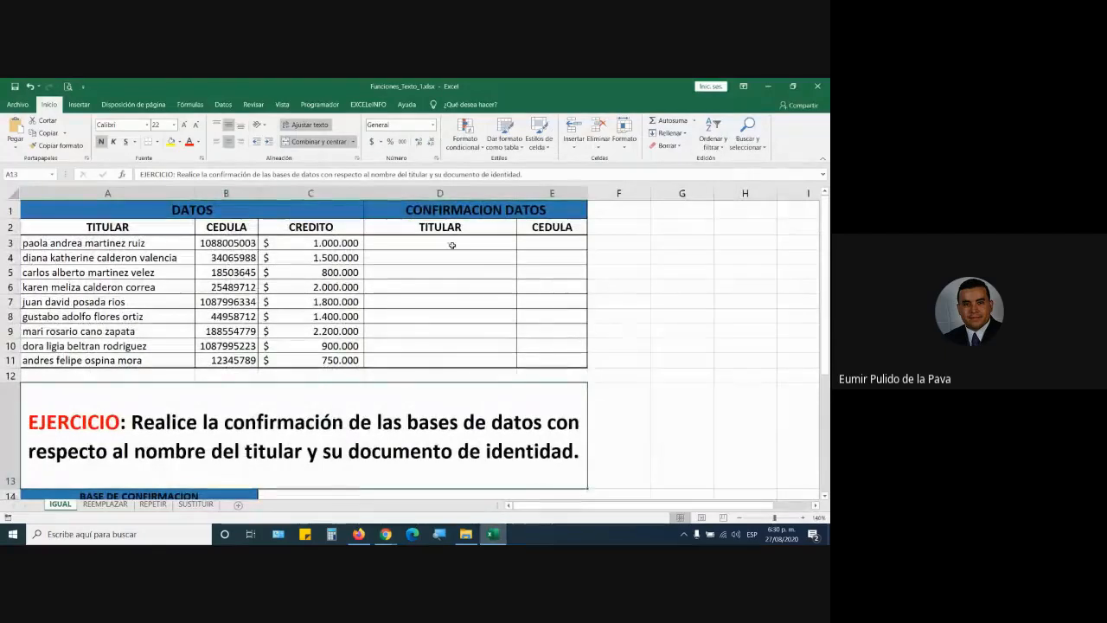
Step: Raise the font of confirmation cells D3:E3 to size 18
left_click_drag(452, 244, 525, 242)
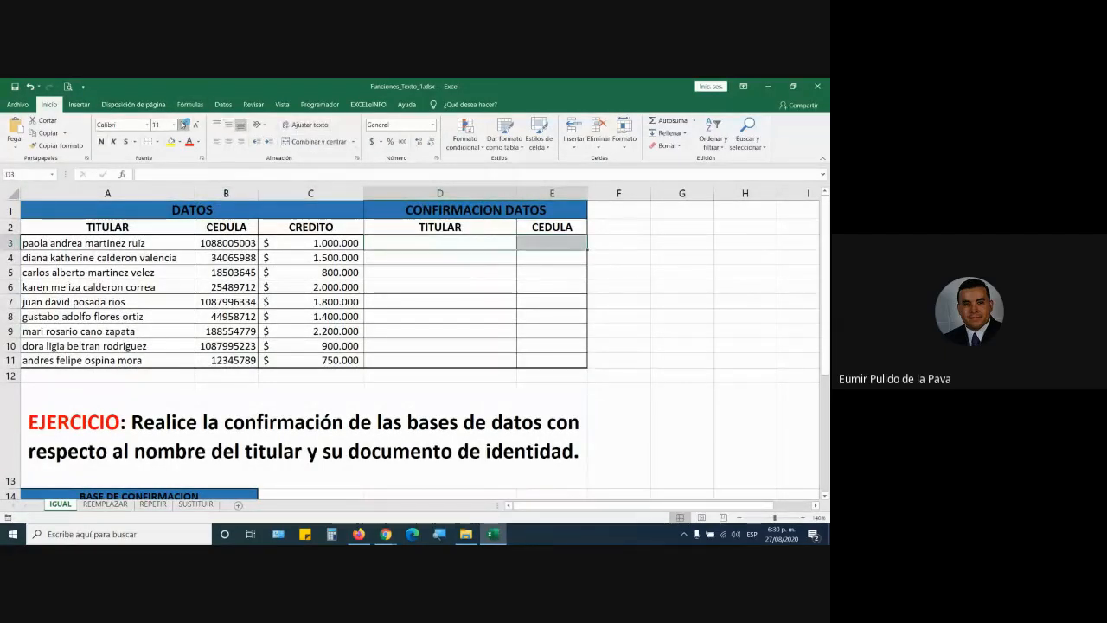
left_click(185, 124)
left_click(184, 125)
left_click(185, 124)
left_click(184, 125)
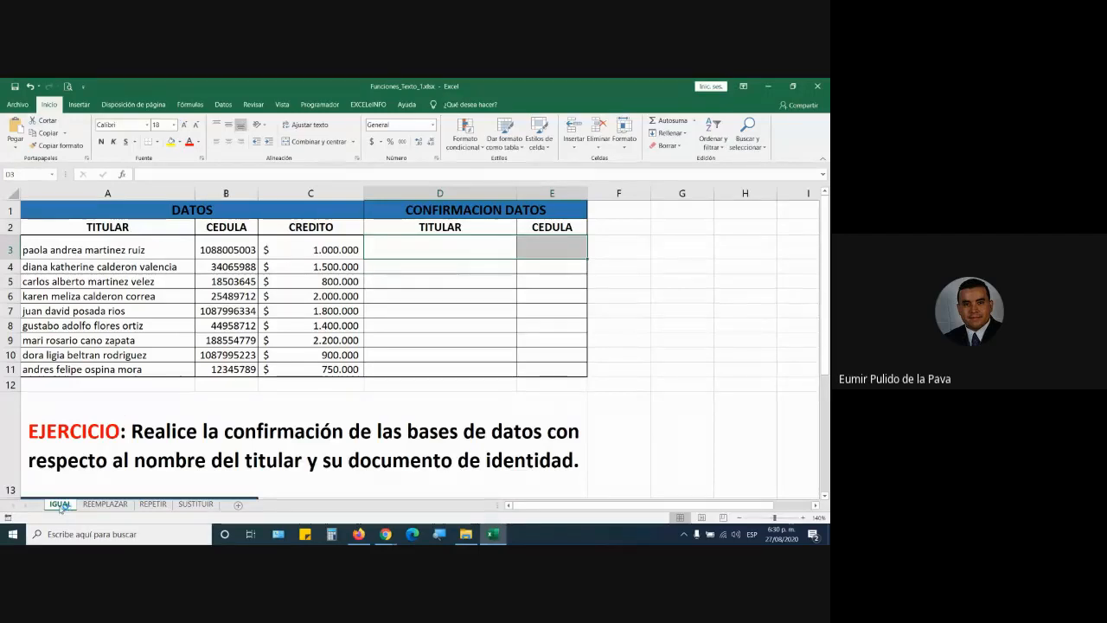
Step: Admit the two people waiting in Google Meet, returning to Excel after each
mouse_move(385, 533)
left_click(322, 487)
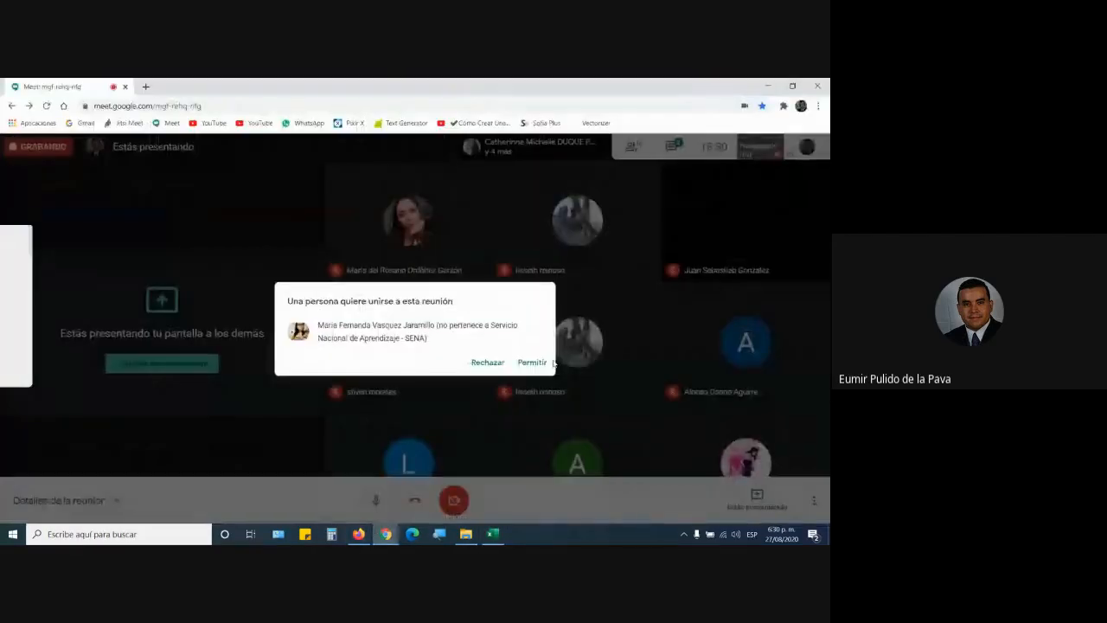
left_click(532, 362)
left_click(493, 533)
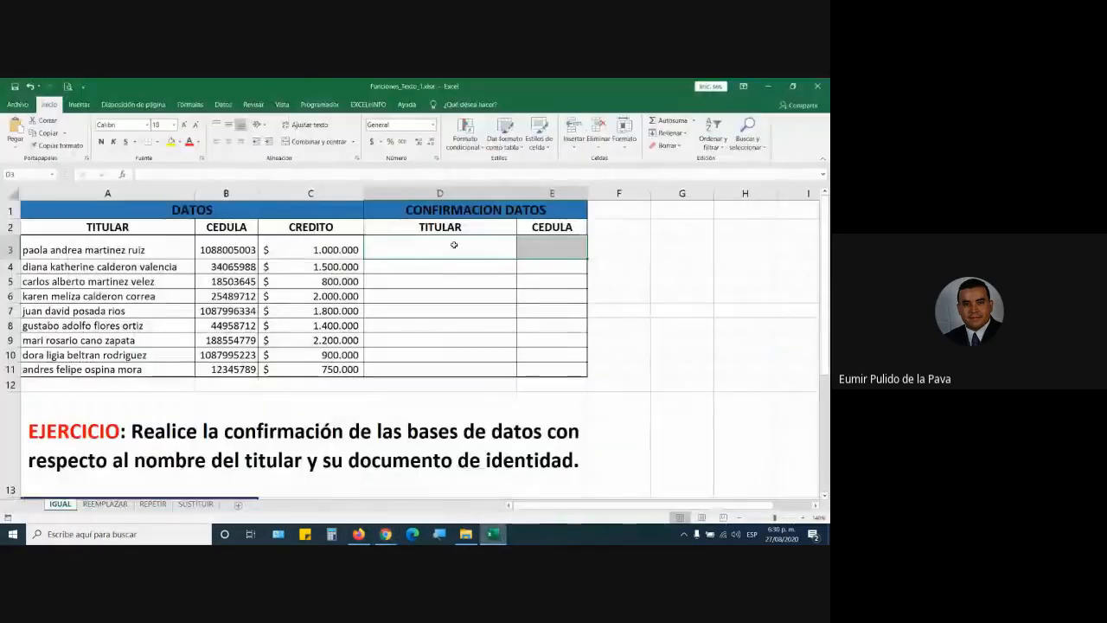
mouse_move(386, 533)
left_click(322, 487)
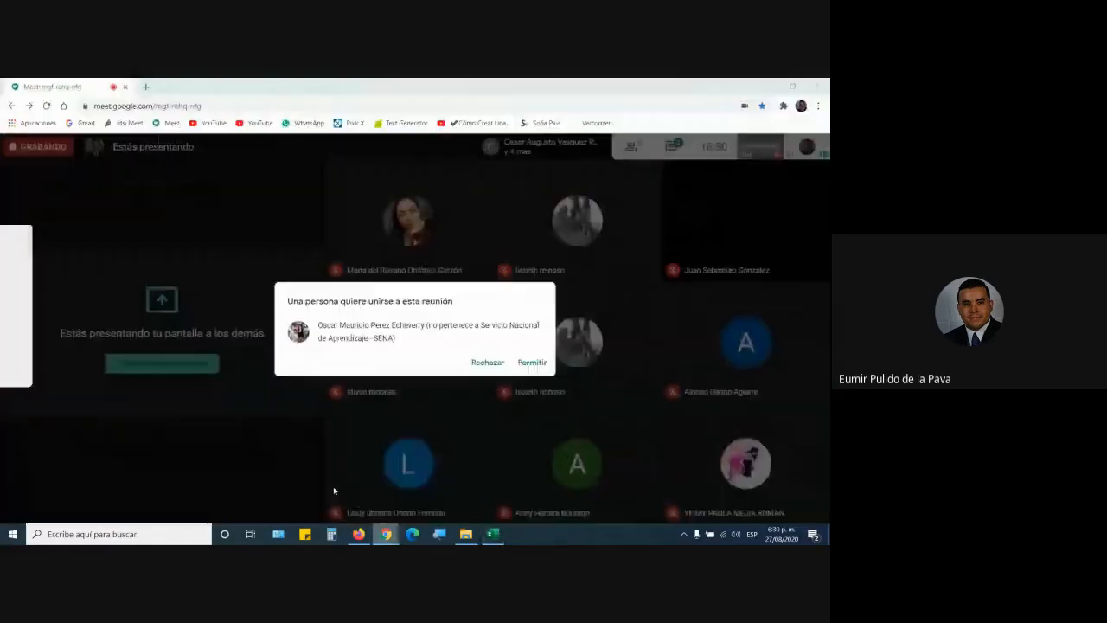
left_click(529, 367)
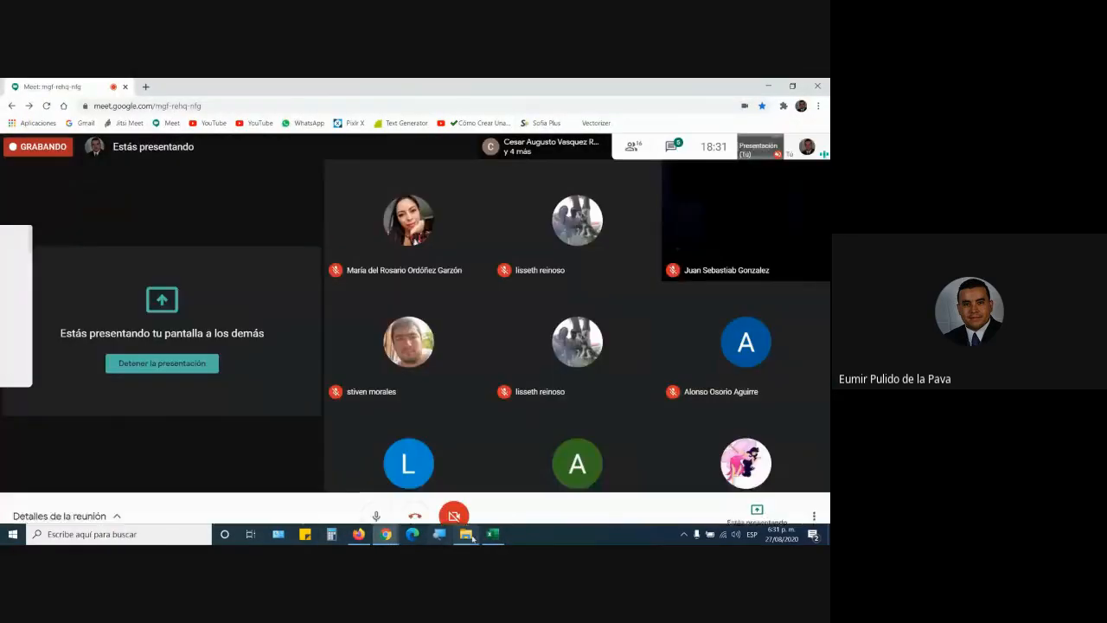
left_click(493, 533)
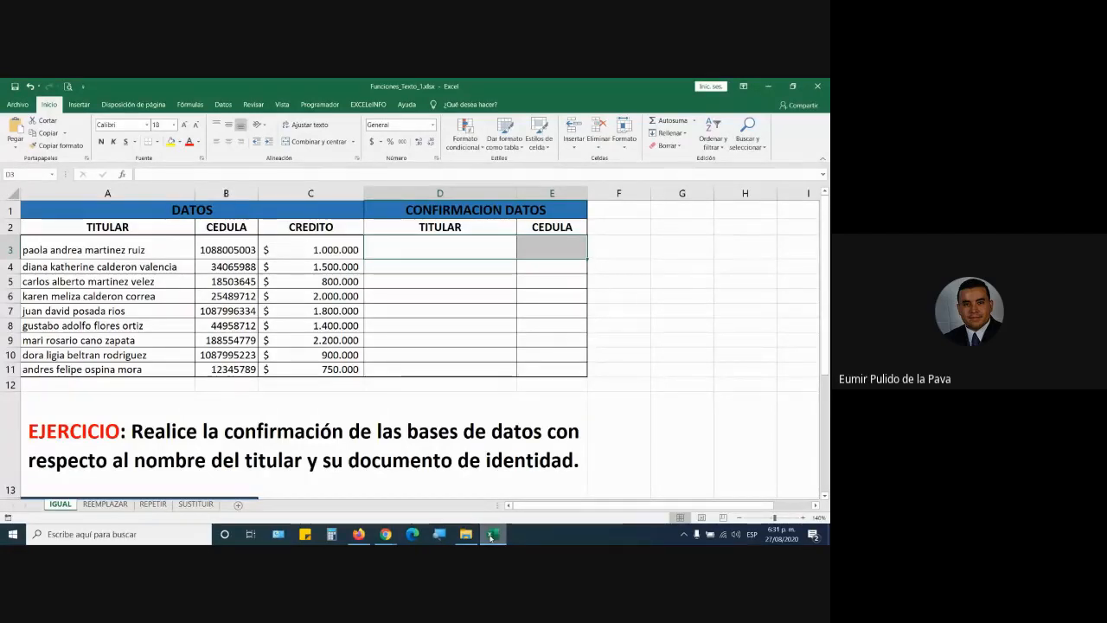
Step: Enter =IGUAL(A3;A15) in D3 to compare the titular with the confirmation base
left_click(435, 253)
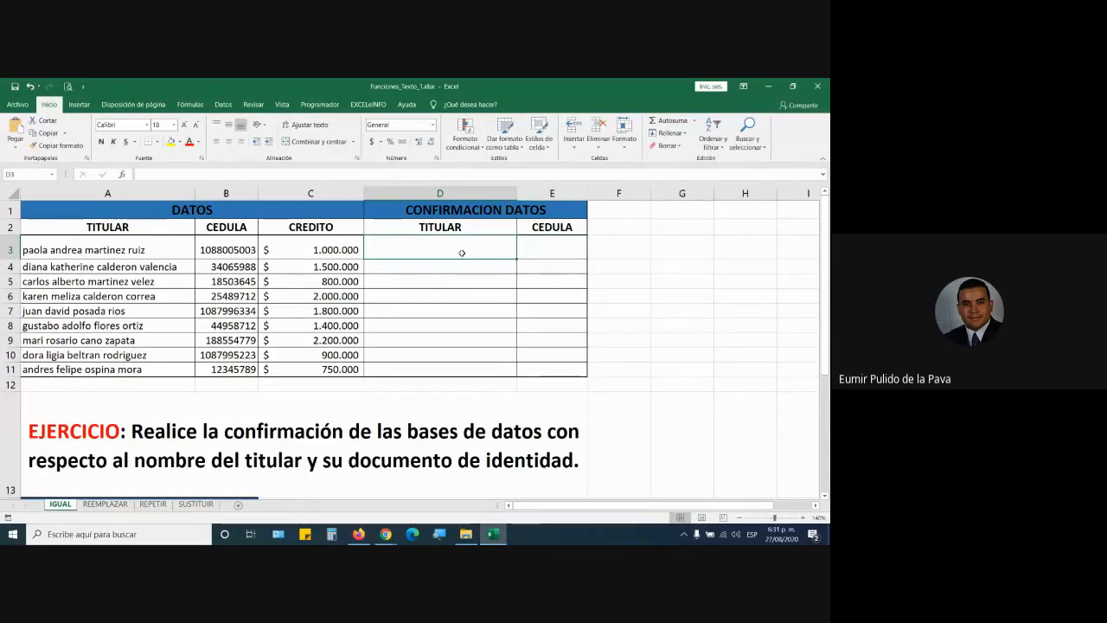
type("=i")
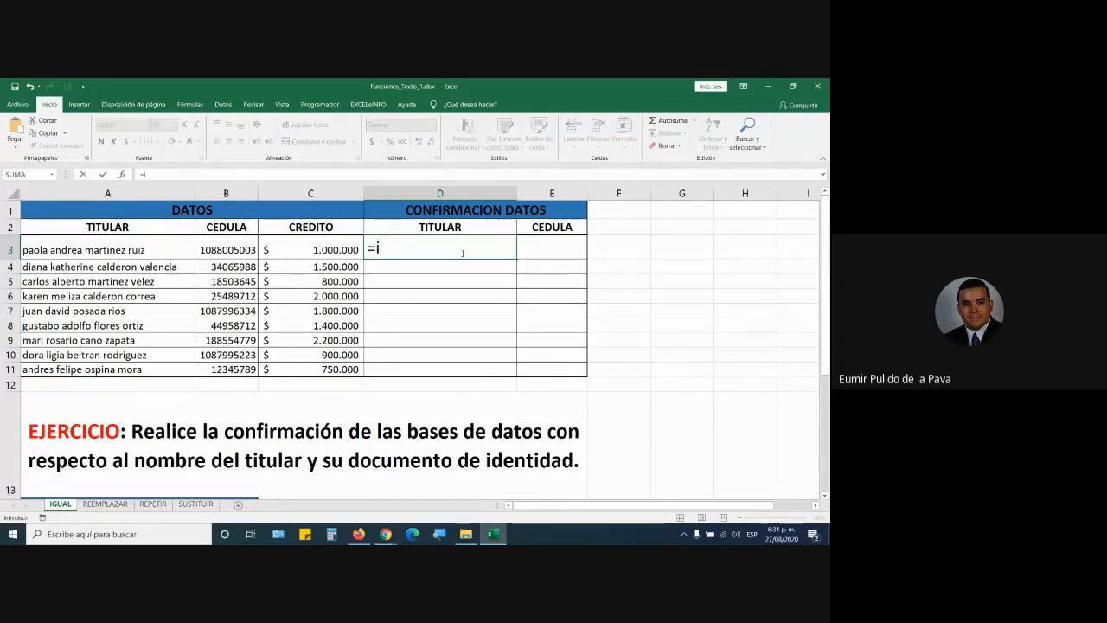
type("gual")
key("Tab")
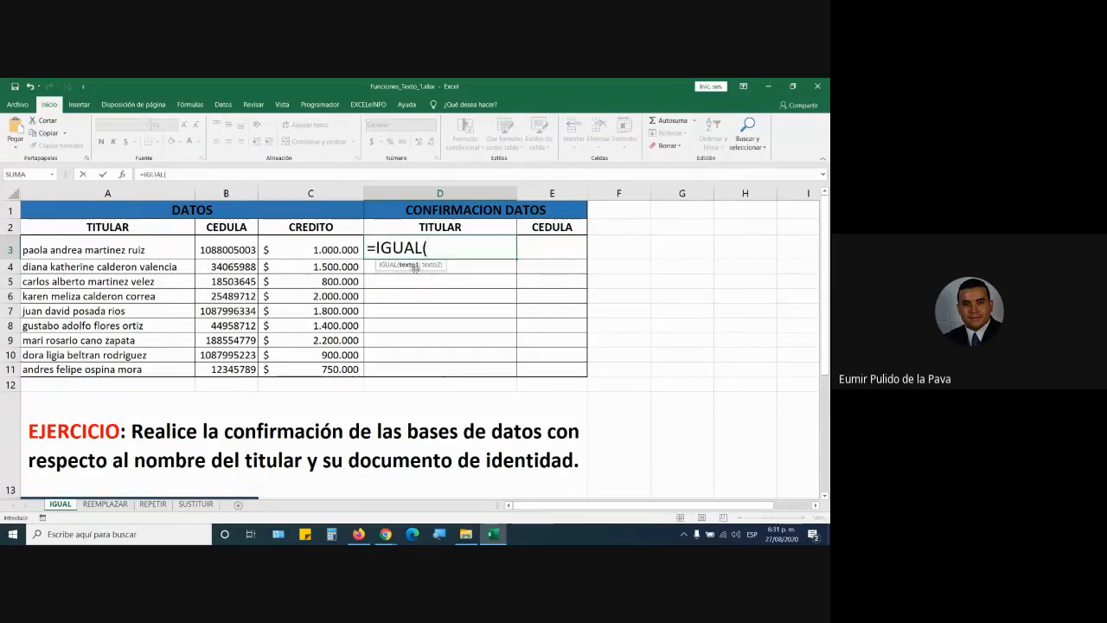
left_click(138, 248)
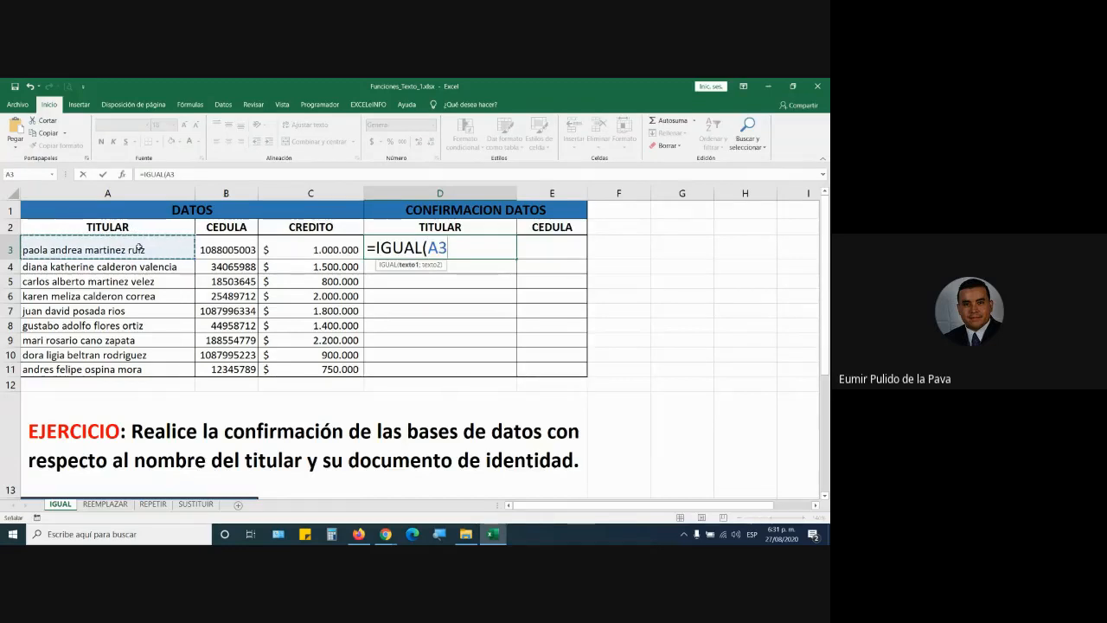
type(";")
scroll(138, 346, "down", 3)
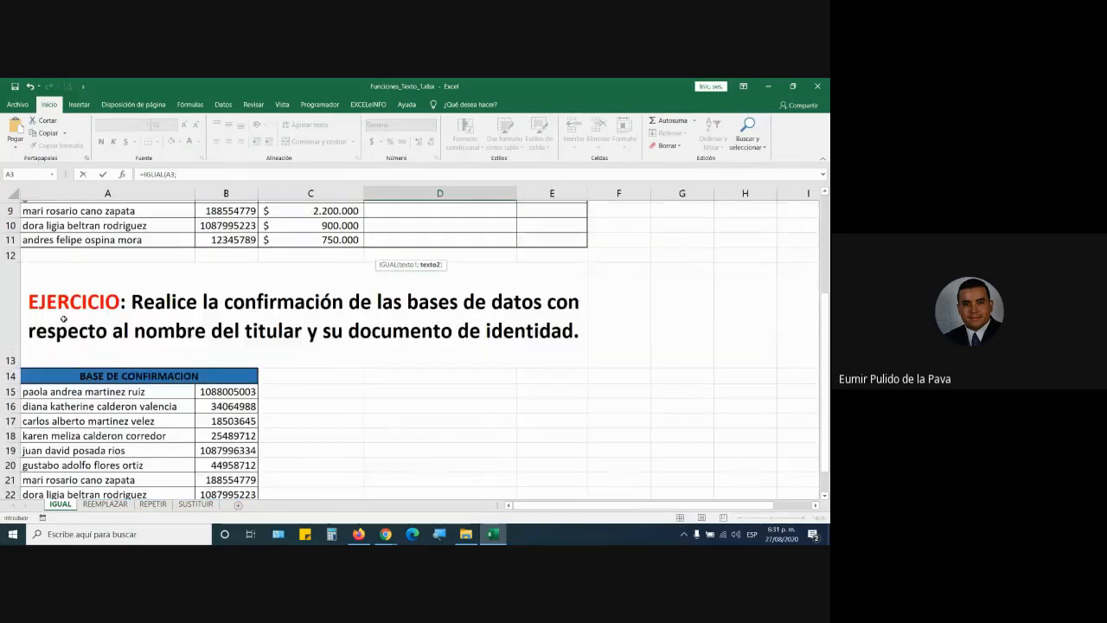
left_click(182, 375)
scroll(302, 363, "up", 3)
type(")")
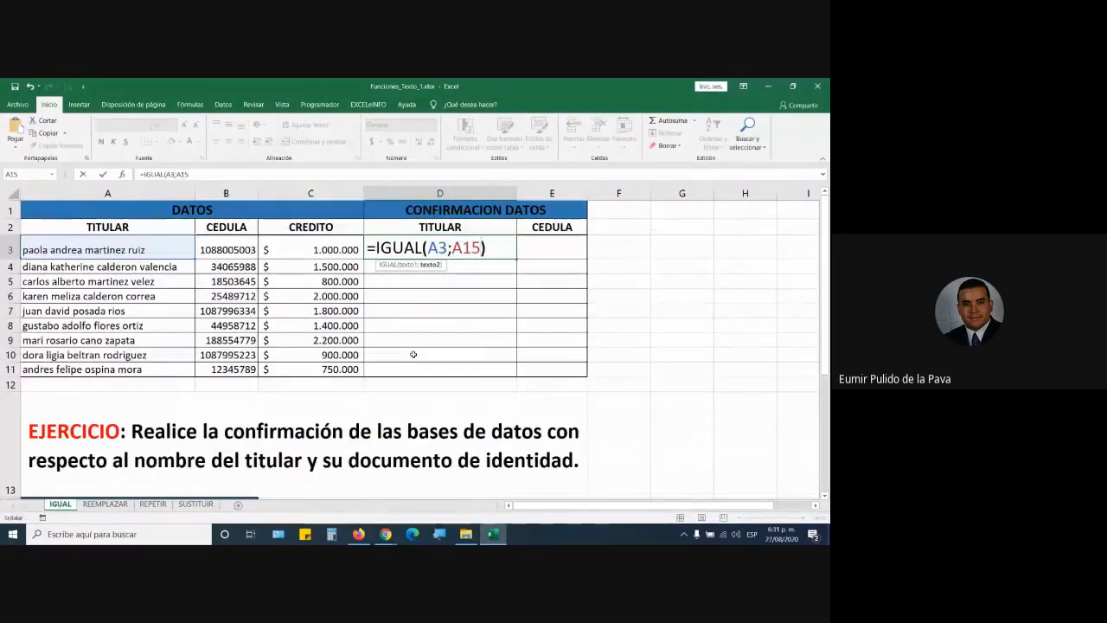
key("Return")
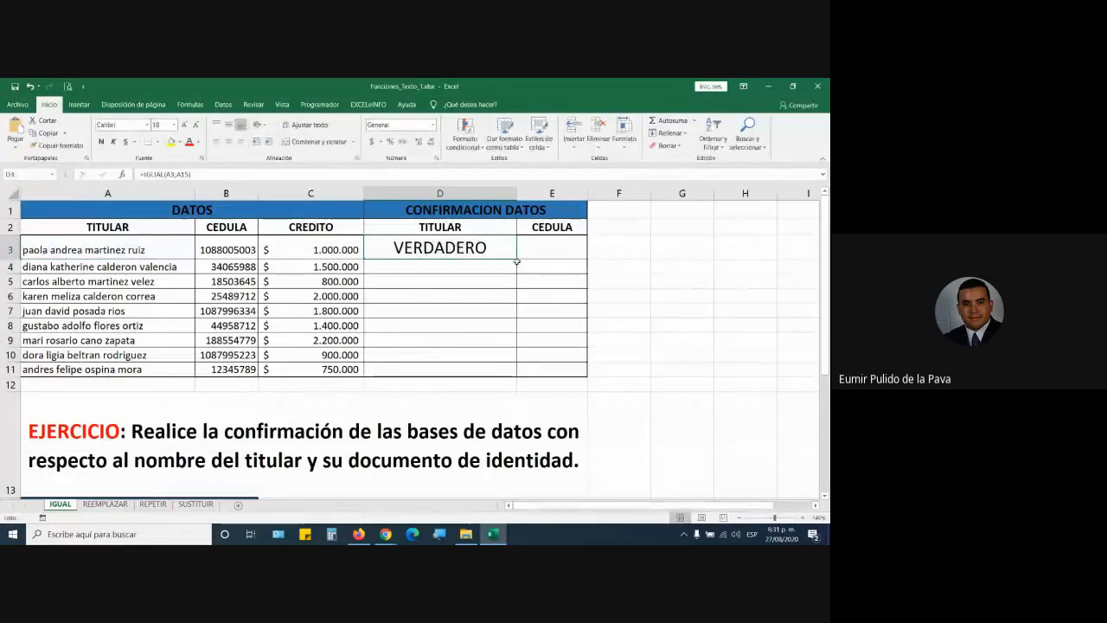
Step: Fill the formula into E3, autofit column E, and copy both down to row 11
left_click(517, 263)
left_click(508, 251)
left_click_drag(516, 258, 567, 261)
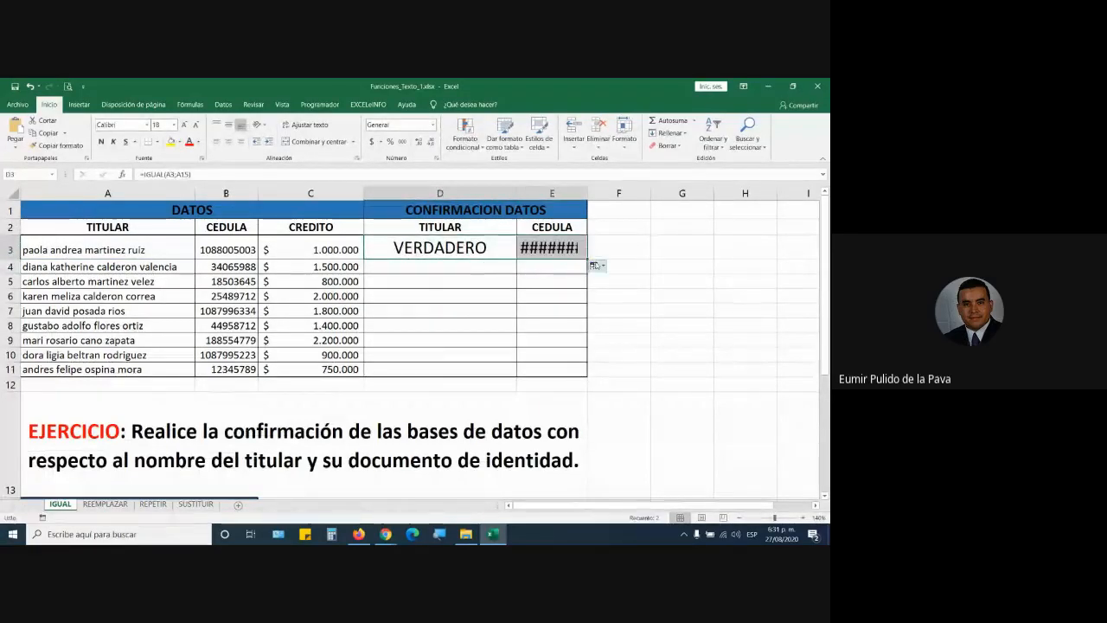
double_click(587, 191)
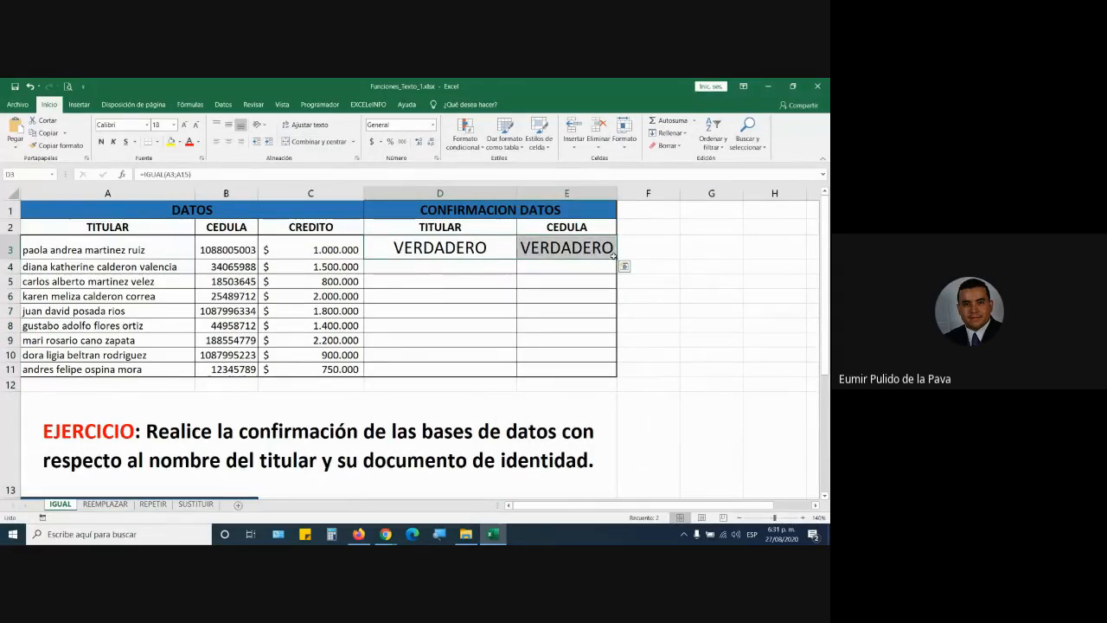
left_click_drag(613, 254, 601, 370)
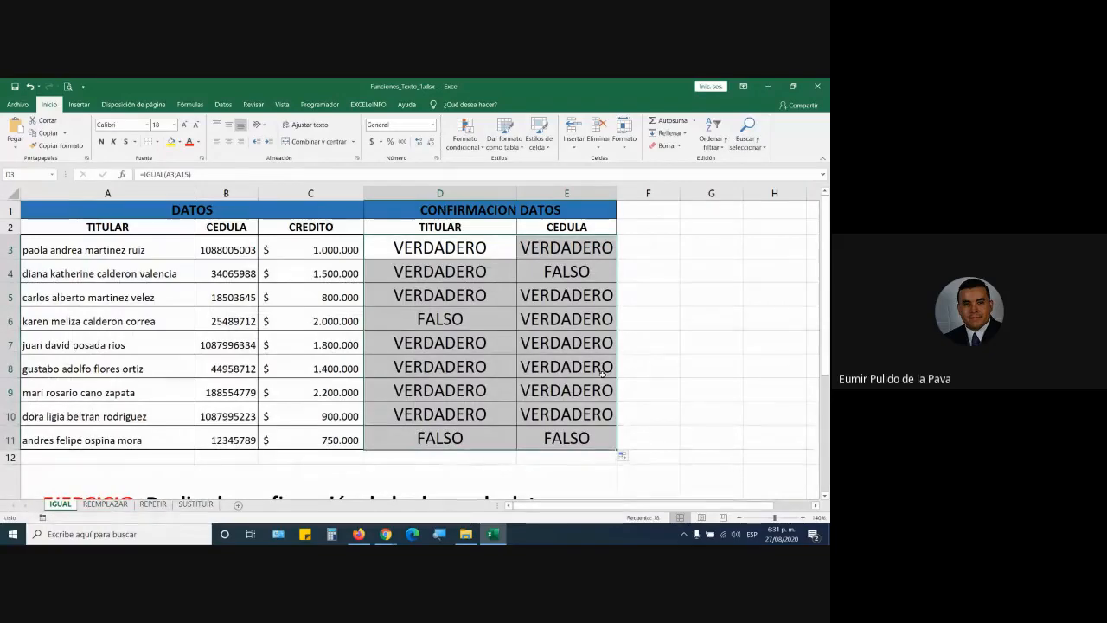
left_click(386, 533)
left_click(530, 361)
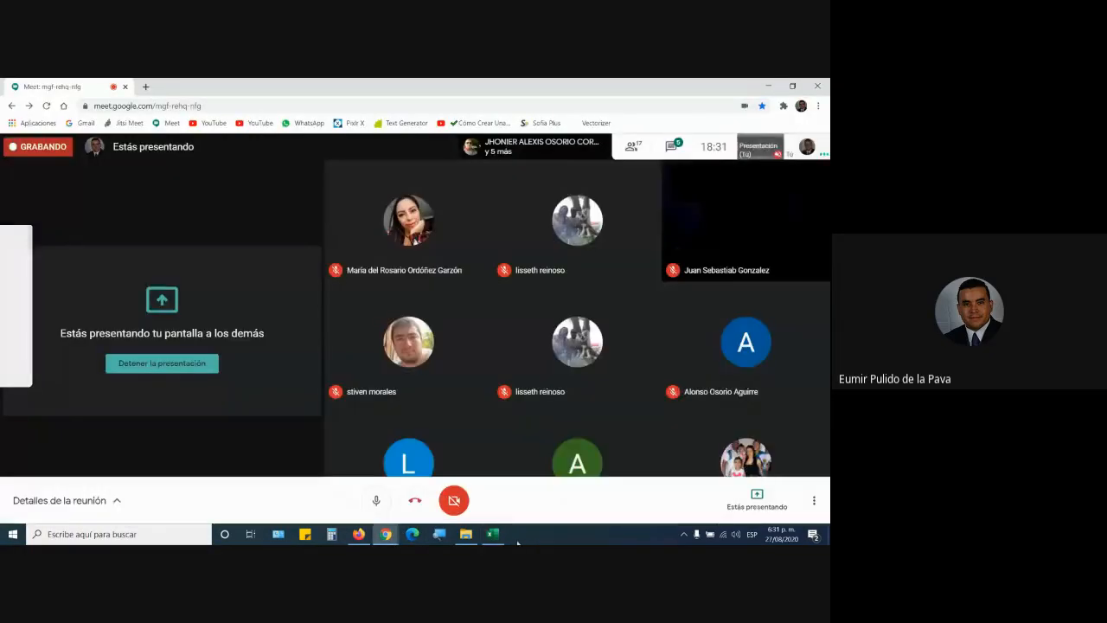
left_click(493, 533)
double_click(435, 246)
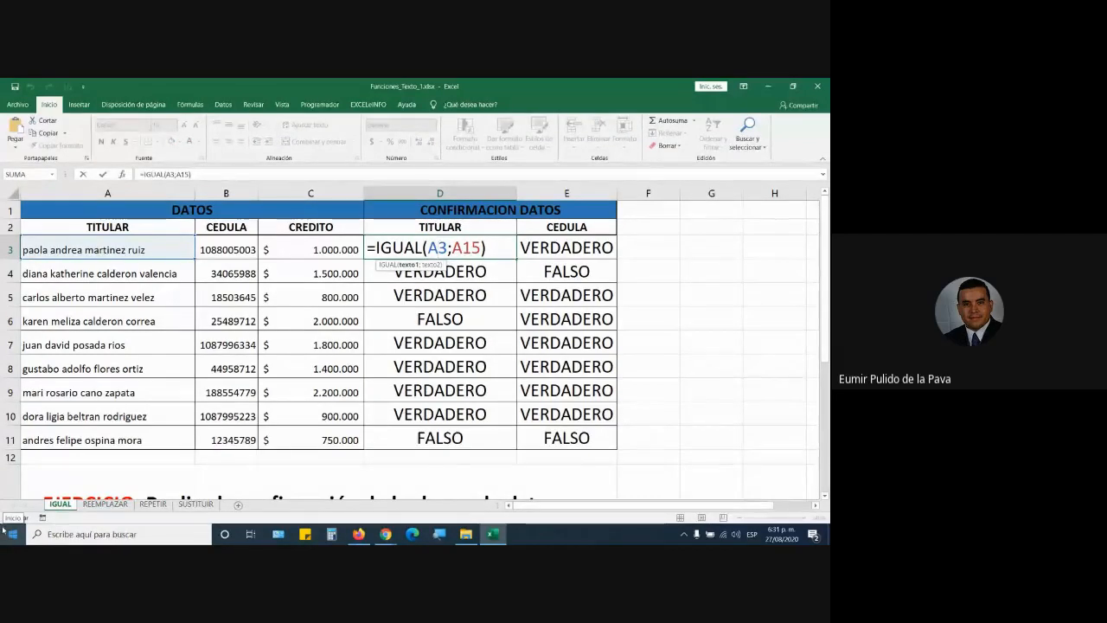
key("Return")
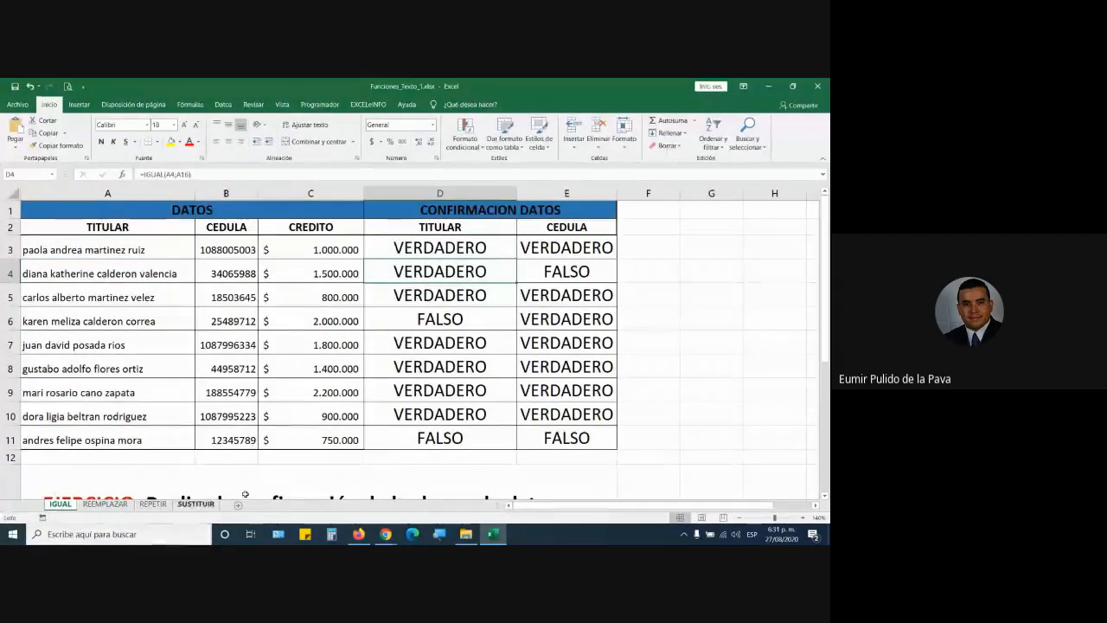
mouse_move(385, 533)
left_click(319, 477)
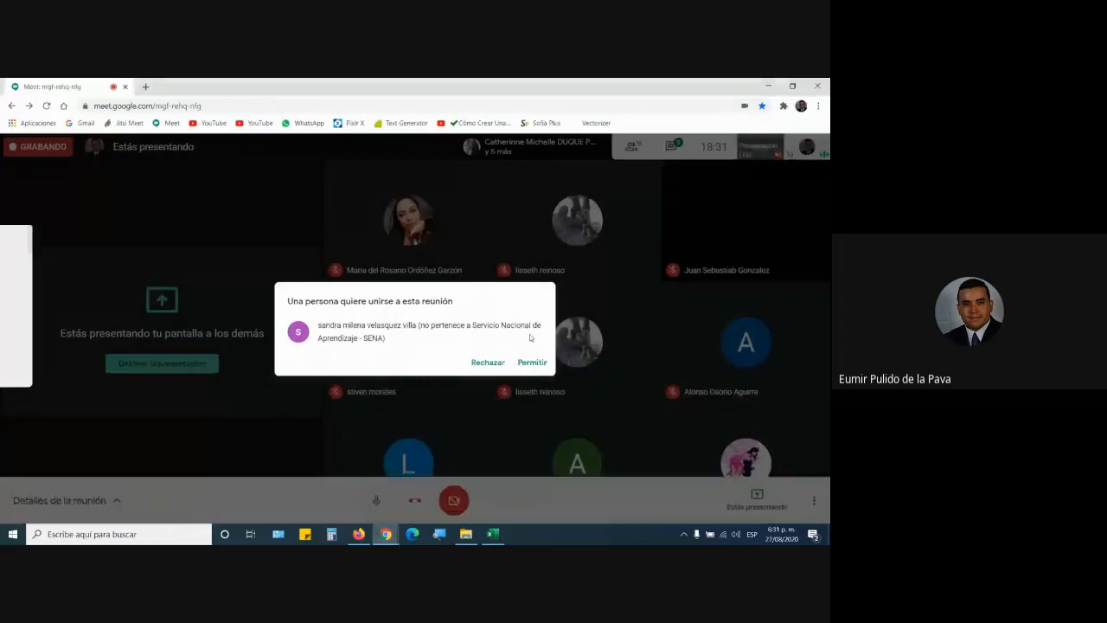
left_click(532, 361)
left_click(493, 534)
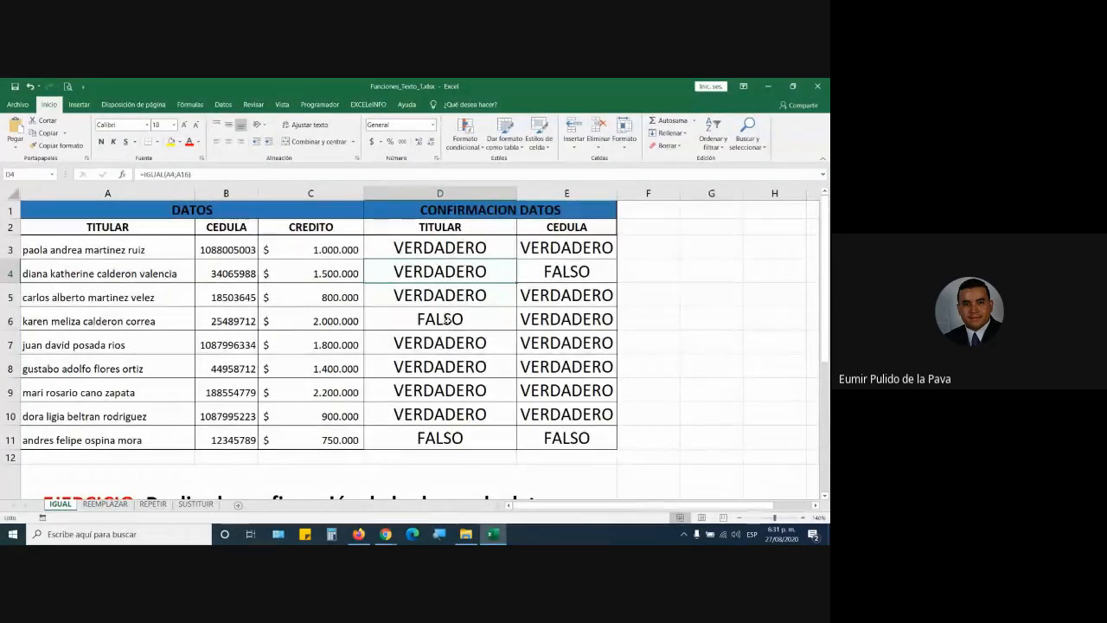
left_click(379, 534)
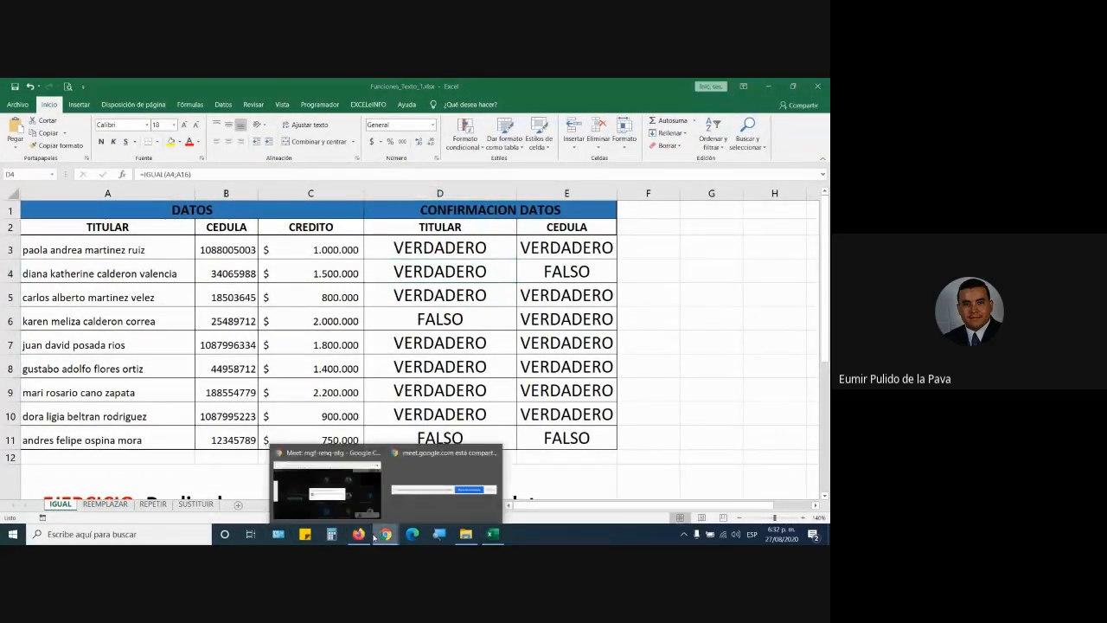
left_click(346, 488)
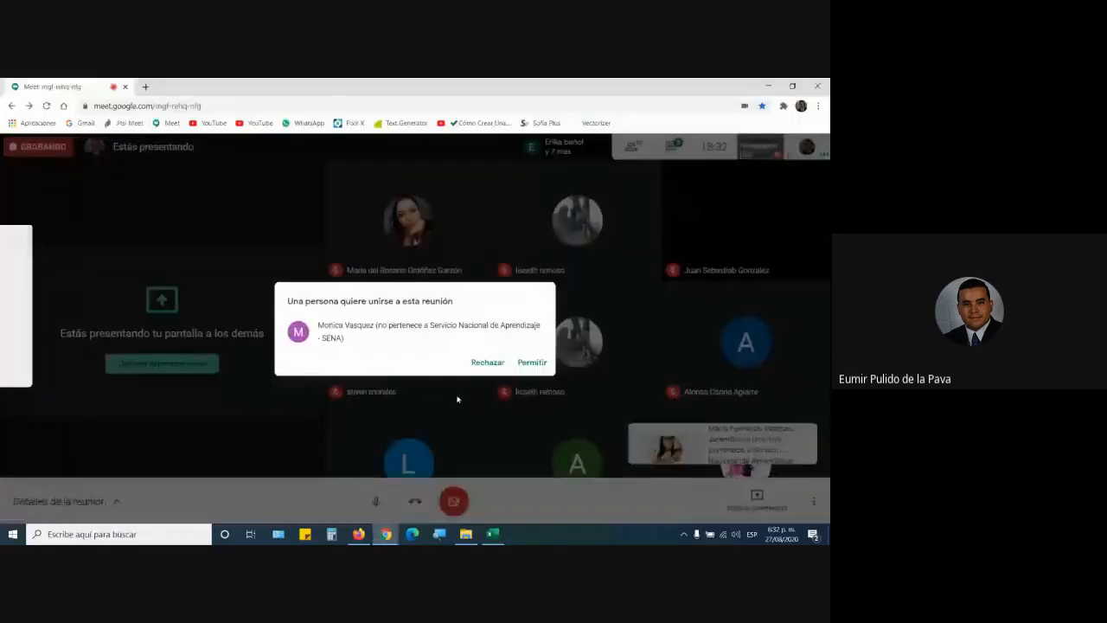
left_click(534, 363)
key("alt+Tab")
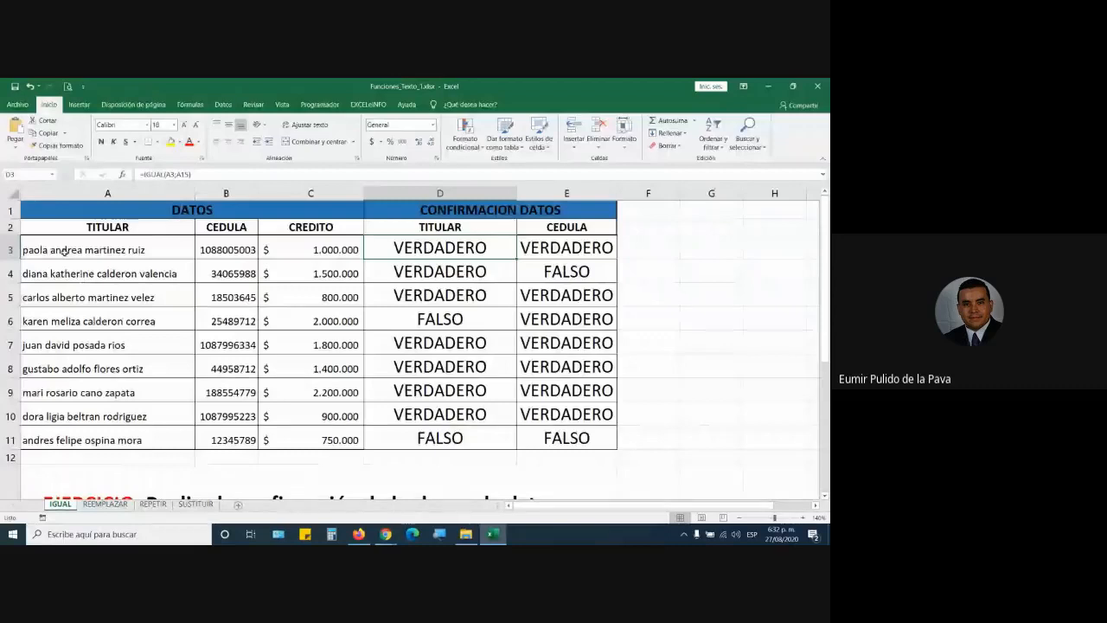
Step: Capitalise the first letter of the titular name in A3
scroll(236, 336, "down", 3)
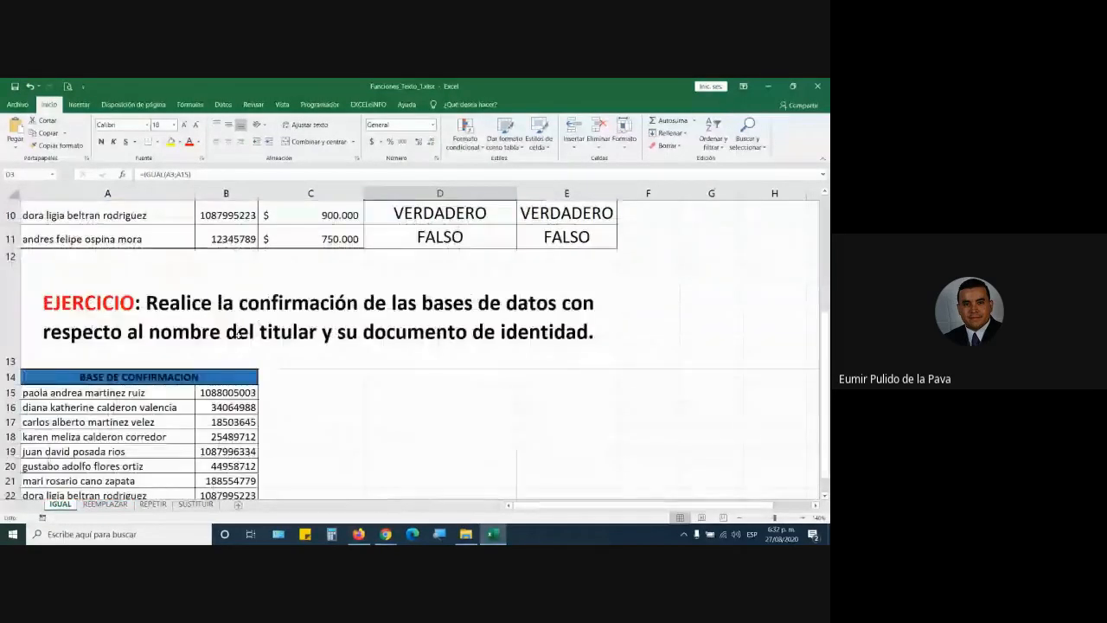
left_click(139, 393)
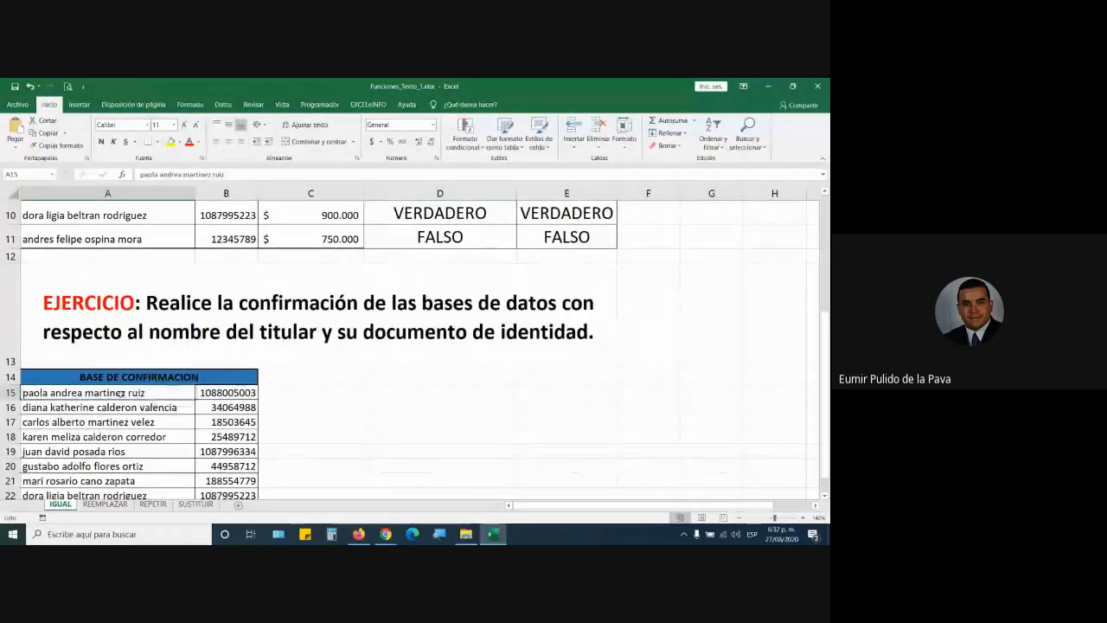
scroll(119, 393, "up", 3)
double_click(30, 251)
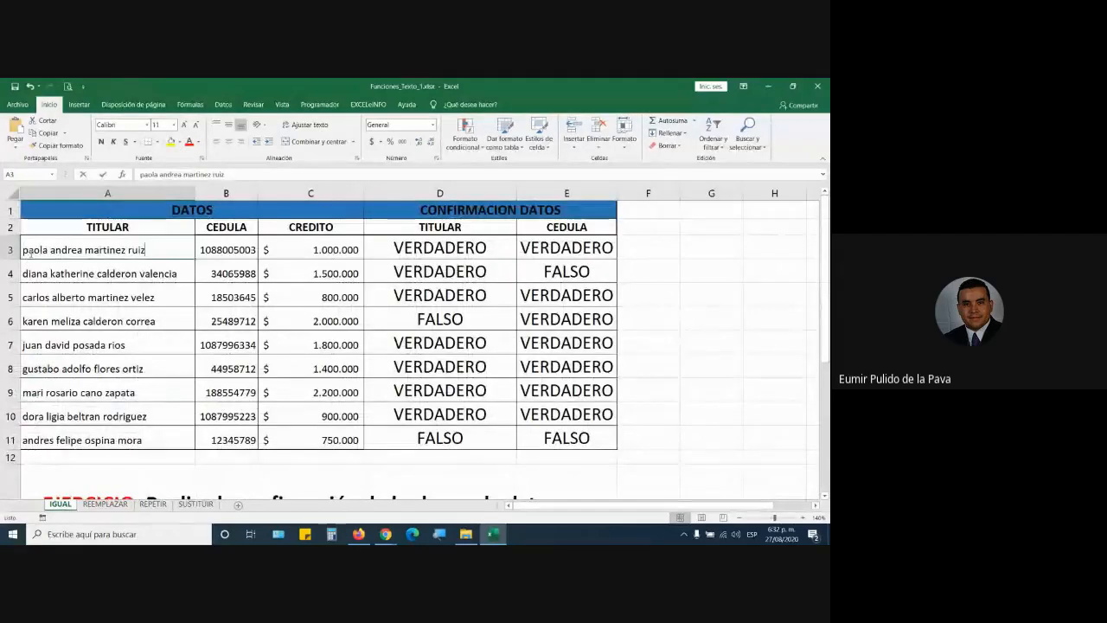
key("Home")
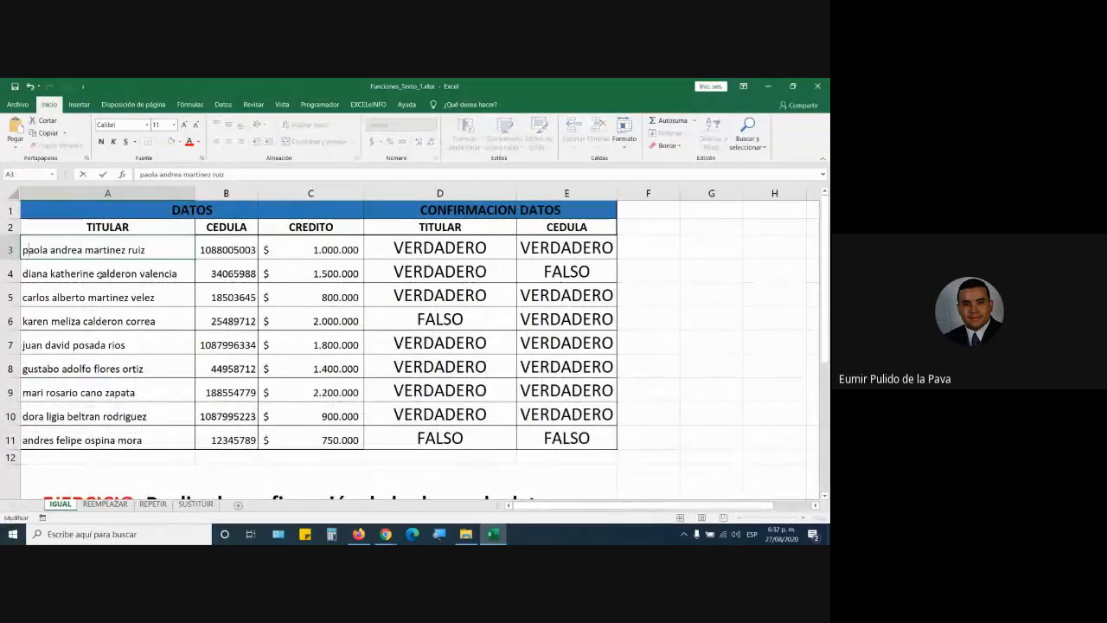
key("Delete")
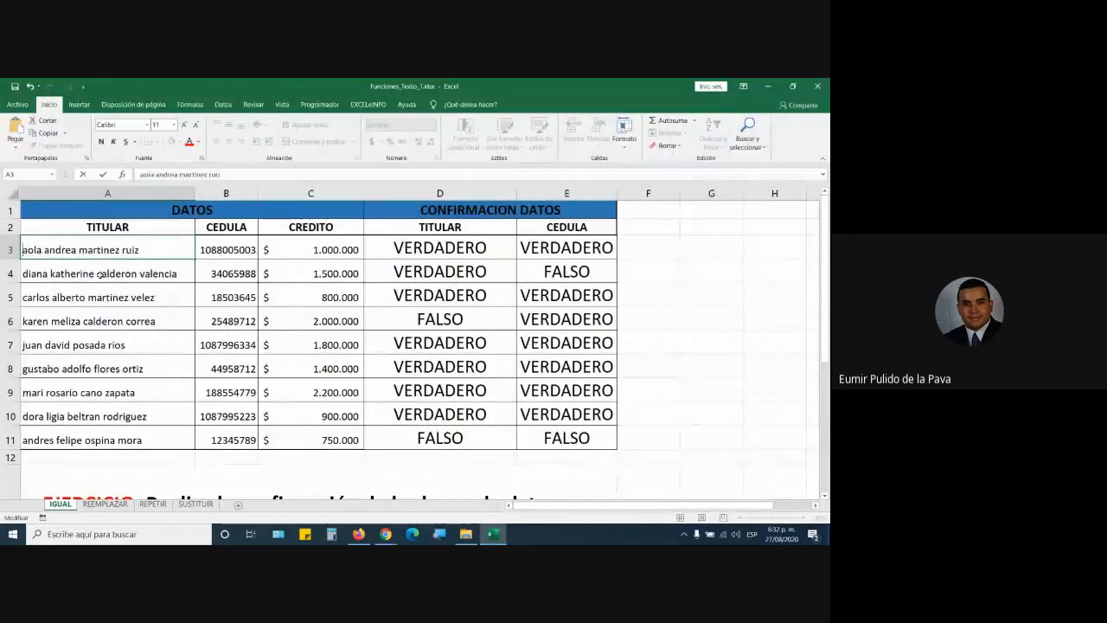
type("P")
key("Return")
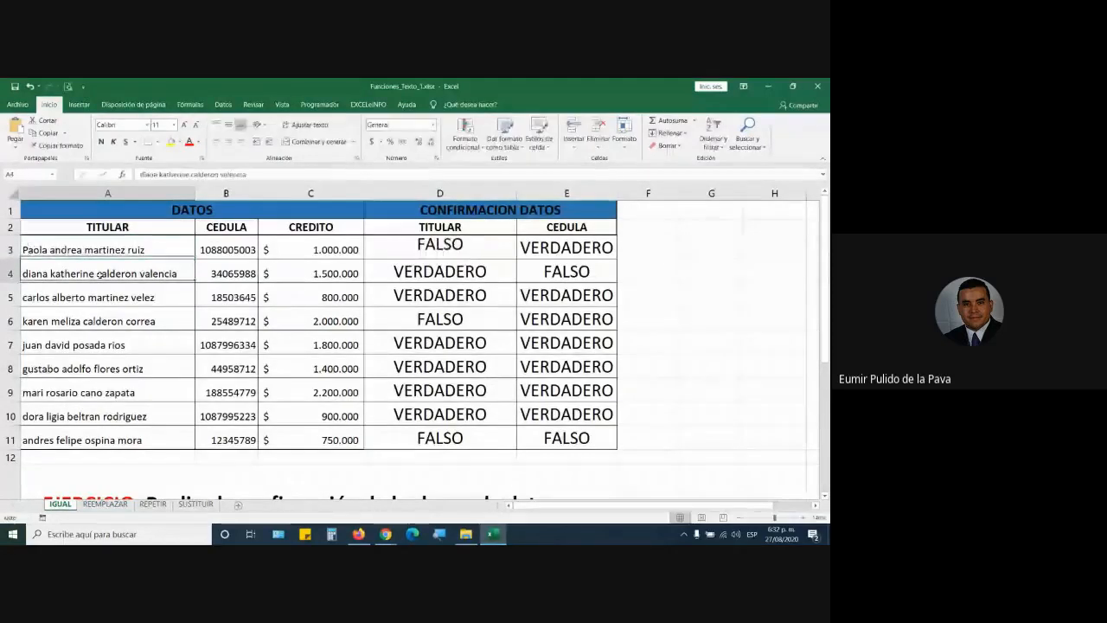
Step: Check D3's IGUAL formula against the matching name in the confirmation base
left_click(465, 248)
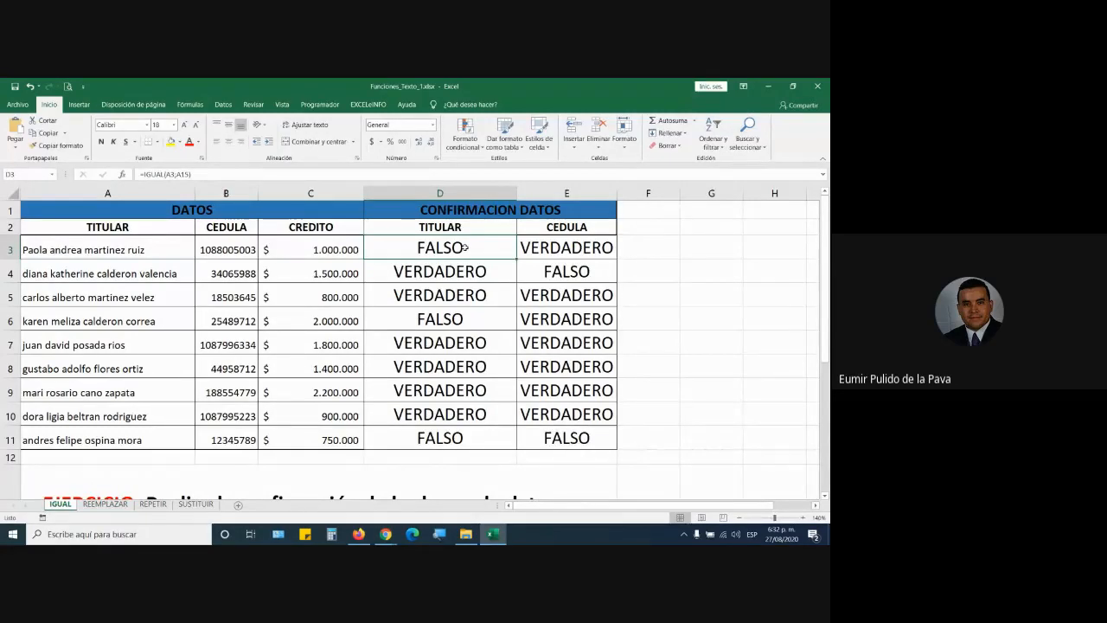
scroll(94, 313, "down", 3)
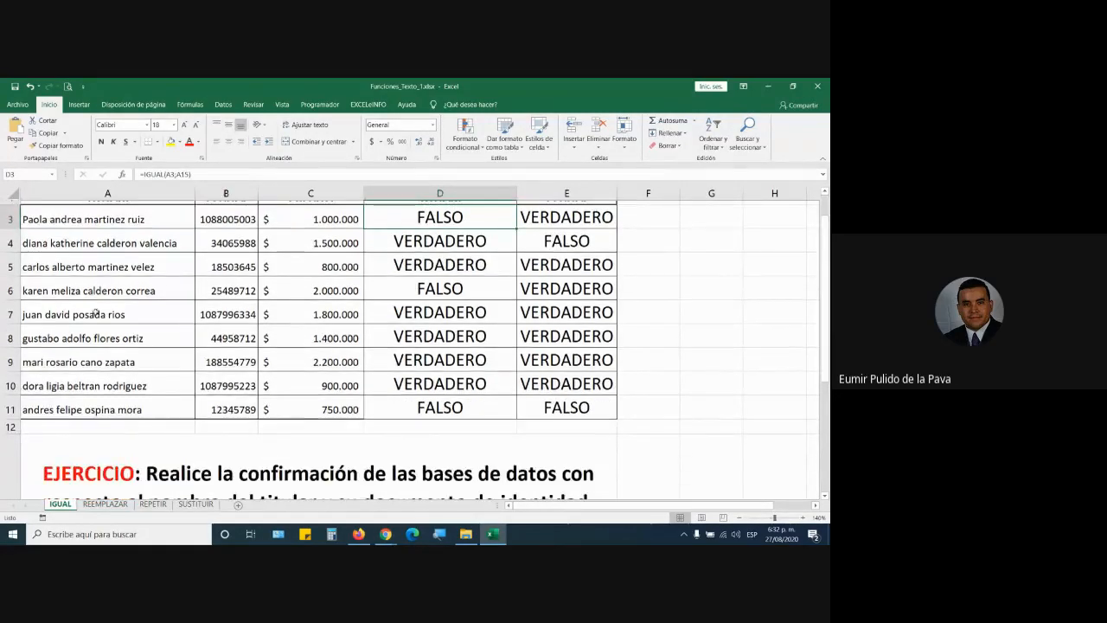
left_click(72, 394)
scroll(111, 346, "up", 3)
left_click(77, 250)
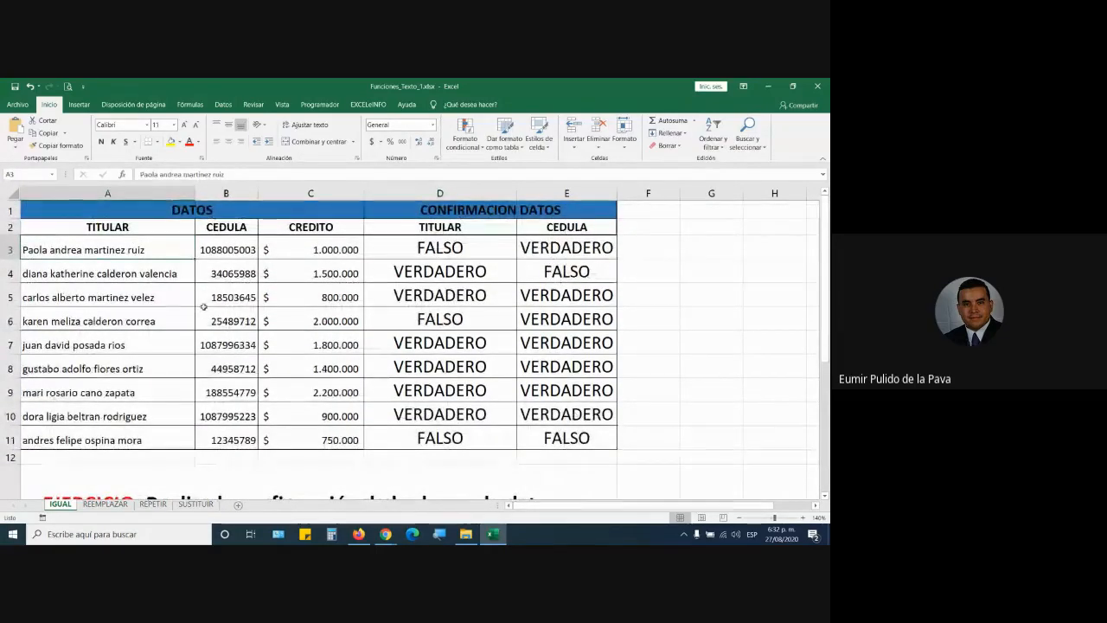
Step: Insert stray spaces into the names in A4, A5 and A7 so their checks turn FALSO
double_click(183, 274)
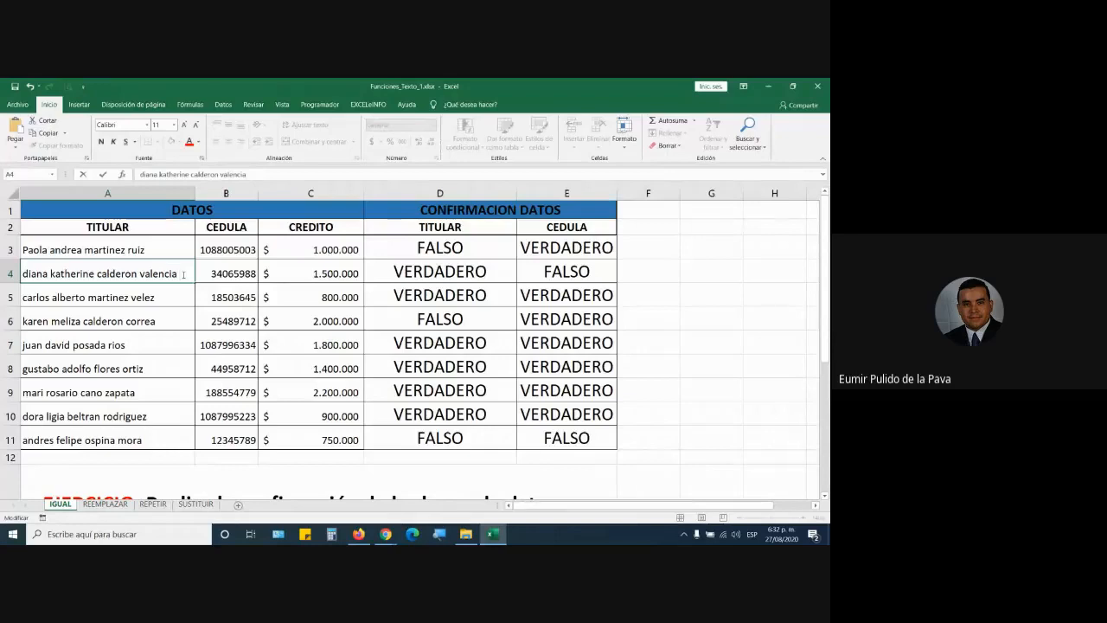
key("Return")
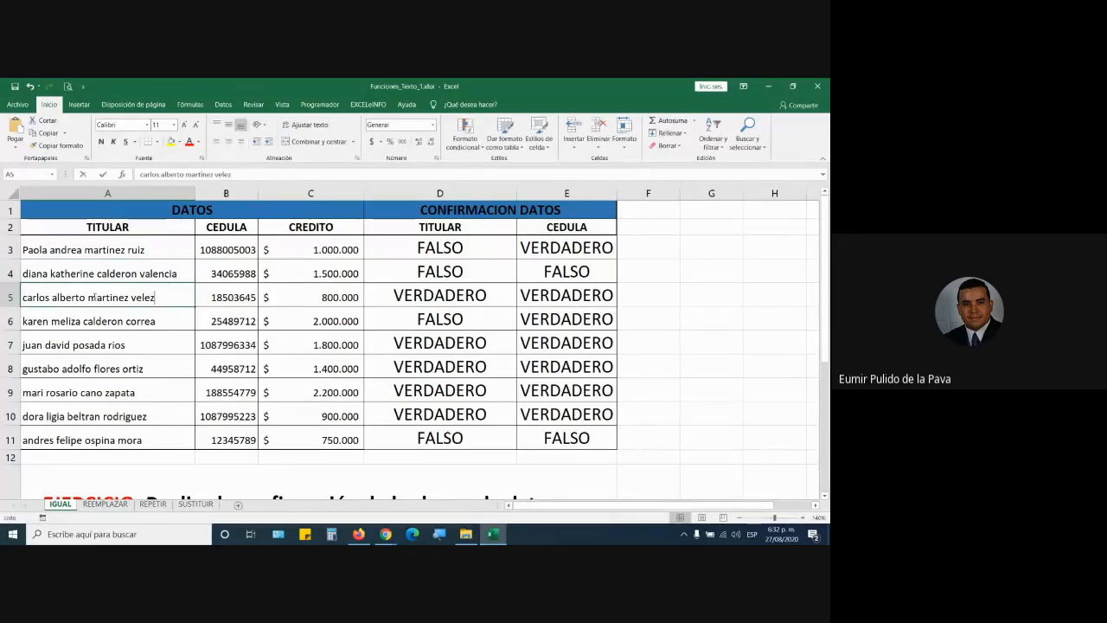
double_click(90, 296)
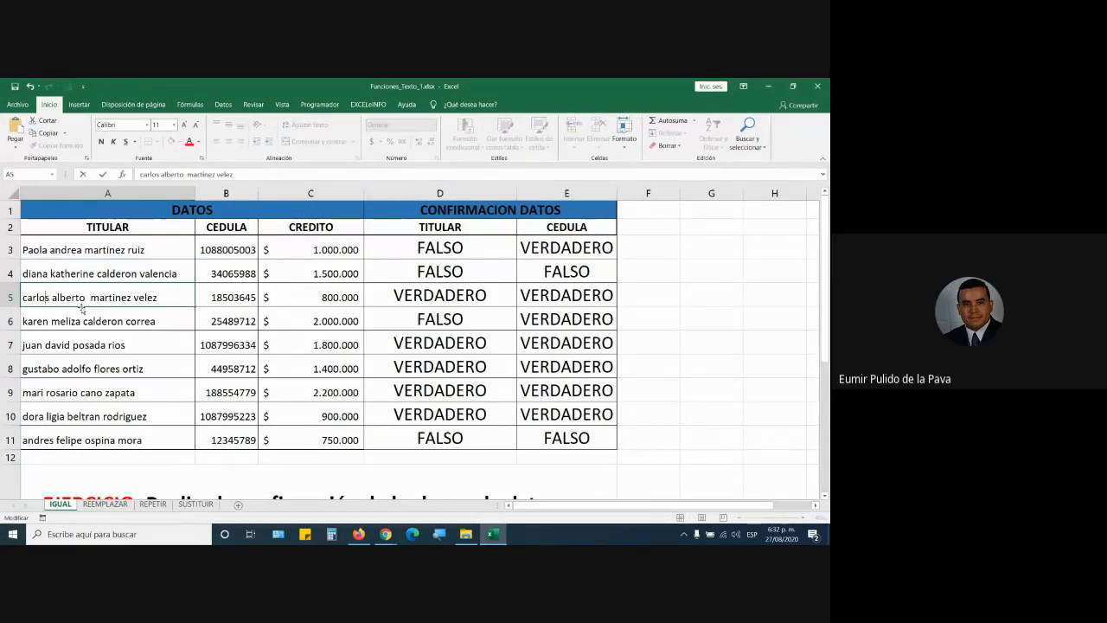
left_click(53, 297)
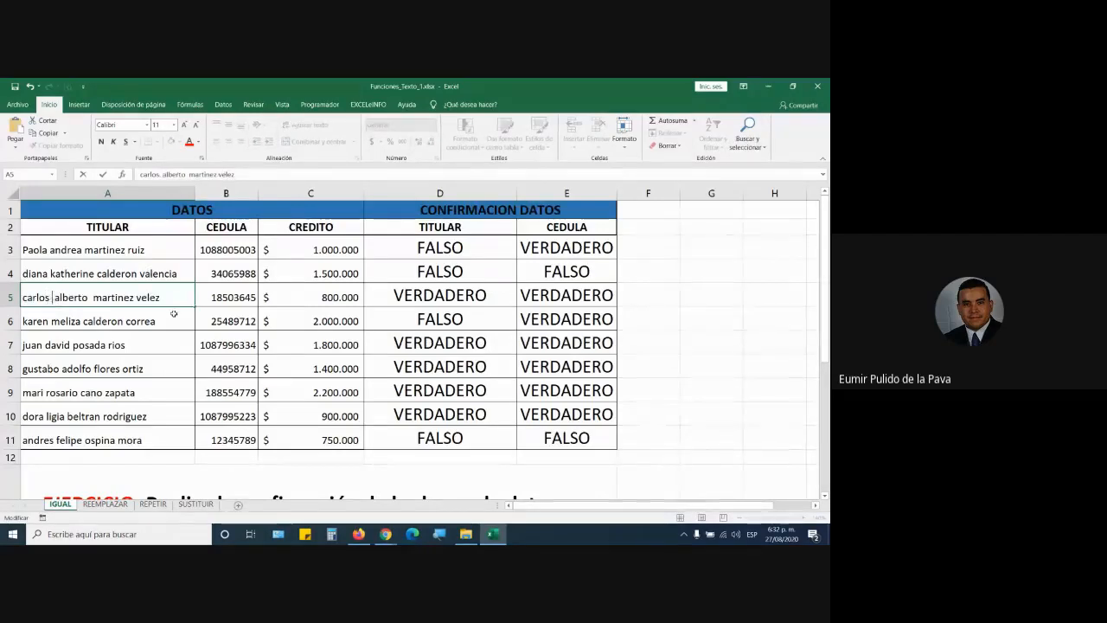
key("Return")
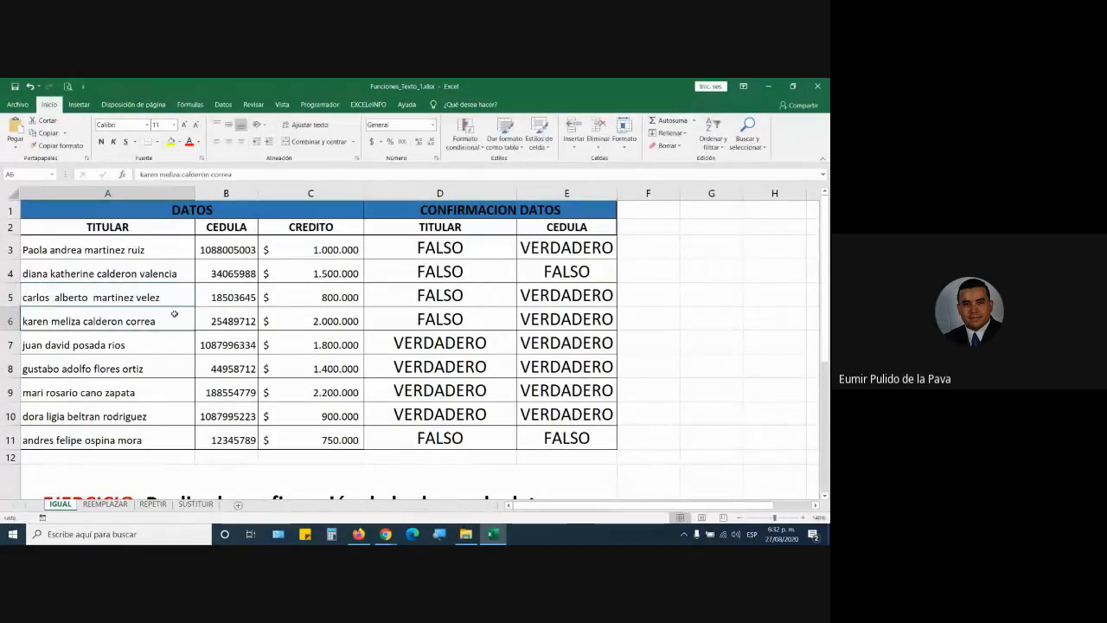
double_click(25, 345)
key("Return")
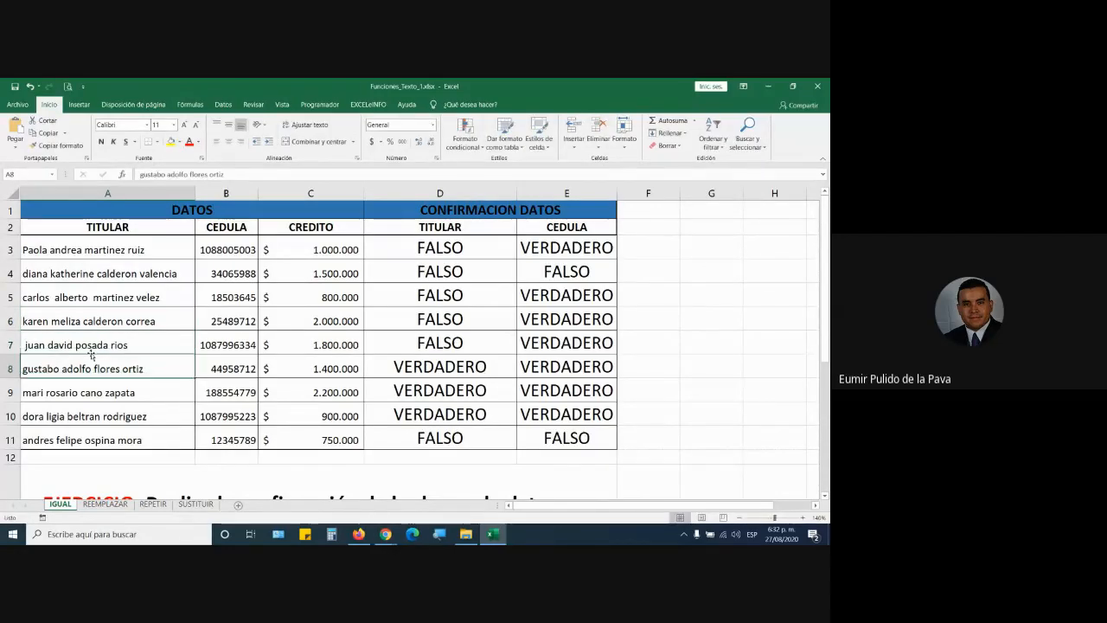
Step: Select cell H13 where the new headings will go
scroll(518, 346, "down", 2)
left_click(774, 387)
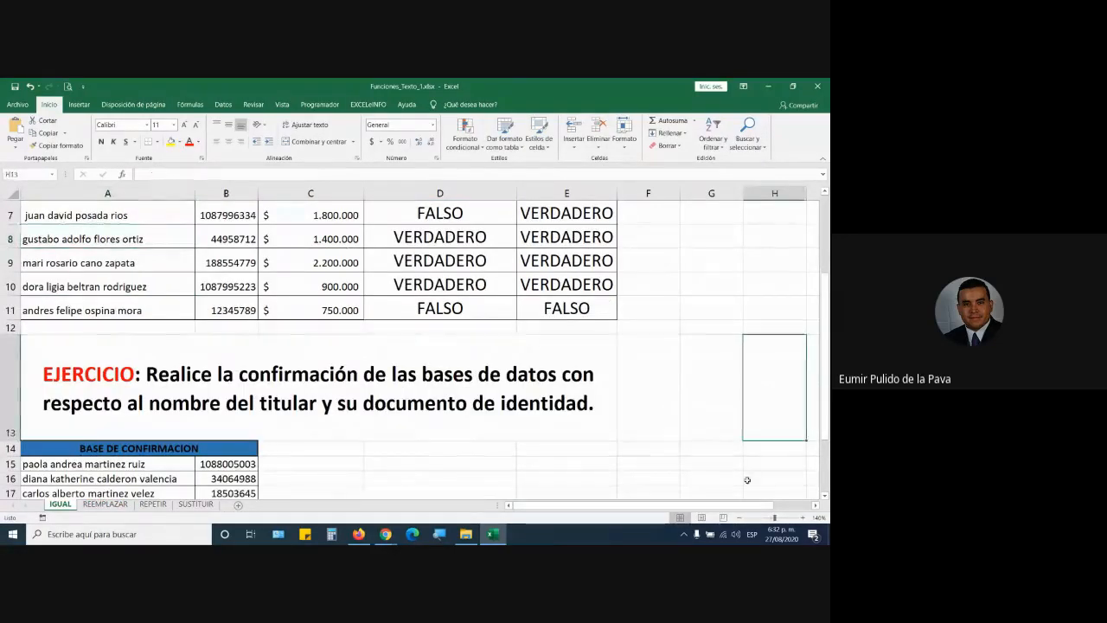
left_click_drag(753, 505, 828, 506)
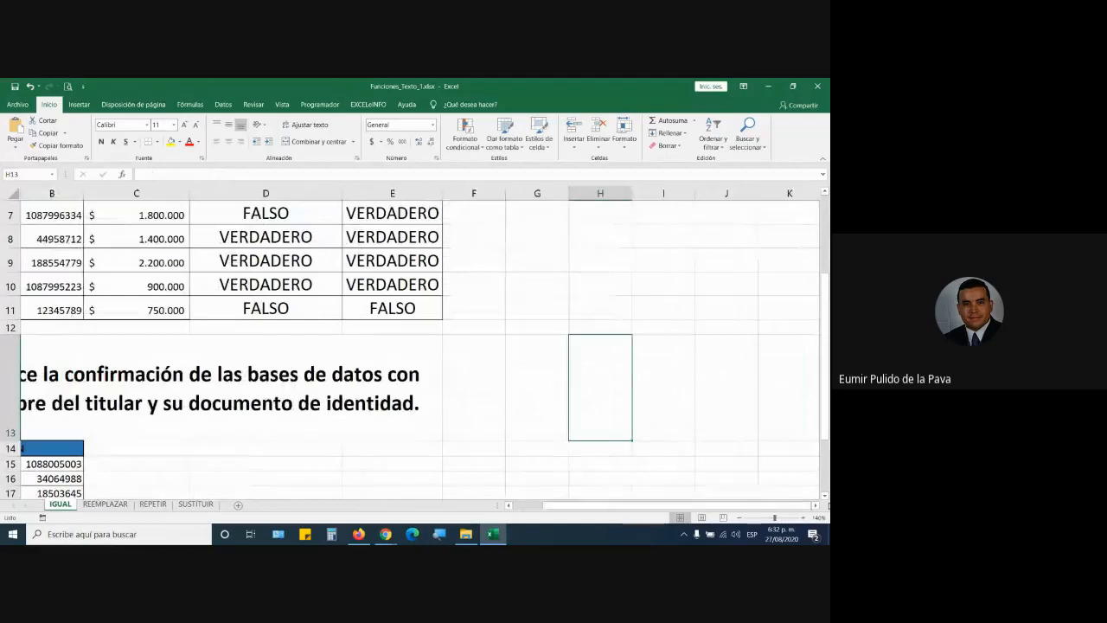
Step: Type the headings MAYUSC, MINUSC, NOMPROPIO and ESPACIOS into H13:K13
key("Caps_Lock")
type("MAYUS")
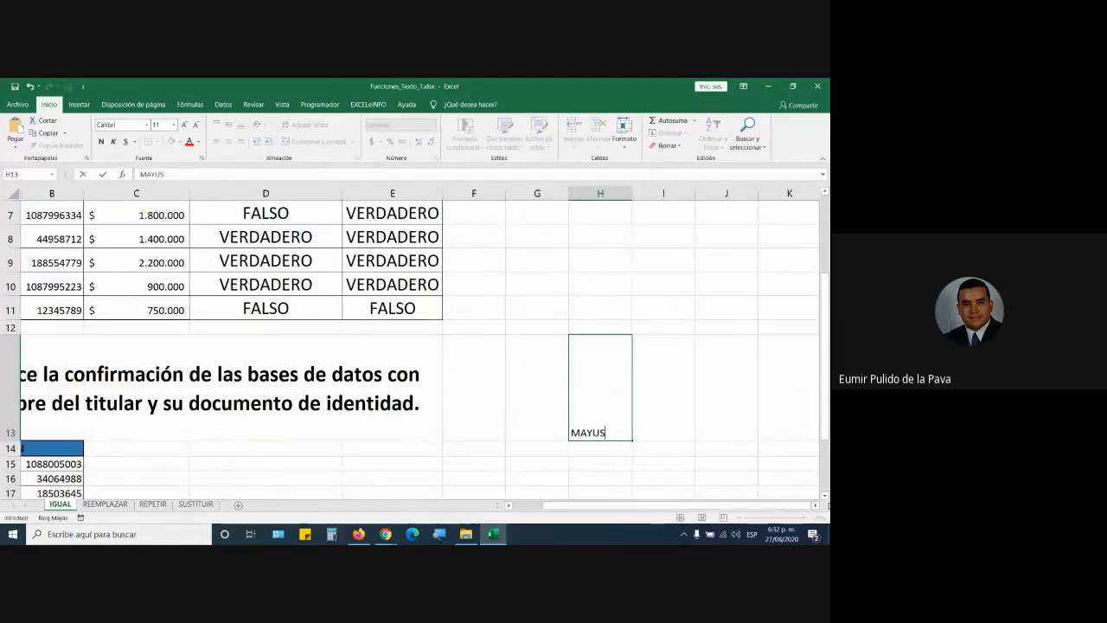
type("C")
key("Tab")
type("MINUSC")
key("Tab")
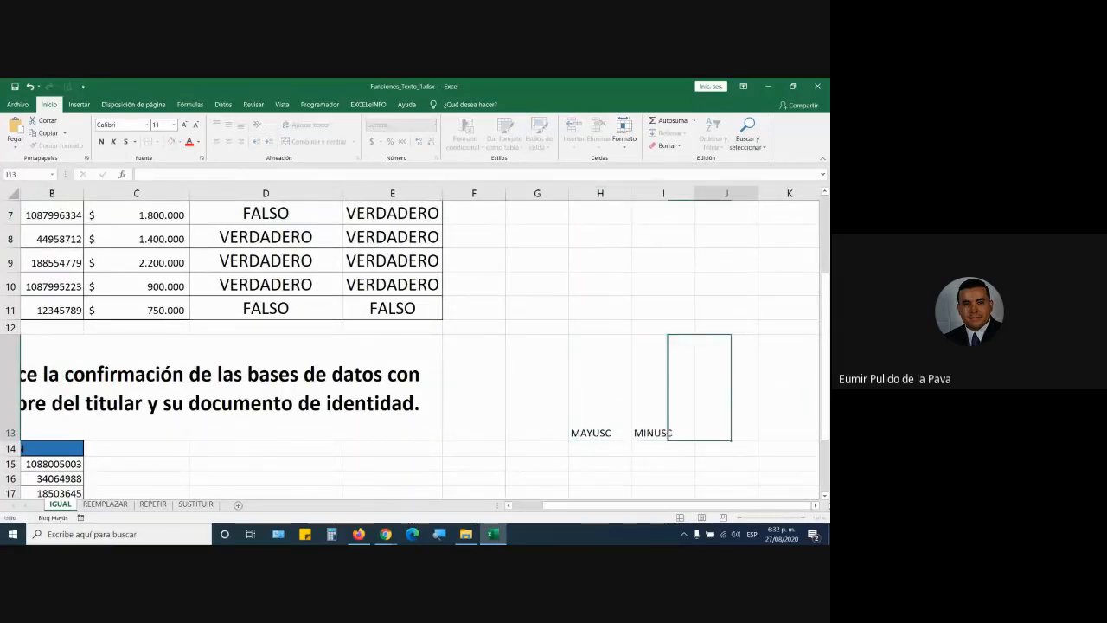
type("NOMPROPI")
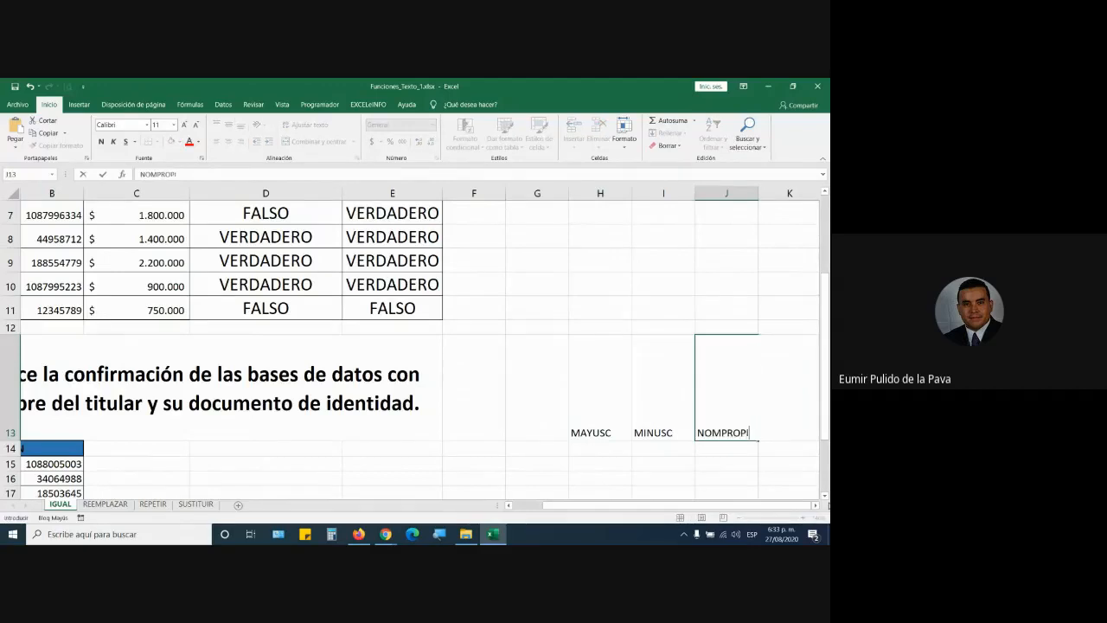
type("O")
key("Tab")
type("ESP")
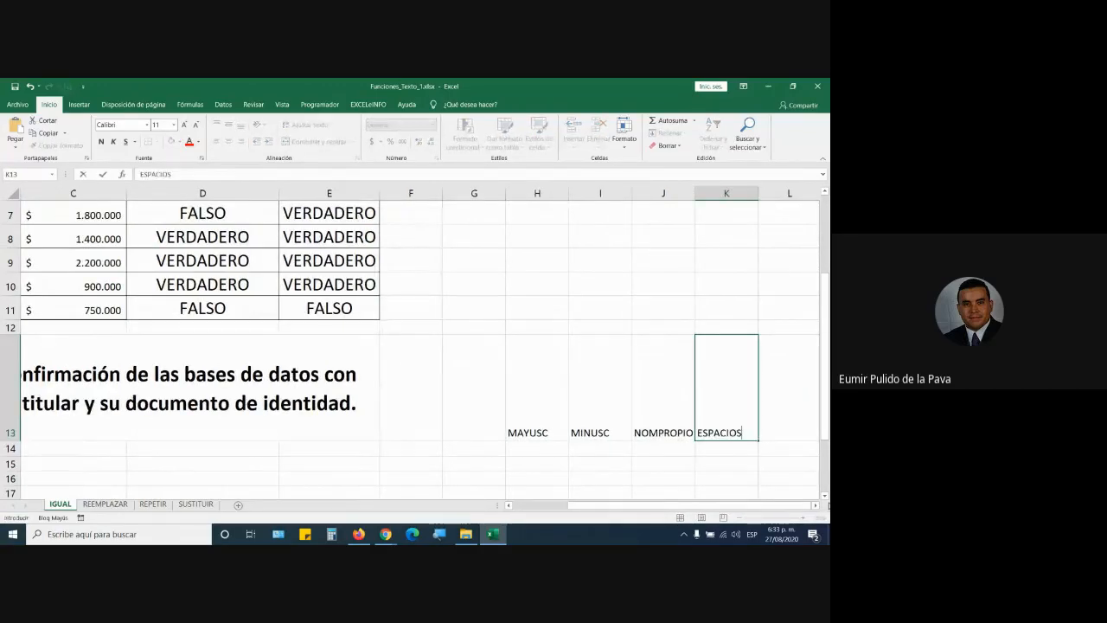
type("ACIOS")
key("Return")
Step: Centre the four headings, enlarge them to size 15, and widen column J for NOMPROPIO
left_click_drag(542, 390, 727, 387)
left_click(228, 141)
left_click(229, 125)
left_click(195, 126)
left_click(196, 127)
left_click(196, 126)
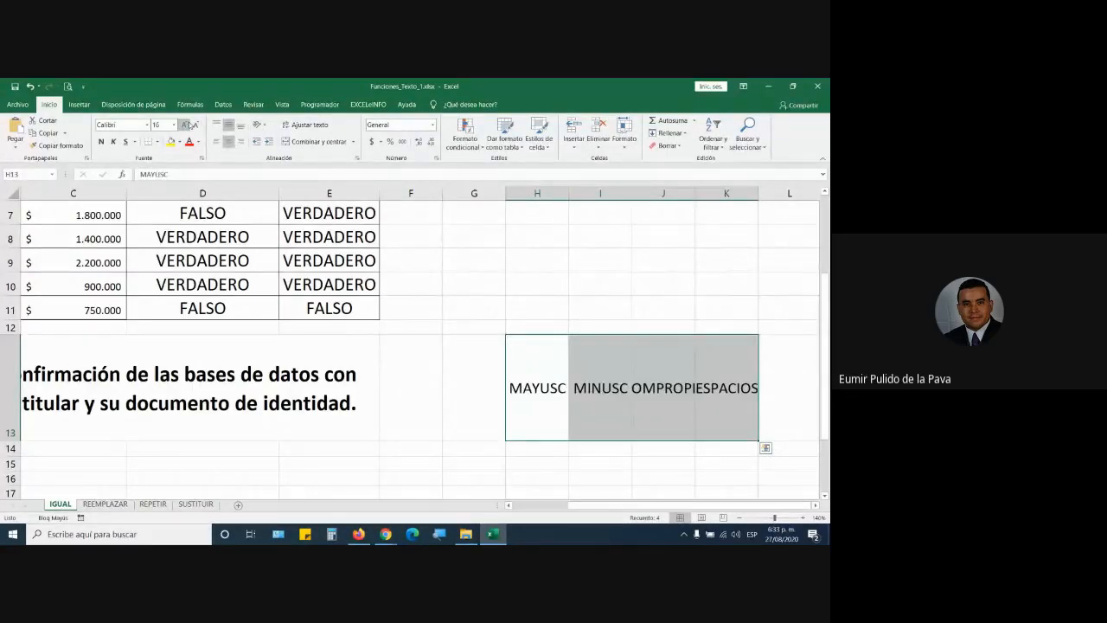
left_click_drag(694, 194, 726, 194)
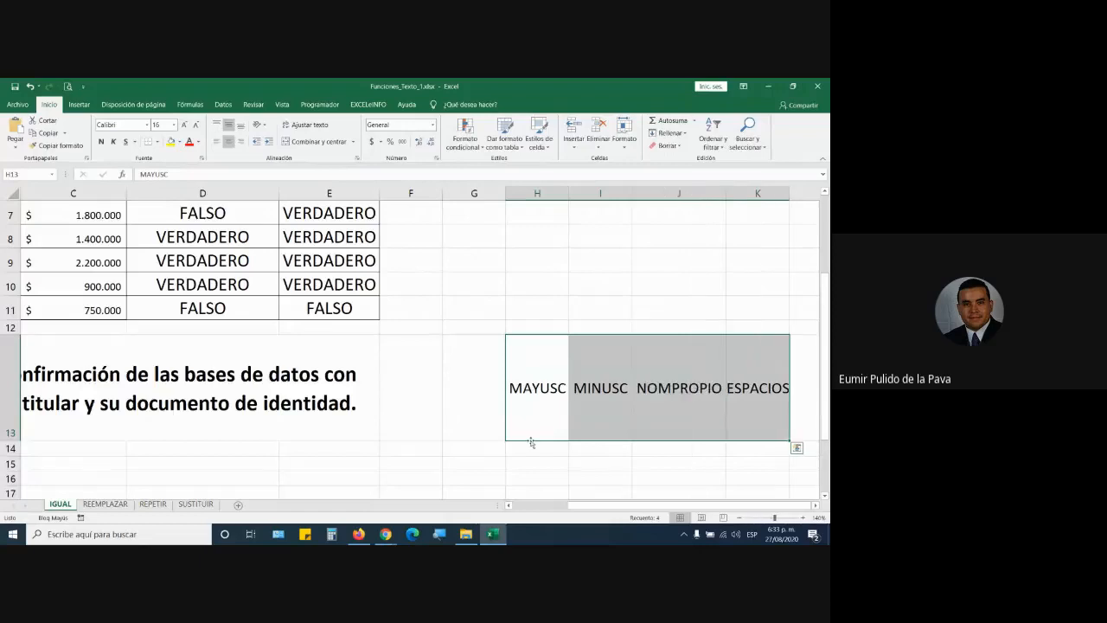
left_click(533, 400)
left_click(580, 433)
left_click(714, 406)
left_click(770, 399)
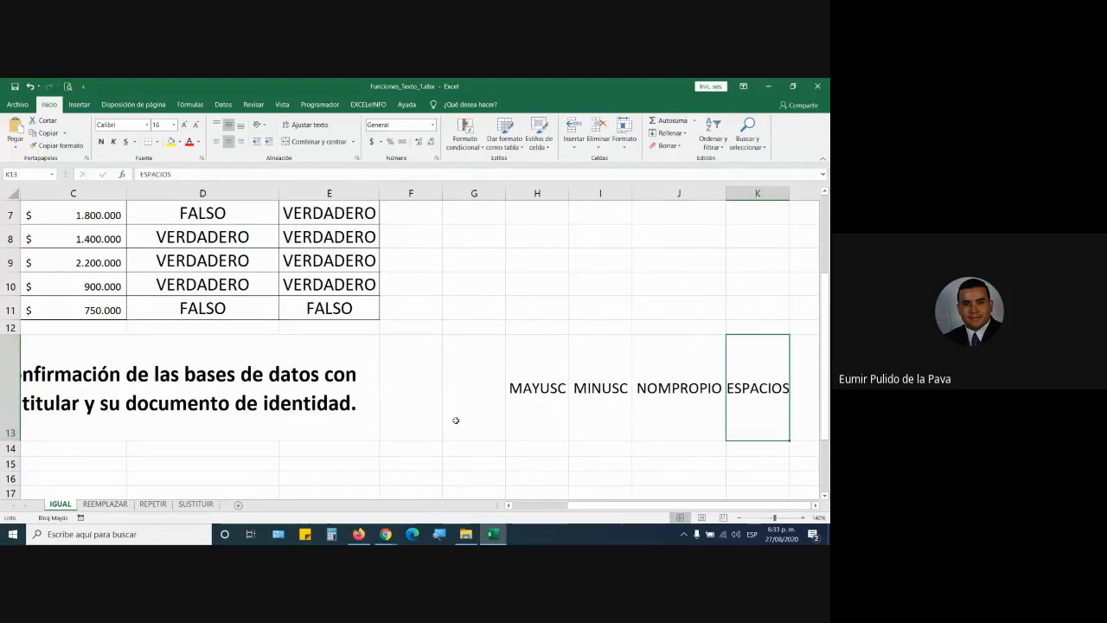
Step: Scroll back up to the data table and select the first titular name in A3
left_click_drag(583, 505, 520, 505)
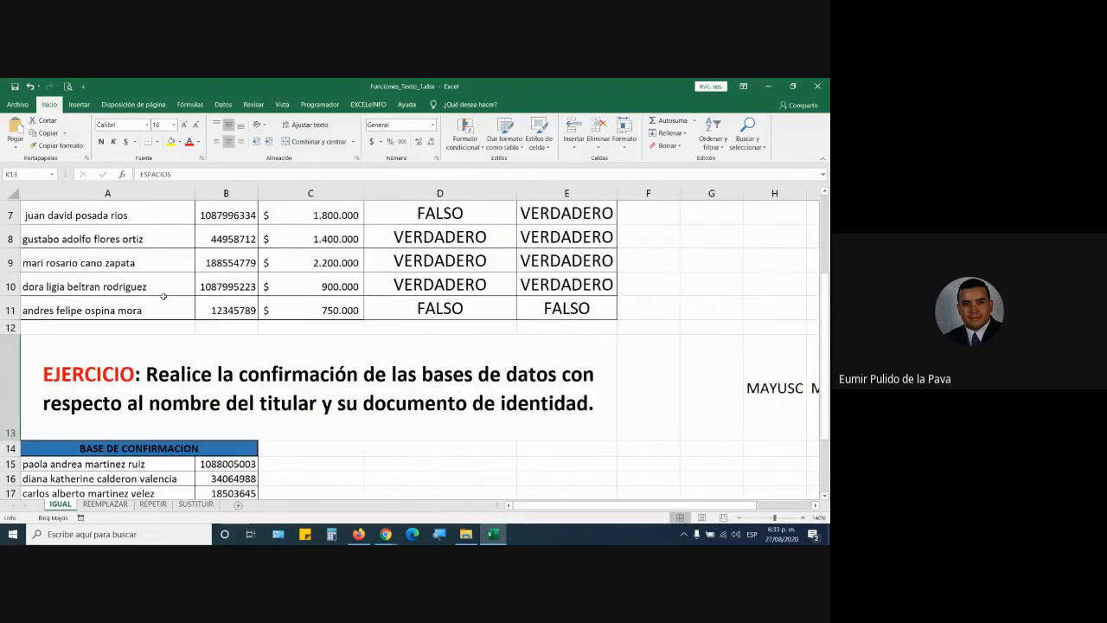
scroll(130, 310, "up", 2)
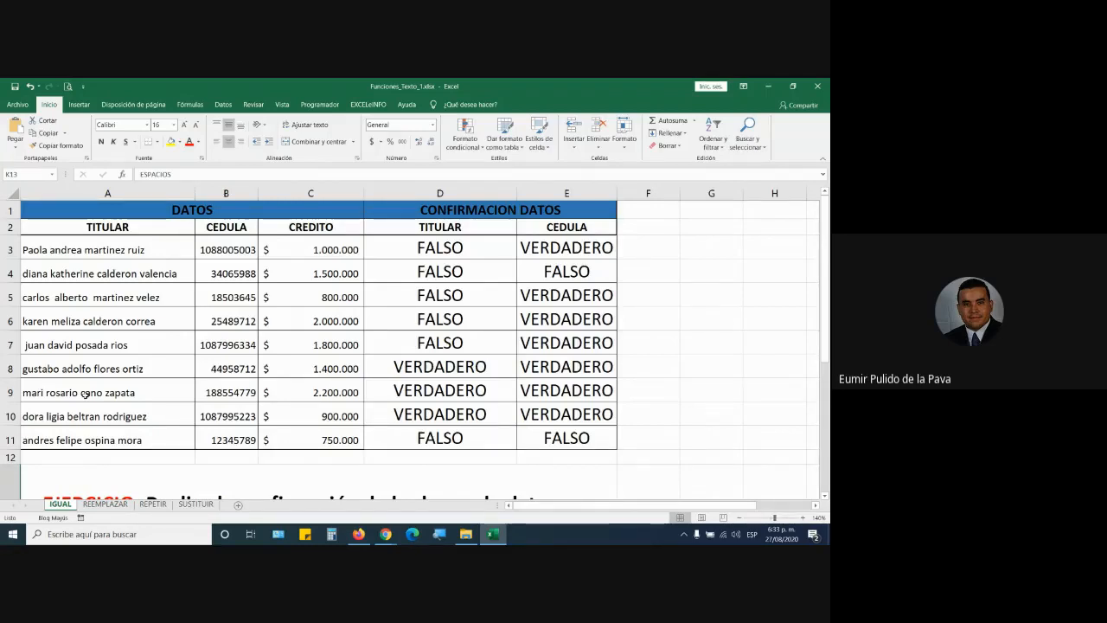
left_click(62, 252)
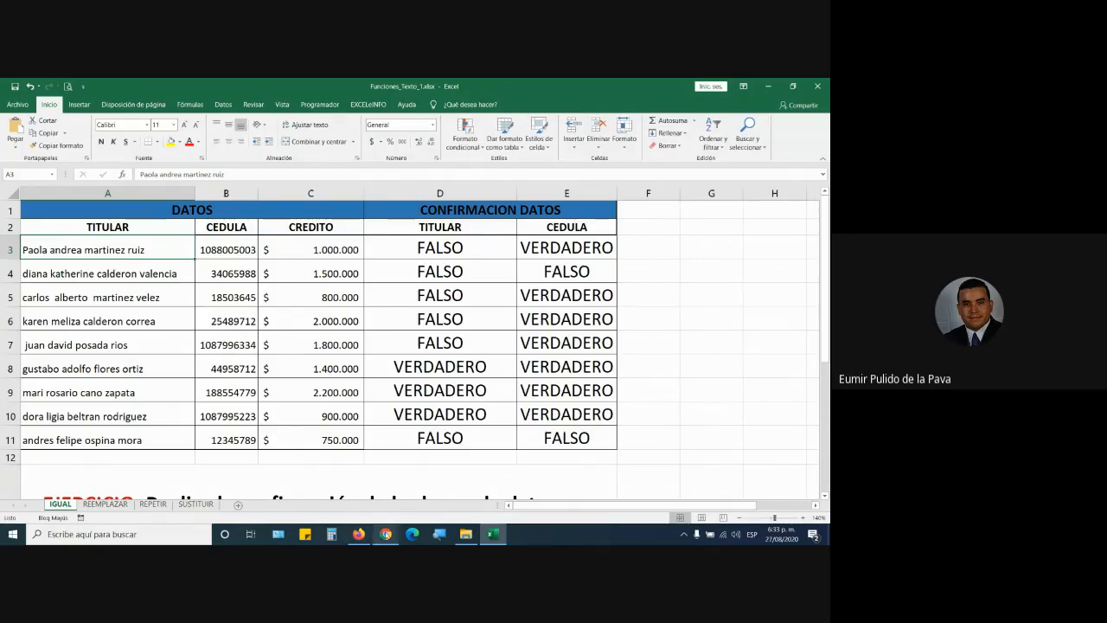
Step: Glance at the video call, then launch Microsoft Word from the Start menu
mouse_move(385, 532)
left_click(357, 504)
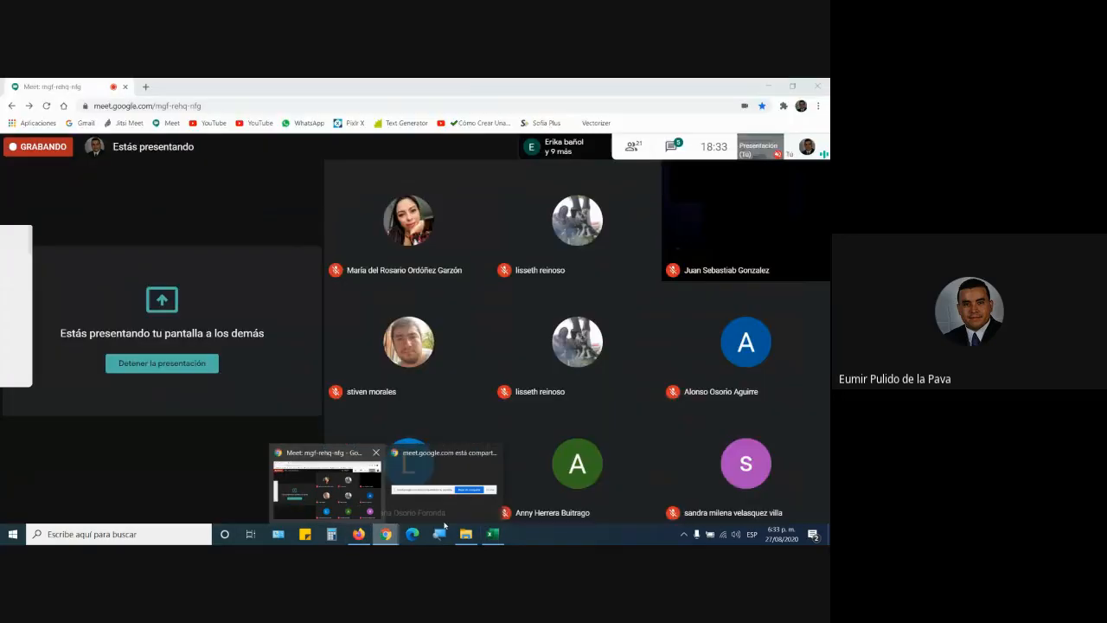
left_click(501, 535)
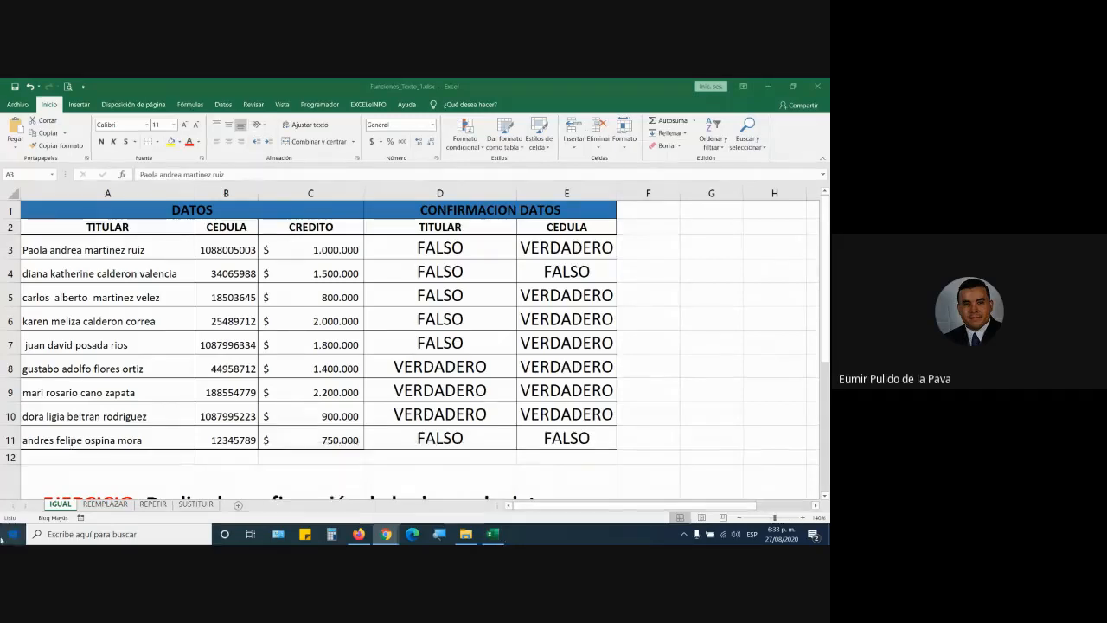
key("super")
left_click(254, 386)
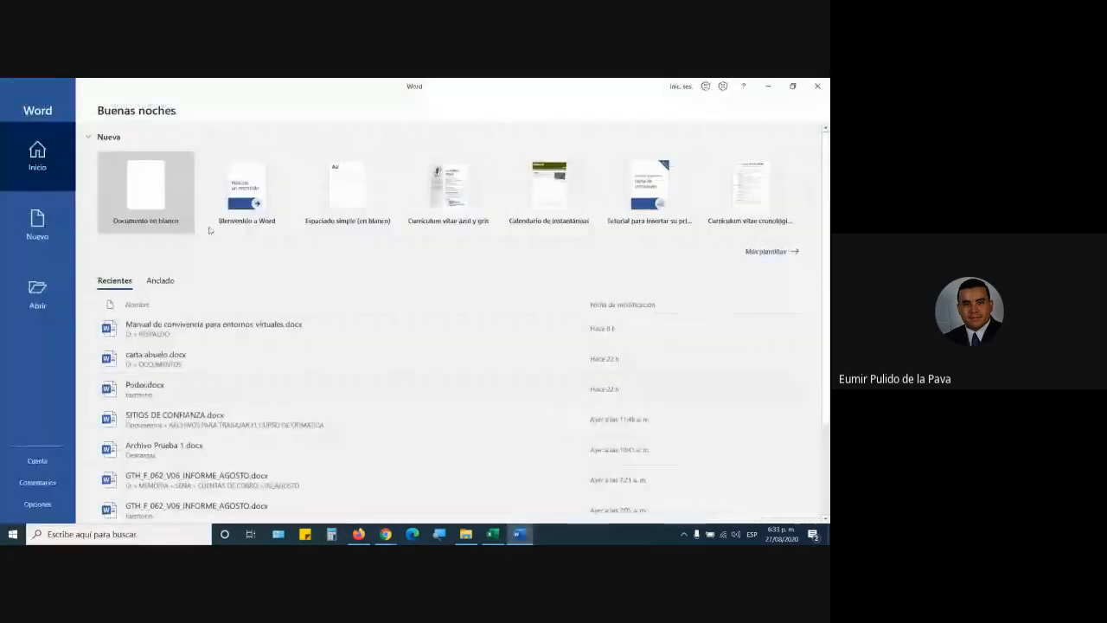
Step: Create a blank Word document and type a few lines of sample text
left_click(169, 189)
type("SDFS")
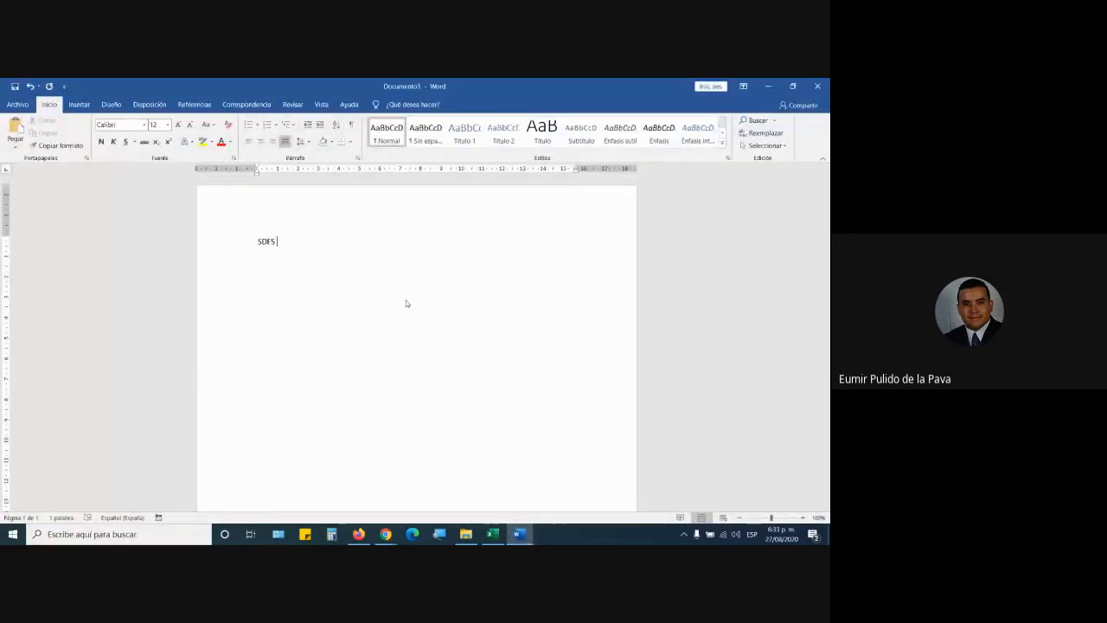
key("BackSpace")
type("asd")
key("Return")
type("as")
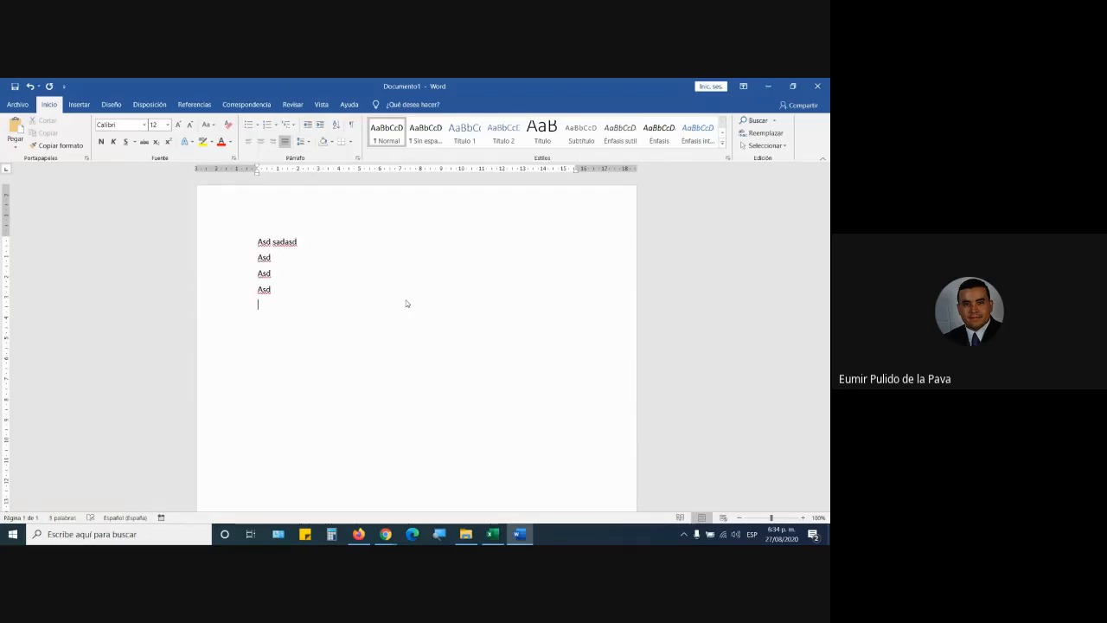
Step: Magnify the screen to 200% and change the four lines to MAYÚSCULAS, then to capitalised words
left_click_drag(232, 250, 232, 299)
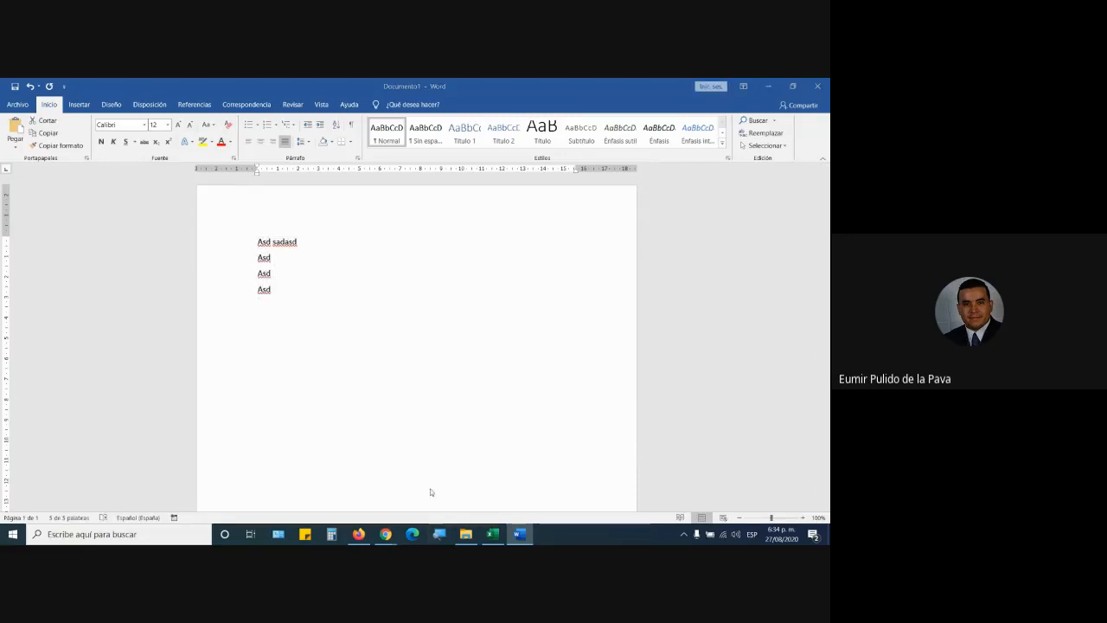
key("super+plus")
left_click(380, 376)
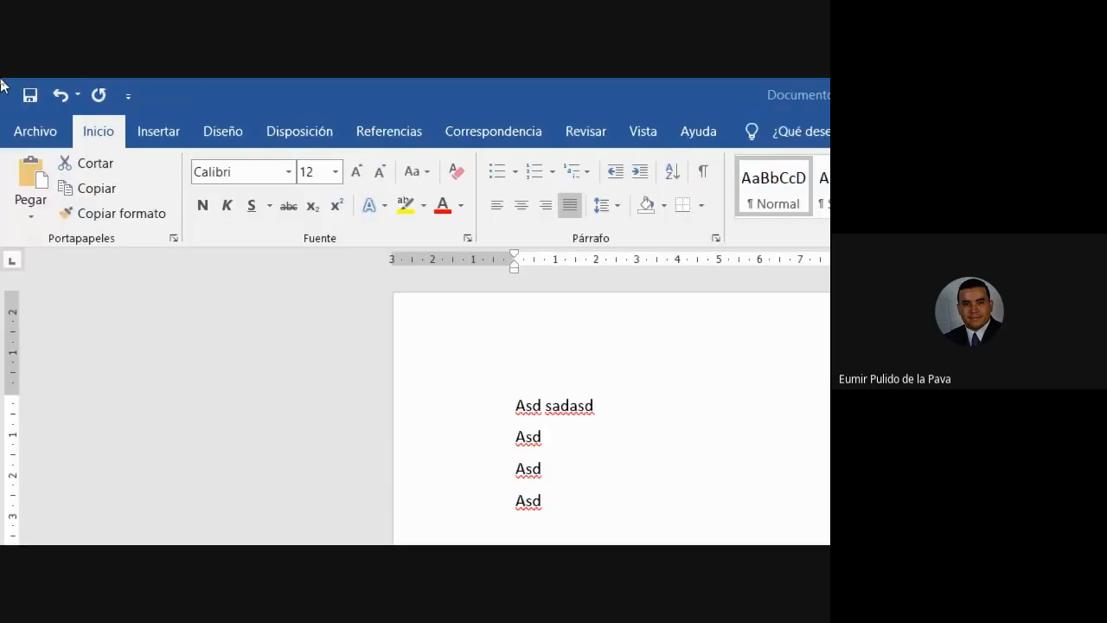
left_click_drag(469, 501, 473, 398)
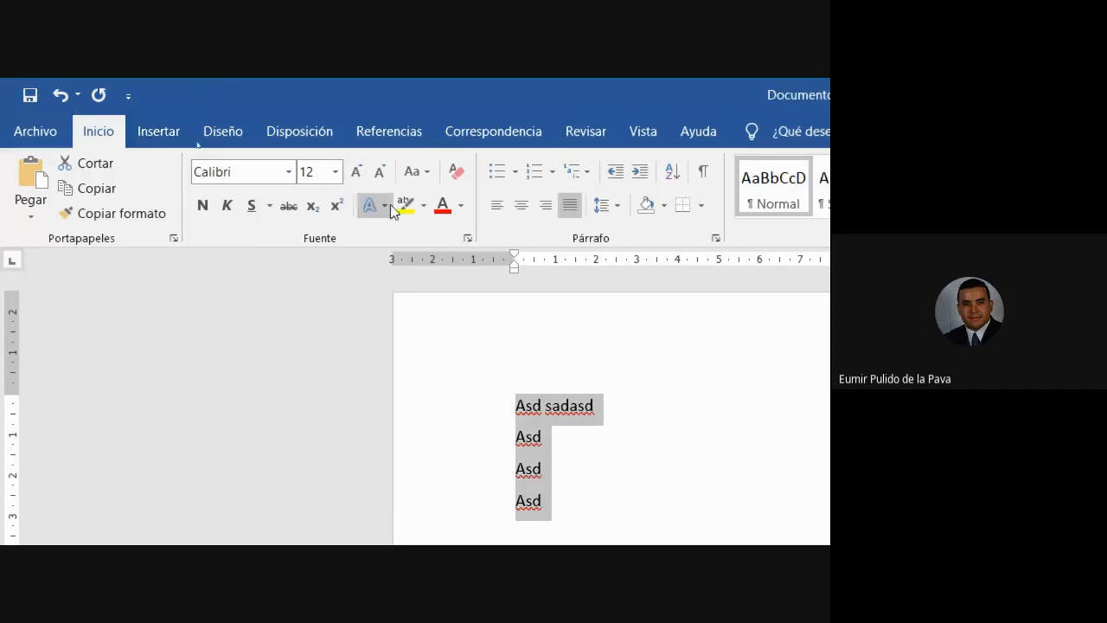
left_click(422, 172)
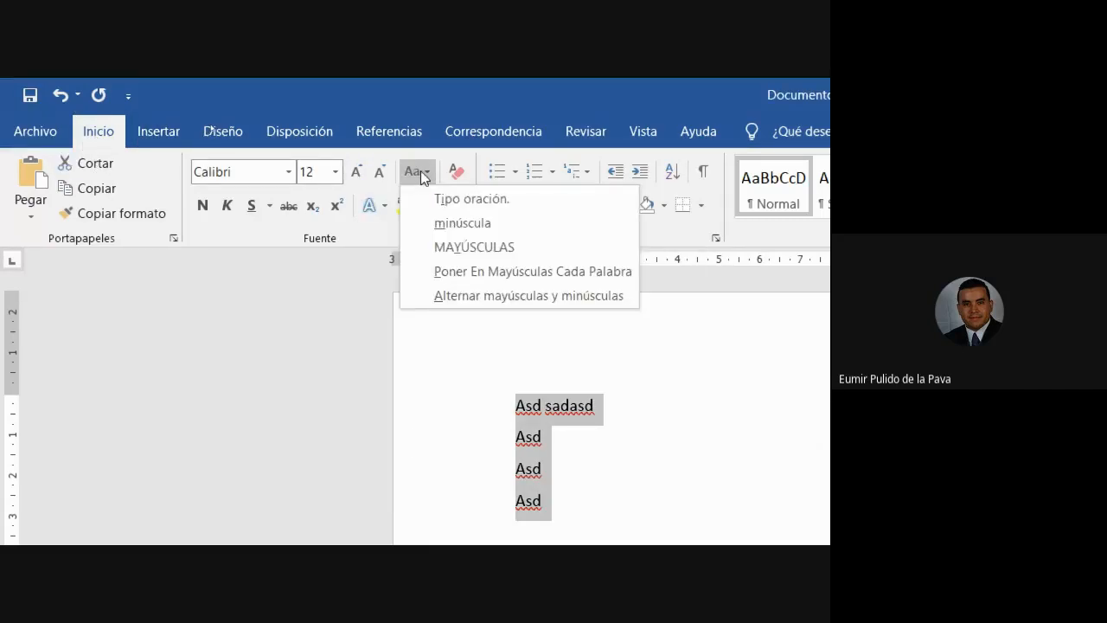
left_click(537, 246)
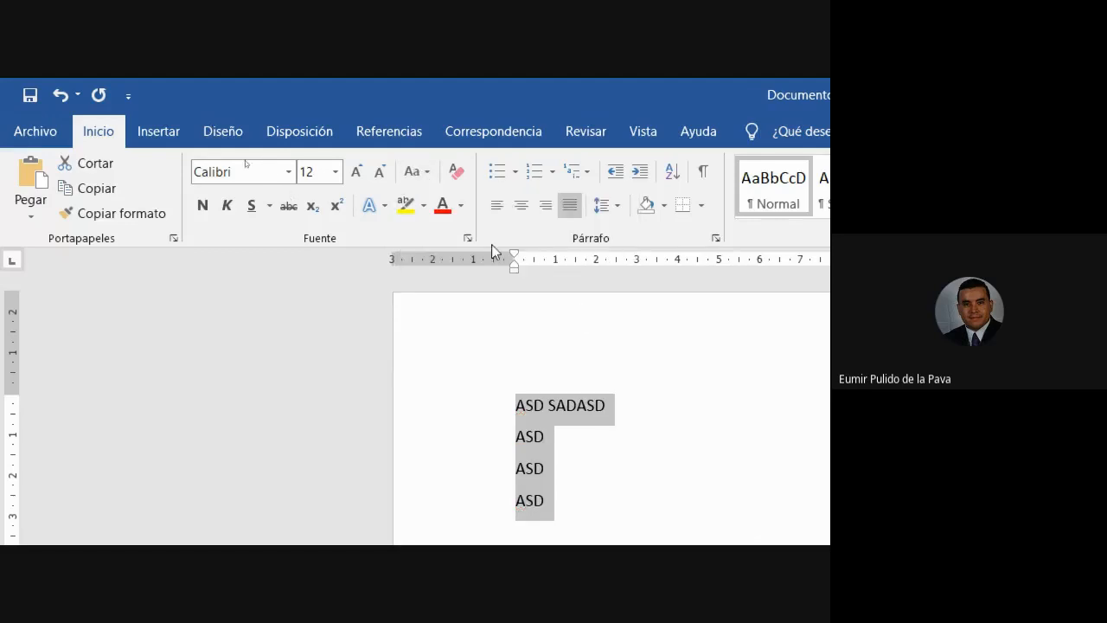
left_click(420, 173)
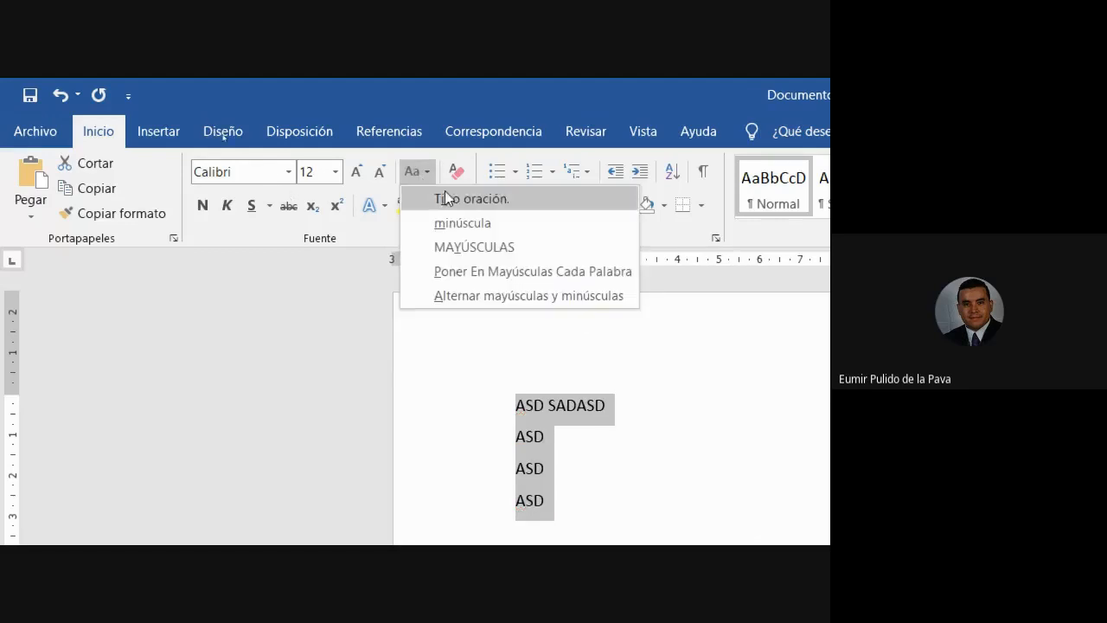
left_click(469, 272)
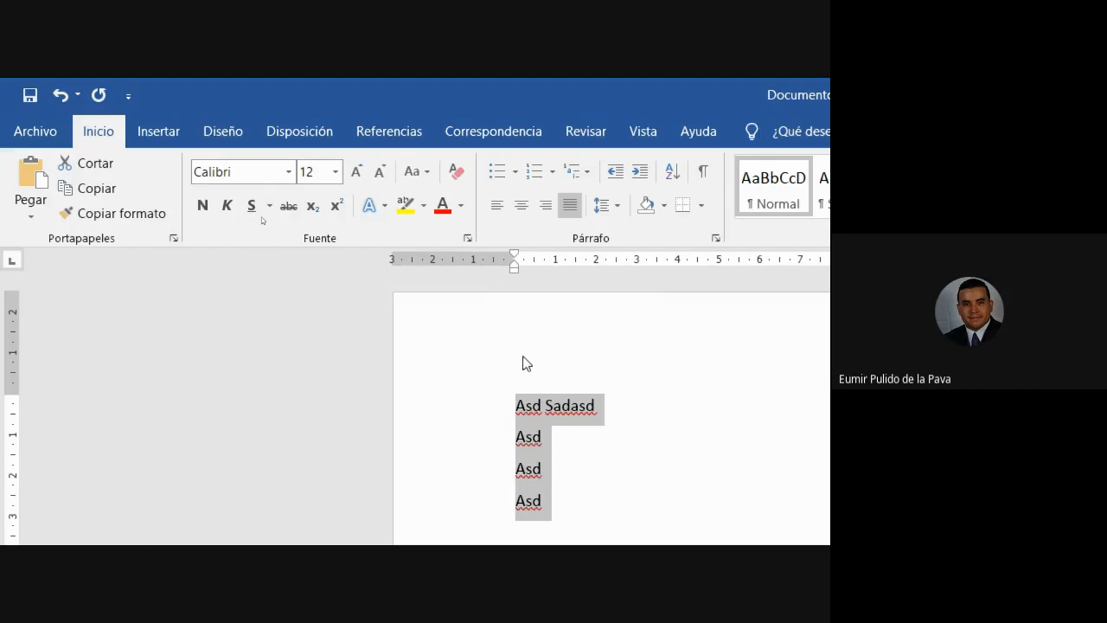
Step: Cycle the four lines' case with Shift+F3, through lowercase and back to uppercase
left_click_drag(518, 401, 729, 507)
key("shift+F3")
key("shift+F3")
key("shift+F3")
key("shift+F3")
key("shift+F3")
key("shift+F3")
key("shift+F3")
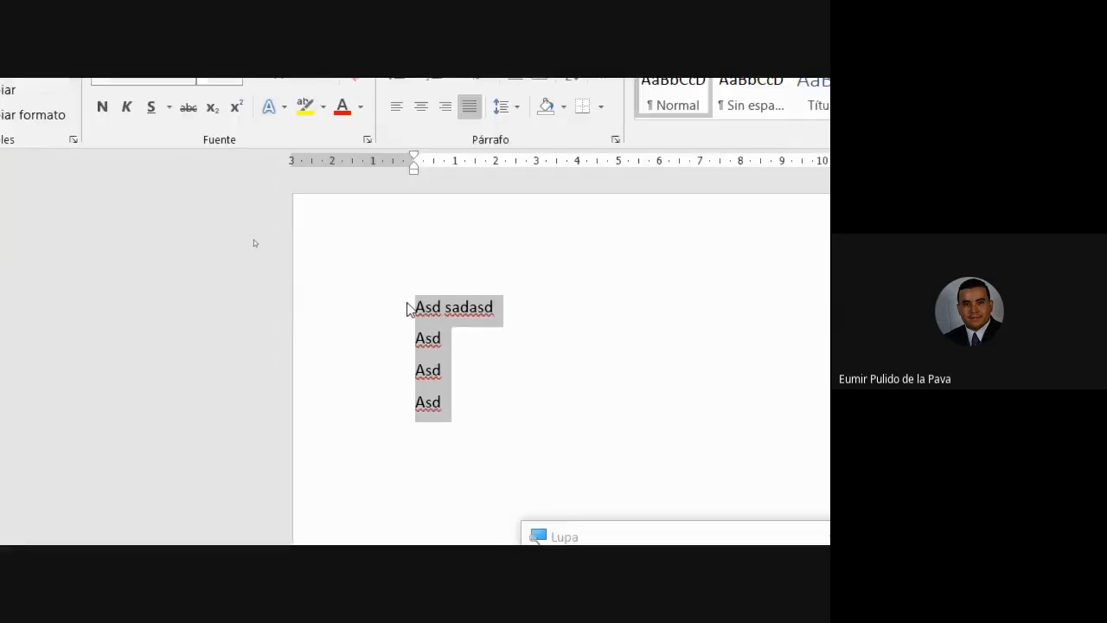
key("shift+F3")
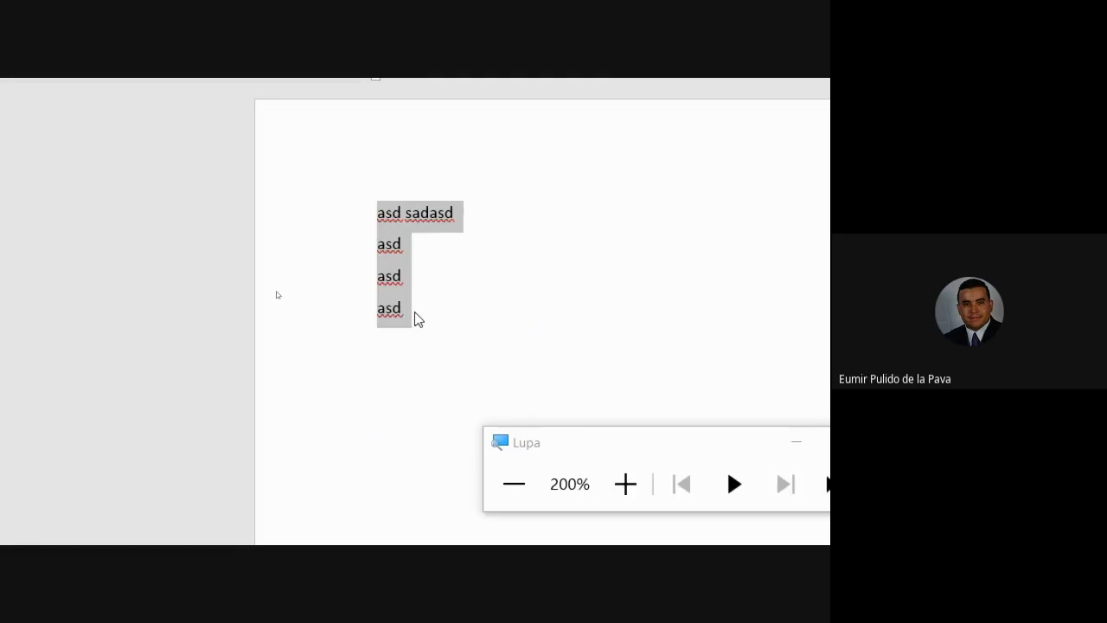
key("shift+F3")
key("shift+F3")
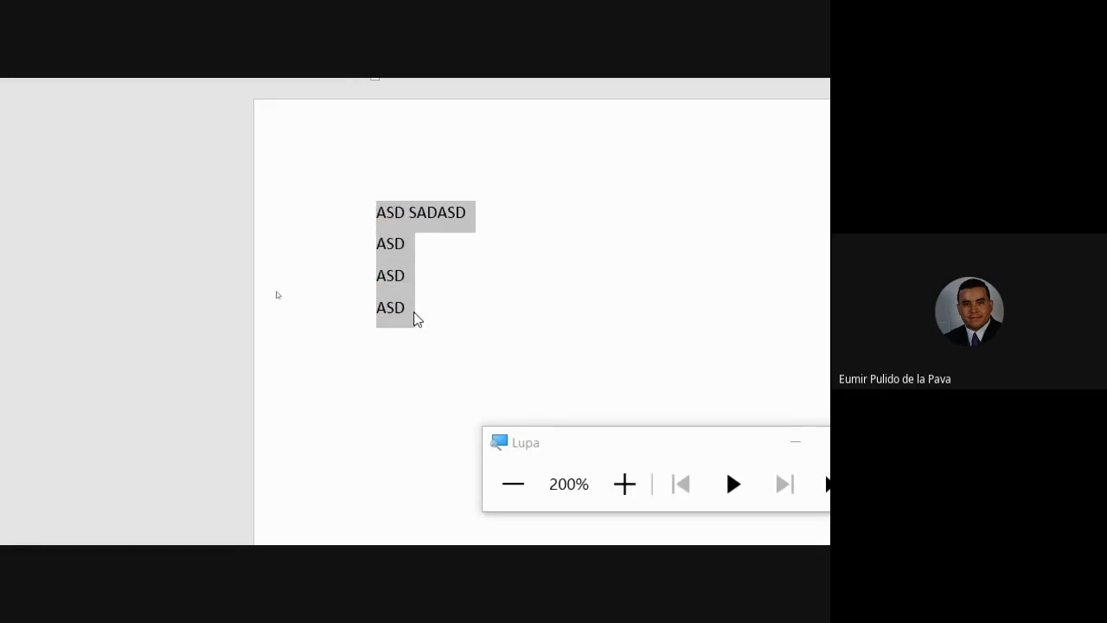
Step: Close Documento1 without saving
left_click(414, 311)
left_click(805, 95)
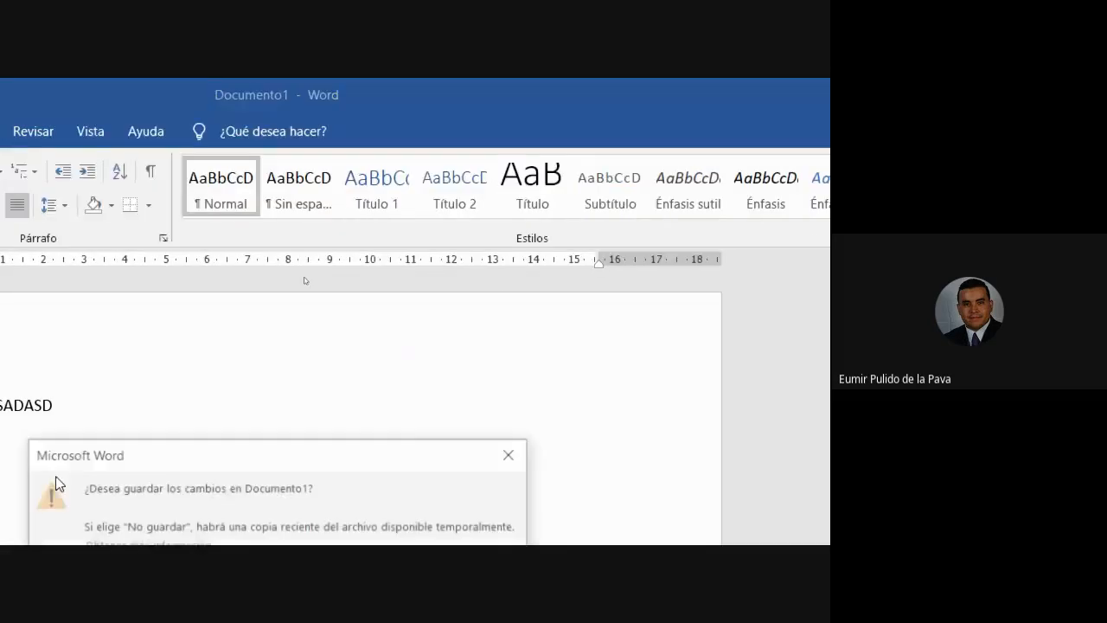
left_click(610, 373)
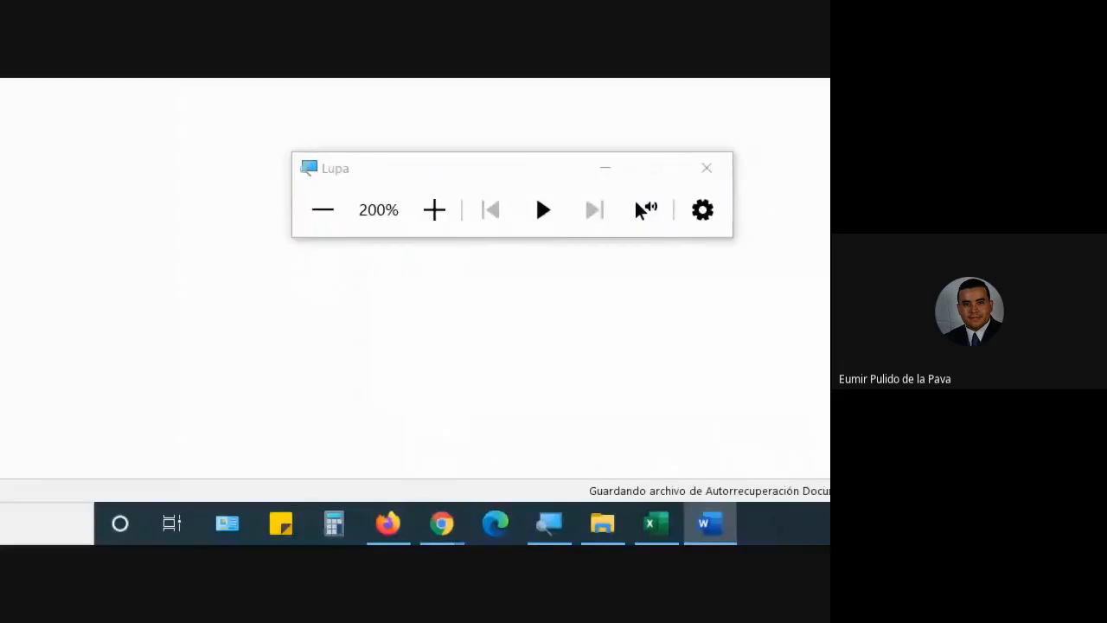
Step: Start a =MAYUSC formula in A3, cancel it, and copy the names in A3:A11
left_click(551, 240)
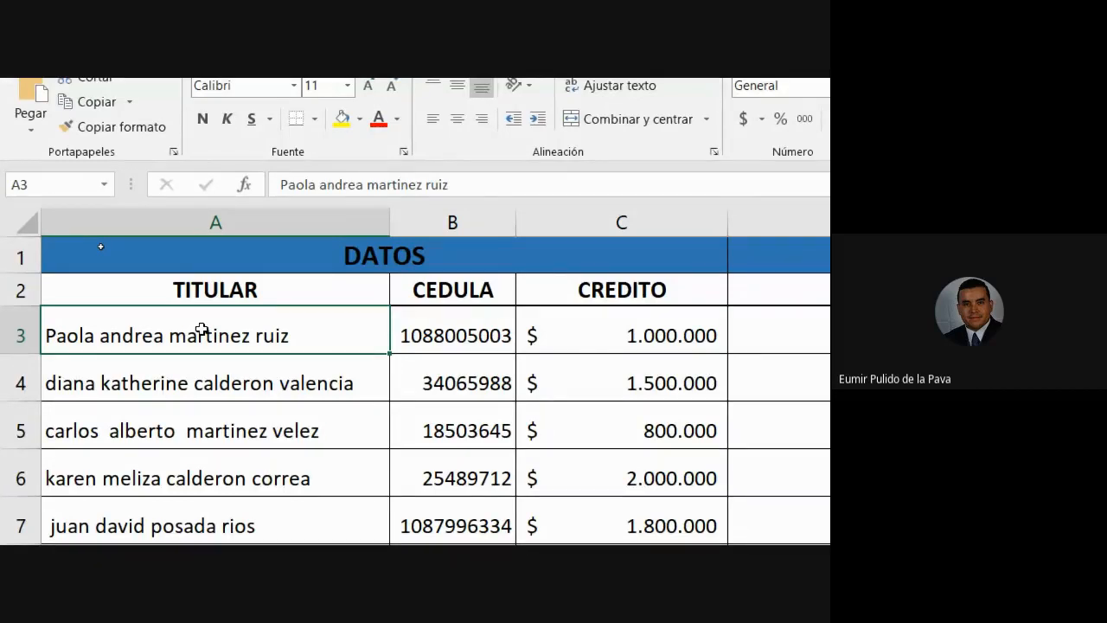
type("=mayus")
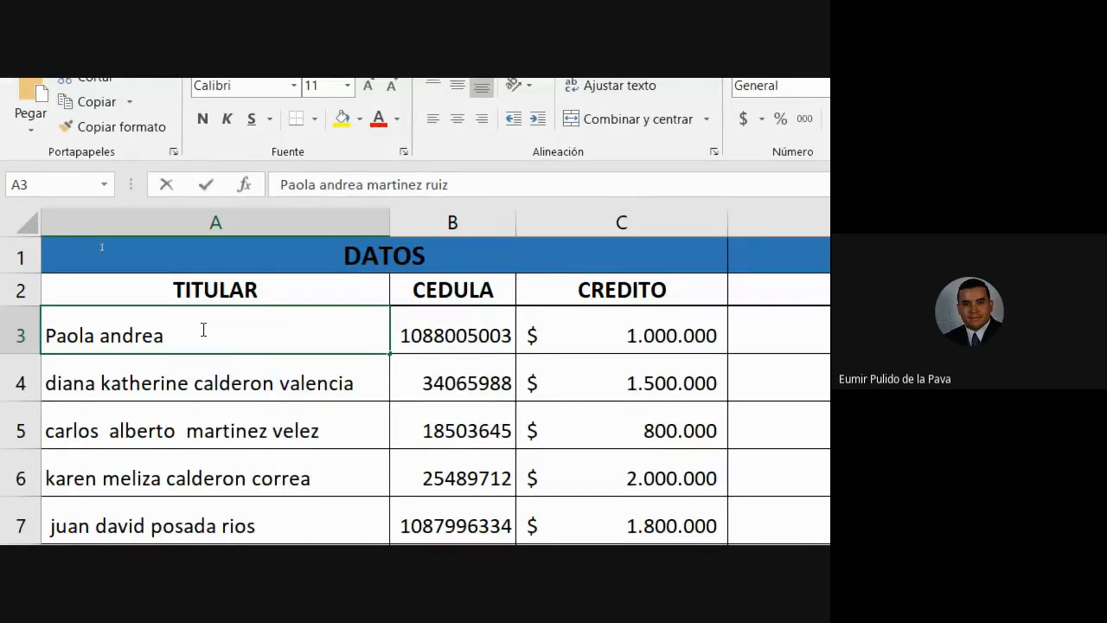
key("Tab")
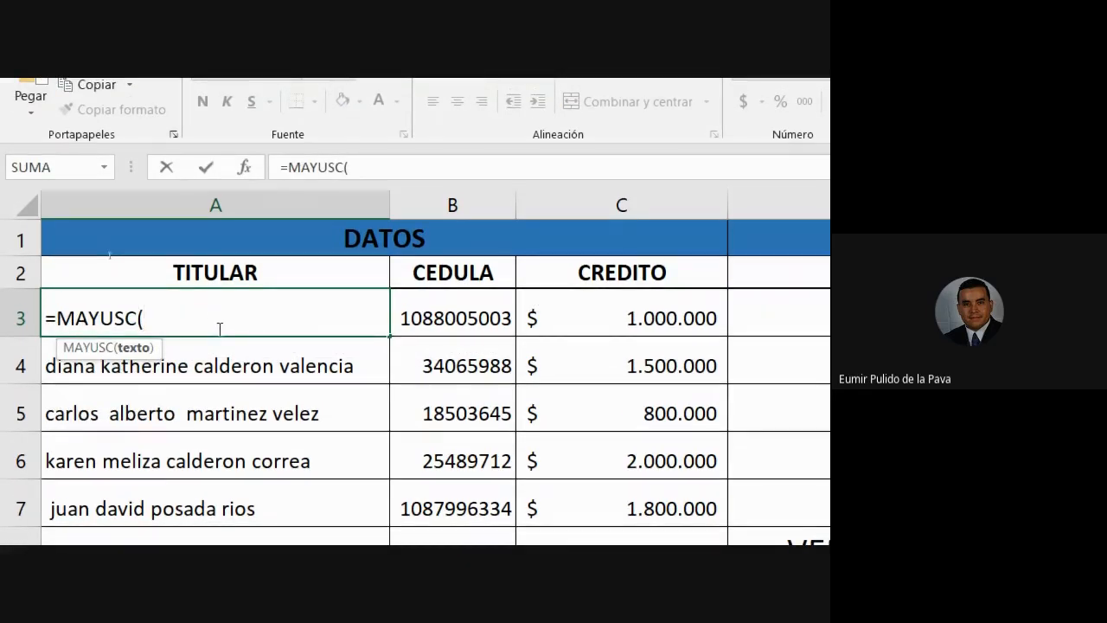
key("Escape")
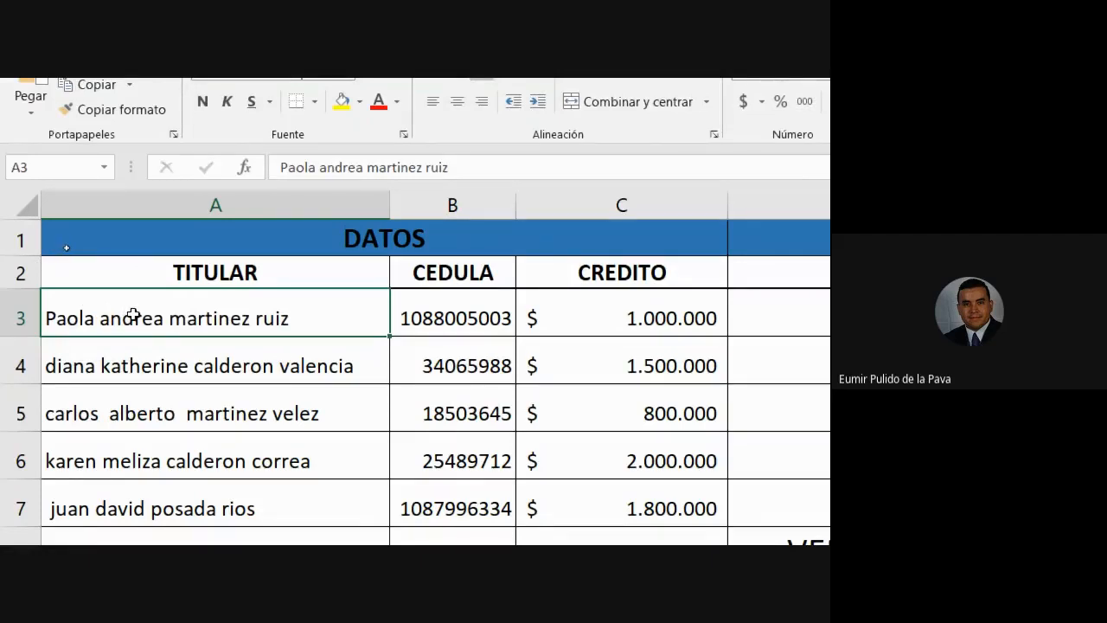
left_click_drag(134, 359, 143, 467)
key("ctrl+c")
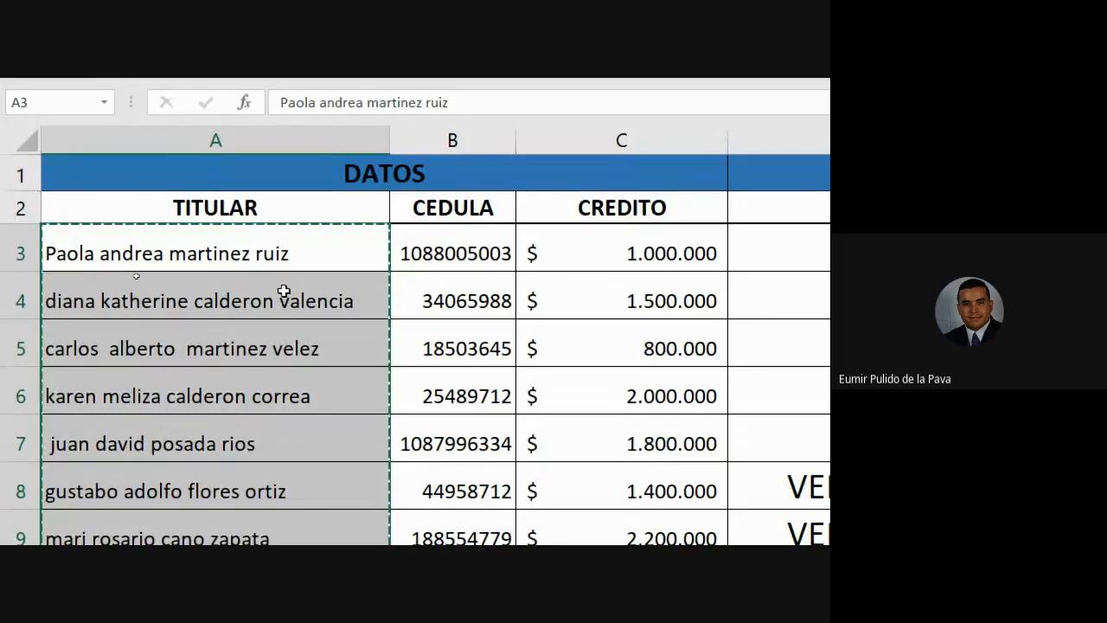
Step: Paste the copied names as values into the column beside the MAYUSC heading
scroll(267, 425, "down", 2)
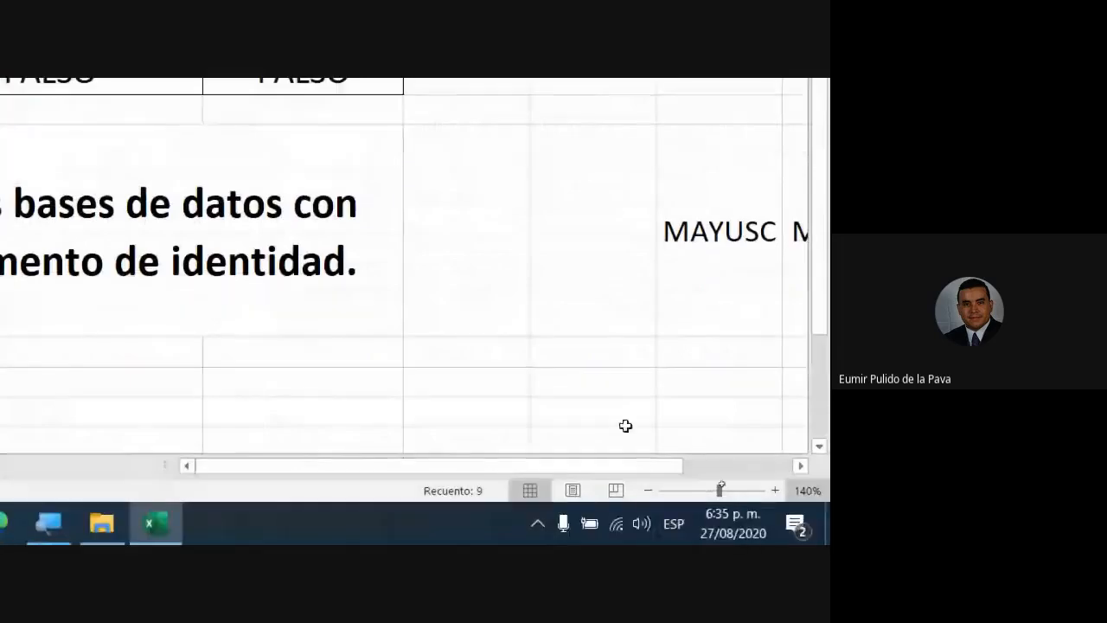
left_click(545, 348)
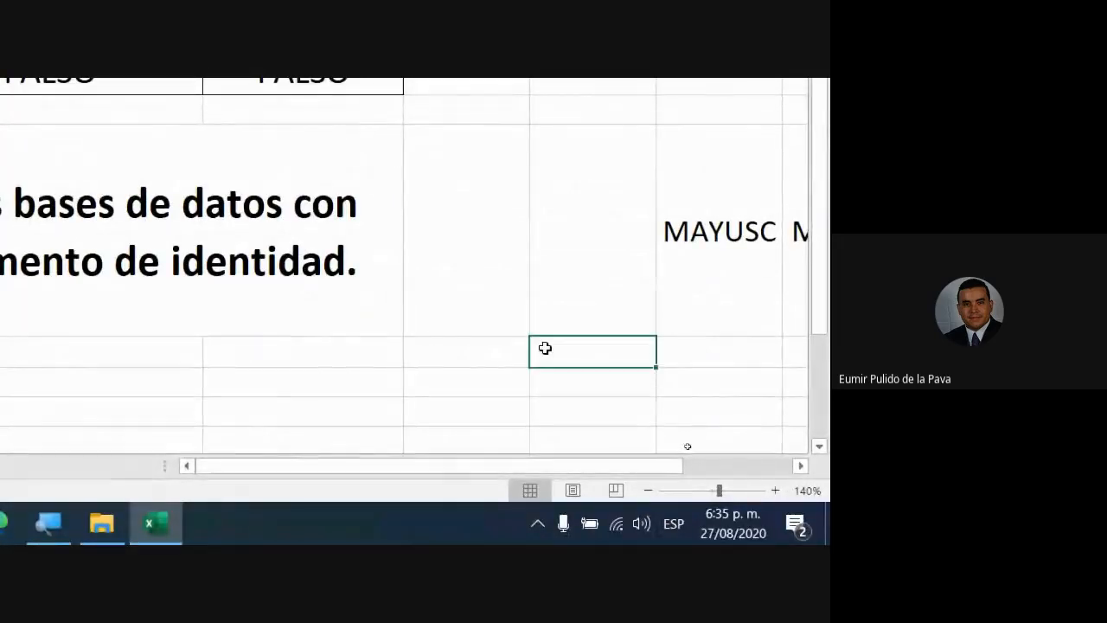
left_click(30, 131)
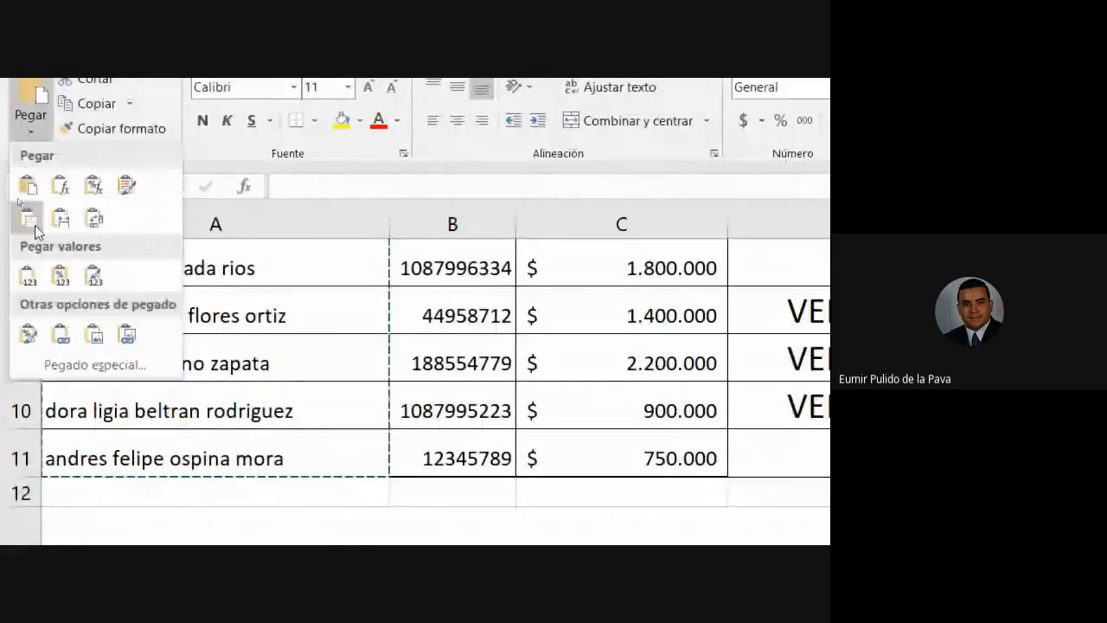
left_click(28, 274)
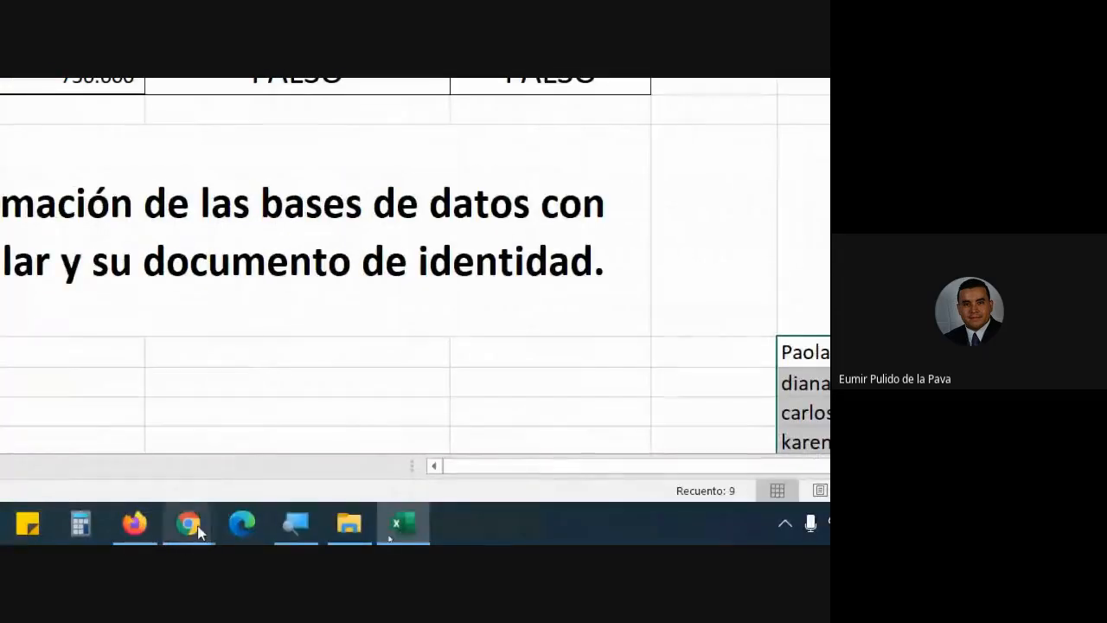
Step: Admit the person waiting in Google Meet and return to Excel
mouse_move(179, 526)
left_click(108, 437)
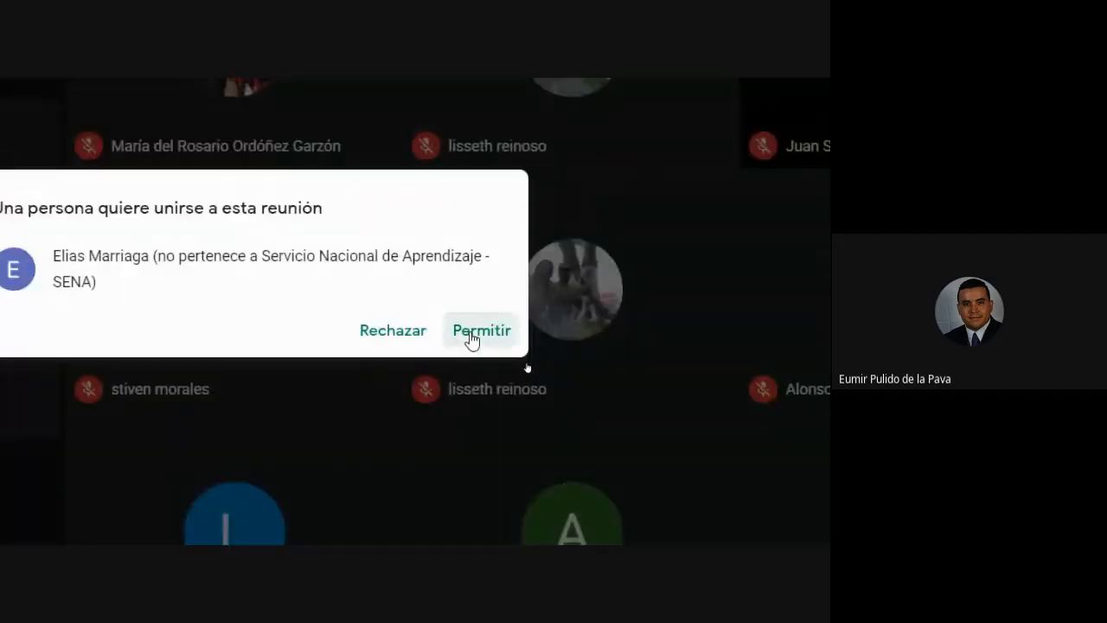
left_click(472, 335)
left_click(406, 523)
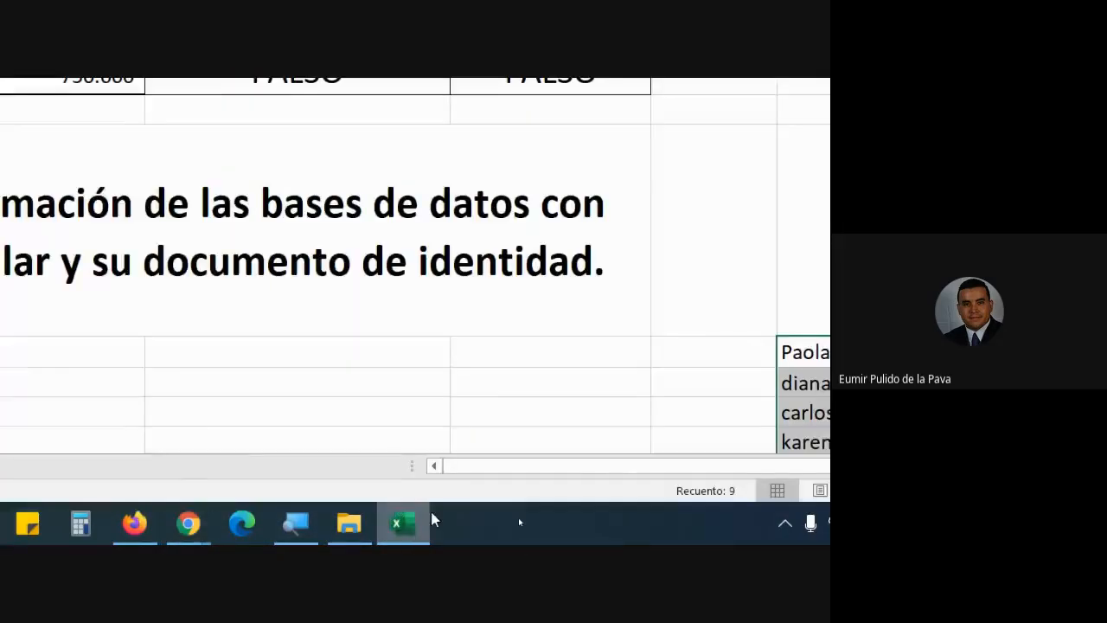
Step: Select the first pasted name's cell, move two cells right, and scroll to review
left_click(614, 342)
key("Right")
key("Right")
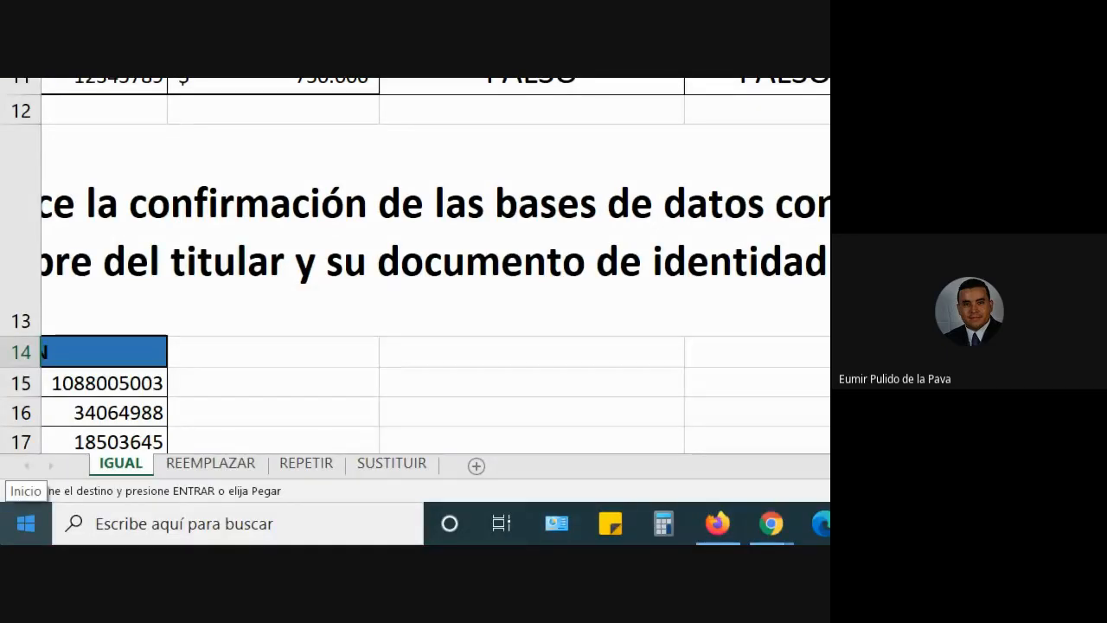
scroll(407, 323, "down", 1)
scroll(447, 314, "up", 3)
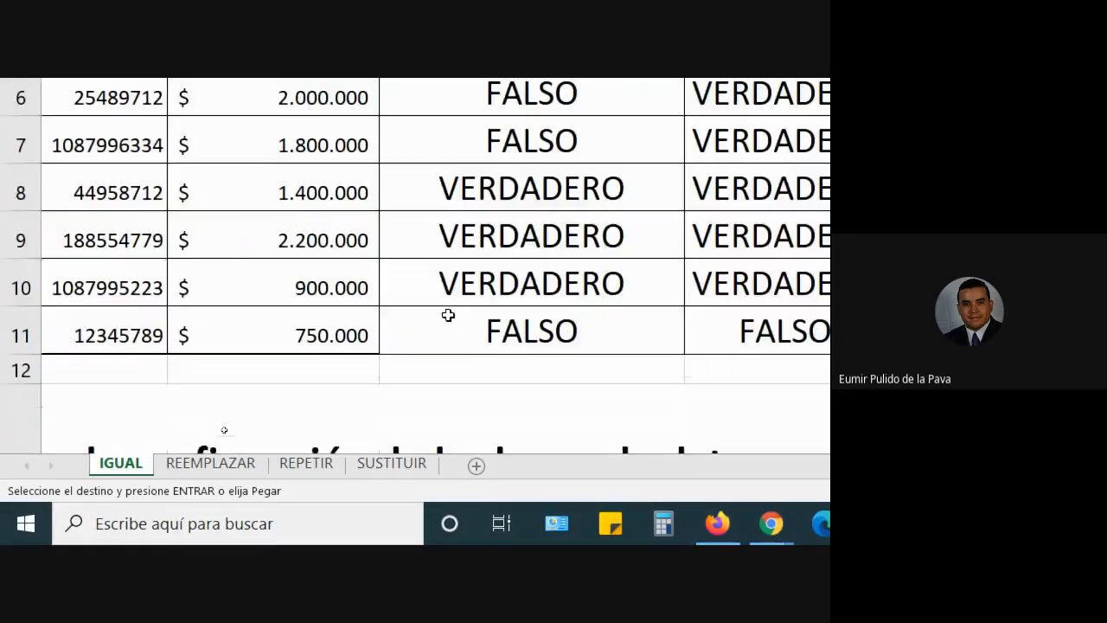
scroll(447, 314, "down", 1)
scroll(463, 346, "down", 1)
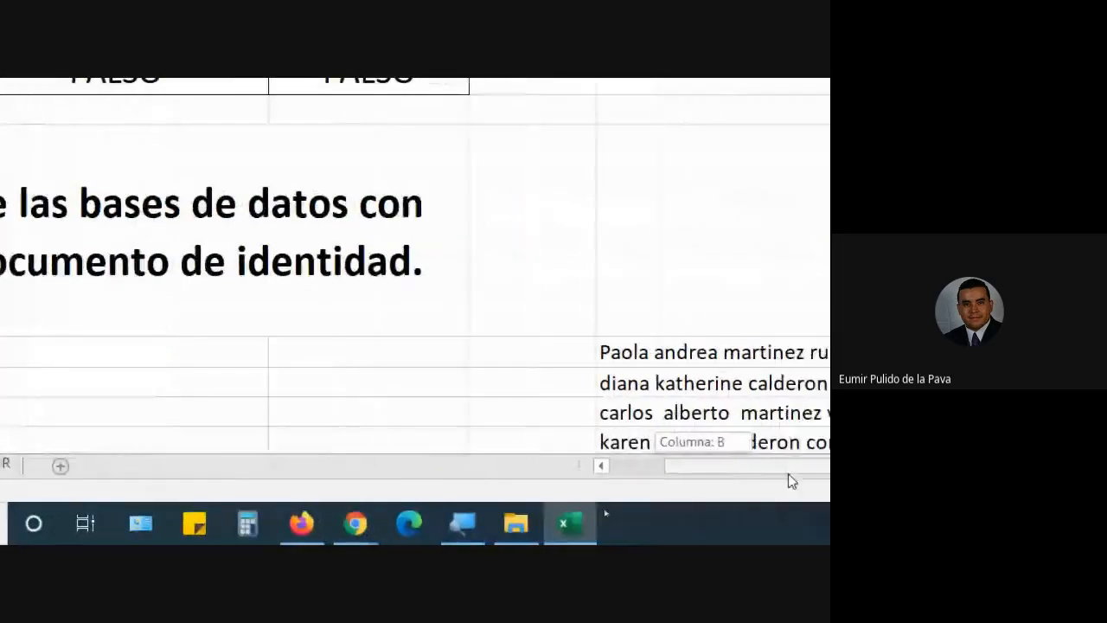
Step: Enter =MAYUSC(G14) in the first MAYUSC cell, showing the first name in capitals
left_click(797, 467)
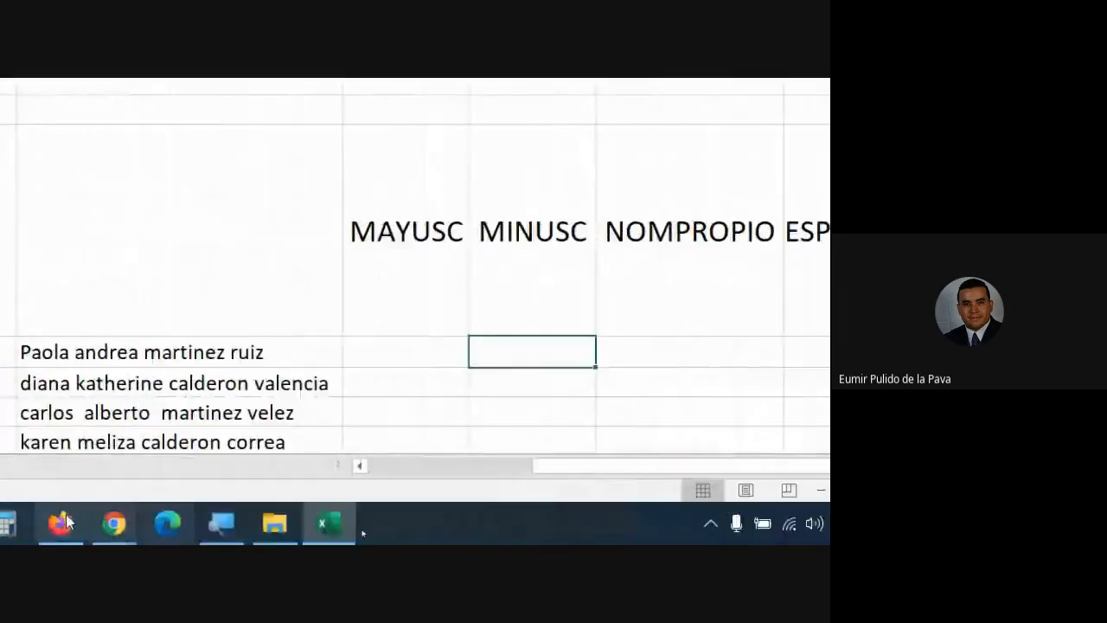
left_click(587, 348)
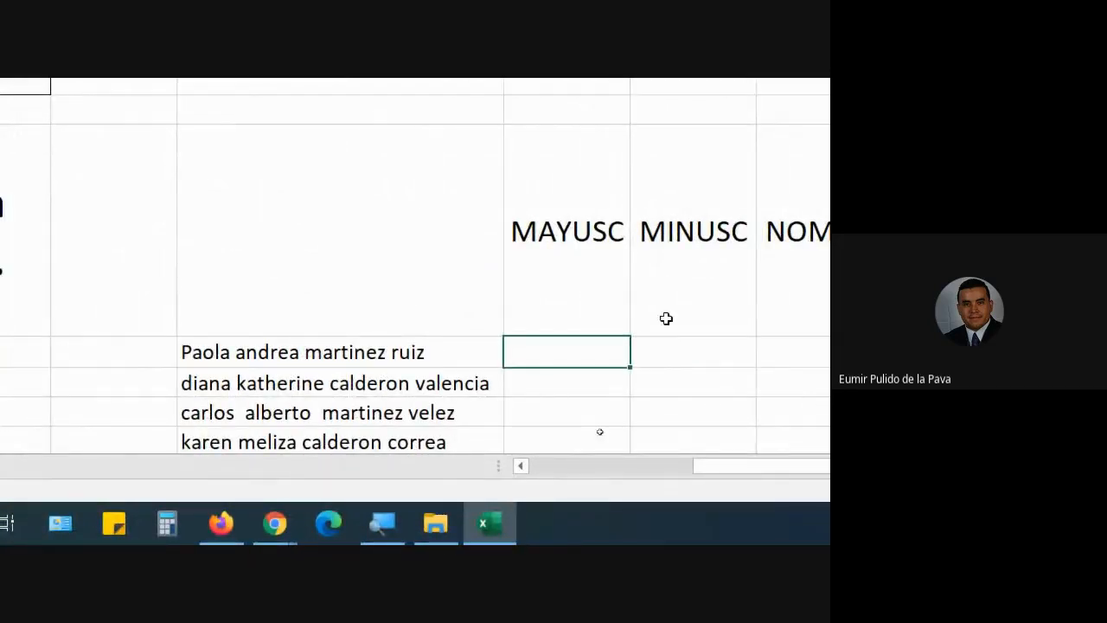
type("=mayu")
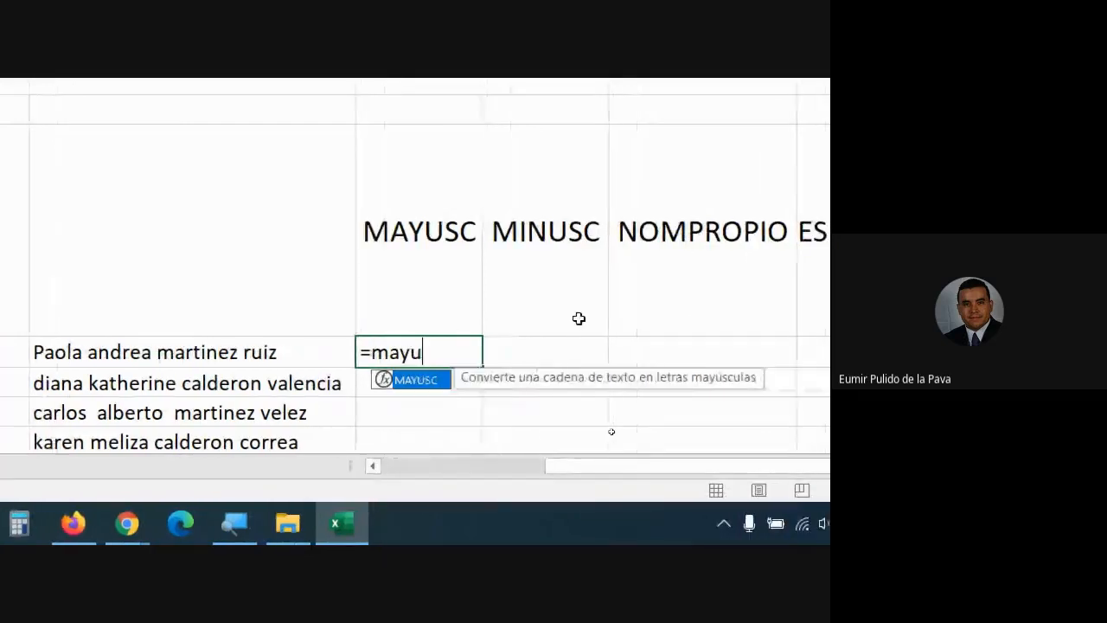
key("Tab")
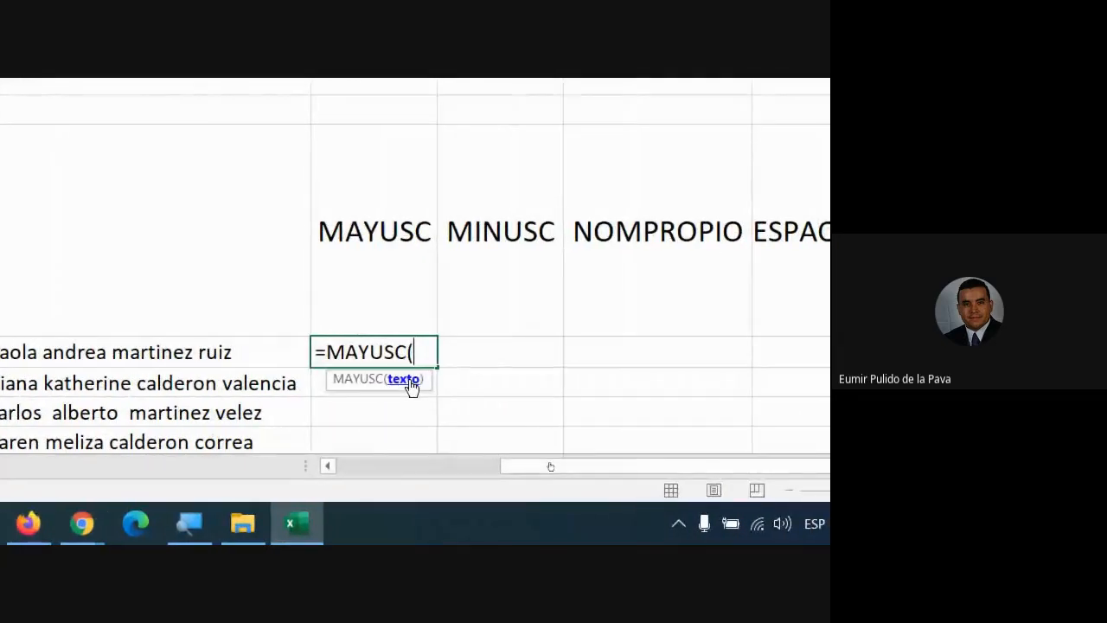
left_click(355, 343)
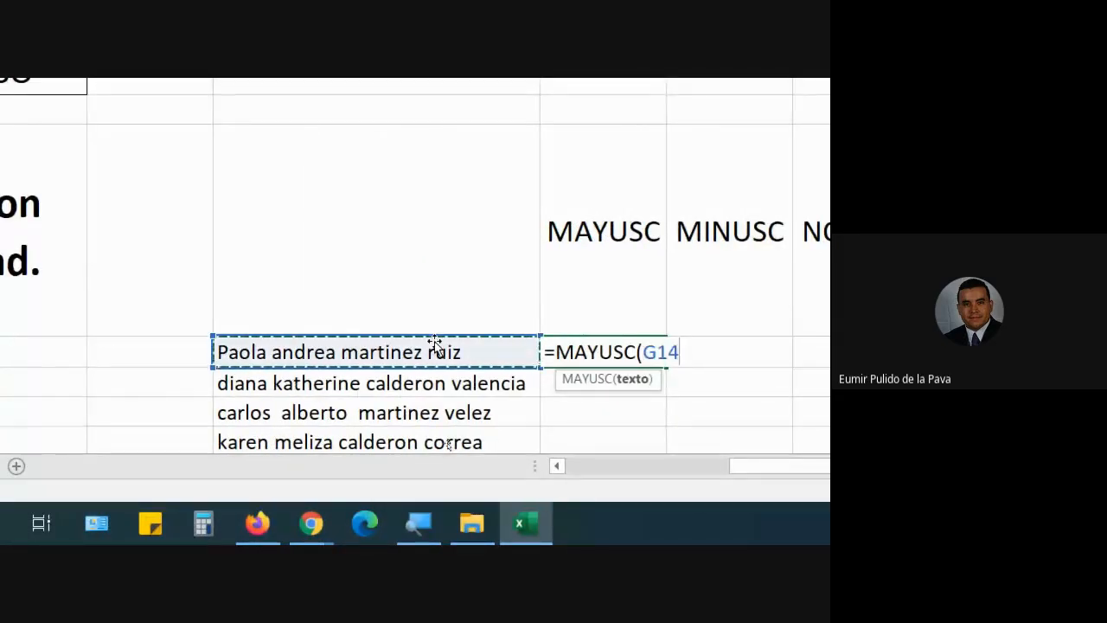
type(")")
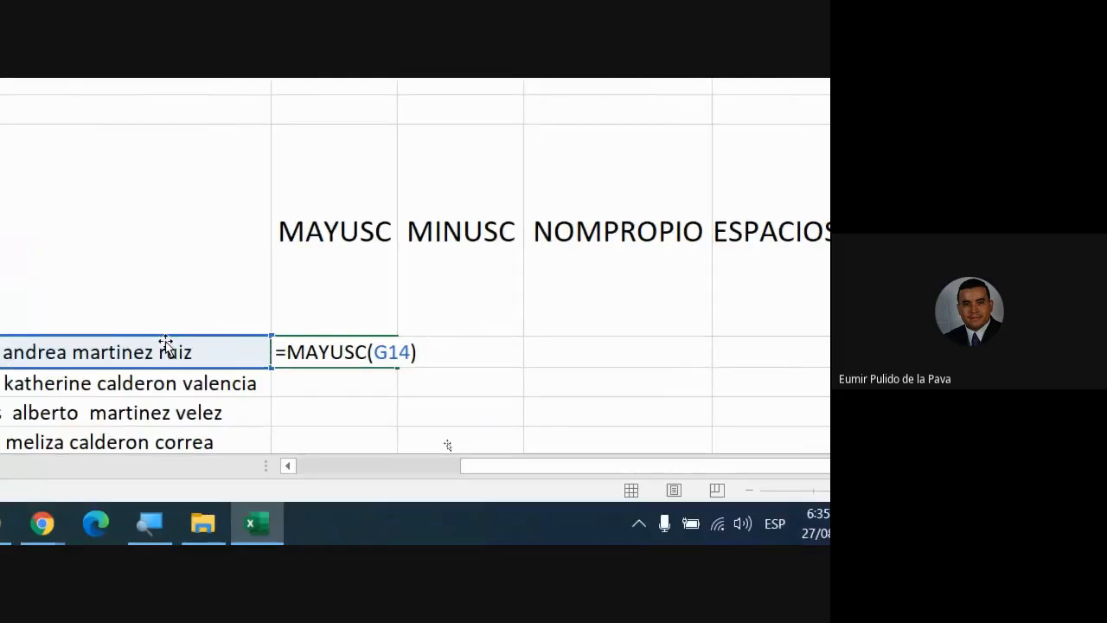
key("Return")
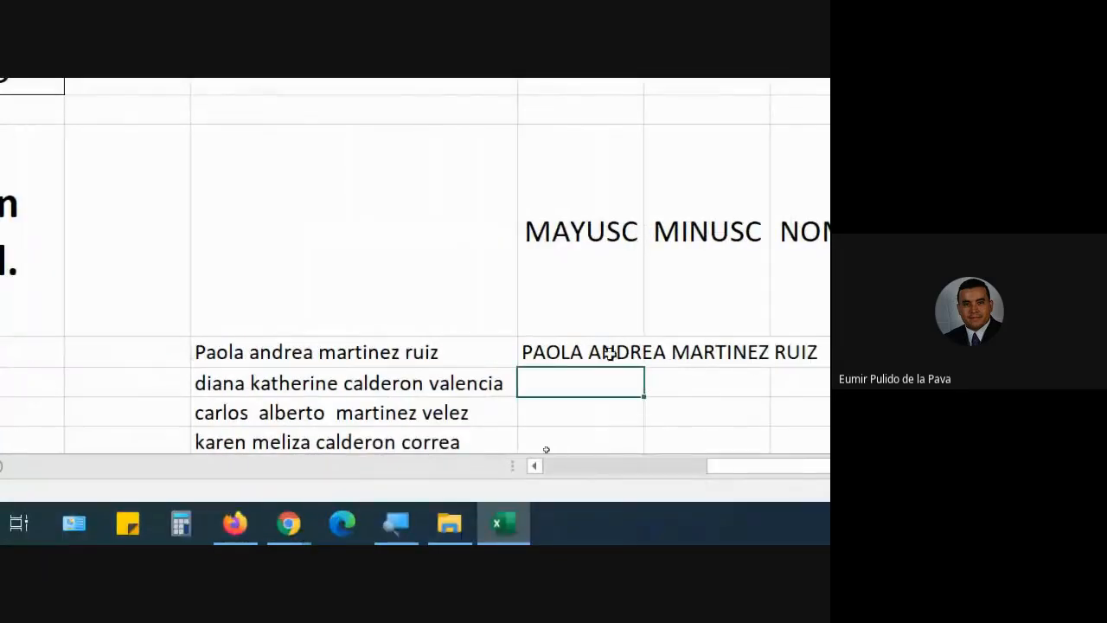
Step: Fill the uppercase formula down the name rows in column H and adjust column I's width
left_click(610, 353)
left_click_drag(645, 367, 645, 448)
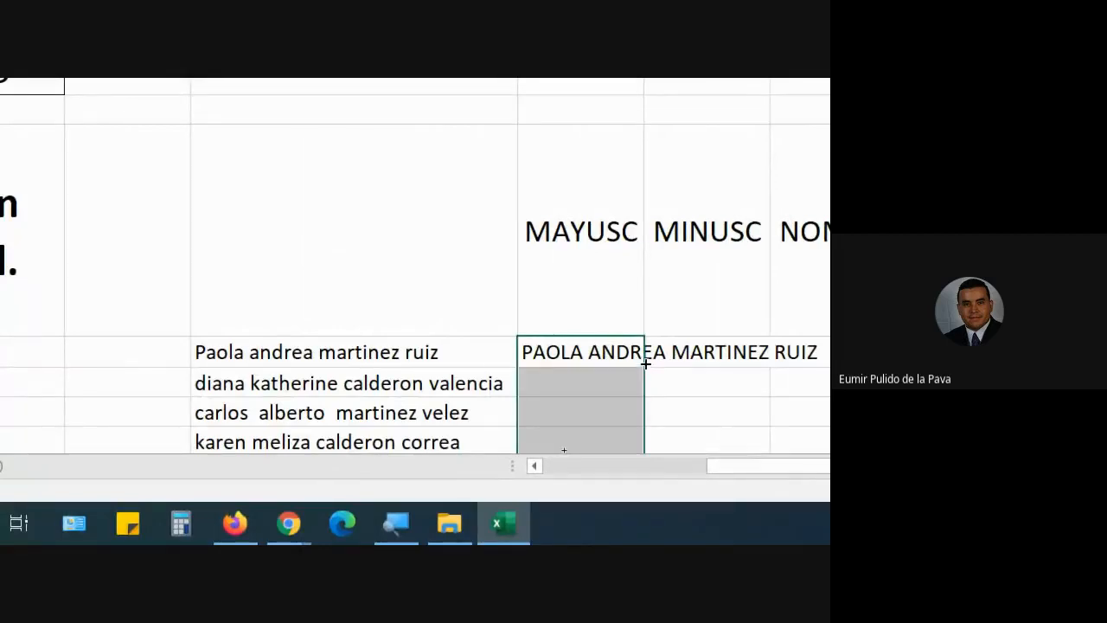
left_click_drag(598, 146, 595, 146)
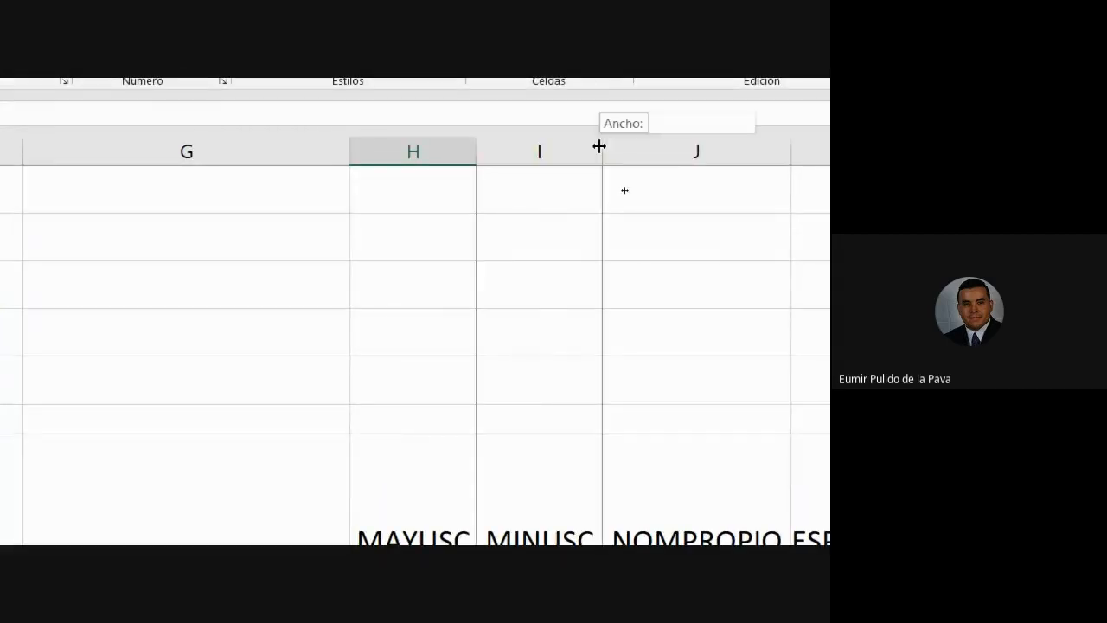
left_click_drag(419, 118, 419, 119)
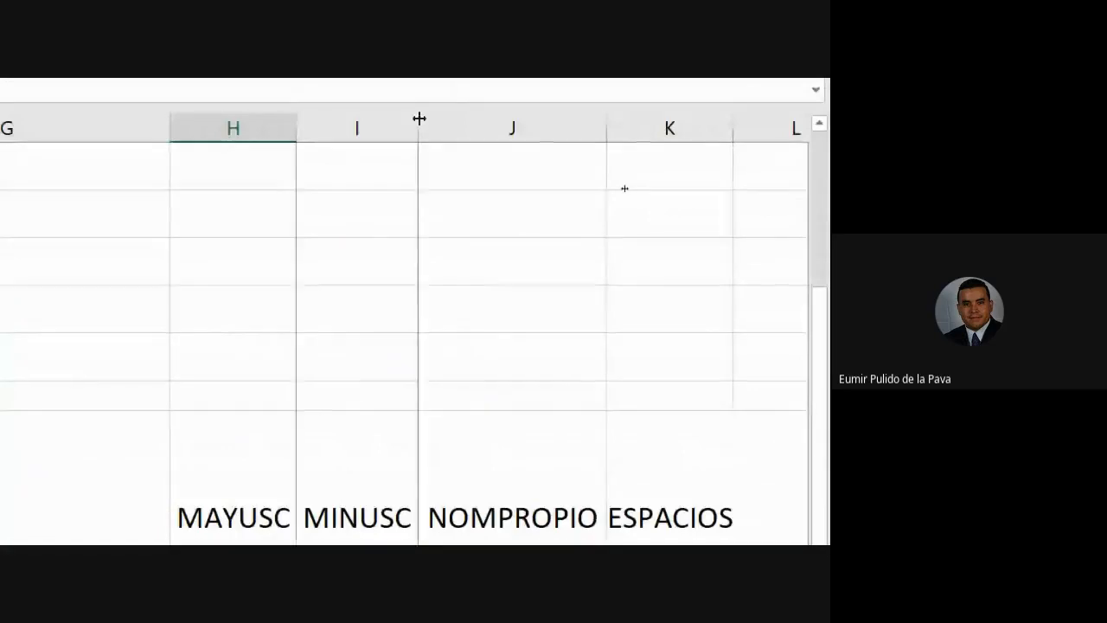
Step: Autofit columns I and H so the full uppercase names show
left_click(335, 343)
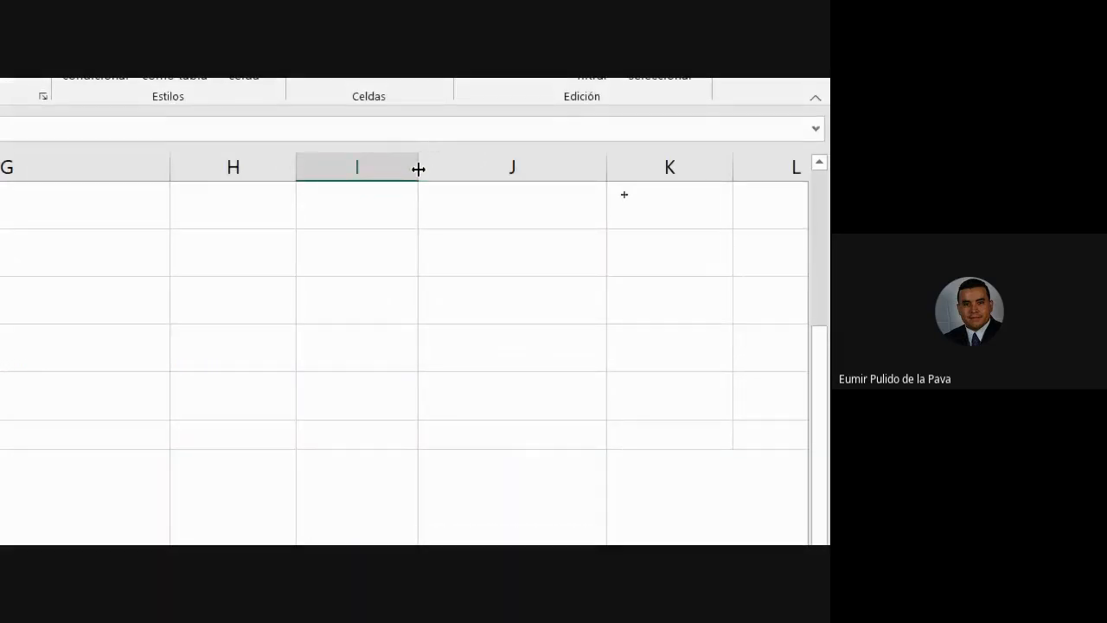
left_click(418, 169)
left_click(418, 169)
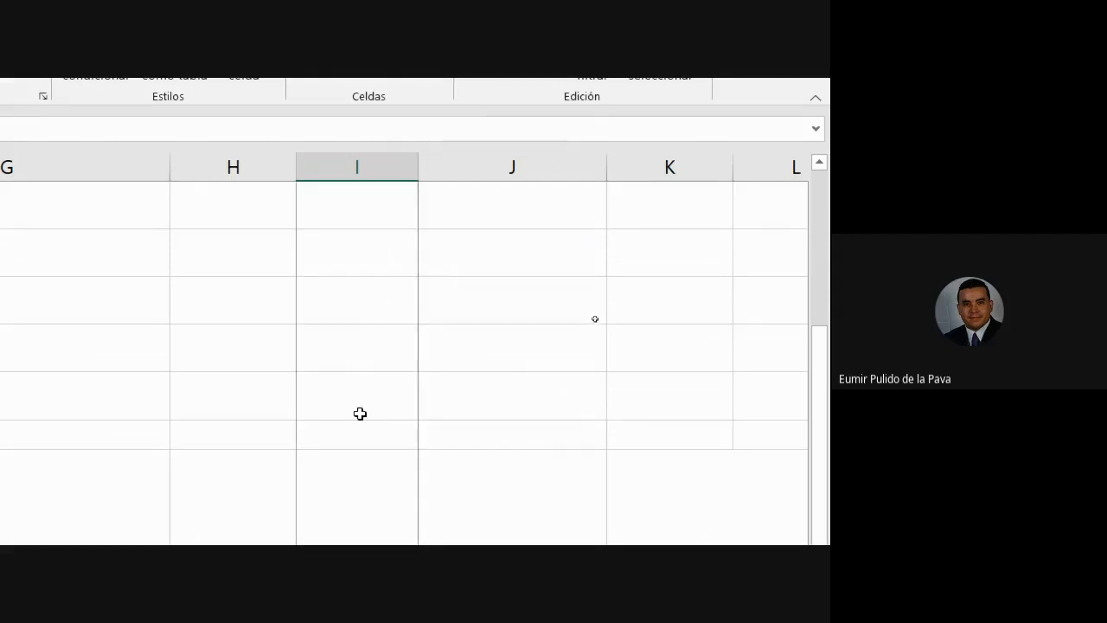
scroll(363, 432, "down", 5)
scroll(442, 296, "up", 10)
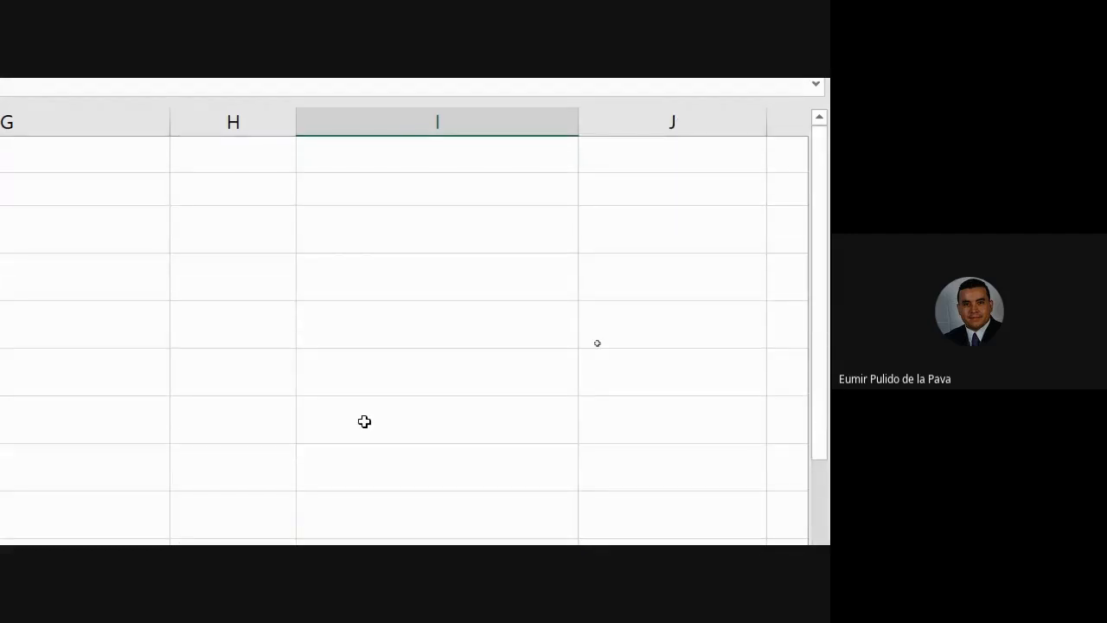
scroll(364, 421, "up", 5)
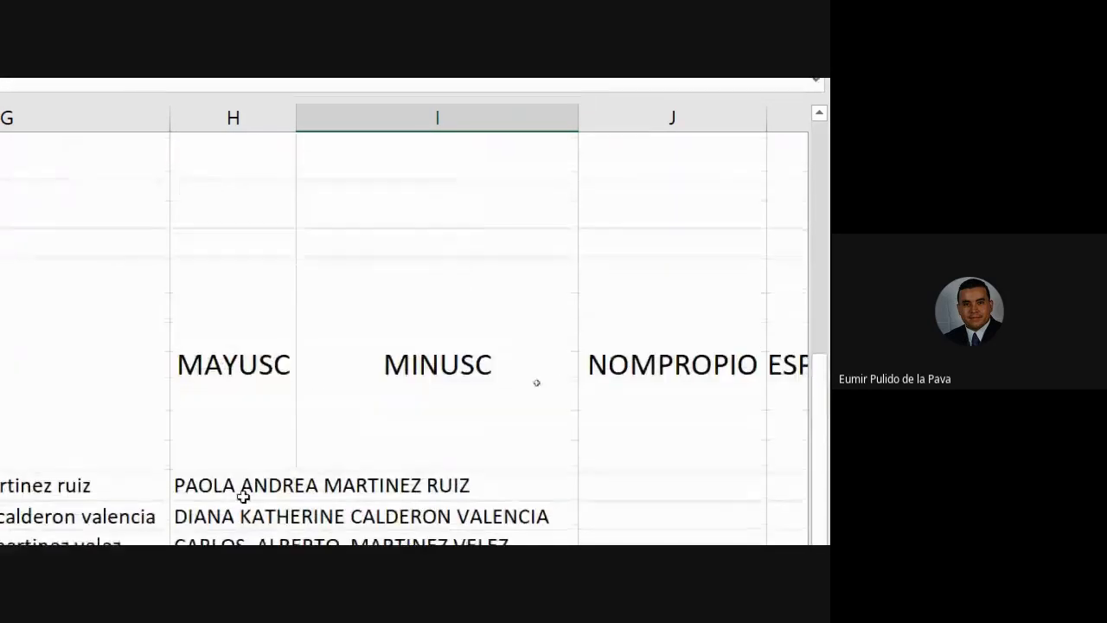
left_click(243, 495)
double_click(296, 121)
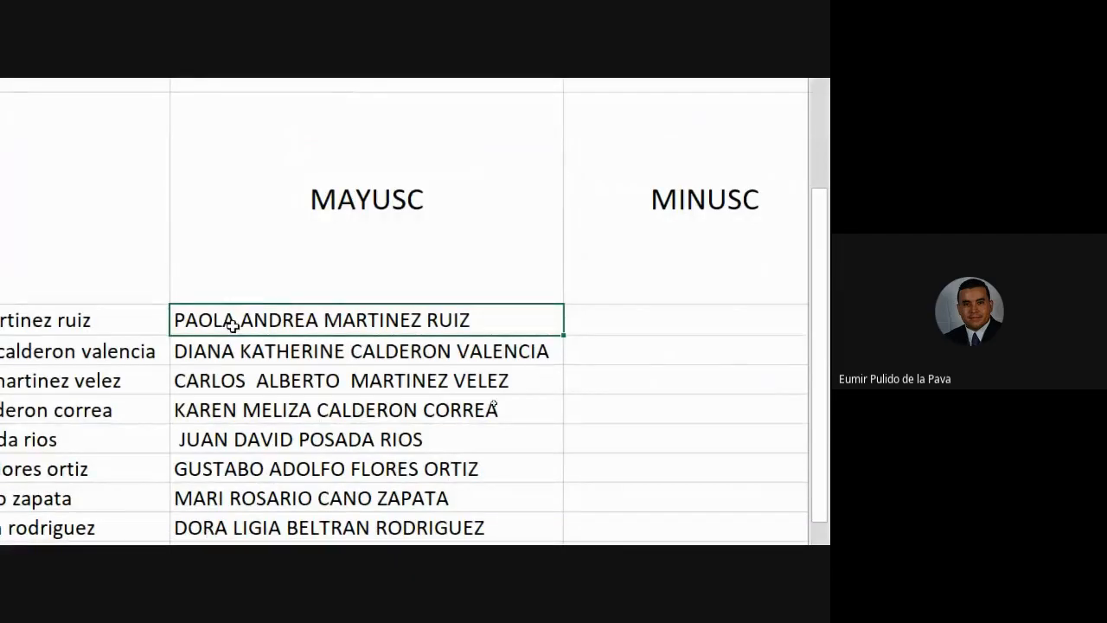
Step: Check the formula behind the first uppercase name, then move to the first MINUSC cell
key("F2")
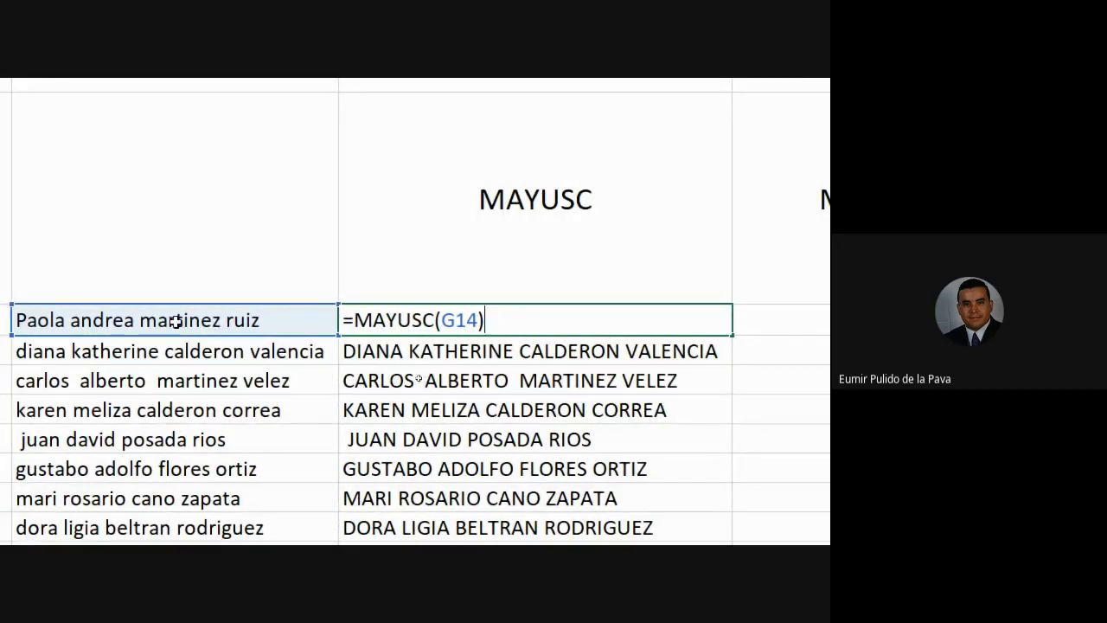
key("Escape")
key("Right")
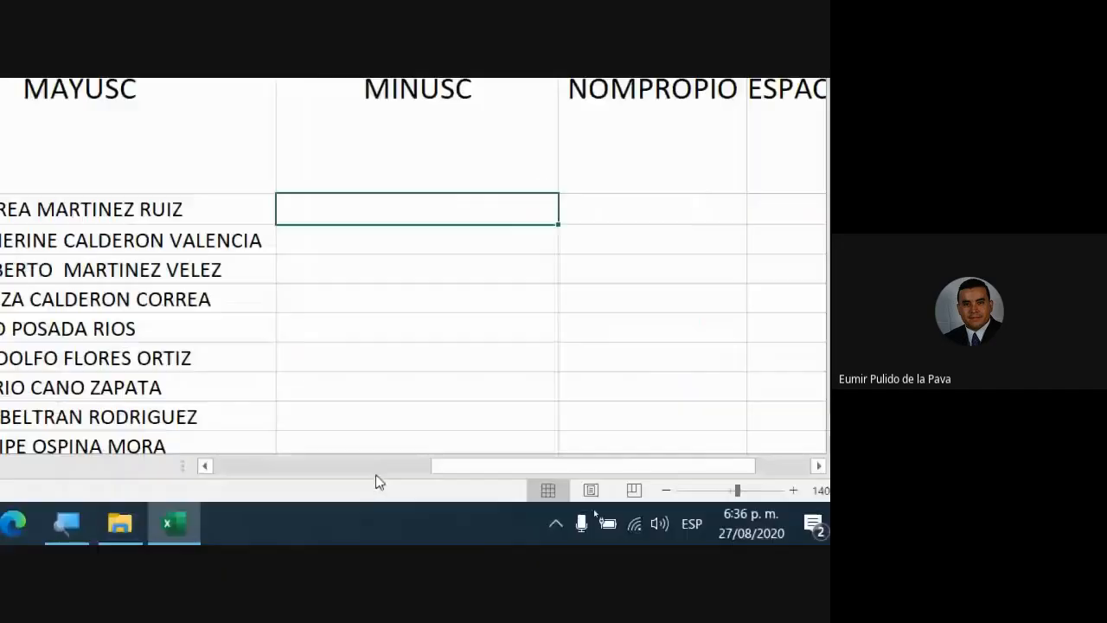
Step: Admit the waiting participant in Google Meet and return to the spreadsheet
left_click(64, 523)
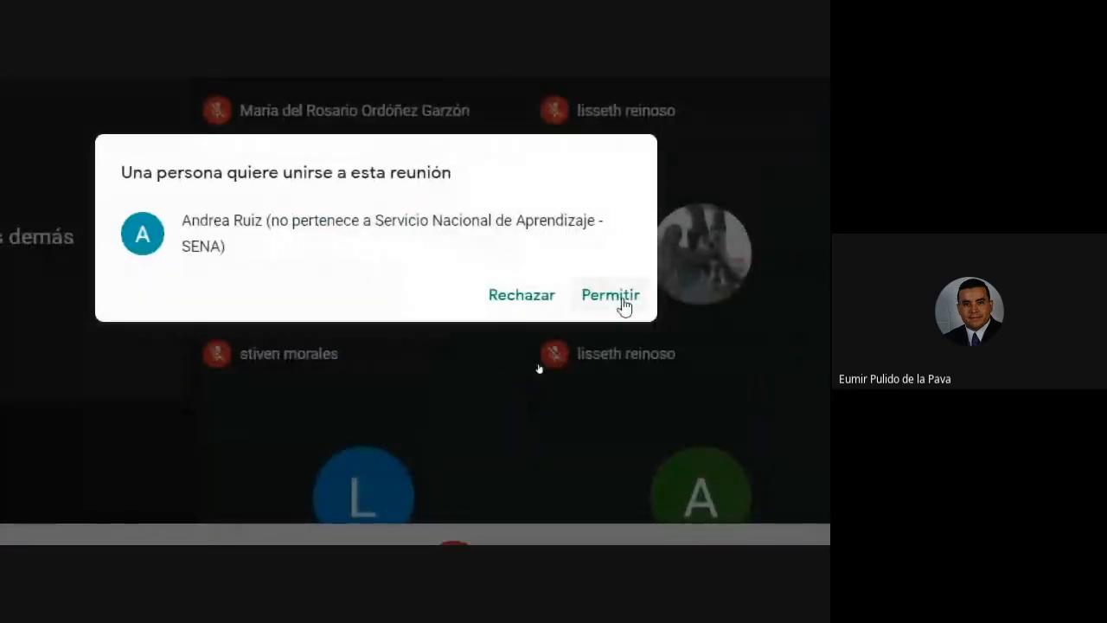
left_click(623, 298)
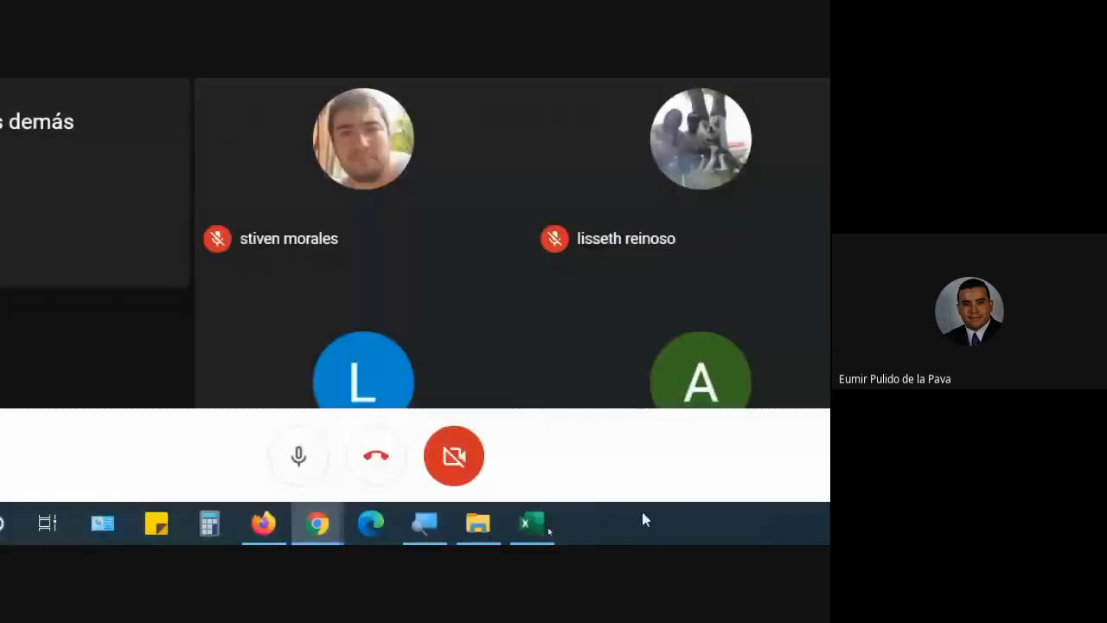
left_click(553, 527)
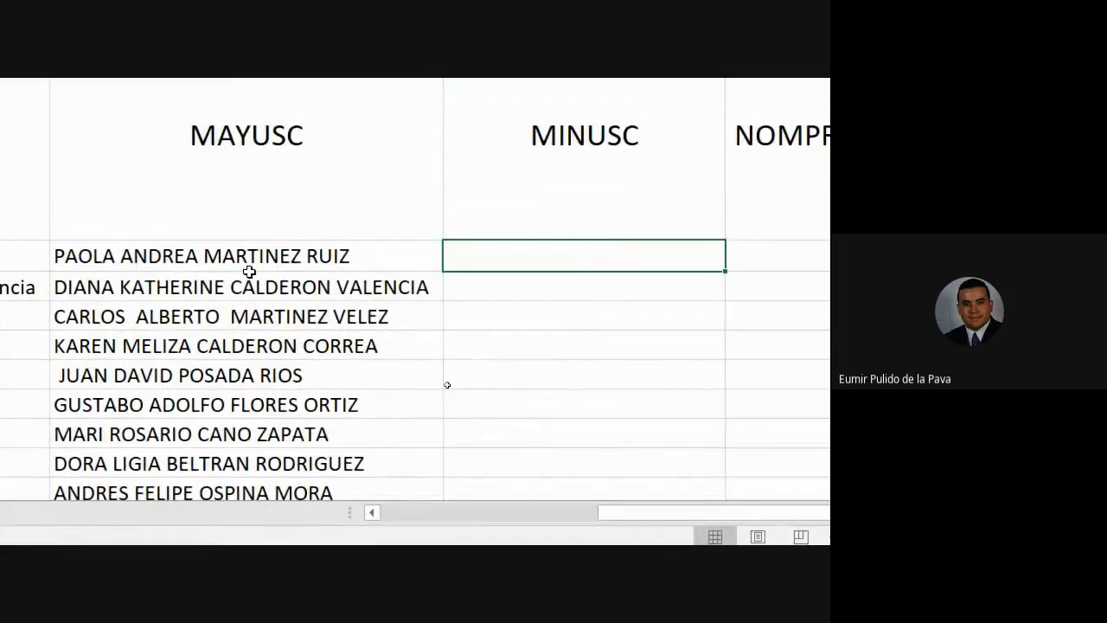
Step: Enter =MINUSC(H14) in the first MINUSC cell
type("minu")
key("Tab")
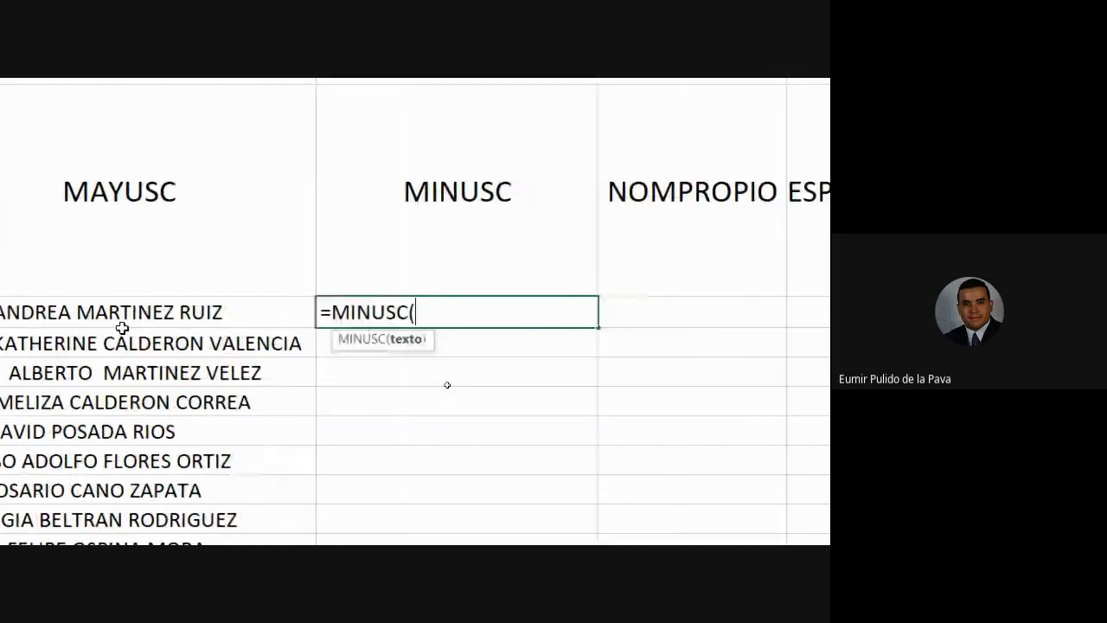
left_click(234, 402)
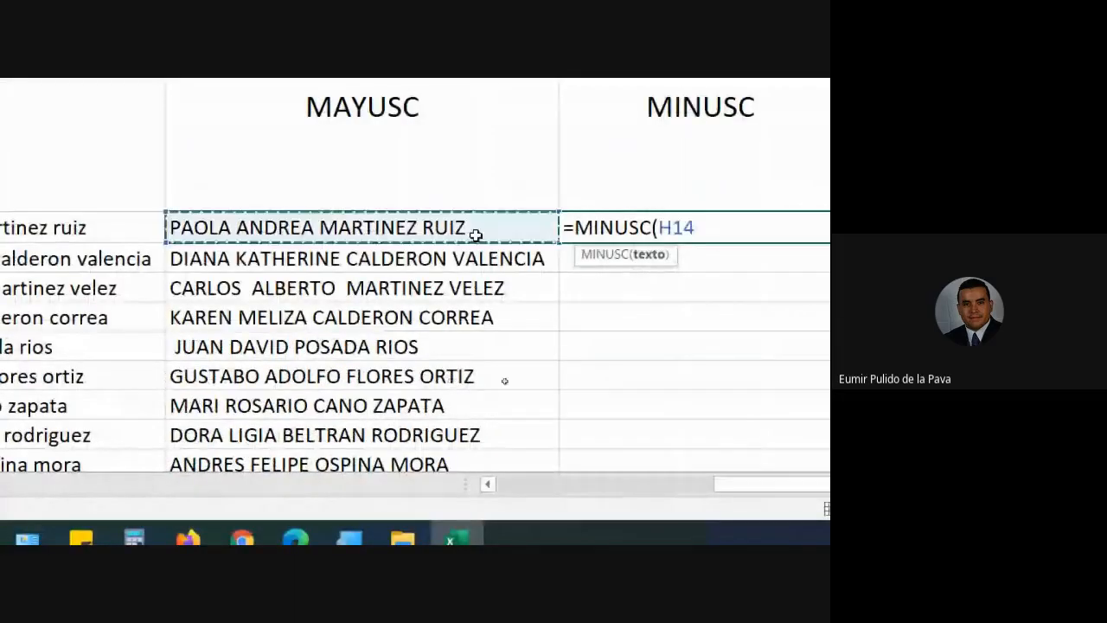
type(")")
key("Return")
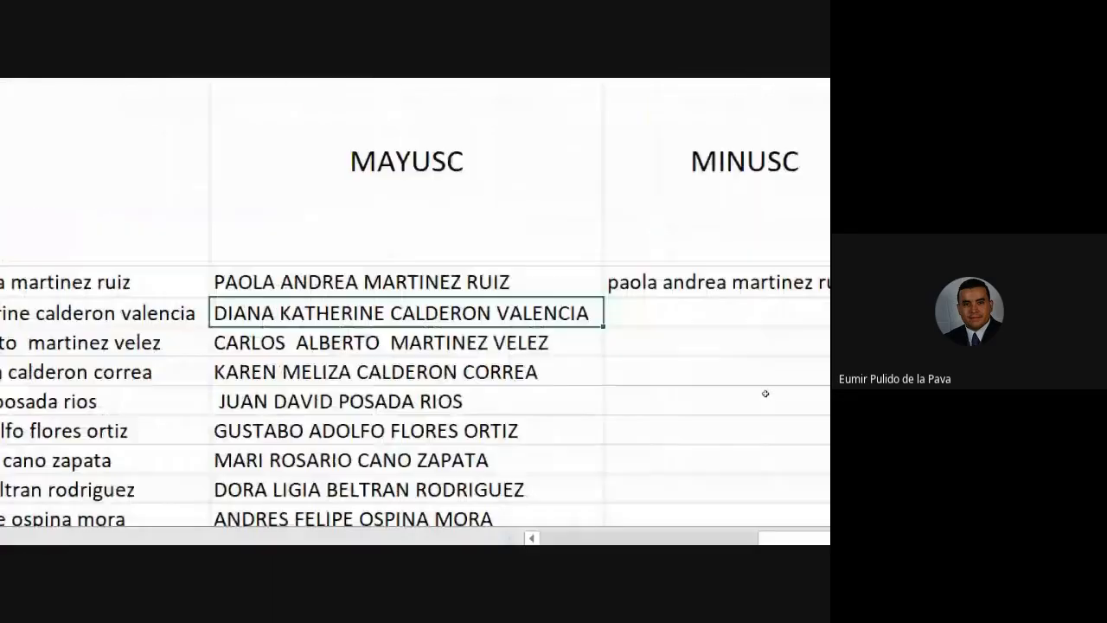
Step: Copy the lowercase formula down all name rows and autofit column I
left_click(667, 282)
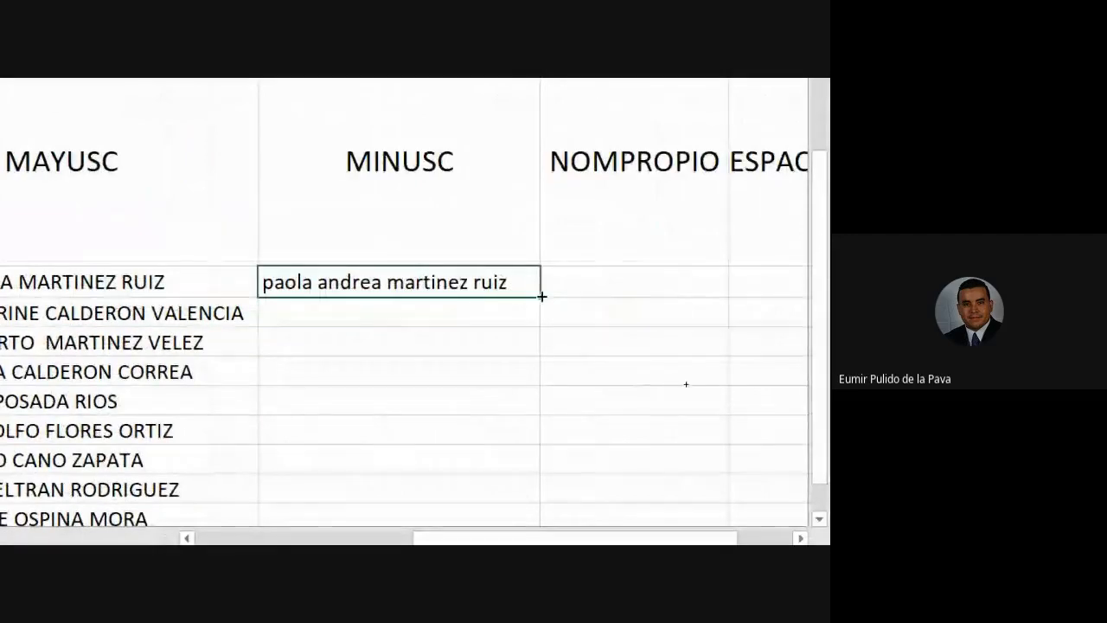
double_click(755, 297)
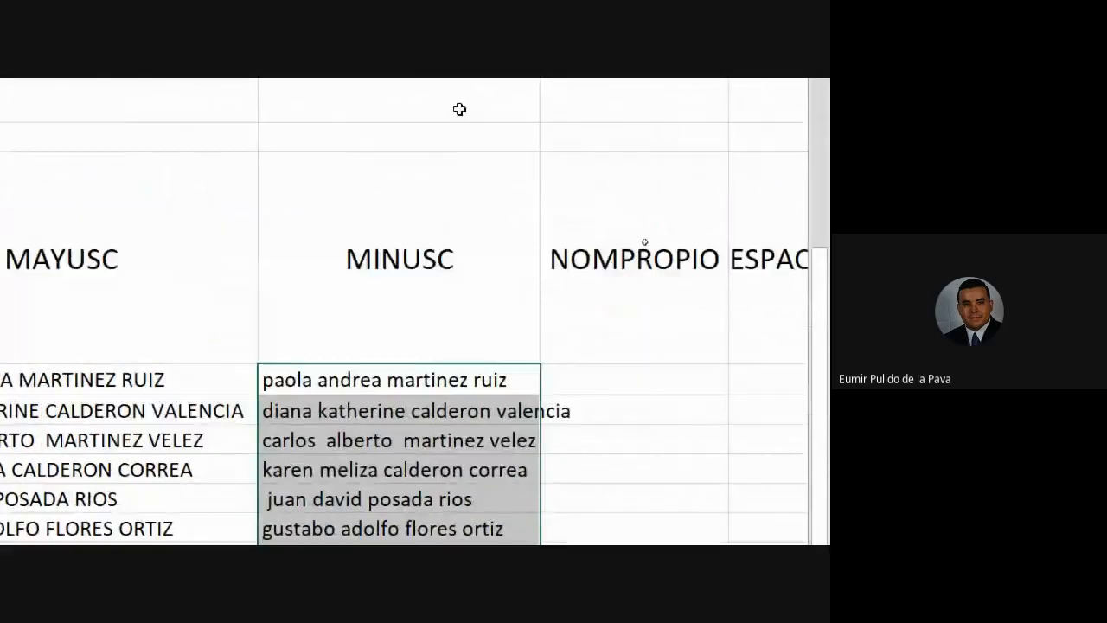
double_click(541, 138)
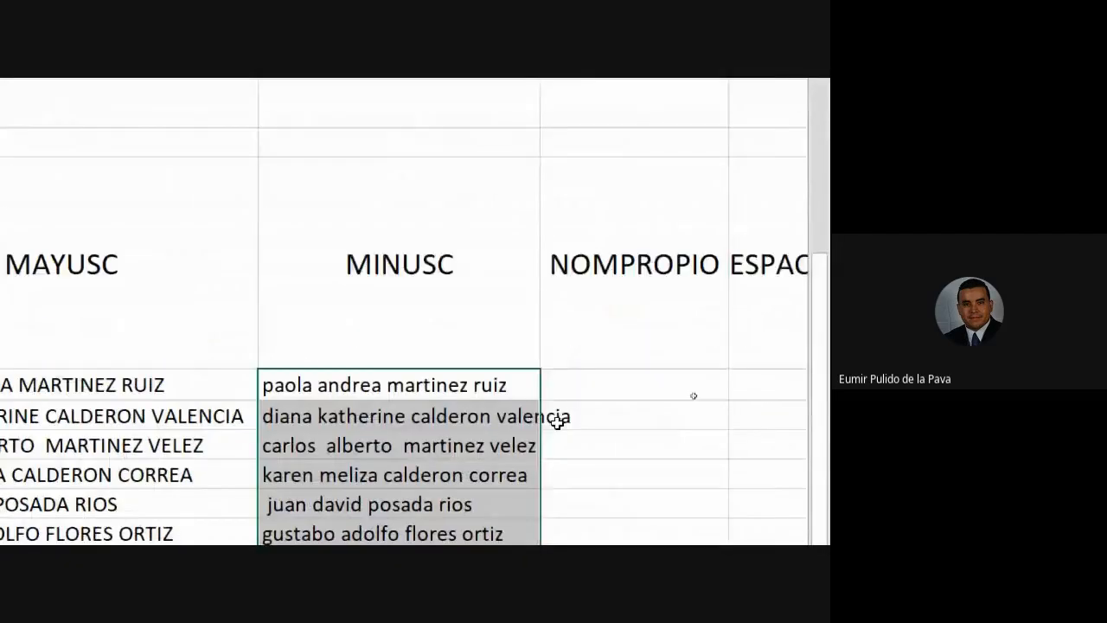
left_click(614, 516)
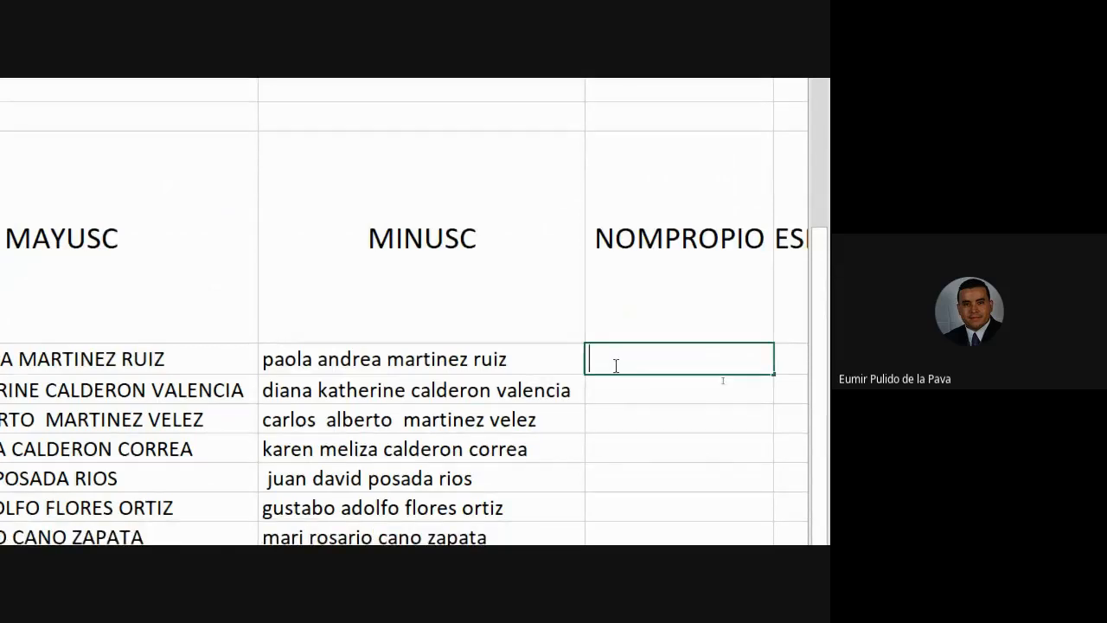
Step: Enter =NOMPROPIO(G14) in the first NOMPROPIO cell, J14
type("=nomp")
key("Tab")
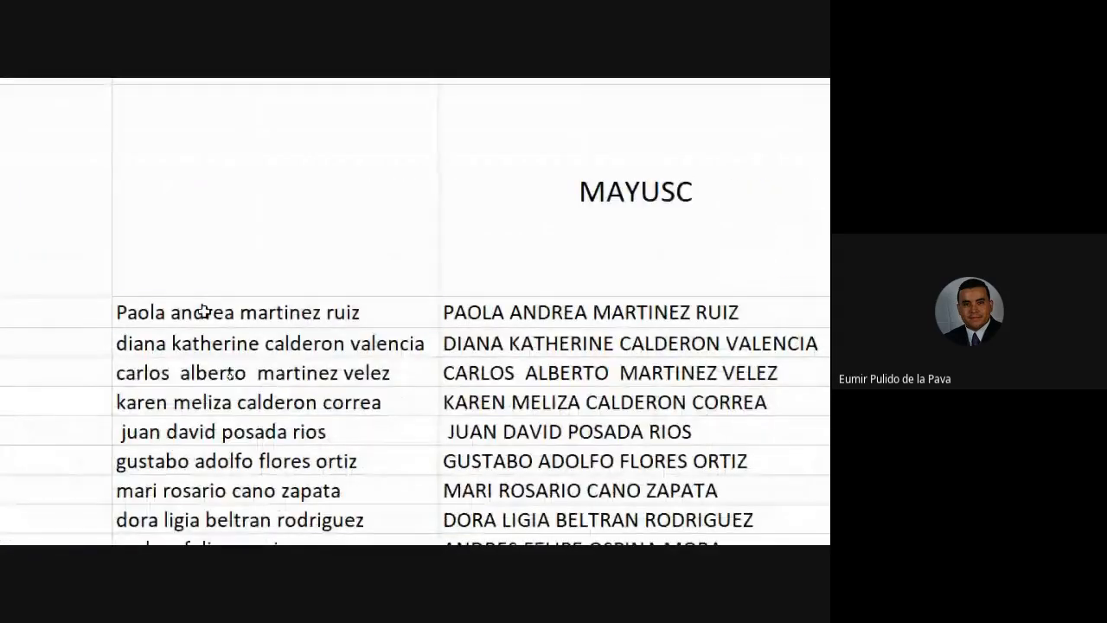
left_click(320, 312)
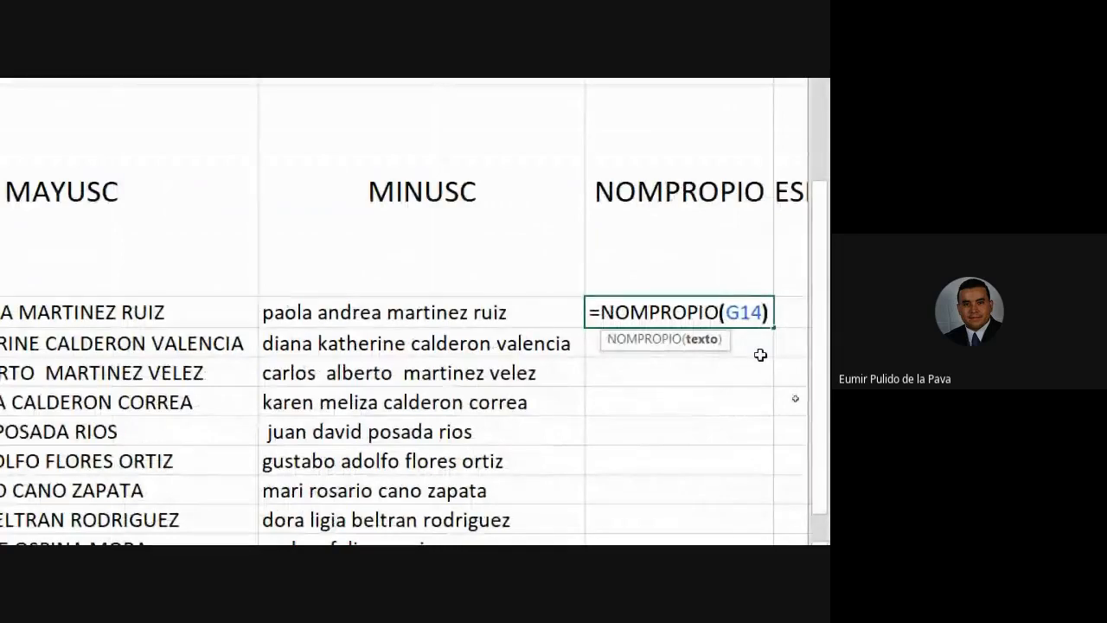
key("Return")
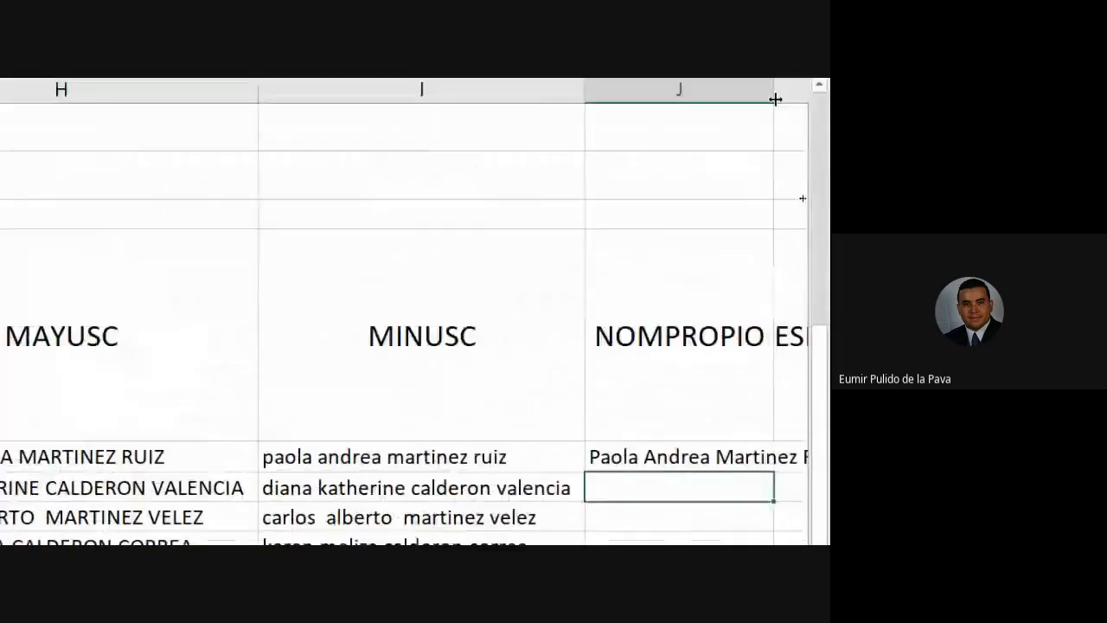
Step: Copy the proper-case formula down nine rows and autofit column J
double_click(776, 101)
left_click_drag(697, 470, 736, 468)
left_click(605, 210)
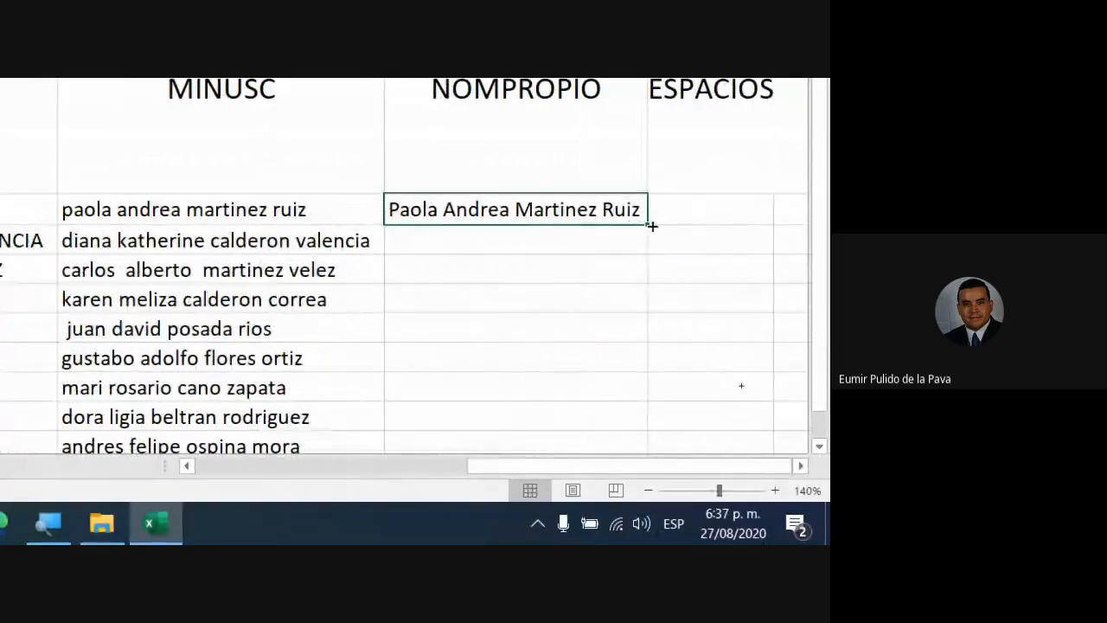
double_click(651, 226)
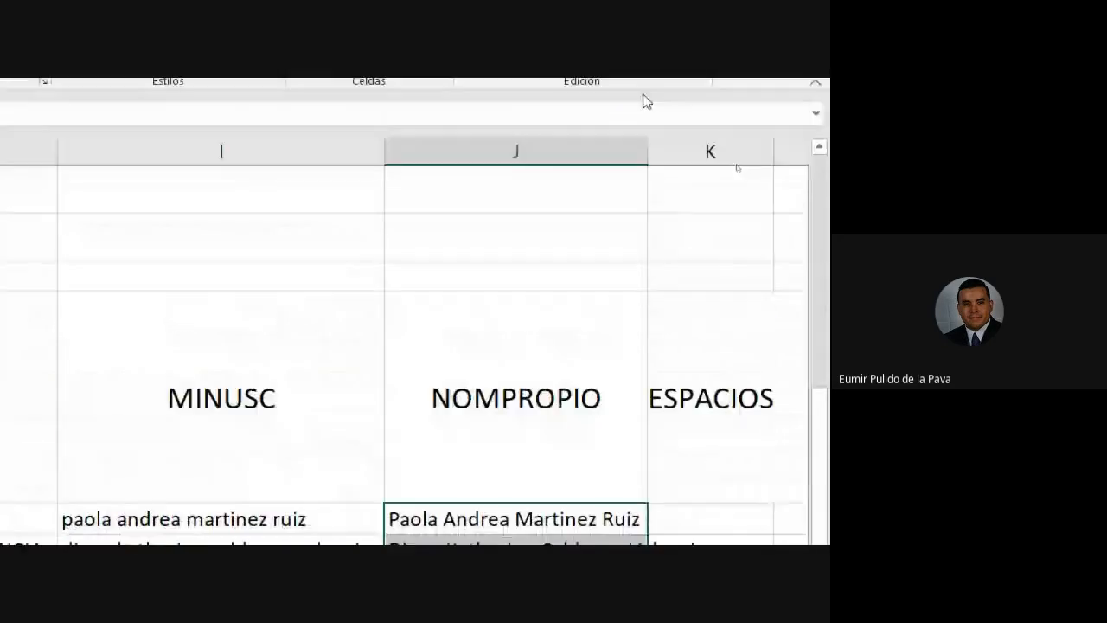
double_click(645, 141)
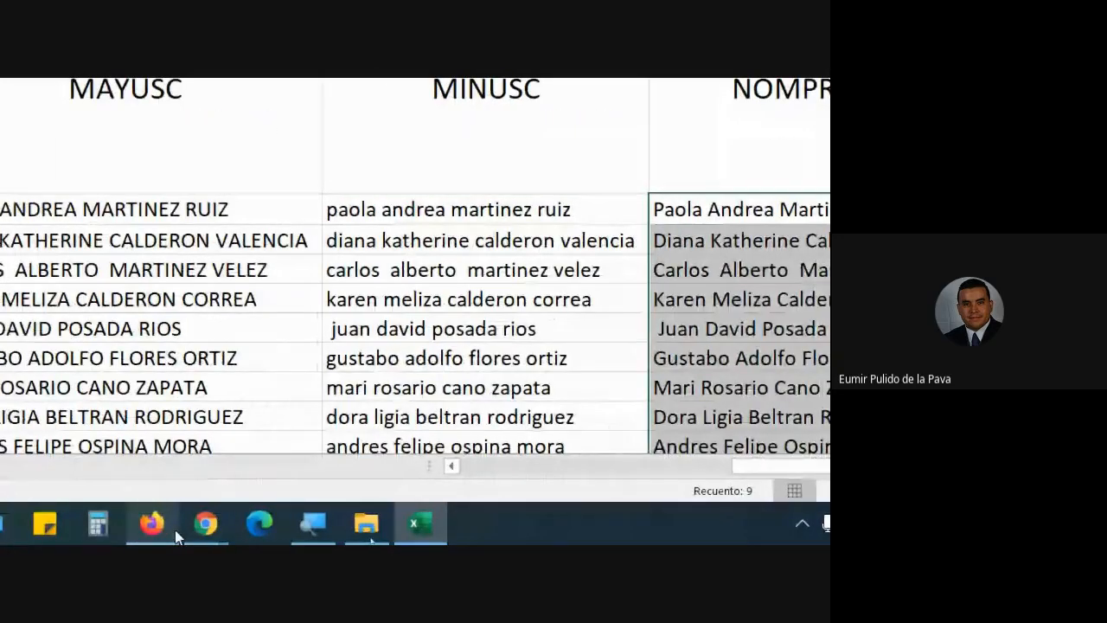
Step: Admit one waiting person in Google Meet, then switch back to Excel
mouse_move(209, 526)
left_click(100, 415)
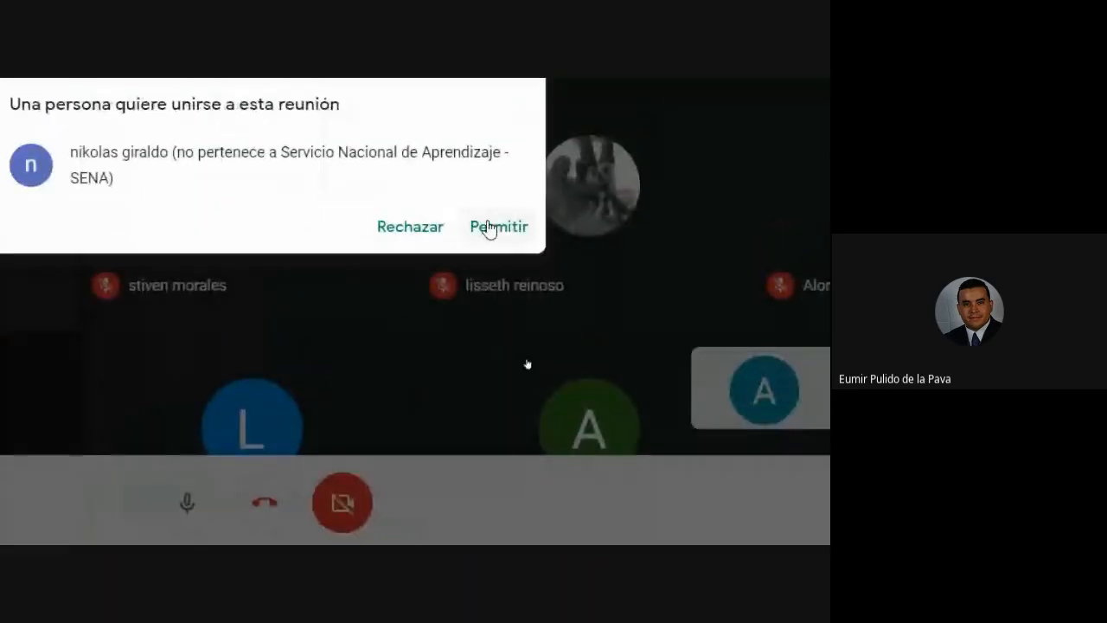
left_click(489, 228)
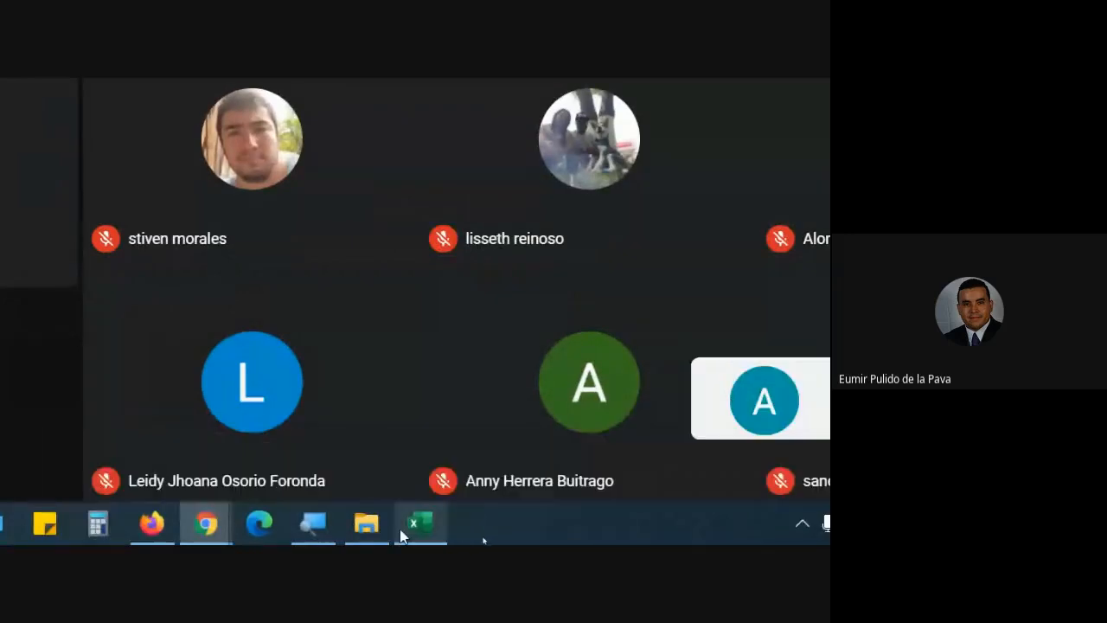
left_click(404, 526)
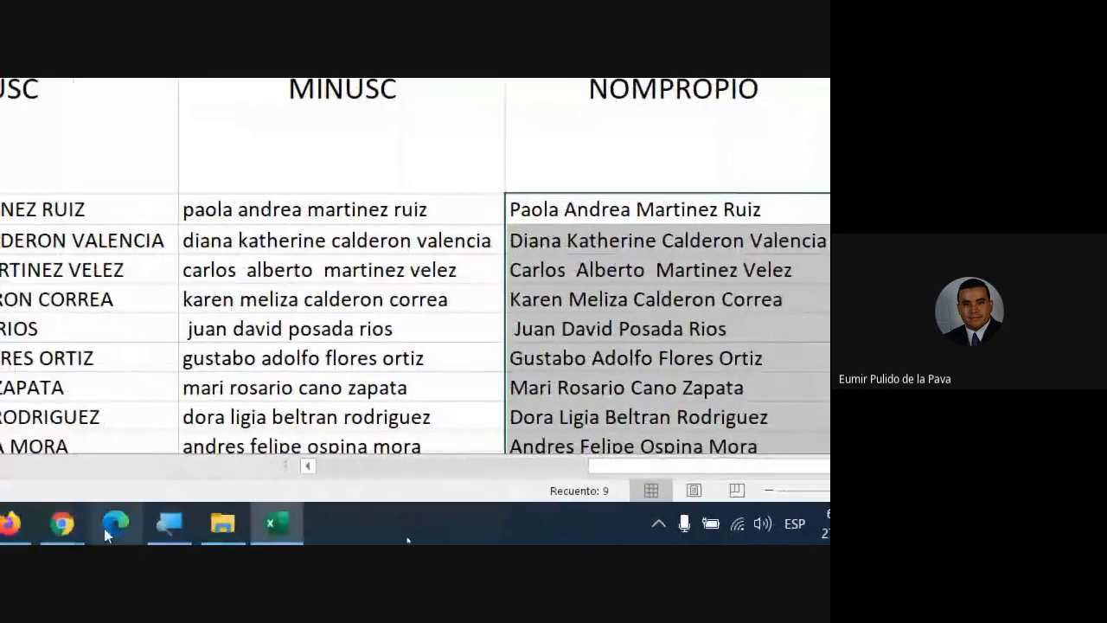
Step: Admit the remaining join requests in Meet and bring Excel back to the front
left_click(72, 530)
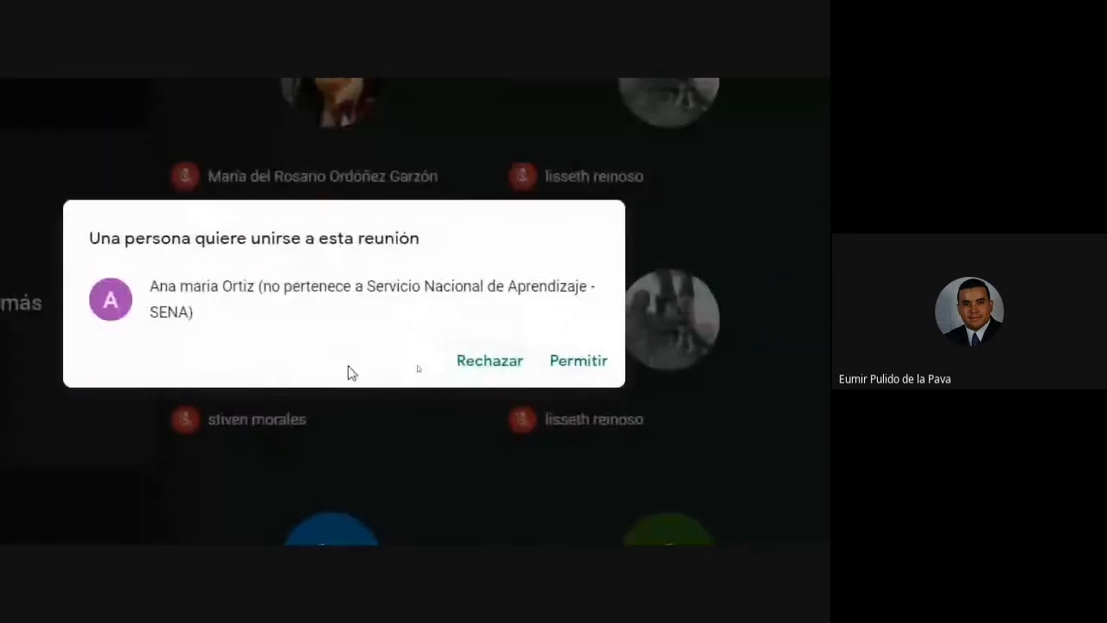
left_click(576, 361)
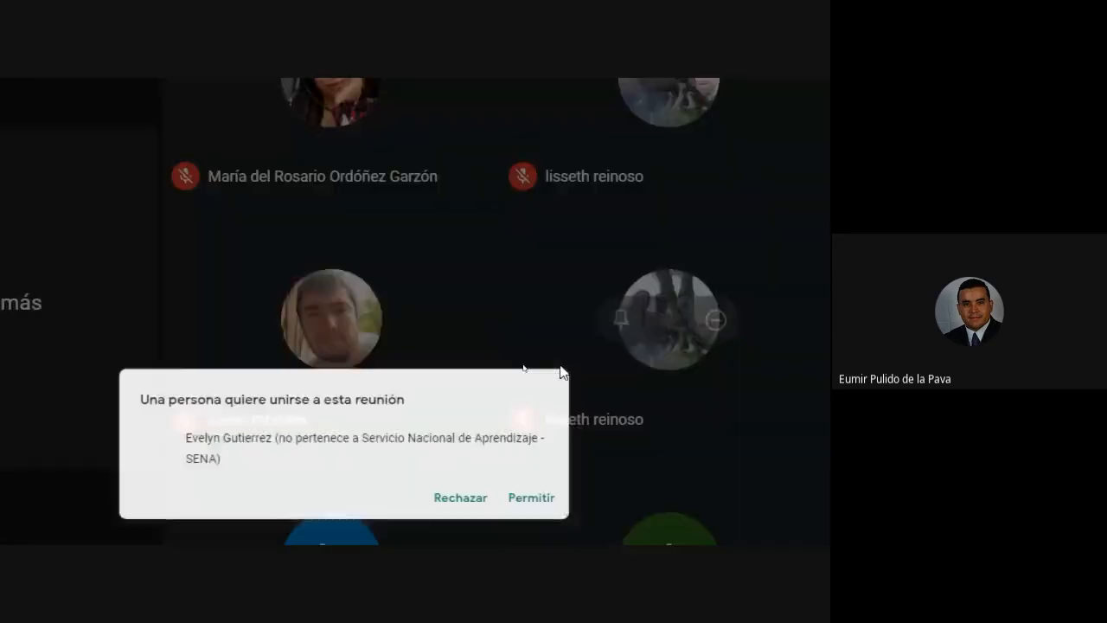
left_click(560, 367)
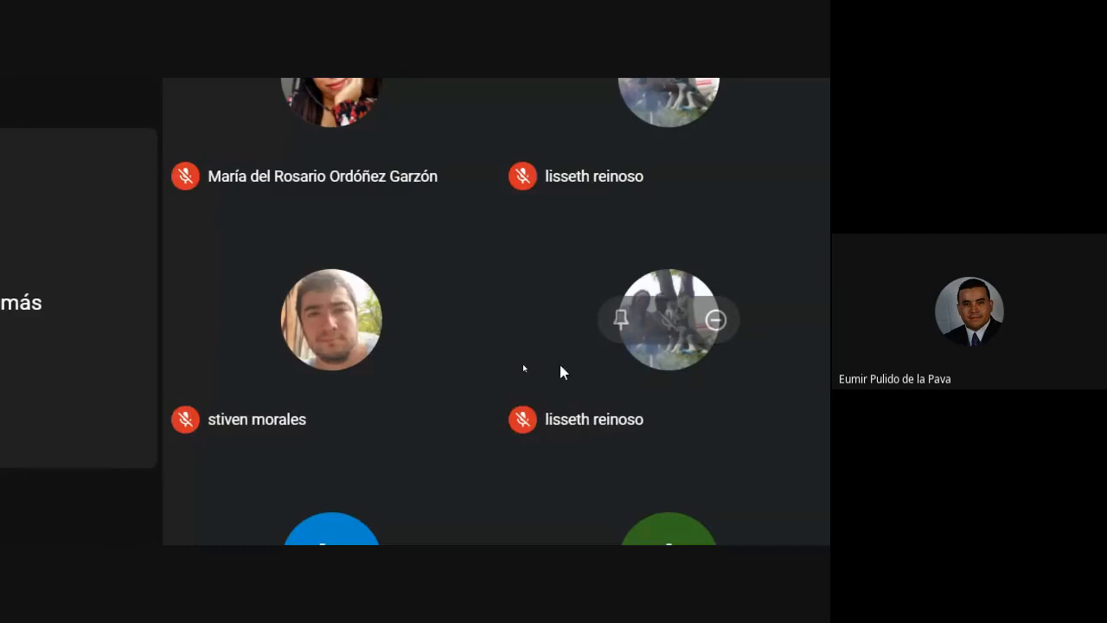
left_click(493, 527)
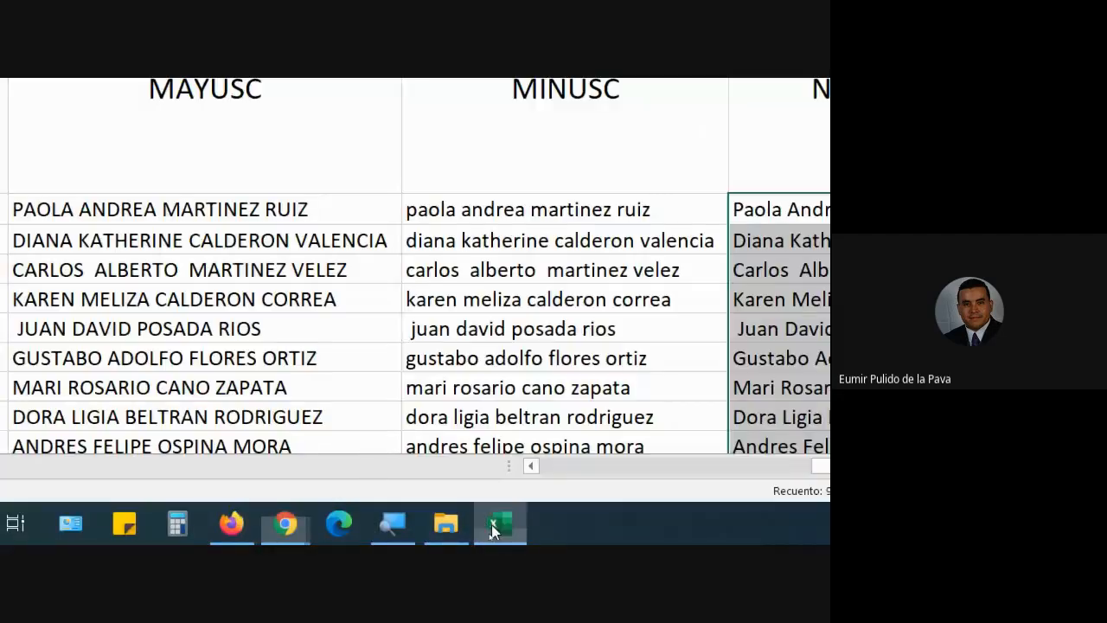
Step: Start typing =espa in the first ESPACIOS cell and point at the first name
left_click(751, 207)
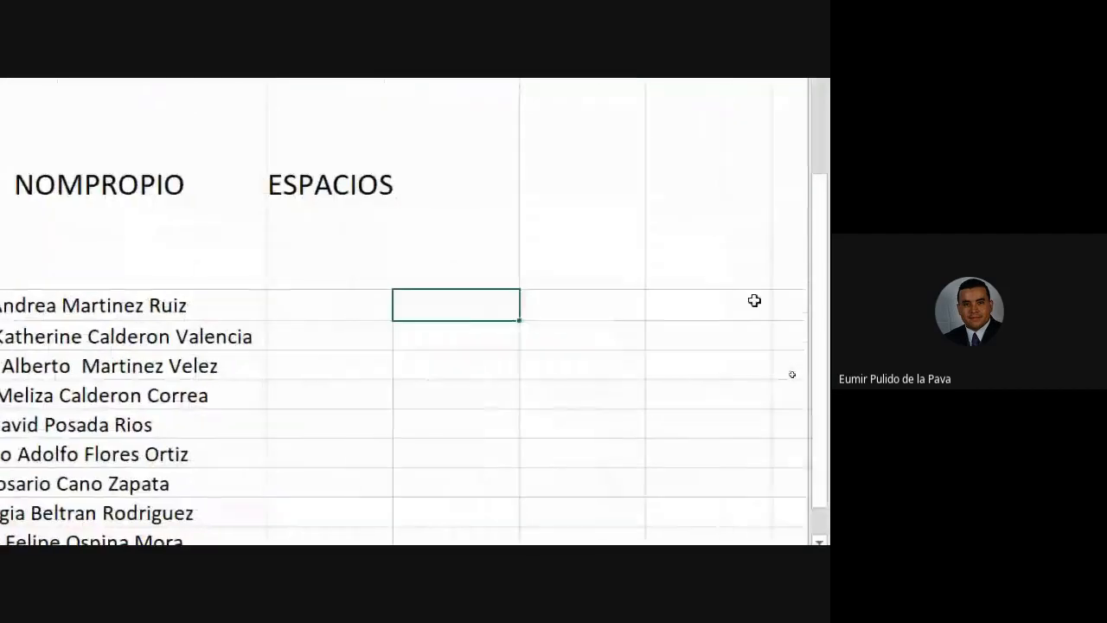
key("Left")
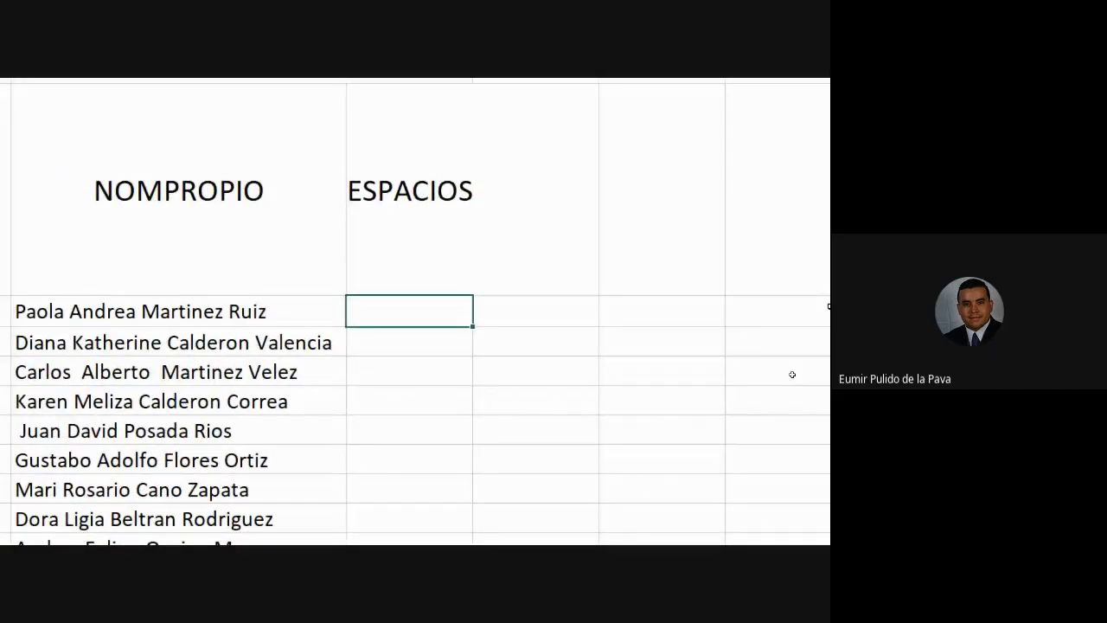
type("=espa")
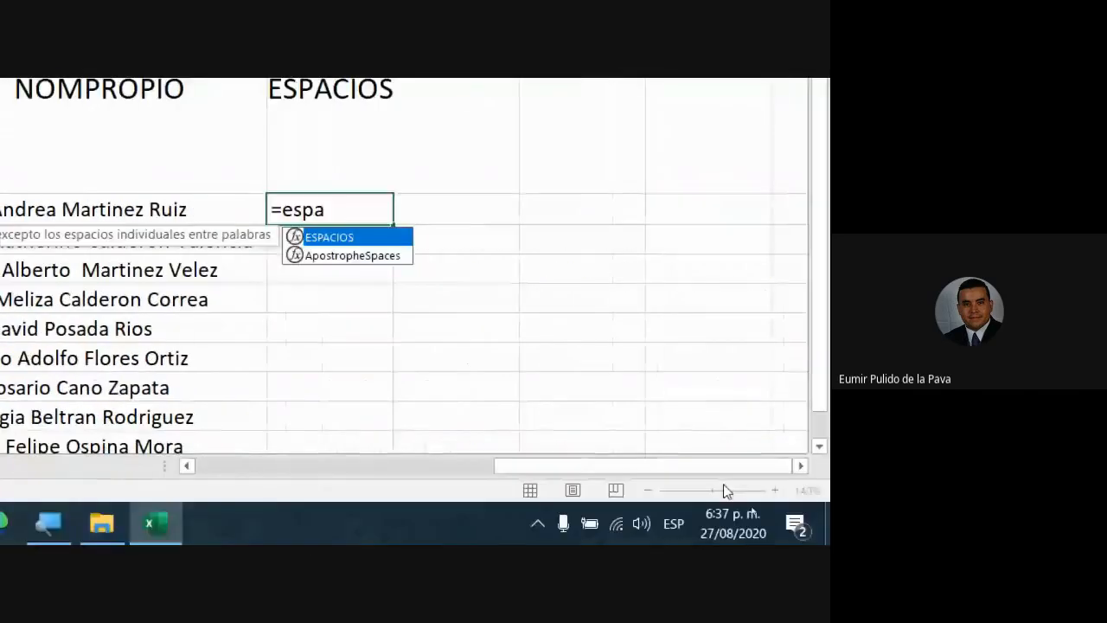
left_click_drag(607, 466, 287, 486)
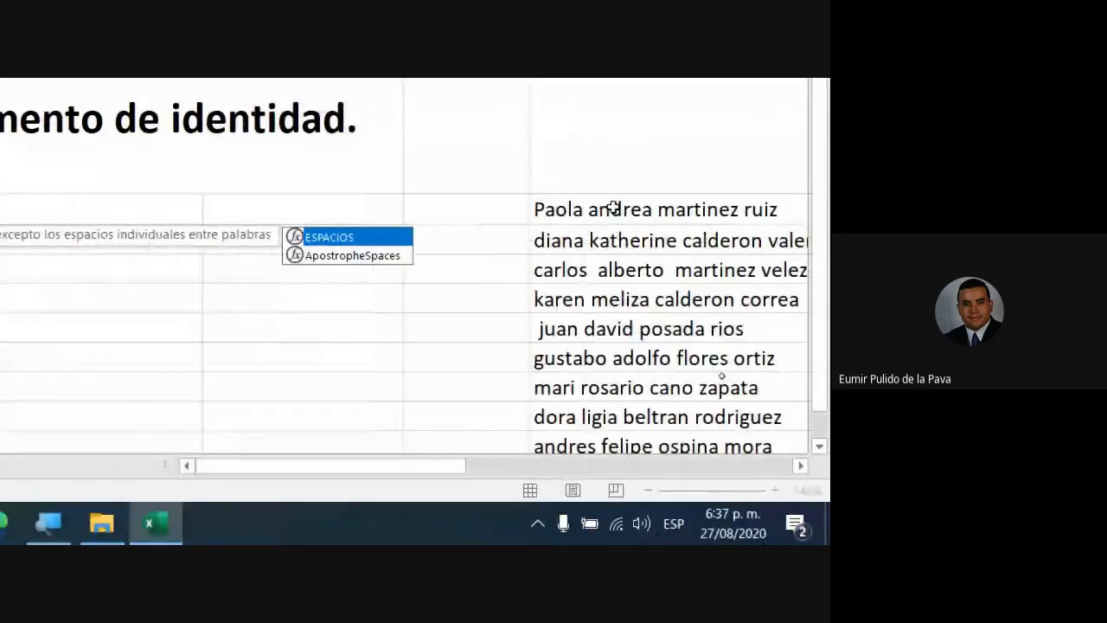
left_click(613, 207)
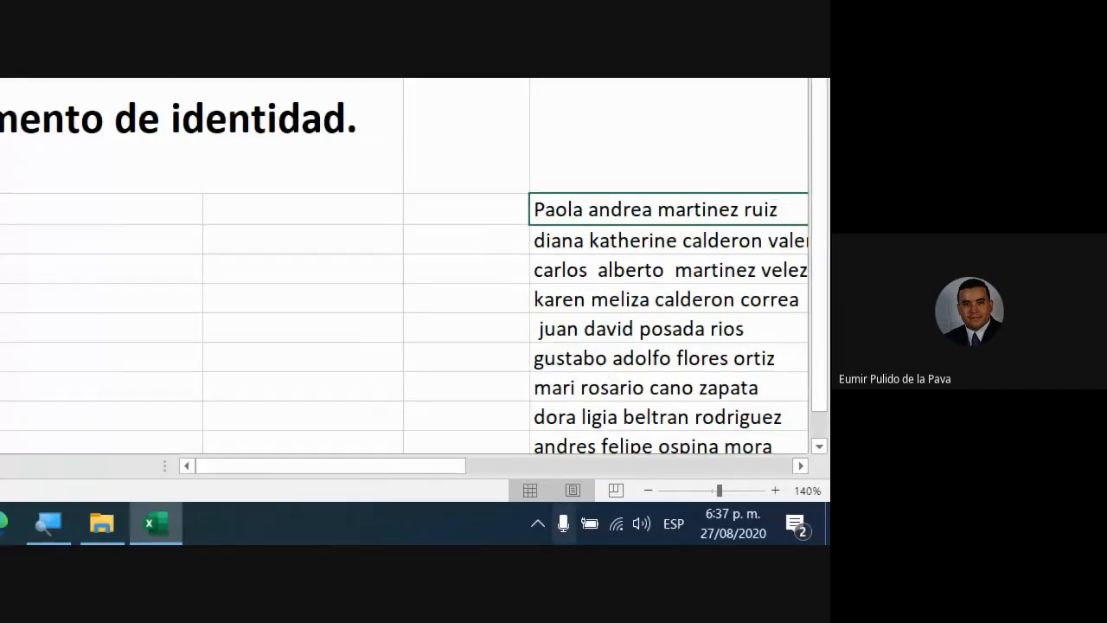
left_click_drag(403, 470, 726, 462)
Step: Re-enter the formula as =ESPACIOS( using autocomplete, with G14 as its argument
double_click(666, 208)
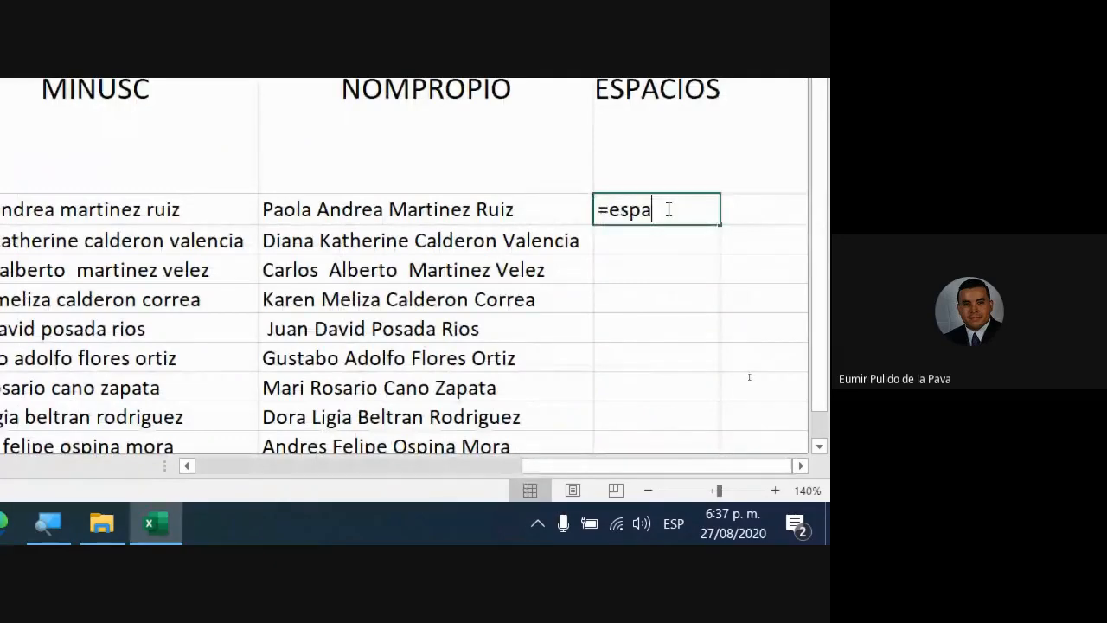
type("c")
key("Tab")
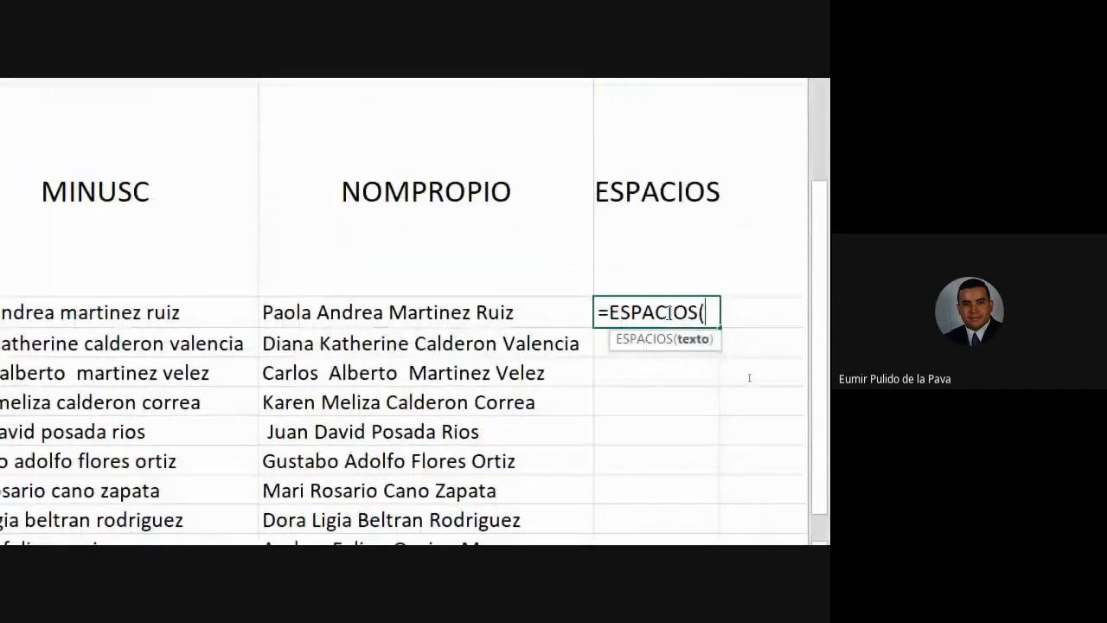
left_click_drag(603, 475, 215, 455)
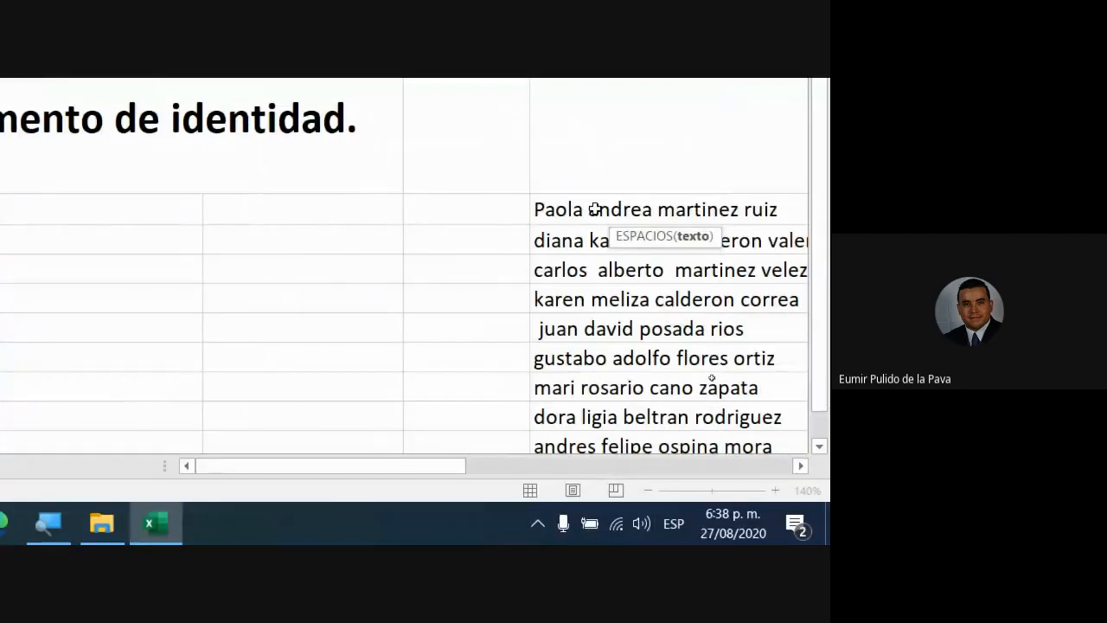
left_click(594, 209)
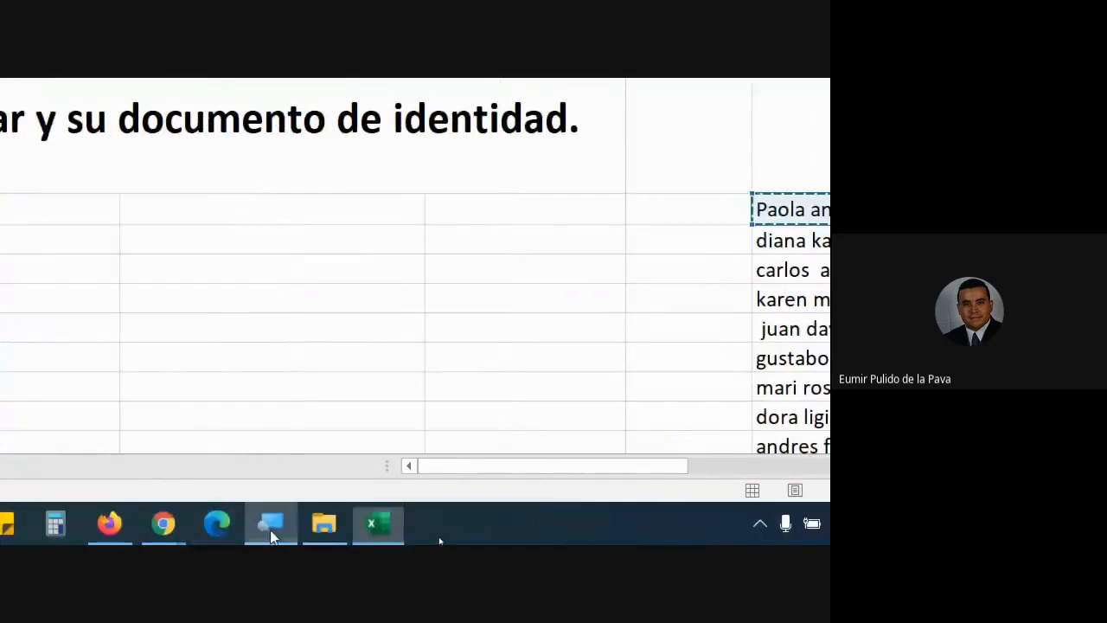
left_click(270, 528)
Step: Set the screen magnifier back to 100% and minimize its controls
left_click(59, 215)
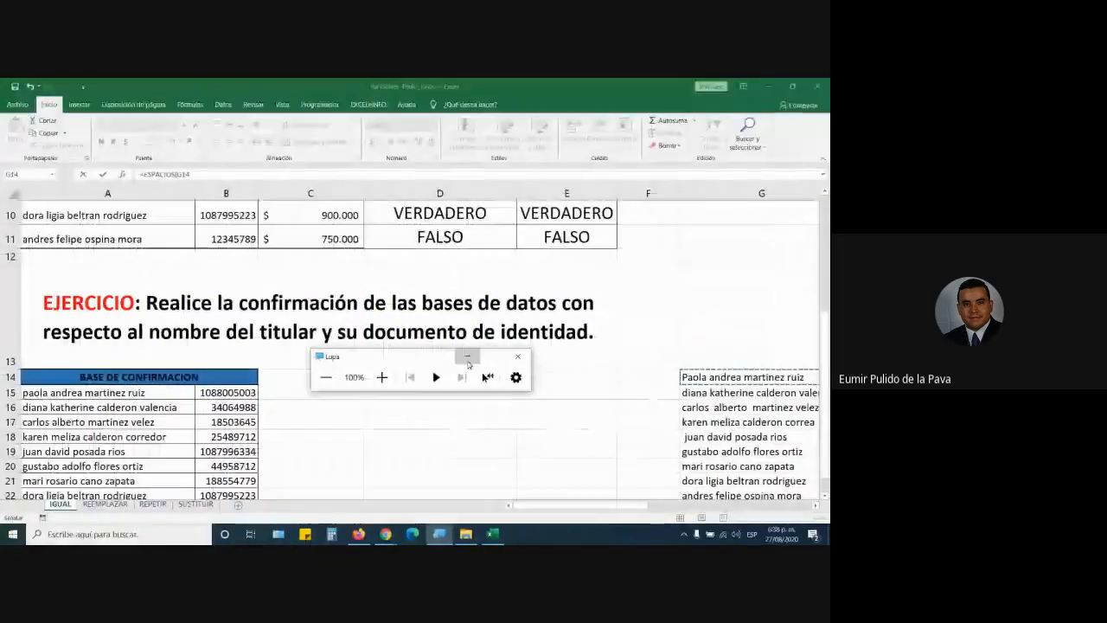
left_click(466, 357)
left_click_drag(579, 506, 803, 508)
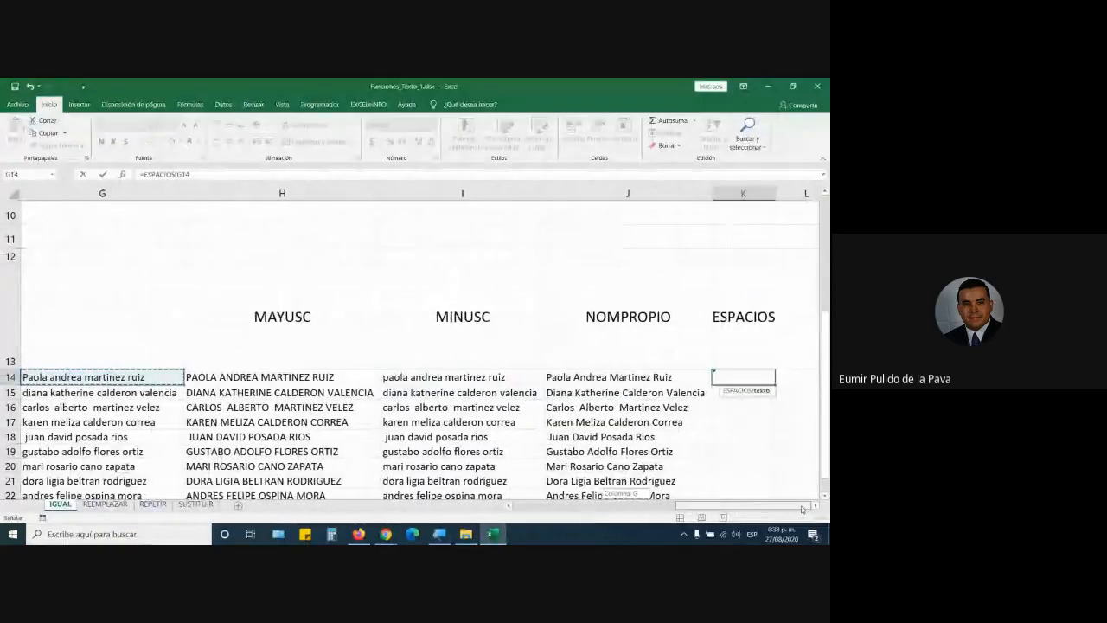
Step: Close =ESPACIOS(G14), fill it down column K through row 22, and autofit the column
type(")")
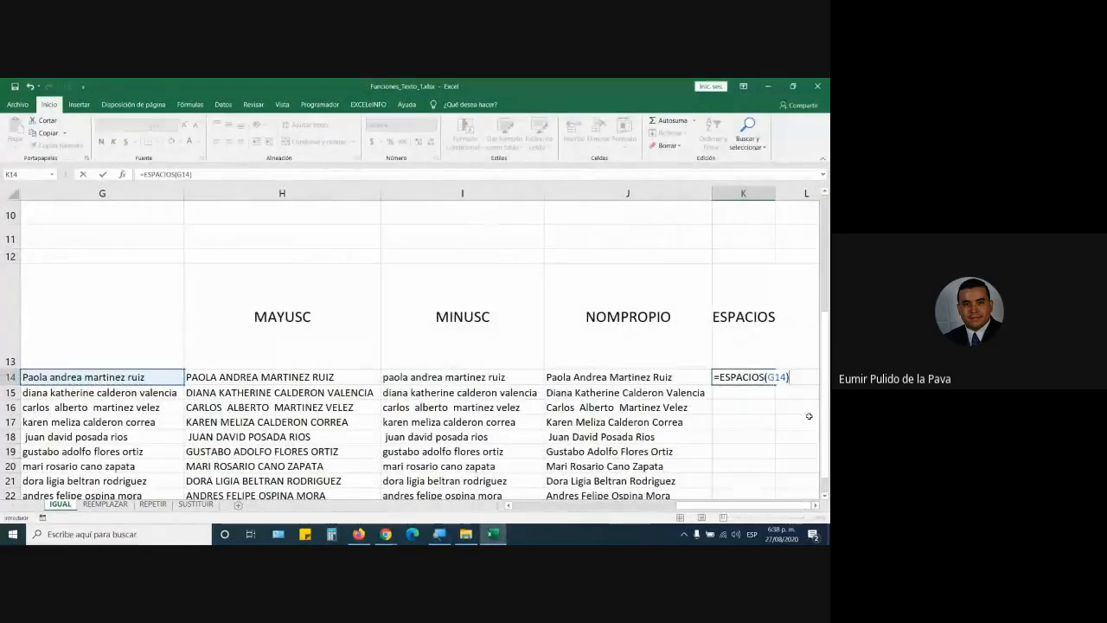
key("Return")
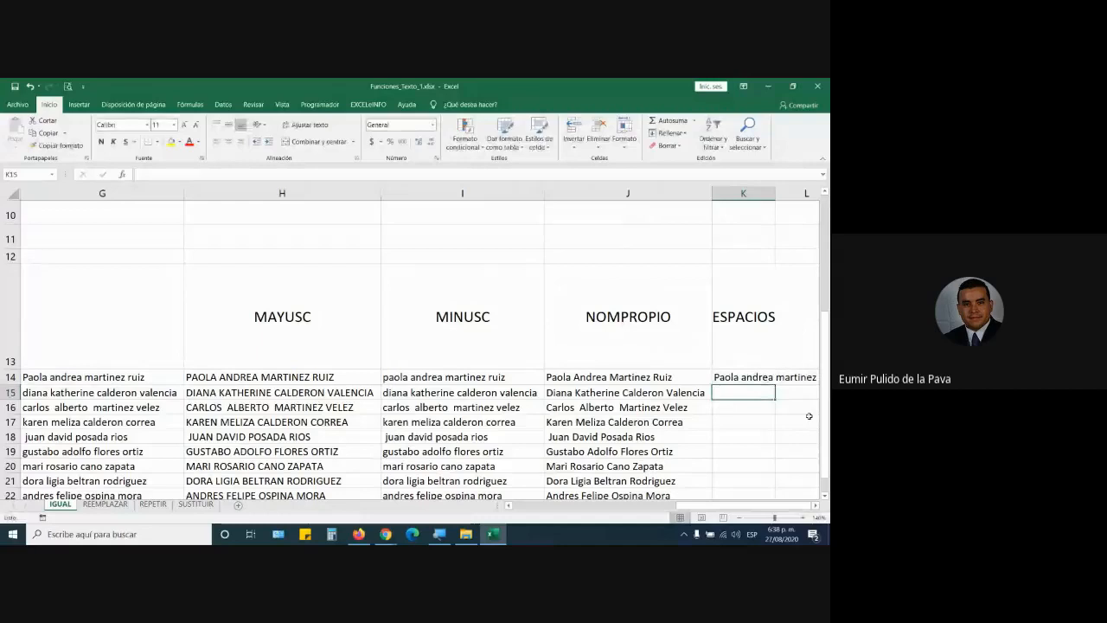
double_click(774, 193)
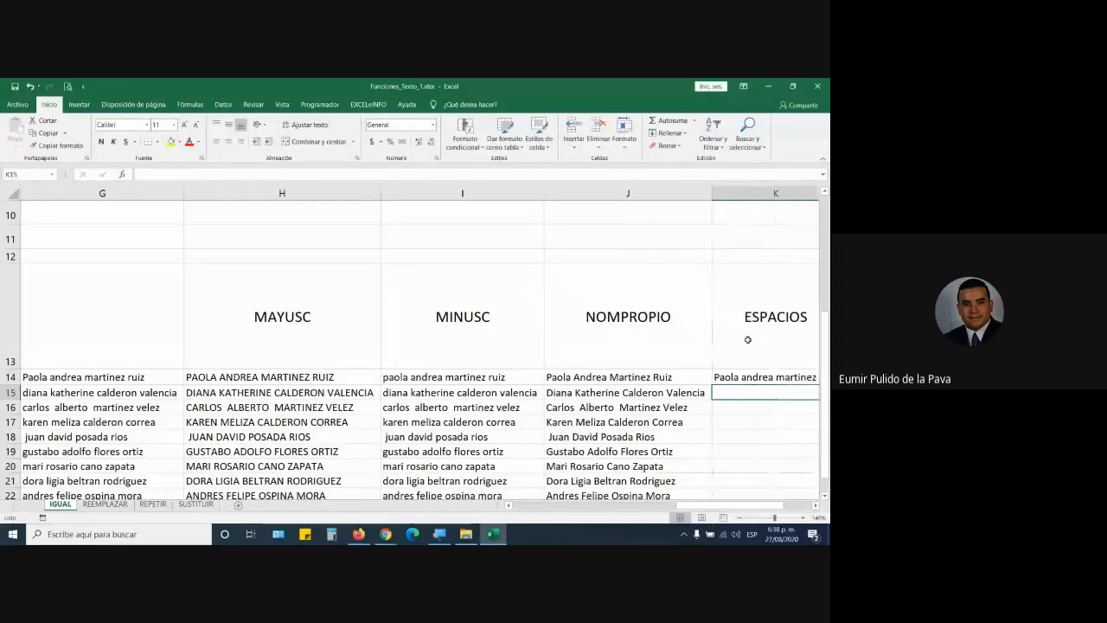
left_click(815, 508)
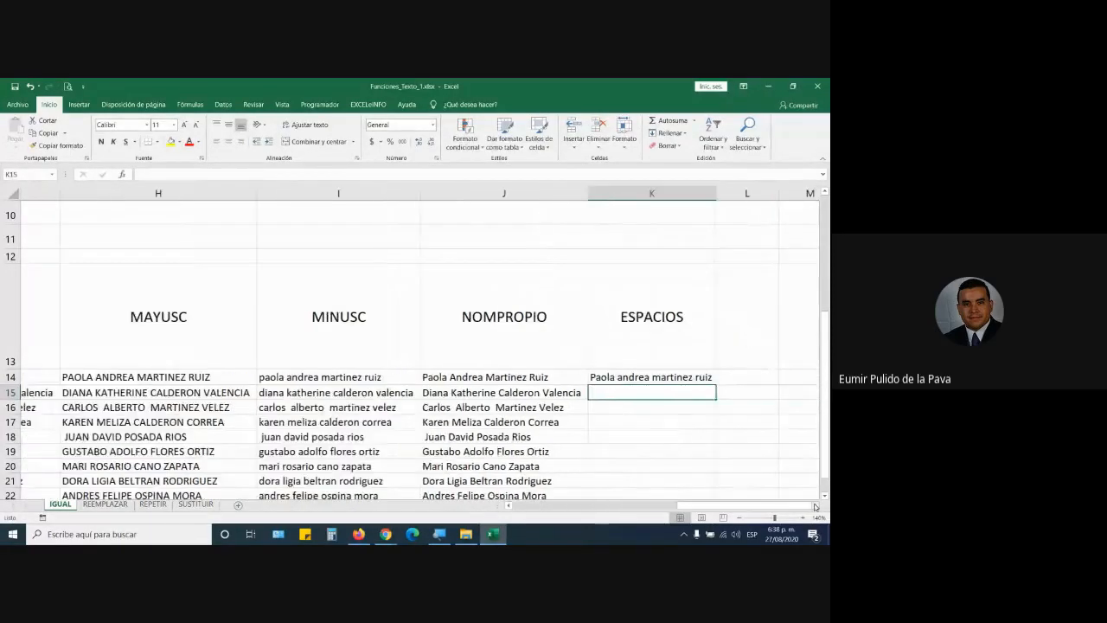
left_click(649, 378)
double_click(680, 383)
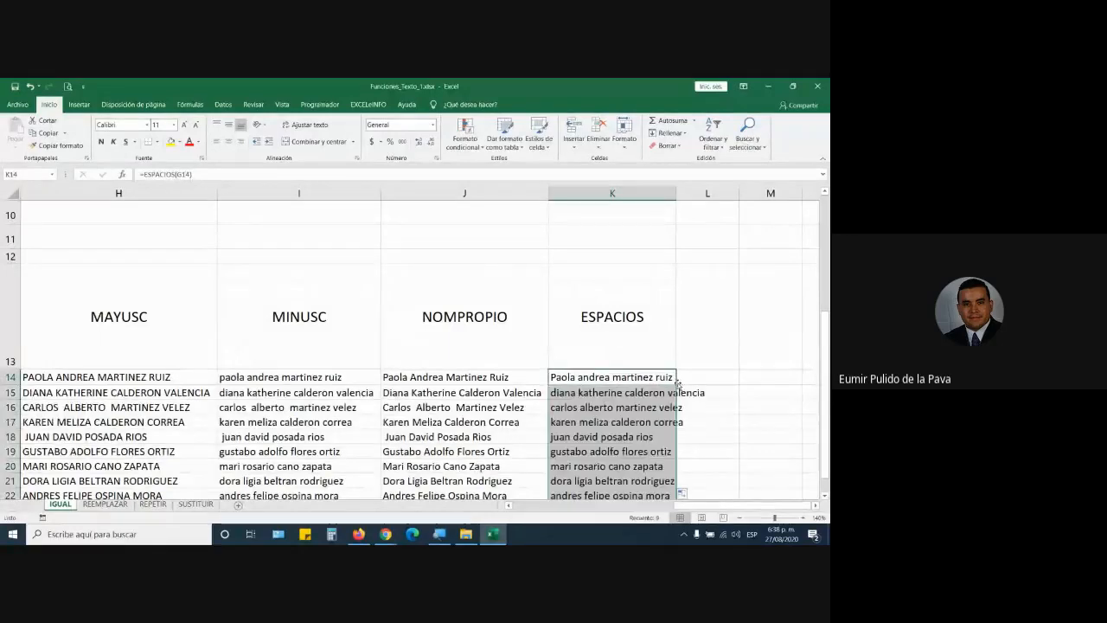
double_click(674, 193)
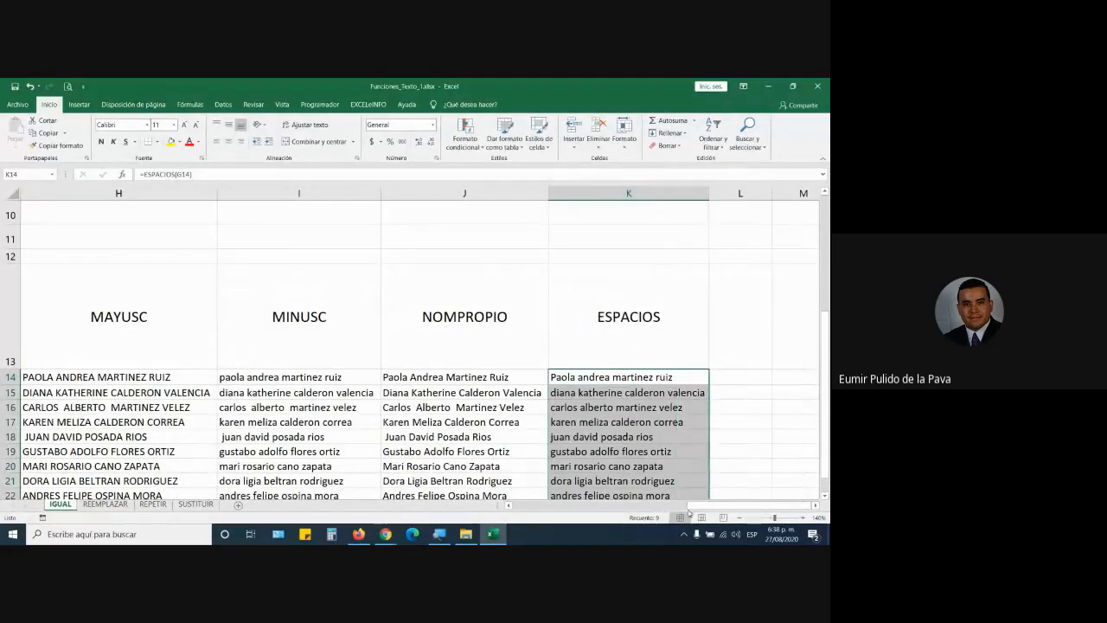
left_click_drag(689, 512, 650, 512)
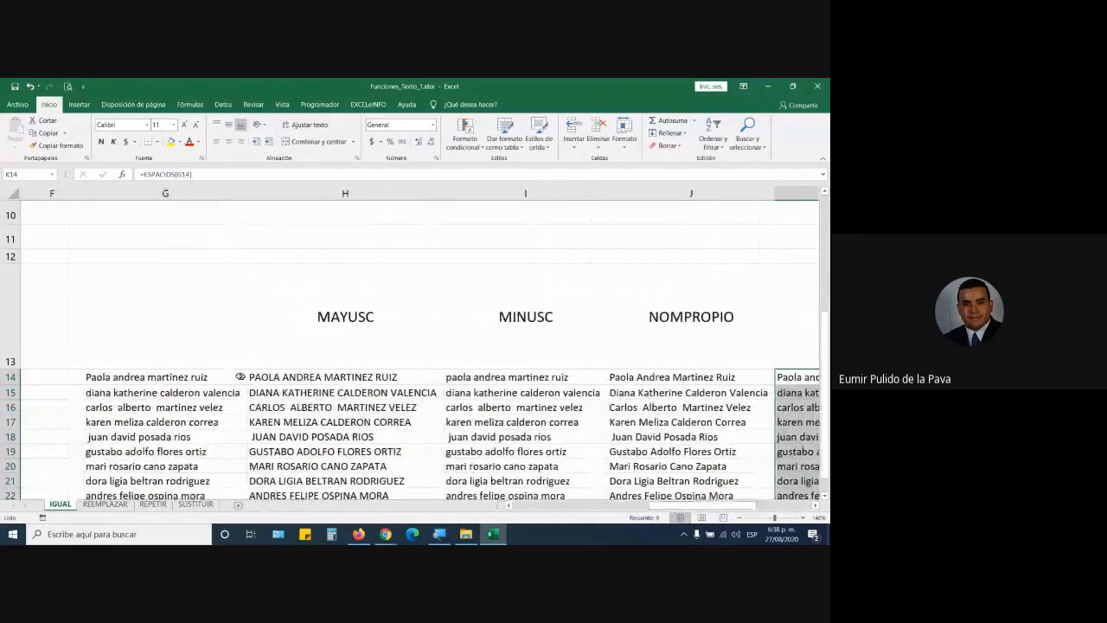
double_click(208, 377)
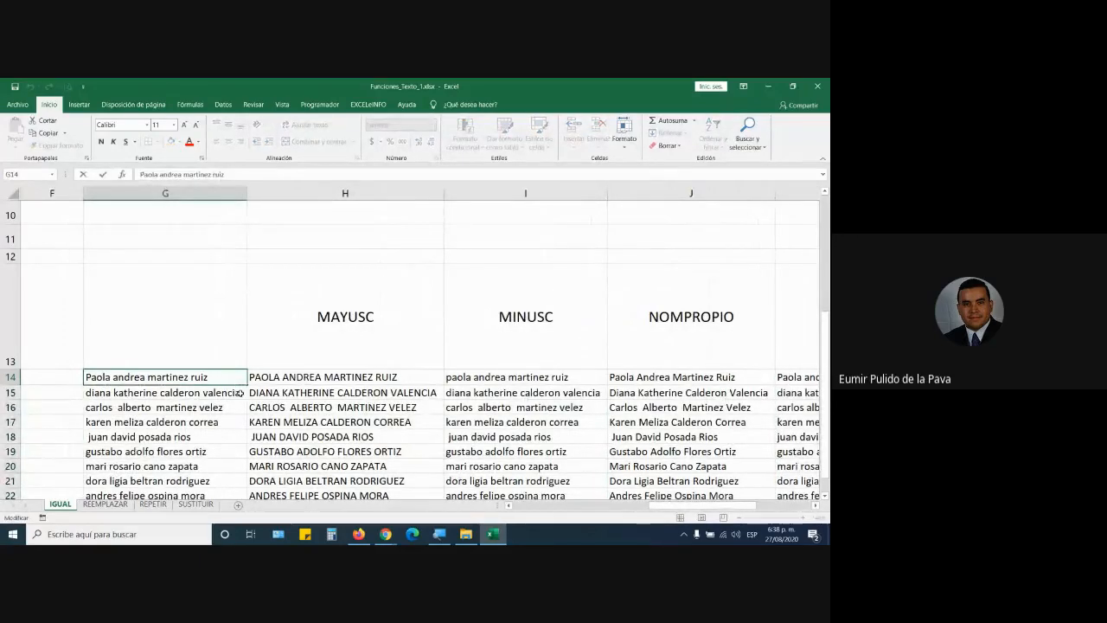
double_click(240, 392)
double_click(238, 407)
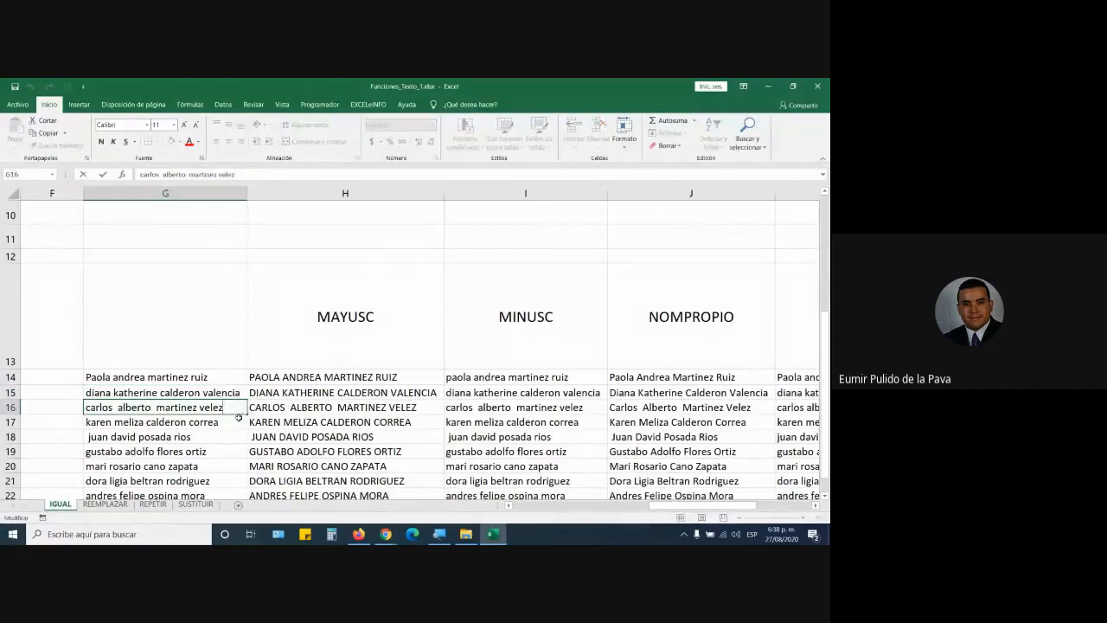
double_click(232, 422)
double_click(220, 435)
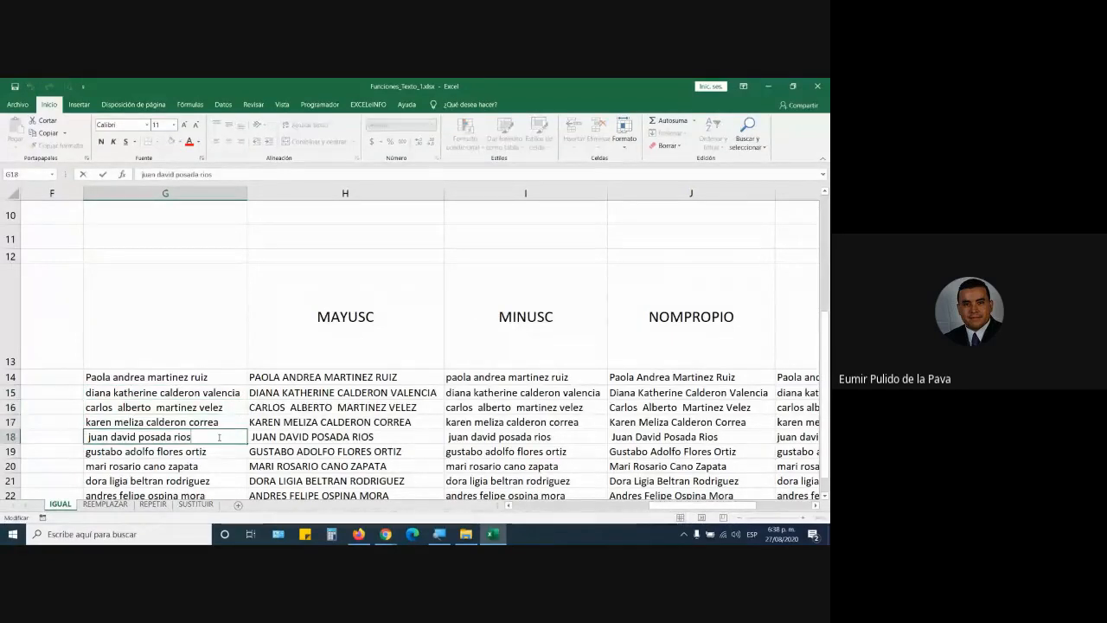
left_click(136, 446)
double_click(89, 437)
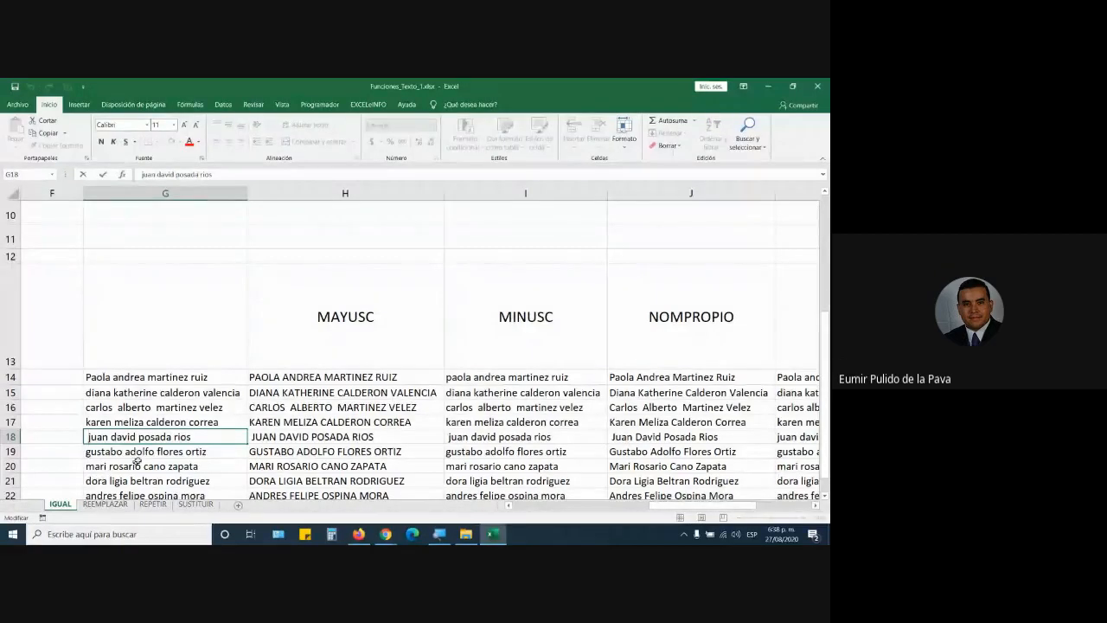
key("Tab")
key("Tab")
key("Tab")
key("Tab")
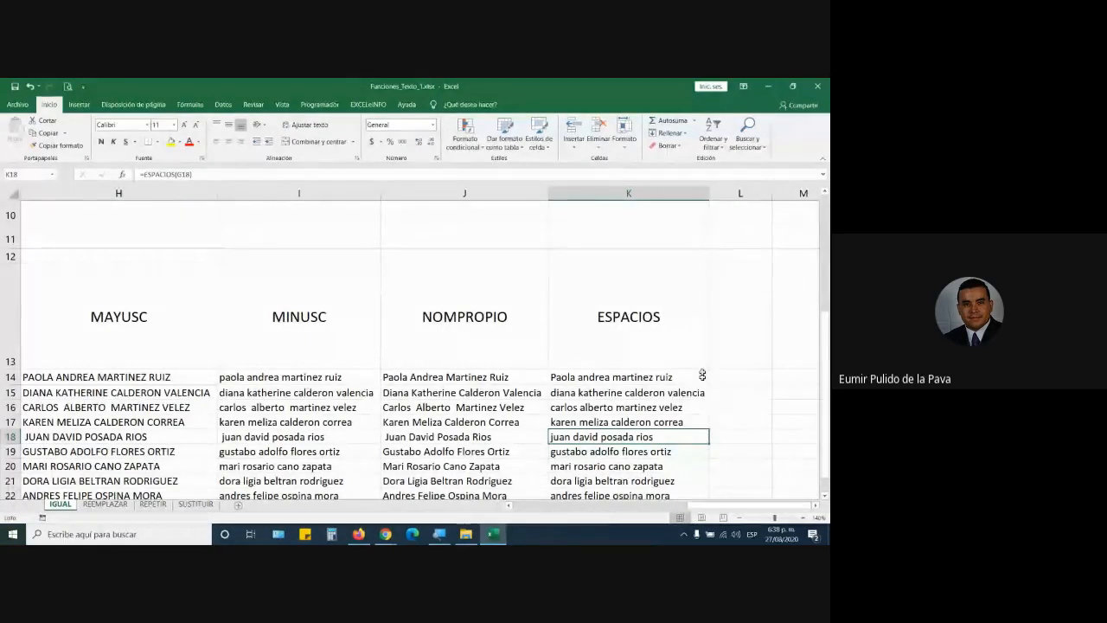
mouse_move(385, 534)
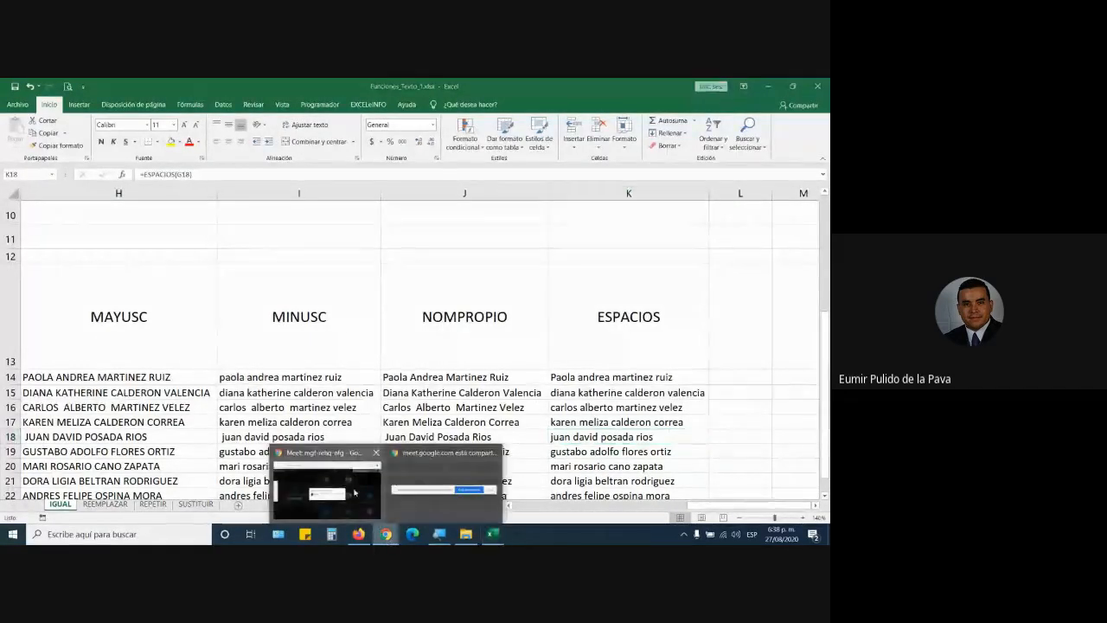
left_click(440, 475)
left_click(530, 363)
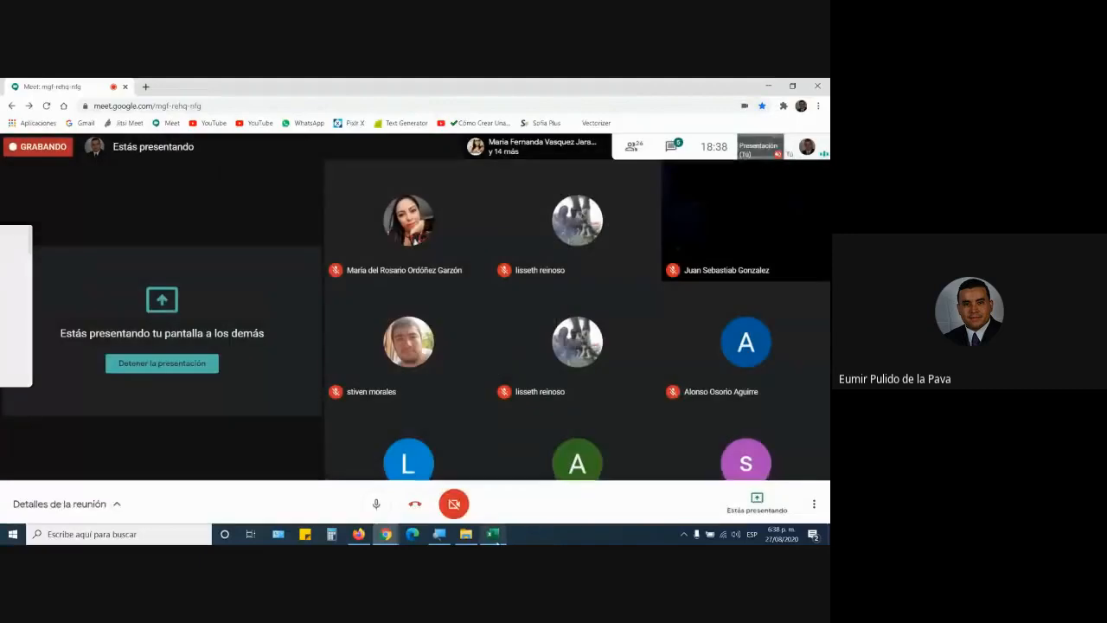
key("alt+Tab")
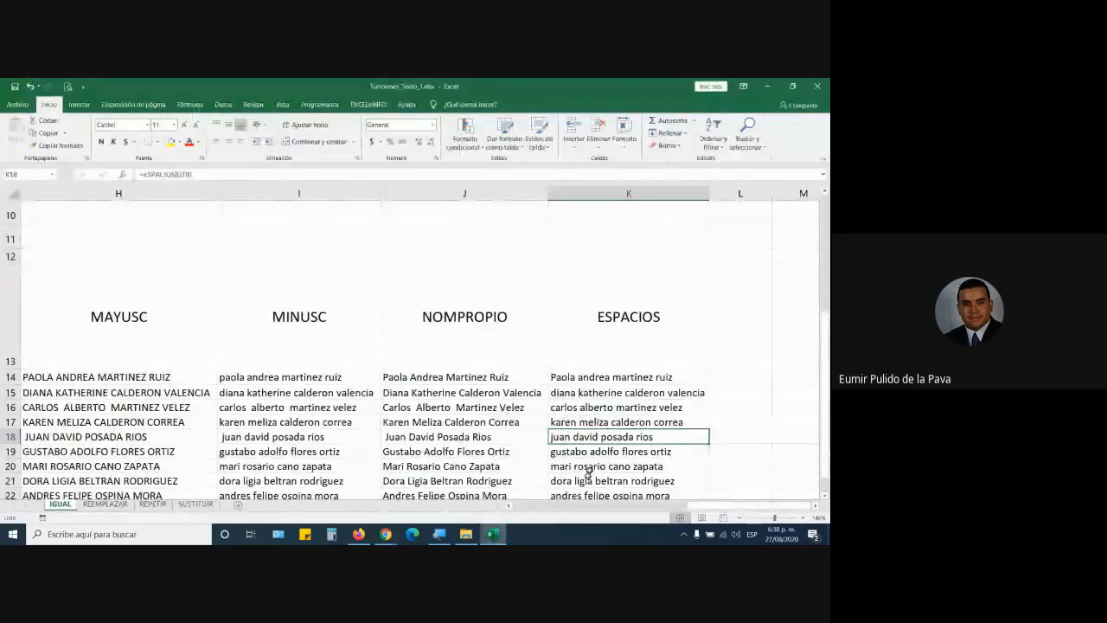
Step: Rewrite K14's formula as =MAYUSC(ESPACIOS(G14))
double_click(692, 375)
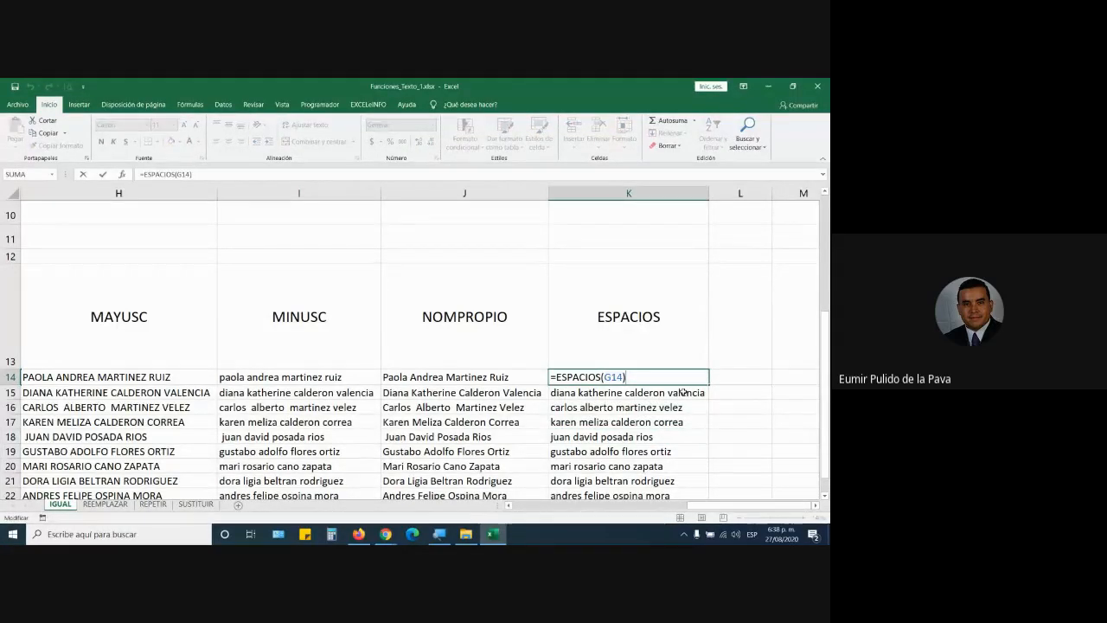
key("Return")
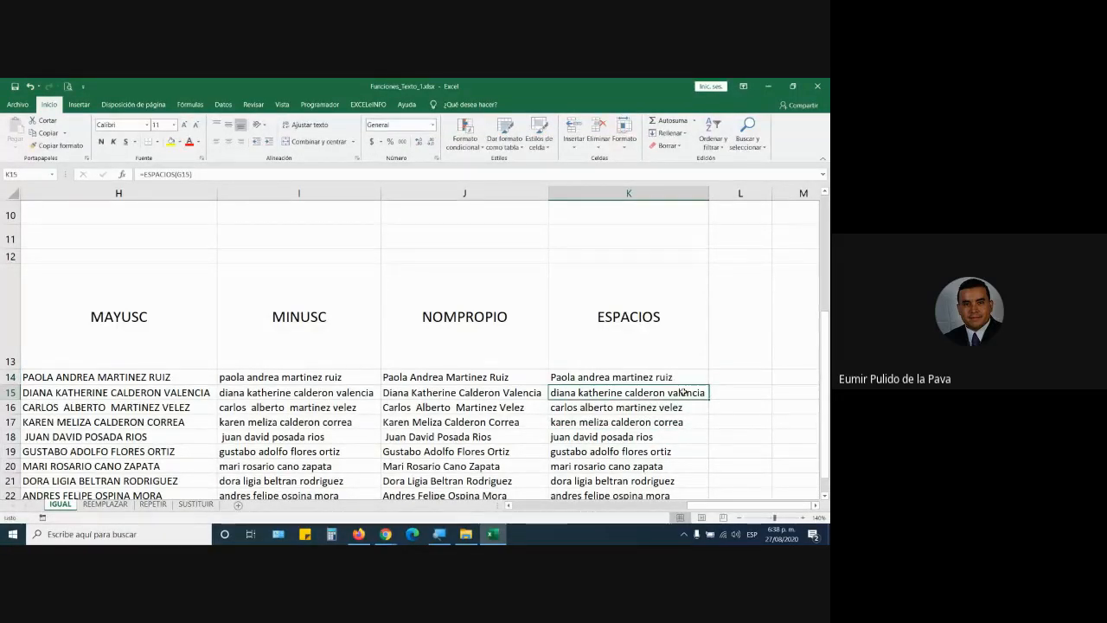
left_click(610, 377)
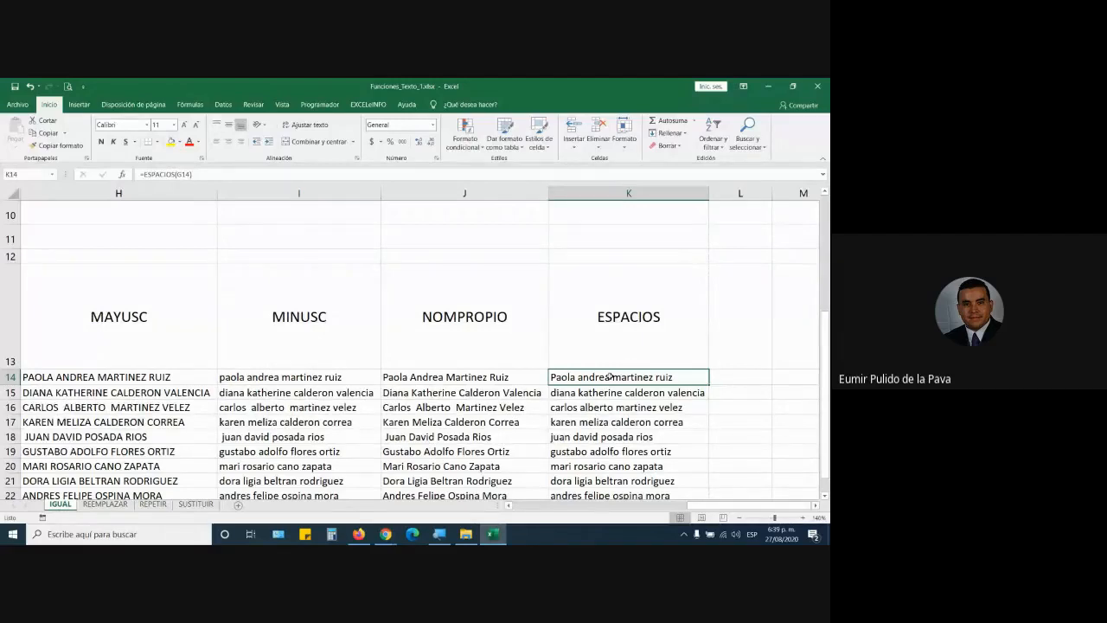
double_click(610, 377)
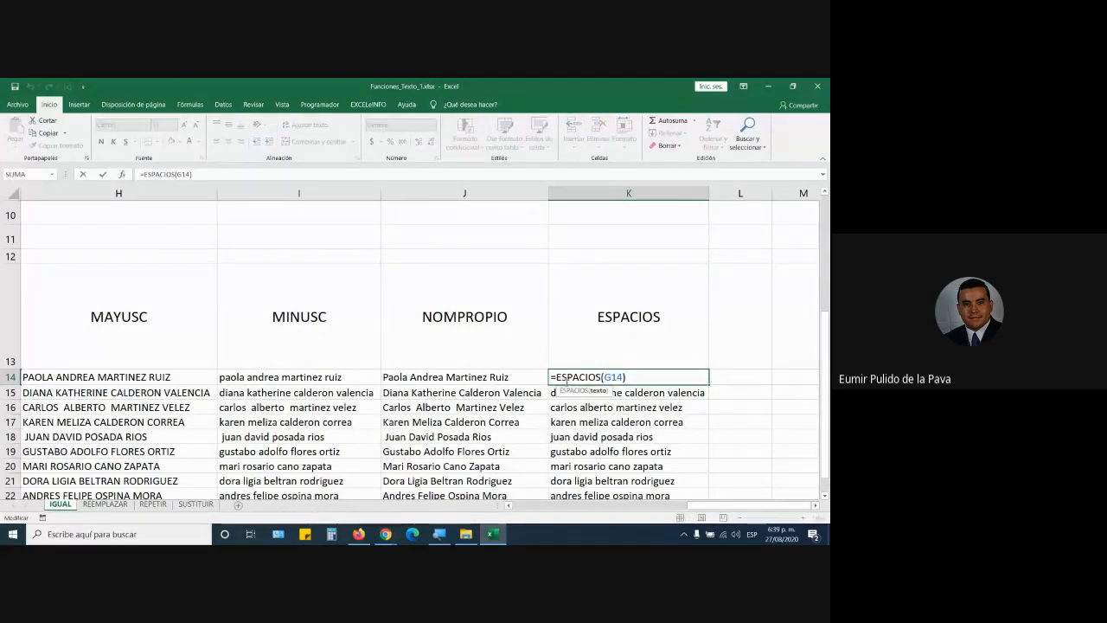
key("Left")
key("Left")
key("Left")
key("Left")
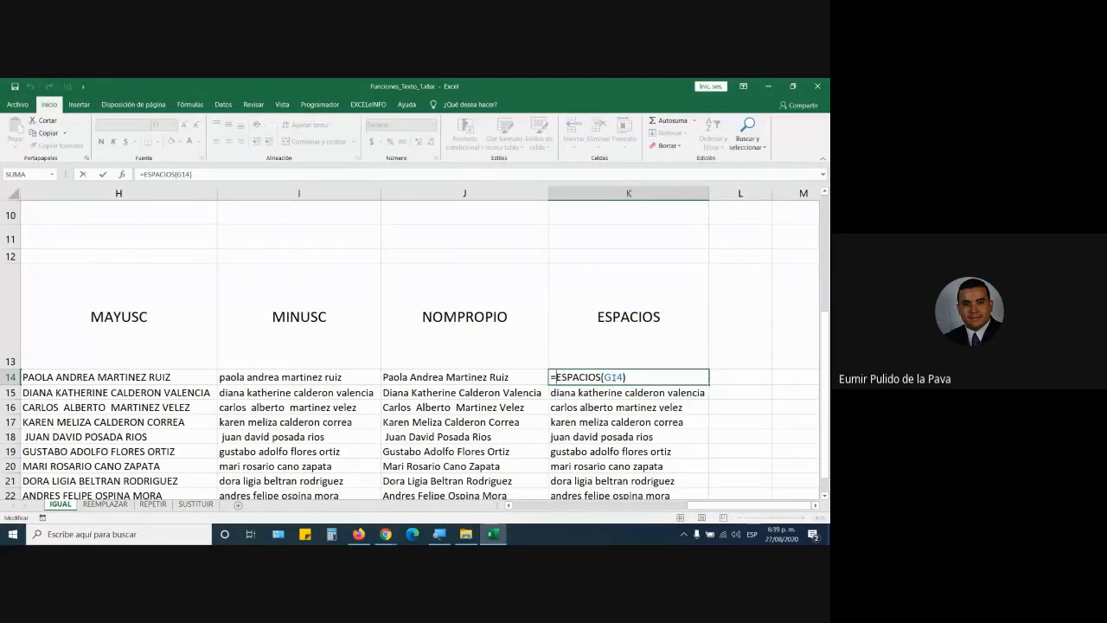
type("mayusc")
key("Tab")
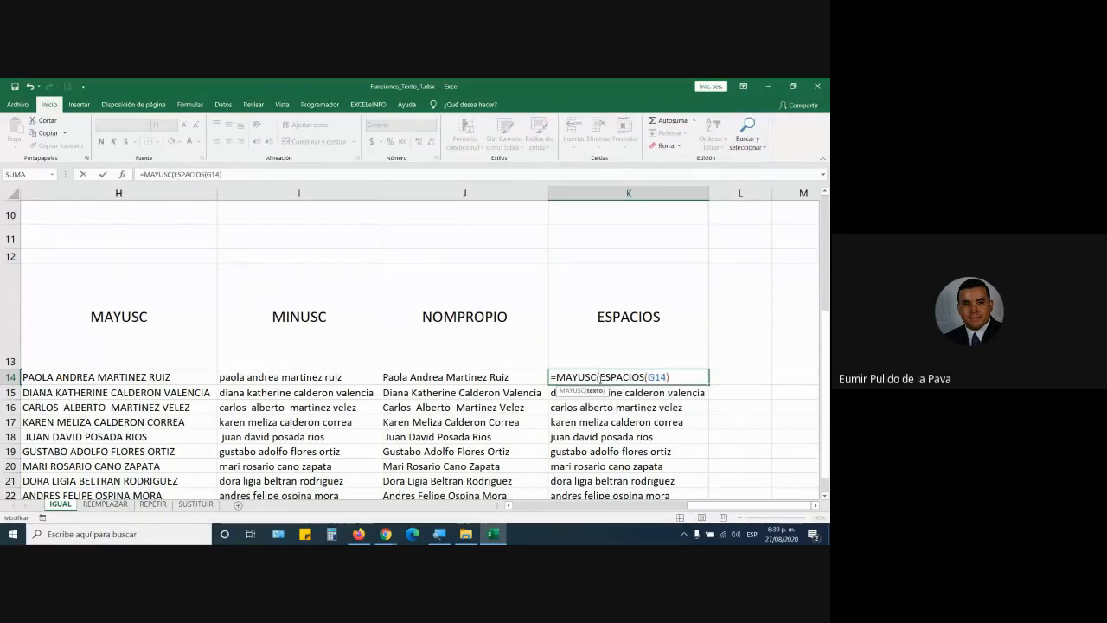
left_click_drag(599, 377, 649, 377)
left_click(645, 377)
left_click(675, 375)
type(")")
key("Return")
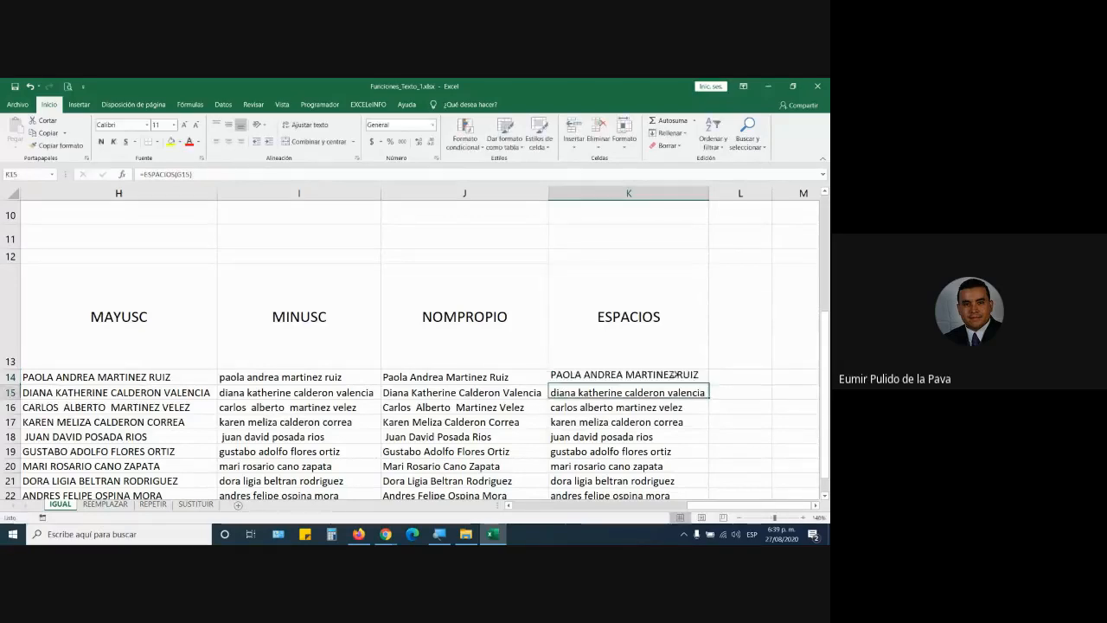
Step: Fill =MAYUSC(ESPACIOS(G14)) down to row 22 and widen column K
left_click(674, 376)
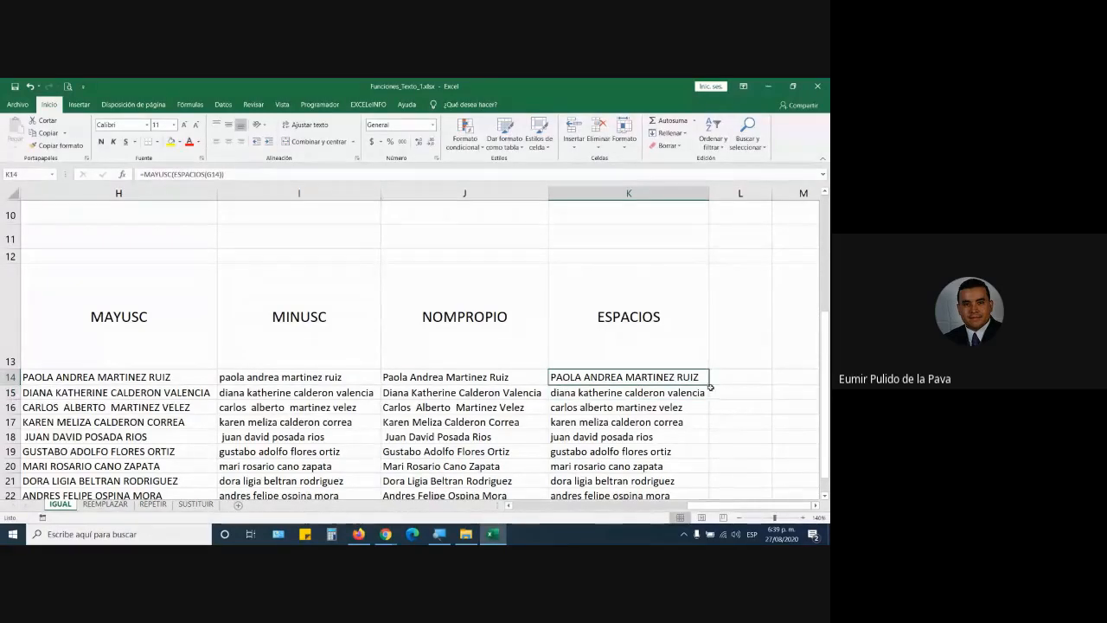
double_click(710, 386)
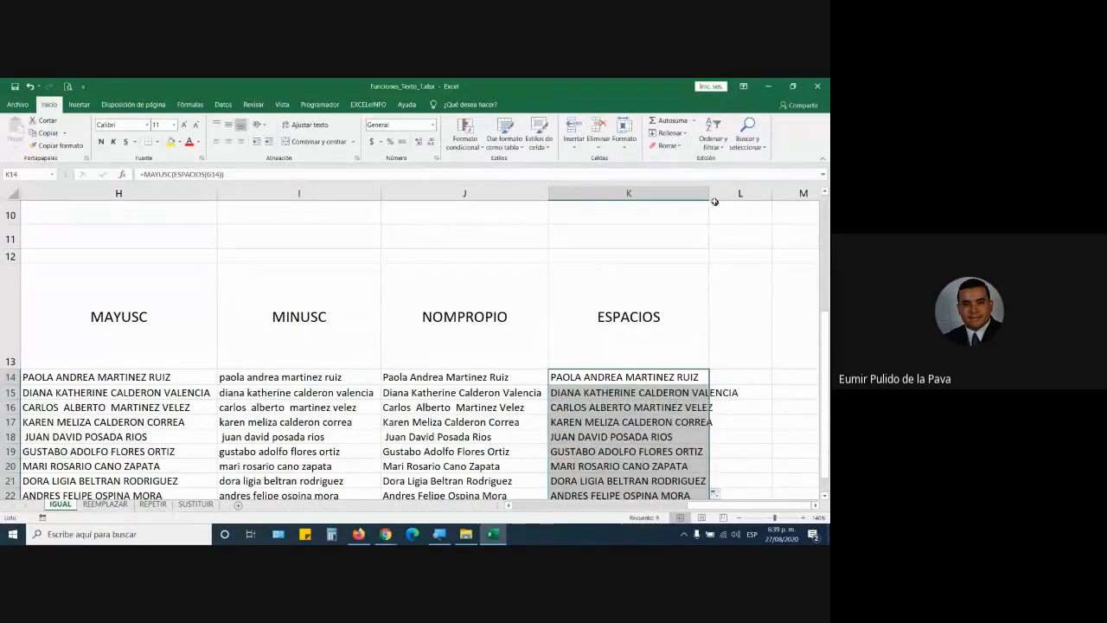
left_click_drag(711, 197, 742, 197)
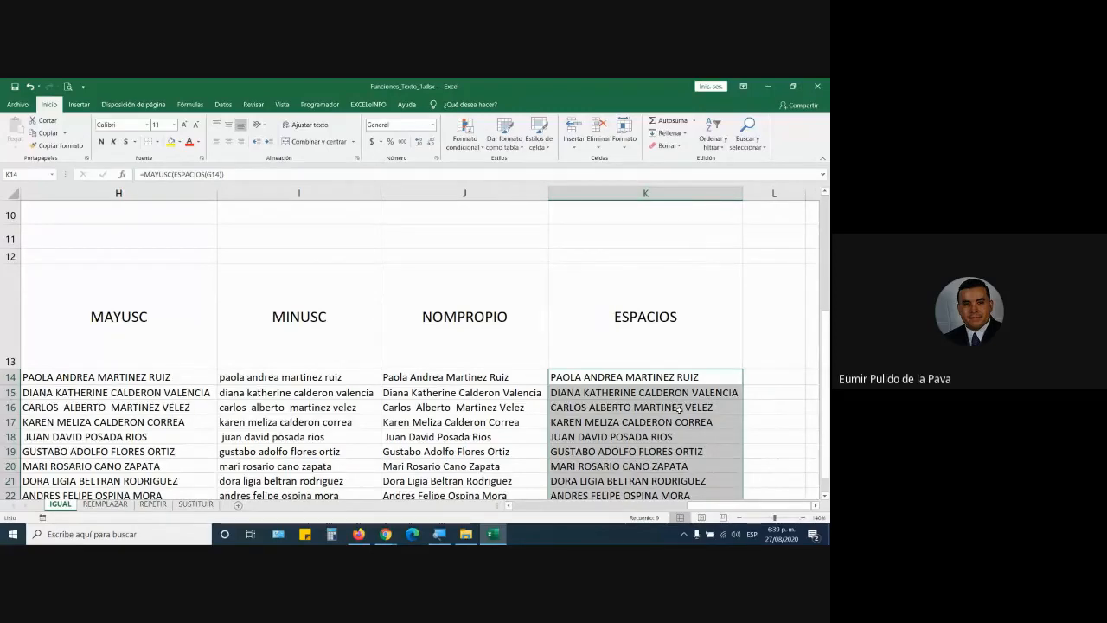
scroll(679, 412, "down", 1)
scroll(679, 412, "down", 1)
Step: Change K14's formula to =NOMPROPIO(ESPACIOS(G14))
double_click(614, 322)
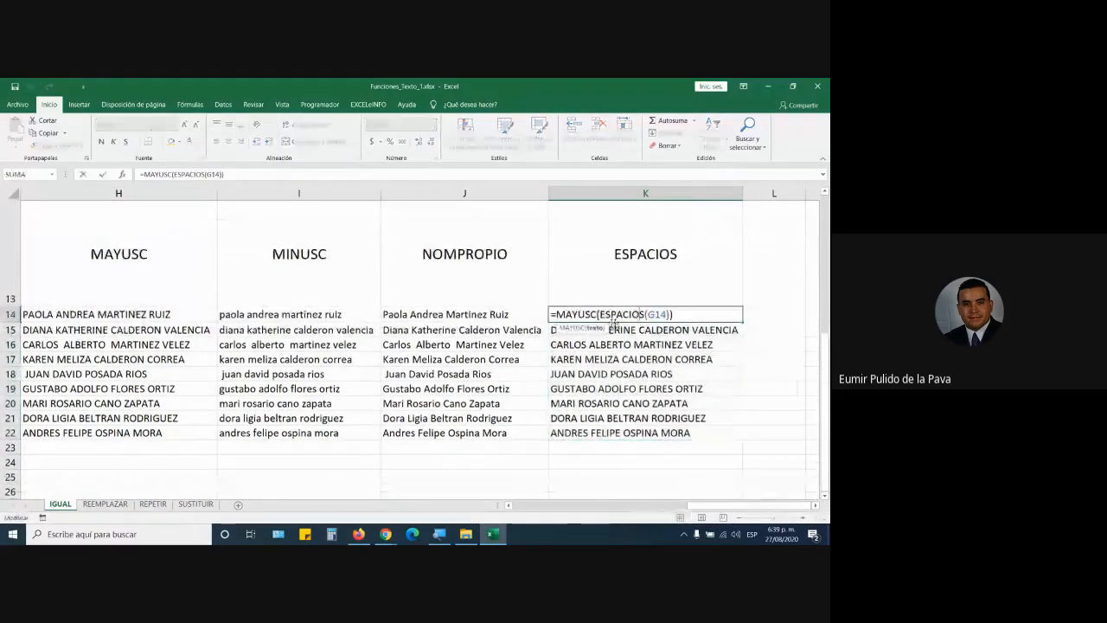
left_click(598, 314)
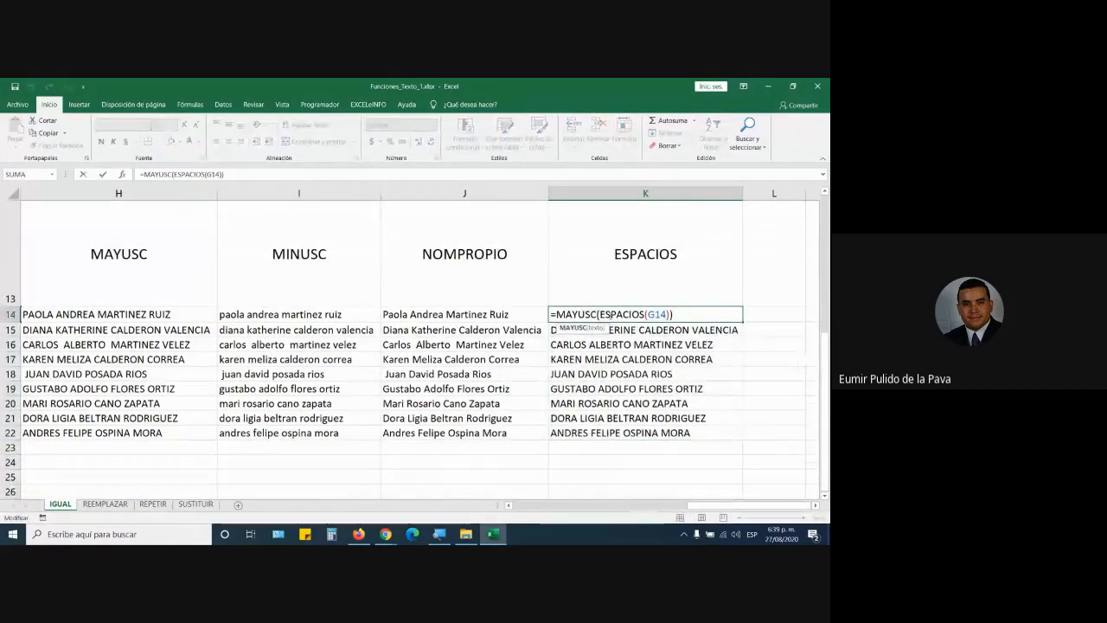
key("BackSpace")
key("BackSpace")
key("BackSpace")
key("BackSpace")
key("BackSpace")
key("BackSpace")
type("n")
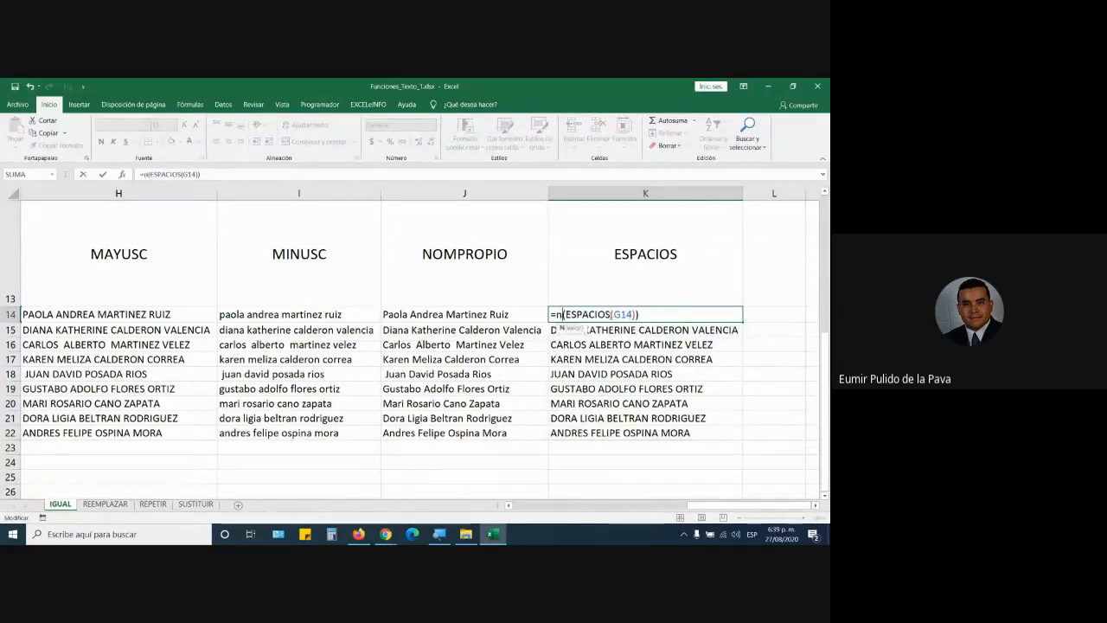
type("ompropio")
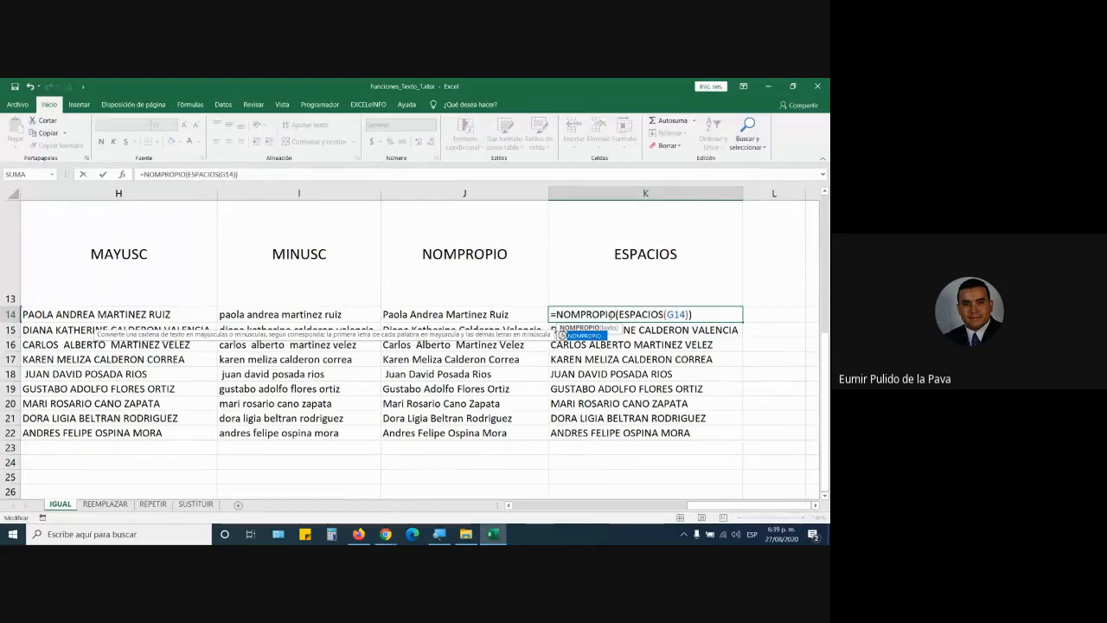
key("Return")
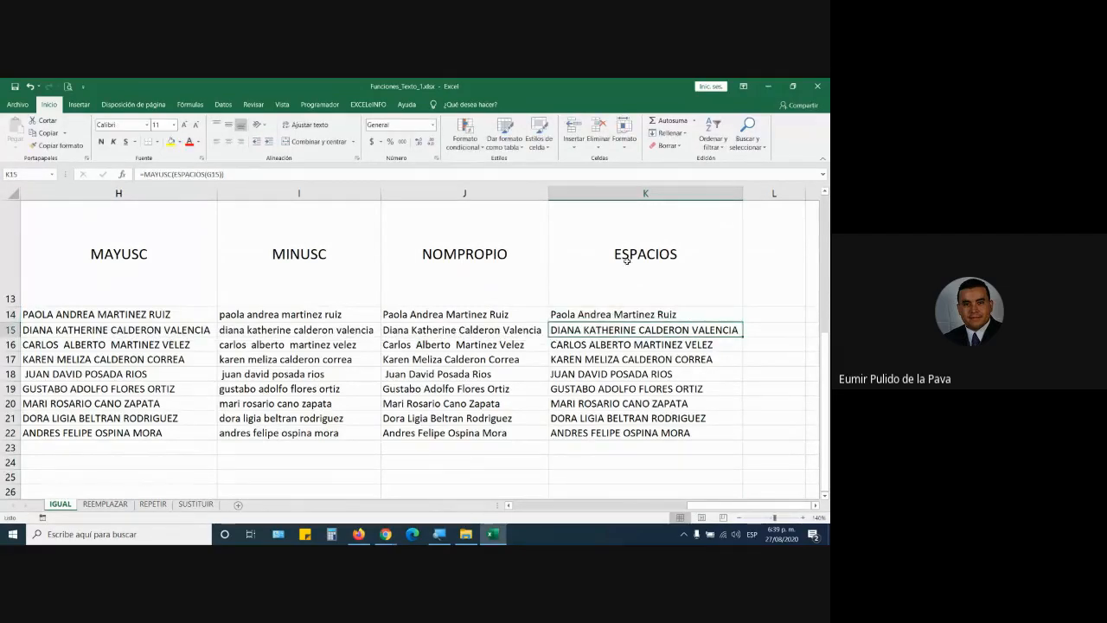
Step: Fill it down to K22, copy K14:K22, and select cell A3 in the DATOS table
left_click(649, 313)
double_click(741, 321)
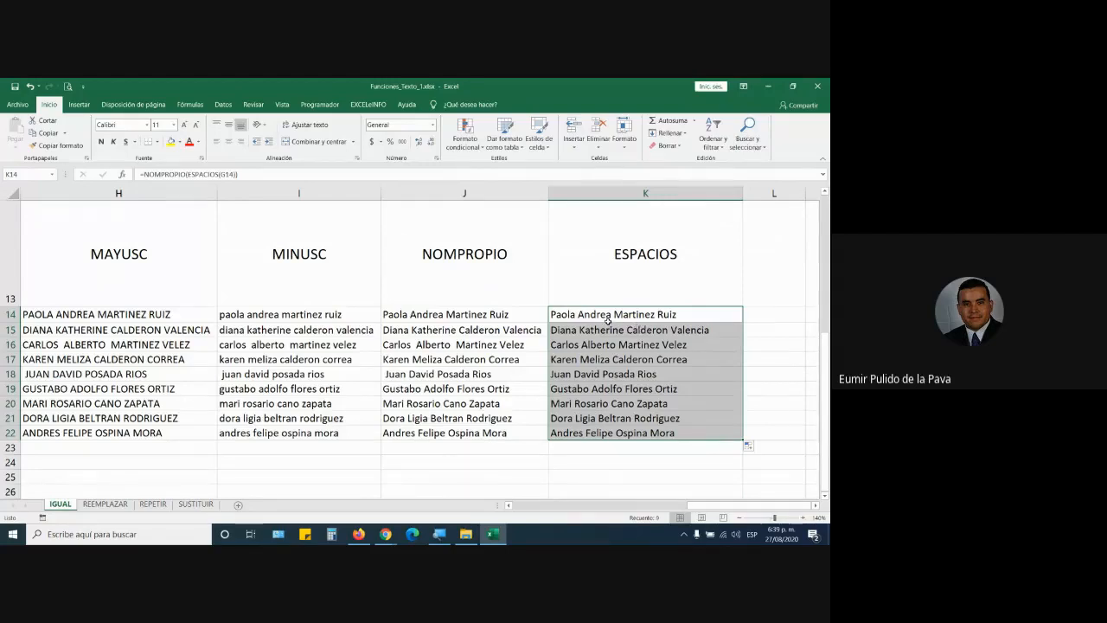
key("ctrl+c")
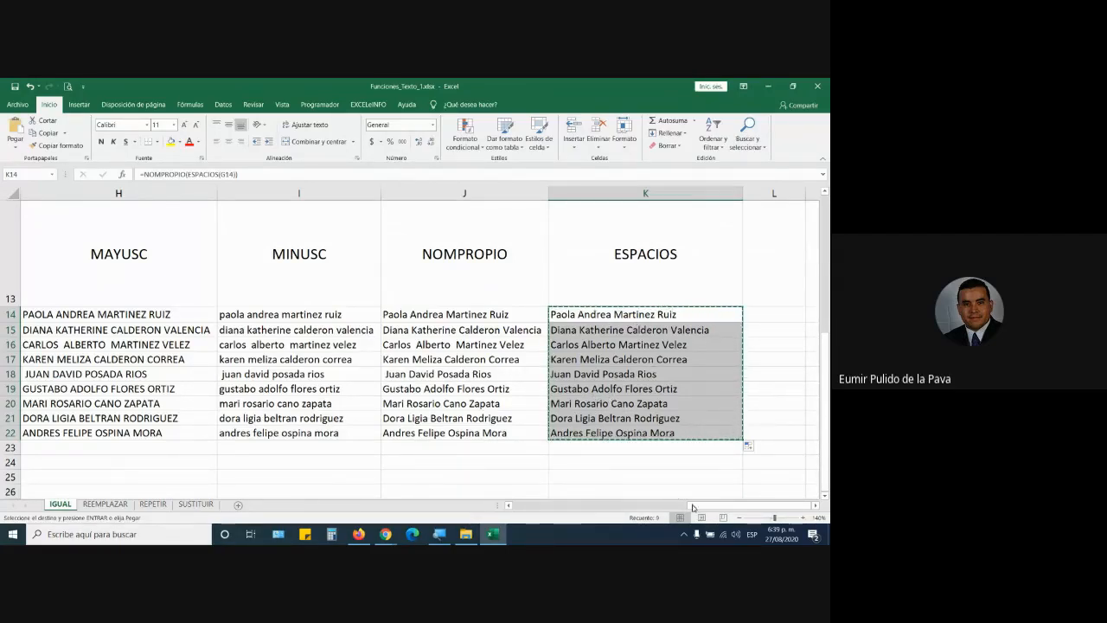
left_click_drag(744, 505, 502, 508)
scroll(63, 388, "up", 4)
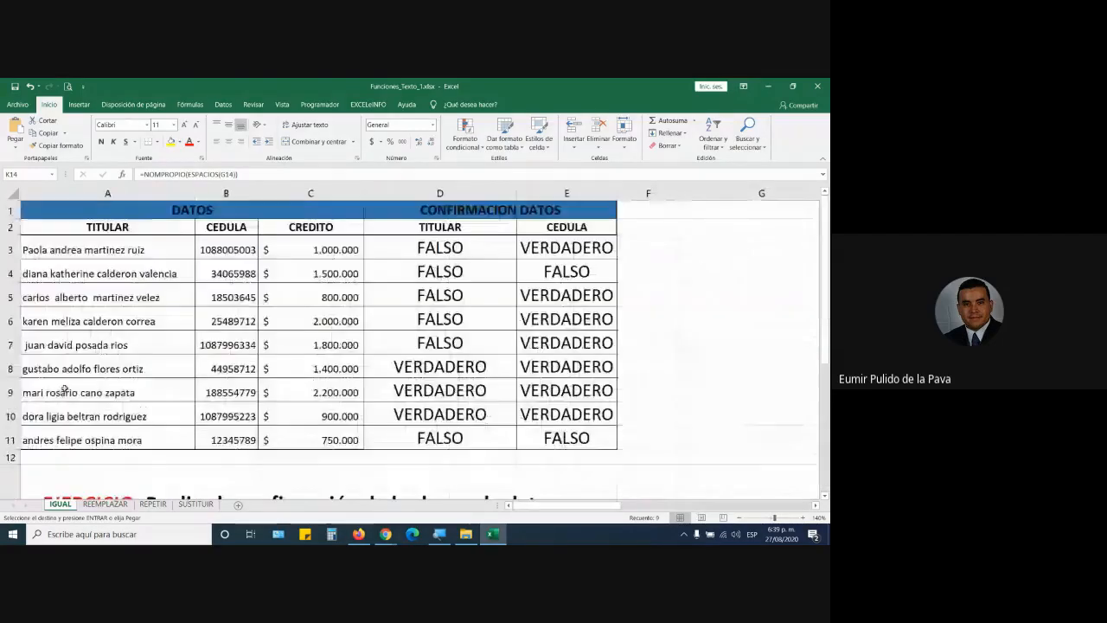
left_click(102, 252)
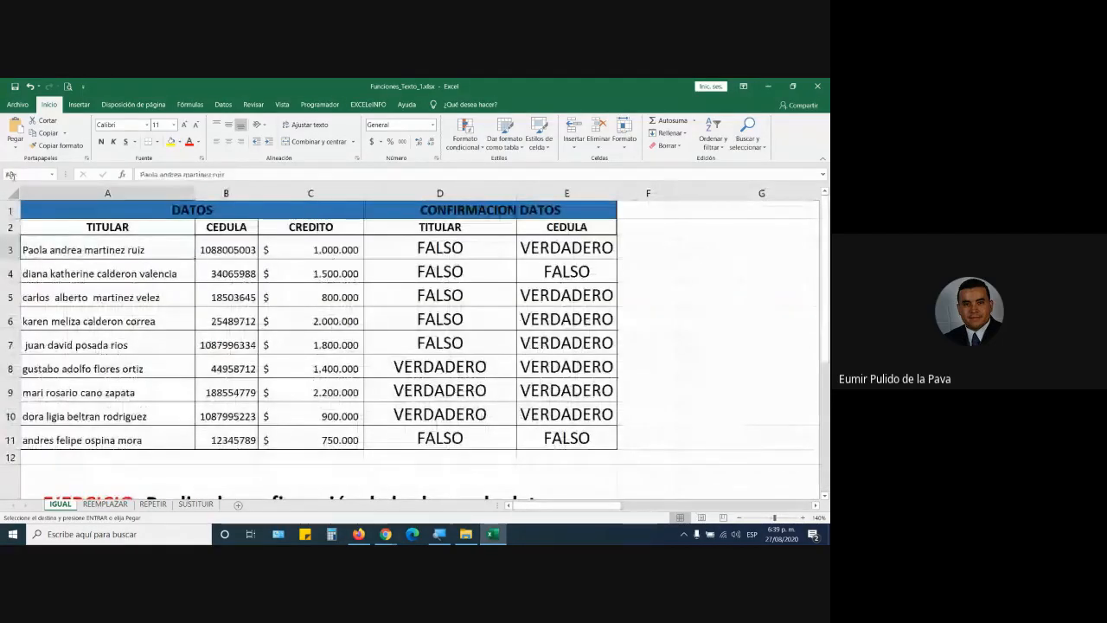
Step: Paste the copied K14:K22 formulas into TITULAR cells A3:A11
left_click(18, 126)
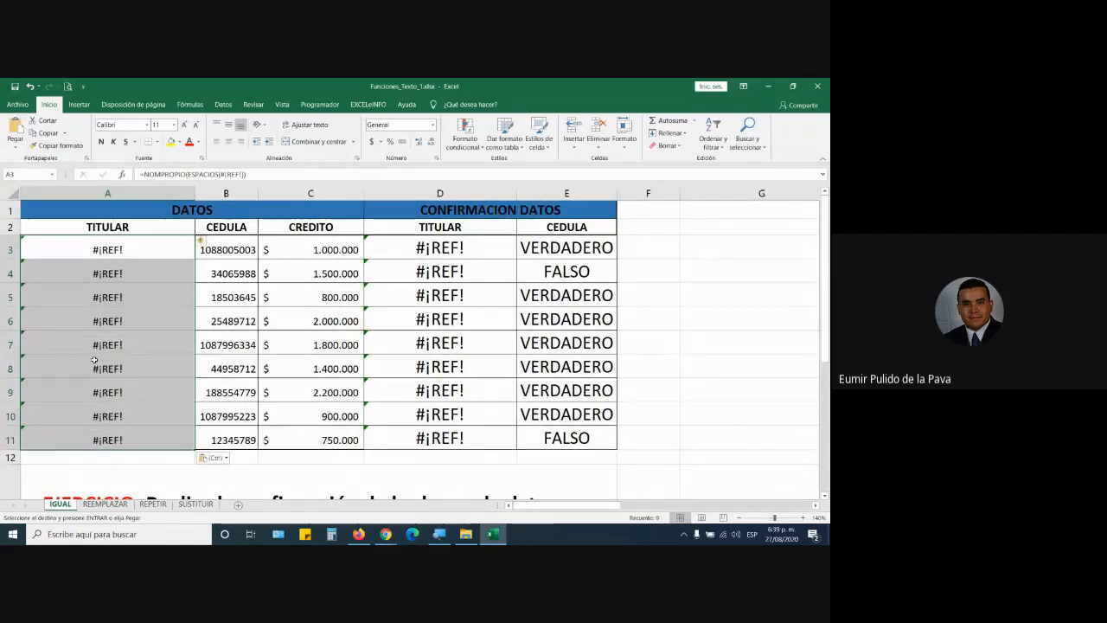
left_click_drag(533, 507, 811, 515)
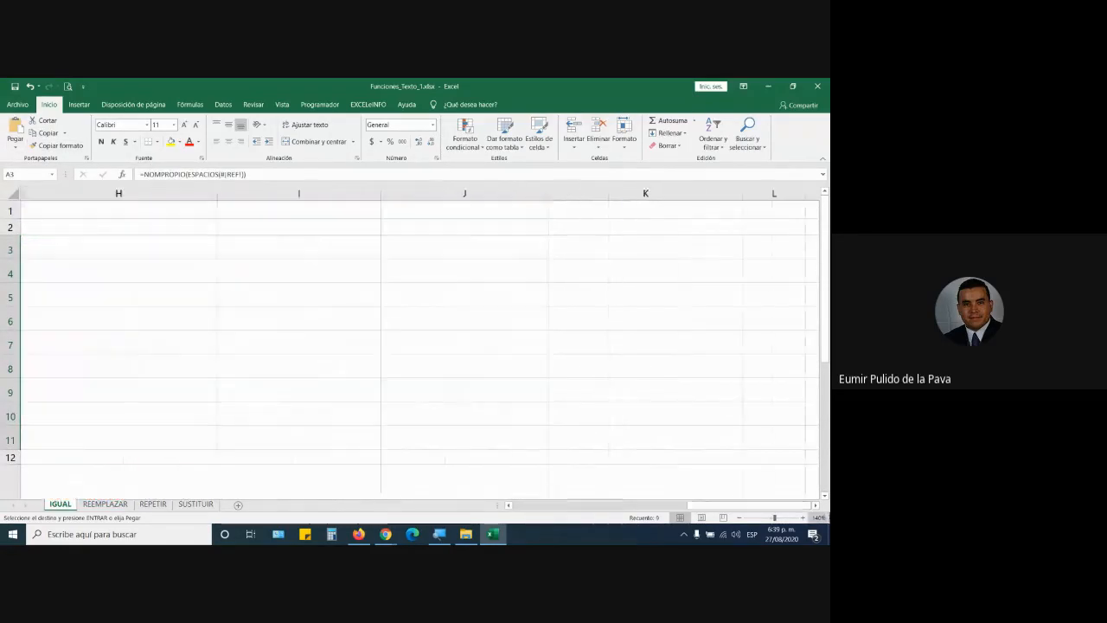
scroll(660, 437, "down", 4)
scroll(656, 440, "up", 2)
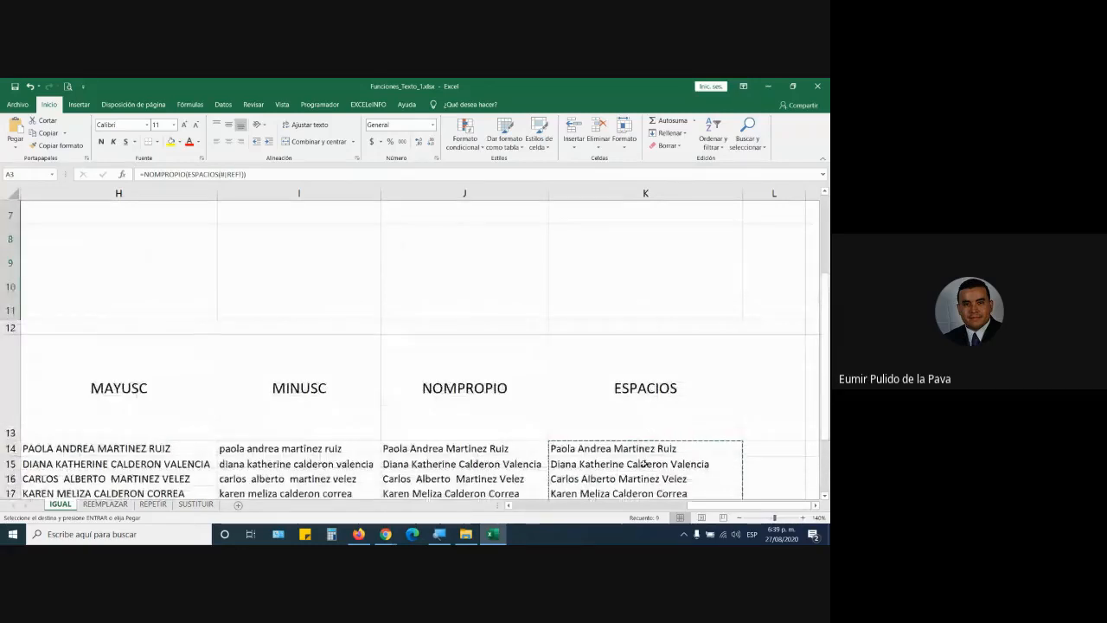
key("Return")
left_click_drag(593, 507, 713, 505)
scroll(684, 482, "down", 5)
scroll(694, 413, "up", 2)
Step: Compare K14's formula with A3's pasted =NOMPROPIO(ESPACIOS(#¡REF!)), leaving both unchanged
double_click(617, 377)
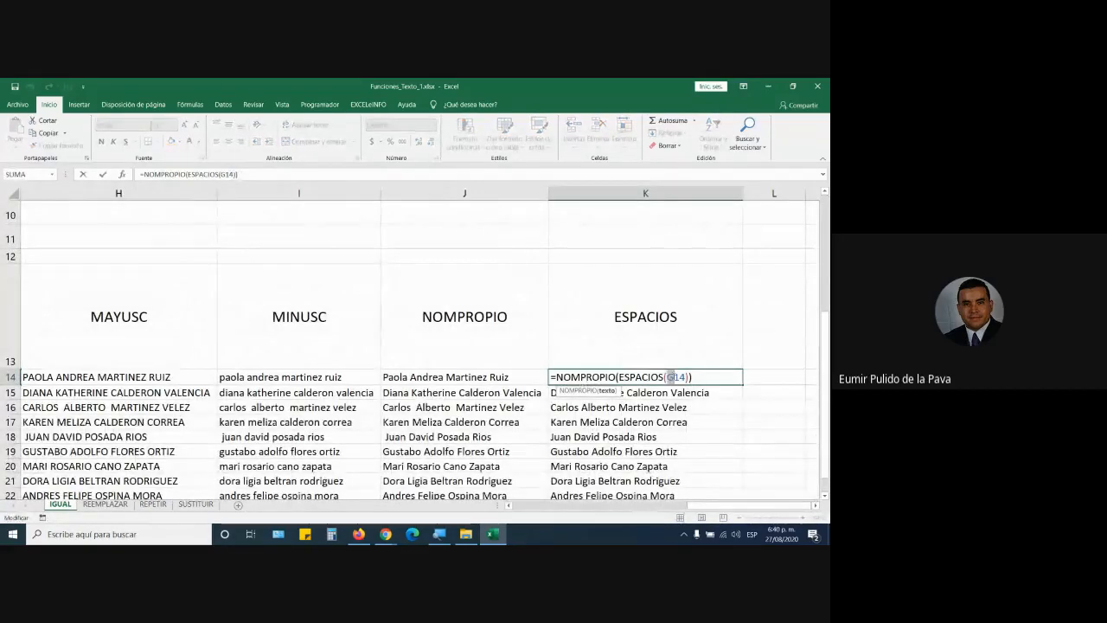
left_click(680, 377)
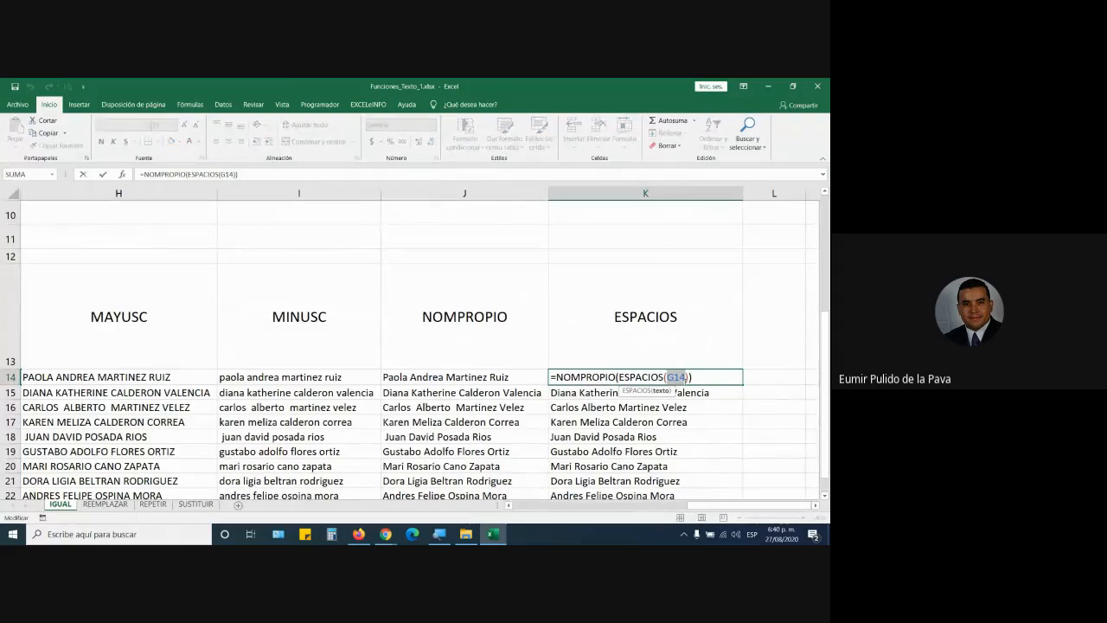
key("Escape")
left_click_drag(708, 506, 519, 507)
scroll(66, 304, "up", 4)
left_click_drag(107, 249, 127, 439)
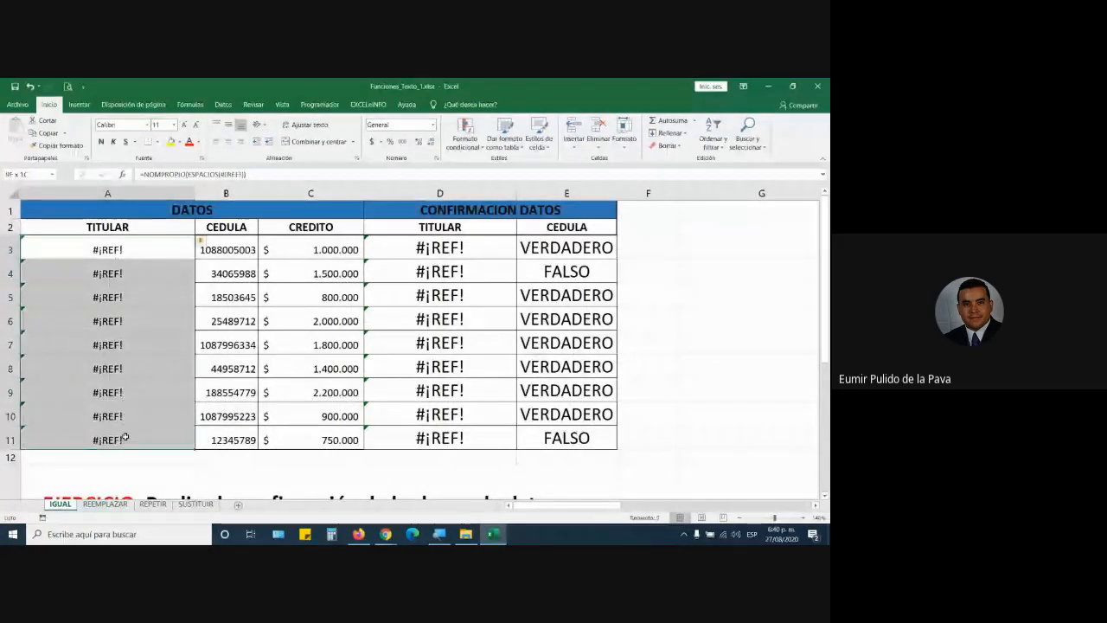
double_click(139, 247)
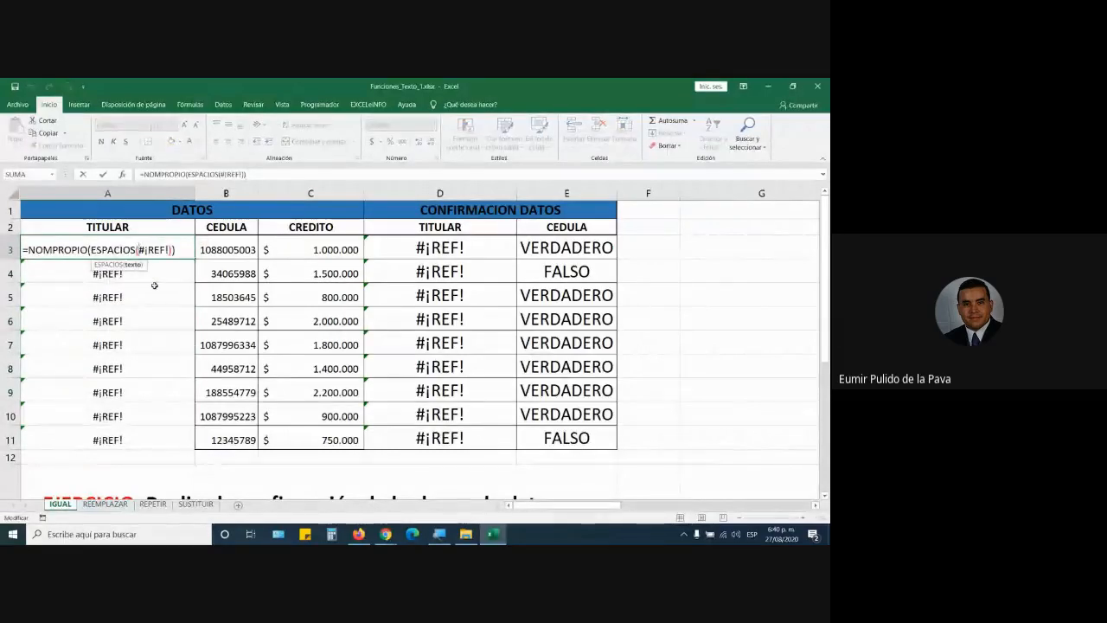
left_click_drag(137, 250, 163, 250)
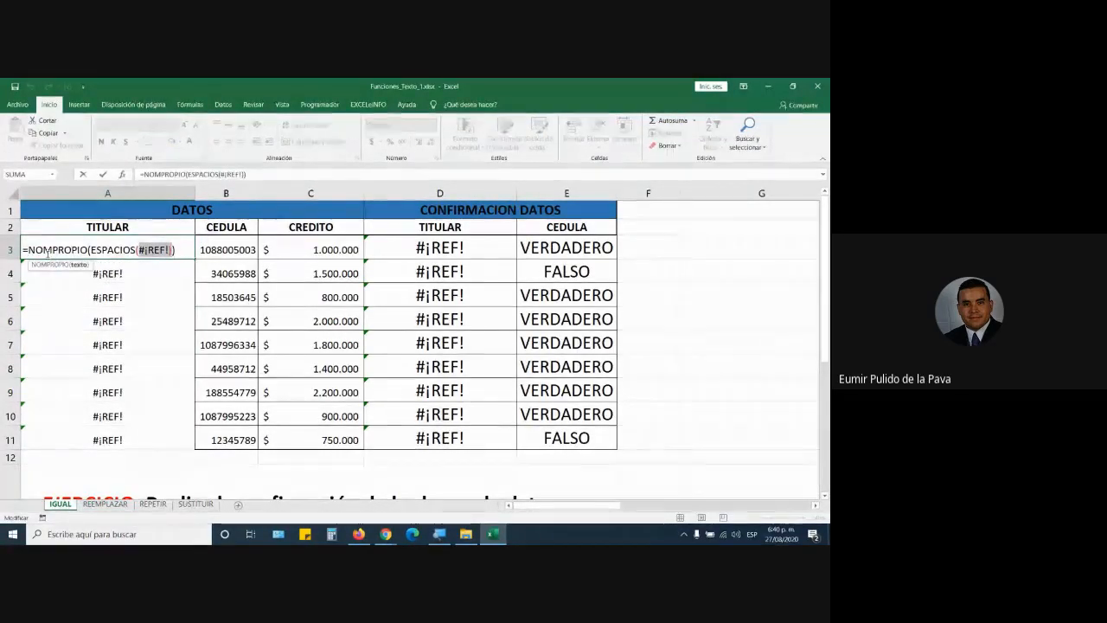
key("Return")
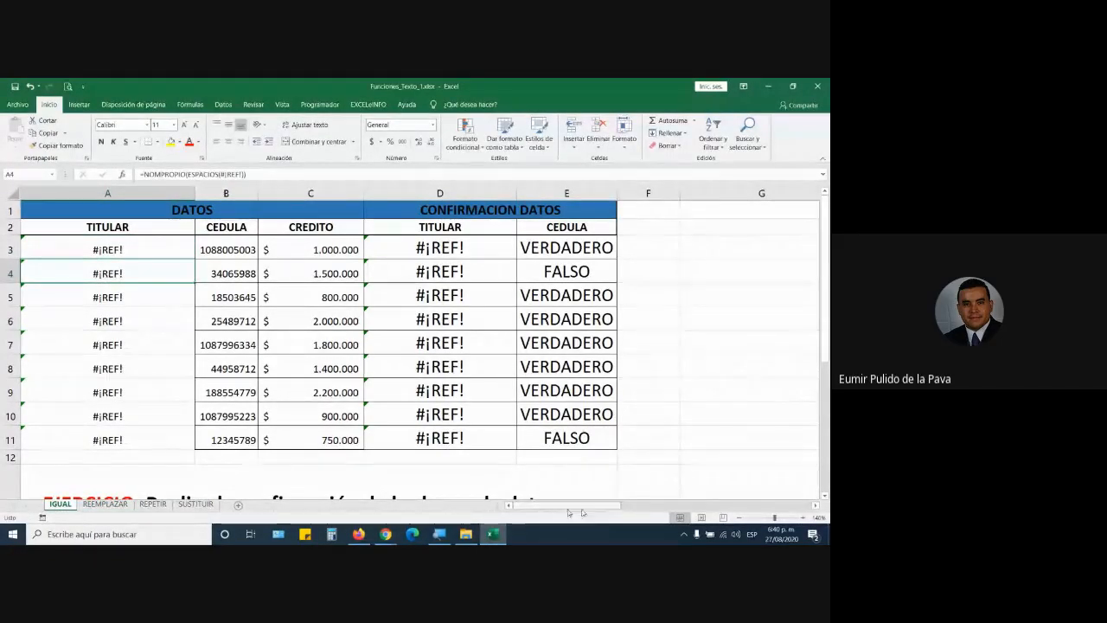
Step: Copy the trimmed title-case names in K14:K22 again and select TITULAR cell A3
left_click_drag(611, 506, 792, 507)
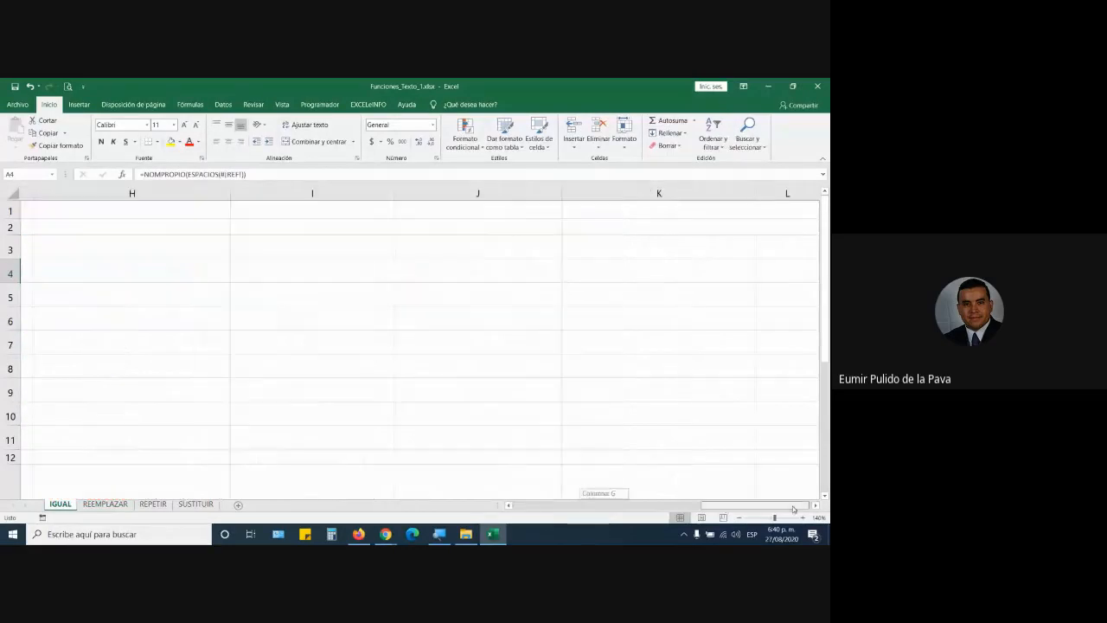
scroll(742, 455, "down", 4)
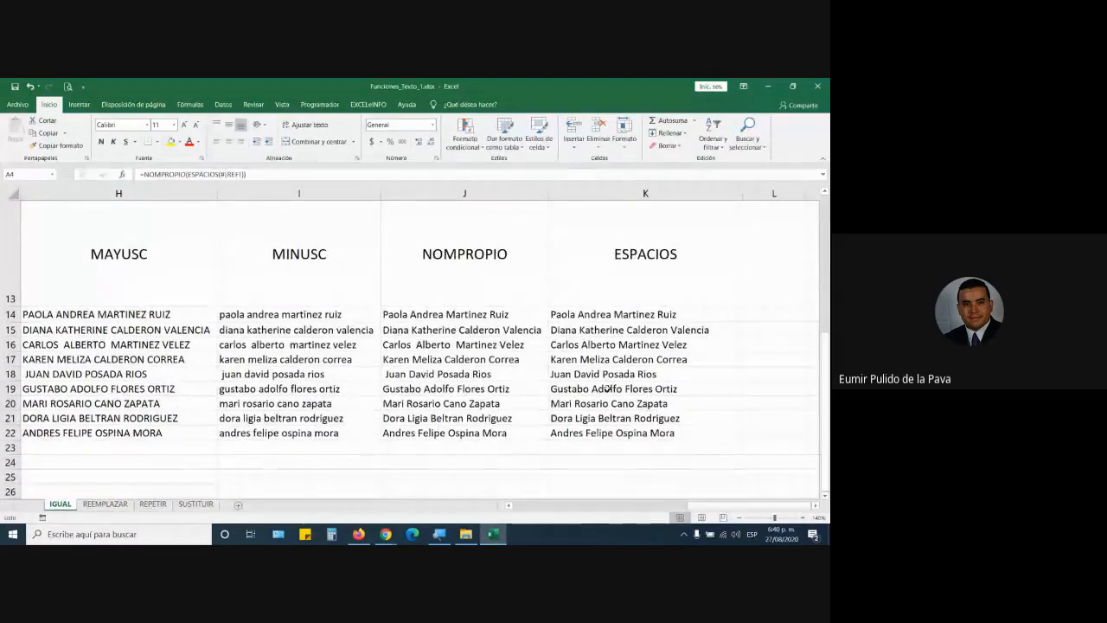
left_click_drag(609, 312, 605, 424)
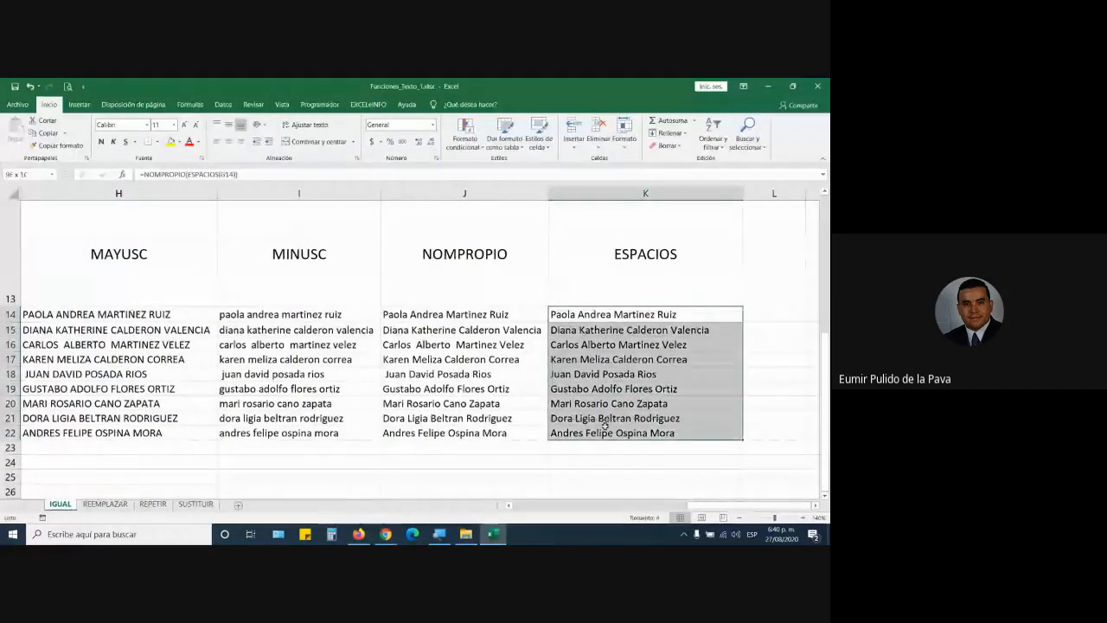
key("ctrl+c")
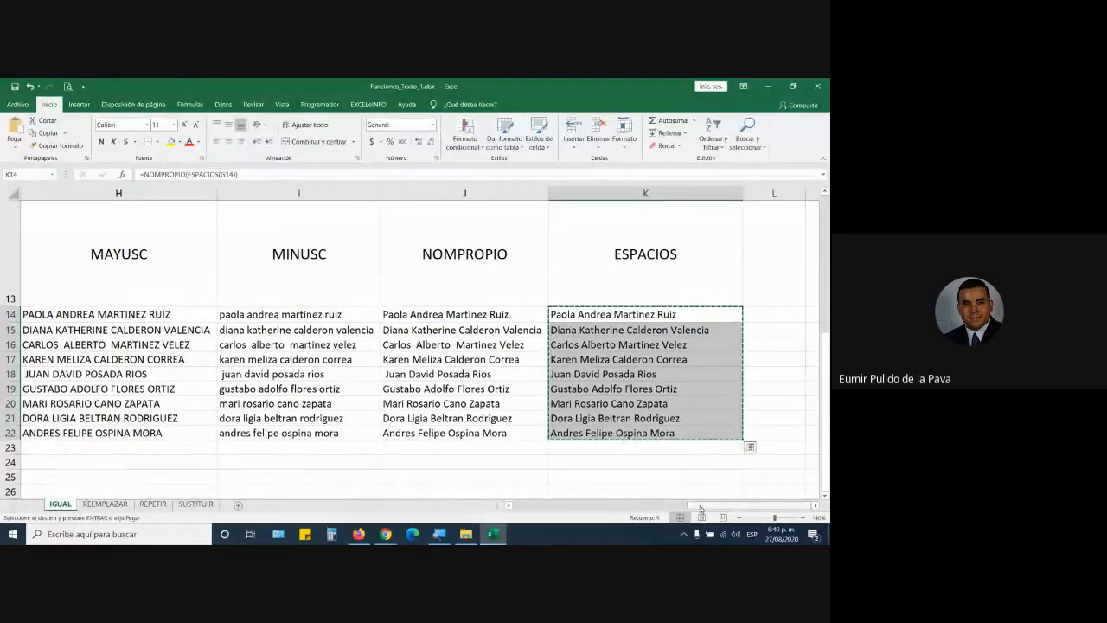
left_click_drag(497, 497, 484, 496)
scroll(78, 404, "up", 4)
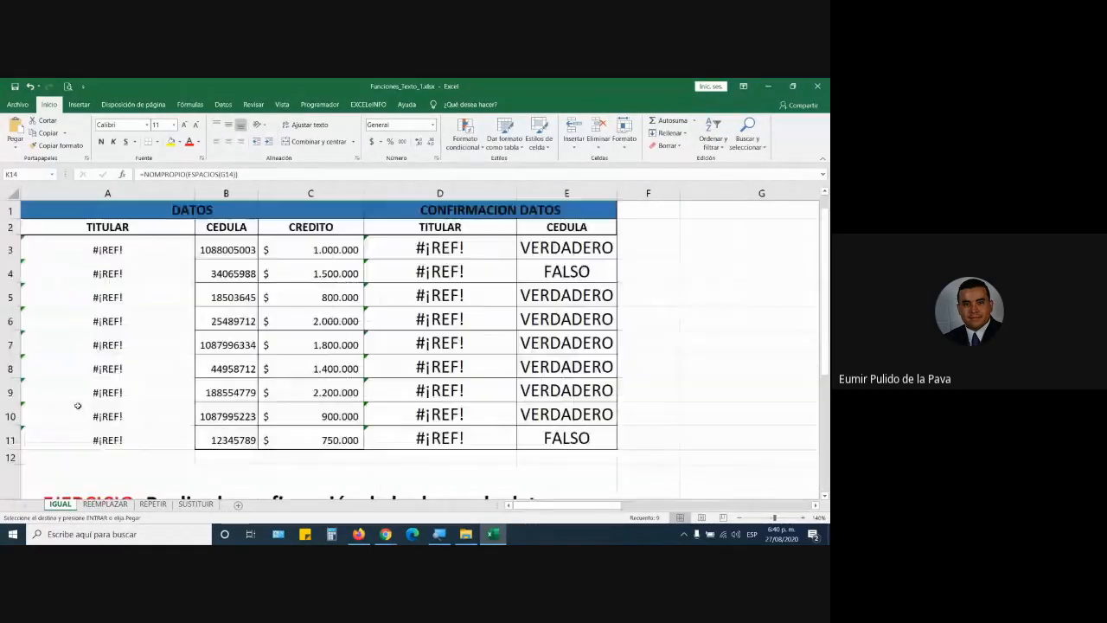
left_click(126, 250)
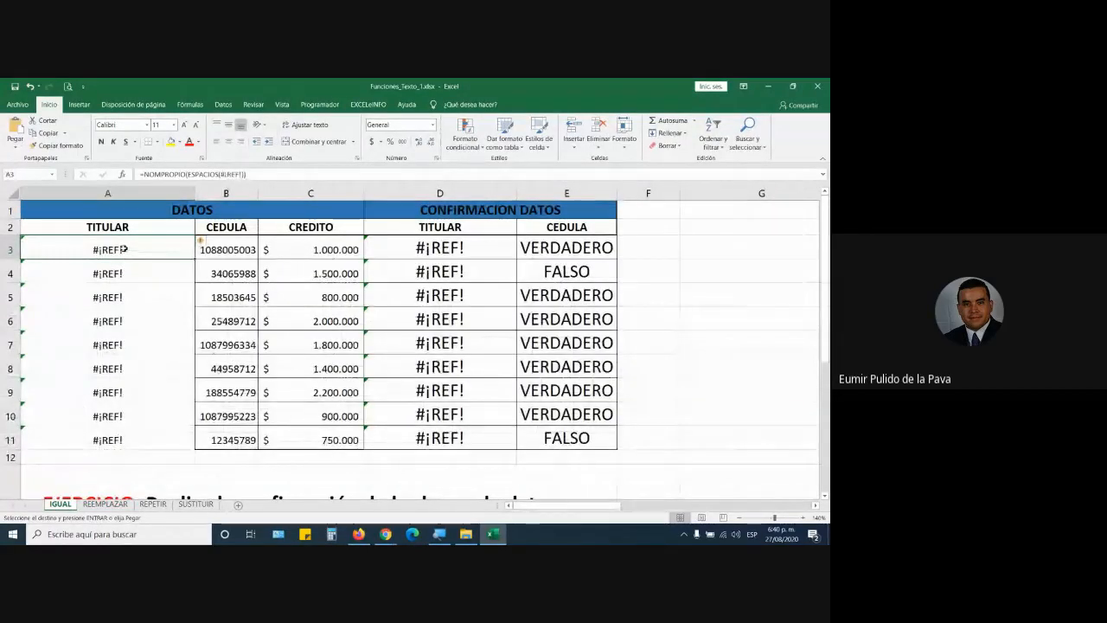
left_click(445, 538)
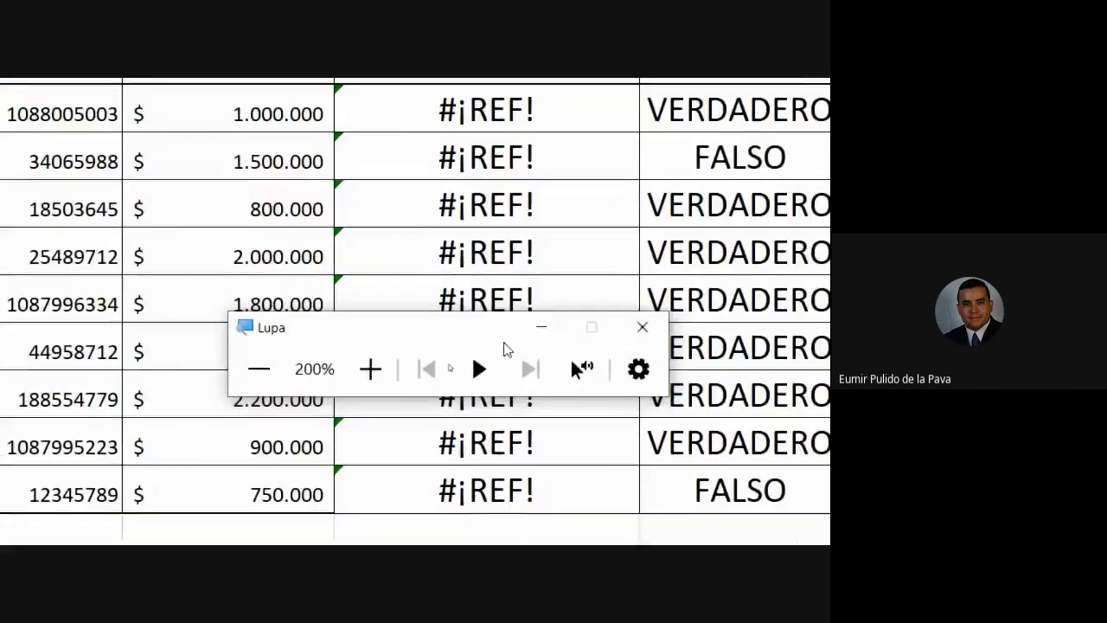
Step: Paste the cleaned names into the TITULAR column with Pegar valores, replacing the #¡REF! errors
left_click(390, 394)
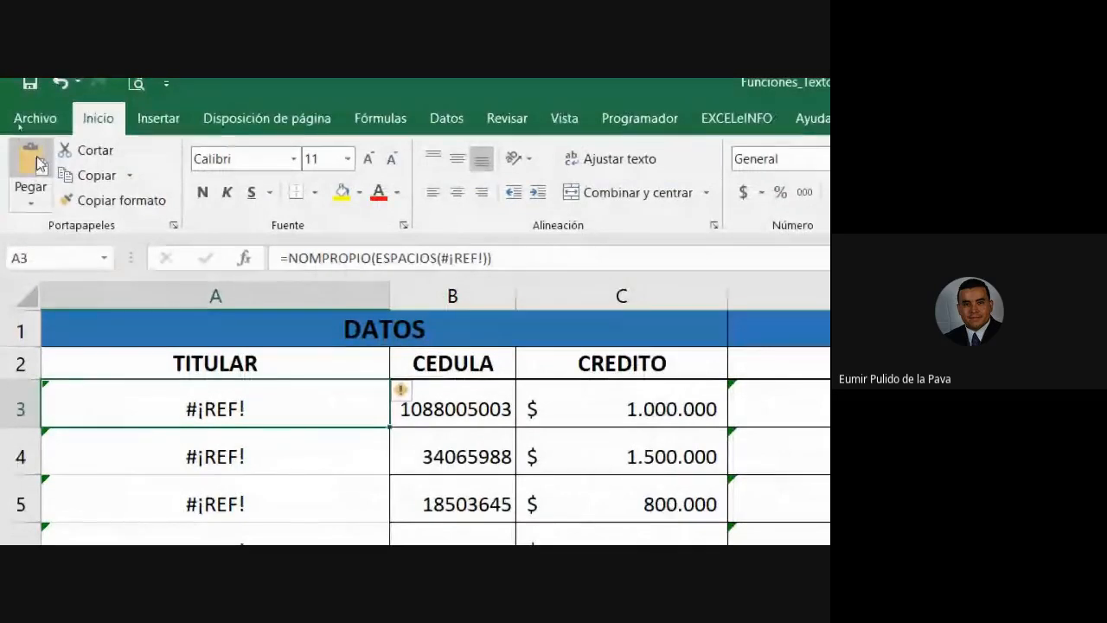
left_click(34, 205)
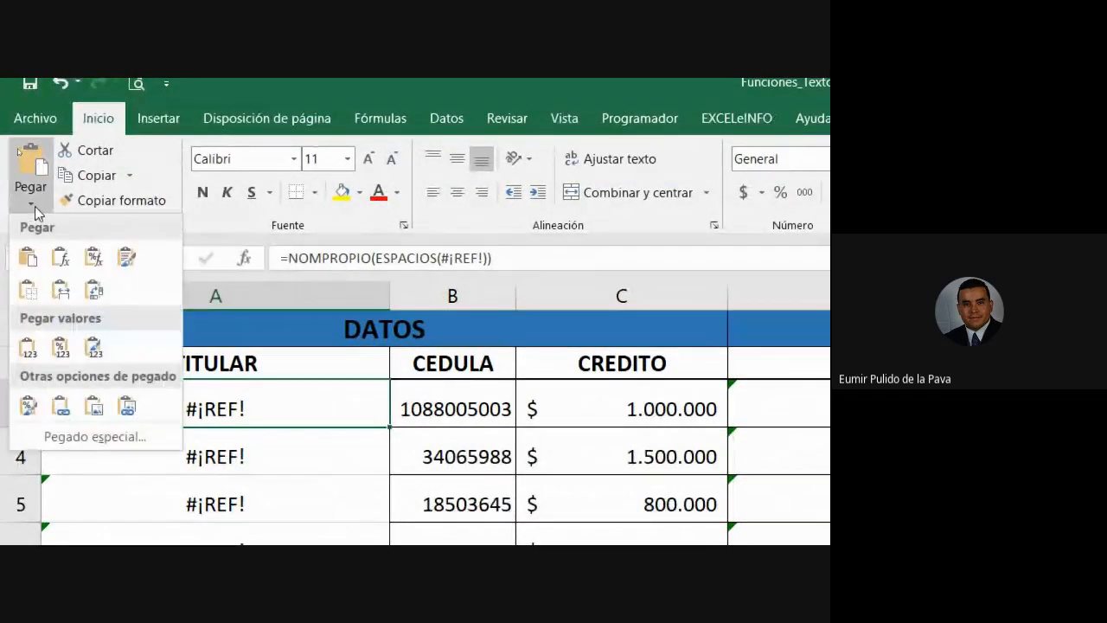
left_click(27, 350)
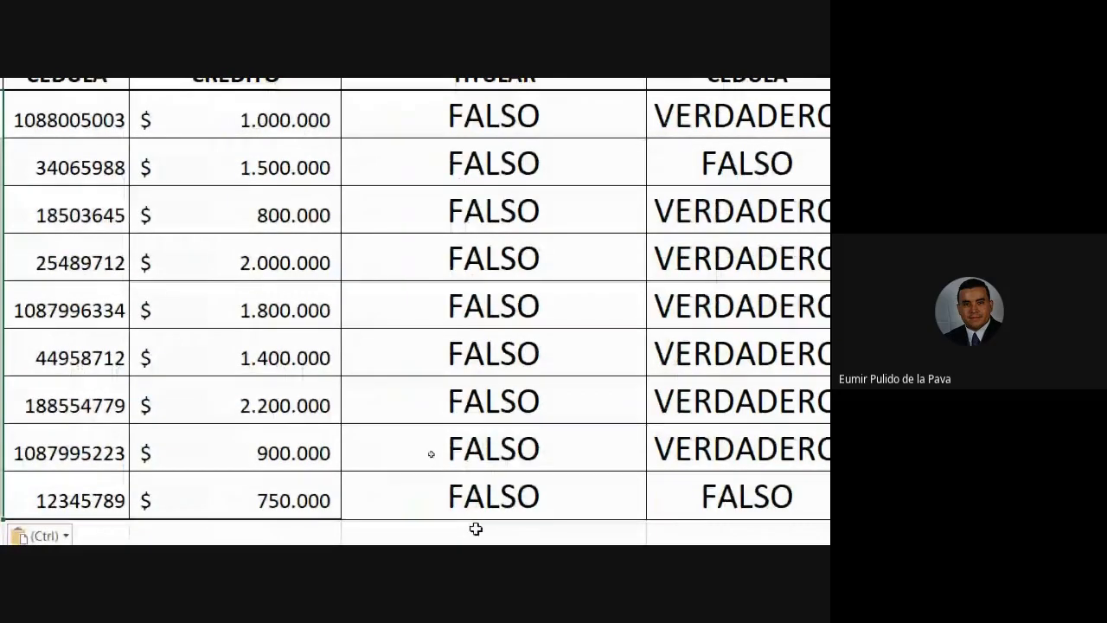
Step: Select A15, the first BASE DE CONFIRMACION name, and open Pegado especial with Ctrl+Alt+V
scroll(65, 415, "down", 4)
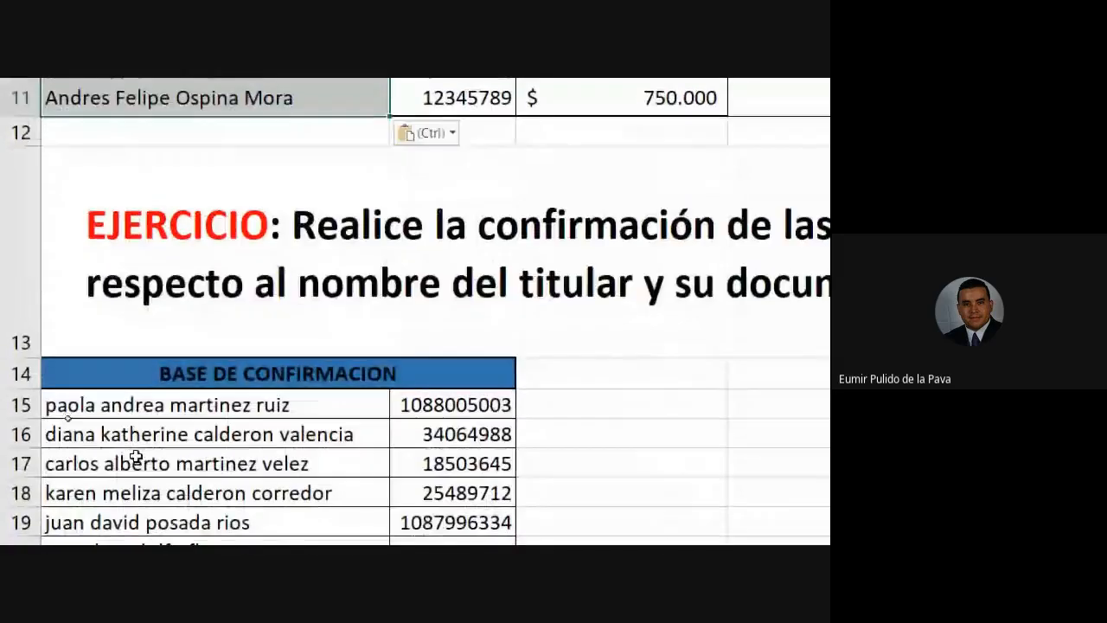
scroll(135, 455, "down", 4)
scroll(165, 355, "up", 4)
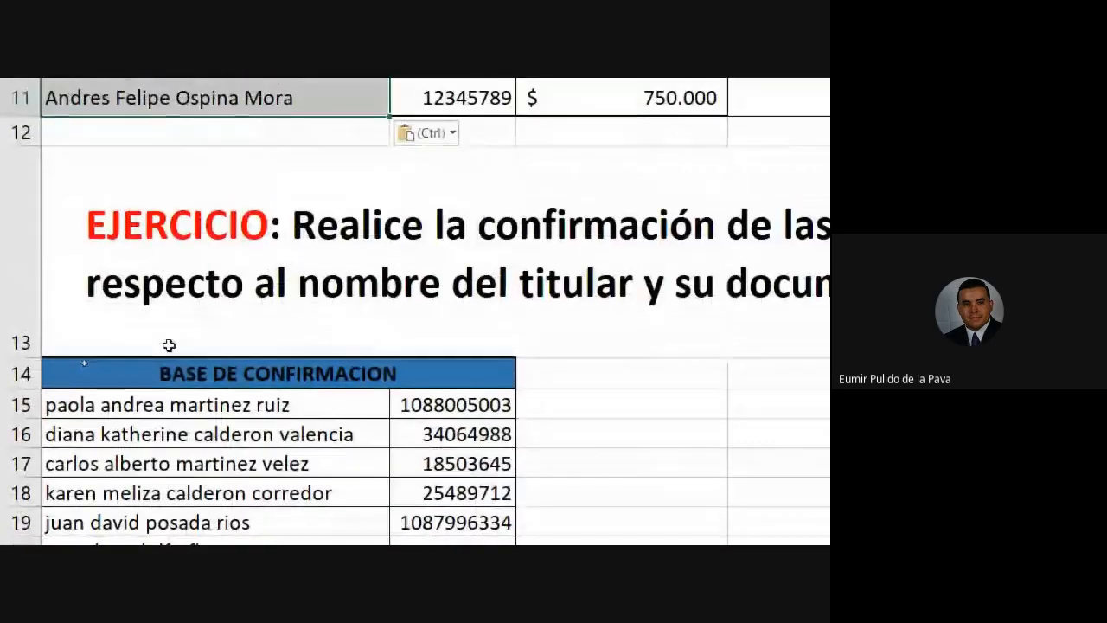
left_click(165, 408)
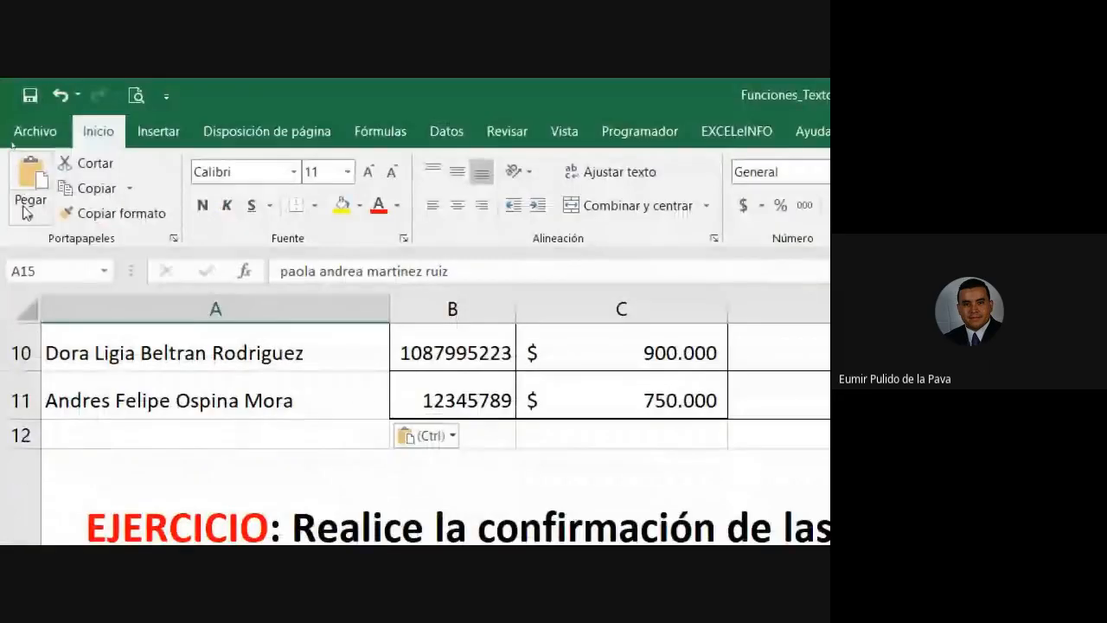
left_click(29, 208)
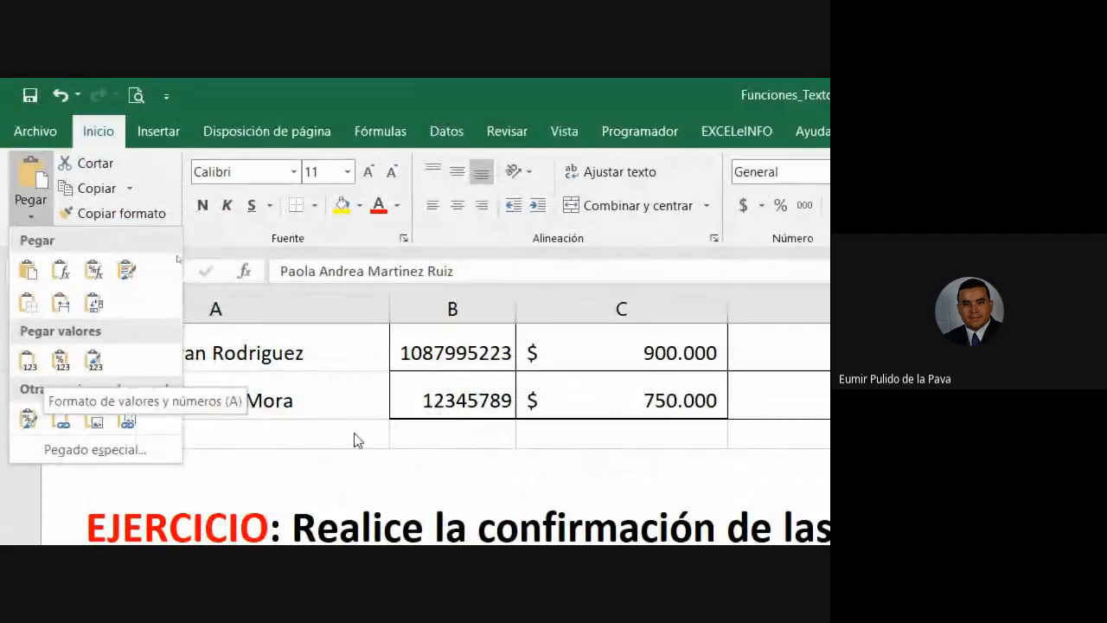
left_click(35, 219)
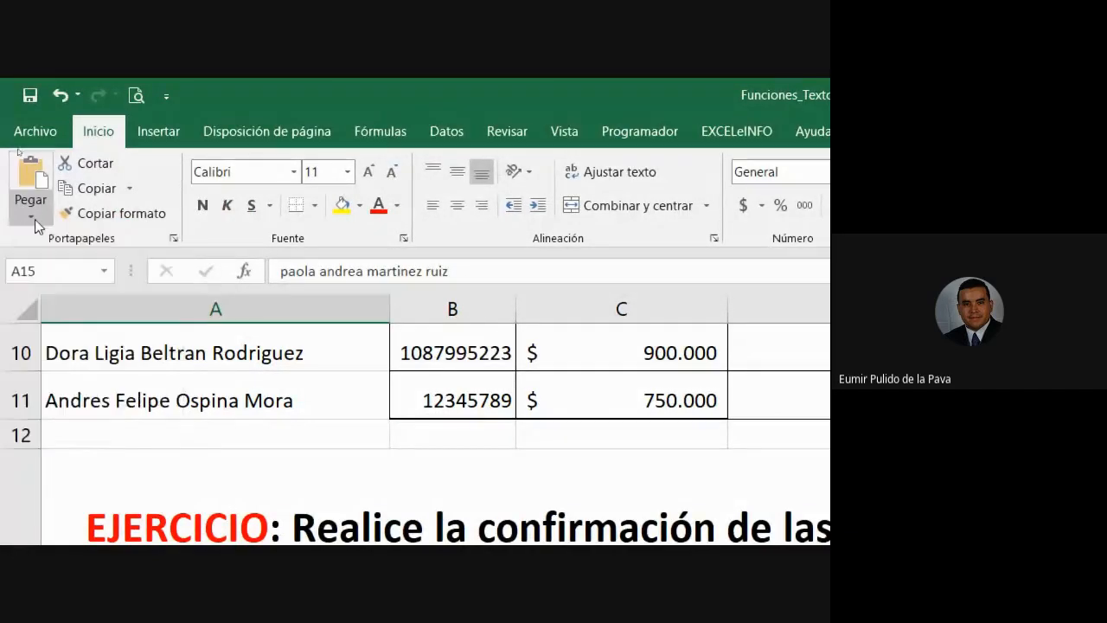
left_click(35, 219)
left_click(28, 358)
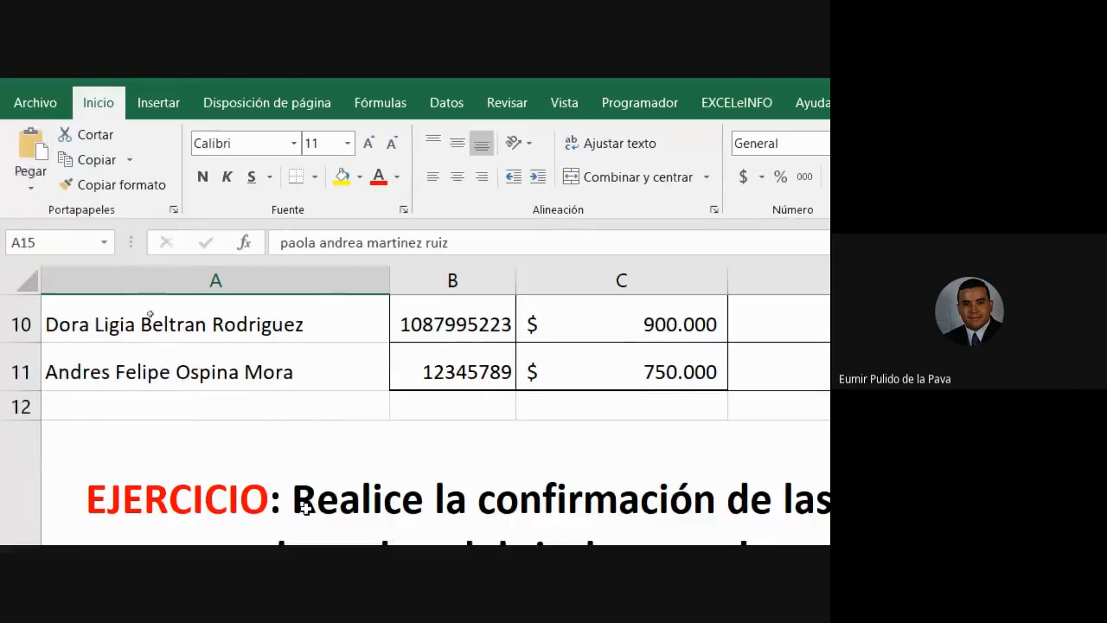
scroll(184, 519, "down", 1)
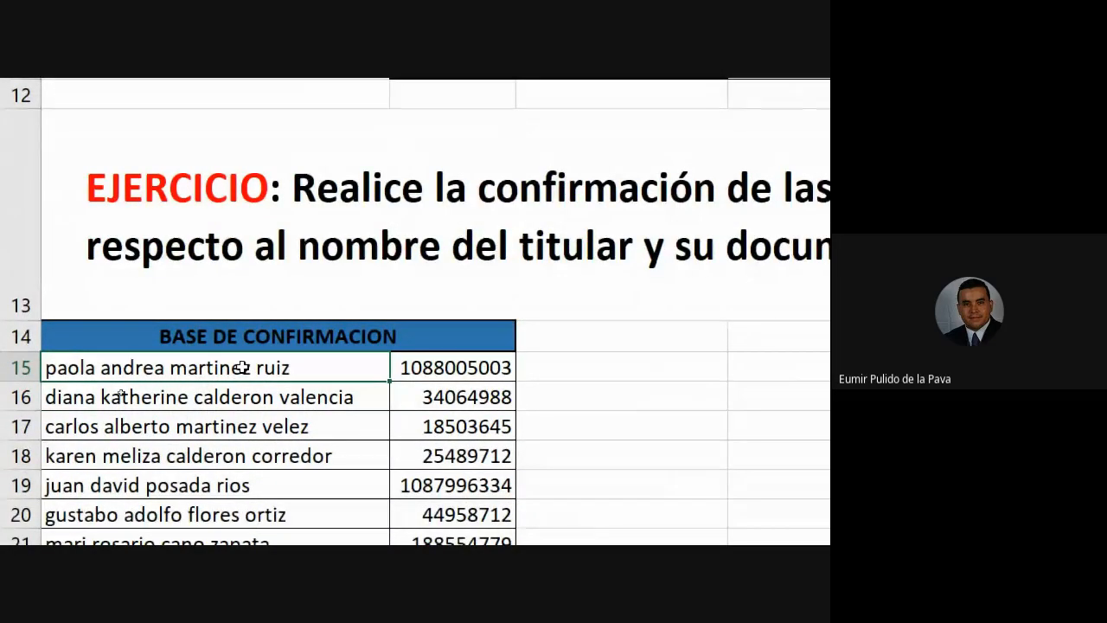
key("ctrl+alt+v")
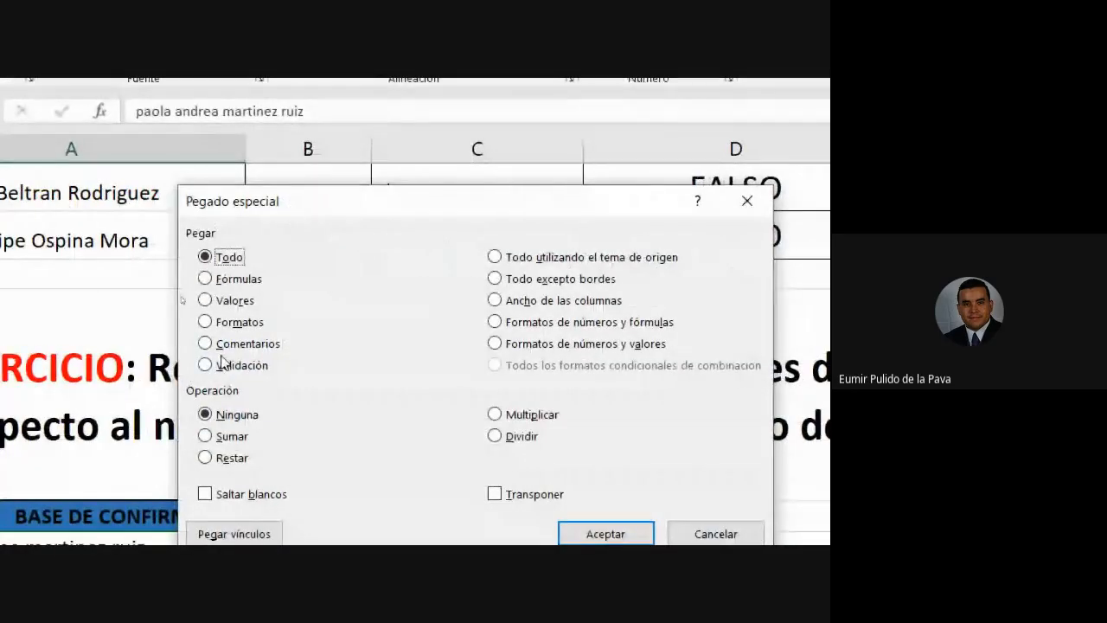
Step: Choose Valores in Pegado especial and confirm, pasting the title-case names from row 15 down
left_click(233, 299)
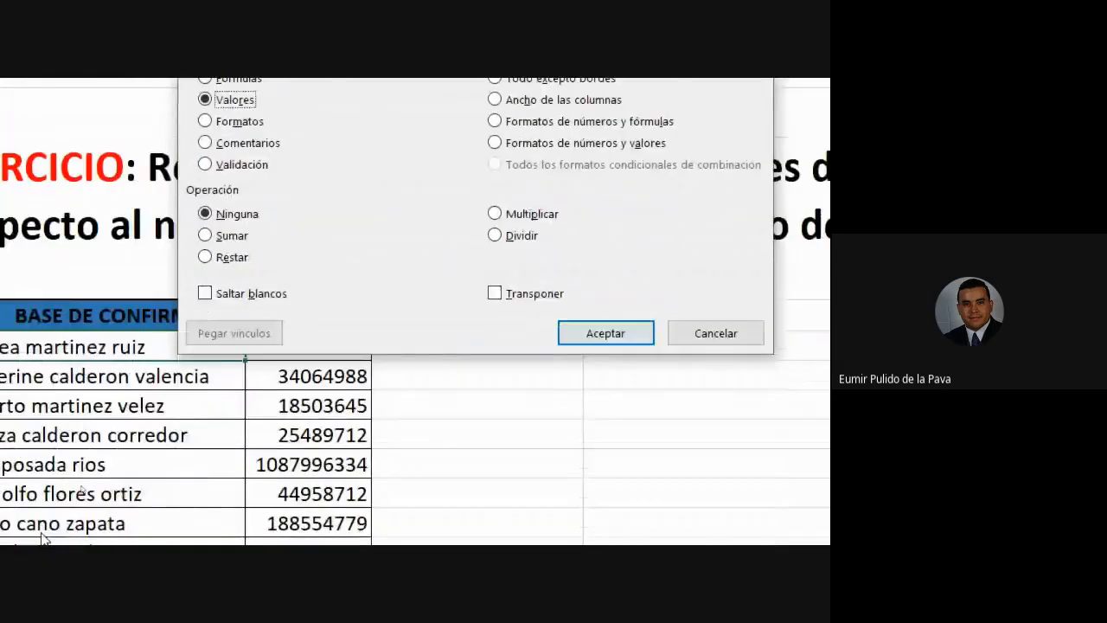
left_click(605, 332)
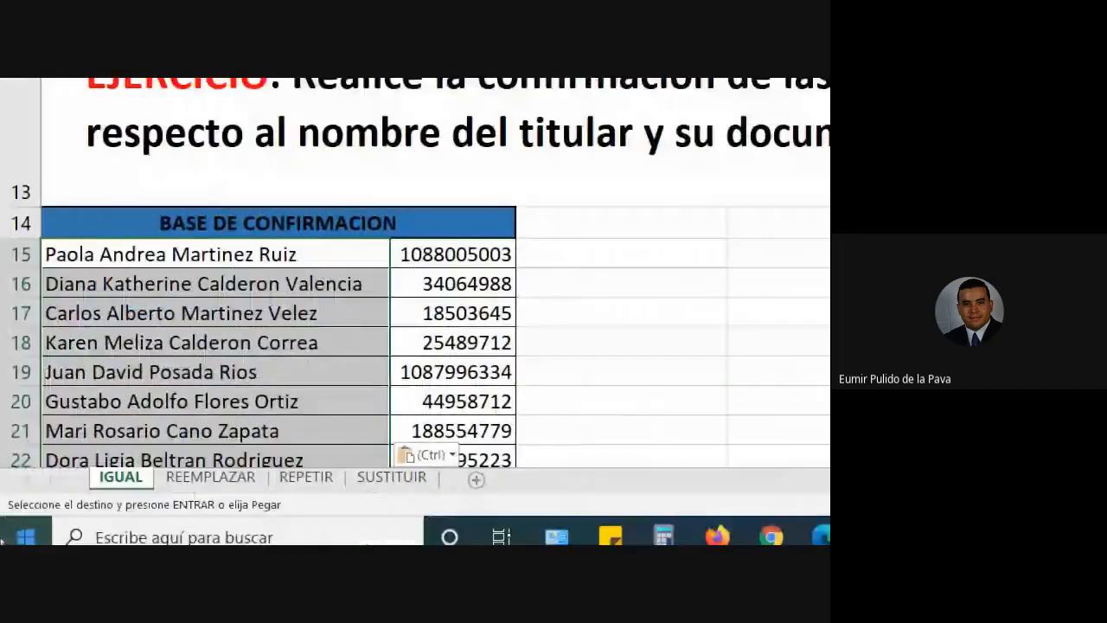
scroll(176, 349, "down", 4)
scroll(175, 348, "up", 4)
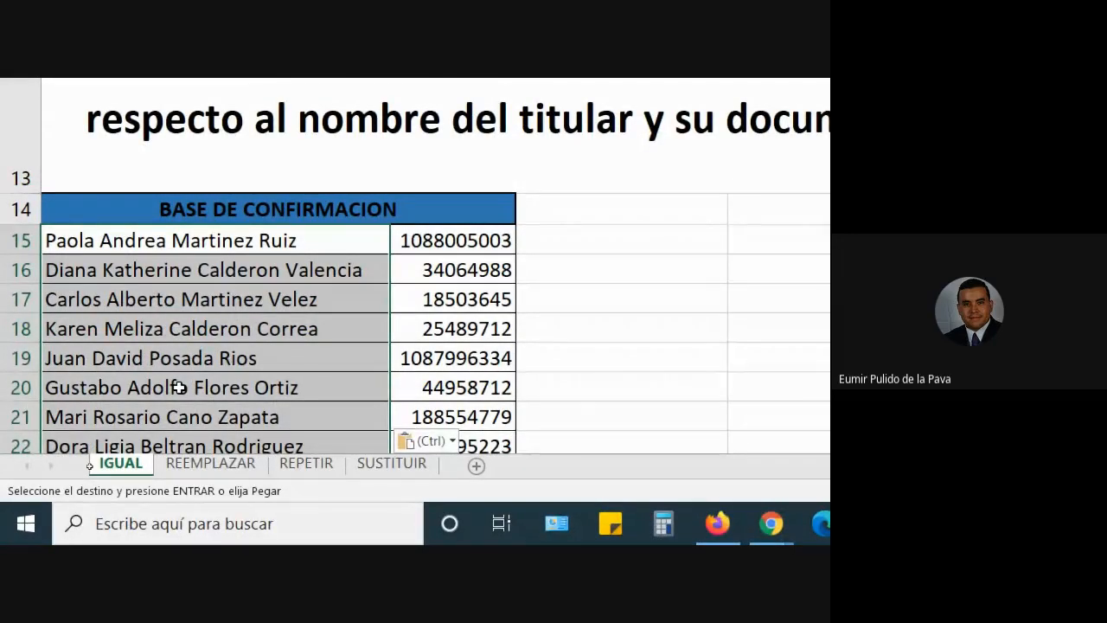
scroll(179, 387, "up", 3)
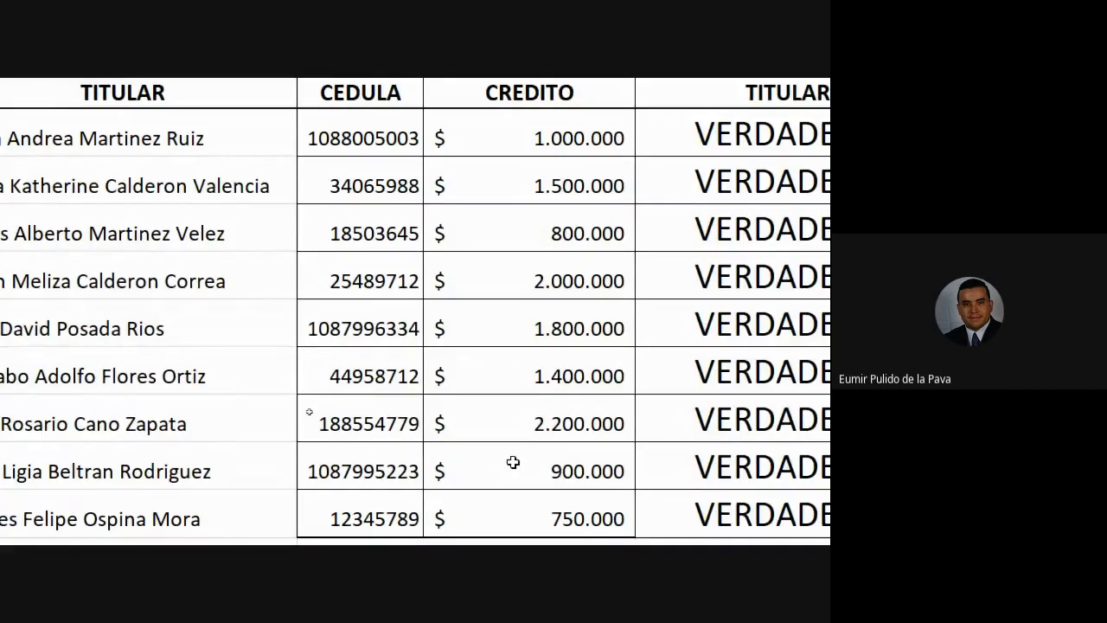
scroll(511, 462, "right", 4)
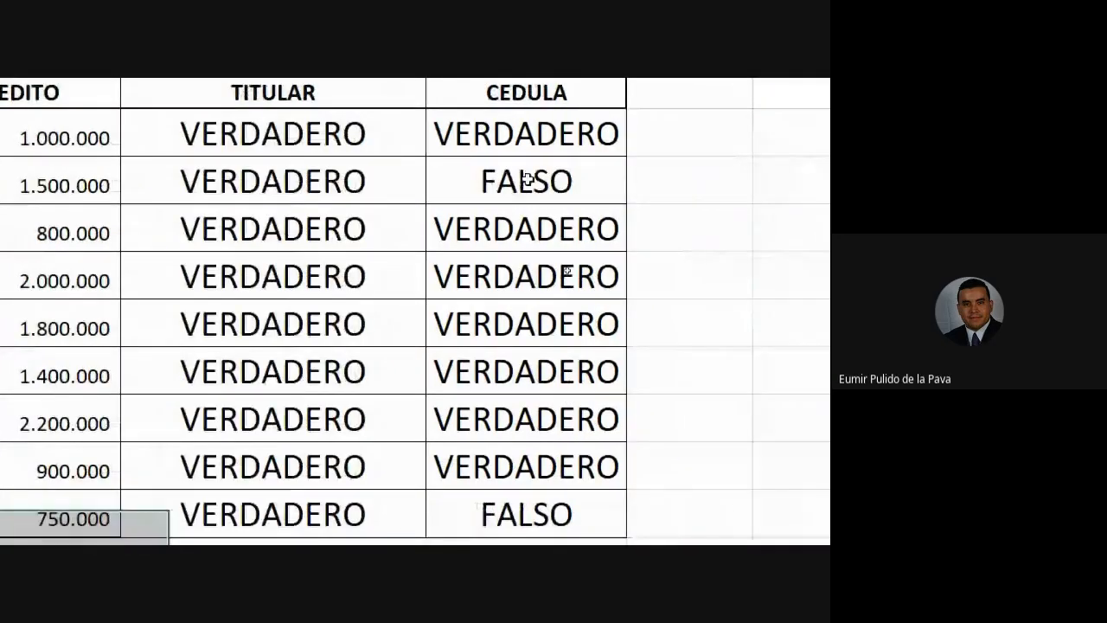
scroll(285, 199, "left", 6)
left_click(390, 183)
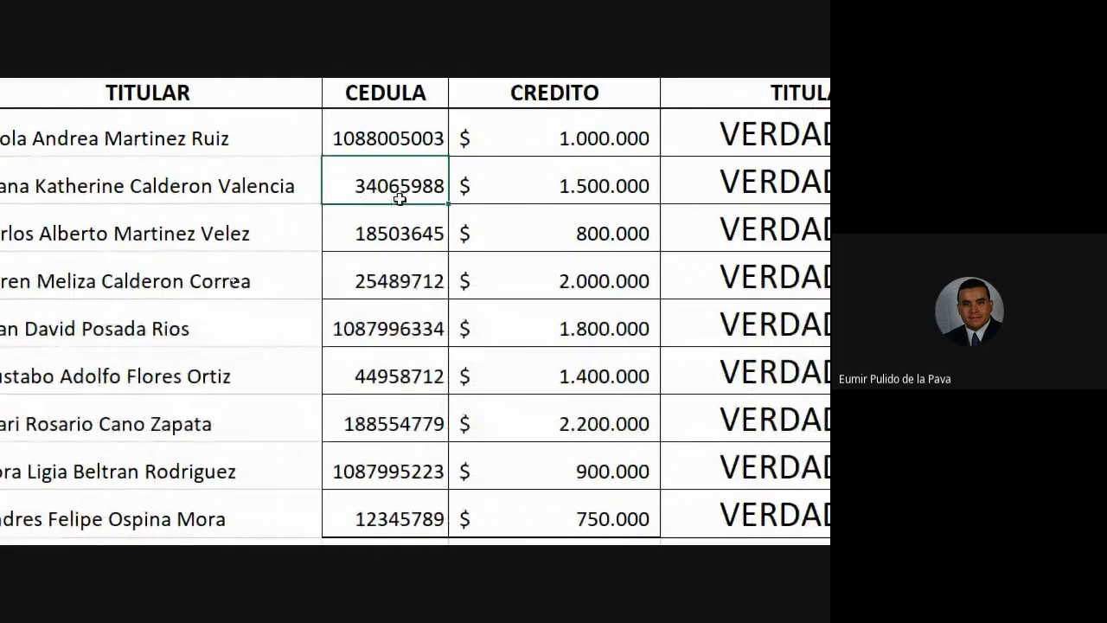
scroll(152, 223, "left", 2)
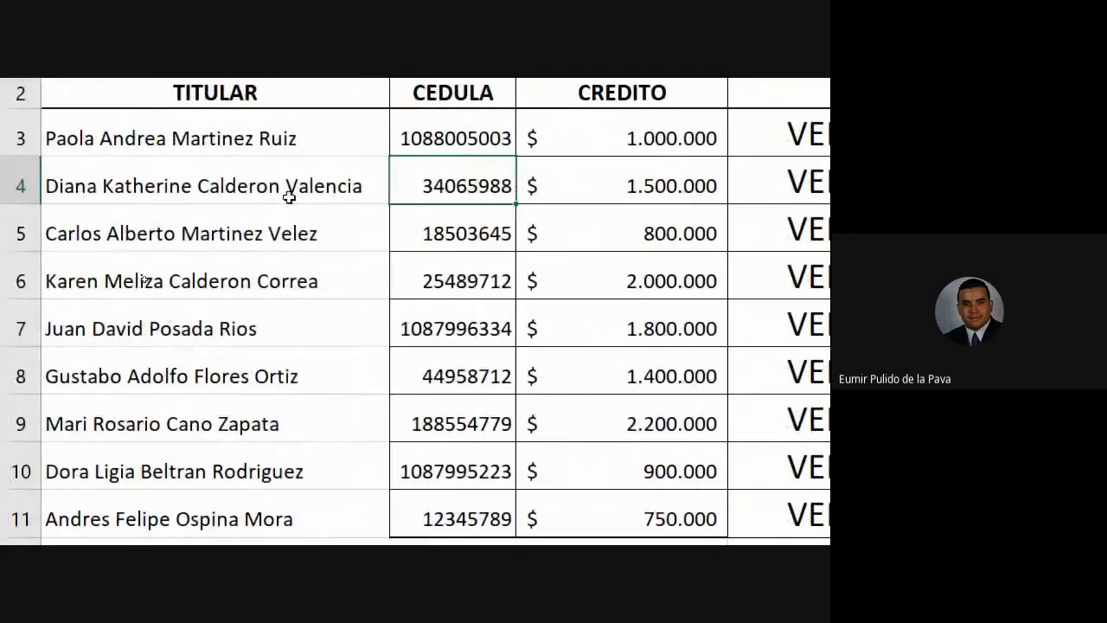
scroll(344, 394, "down", 3)
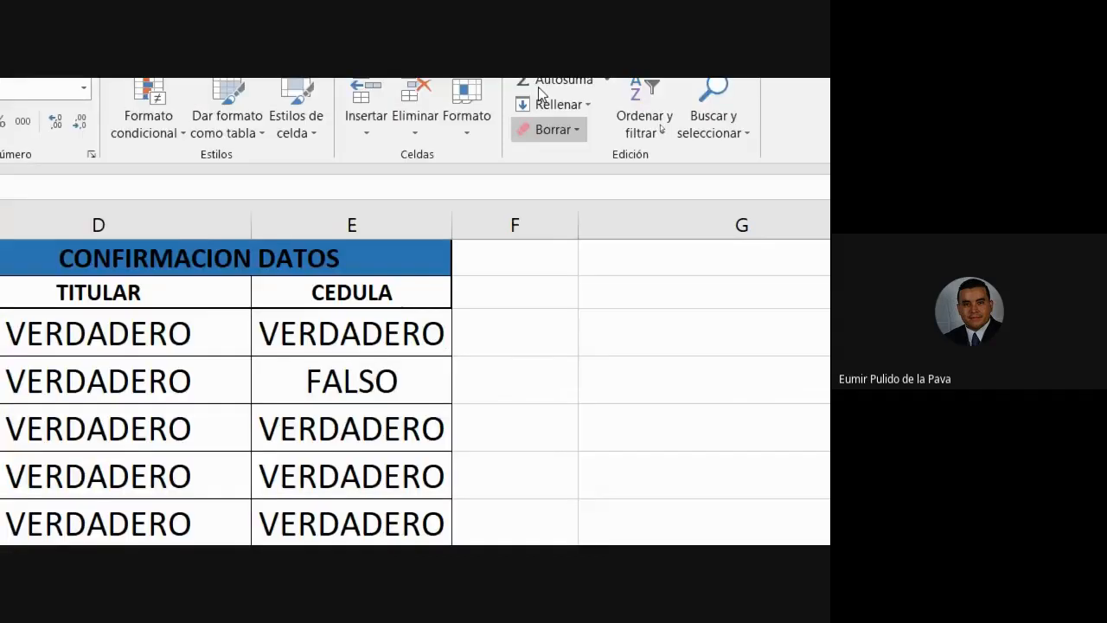
Step: Review the CONFIRMACION DATOS checks, including the last row's titular VERDADERO/FALSO result
scroll(257, 510, "down", 2)
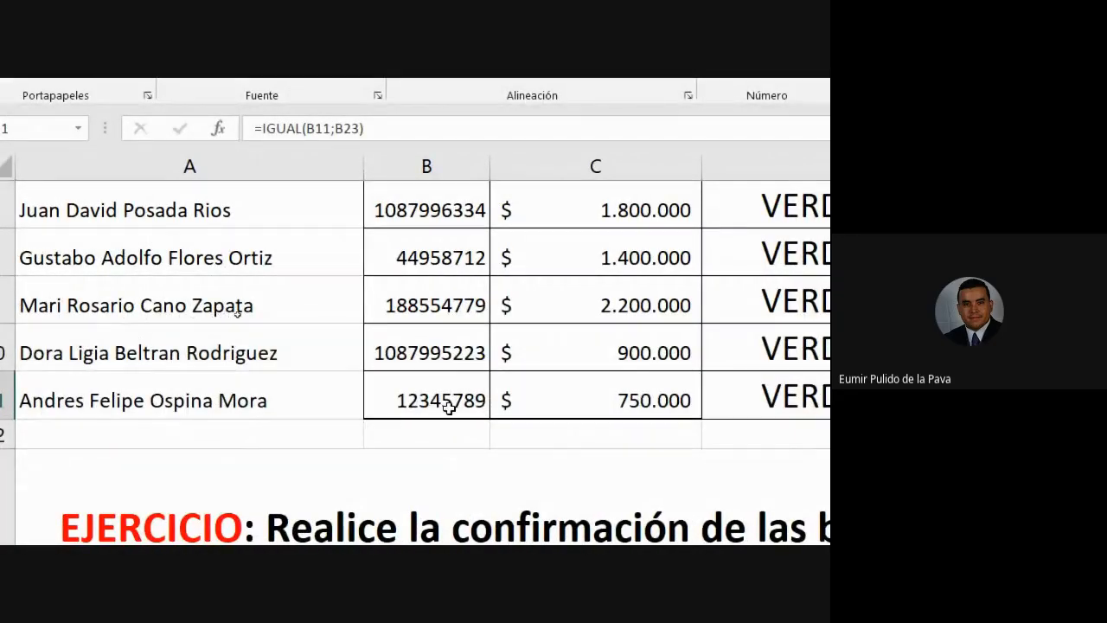
scroll(452, 482, "down", 4)
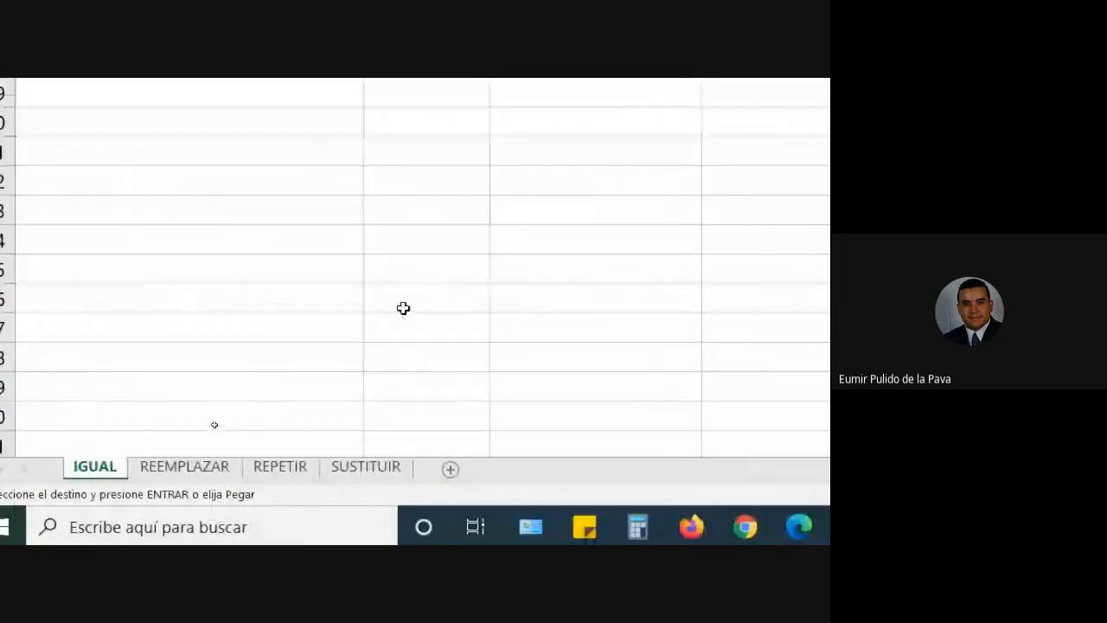
scroll(262, 260, "up", 5)
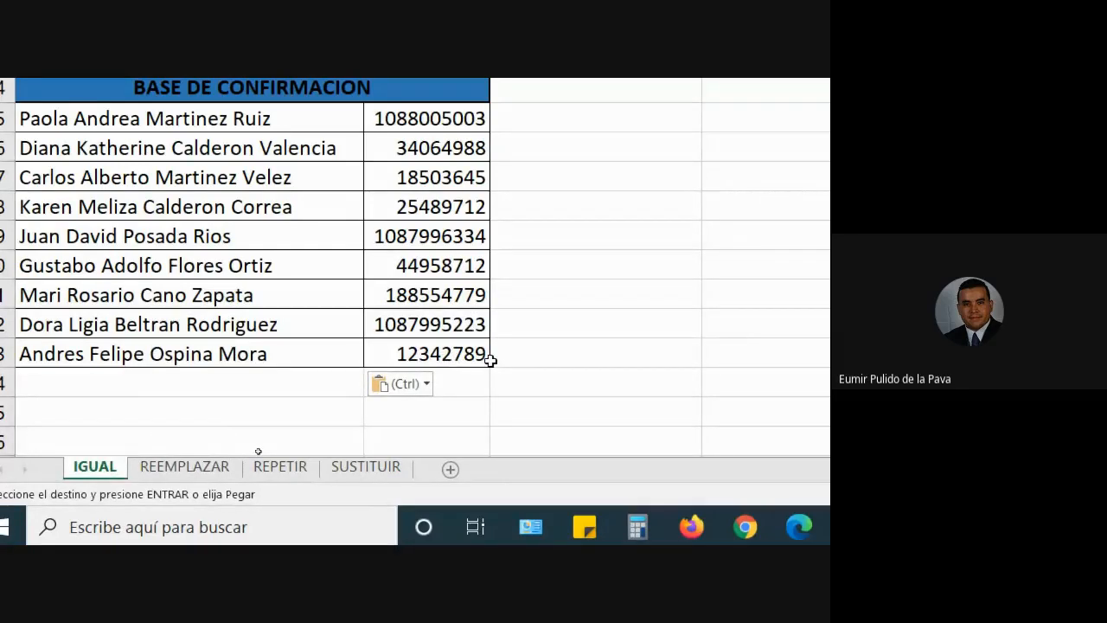
scroll(490, 361, "up", 3)
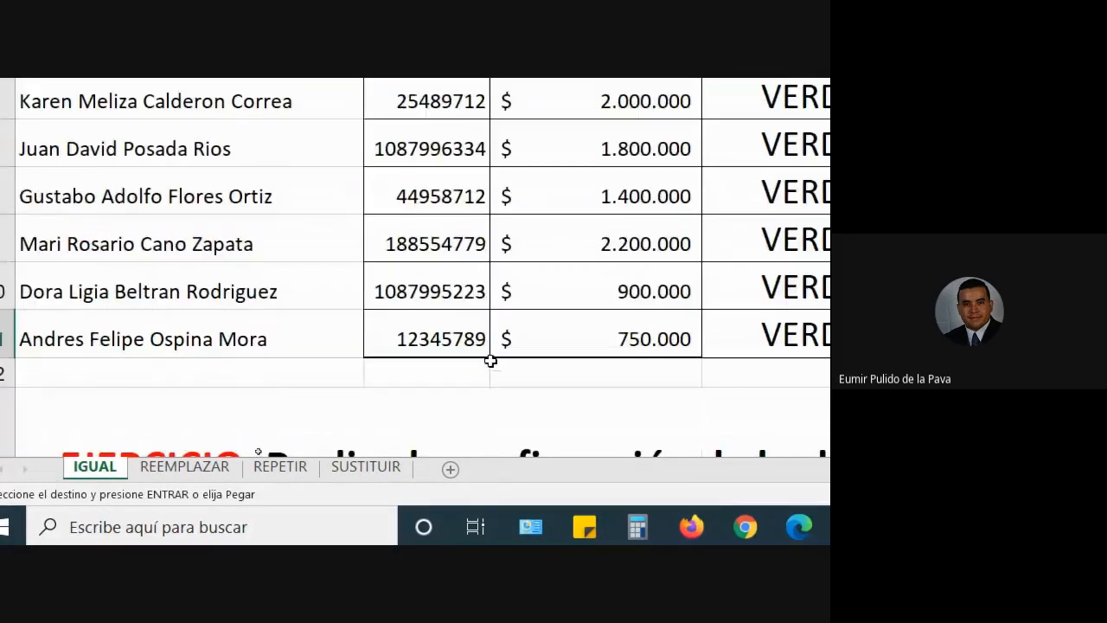
left_click(267, 326)
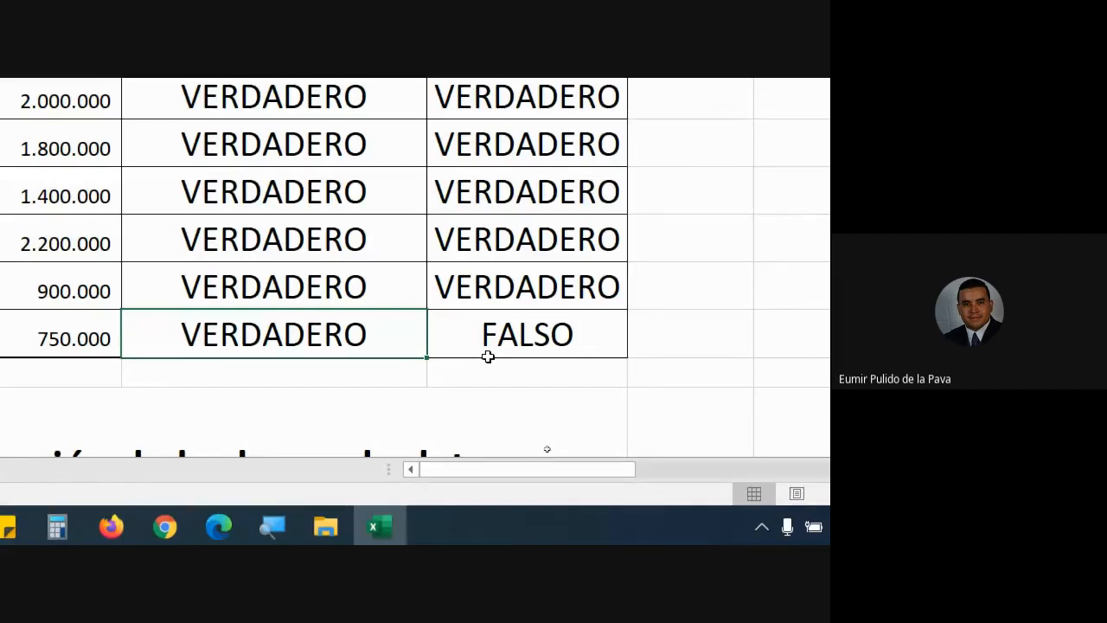
scroll(488, 356, "down", 1)
scroll(489, 357, "up", 1)
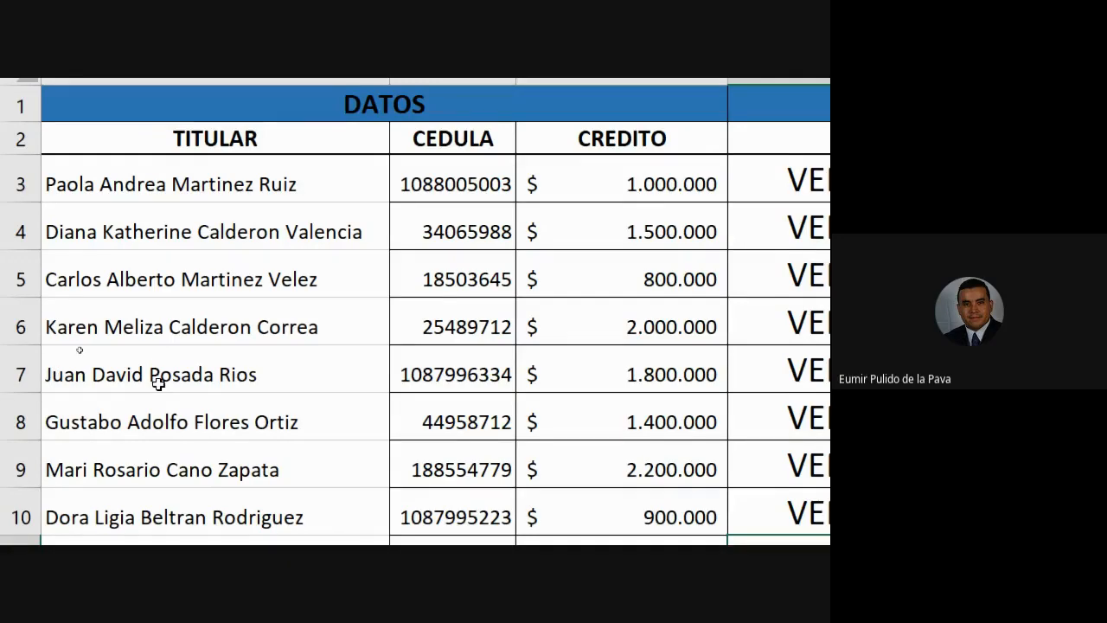
scroll(167, 519, "down", 6)
scroll(502, 432, "up", 3)
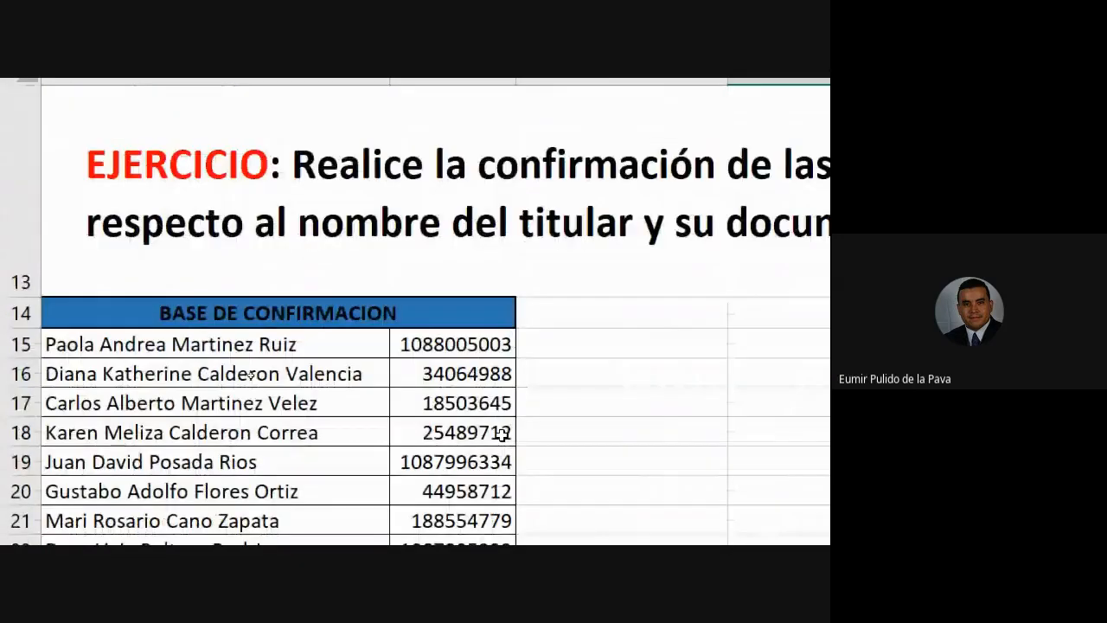
scroll(458, 450, "down", 3)
scroll(456, 449, "up", 3)
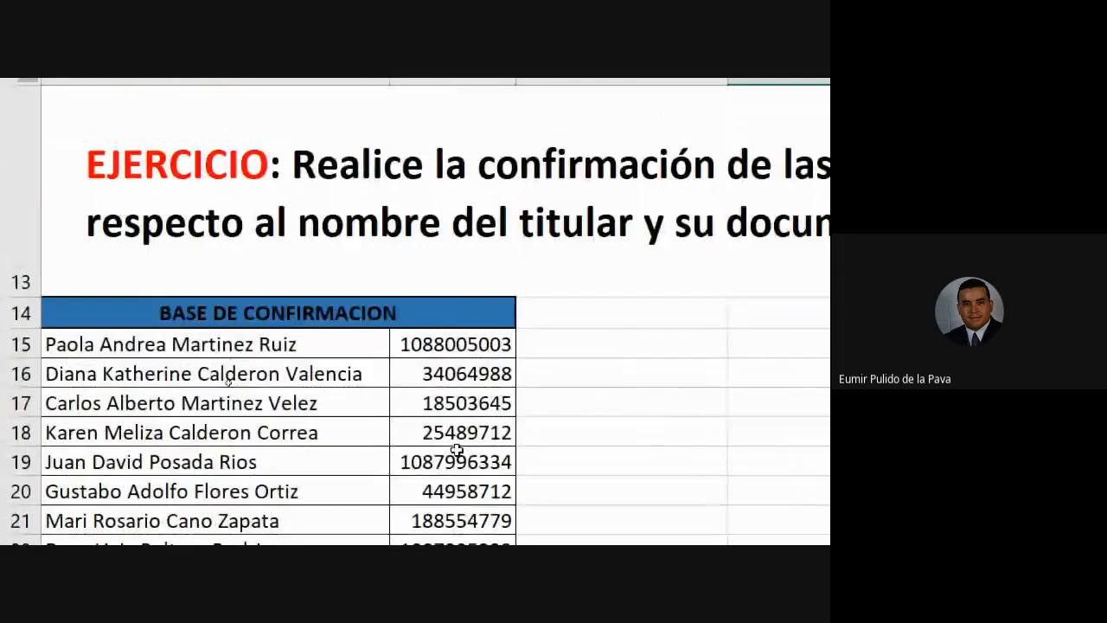
scroll(457, 449, "down", 2)
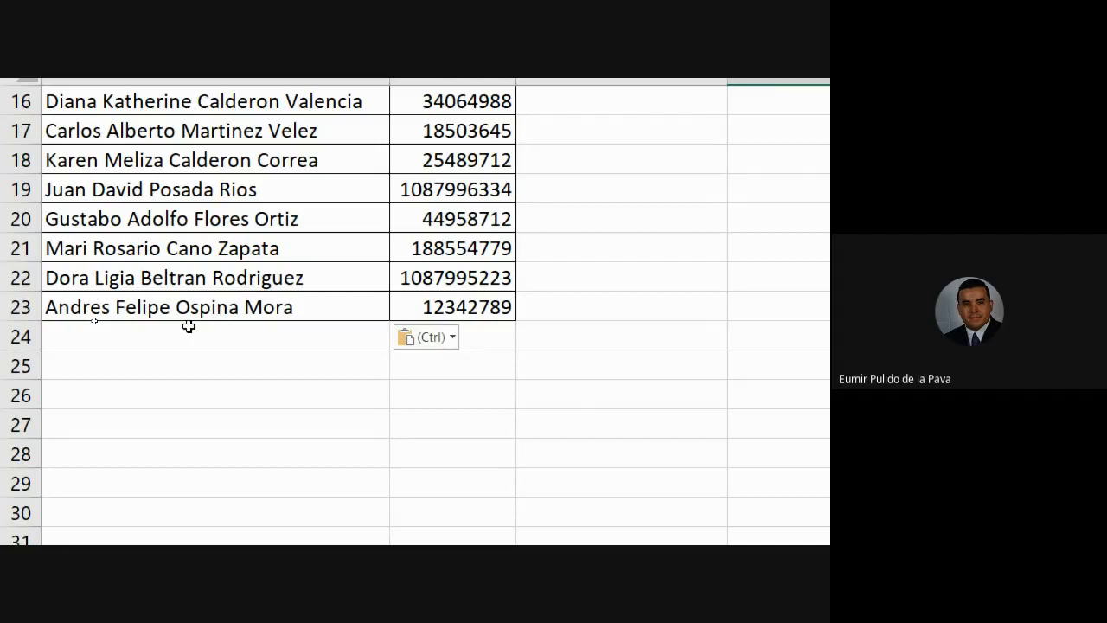
scroll(284, 354, "up", 5)
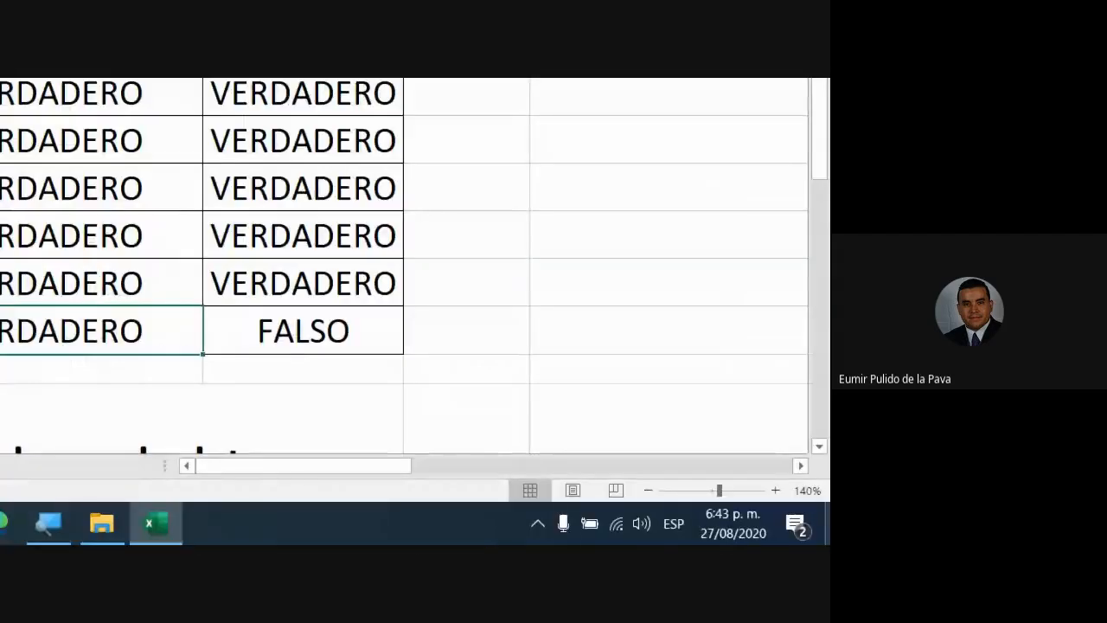
Step: Bring up the MINUSC, NOMPROPIO and ESPACIOS columns and review the =NOMPROPIO(ESPACIOS(G14)) formula
left_click_drag(254, 470, 479, 479)
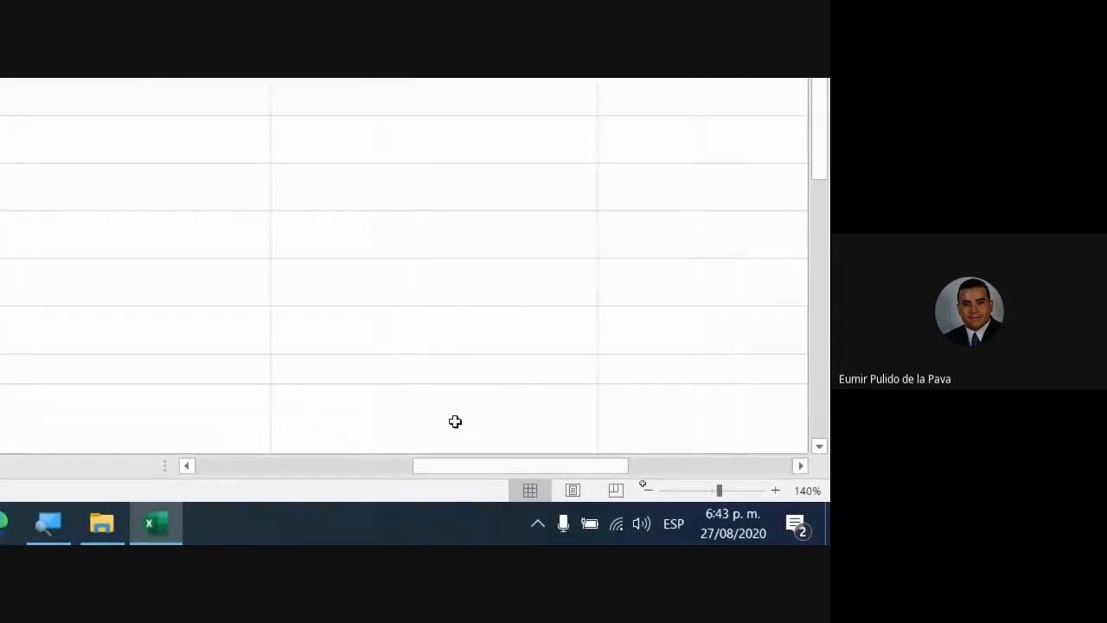
left_click_drag(608, 465, 536, 466)
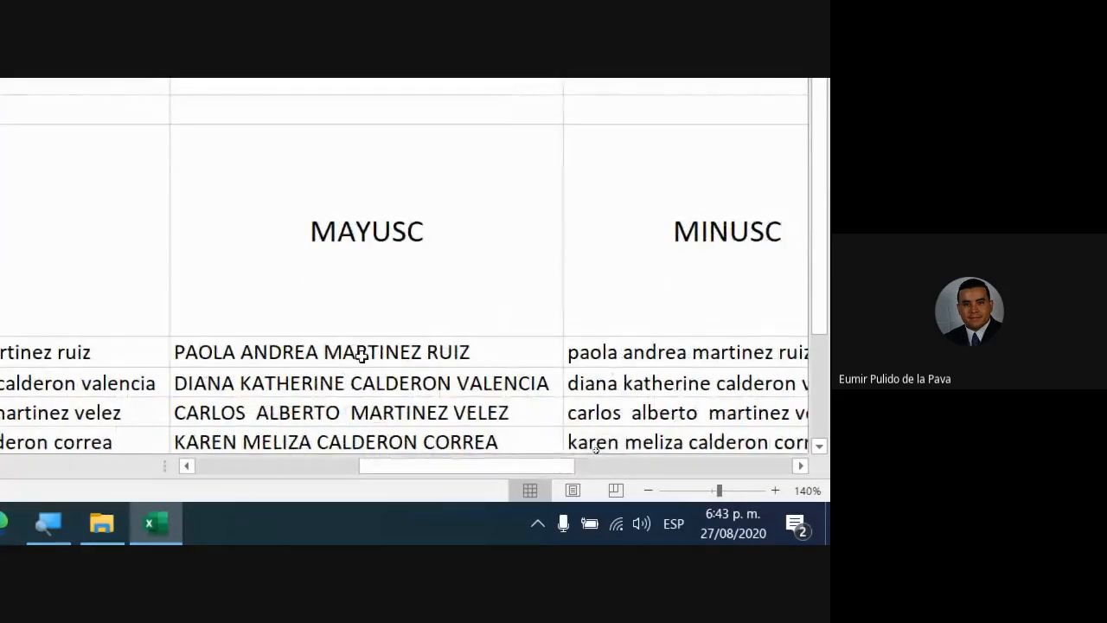
left_click(718, 227)
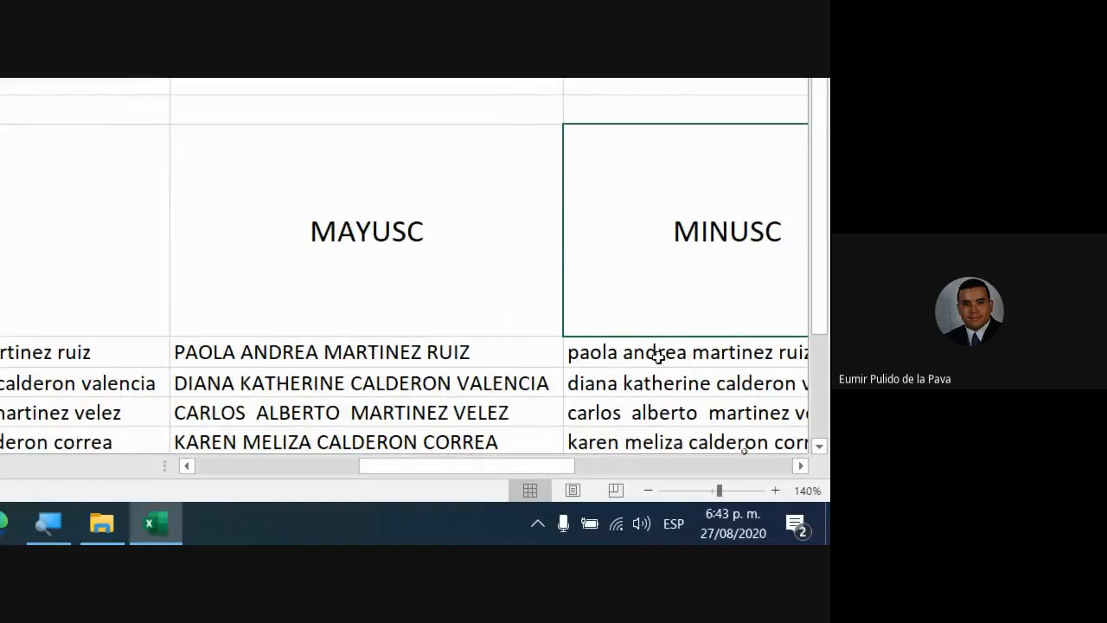
left_click_drag(504, 466, 650, 465)
left_click(494, 217)
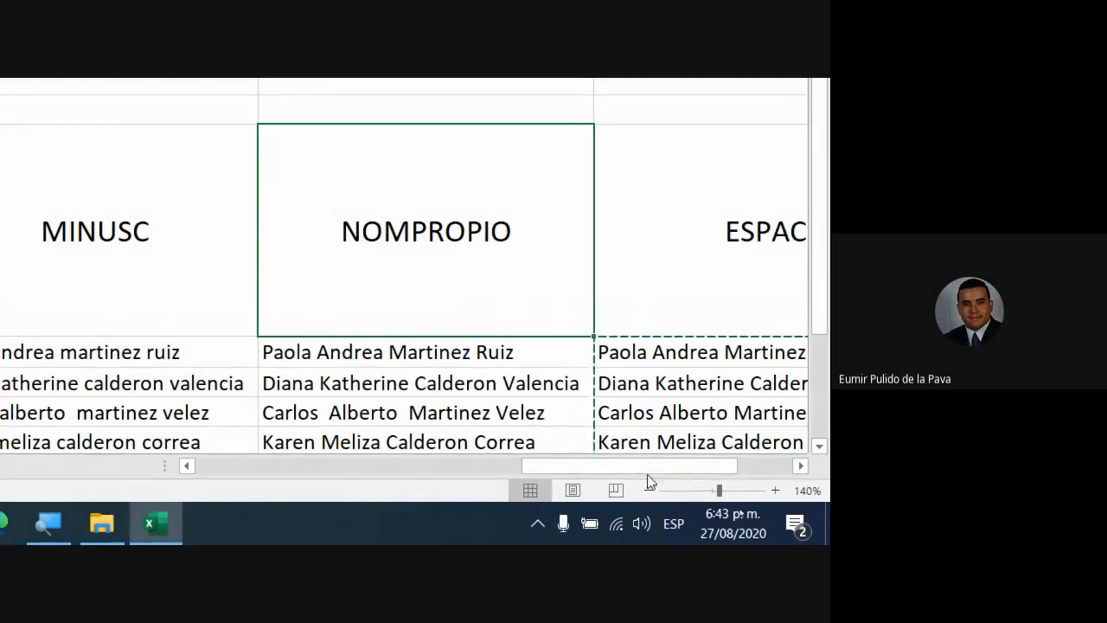
left_click_drag(649, 467, 709, 467)
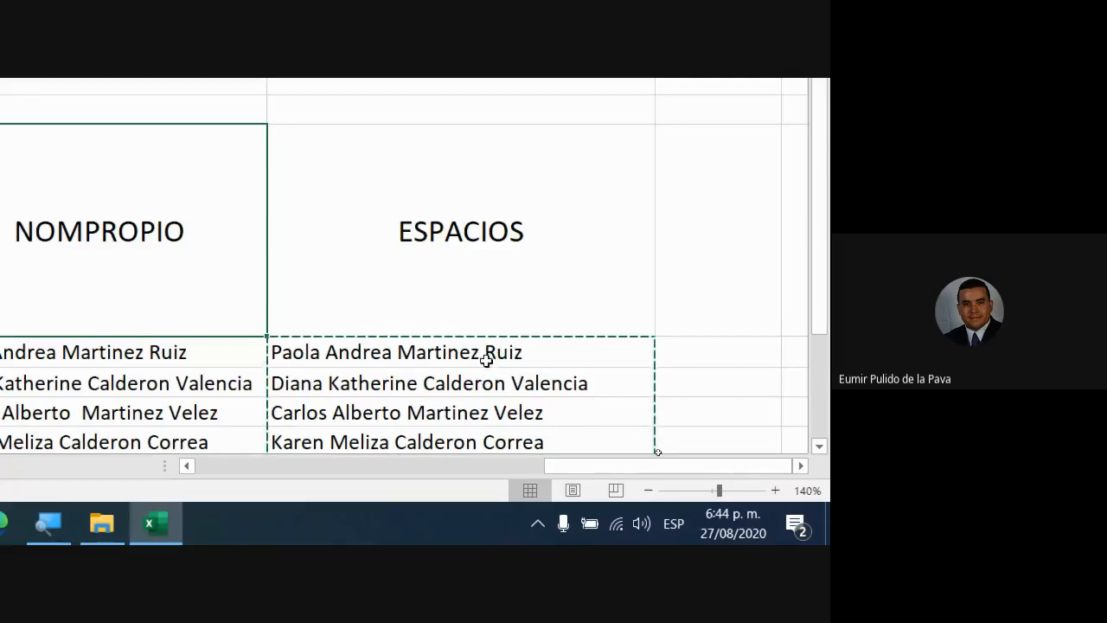
double_click(486, 355)
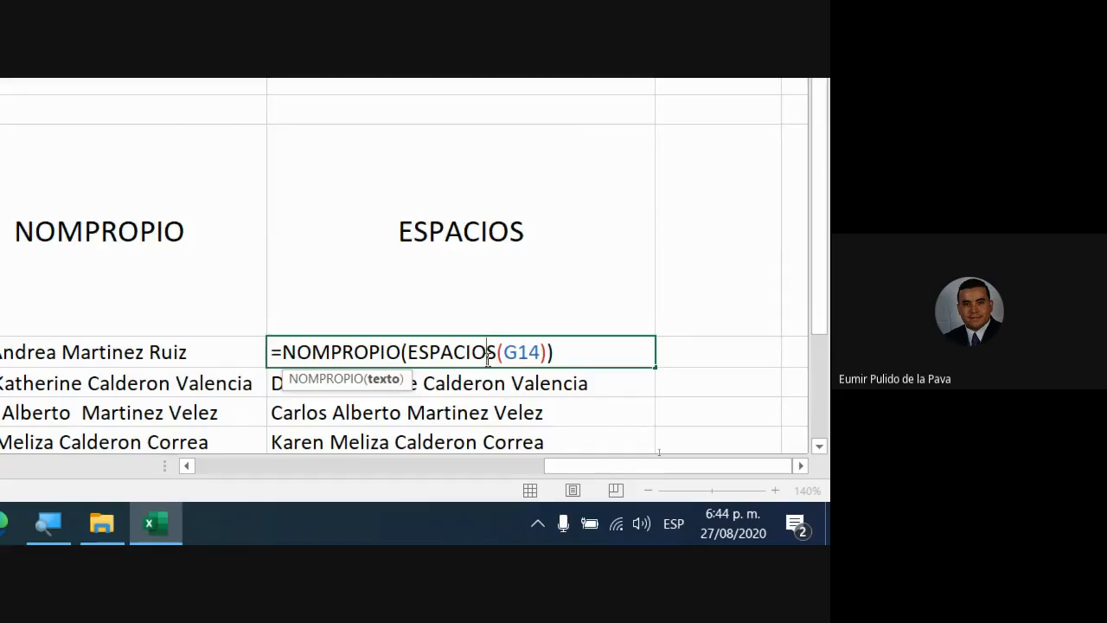
key("Return")
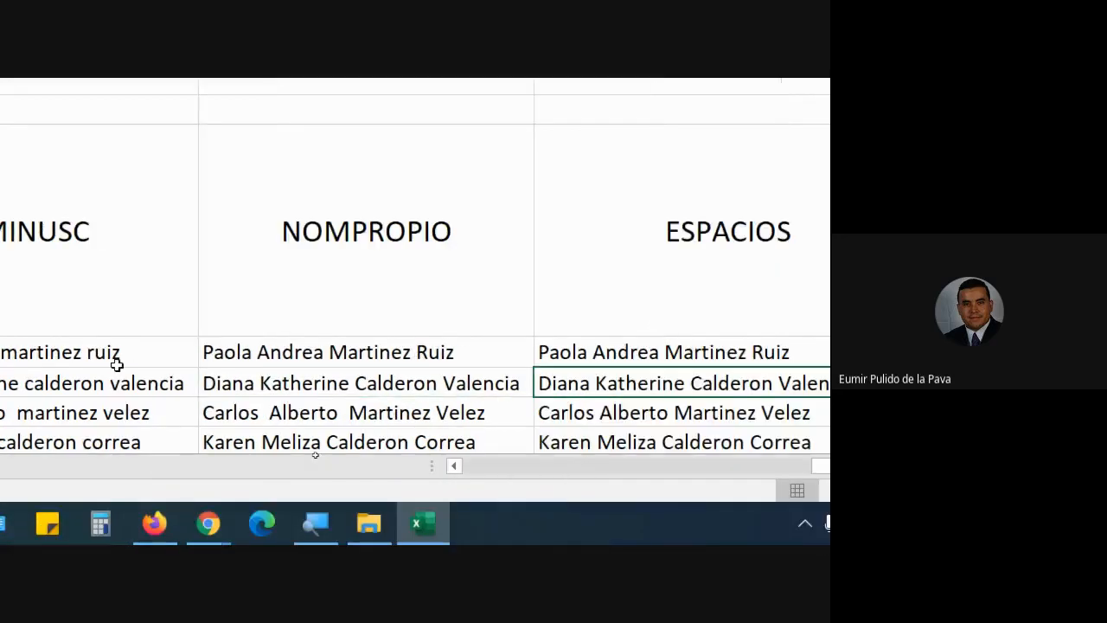
Step: Reduce the screen magnification, read the Google Meet chat, then return to the Excel workbook
left_click(623, 520)
left_click(403, 217)
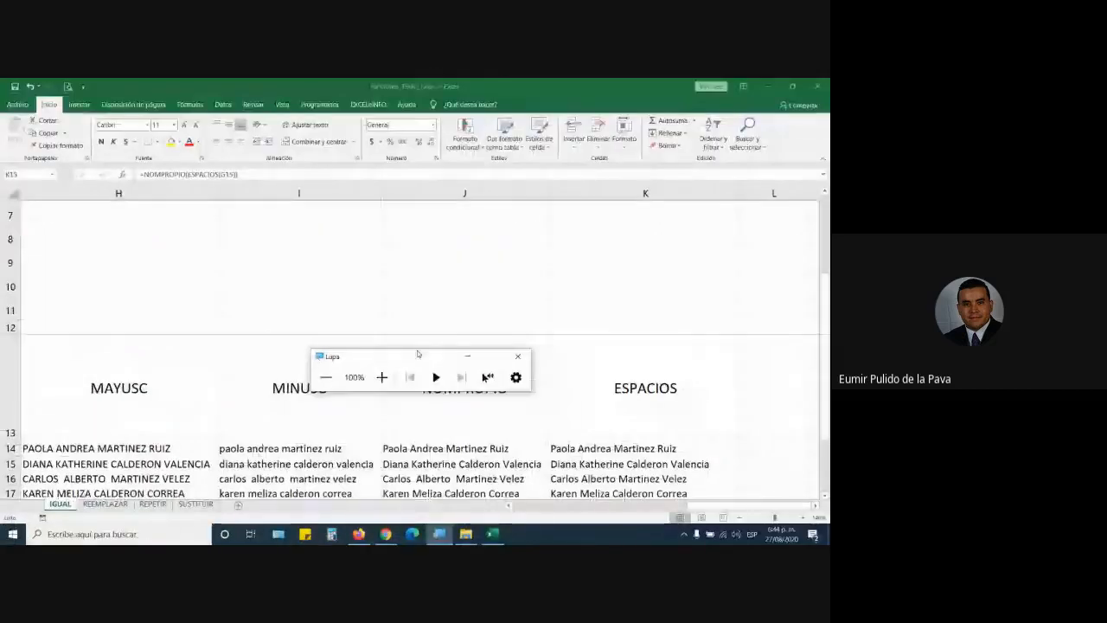
mouse_move(380, 534)
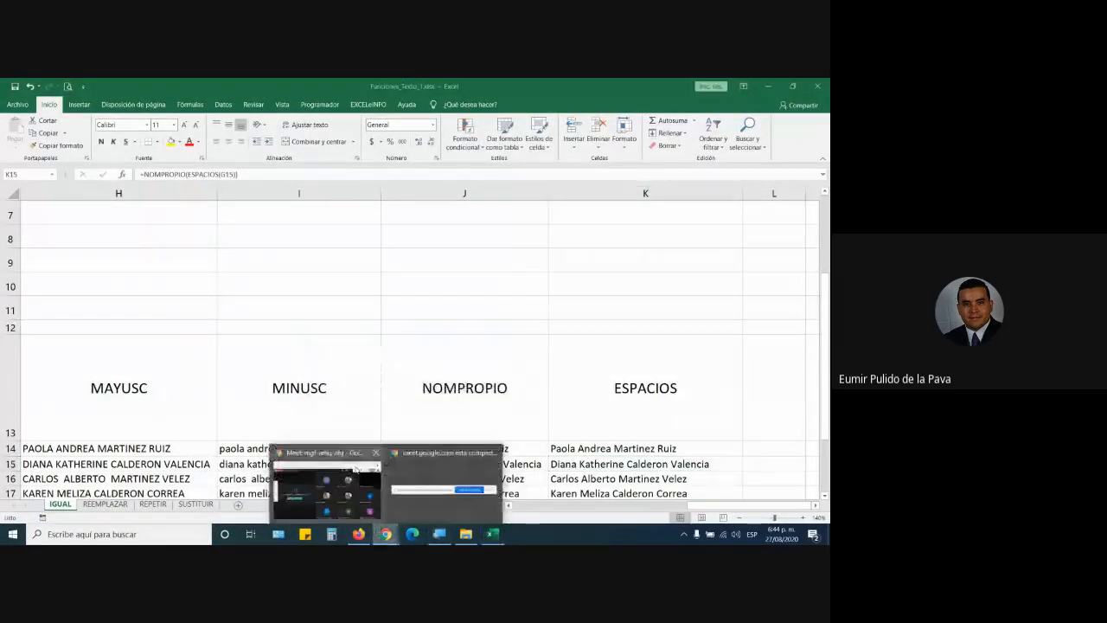
left_click(436, 484)
left_click(668, 148)
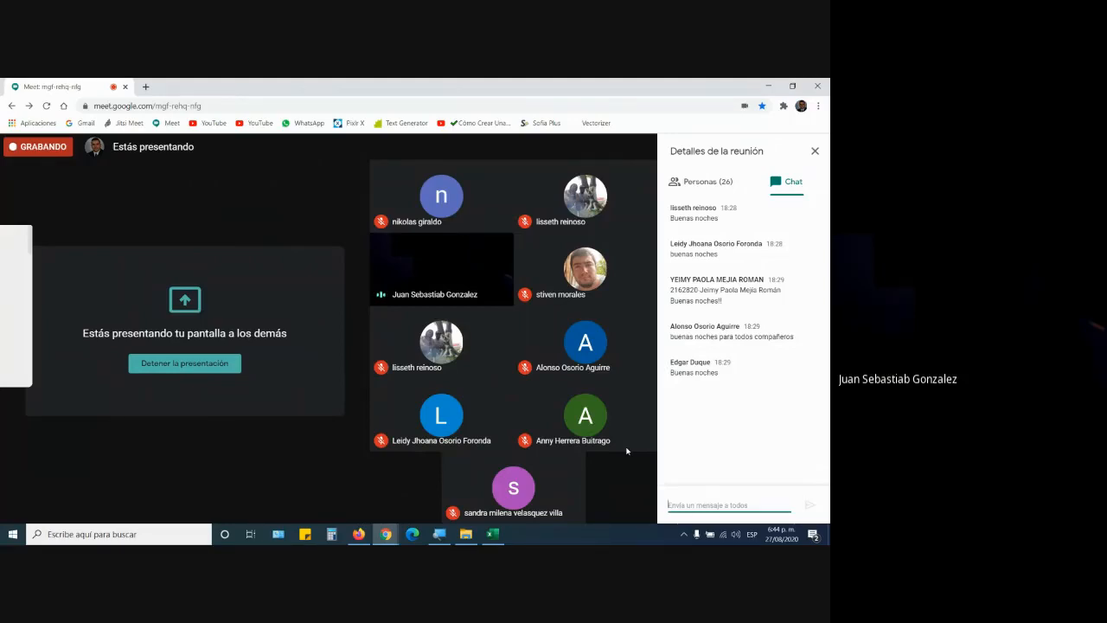
left_click(494, 535)
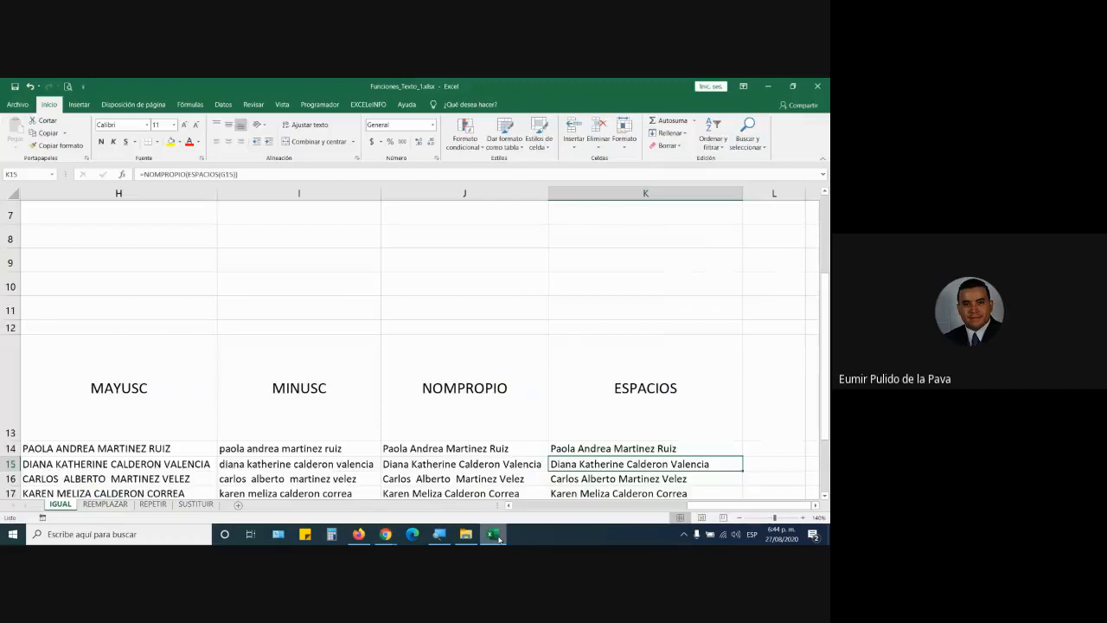
Step: Inspect the K14 formula's nested NOMPROPIO and ESPACIOS functions, leaving it unchanged
scroll(605, 389, "down", 2)
left_click(612, 315)
double_click(612, 315)
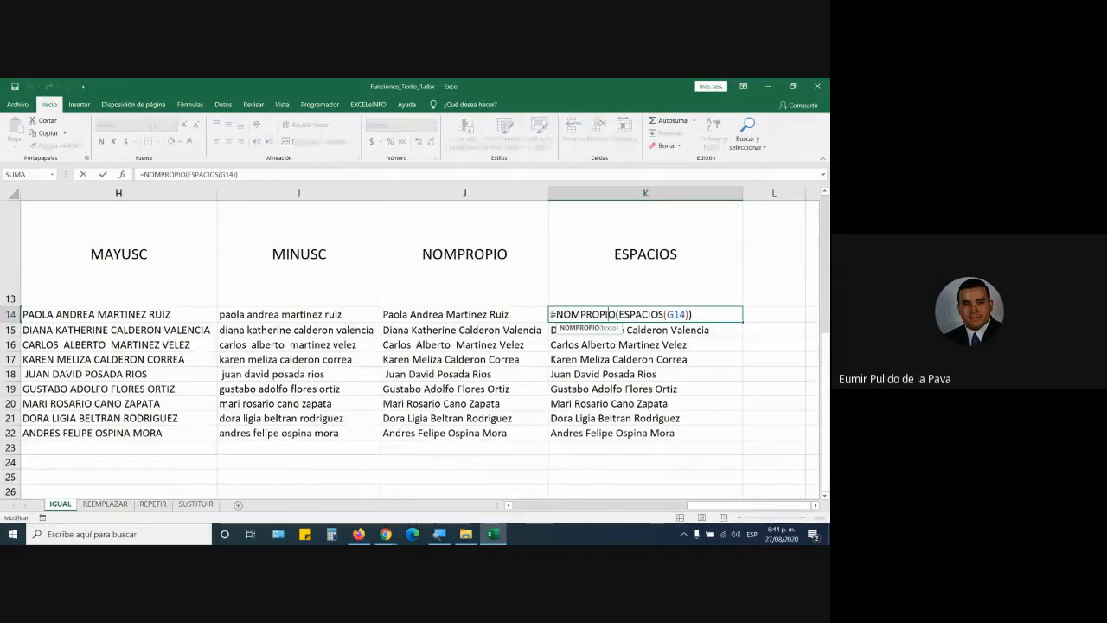
left_click_drag(550, 314, 662, 313)
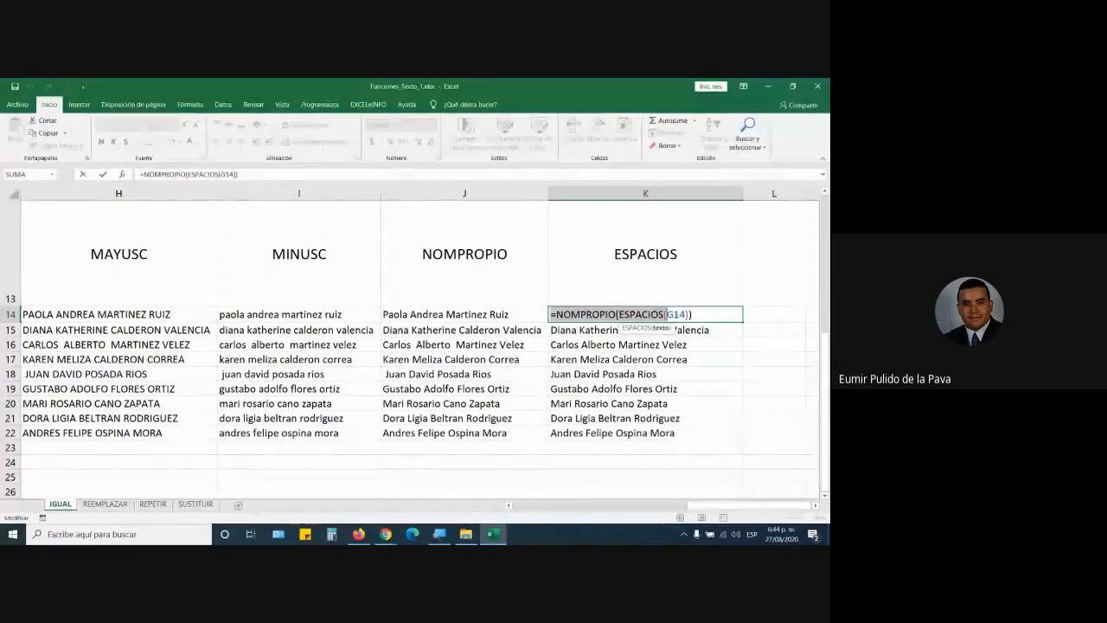
mouse_move(734, 505)
left_mouse_down()
mouse_move(662, 505)
mouse_move(754, 507)
left_mouse_up()
key("Escape")
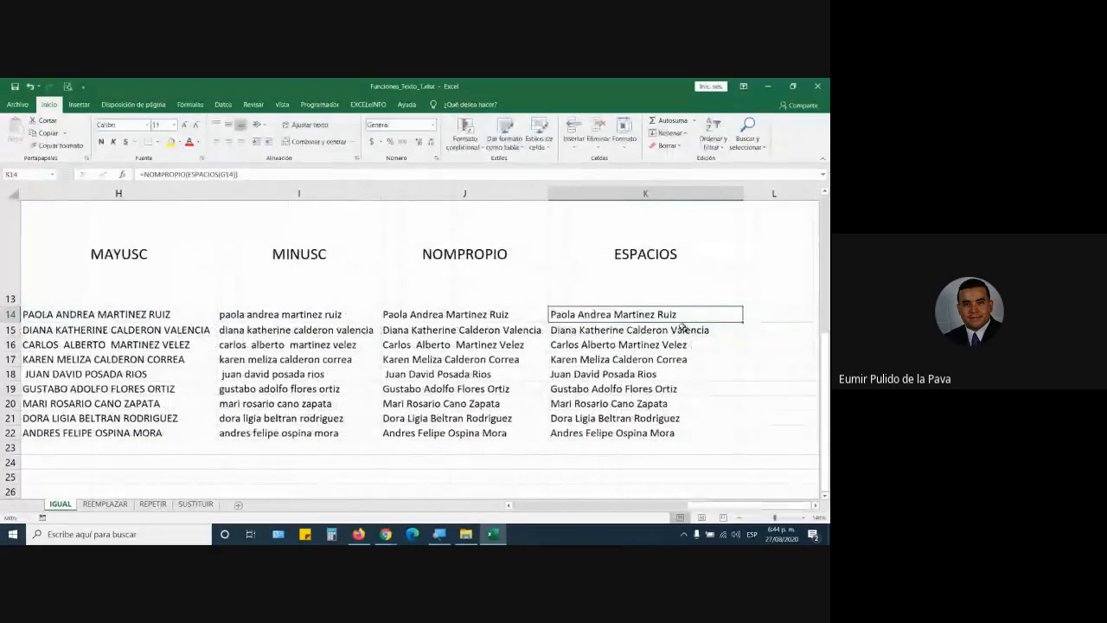
Step: Copy the cleaned names in K14:K22
left_click_drag(675, 317, 673, 434)
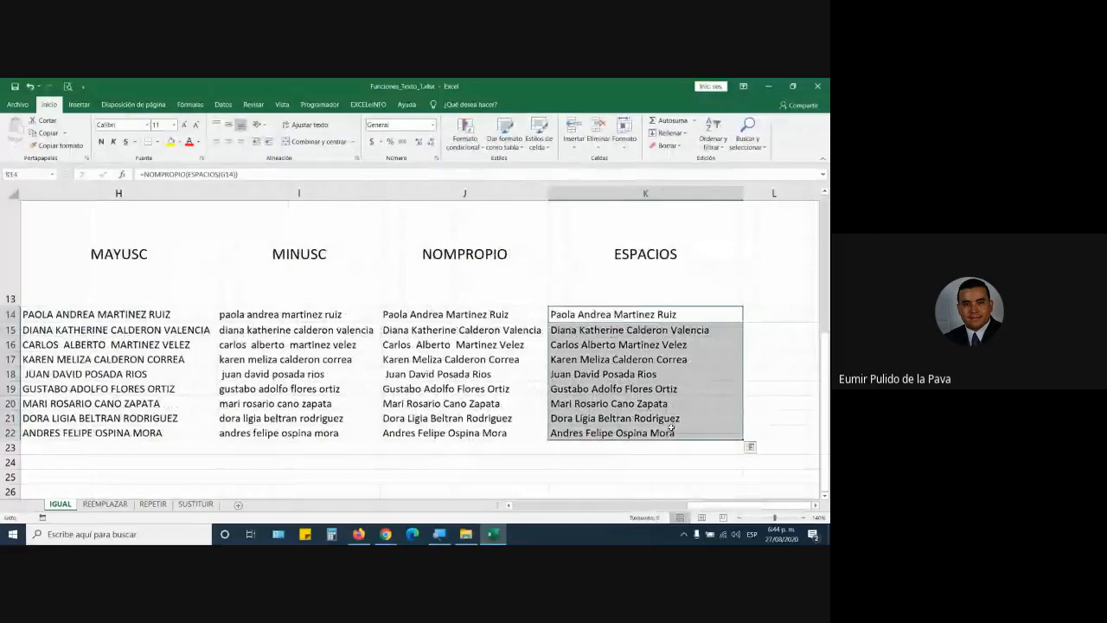
key("ctrl+c")
left_click_drag(717, 504, 487, 507)
scroll(162, 404, "up", 4)
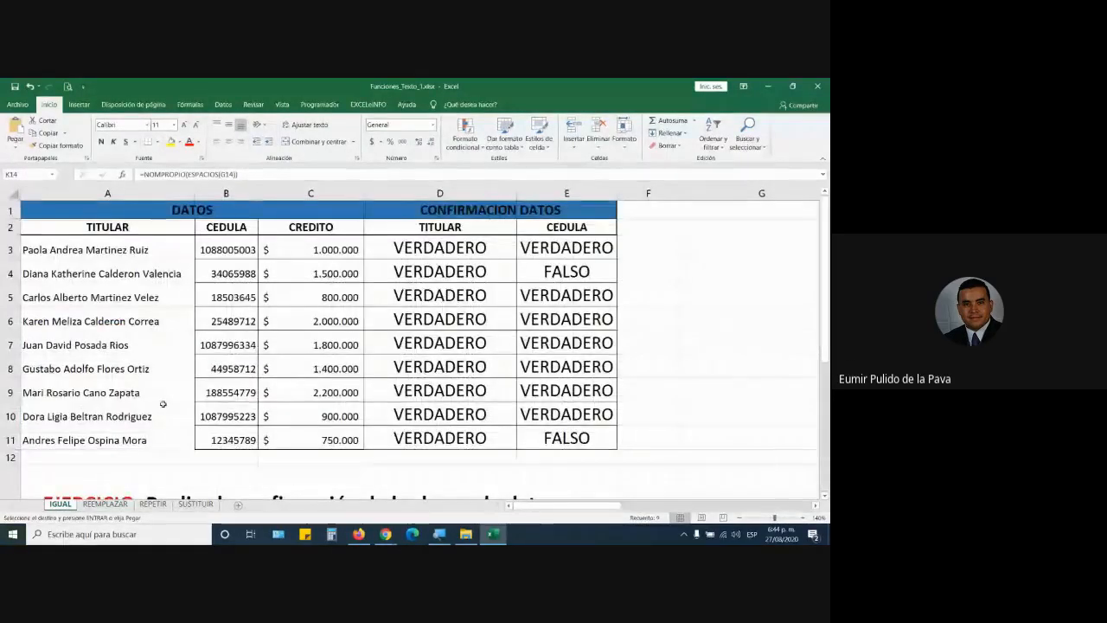
Step: Paste the copied K14:K22 formulas into A3:A11, which turns the TITULAR cells into #¡REF! errors
left_click(140, 249)
key("ctrl+v")
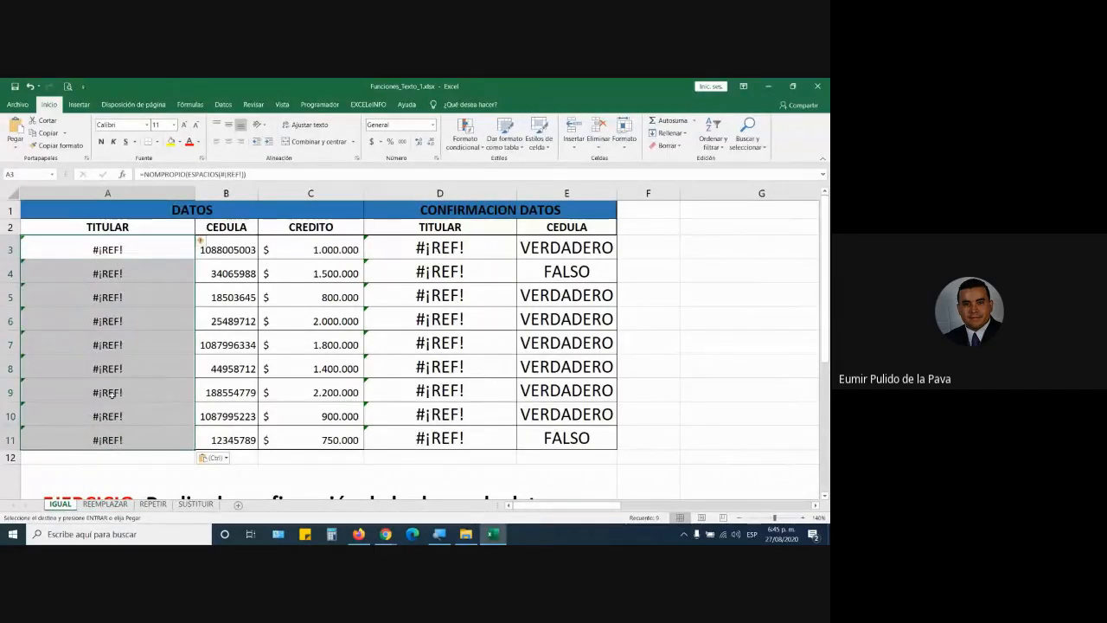
left_click(142, 247)
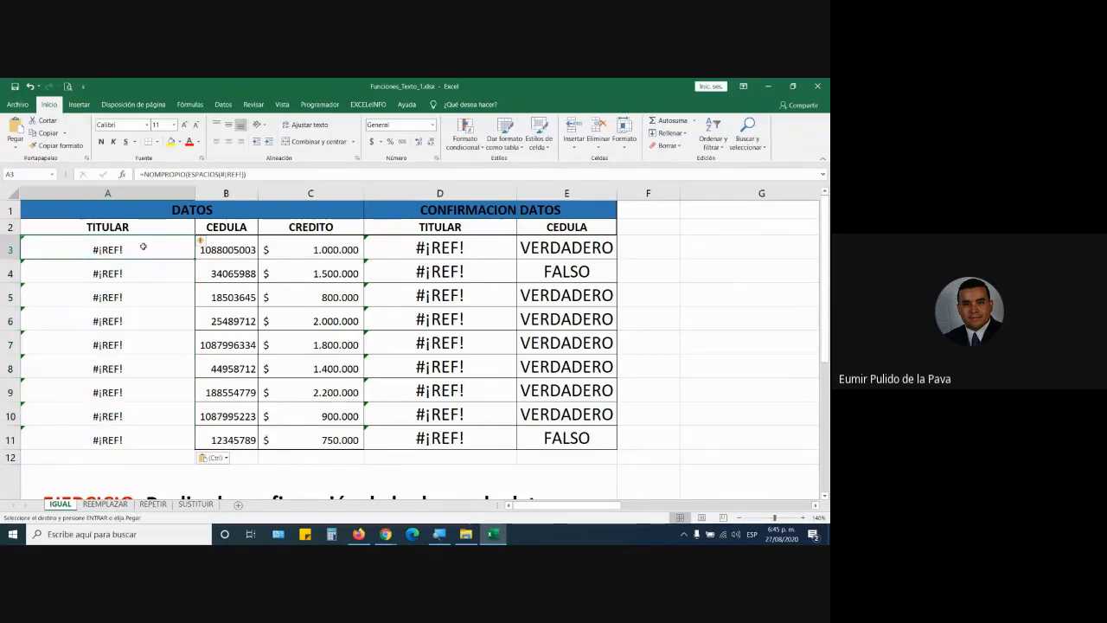
left_click_drag(531, 517, 674, 517)
scroll(669, 472, "down", 4)
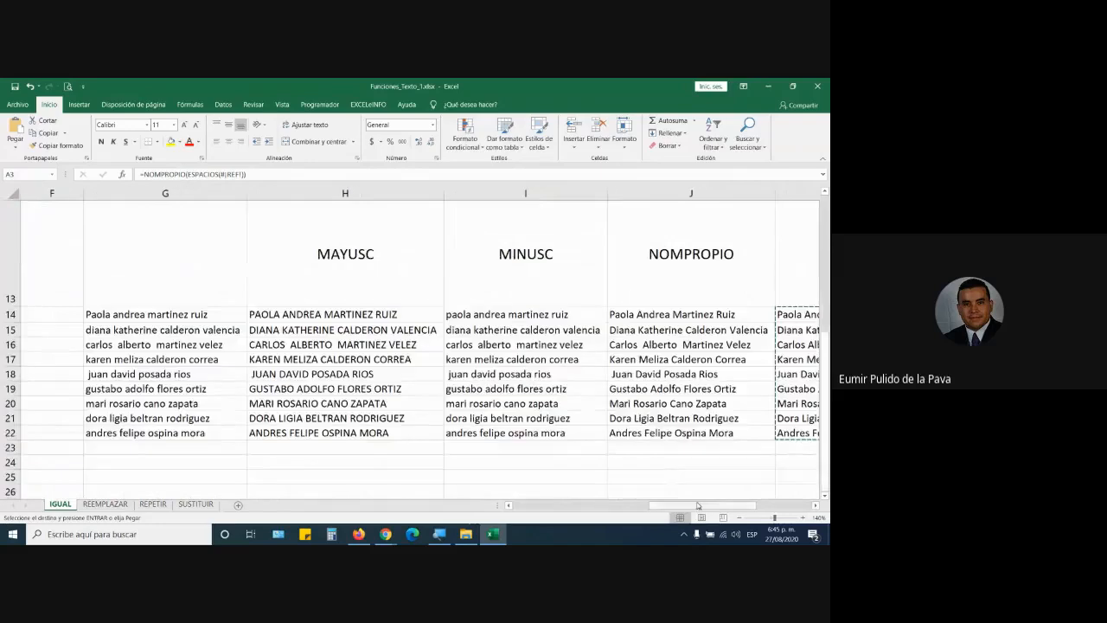
scroll(662, 342, "right", 3)
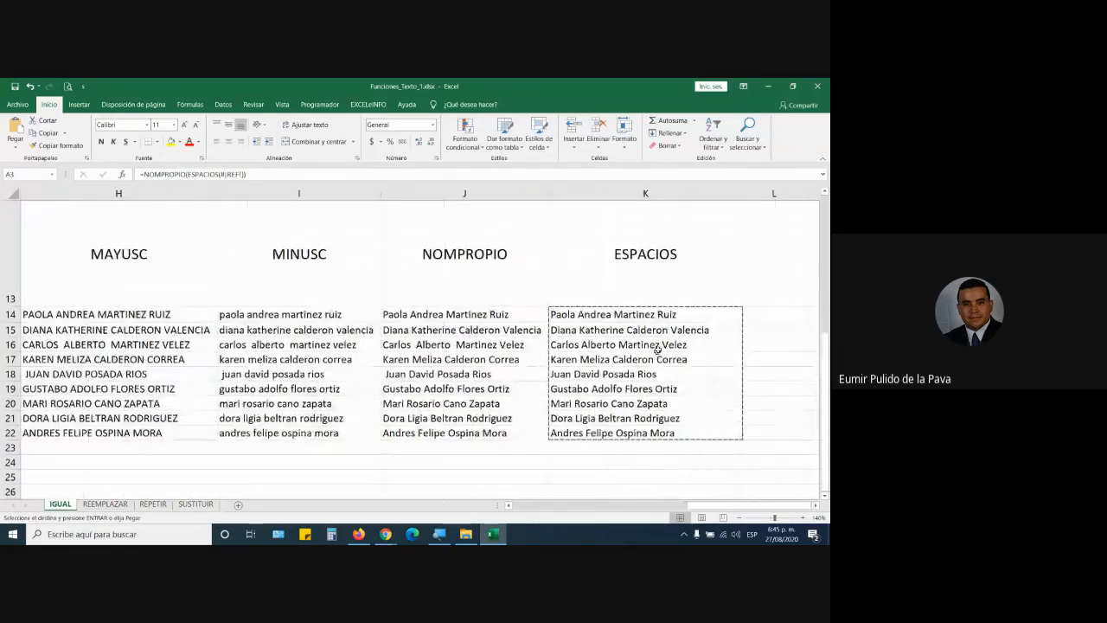
double_click(683, 314)
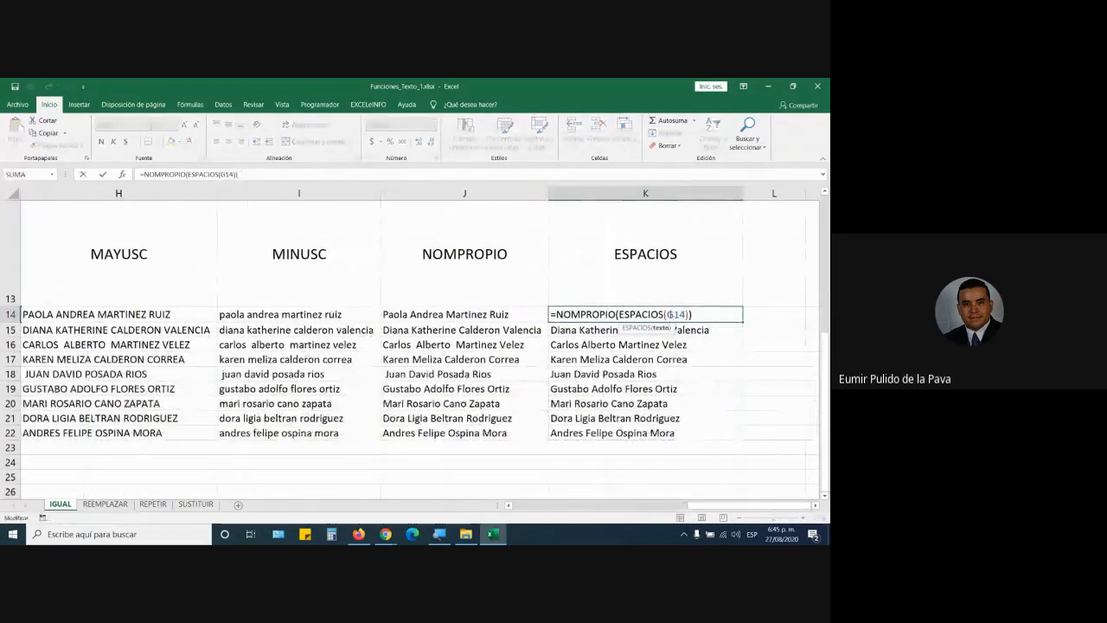
left_click_drag(666, 313, 683, 314)
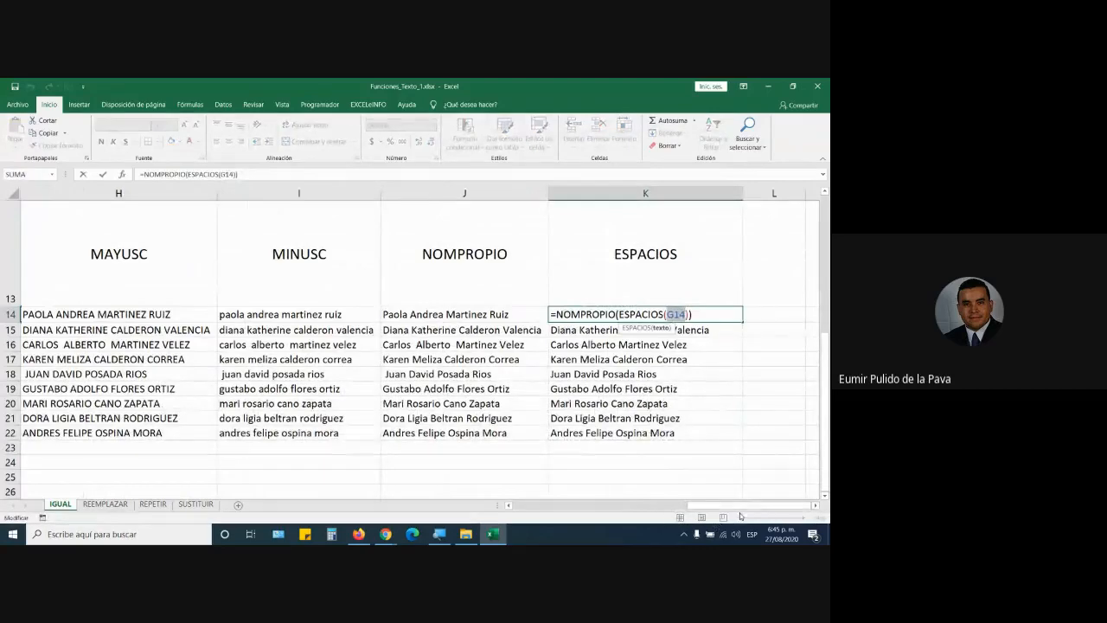
left_click_drag(729, 506, 498, 510)
scroll(82, 396, "up", 4)
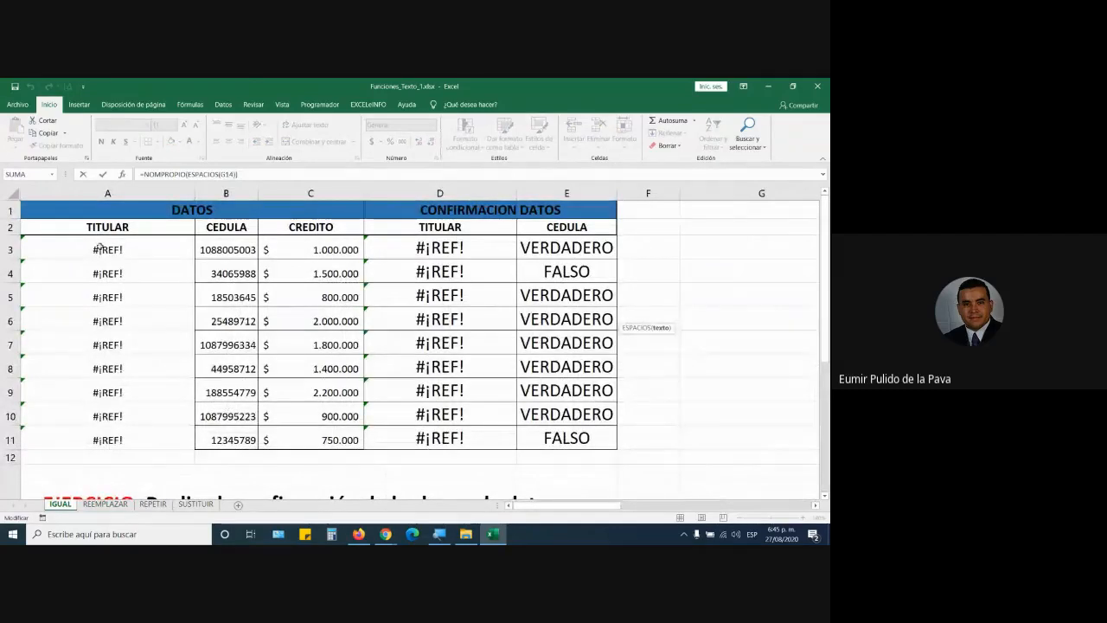
left_click(98, 250)
scroll(94, 253, "up", 1)
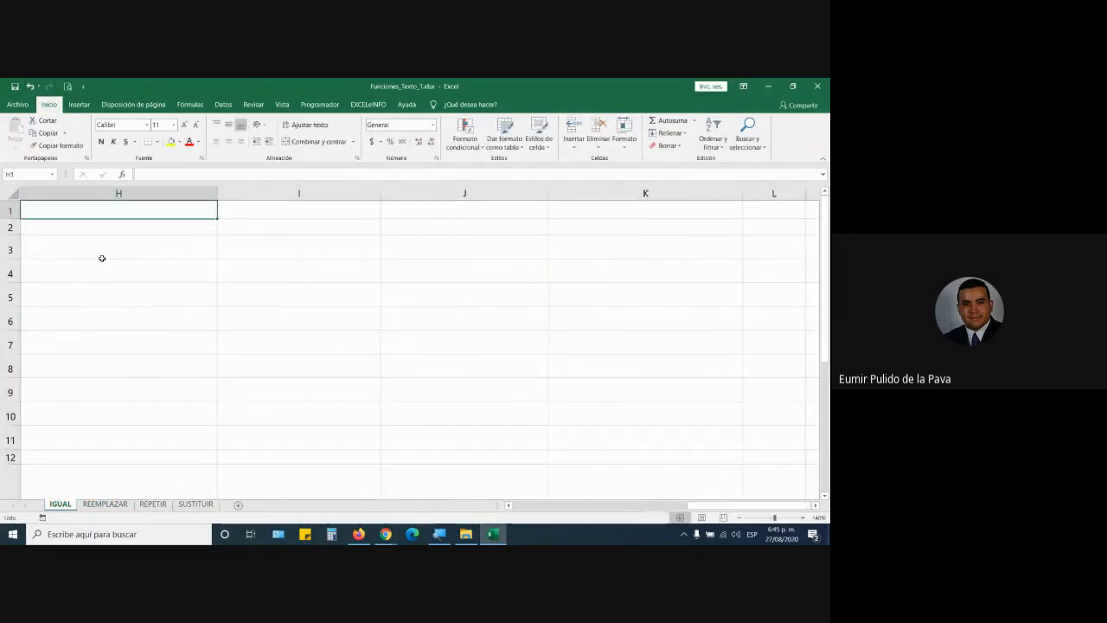
key("Left")
key("Left")
key("Left")
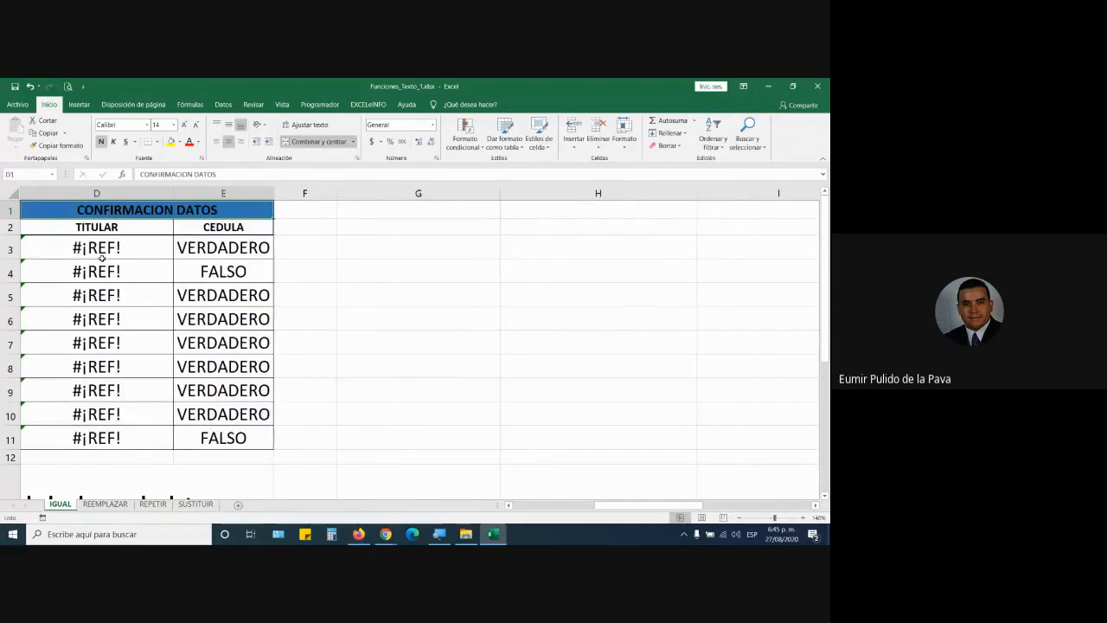
key("Left")
key("Down")
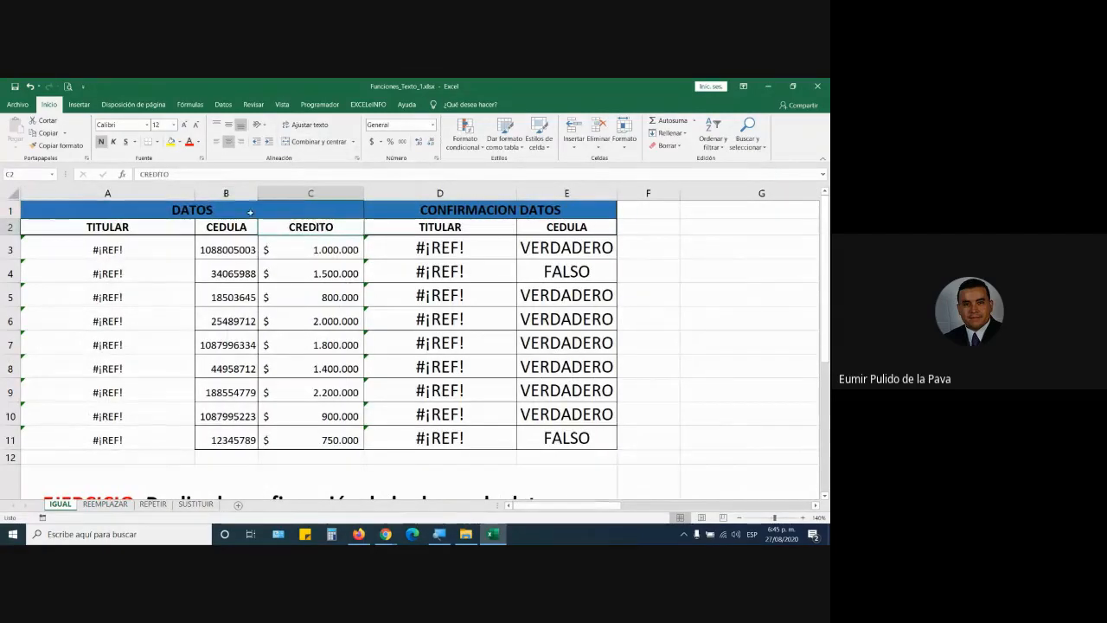
double_click(149, 256)
left_click_drag(138, 250, 169, 250)
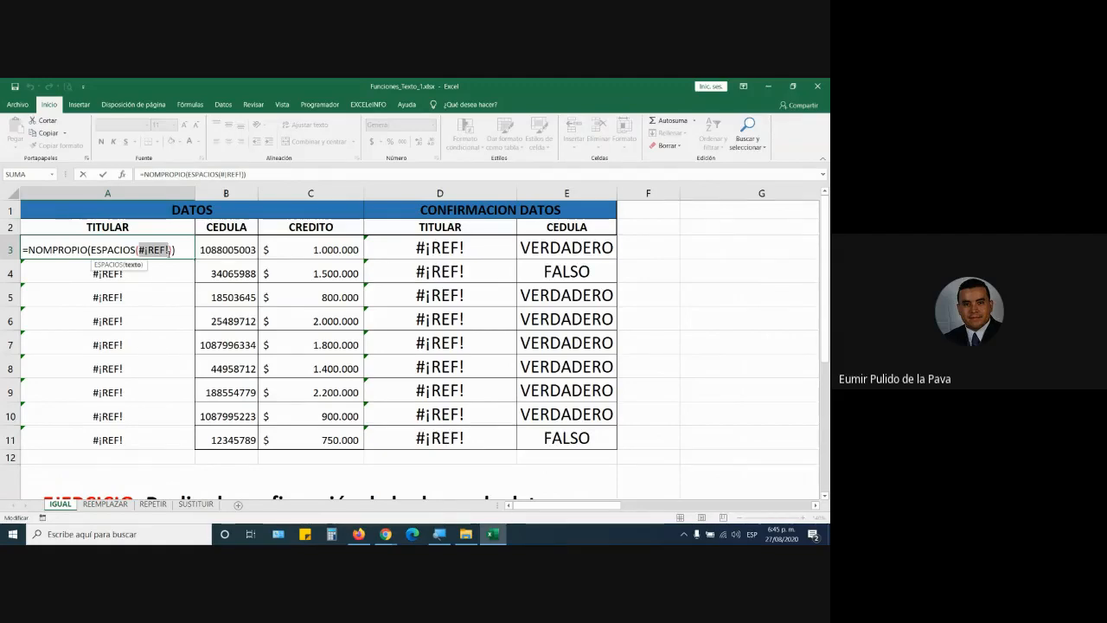
Step: Commit the A3 entry, copy the ESPACIOS names in K14:K22, and select A3 as destination
key("Return")
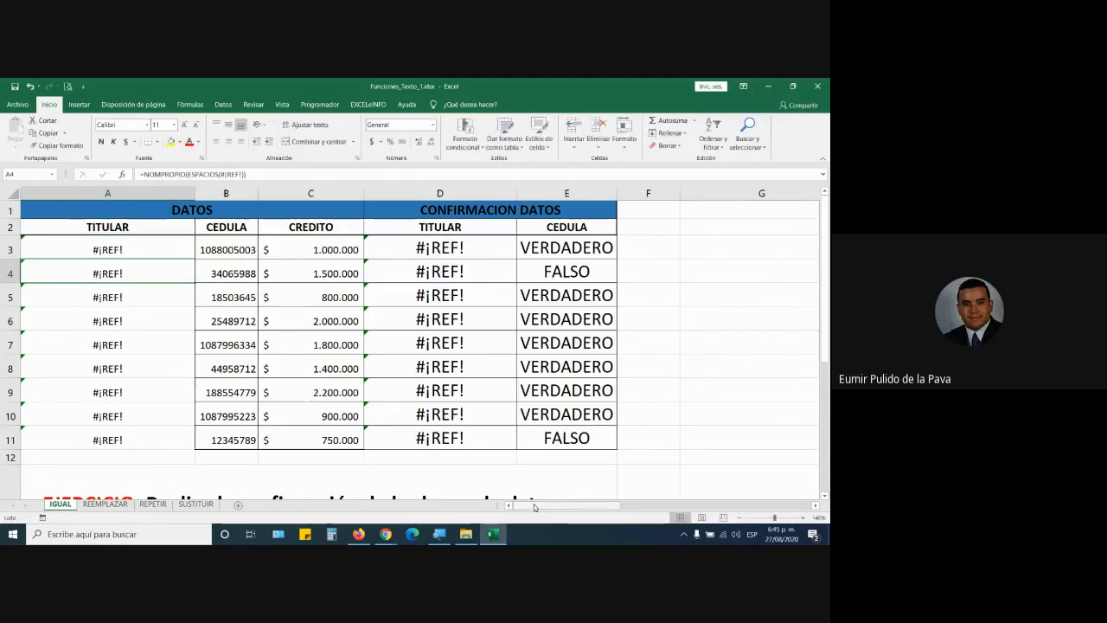
left_click_drag(534, 506, 717, 506)
scroll(607, 450, "down", 5)
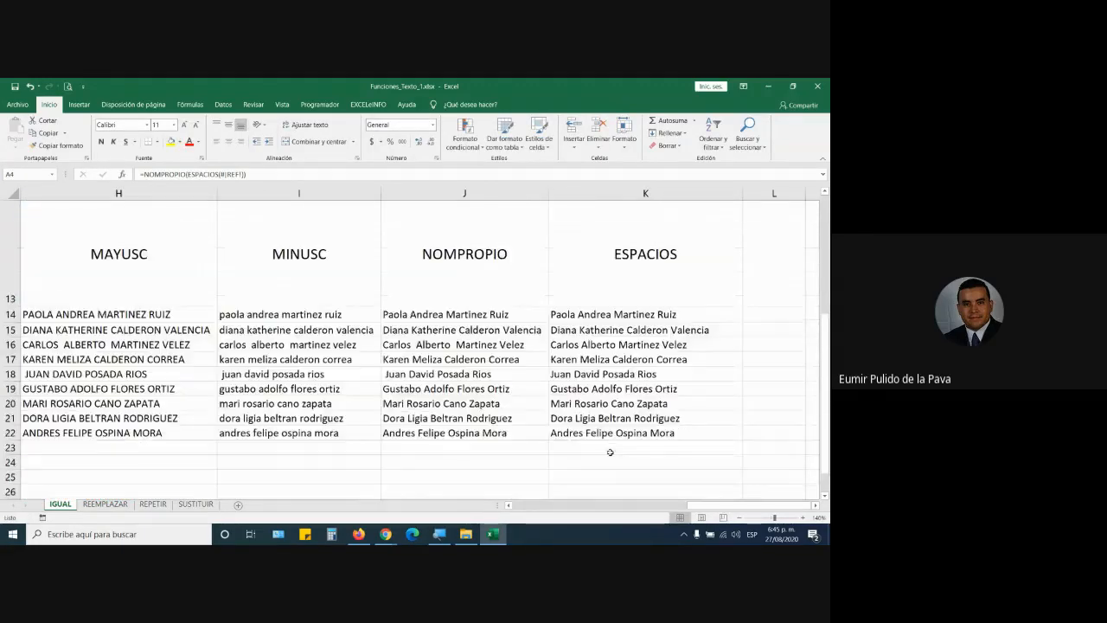
scroll(603, 256, "up", 2)
scroll(596, 411, "down", 1)
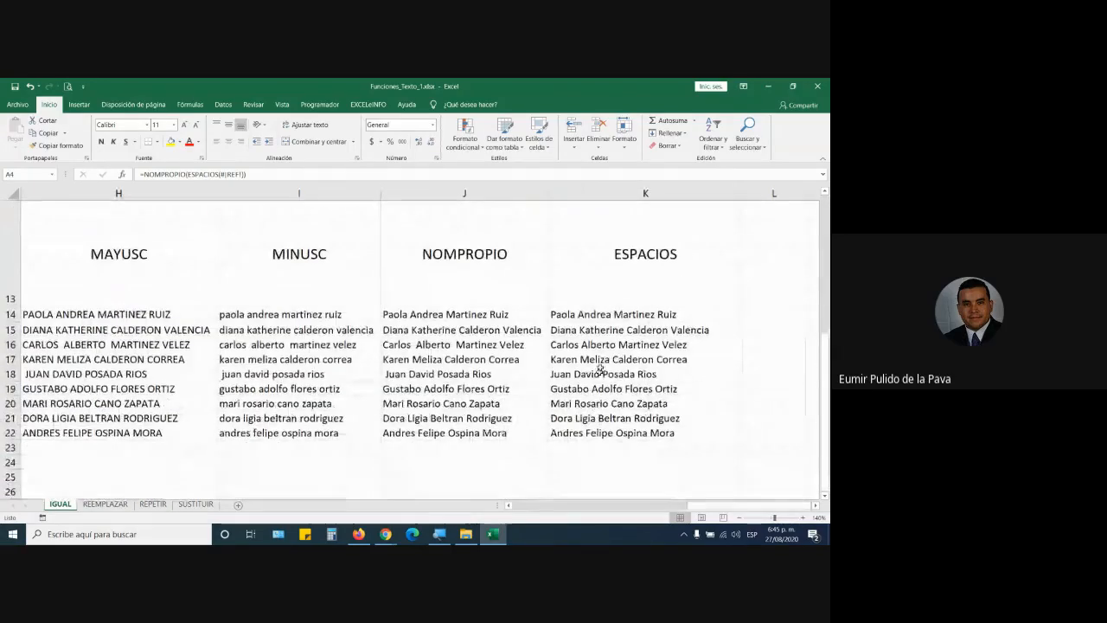
left_click_drag(597, 314, 595, 434)
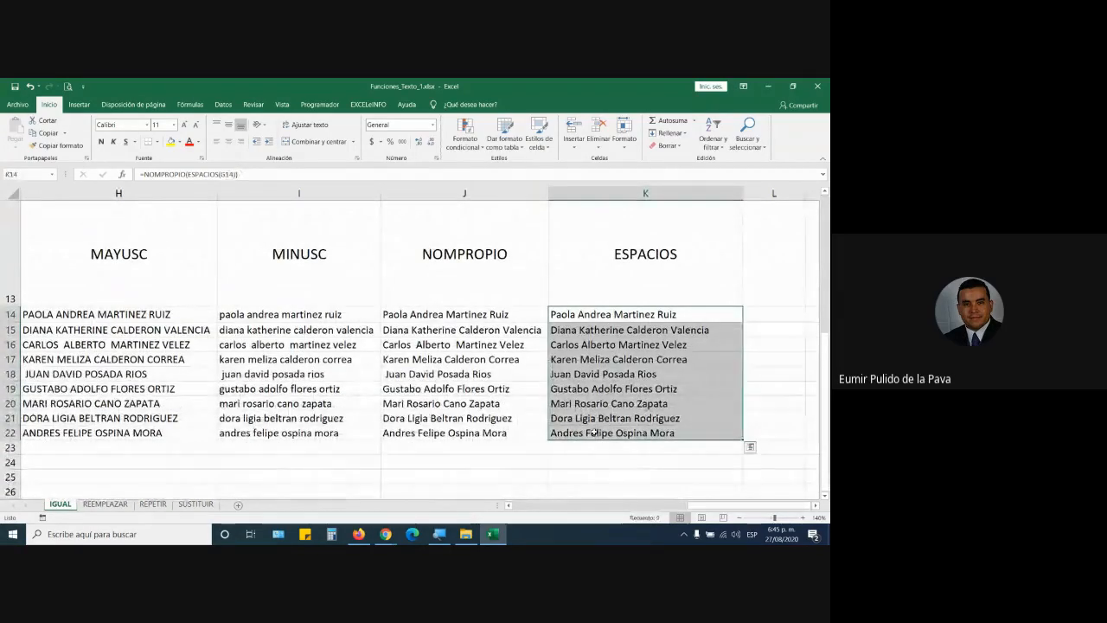
key("ctrl+c")
left_click_drag(703, 506, 397, 489)
scroll(126, 288, "up", 4)
left_click(107, 253)
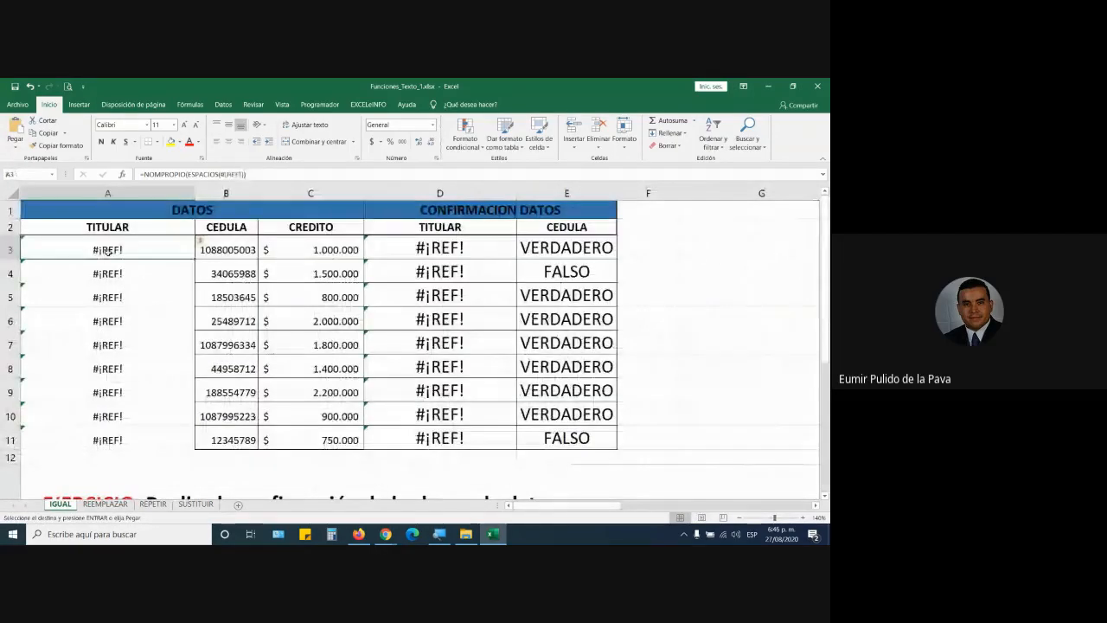
Step: Paste the names into A3:A11 with Pegar valores and check the pasted text in A3
left_click(16, 146)
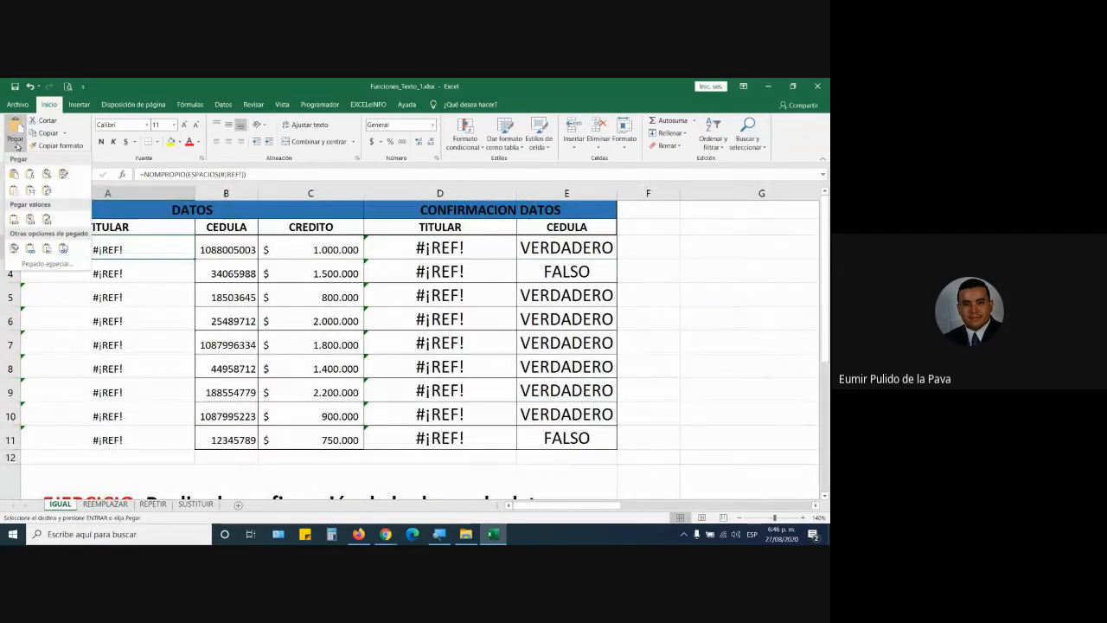
left_click(14, 220)
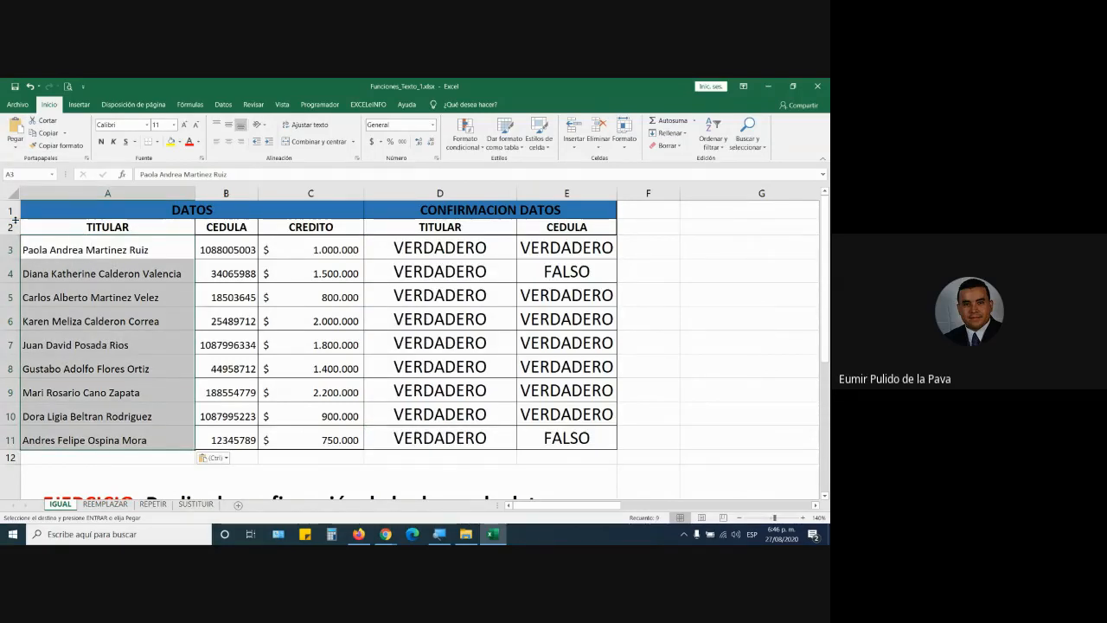
double_click(110, 250)
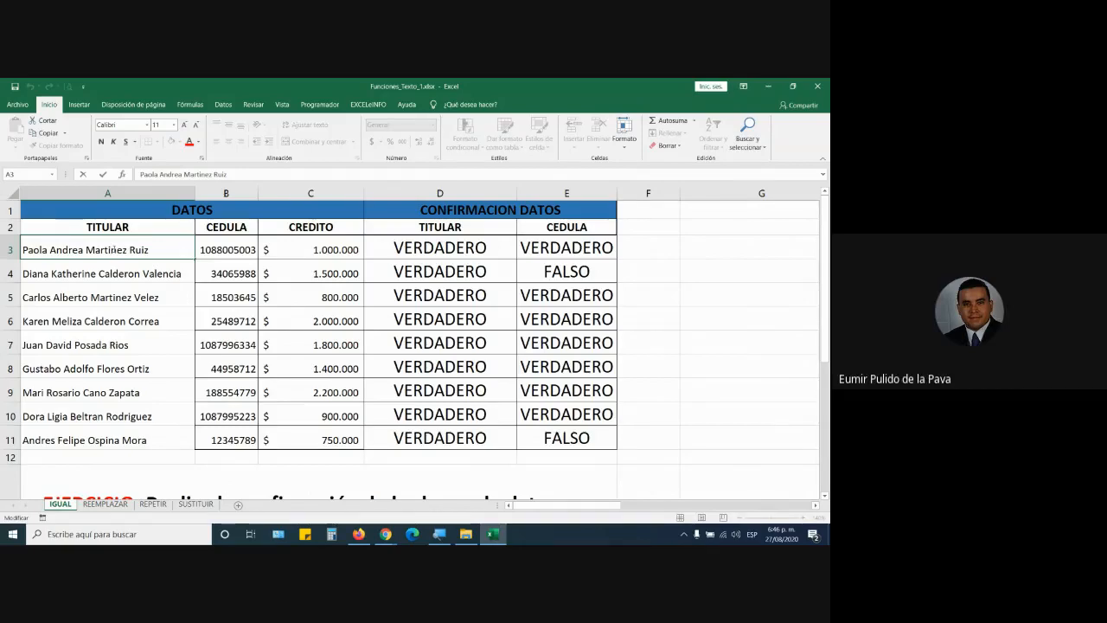
Step: Leave cell A3, select A15, and scroll right to the MAYUSC, MINUSC and NOMPROPIO columns
key("Return")
left_click(92, 312)
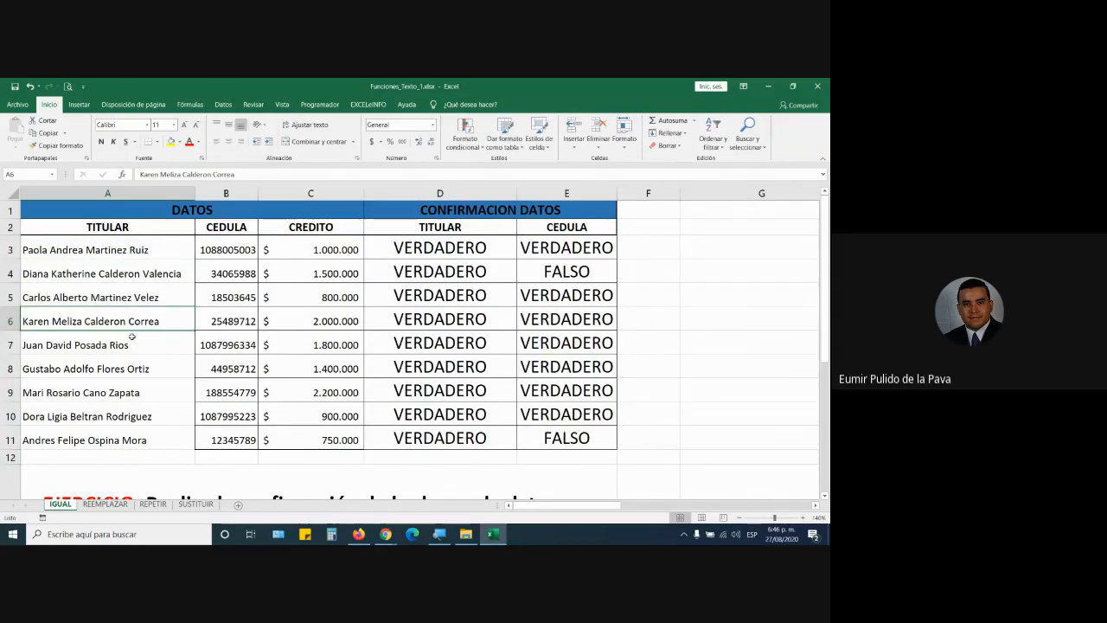
scroll(131, 336, "down", 5)
scroll(132, 337, "up", 4)
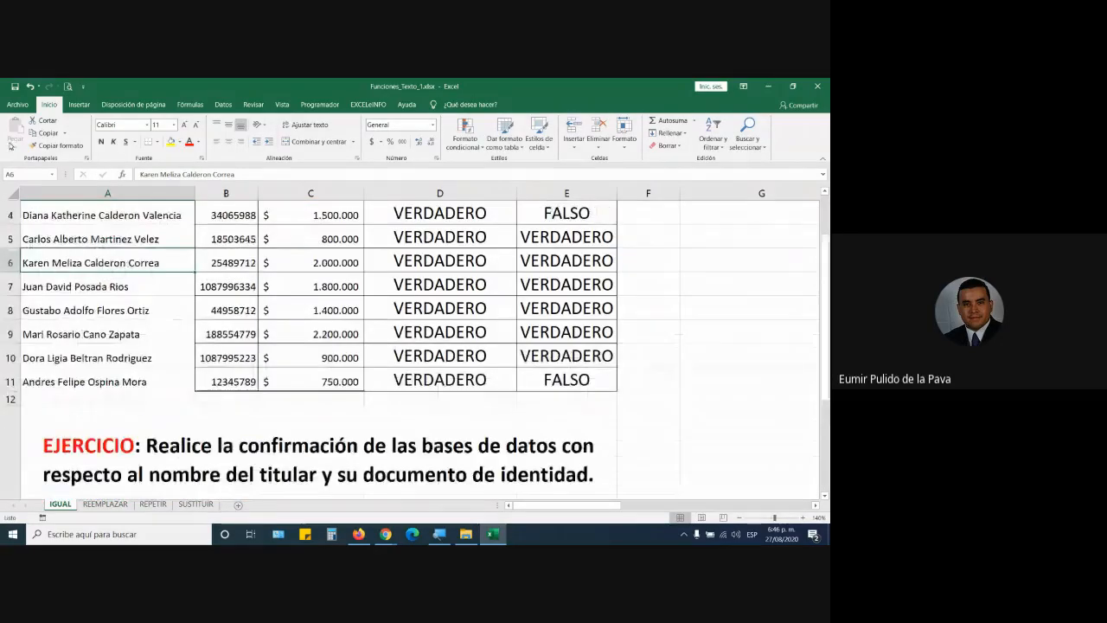
scroll(99, 281, "up", 1)
scroll(108, 307, "down", 2)
left_click(92, 463)
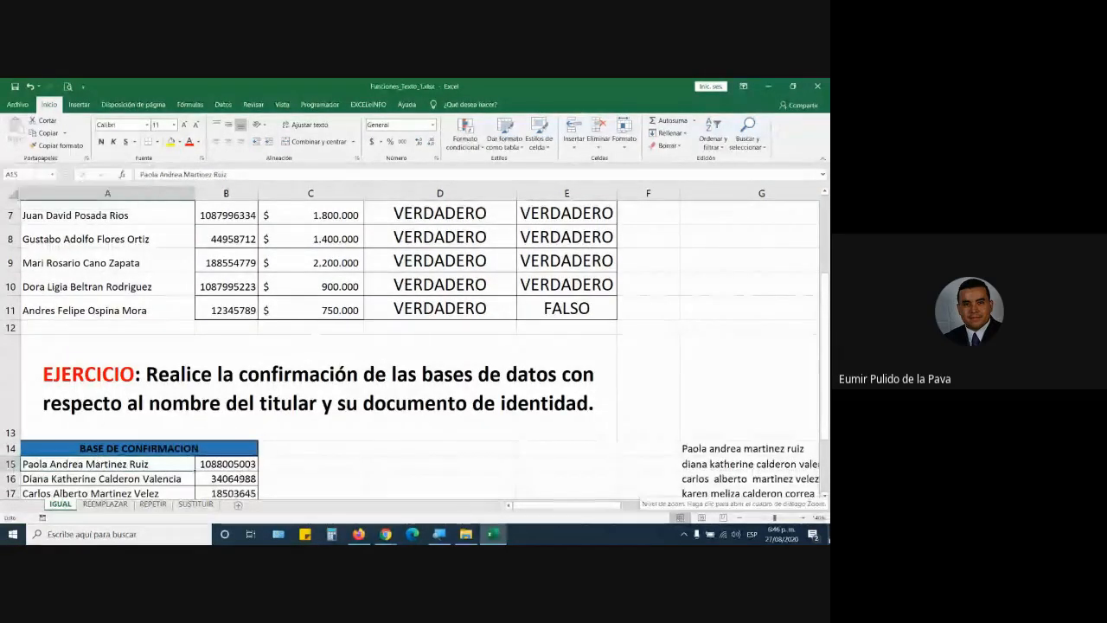
scroll(682, 455, "down", 3)
left_click_drag(608, 506, 767, 508)
scroll(748, 432, "up", 4)
scroll(762, 450, "down", 2)
Step: Copy the ESPACIOS names in K14:K22 and paste them at A15, producing #¡REF! errors
left_click_drag(758, 377, 745, 542)
key("ctrl+c")
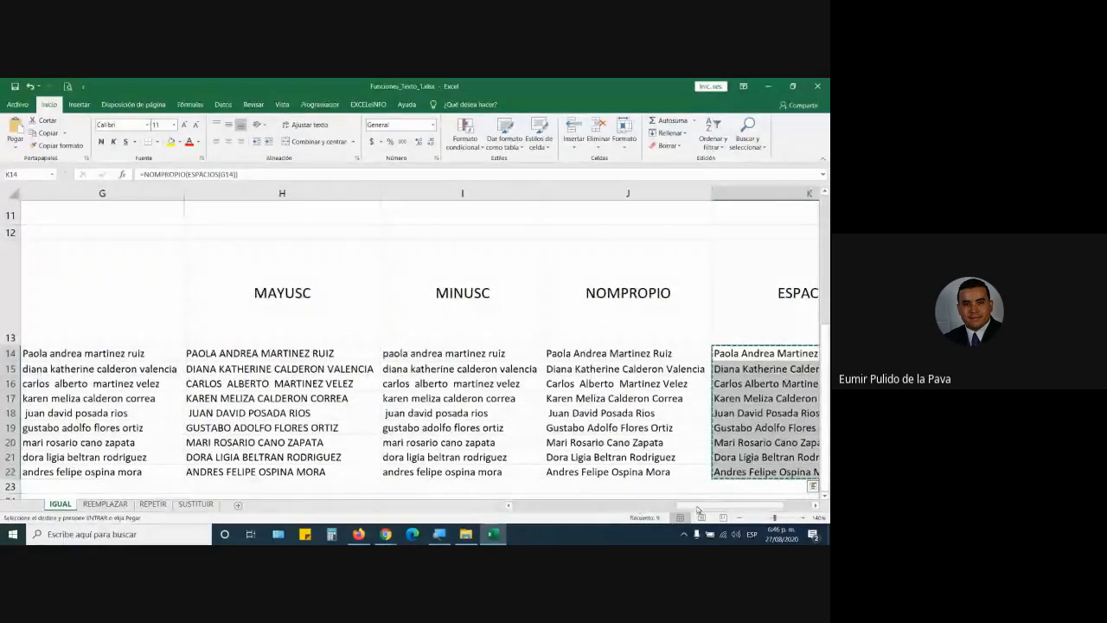
left_click_drag(698, 508, 531, 508)
left_click(107, 368)
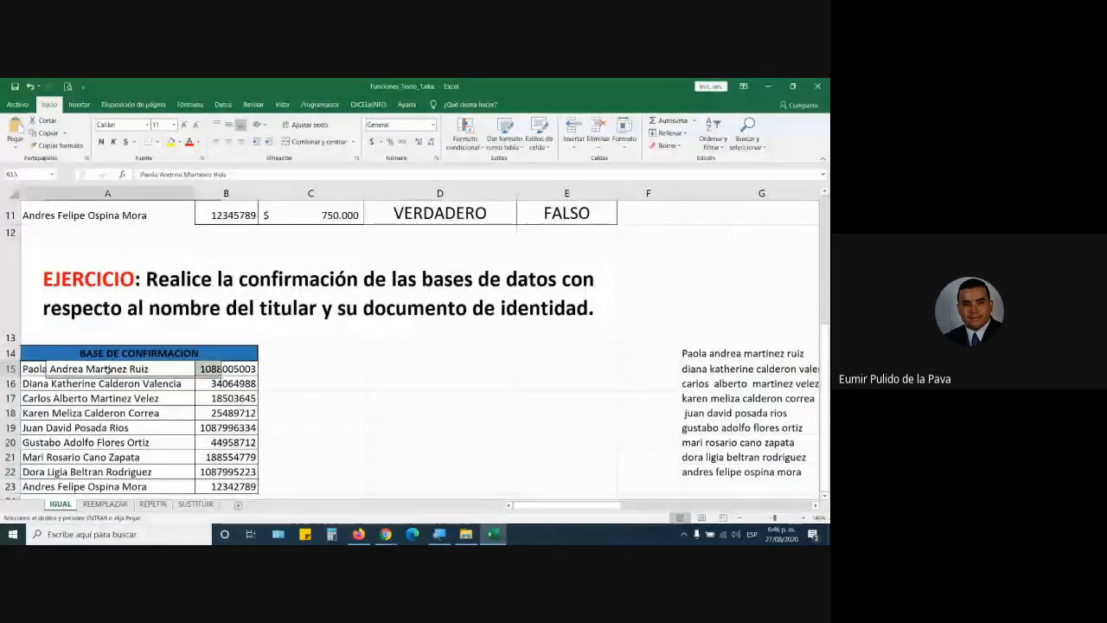
scroll(130, 427, "down", 2)
scroll(131, 427, "up", 2)
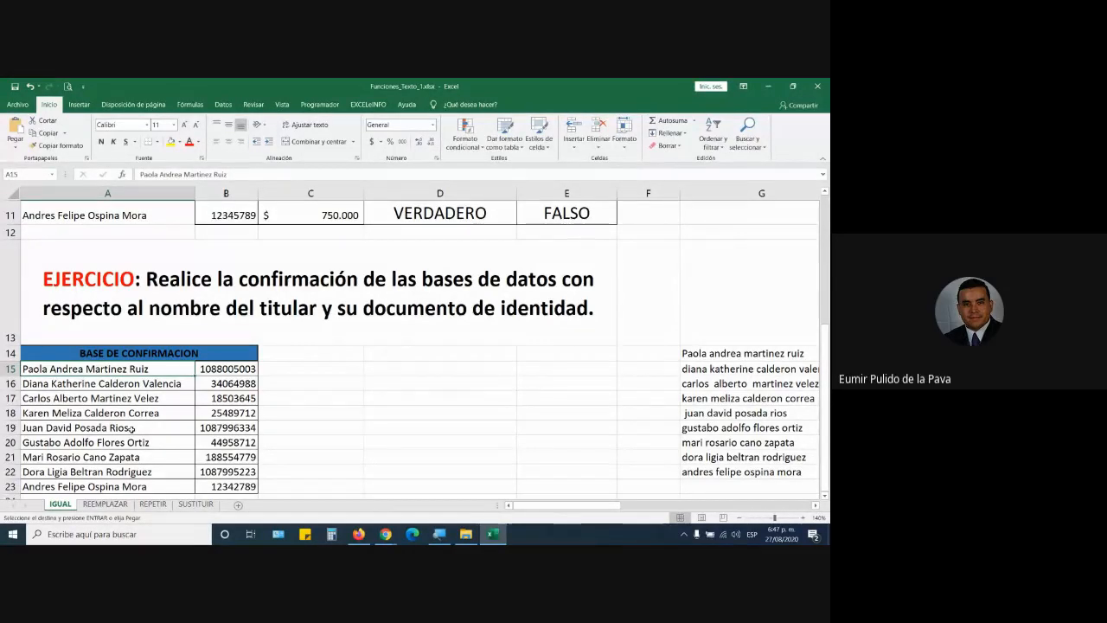
key("ctrl+shift+Down")
key("ctrl+v")
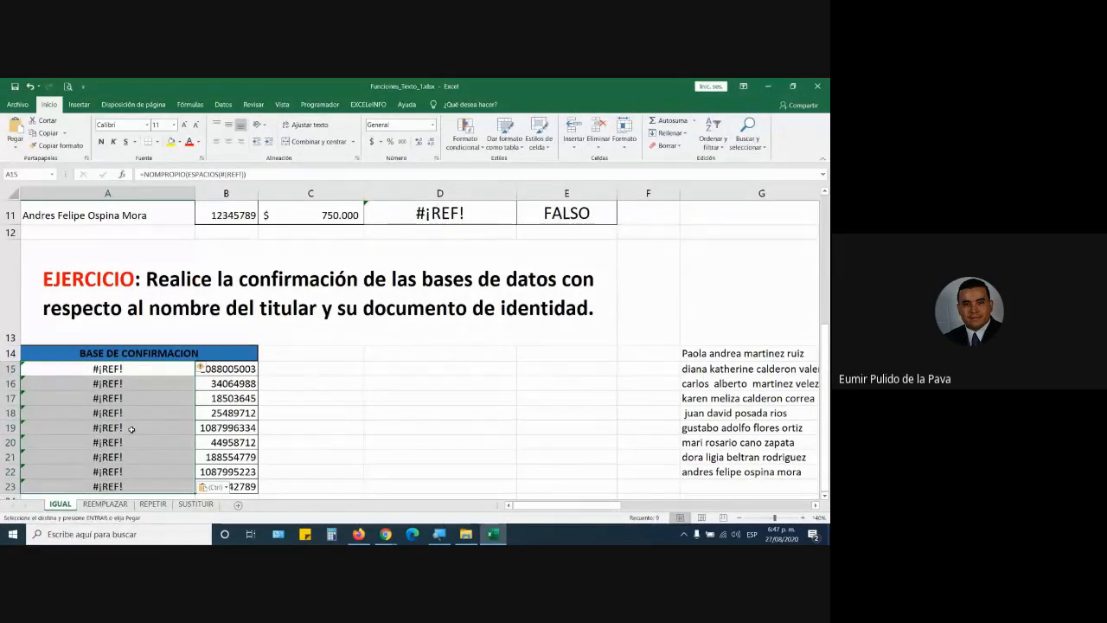
Step: Paste the copied names into A15 as values only using Pegado especial
left_click(138, 365)
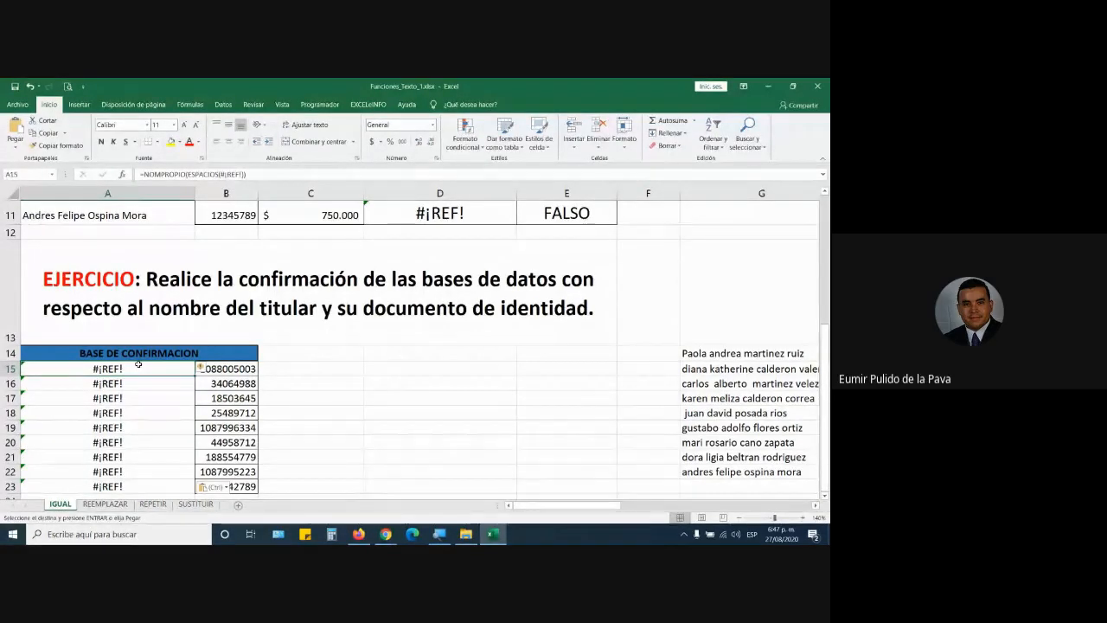
key("ctrl+alt+v")
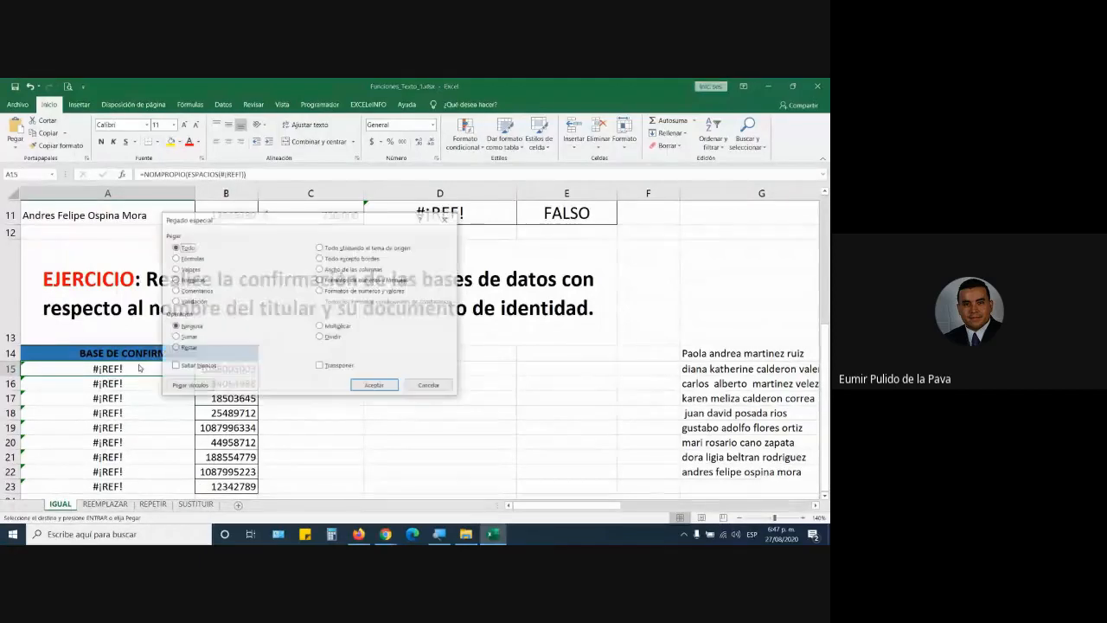
left_click(182, 270)
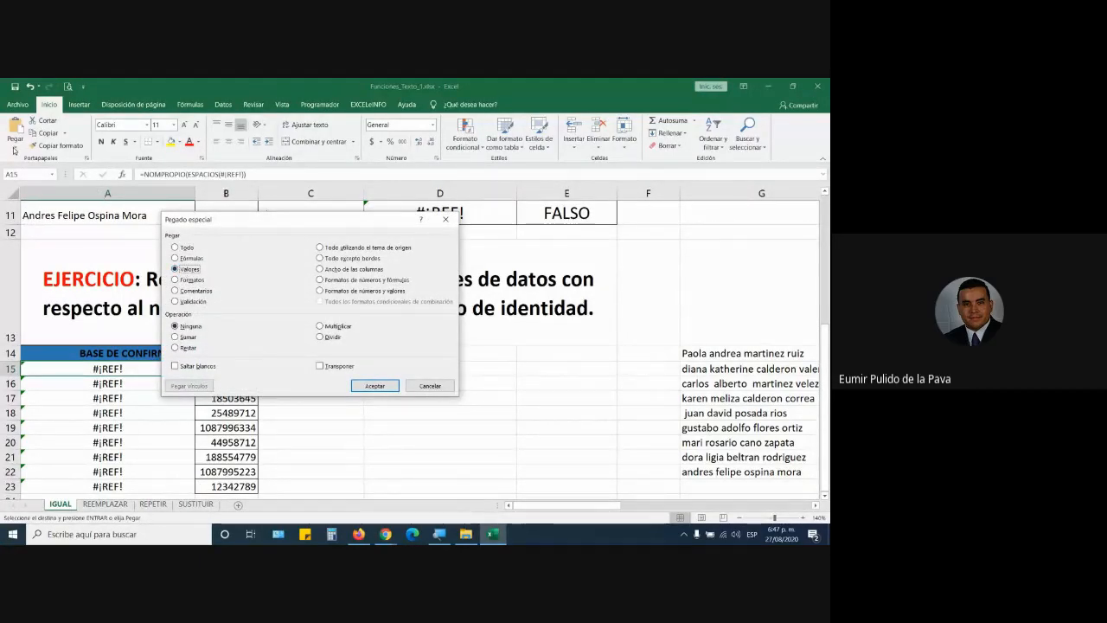
left_click(375, 385)
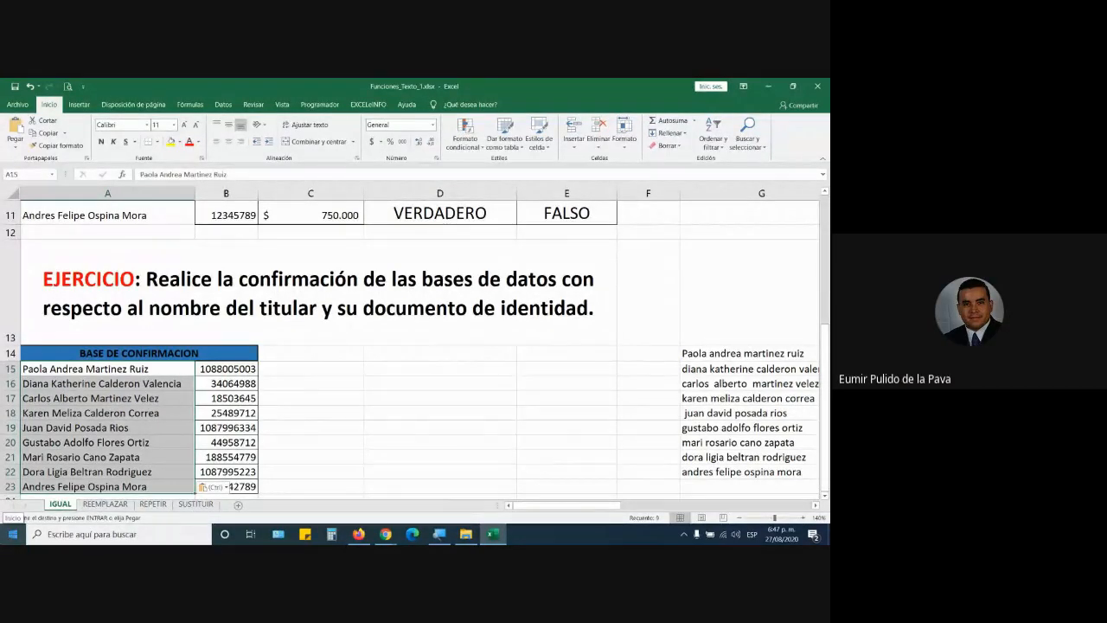
mouse_move(386, 534)
left_click(346, 494)
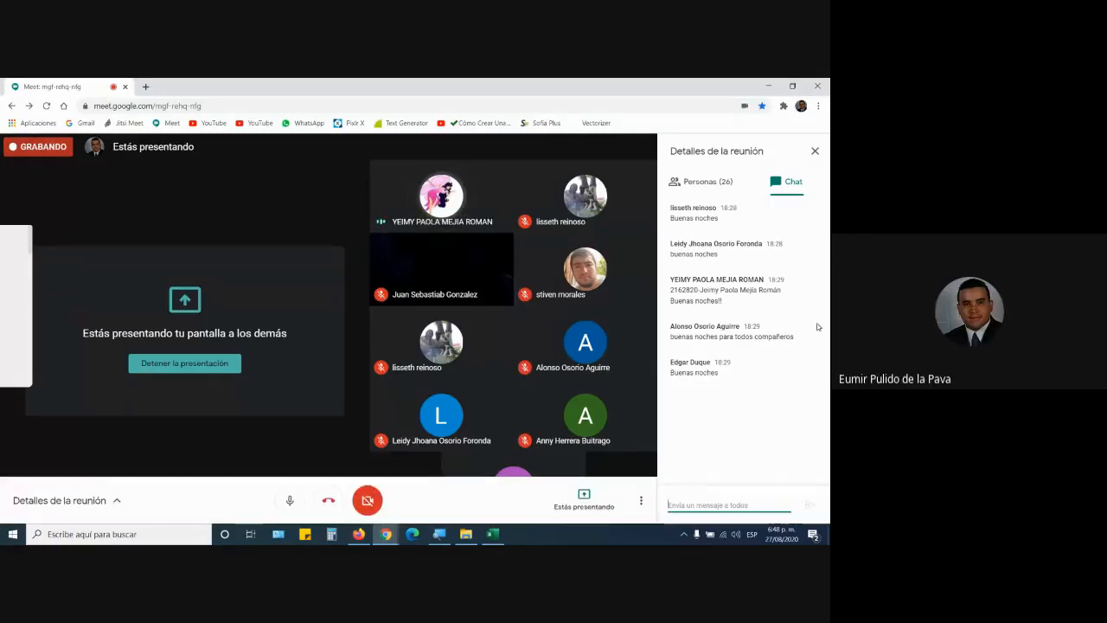
left_click(489, 531)
left_click_drag(583, 507, 746, 509)
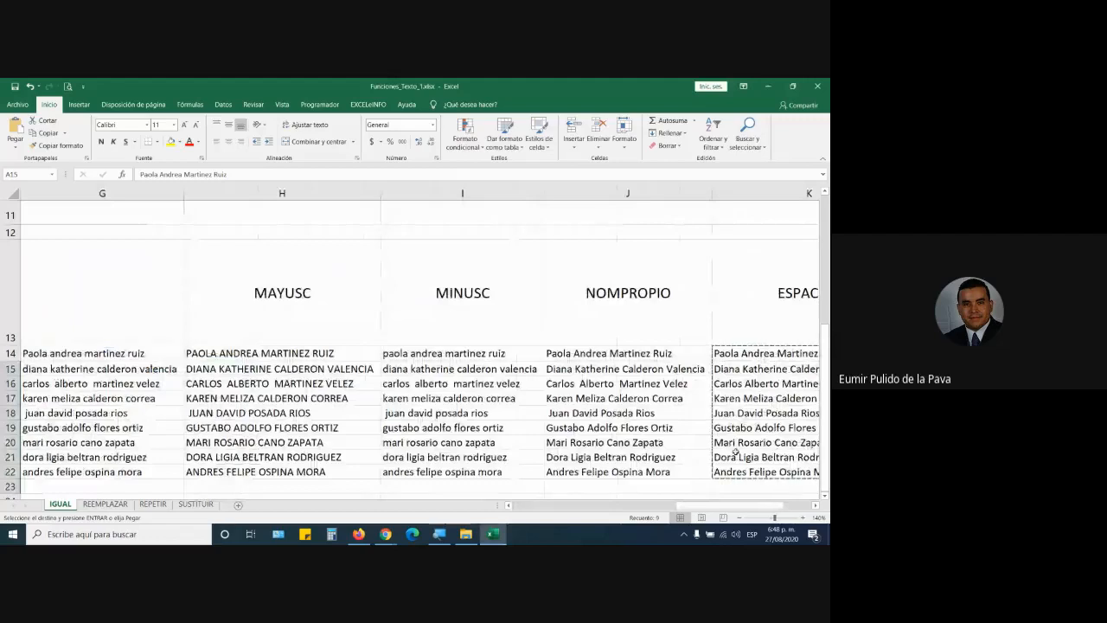
Step: Paste the copied name formulas into A15:A23 again, which show #¡REF!
left_click_drag(717, 507, 527, 506)
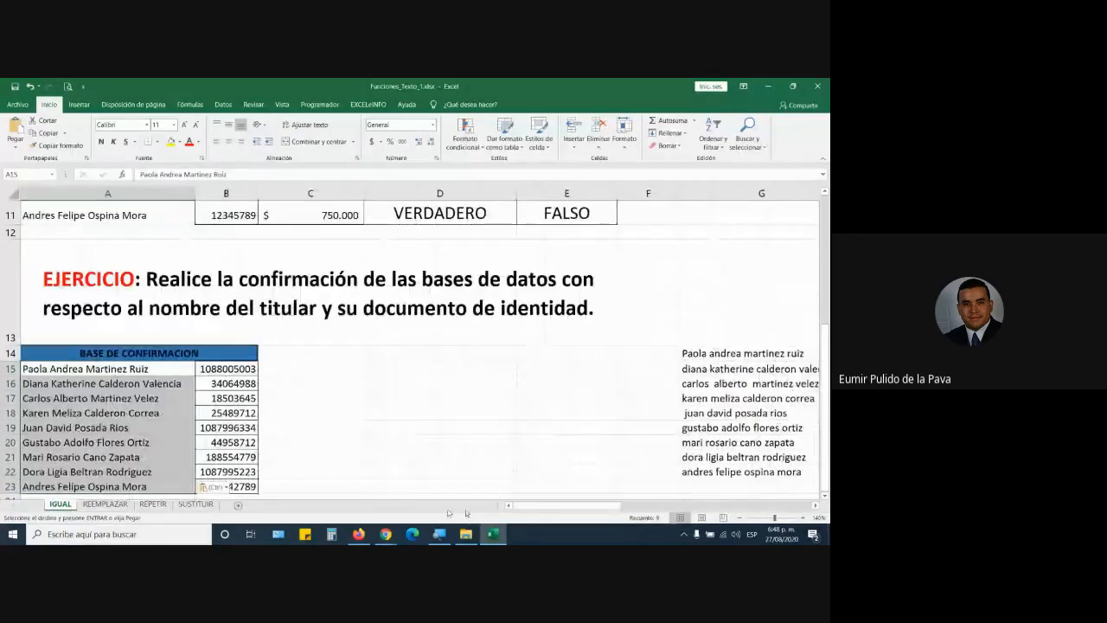
left_click(148, 368)
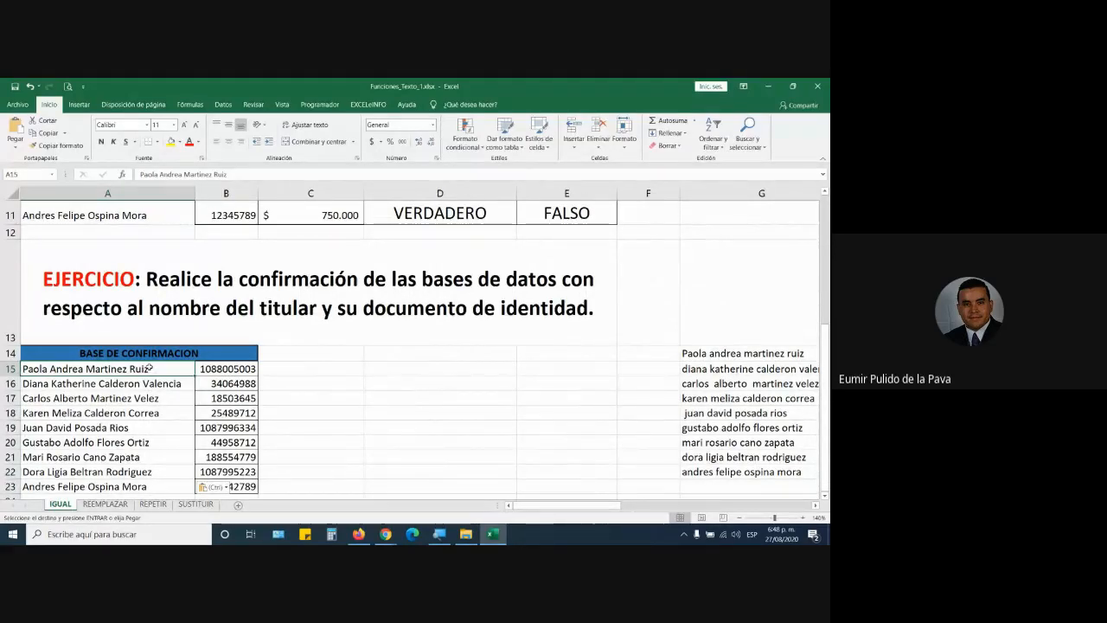
key("ctrl+alt+v")
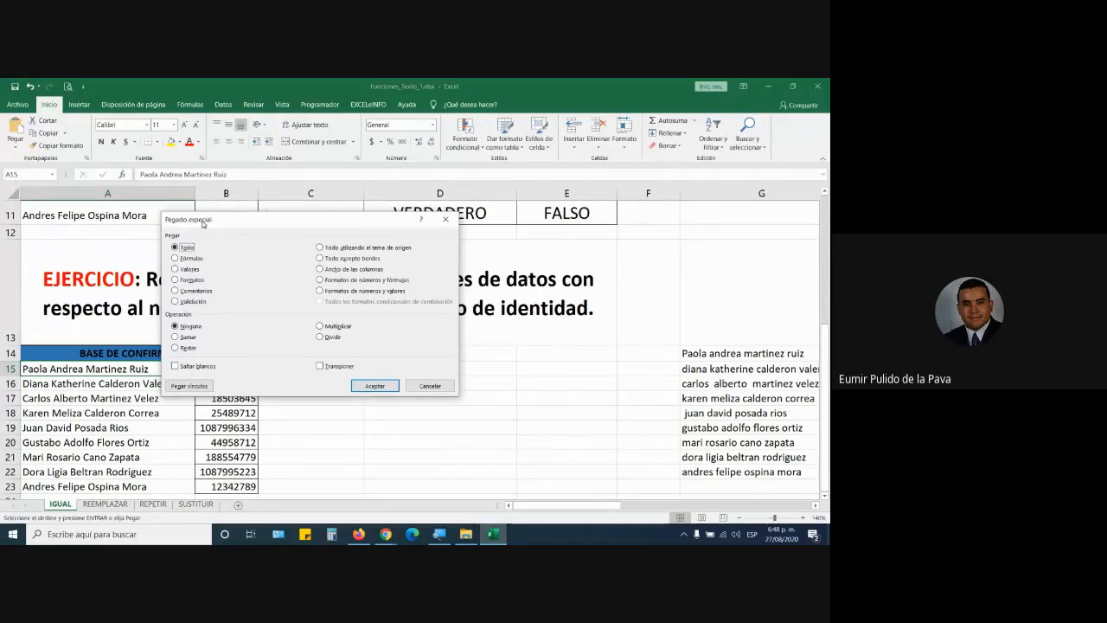
left_click(375, 385)
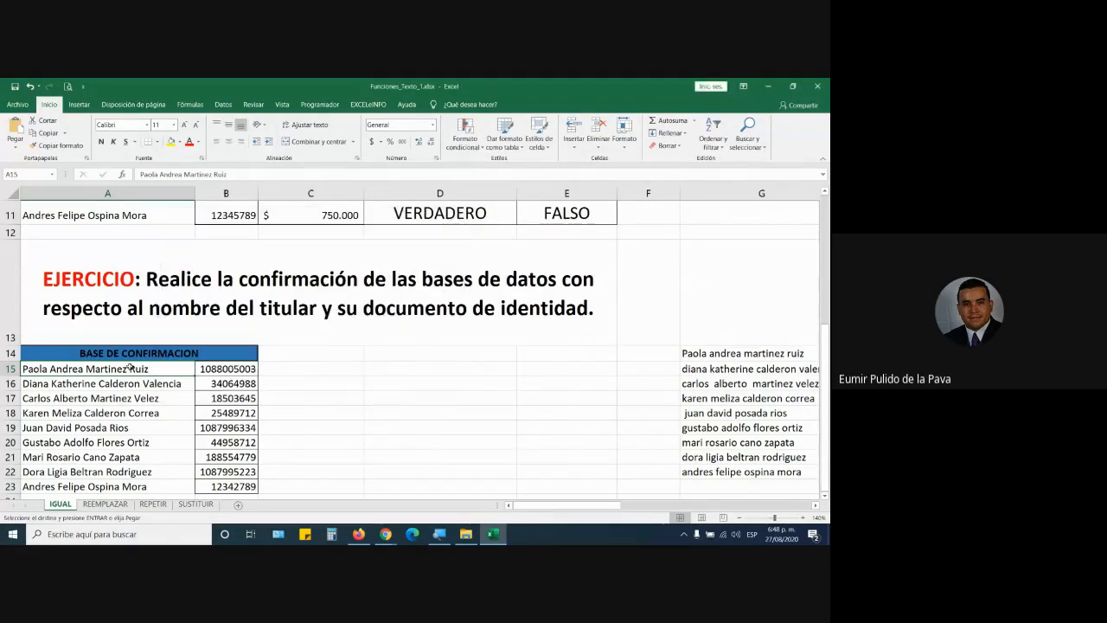
key("ctrl+v")
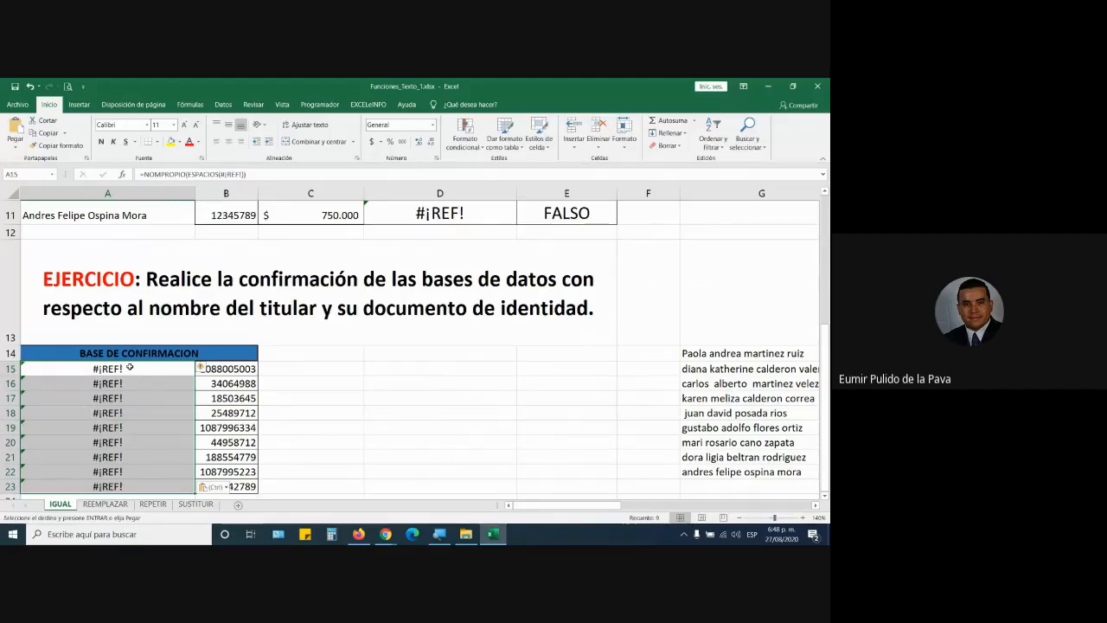
Step: Paste the names as Valores via Pegado especial, restoring VERDADERO in D11
key("ctrl+alt+v")
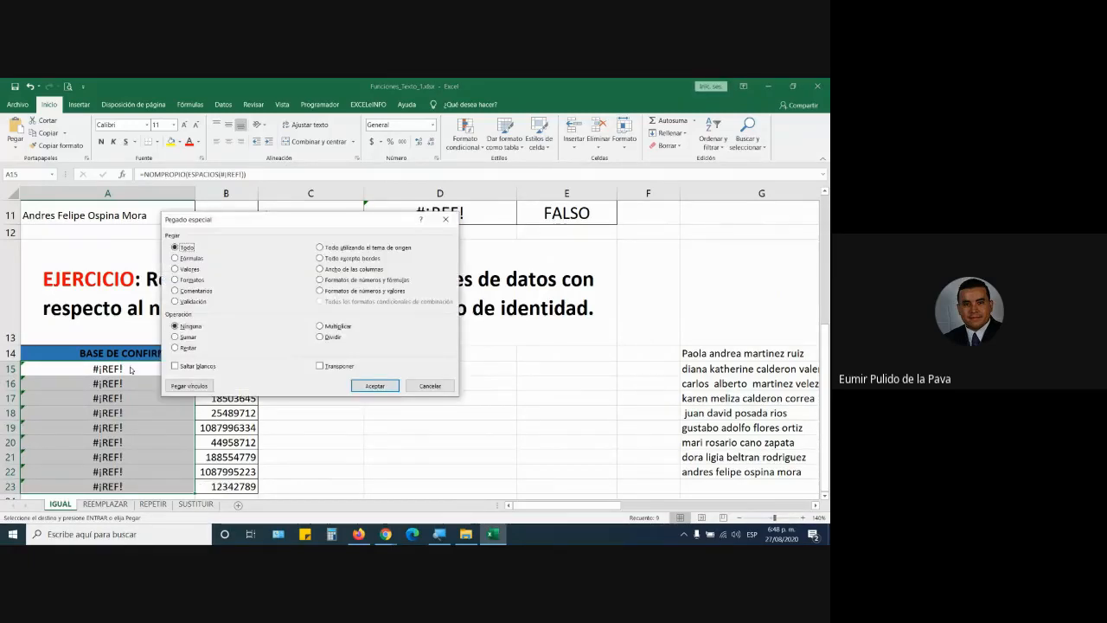
left_click(187, 269)
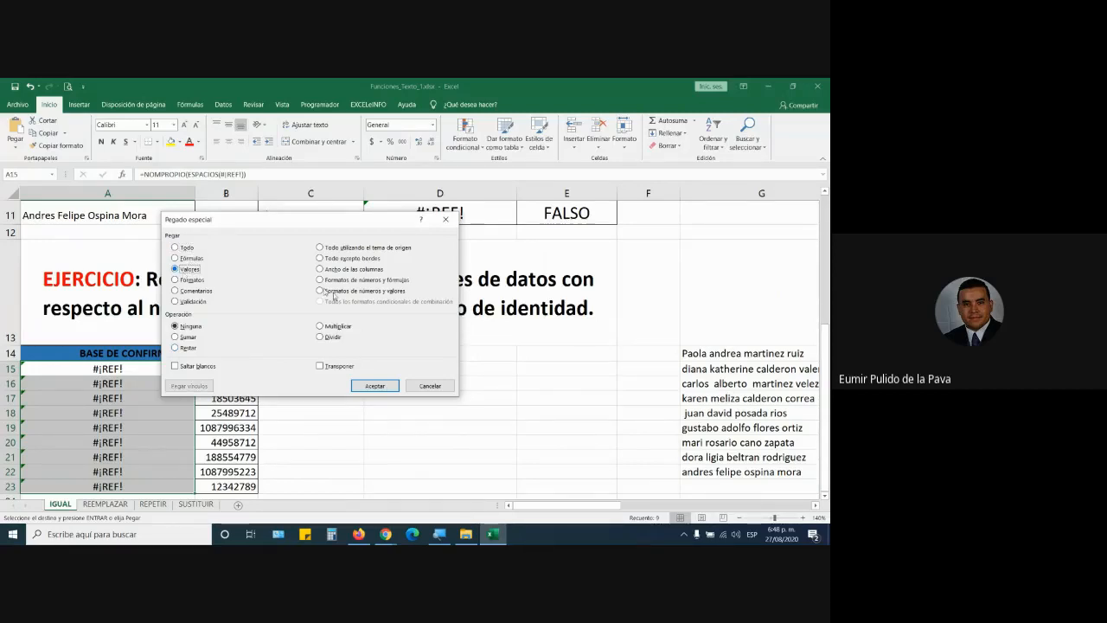
left_click(356, 384)
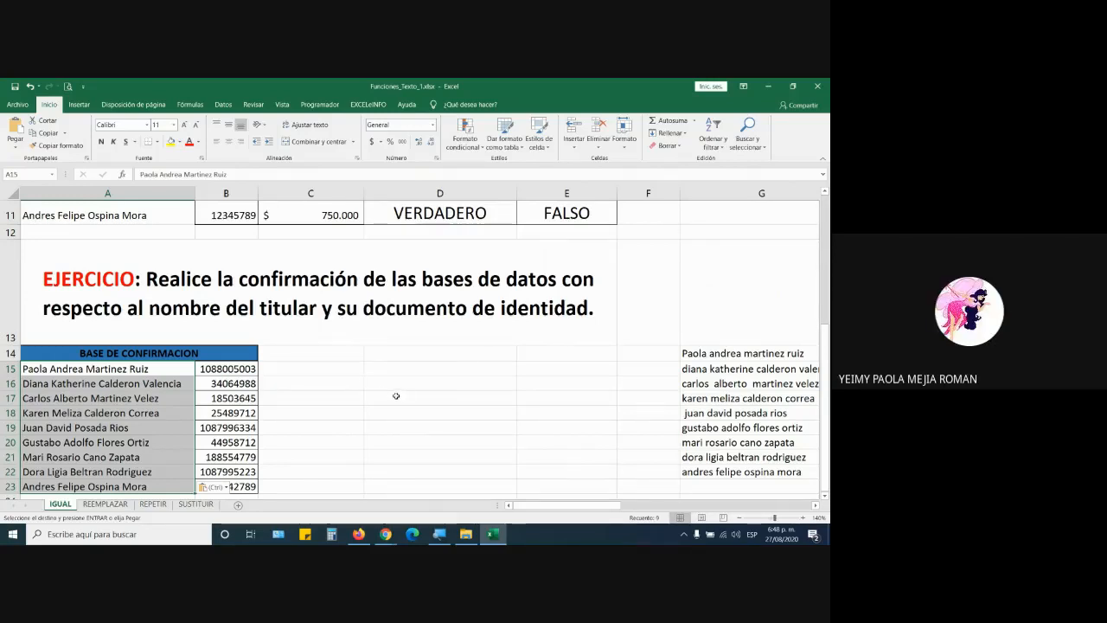
Step: Switch to the REEMPLAZAR sheet and zoom in to about 180%
left_click(122, 504)
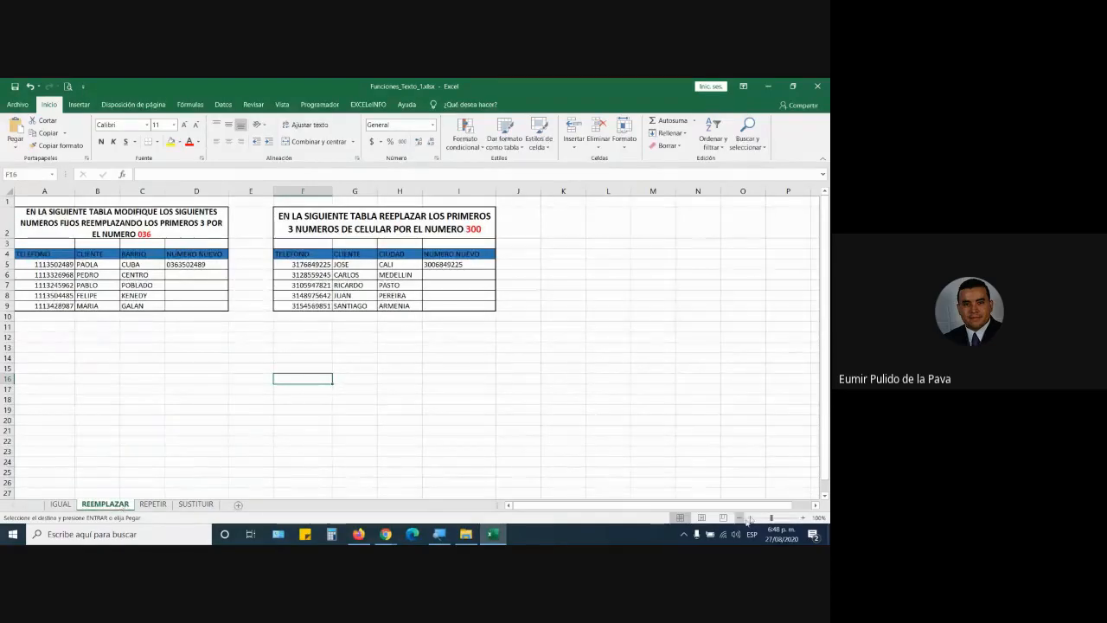
left_click(803, 519)
left_click(803, 519)
left_click(803, 519)
left_click(804, 519)
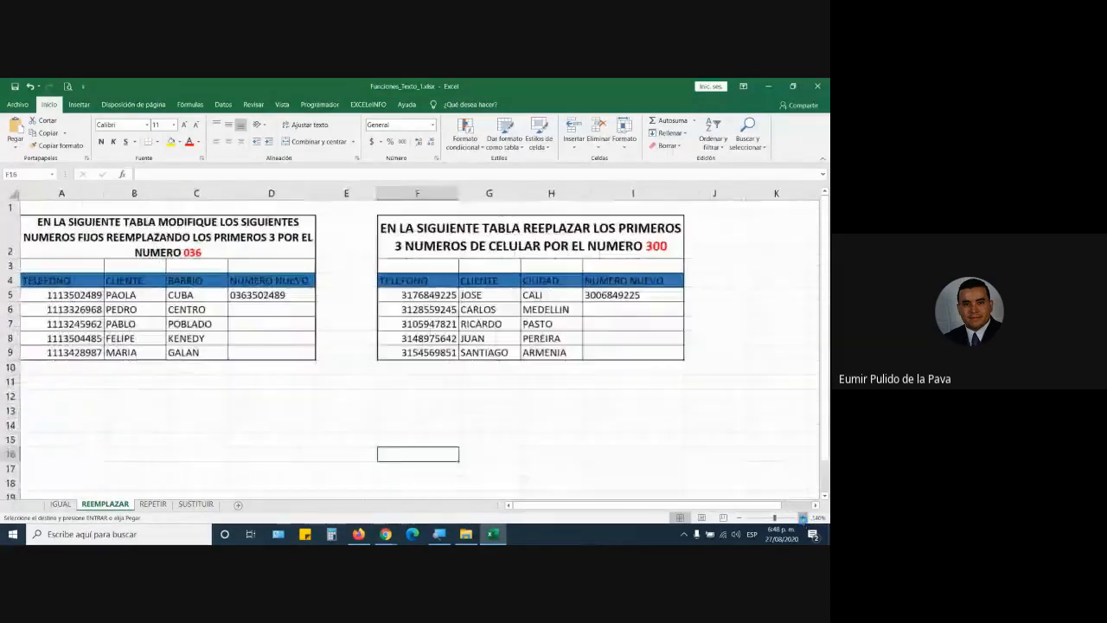
left_click(804, 519)
left_click(803, 519)
left_click(803, 518)
left_click(803, 518)
scroll(432, 465, "up", 1)
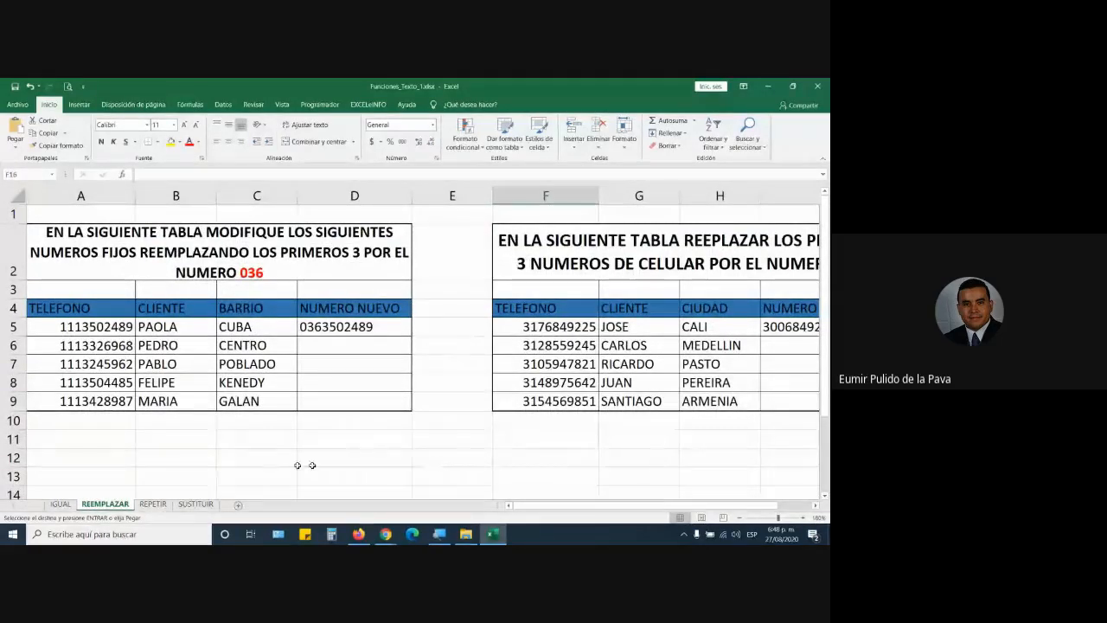
Step: Raise cell B11's font size to 16, abandoning a started =REEMPLAZAR entry
left_click(204, 439)
left_click(183, 125)
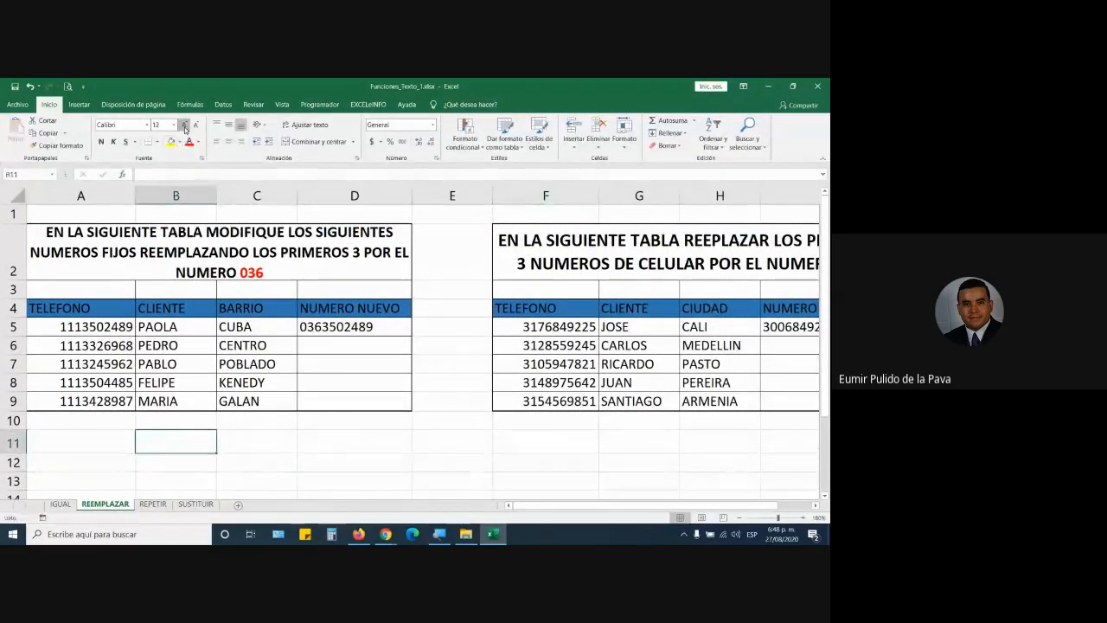
left_click(183, 125)
left_click(184, 125)
type("=ree")
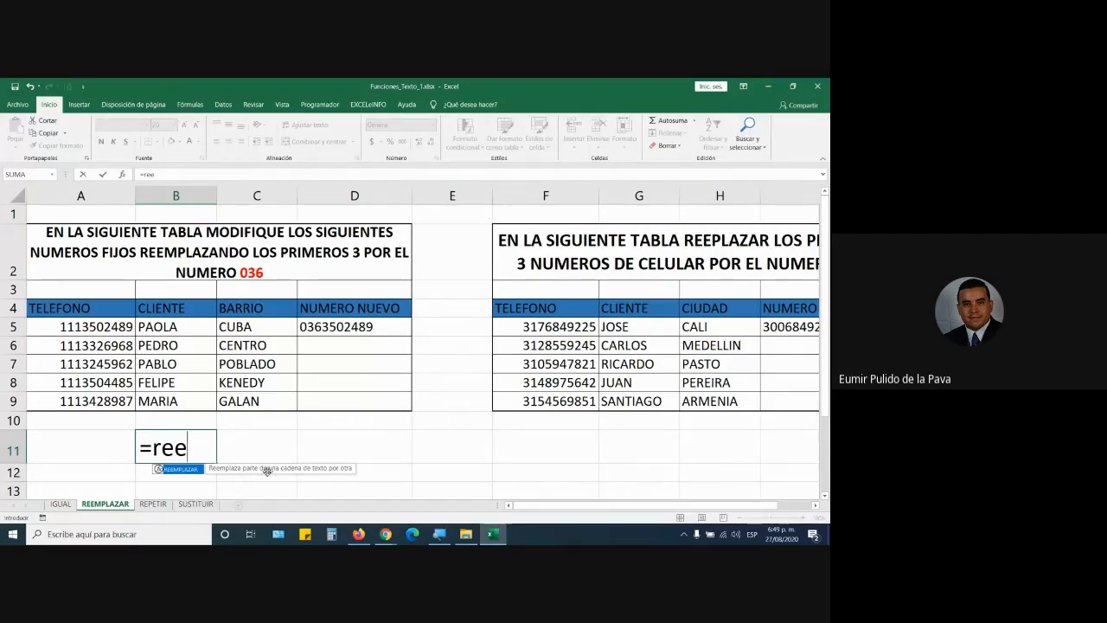
key("Tab")
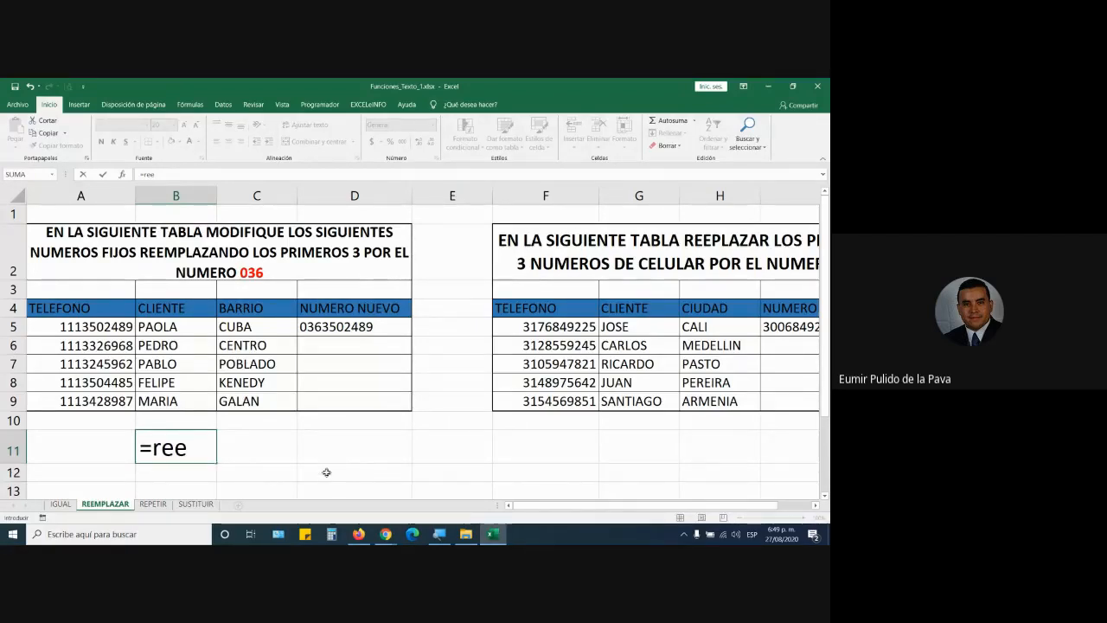
key("Escape")
left_click(102, 232)
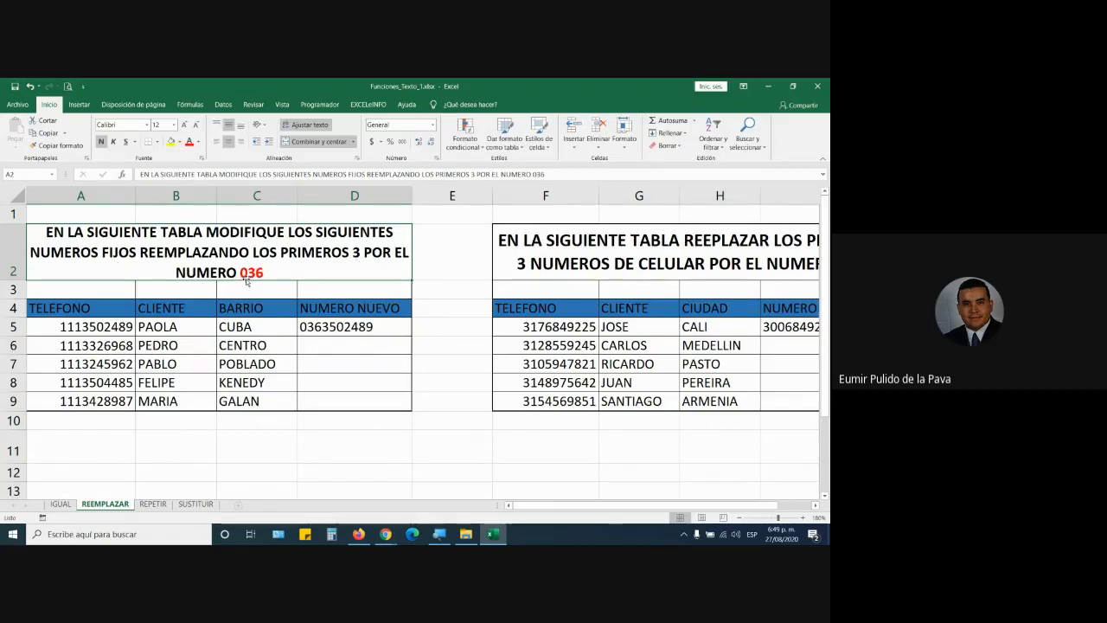
Step: Fill the phone numbers A5:A9 yellow and the NUMERO NUEVO cells D5:D9 blue
left_click_drag(90, 326, 84, 398)
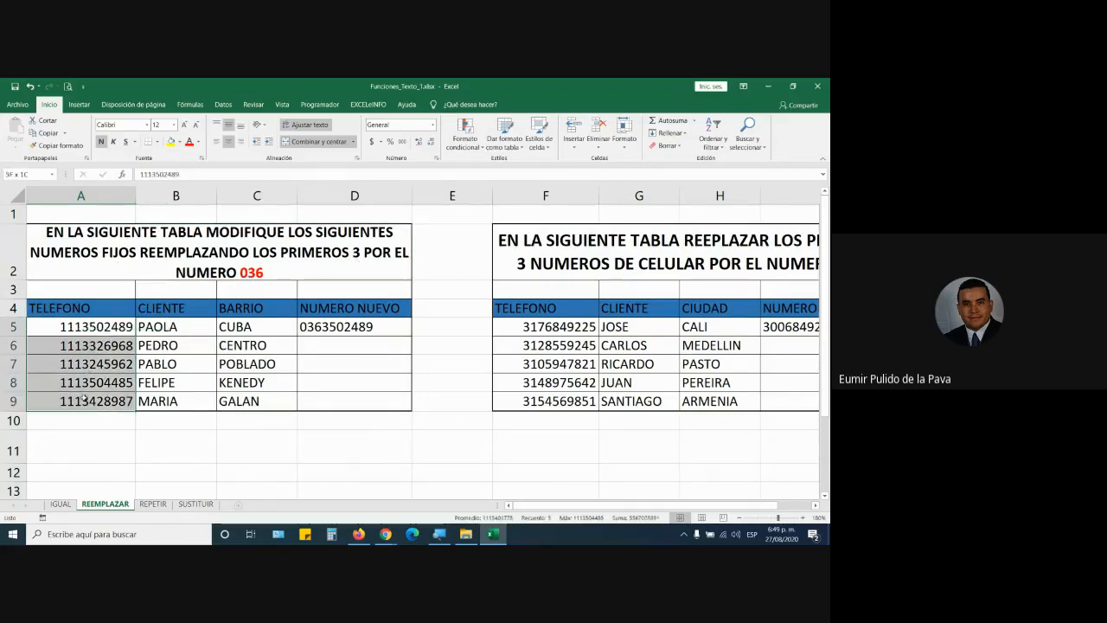
left_click(171, 141)
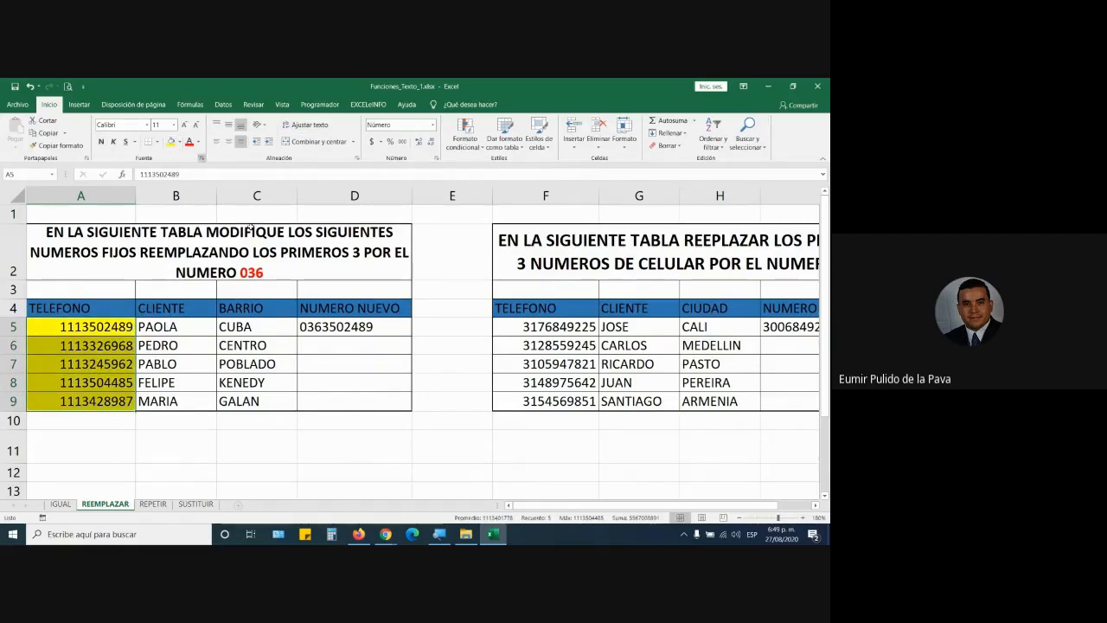
left_click_drag(332, 331, 333, 401)
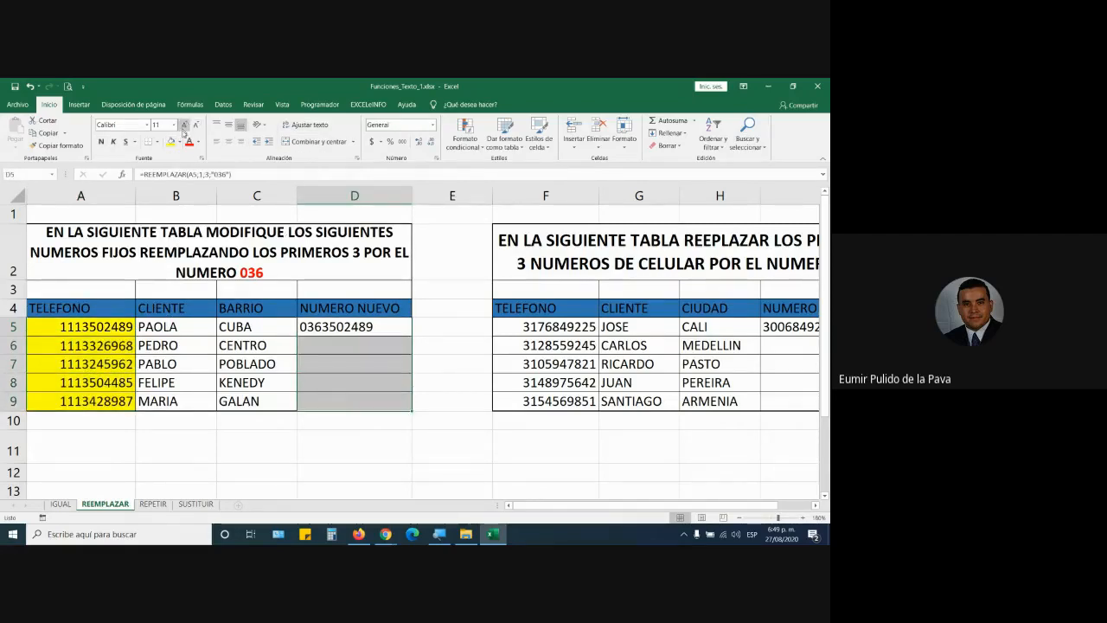
left_click(179, 142)
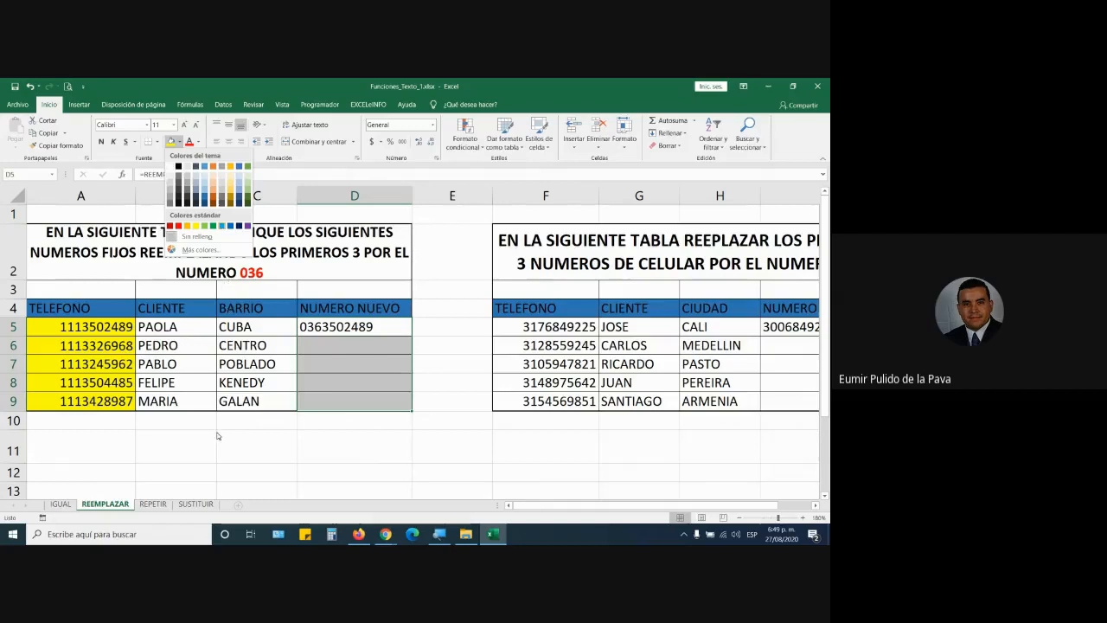
left_click(221, 226)
Step: Highlight the first three digits 111 of A5 and view D5's REEMPLAZAR formula
left_click(89, 327)
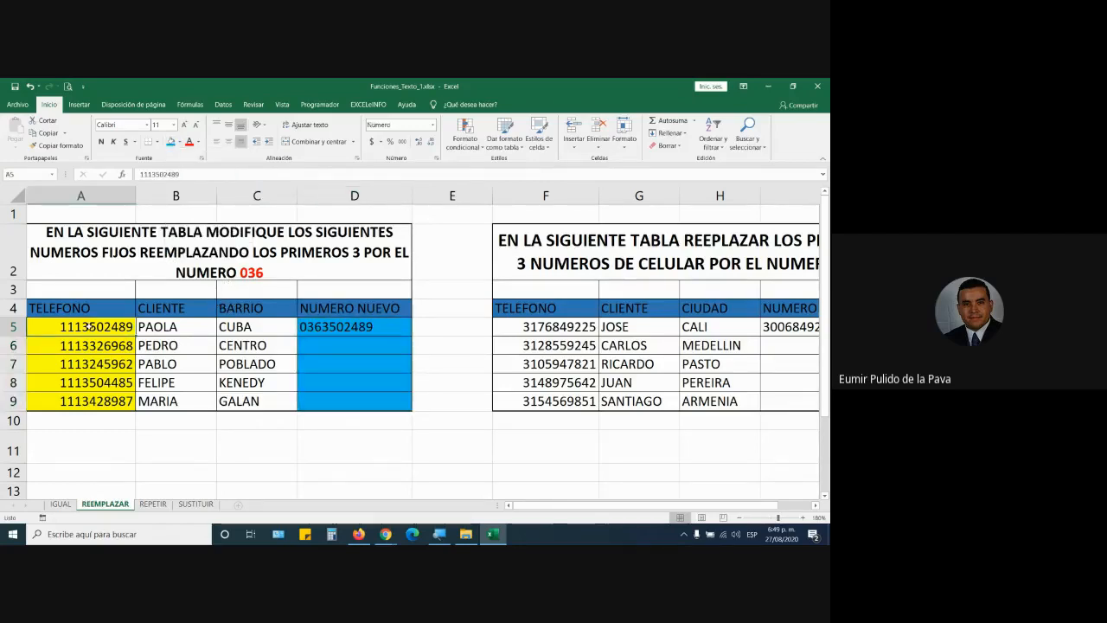
double_click(89, 327)
left_click_drag(59, 326, 82, 326)
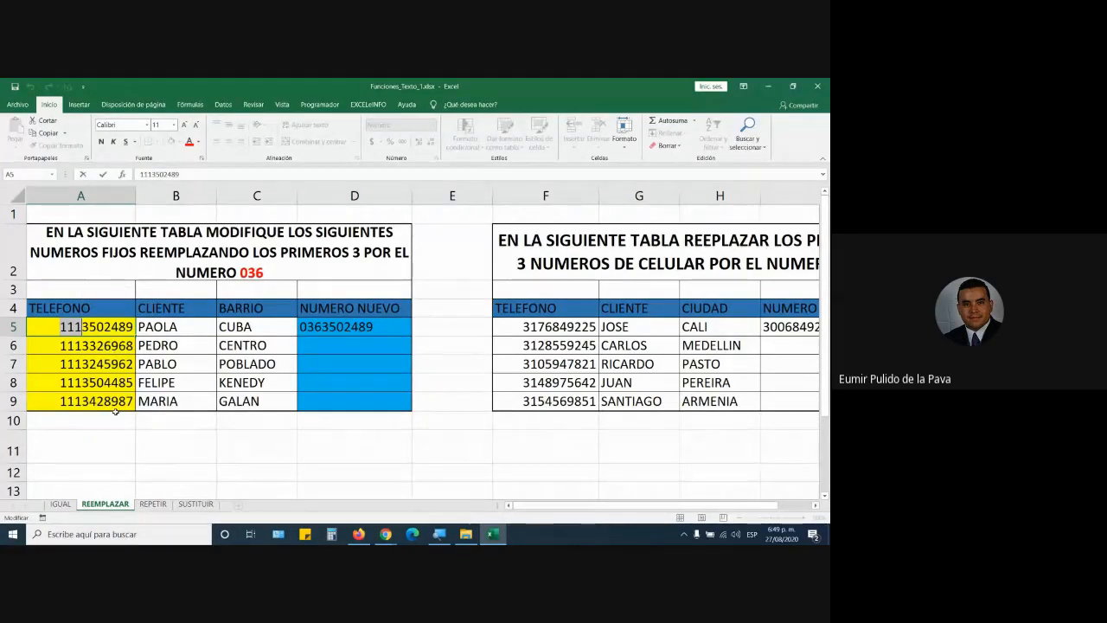
left_click(318, 325)
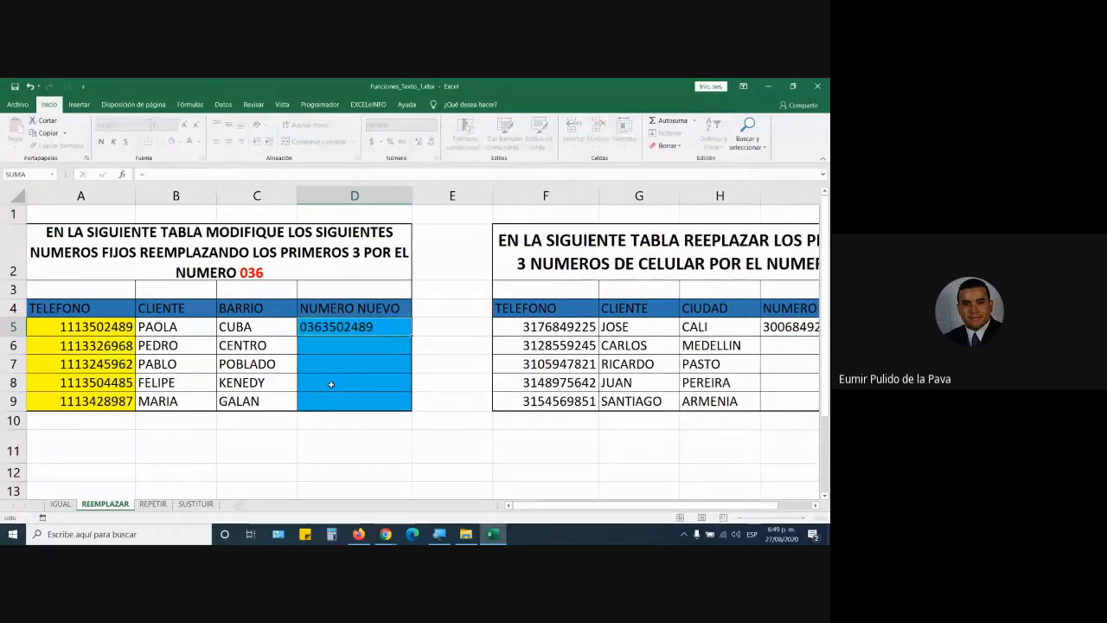
Step: Enlarge the NUMERO NUEVO text to size 20 and begin a =REEMPLAZAR formula in D5
left_click(184, 125)
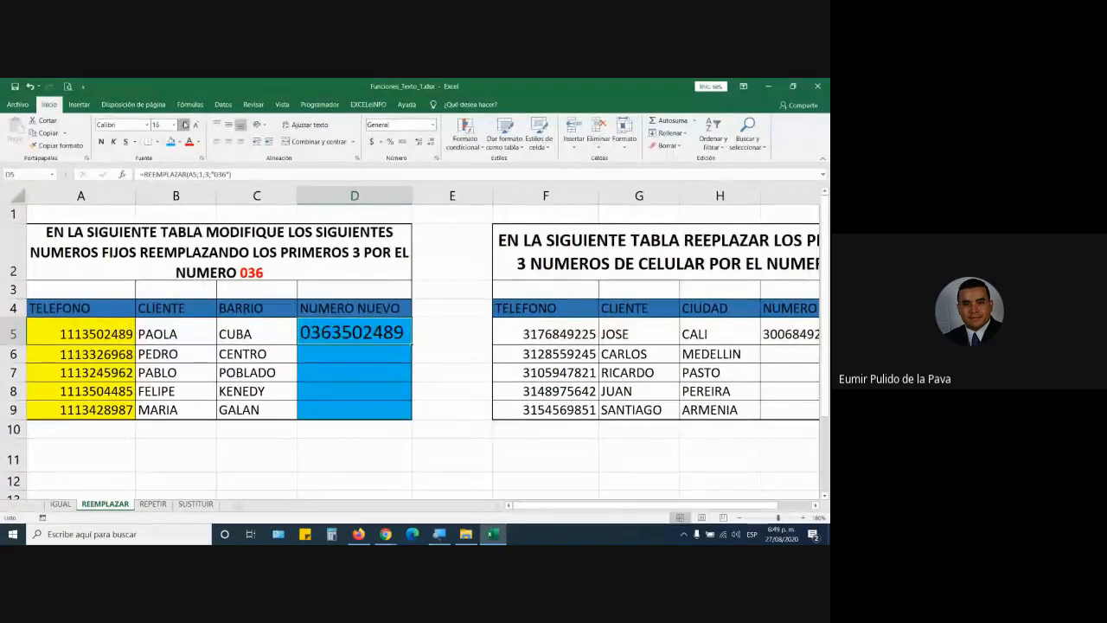
left_click(184, 125)
type("=")
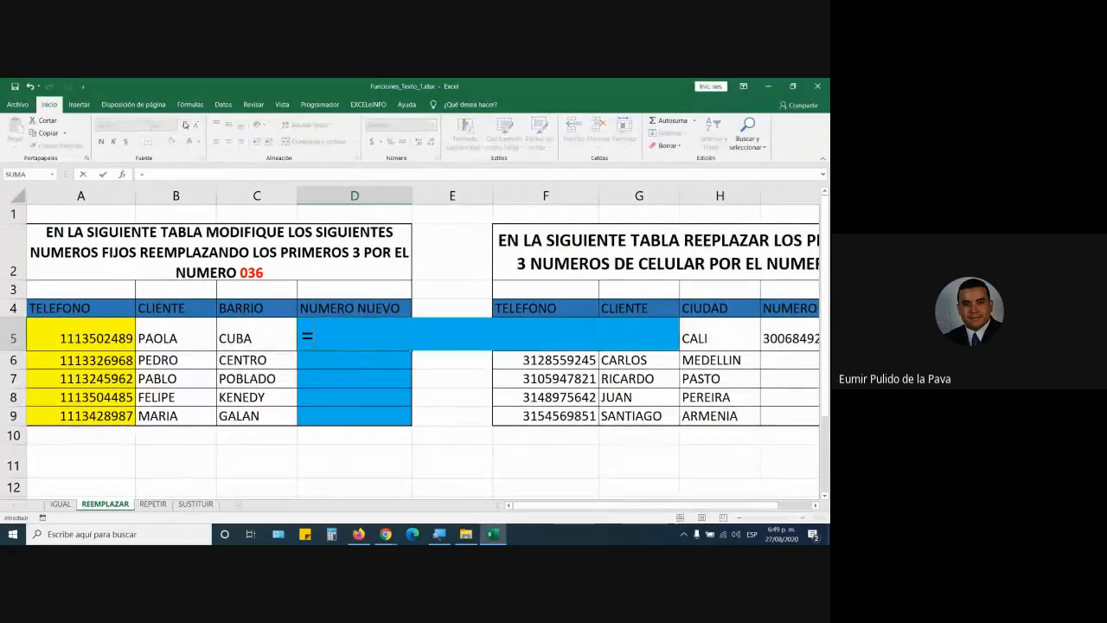
type("ree")
key("Tab")
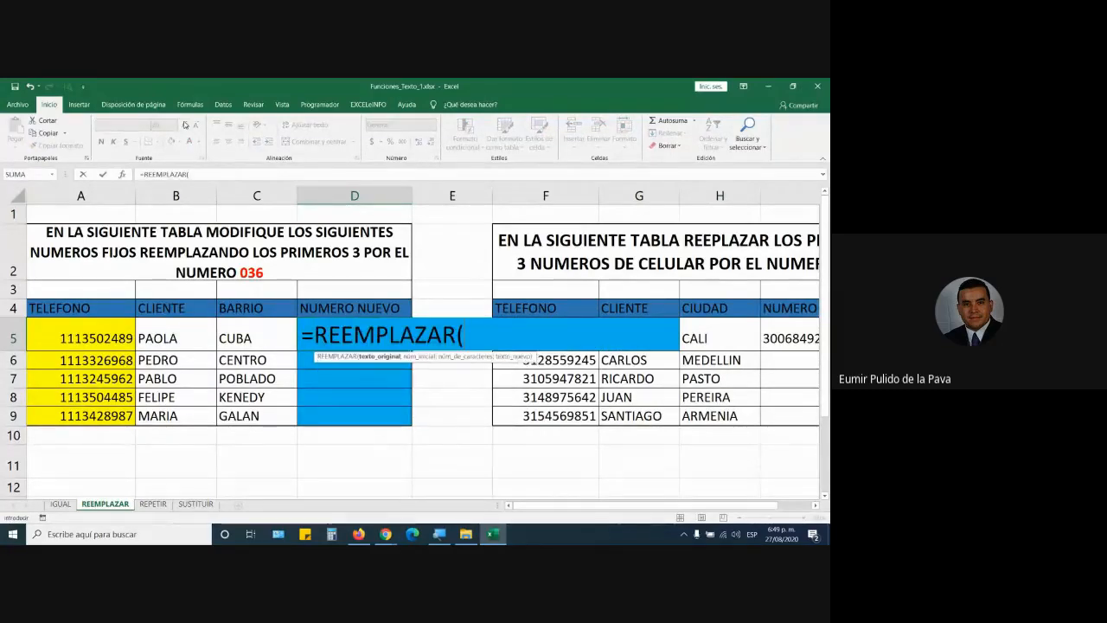
Step: Magnify the screen to 200% and enter A5 as REEMPLAZAR's original text
key("super+plus")
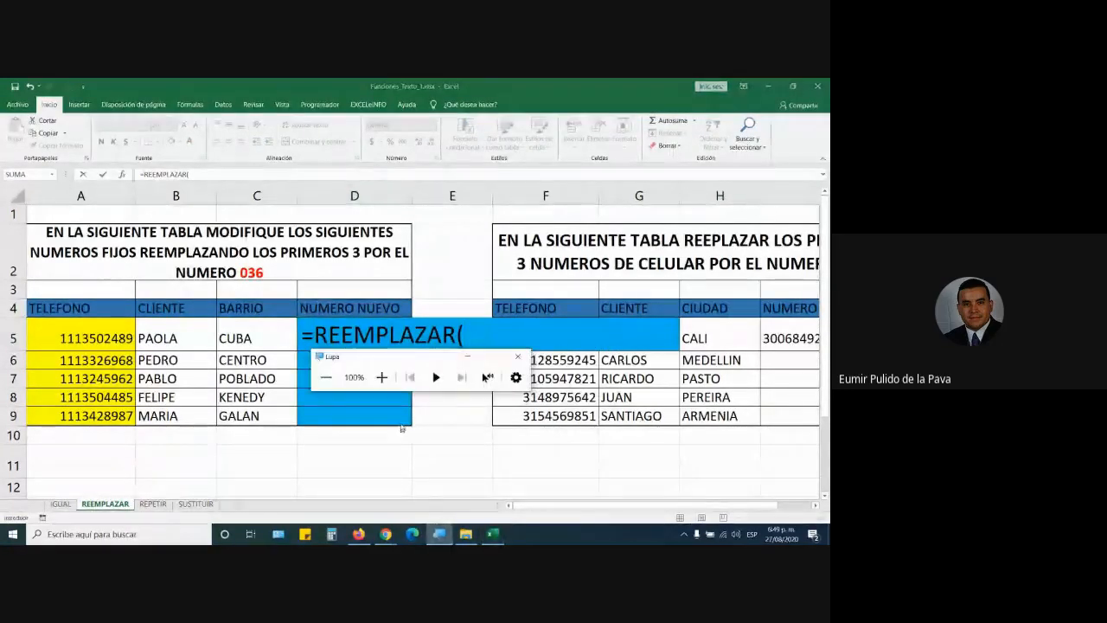
left_click(380, 376)
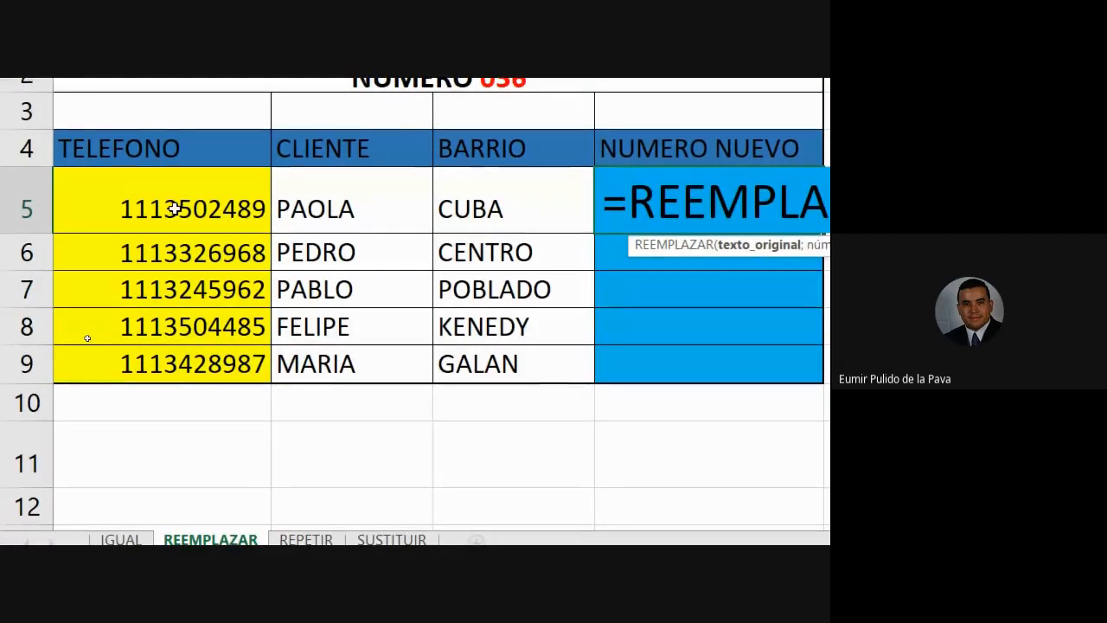
left_click(172, 208)
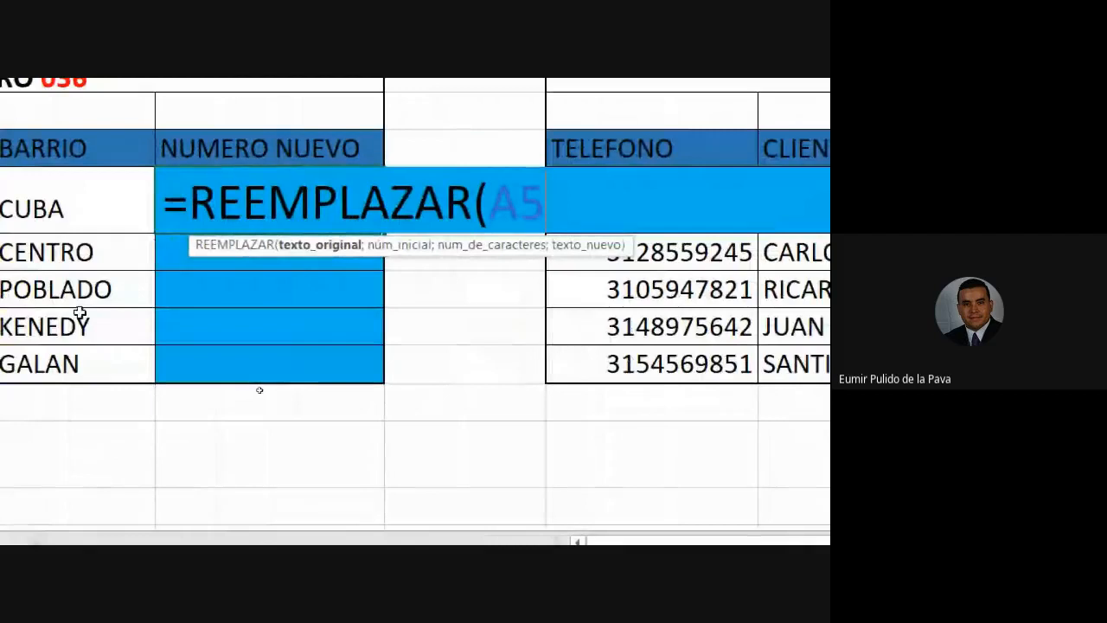
type(";")
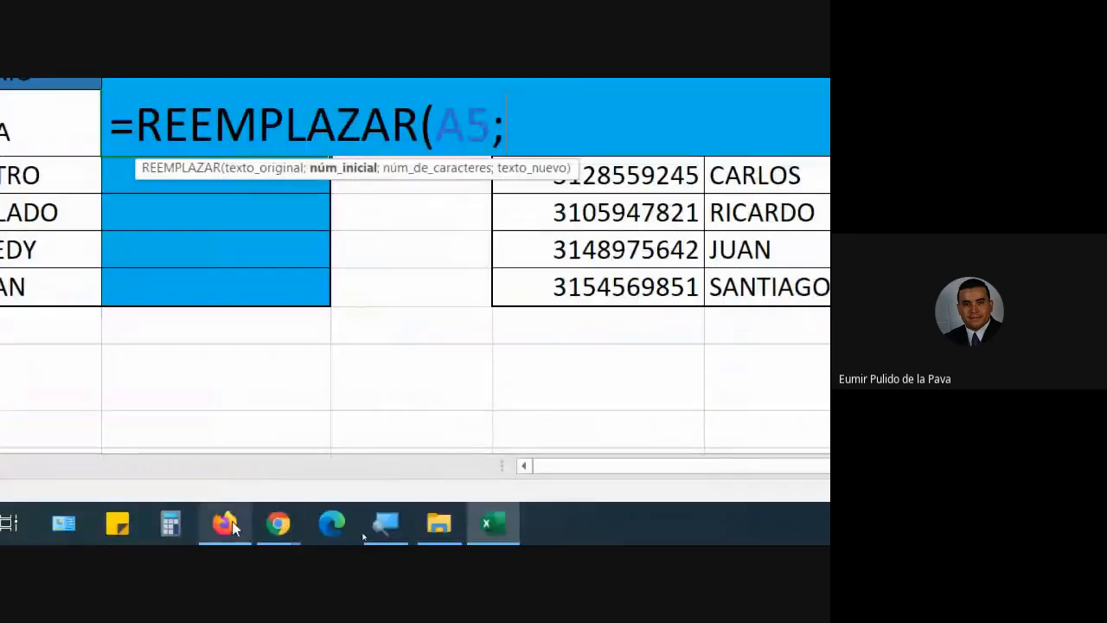
Step: Admit the waiting guest into the video call and return to Excel
left_click(266, 538)
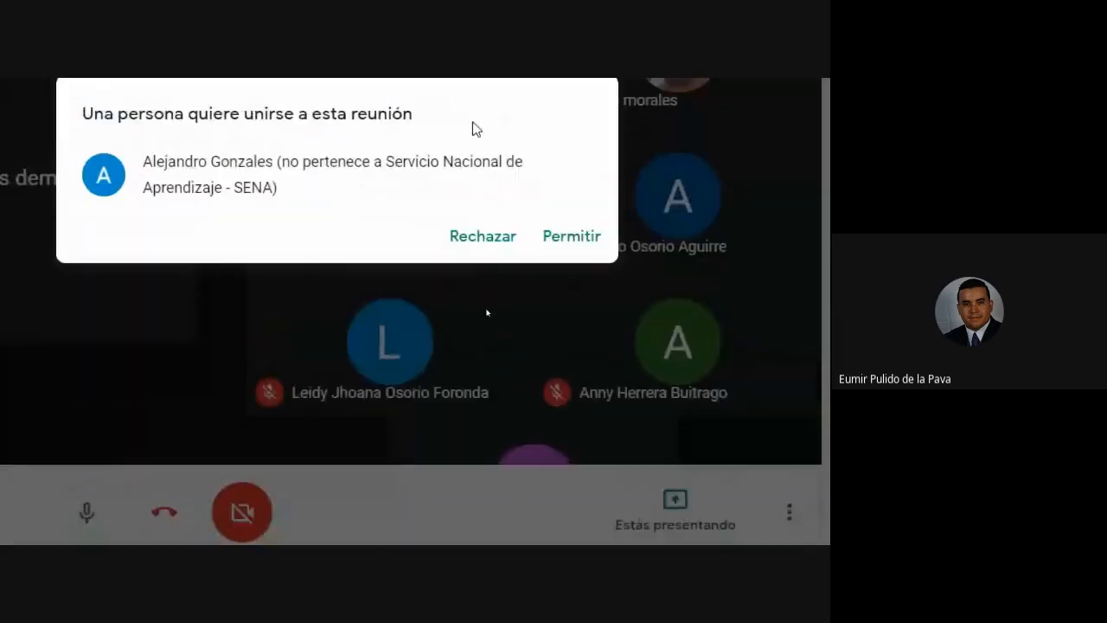
left_click(546, 242)
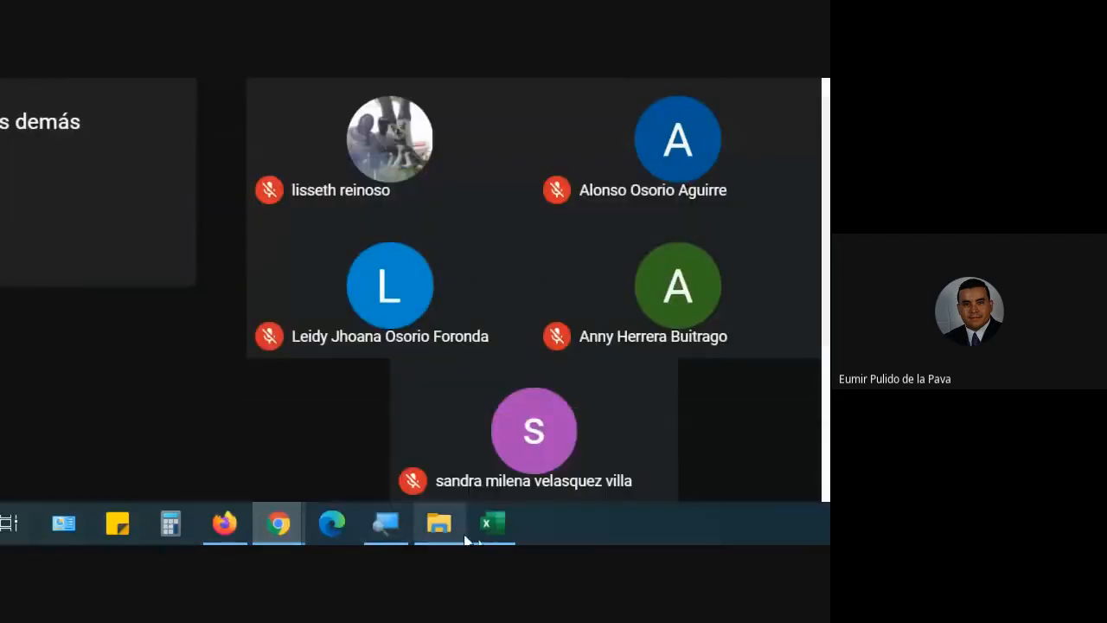
left_click(493, 524)
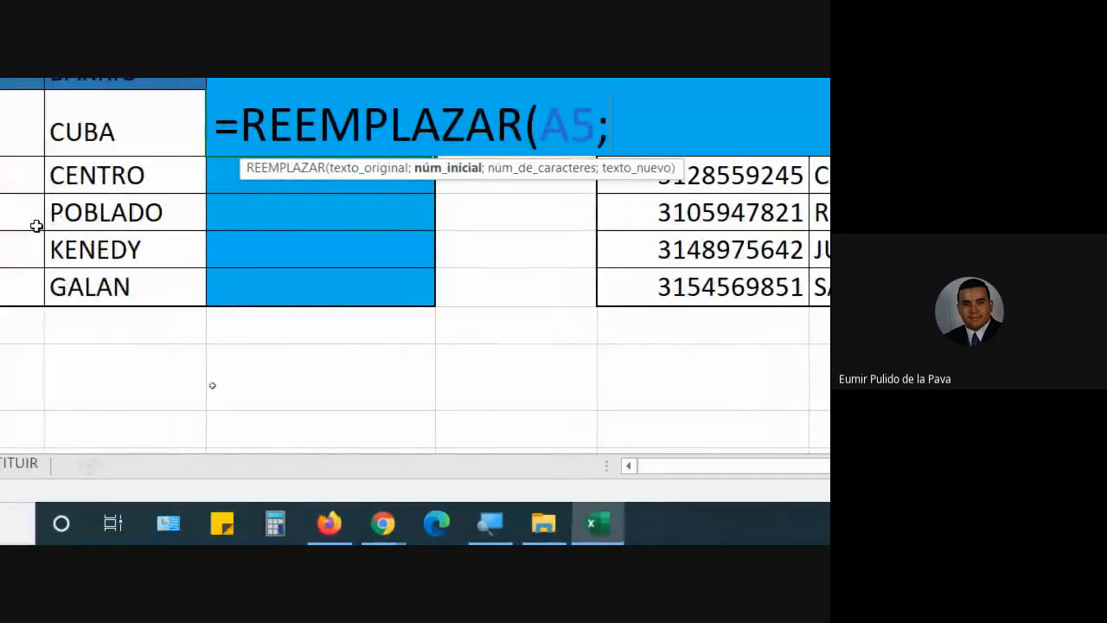
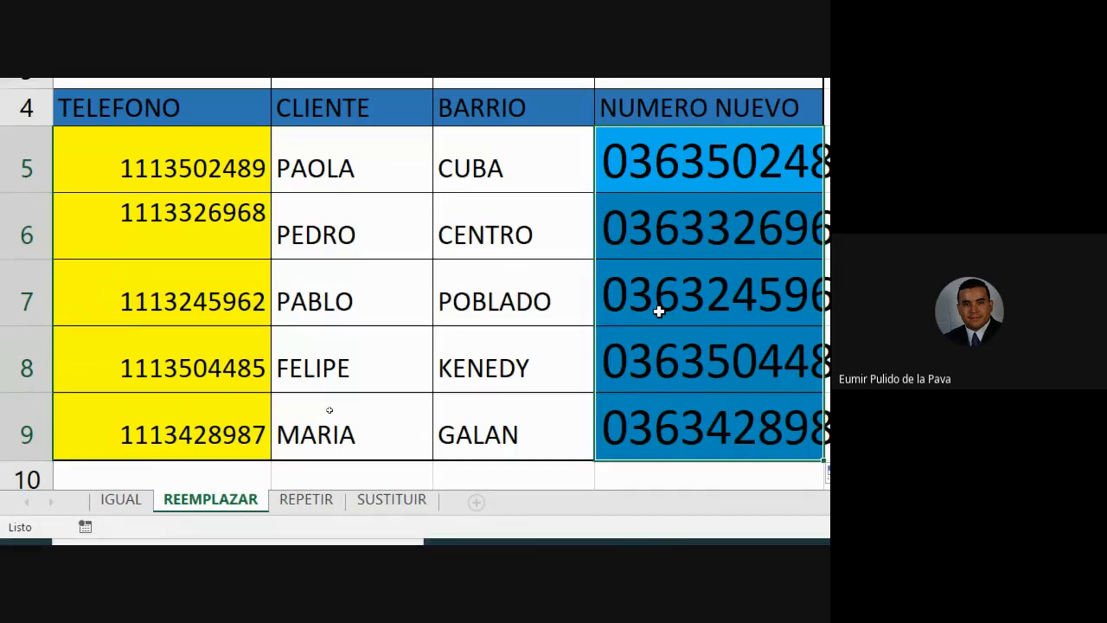
Step: Enter =REEMPLAZAR(A5;1;3;"036") in D5, highlighting the character-count and "036" arguments
left_click(679, 168)
type("=REEMPLAZAR")
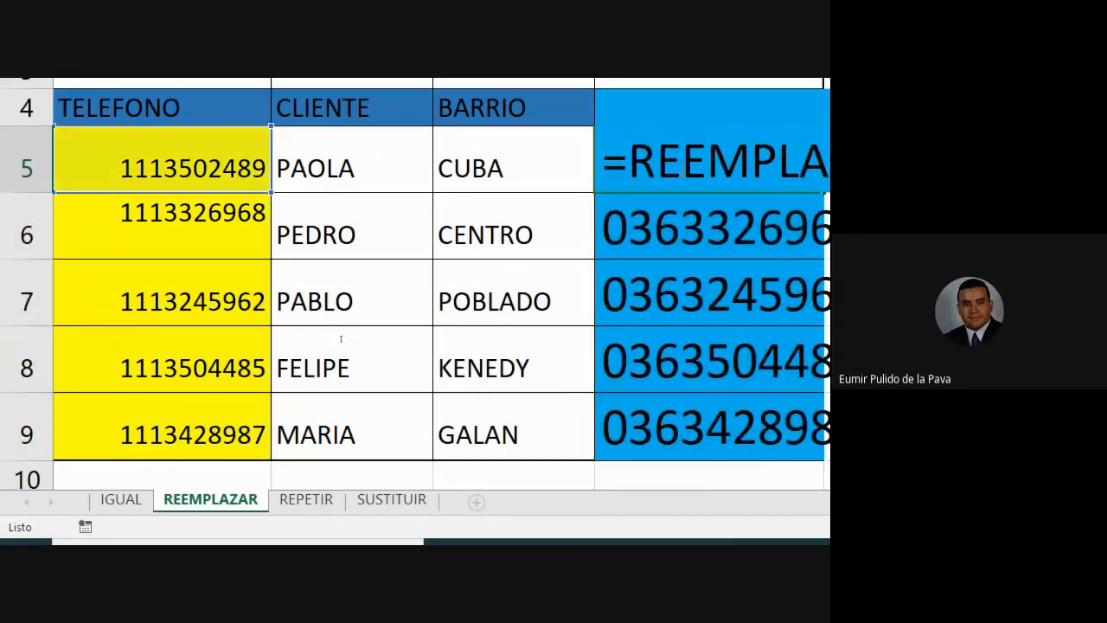
type("(A5;1;3;")
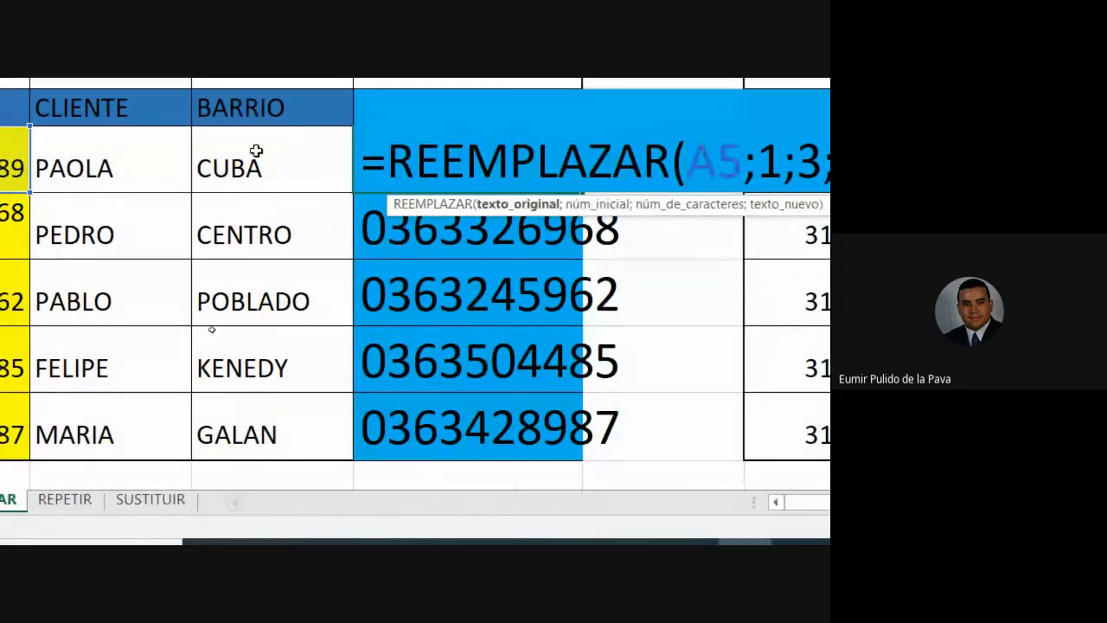
type("\"036\")")
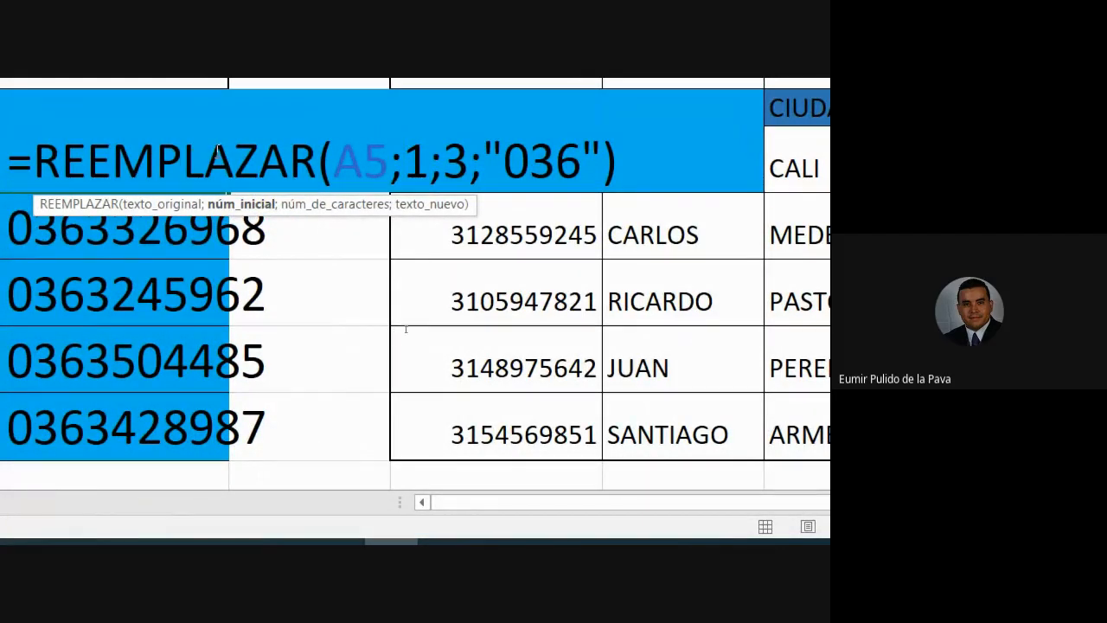
left_click_drag(446, 163, 468, 167)
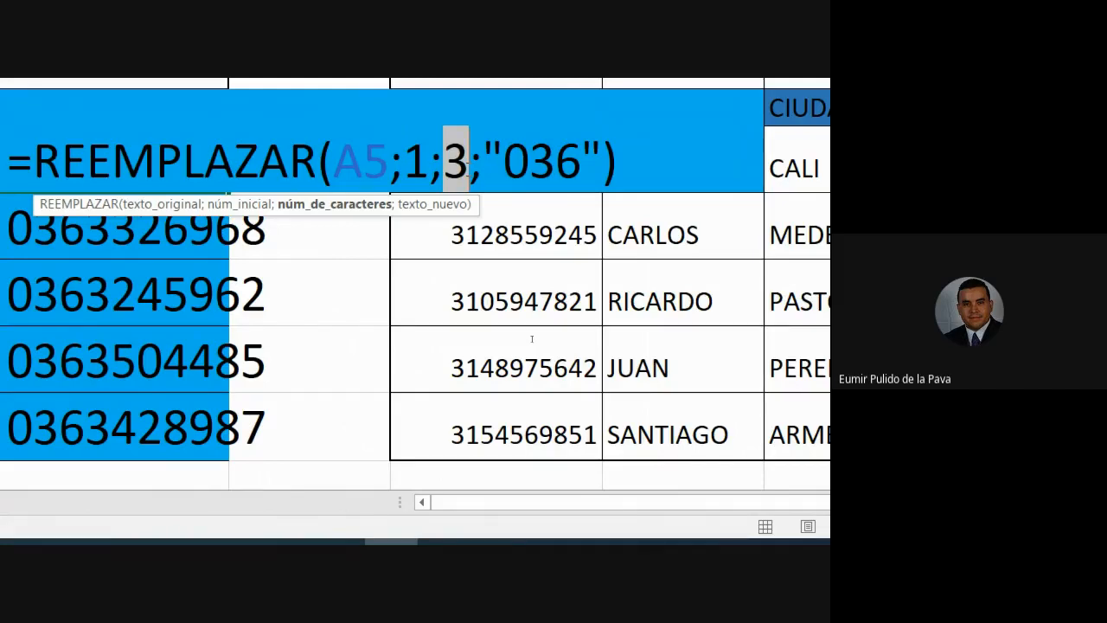
left_click(499, 167)
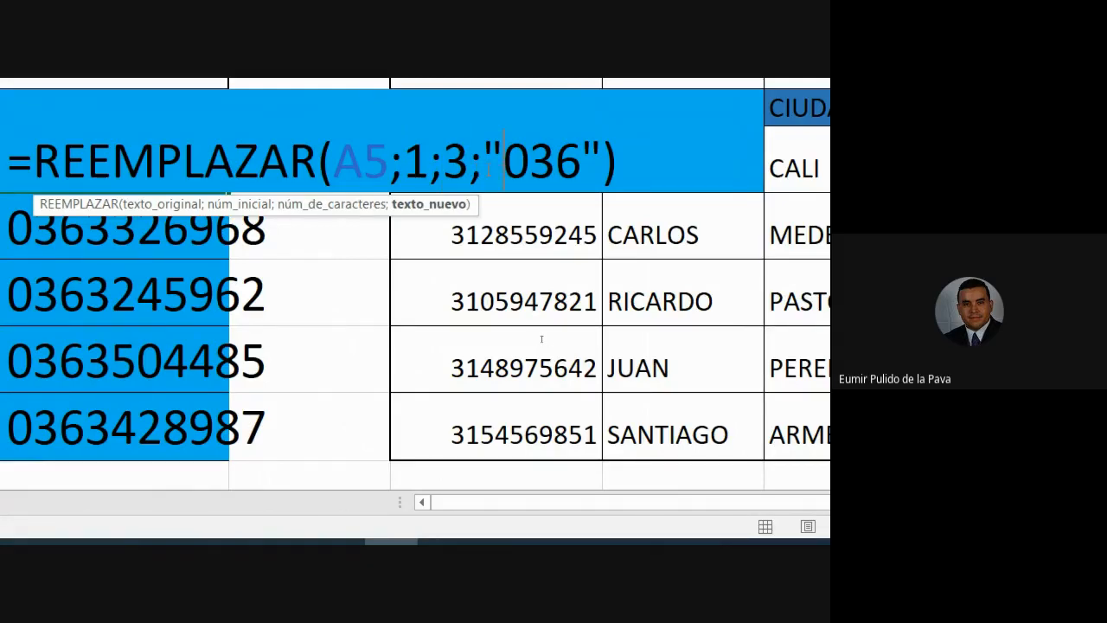
left_click_drag(489, 167, 603, 167)
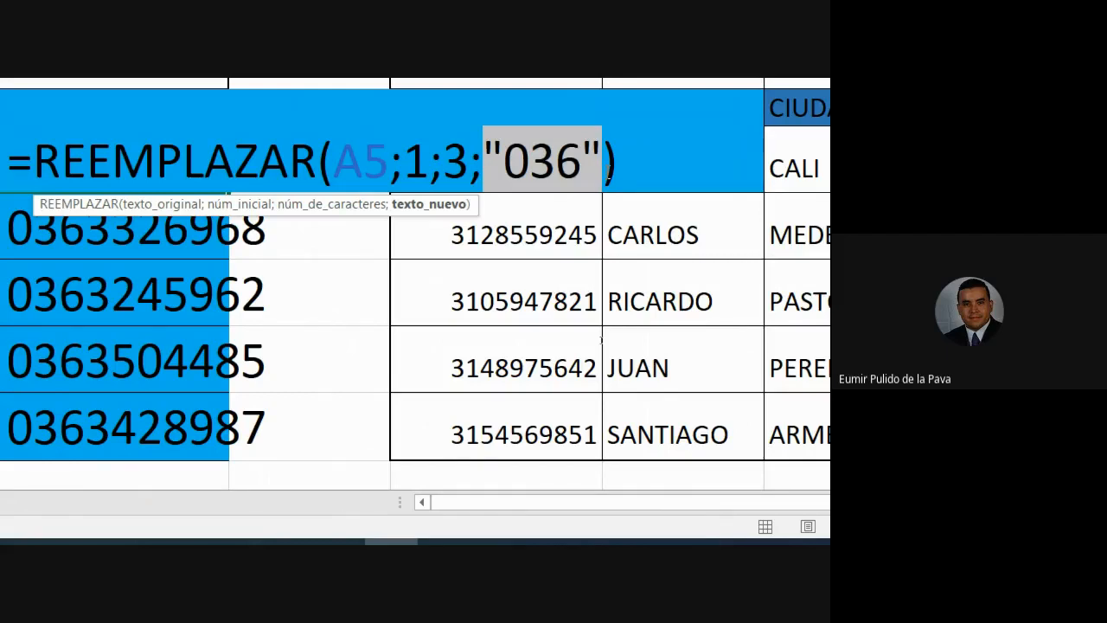
key("Return")
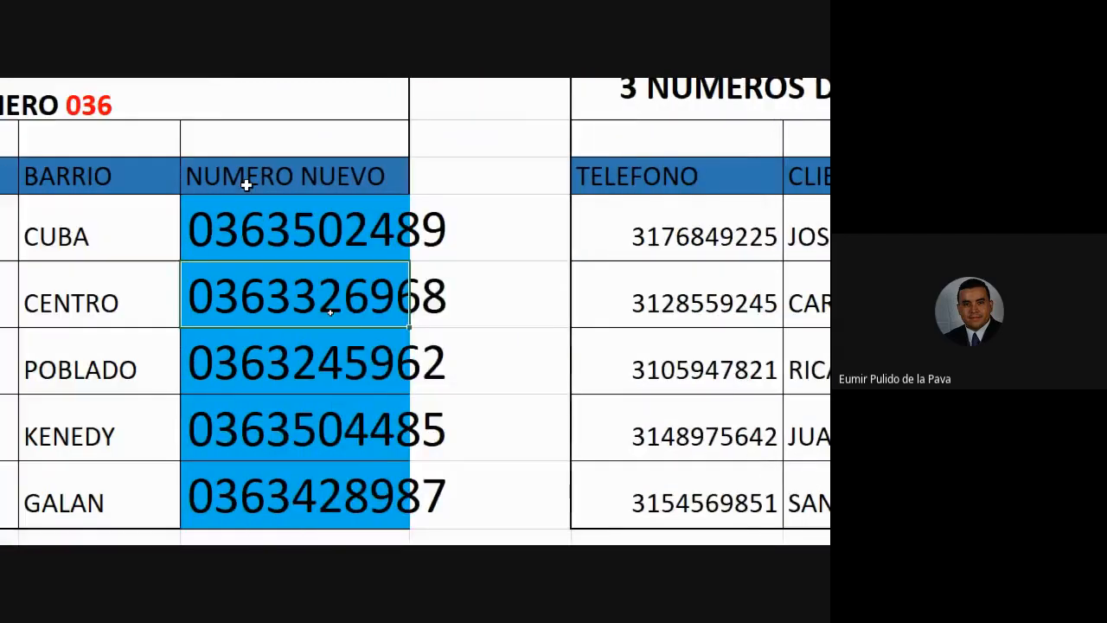
Step: Remove the quotes around 036 in the first NUMERO NUEVO formula
left_click(270, 229)
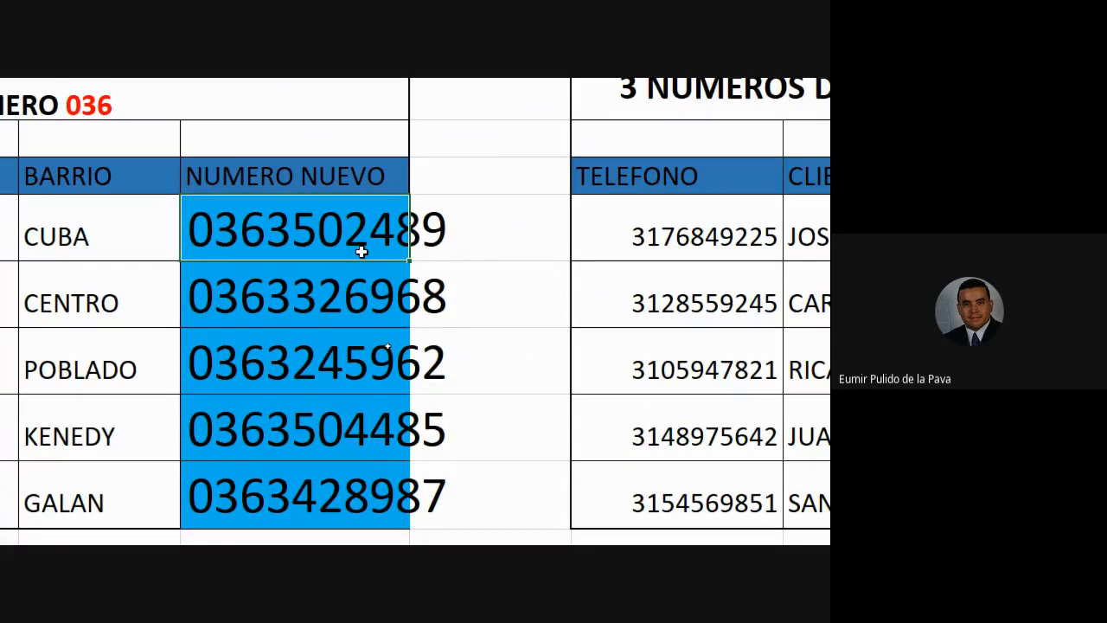
double_click(342, 223)
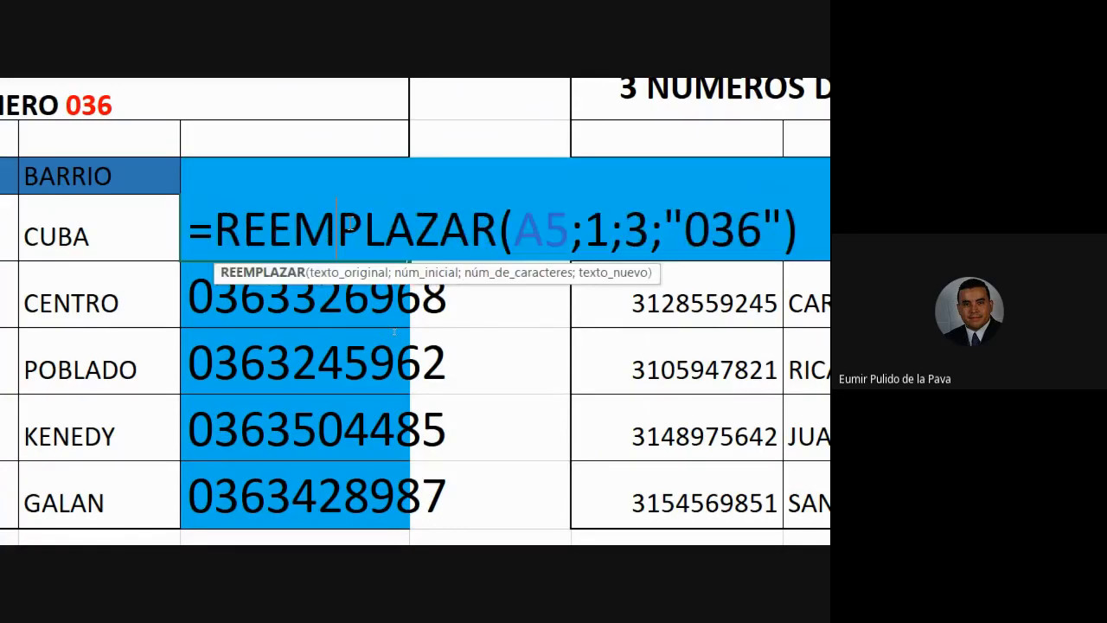
left_click_drag(564, 226, 672, 227)
left_click(585, 229)
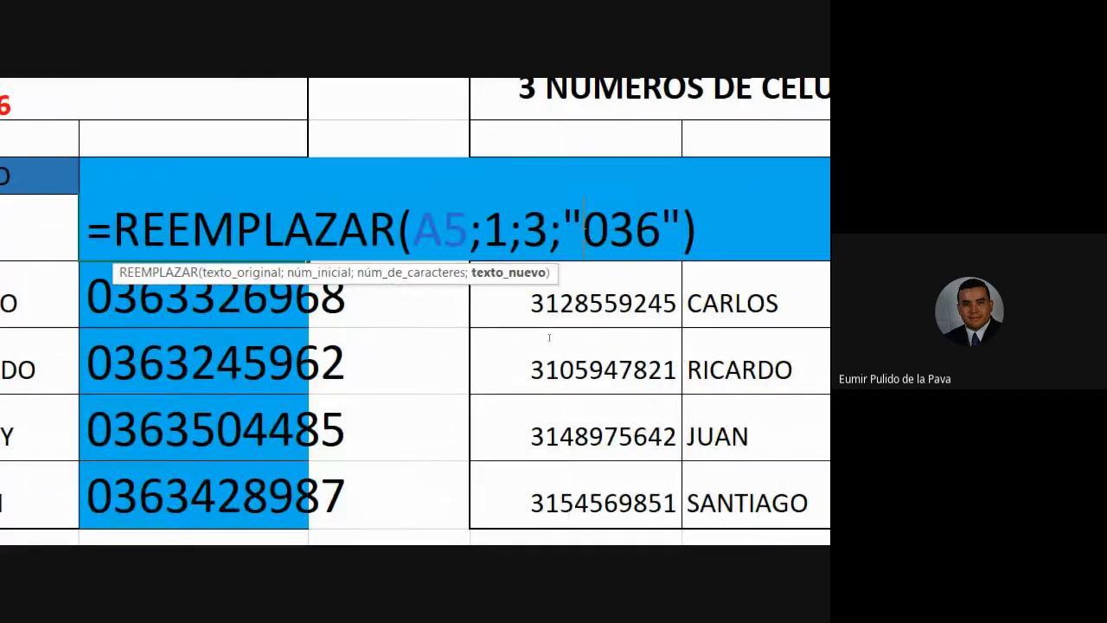
key("BackSpace")
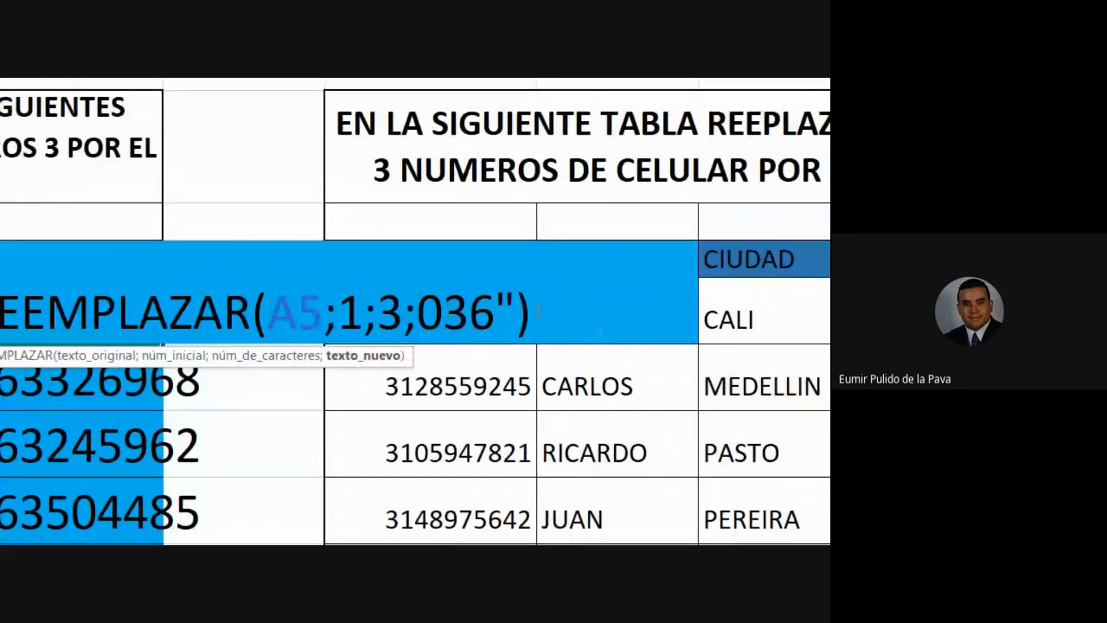
left_click(523, 307)
key("BackSpace")
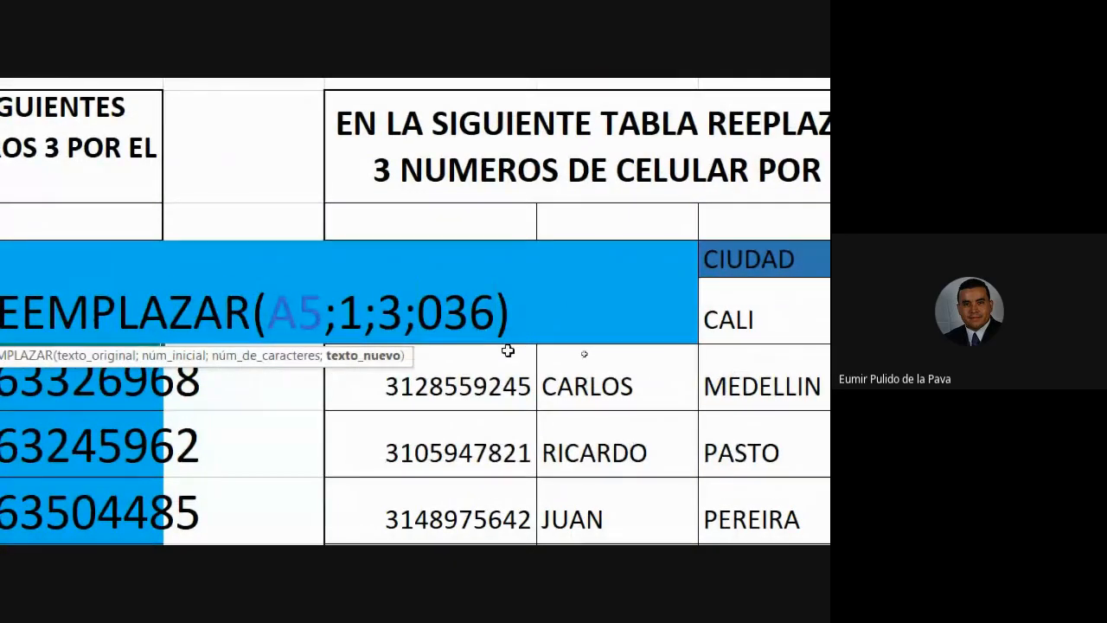
key("Return")
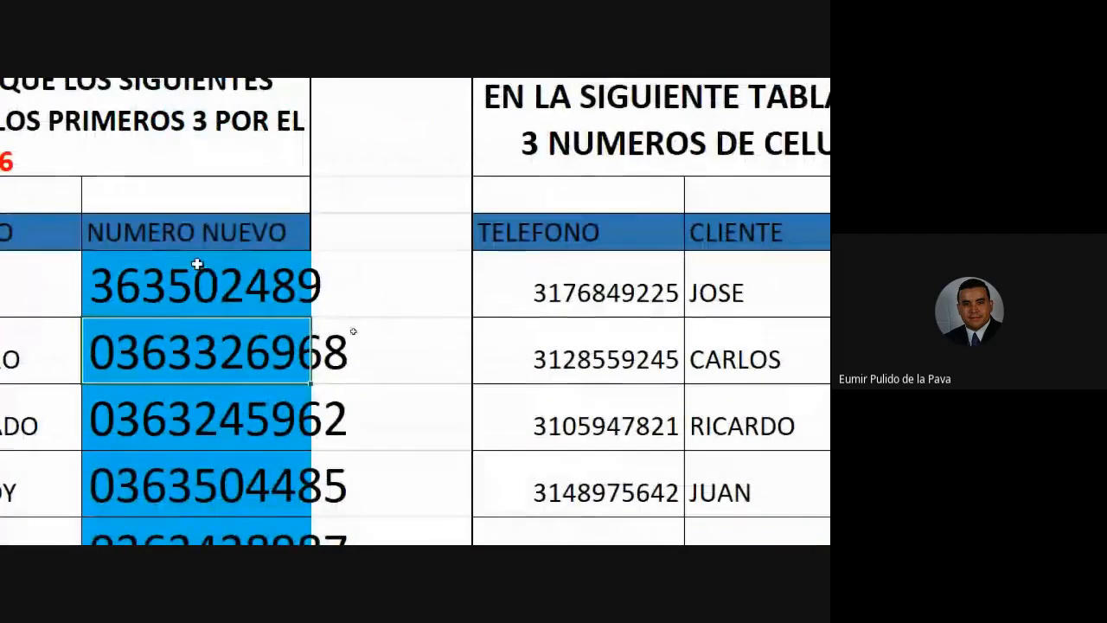
Step: Add a 0 before 36 in the formula and fill it down to row 9
double_click(110, 283)
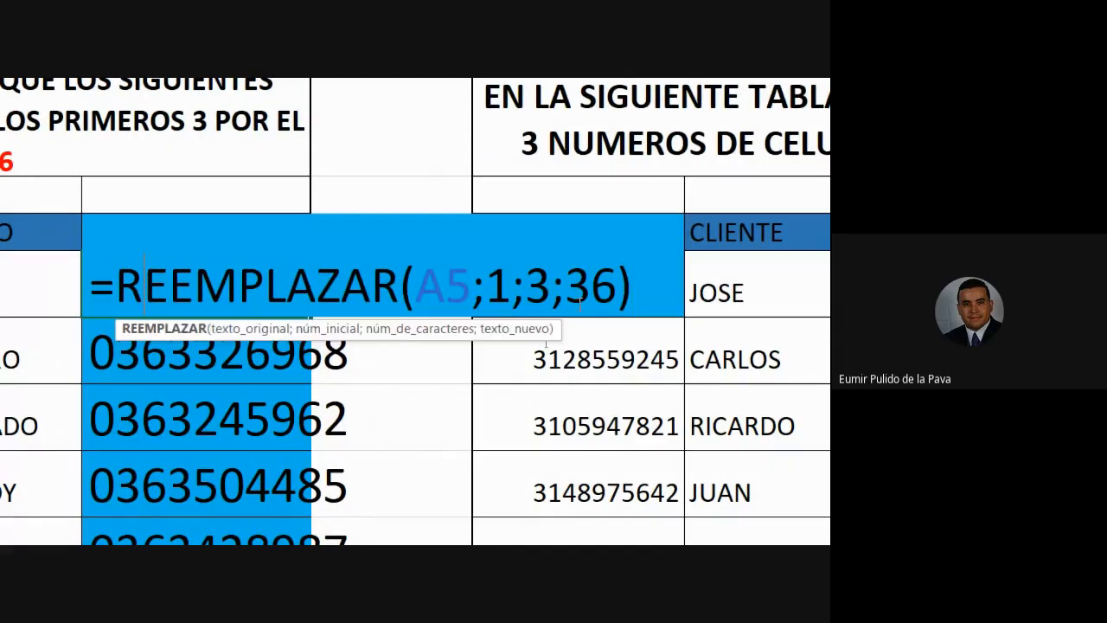
left_click(571, 292)
type("0")
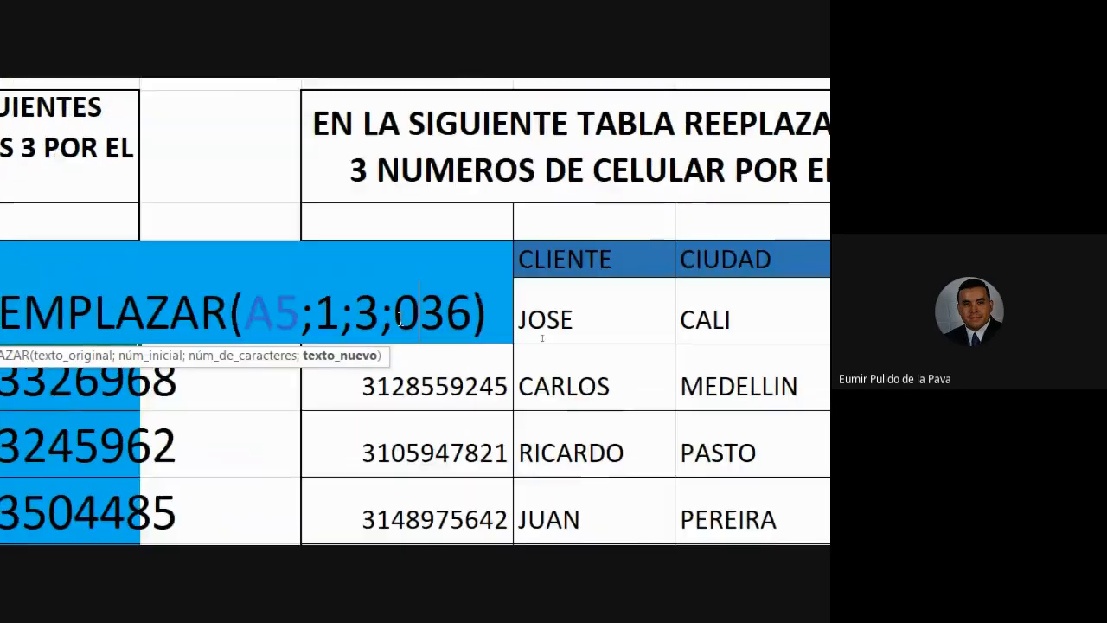
key("Return")
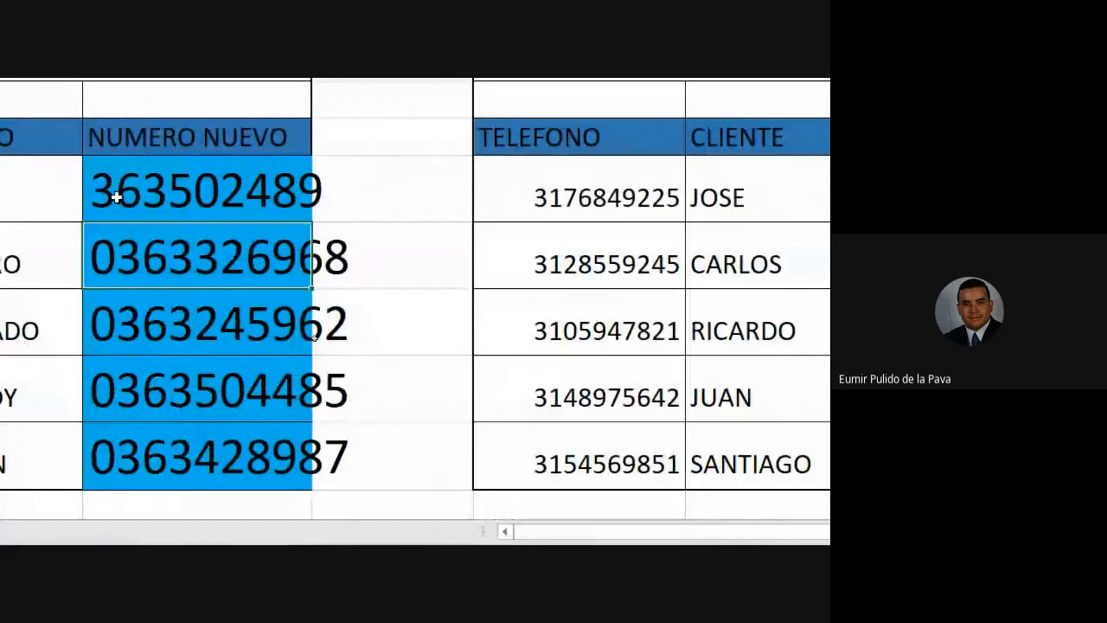
left_click(208, 196)
left_click_drag(309, 221, 323, 479)
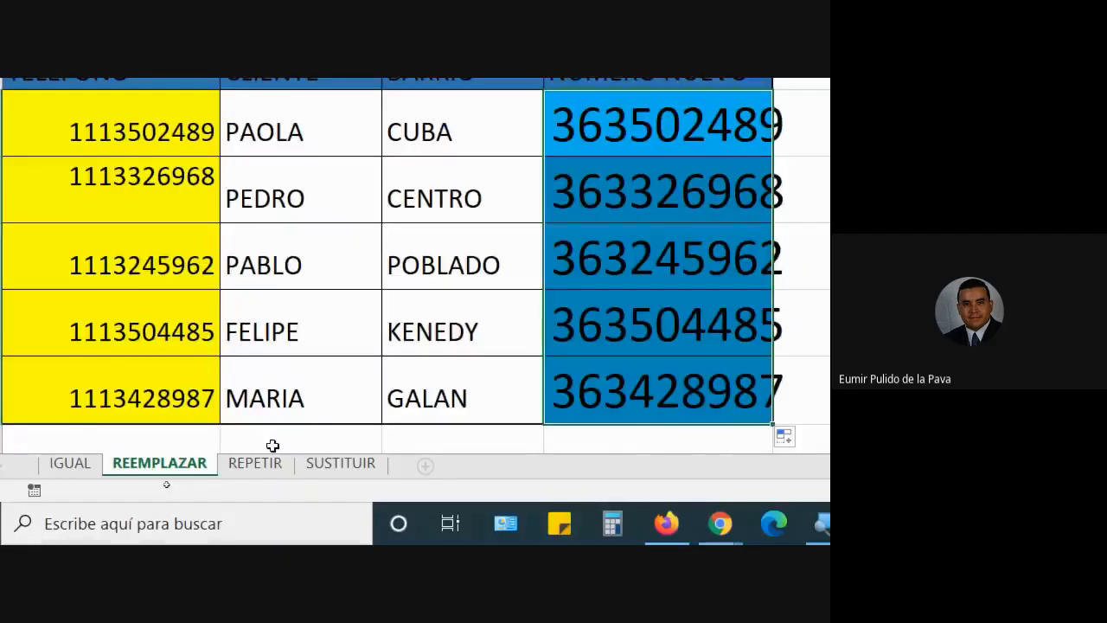
Step: Enter 002589 and 01258 in empty cells below the table, then select both
scroll(303, 148, "down", 2)
scroll(305, 148, "up", 2)
scroll(323, 412, "down", 5)
left_click(340, 257)
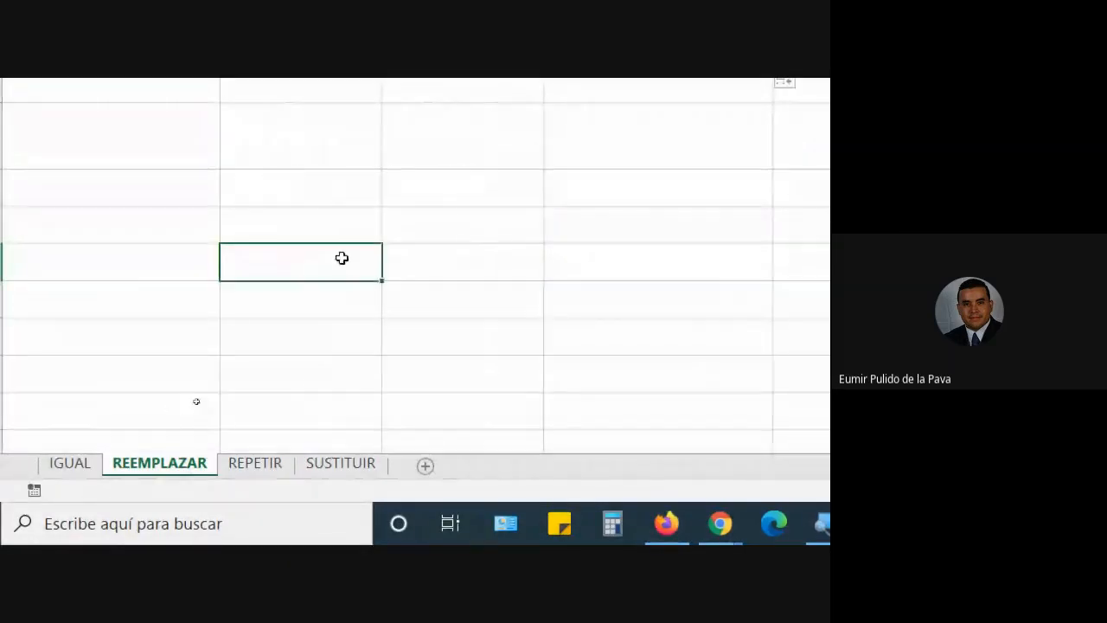
type("002589")
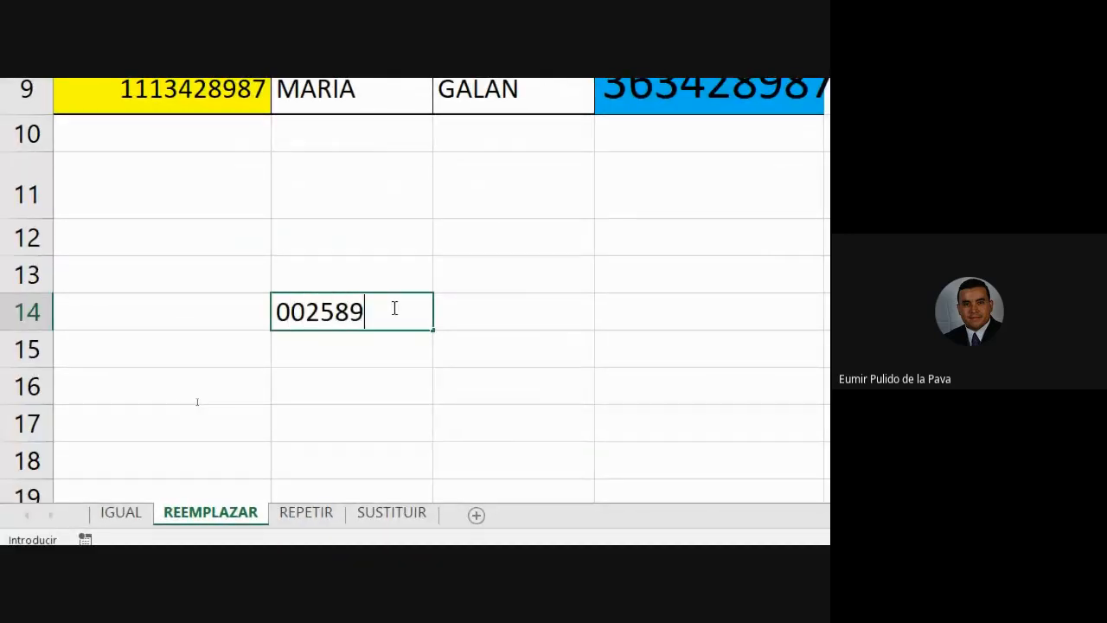
key("Return")
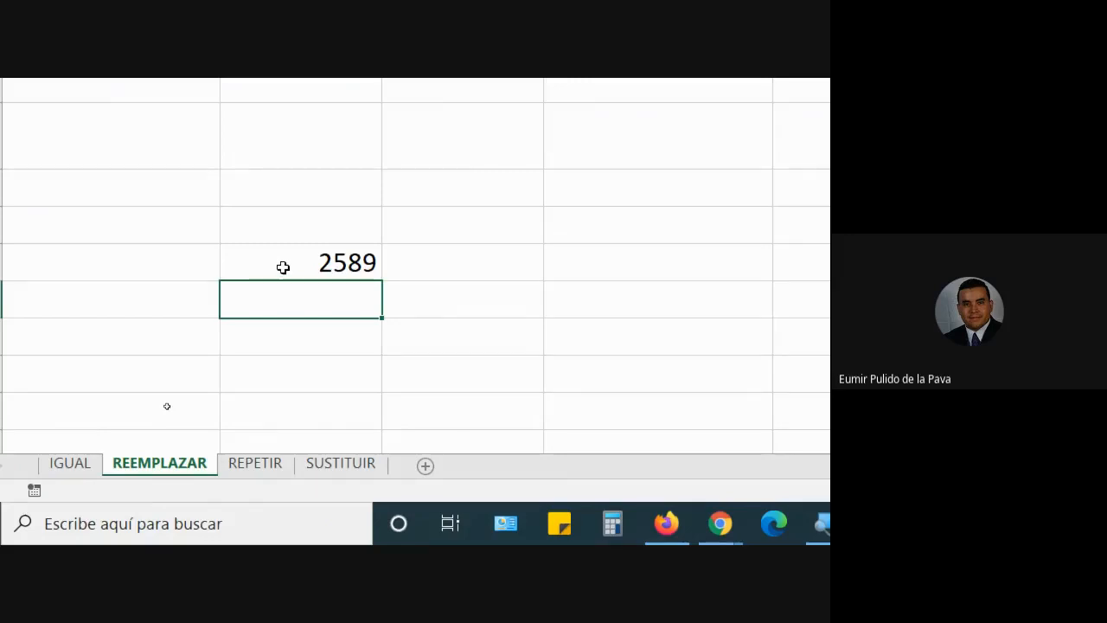
type("01258")
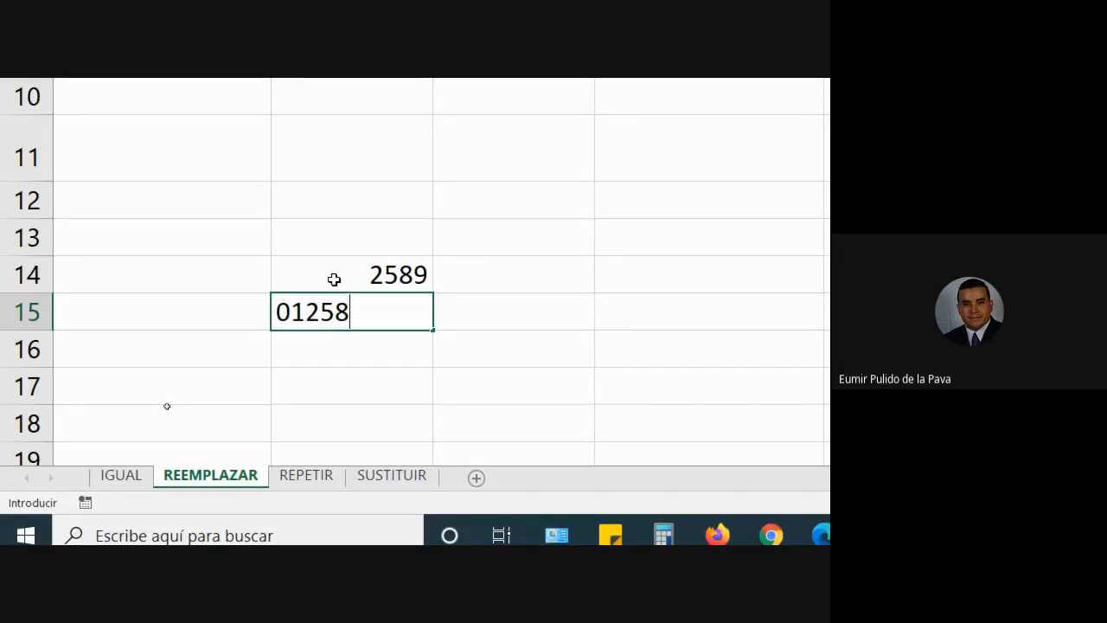
key("Return")
mouse_move(339, 310)
left_mouse_down()
mouse_move(351, 364)
mouse_move(343, 313)
left_mouse_up()
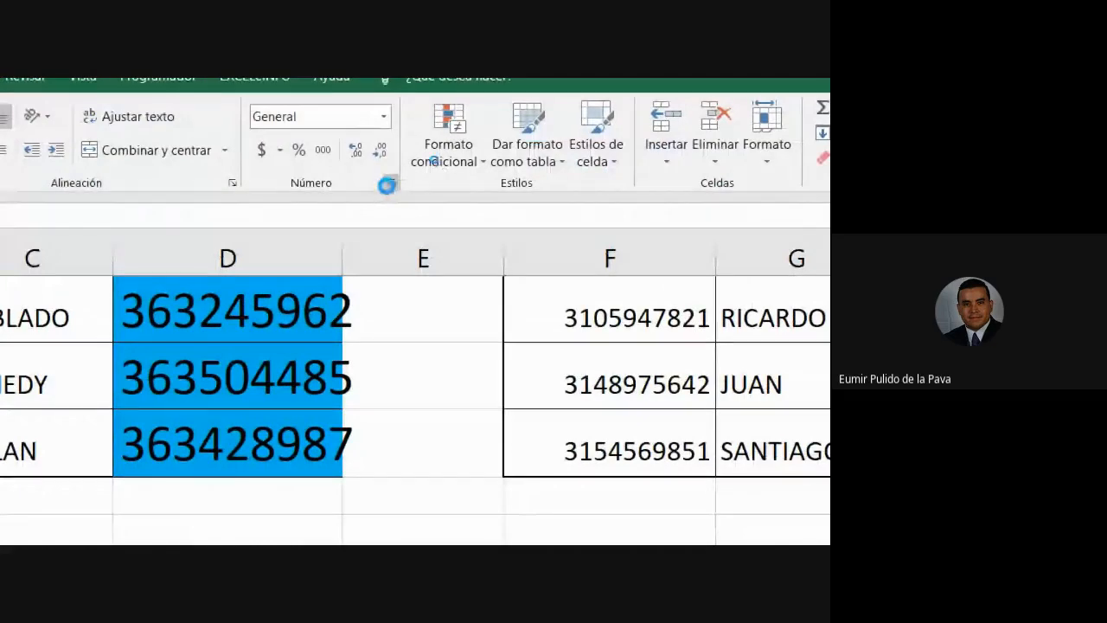
Step: Give the two sample cells the custom number format 00####
left_click(388, 186)
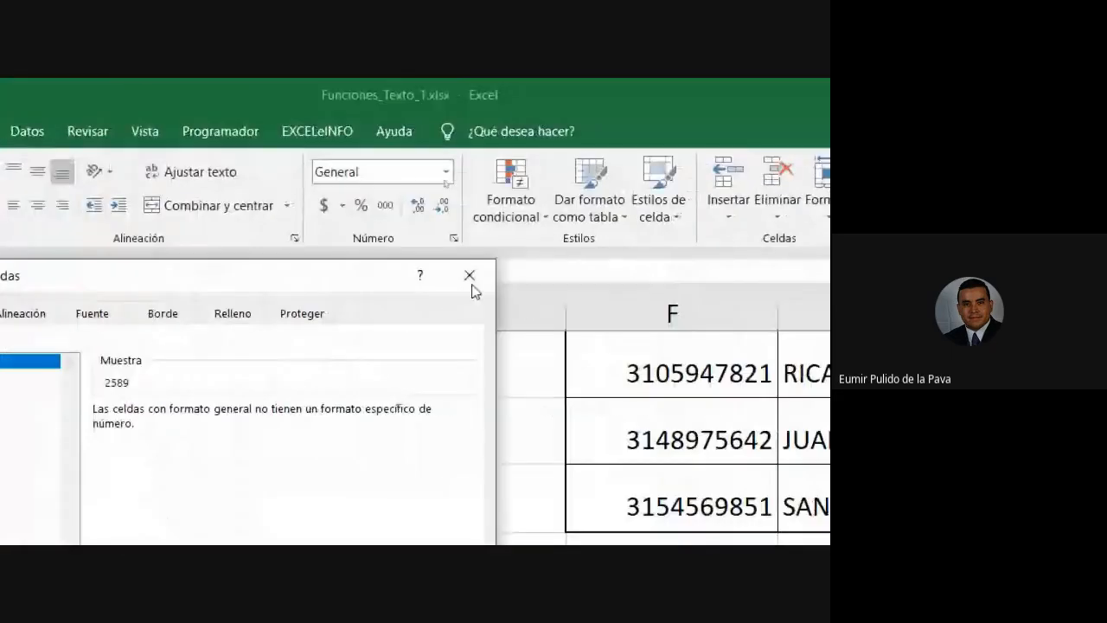
left_click(643, 275)
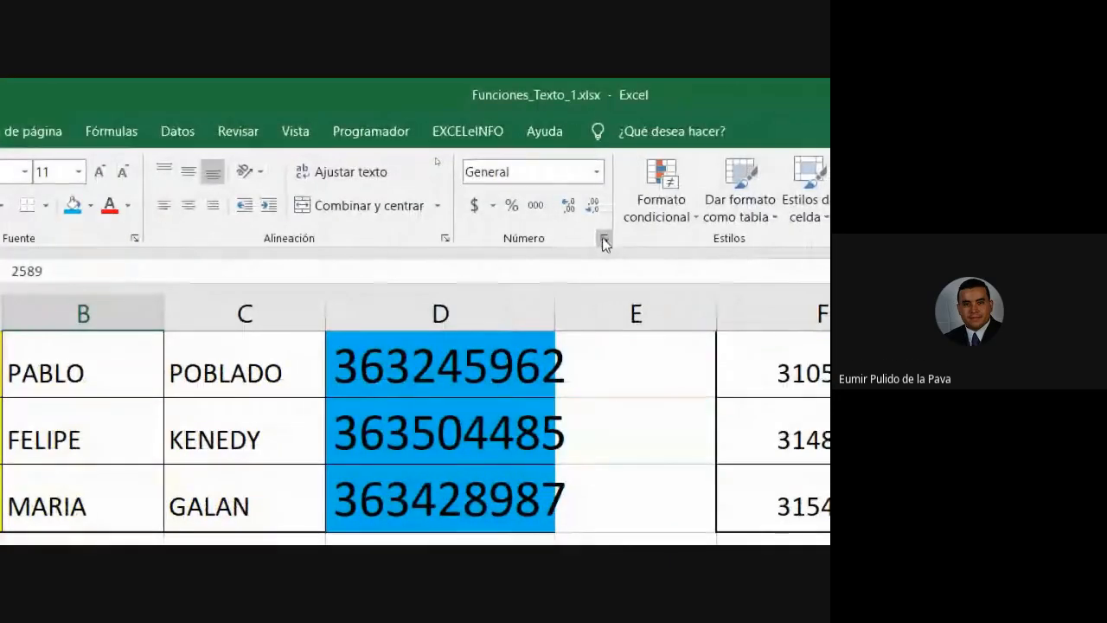
left_click(604, 242)
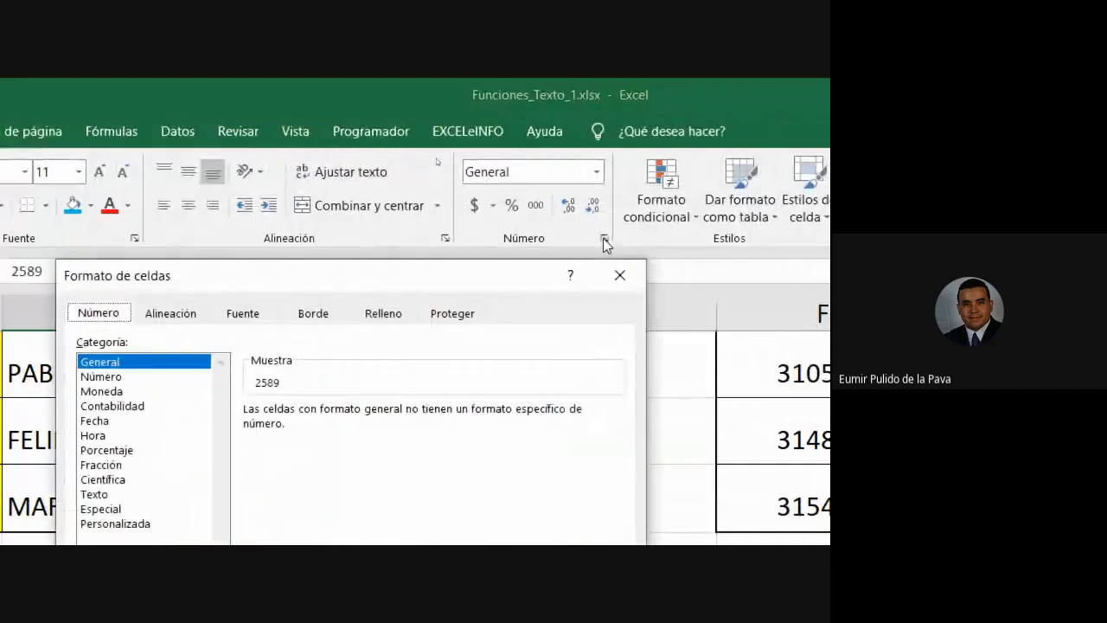
left_click_drag(121, 283, 280, 123)
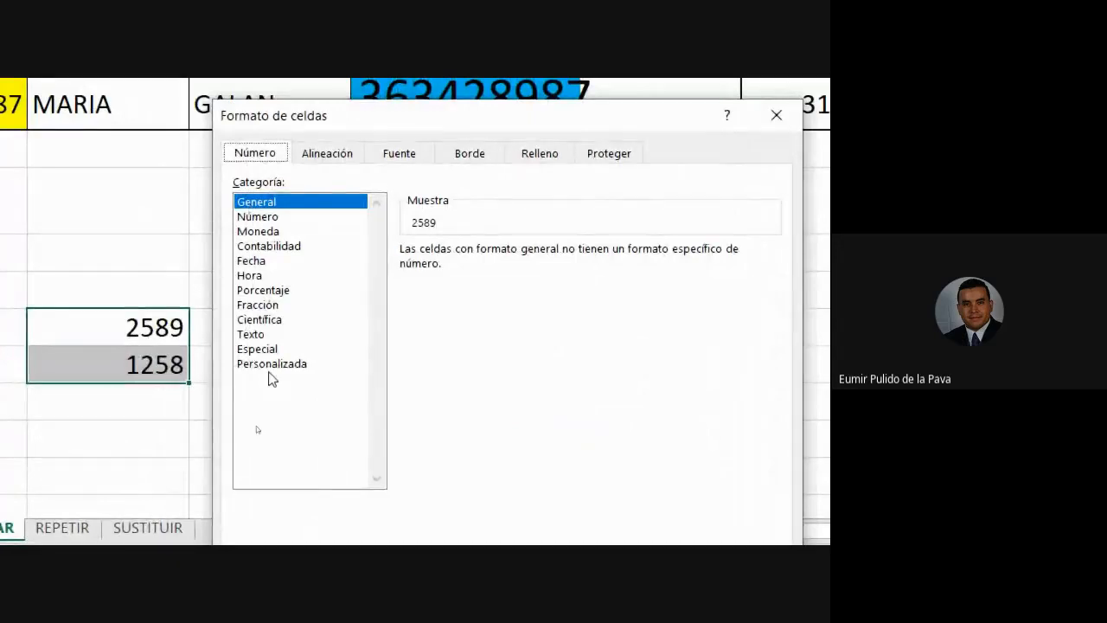
left_click(264, 370)
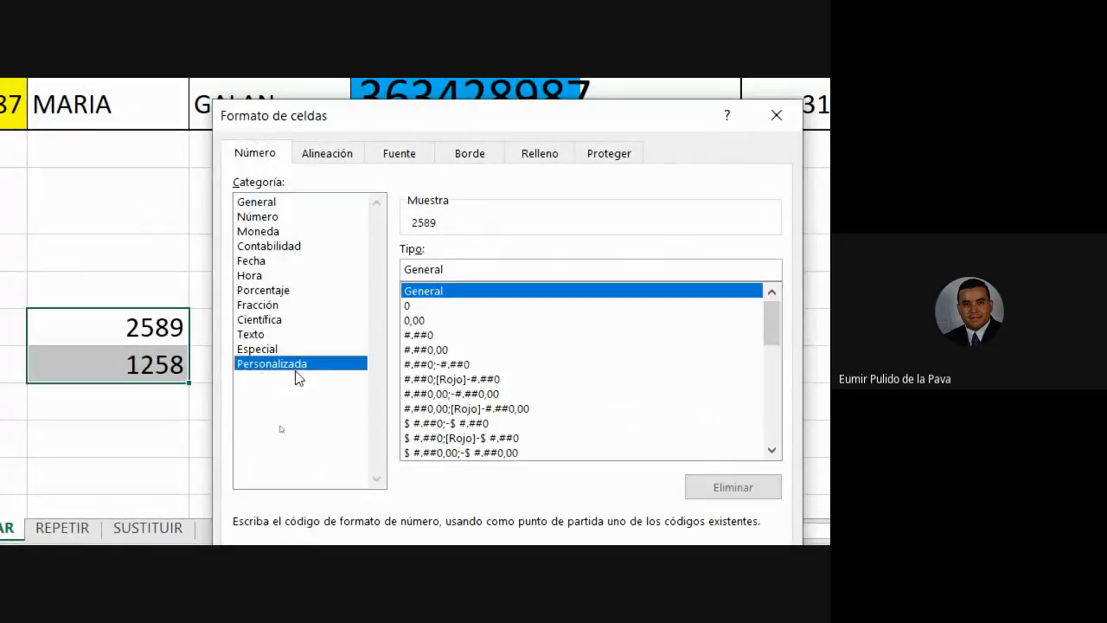
left_click_drag(474, 268, 381, 271)
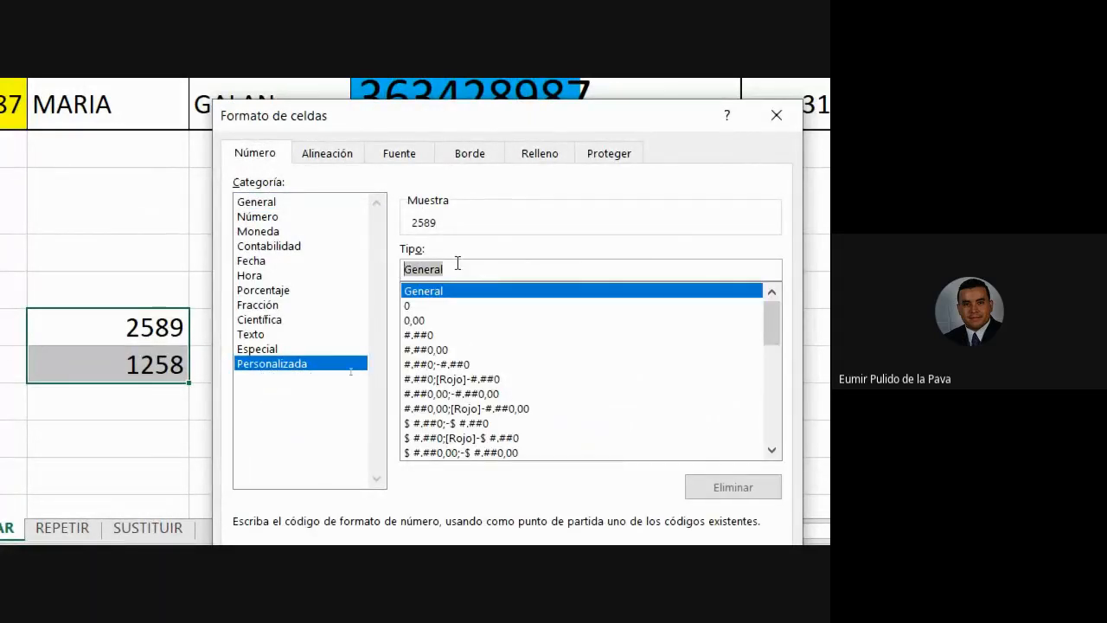
type("00")
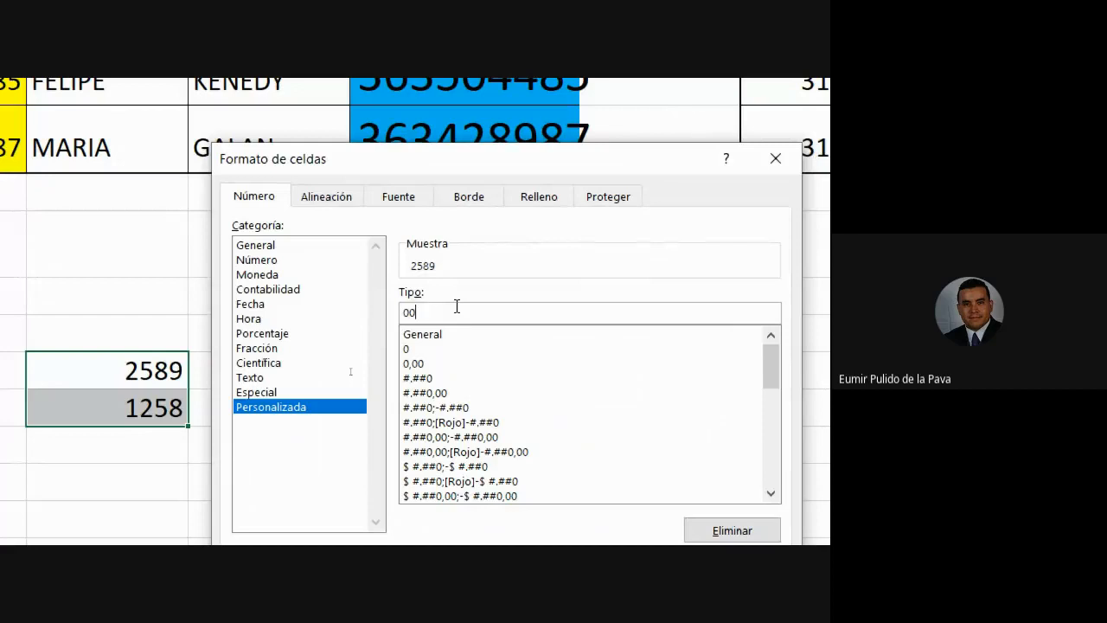
type("####")
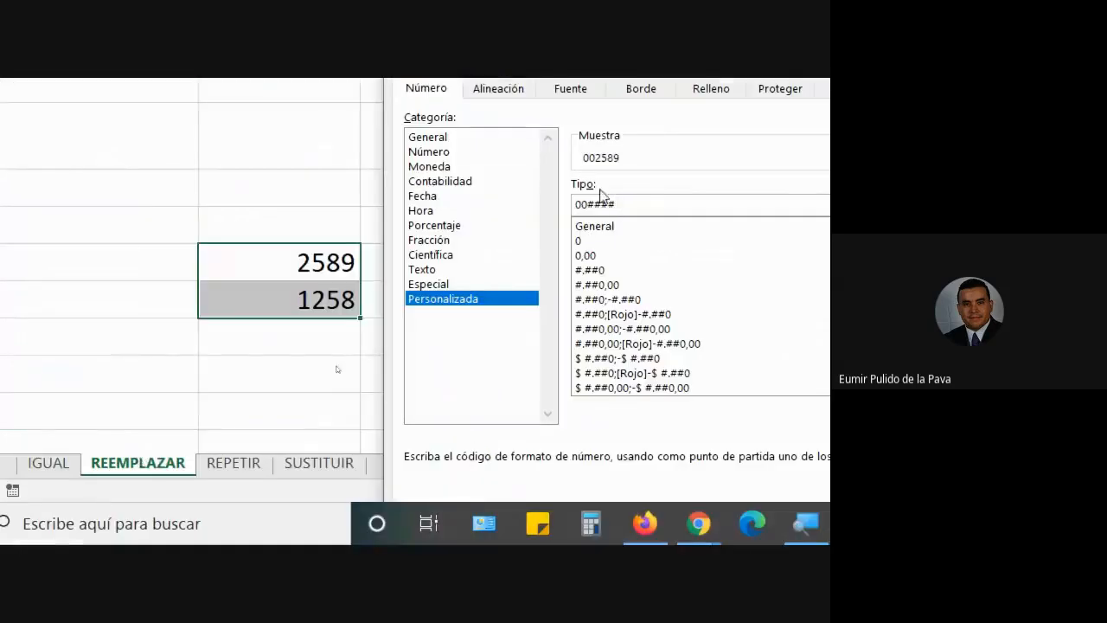
left_click_drag(587, 207, 621, 206)
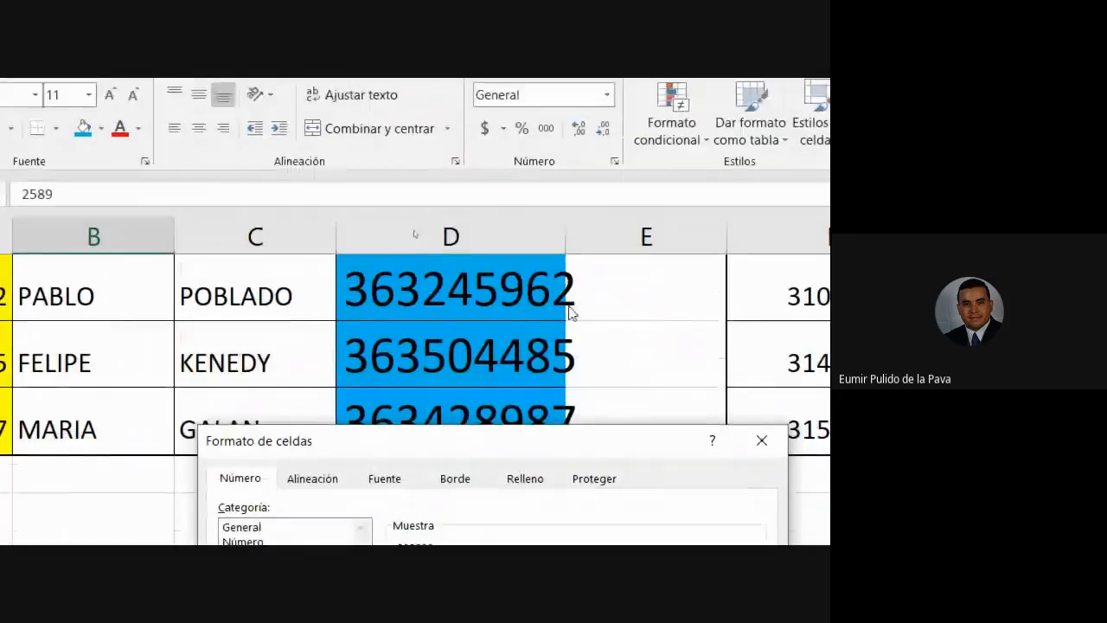
left_click_drag(557, 436, 551, 237)
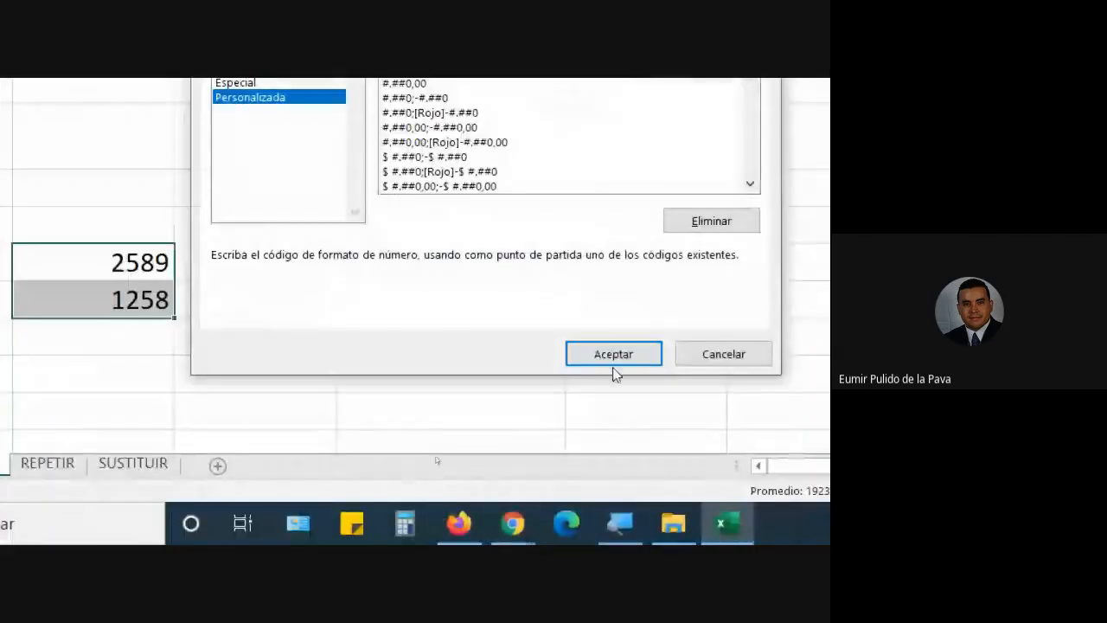
left_click(608, 351)
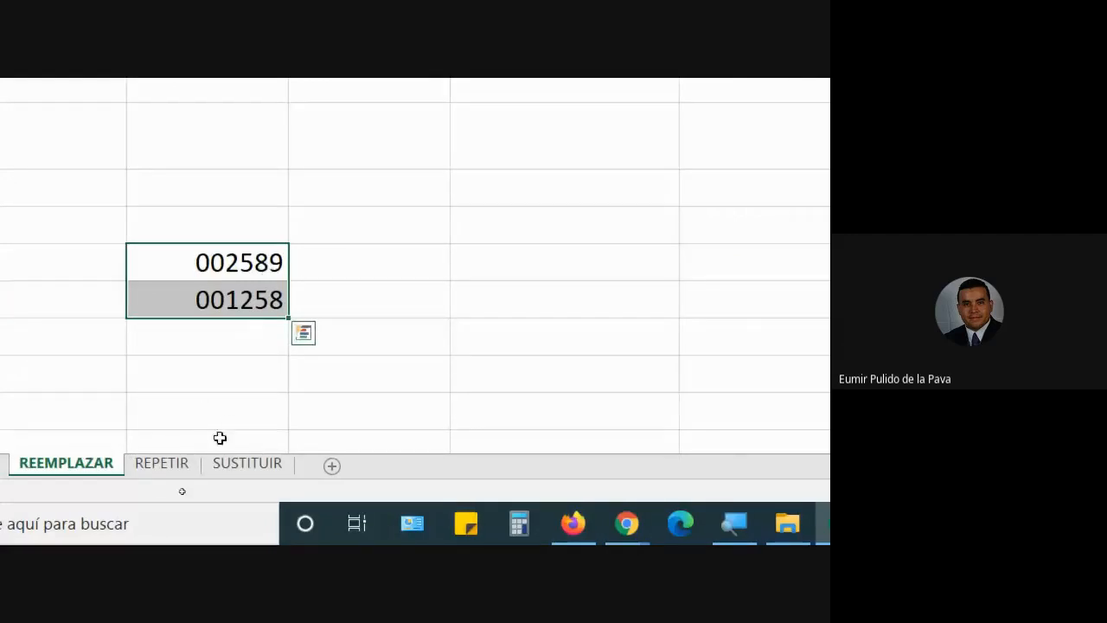
Step: Re-enter row 14 as 01259, then 5698, so it displays 005698
left_click(244, 253)
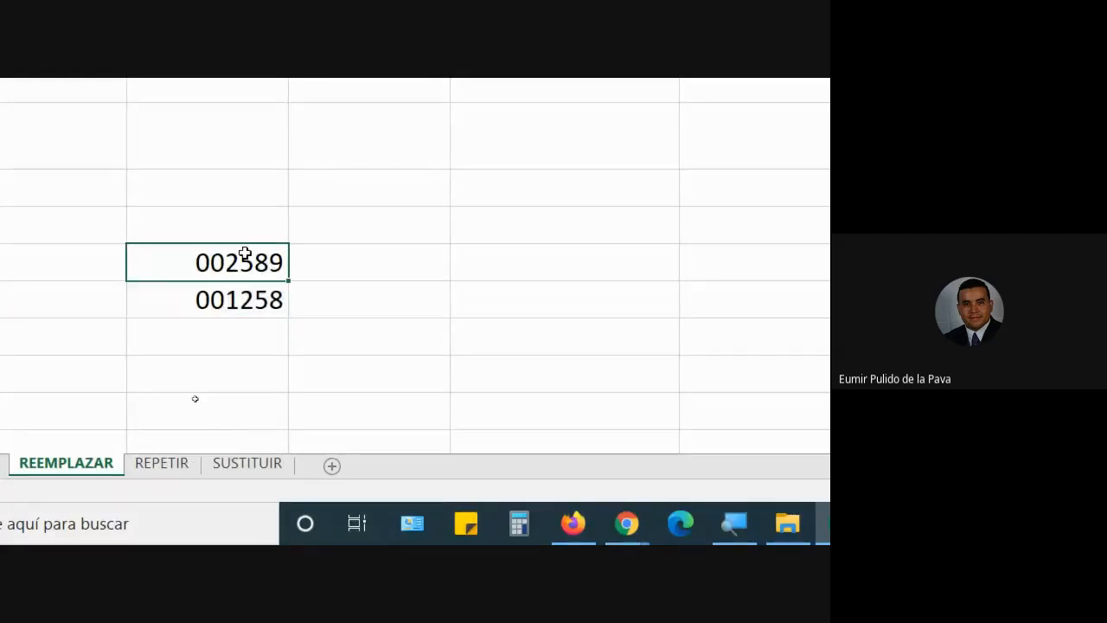
type("01259")
key("Return")
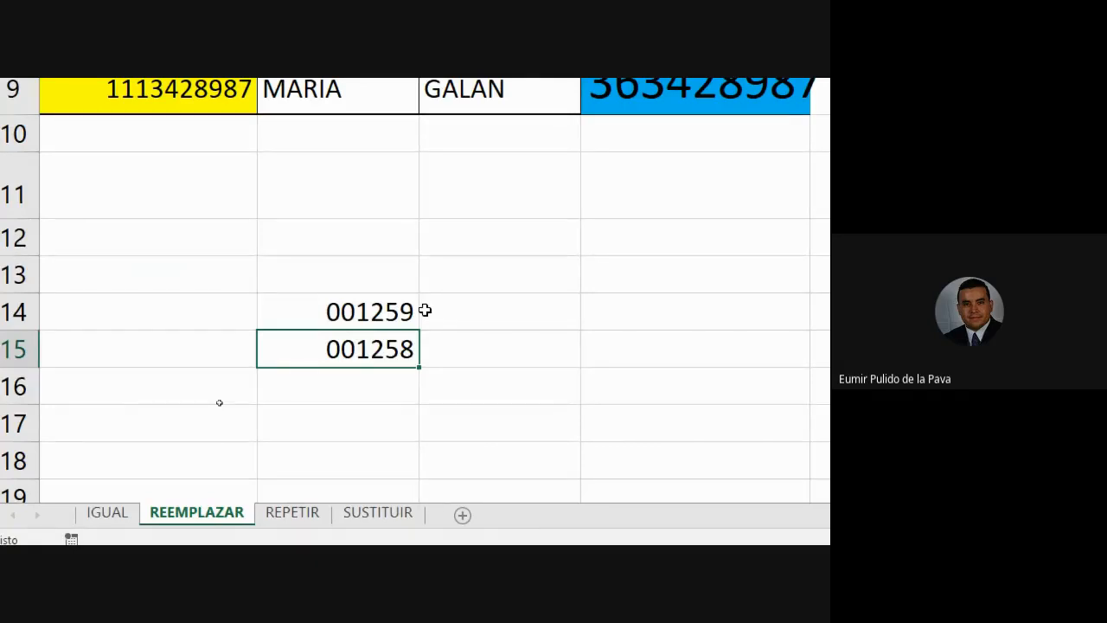
key("Up")
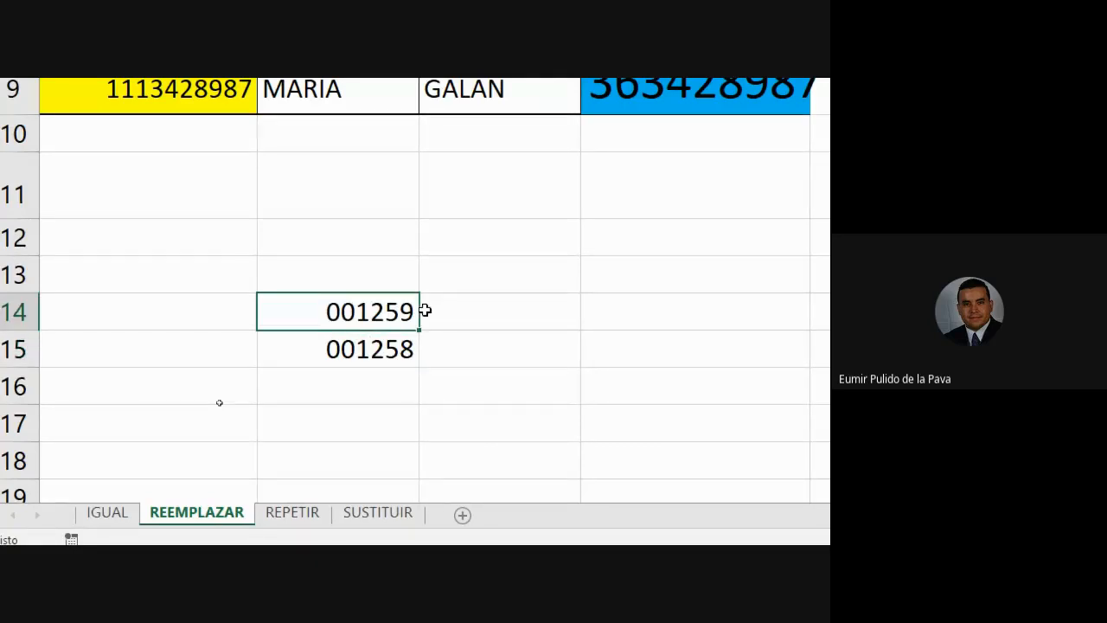
type("5698")
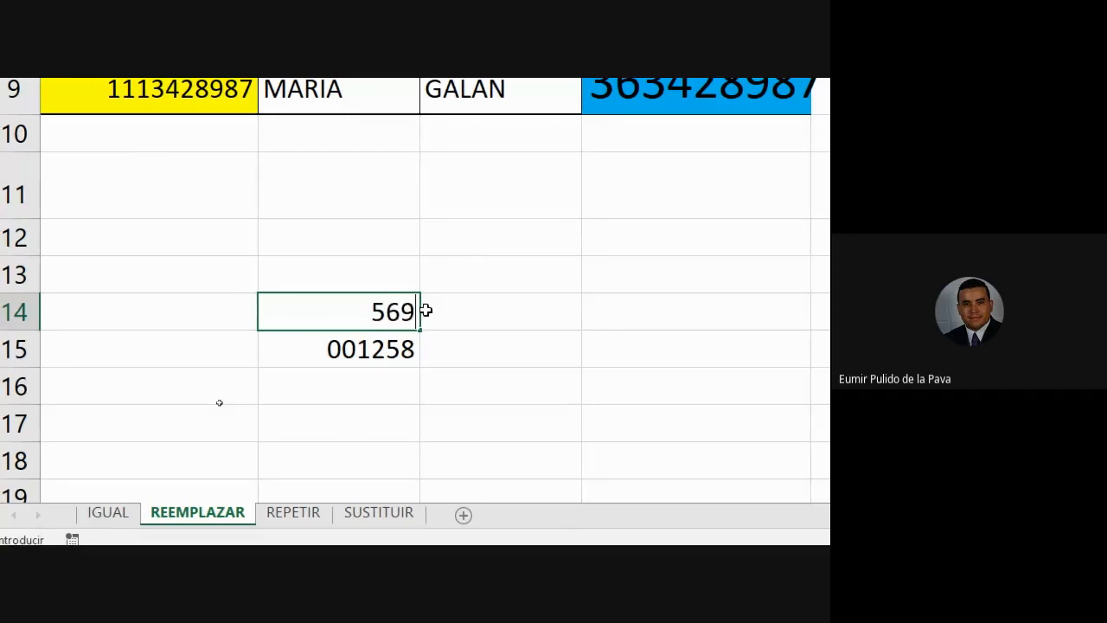
key("Return")
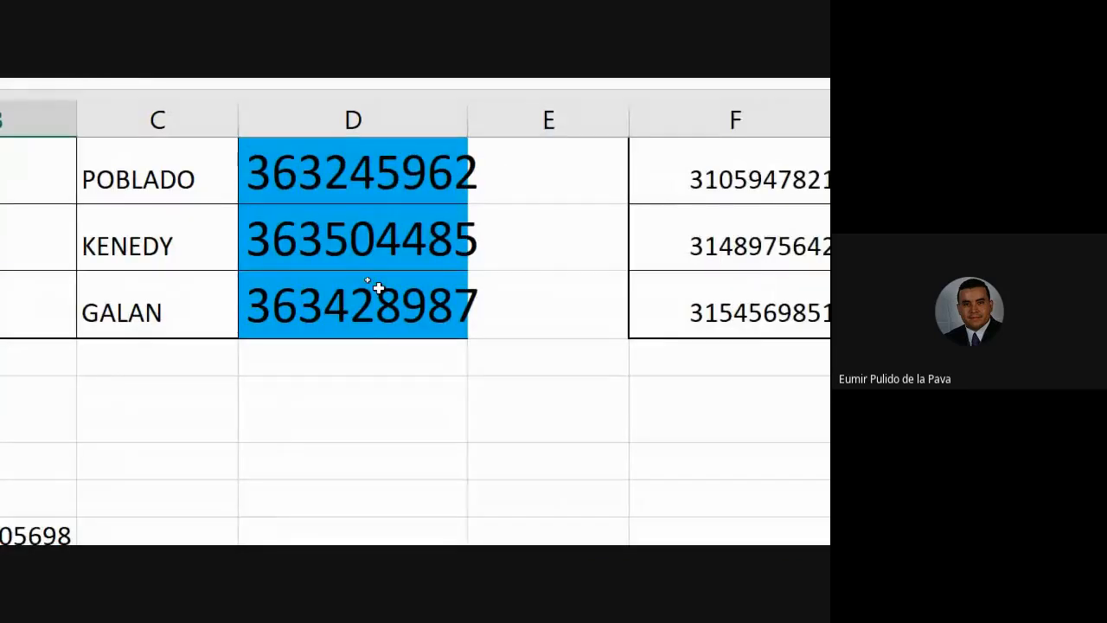
Step: Change D5's formula to =REEMPLAZAR(A5;1;3;"036") with 036 as quoted text
scroll(378, 288, "up", 2)
scroll(374, 303, "down", 1)
double_click(381, 213)
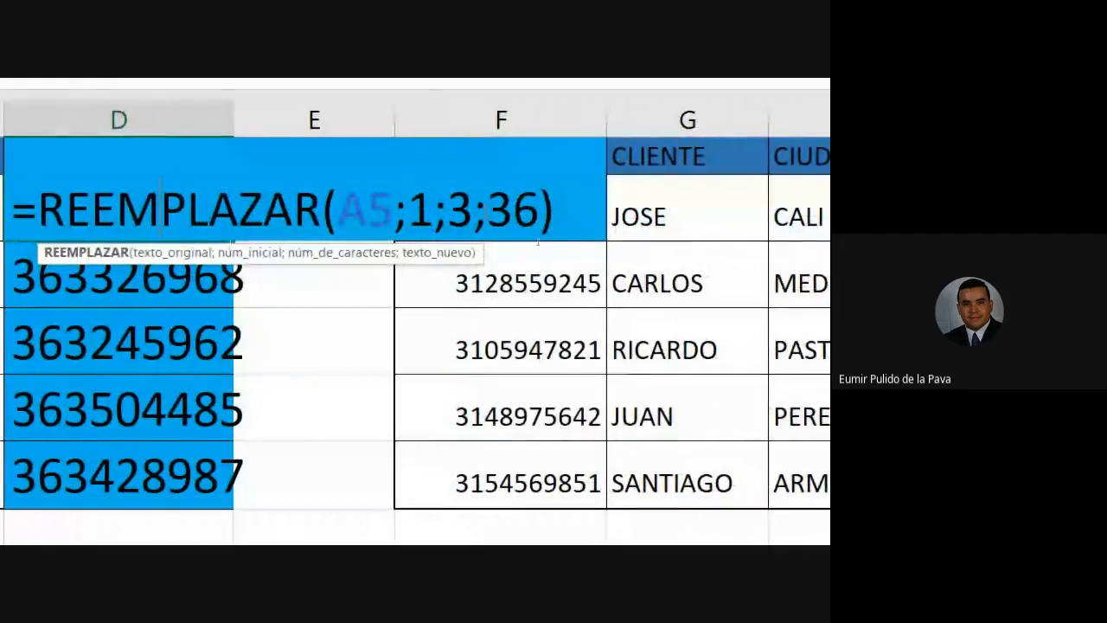
left_click(556, 231)
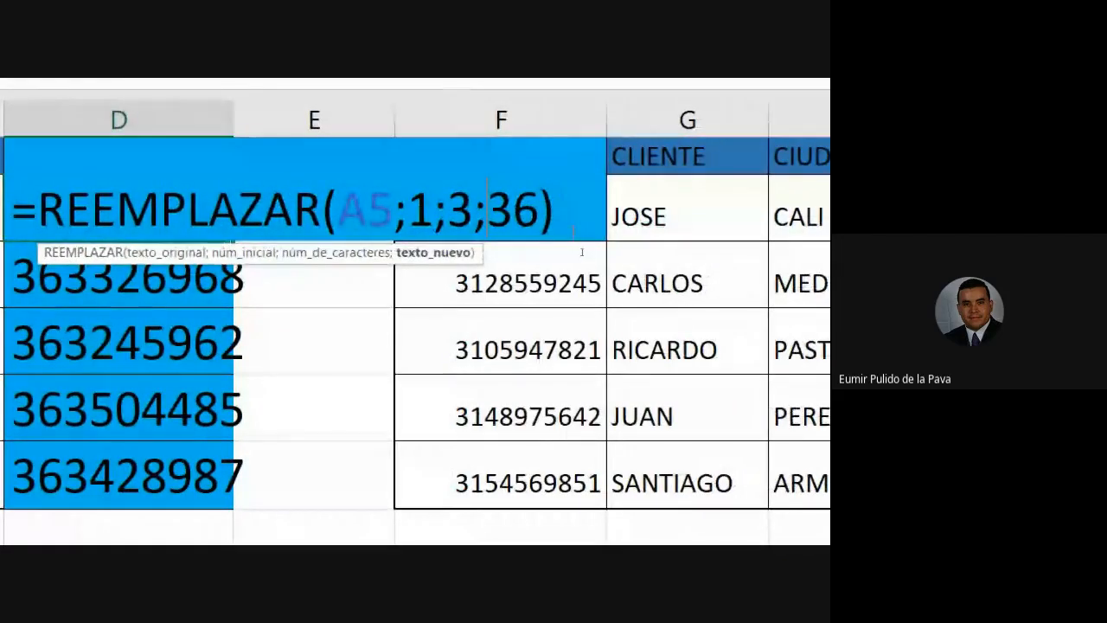
type("\"0")
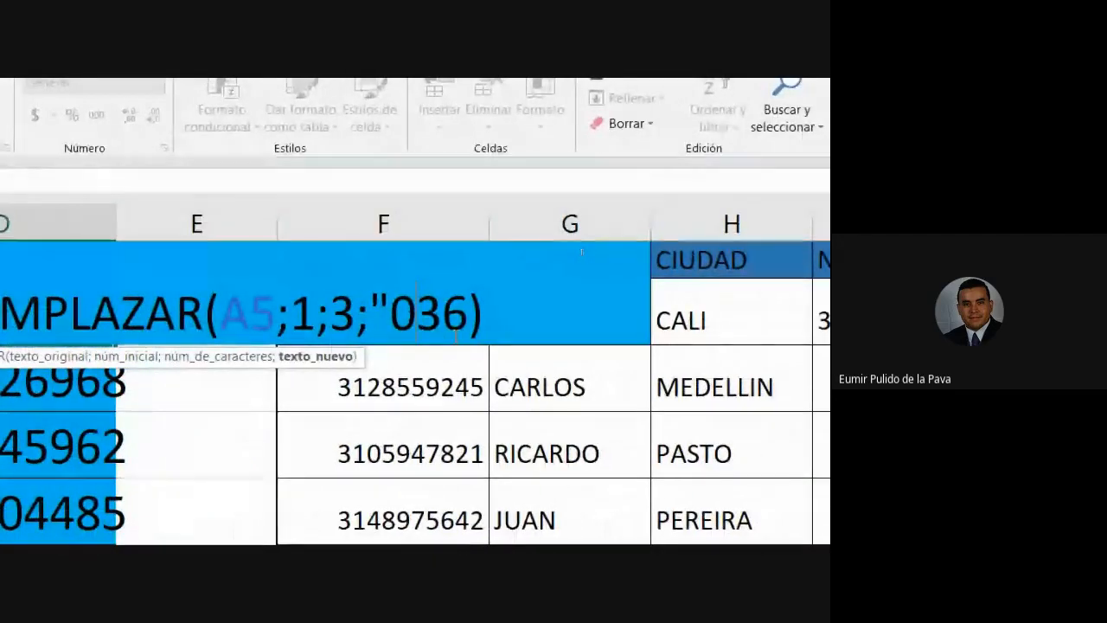
left_click_drag(387, 312, 470, 335)
key("Right")
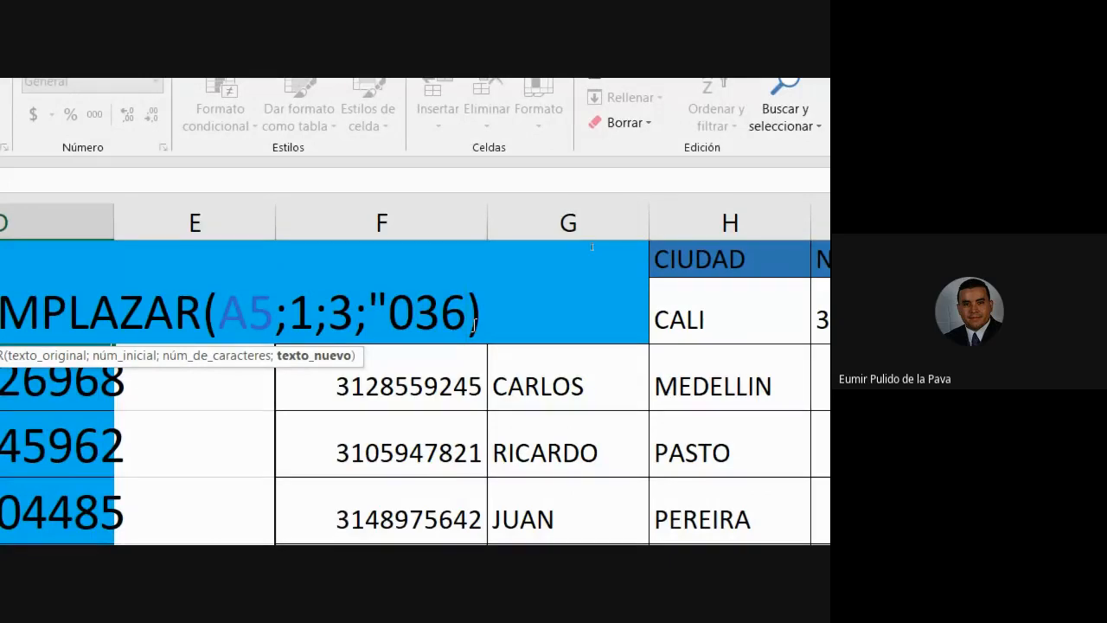
type("\"")
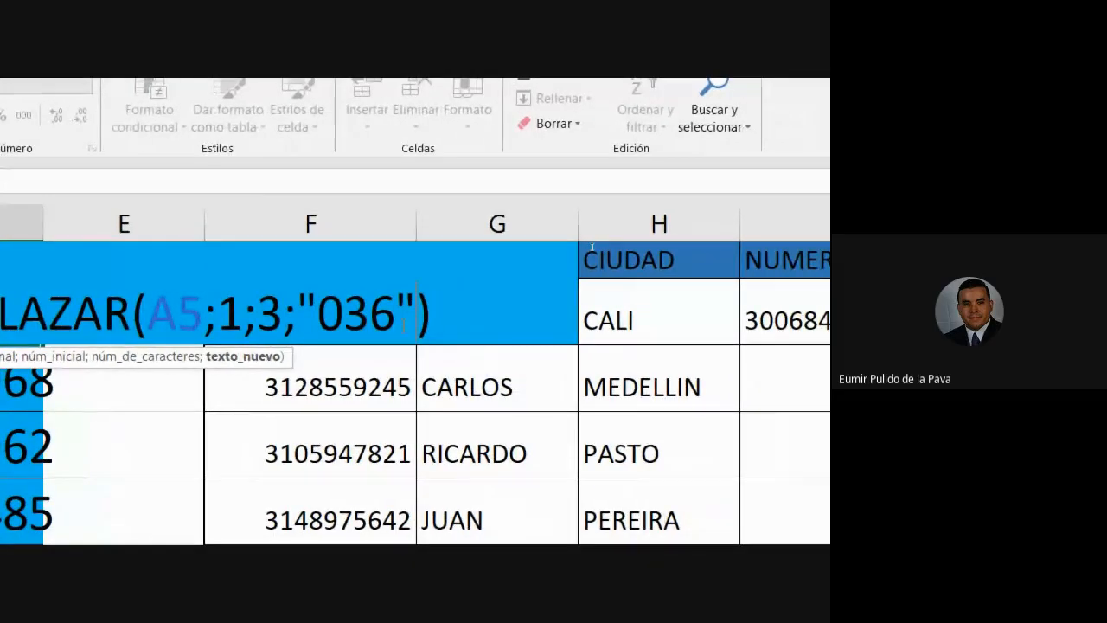
key("Return")
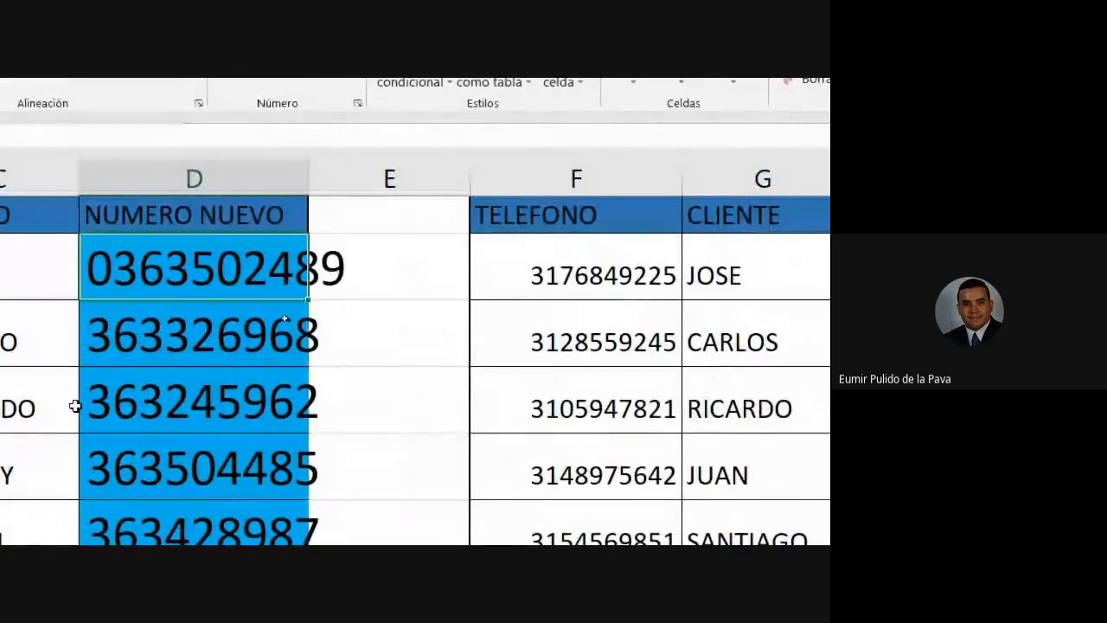
Step: Fill D5's formula down to D9 and autofit column D
left_click(150, 277)
left_click_drag(350, 300, 314, 564)
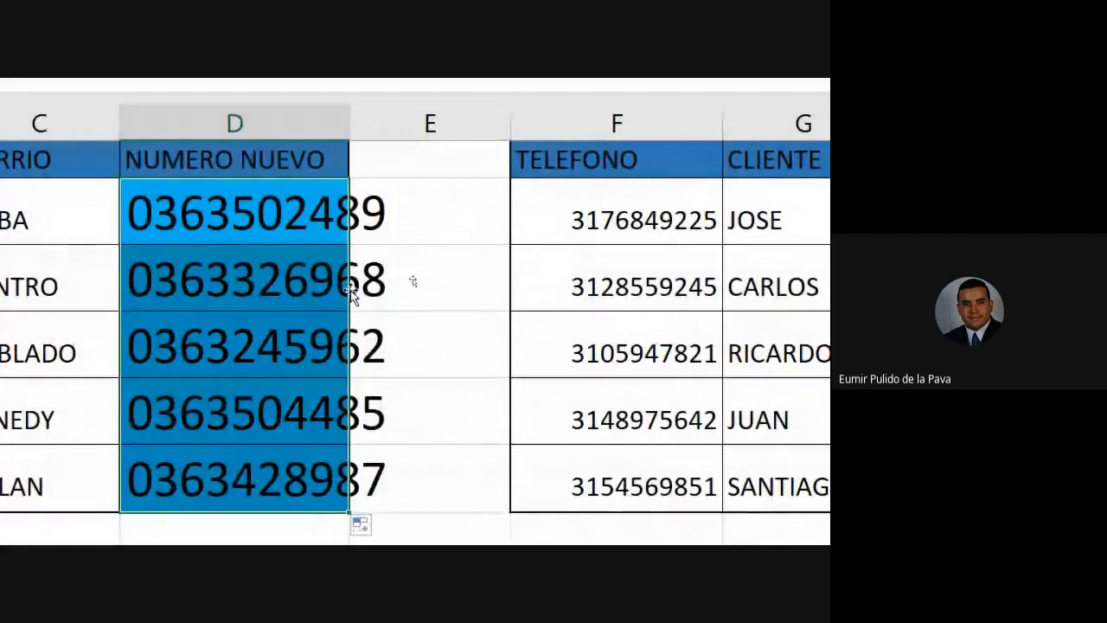
double_click(349, 121)
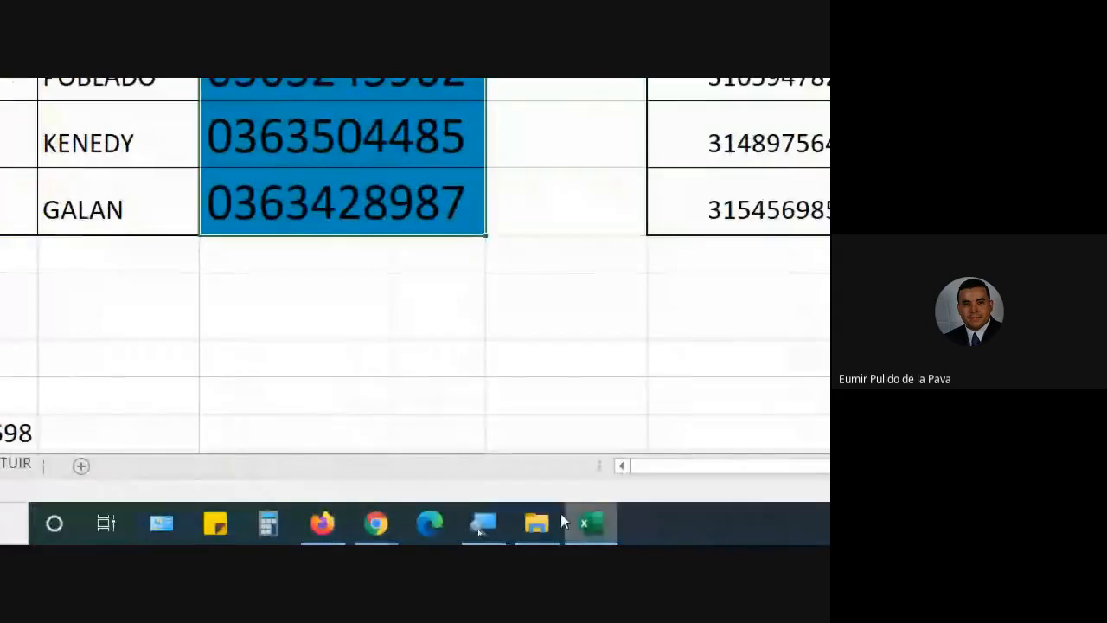
left_click(482, 522)
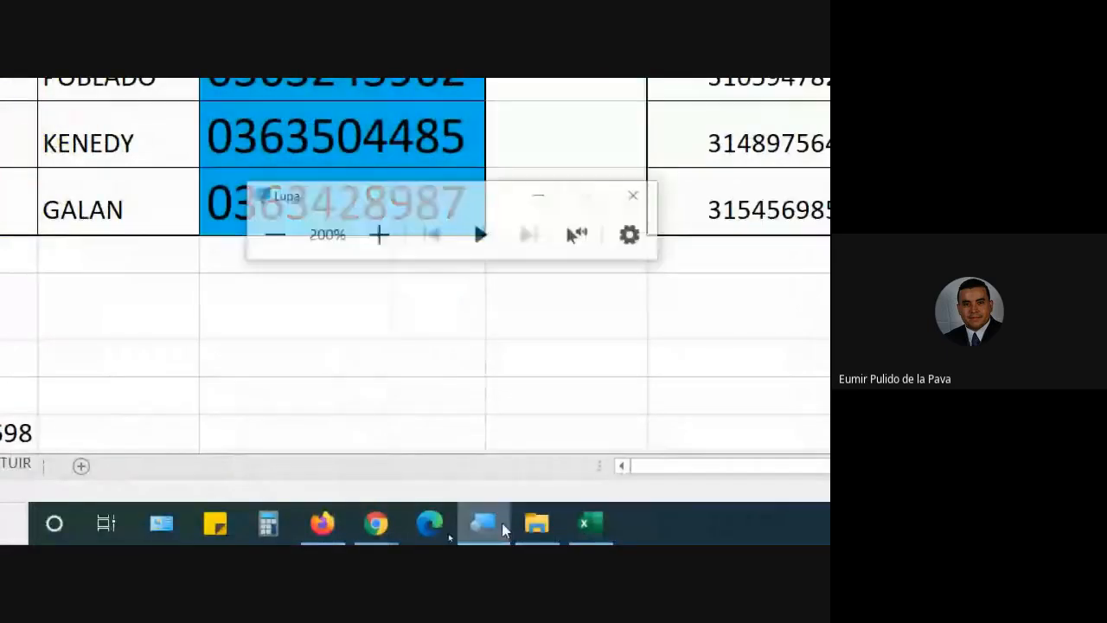
left_click(257, 218)
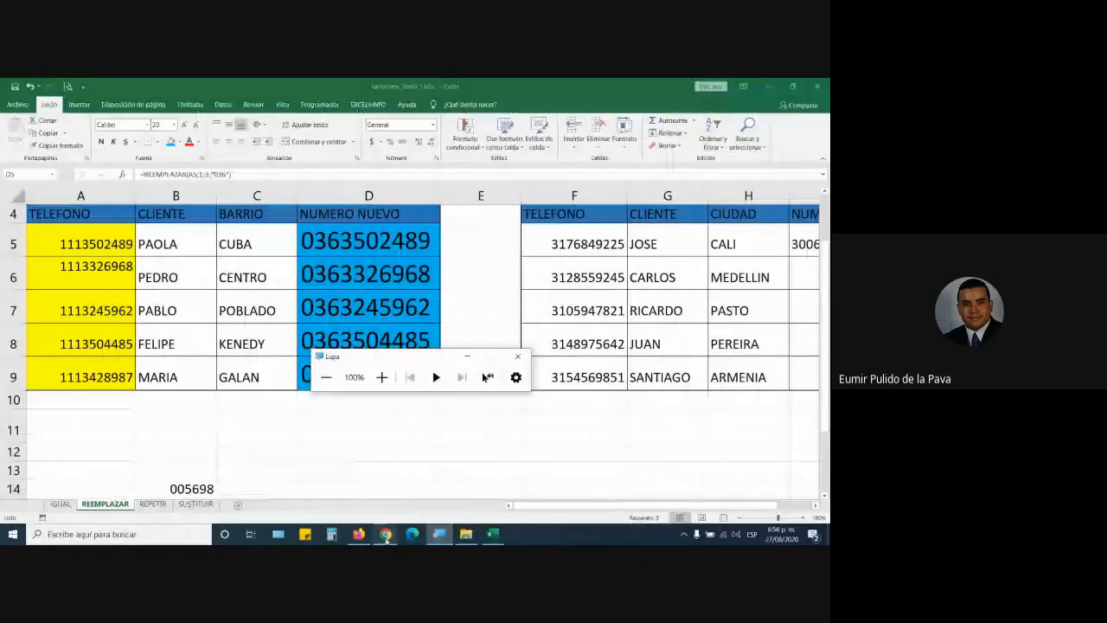
left_click(346, 534)
left_click(354, 485)
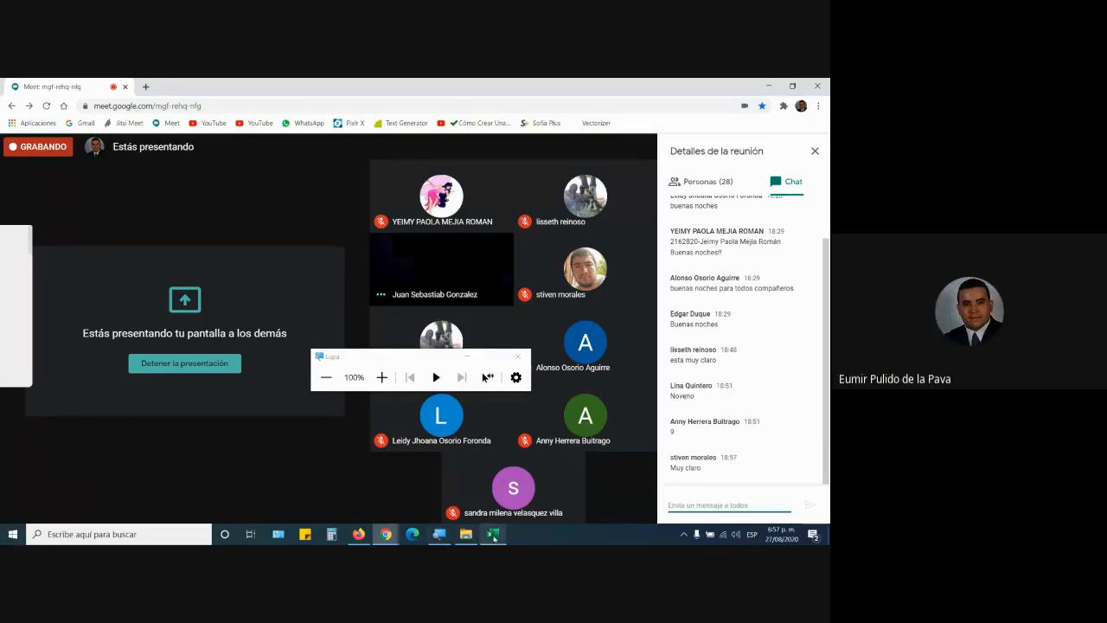
left_click(494, 534)
scroll(431, 380, "down", 2)
Step: Select the empty range D13:D19 for formatting
left_click(465, 356)
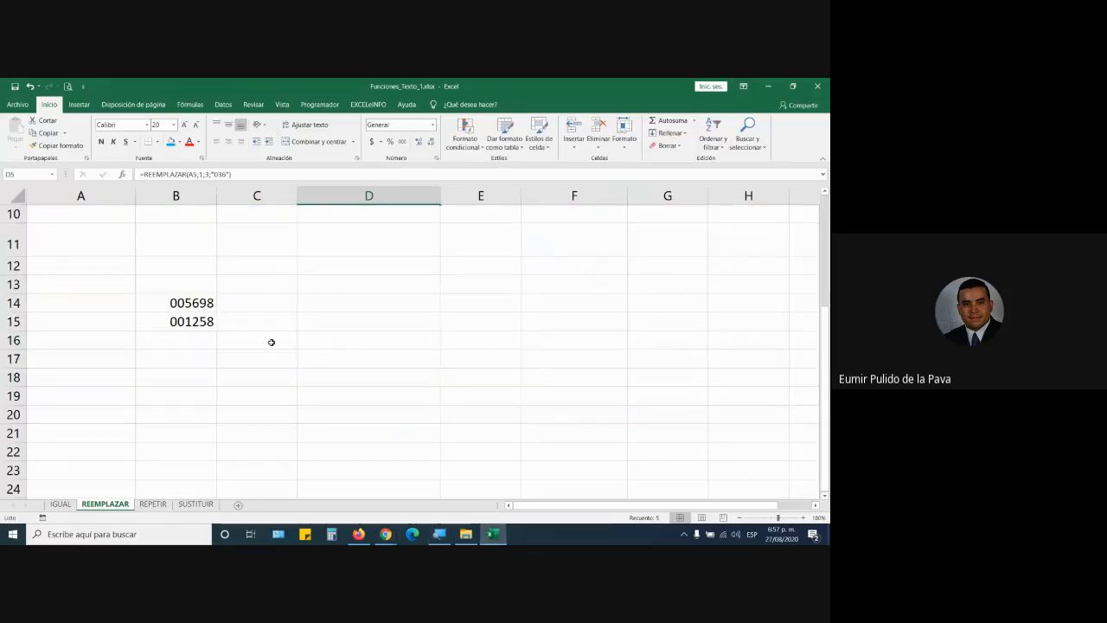
scroll(271, 341, "up", 2)
scroll(277, 352, "down", 1)
left_click_drag(346, 384, 341, 493)
scroll(402, 455, "down", 1)
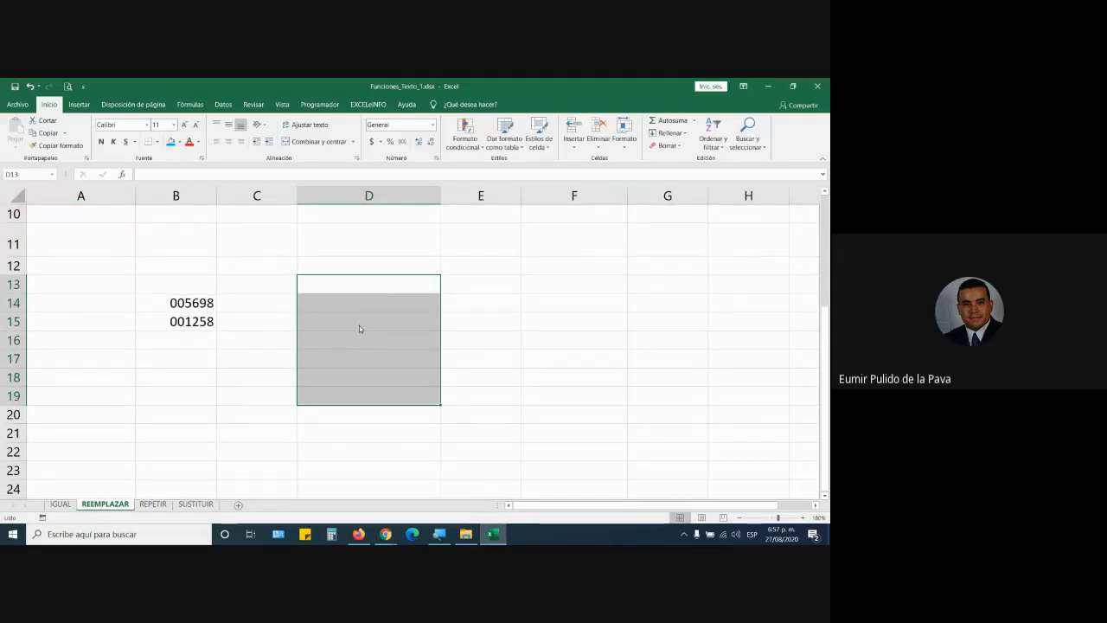
right_click(359, 325)
left_click(428, 477)
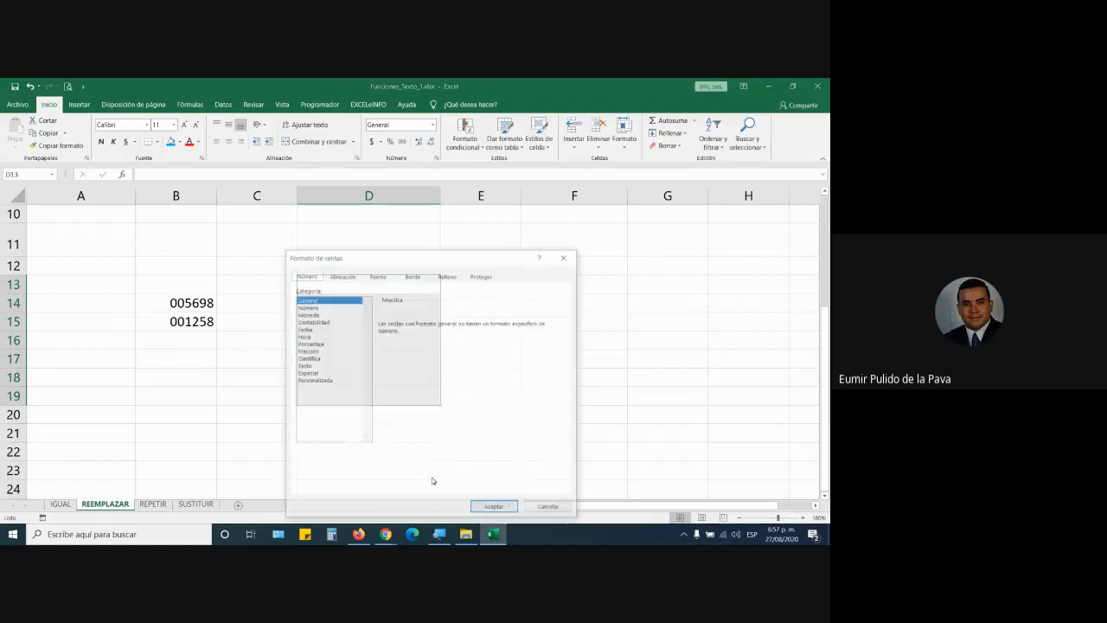
left_click(550, 508)
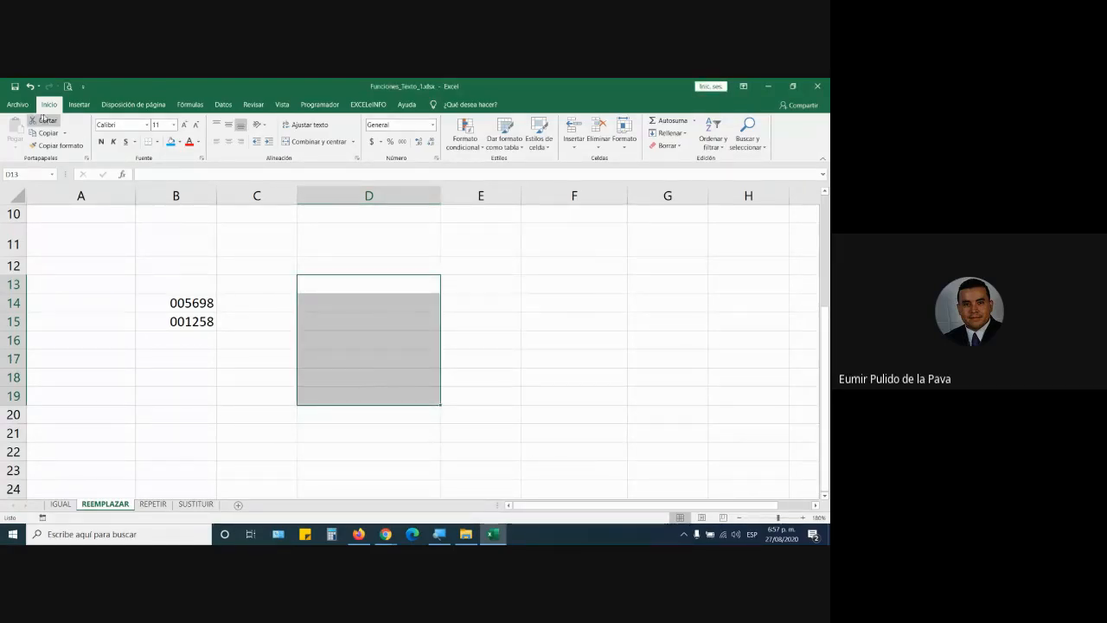
Step: Apply the custom number format 000### to D13:D19
left_click(437, 158)
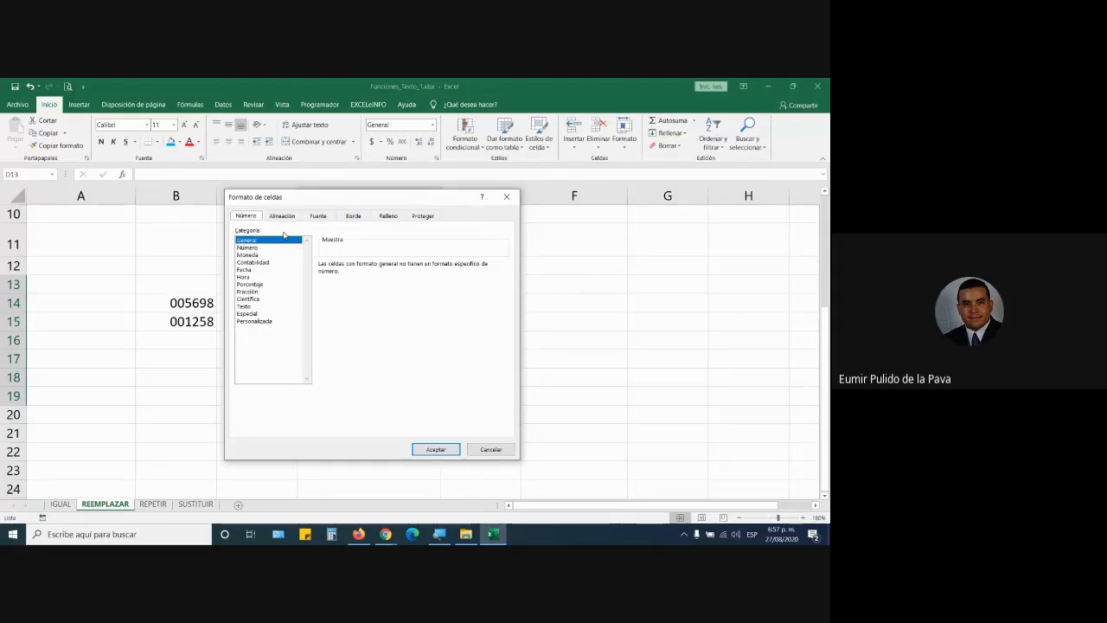
left_click(261, 322)
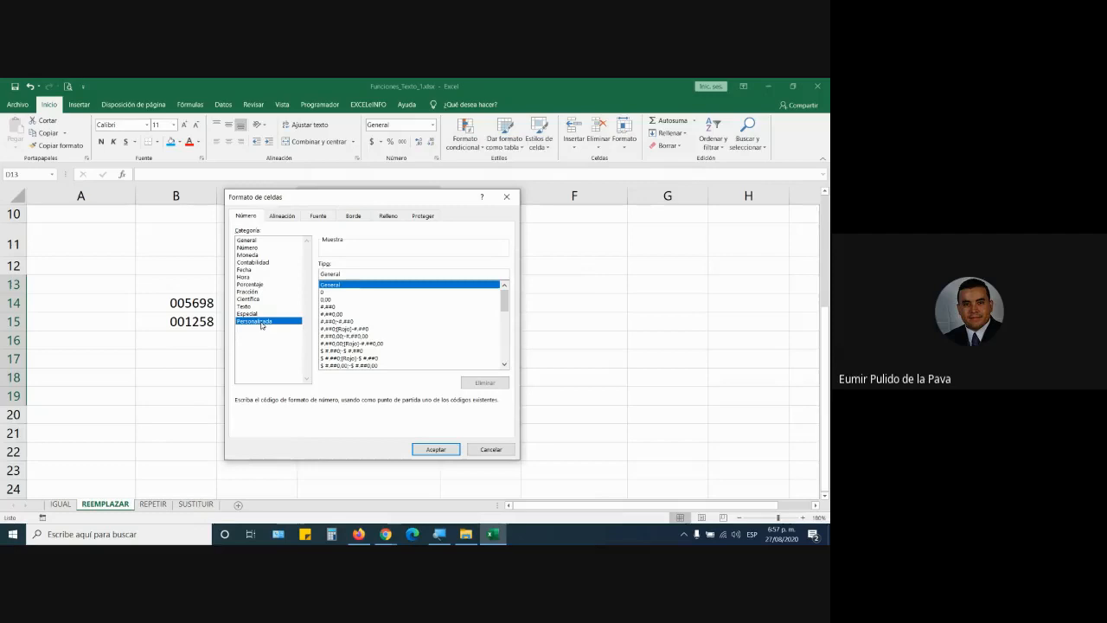
left_click_drag(354, 274, 292, 282)
key("super+plus")
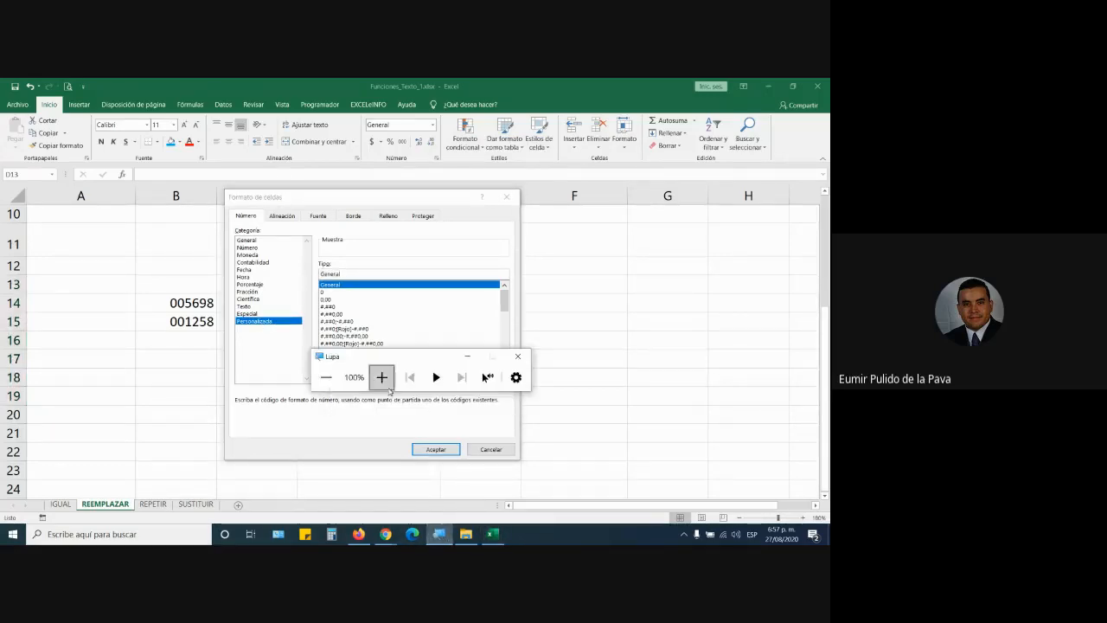
left_click(382, 377)
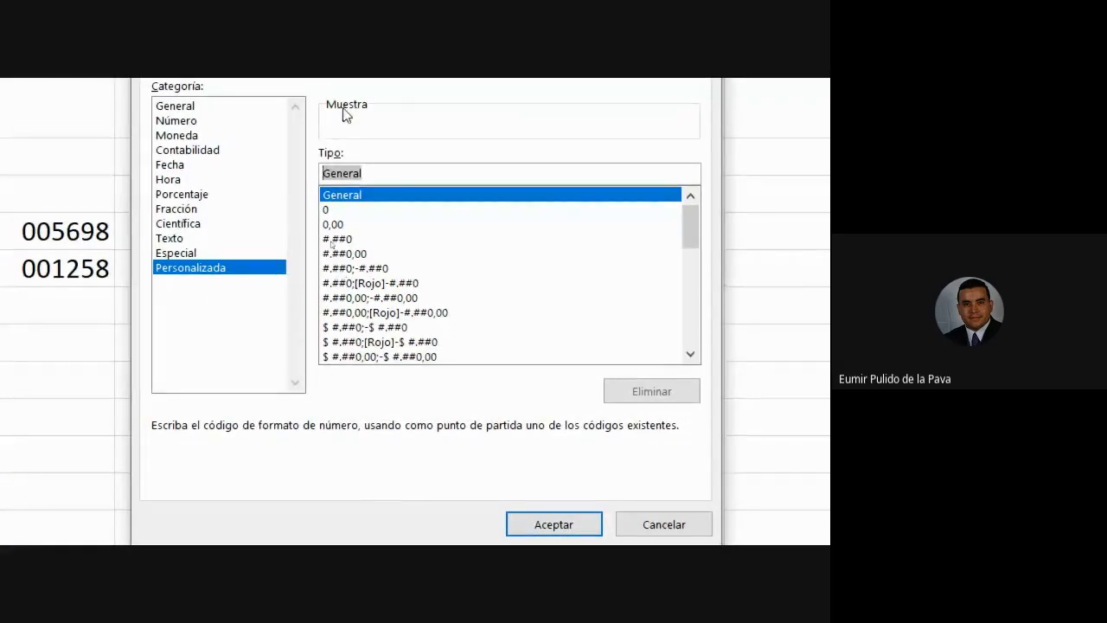
type("000")
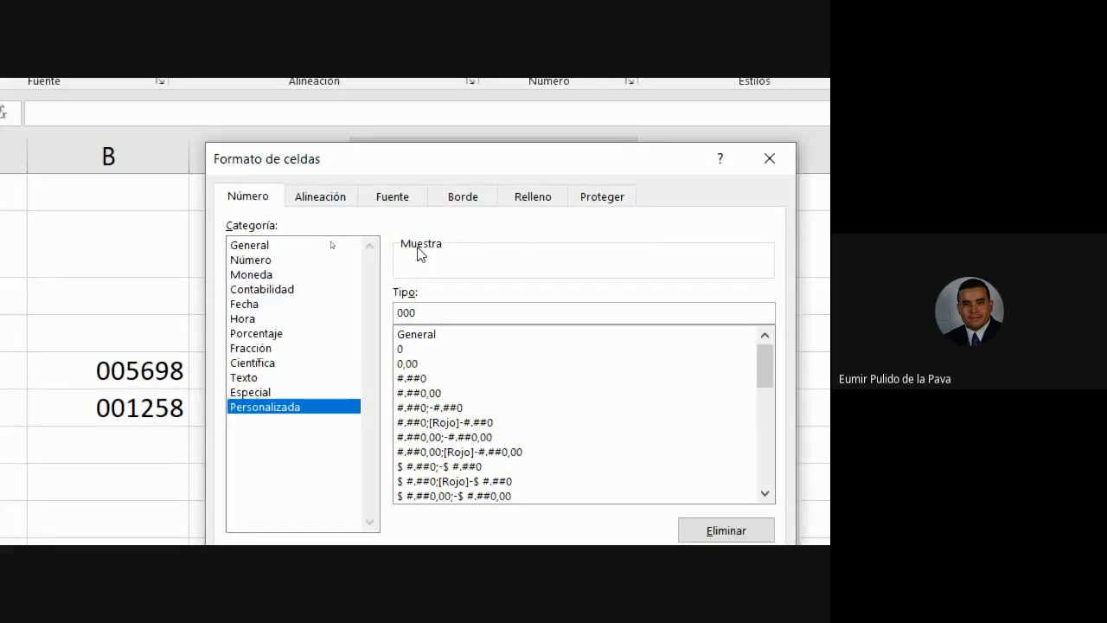
type("##")
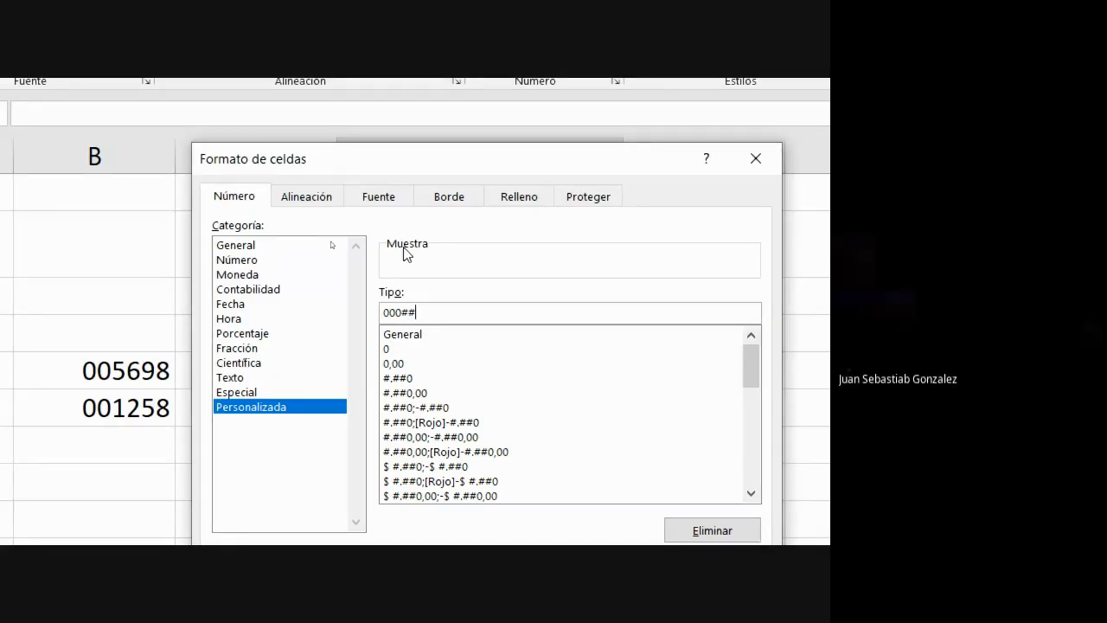
type("#")
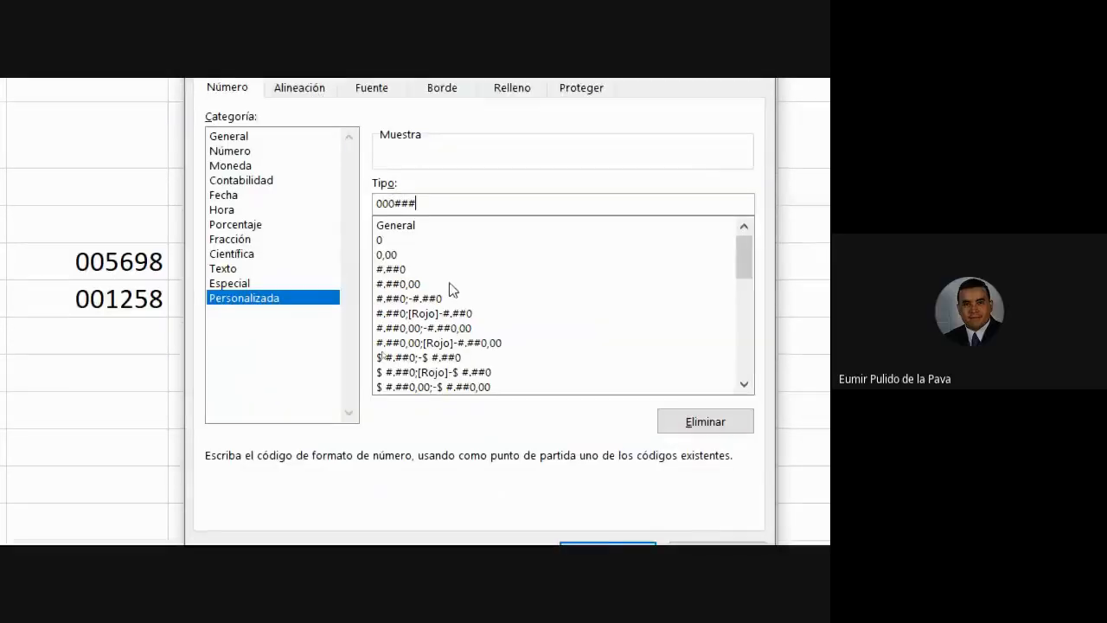
left_click(620, 511)
Step: Enter 2569, 125 and 12569 down column D, then reset screen magnification to 100%
left_click(556, 182)
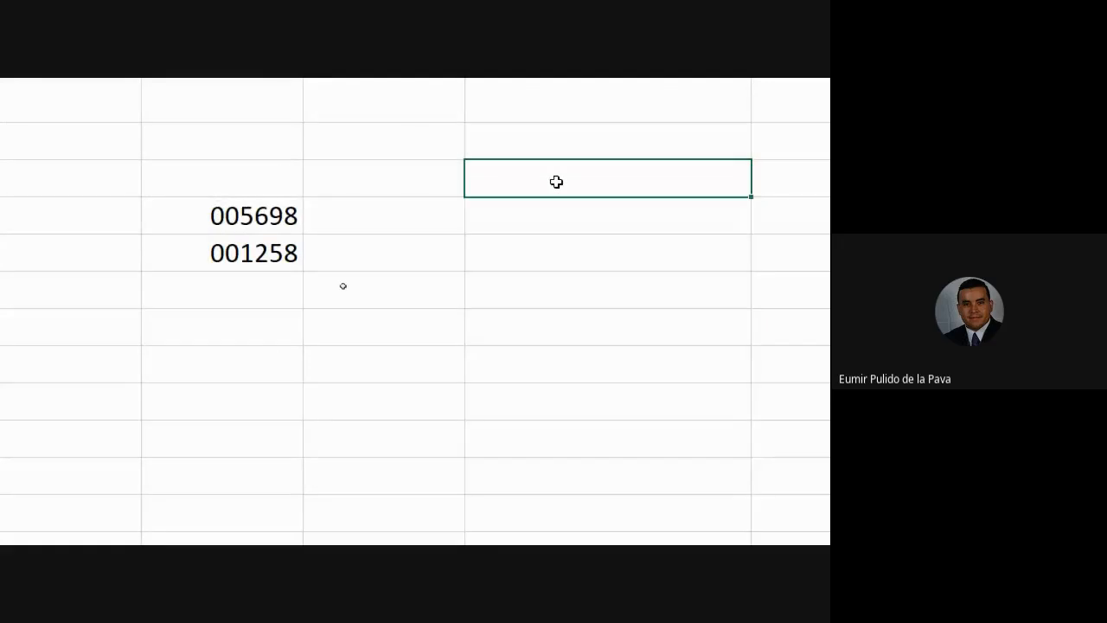
type("2569")
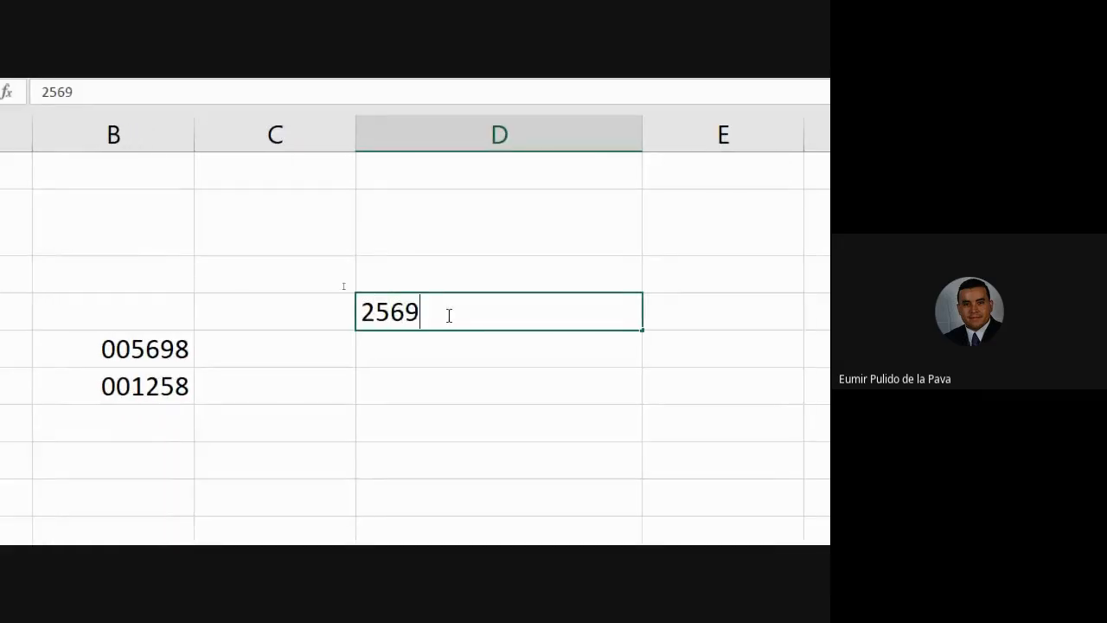
key("Return")
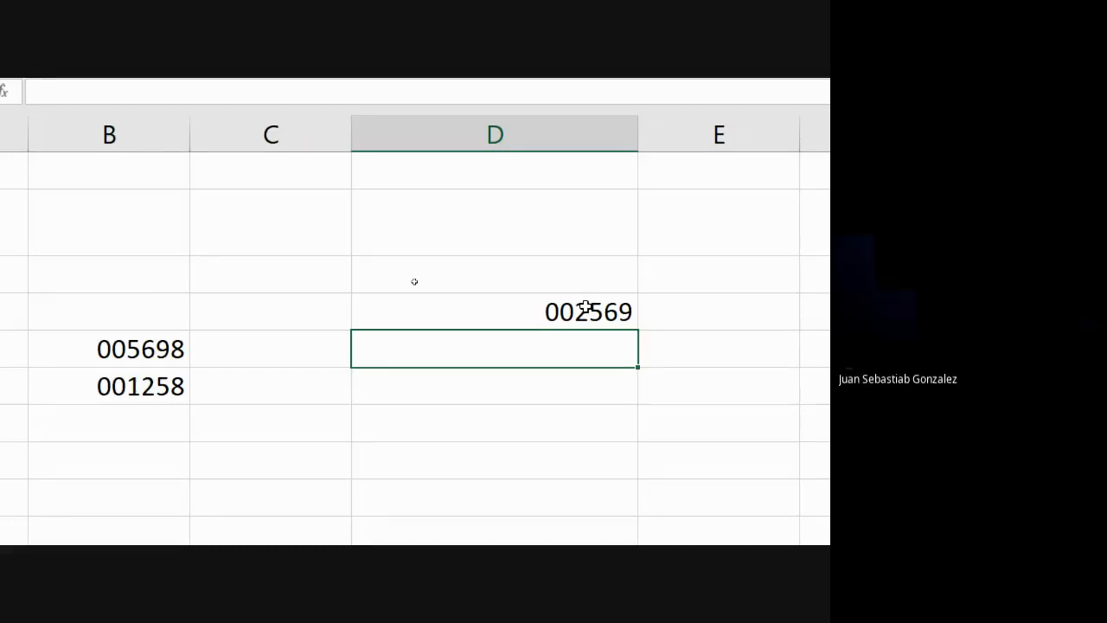
type("125")
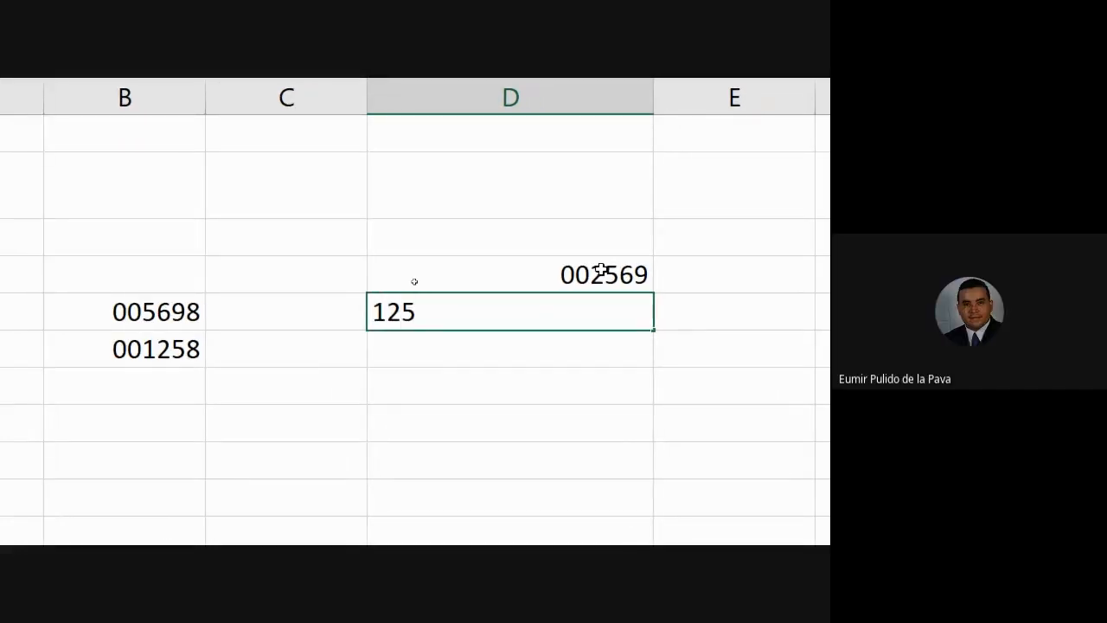
key("Return")
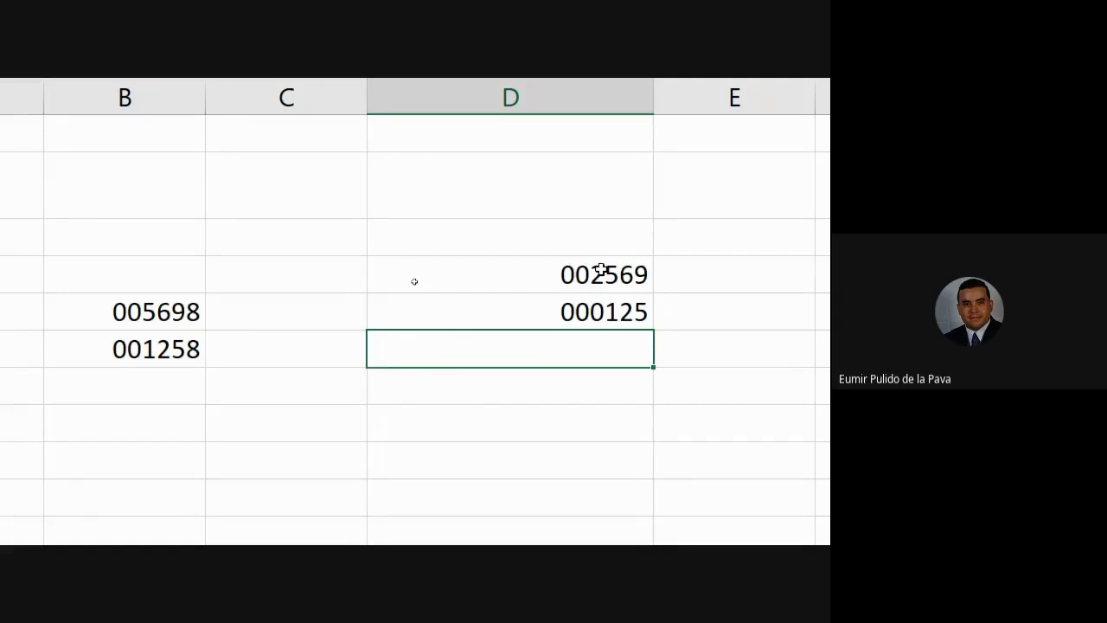
type("12569")
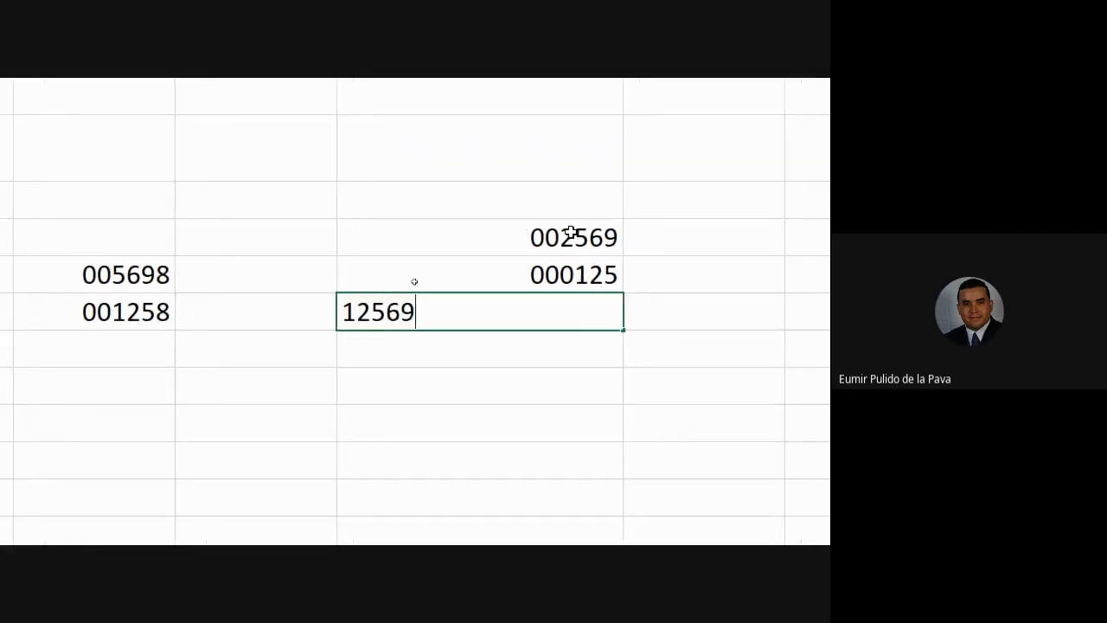
key("Return")
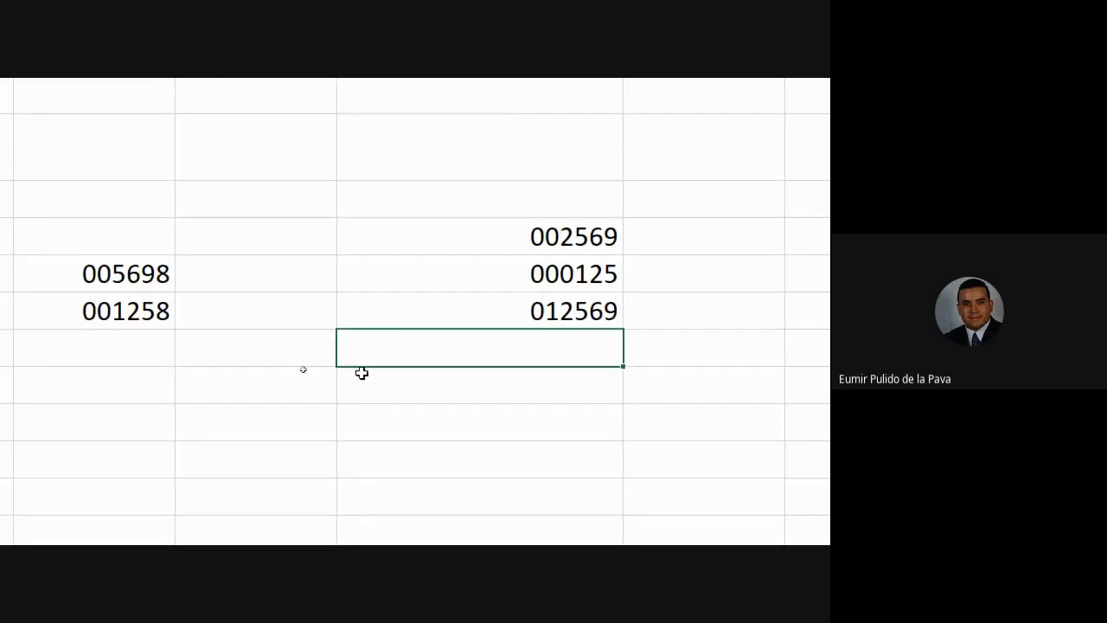
left_click(628, 522)
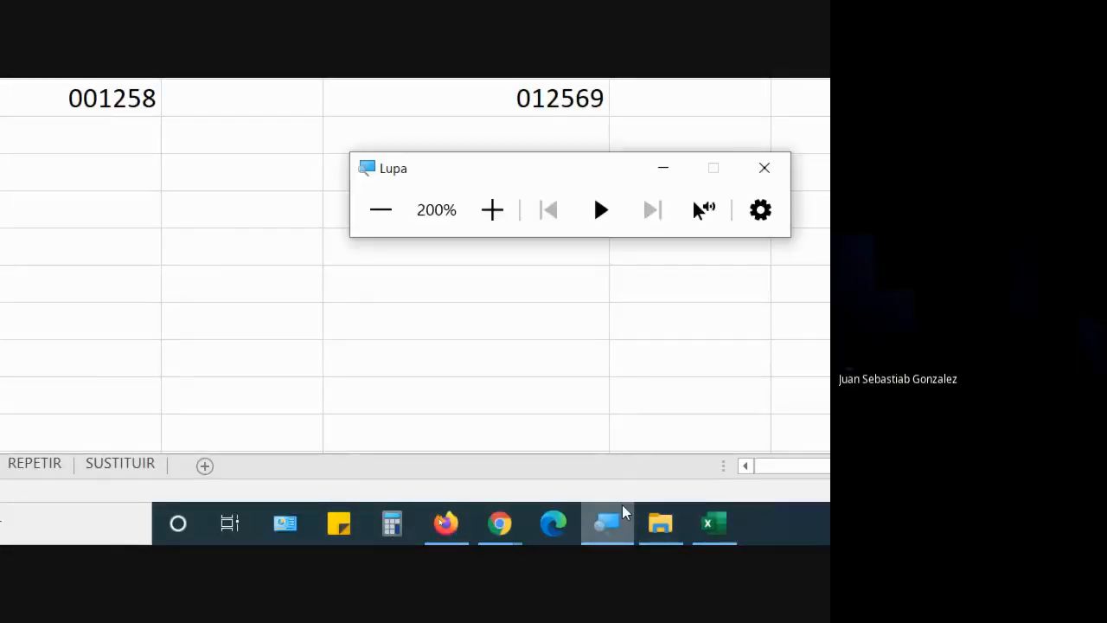
left_click(378, 208)
Step: Switch back from the Meet call to Excel and browse the REPETIR and SUSTITUIR sheets
mouse_move(387, 536)
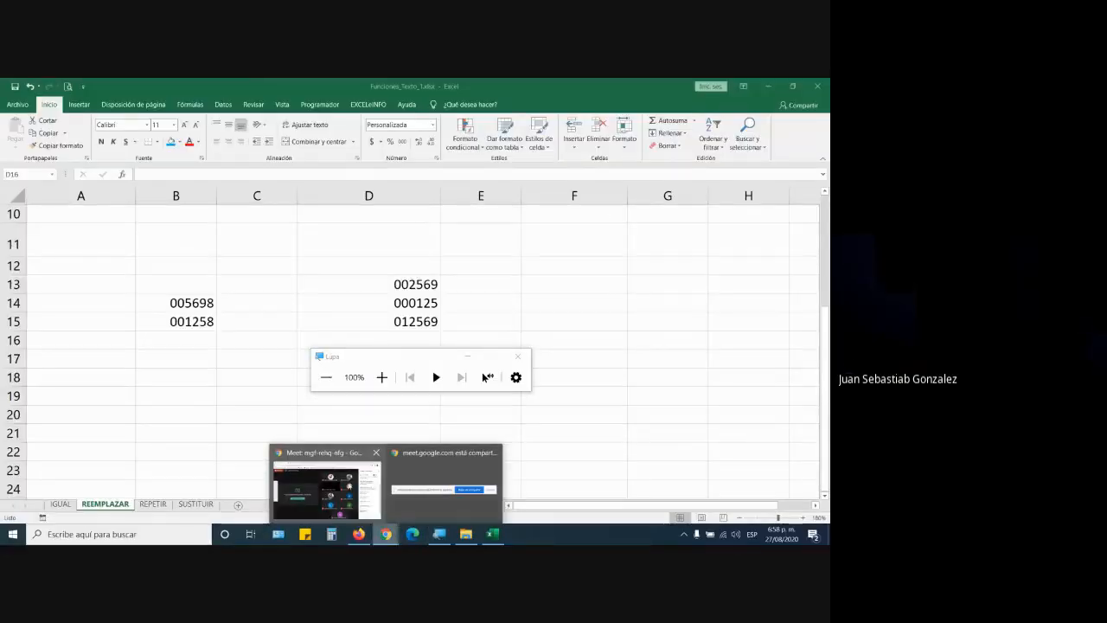
left_click(326, 489)
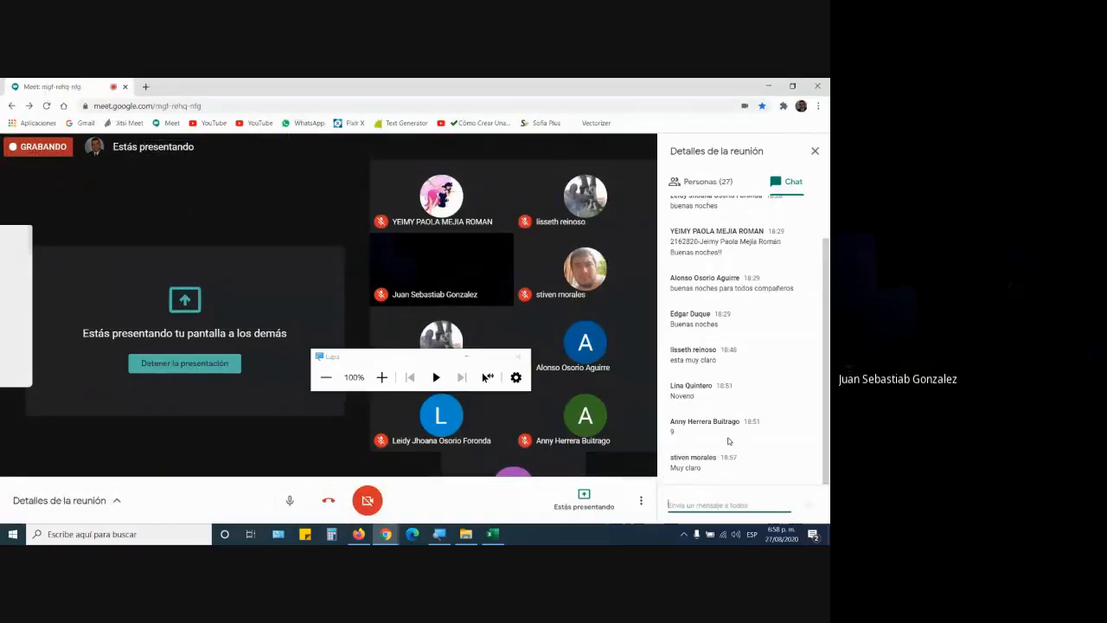
left_click(492, 534)
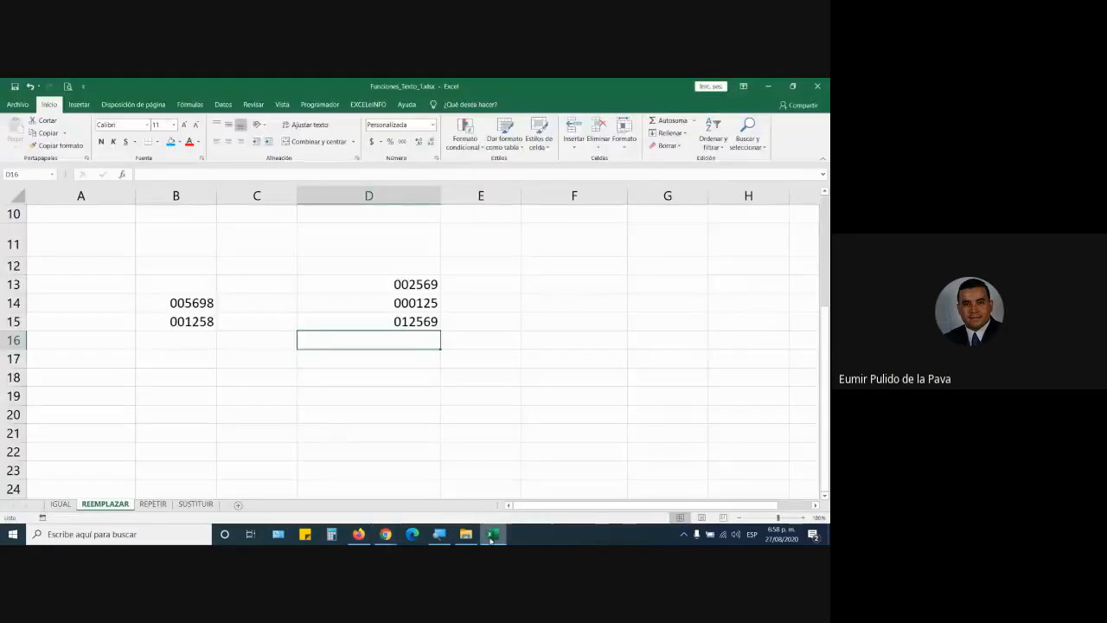
left_click(153, 504)
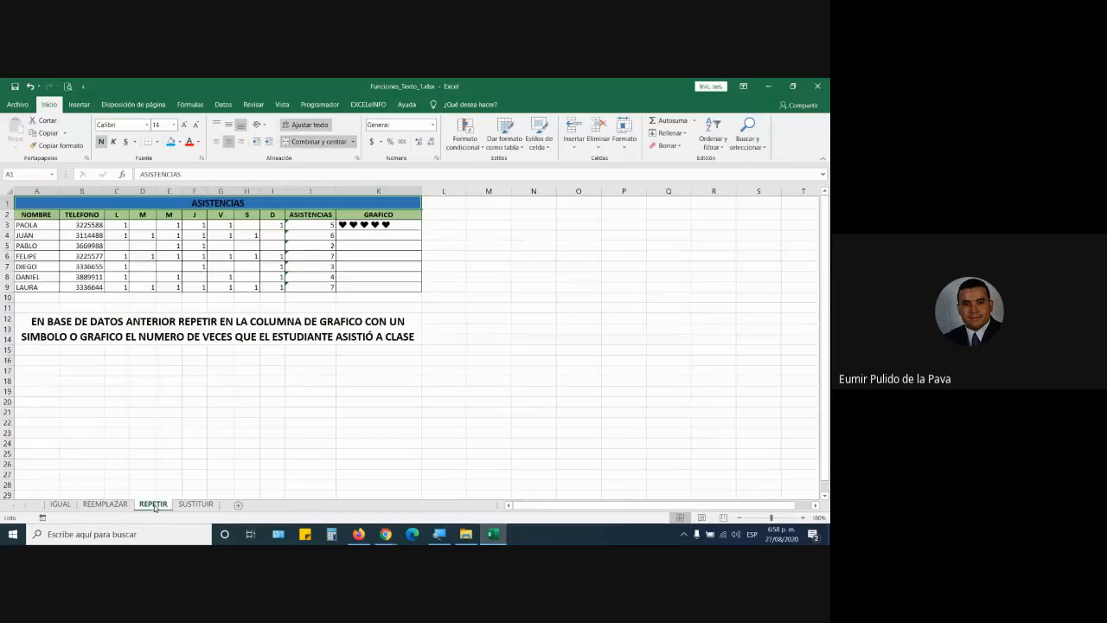
left_click(198, 503)
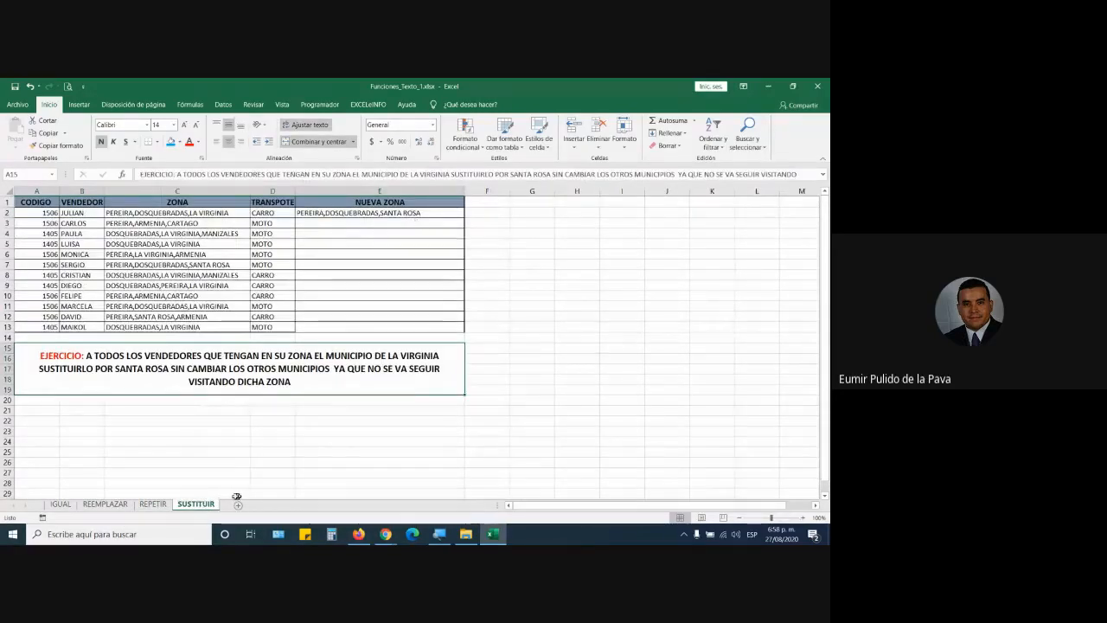
left_click(164, 505)
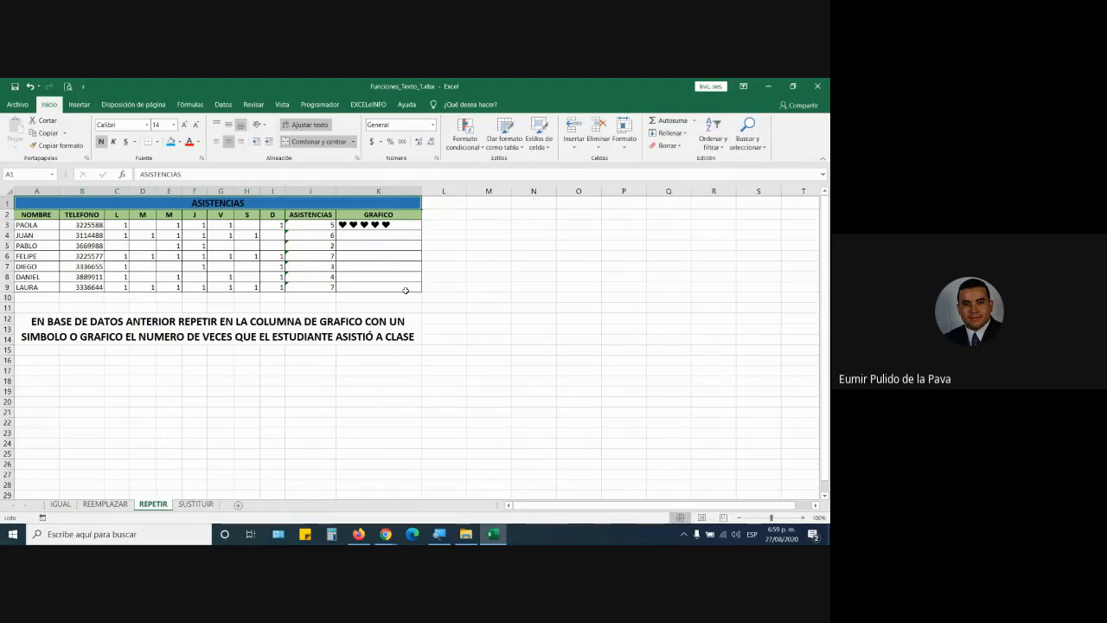
Step: Enlarge K11's font and start a =REPETIR formula there, then cancel it
left_click(380, 305)
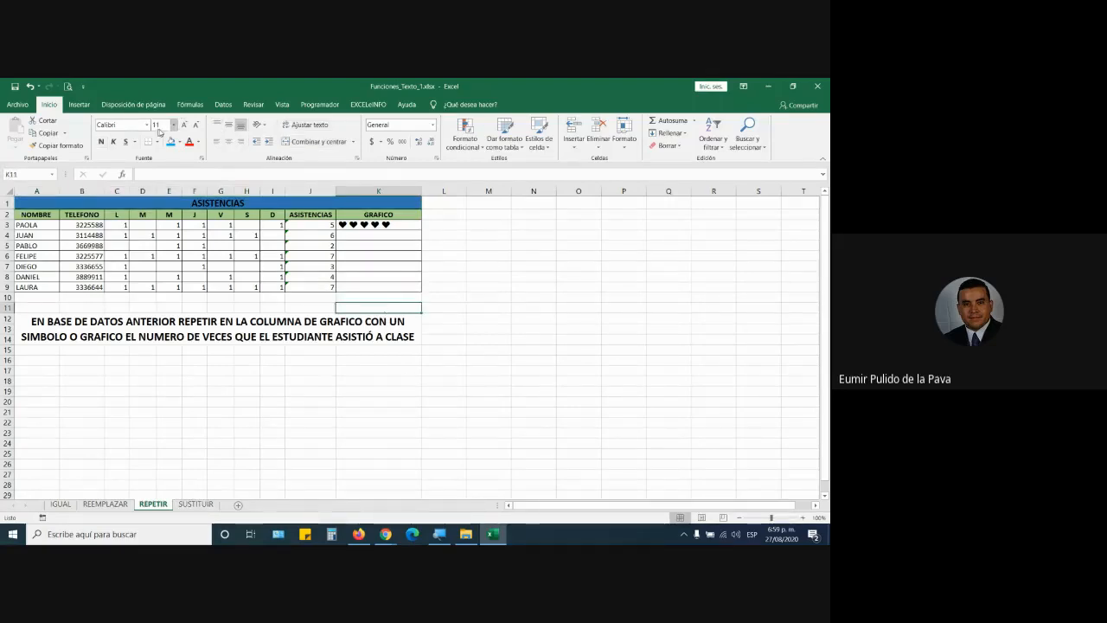
left_click(184, 125)
left_click(185, 127)
left_click(185, 126)
left_click(185, 126)
left_click(185, 127)
left_click(185, 127)
left_click(185, 127)
left_click(185, 126)
key("F2")
type("=repe")
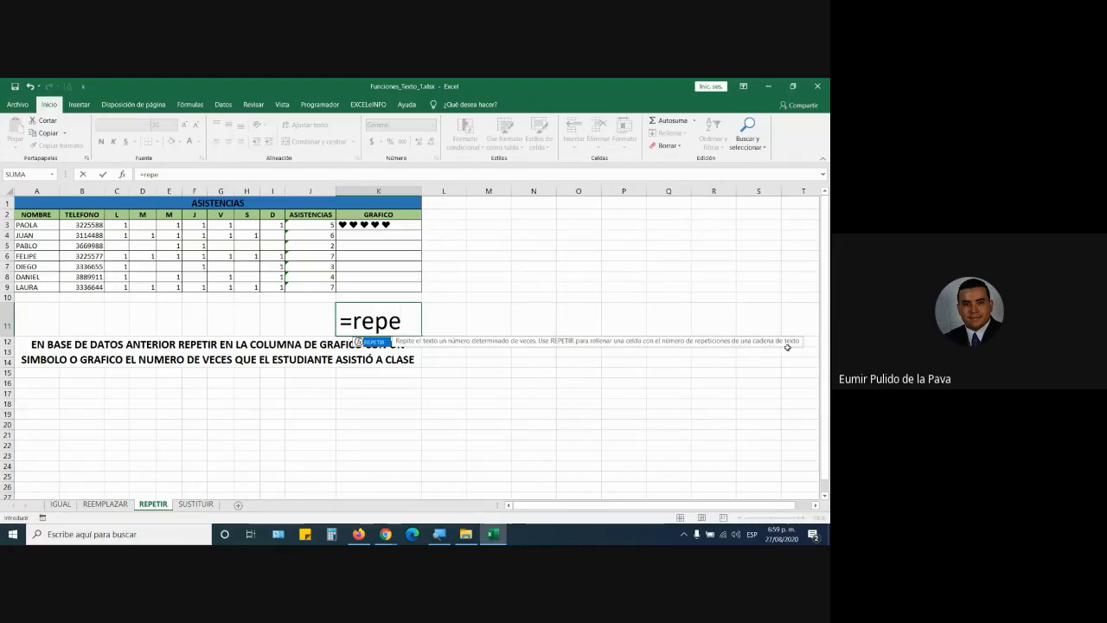
key("Escape")
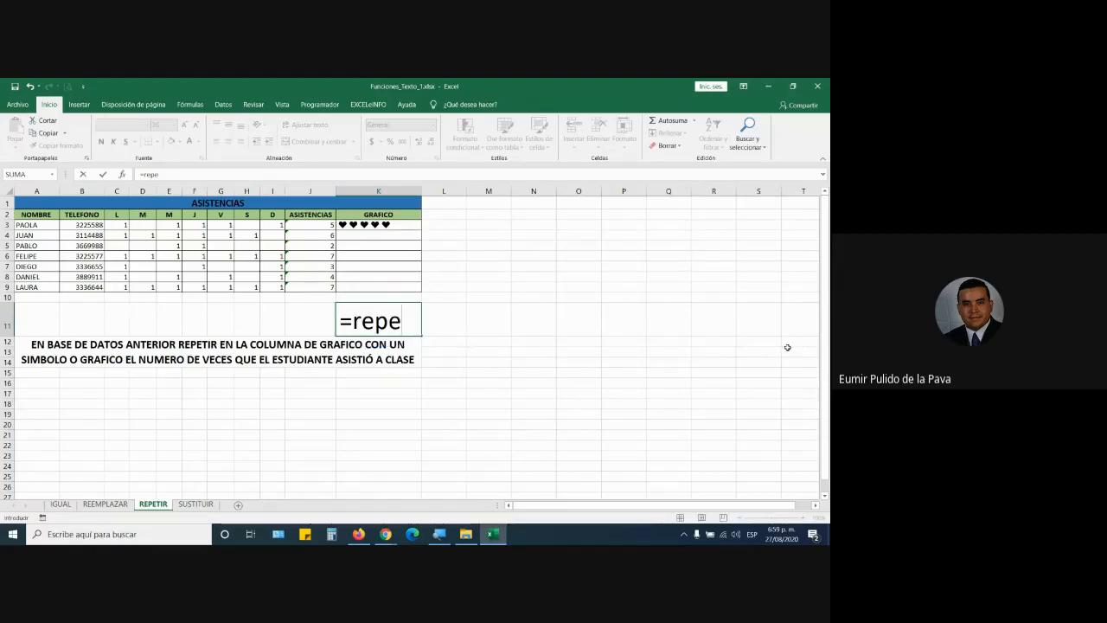
type("t")
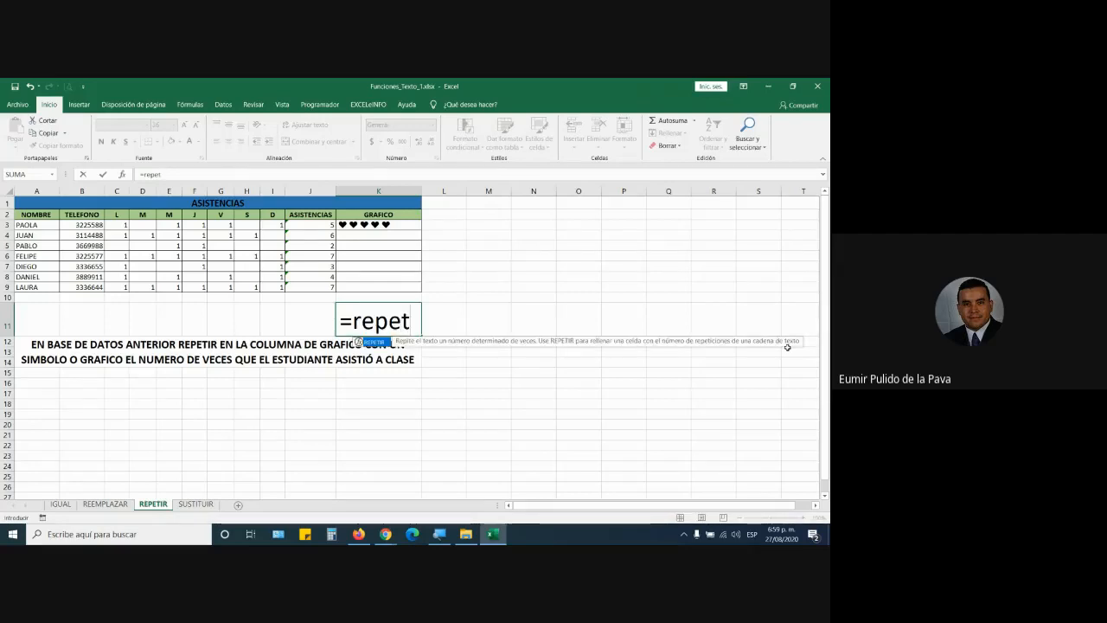
double_click(386, 341)
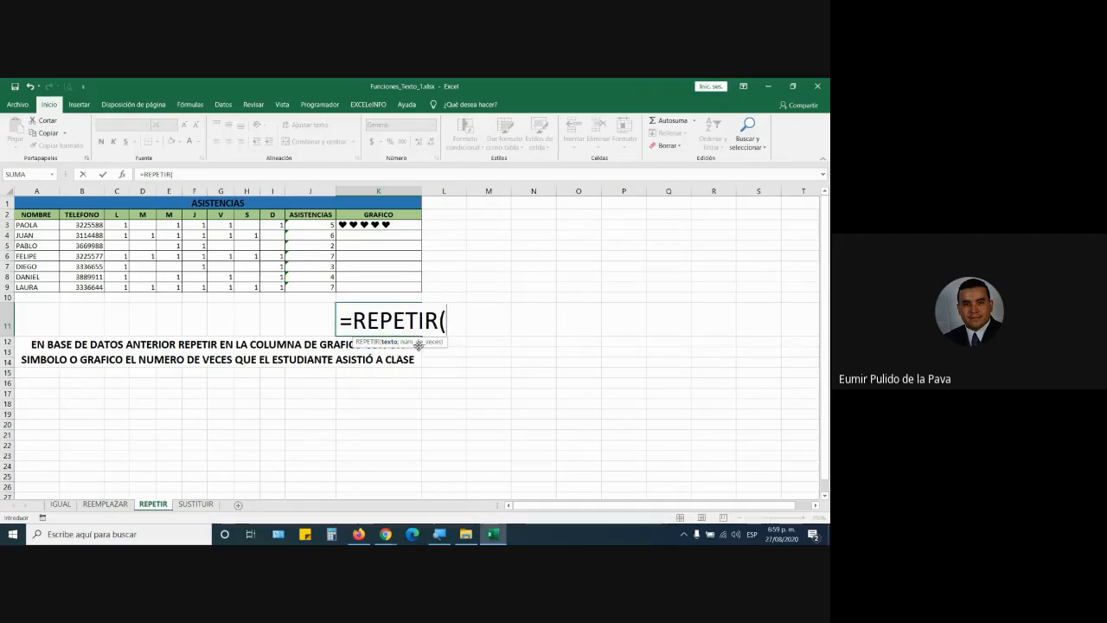
key("Escape")
Step: Enlarge the hearts in K3 and widen column K to fit them
left_click(408, 225)
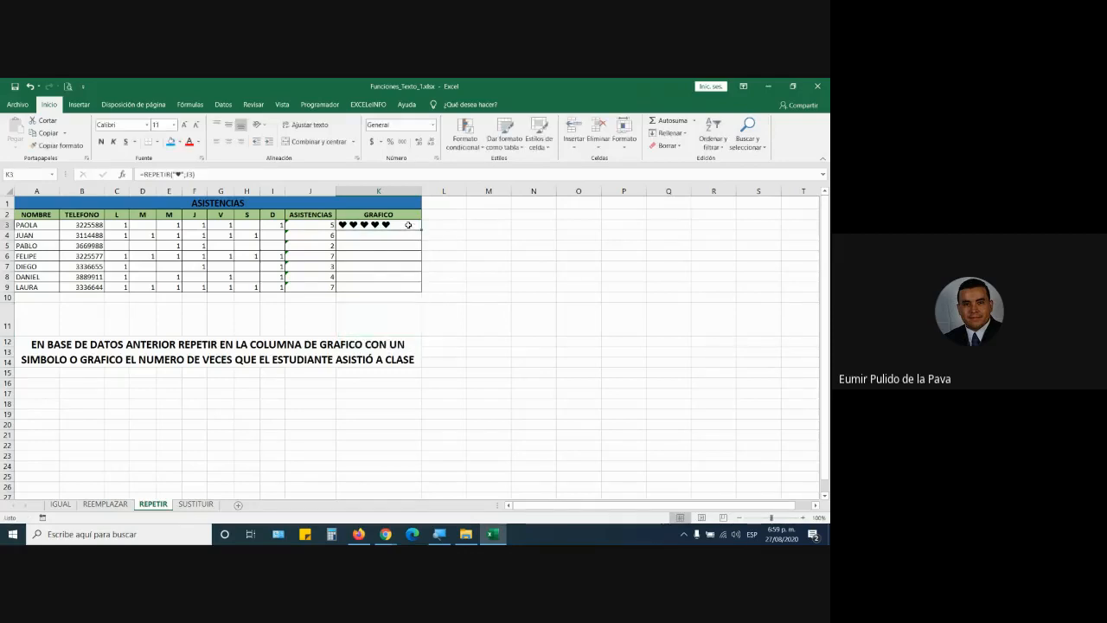
left_click(185, 126)
left_click(185, 126)
left_click(185, 126)
left_click(185, 126)
left_click(185, 126)
left_click(185, 126)
left_click(185, 126)
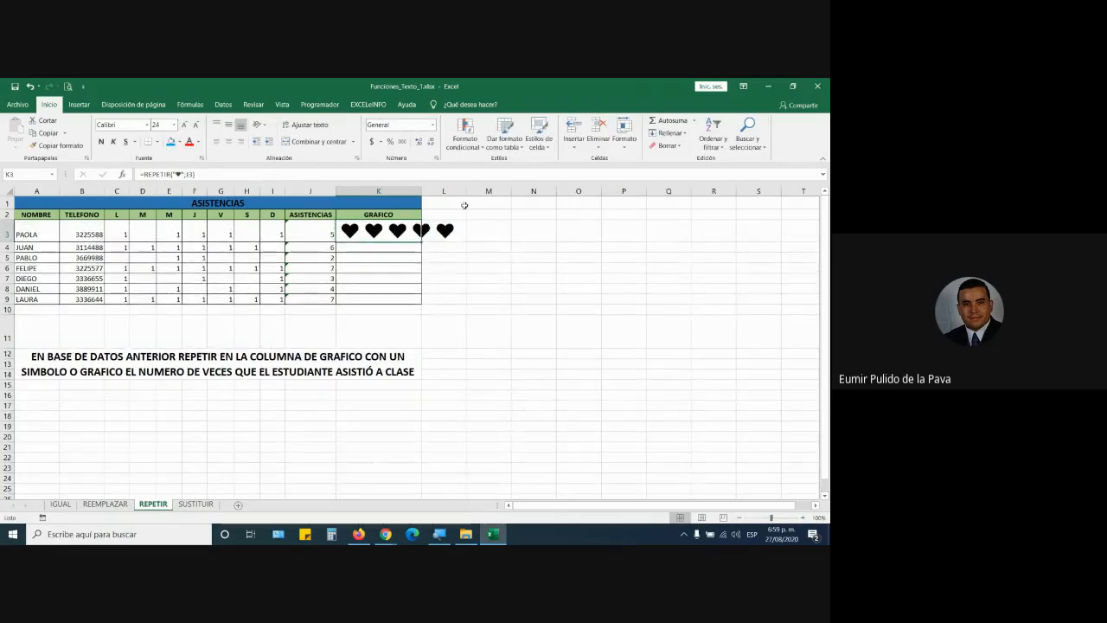
double_click(422, 190)
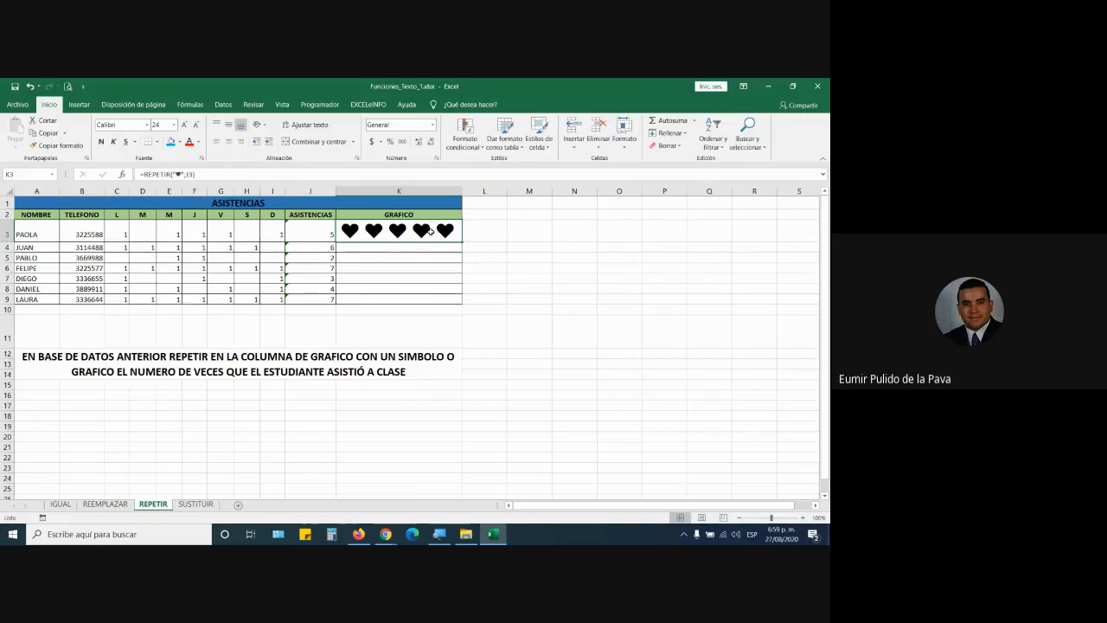
Step: Review K3's =REPETIR("♥";J3) arguments, fill it down to K9, and autofit column K
double_click(429, 231)
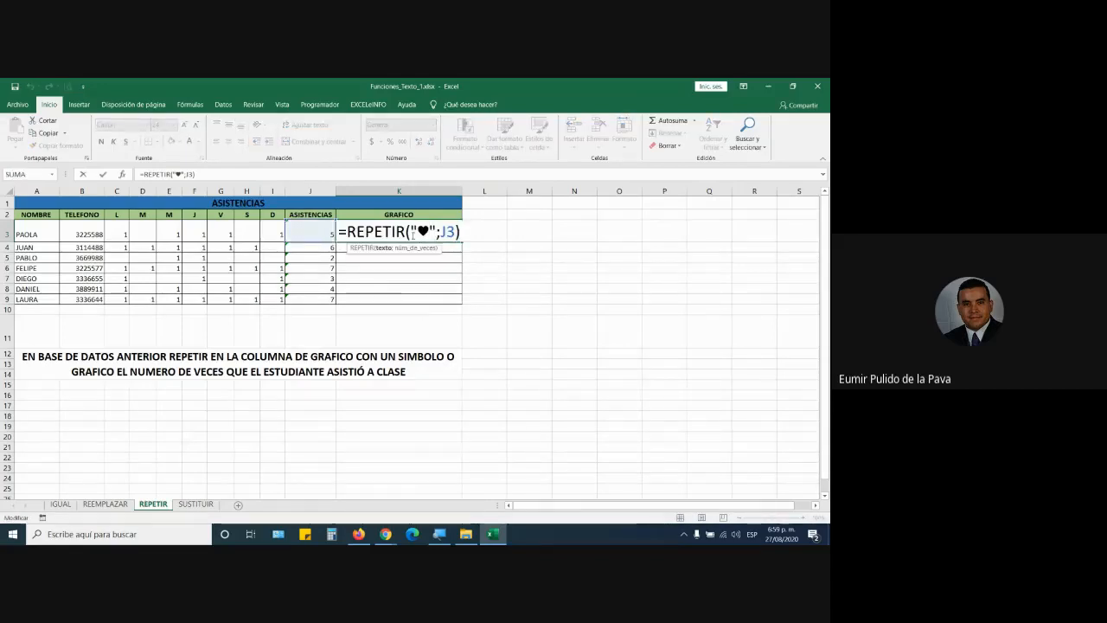
left_click_drag(412, 231, 432, 232)
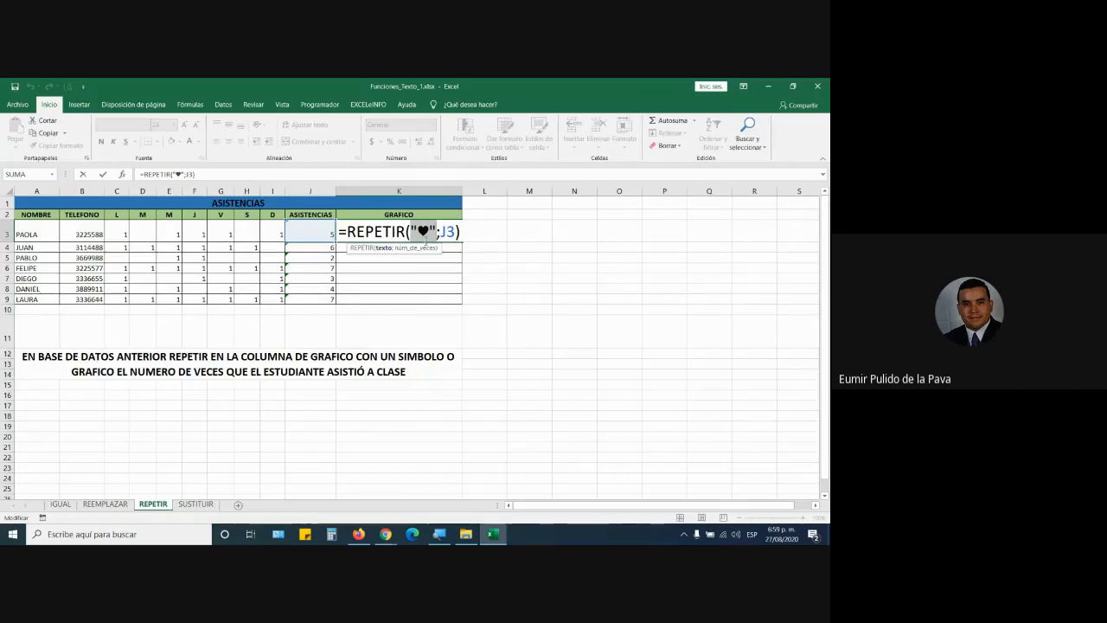
left_click_drag(441, 232, 455, 231)
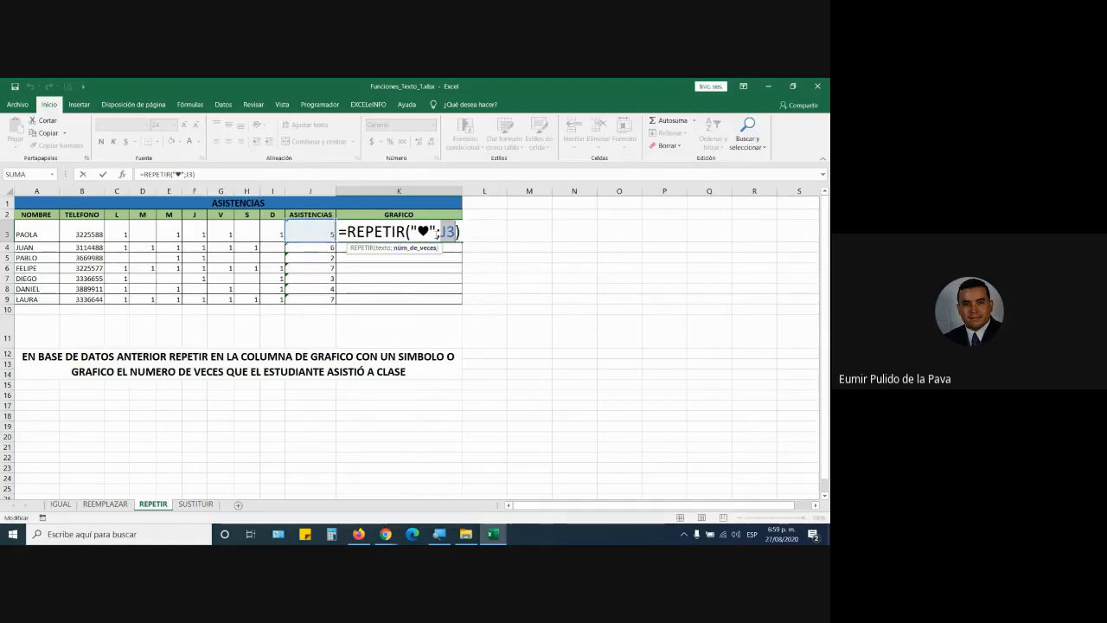
key("Return")
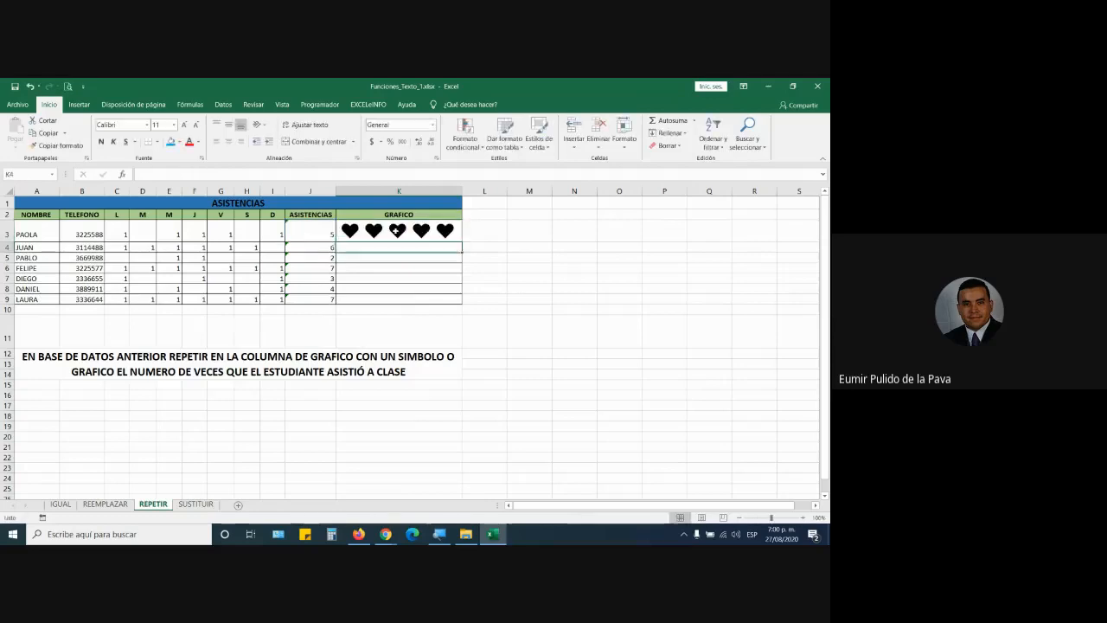
left_click(396, 230)
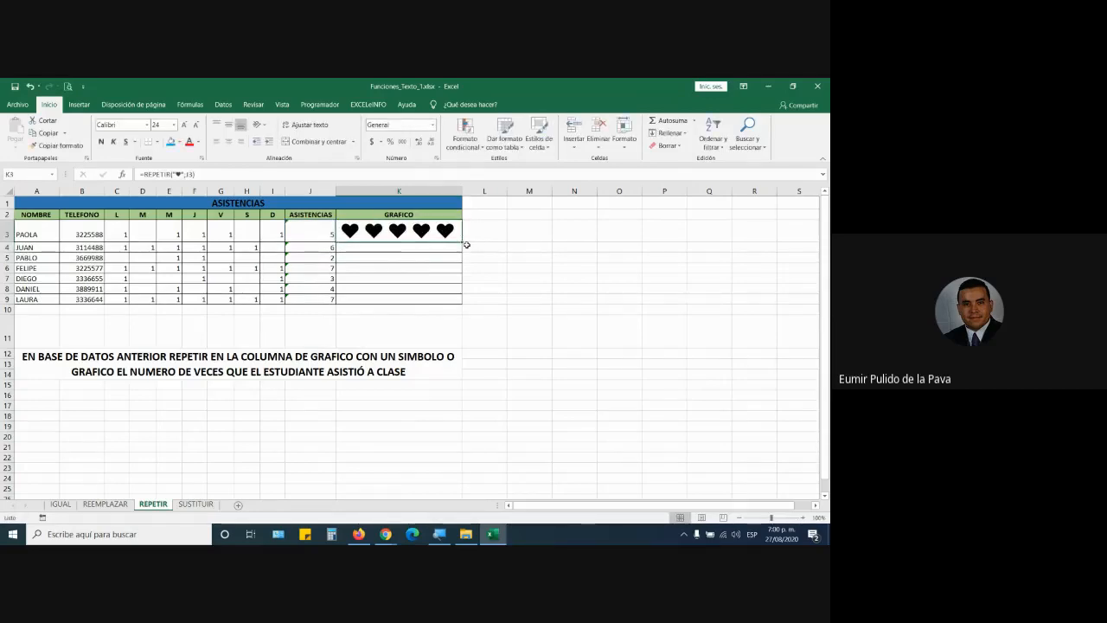
left_click_drag(461, 244, 463, 303)
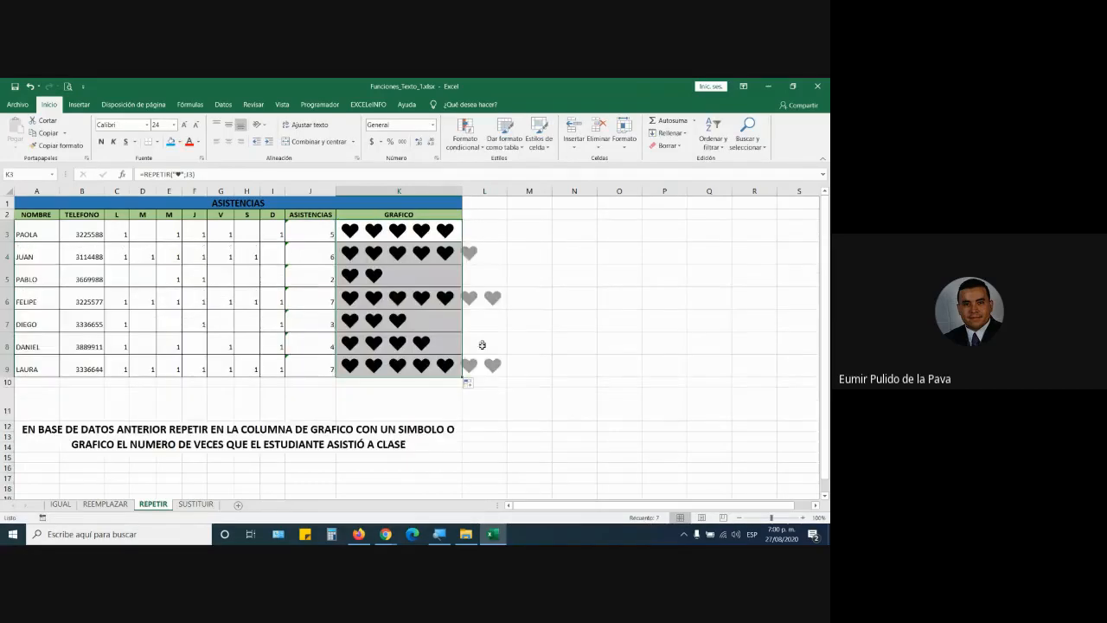
double_click(462, 190)
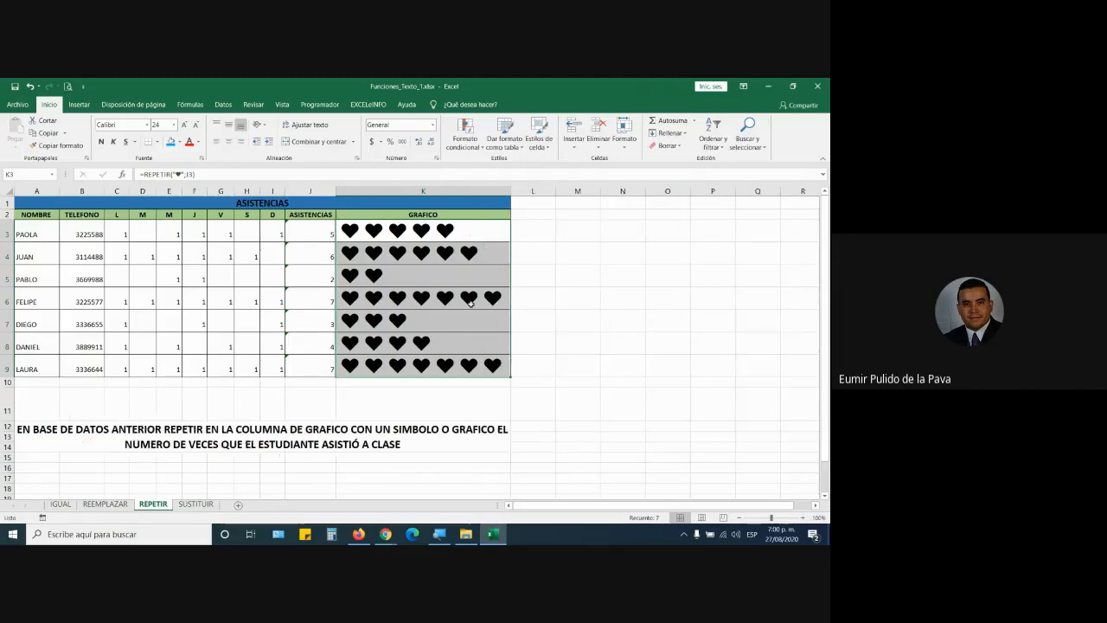
Step: Set J3 to 1 and J4 to 100, then inspect K3's heart formula
left_click(320, 234)
type("1")
key("Return")
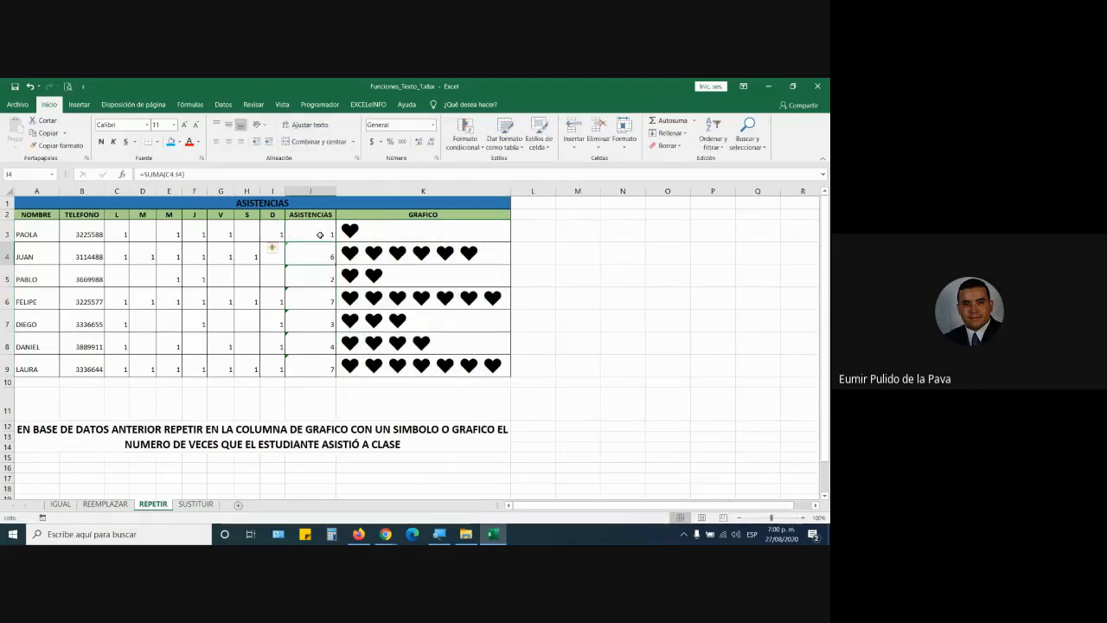
type("100")
key("Return")
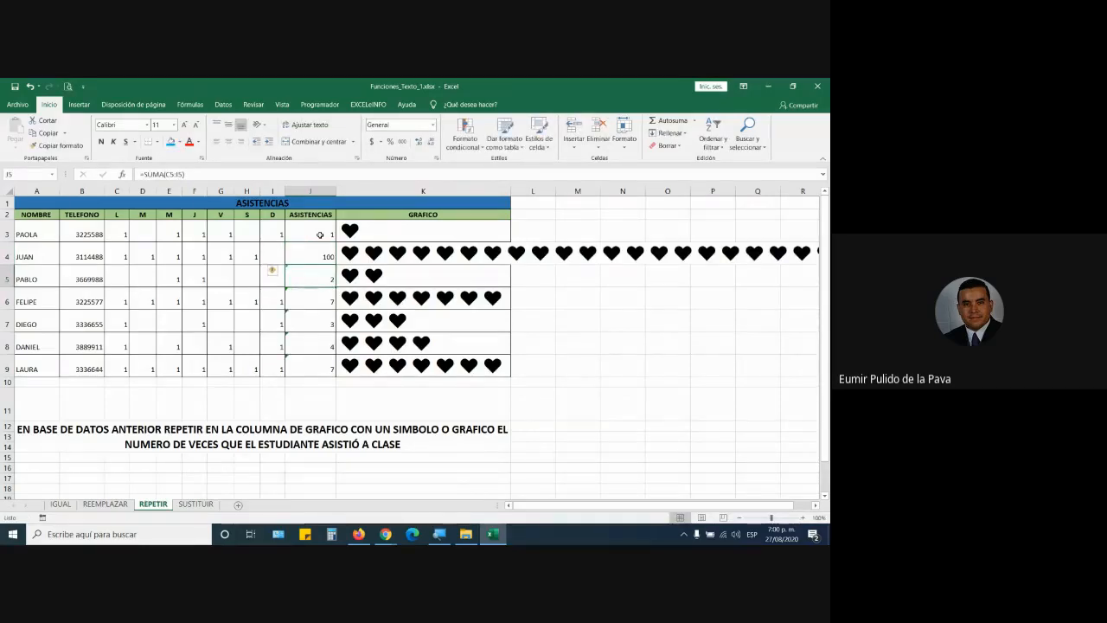
double_click(376, 232)
double_click(423, 230)
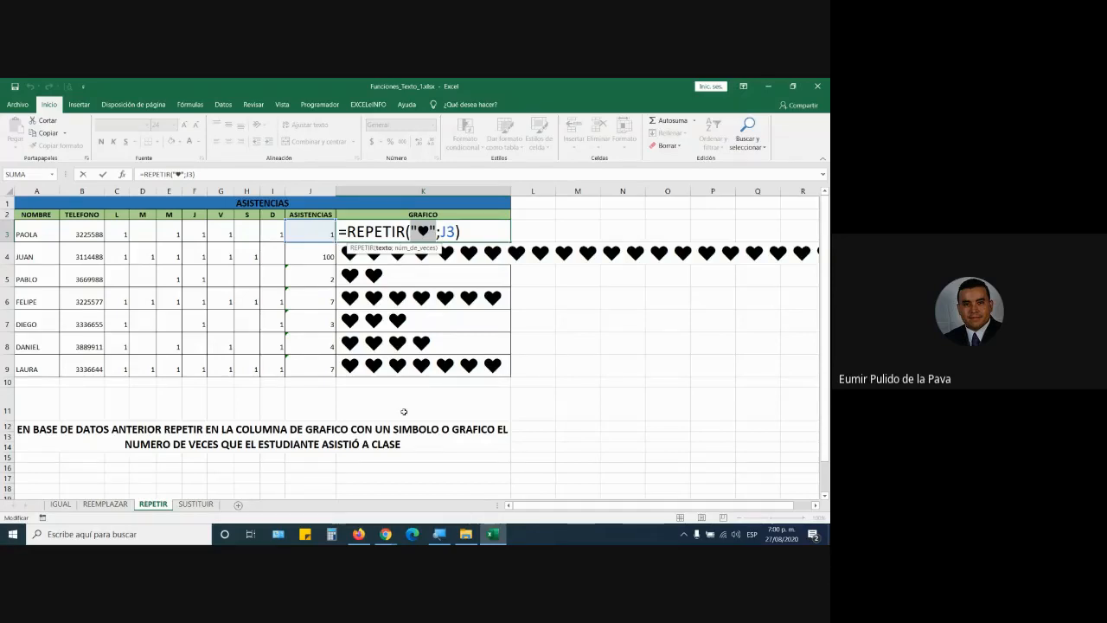
key("ctrl+Return")
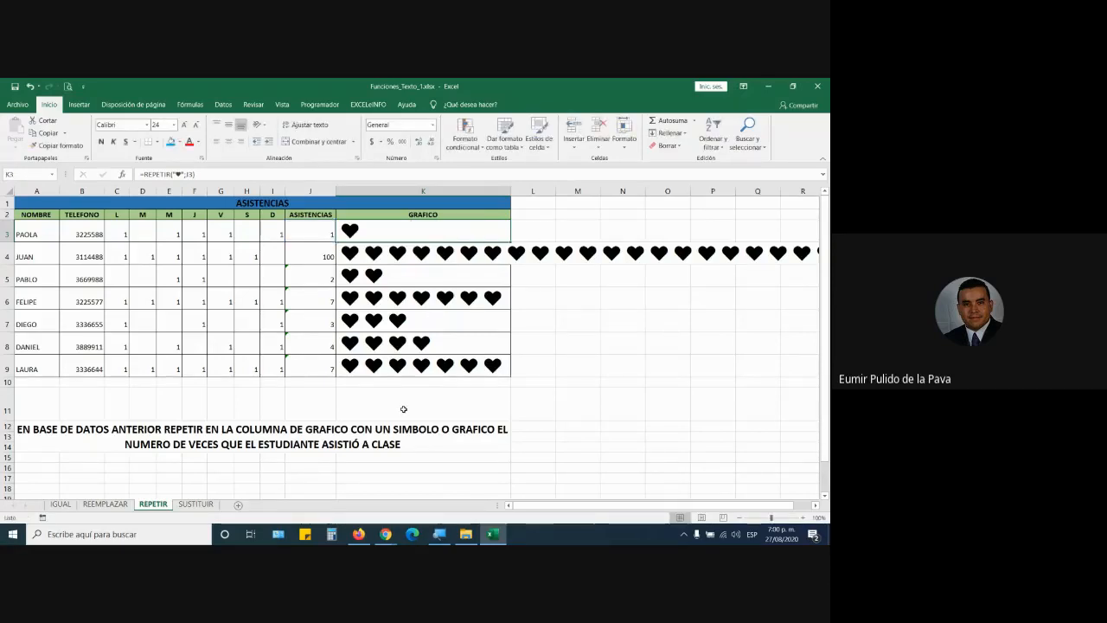
left_click(403, 410)
Step: Search Google for 'codigo ascii' in a new Firefox tab
left_click(357, 534)
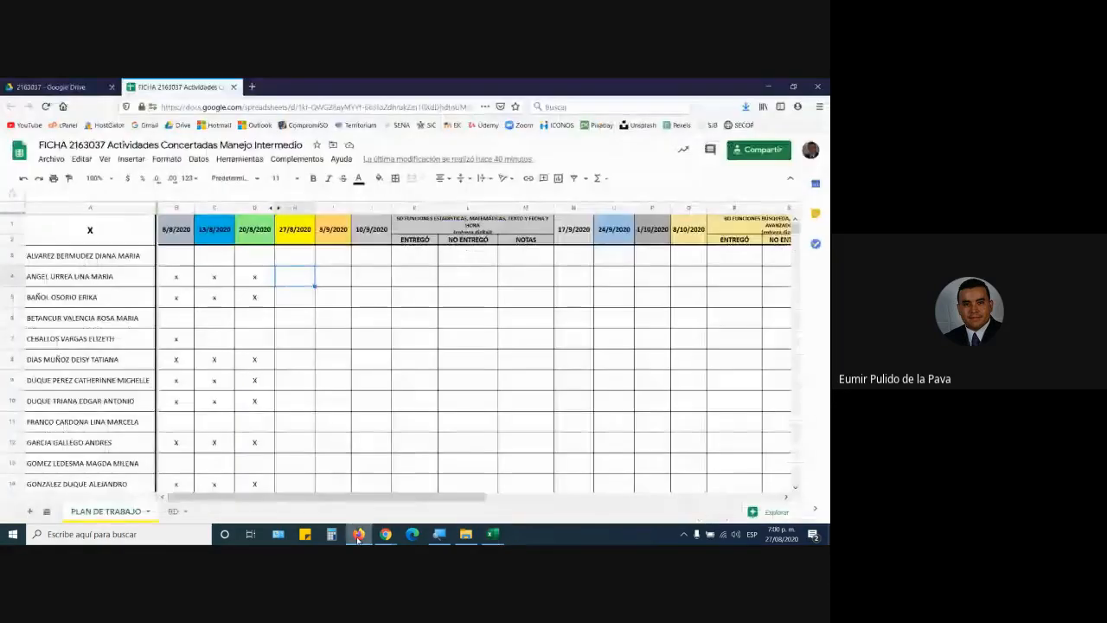
left_click(251, 86)
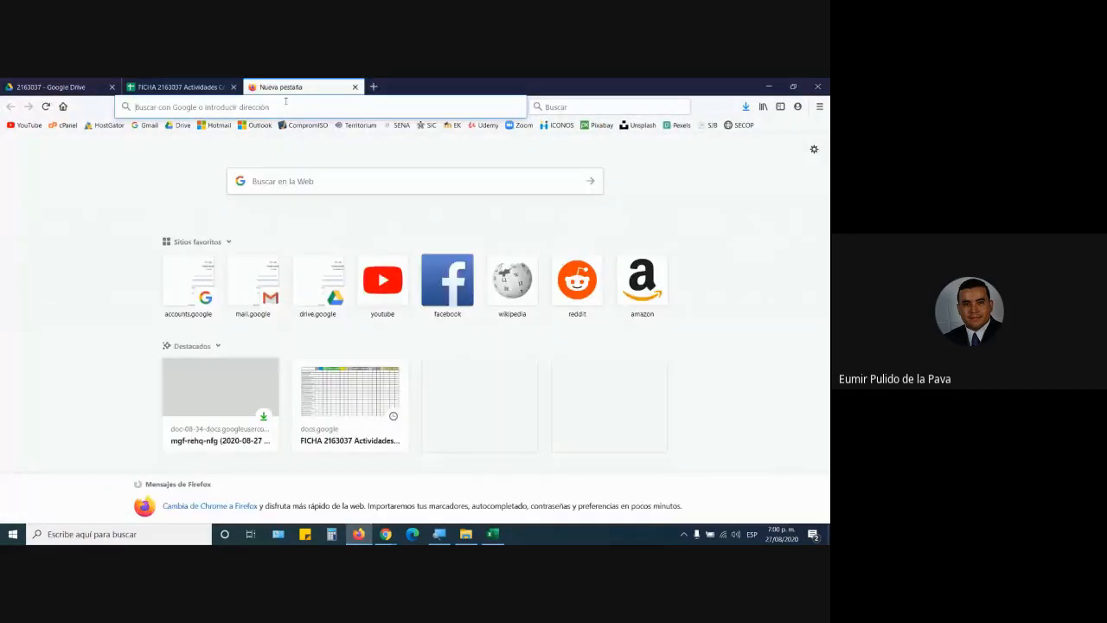
type("codigo ascci")
key("Return")
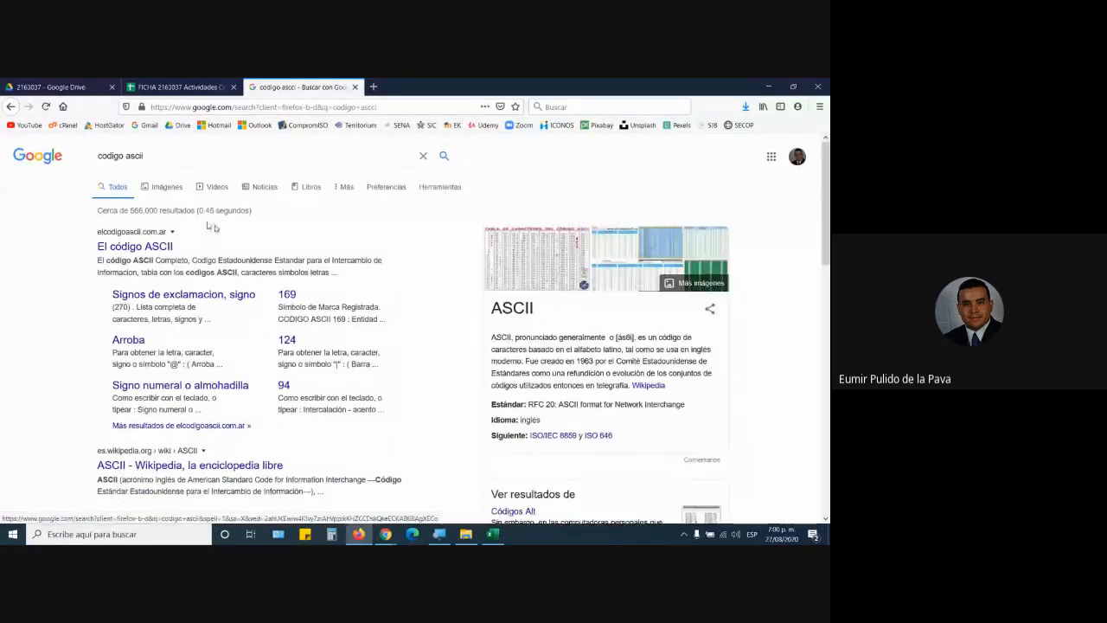
Step: Magnify the screen and open the 'El código ASCII' search result
key("super+plus")
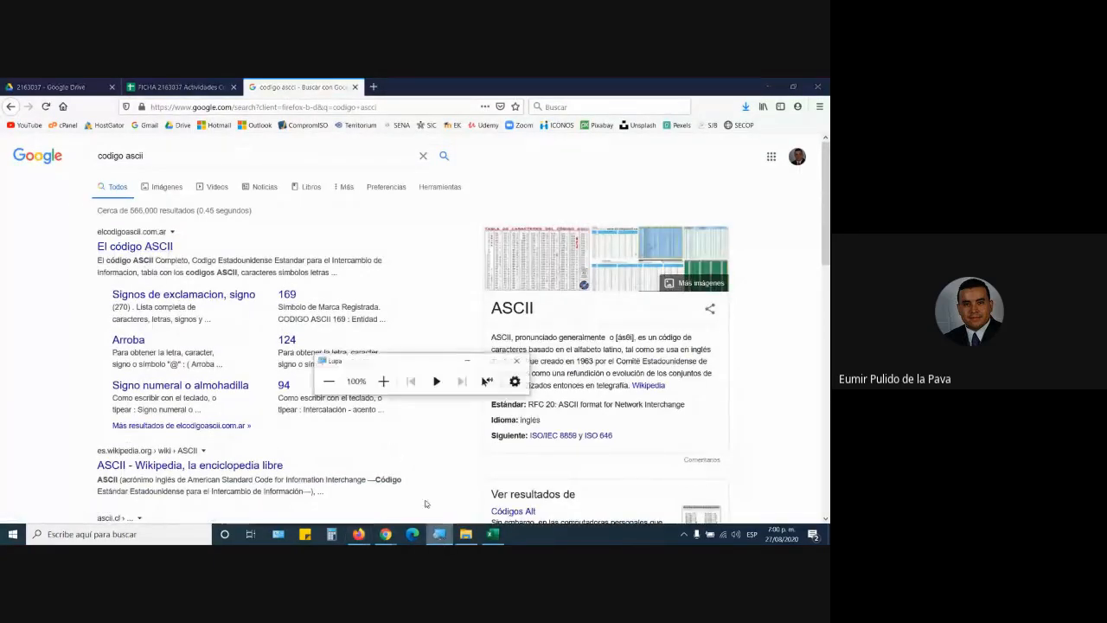
key("super+plus")
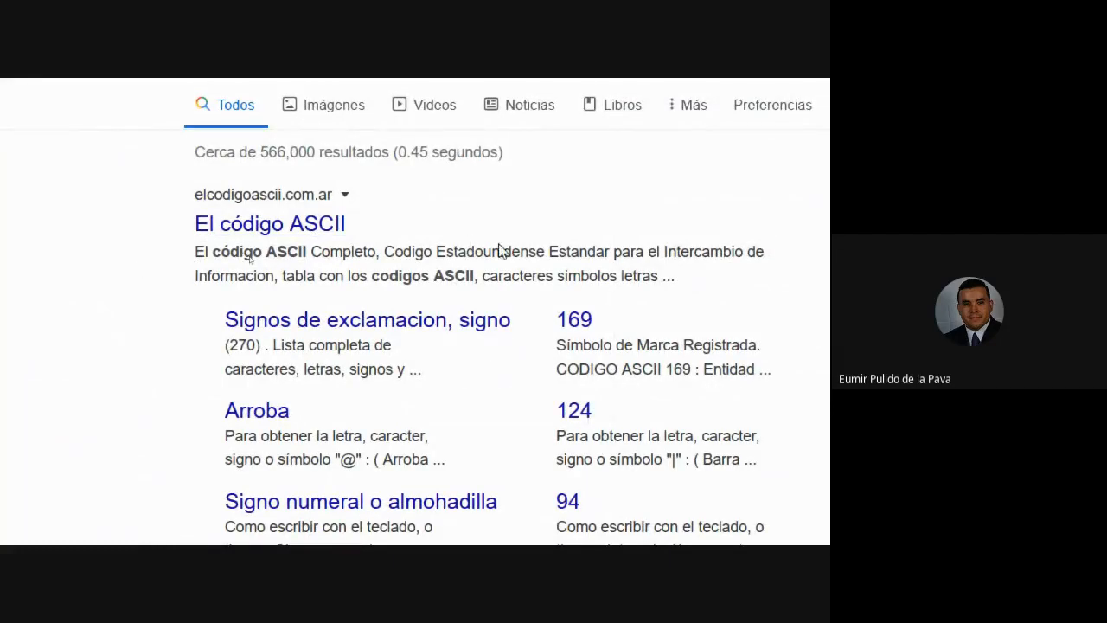
left_click_drag(437, 252, 609, 252)
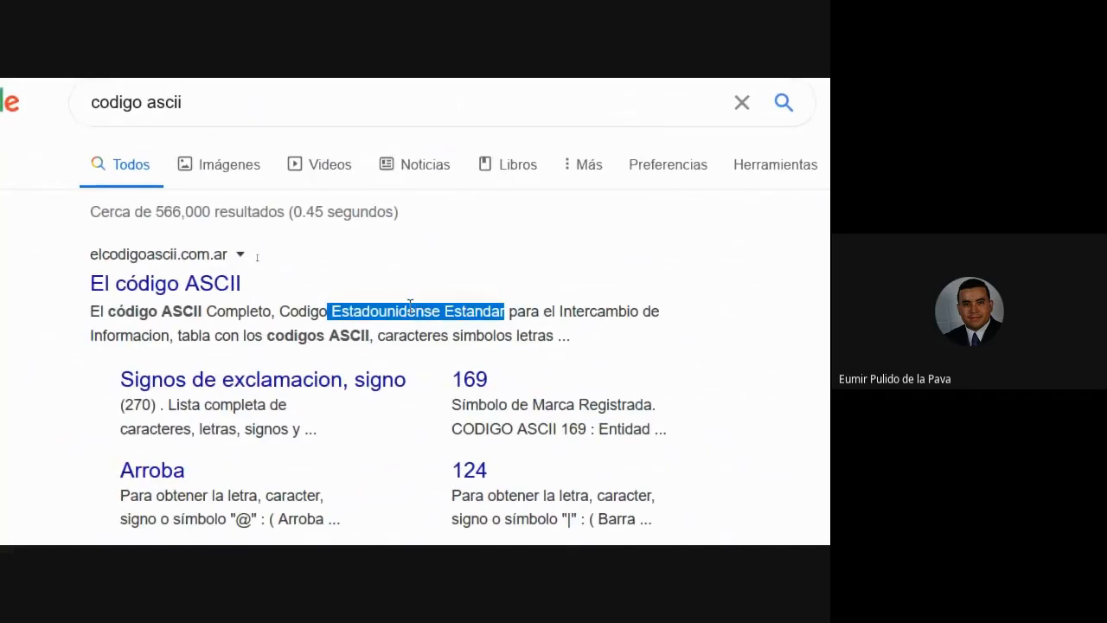
left_click(227, 295)
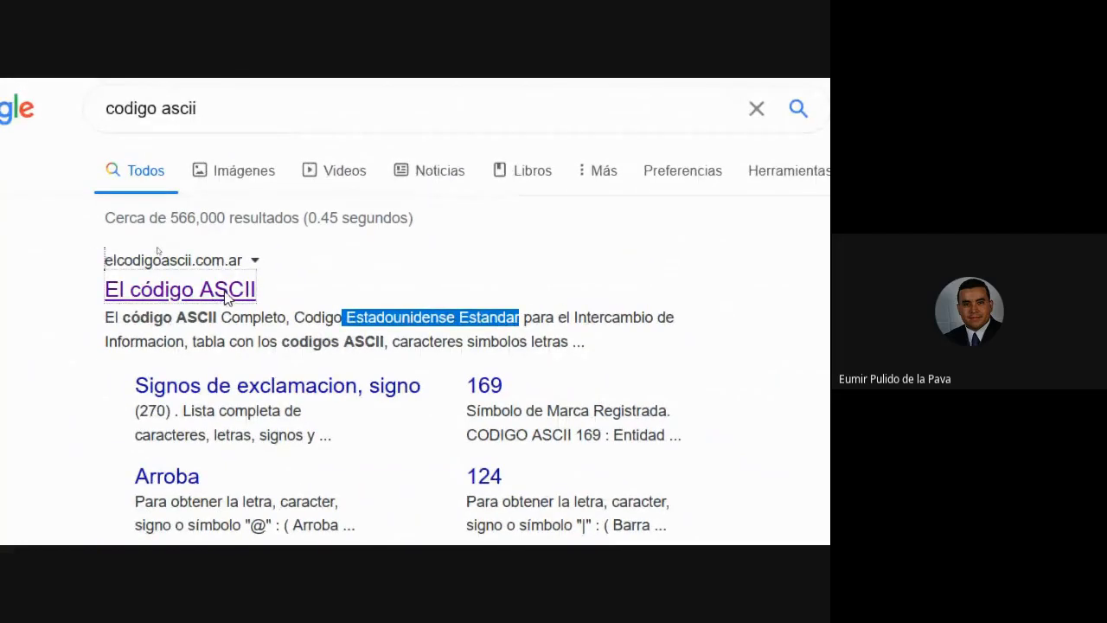
Step: Scroll through the ASCII code table and alt-code symbol lists, then return to Excel
scroll(334, 528, "down", 5)
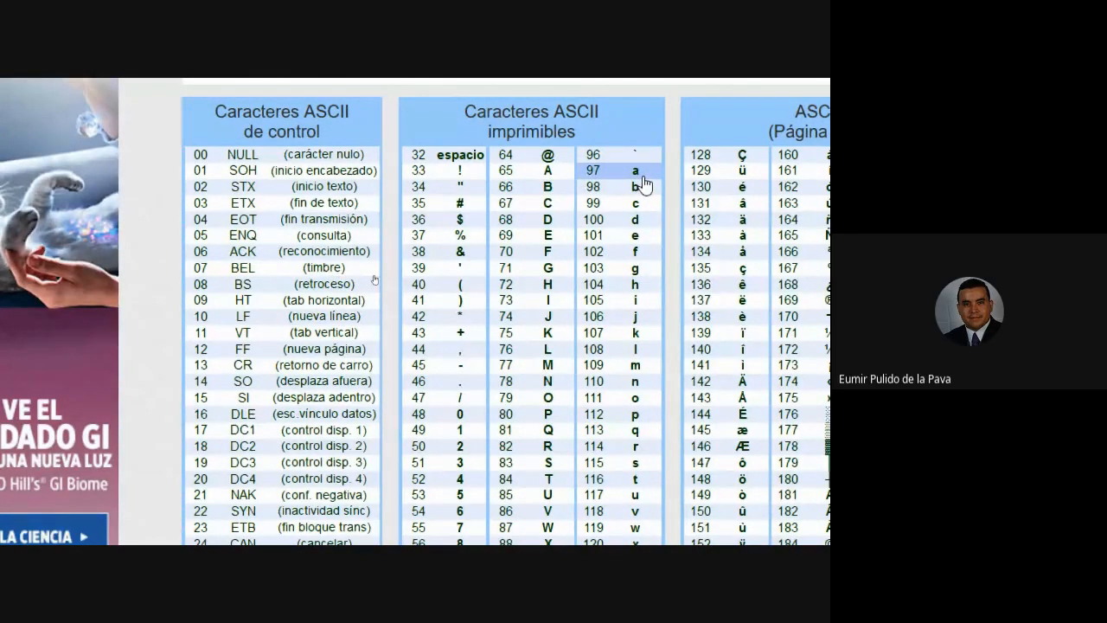
scroll(548, 524, "down", 1)
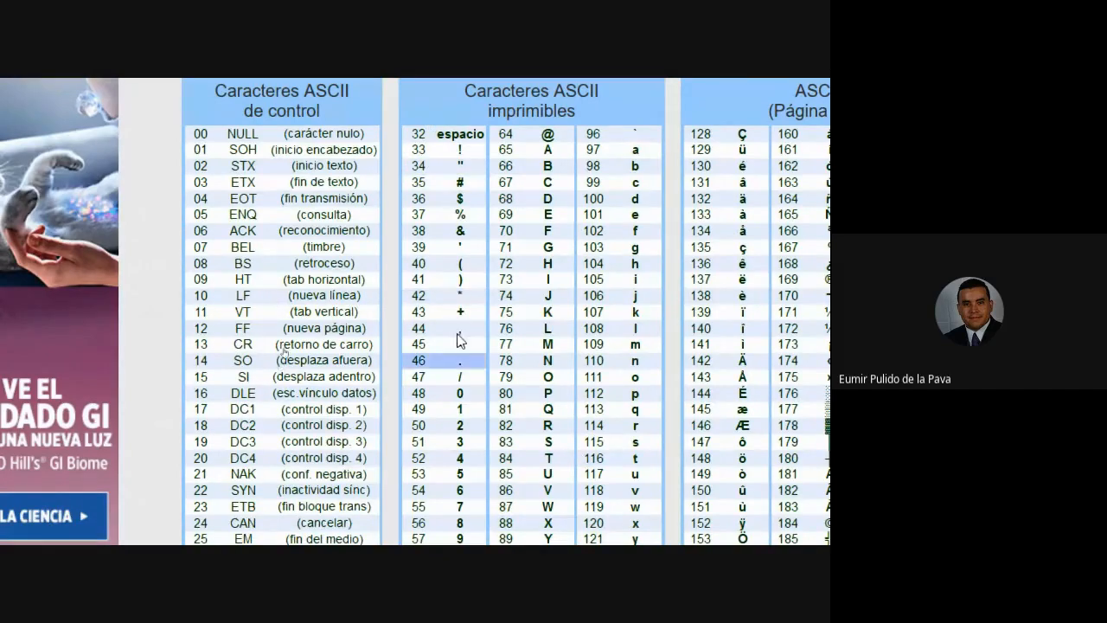
scroll(422, 458, "down", 3)
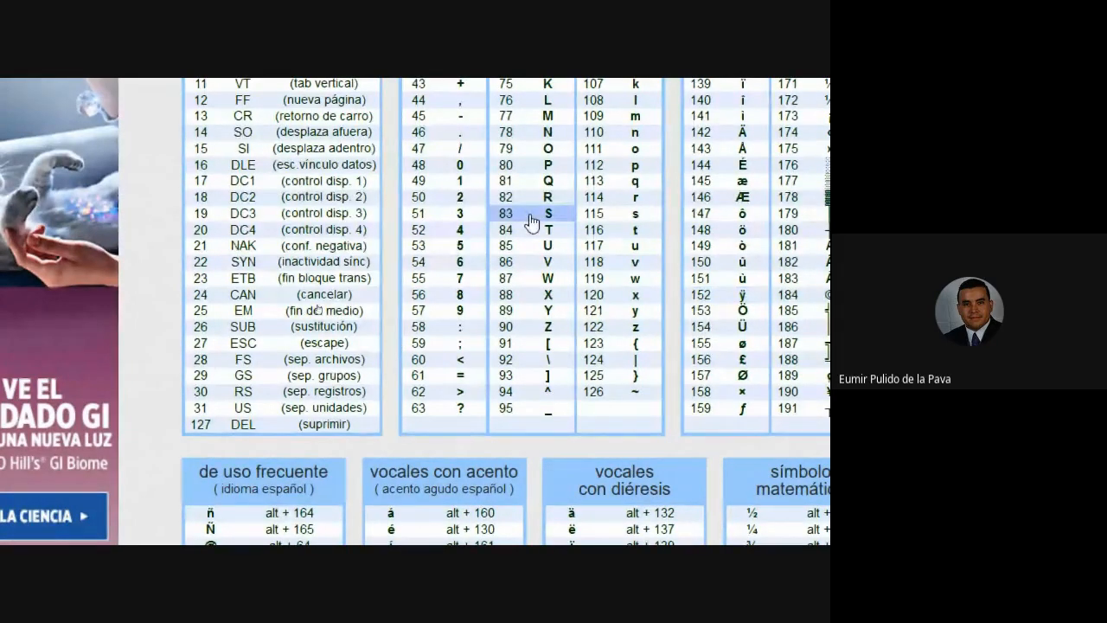
scroll(717, 246, "right", 5)
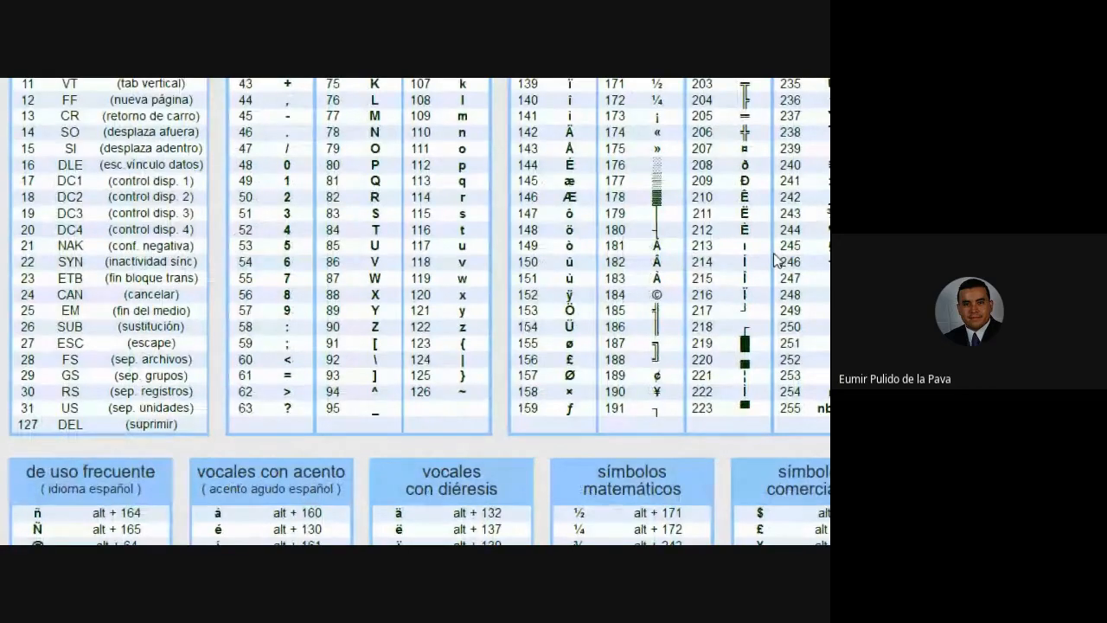
scroll(742, 104, "up", 3)
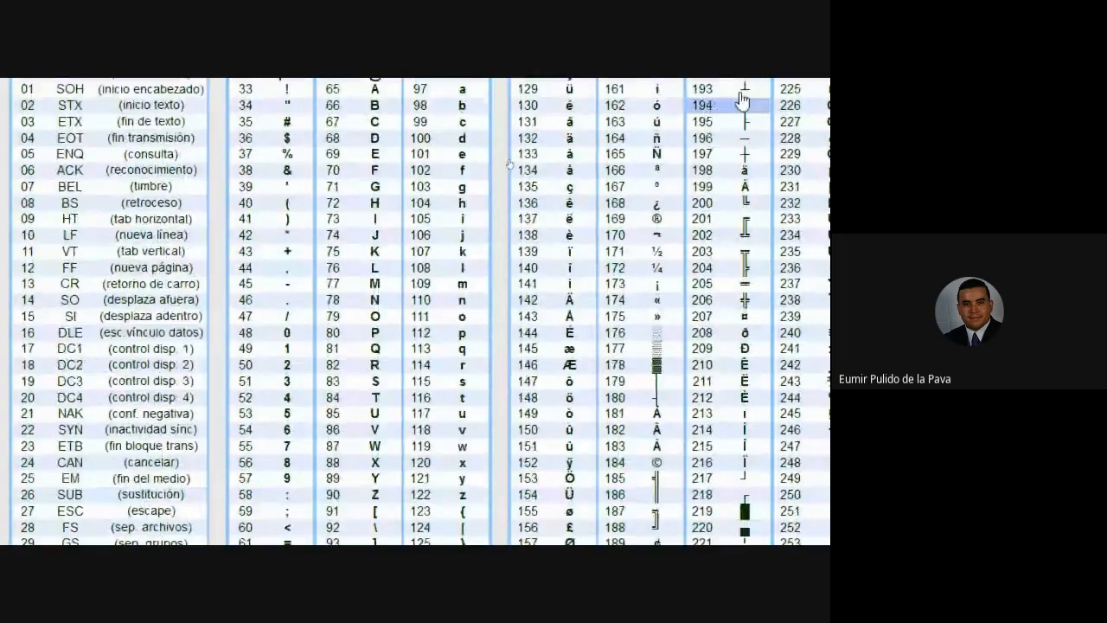
scroll(742, 99, "up", 1)
scroll(774, 100, "right", 1)
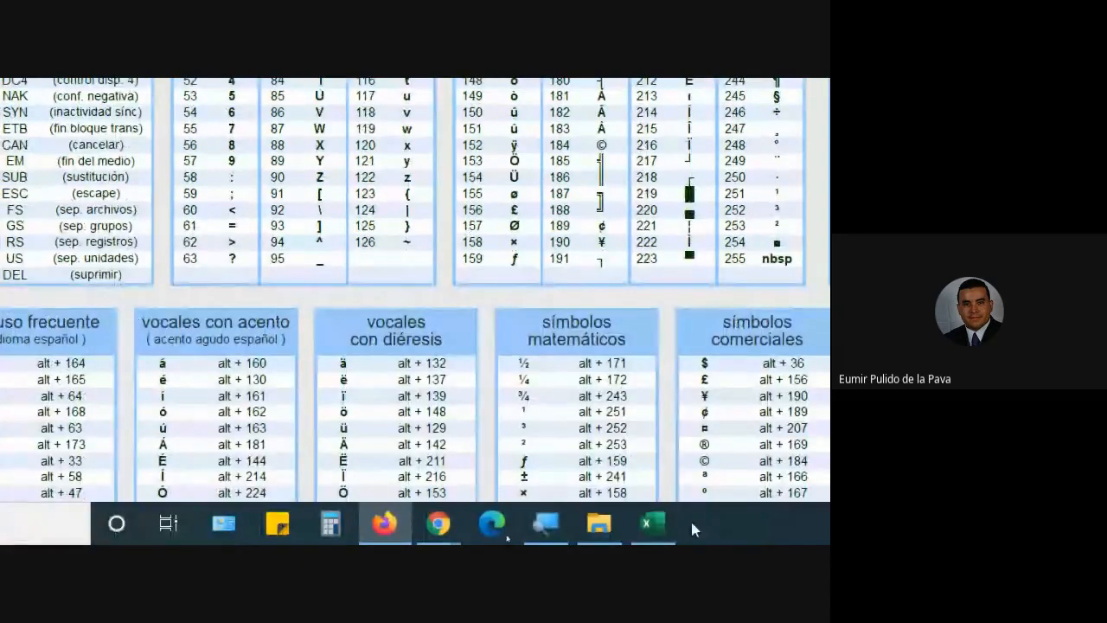
left_click(657, 522)
Step: Replace the heart in K3's =REPETIR formula with the ® symbol
double_click(434, 245)
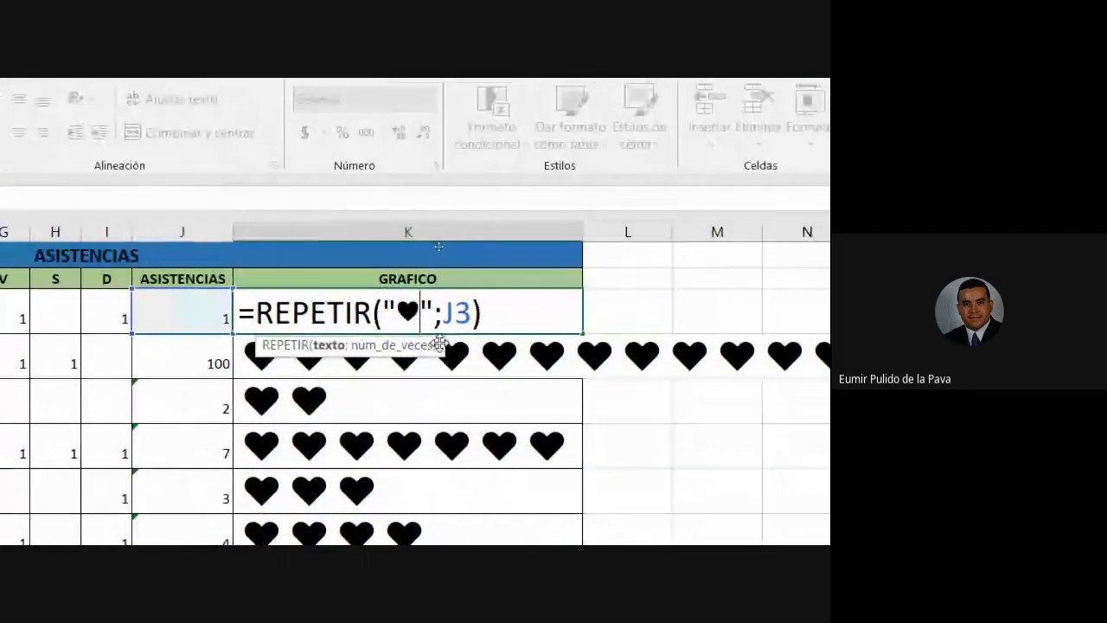
key("BackSpace")
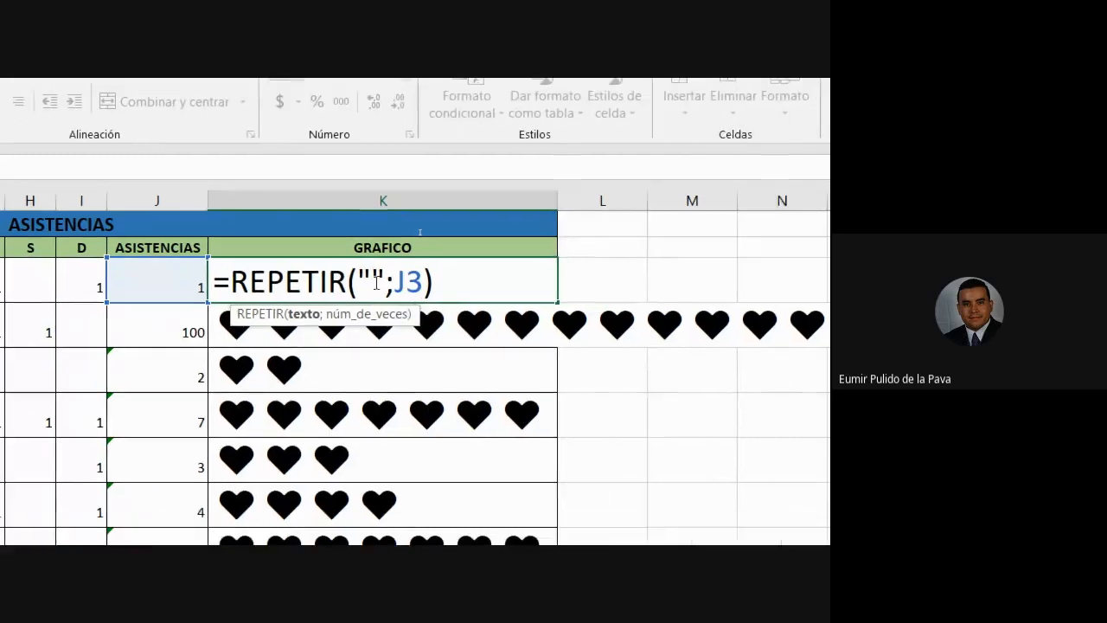
type("♥")
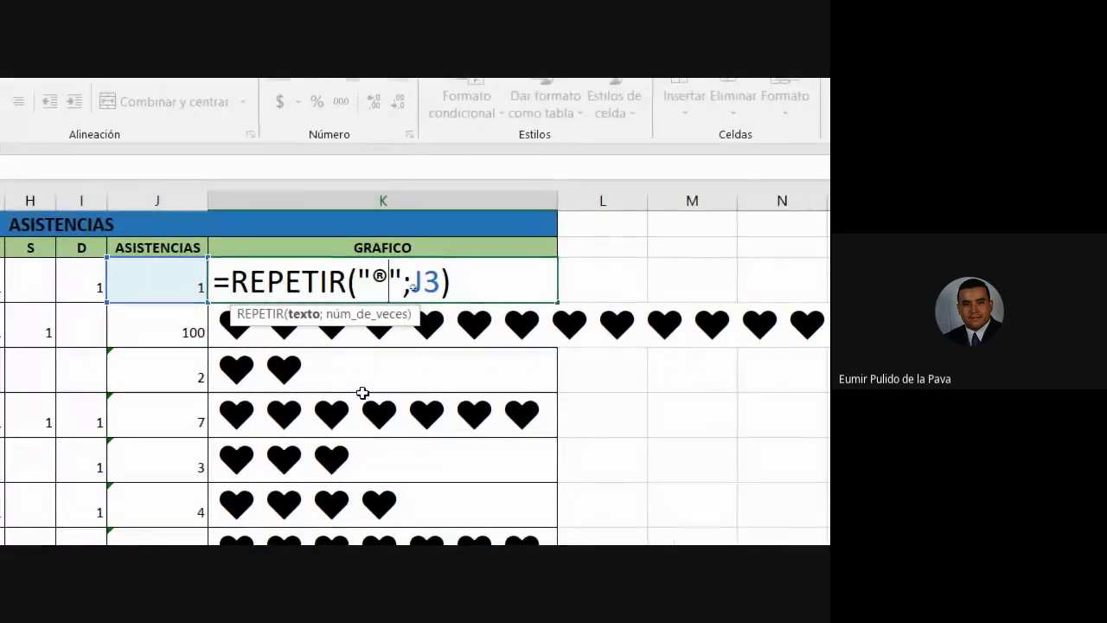
key("Return")
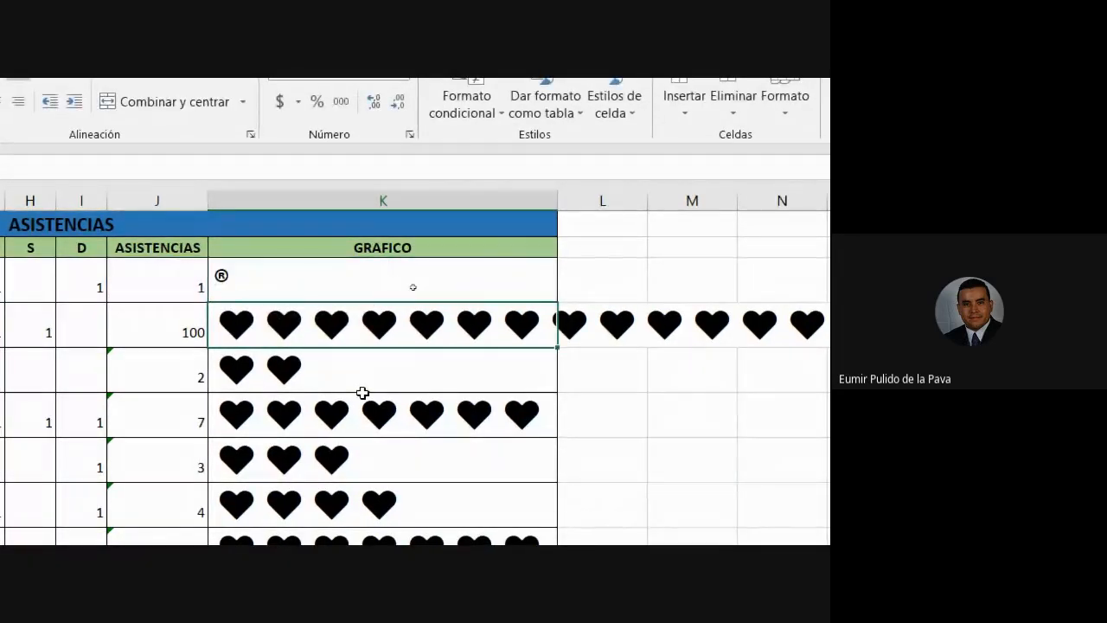
Step: Fill the ® formula from K3 down to K9, then go back to the ASCII page
left_click(321, 291)
left_click_drag(557, 302, 515, 544)
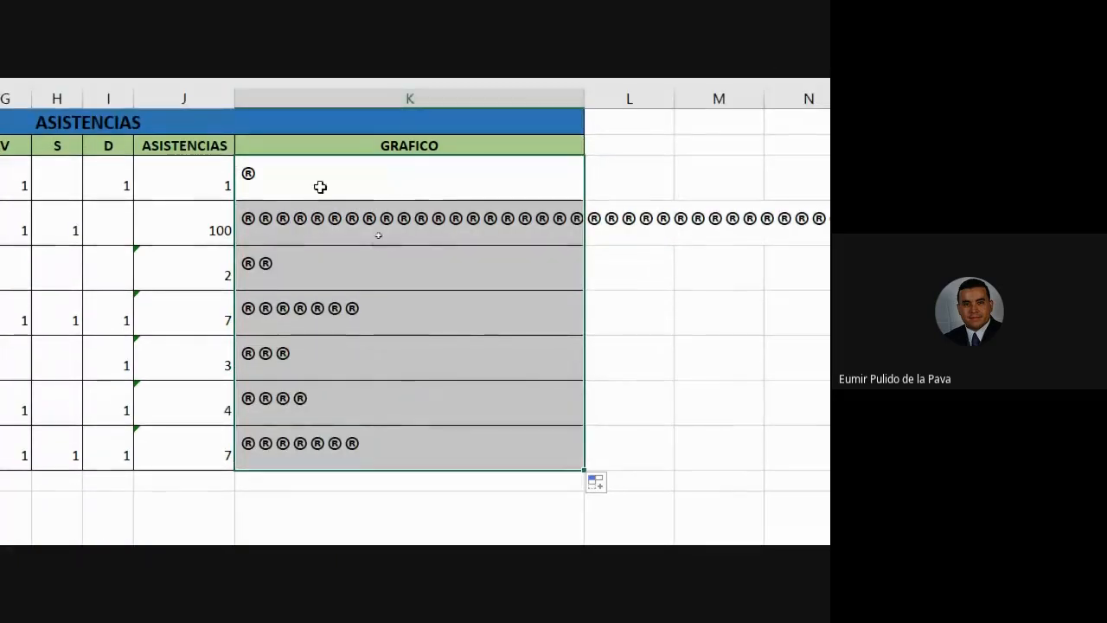
left_click(320, 187)
left_click(308, 527)
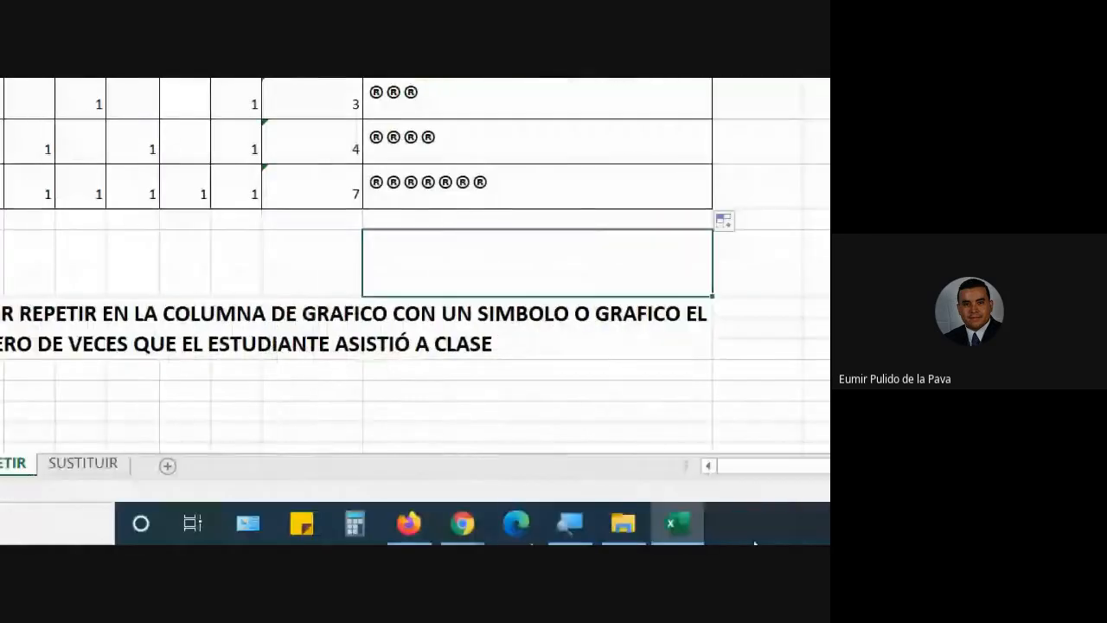
left_click(390, 529)
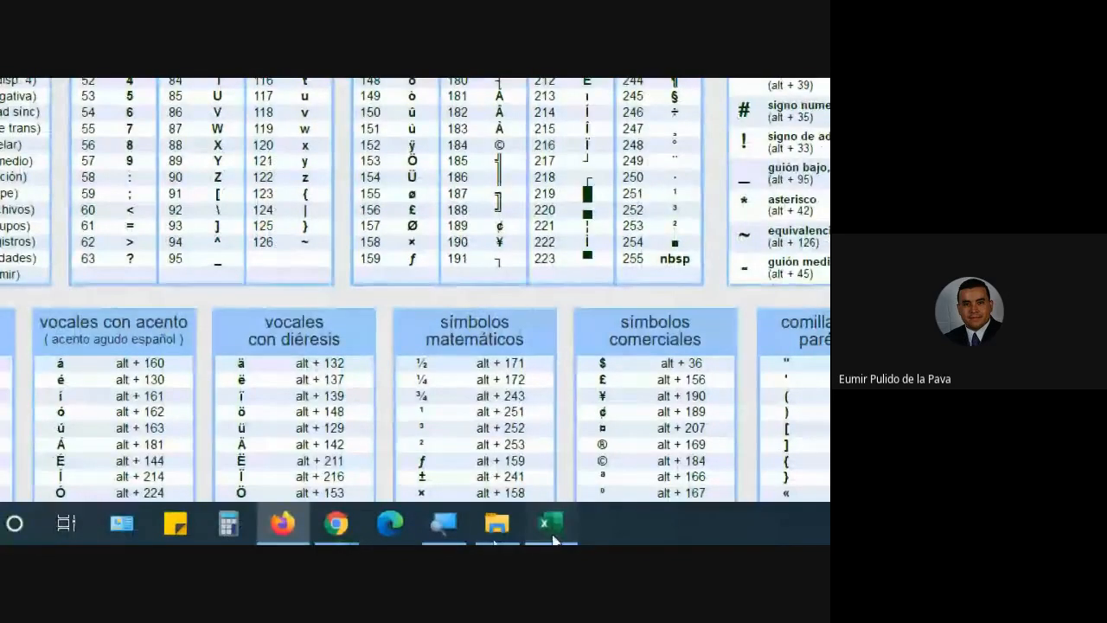
Step: Insert the alien glyph from recent symbols into the empty cell below GRAFICO
left_click(554, 539)
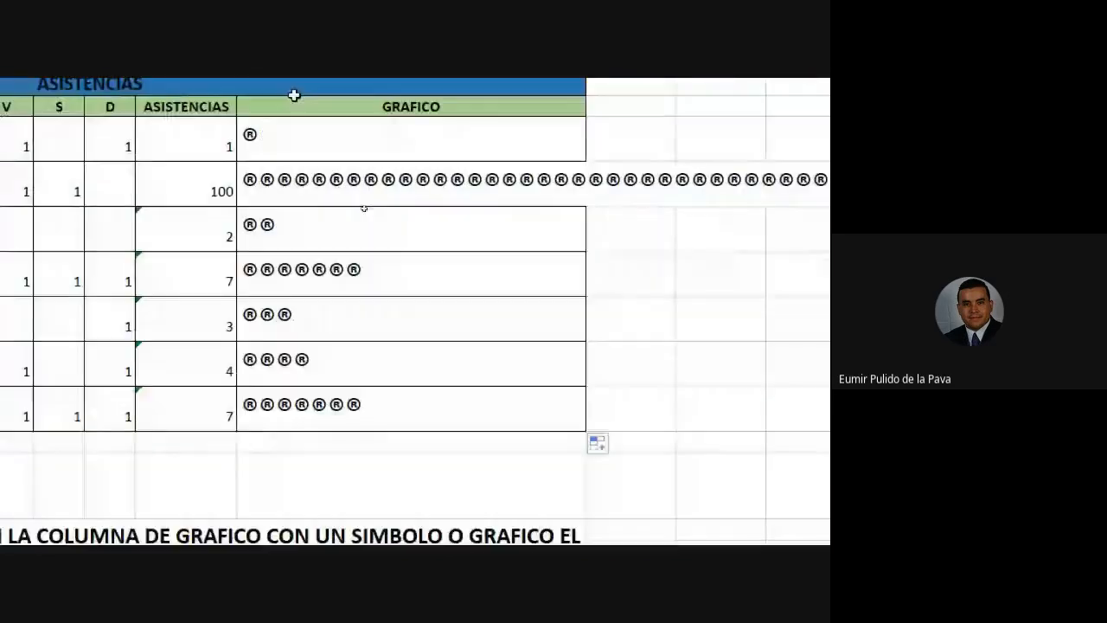
left_click(385, 448)
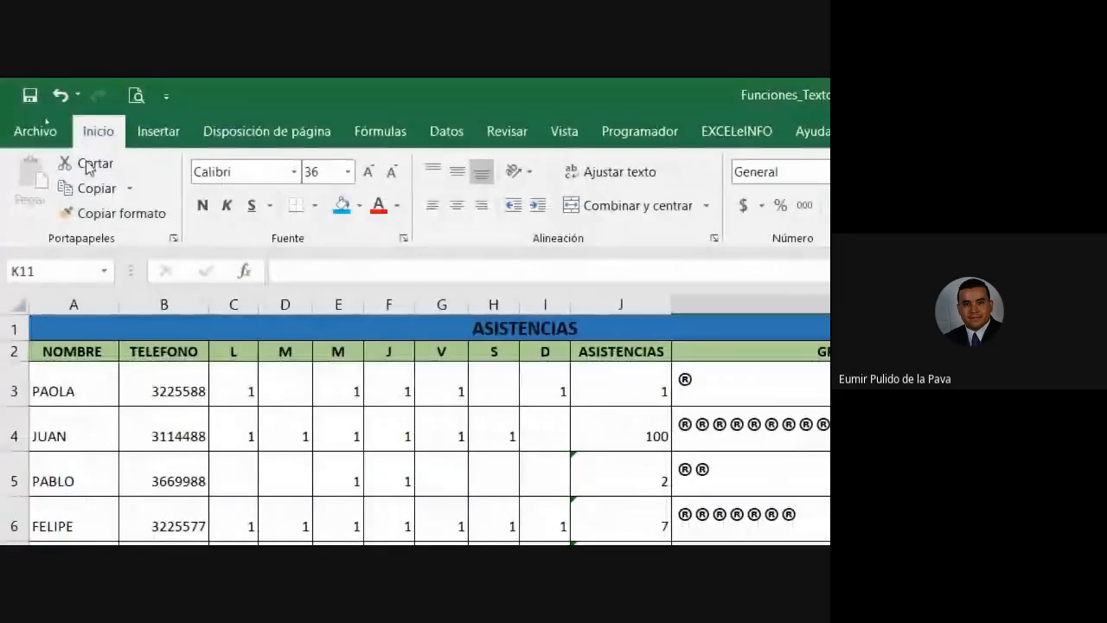
left_click(164, 137)
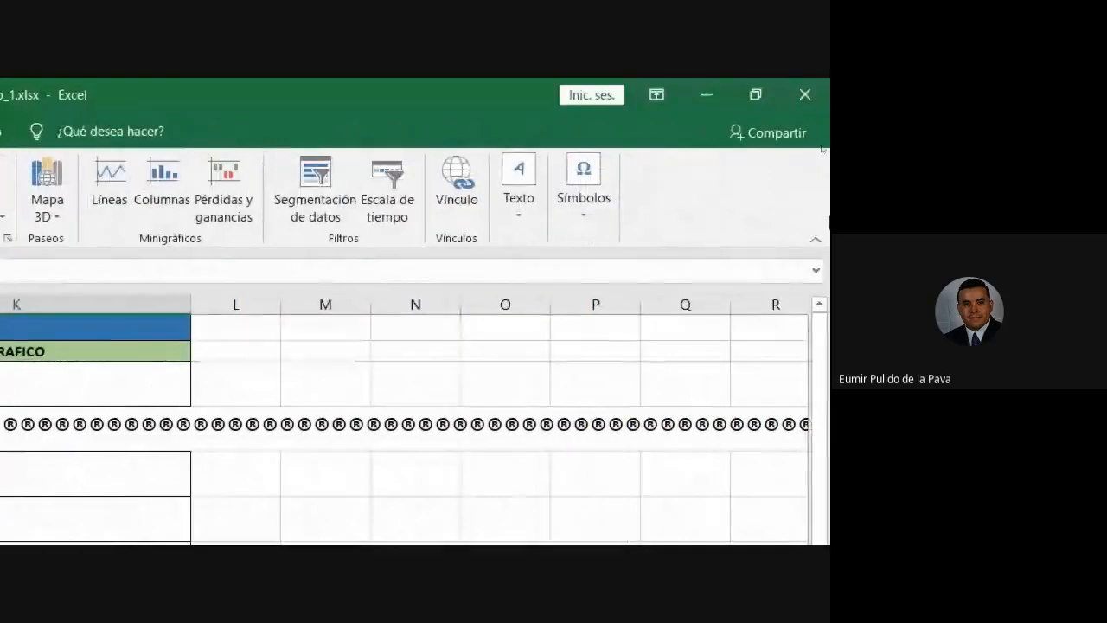
left_click(576, 213)
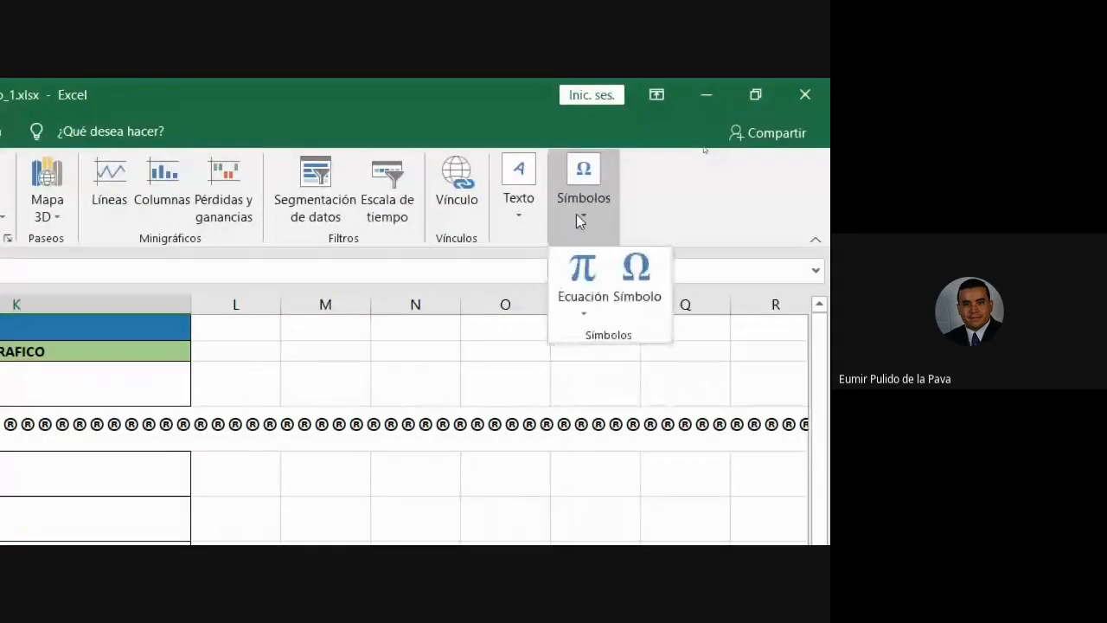
left_click(634, 294)
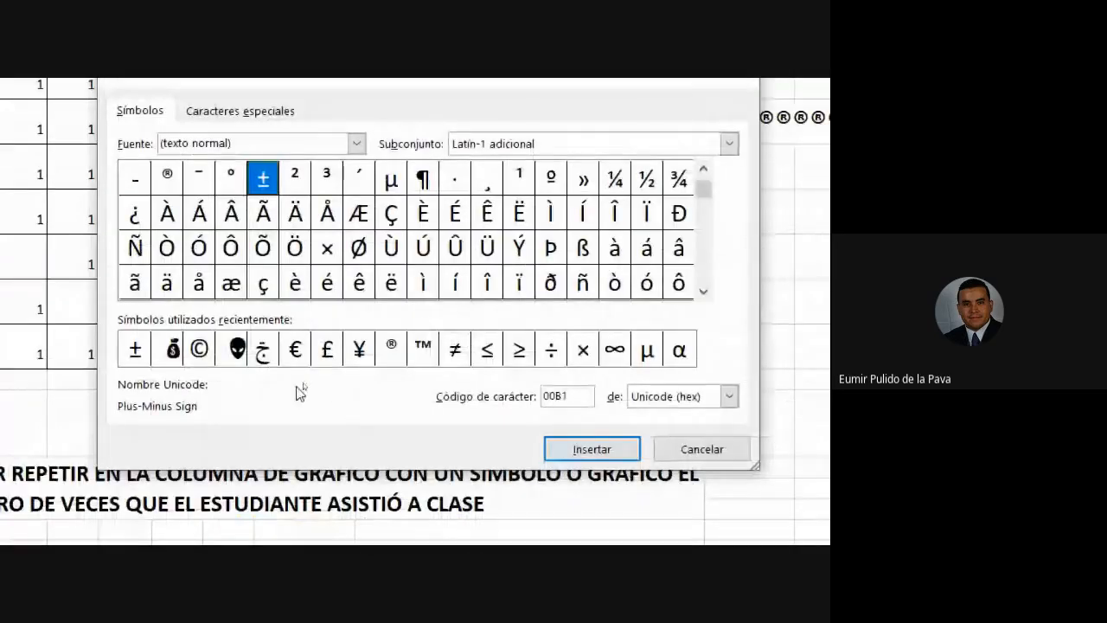
left_click(242, 355)
left_click(596, 450)
left_click(698, 449)
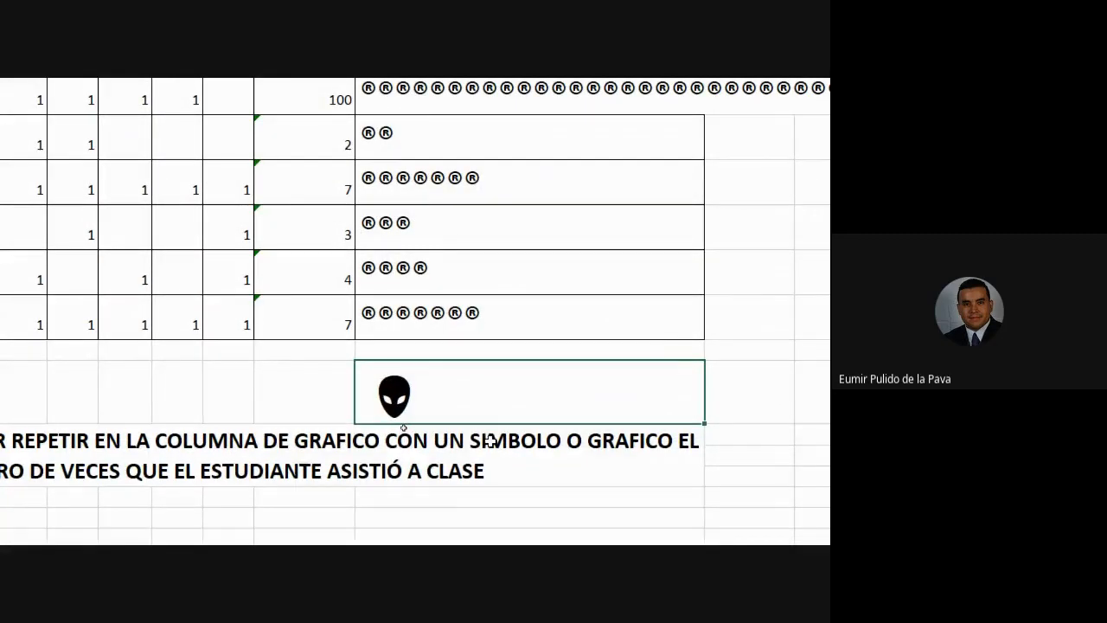
Step: Edit the alien-glyph cell and select the glyph inside it
left_click(490, 442)
double_click(630, 257)
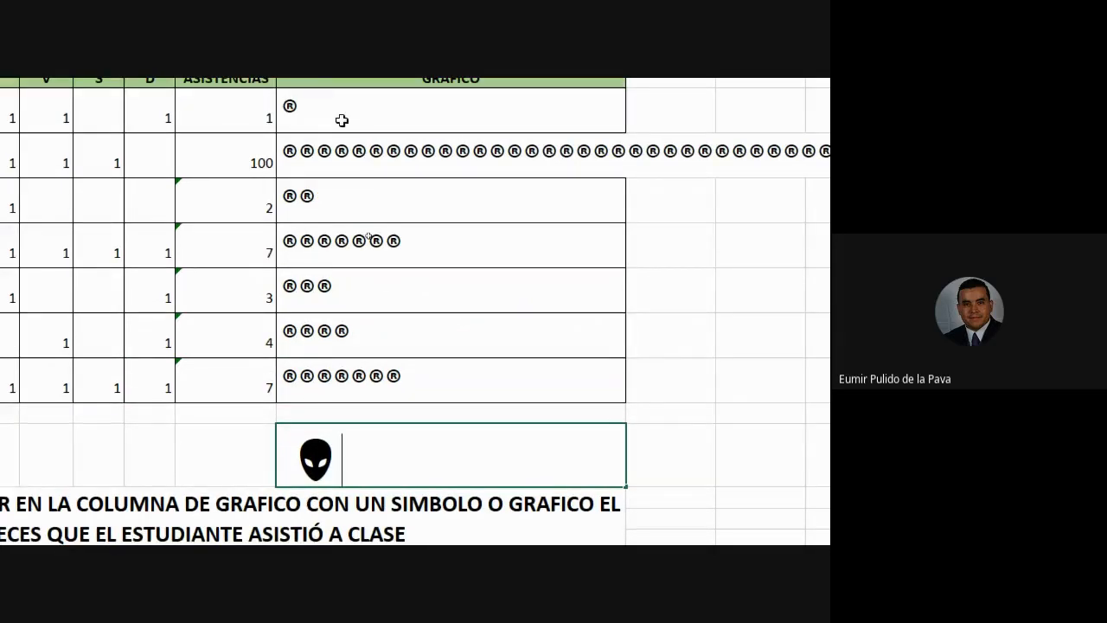
left_click_drag(279, 441, 341, 440)
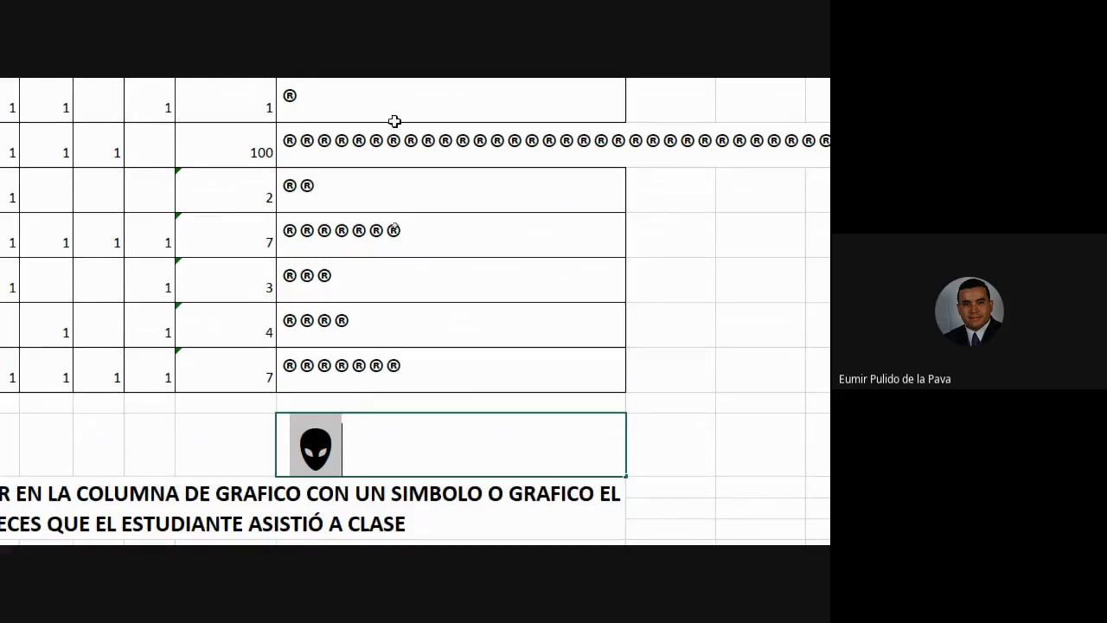
double_click(383, 180)
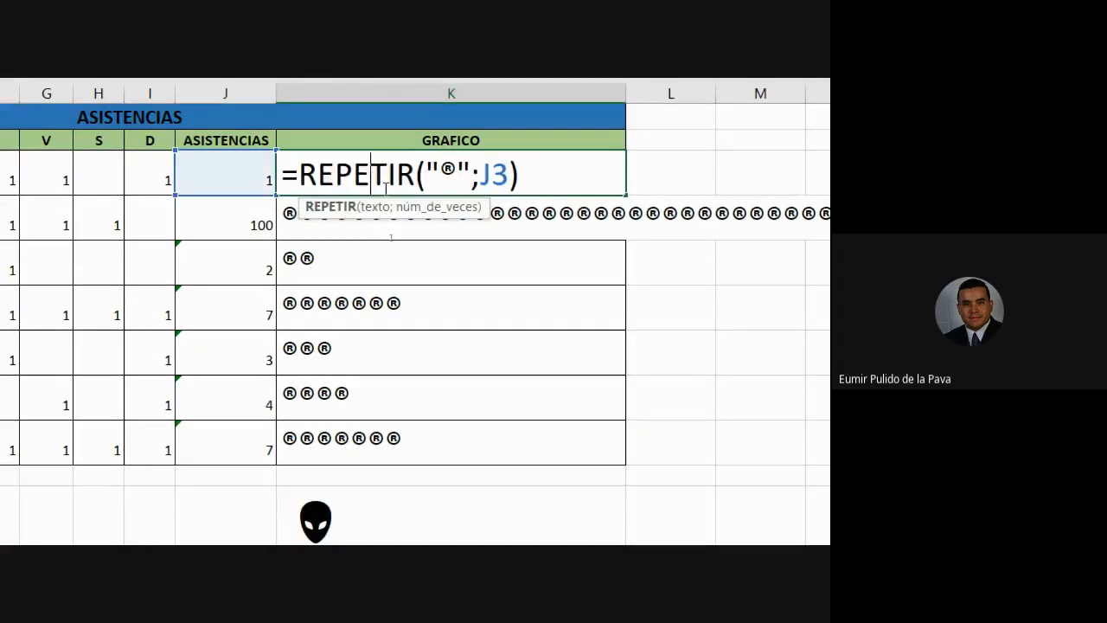
double_click(449, 172)
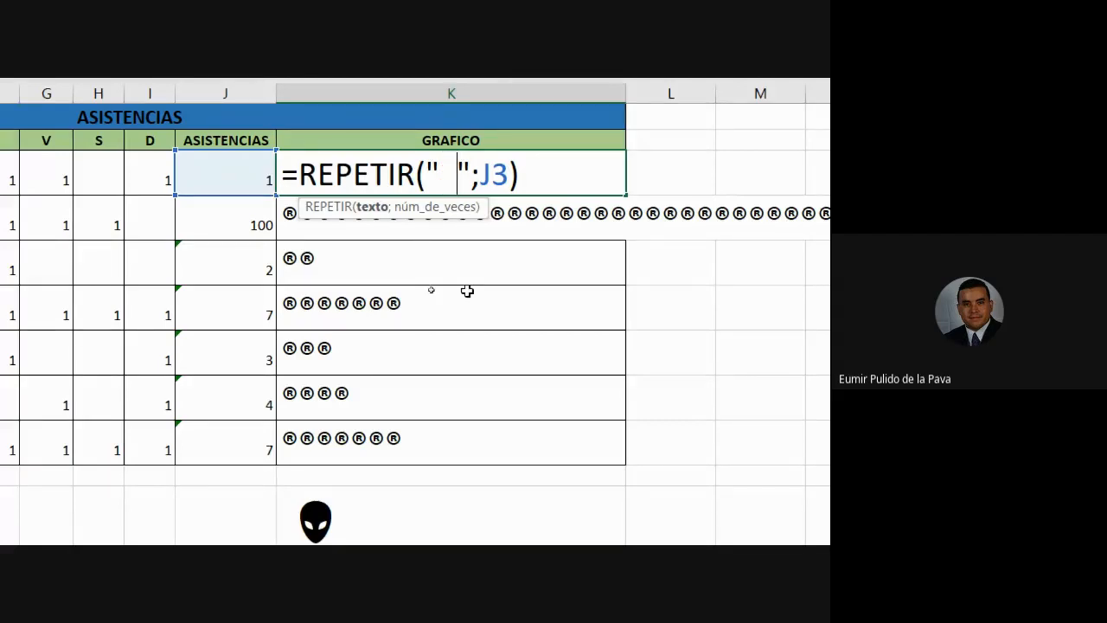
key("ctrl+Return")
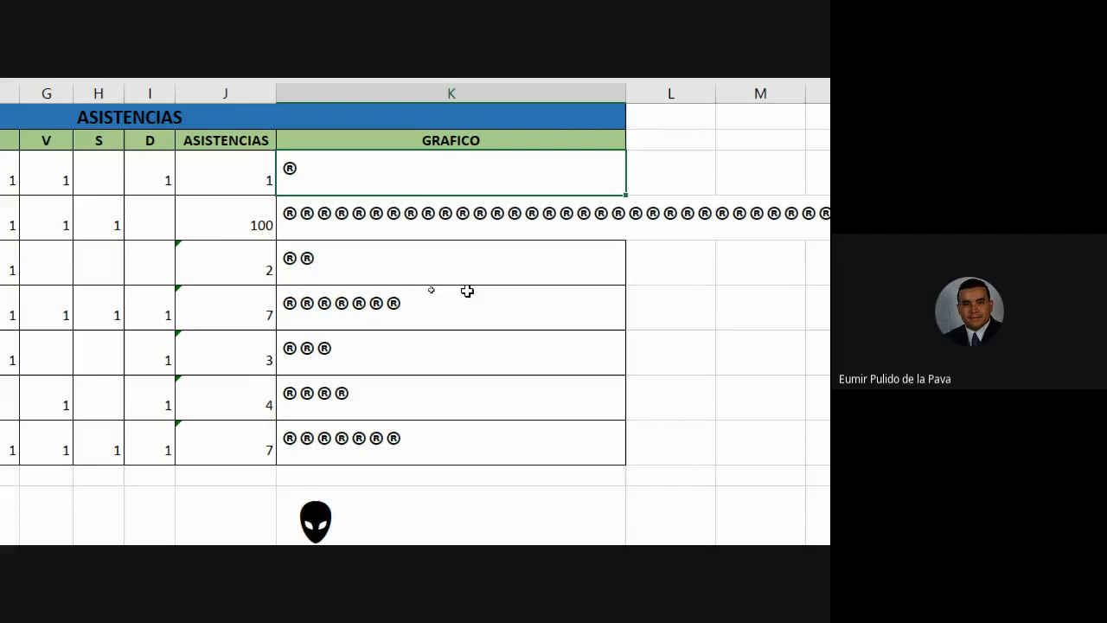
scroll(467, 290, "down", 2)
left_click(356, 256)
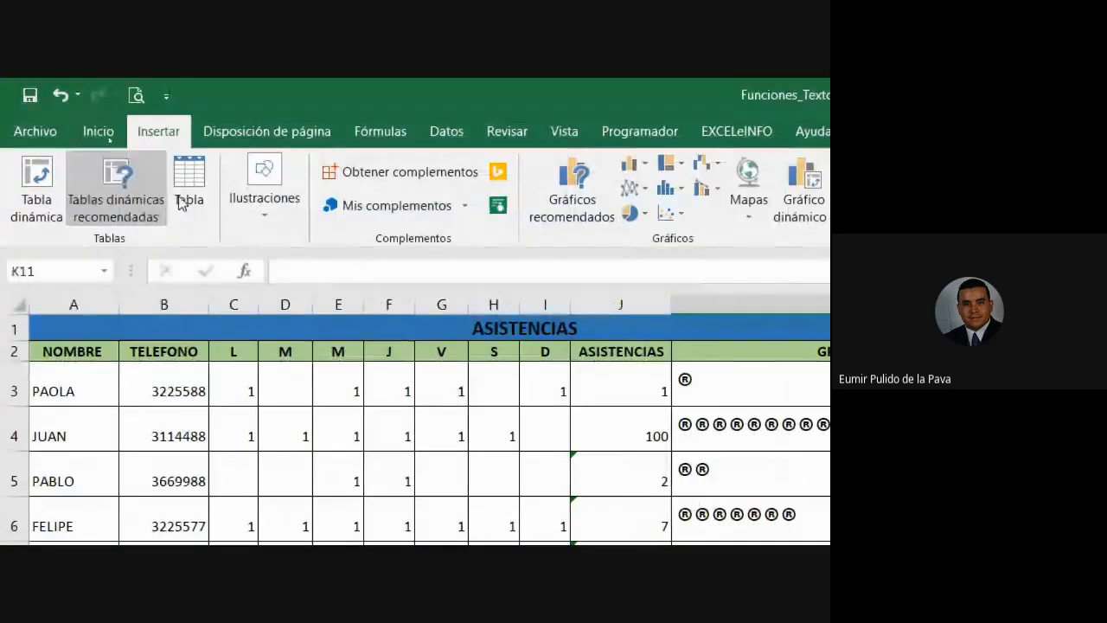
left_click(581, 216)
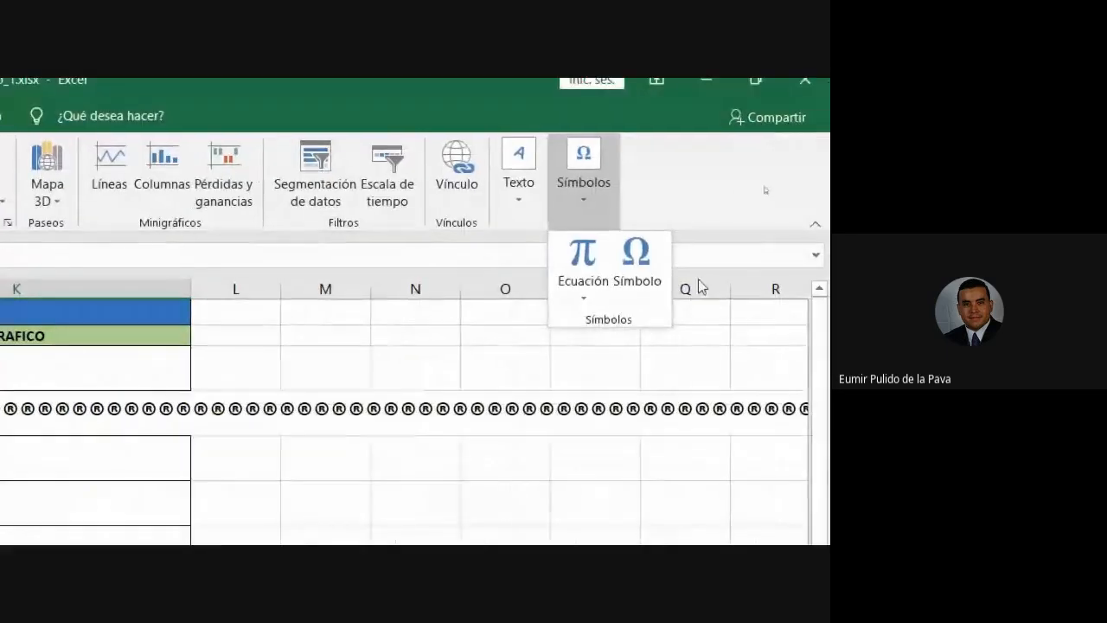
Step: Scroll the Symbol dialog's character grid down to the Formatos de números characters
left_click(636, 263)
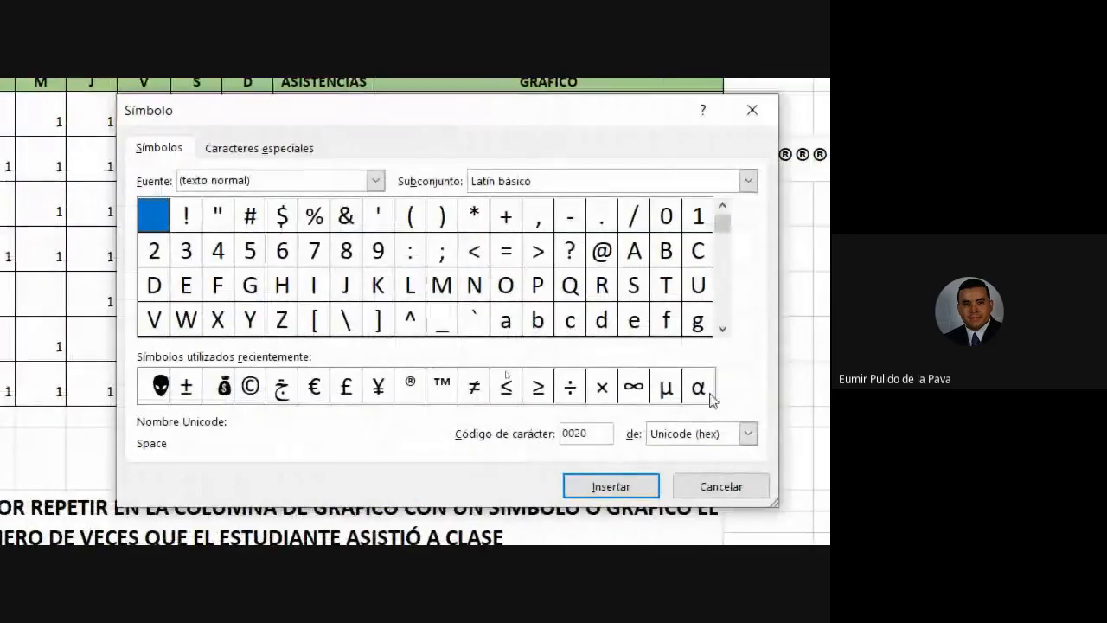
left_click(722, 328)
left_click(729, 332)
left_click(728, 332)
left_click(729, 332)
left_click(729, 332)
left_click(730, 335)
left_click(730, 335)
left_click(730, 335)
left_click(730, 335)
left_click(730, 335)
left_click(731, 335)
left_click(731, 336)
left_click(730, 335)
left_click(730, 336)
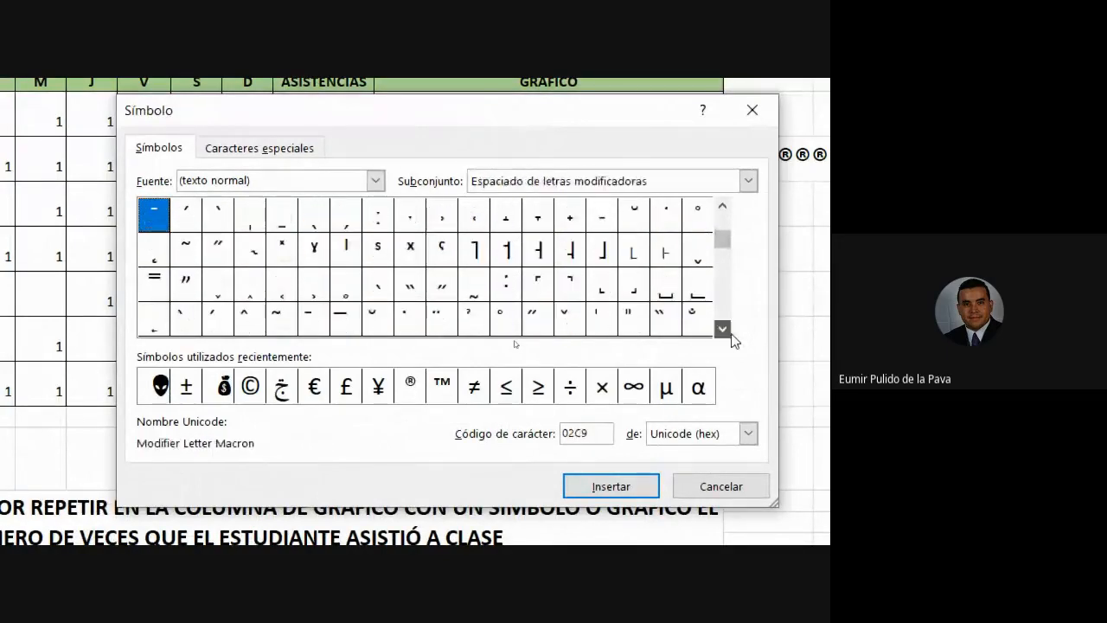
left_click(730, 335)
left_click(730, 335)
left_click_drag(727, 247, 728, 275)
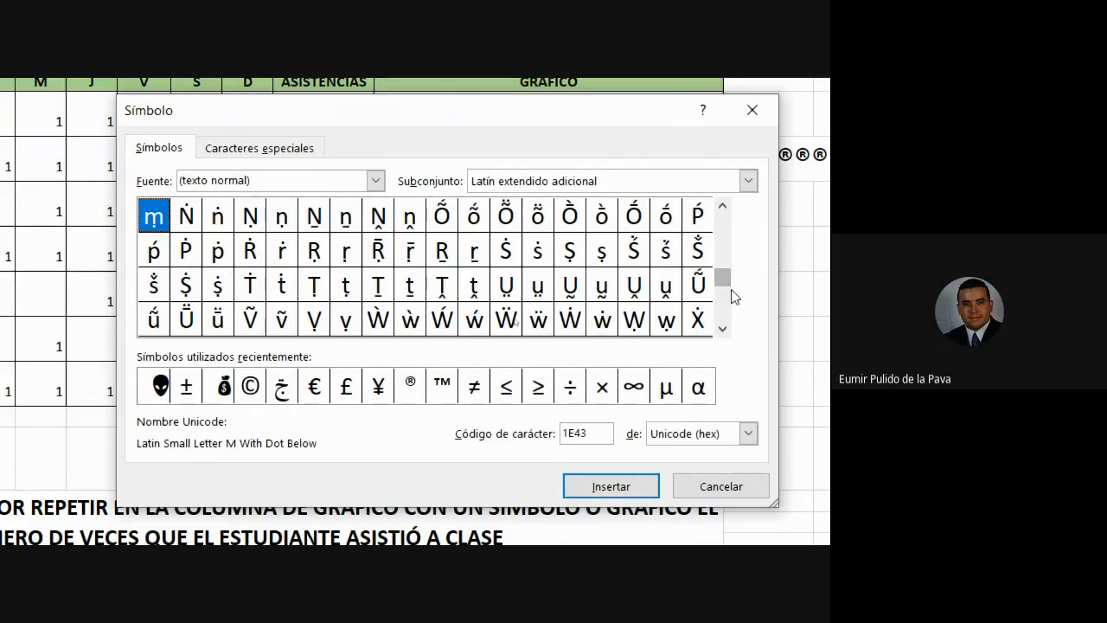
left_click_drag(723, 276, 722, 288)
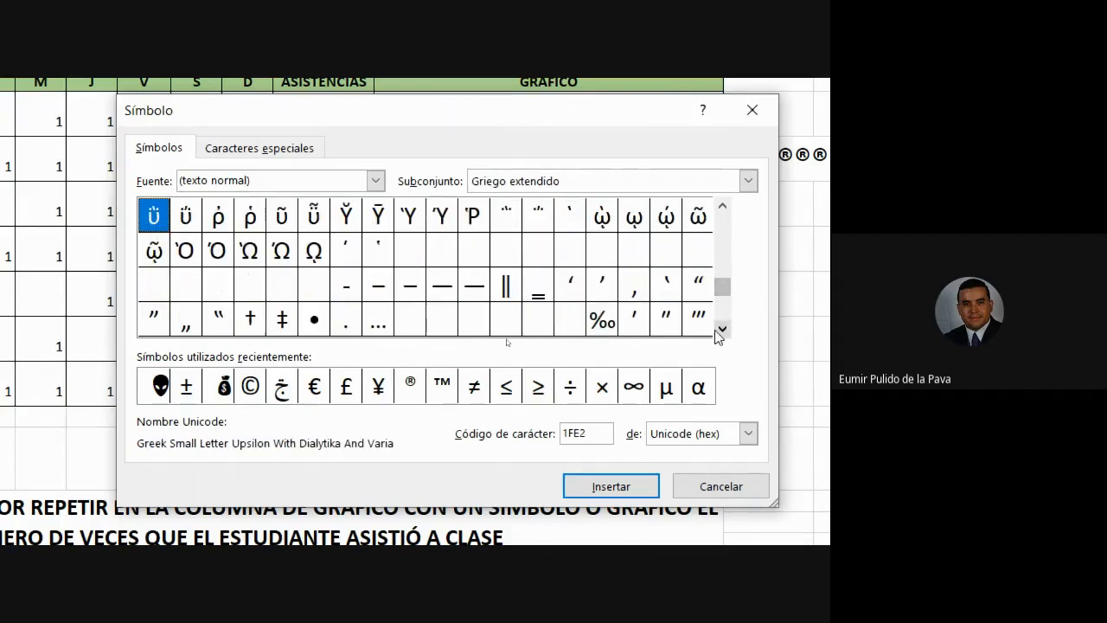
left_click(719, 329)
left_click(720, 330)
left_click(719, 330)
left_click(721, 331)
left_click(722, 331)
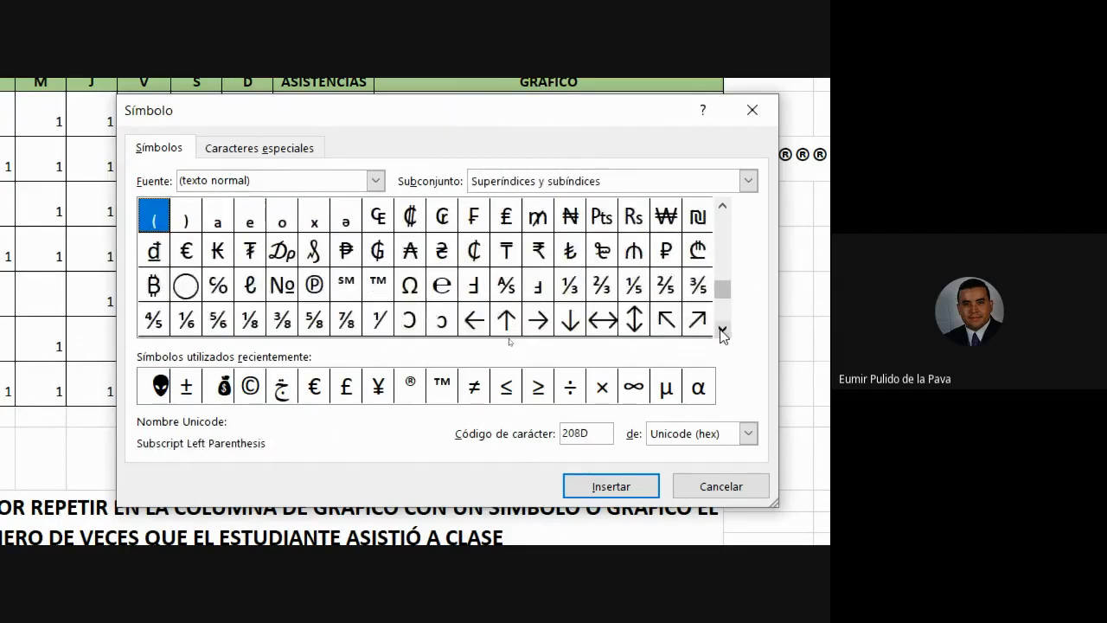
left_click(722, 331)
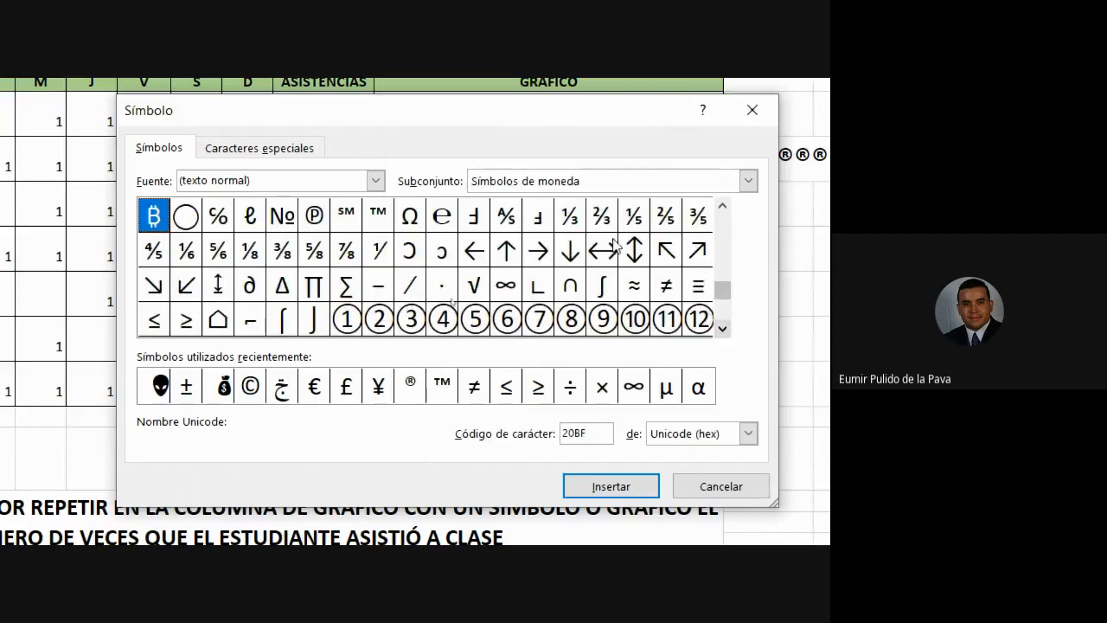
Step: Insert the ⅜ fraction character and close the Symbol dialog
left_click(283, 253)
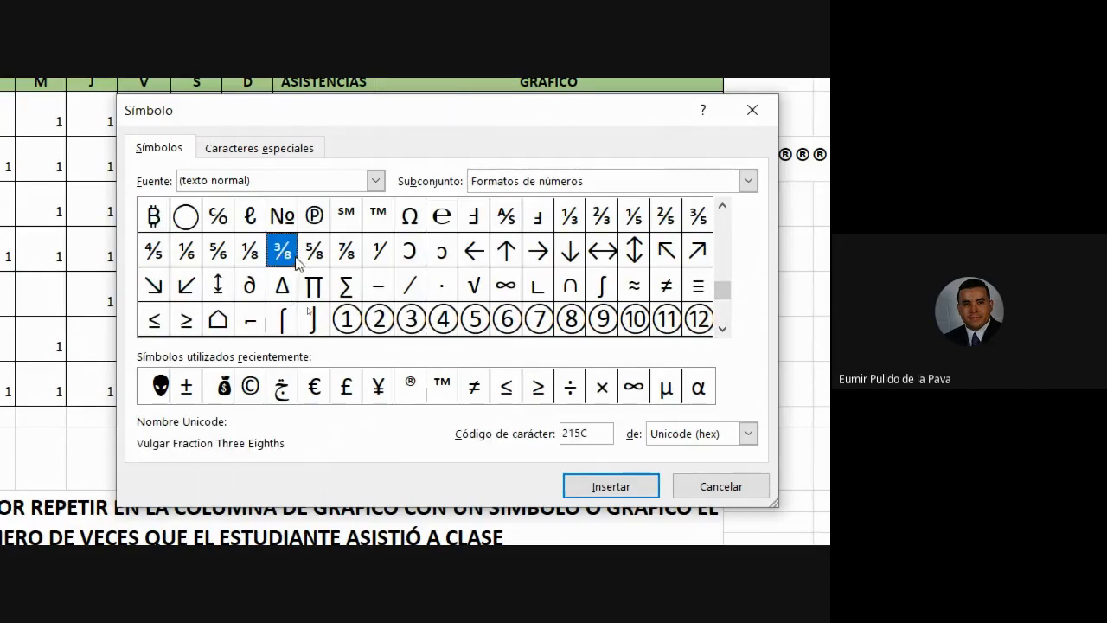
left_click(610, 486)
left_click(721, 486)
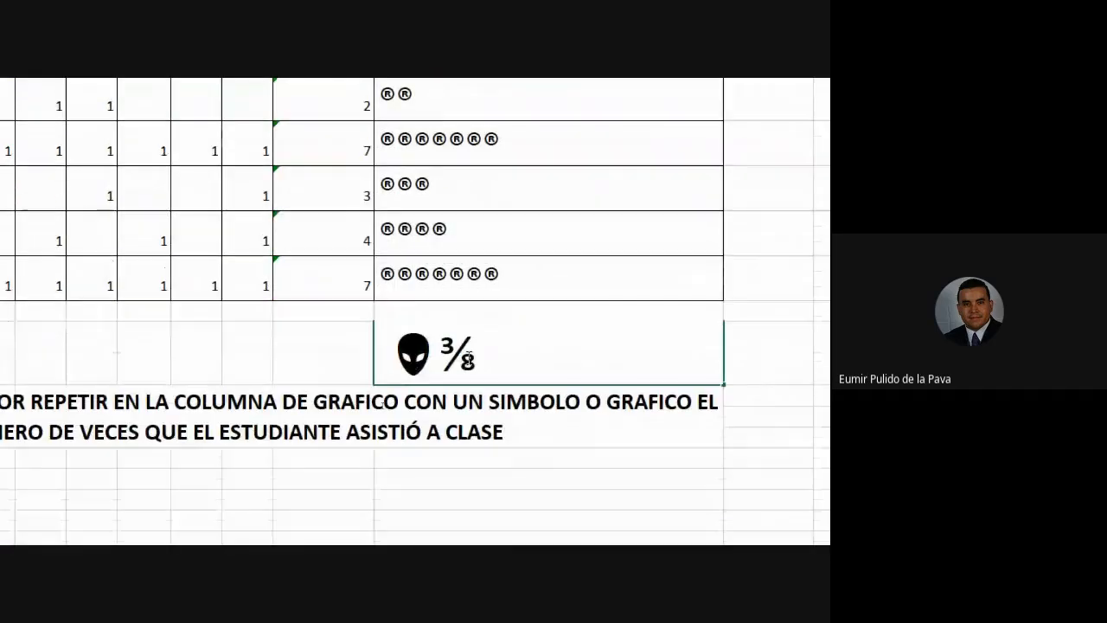
Step: Change K3's formula to =REPETIR("⅜";J3) by pasting ⅜ over the ®
double_click(460, 385)
key("ctrl+c")
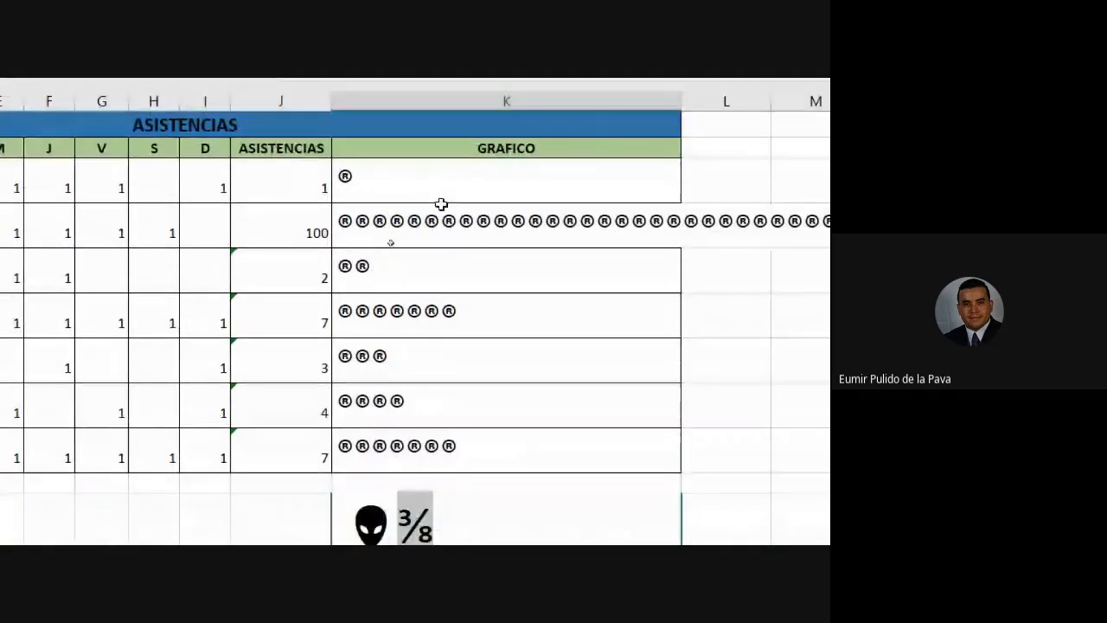
left_click(429, 179)
double_click(429, 178)
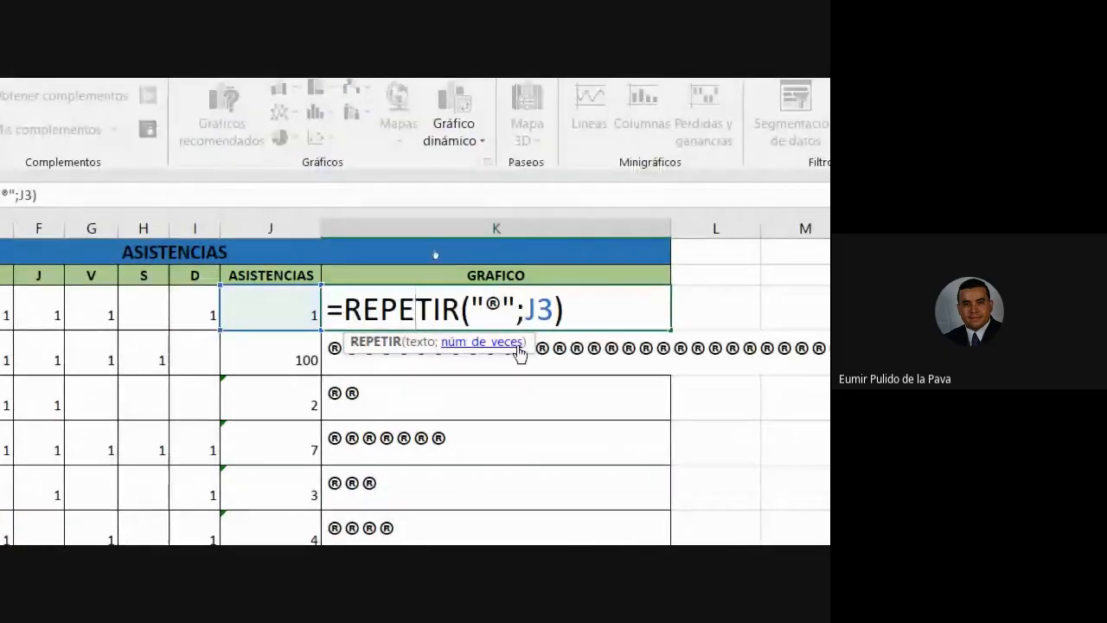
left_click(501, 308)
key("BackSpace")
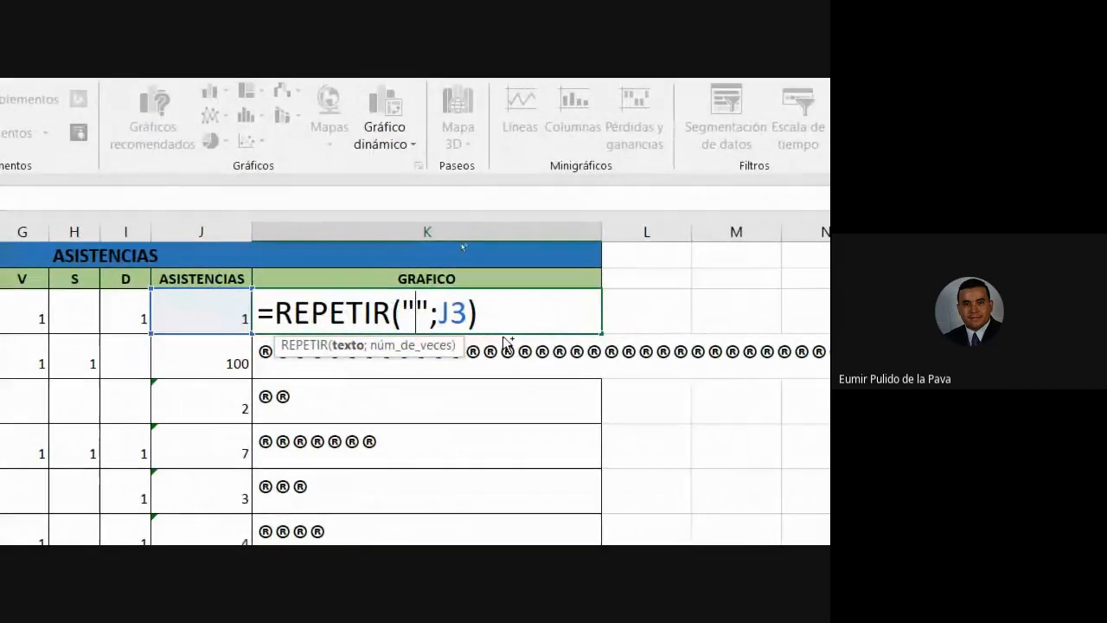
key("ctrl+v")
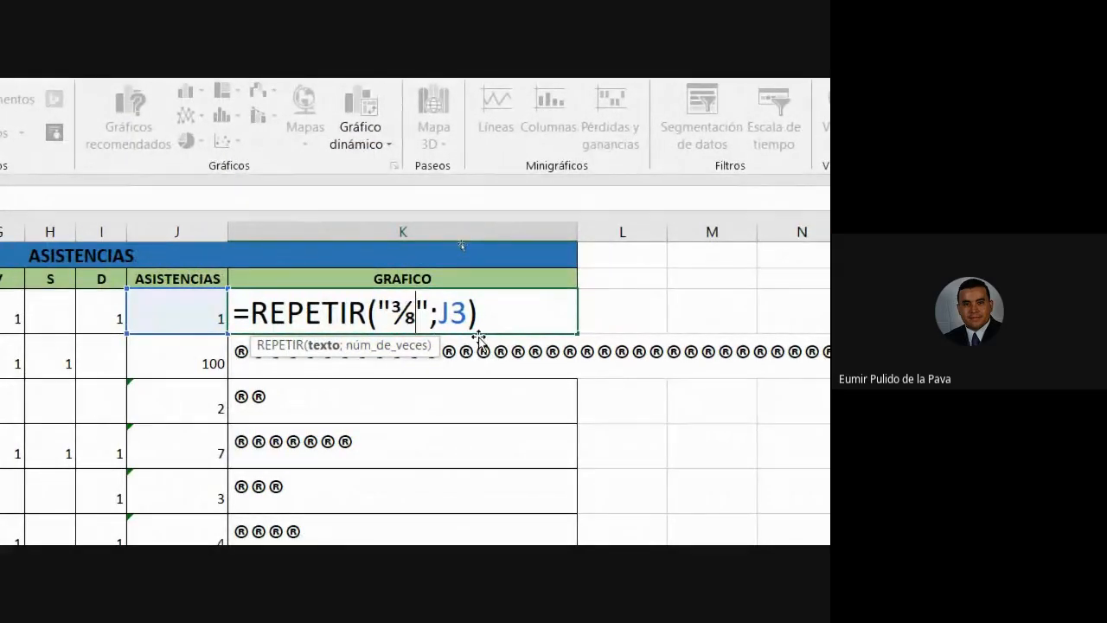
key("Return")
Step: Fill K3's formula down to K9 and set J4's attendance to 5
left_click(400, 307)
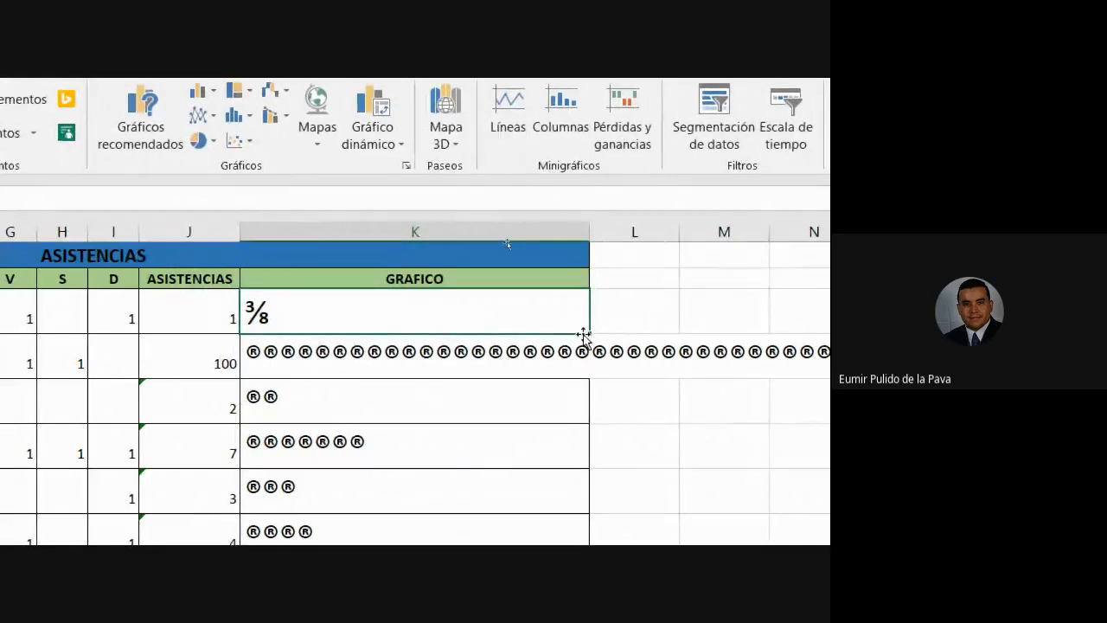
left_click_drag(590, 335, 545, 579)
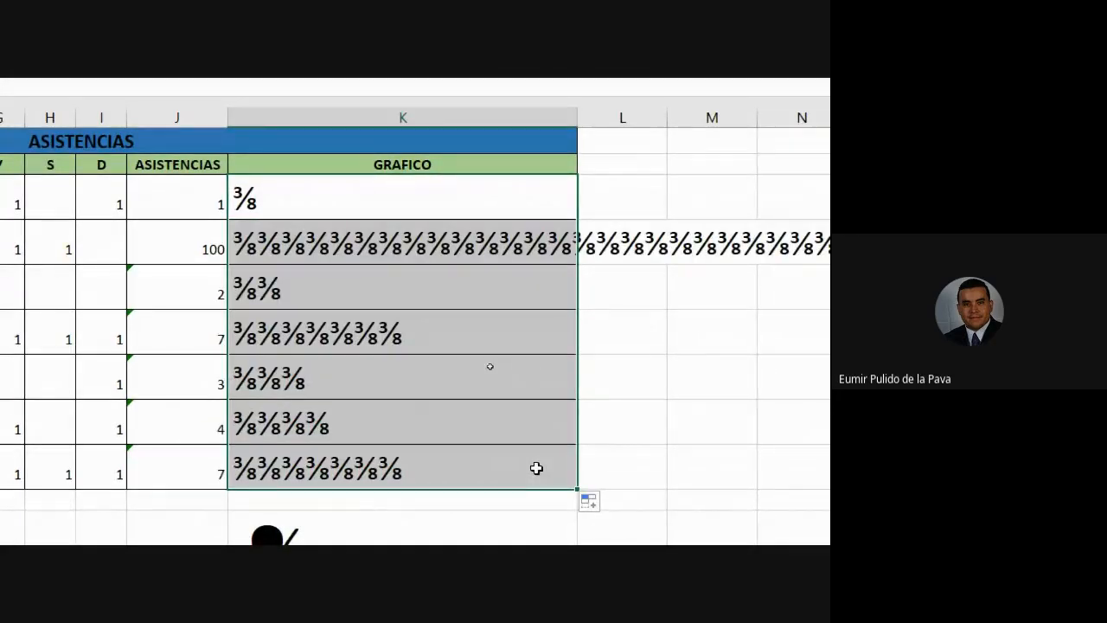
left_click(153, 242)
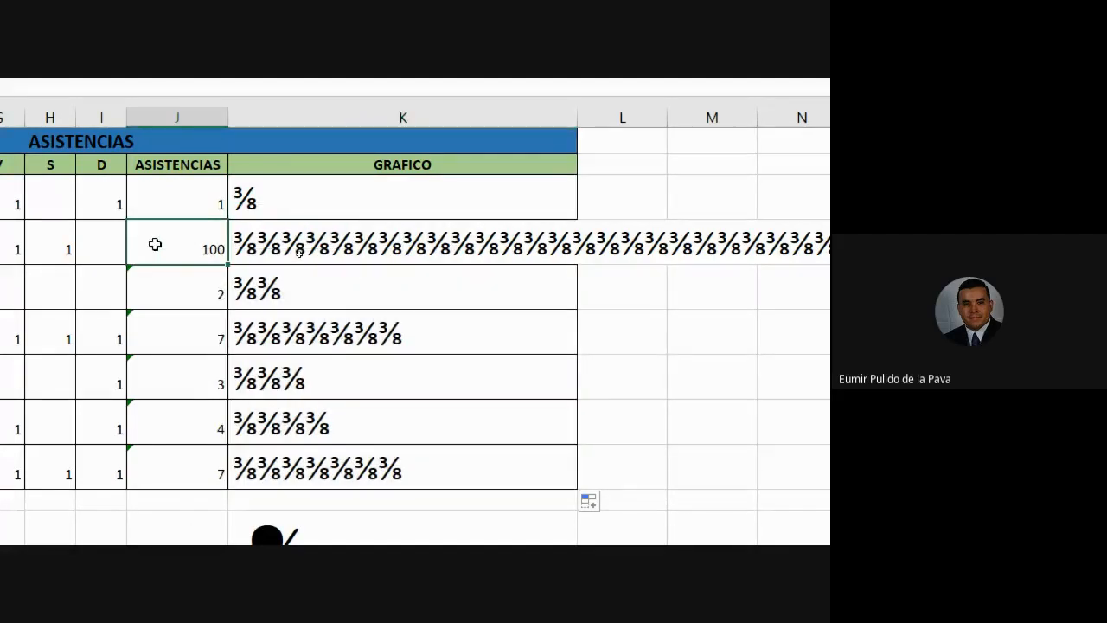
type("5")
key("Return")
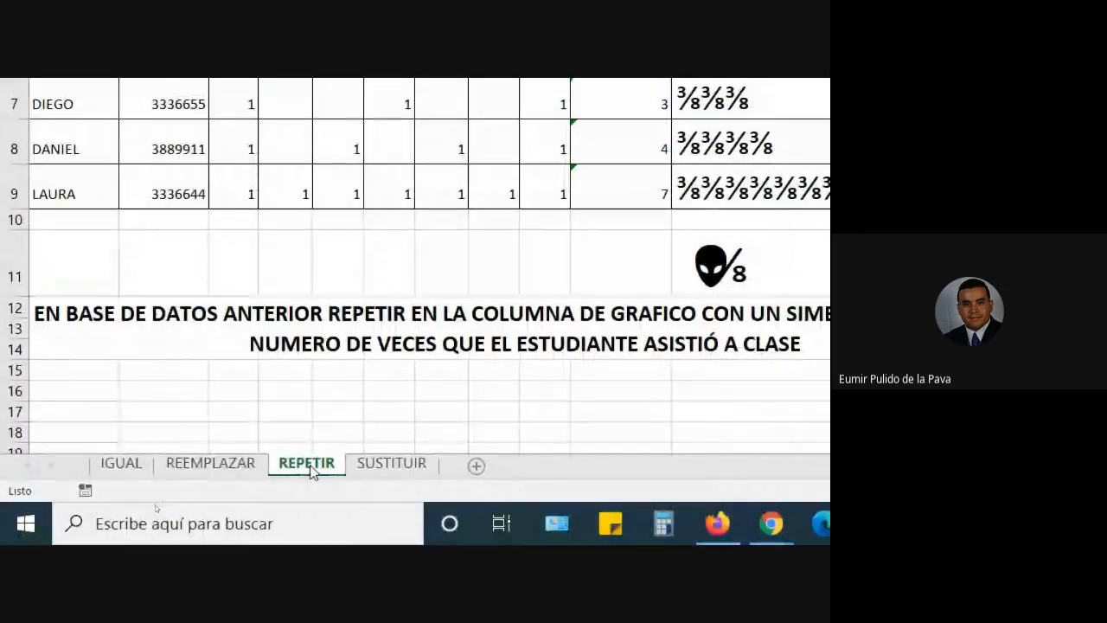
Step: Open the SUSTITUIR sheet, then bring the Google Meet window forward from Chrome
left_click(376, 472)
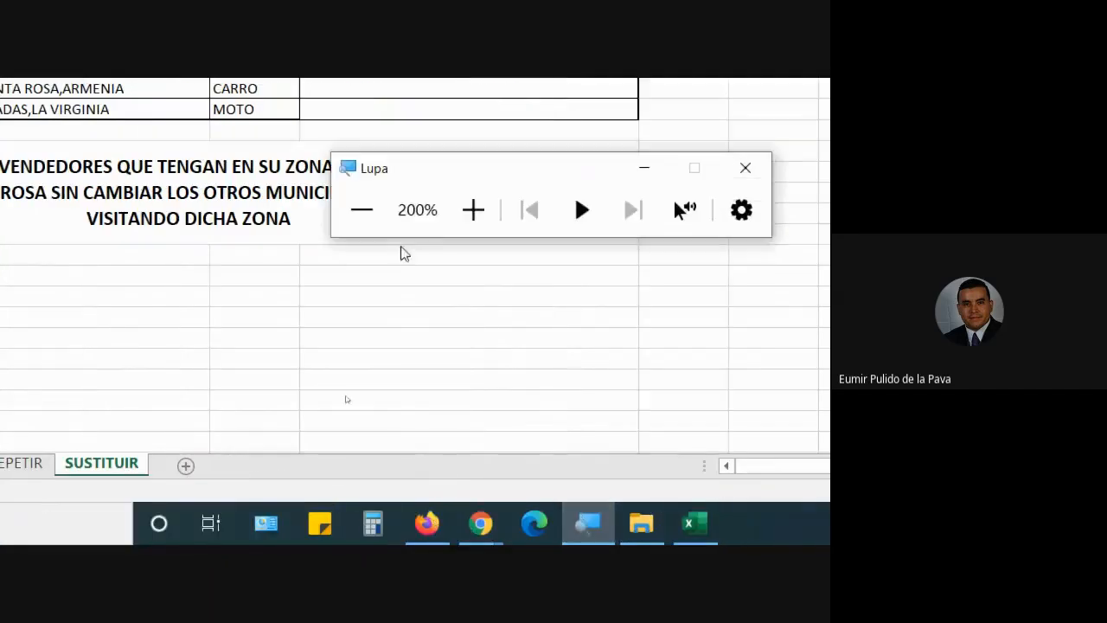
left_click(360, 214)
mouse_move(395, 542)
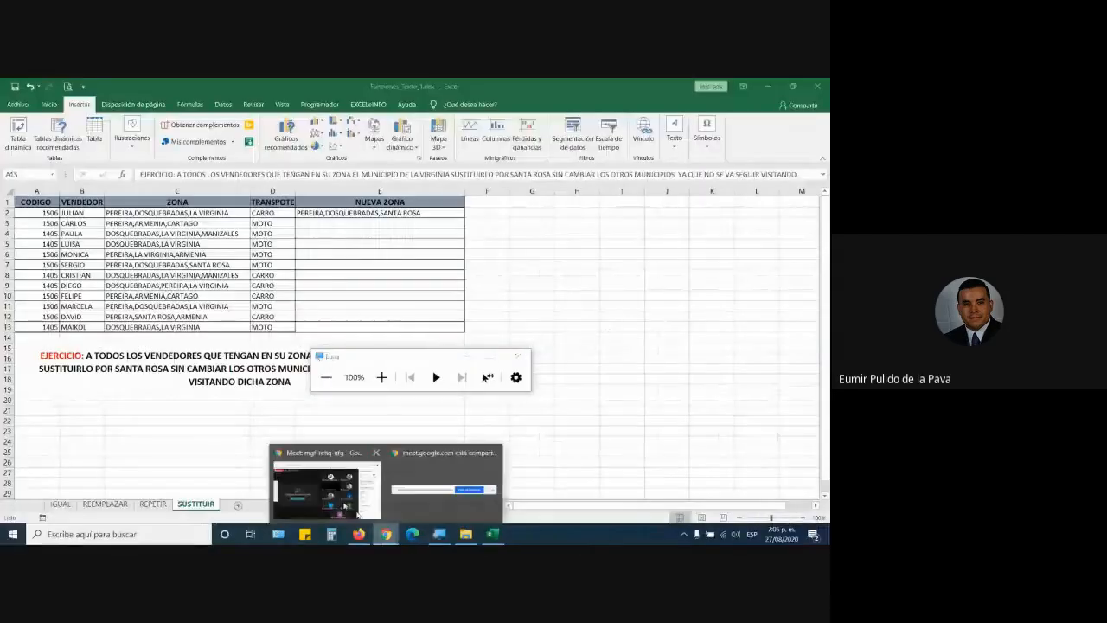
left_click(357, 475)
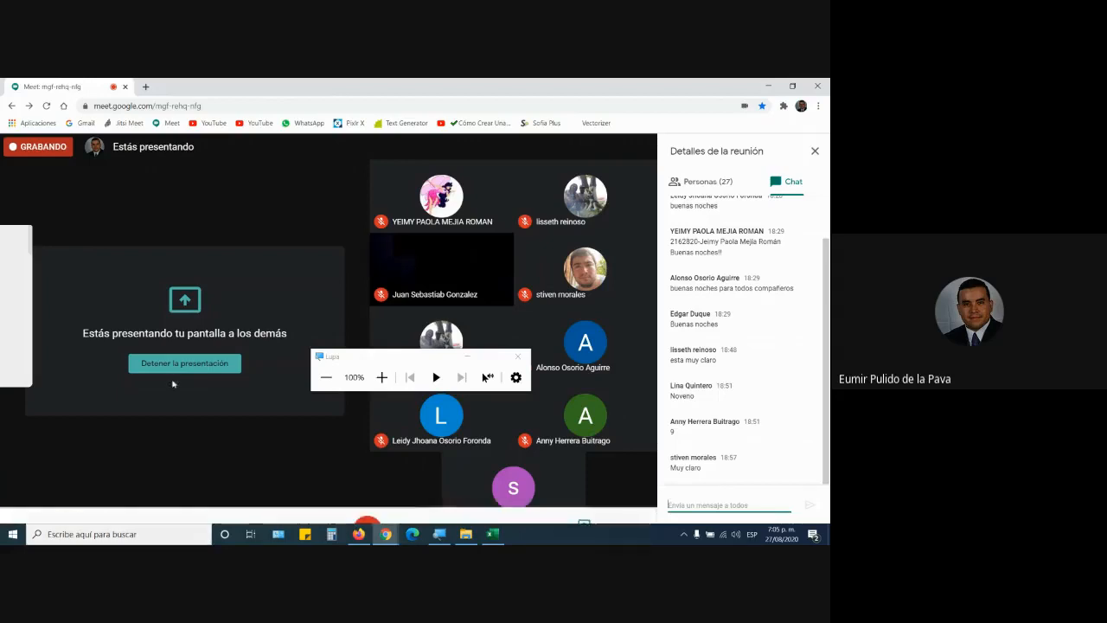
Step: Minimize the Lupa magnifier toolbar and switch back to the Excel workbook
left_click(466, 356)
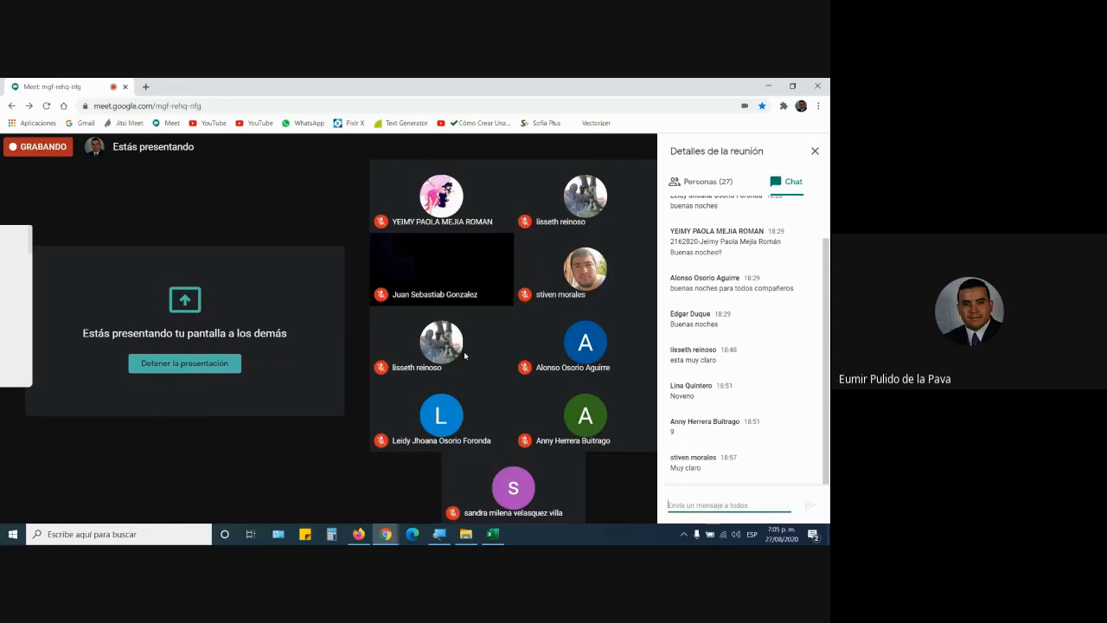
left_click(492, 533)
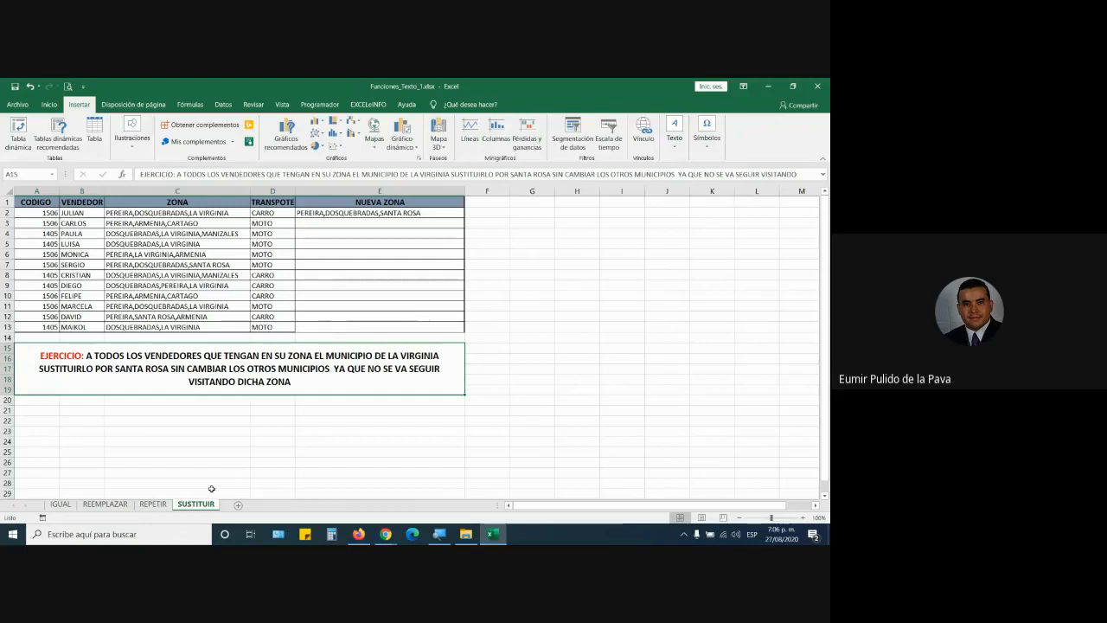
Step: Bring the Google Meet call to the front via the Chrome taskbar preview
mouse_move(386, 534)
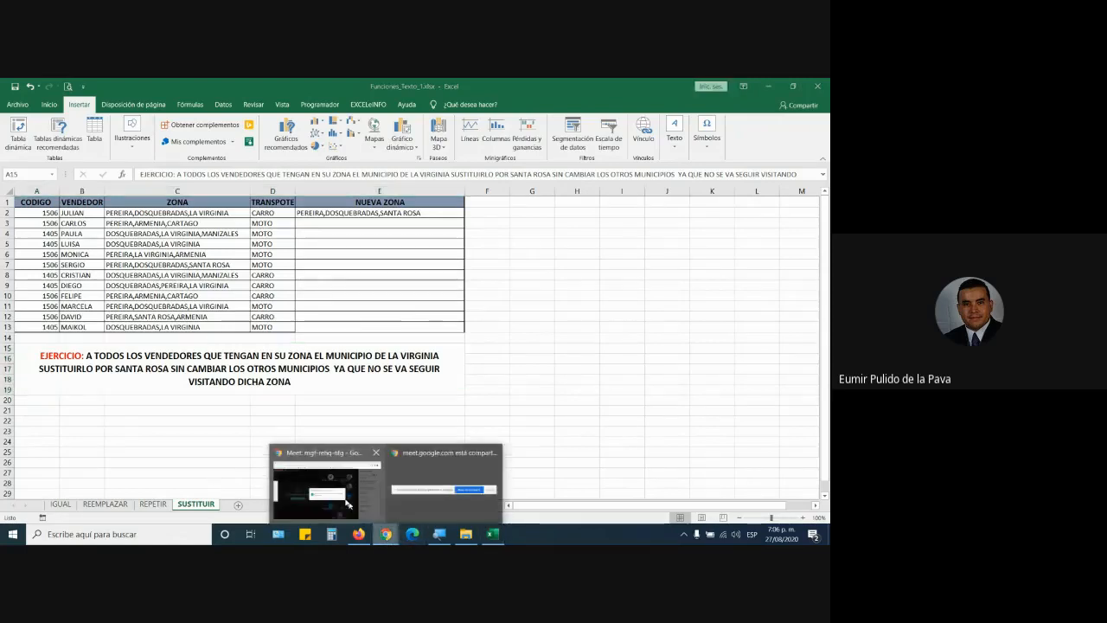
left_click(348, 503)
left_click(529, 364)
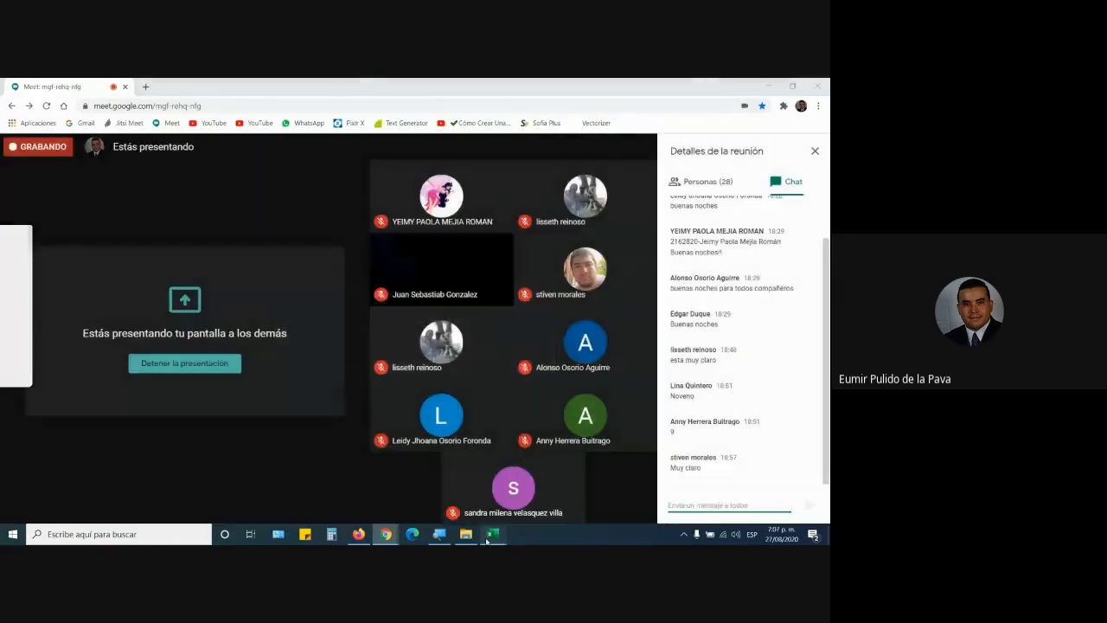
left_click(490, 533)
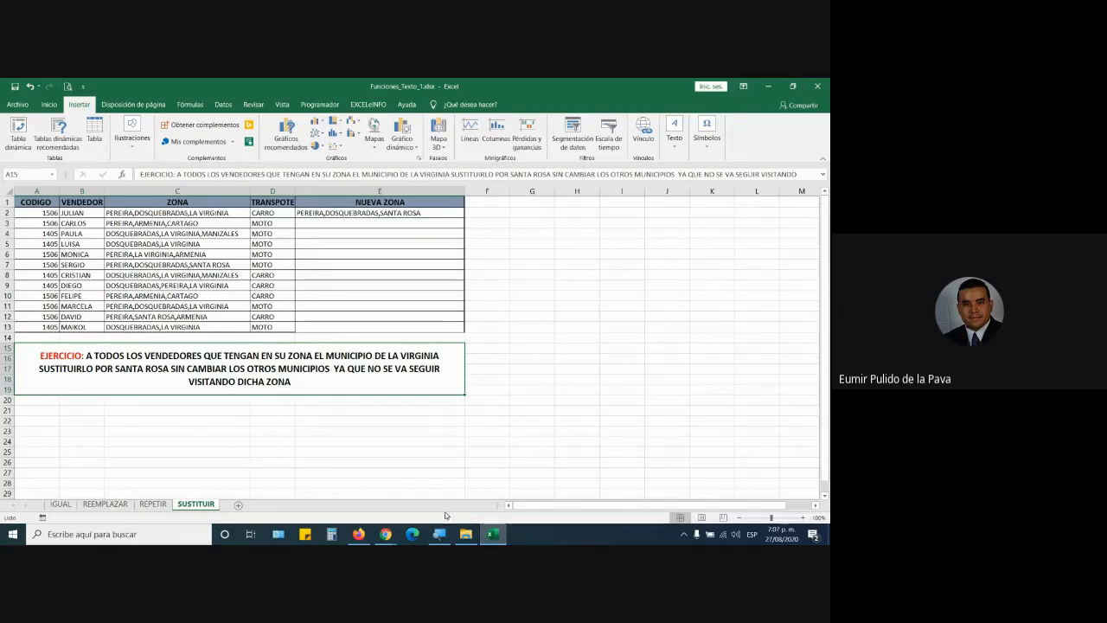
left_click(374, 516)
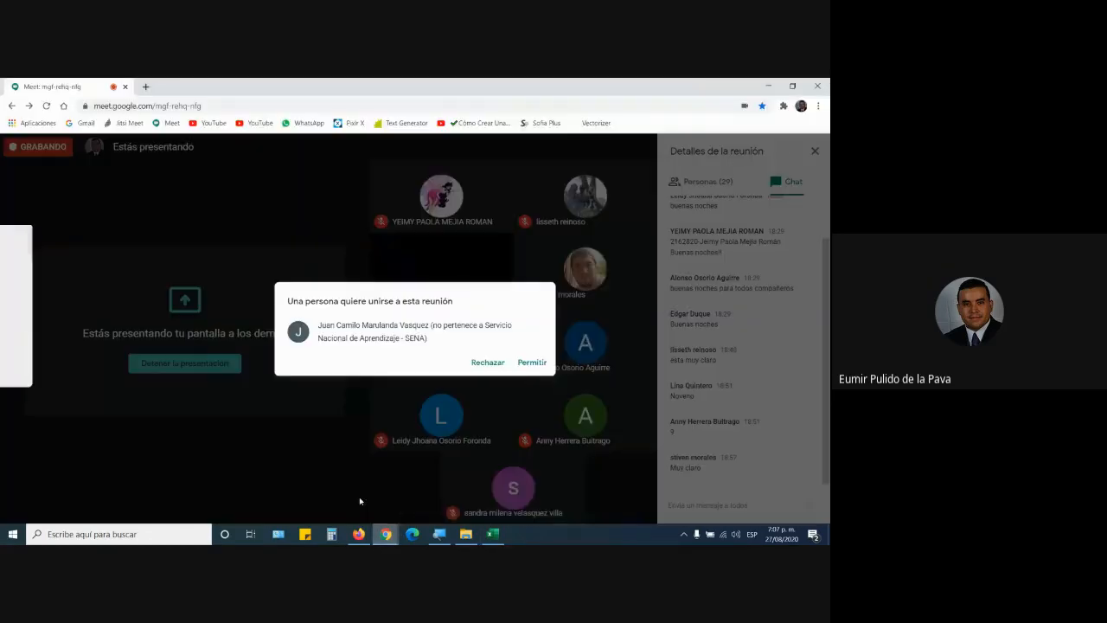
Step: Click Permitir on the join request, then switch back to Excel's SUSTITUIR sheet
left_click(531, 363)
left_click(492, 534)
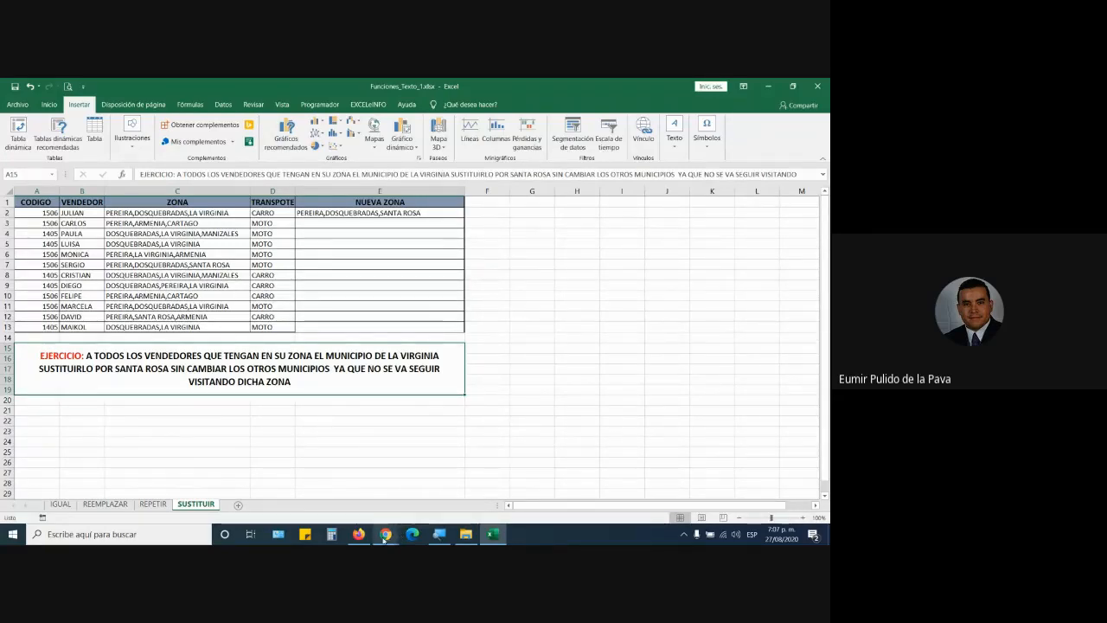
Step: Check the Google Meet call window, then return to the Excel workbook
mouse_move(383, 540)
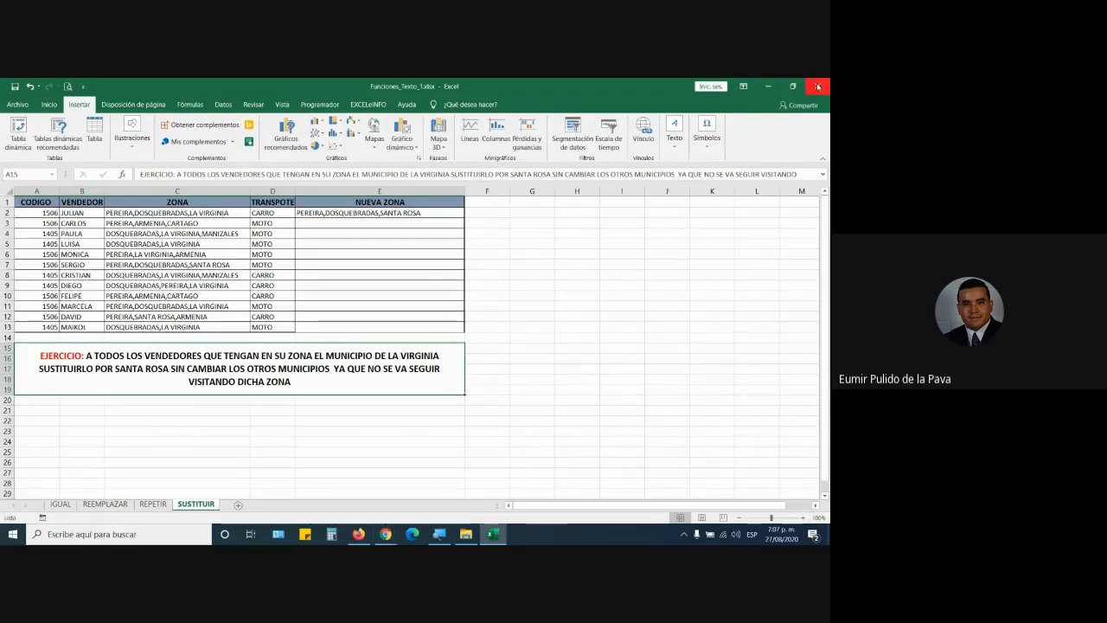
left_click(466, 535)
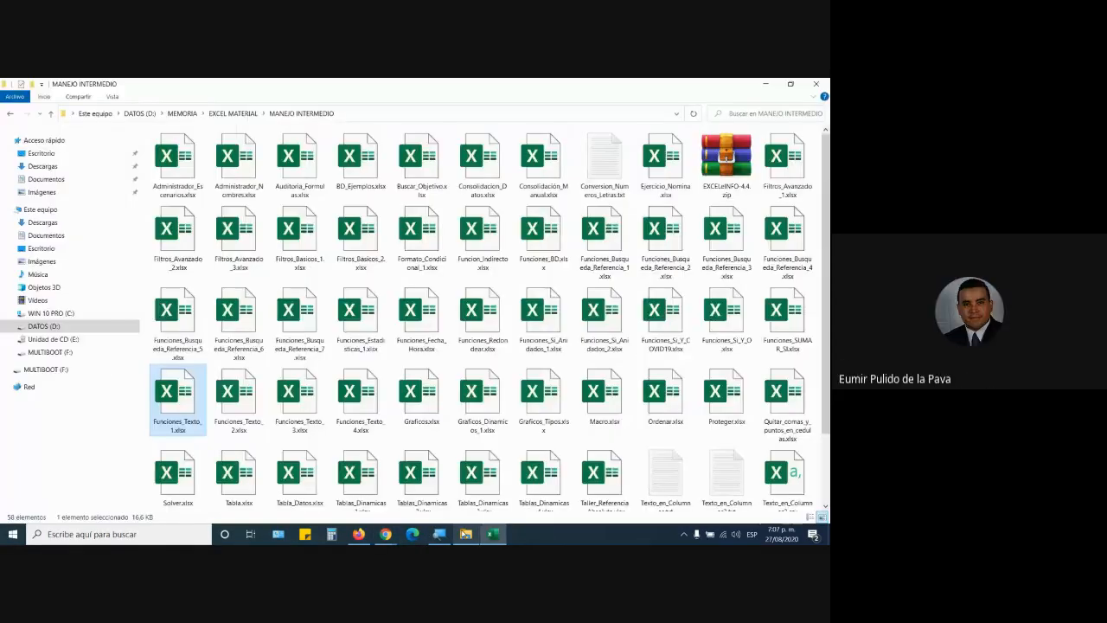
left_click(386, 535)
left_click(356, 509)
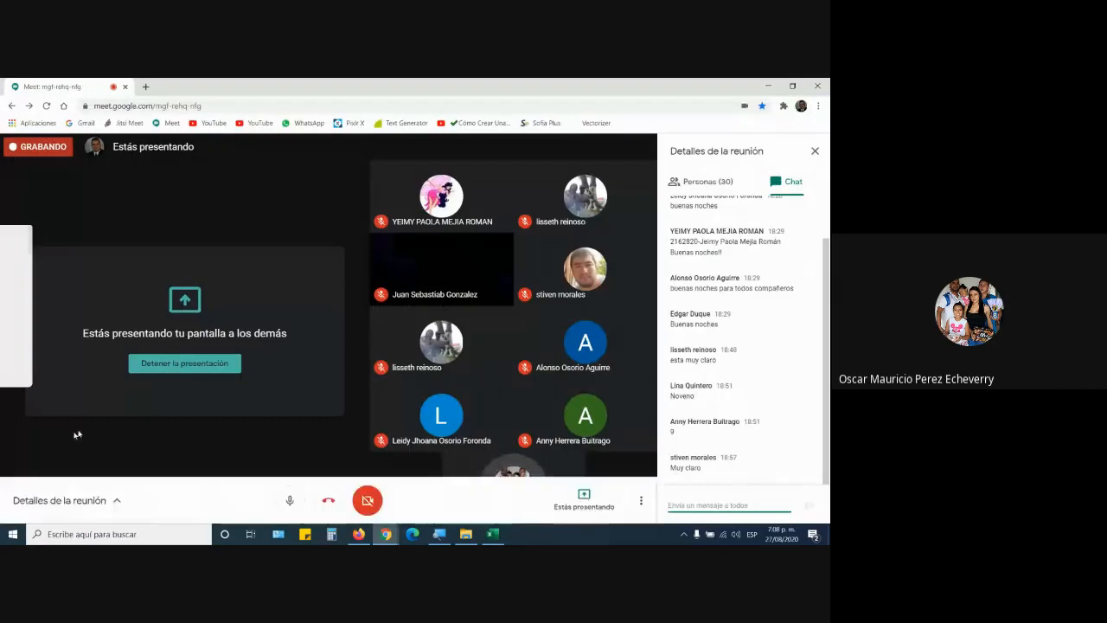
left_click(612, 470)
left_click(493, 534)
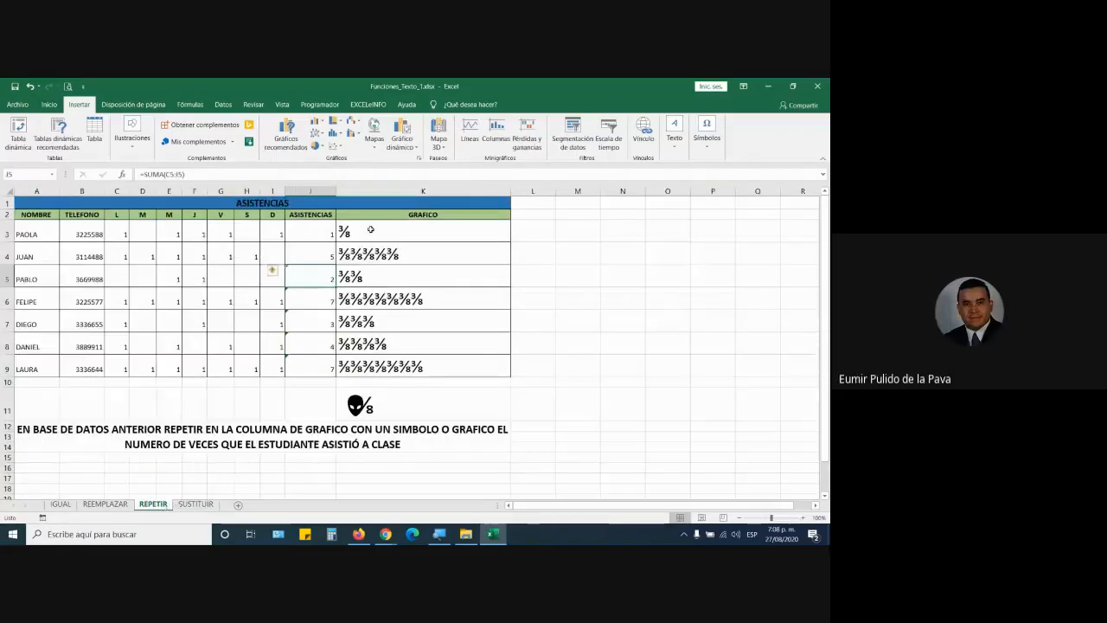
Step: Change K3's REPETIR formula to repeat @ per attendance count
double_click(423, 234)
key("BackSpace")
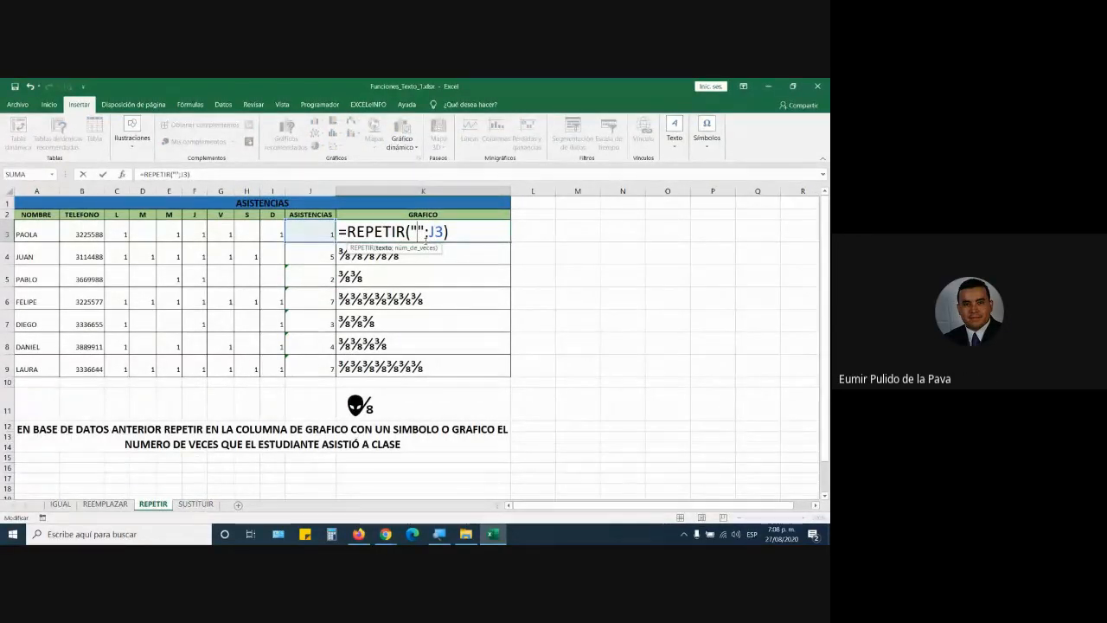
type("@")
key("Return")
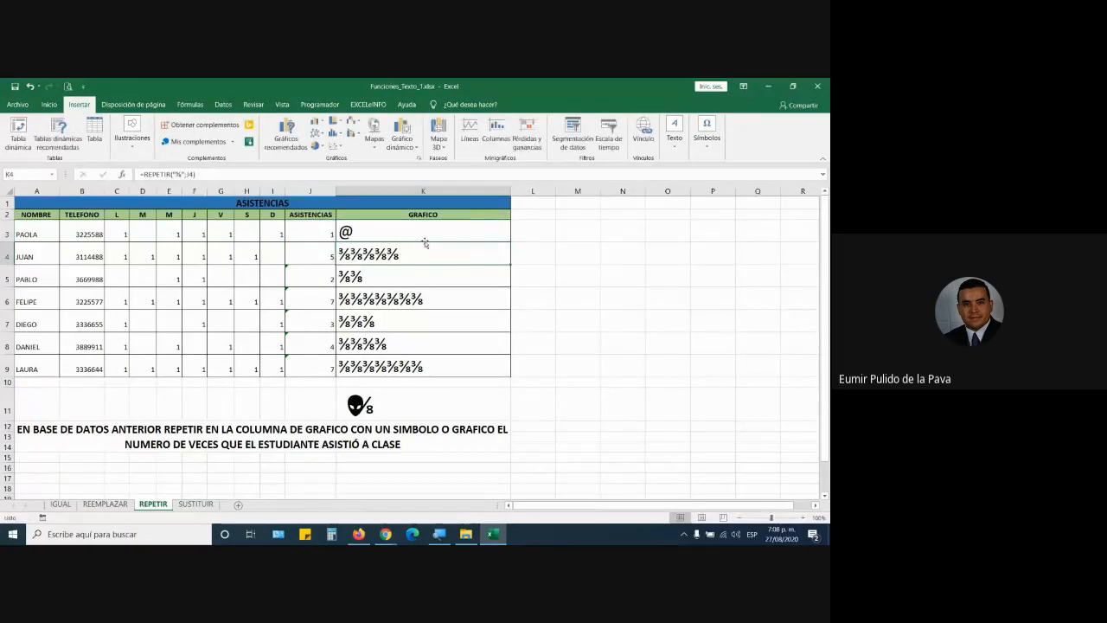
Step: Change K3 to =REPETIR("No";J3) and fill it down to K9
double_click(409, 226)
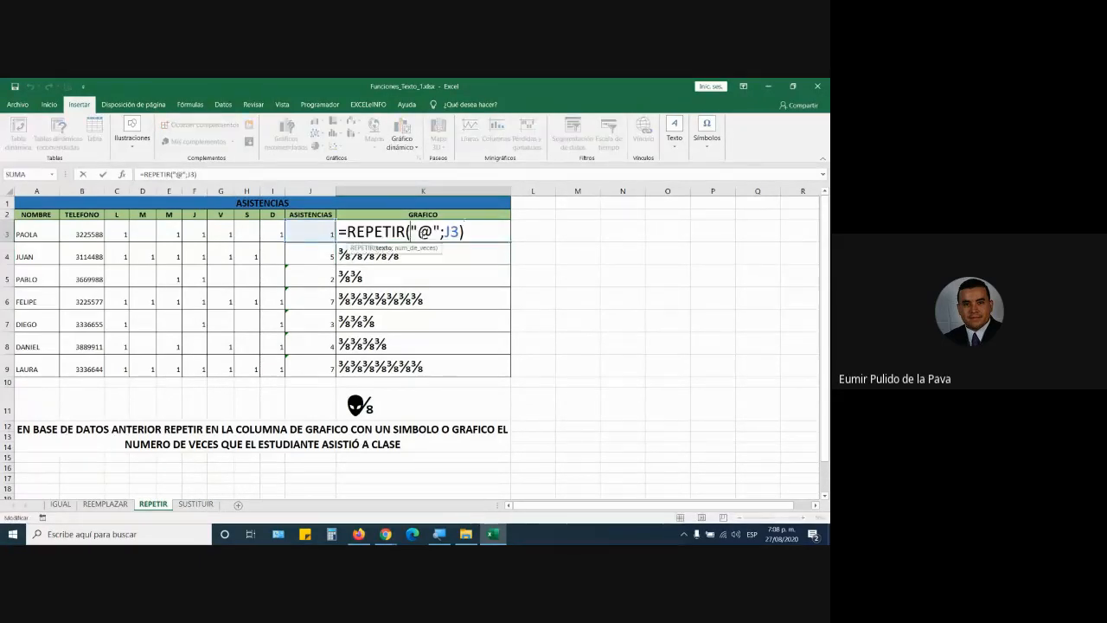
left_click(431, 231)
key("BackSpace")
type("No")
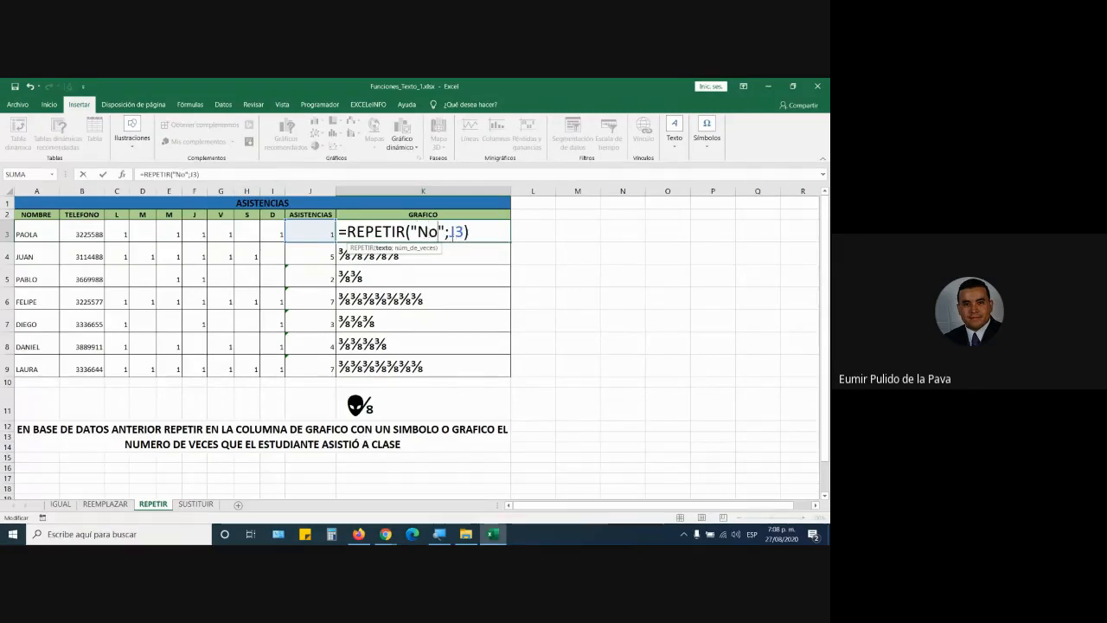
key("Return")
left_click(459, 231)
double_click(511, 243)
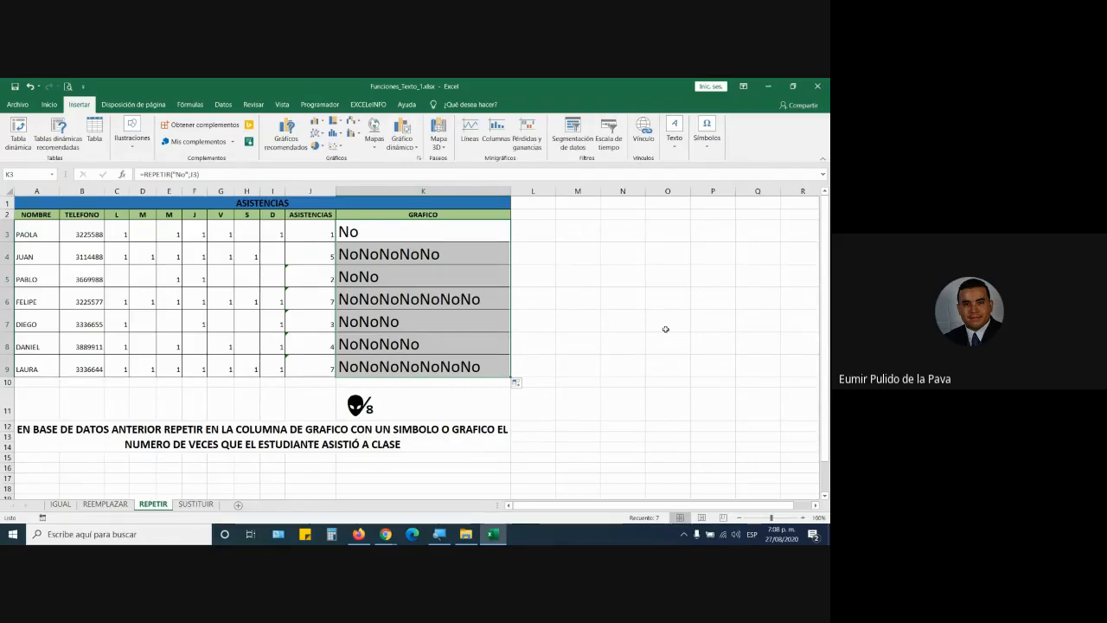
Step: Set K3 to =REPETIR("-";J3) and fill it down to K9
double_click(429, 231)
key("BackSpace")
type("-")
key("BackSpace")
key("BackSpace")
type("-")
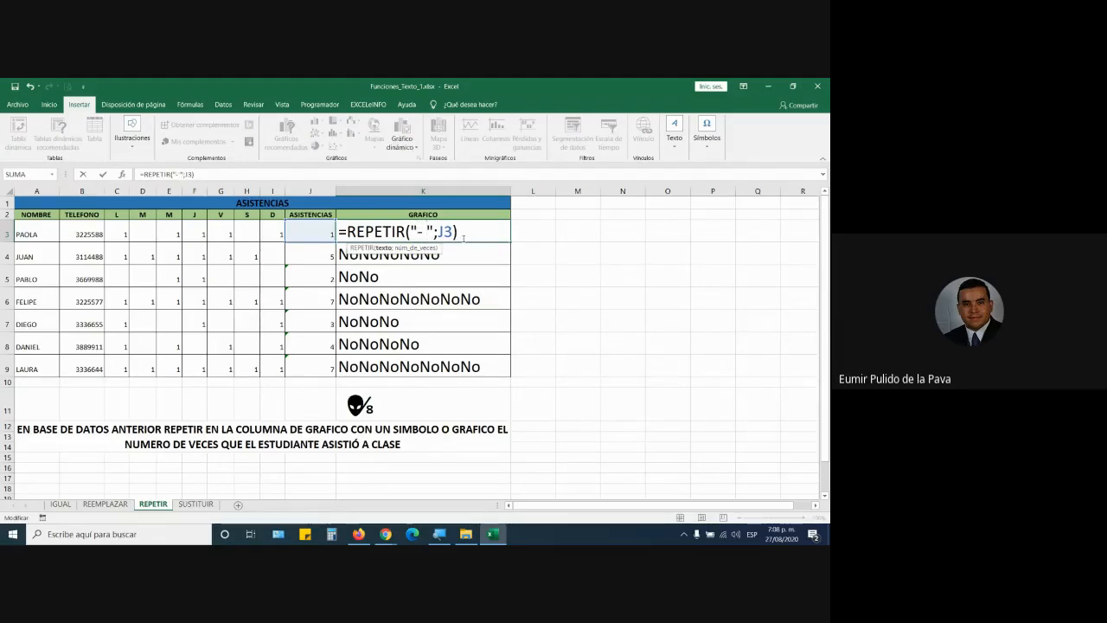
key("Return")
left_click(463, 238)
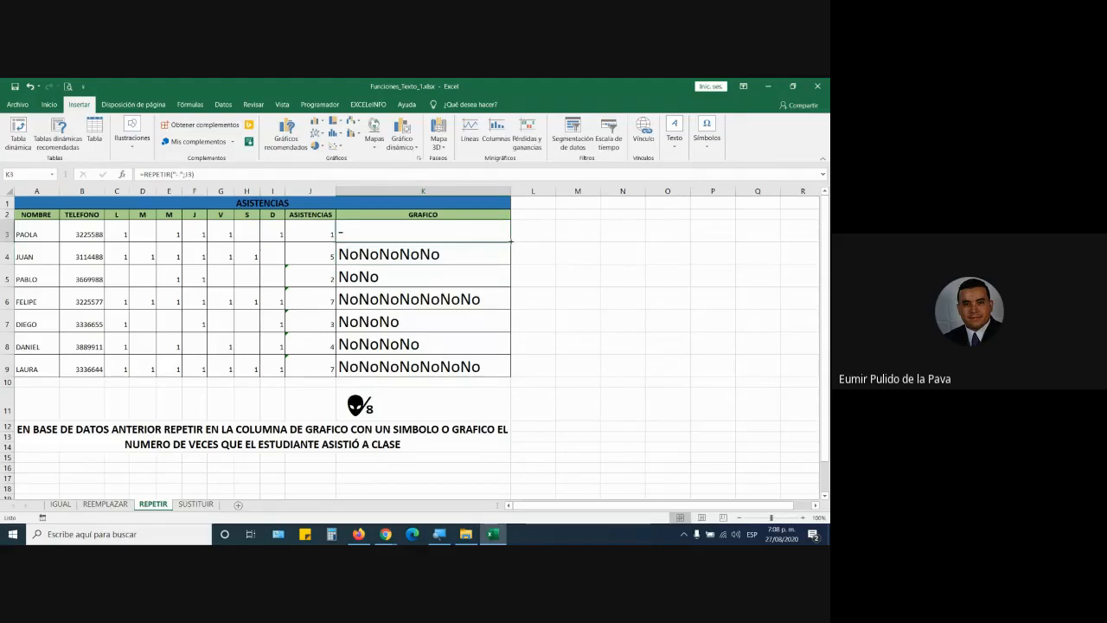
double_click(493, 242)
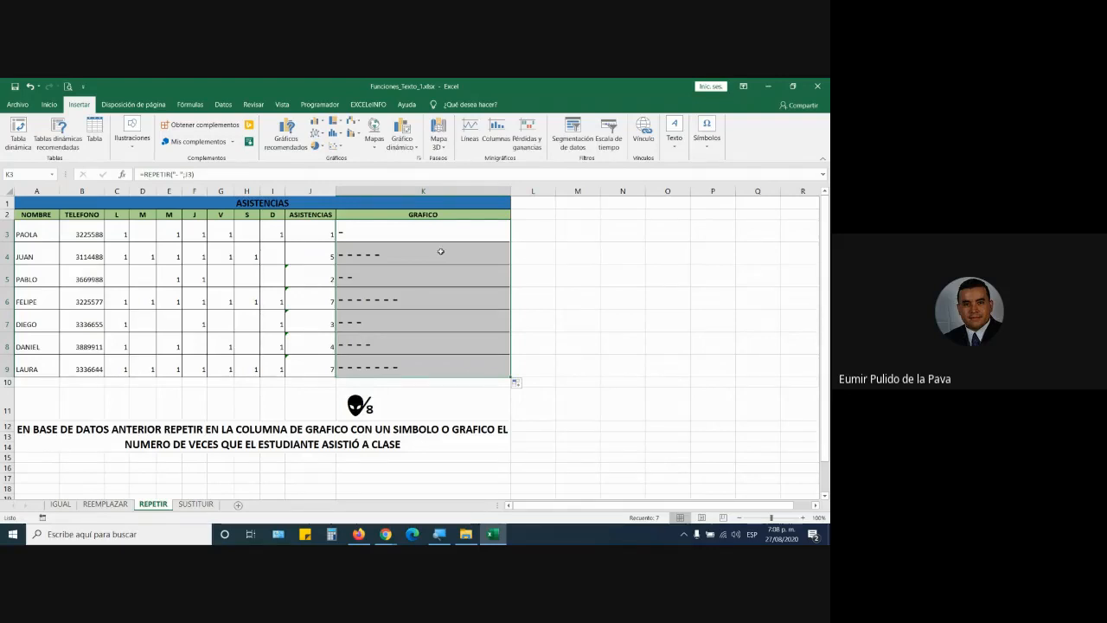
Step: Re-confirm the K3 dash formula and refill it through K9
double_click(426, 230)
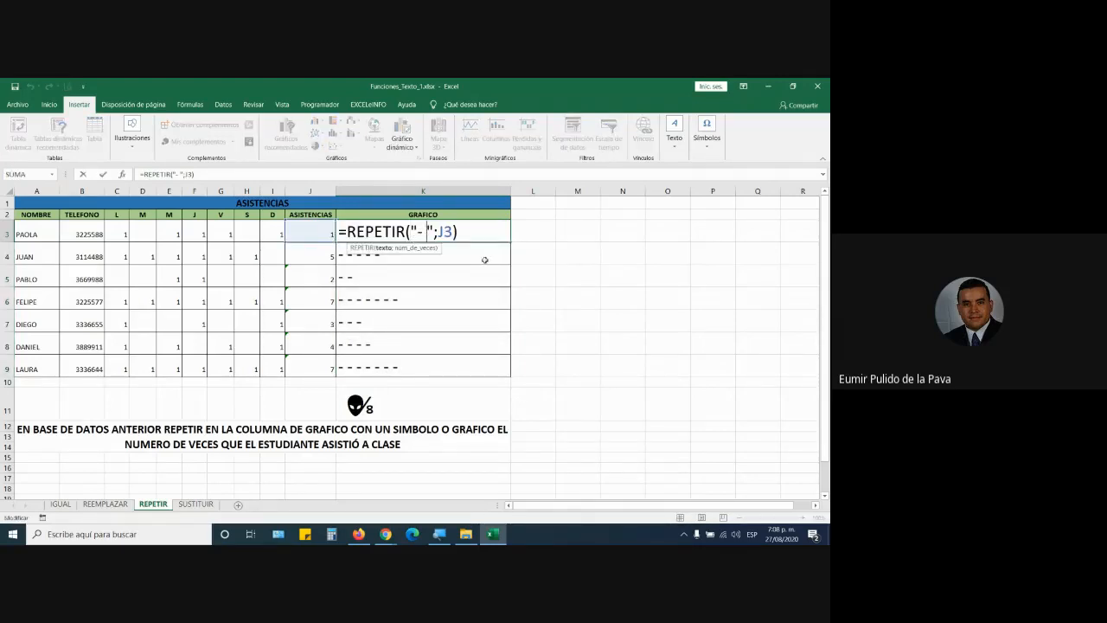
key("Return")
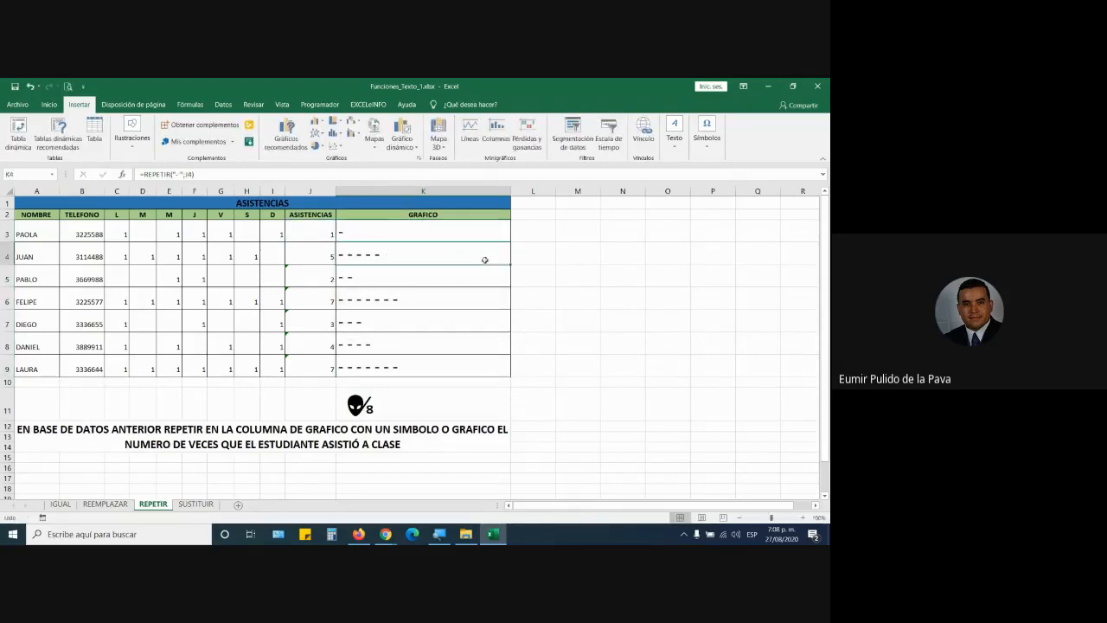
left_click(420, 224)
double_click(511, 241)
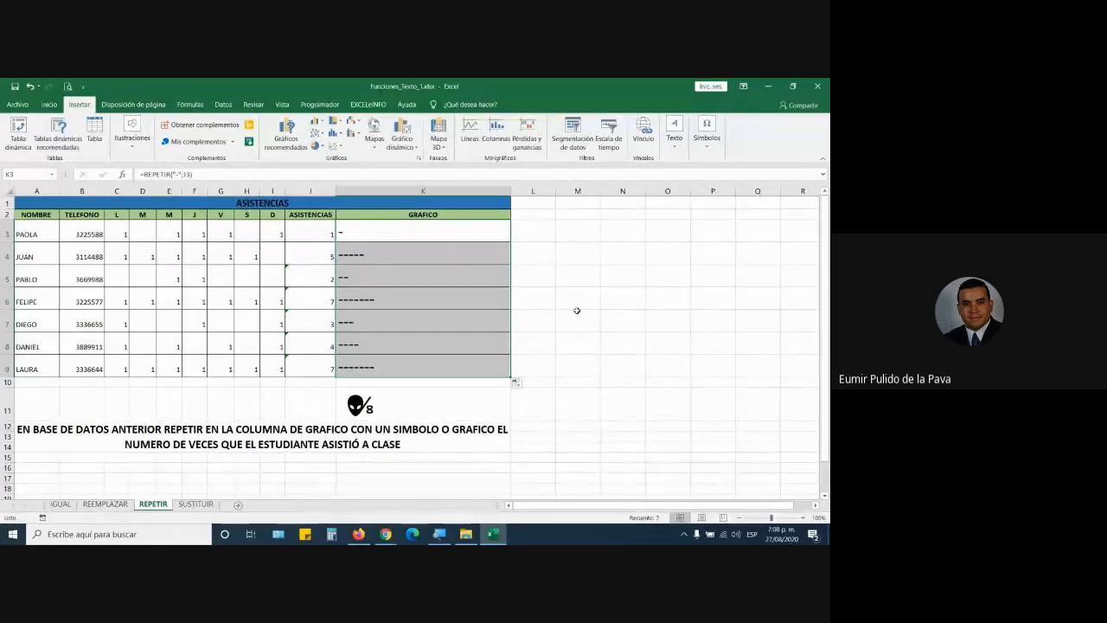
left_click(454, 275)
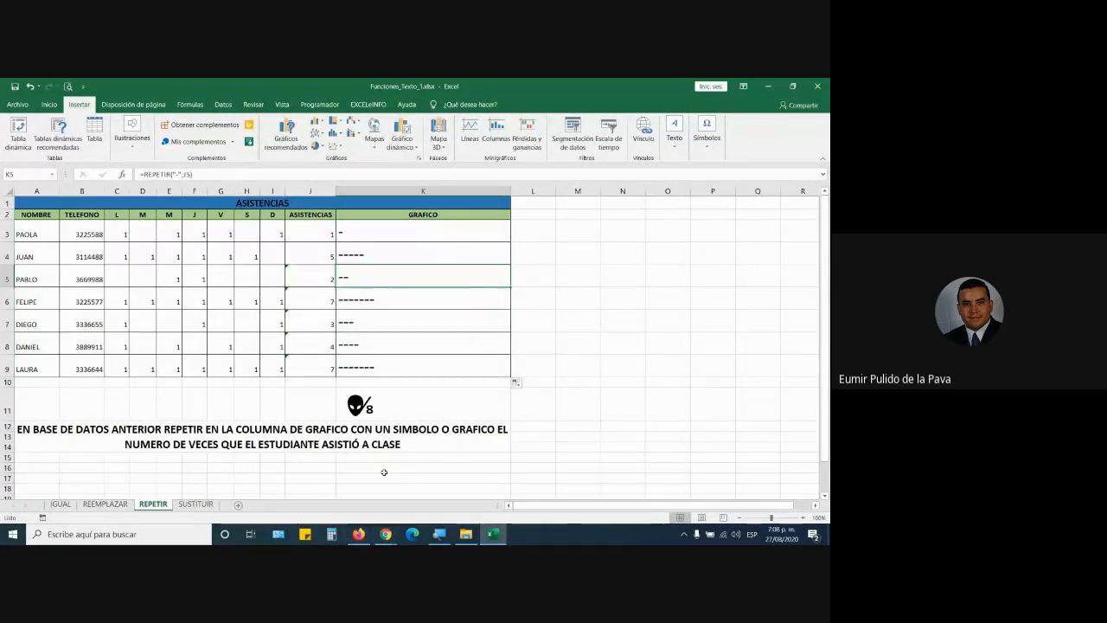
Step: Bring the Google Meet call to the front to read the new chat message
mouse_move(383, 537)
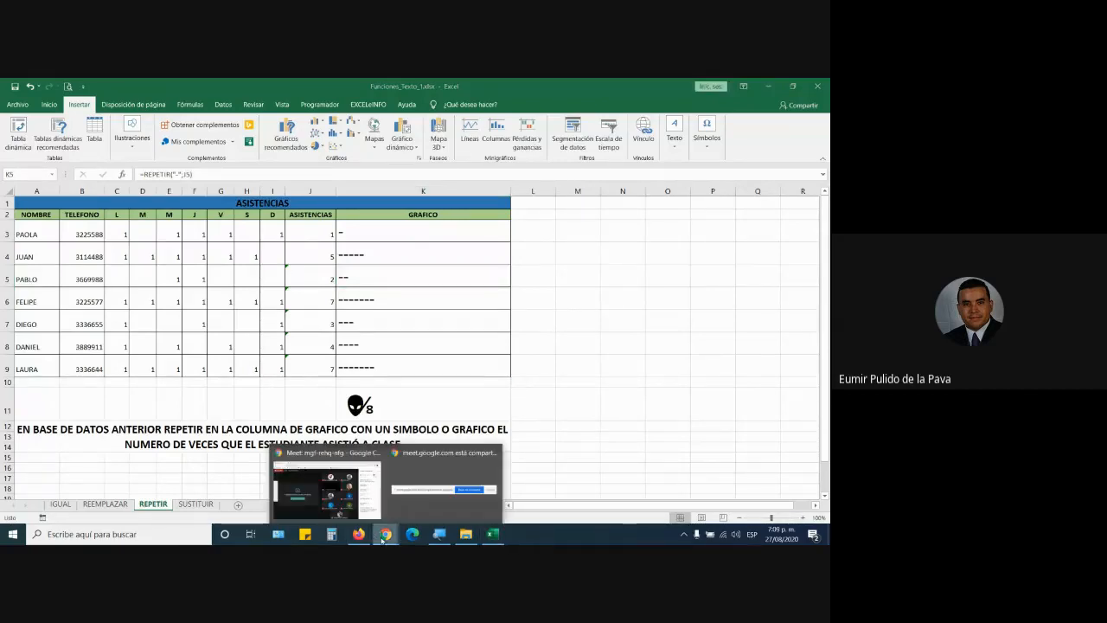
left_click(474, 487)
mouse_move(492, 534)
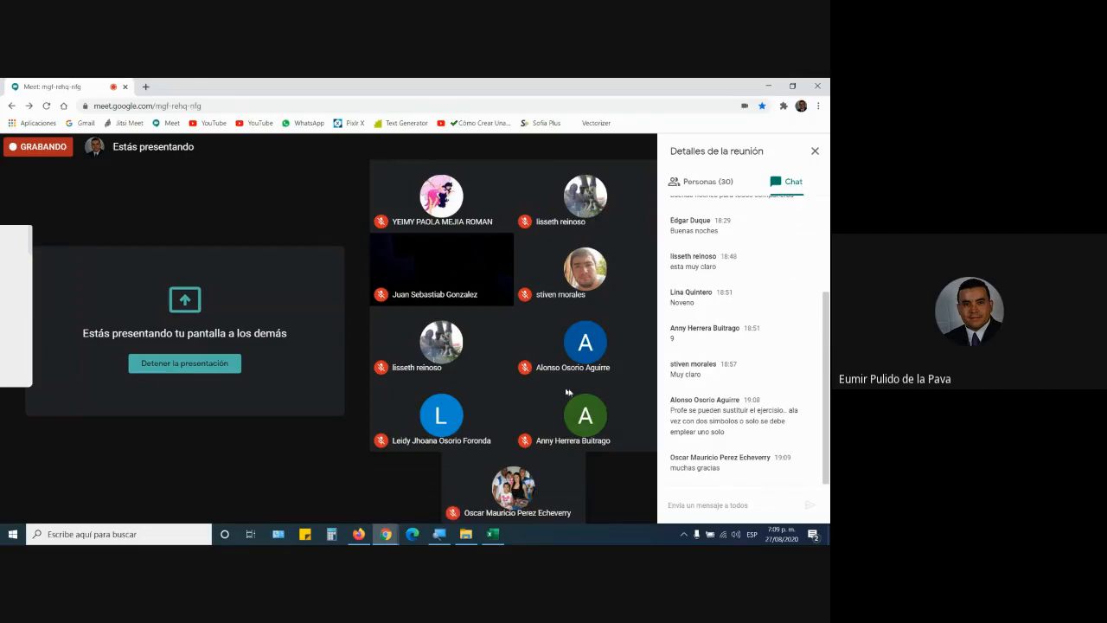
Step: Back in Excel, change K3 to =REPETIR("- *";J3) and fill it down to K9
left_click(493, 534)
double_click(374, 231)
left_click(421, 232)
type("*")
key("Return")
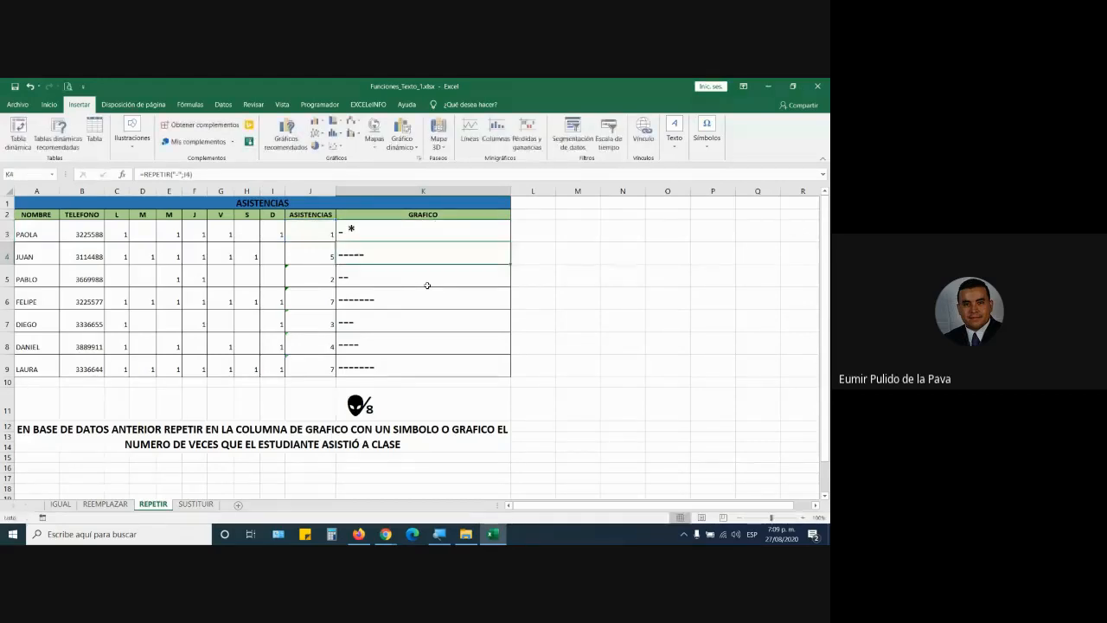
left_click(432, 231)
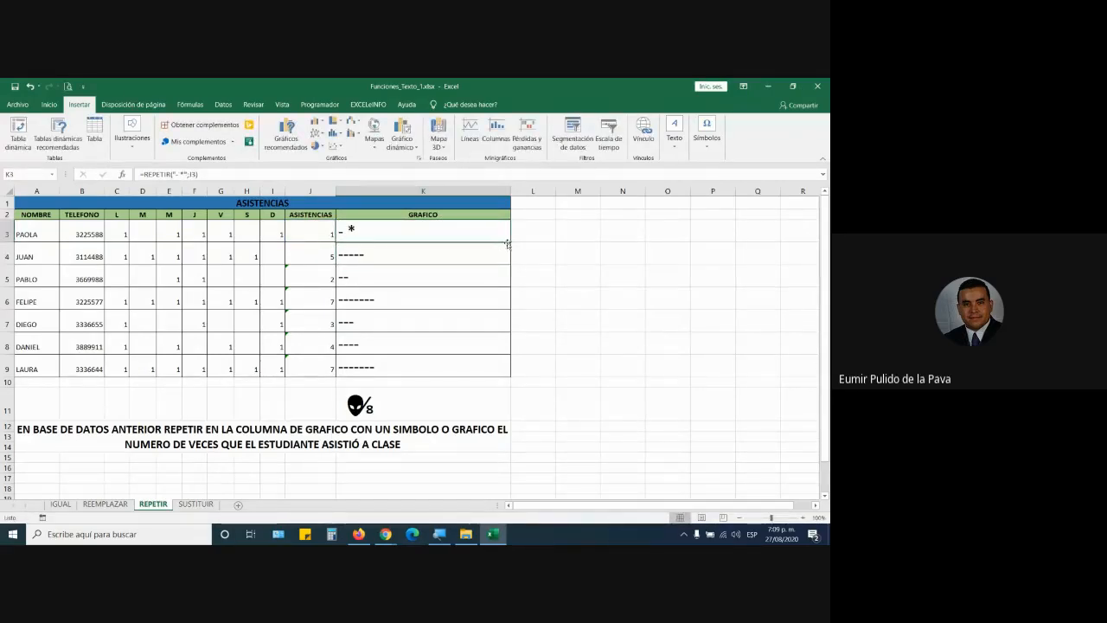
left_click_drag(508, 243, 496, 380)
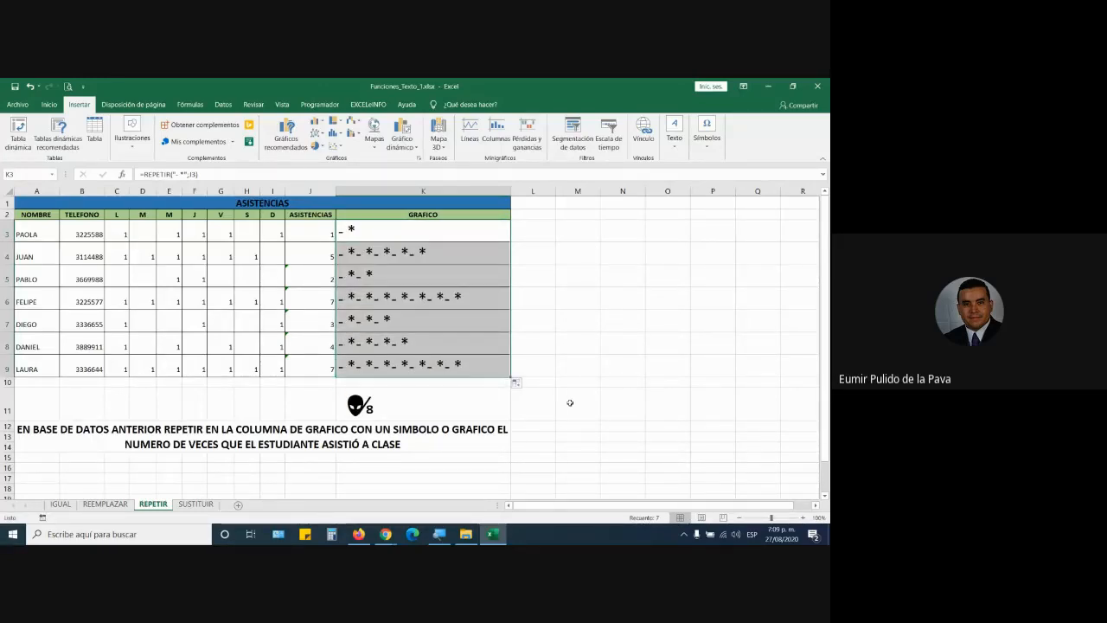
Step: Check the Google Meet chat, then return to the Excel workbook
mouse_move(386, 534)
left_click(372, 500)
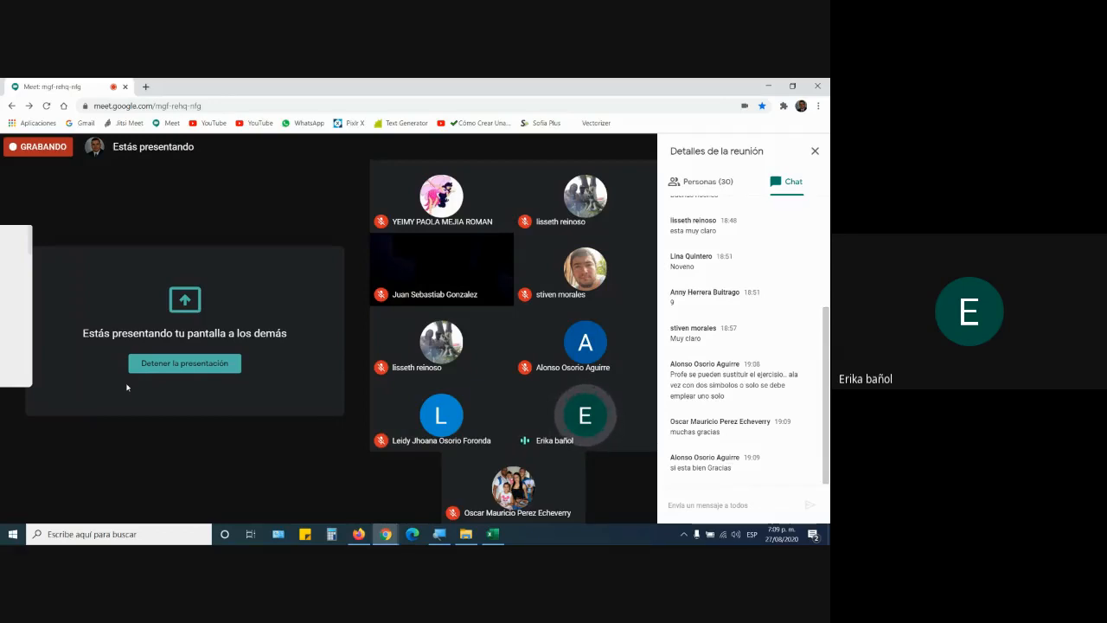
left_click(492, 534)
Step: Replace K3's repeated text with unquoted 136 and fill it down to K9
double_click(433, 234)
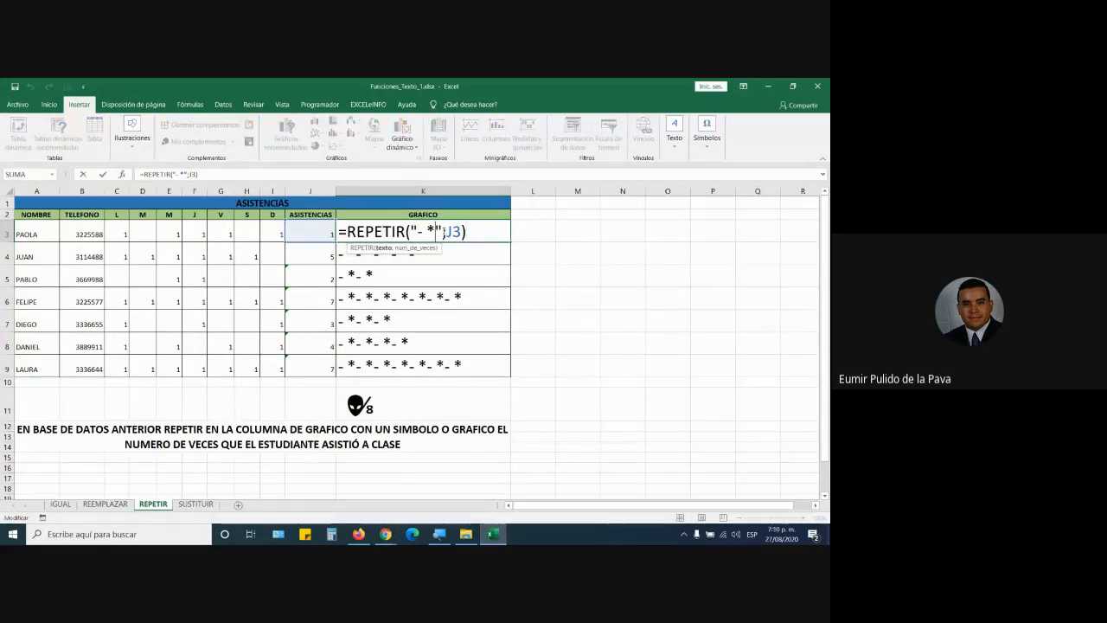
key("BackSpace")
key("BackSpace")
key("BackSpace")
key("BackSpace")
key("BackSpace")
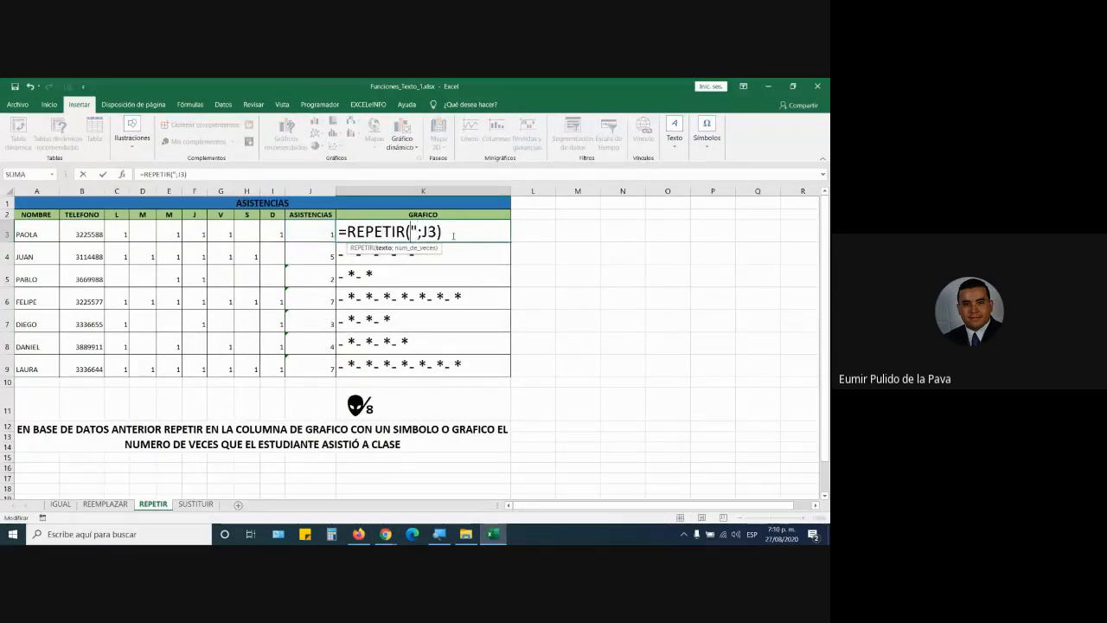
type("136")
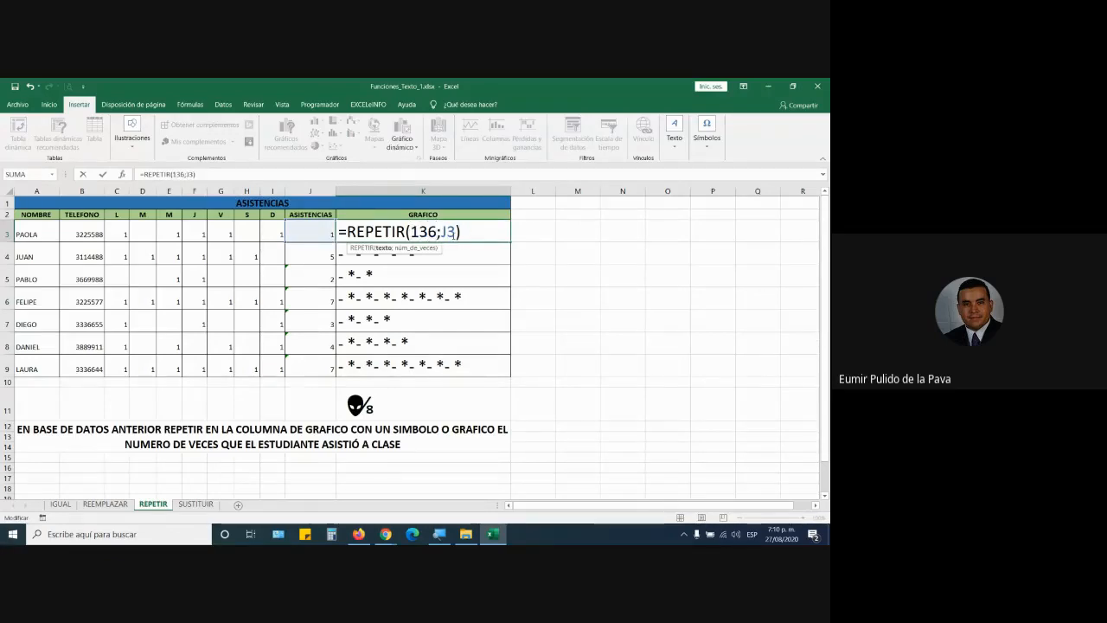
key("Return")
left_click(504, 230)
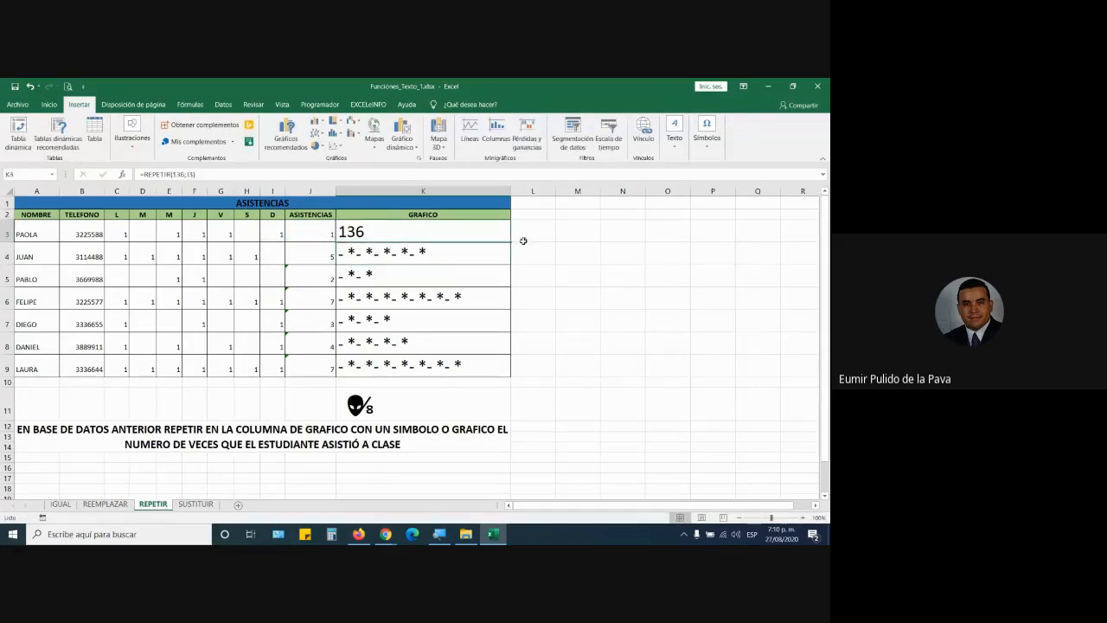
left_click_drag(511, 242, 509, 366)
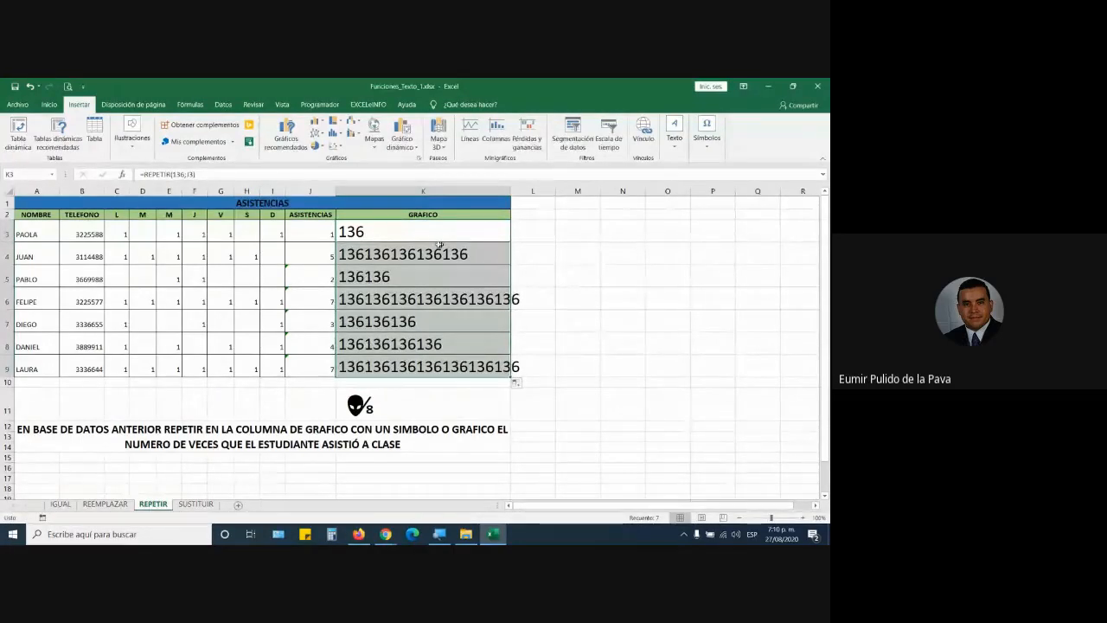
Step: Quote the argument as =REPETIR("136";J3) and refill through K9
double_click(383, 228)
left_click_drag(431, 231, 438, 232)
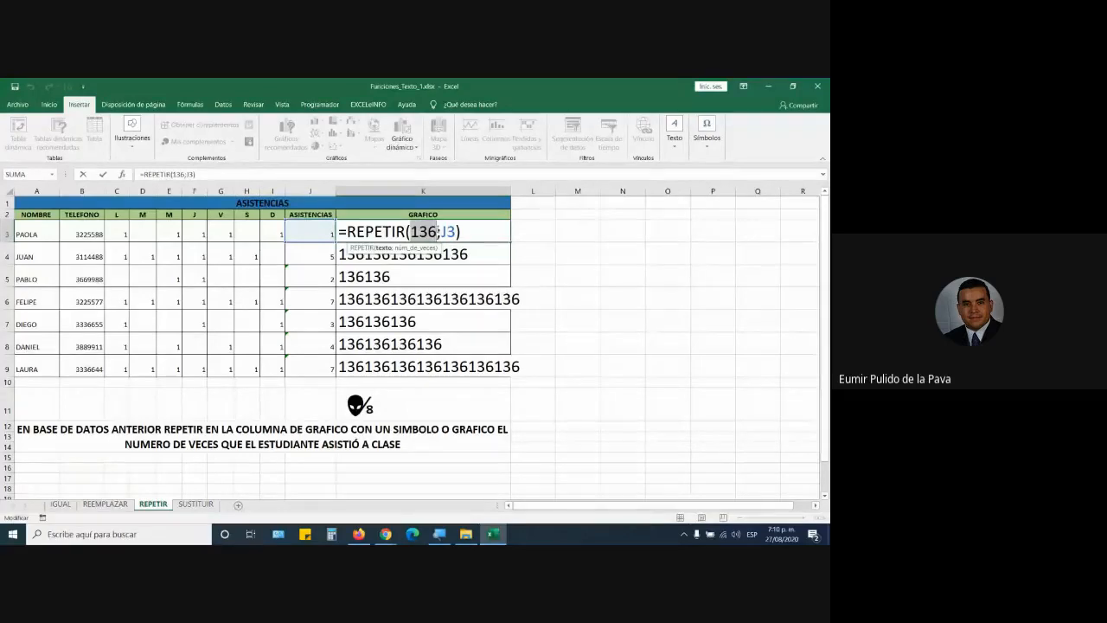
type("\"136\"")
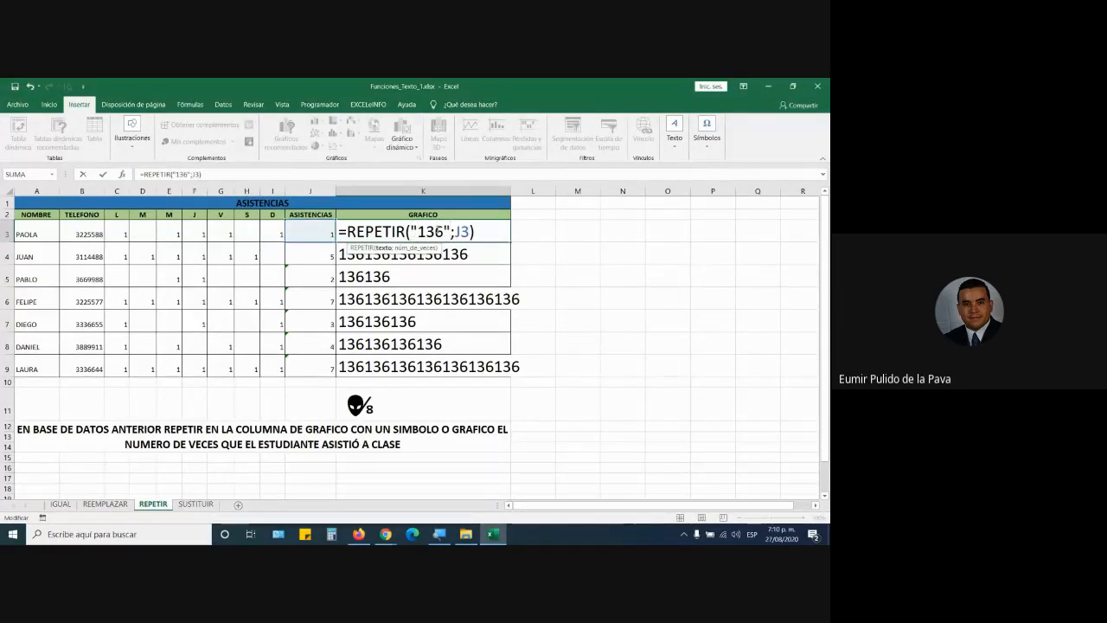
key("Return")
left_click(436, 230)
left_click_drag(511, 242, 513, 374)
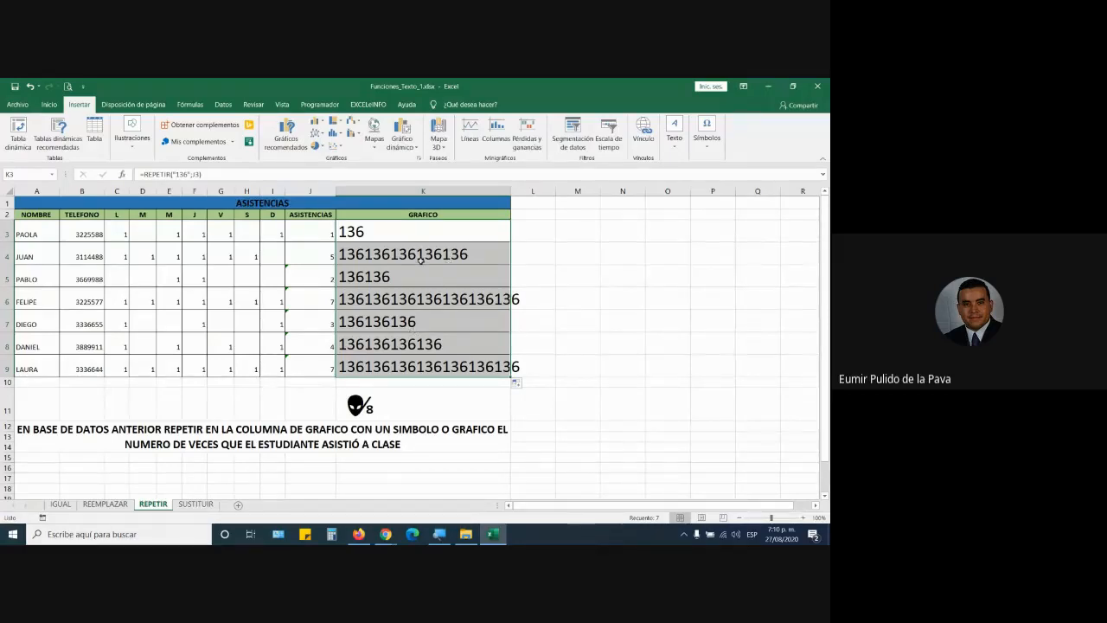
Step: Magnify the screen to 200% and review the GRAFICO results in K3:K9
left_click(439, 533)
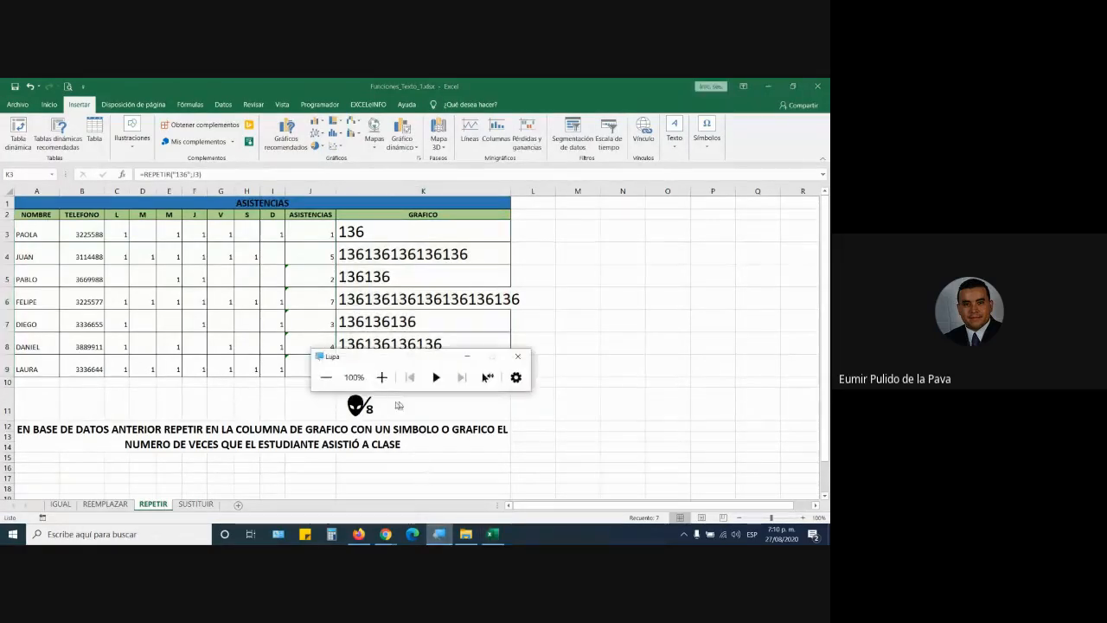
left_click(382, 379)
left_click(538, 397)
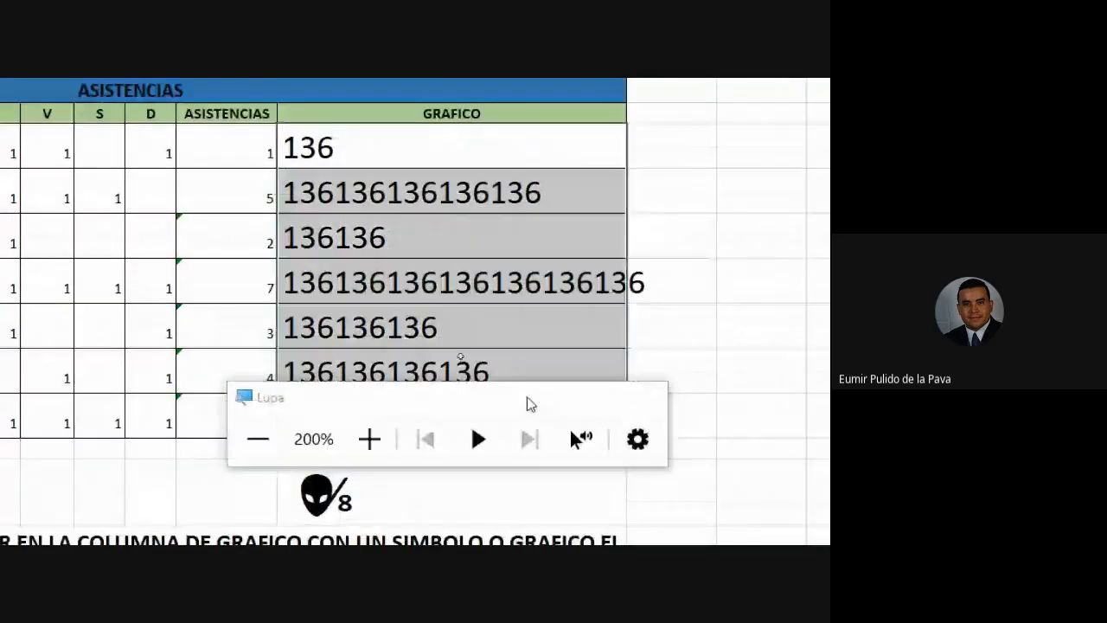
double_click(400, 149)
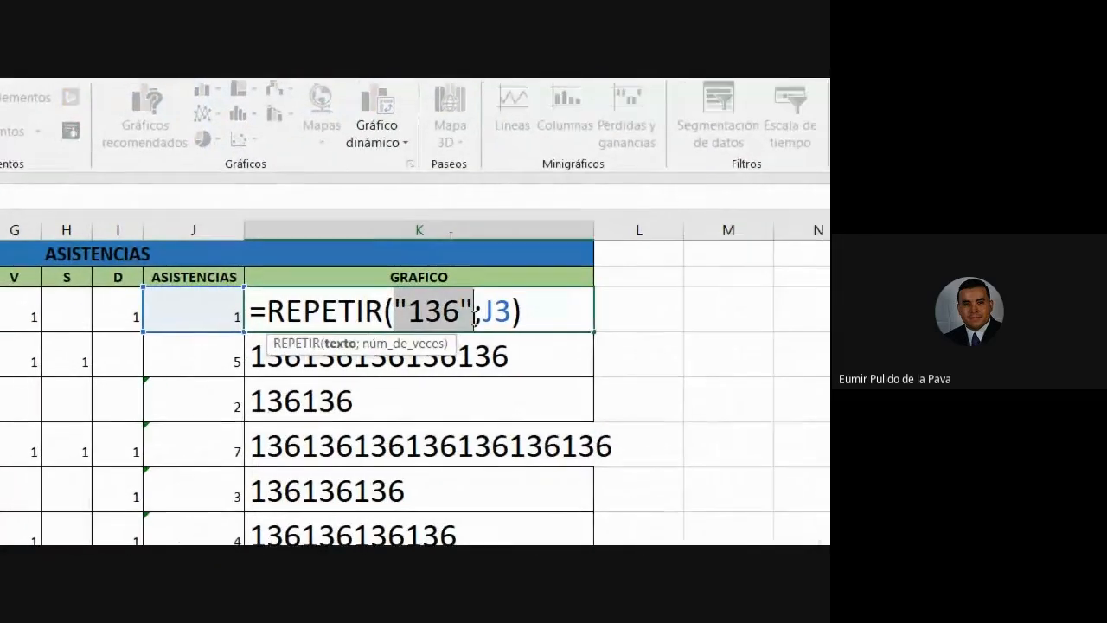
key("Return")
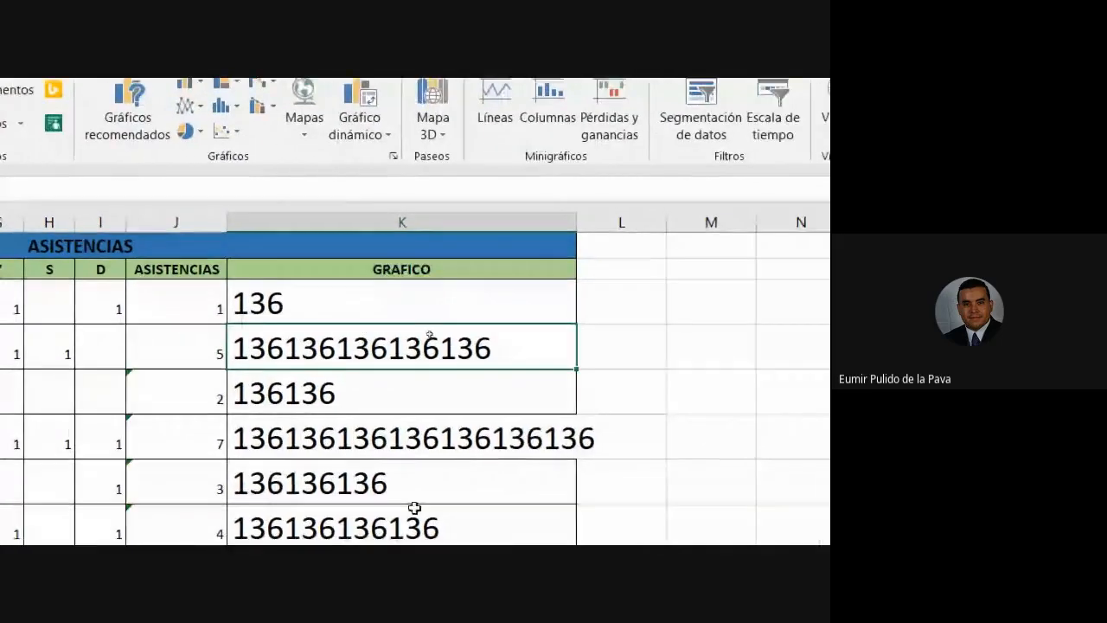
left_click_drag(333, 158, 594, 420)
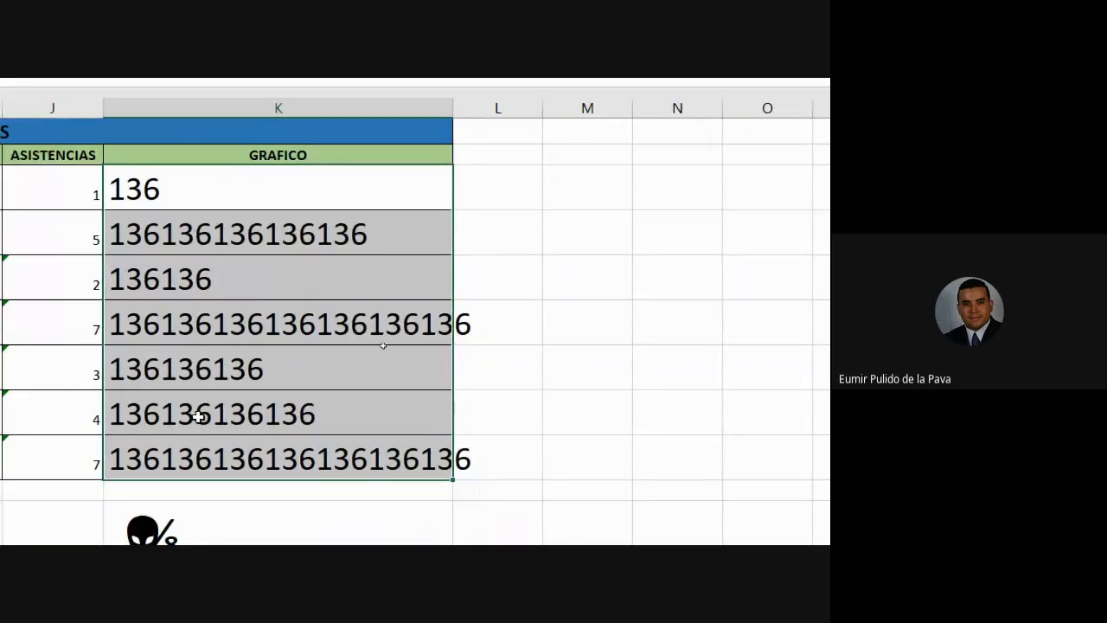
Step: Remove the quotes so K3 reads =REPETIR(136;J3), then fill down to K9
left_click(222, 201)
double_click(223, 201)
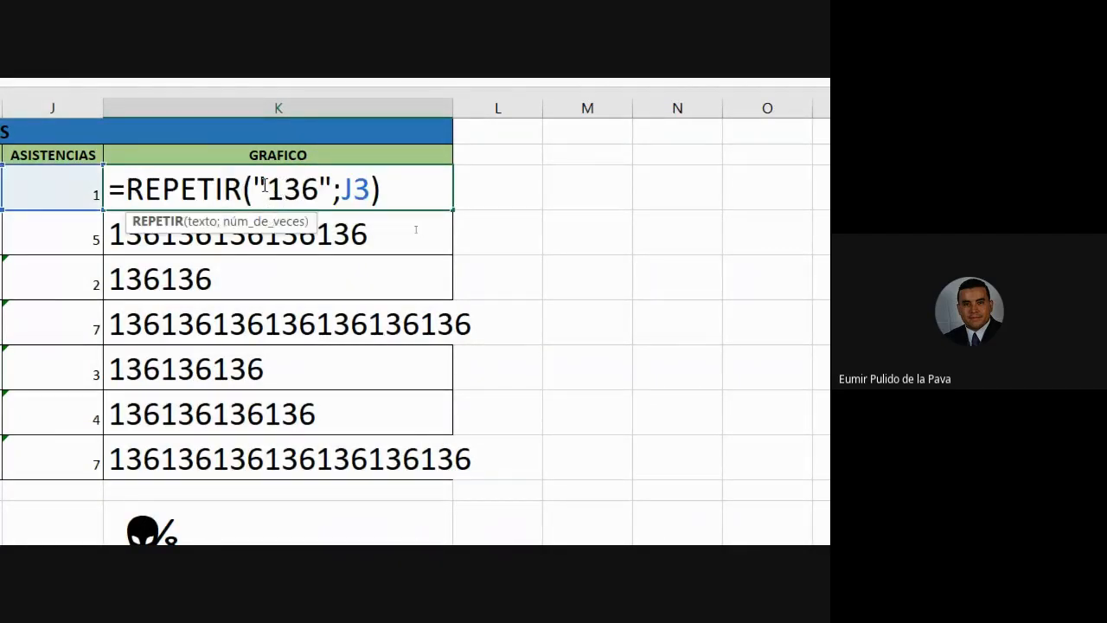
key("BackSpace")
key("Right")
key("Right")
key("Right")
key("Delete")
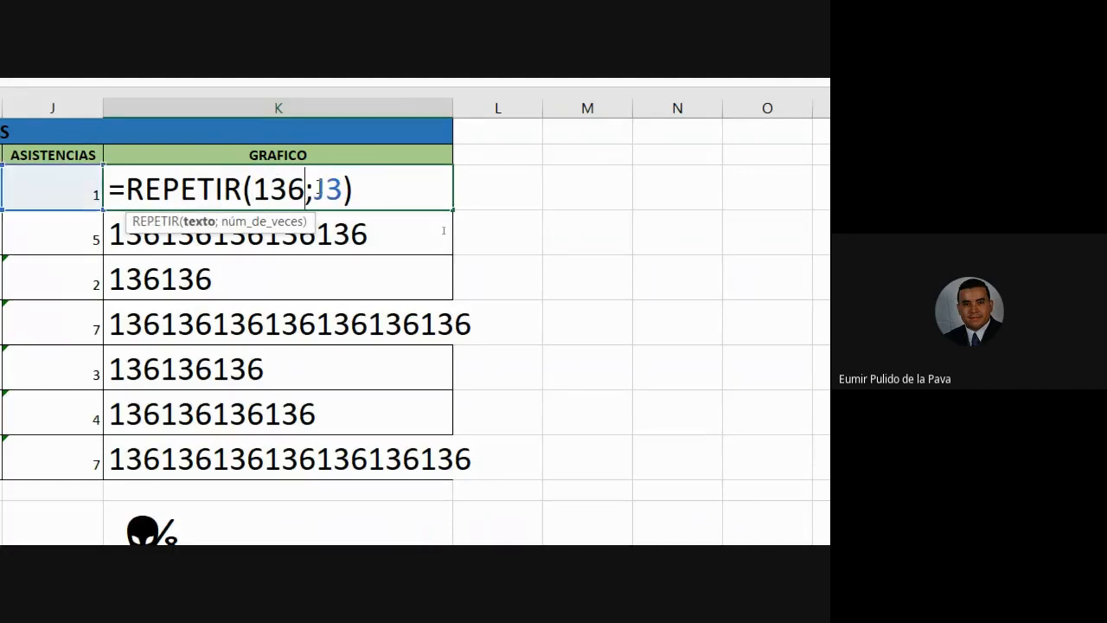
key("Return")
left_click(313, 184)
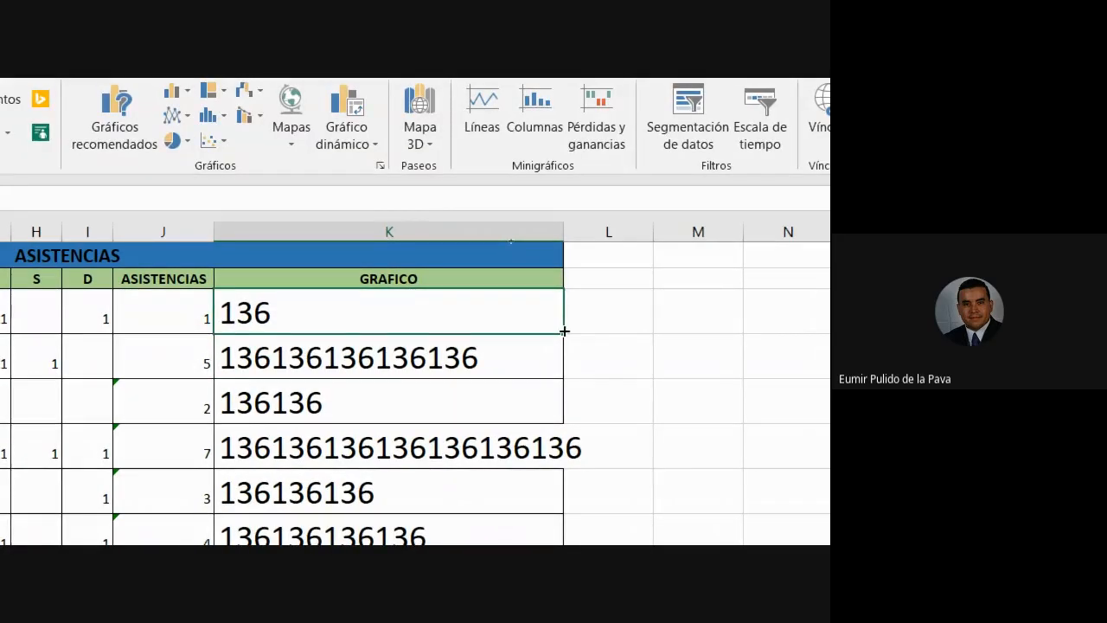
left_click_drag(564, 331, 534, 459)
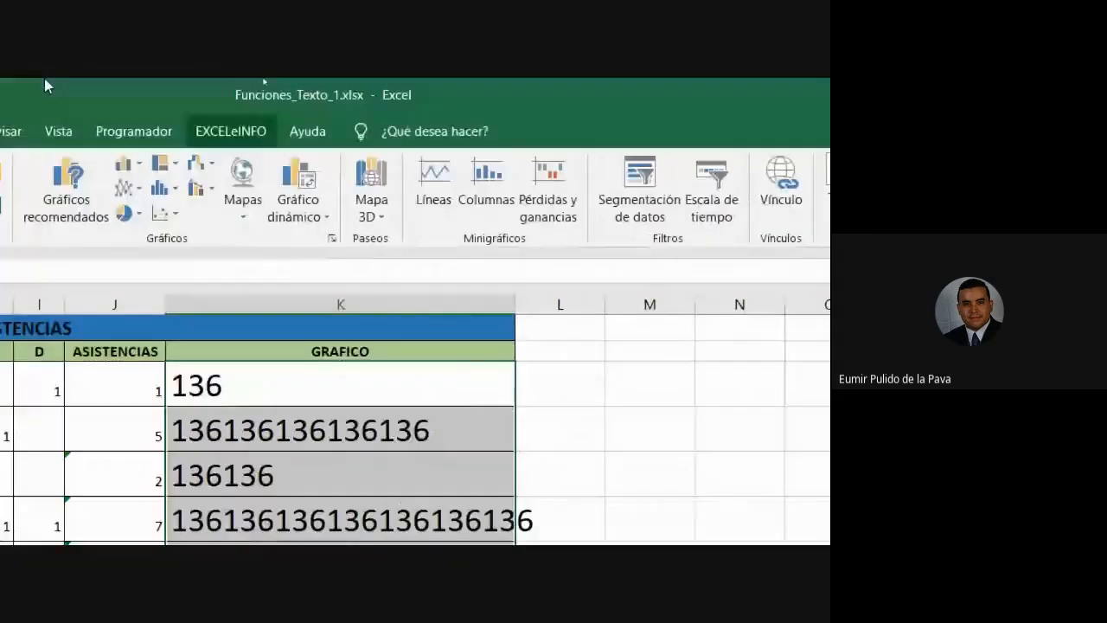
Step: Format K3:K9 as Número and total them in K10 with AutoSum
left_click(97, 131)
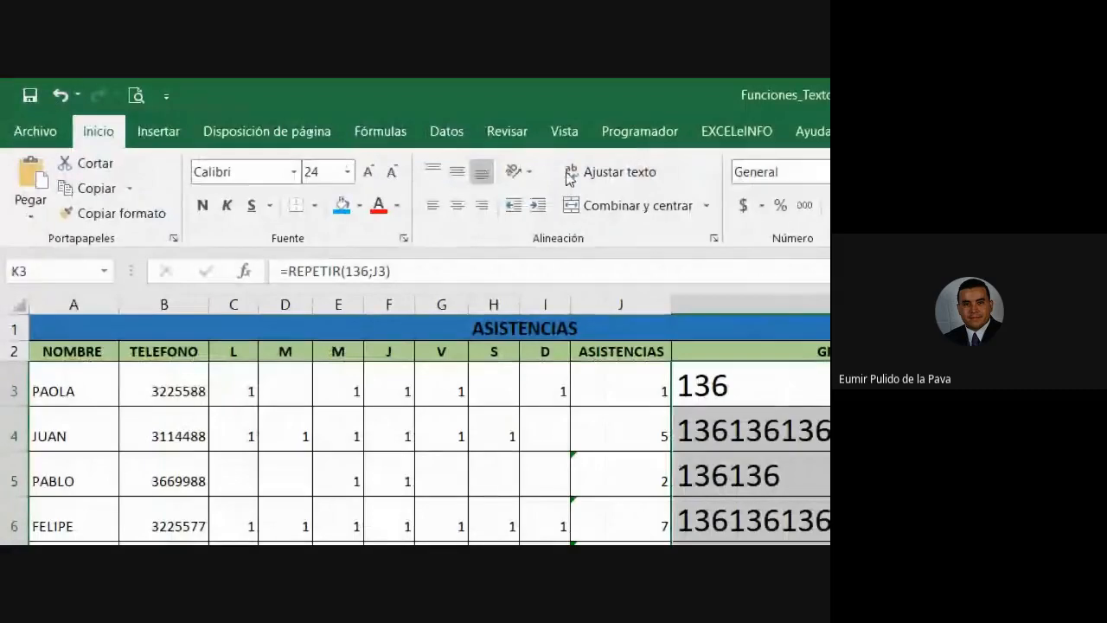
left_click(557, 171)
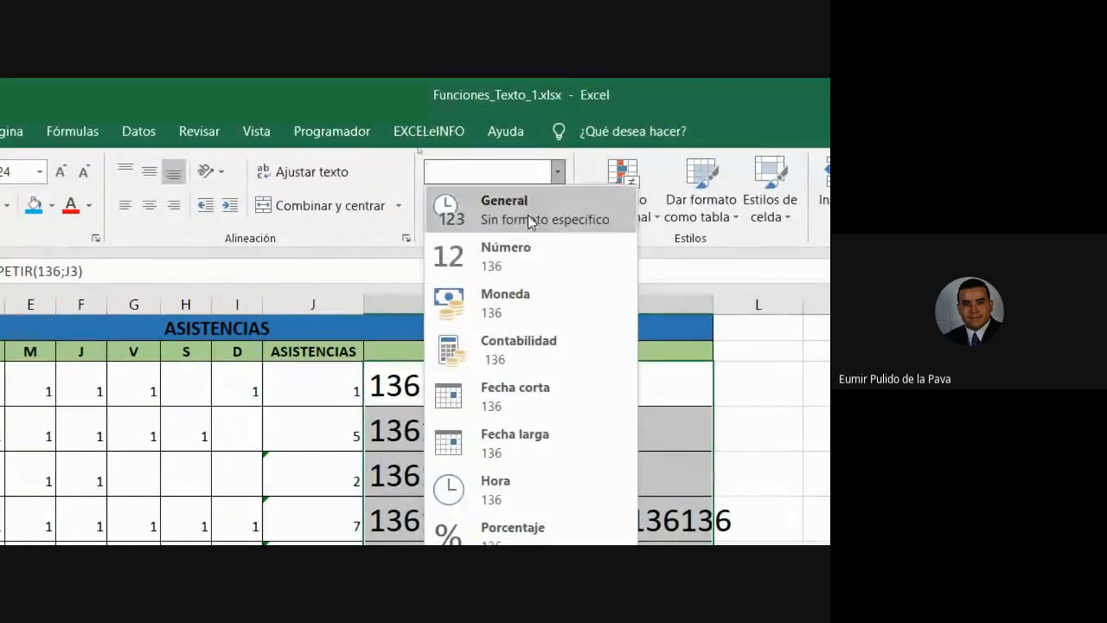
left_click(517, 250)
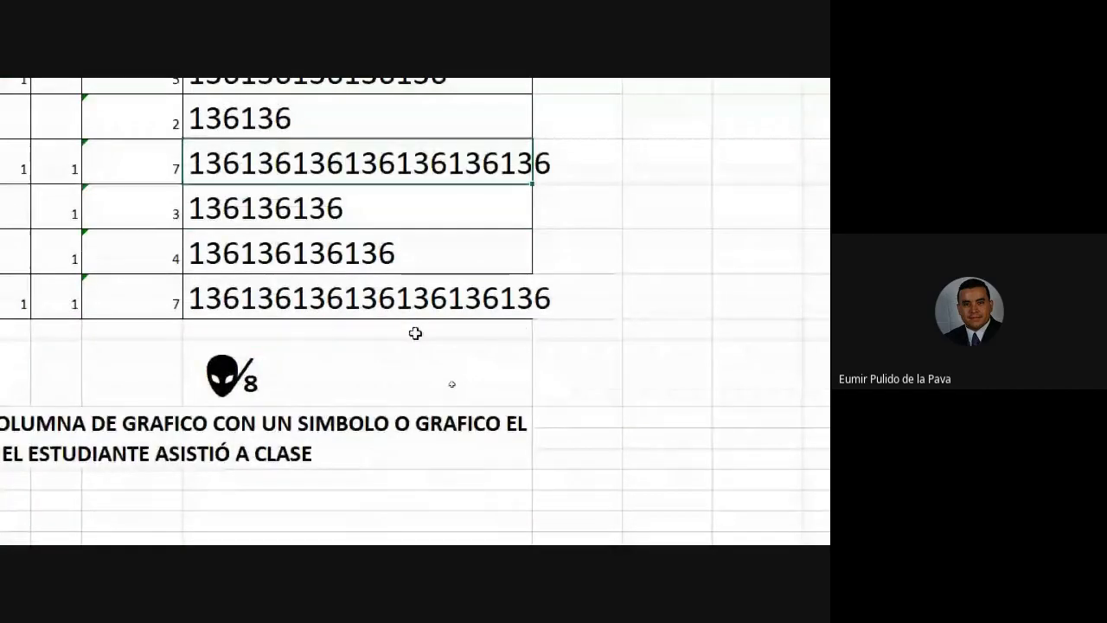
left_click(415, 332)
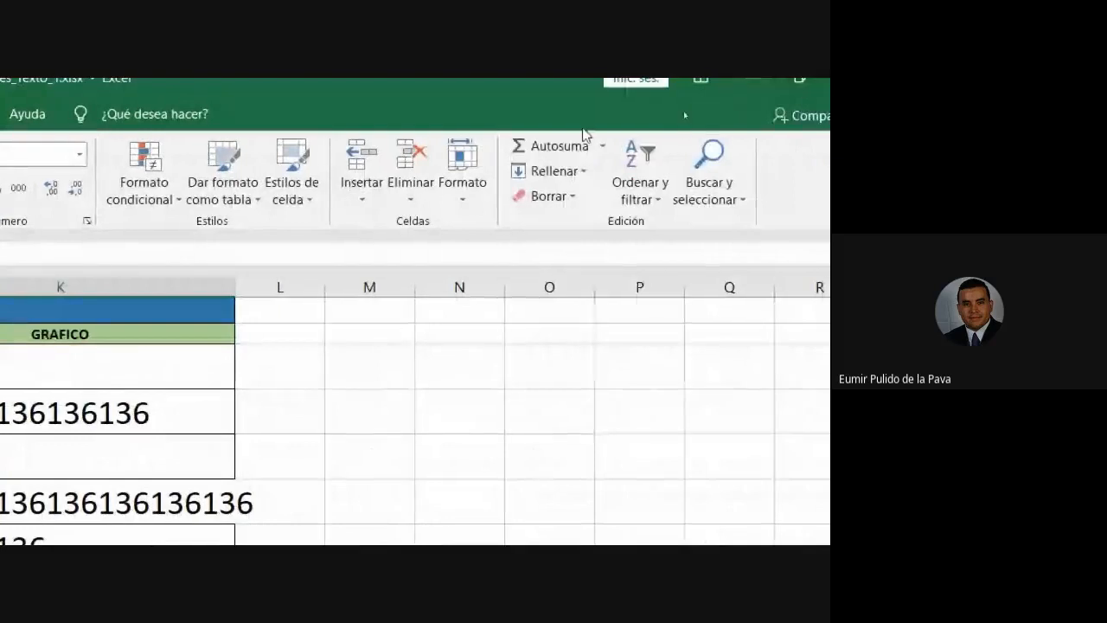
left_click(566, 143)
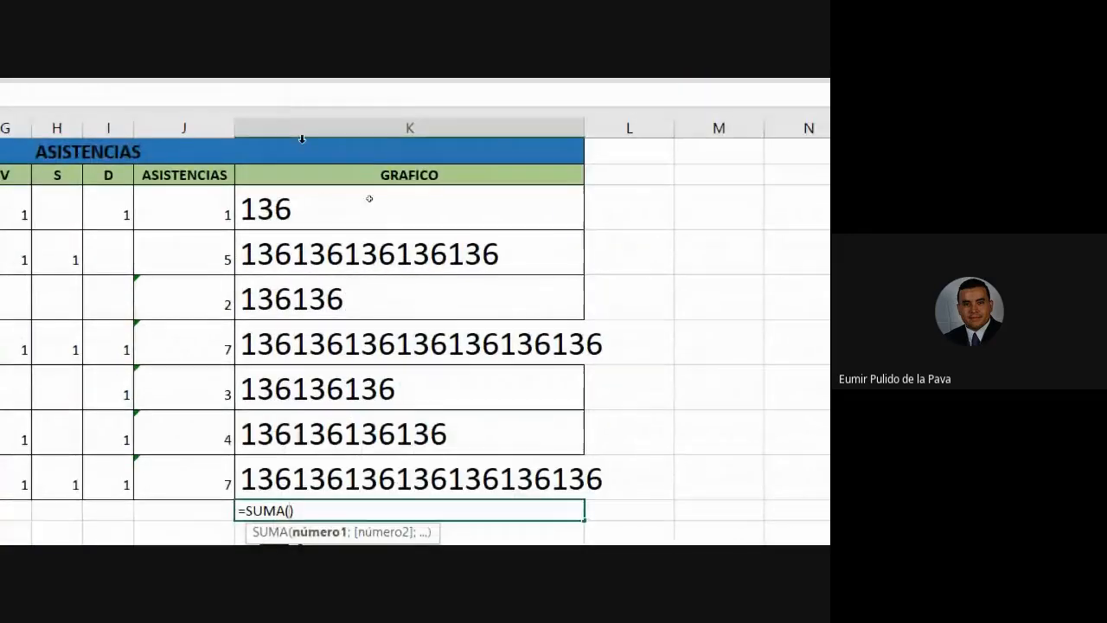
left_click_drag(370, 199, 309, 477)
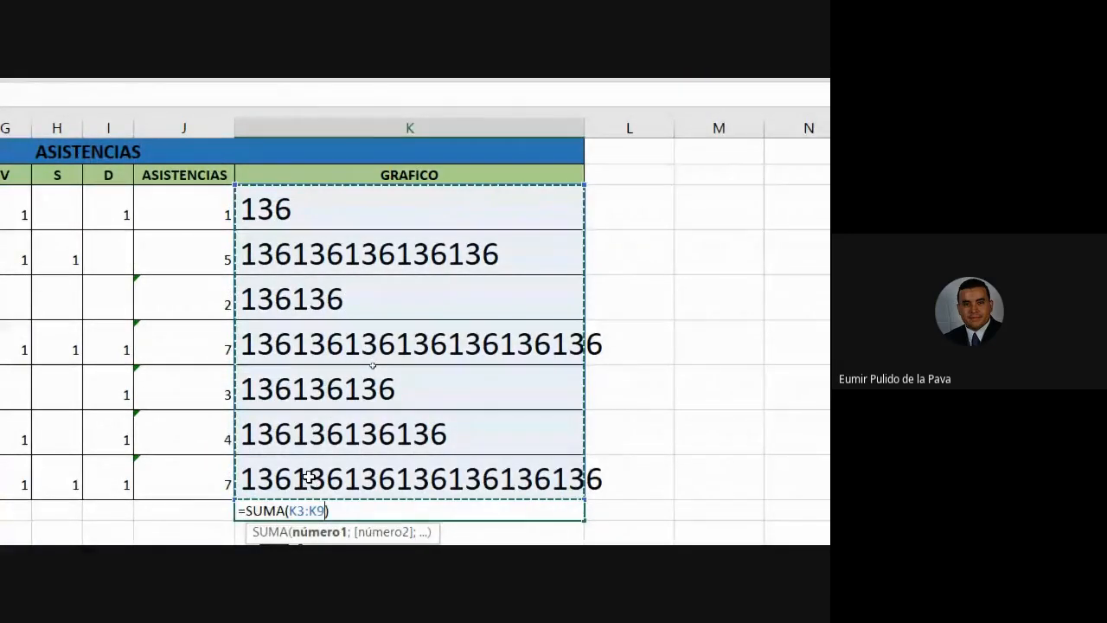
key("Return")
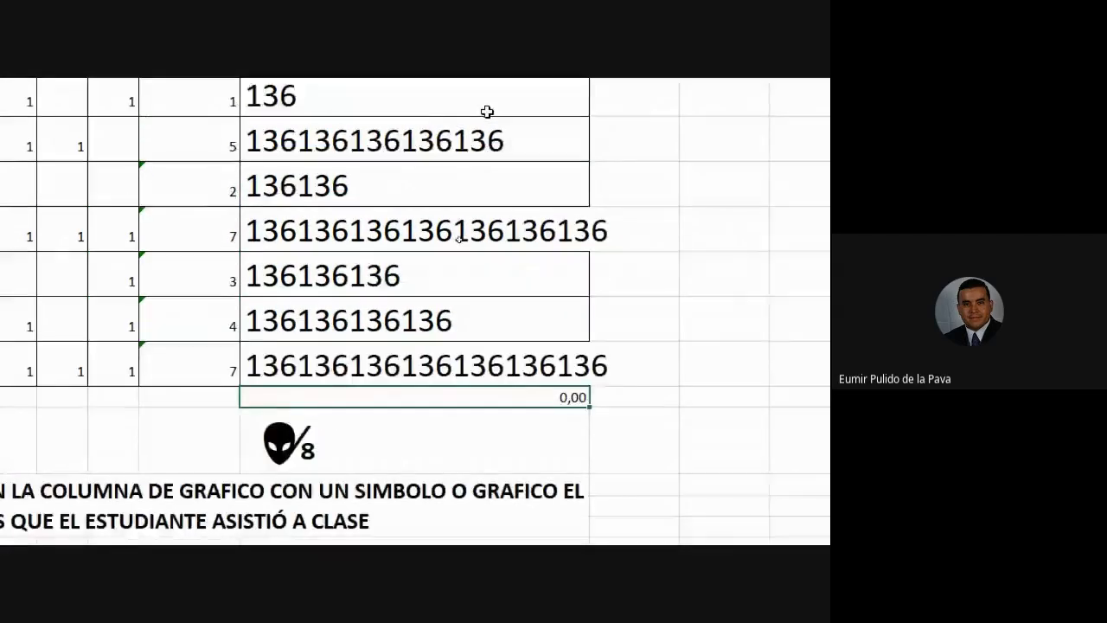
Step: Walk through the K3 REPETIR formula's function name and arguments, leaving it unchanged
left_click_drag(338, 96, 317, 368)
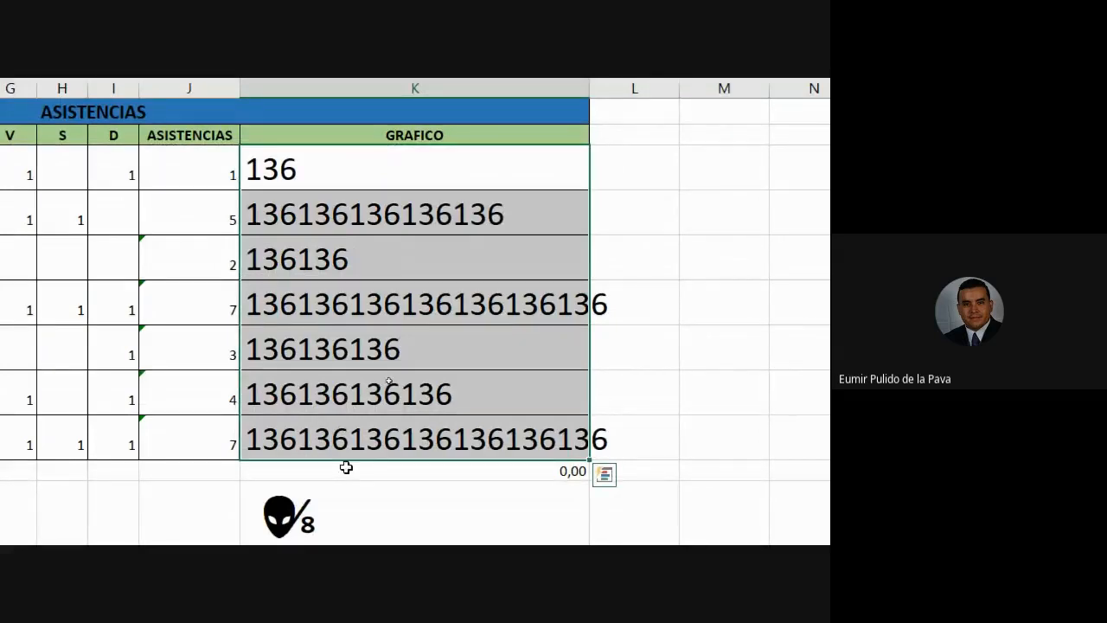
double_click(334, 170)
left_click_drag(251, 167, 380, 170)
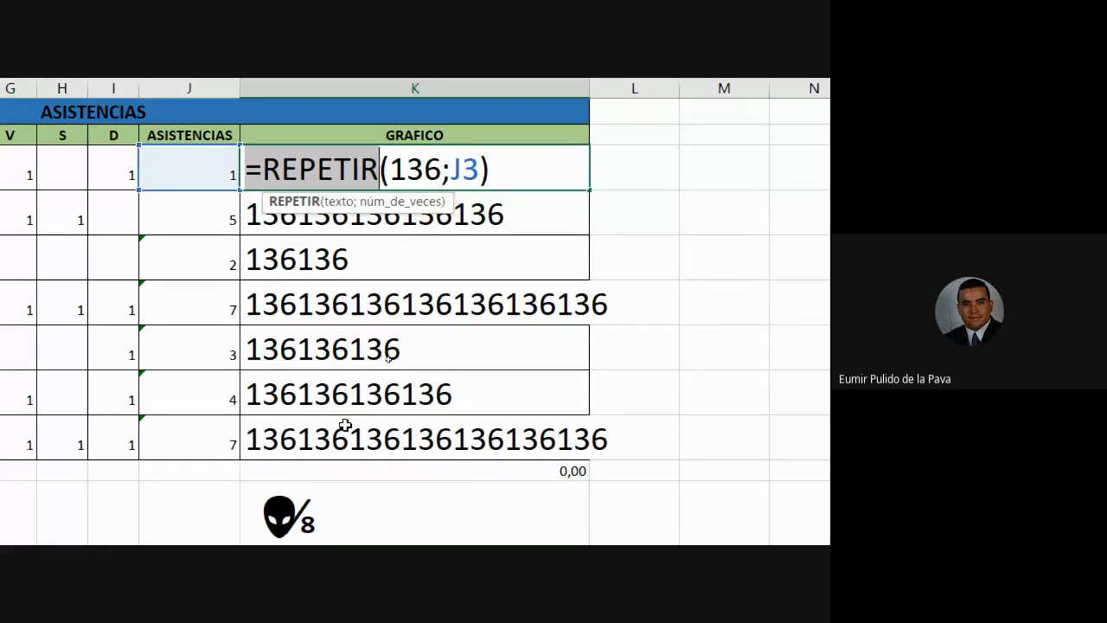
left_click(392, 166)
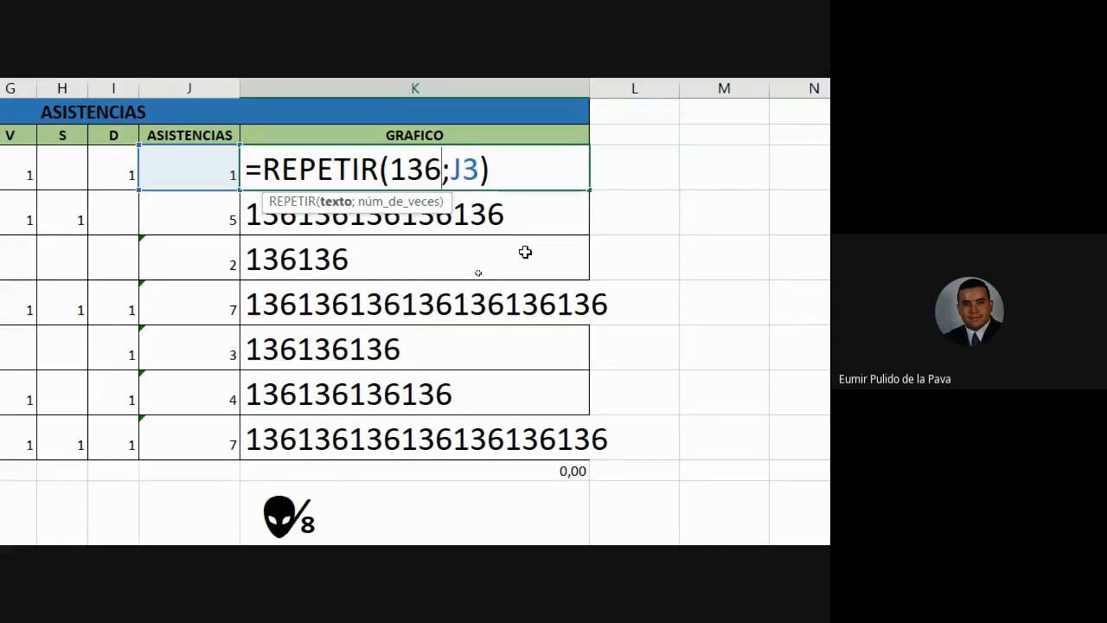
key("ctrl+Return")
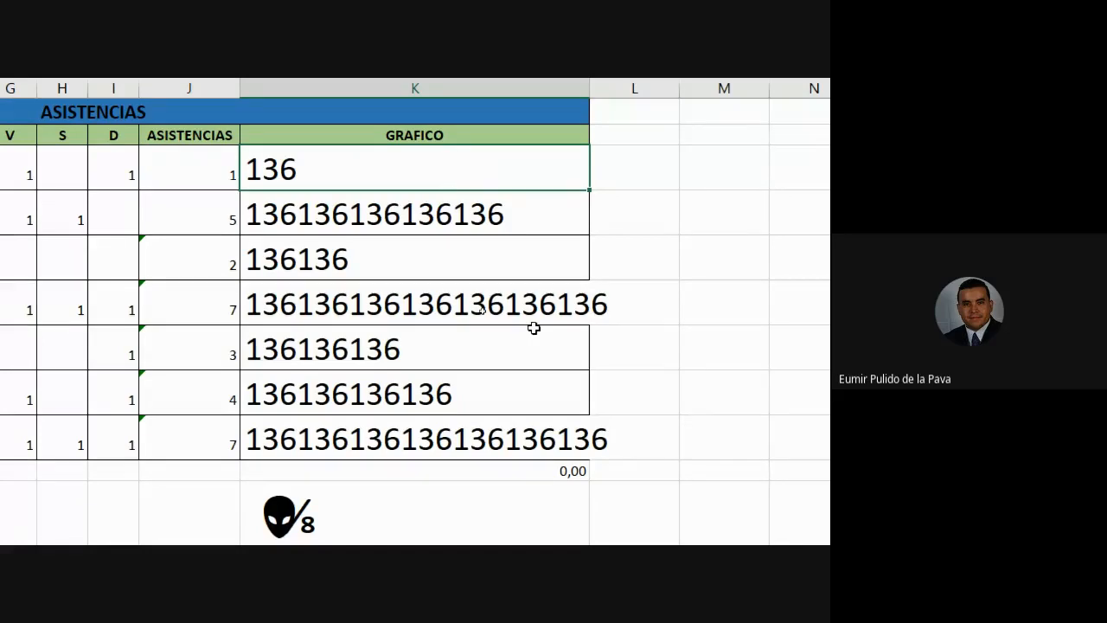
Step: After checking the Meet call, replace 136 in K3's formula with lol
mouse_move(339, 524)
left_click(297, 436)
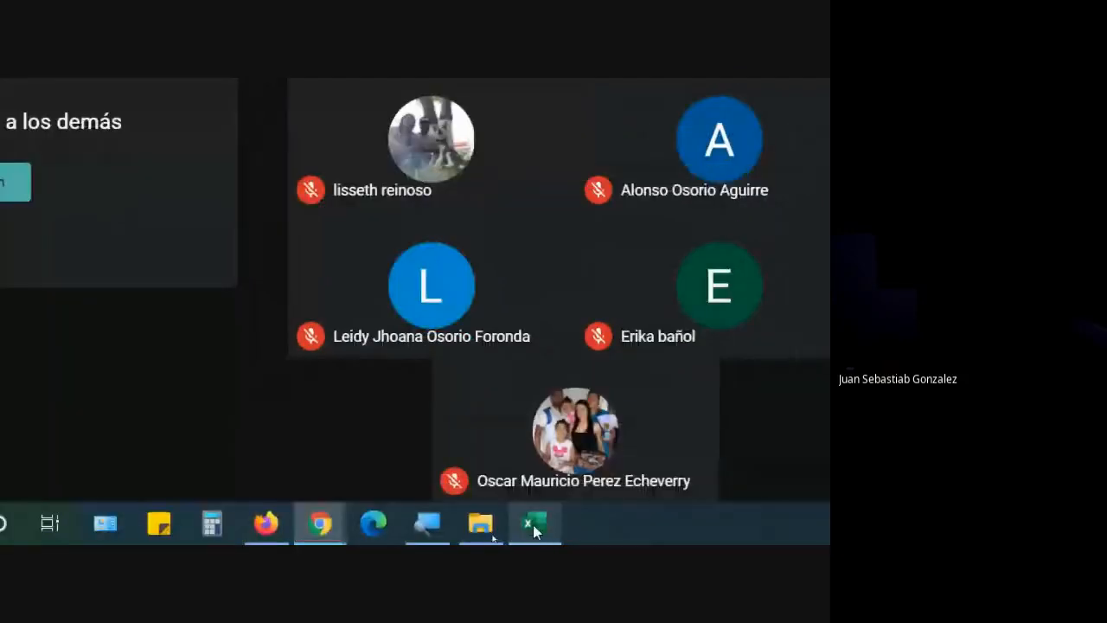
left_click(553, 522)
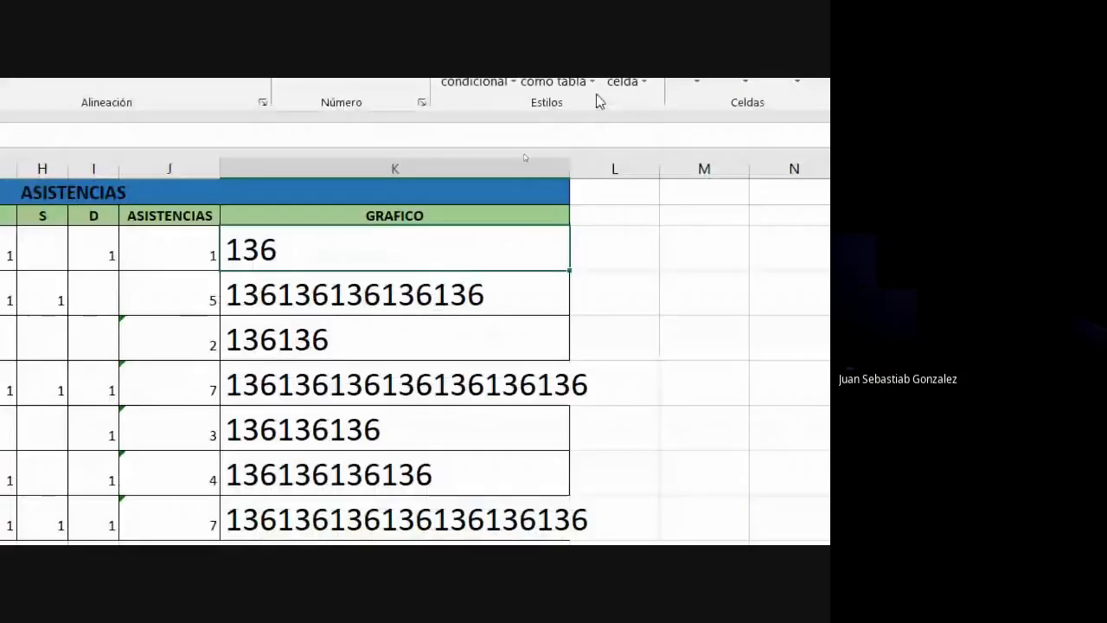
double_click(383, 246)
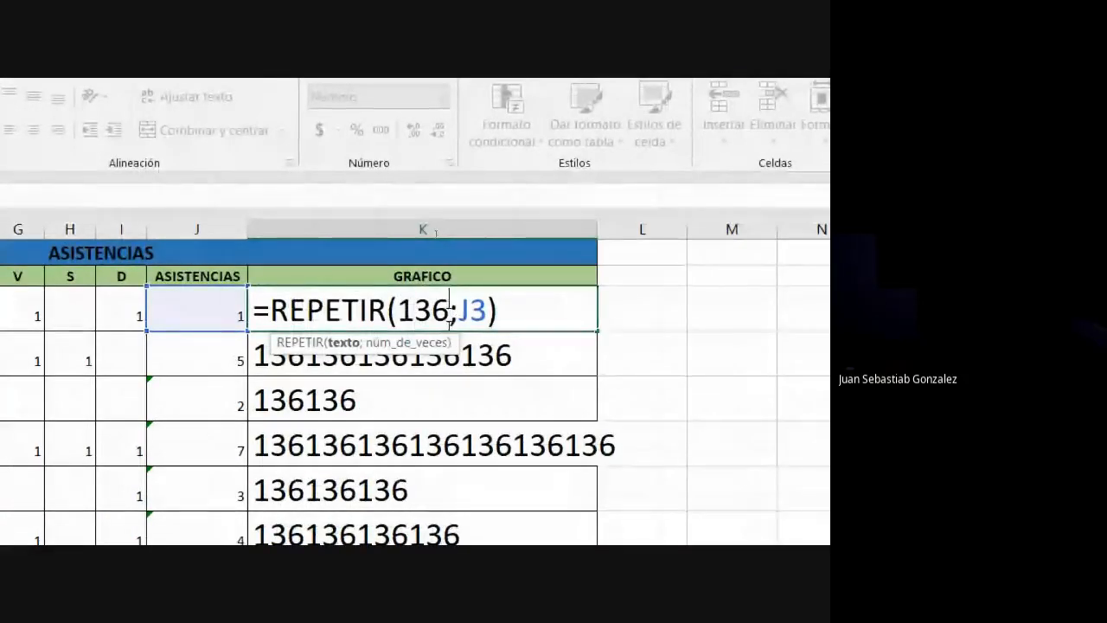
key("BackSpace")
key("BackSpace")
key("BackSpace")
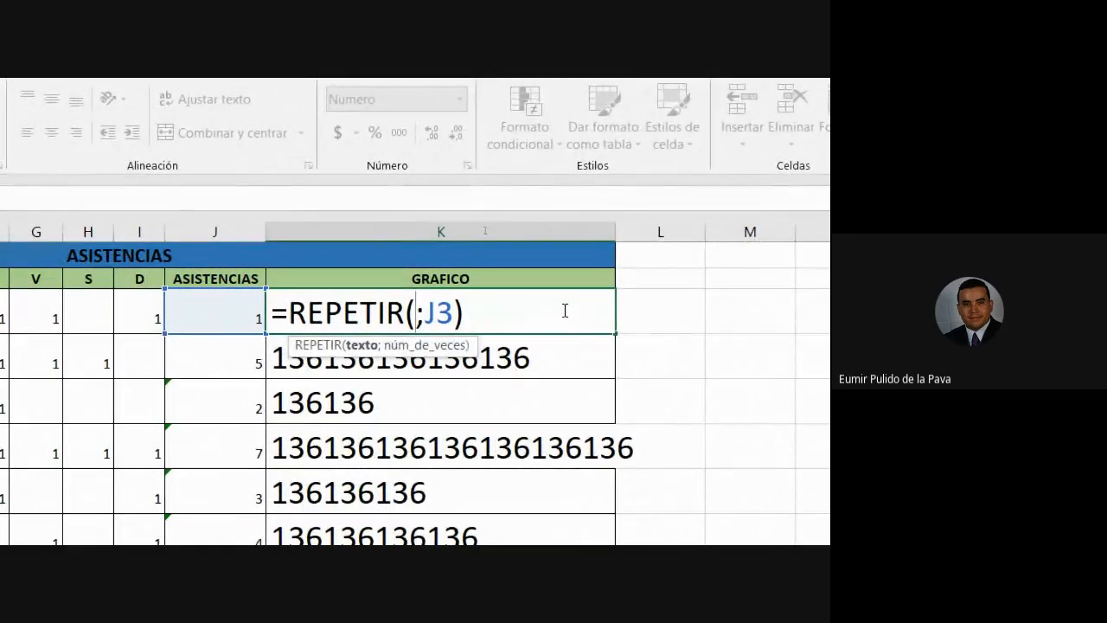
type("lo")
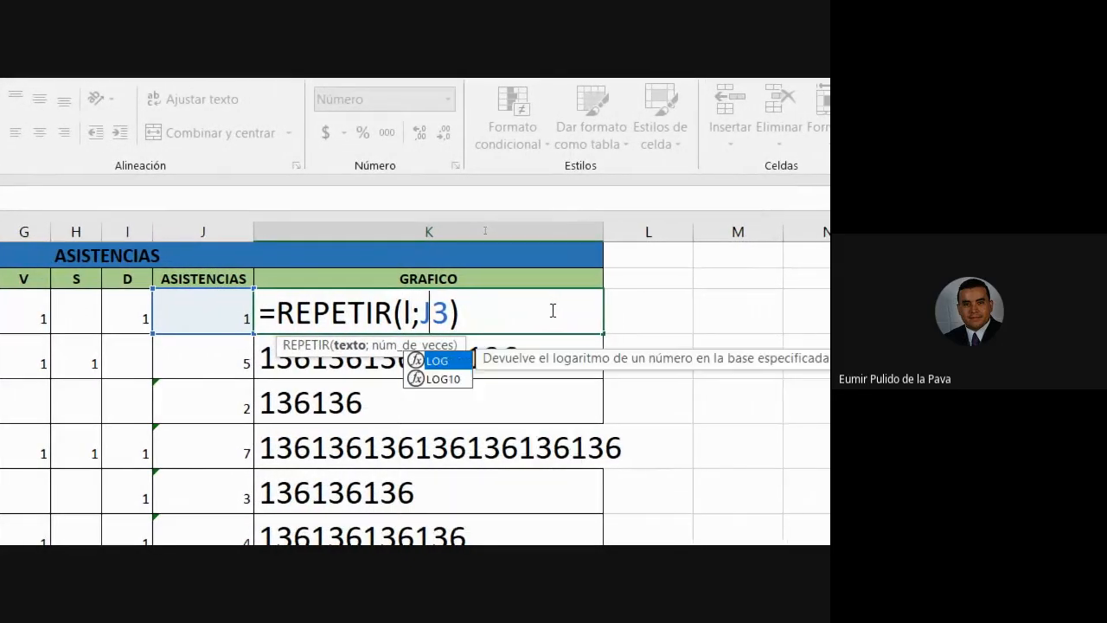
key("Return")
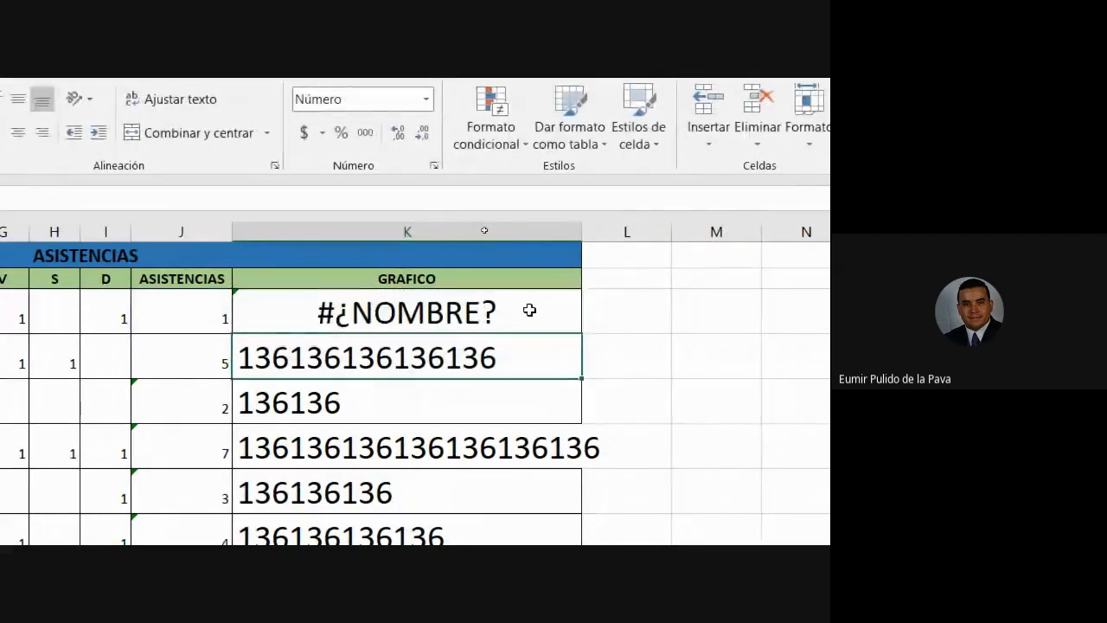
Step: Wrap lol in quotes to fix K3's error and fill the formula down to K9
left_click(398, 318)
double_click(373, 317)
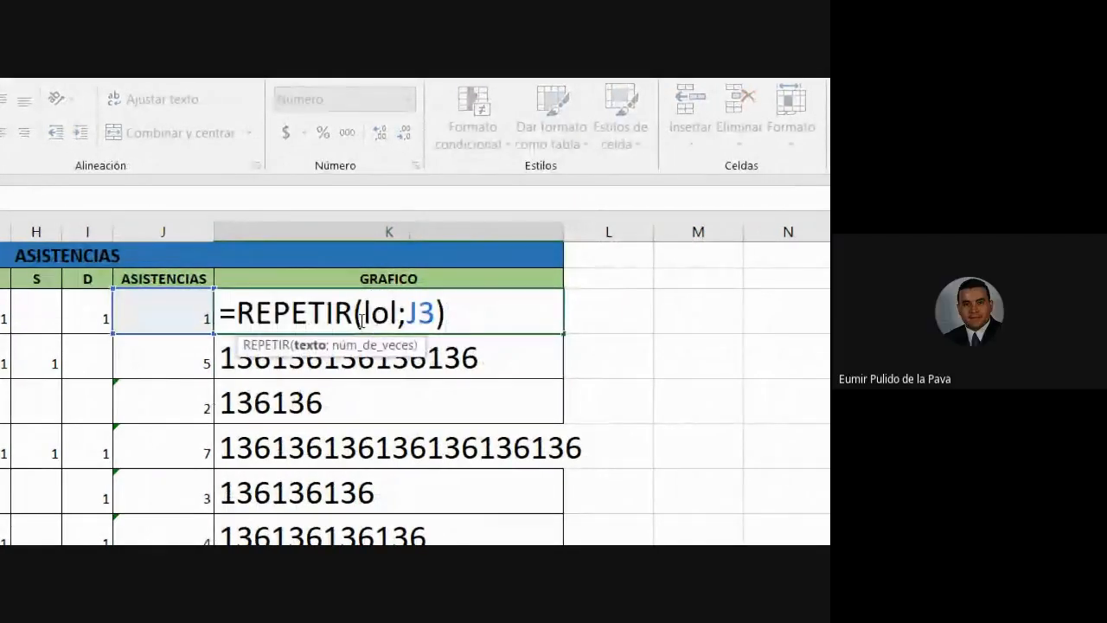
type("\"")
key("Right")
key("Right")
key("Right")
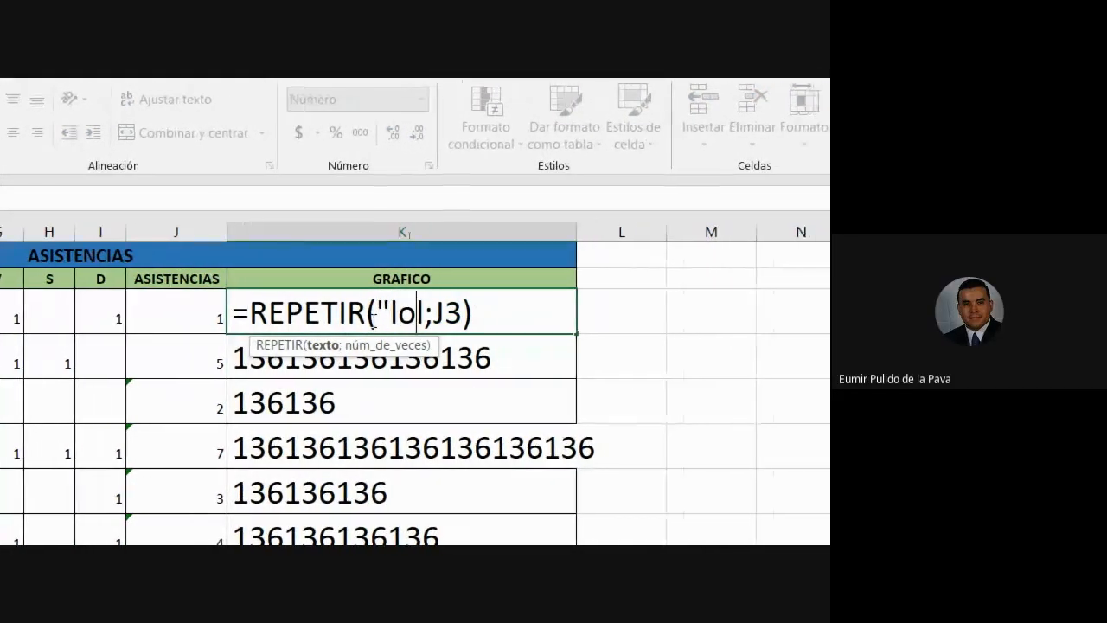
type("\"")
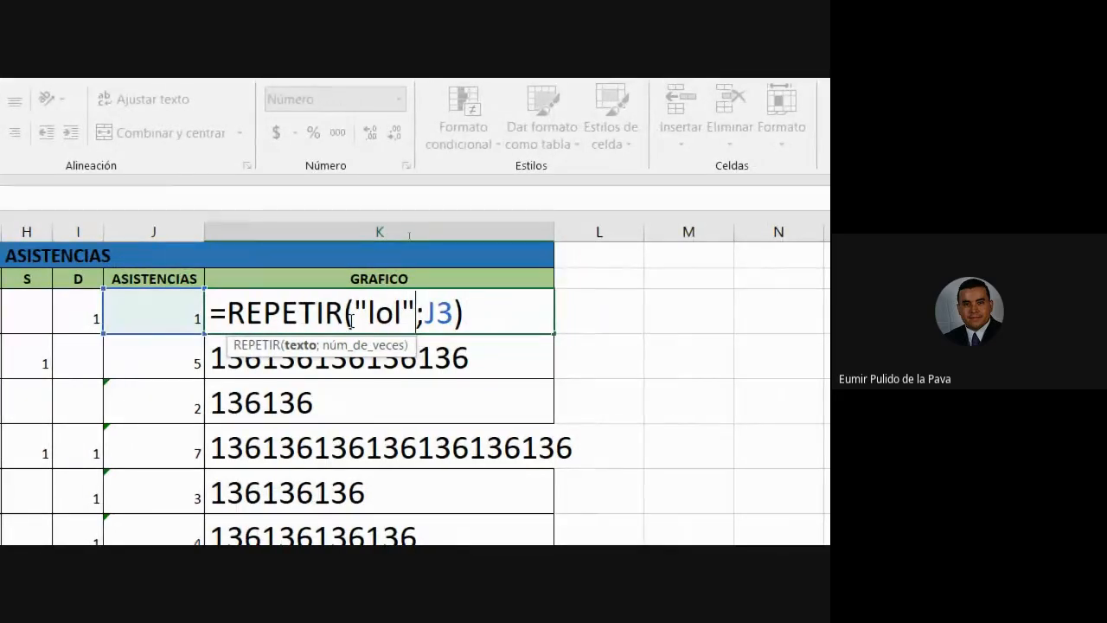
key("Return")
left_click(349, 319)
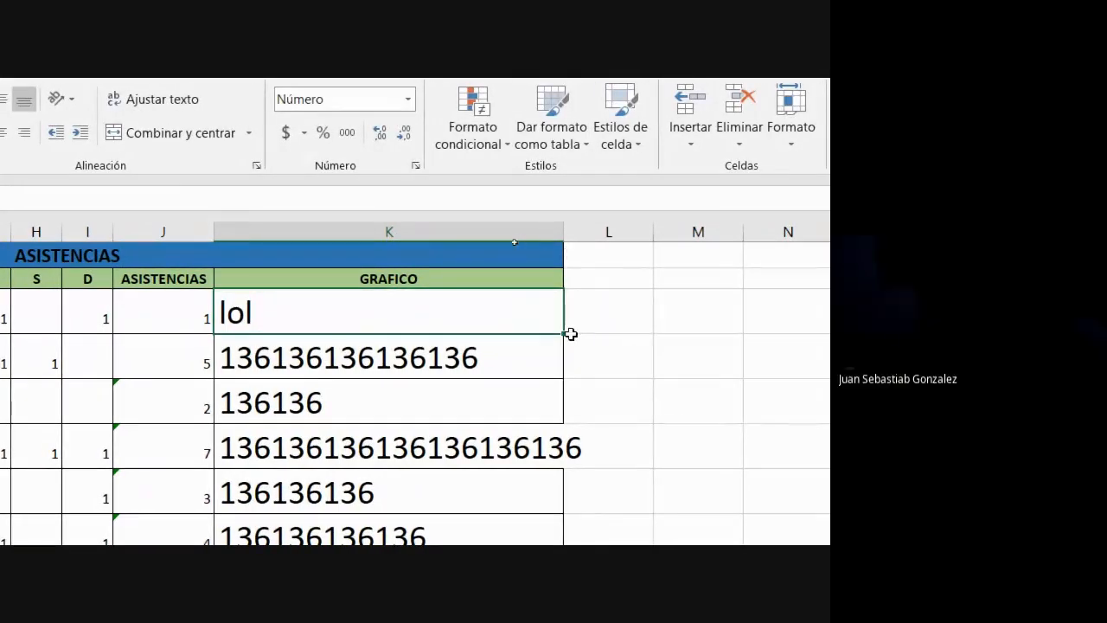
left_click_drag(564, 334, 507, 459)
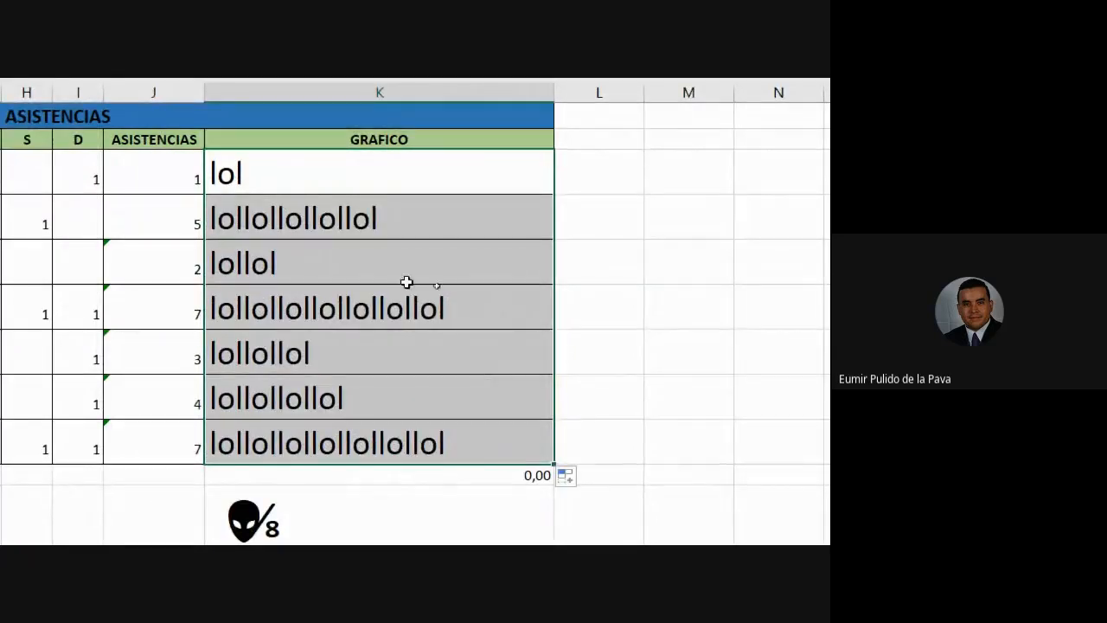
Step: Review the K3 formula and confirm it unchanged
double_click(340, 186)
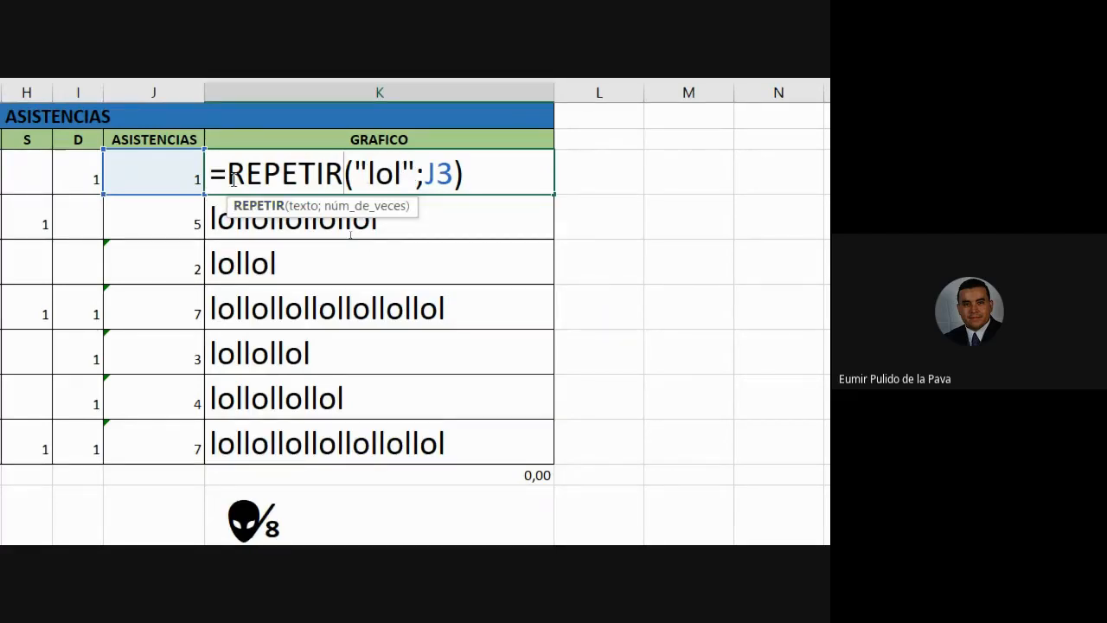
left_click(521, 180)
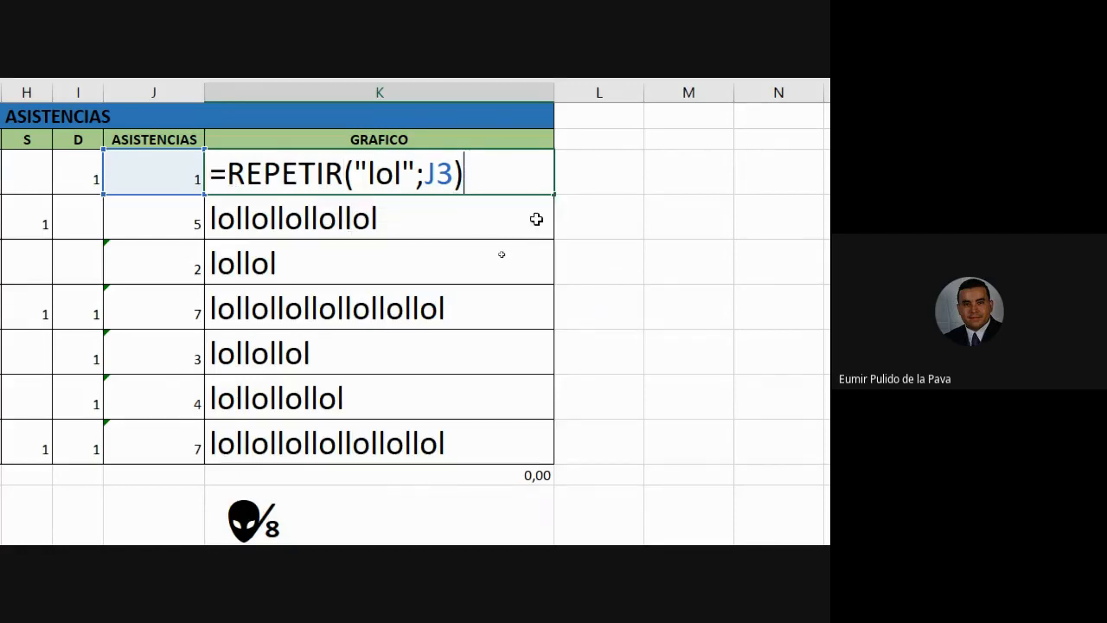
key("ctrl+Return")
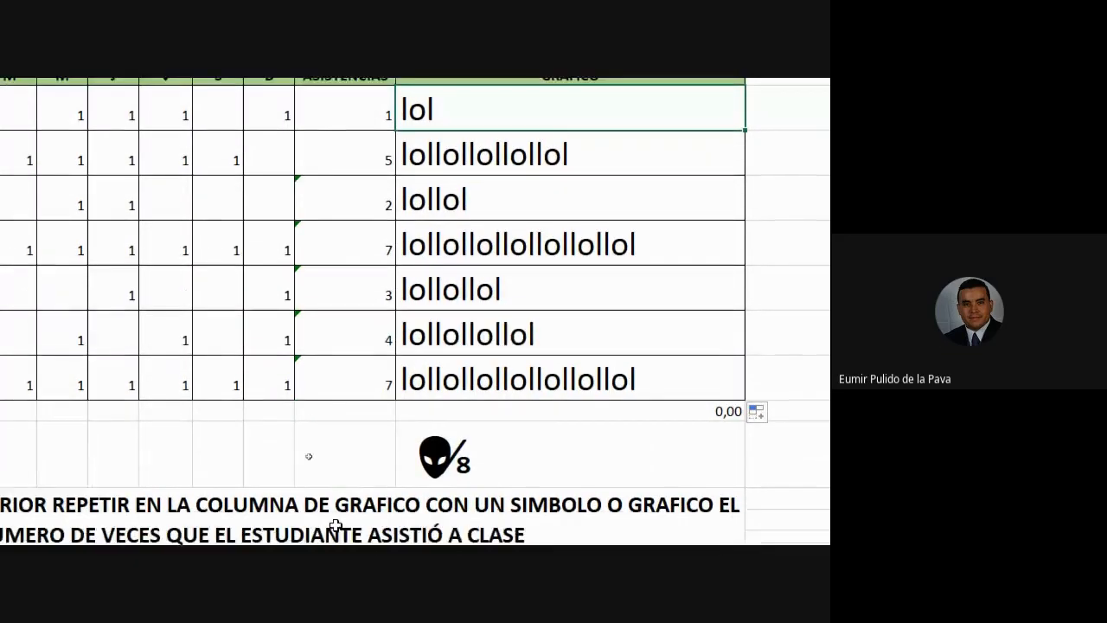
Step: Reset the screen magnifier back to 100%
left_click(379, 441)
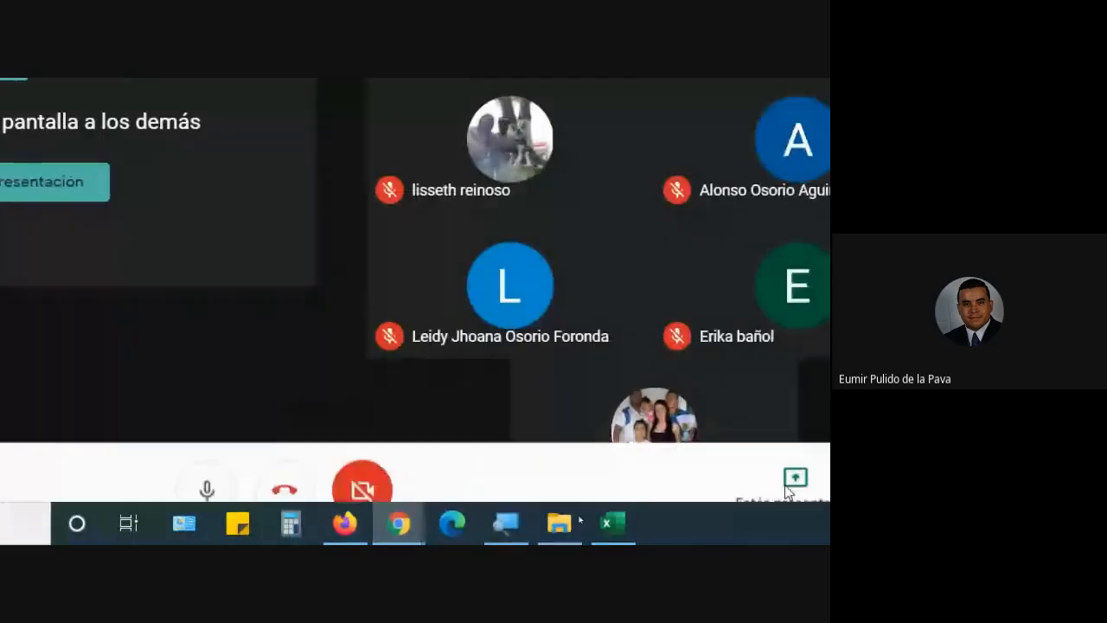
left_click(510, 530)
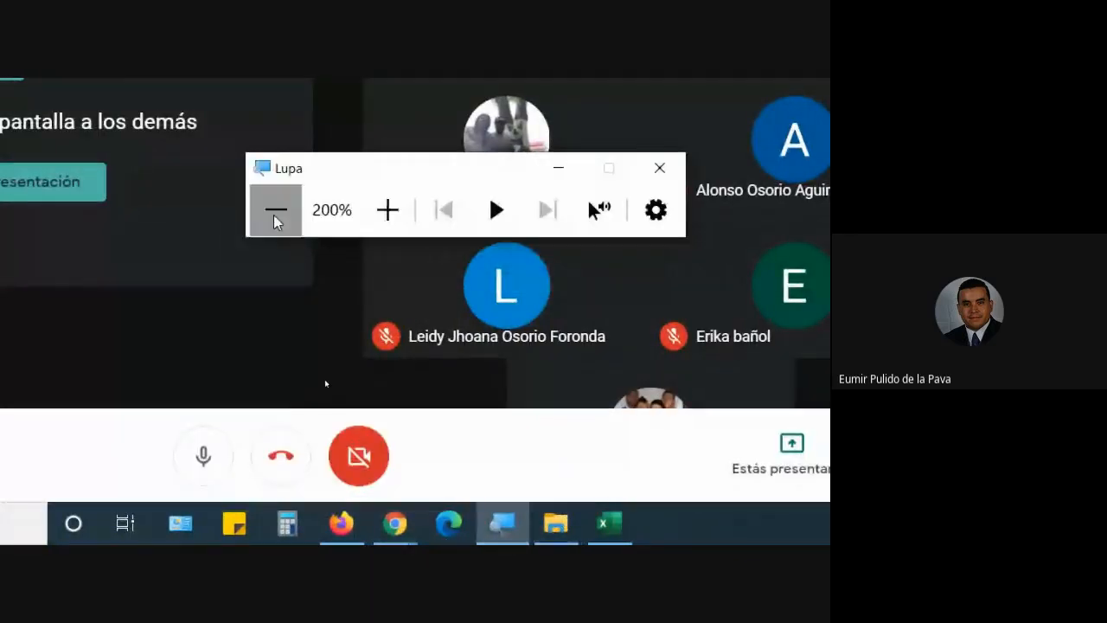
left_click(276, 210)
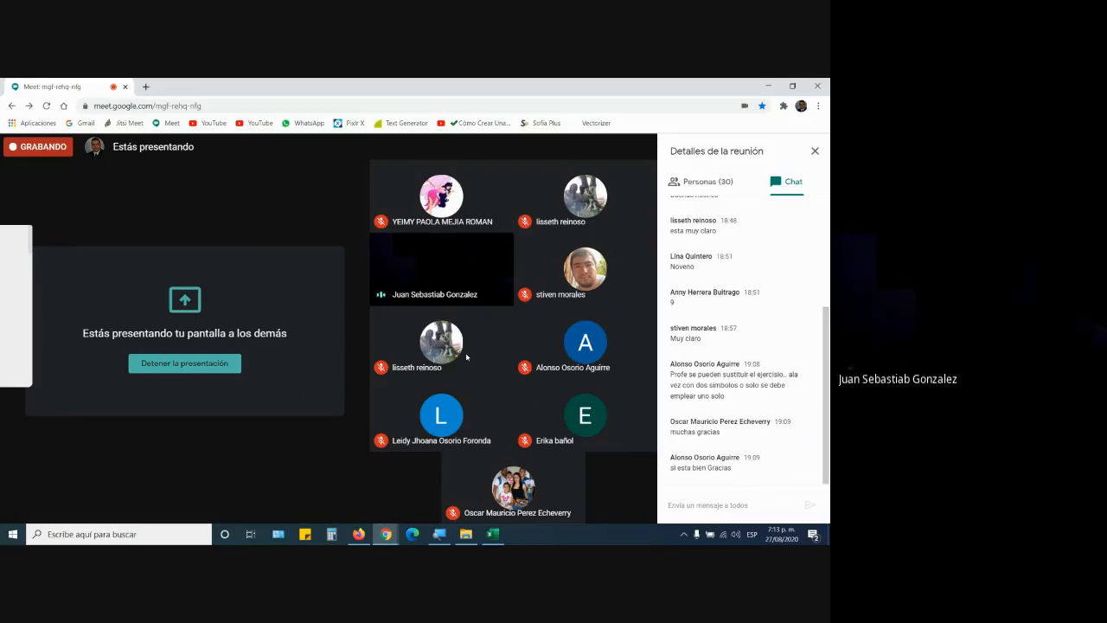
Step: Close the Funciones_Texto_1 workbook without saving
left_click(493, 534)
left_click(817, 86)
left_click(408, 331)
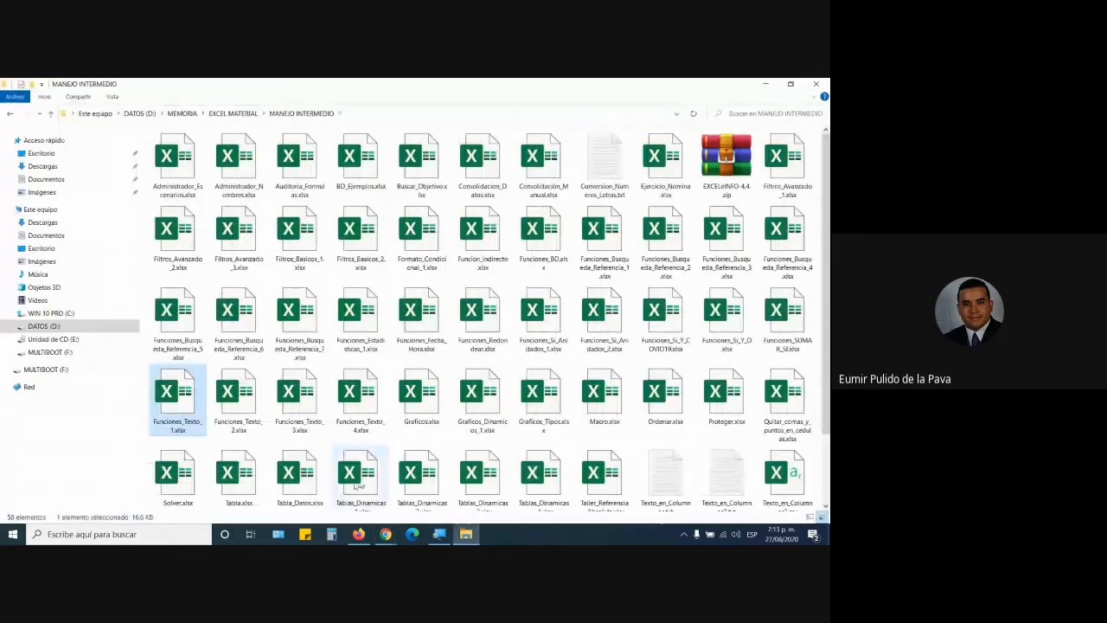
Step: Open the Funciones_Texto_3 workbook and zoom in on its vehicle table
double_click(295, 406)
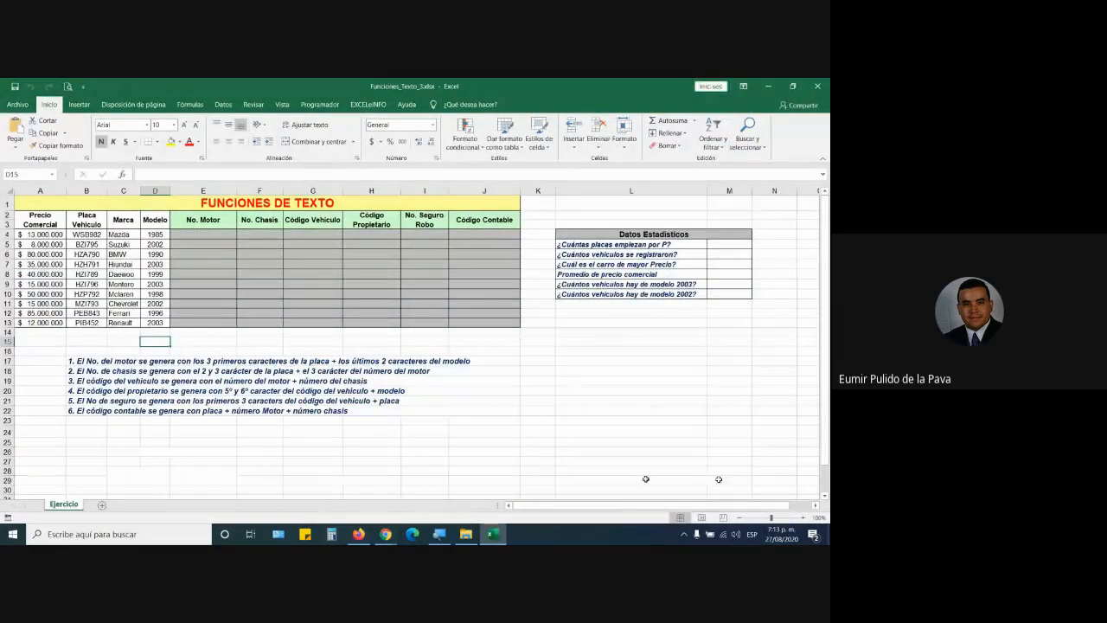
left_click(803, 517)
left_click(803, 517)
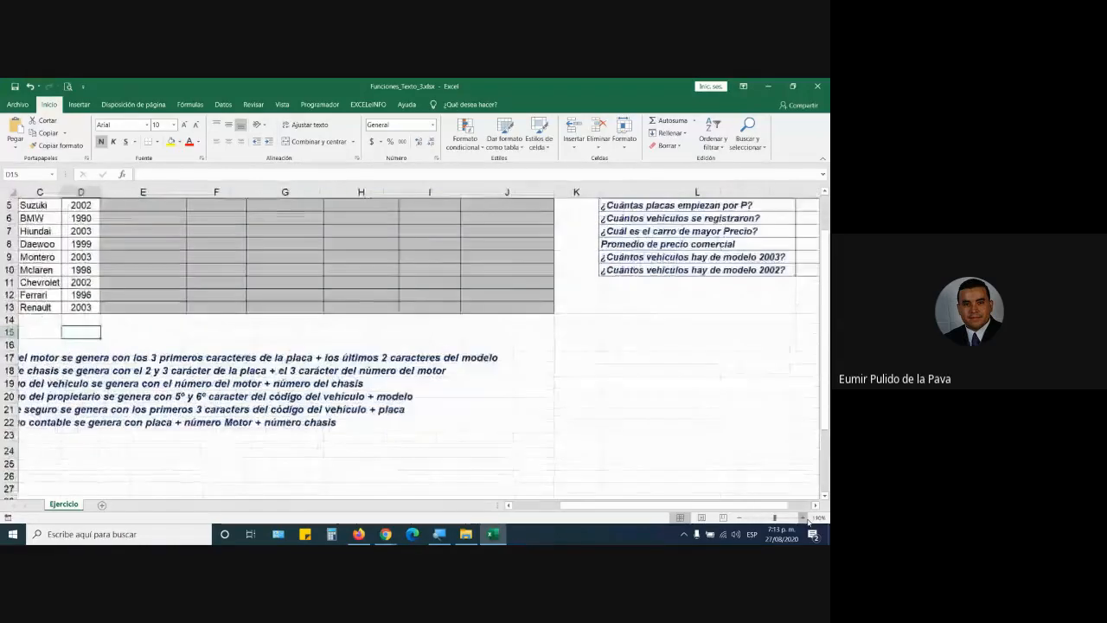
left_click(803, 517)
scroll(493, 461, "up", 2)
Step: Give E4:J13 a white fill and larger font, and widen the No. Motor column E
left_click_drag(285, 253, 667, 379)
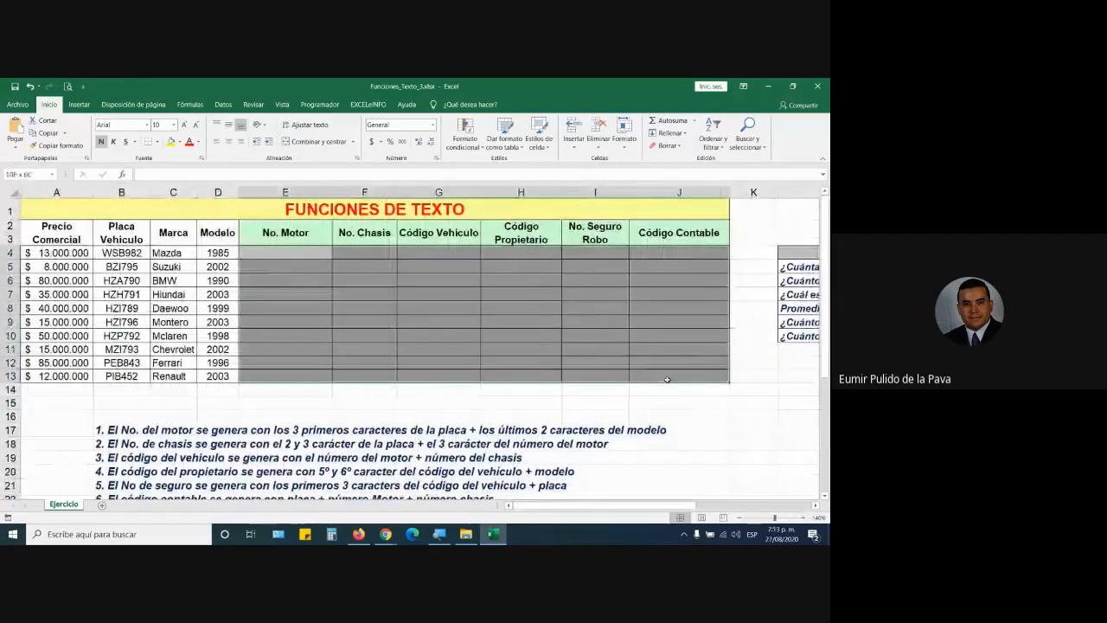
left_click(178, 142)
left_click(170, 158)
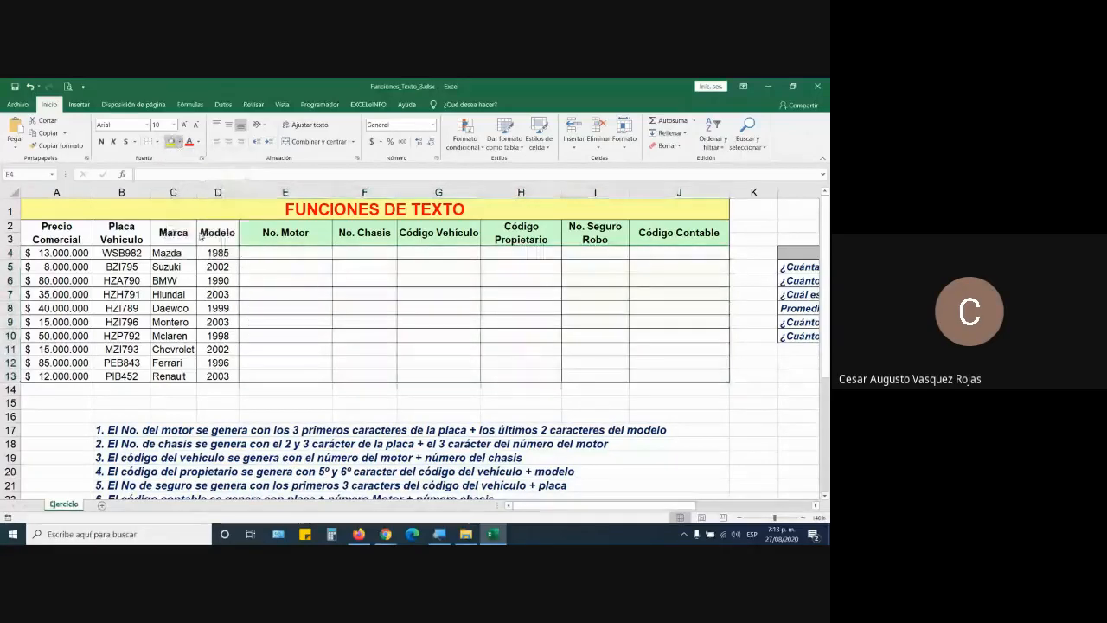
left_click(183, 126)
left_click(184, 125)
left_click(184, 125)
left_click(184, 126)
left_click(183, 125)
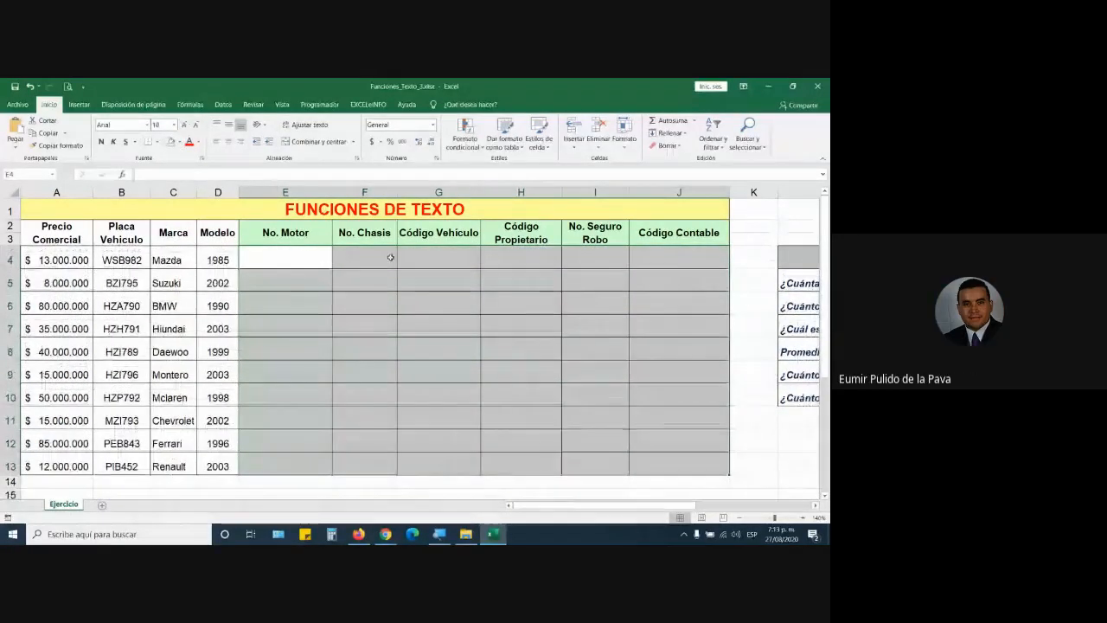
left_click_drag(344, 191, 428, 191)
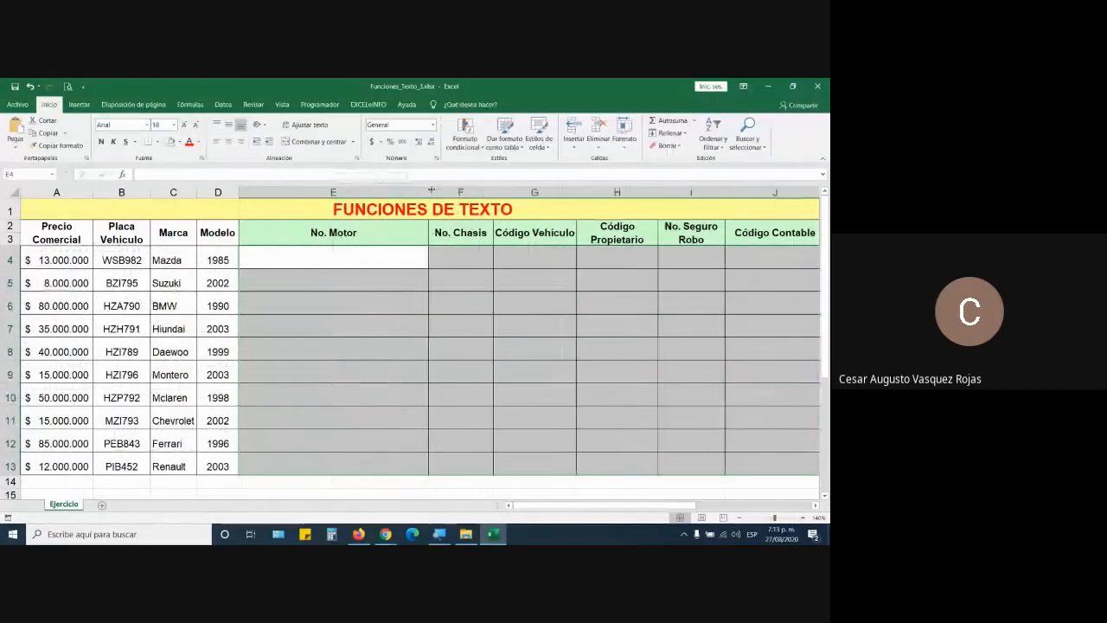
left_click(382, 261)
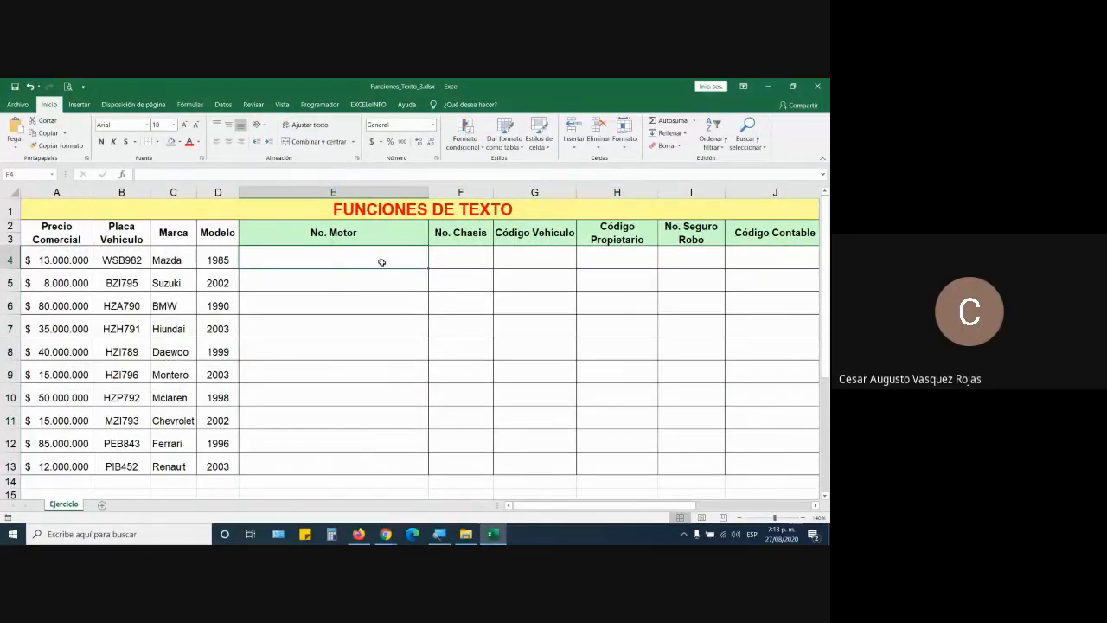
Step: Return to the Funciones_Texto_3 workbook with cell E10 selected
left_click(465, 534)
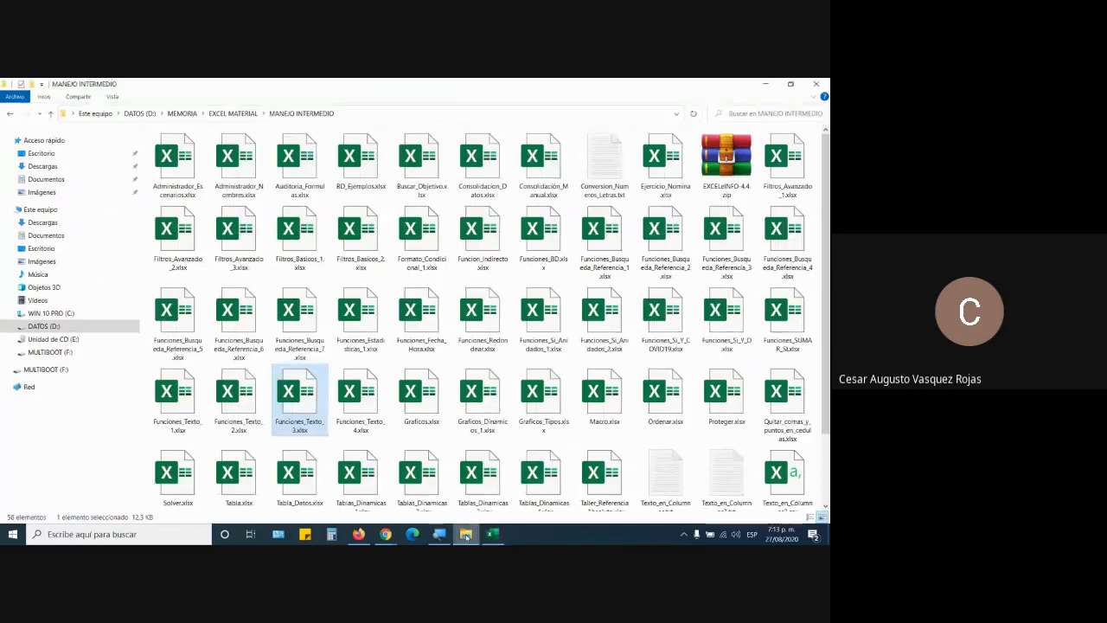
left_click(465, 534)
left_click(255, 390)
Step: Browse the HALLAR, IGUAL, REEMPLAZAR and SUSTITUIR sheets of Funciones_Texto_2, then close it
key("alt+Tab")
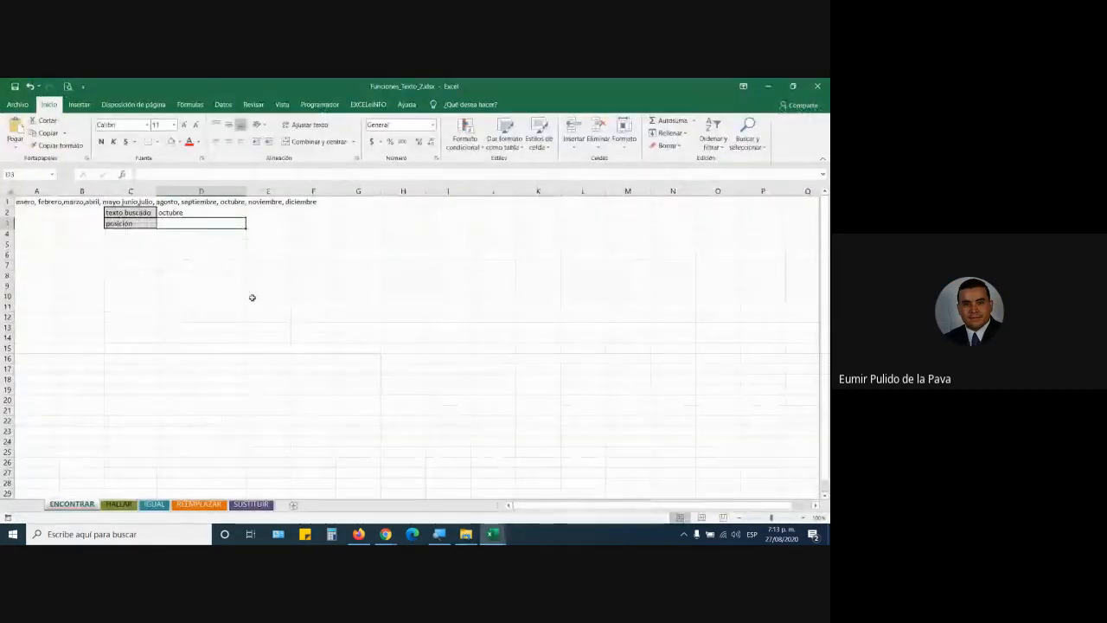
left_click(132, 497)
left_click(151, 504)
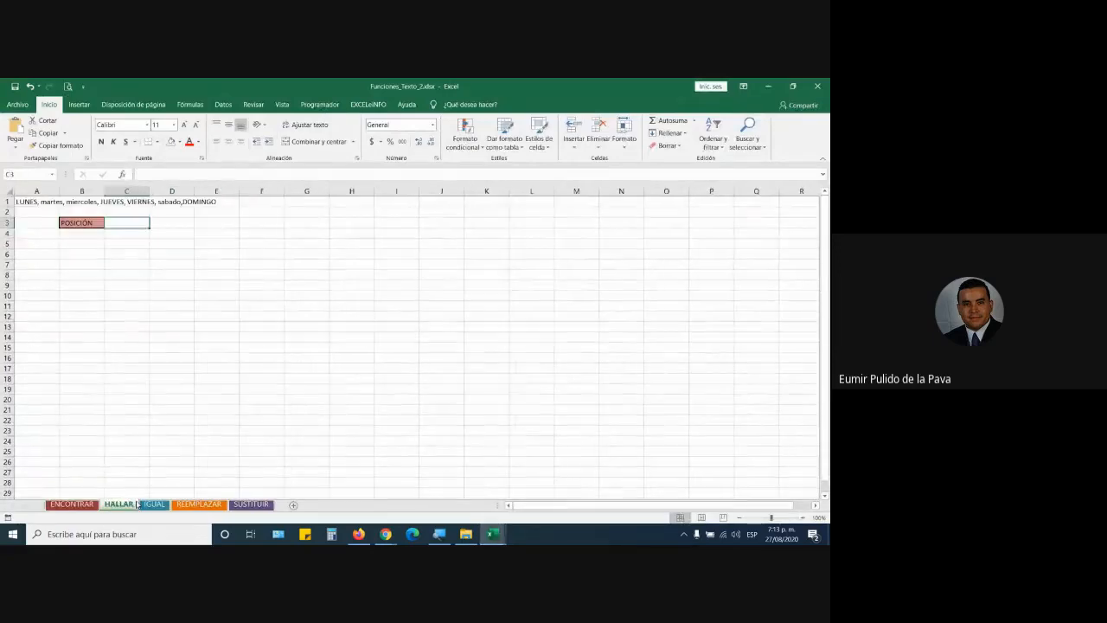
left_click(203, 504)
left_click(244, 505)
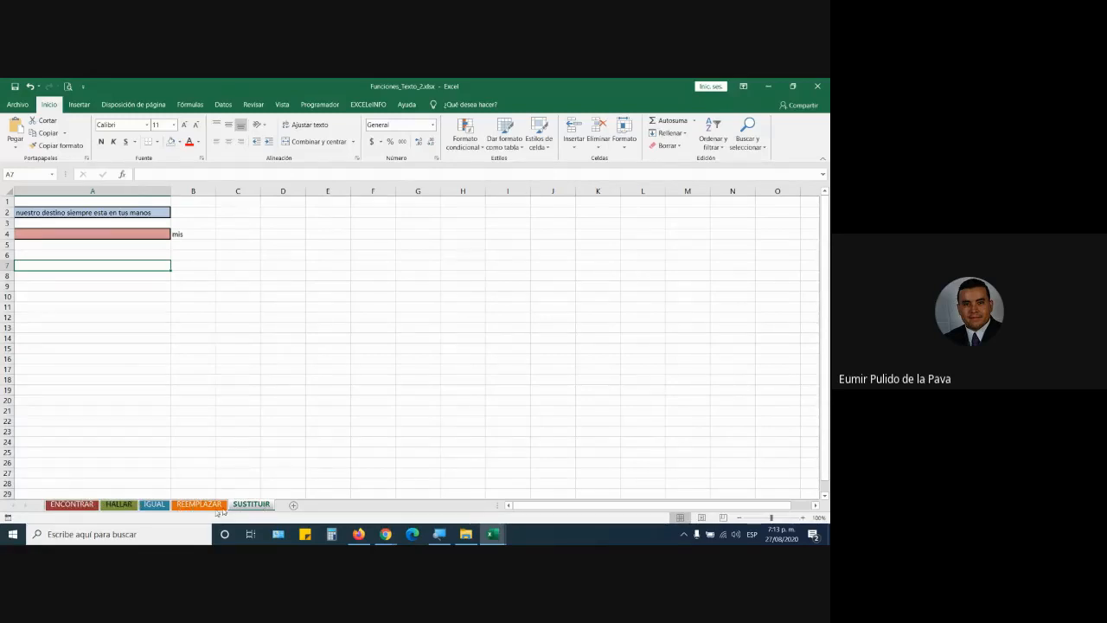
left_click(817, 87)
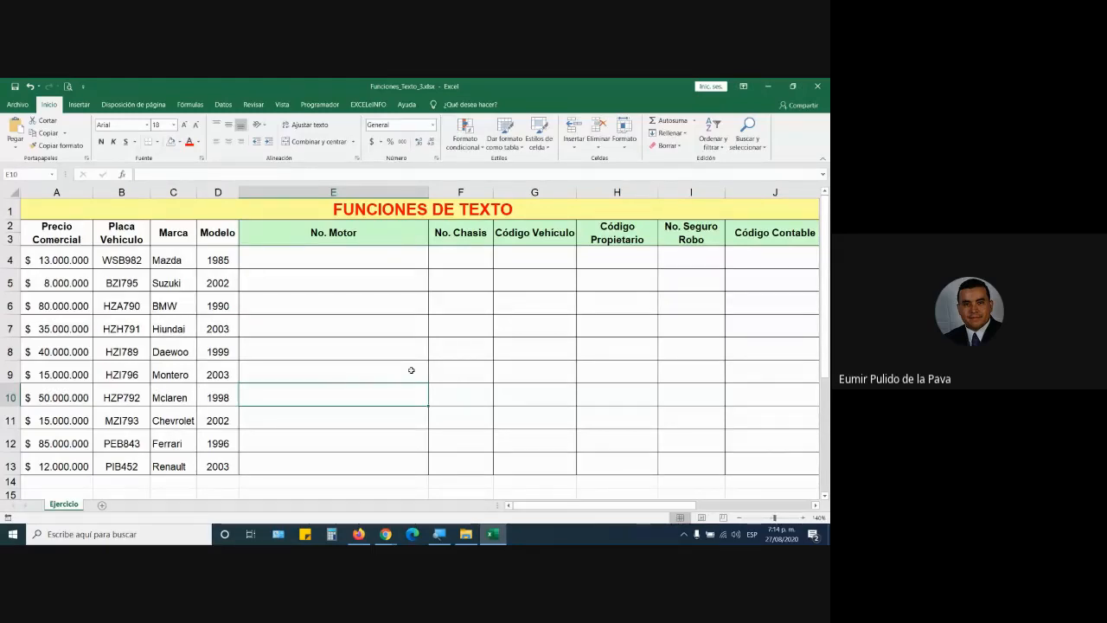
Step: Enter the headings CONCATENAR, IZQUIERDA, DERECHA and EXTRAE (MED) across E15:H15
scroll(411, 370, "down", 1)
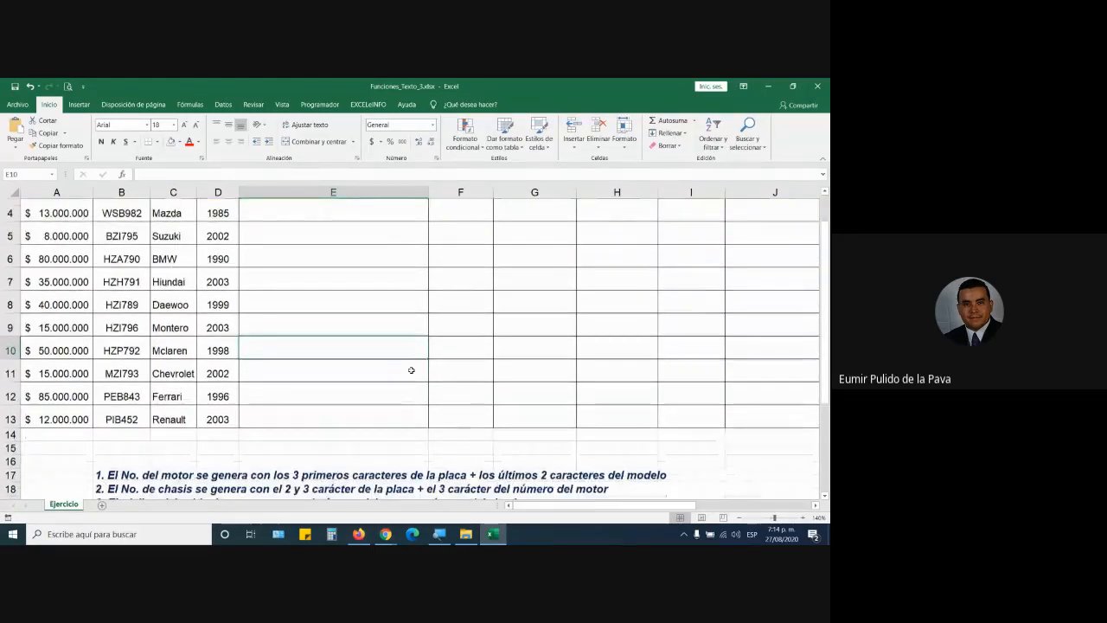
left_click(374, 447)
key("Caps_Lock")
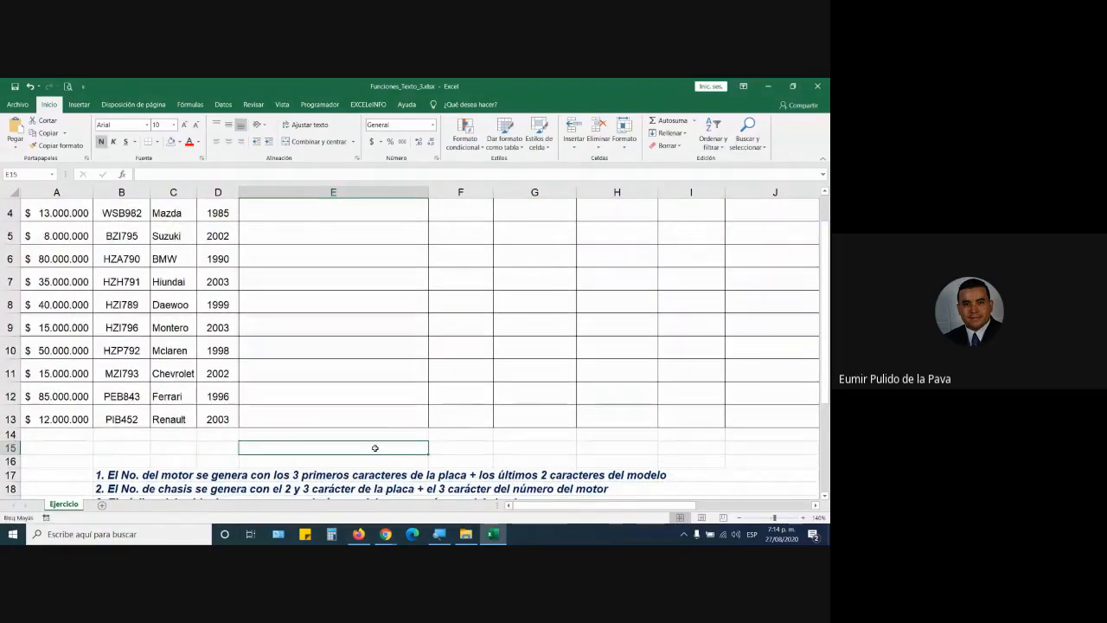
type("CONCA")
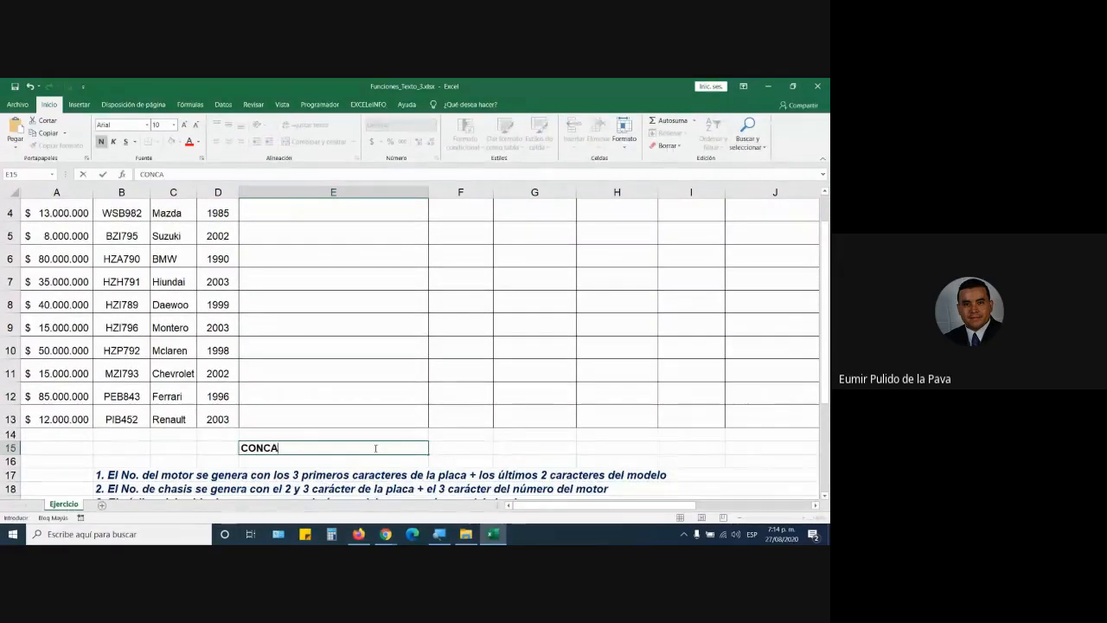
type("TENAR")
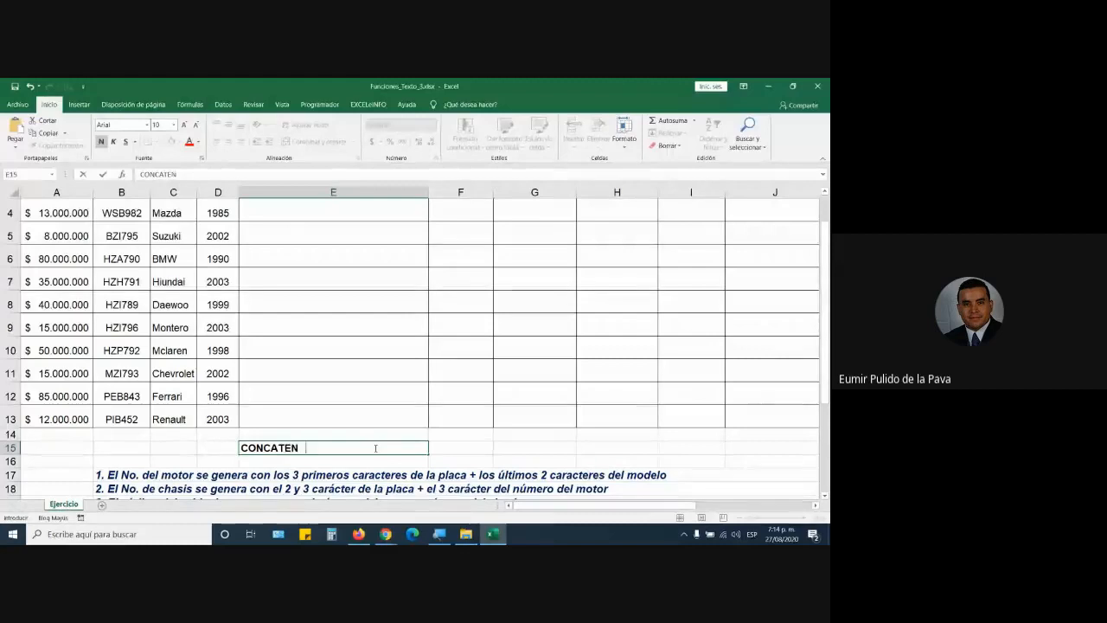
key("Tab")
type("(ZQUIERDA")
key("Tab")
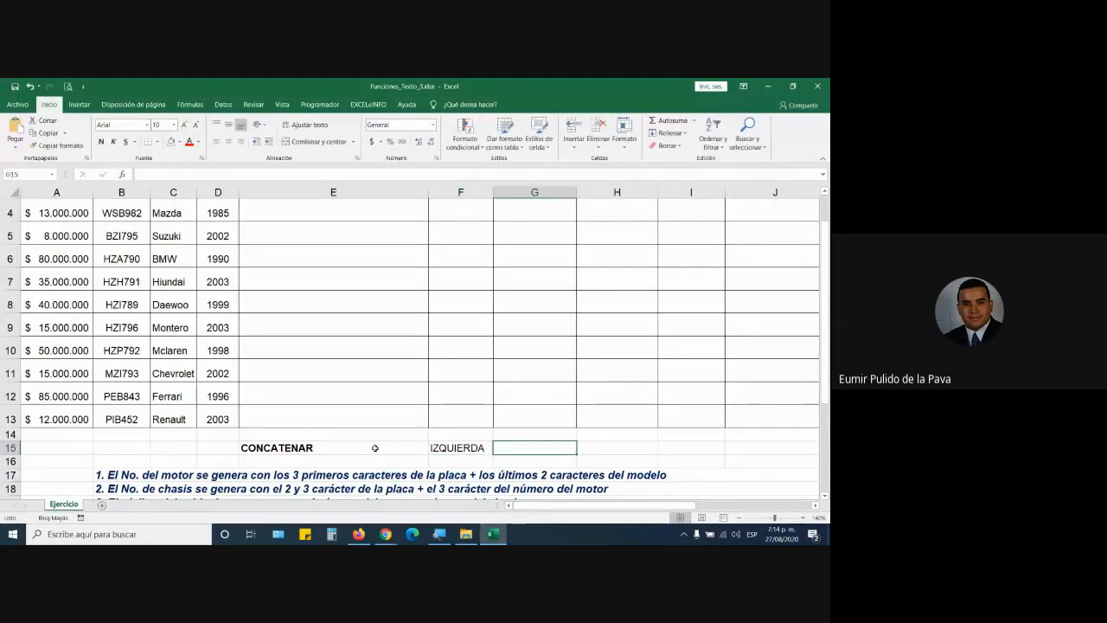
type("DERECHA")
key("Tab")
type("MED (")
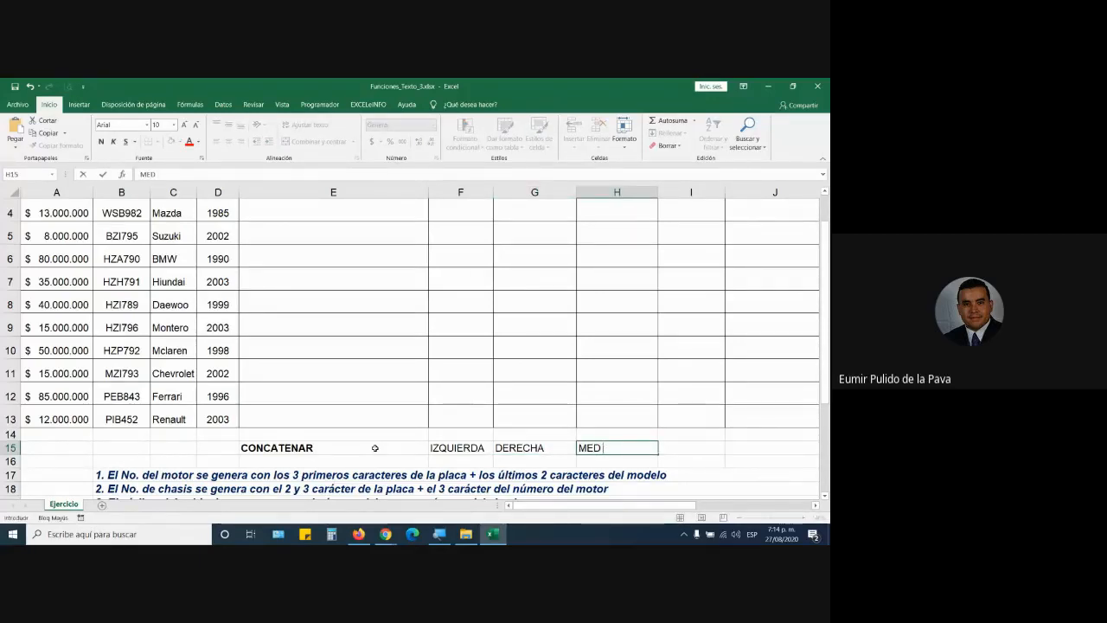
key("BackSpace")
key("BackSpace")
type("EXTRAE (MED)")
key("Return")
Step: Make the E15:H15 headings bold at 12 point and auto-fit columns E, F and H
left_click_drag(372, 446, 629, 449)
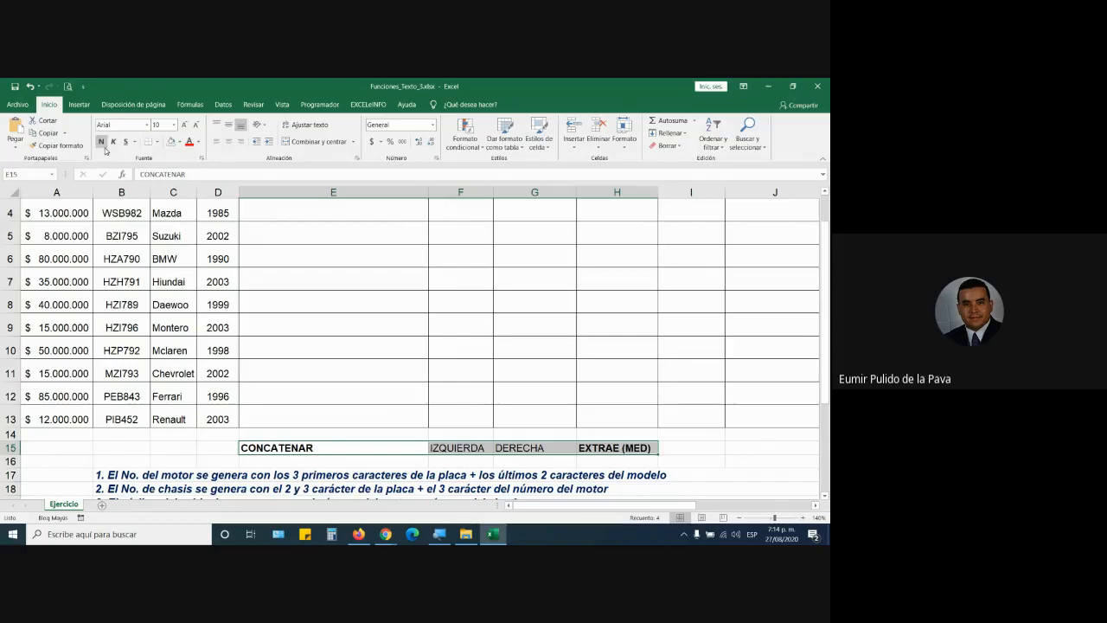
left_click(183, 125)
left_click(183, 124)
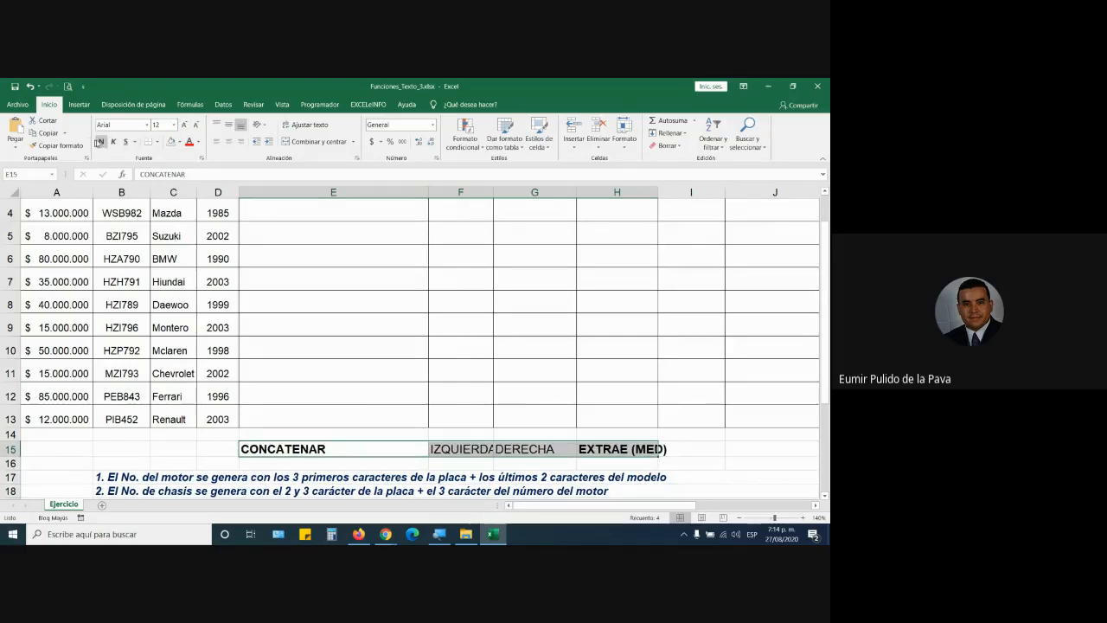
left_click(101, 142)
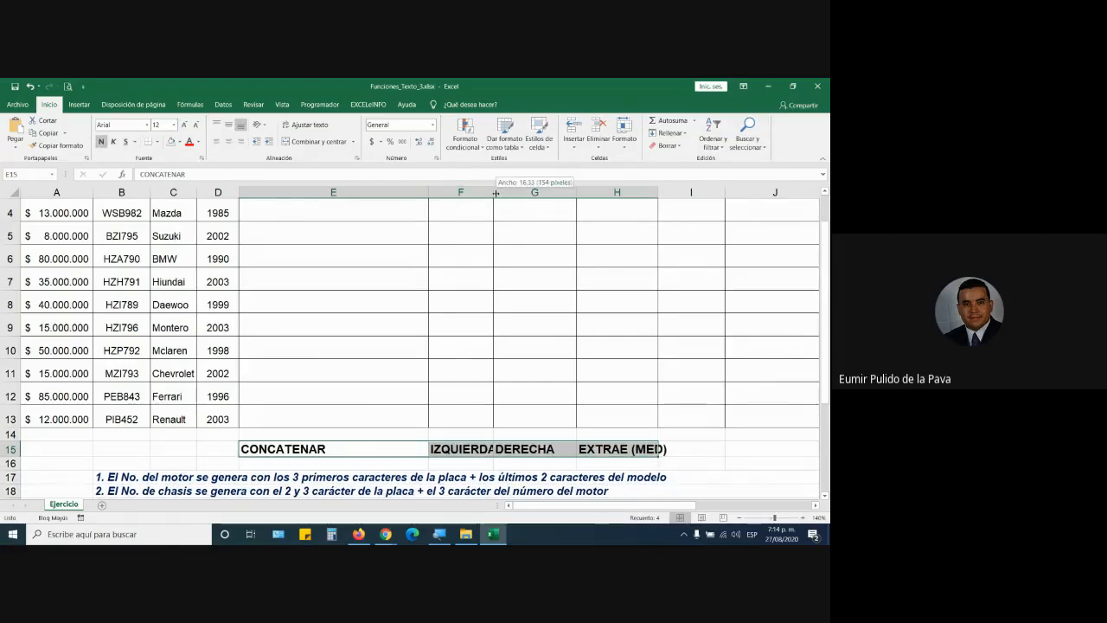
double_click(493, 192)
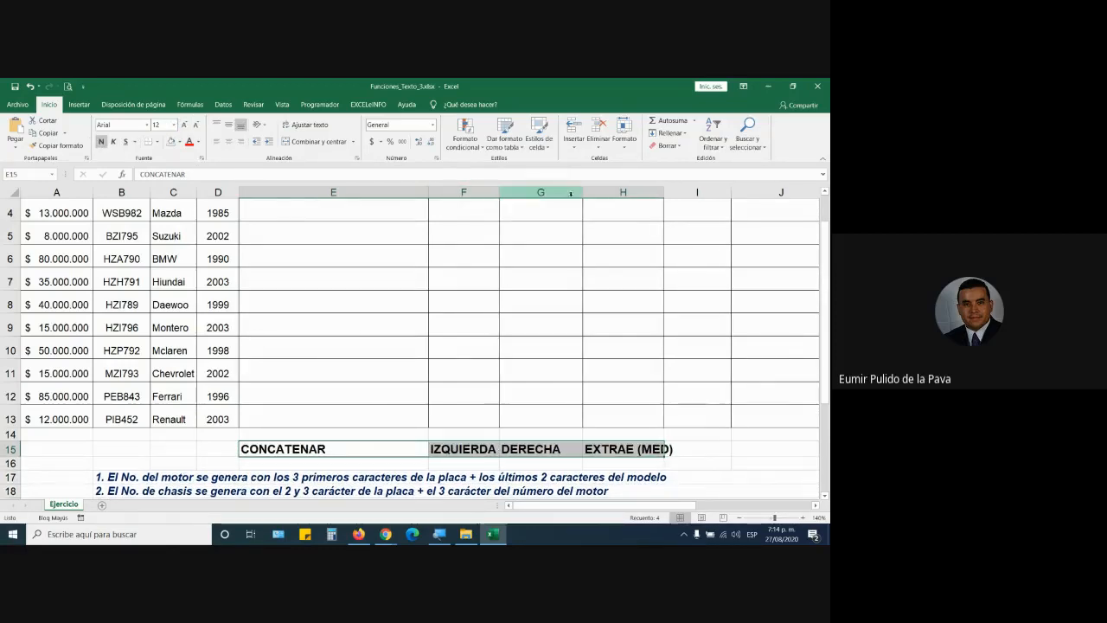
double_click(664, 192)
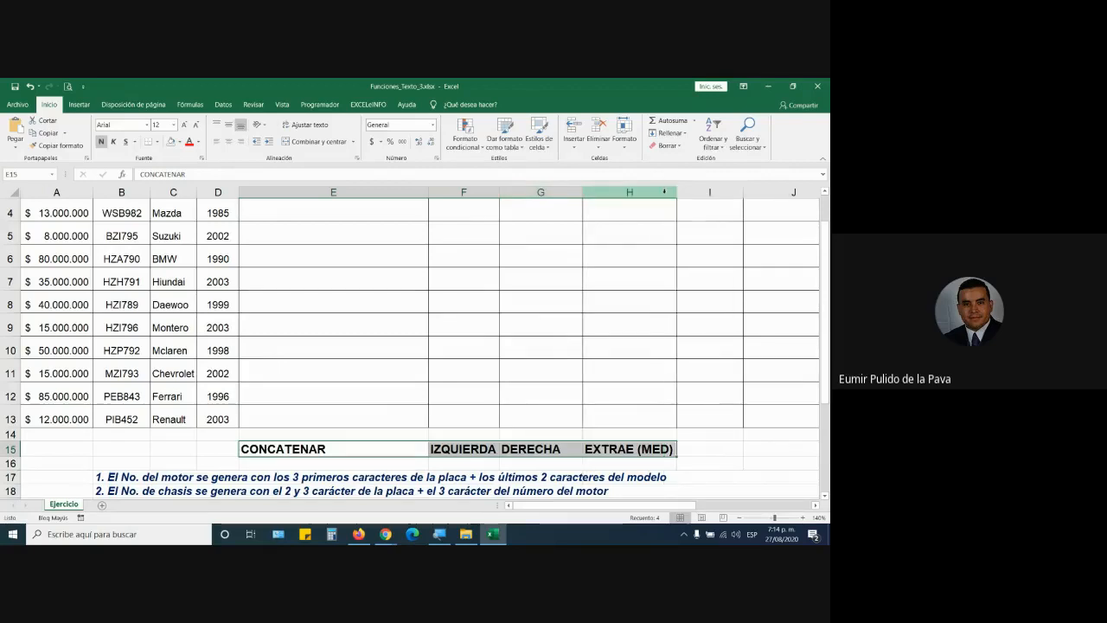
left_click(399, 443)
double_click(424, 191)
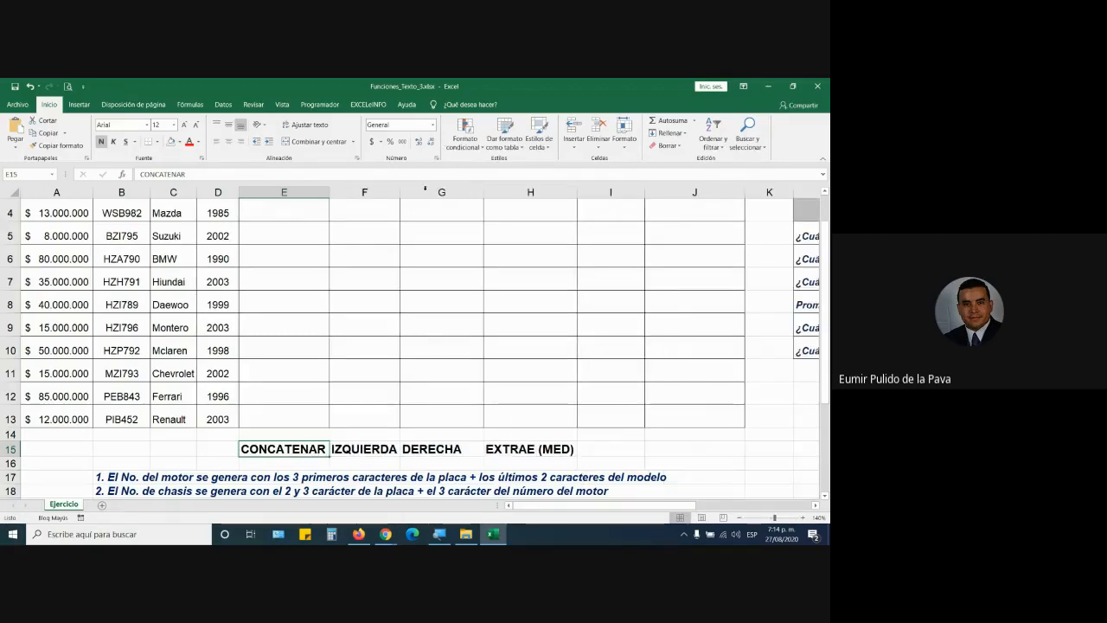
Step: Open the Documentos folder in File Explorer and scroll through its files
mouse_move(474, 538)
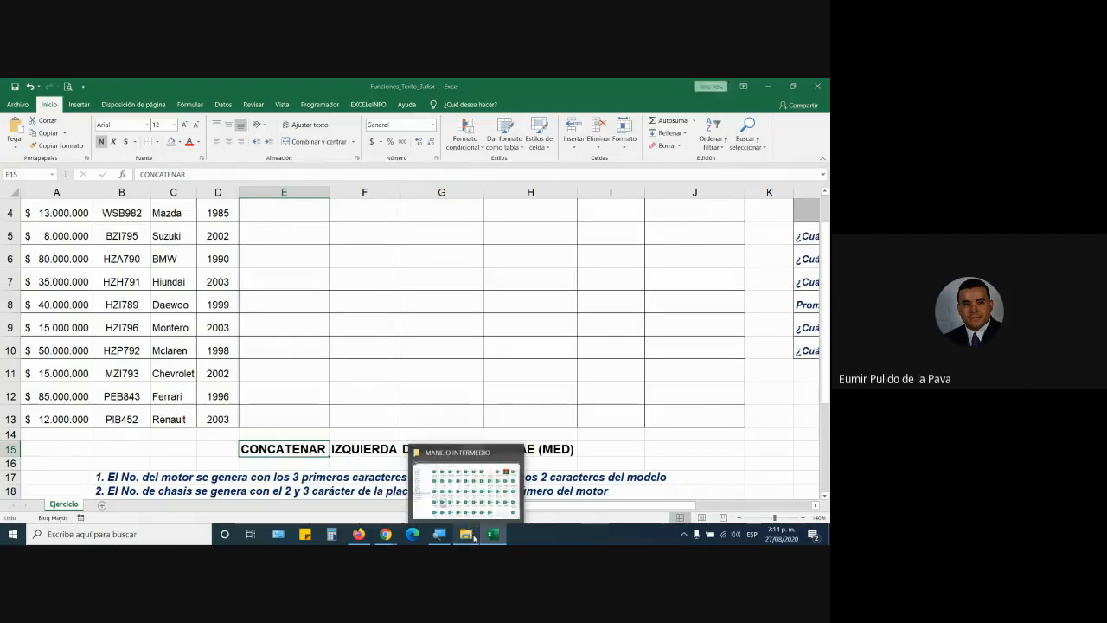
left_click(466, 488)
left_click(47, 237)
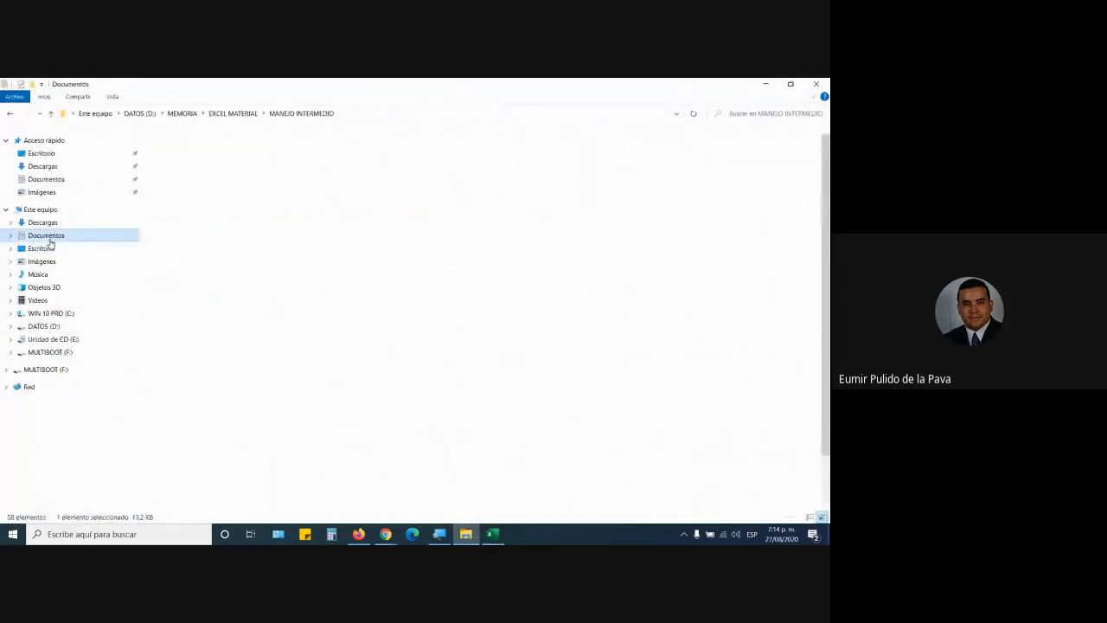
scroll(677, 375, "down", 1)
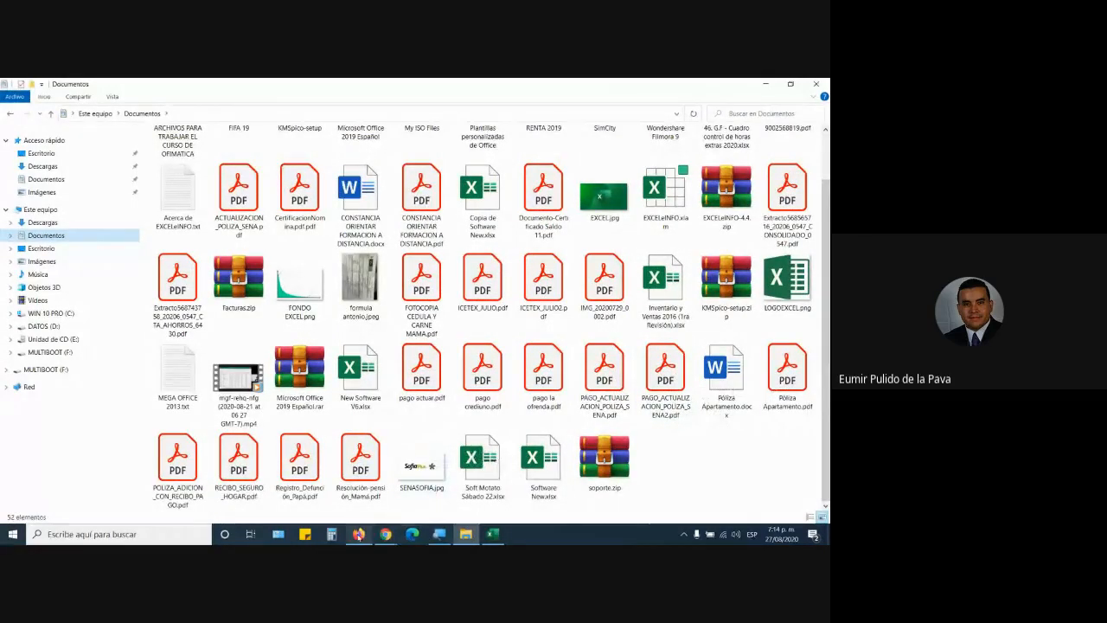
Step: Answer the join request in the Google Meet call window
left_click(358, 533)
mouse_move(388, 535)
left_click(365, 493)
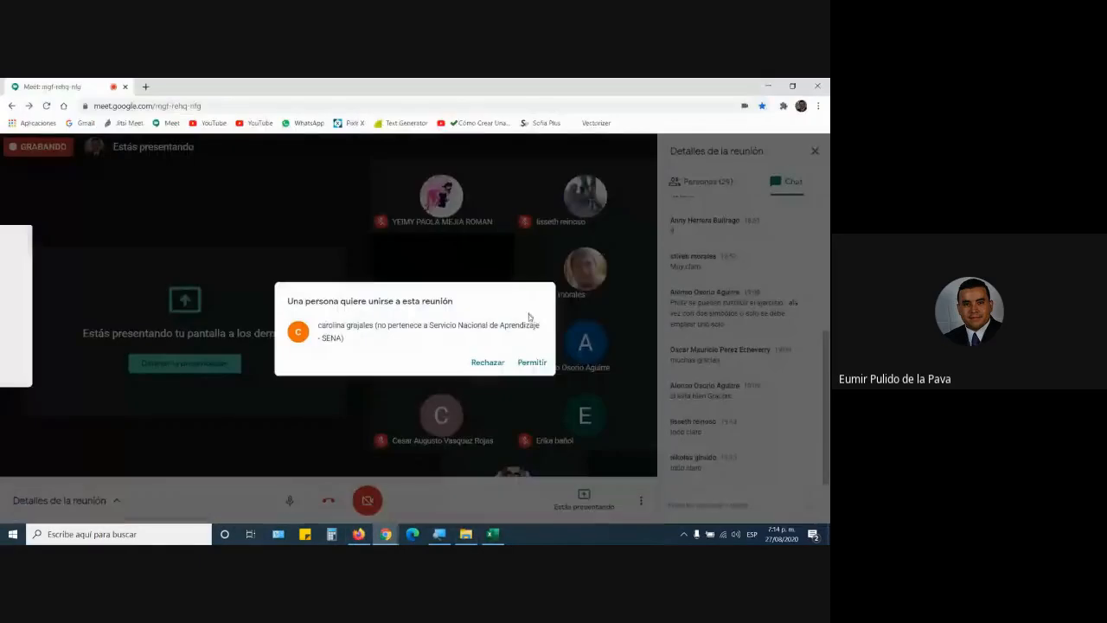
left_click(531, 367)
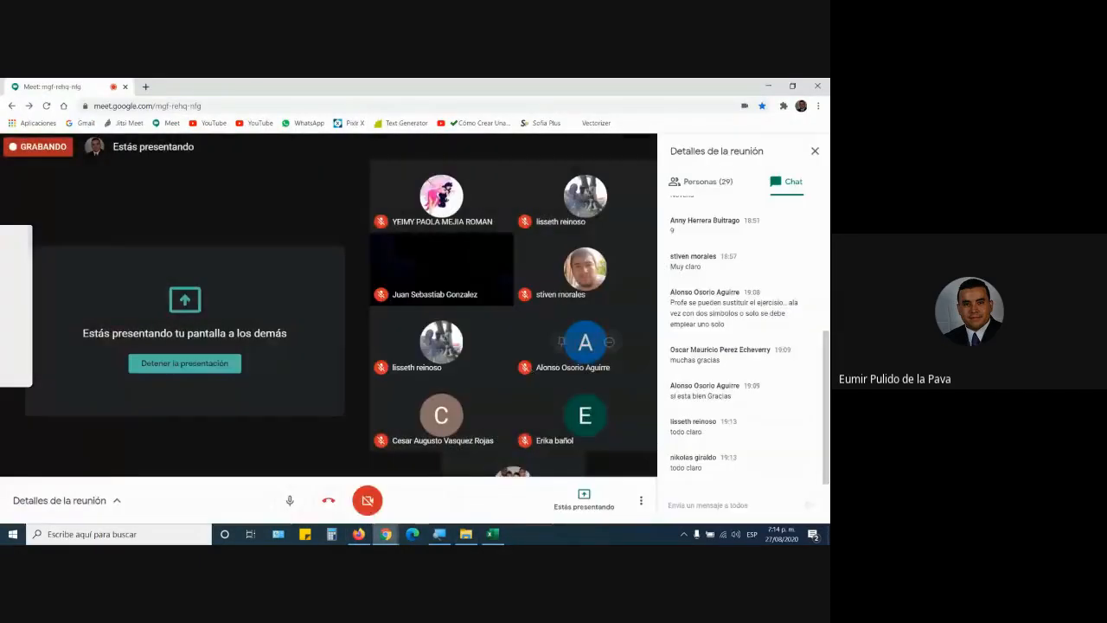
Step: Open Gmail in the Firefox window
left_click(358, 533)
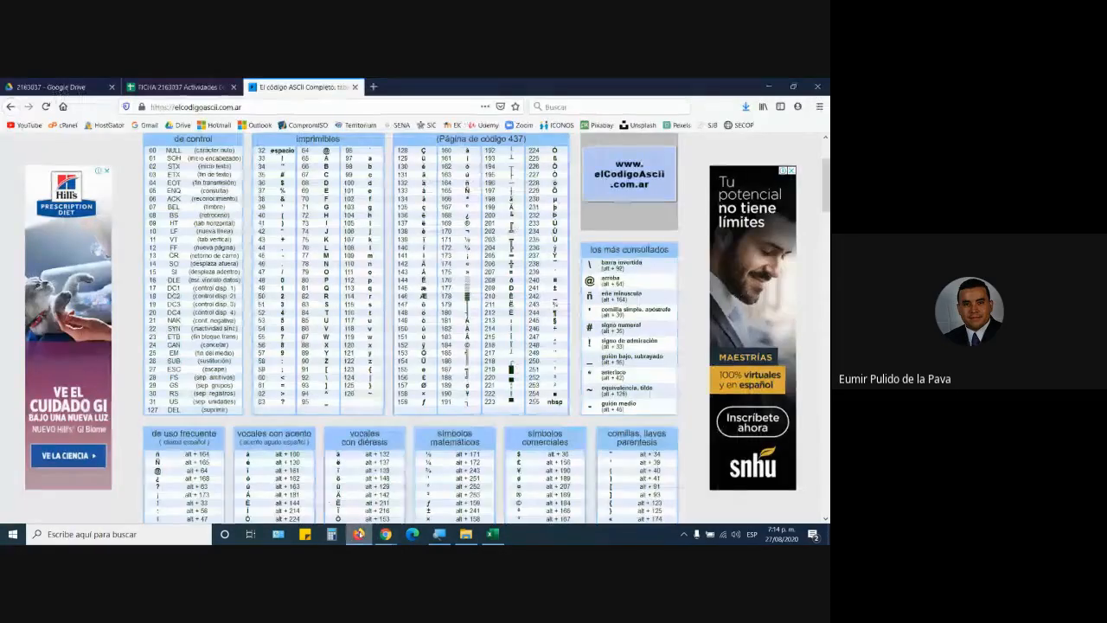
left_click(70, 87)
left_click(148, 126)
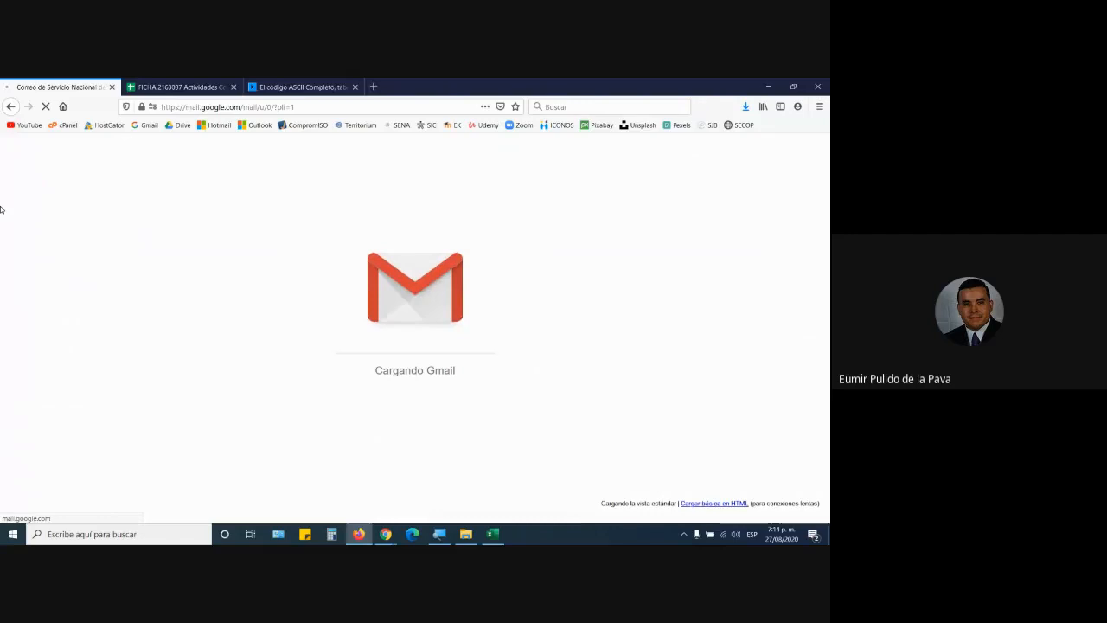
Step: Open the attached workbook 46. G.F - Cuadro control de horas extras 2020.xlsx with Excel
scroll(247, 355, "down", 3)
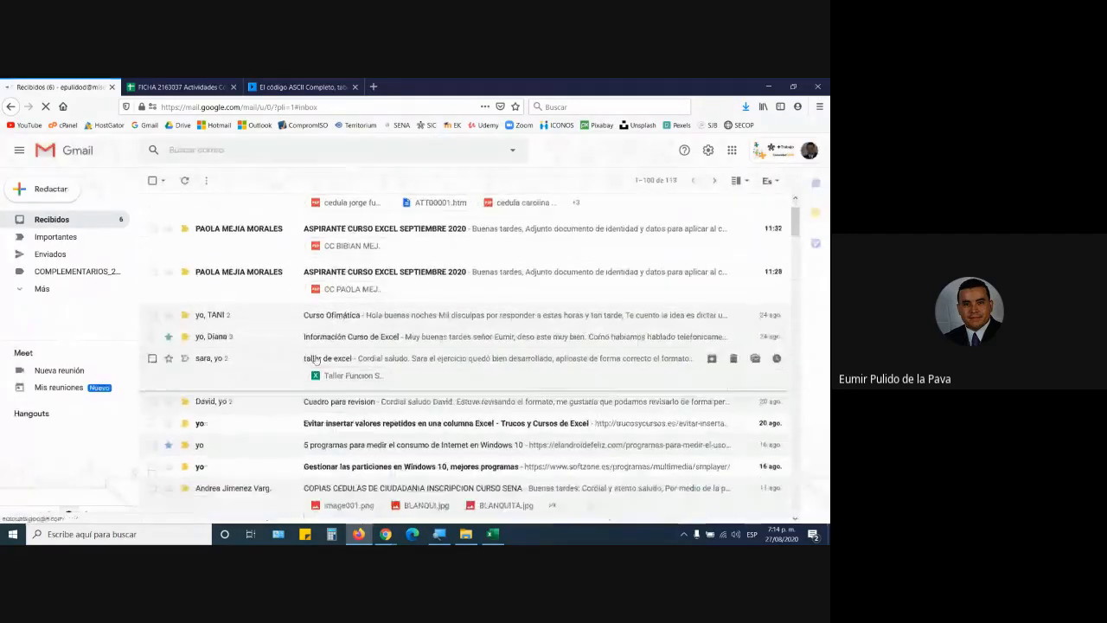
scroll(255, 319, "down", 3)
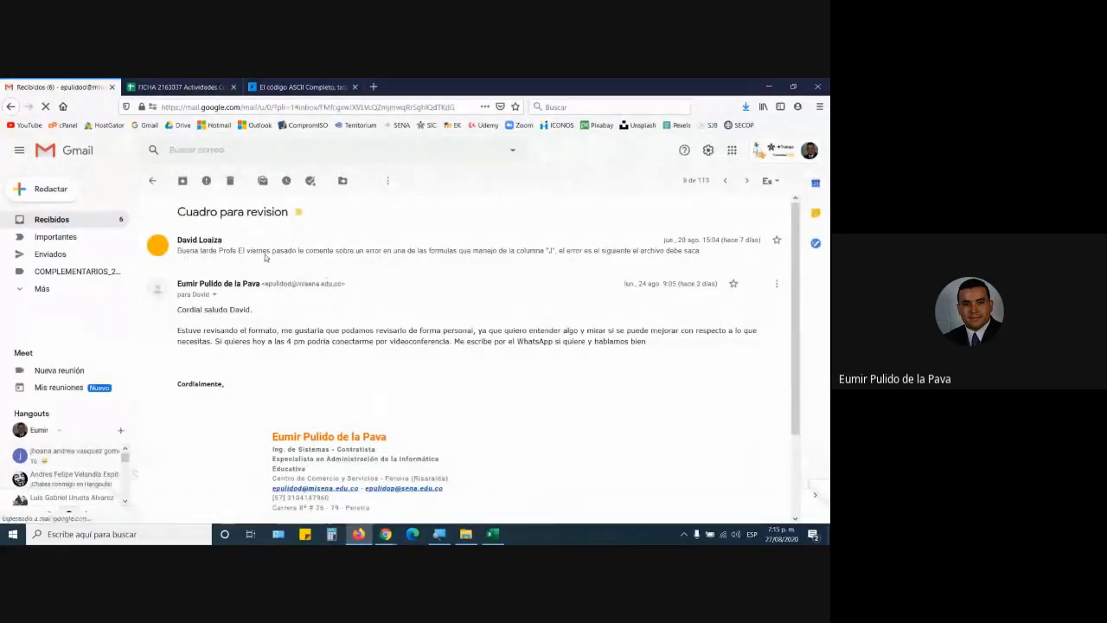
scroll(434, 351, "down", 4)
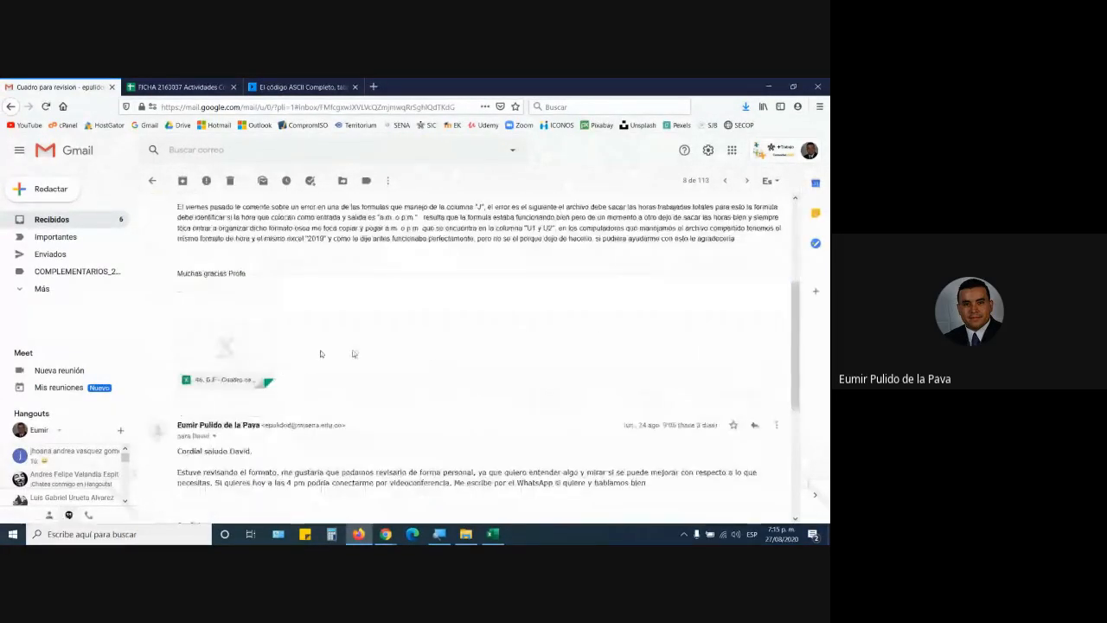
scroll(281, 406, "down", 1)
scroll(281, 407, "down", 1)
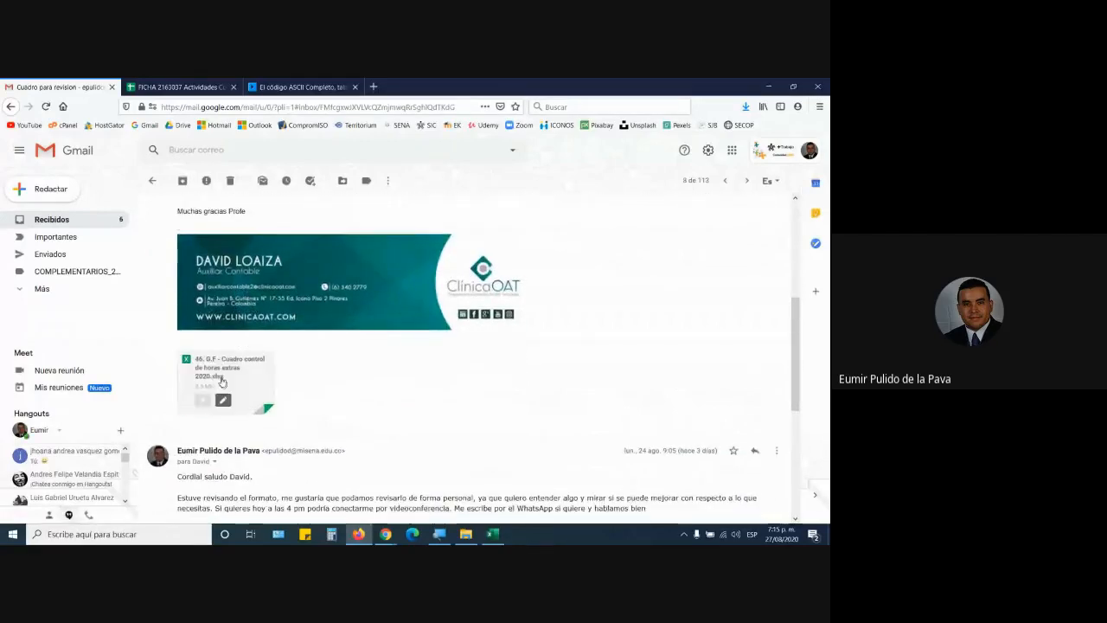
left_click(221, 381)
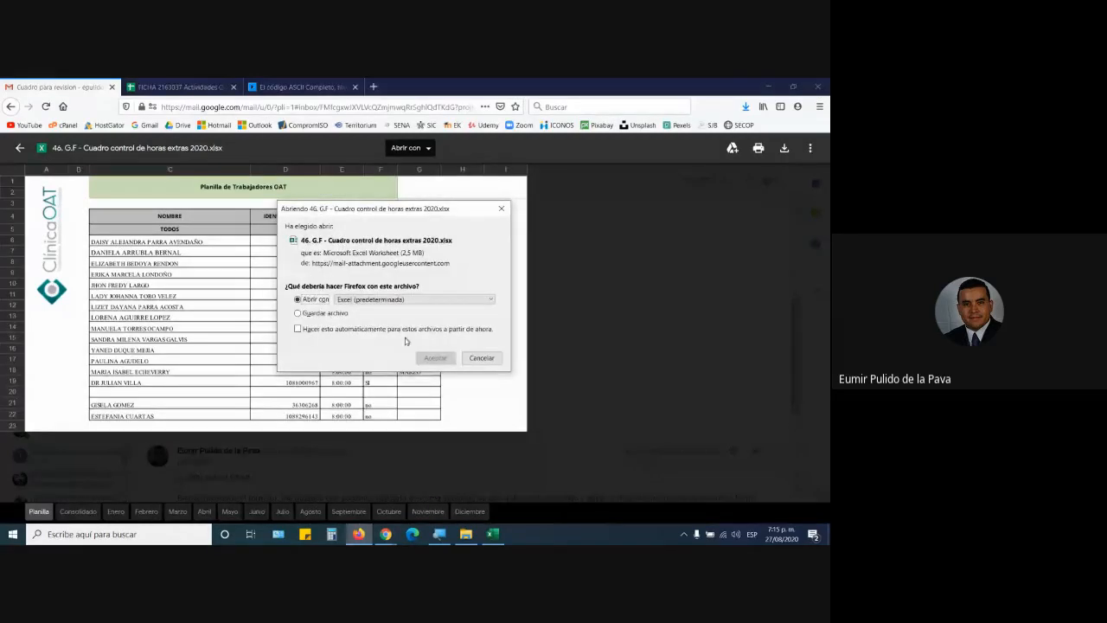
left_click(435, 359)
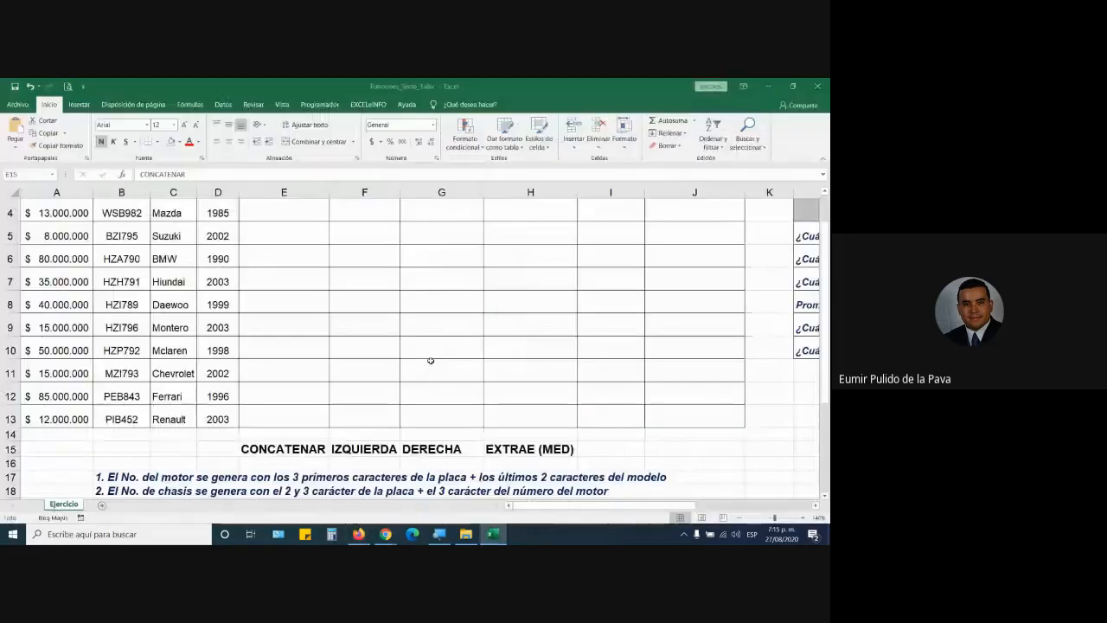
Step: Enable editing on the downloaded overtime workbook's Agosto sheet
left_click(430, 360)
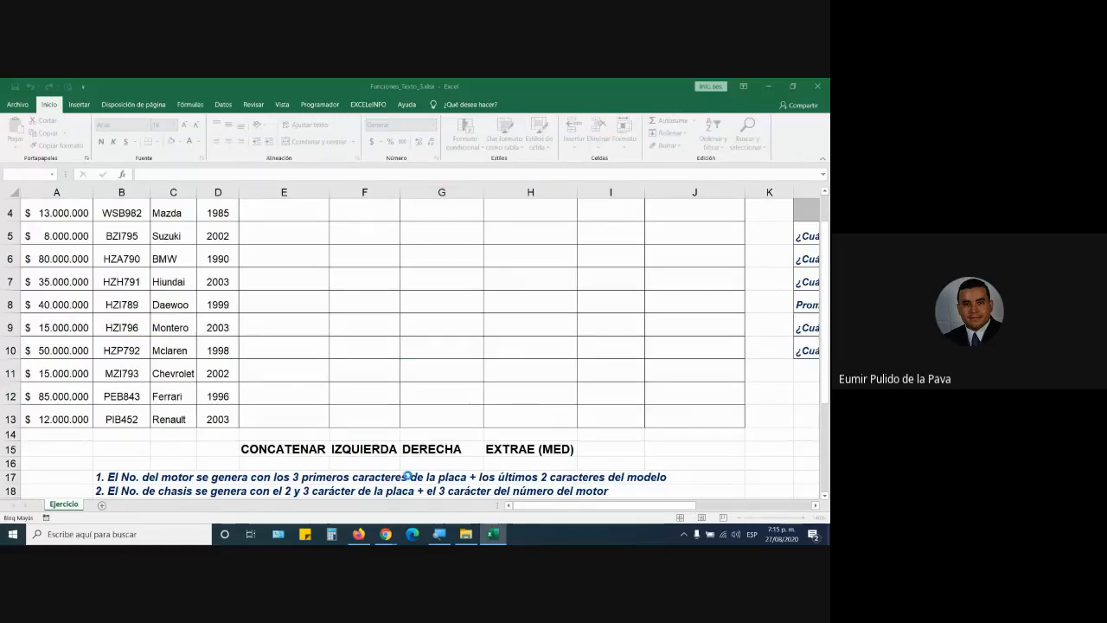
left_click(476, 121)
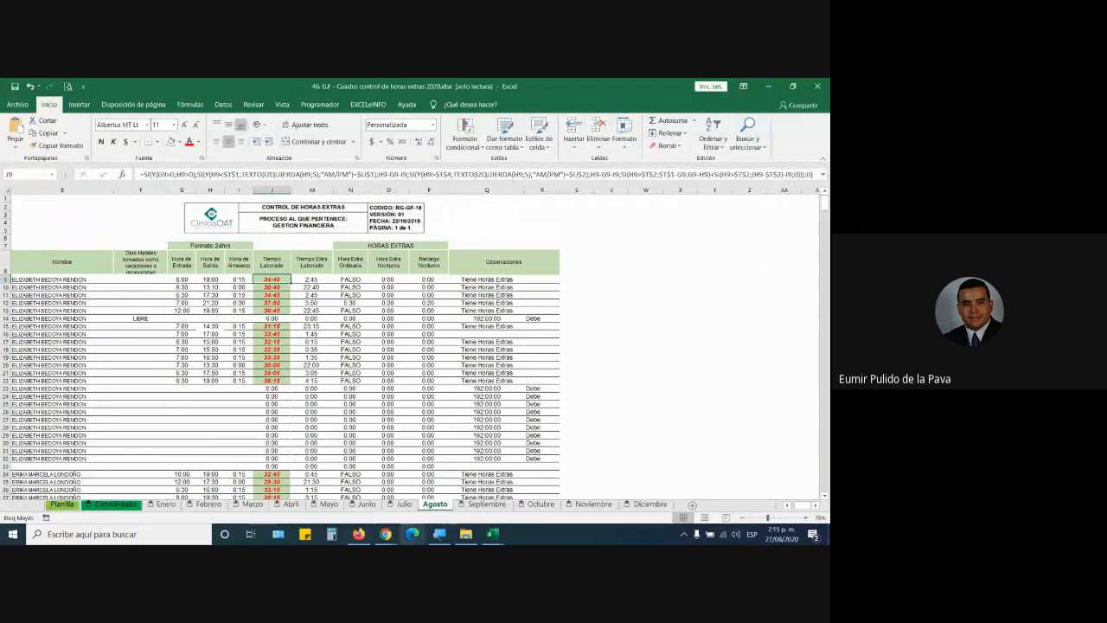
Step: Magnify the whole screen to 200% with the Windows magnifier
left_click(438, 530)
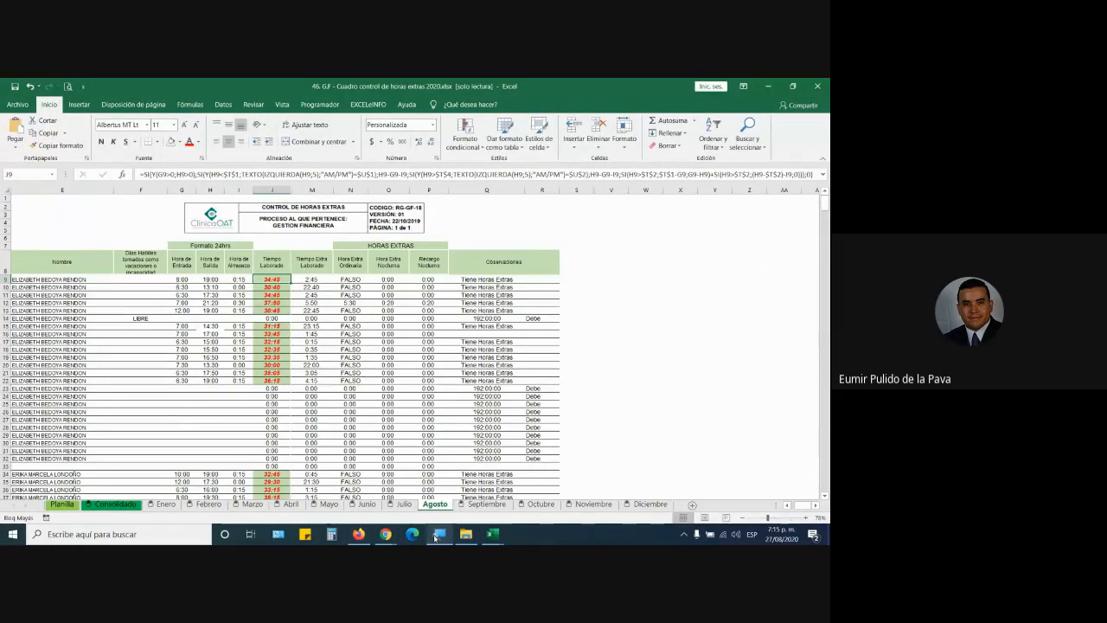
left_click(381, 375)
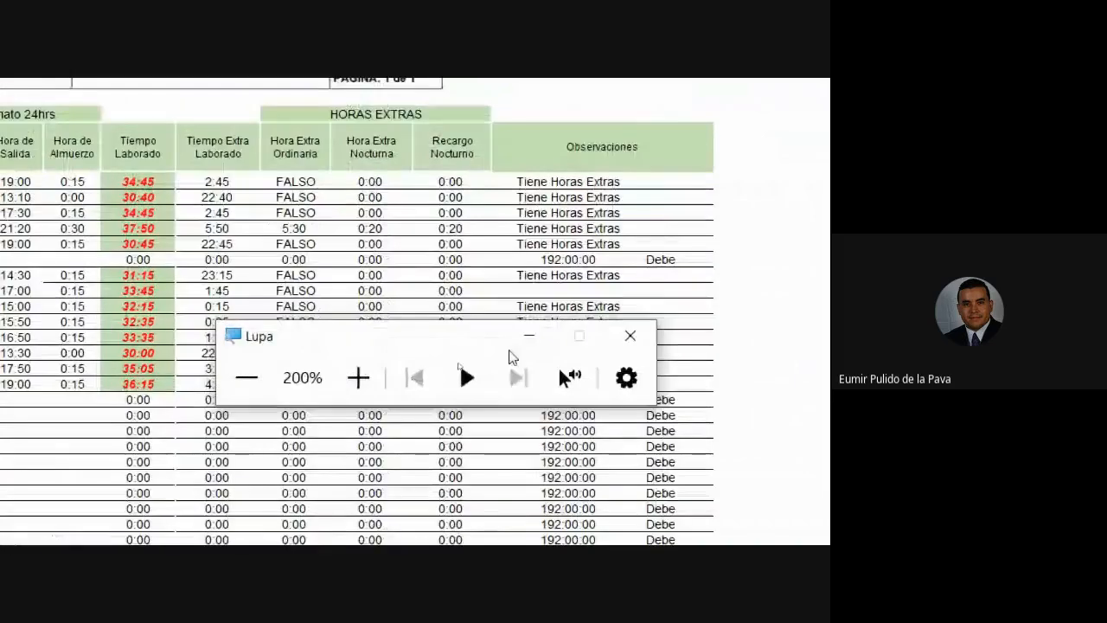
left_click(526, 336)
Step: Inspect the J9 Tiempo Laborado formula, including its IZQUIERDA part, and commit it
double_click(456, 184)
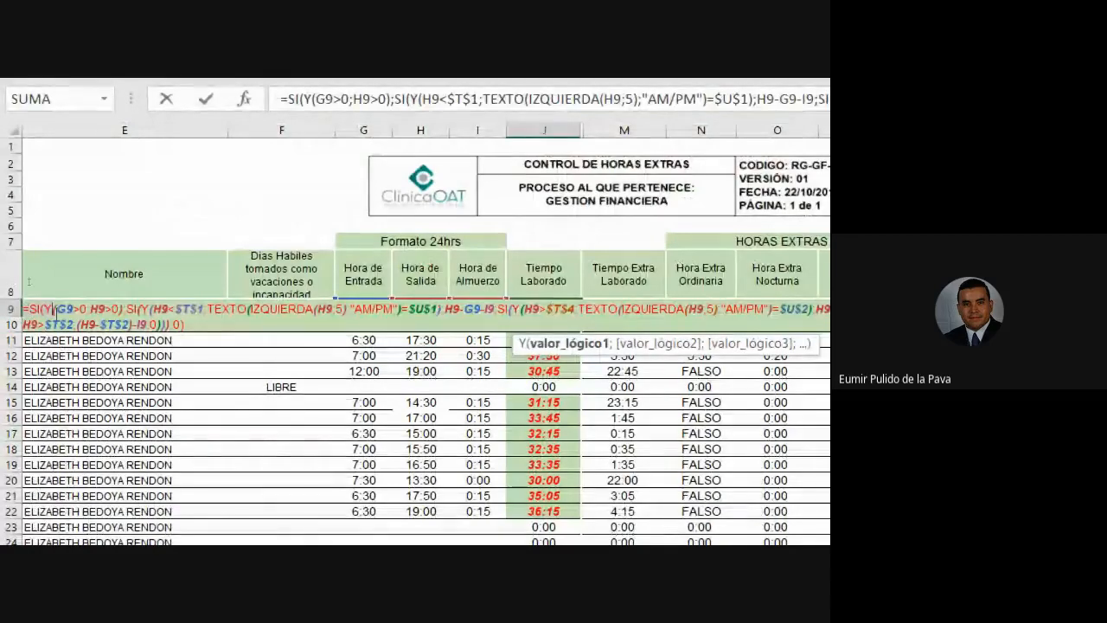
left_click(153, 308)
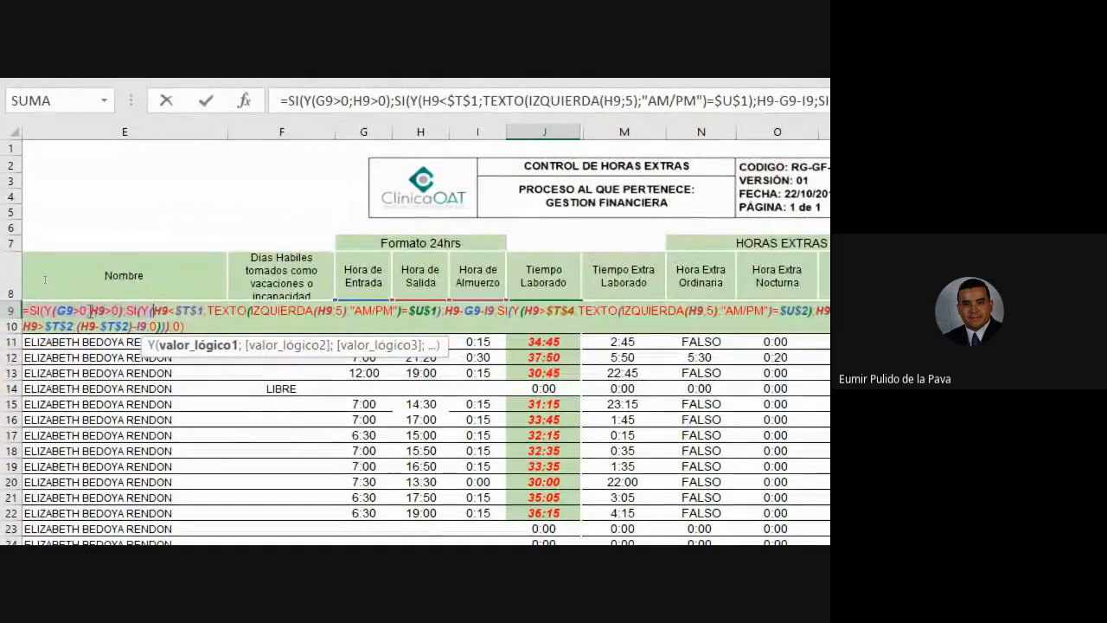
left_click(249, 311)
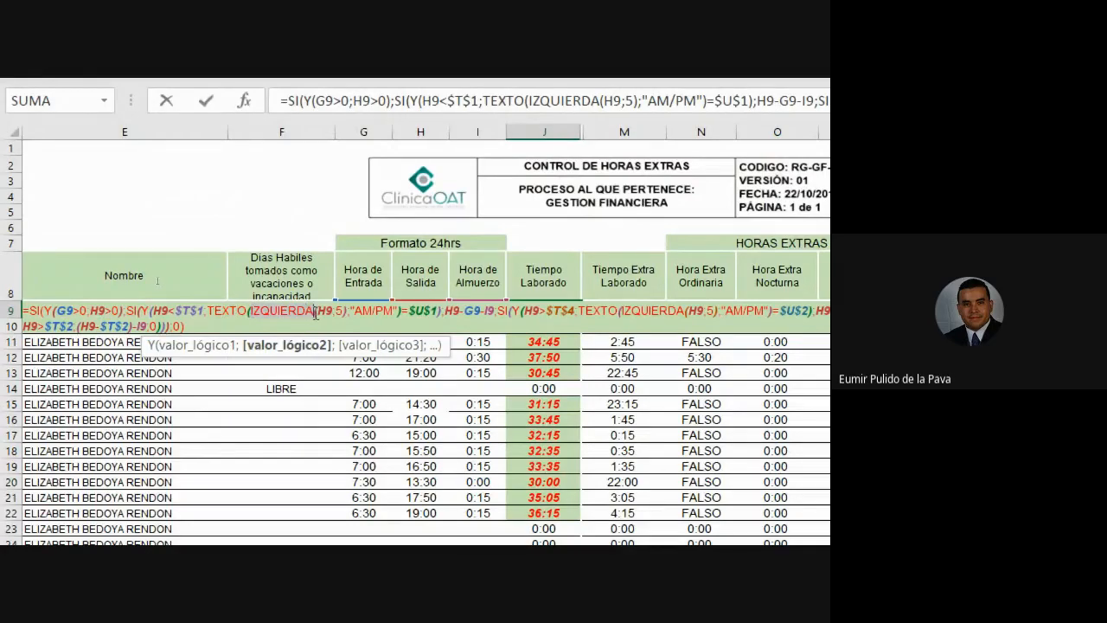
left_click(314, 312)
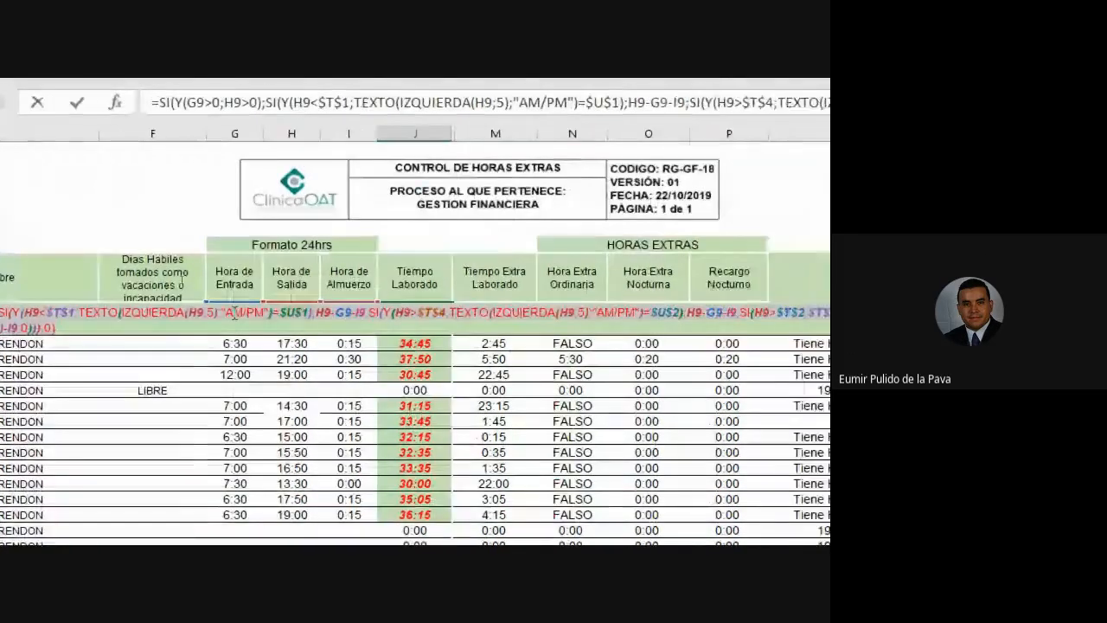
key("Return")
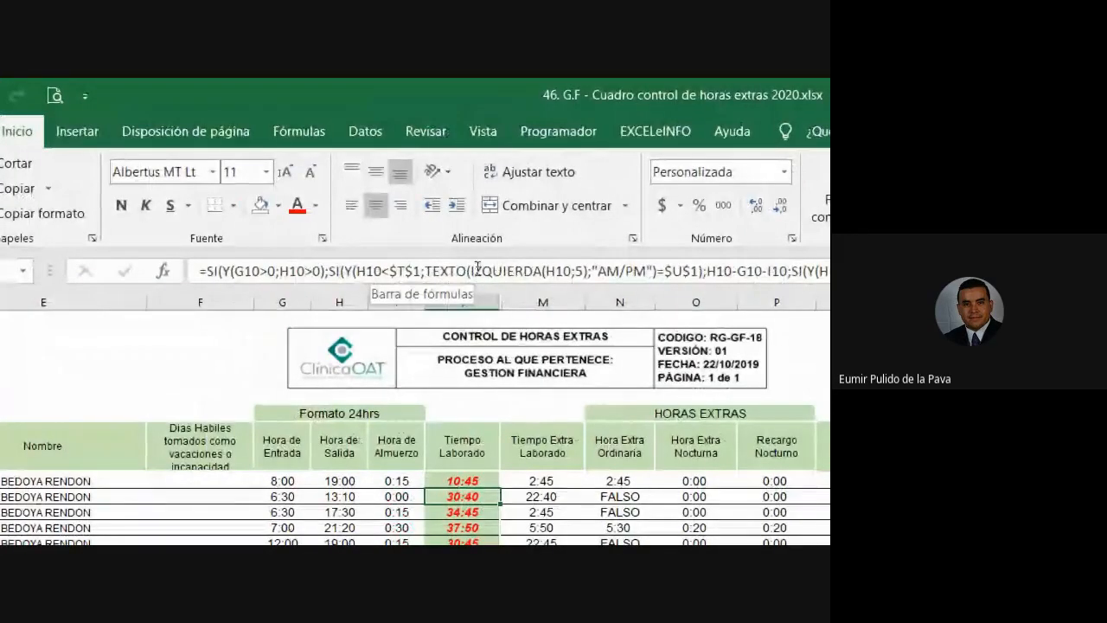
Step: Commit the J10 formula, then close the overtime workbook without saving
left_click_drag(471, 270, 542, 271)
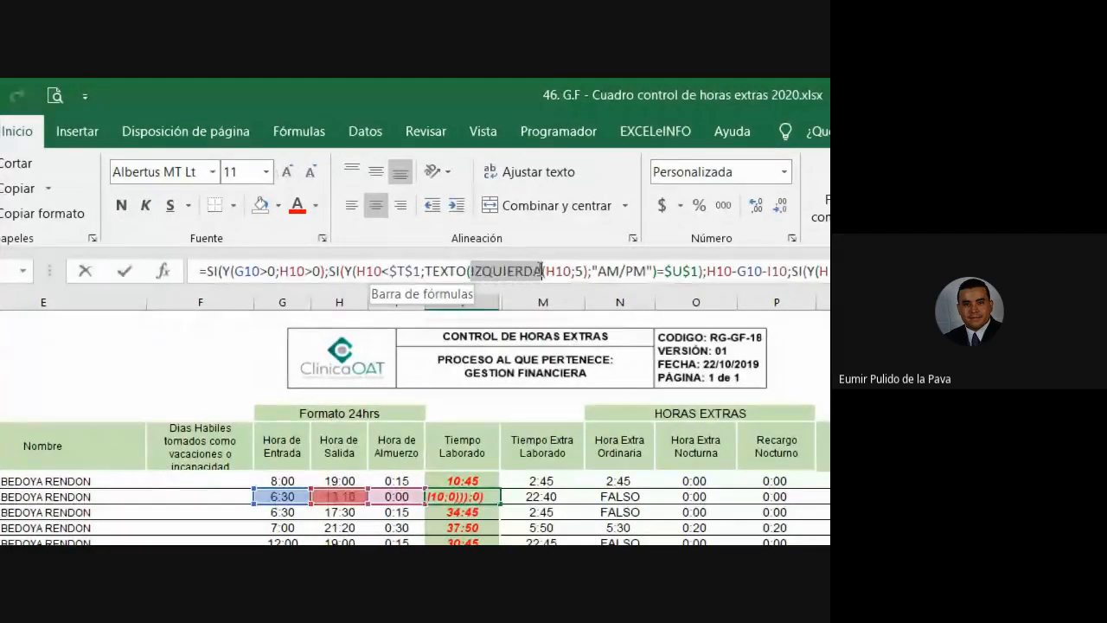
key("Return")
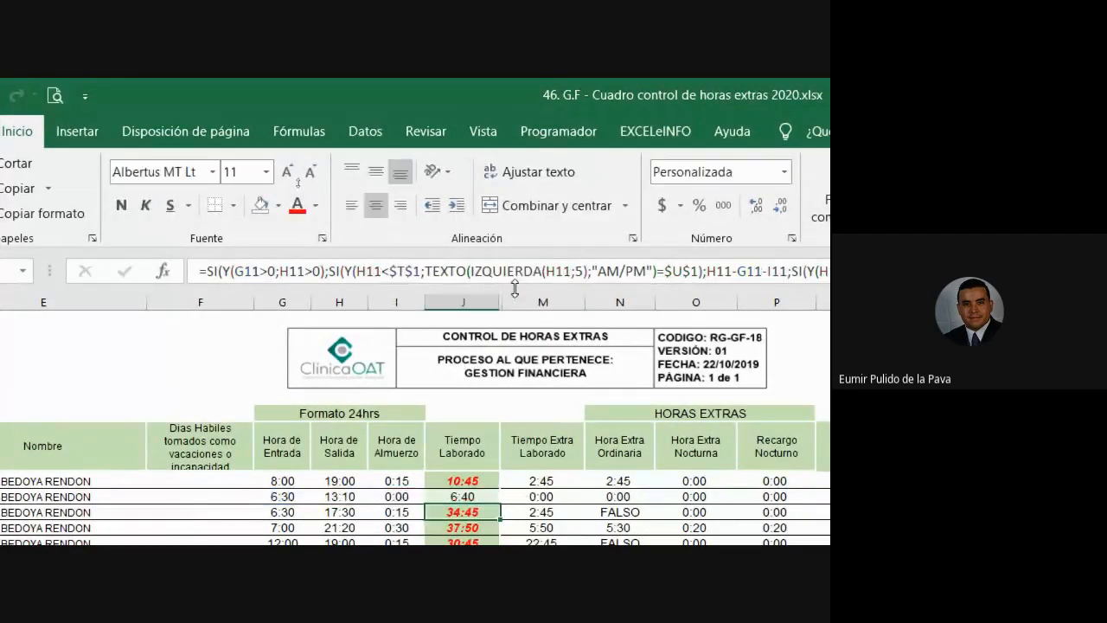
left_click(805, 95)
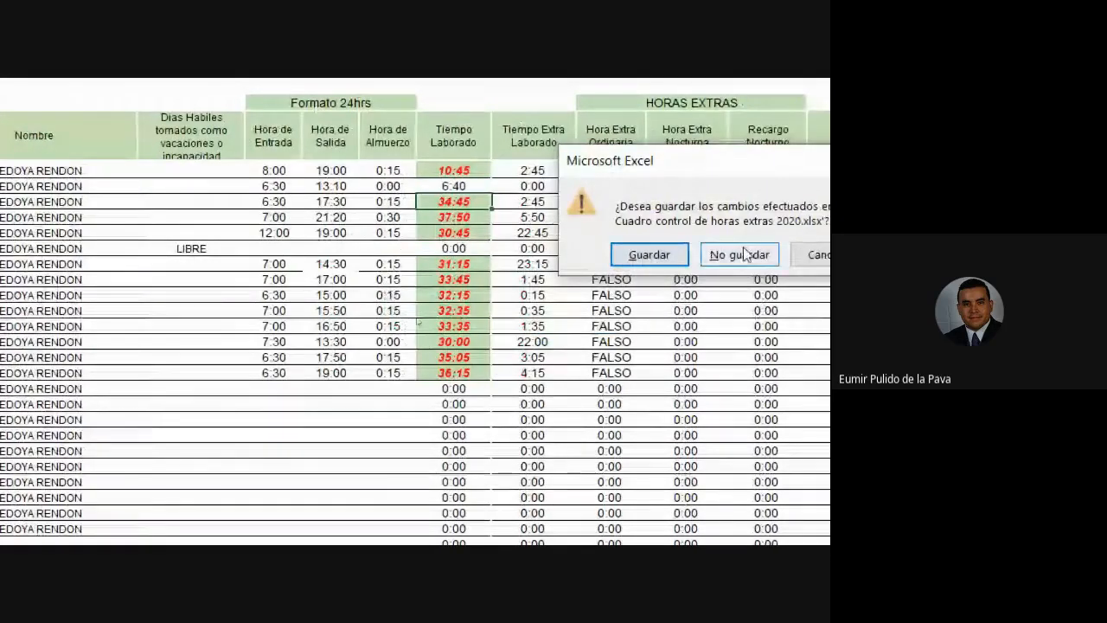
left_click(805, 255)
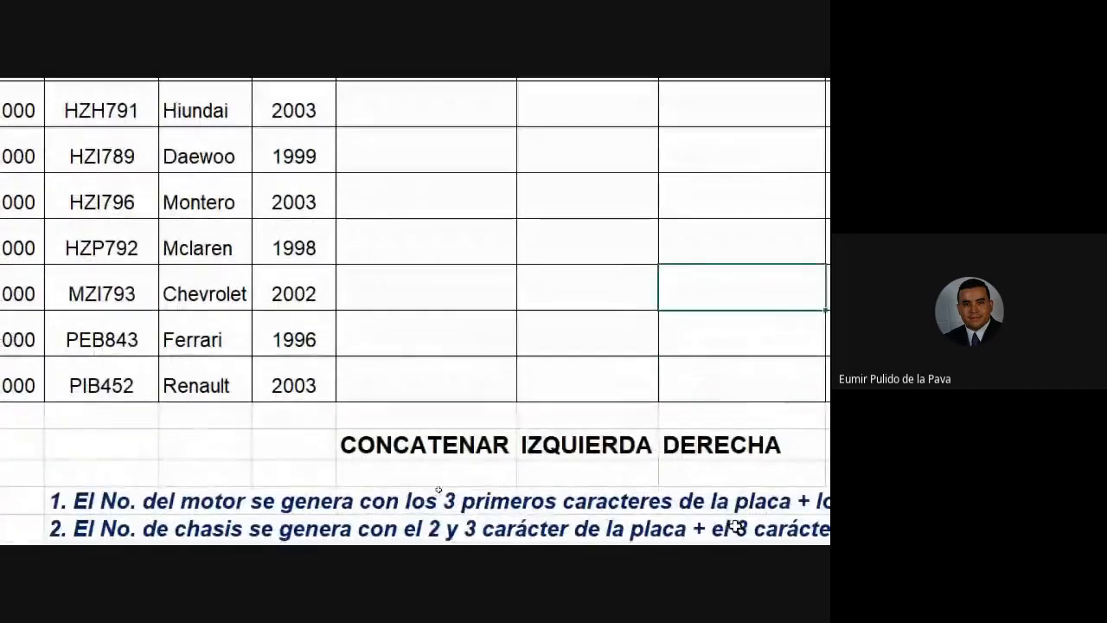
Step: Format the row 17 instruction cell with a blue fill and white text
left_click(456, 269)
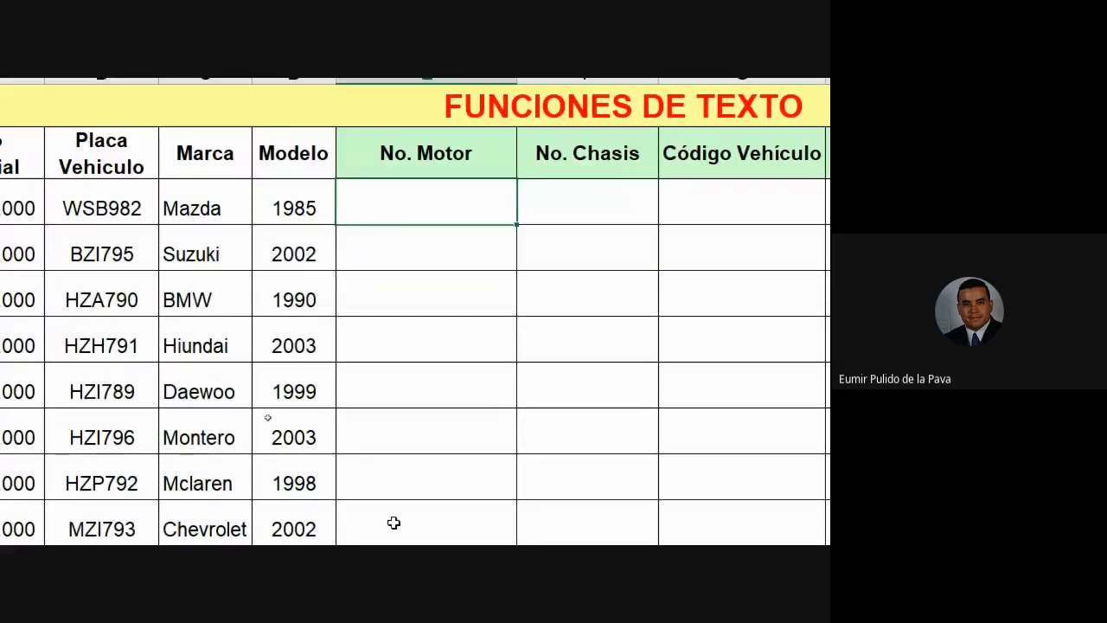
scroll(198, 166, "up", 2)
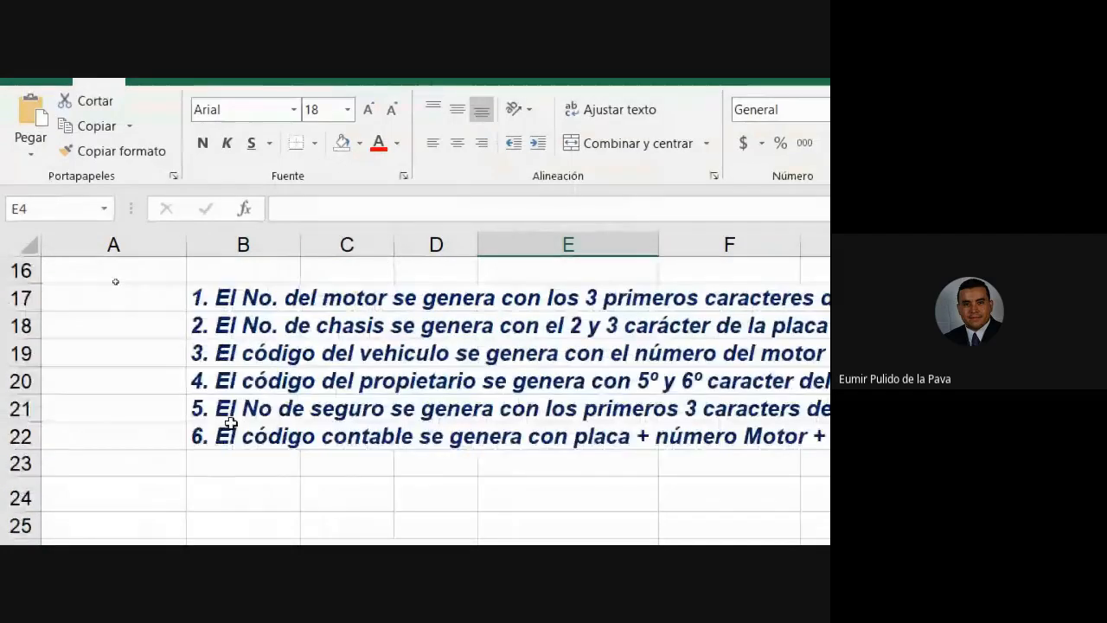
left_click(271, 296)
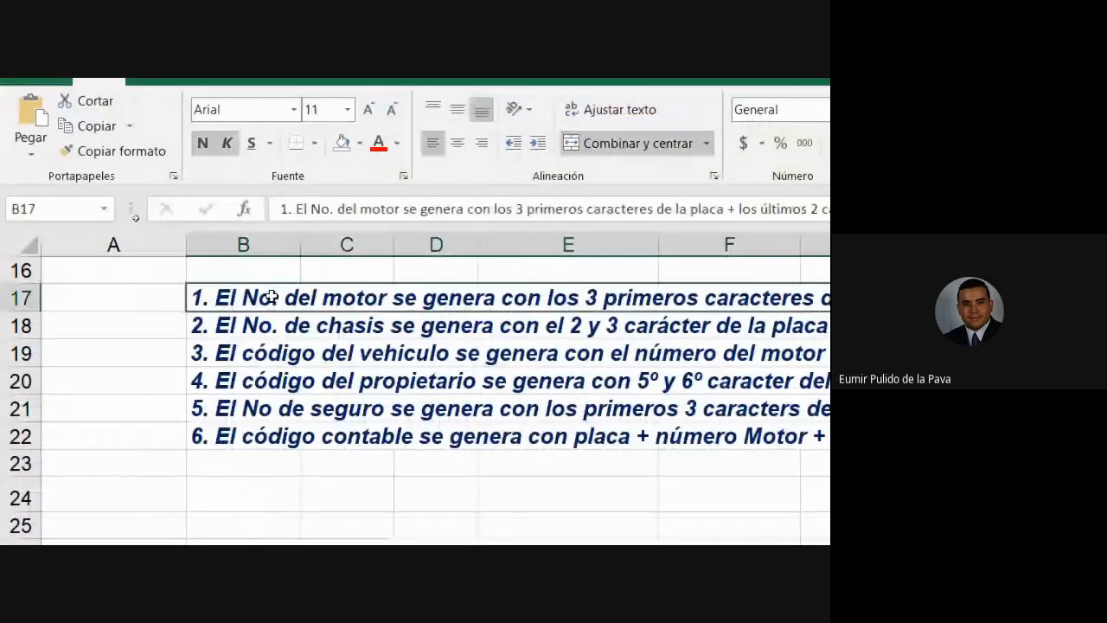
left_click(378, 143)
left_click(359, 143)
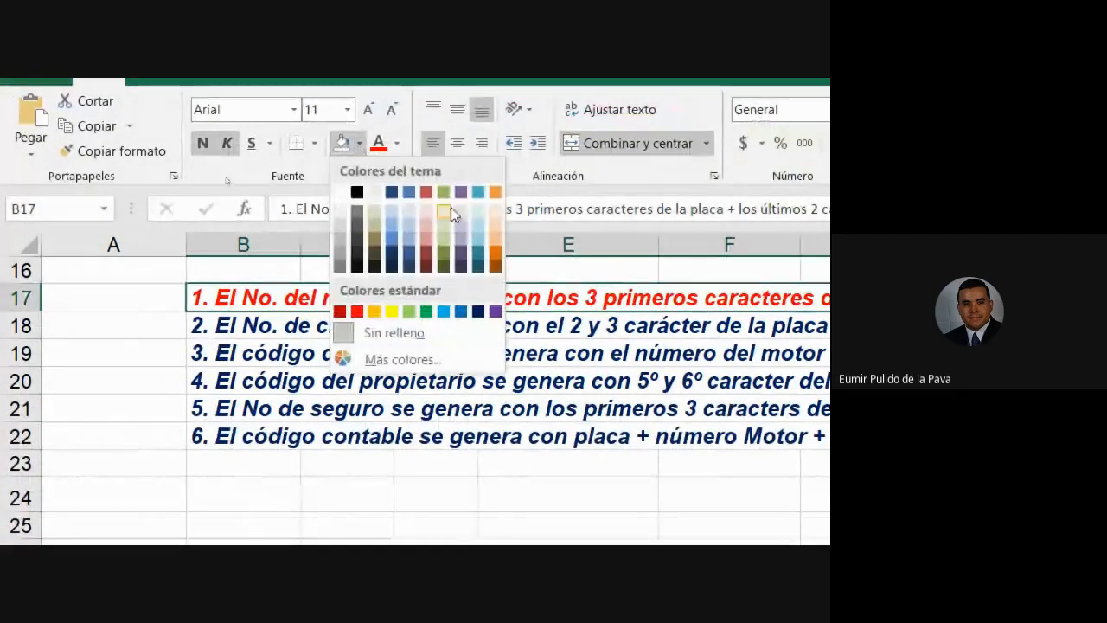
left_click(464, 312)
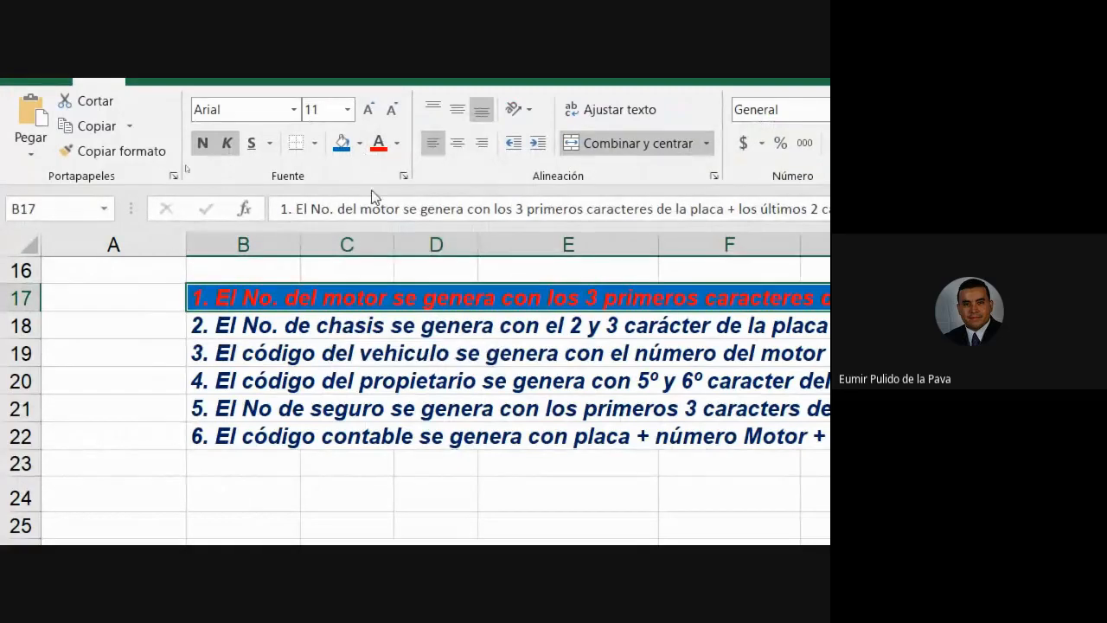
left_click(396, 144)
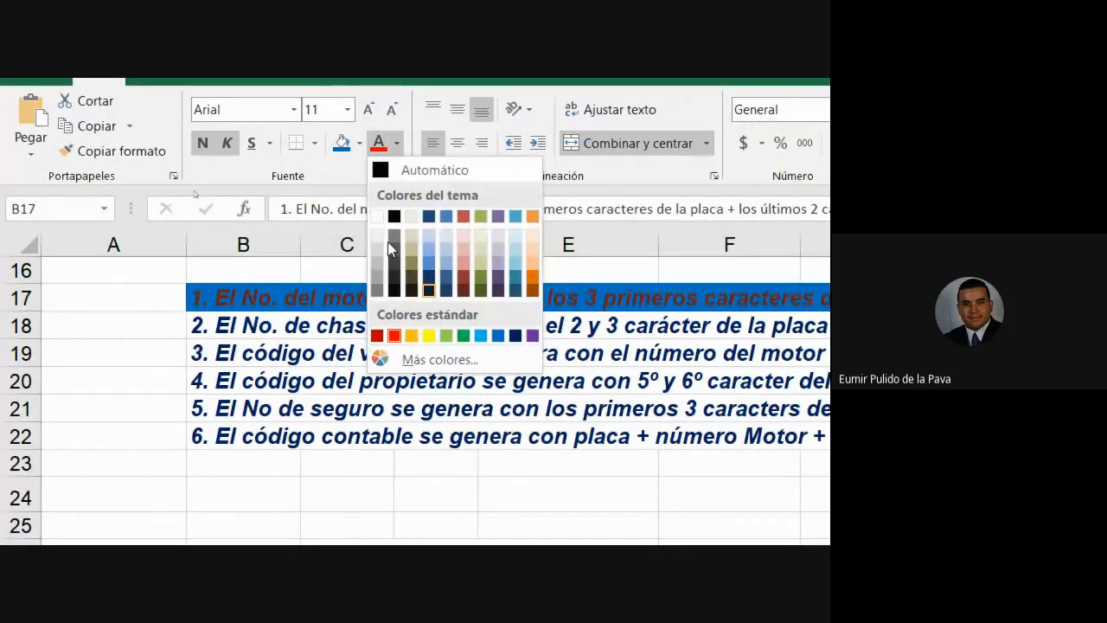
left_click(377, 206)
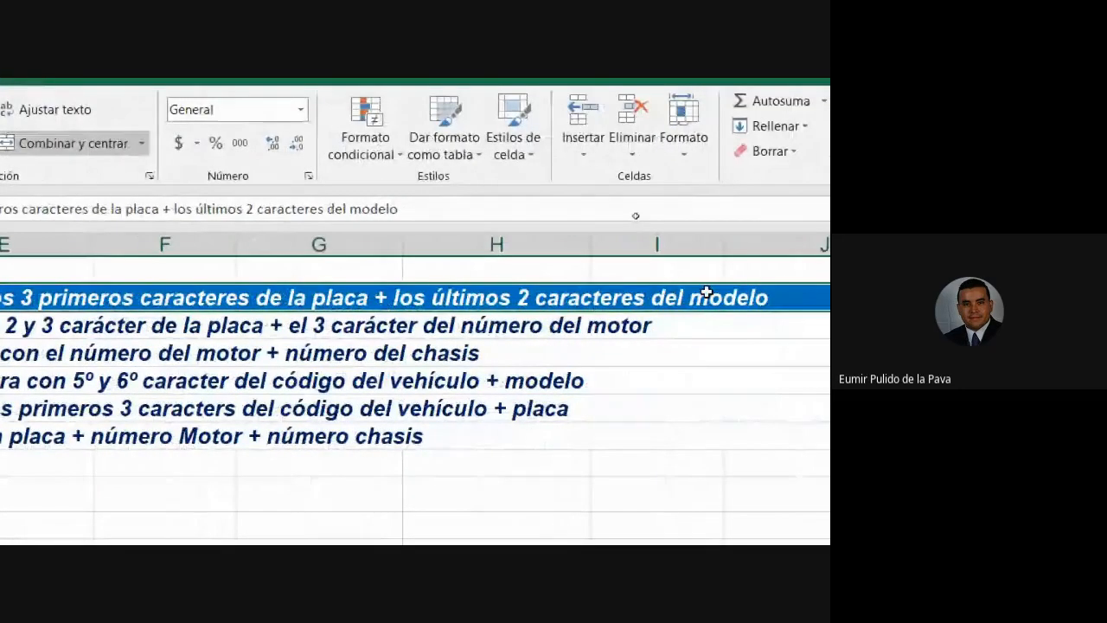
scroll(587, 345, "up", 5)
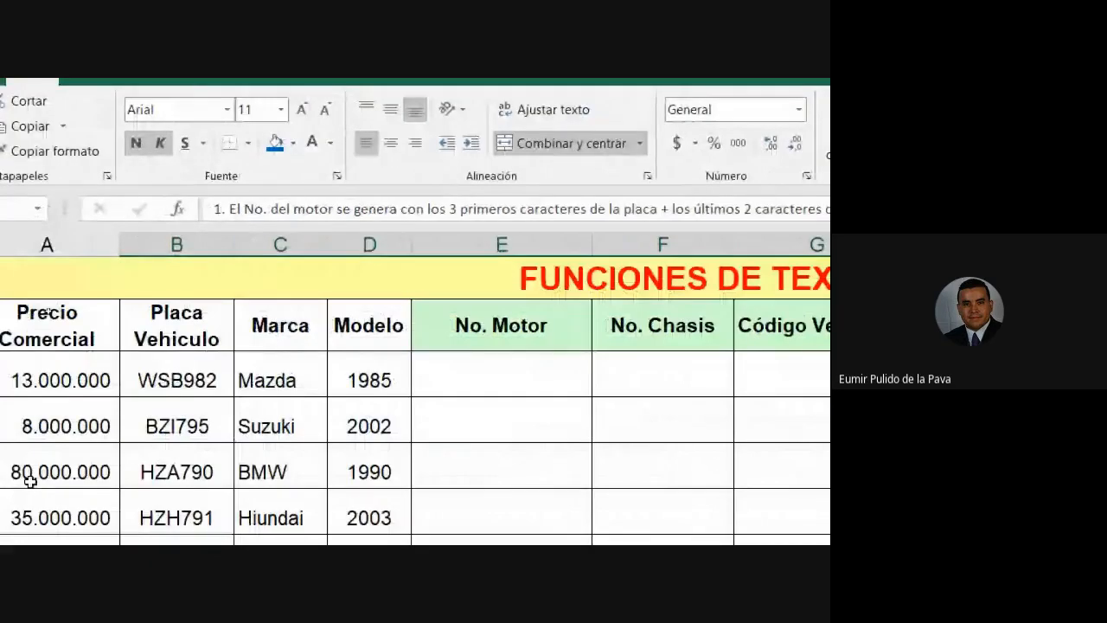
Step: Highlight plate letters WSB in WSB982 and year digits 85 in 1985
left_click(488, 385)
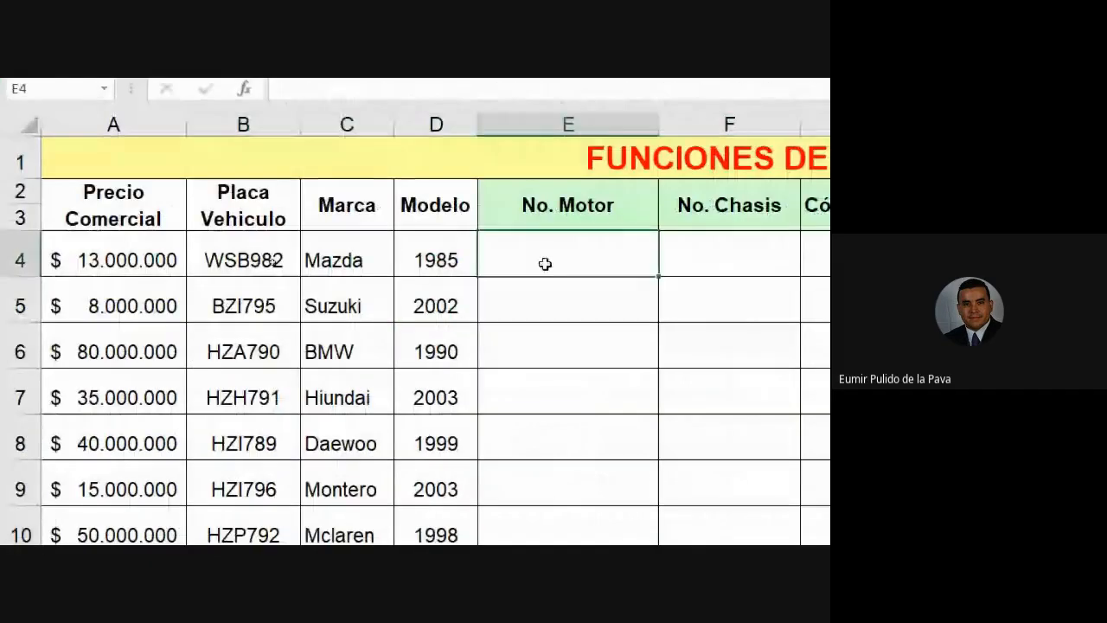
left_click(224, 247)
double_click(205, 260)
left_click_drag(205, 260, 238, 260)
left_click_drag(238, 311, 284, 313)
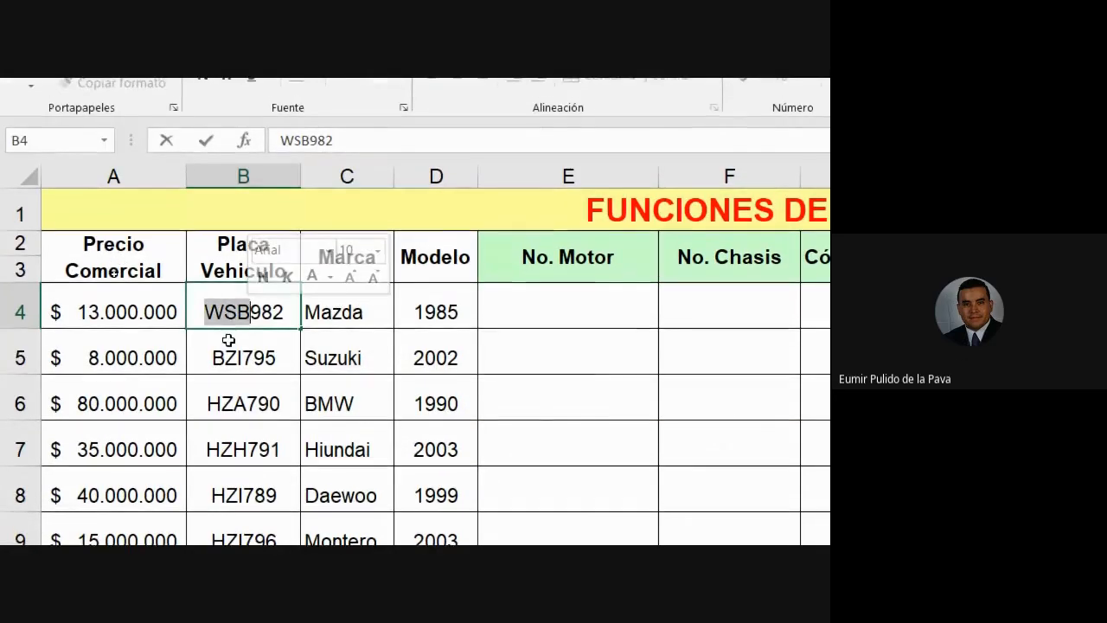
double_click(436, 315)
left_click_drag(416, 311, 437, 312)
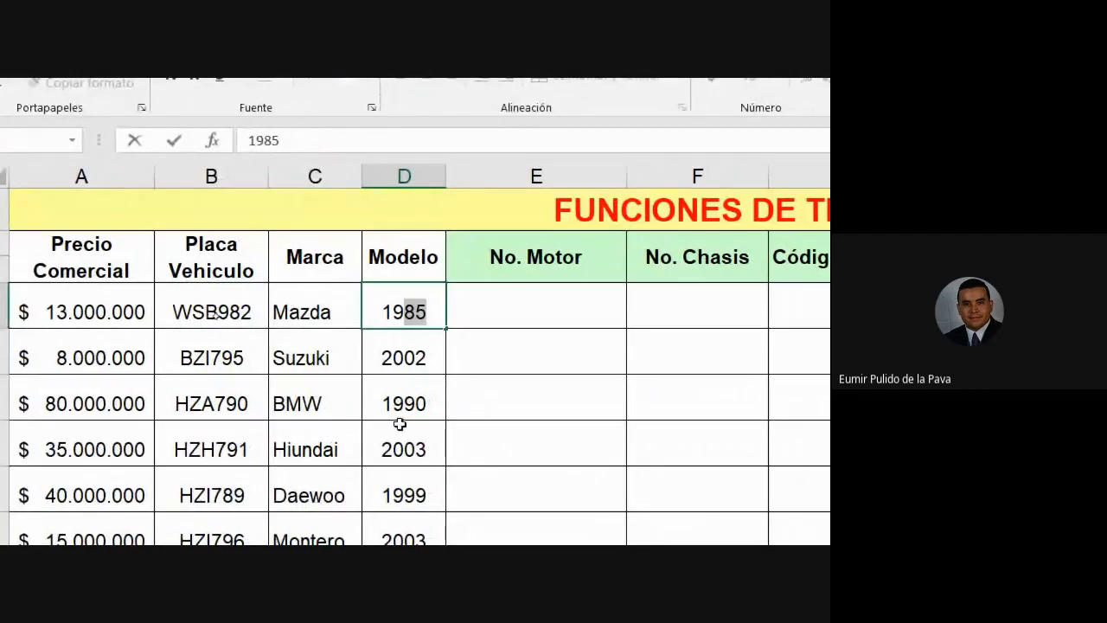
Step: Type WSB85 in E4 and BZI02 in E5
left_click(493, 302)
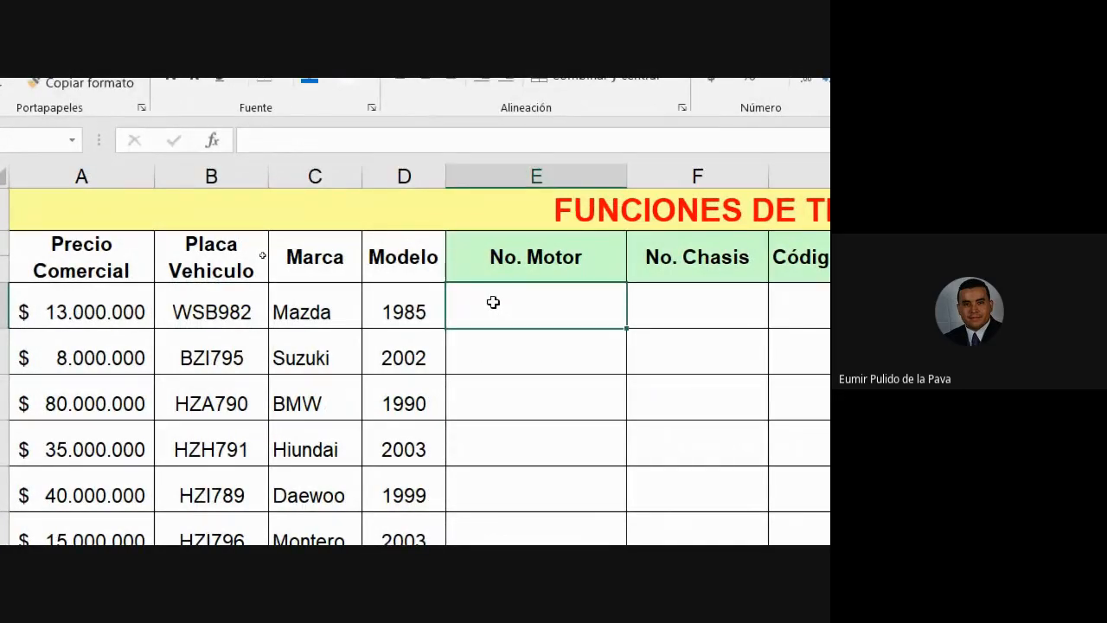
type("WSB")
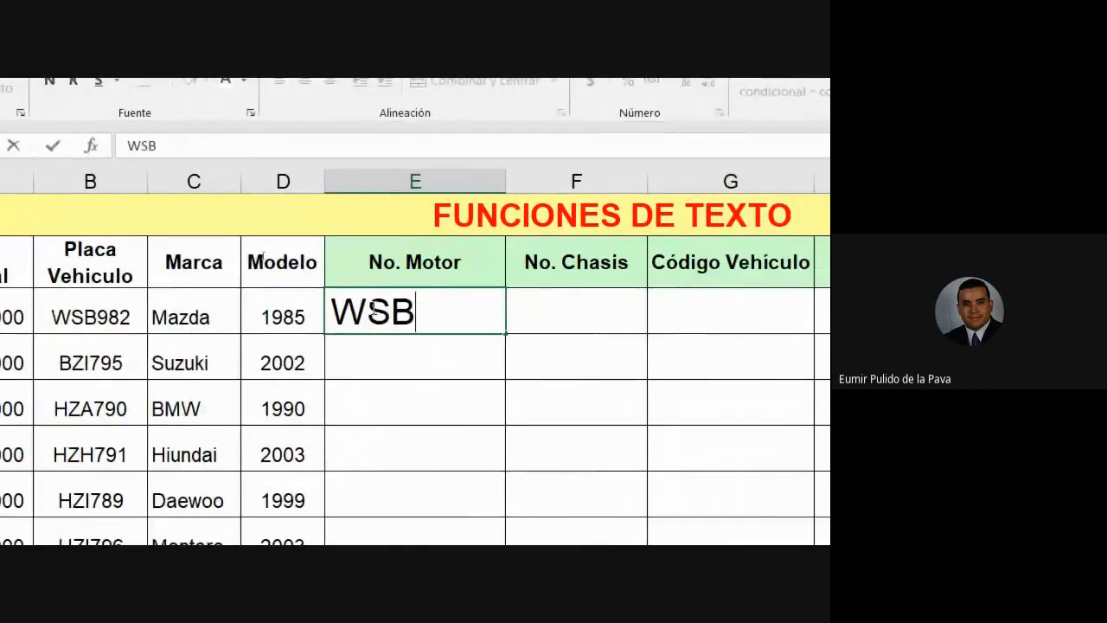
type("85")
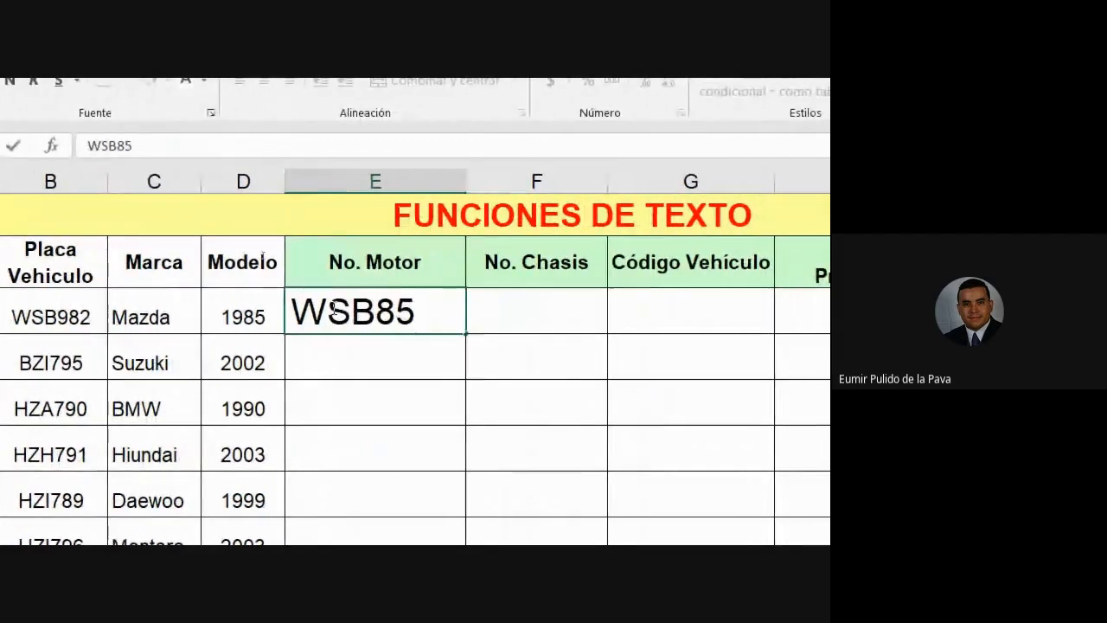
key("Return")
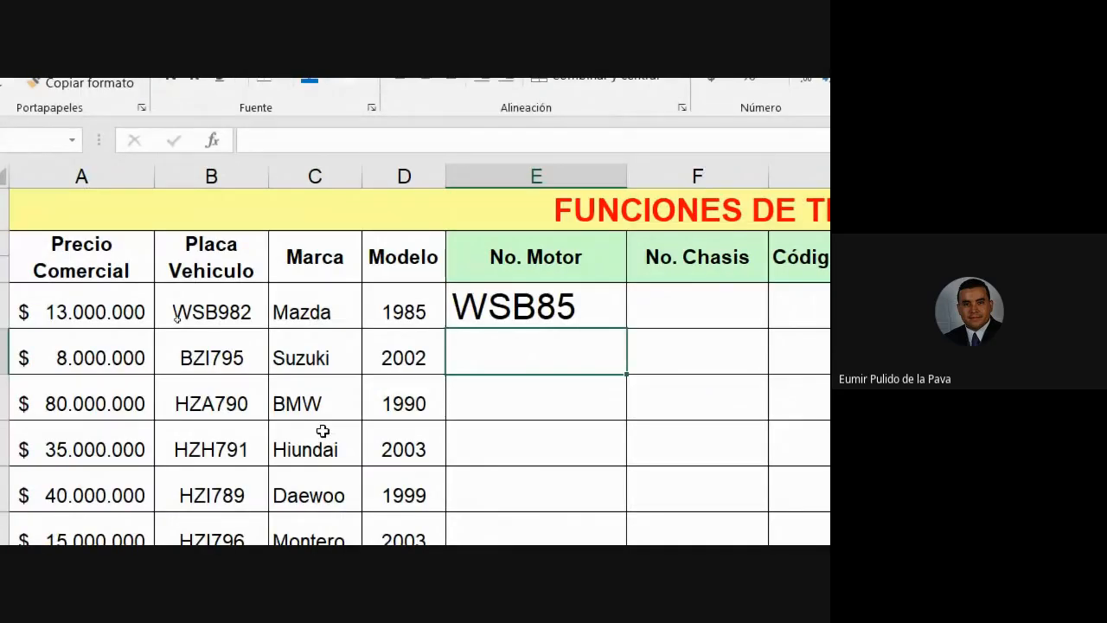
type("BZI")
type("02")
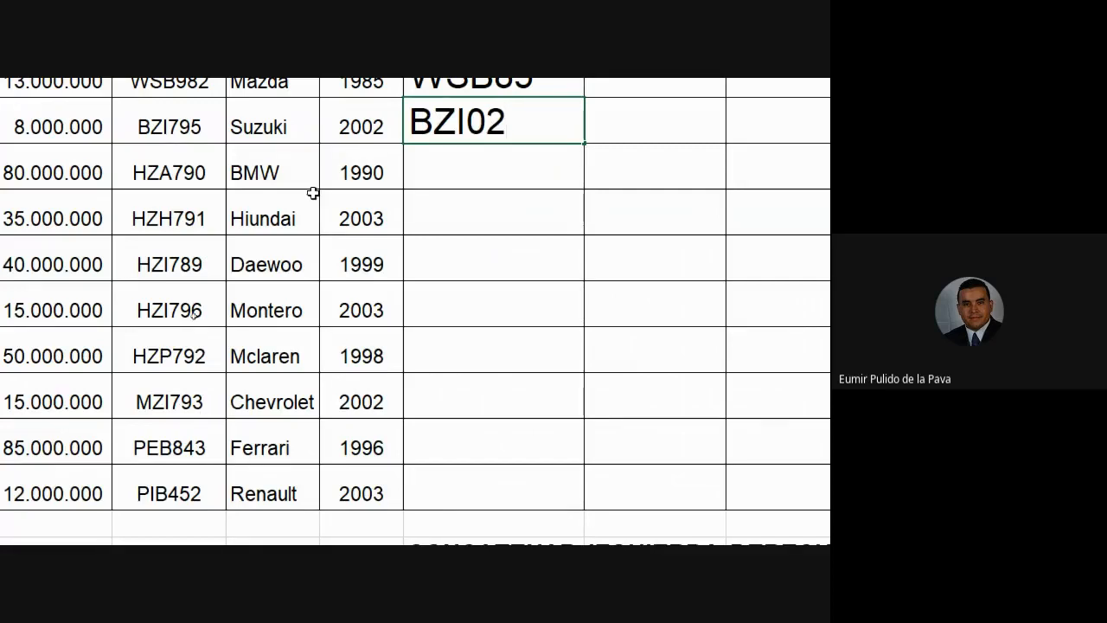
scroll(395, 106, "up", 2)
Step: Delete the WSB85 and BZI02 entries from E4 and E5
left_click(525, 157)
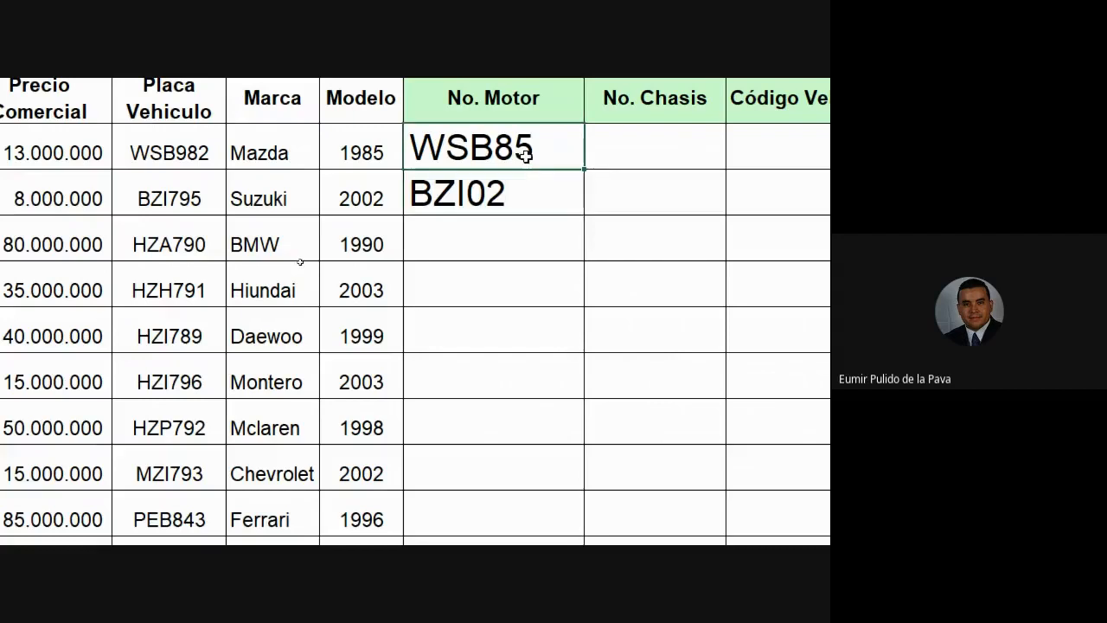
key("Delete")
left_click(516, 192)
key("Delete")
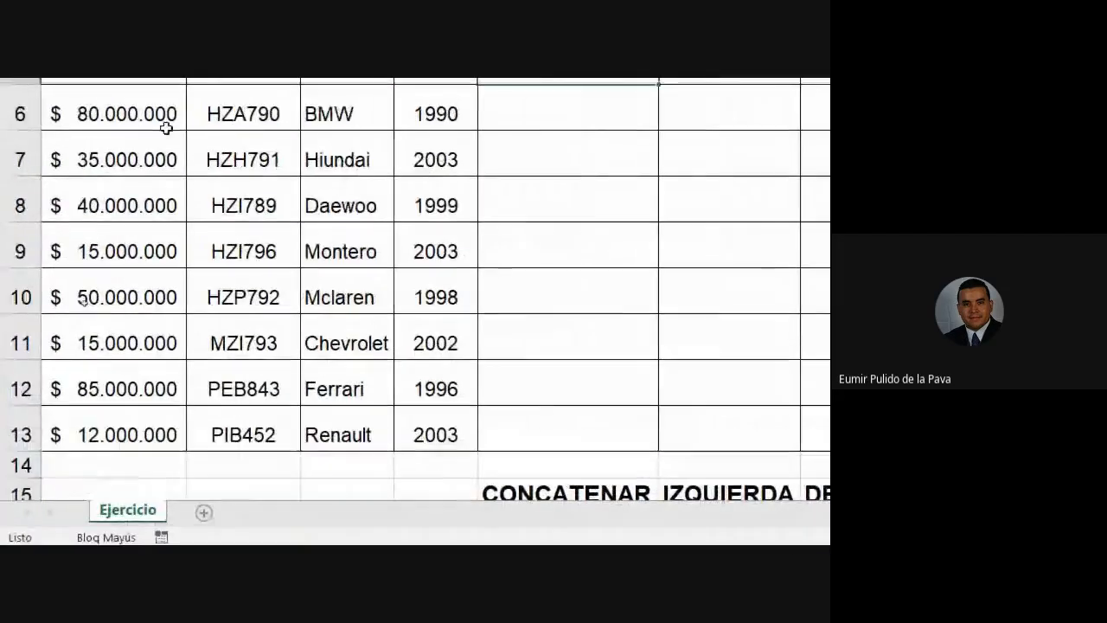
left_click(484, 267)
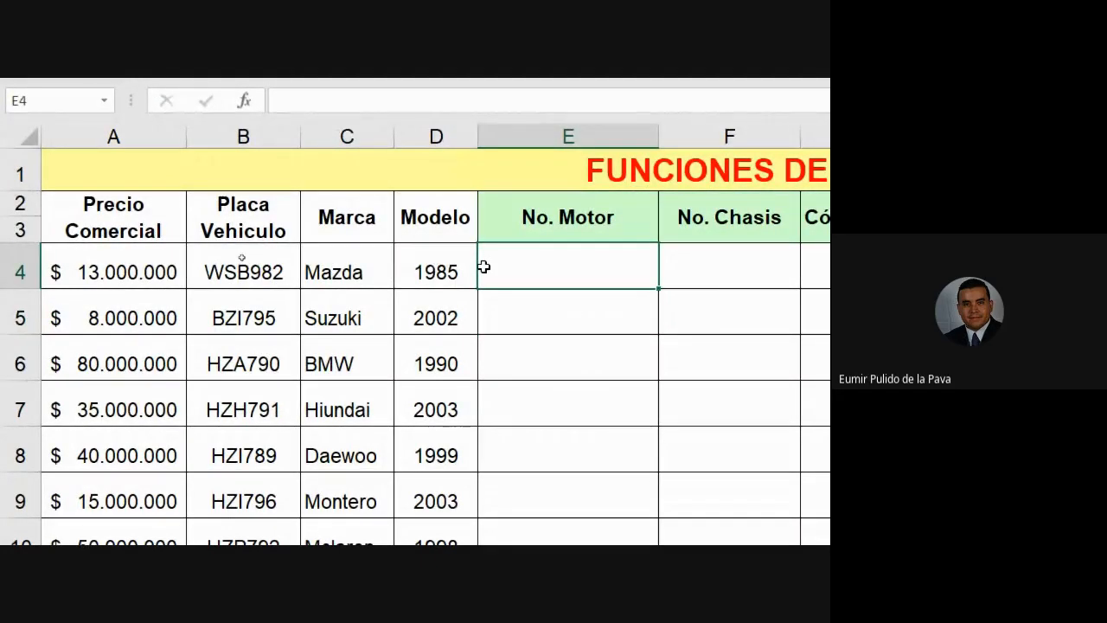
Step: Select the Placa Vehiculo and Modelo source columns together
scroll(660, 424, "down", 1)
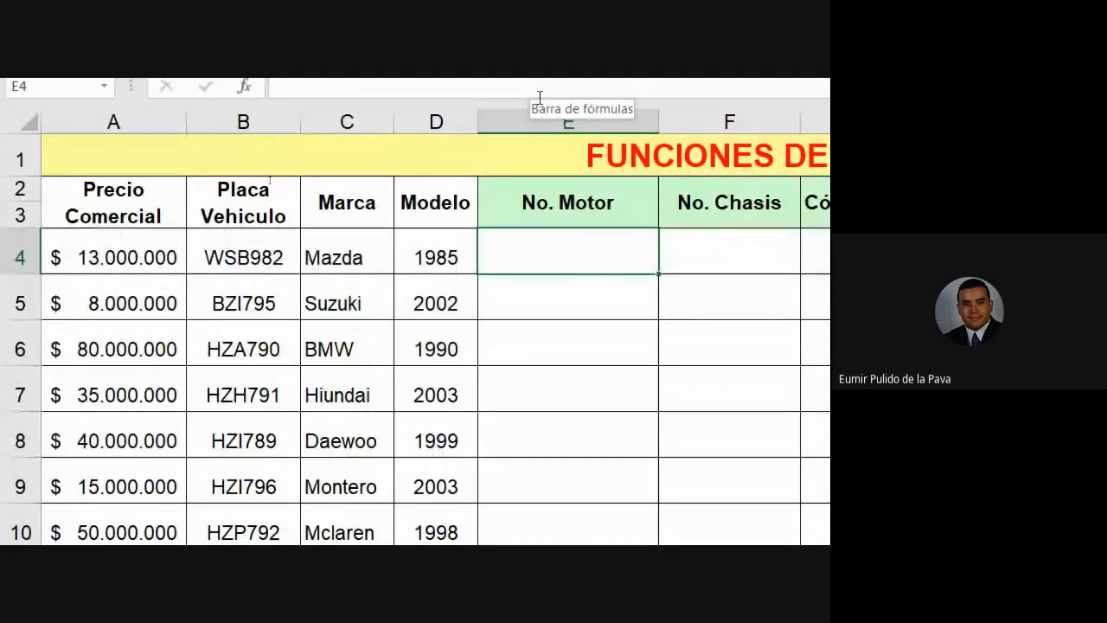
left_click_drag(245, 121, 434, 111)
left_click(434, 110, "ctrl")
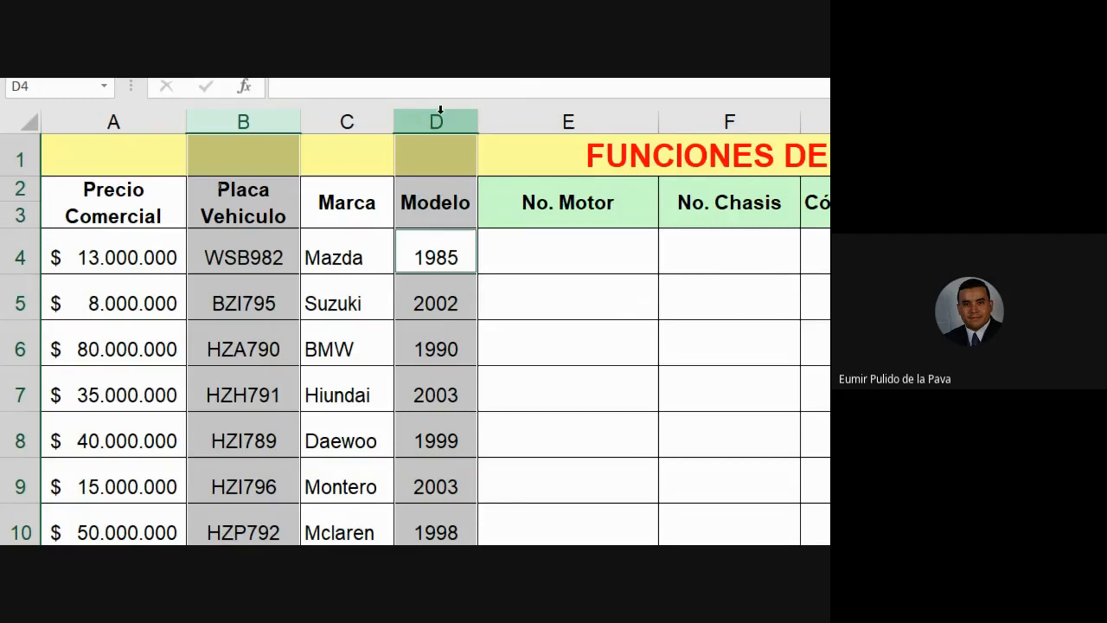
Step: In E4, start a =CONCATENAR( formula from the =CONCA function suggestions
left_click(538, 256)
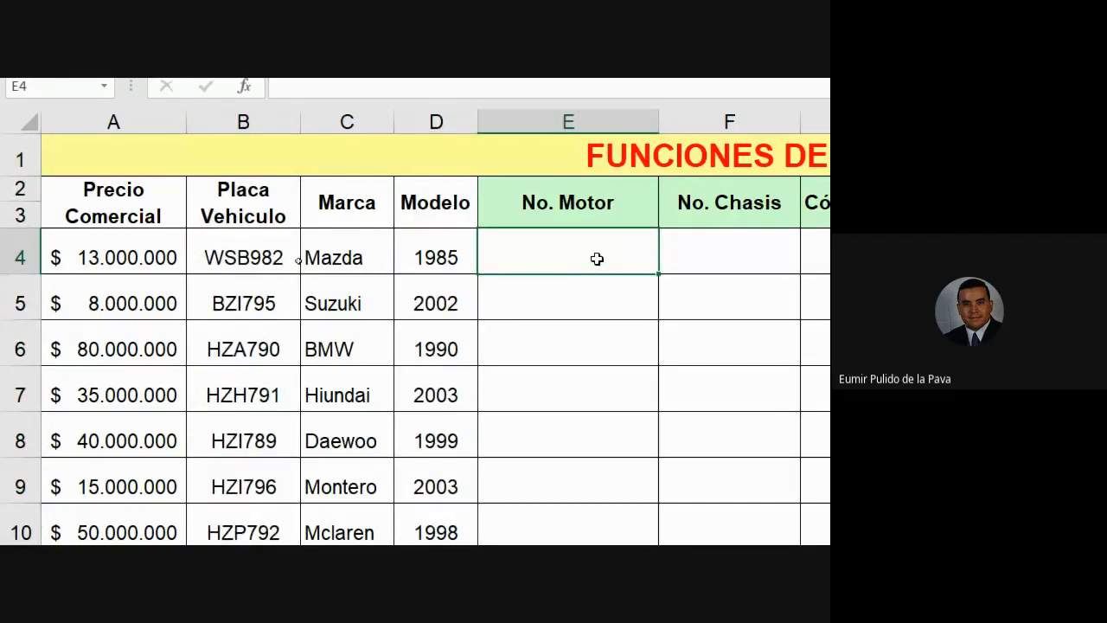
type("=CON")
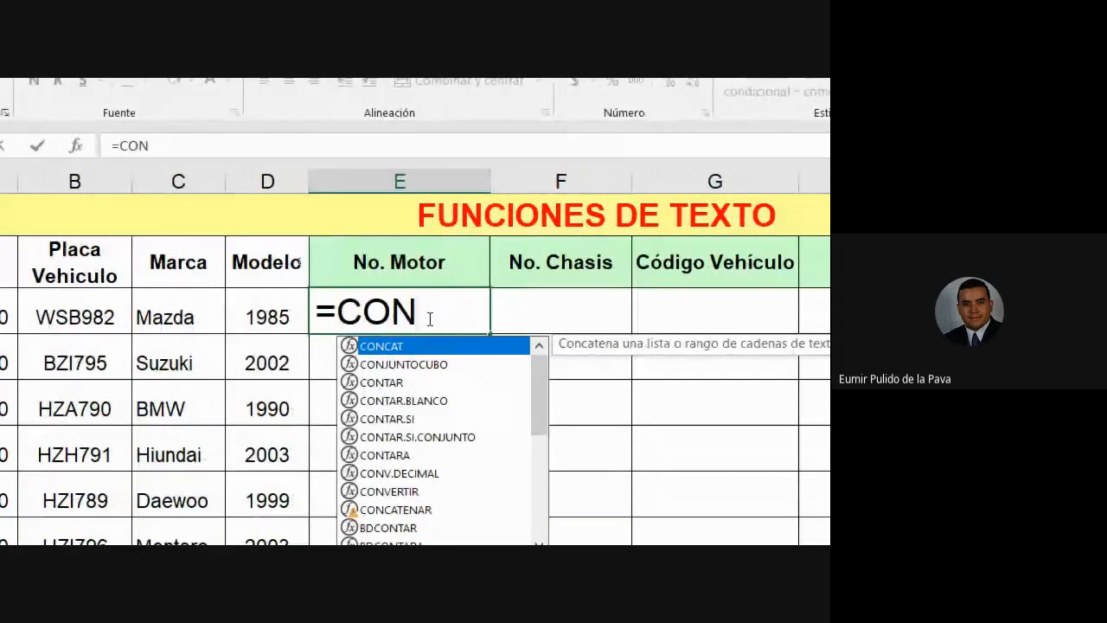
type("CA")
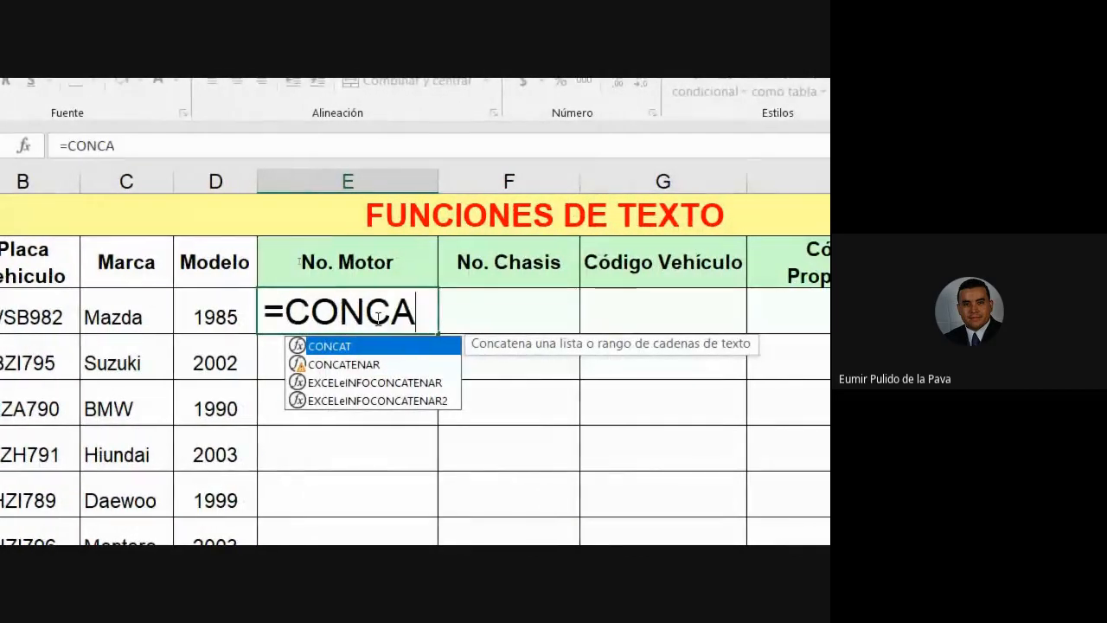
left_click(385, 359)
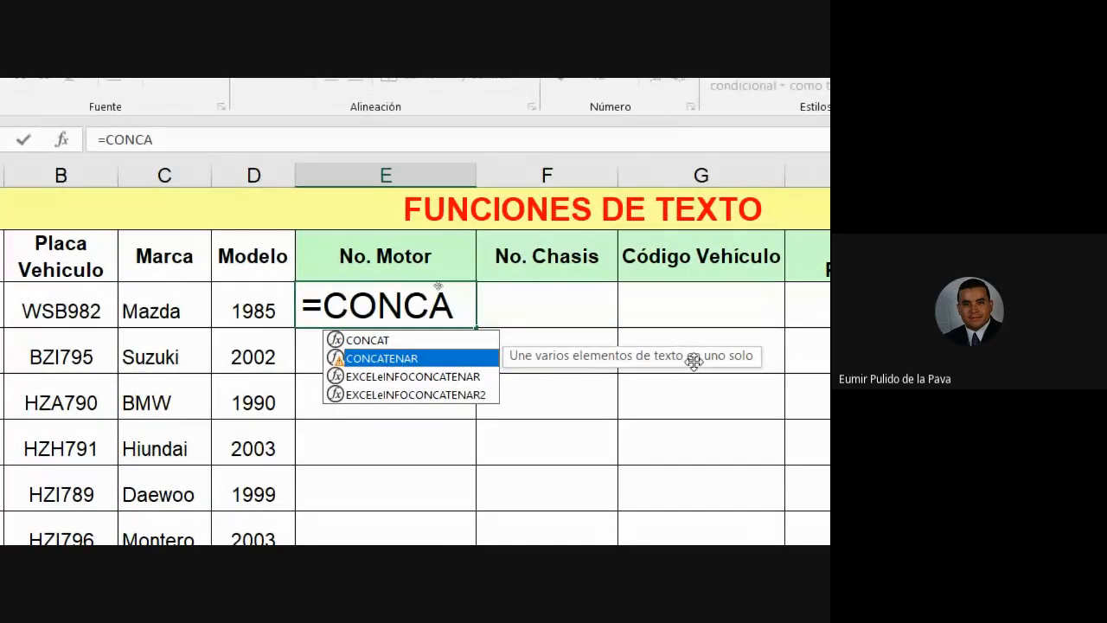
double_click(460, 357)
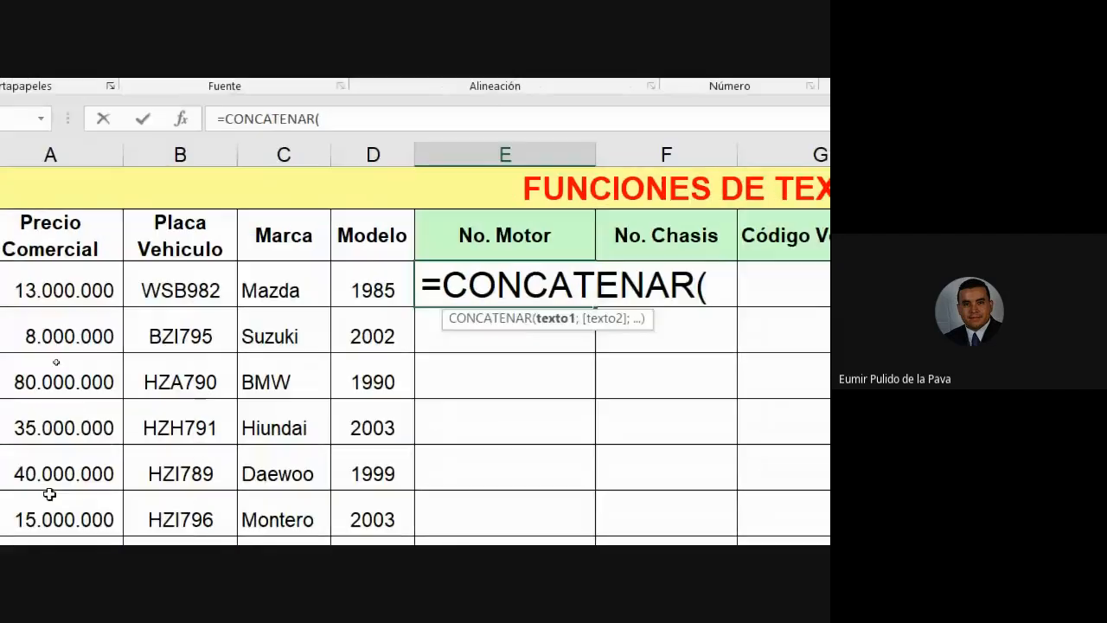
Step: Complete E4 as =CONCATENAR(B4;D4) so it shows WSB9821985
left_click(204, 287)
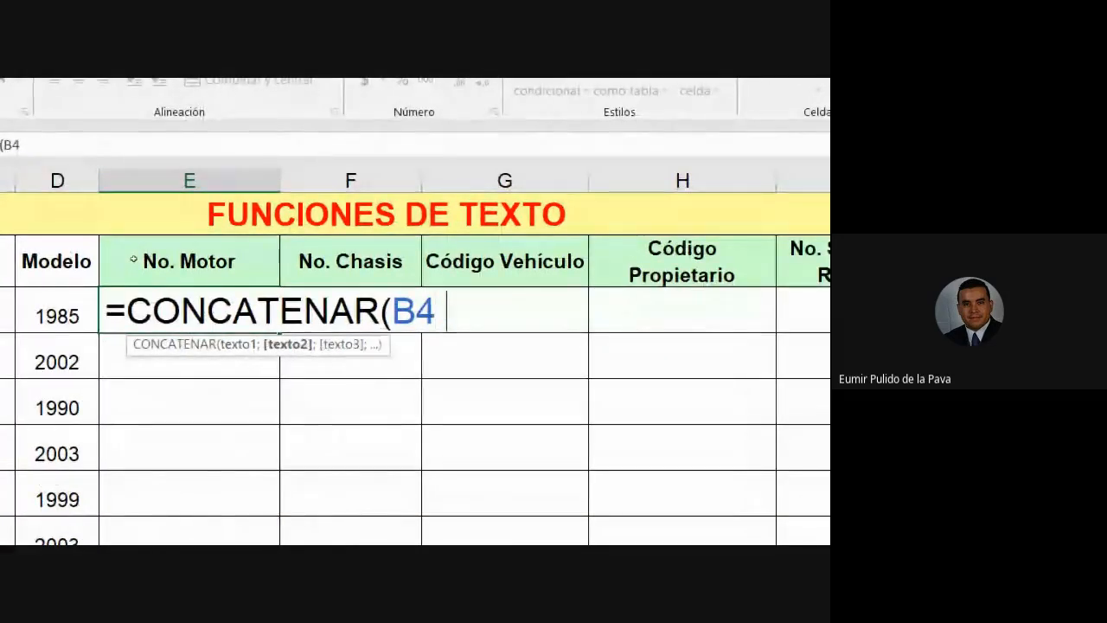
type(";")
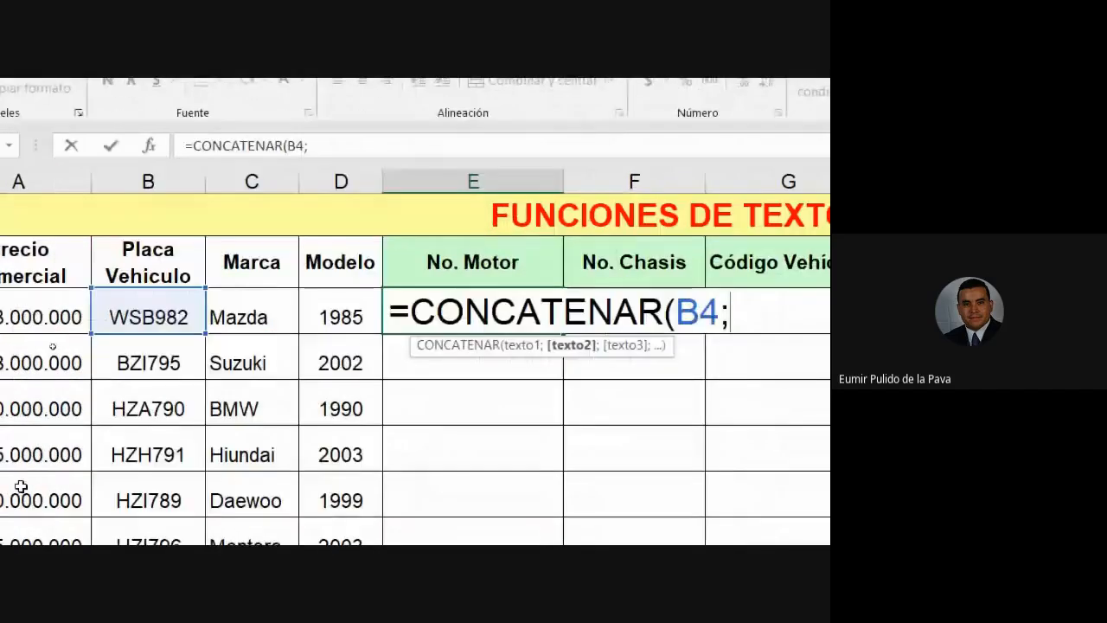
left_click(328, 296)
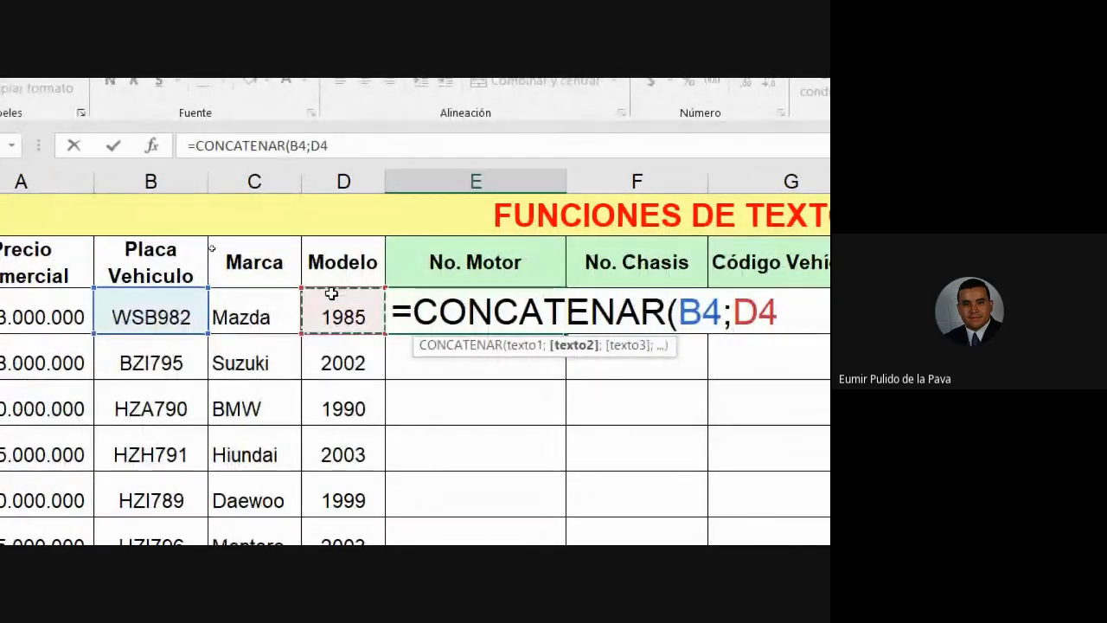
type(")")
key("Return")
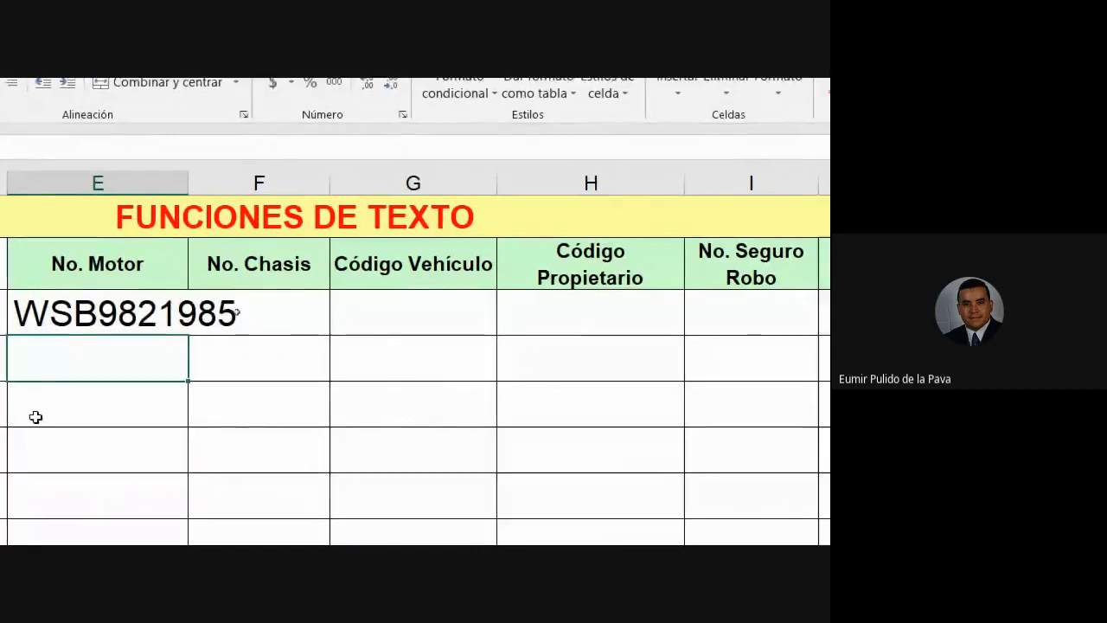
Step: Autofit column E to show WSB9821985 and inspect the WSB plate text in B4
double_click(659, 172)
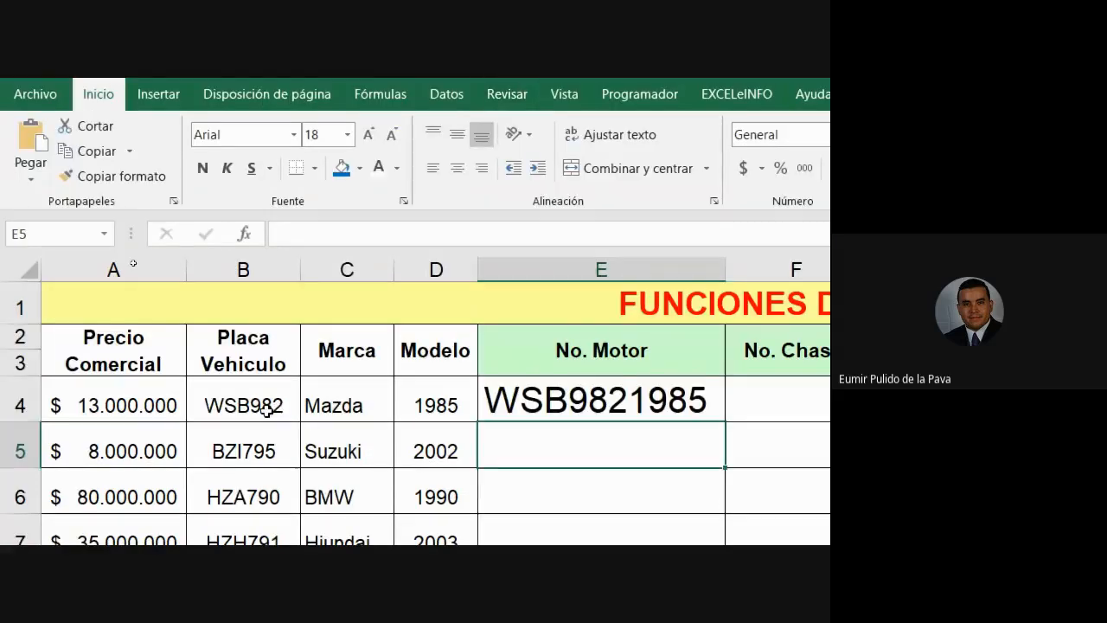
double_click(267, 410)
left_click_drag(192, 403, 250, 406)
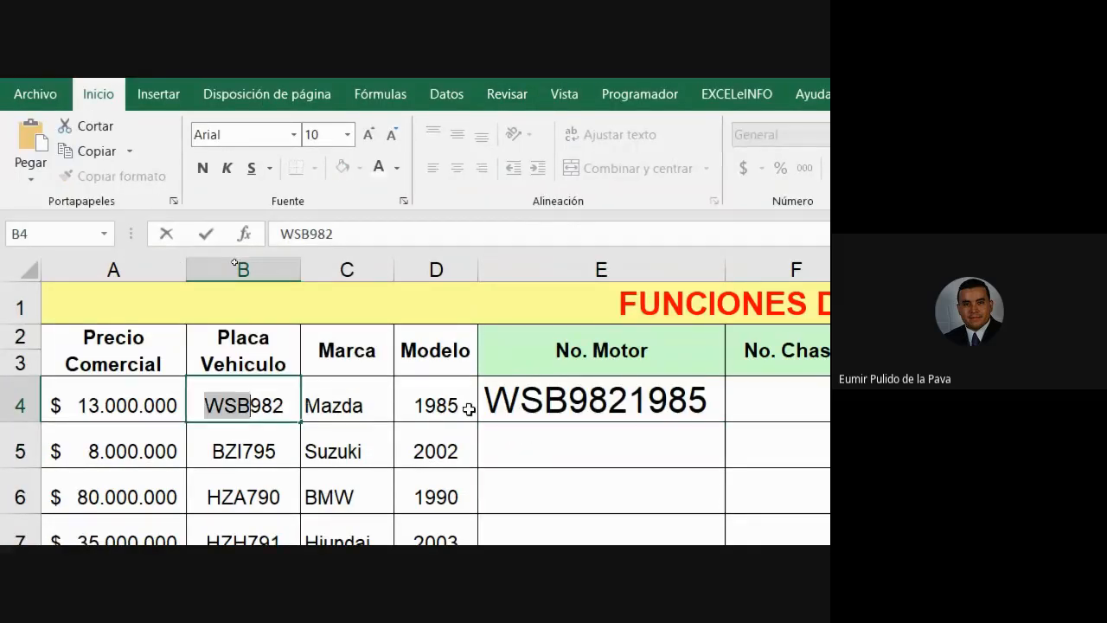
Step: Inspect the model year in D4 and the =CONCATENAR(B4;D4) formula in E4
left_click(436, 404)
double_click(435, 406)
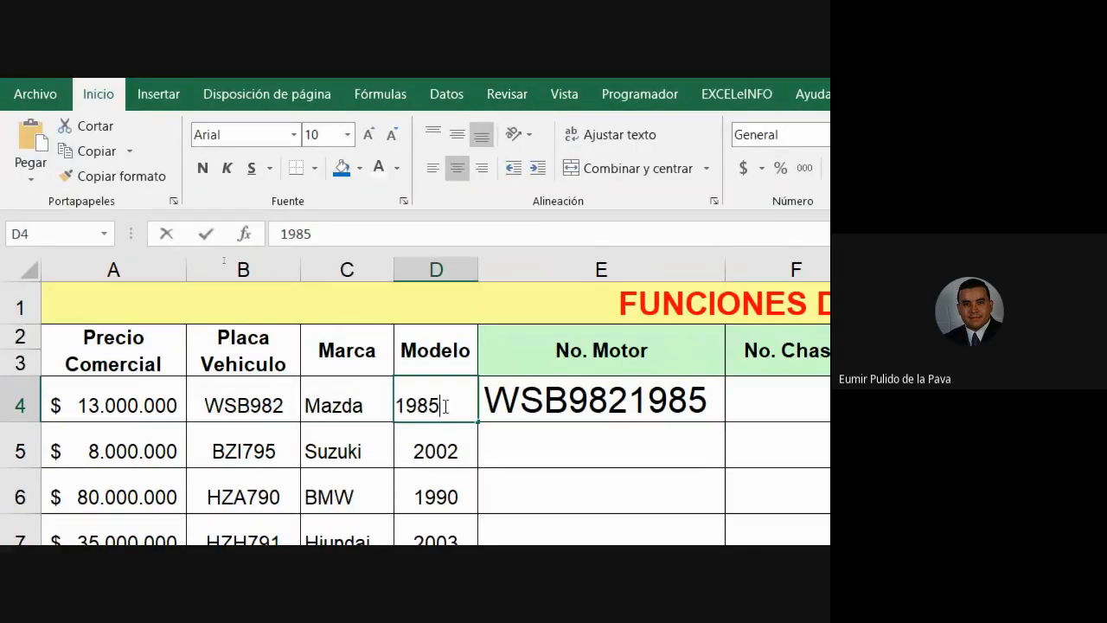
left_click(516, 396)
double_click(516, 396)
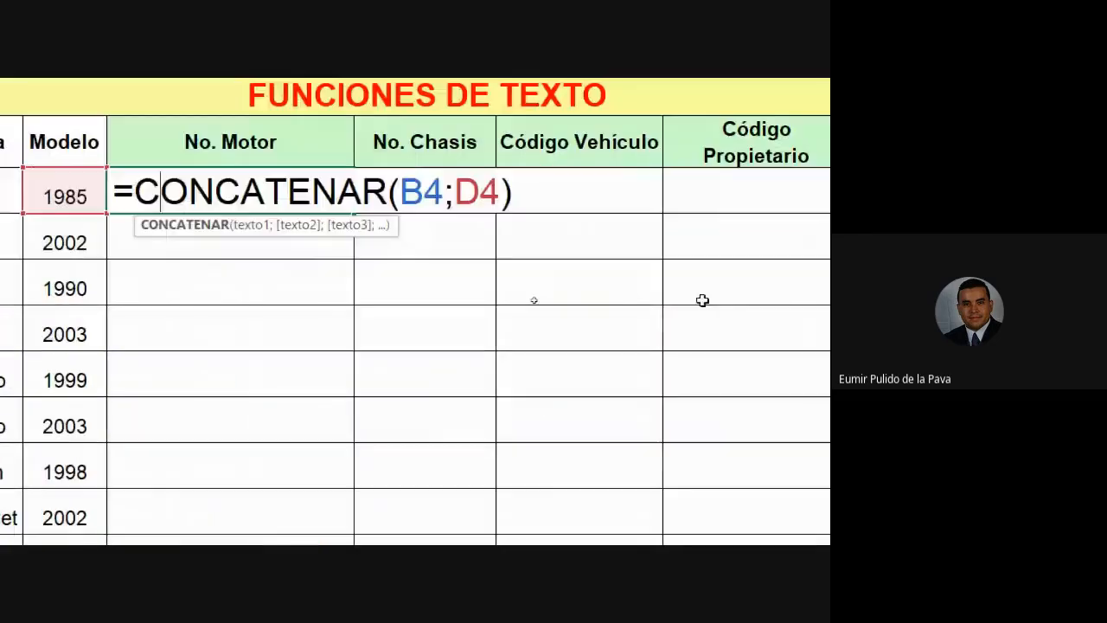
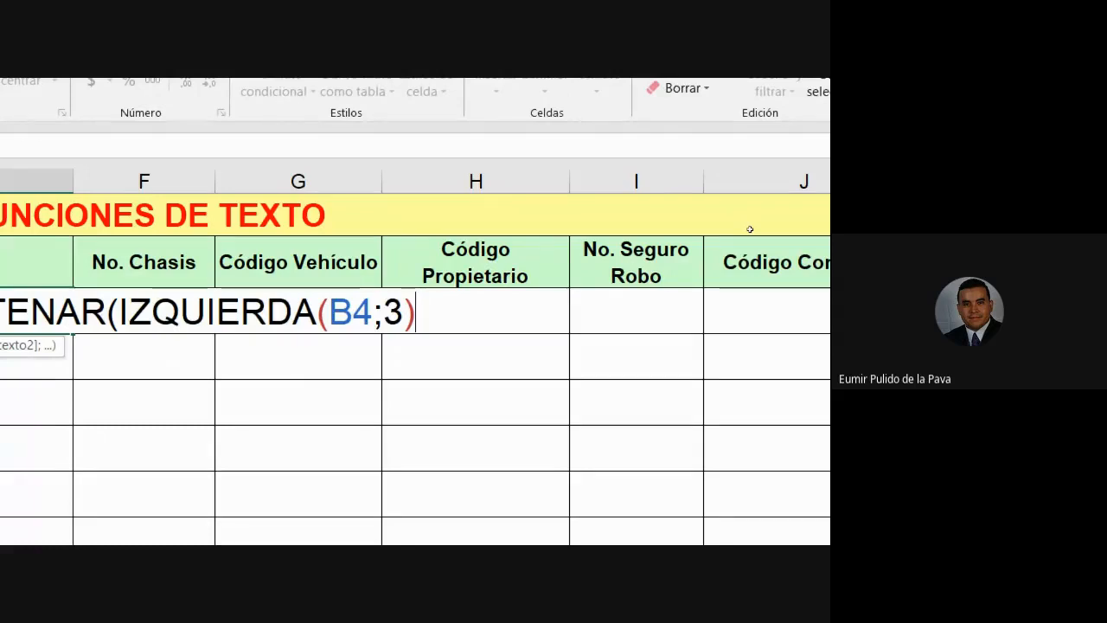
Step: Check the parenthesis pairing around IZQUIERDA(B4;3) in E4's formula and remove an extra closing parenthesis
left_click_drag(371, 318, 378, 318)
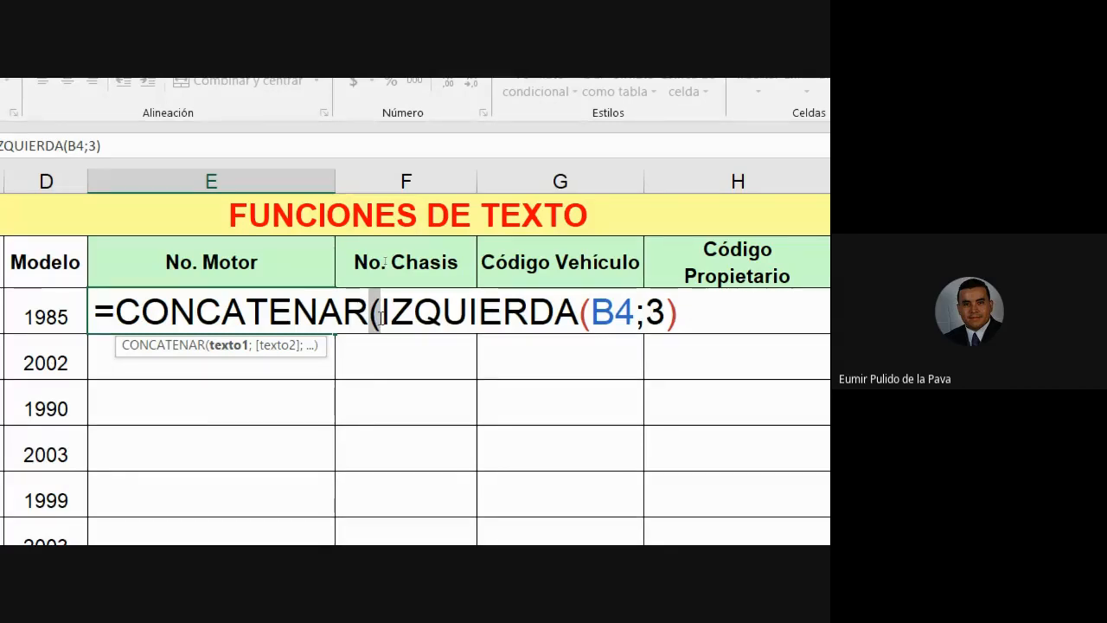
left_click_drag(370, 315, 593, 322)
left_click(373, 316)
left_click_drag(375, 316, 379, 317)
left_click_drag(581, 305, 591, 298)
left_click_drag(677, 313, 576, 314)
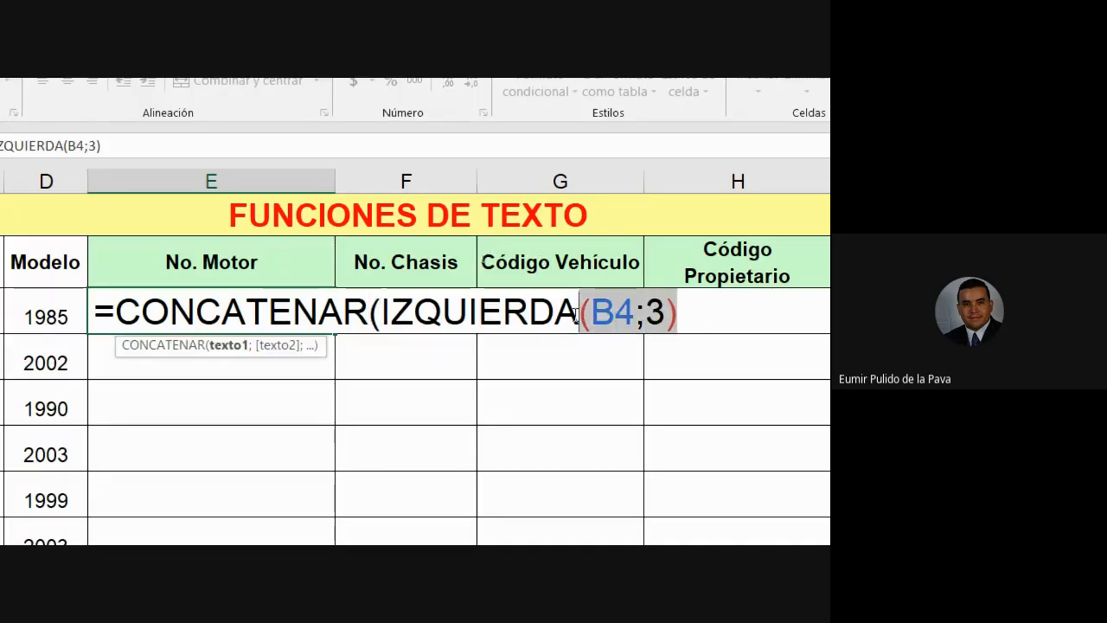
left_click(689, 311)
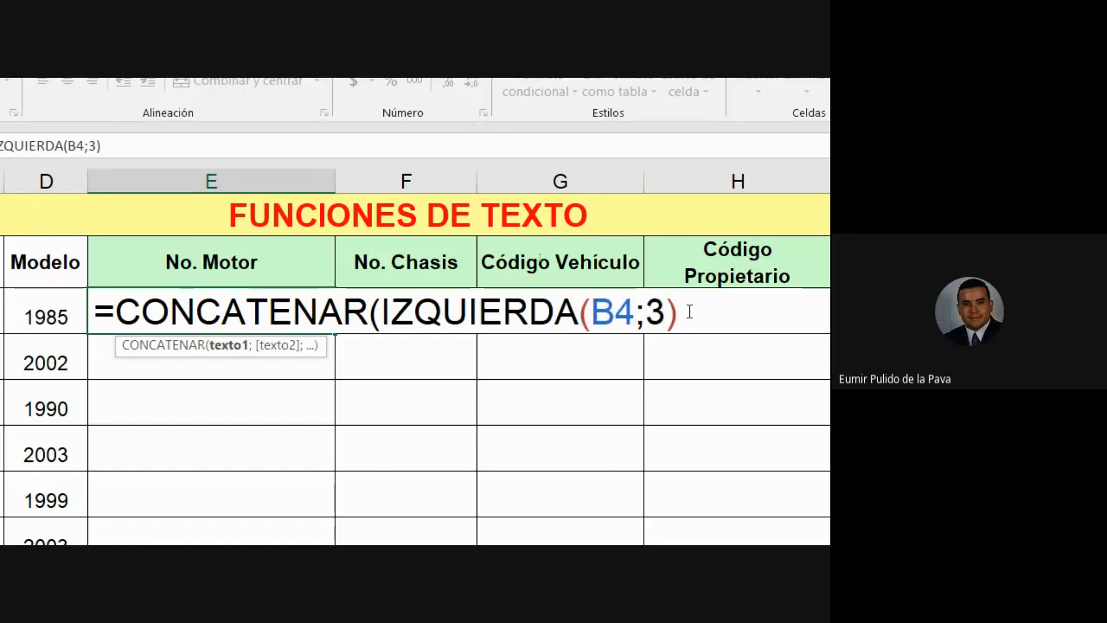
type(")")
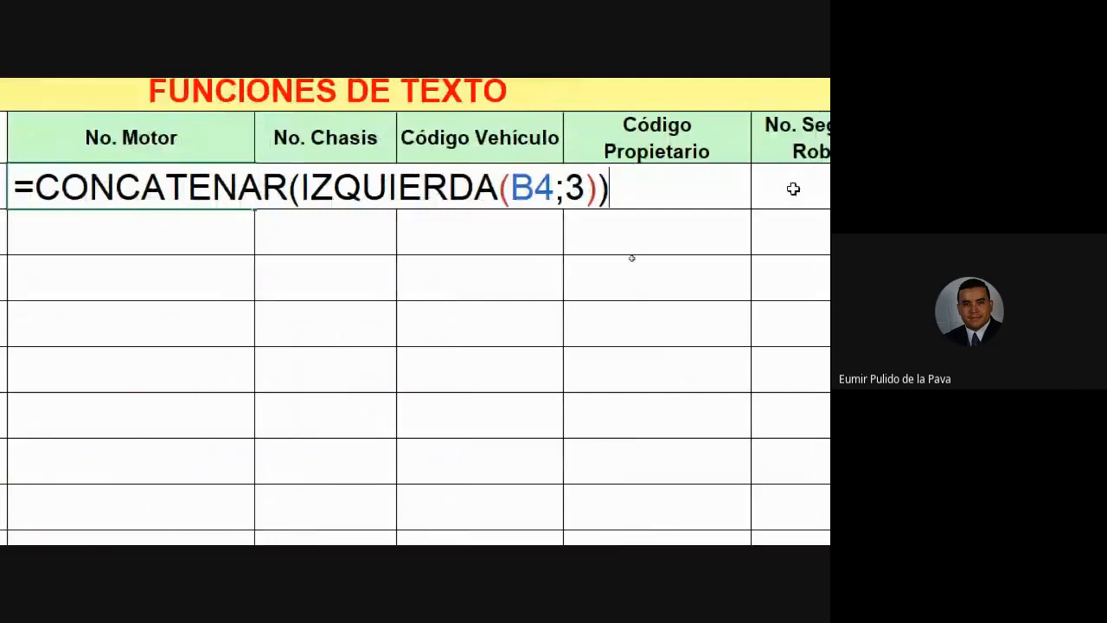
key("BackSpace")
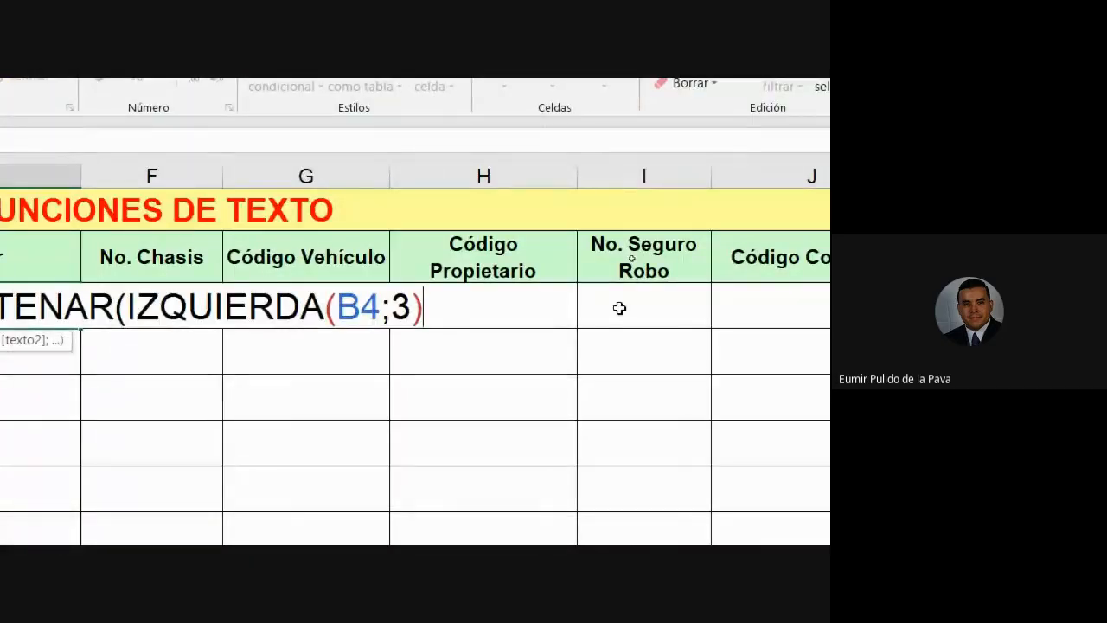
Step: Add DERECHA(D4;2) as the second argument, making =CONCATENAR(IZQUIERDA(B4;3);DERECHA(D4;2)) in E4
type(";")
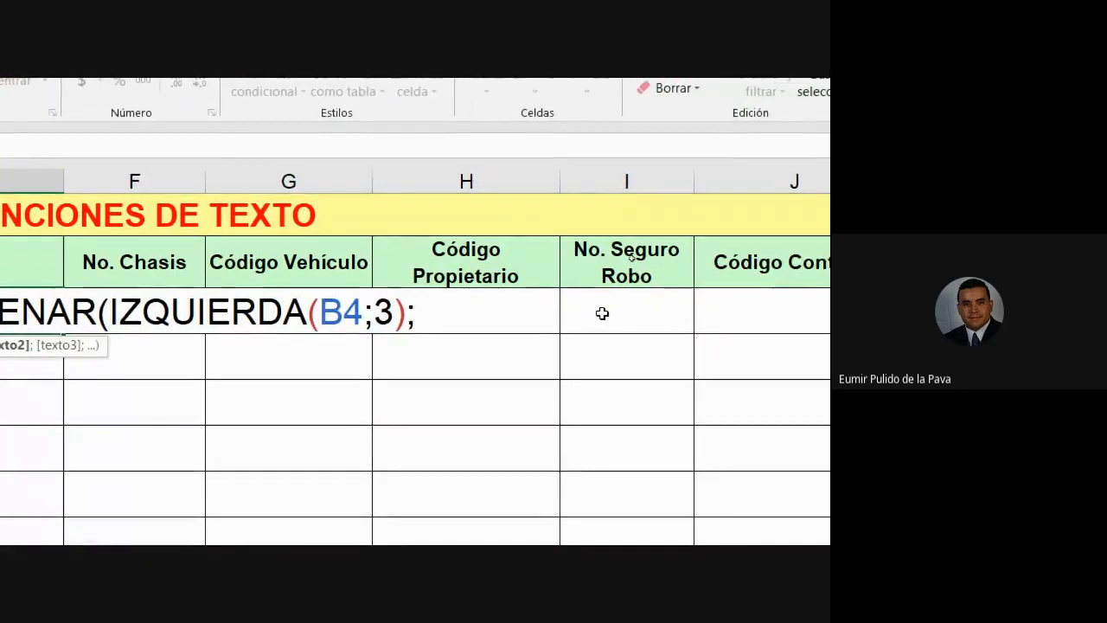
type("DER")
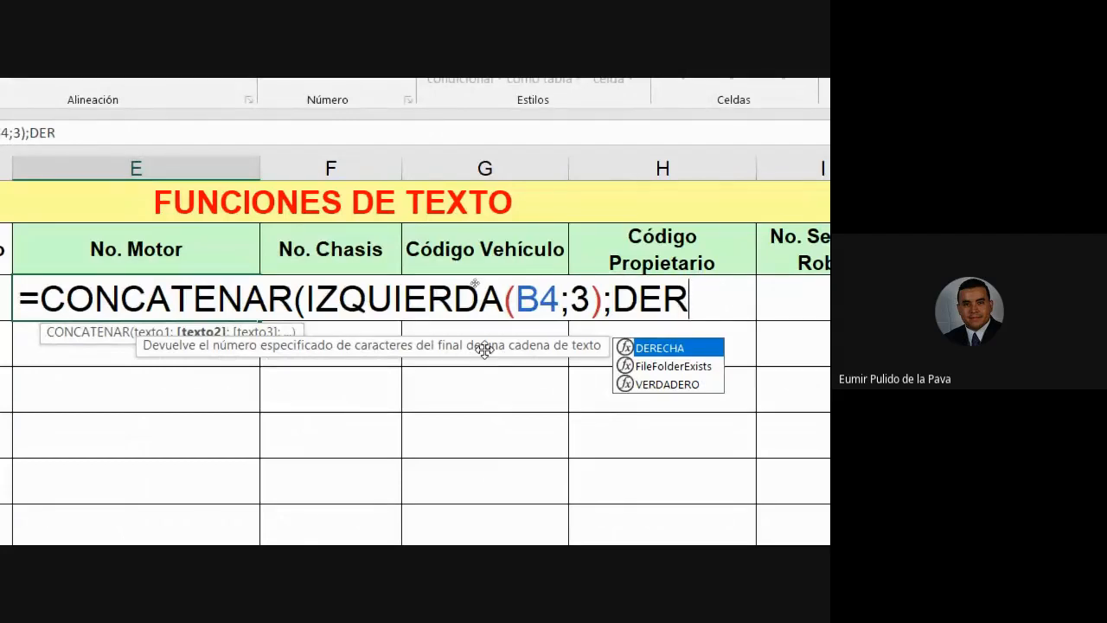
key("Tab")
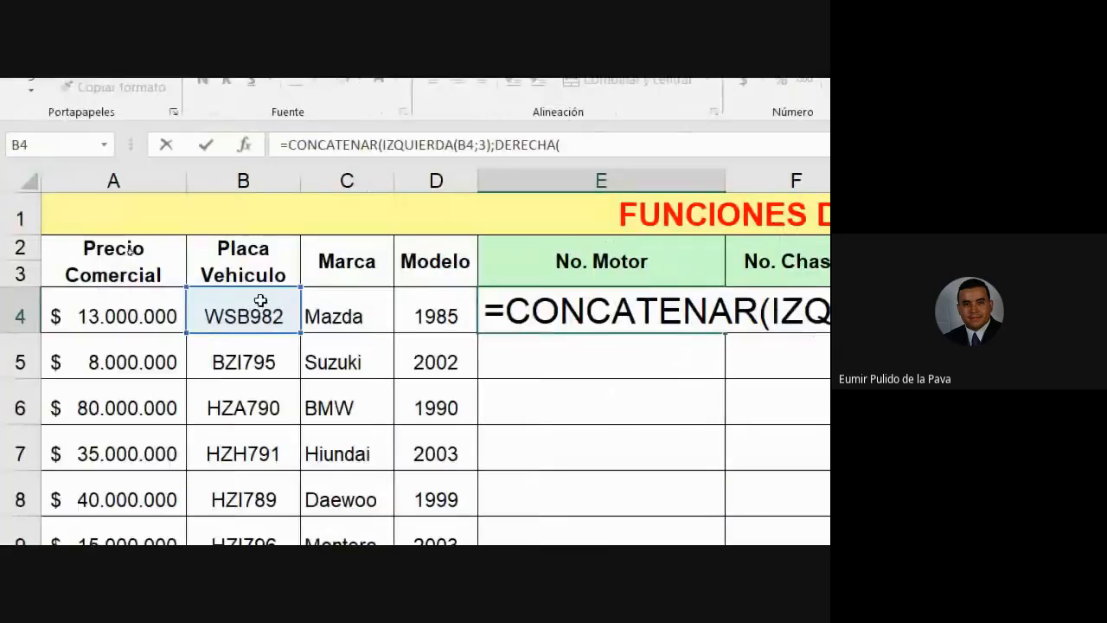
left_click(412, 314)
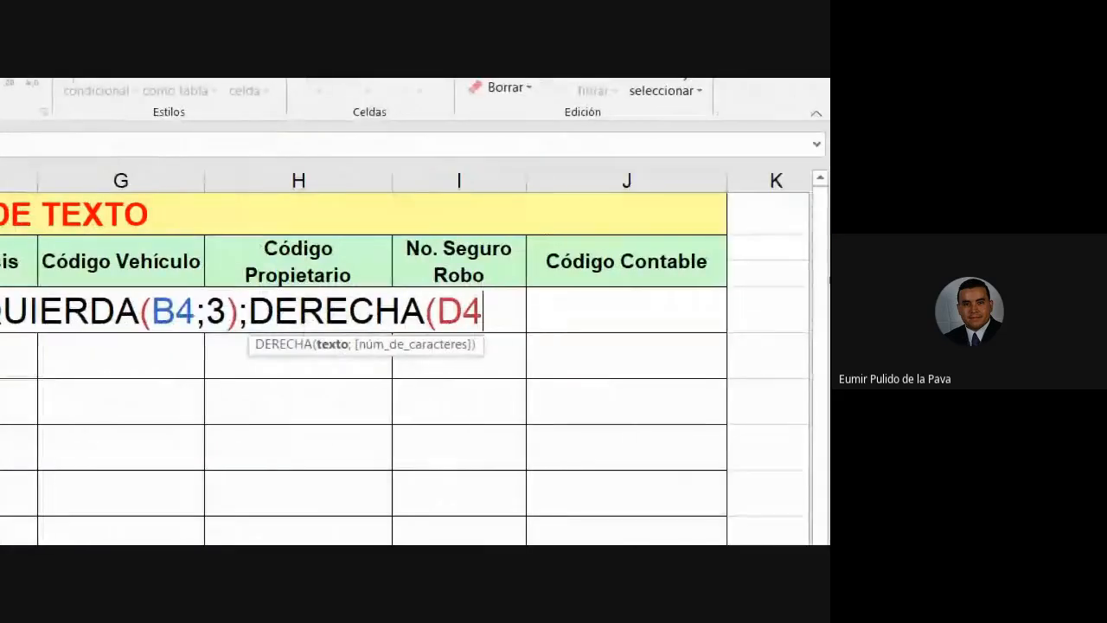
type(";12")
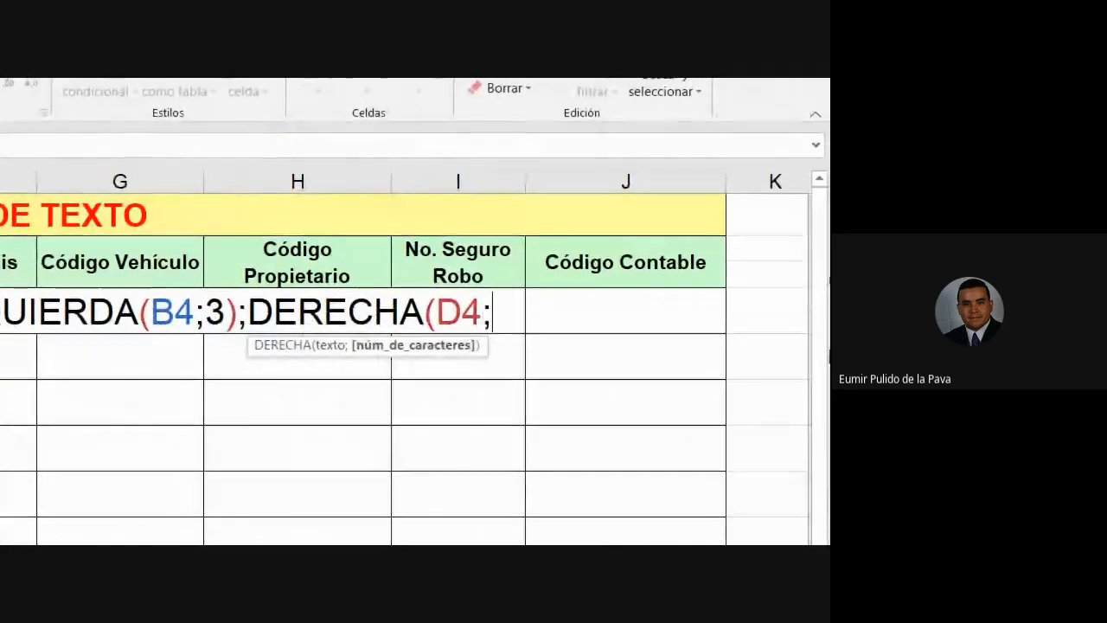
key("BackSpace")
key("BackSpace")
type("2)")
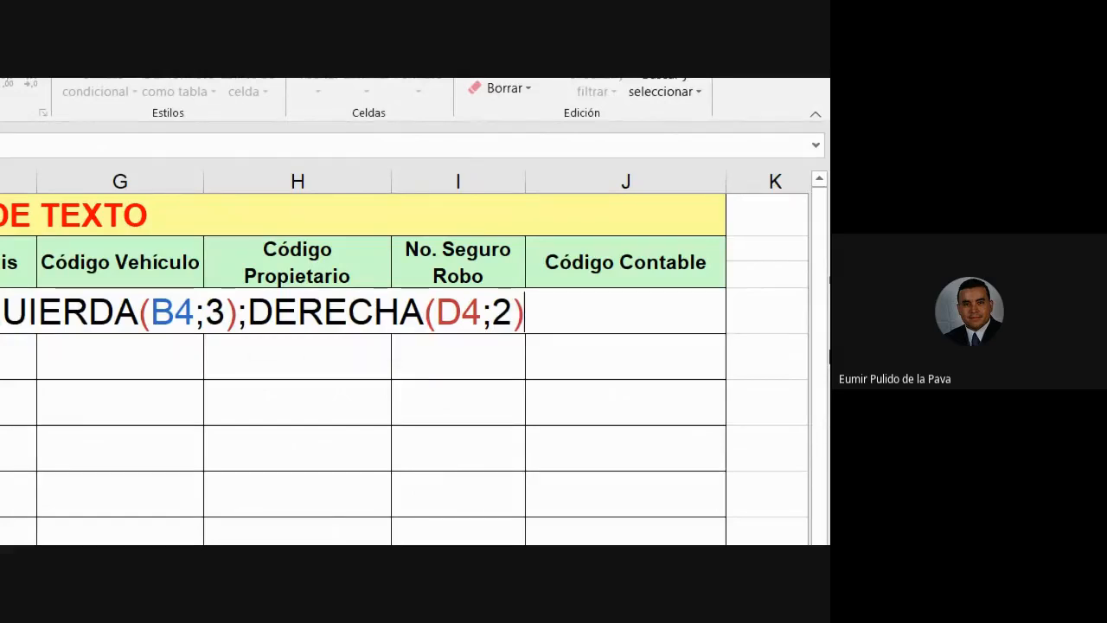
type(")")
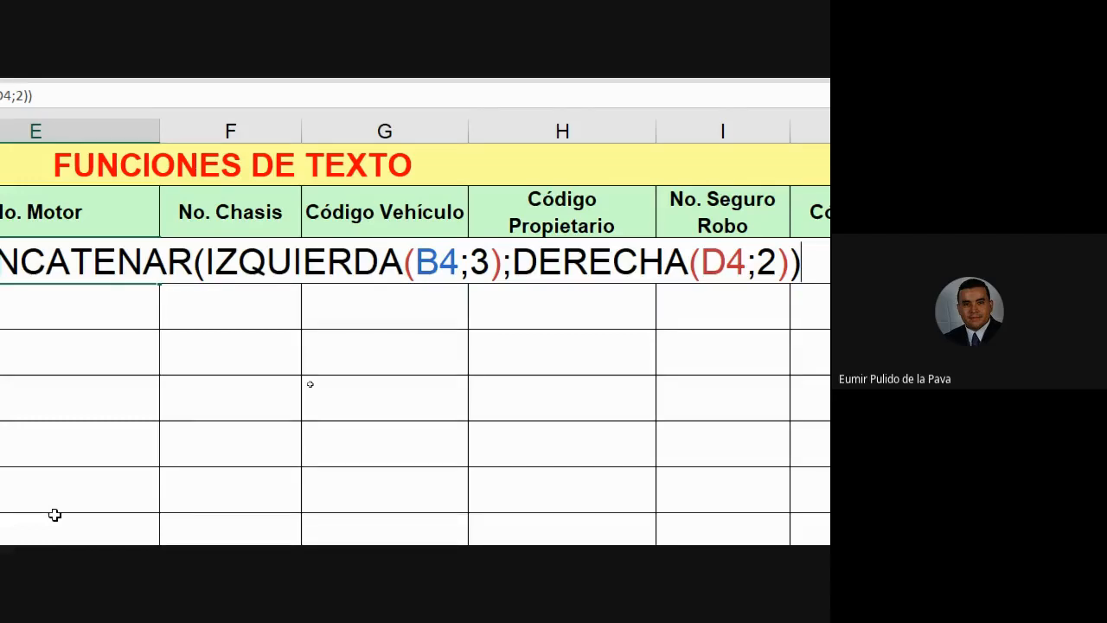
key("Return")
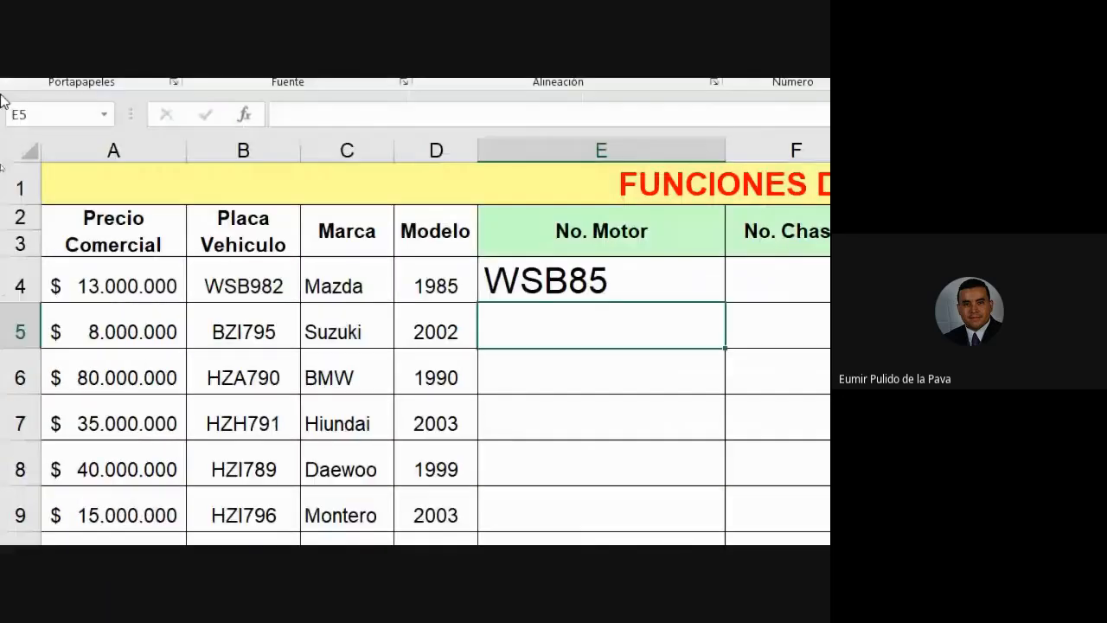
Step: Copy E4's motor-code formula down column E, recheck it, then move to F4
left_click(683, 289)
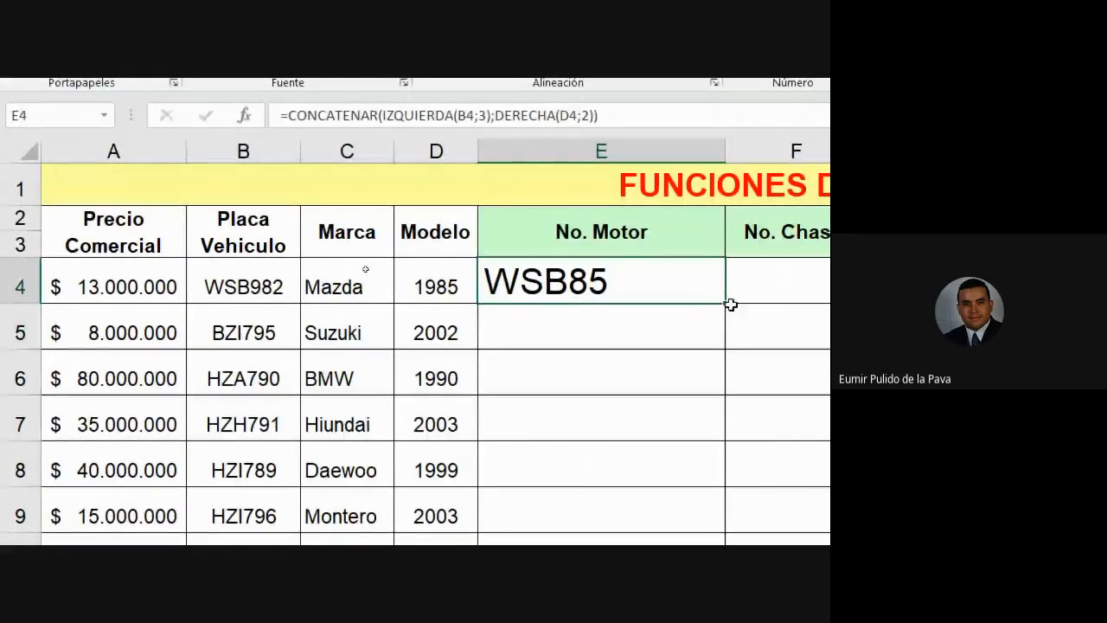
double_click(729, 305)
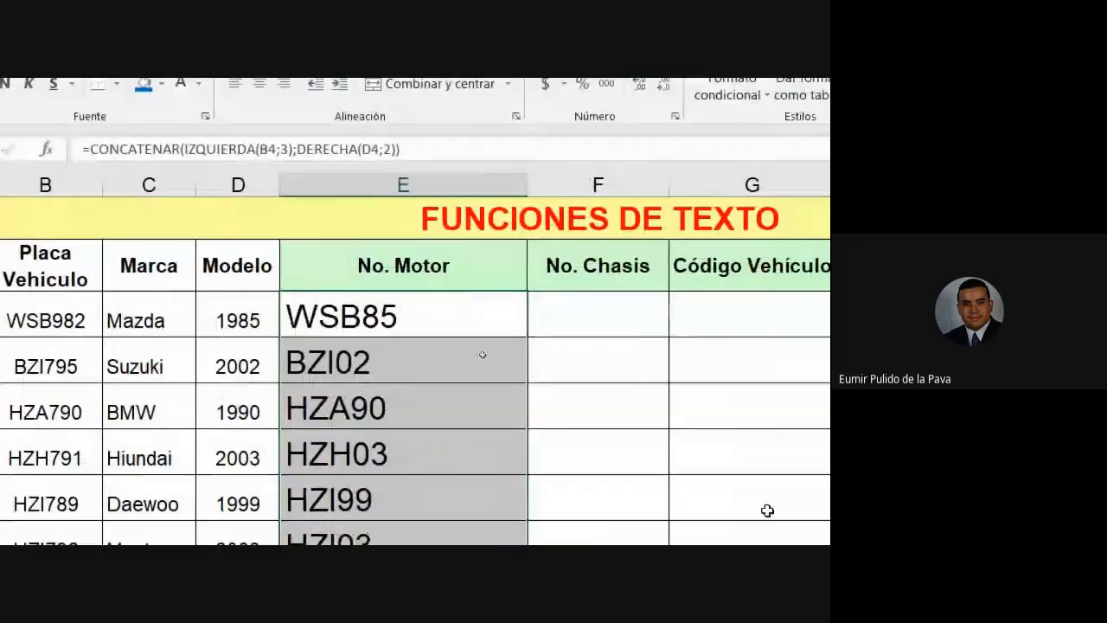
key("F2")
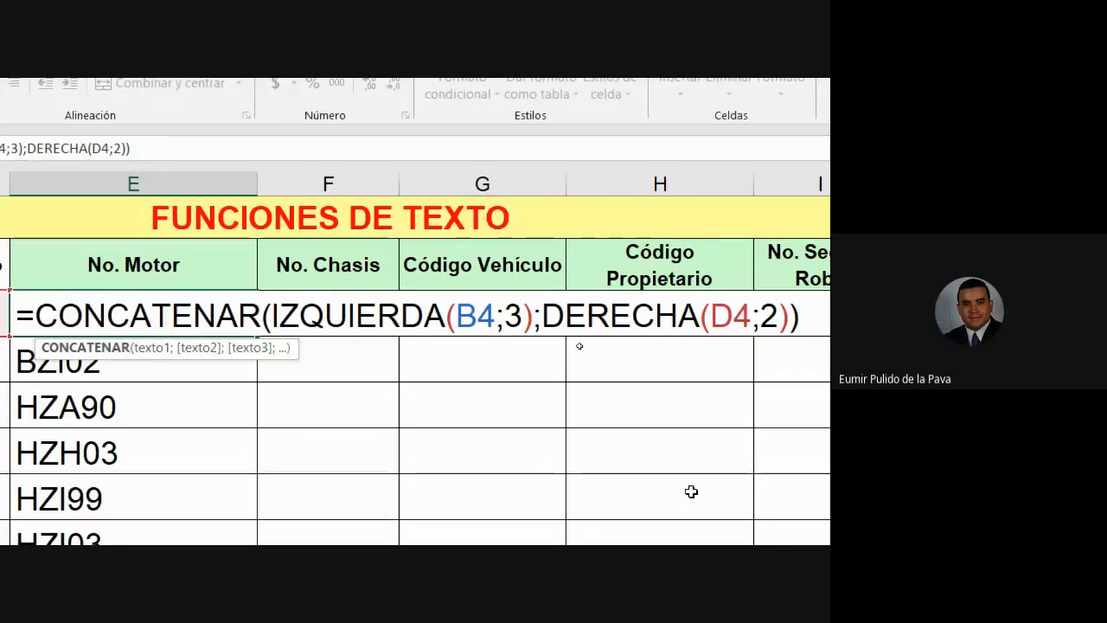
key("Return")
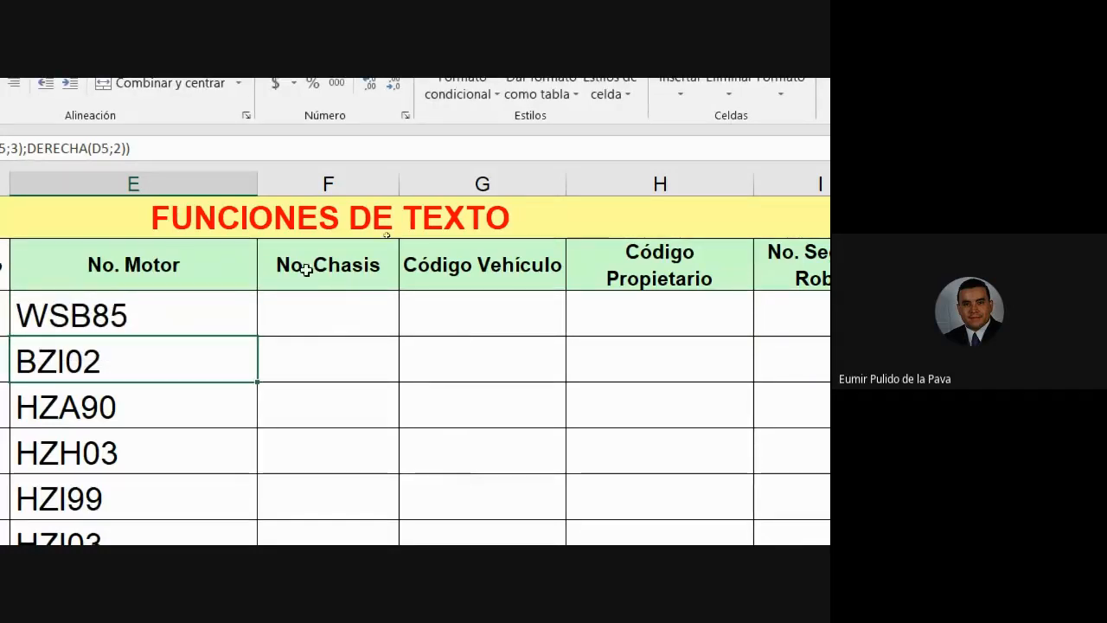
left_click(296, 294)
Step: Narrow column E to fit the motor codes, read the instructions below, and return to F4
left_click_drag(257, 182, 191, 182)
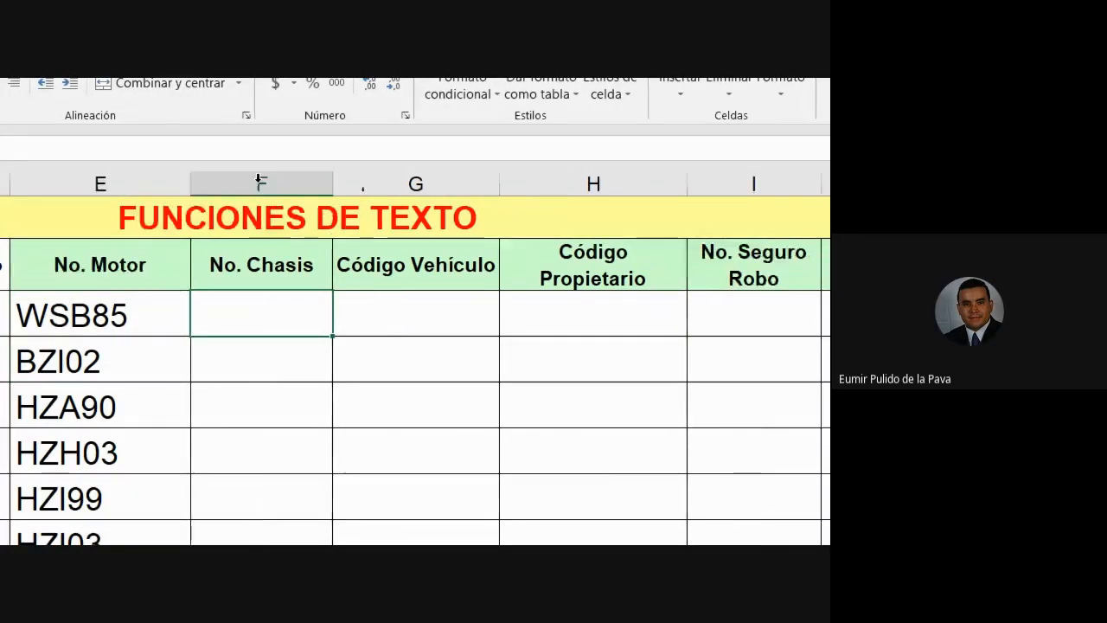
scroll(210, 250, "down", 2)
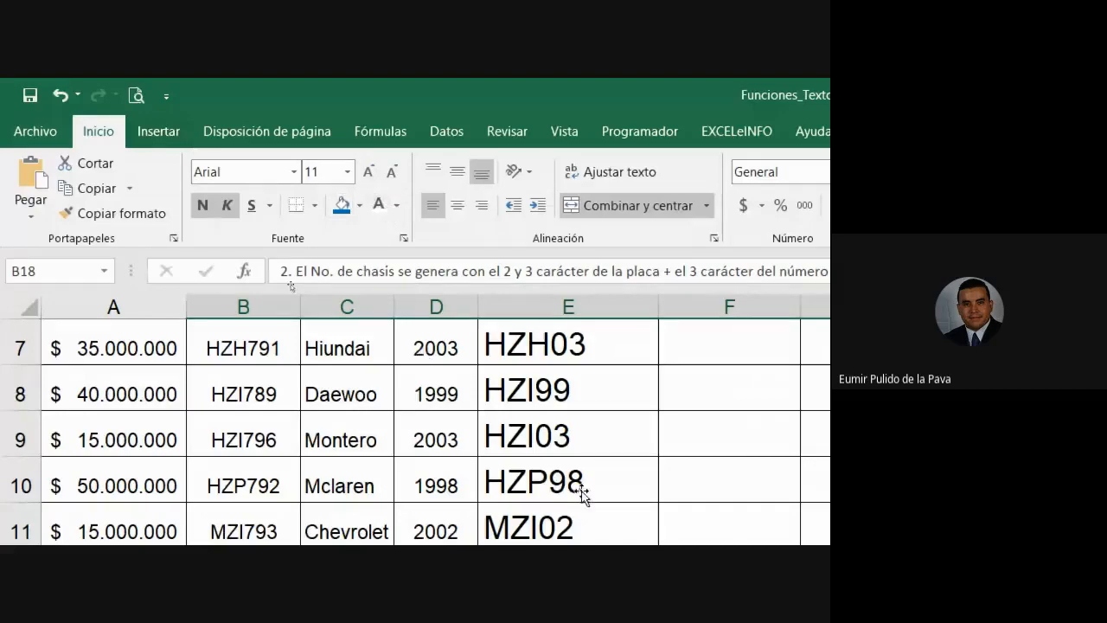
scroll(284, 205, "down", 3)
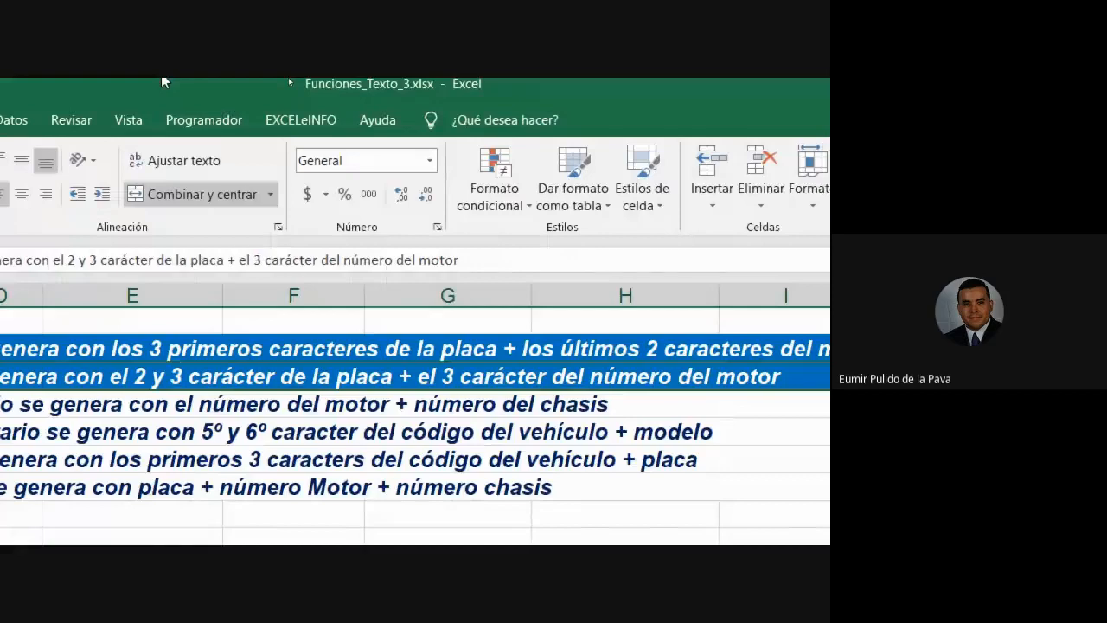
scroll(756, 502, "up", 2)
scroll(756, 502, "up", 3)
left_click(558, 353)
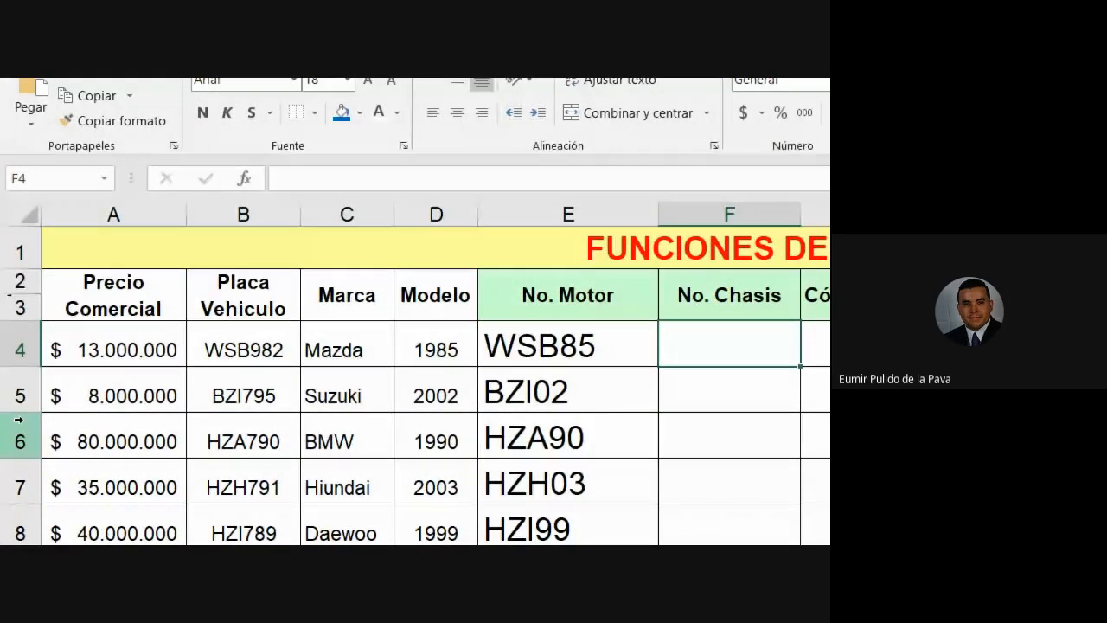
Step: Inspect the characters of plates WSB982, BZI795 and HZA790 and the motor formula in E4
left_click(225, 346)
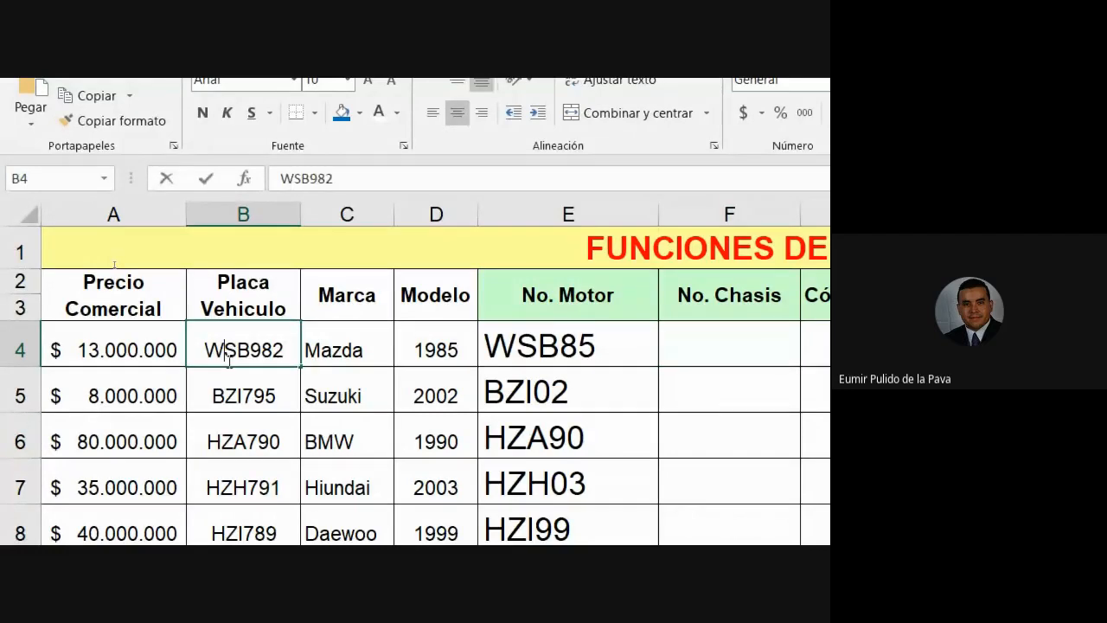
double_click(229, 354)
left_click_drag(245, 355, 251, 350)
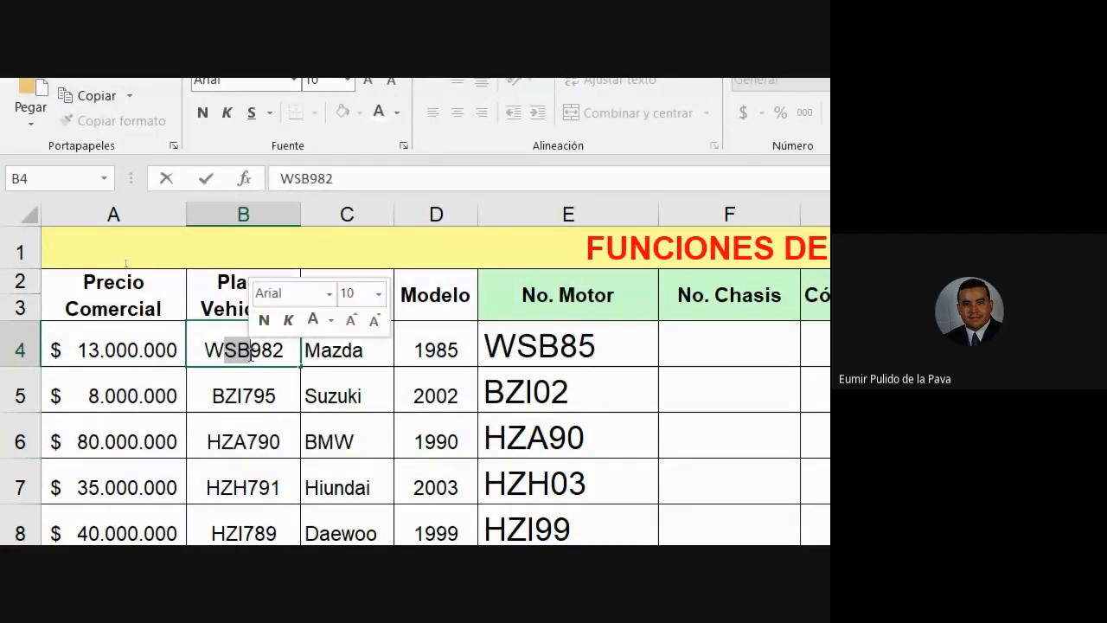
double_click(241, 403)
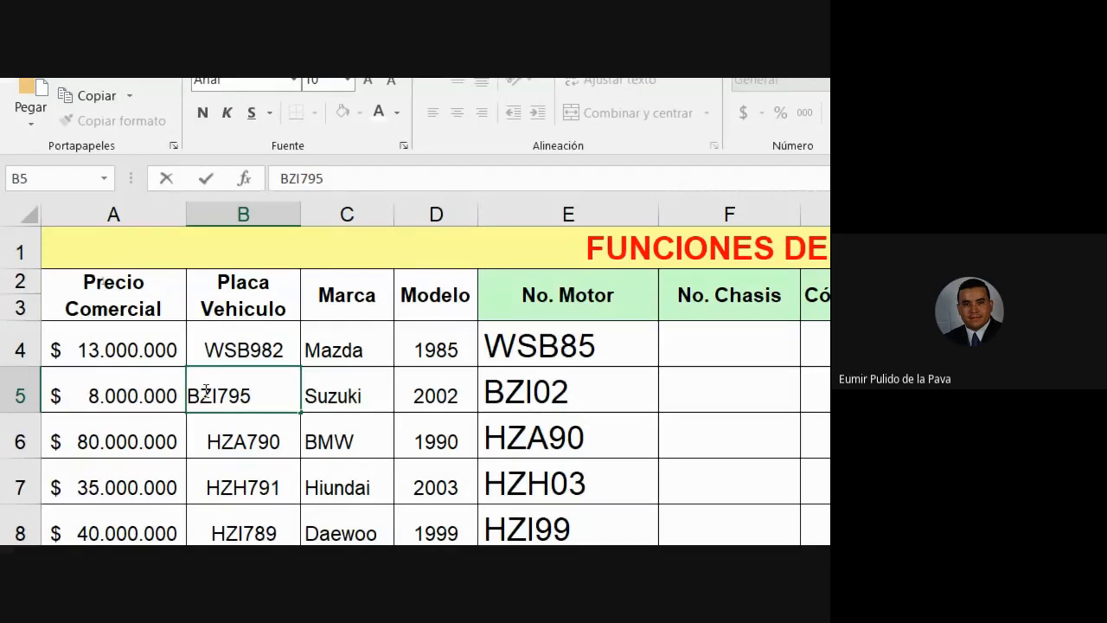
double_click(227, 444)
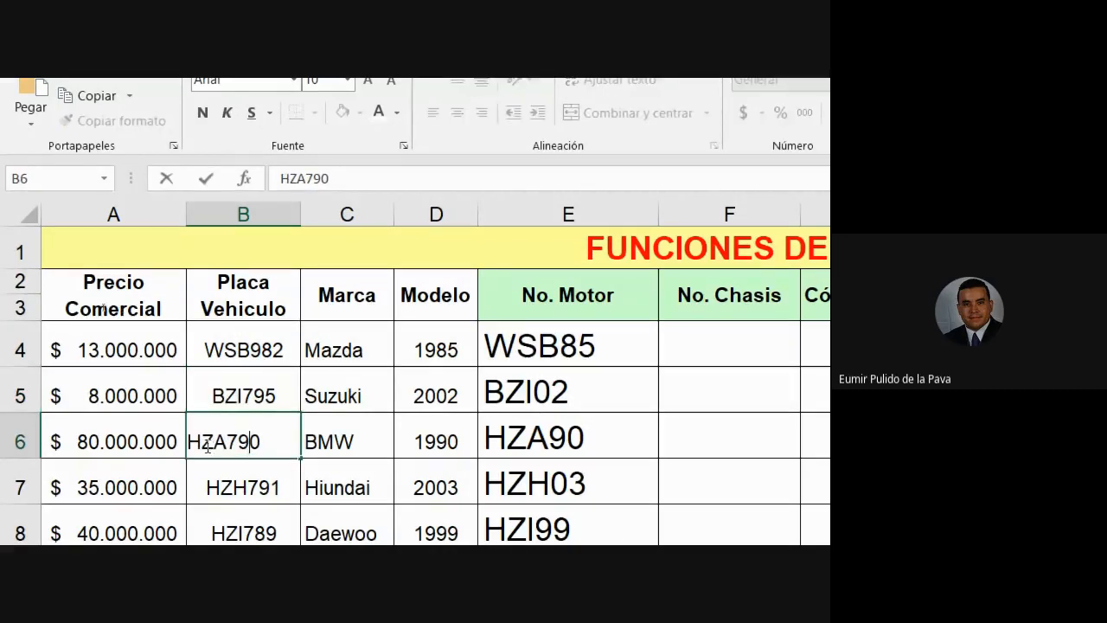
left_click_drag(201, 441, 228, 441)
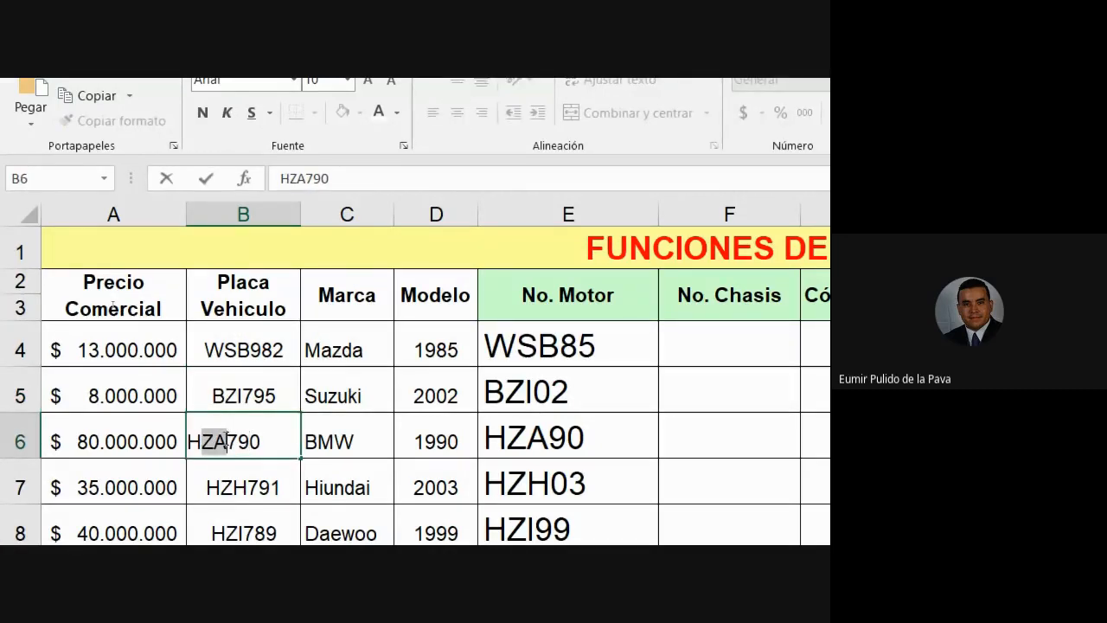
left_click(543, 345)
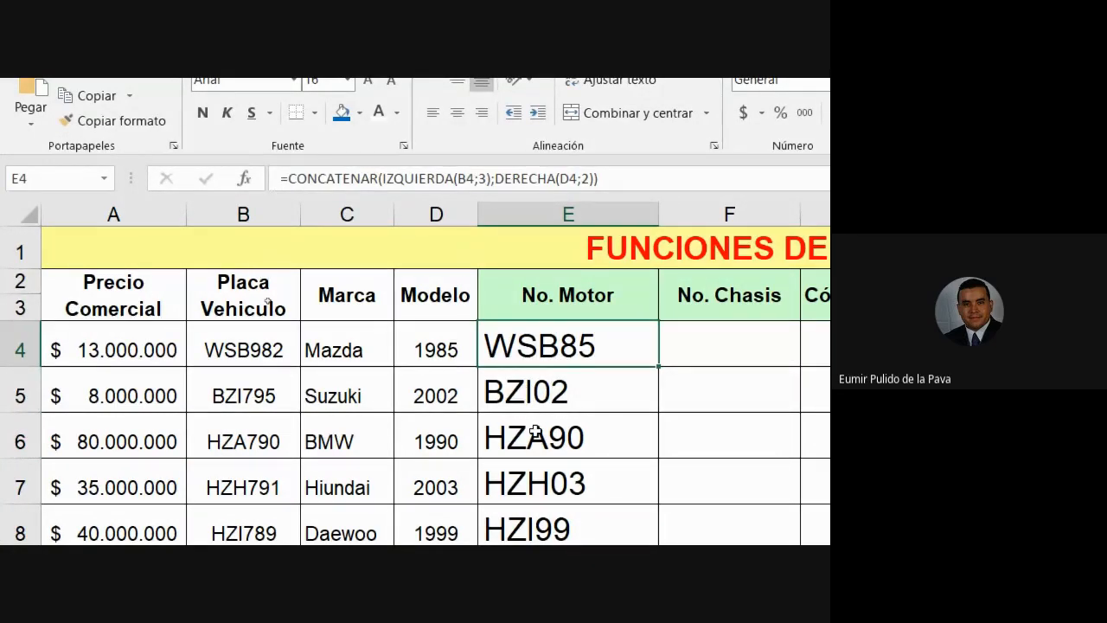
Step: Enter chassis codes SBB and ZII in the first two No. Chasis cells
left_click(666, 345)
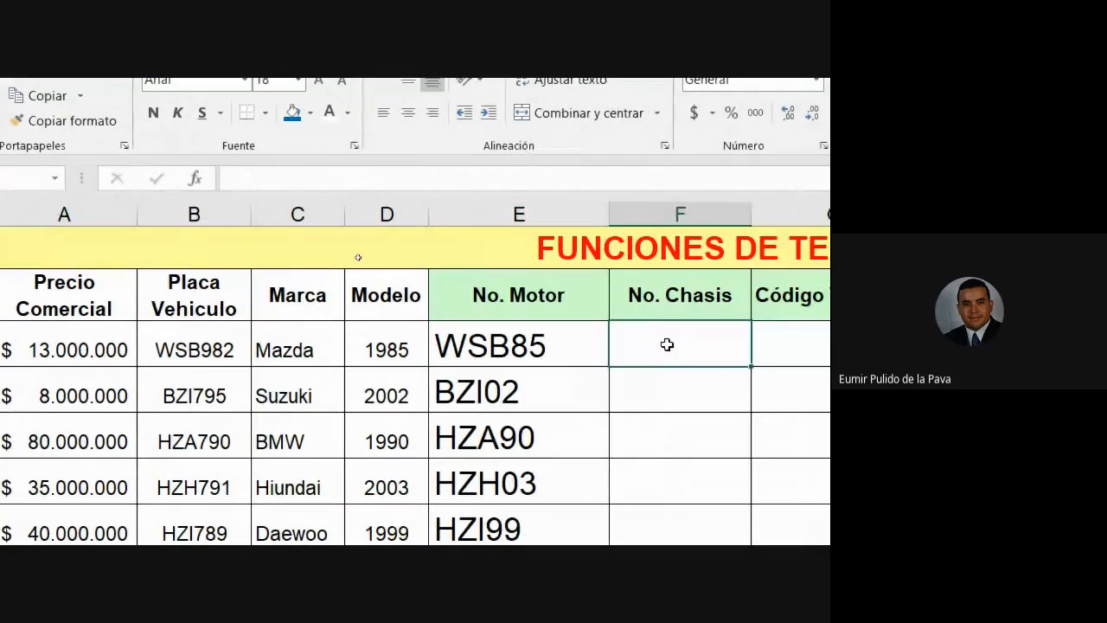
type("SBB")
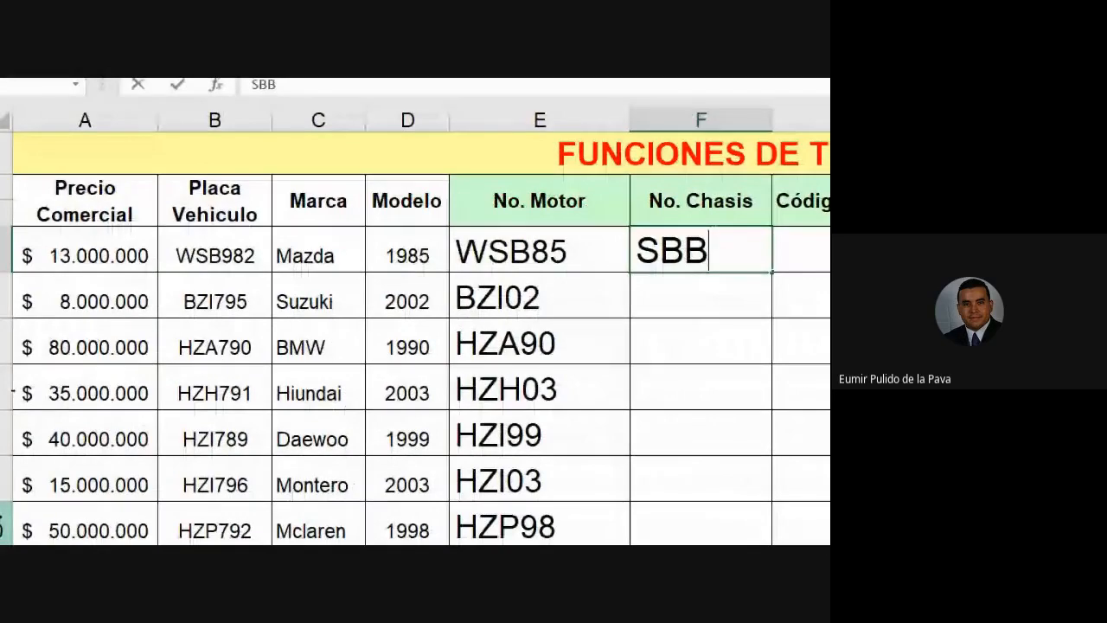
key("Return")
type("ZII")
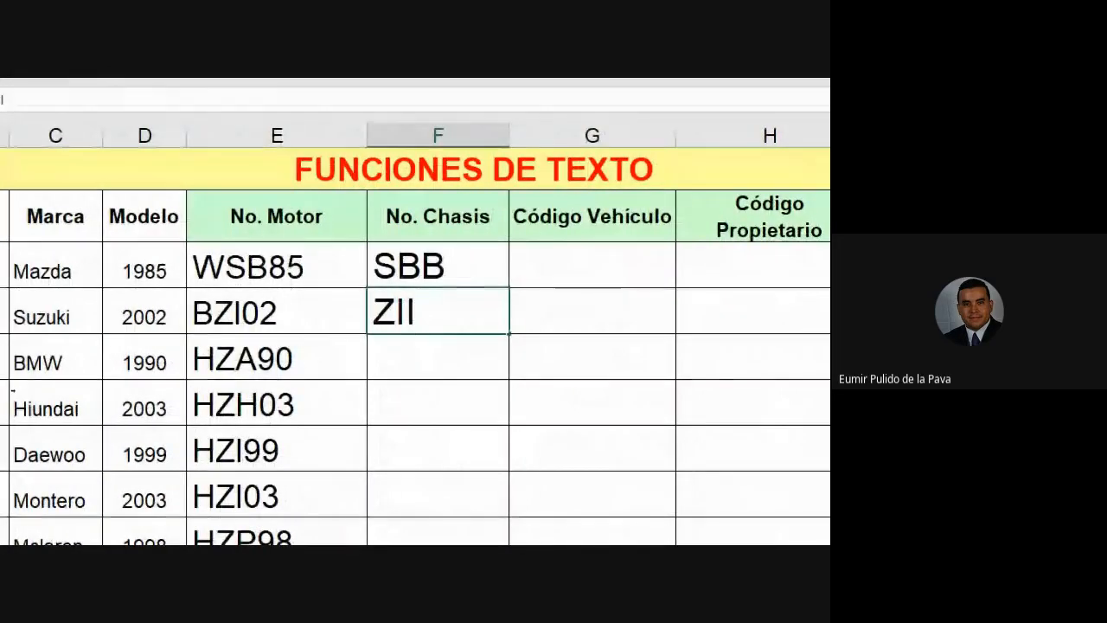
key("Return")
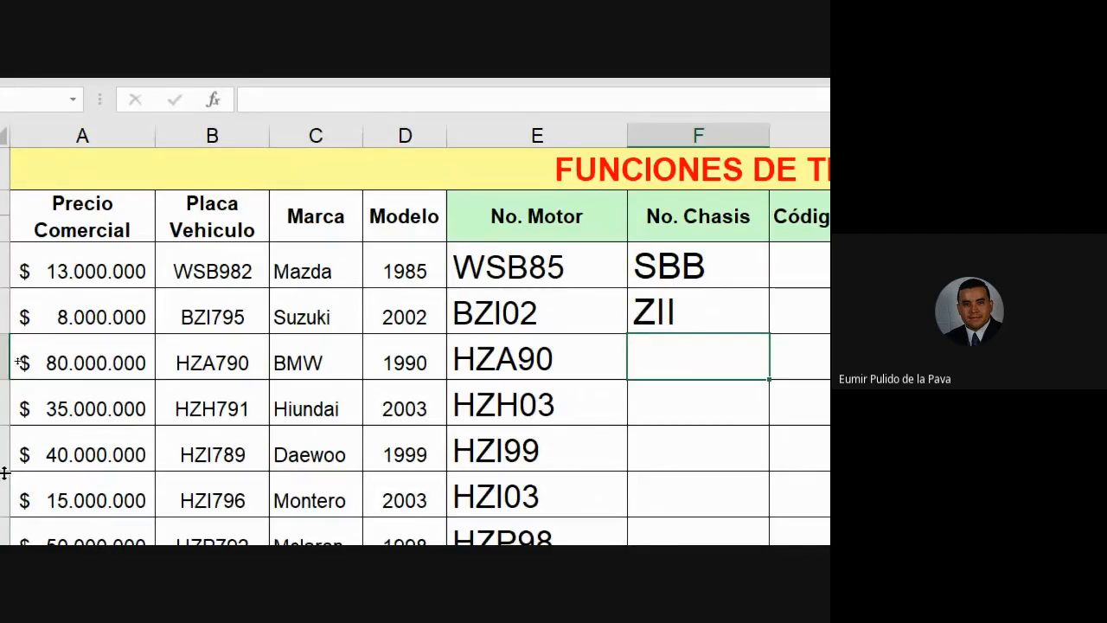
scroll(325, 493, "down", 2)
Step: Read instruction 2 on building the chassis number, then scroll back to the table headers
scroll(324, 493, "down", 2)
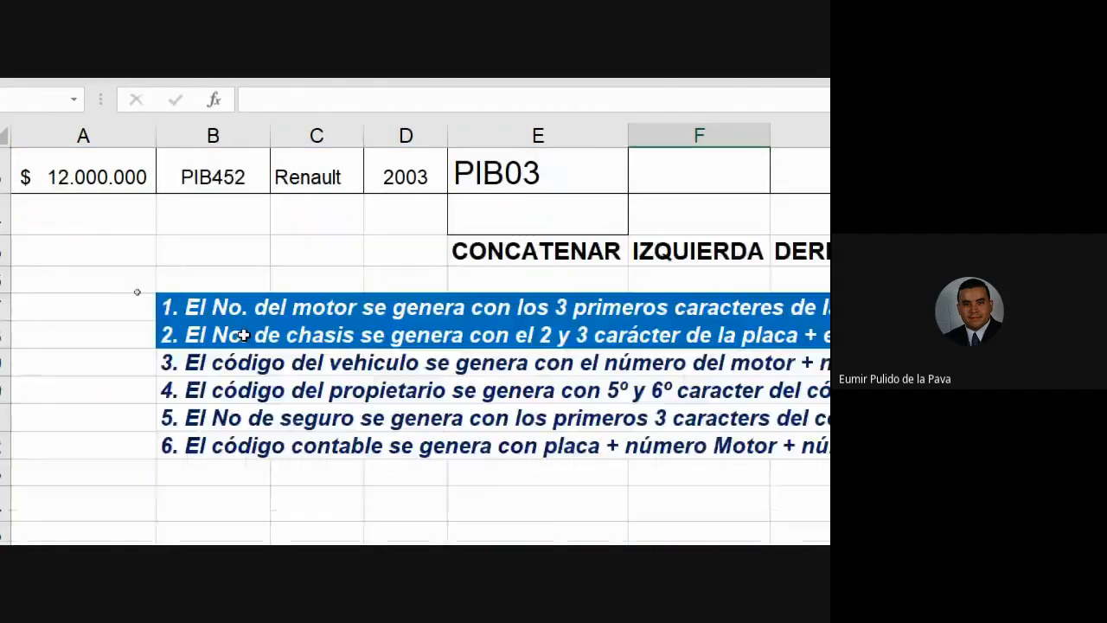
left_click(366, 335)
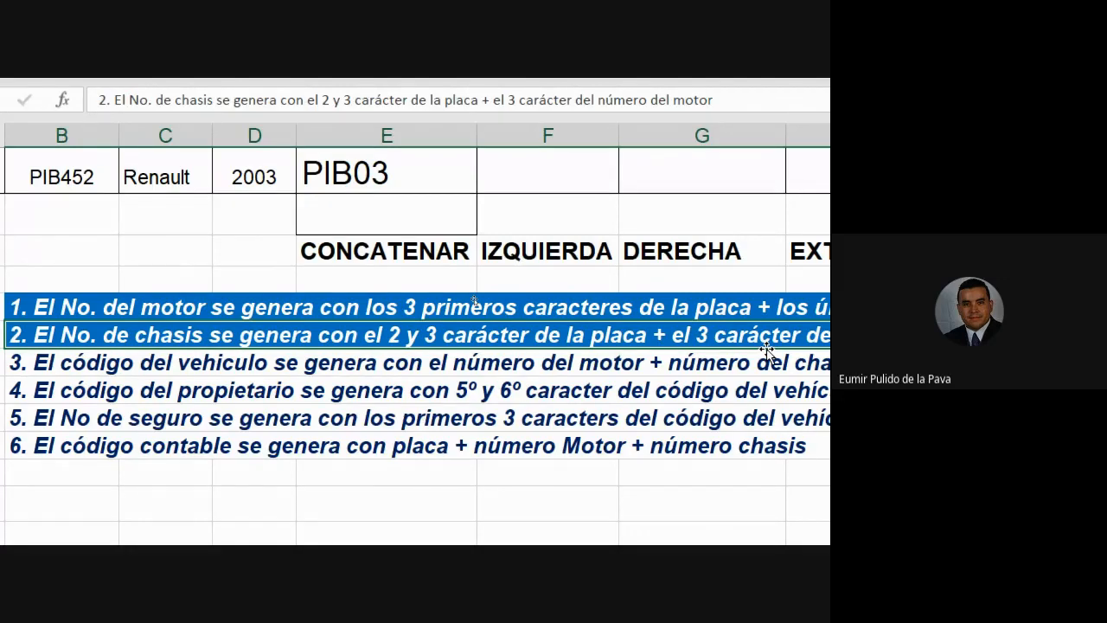
scroll(662, 405, "up", 1)
scroll(611, 317, "up", 3)
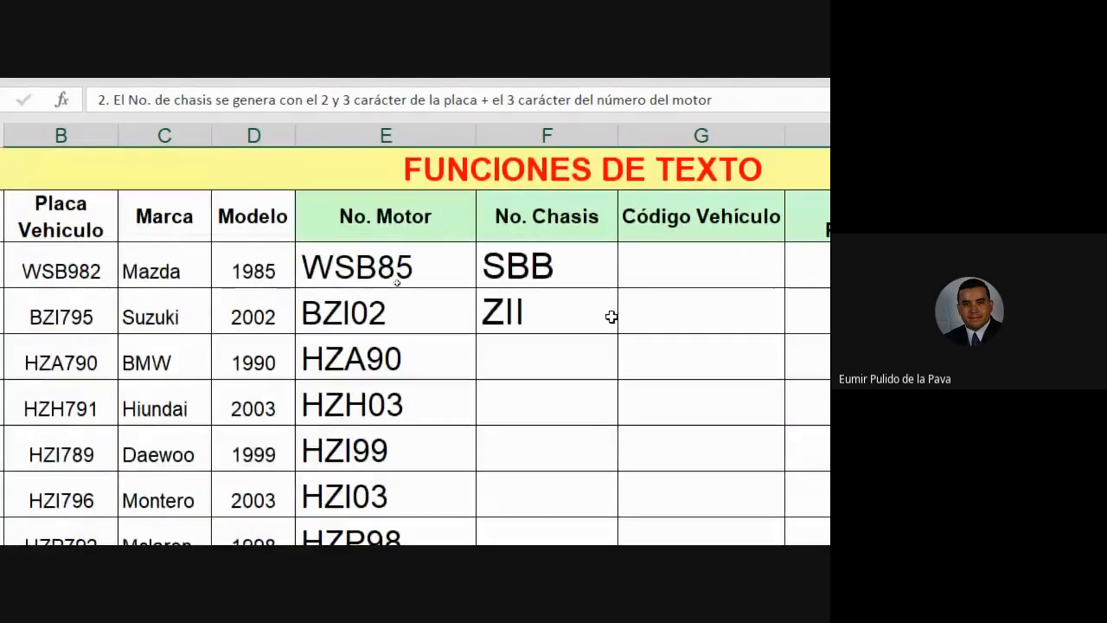
Step: Delete the sample SBB and ZII codes from the No. Chasis column
left_click(568, 278)
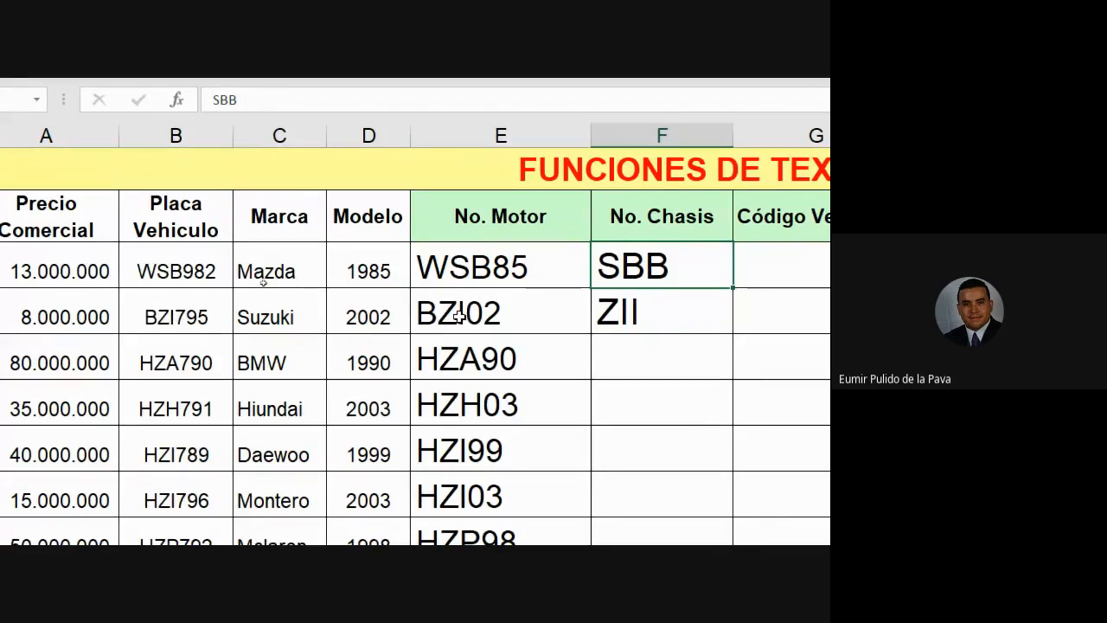
key("Delete")
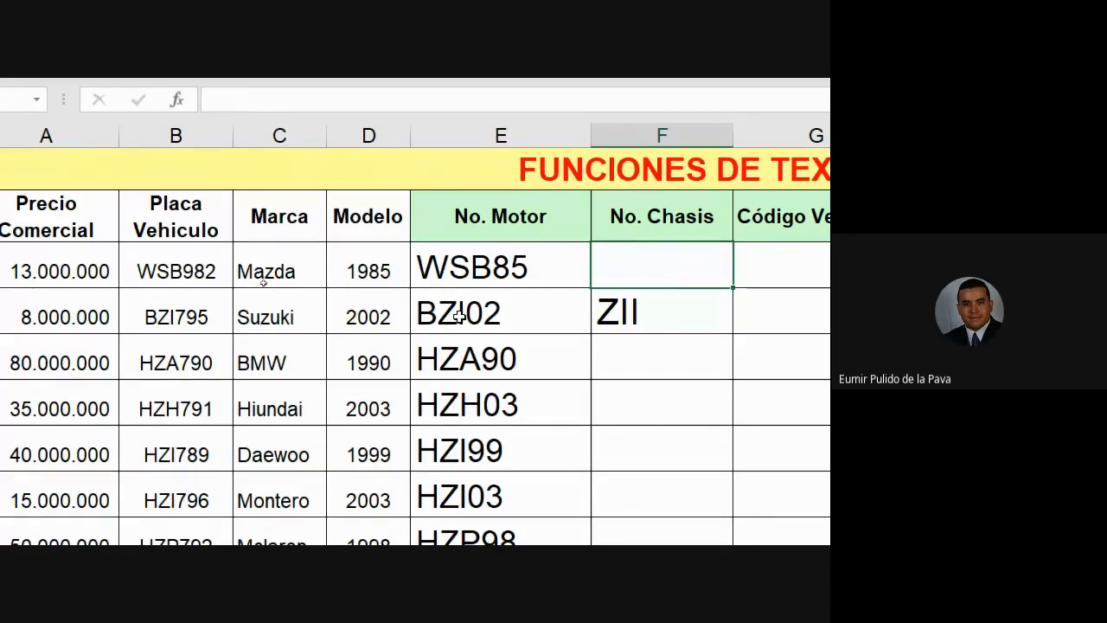
key("Down")
key("Delete")
Step: Narrow the No. Motor column and start typing =CON in the first No. Chasis cell
scroll(262, 282, "right", 2)
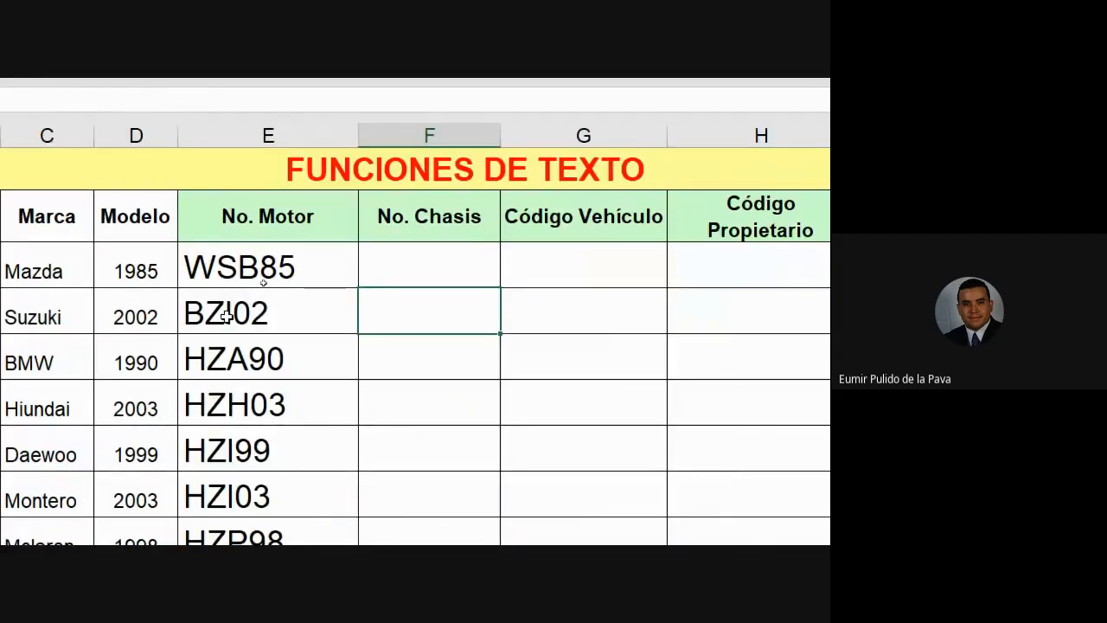
left_click(354, 274)
left_click(408, 274)
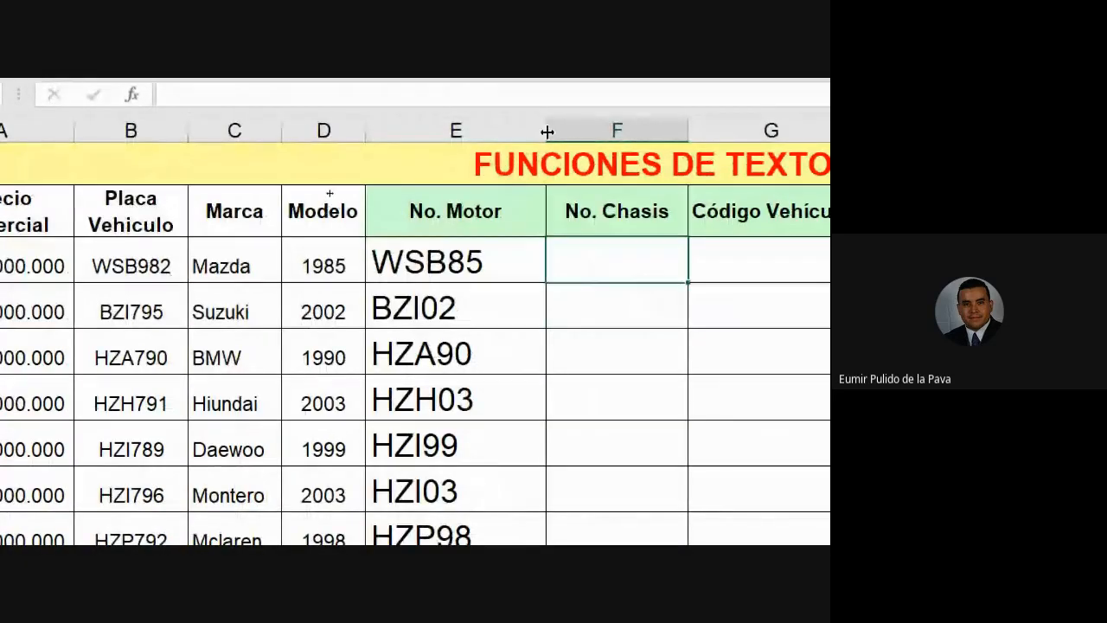
left_click_drag(547, 131, 517, 130)
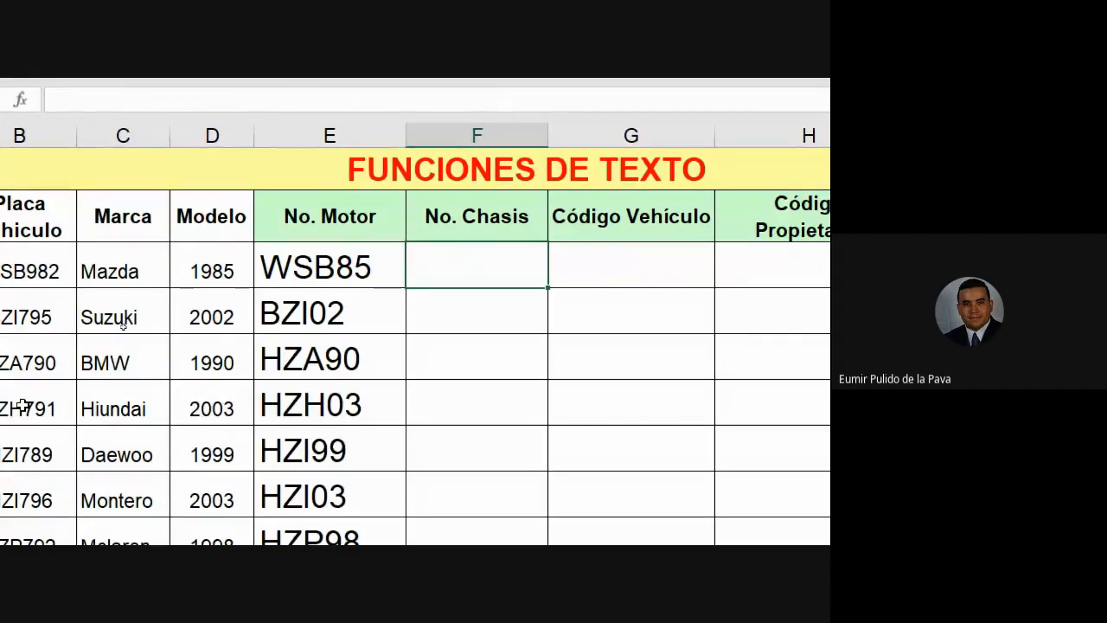
type("=")
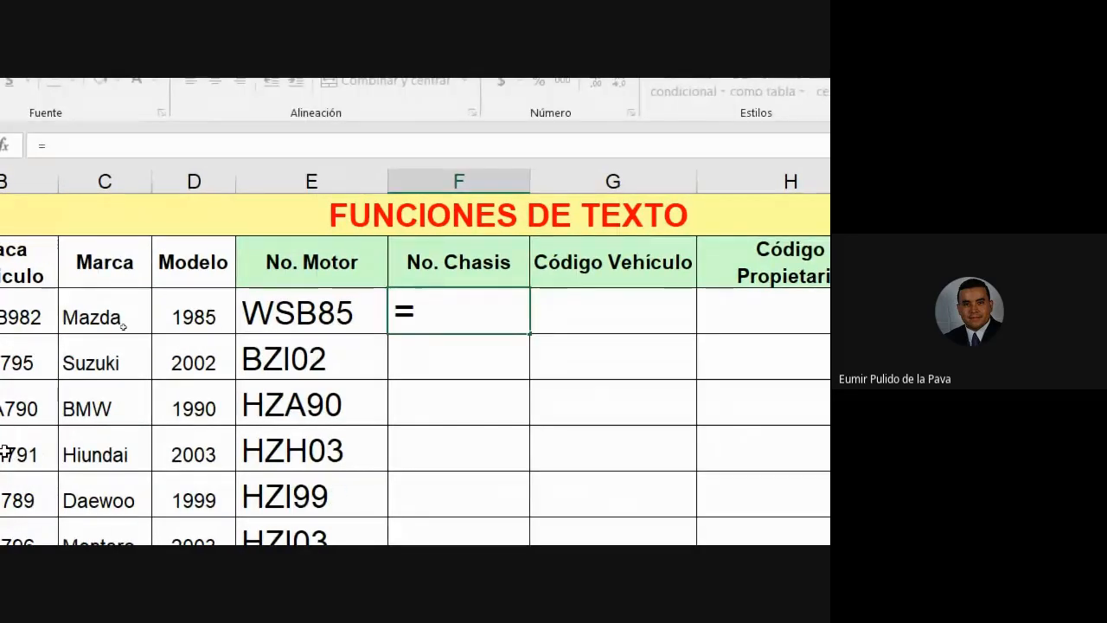
type("C")
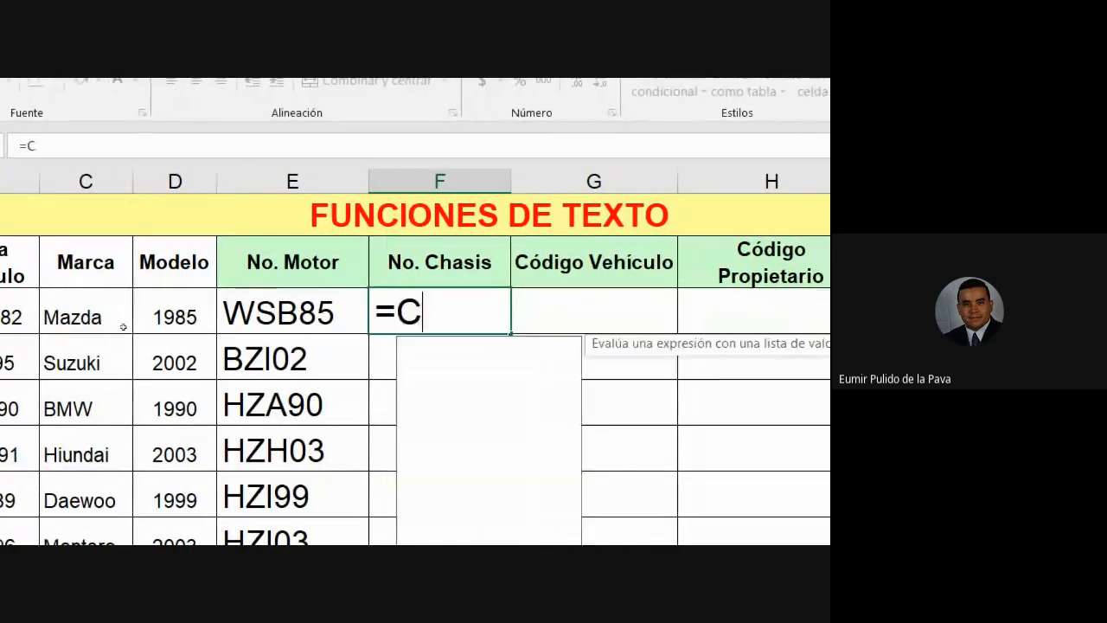
type("ON")
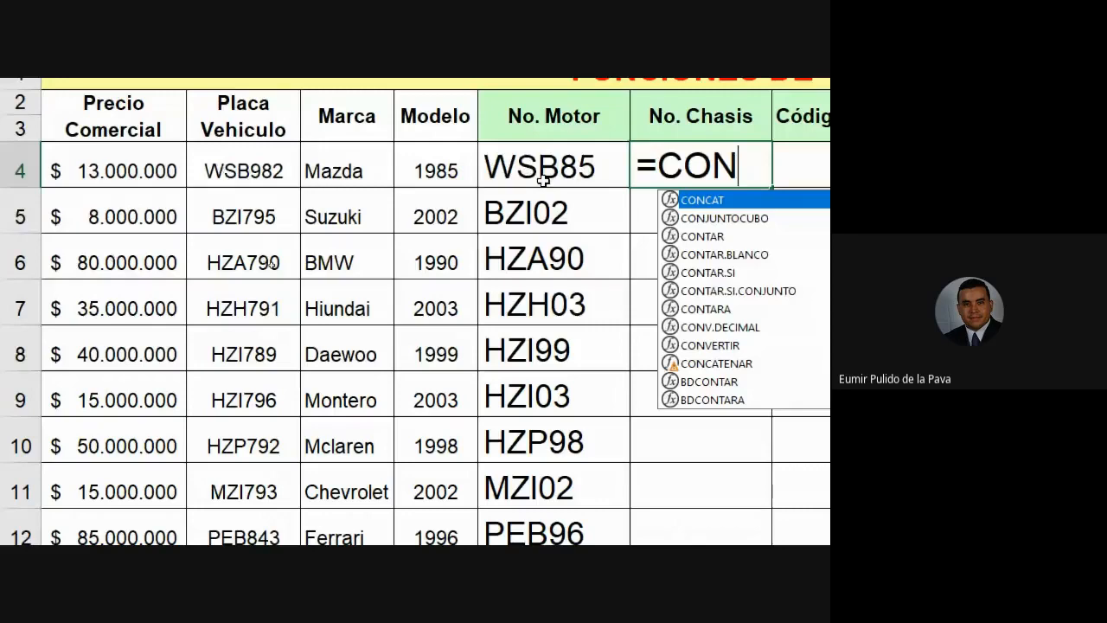
Step: Insert CONCATENAR from autocomplete and try typing EXT for the nested function
type("C")
key("Down")
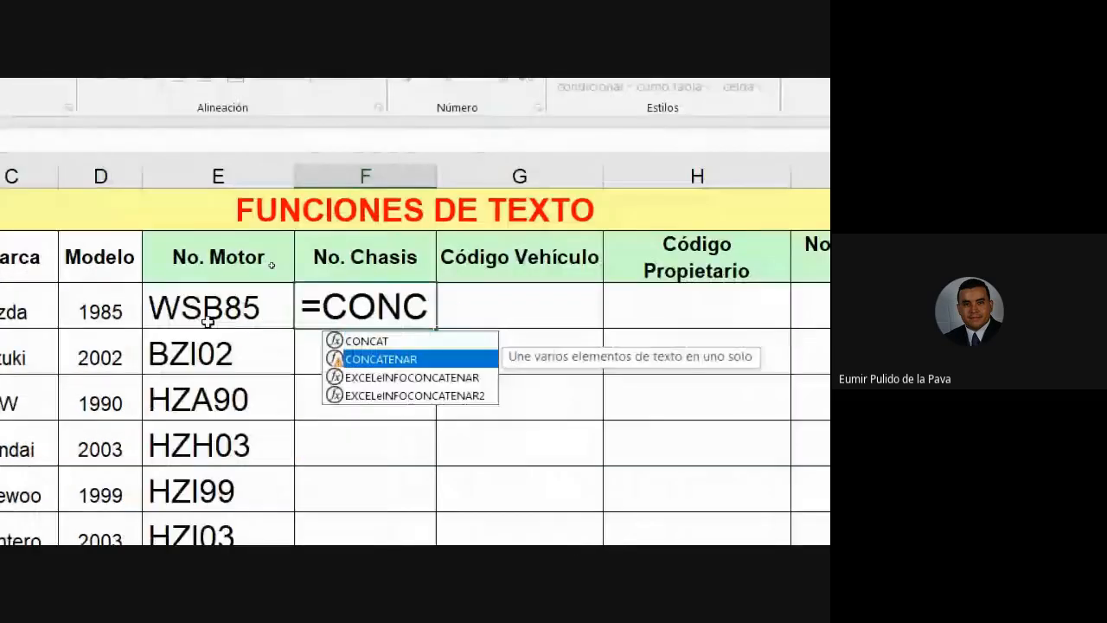
key("Tab")
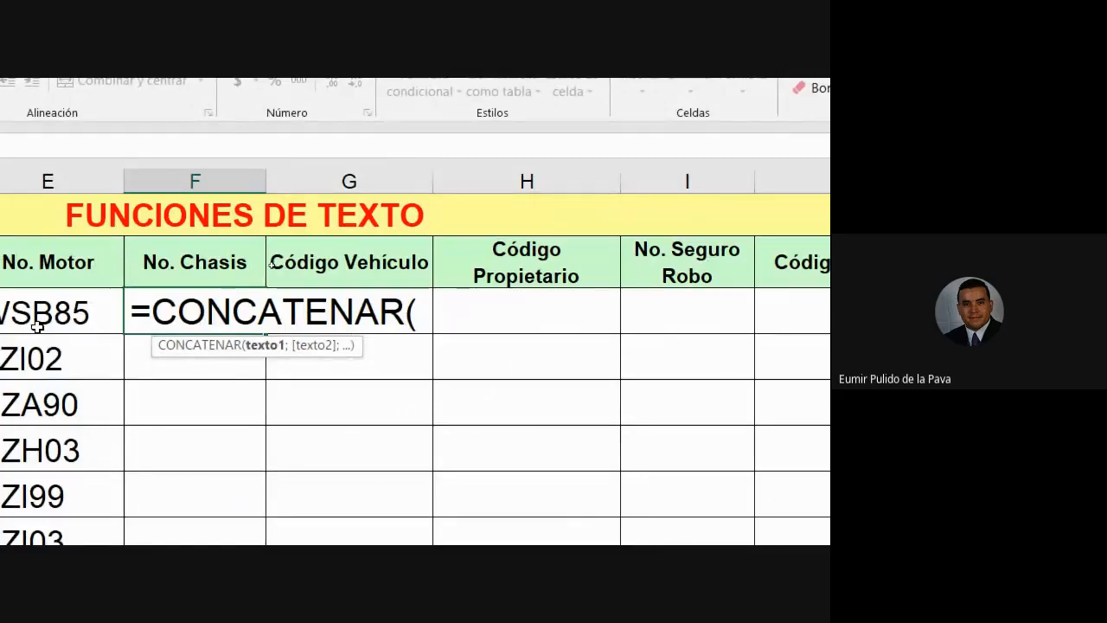
type("EXT")
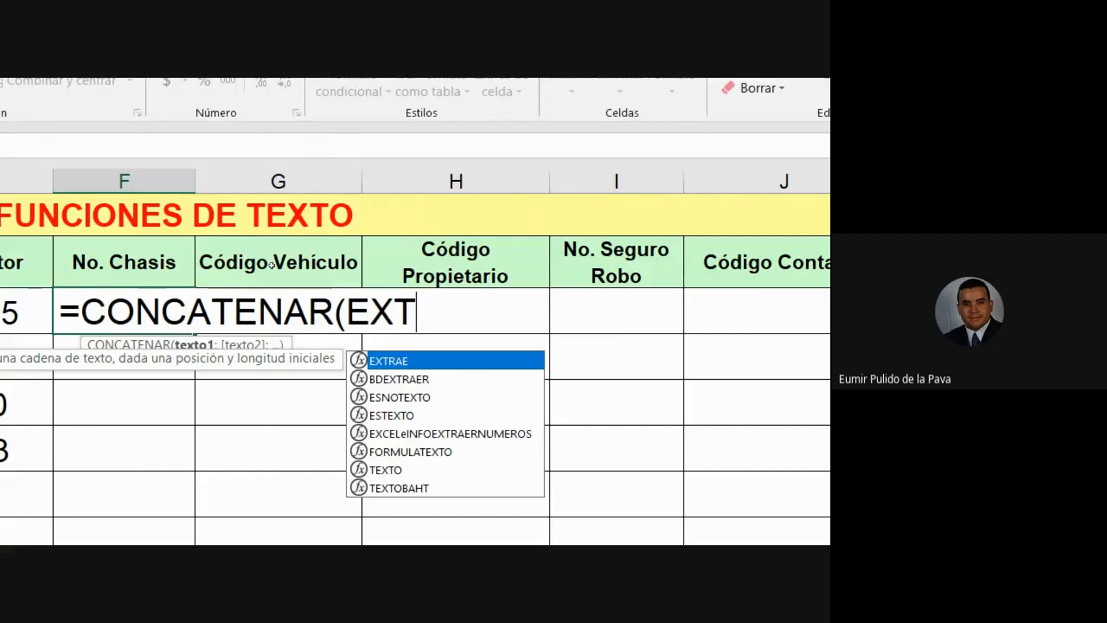
scroll(582, 454, "down", 2)
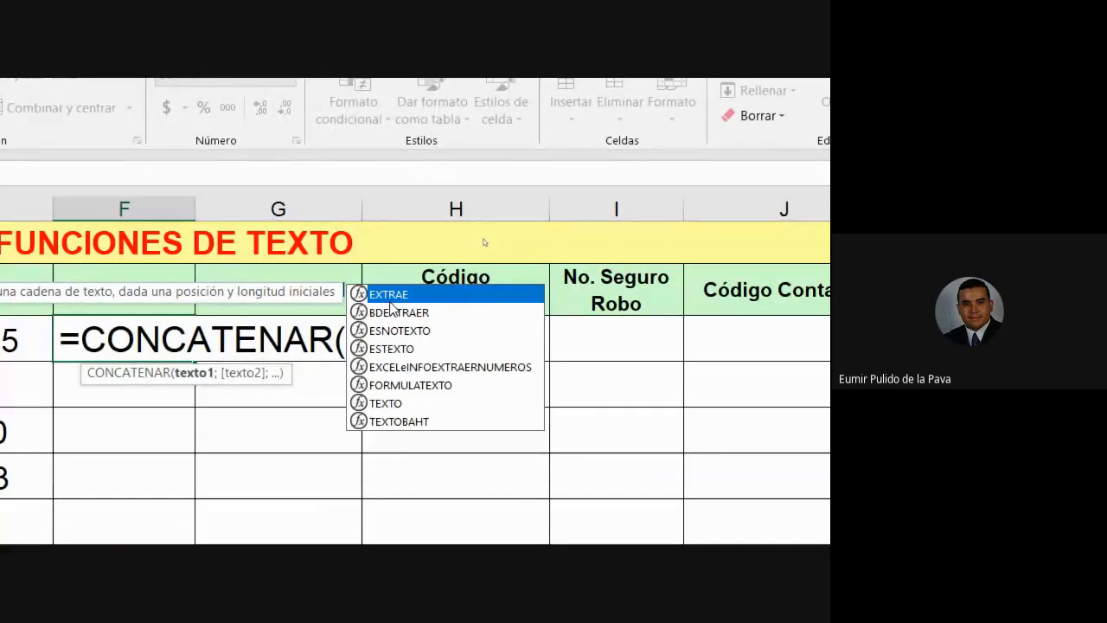
type("EXT")
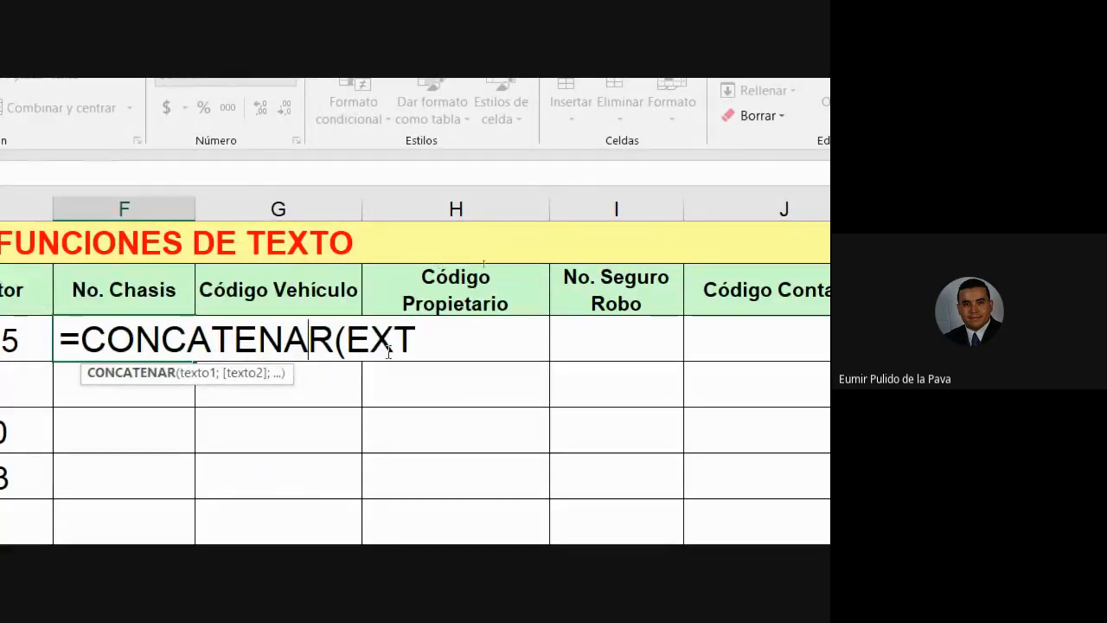
key("BackSpace")
type("T")
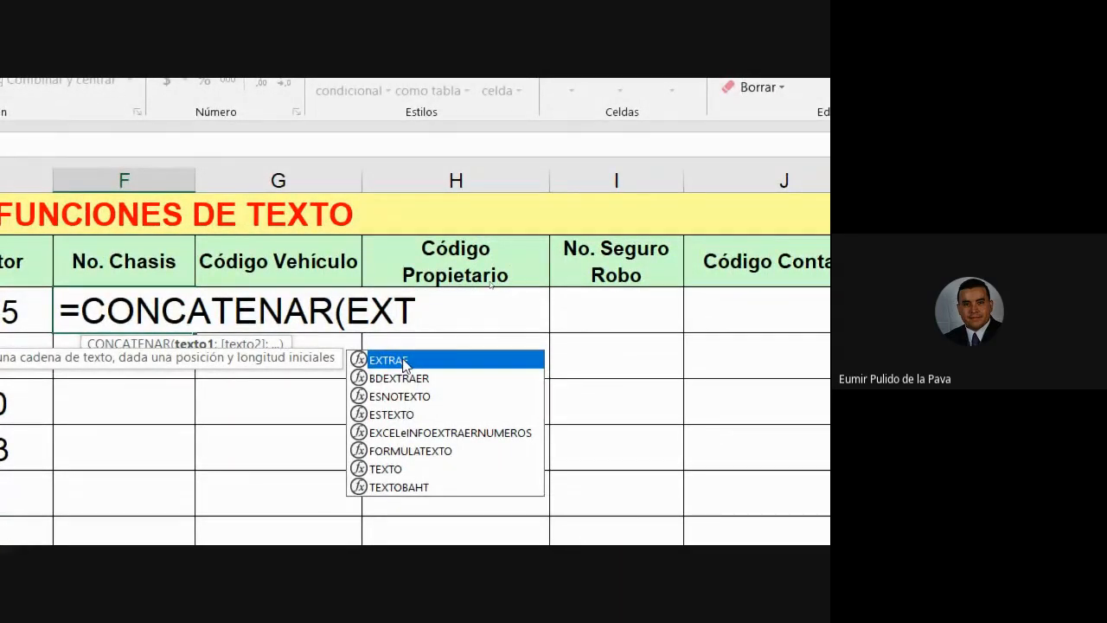
key("BackSpace")
key("BackSpace")
key("BackSpace")
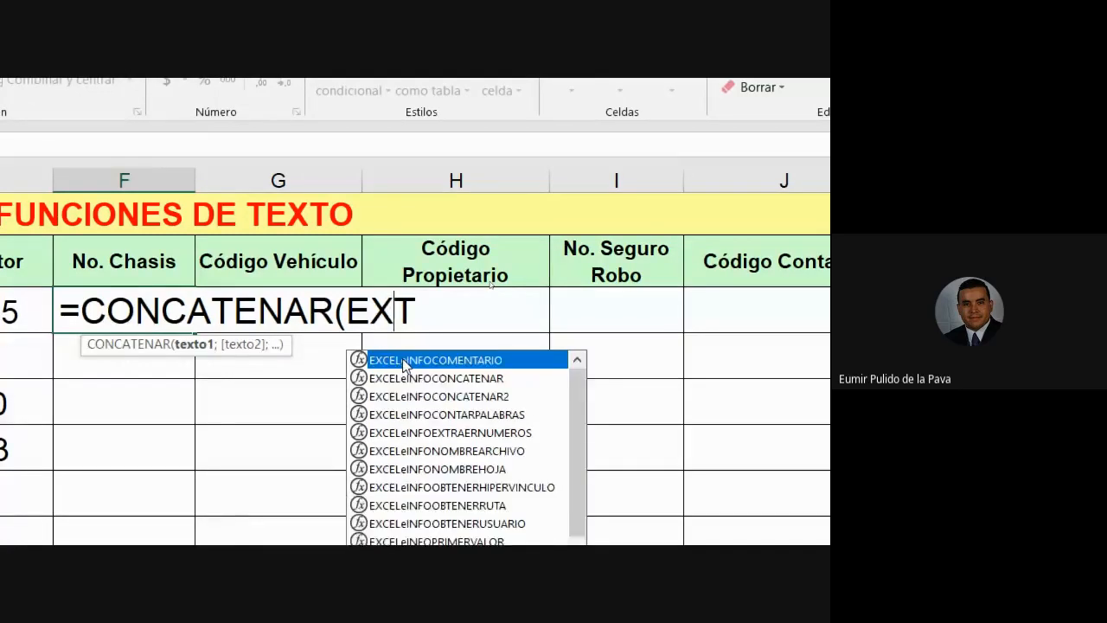
Step: Replace the mistyped MED with EXTRAE, using plate cell B4 as its text argument
type("MED")
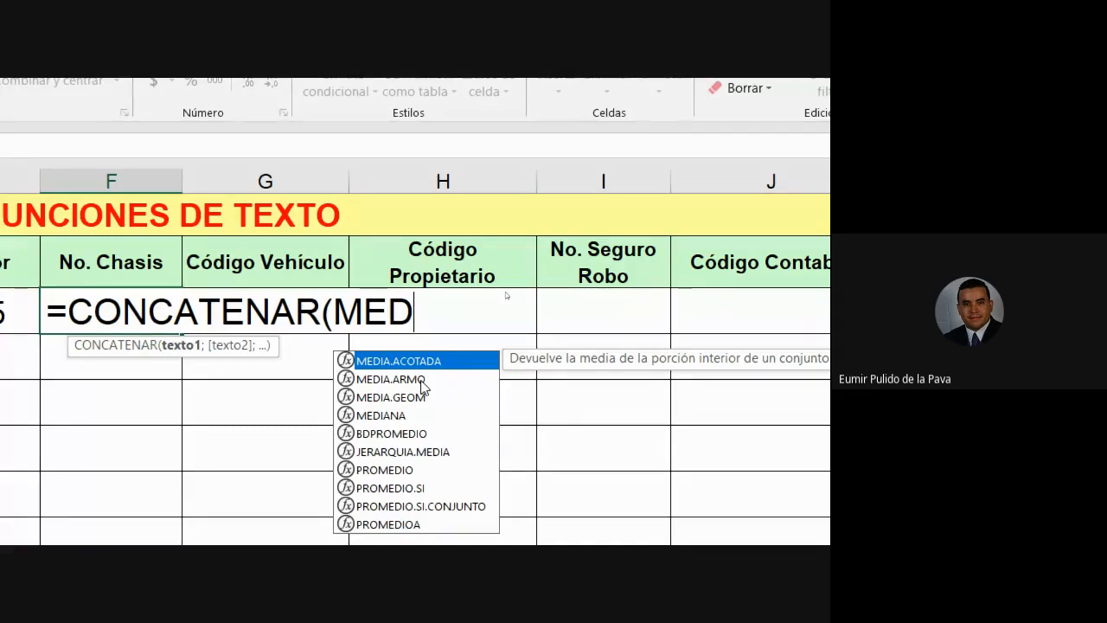
key("BackSpace")
key("BackSpace")
key("BackSpace")
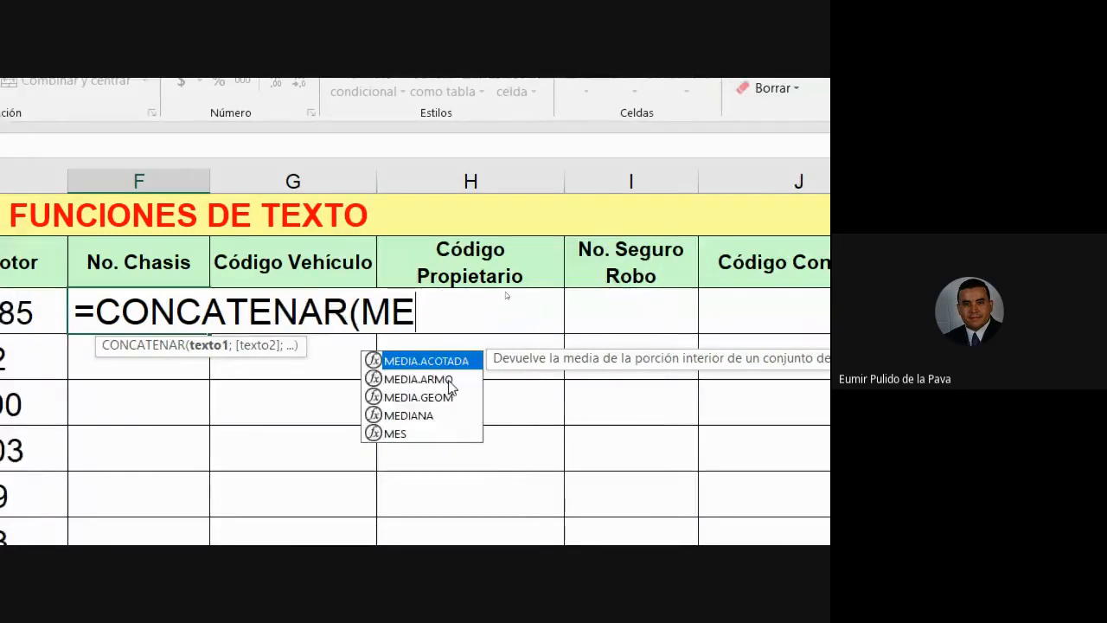
type("EXTRA")
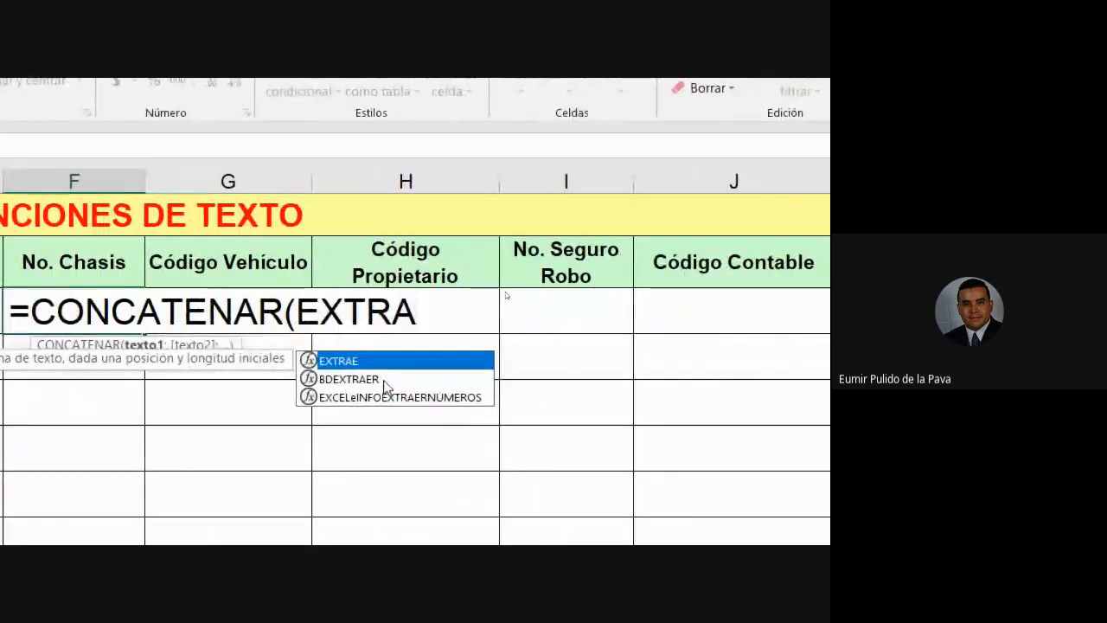
key("Tab")
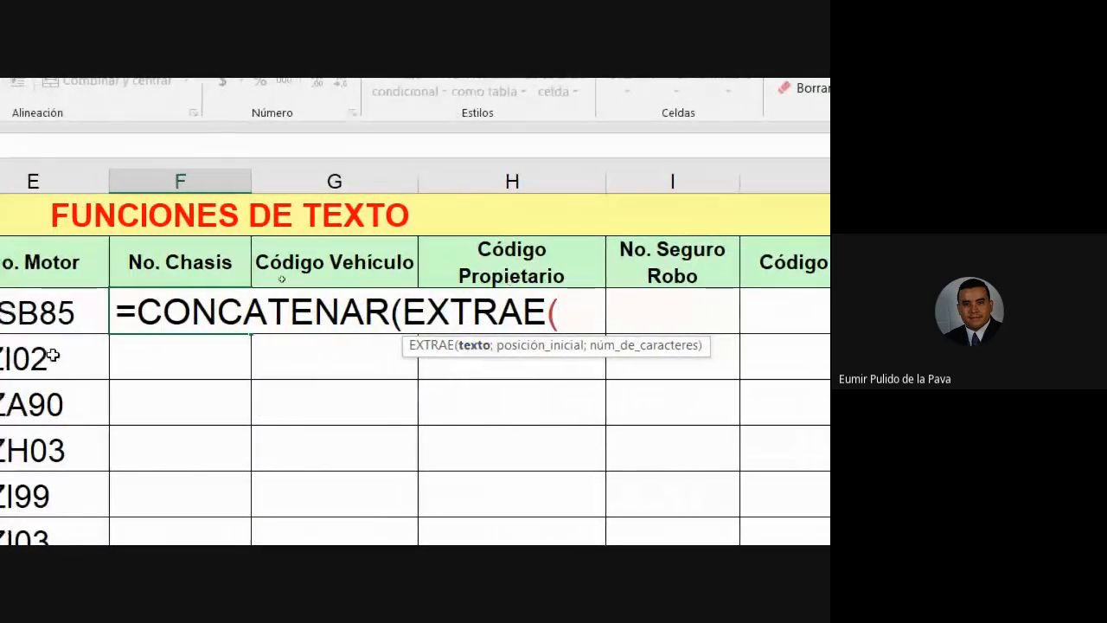
left_click(246, 317)
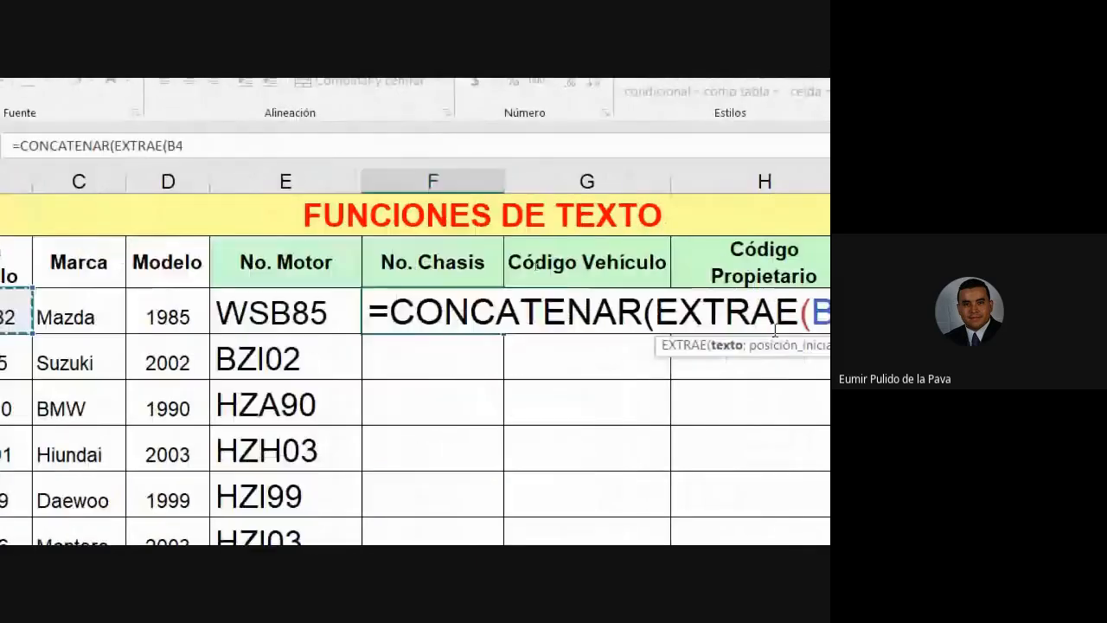
Step: Add the ; separator after B4, glance at the instructions, and switch to the Google Meet window
type(";")
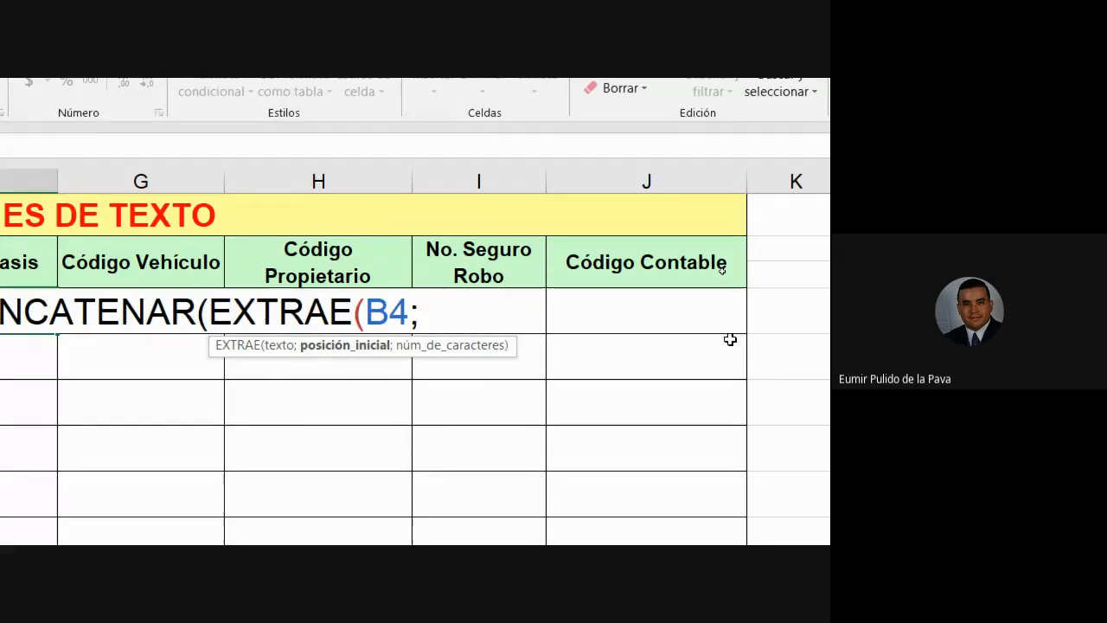
scroll(247, 373, "down", 1)
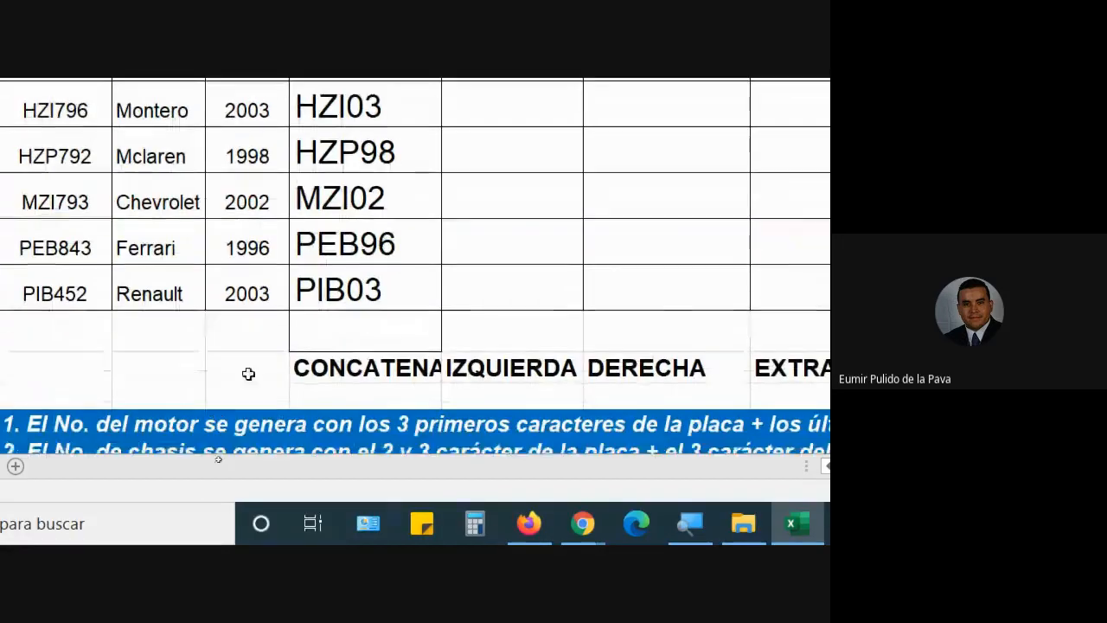
scroll(289, 449, "down", 1)
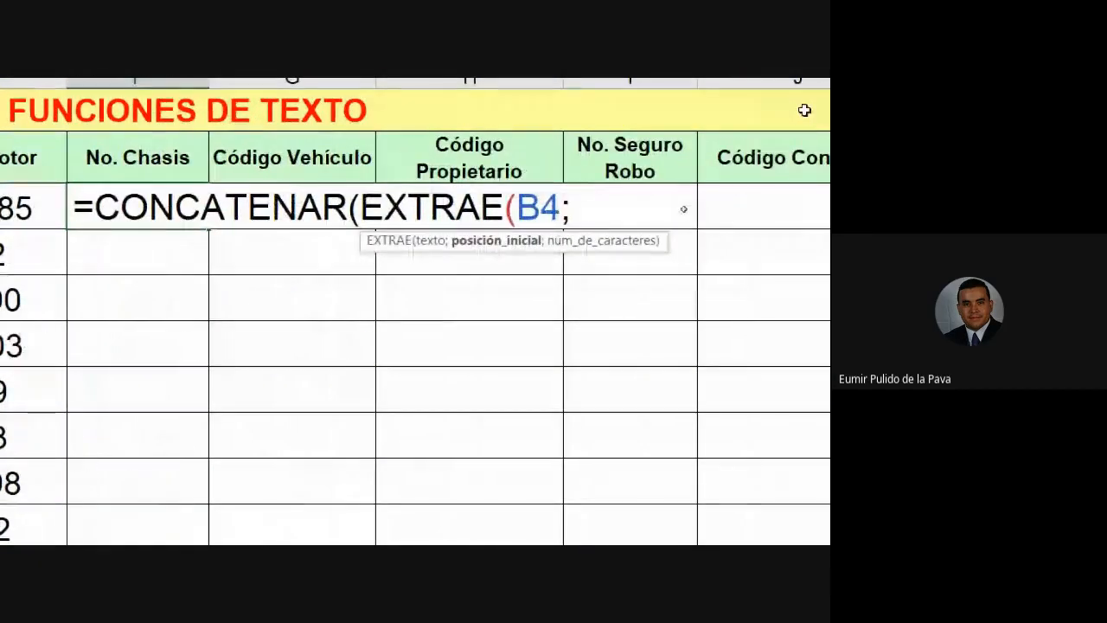
mouse_move(209, 525)
left_click(164, 443)
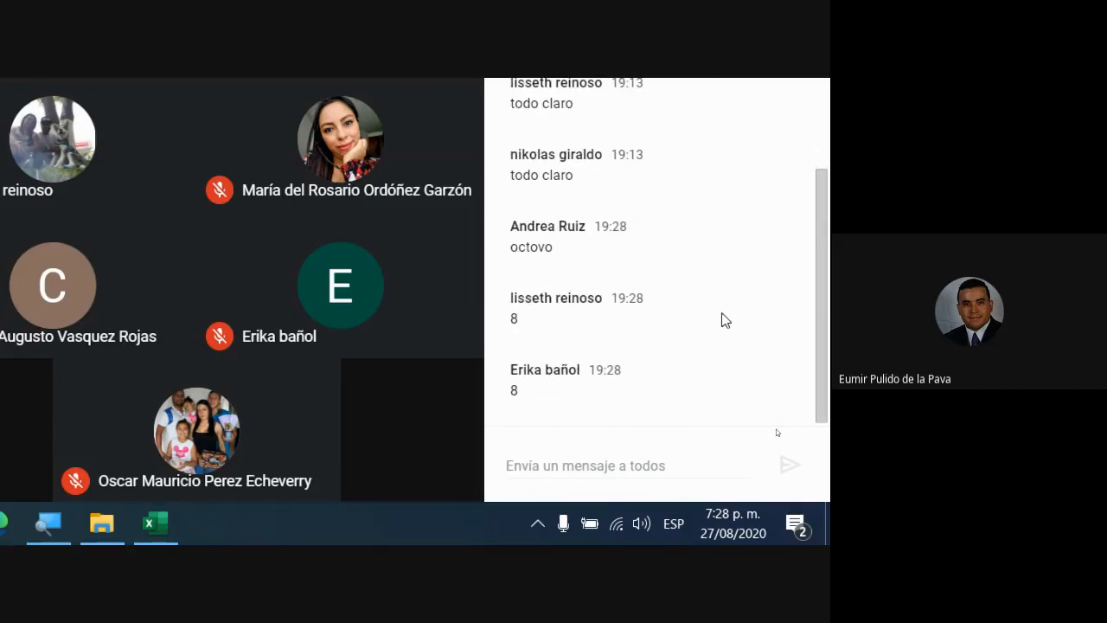
Step: Return from the Meet chat to the Excel workbook with the unfinished F4 formula
left_click(287, 527)
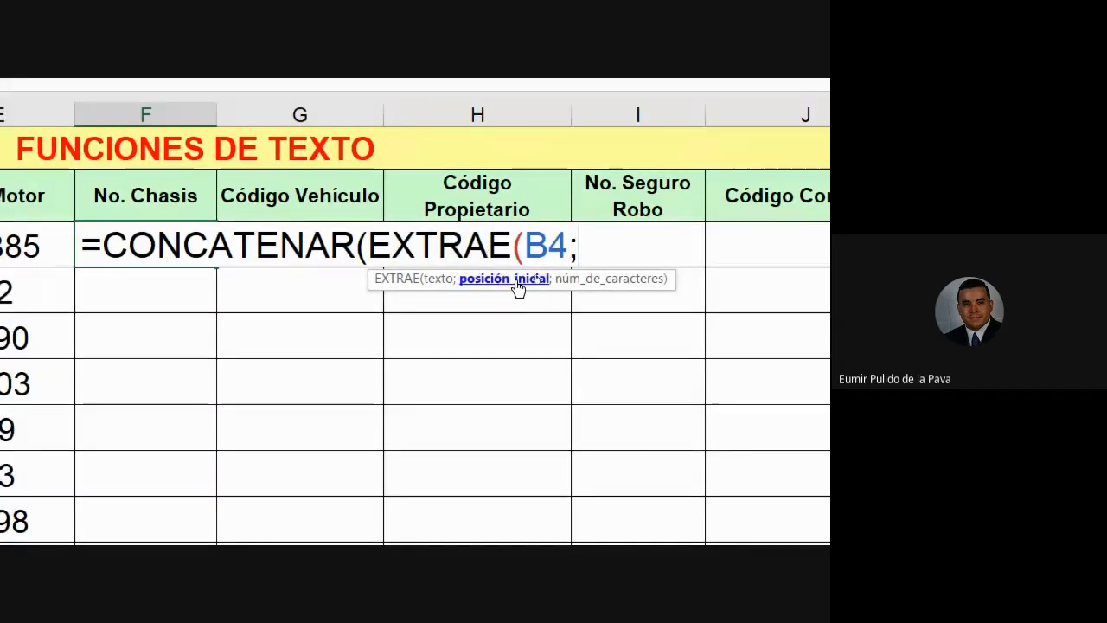
Step: Extend F4's formula to =CONCATENAR(EXTRAE(B4;2;2), using a semicolon instead of the mistyped comma
scroll(345, 294, "down", 2)
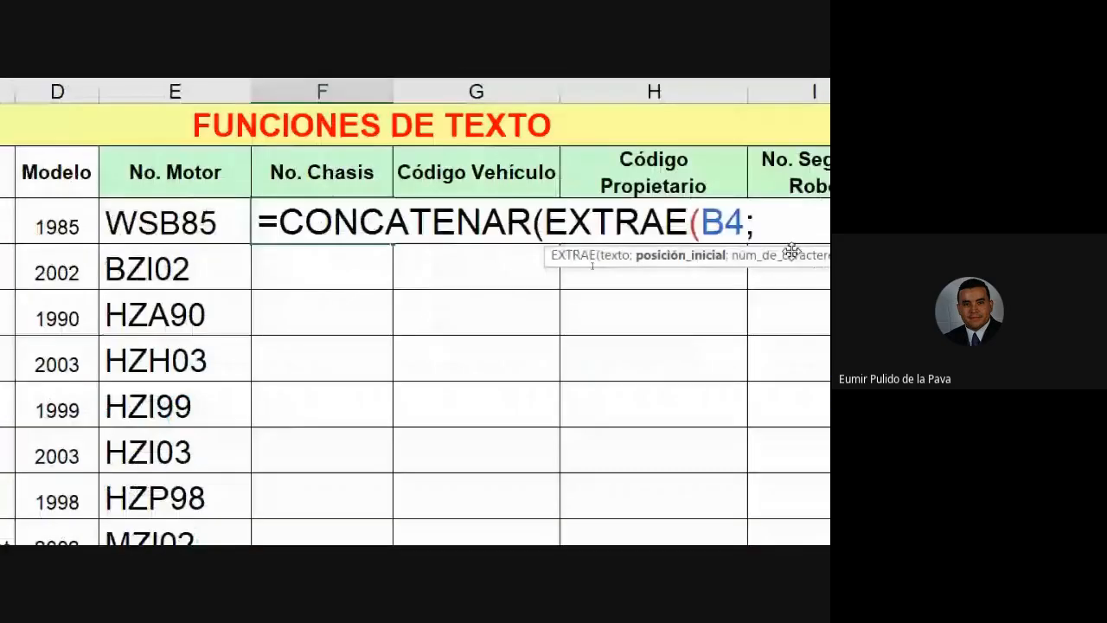
type("2")
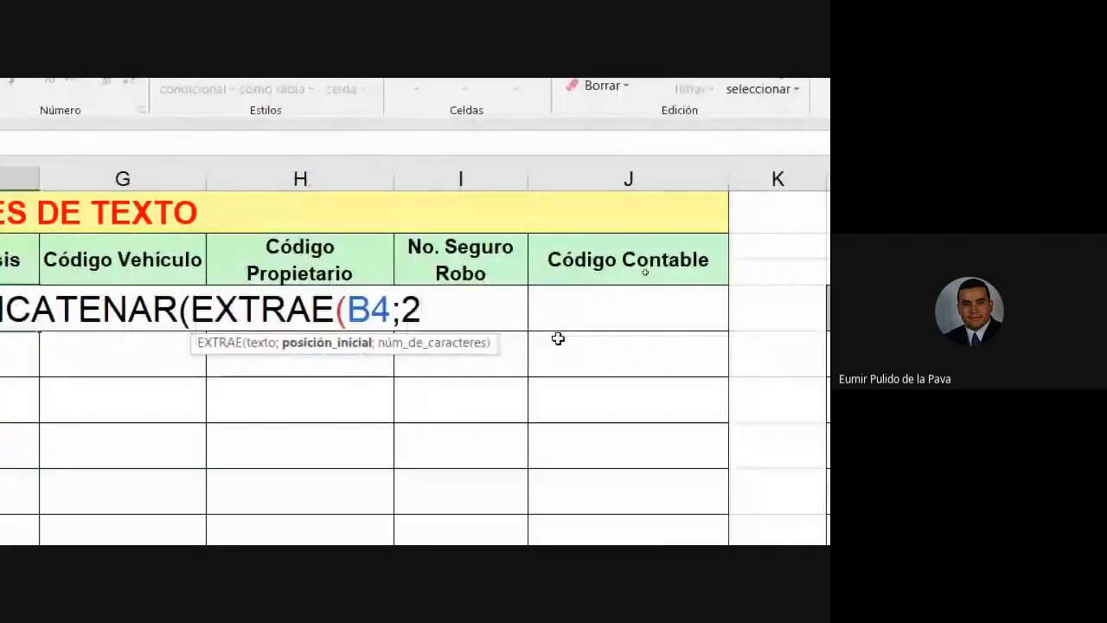
type(",")
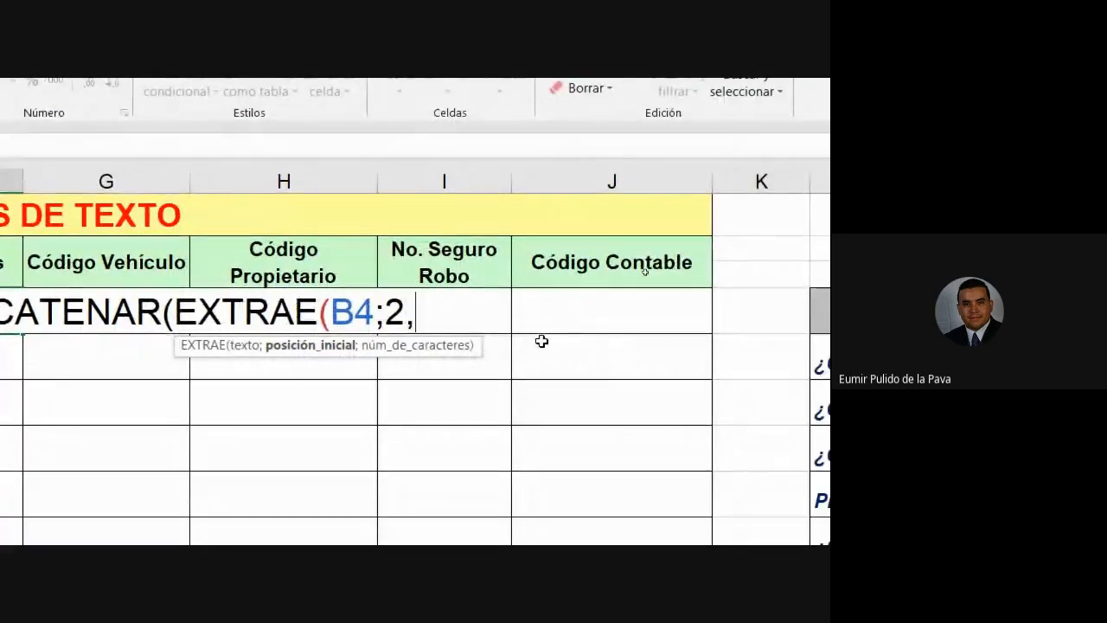
key("BackSpace")
type(";")
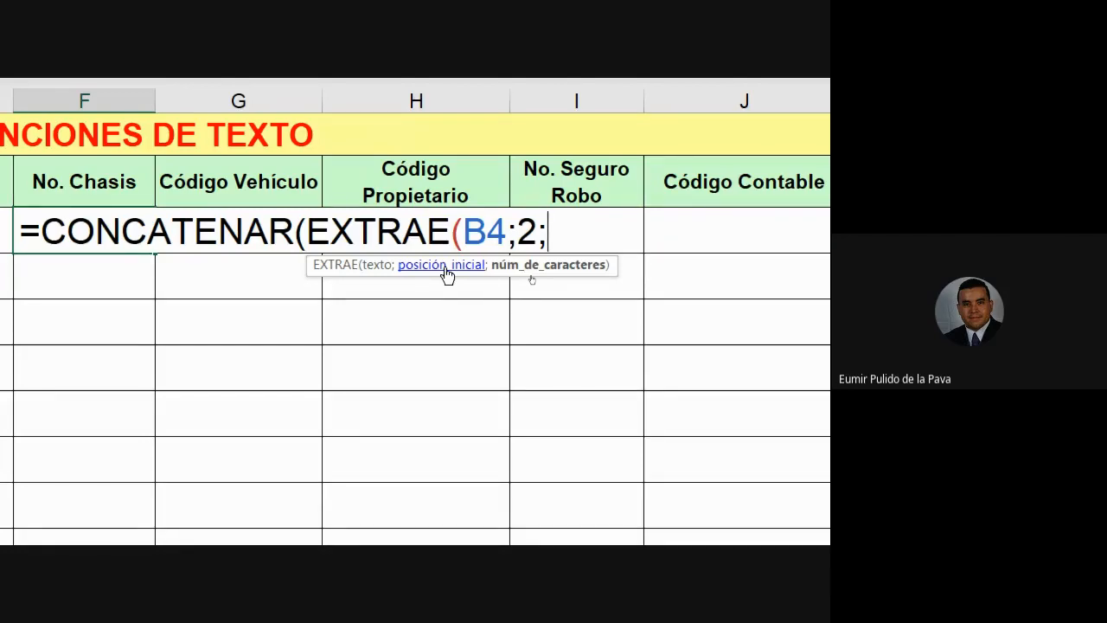
type("2)")
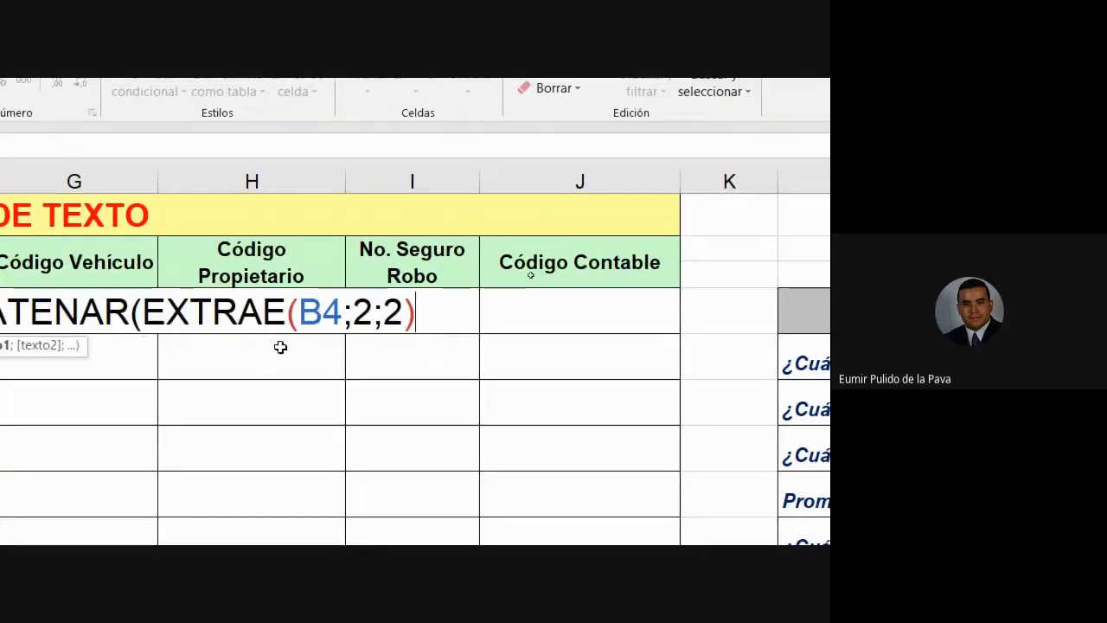
scroll(178, 349, "down", 2)
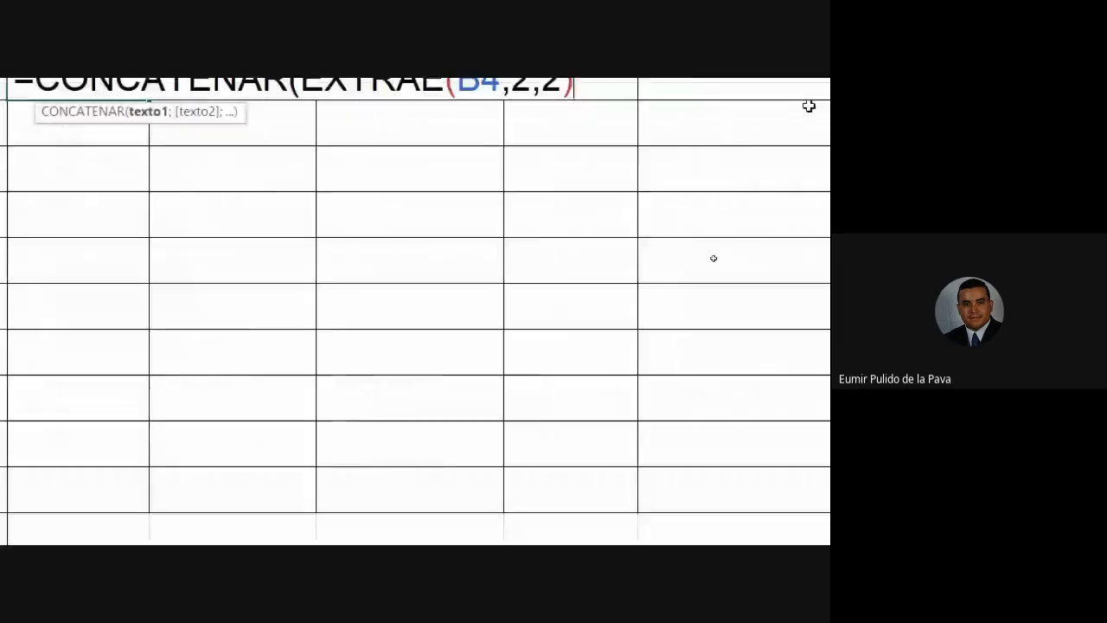
Step: Append EXTRAE(E4;3;1)) to F4's formula, adding the motor number's 3rd character
type(";EXTRA")
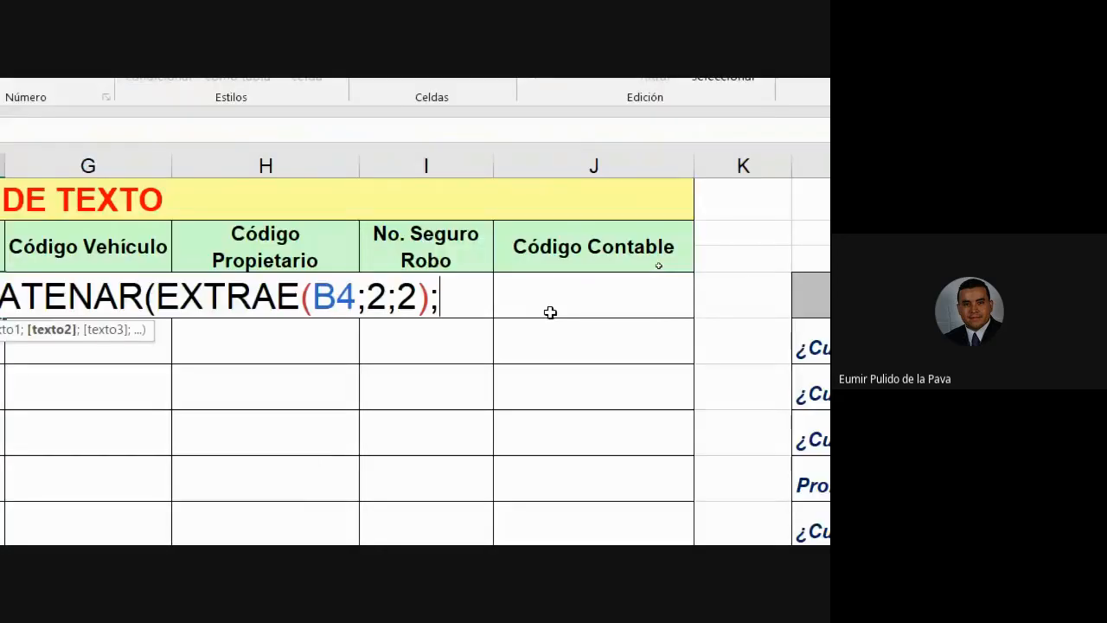
type("E(")
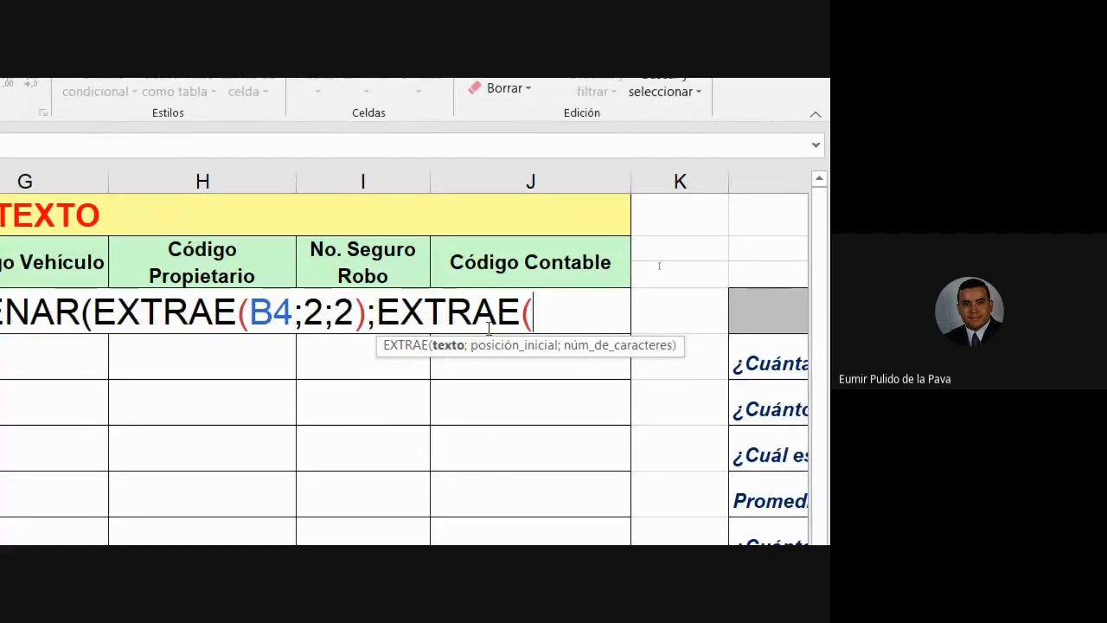
left_click(140, 316)
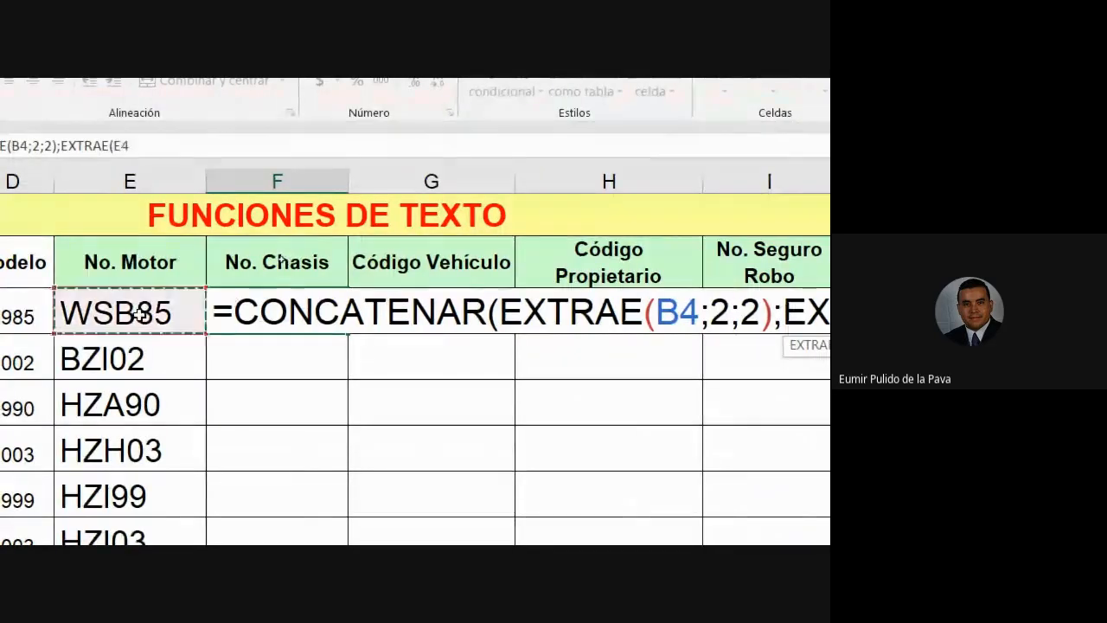
type(";")
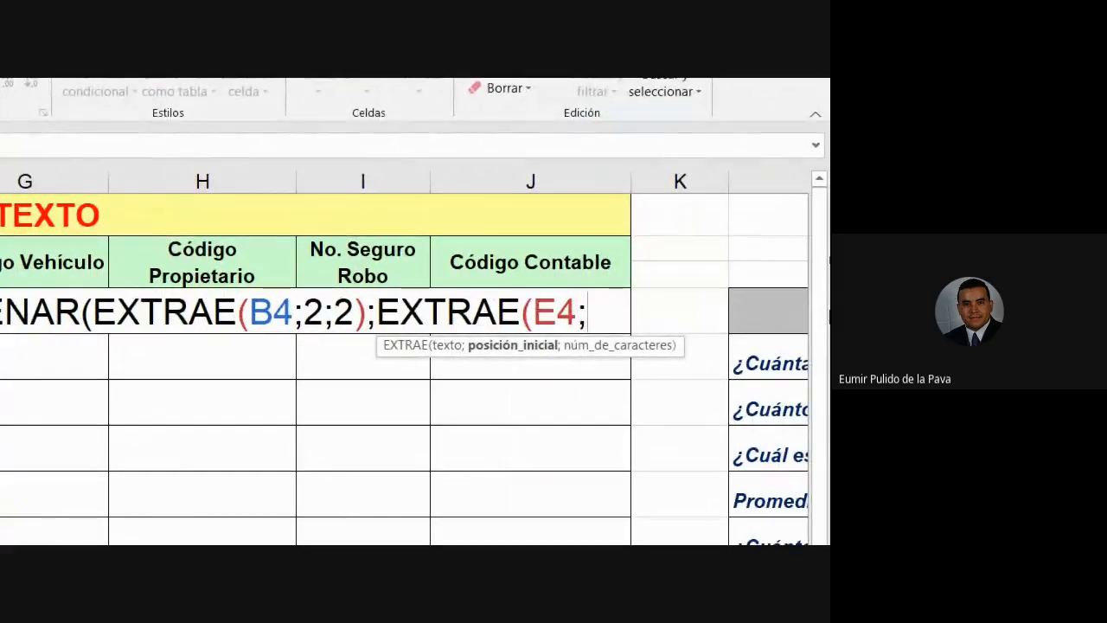
scroll(192, 422, "down", 1)
scroll(187, 423, "down", 1)
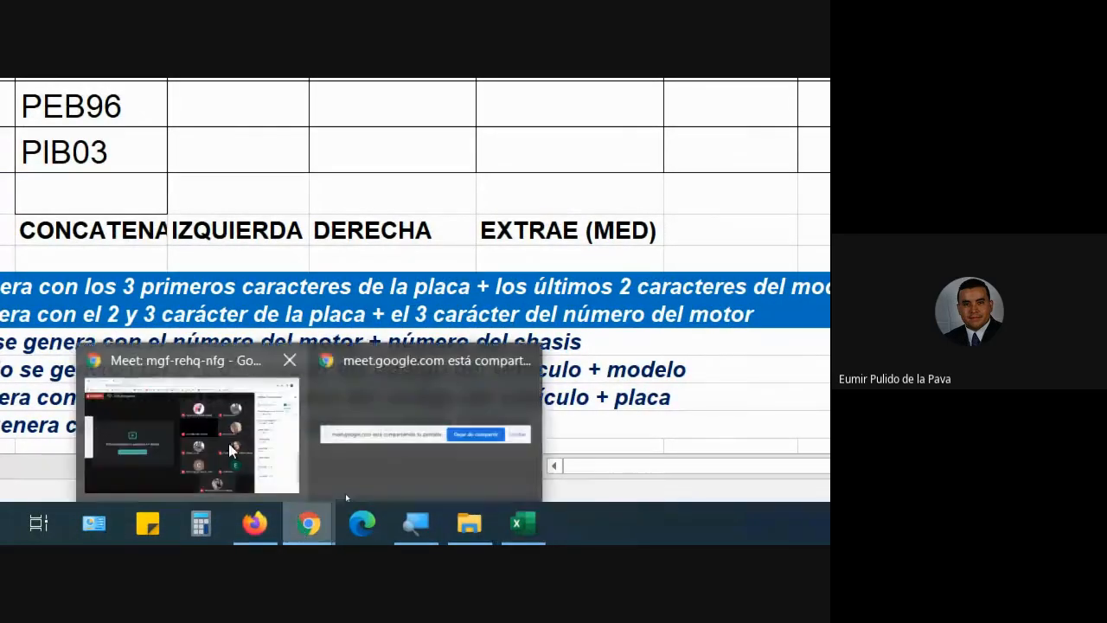
left_click(173, 432)
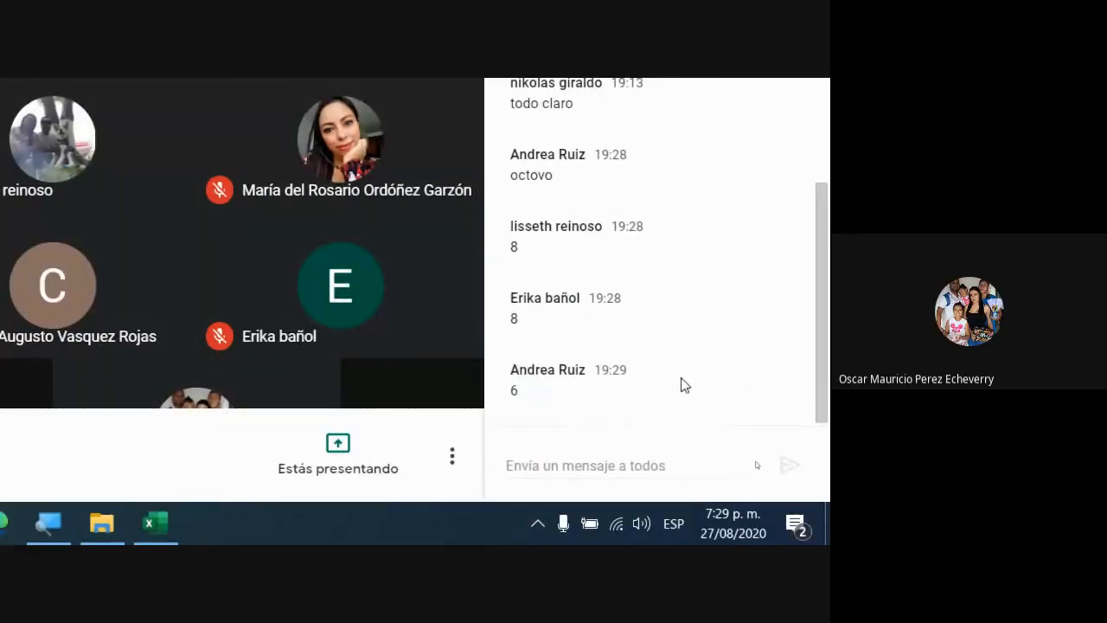
left_click(155, 523)
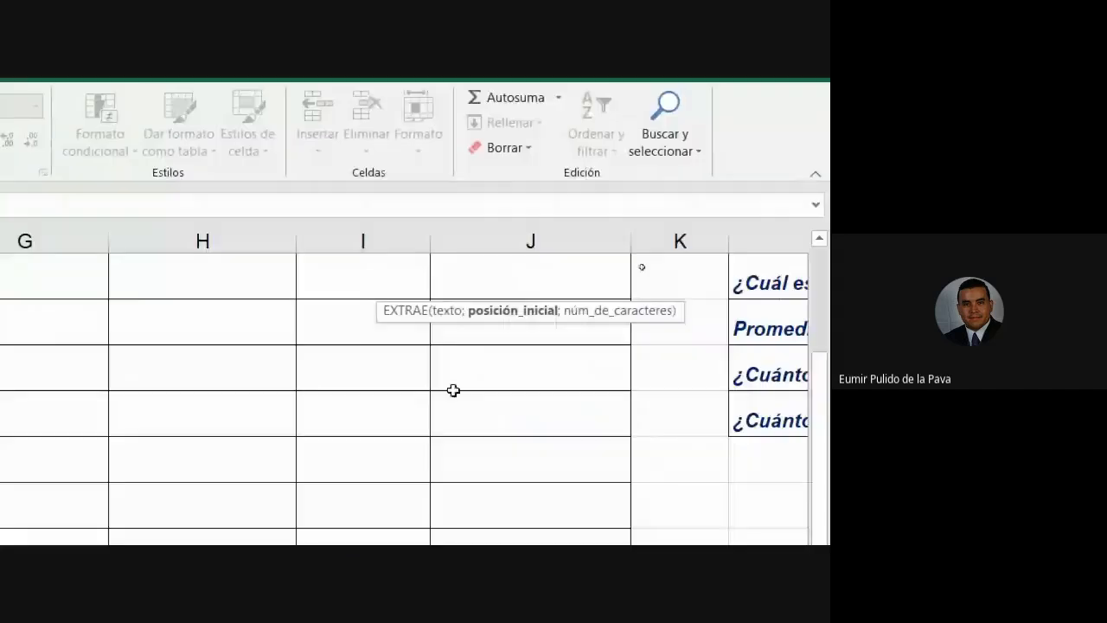
scroll(453, 393, "up", 2)
type("3;")
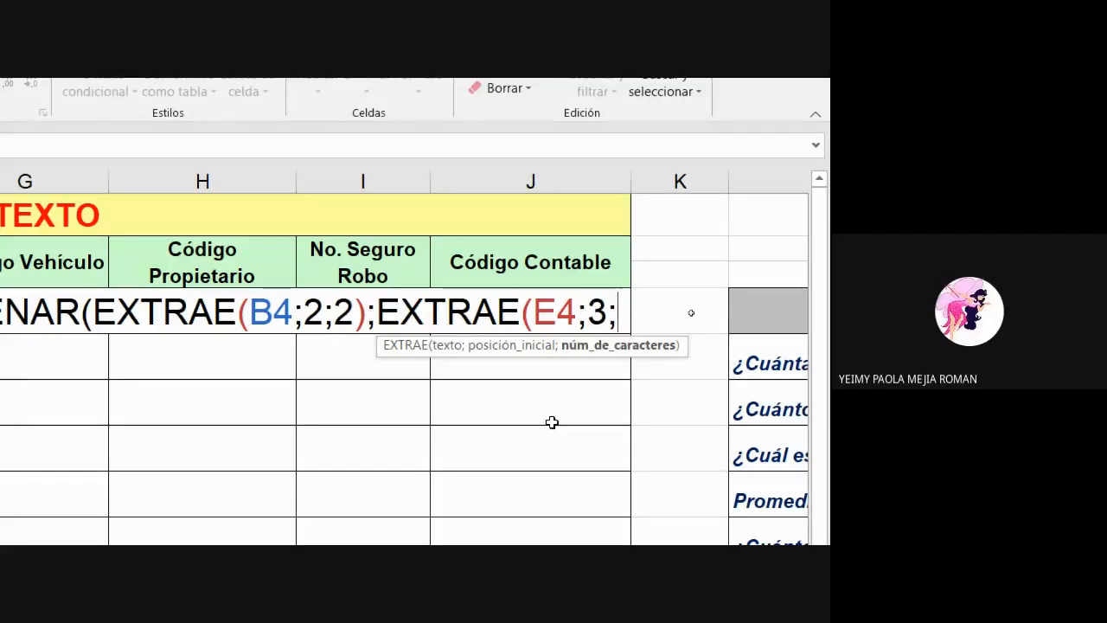
type("1")
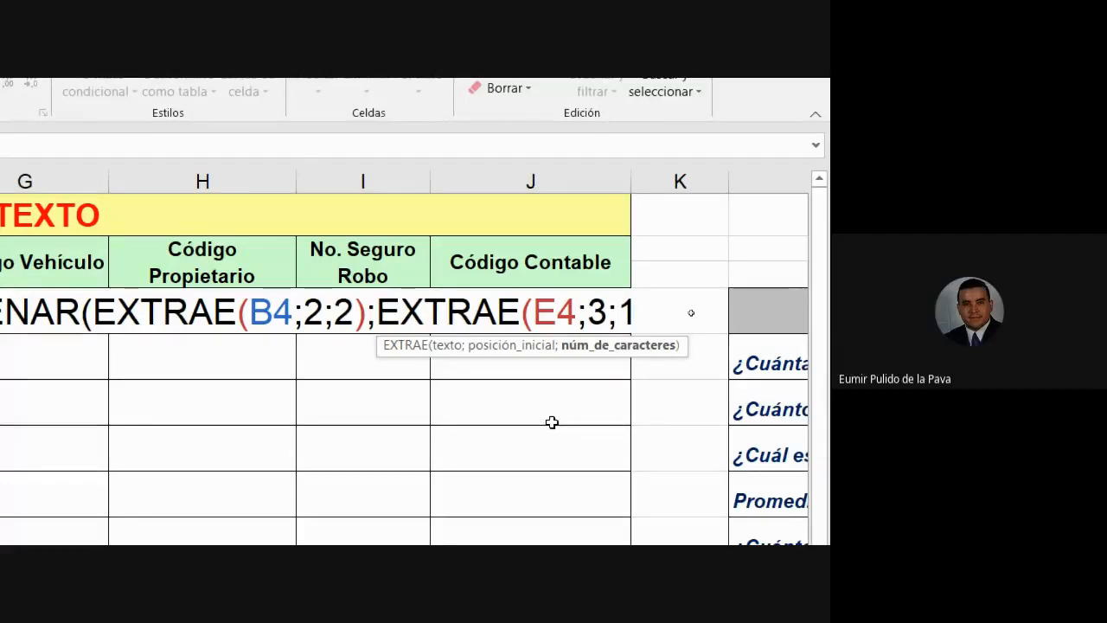
type("))")
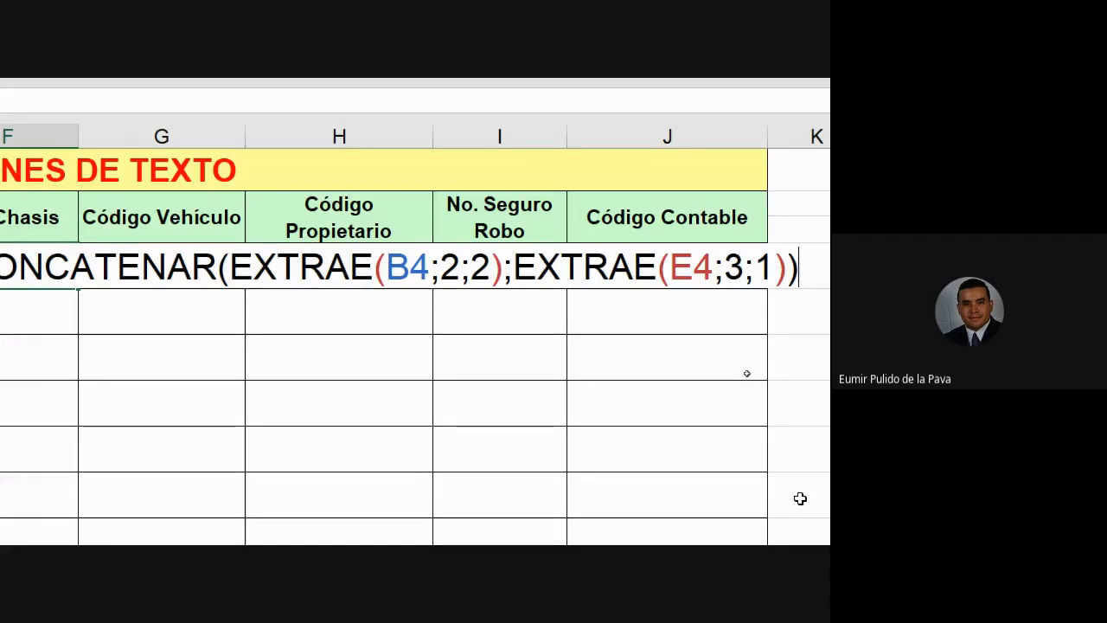
Step: Commit the F4 formula and fill it down the No. Chasis column, SBB to IBB
key("Return")
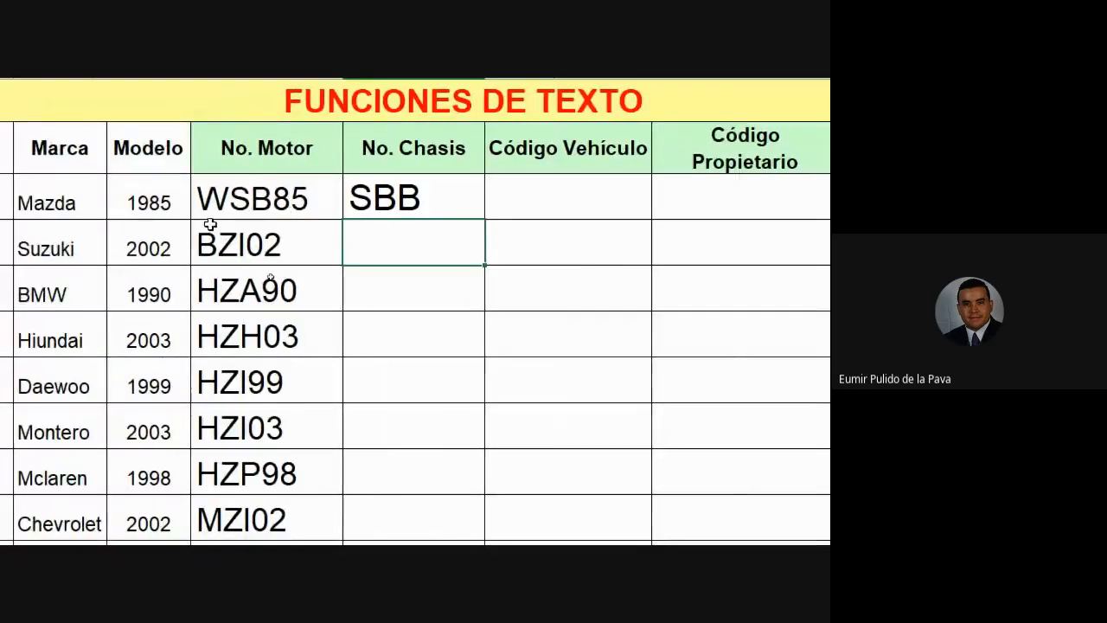
left_click(469, 208)
double_click(481, 223)
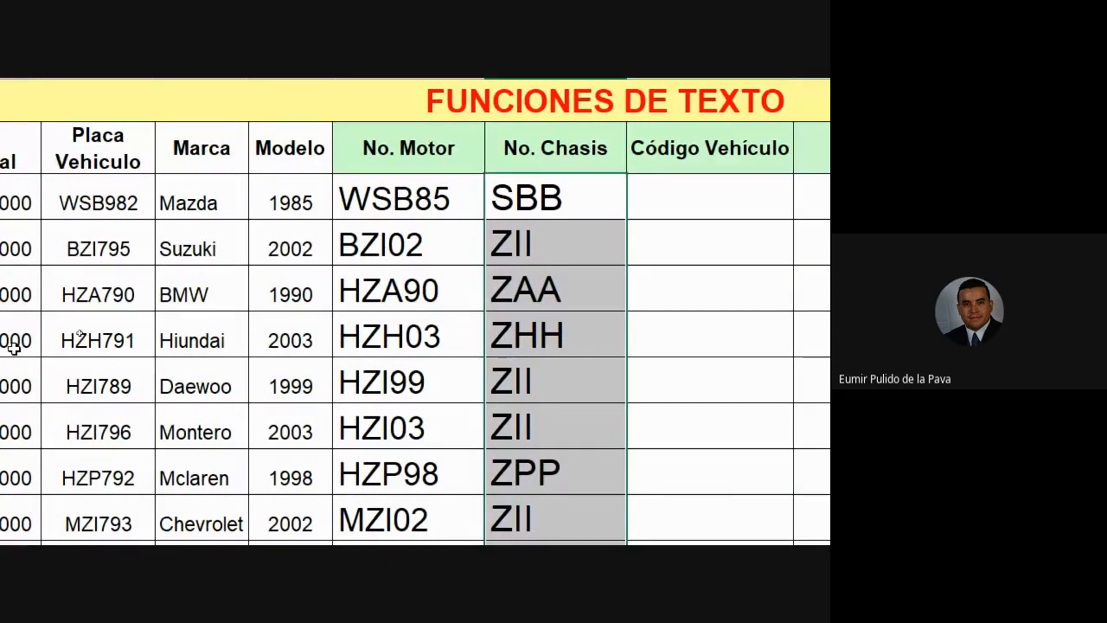
scroll(551, 351, "down", 3)
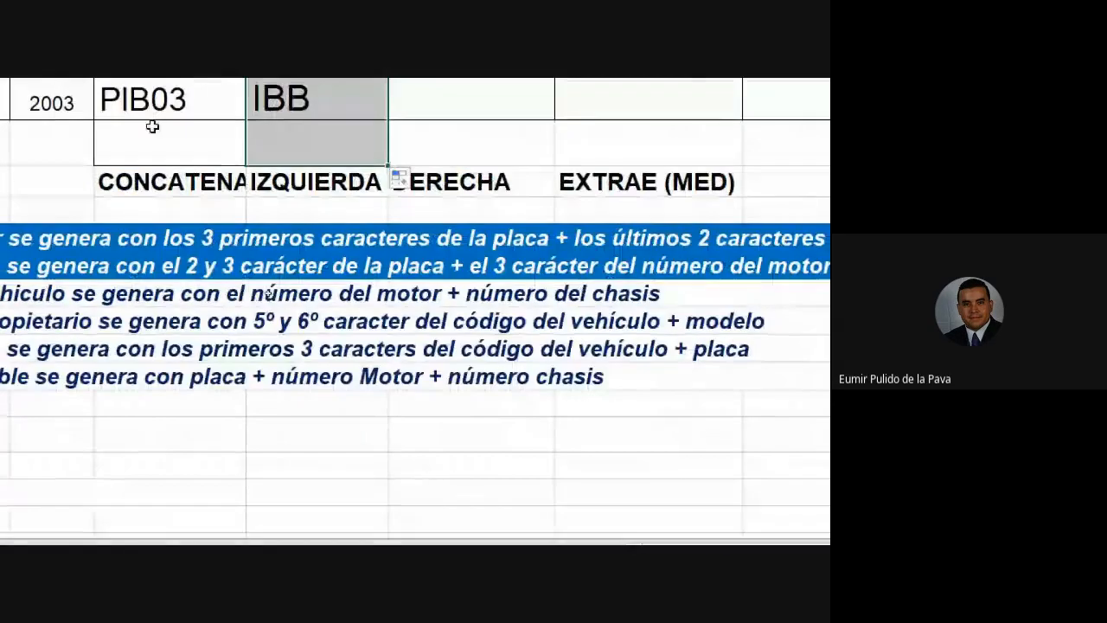
Step: Select the CONCATENA, IZQUIERDA, DERECHA and EXTRAE (MED) function labels
left_click(302, 97)
left_click(486, 94)
left_click(467, 181)
left_click(614, 181)
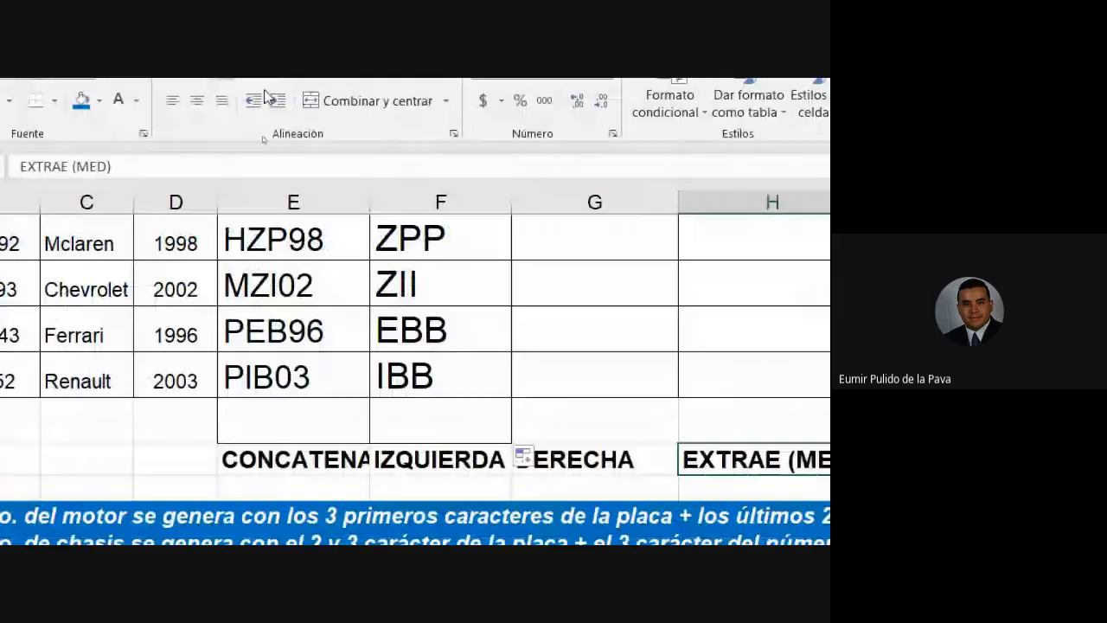
scroll(761, 398, "up", 3)
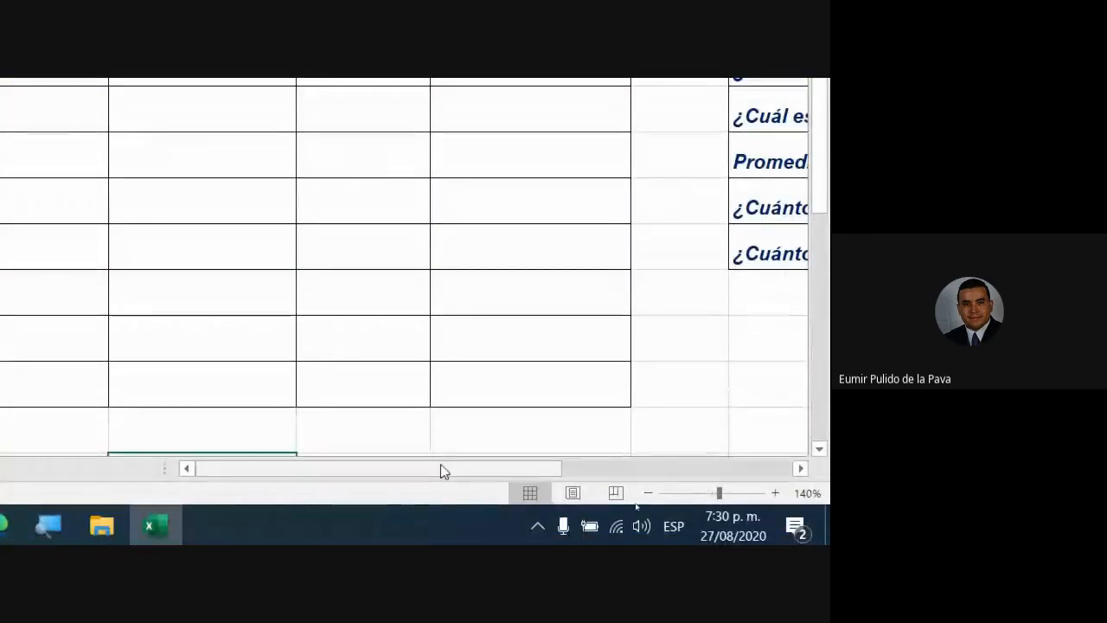
left_click(270, 523)
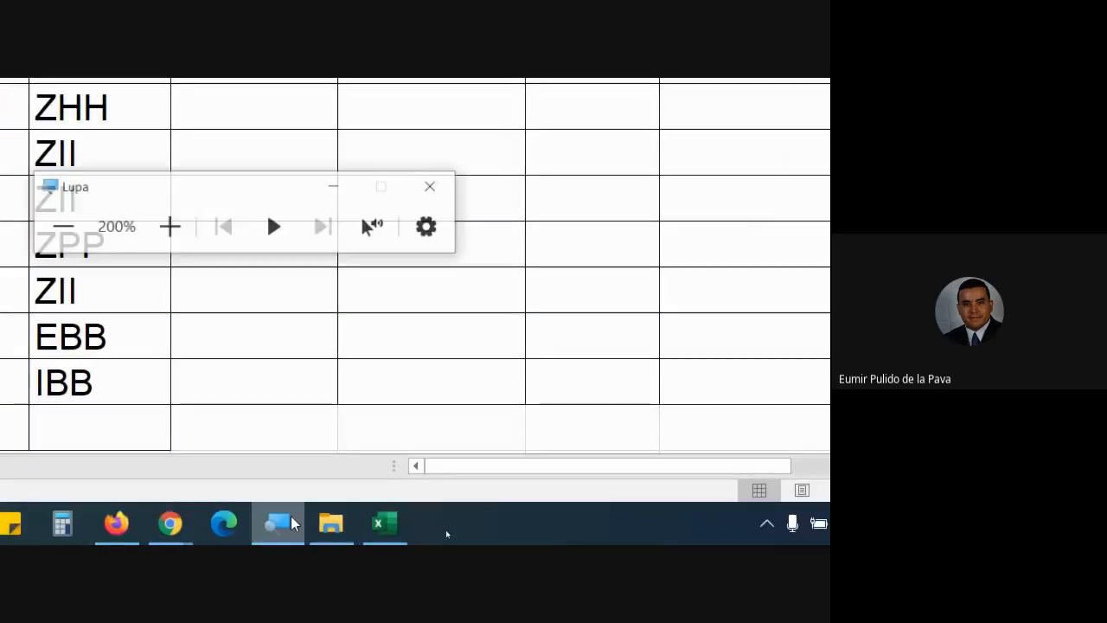
left_click(67, 216)
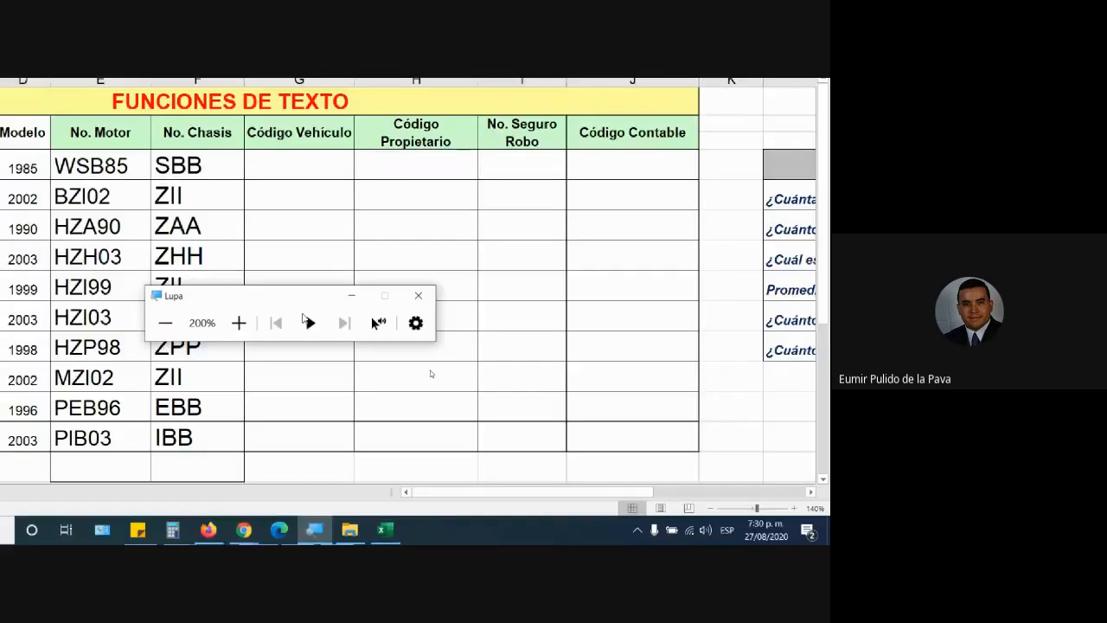
left_click(472, 358)
left_click_drag(657, 505, 773, 509)
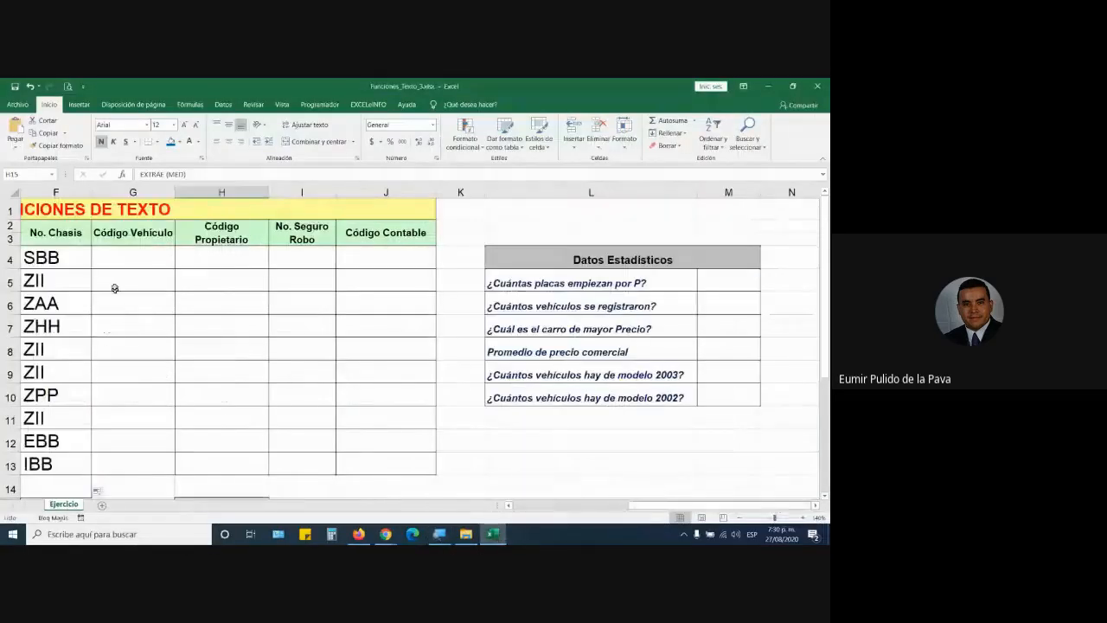
left_click(728, 286)
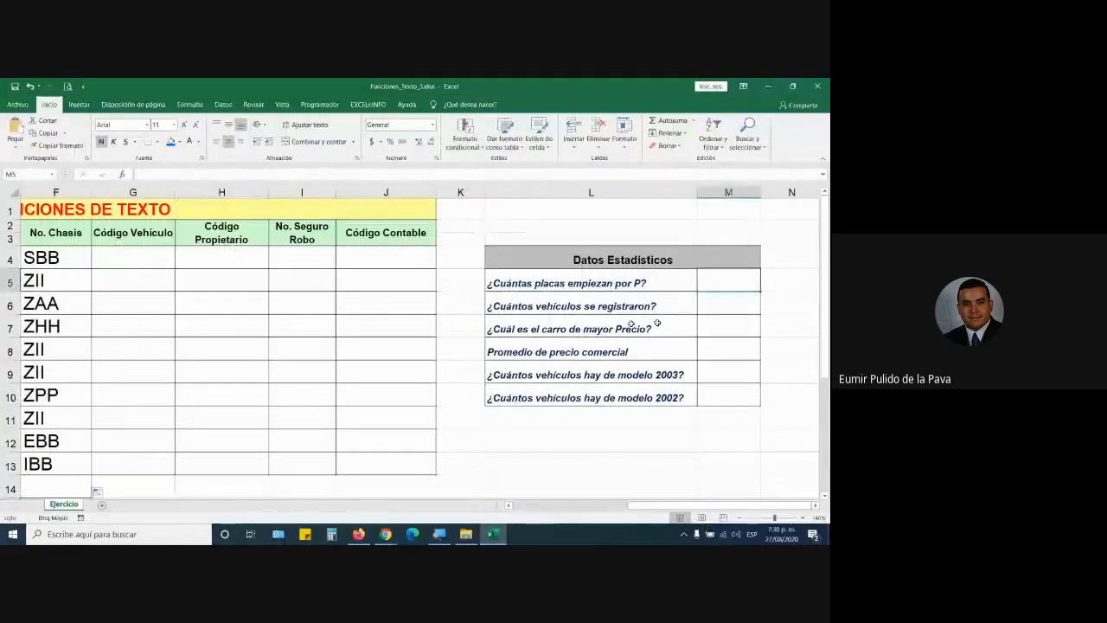
left_click(118, 257)
left_click(208, 261)
left_click(301, 258)
left_click(387, 256)
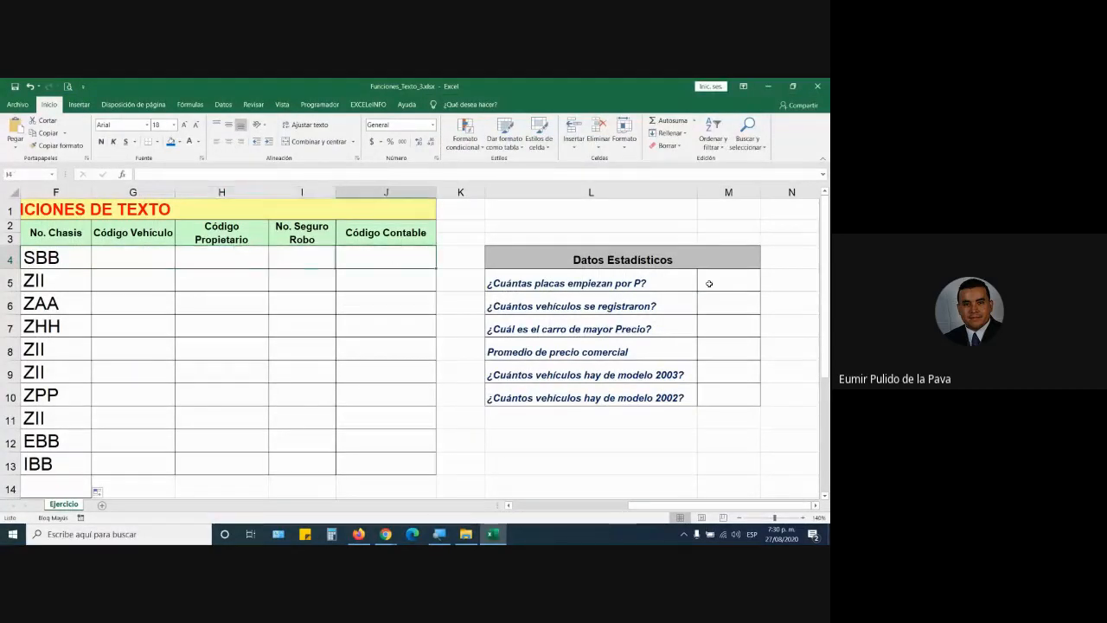
left_click(719, 282)
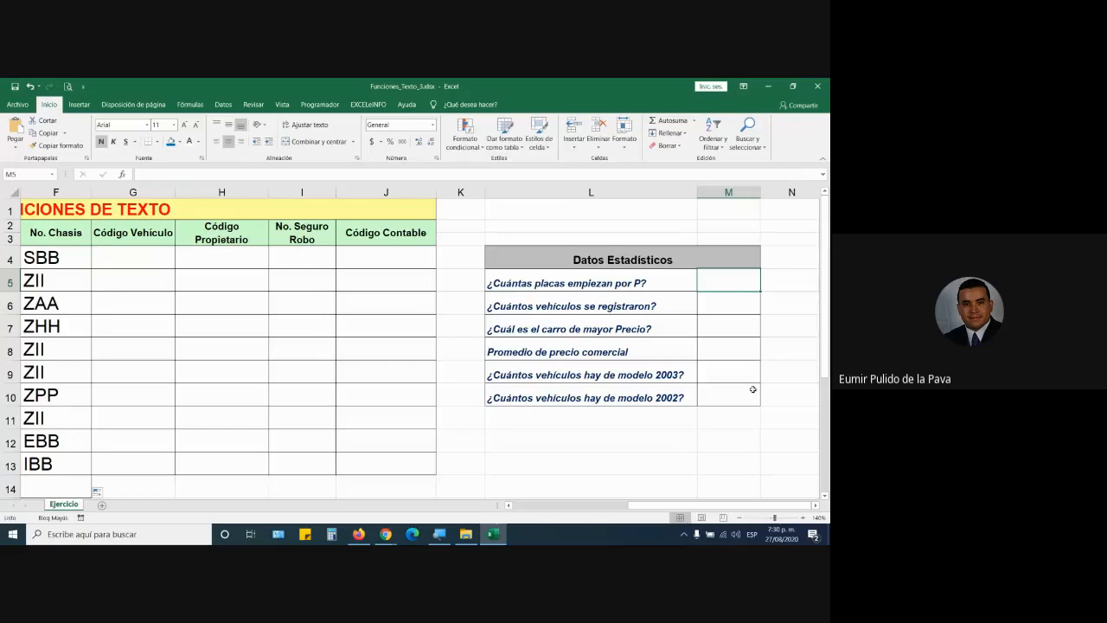
left_click_drag(623, 504, 562, 505)
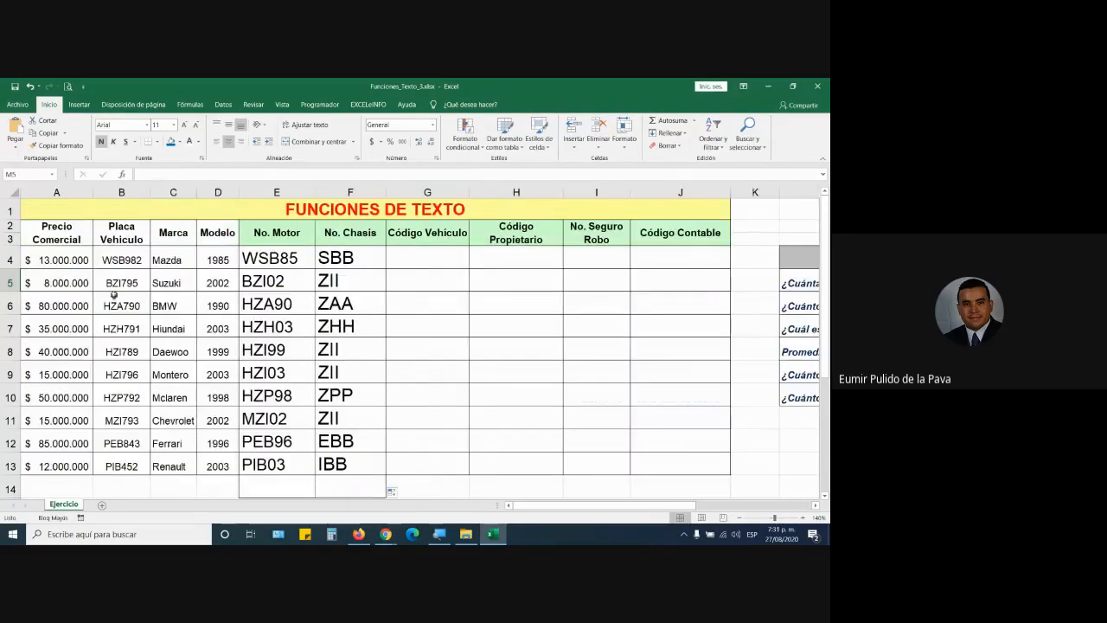
left_click(118, 260)
key("Down")
key("Down")
key("Down")
key("Down")
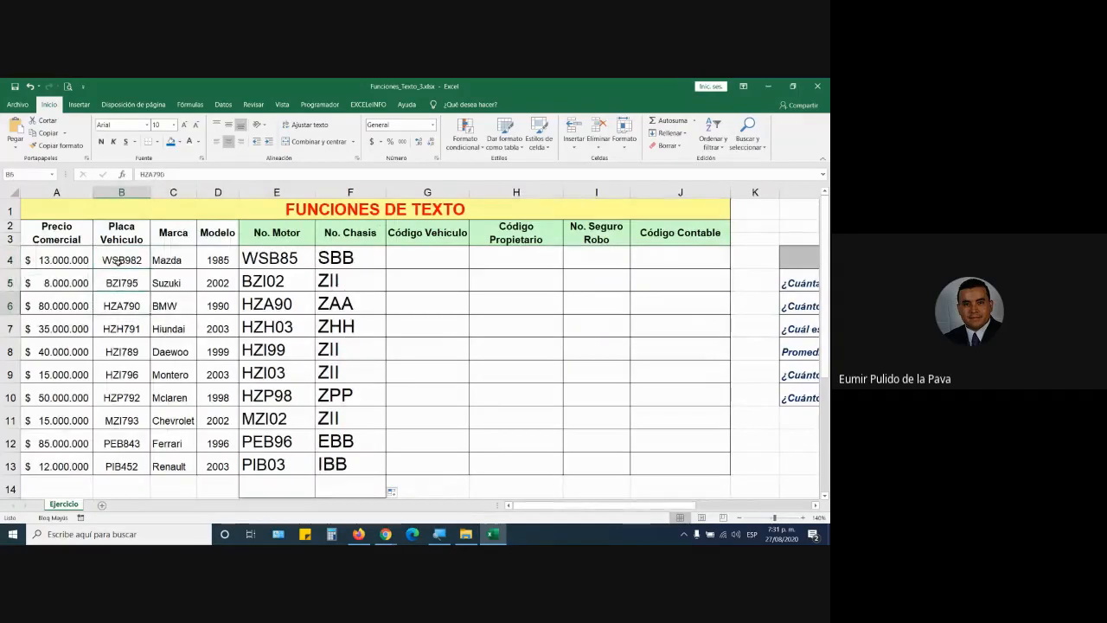
key("Down")
key("Down")
key("Down")
key("Down")
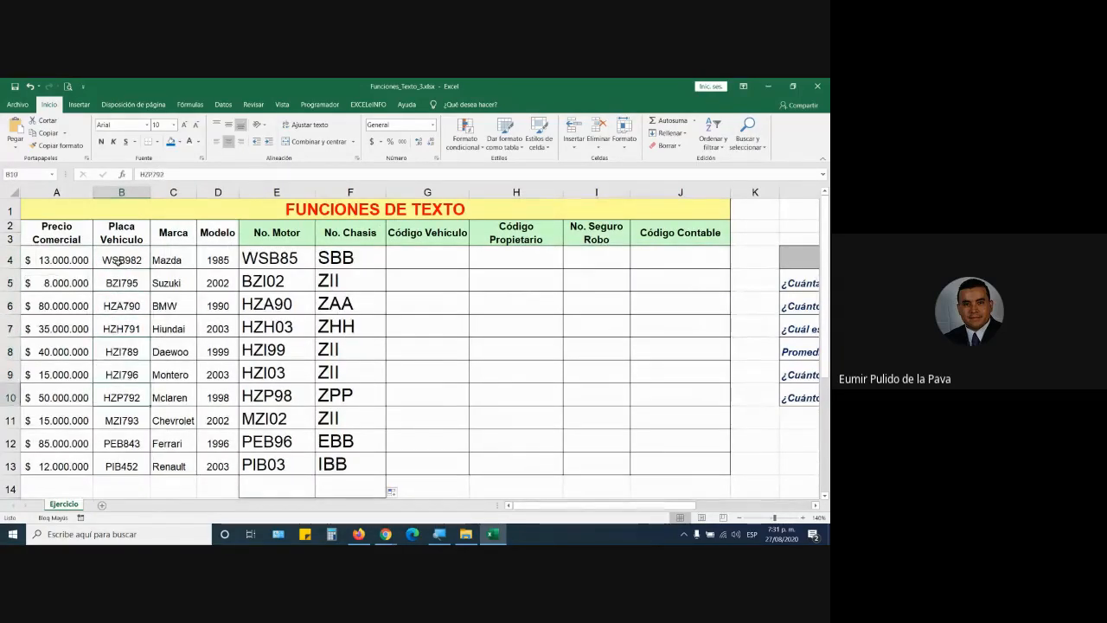
key("Down")
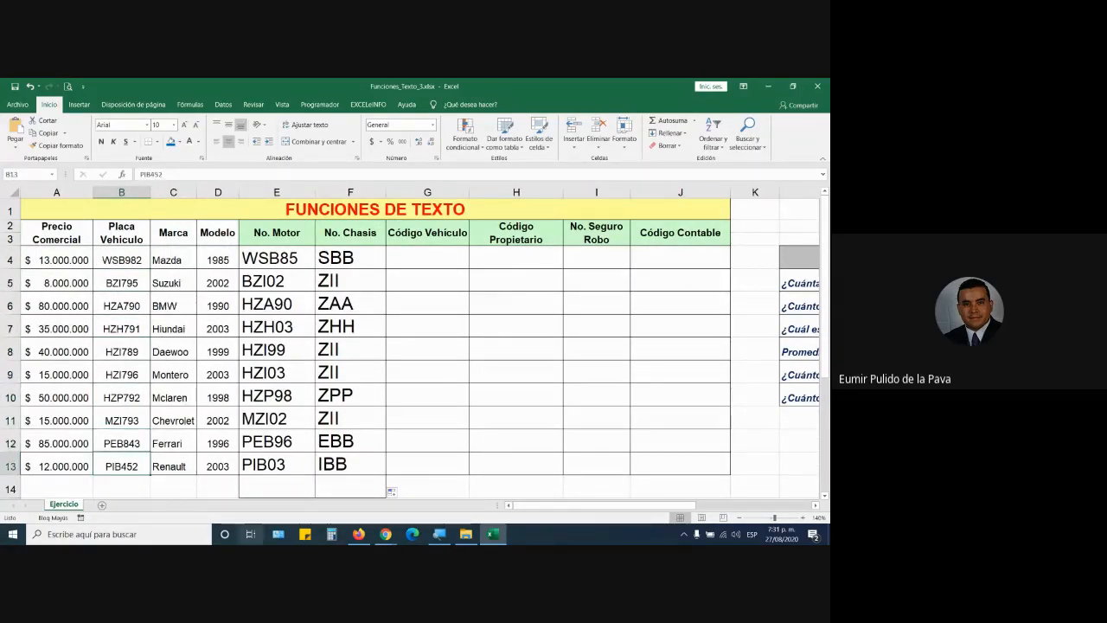
left_click_drag(584, 506, 640, 510)
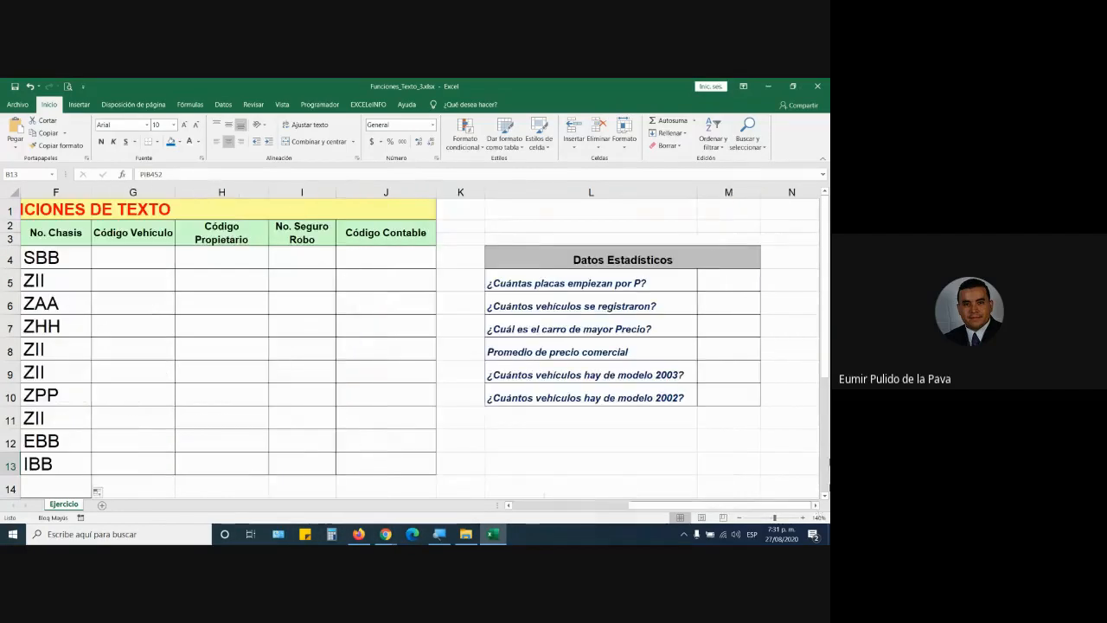
left_click(735, 282)
Step: Enter 2 in M5 with a red fill, then select columns L:M and range G4:J13
type("2")
key("Return")
left_click(735, 282)
left_click(179, 142)
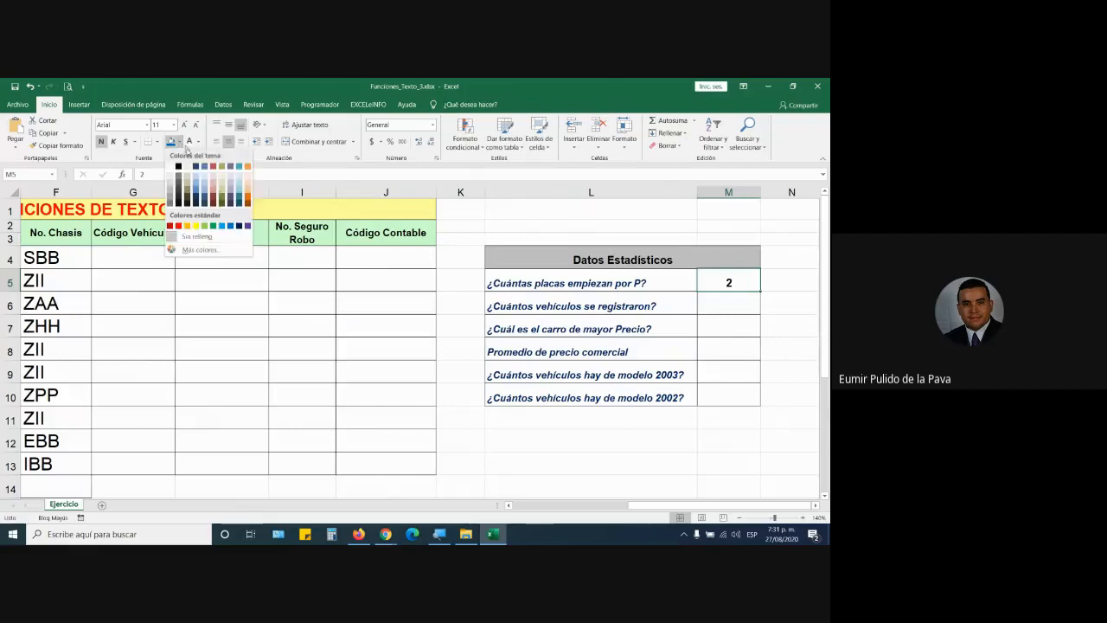
left_click(178, 225)
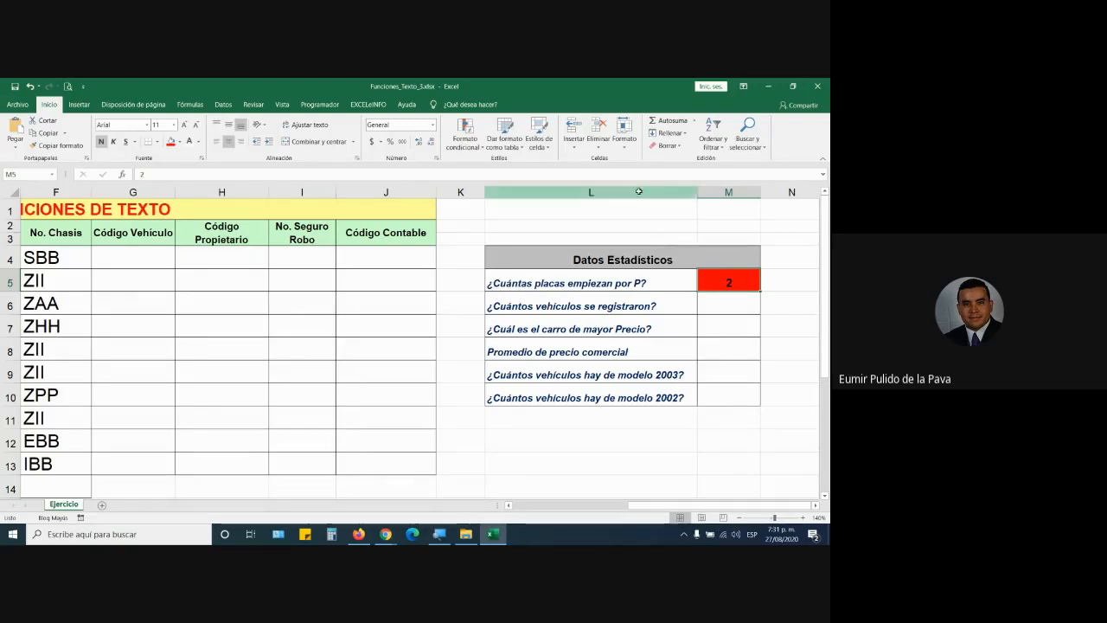
left_click_drag(638, 191, 705, 189)
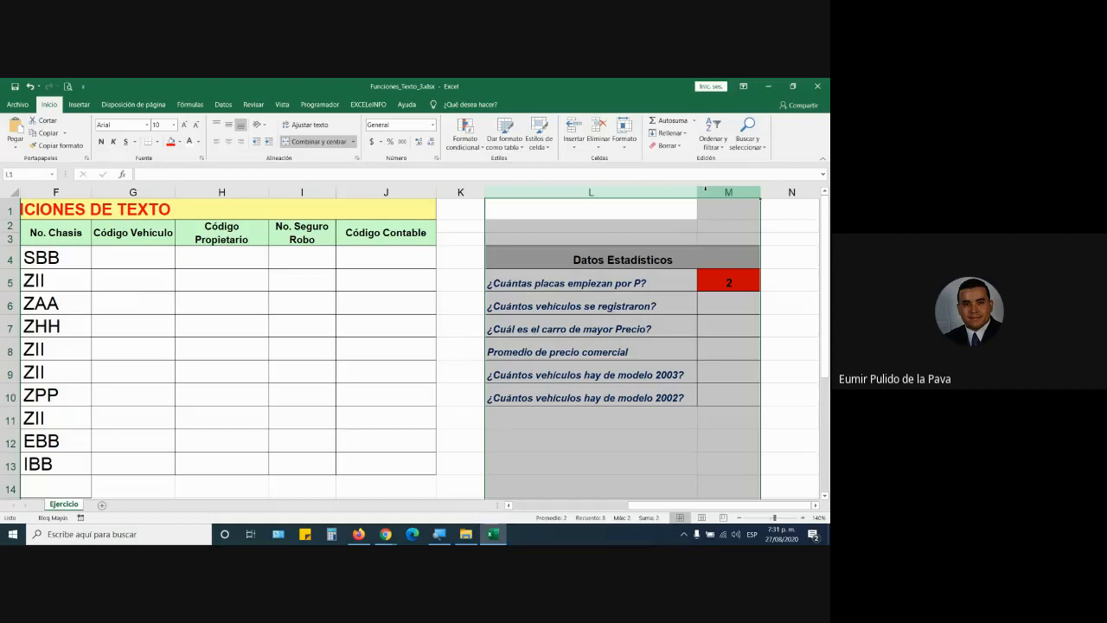
left_click_drag(147, 258, 375, 457)
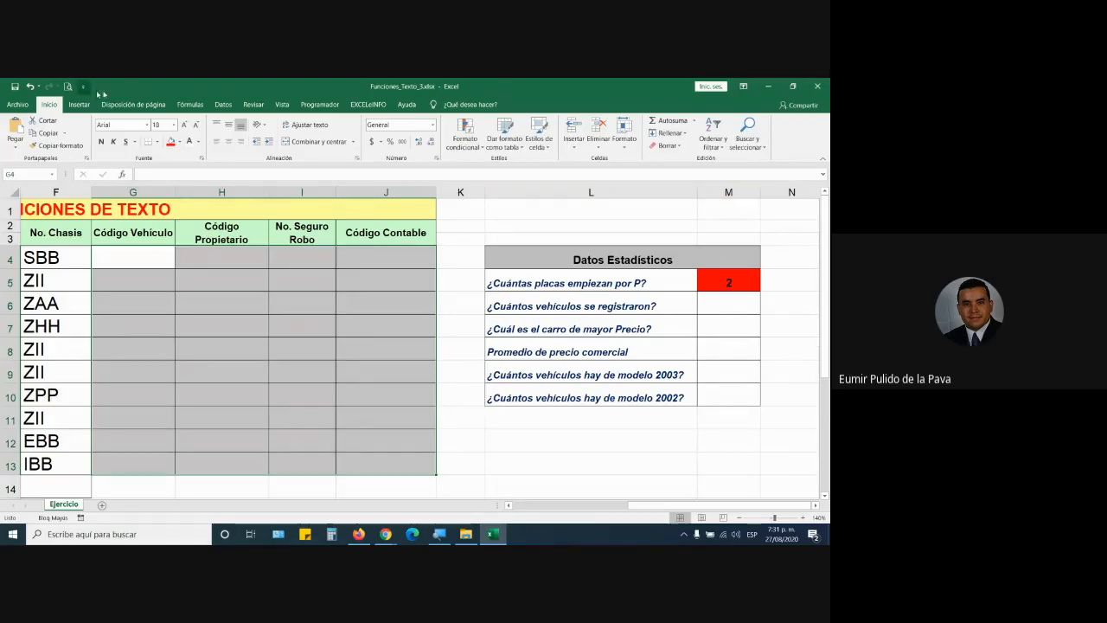
Step: Browse the Fórmulas > Texto function list, then dismiss it
left_click(187, 105)
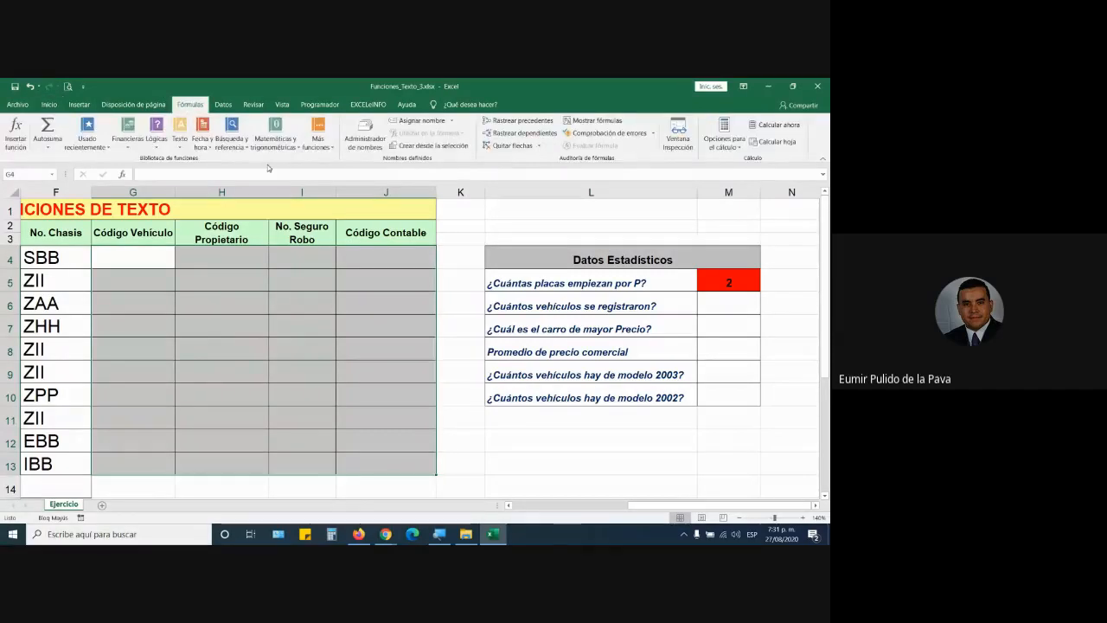
left_click(176, 145)
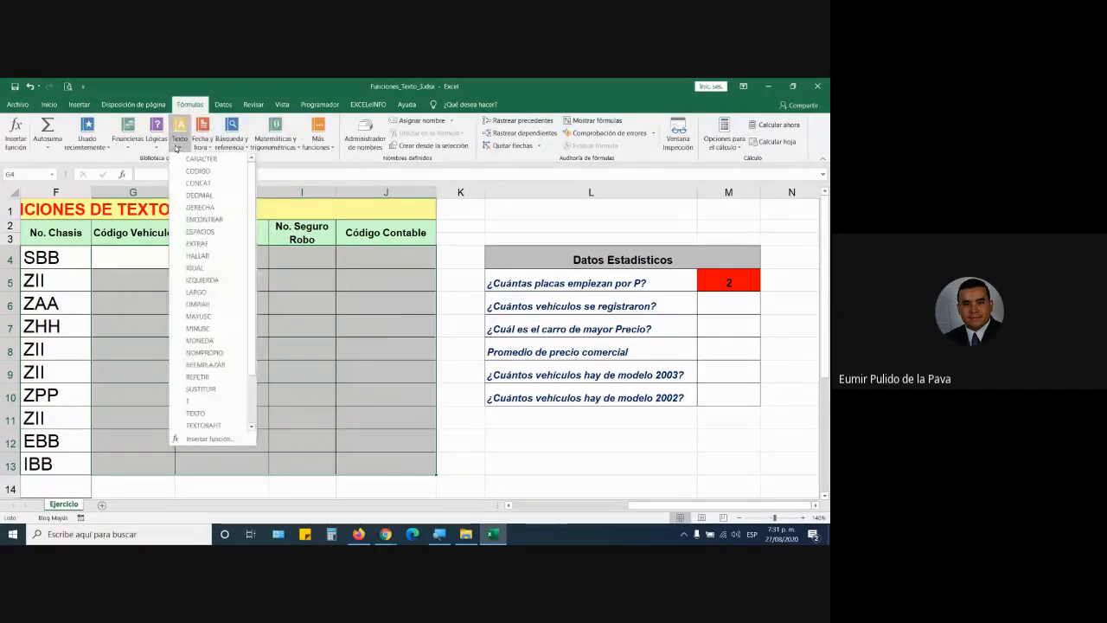
scroll(248, 246, "down", 2)
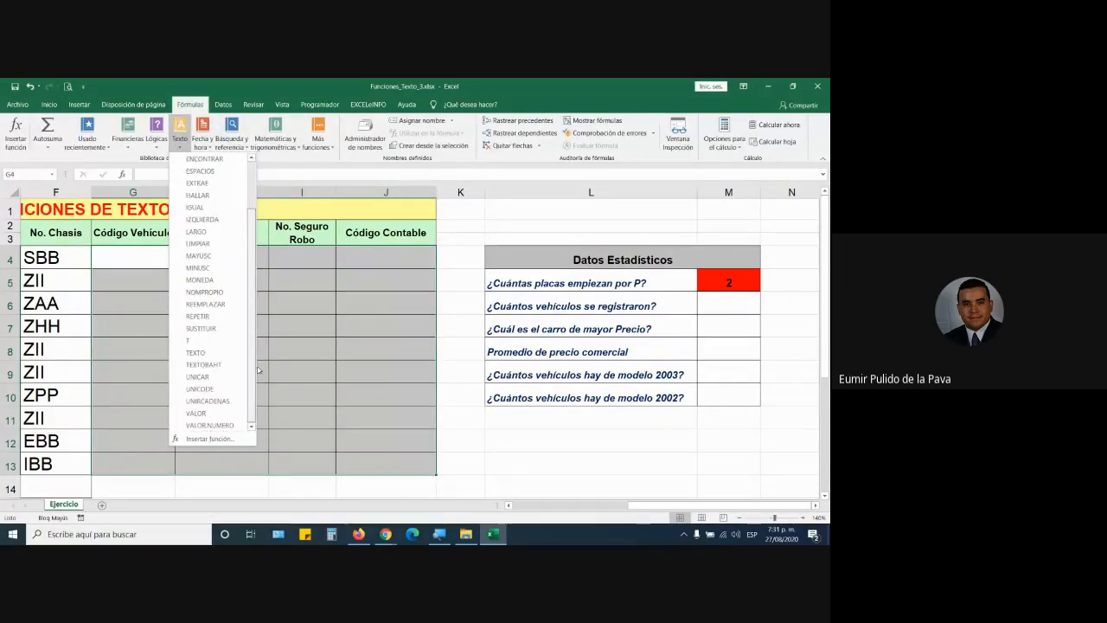
left_click(484, 420)
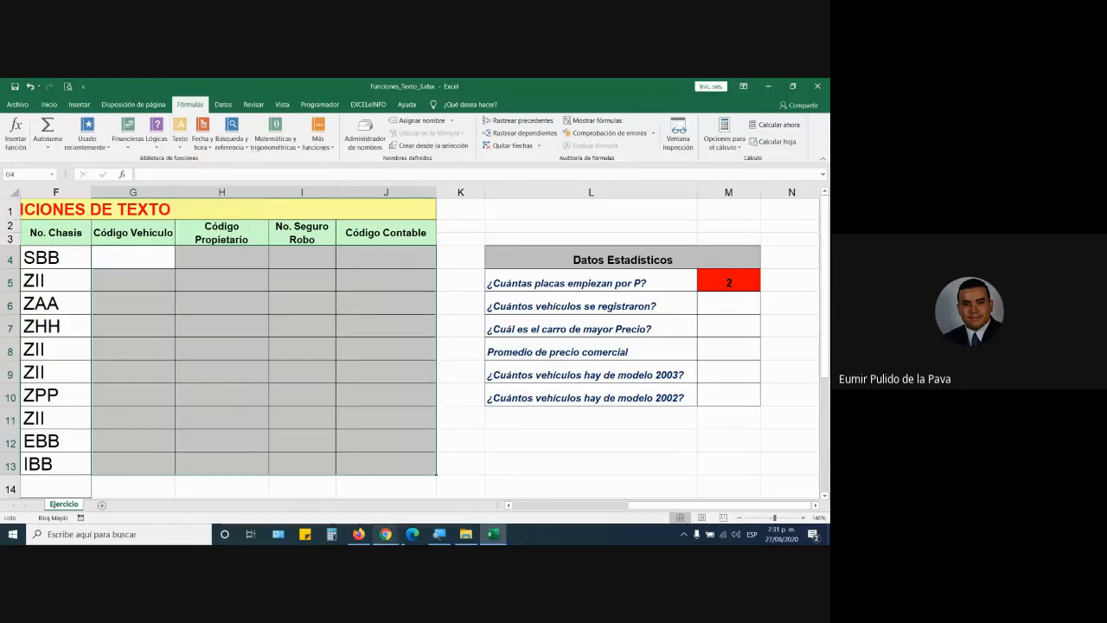
Step: Close Funciones_Texto_3 choosing No guardar, then open File Explorer
mouse_move(385, 534)
left_click(320, 472)
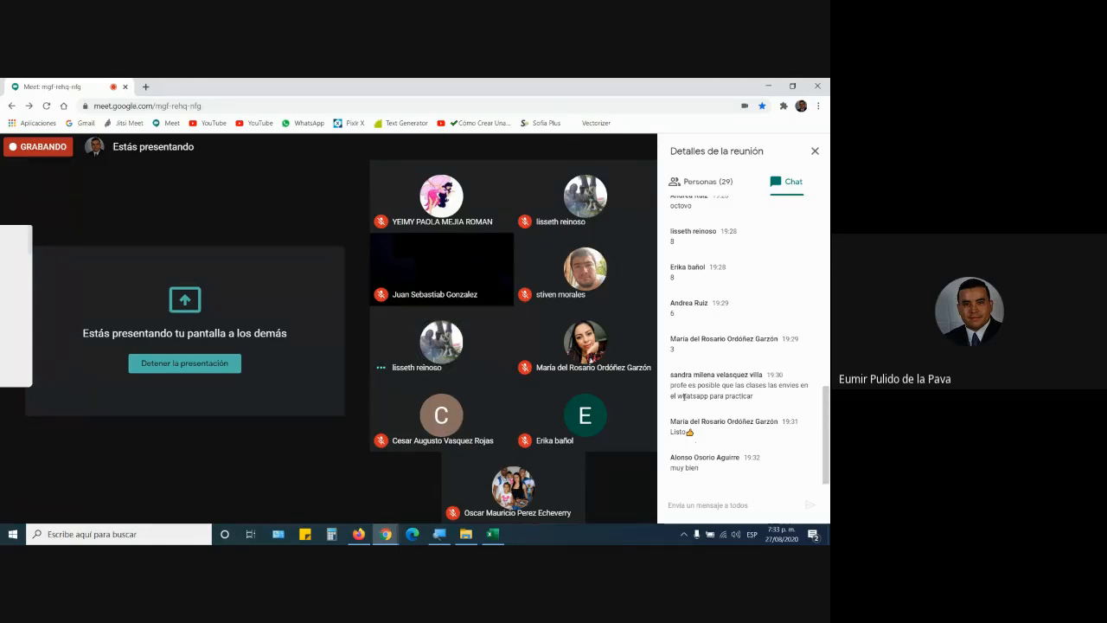
left_click(492, 533)
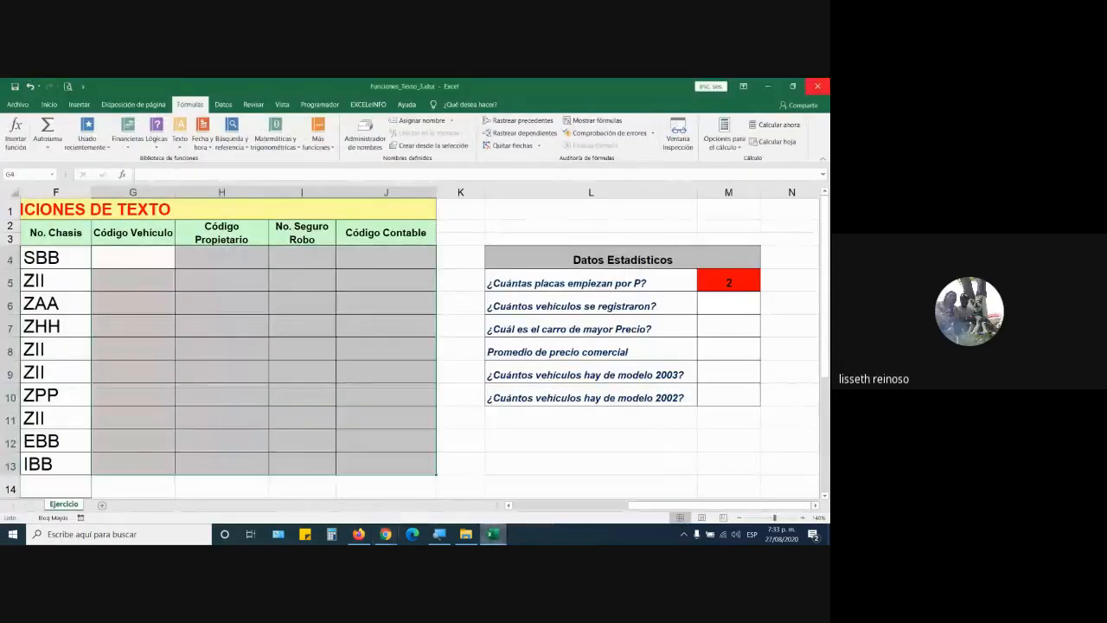
left_click(817, 87)
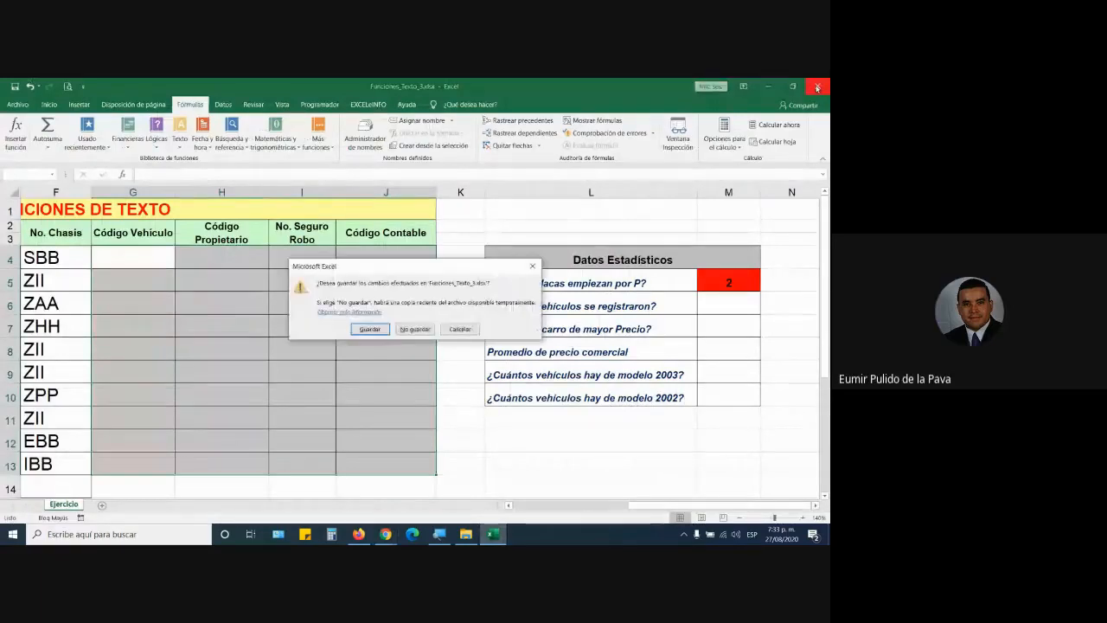
left_click(415, 329)
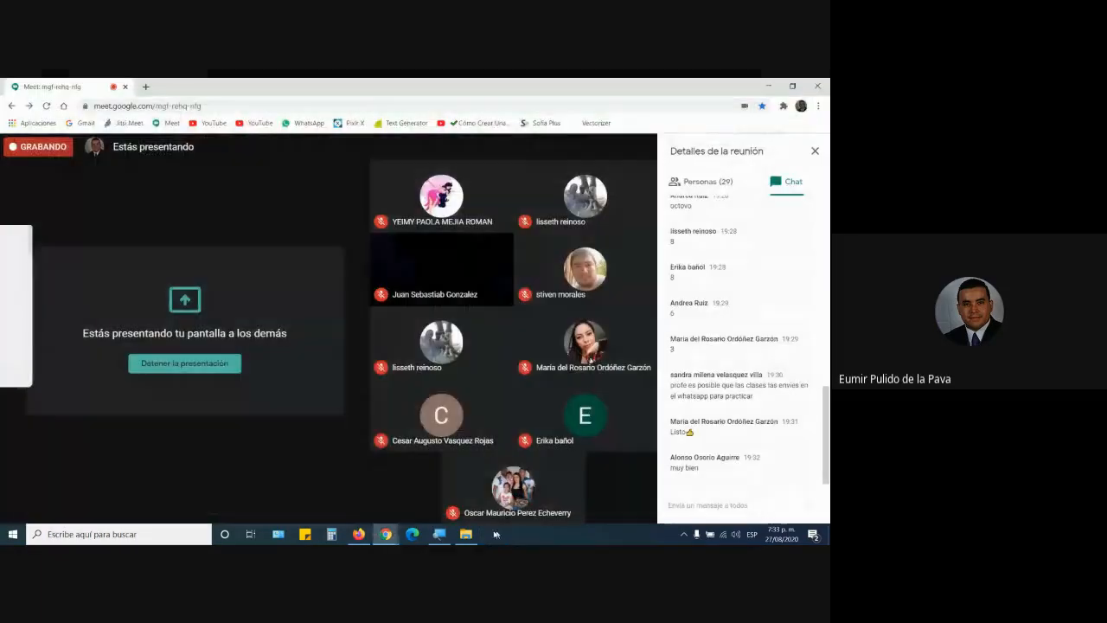
left_click(466, 534)
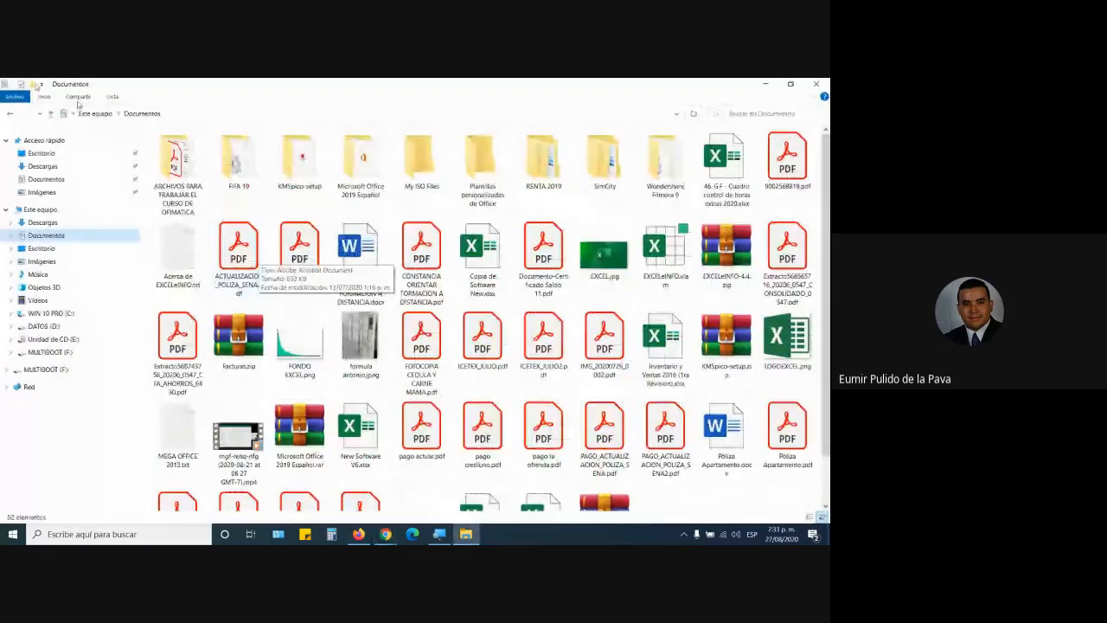
Step: Go back to the MANEJO INTERMEDIO folder and open Funciones_Texto_4.xlsx
left_click(11, 113)
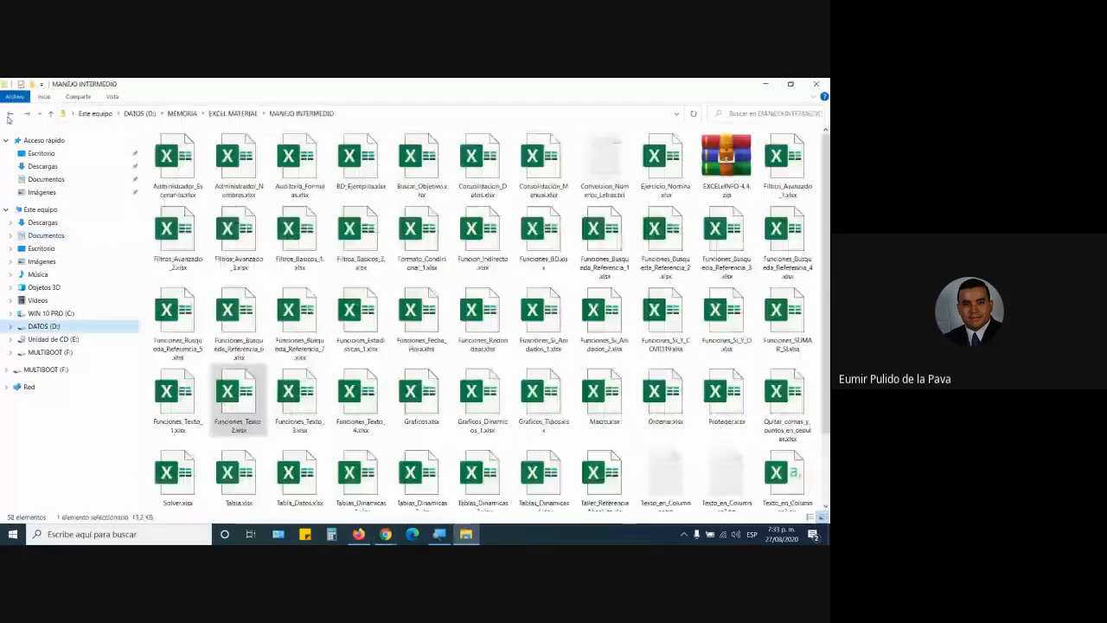
left_click(362, 400)
double_click(361, 400)
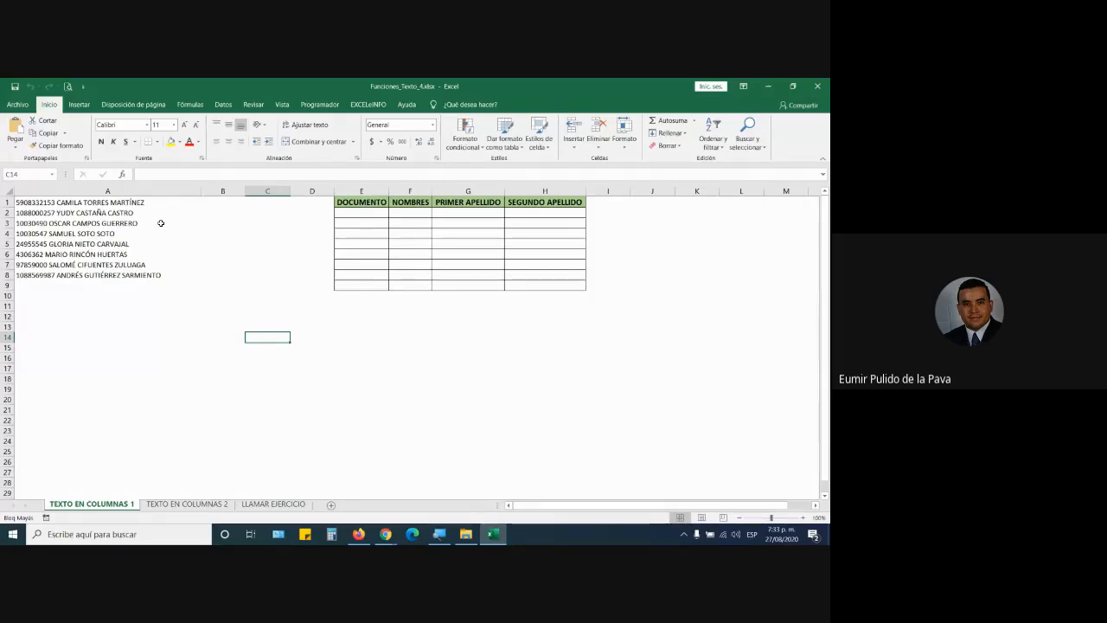
left_click(138, 191)
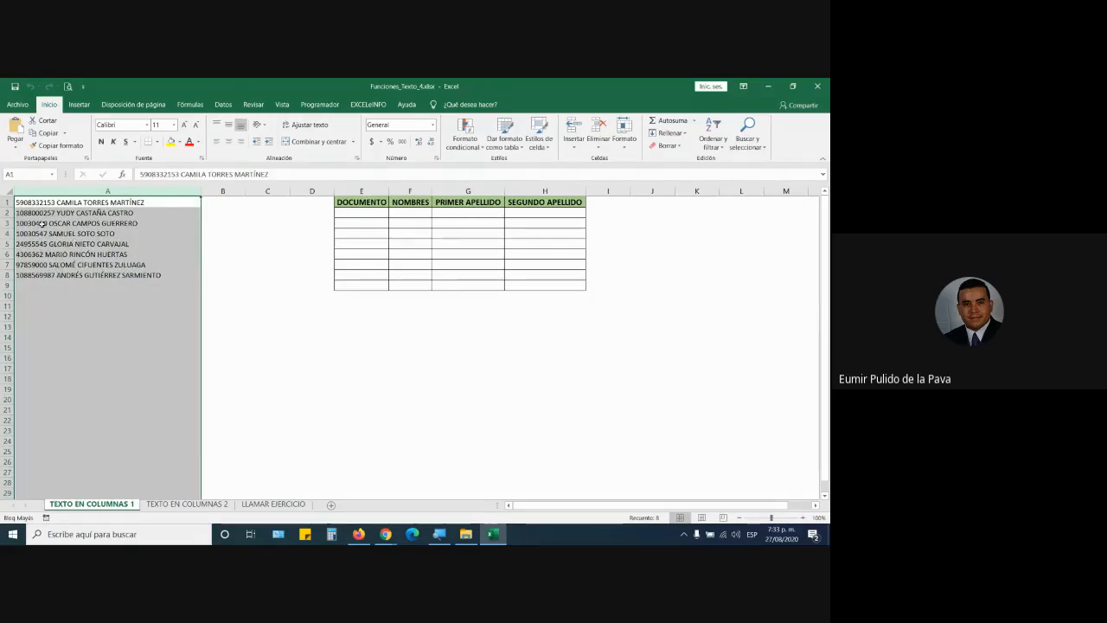
left_click(92, 216)
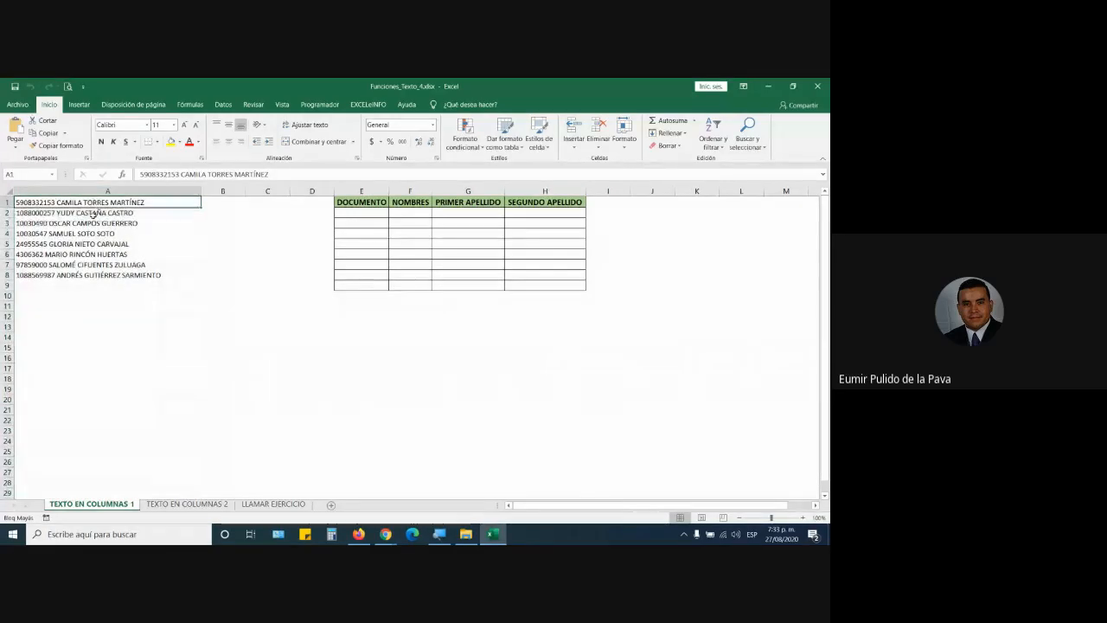
left_click(92, 223)
left_click(92, 234)
left_click(92, 244)
left_click(91, 254)
left_click(92, 264)
left_click(92, 274)
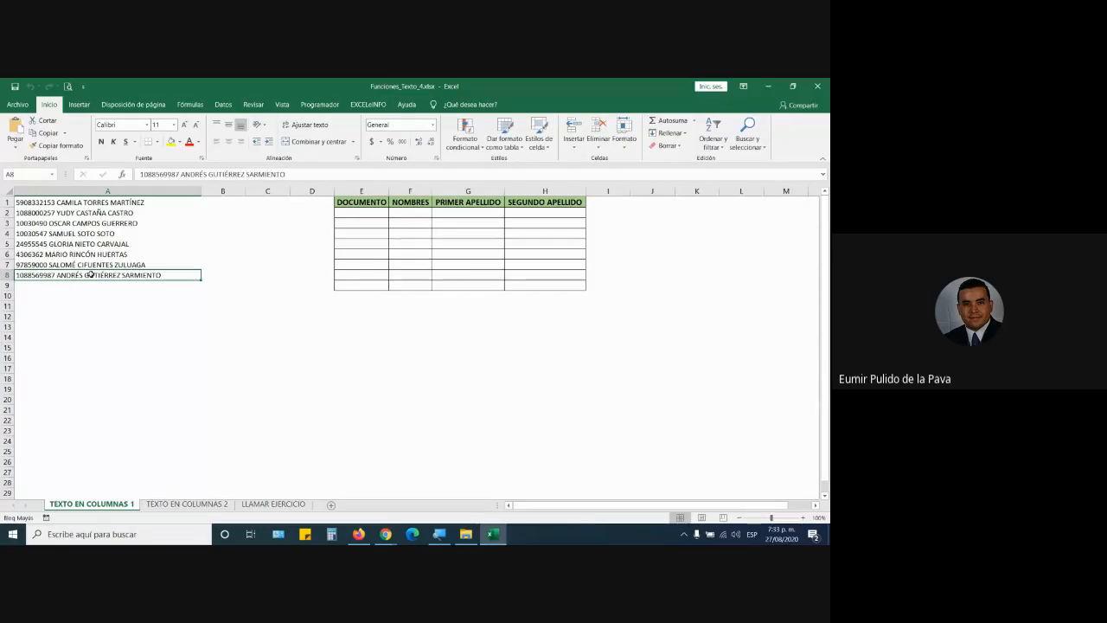
left_click(79, 204)
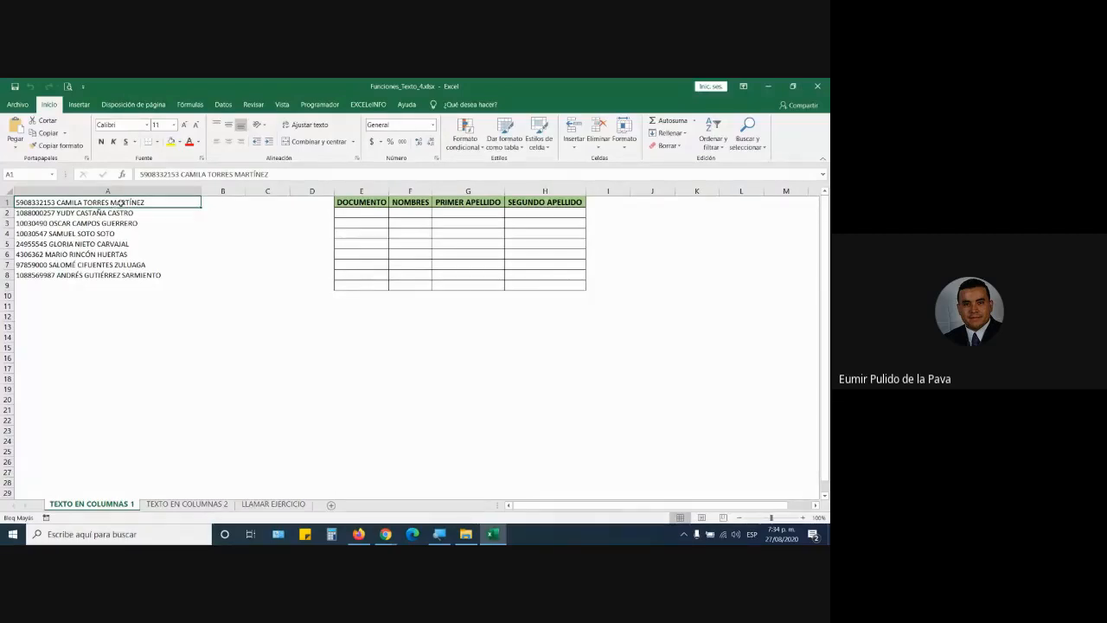
left_click(140, 213)
left_click(134, 224)
left_click(134, 234)
left_click(133, 245)
left_click(129, 264)
left_click(129, 275)
left_click(127, 299)
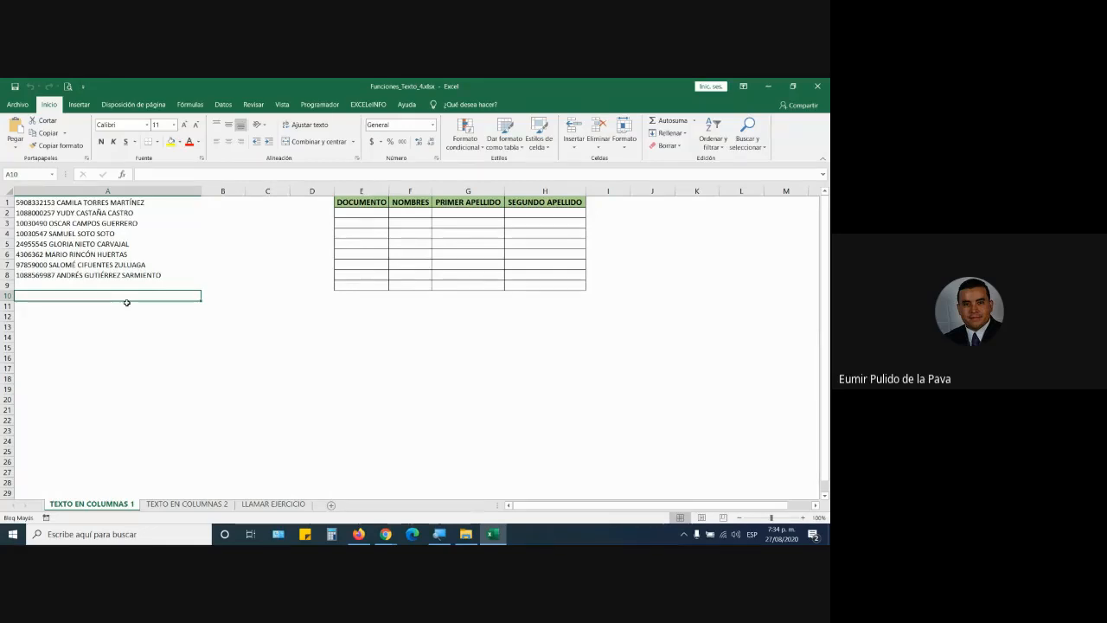
type("10125 DJJO")
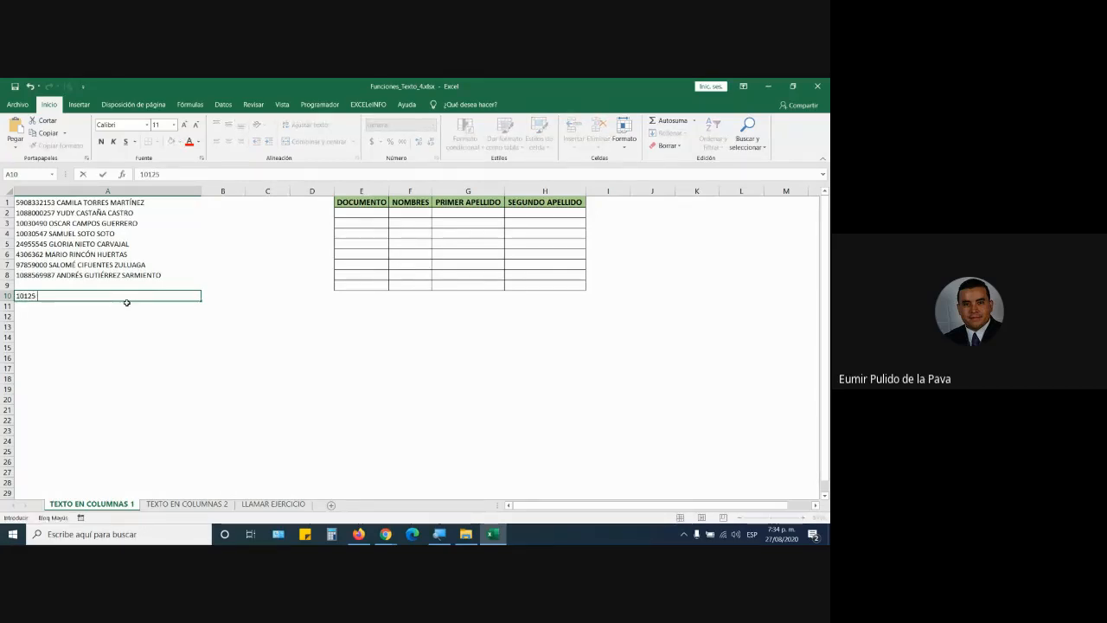
type(" J DJ DJ DJD")
key("Return")
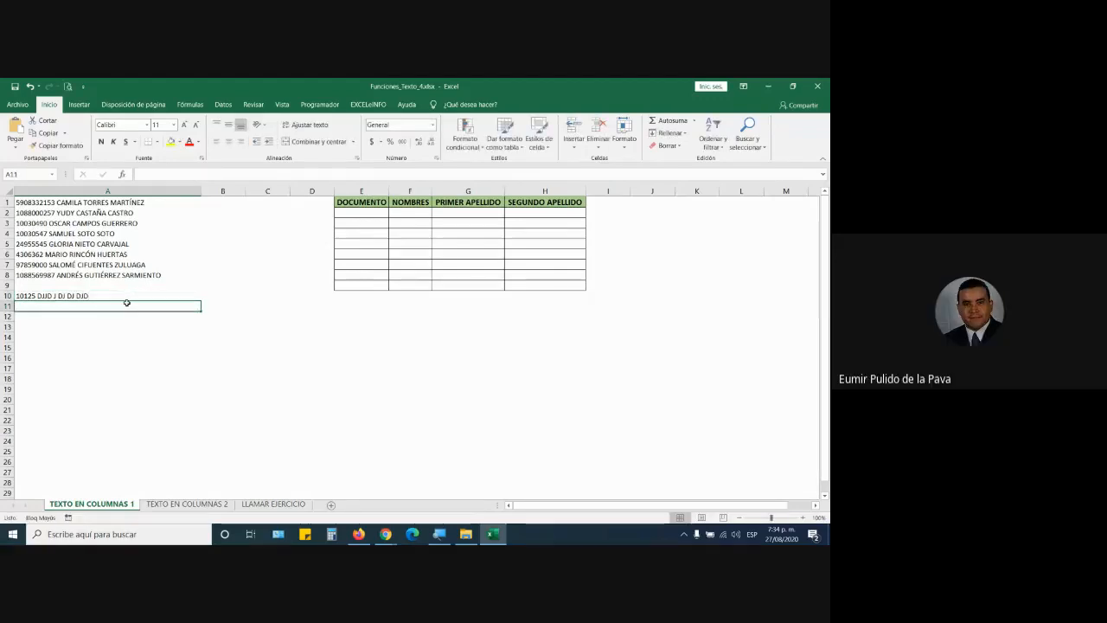
left_click(74, 297)
key("Delete")
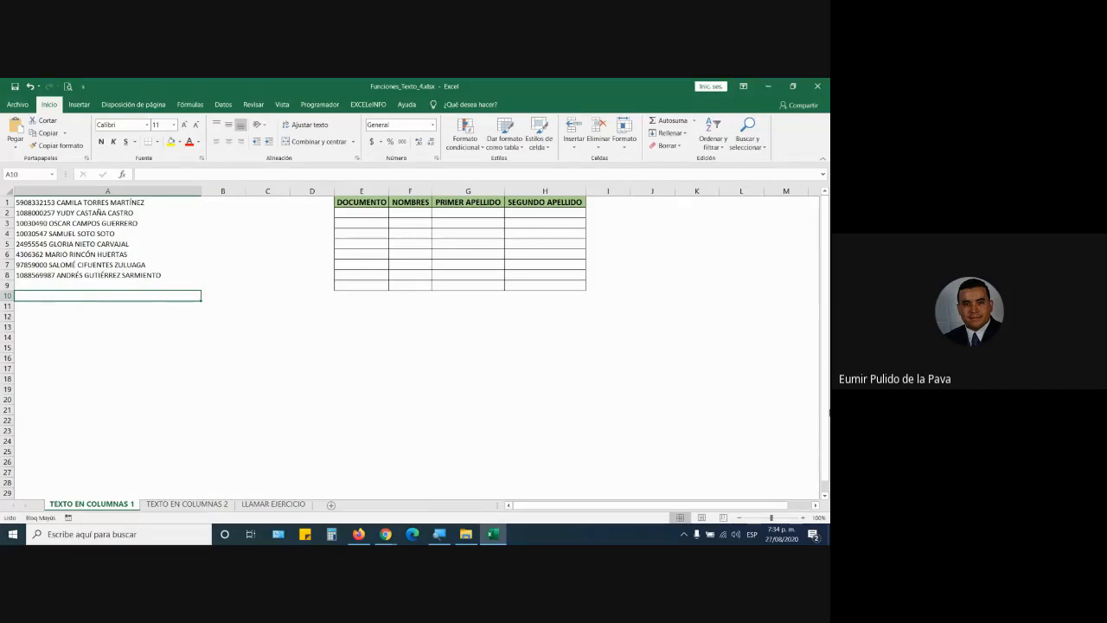
left_click(803, 517)
Step: Zoom the worksheet in to 130% with the status-bar zoom button
left_click(802, 517)
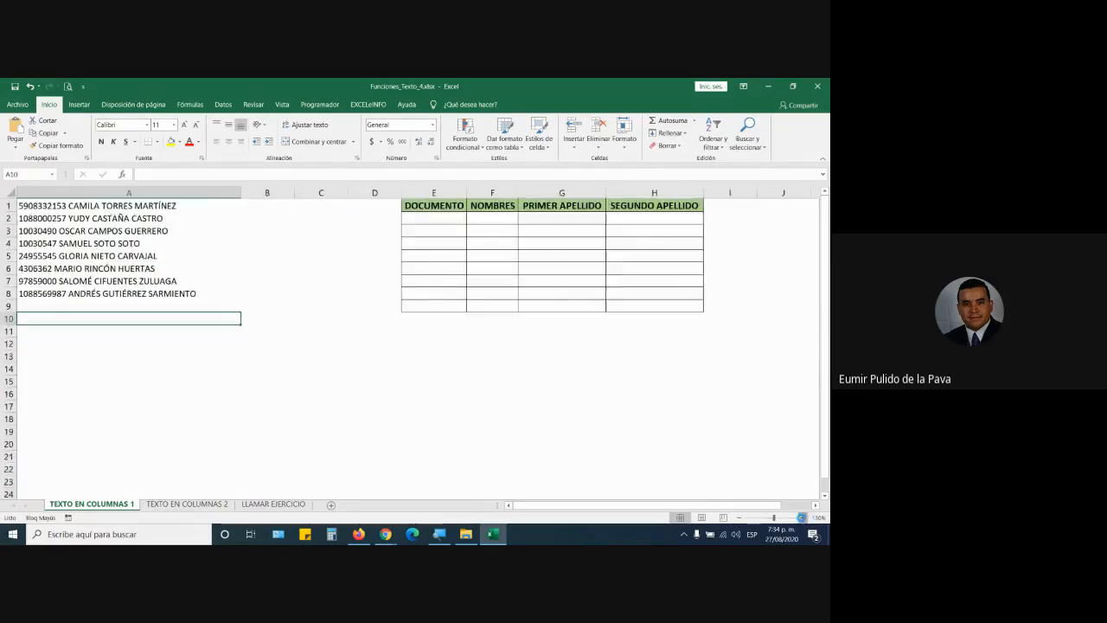
left_click(802, 517)
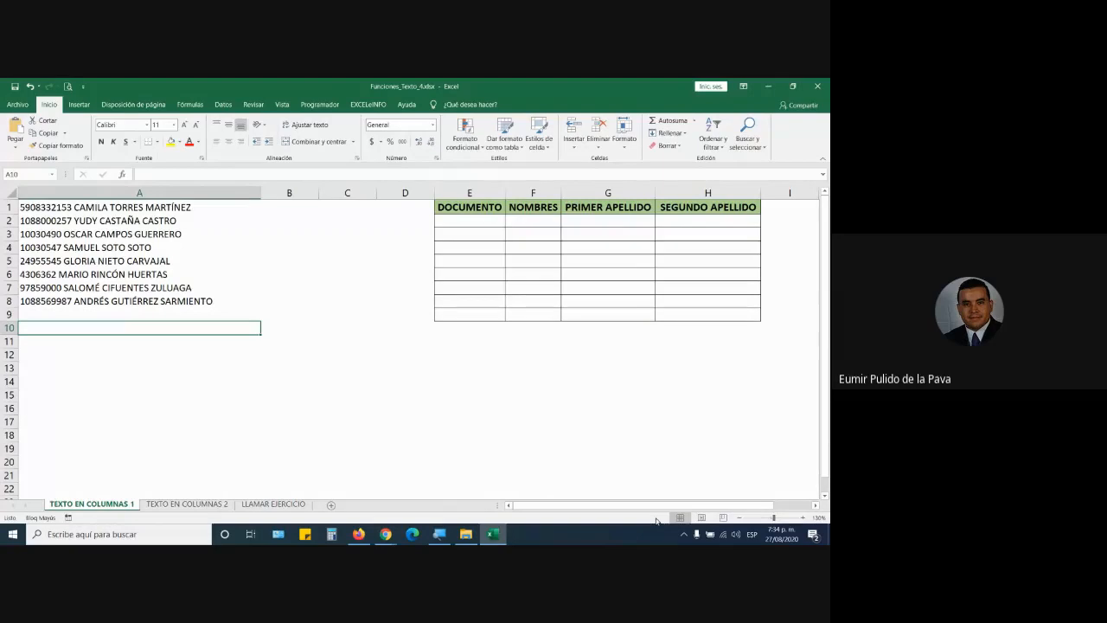
Step: Select all of column A holding the ID-and-name entries
left_click(162, 192)
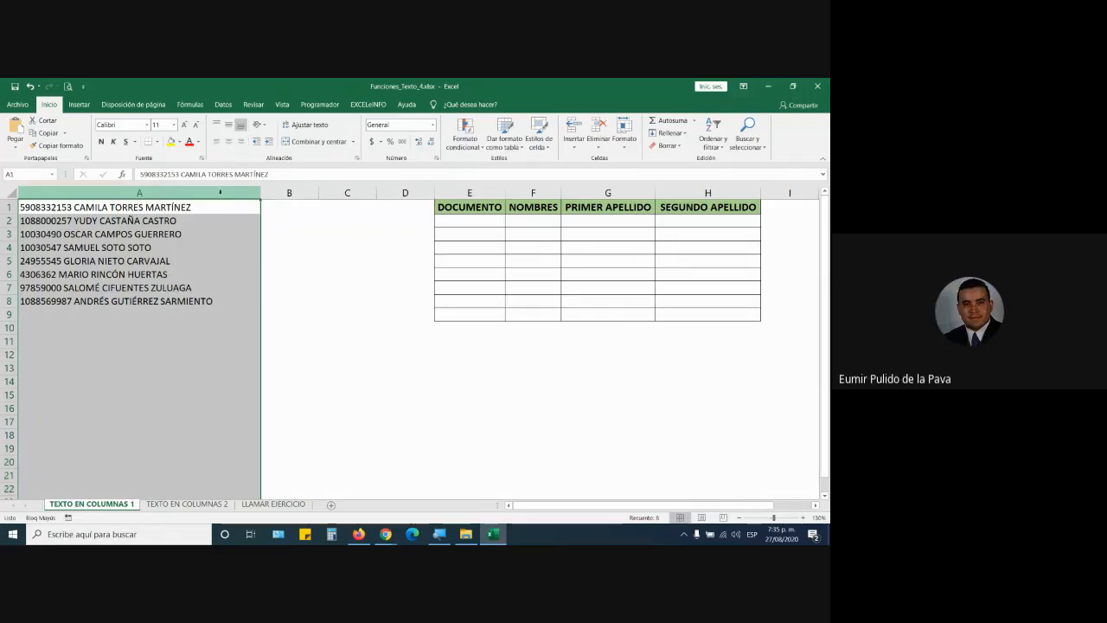
left_click(385, 533)
left_click(369, 492)
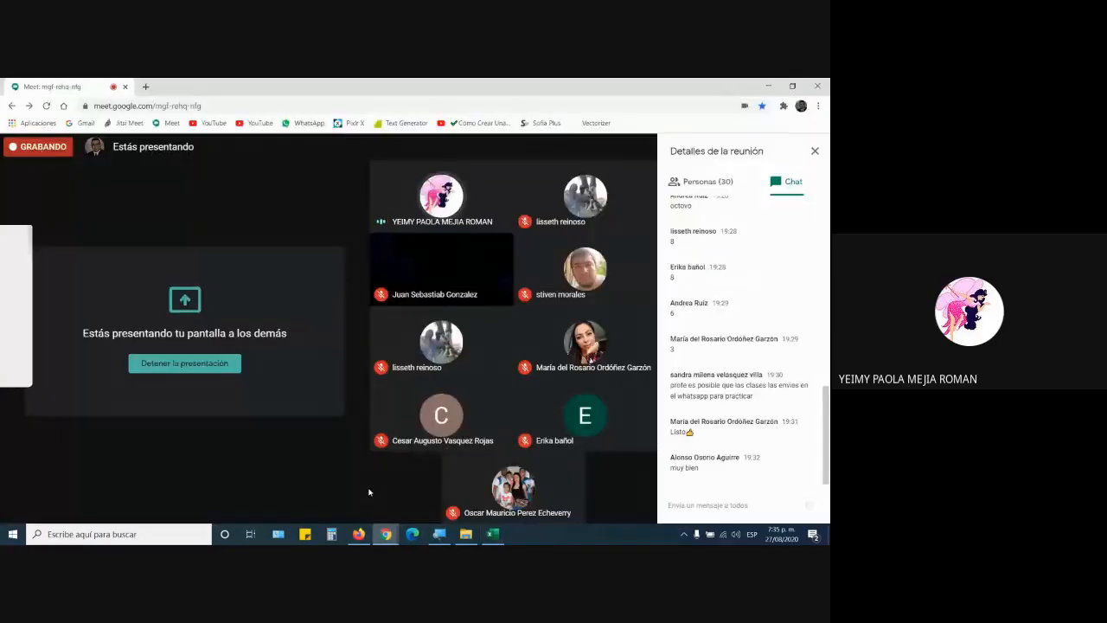
left_click(491, 535)
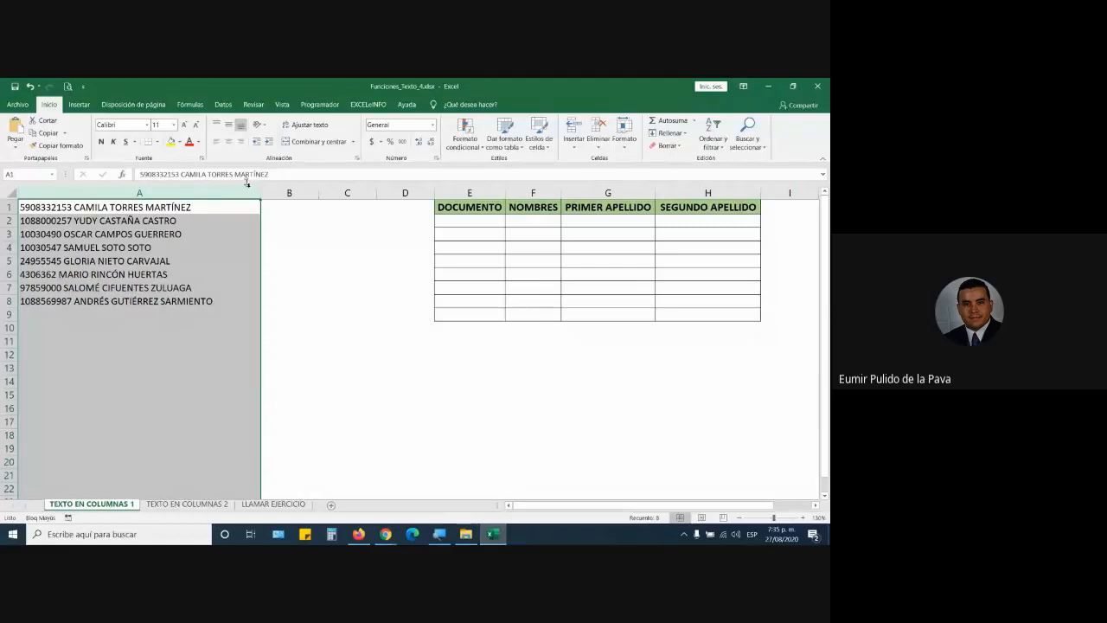
Step: Open the Datos tab and magnify the screen to 200% with Windows Magnifier
left_click(223, 105)
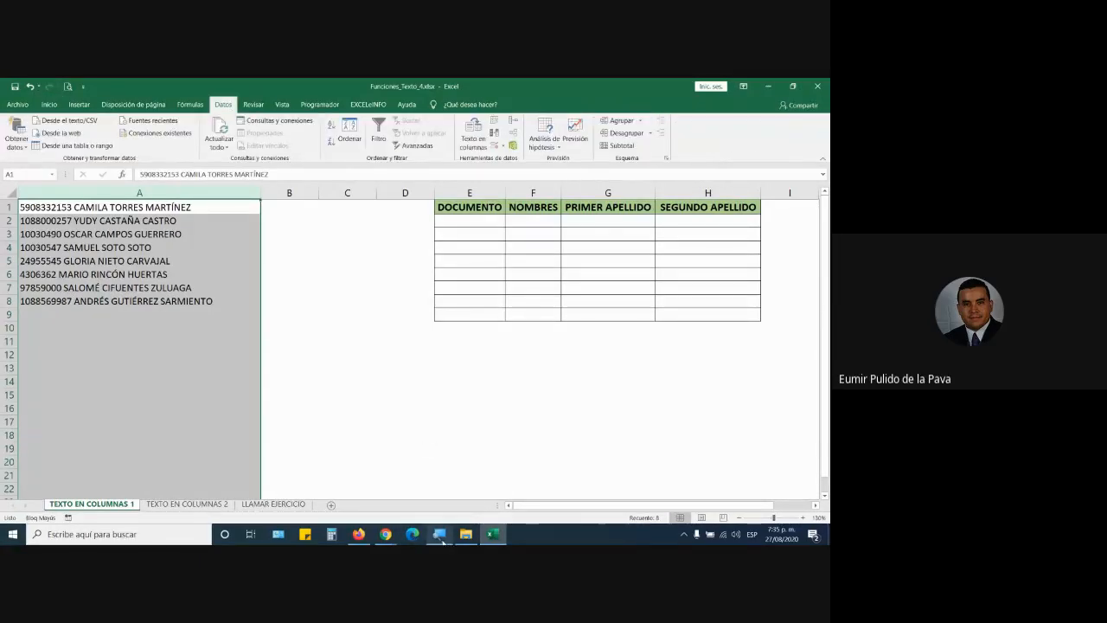
key("super+plus")
left_click(380, 375)
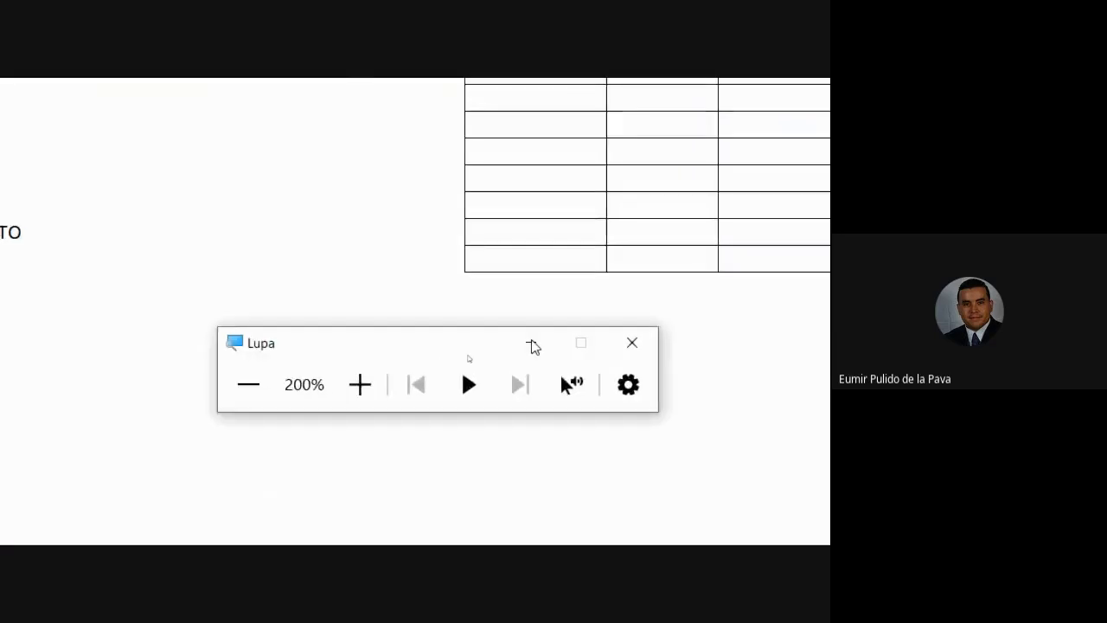
left_click(532, 343)
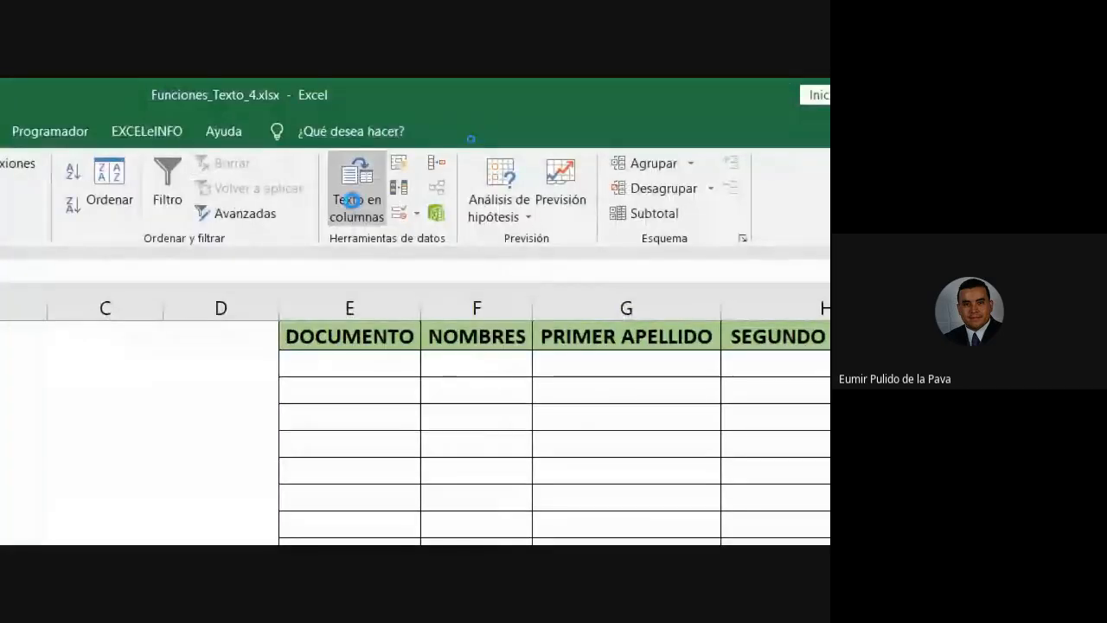
Step: Launch Texto en columnas for column A, choose Delimitados, and advance to step 2
left_click(355, 205)
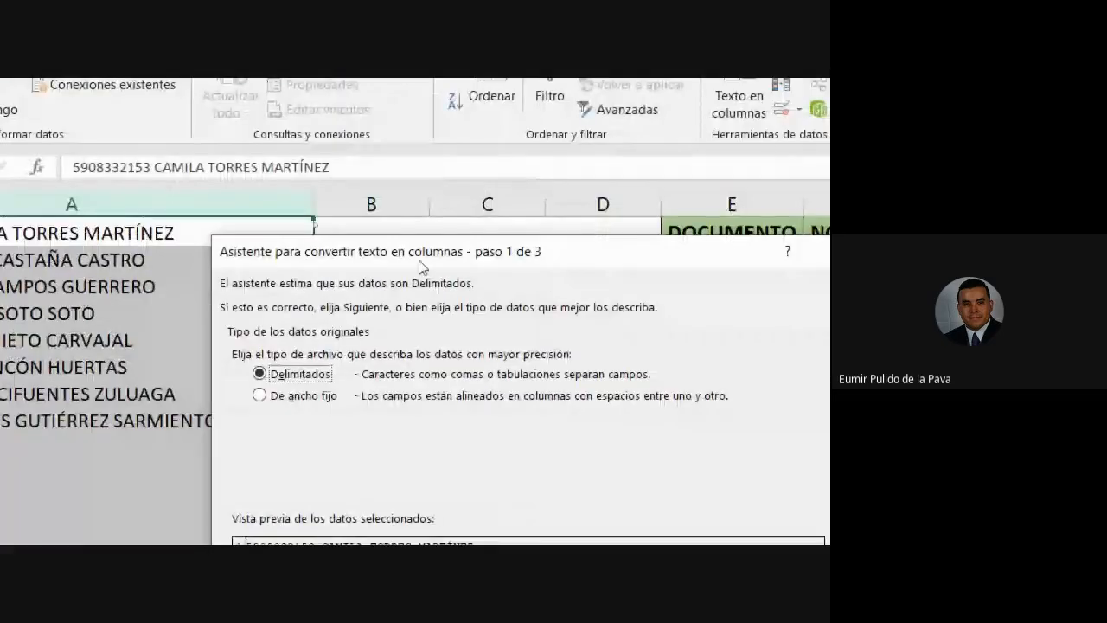
left_click_drag(422, 266, 471, 267)
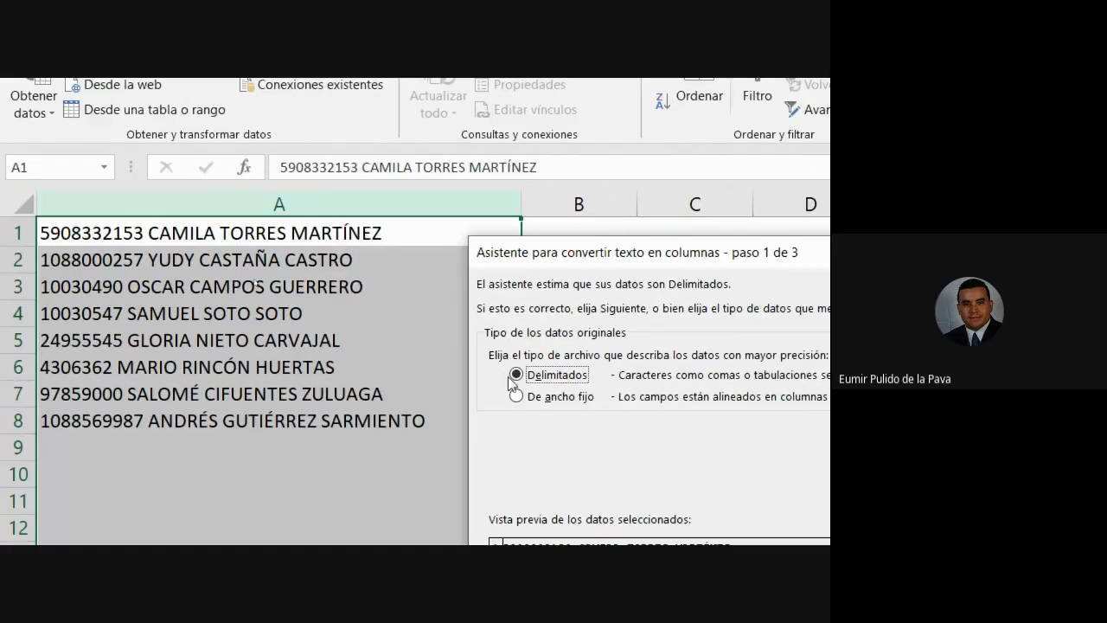
left_click(560, 404)
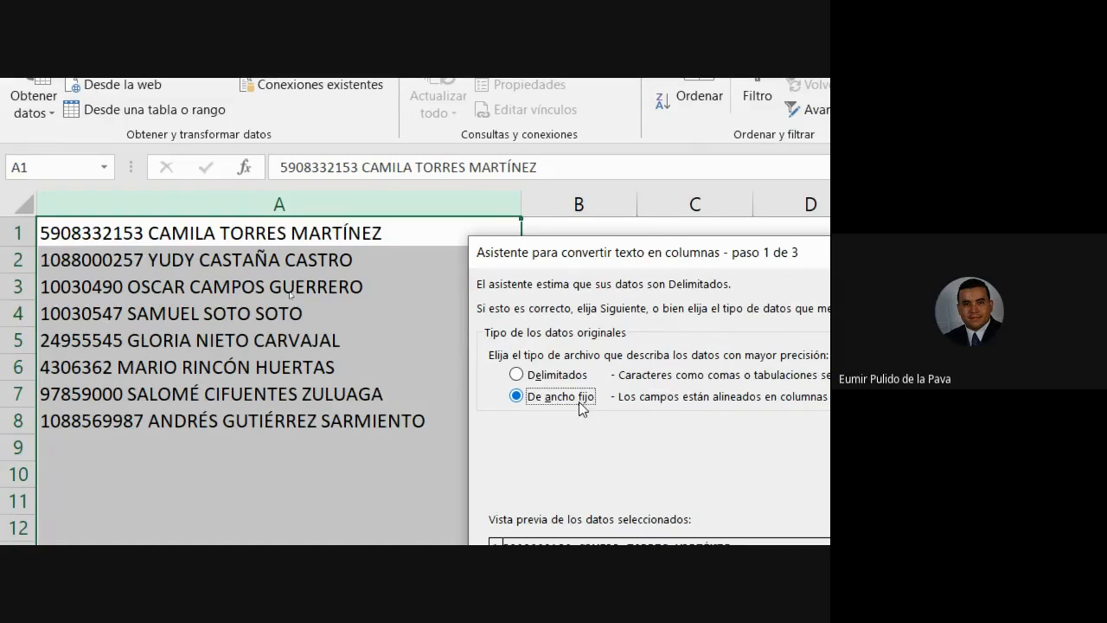
left_click(560, 375)
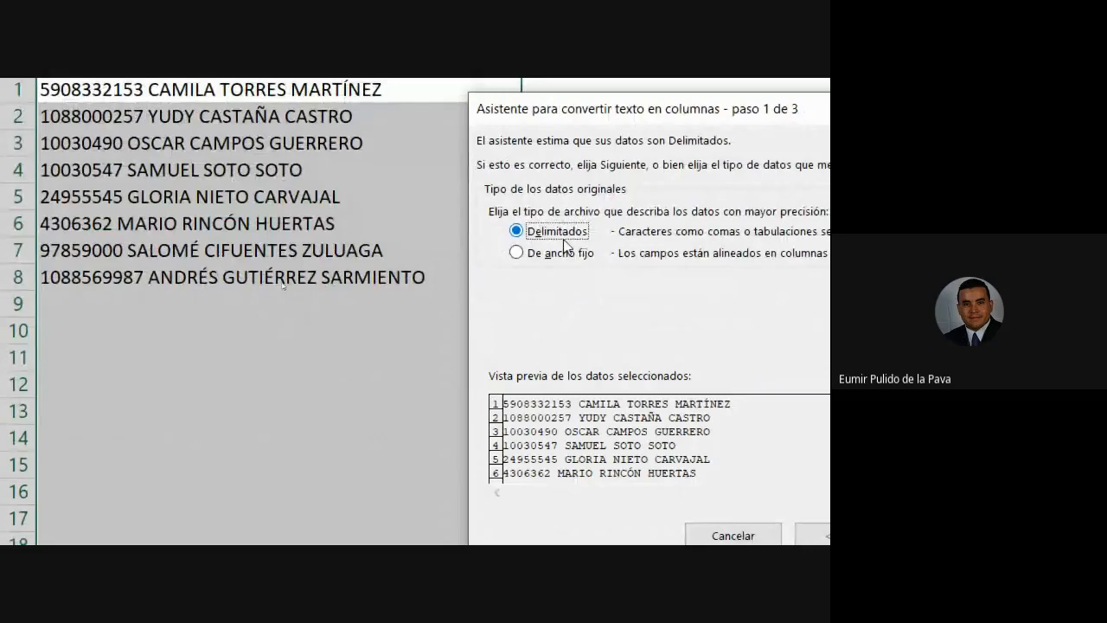
left_click(947, 542)
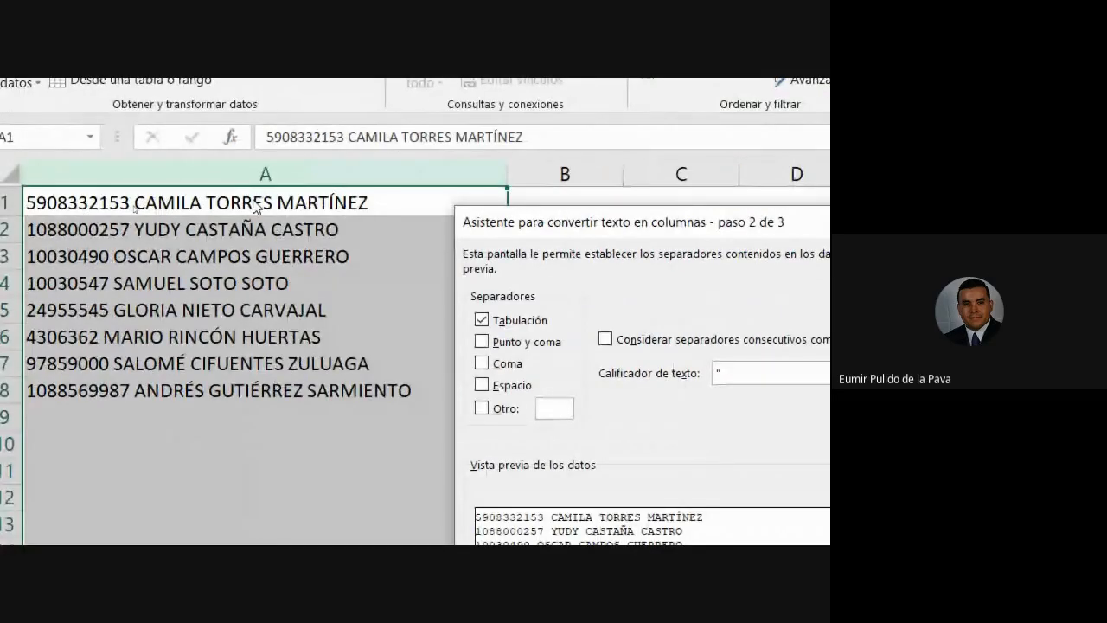
Step: Use Espacio instead of Tabulación as the separator and advance to step 3
left_click(481, 320)
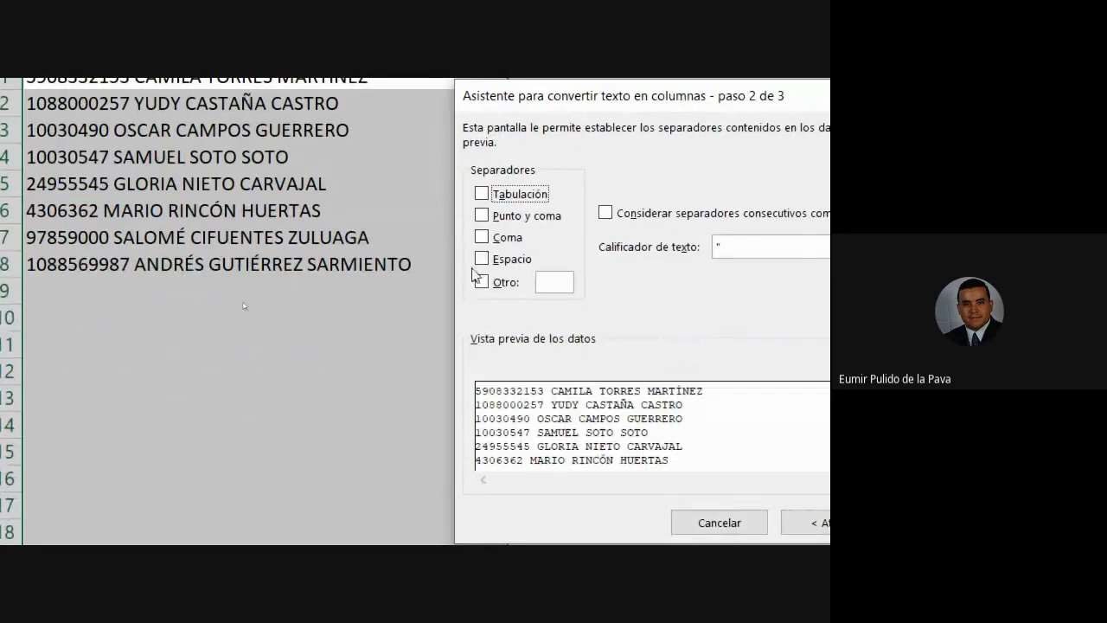
left_click(482, 259)
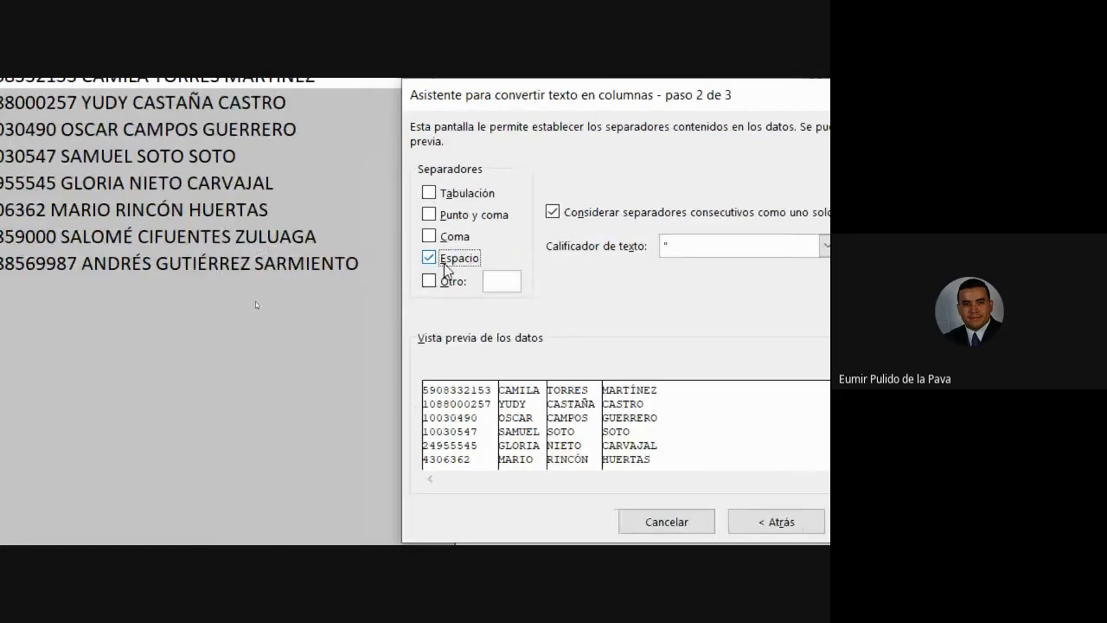
left_click(657, 482)
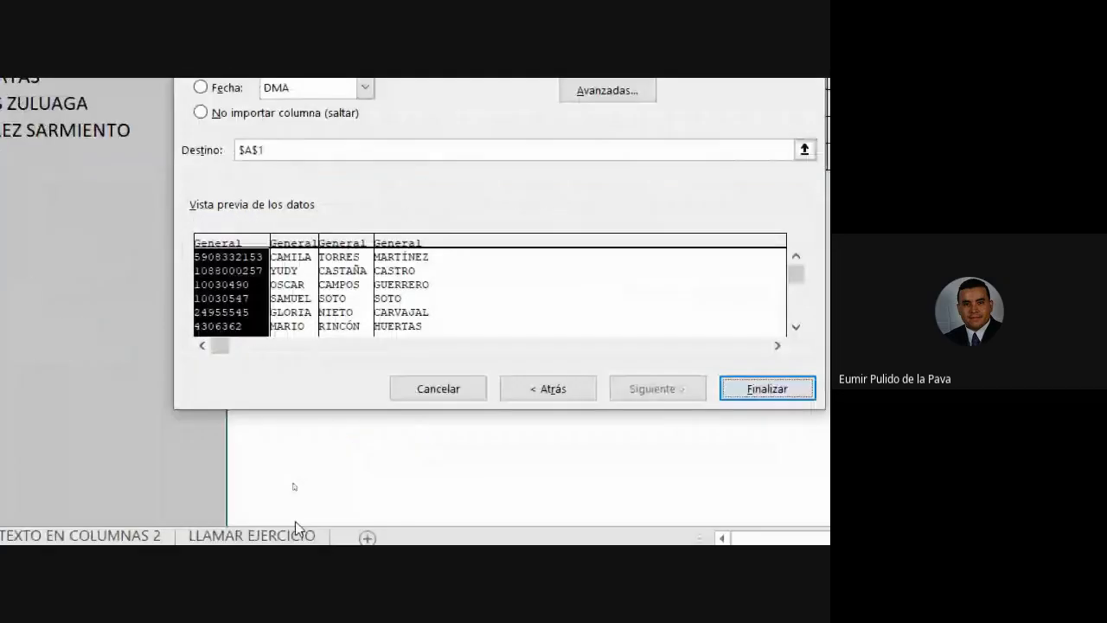
Step: Check each split column's format in the wizard preview, ending on the document-number column
left_click(293, 536)
left_click(331, 531)
left_click(384, 527)
left_click(208, 300)
left_click(294, 297)
left_click(344, 294)
left_click(400, 291)
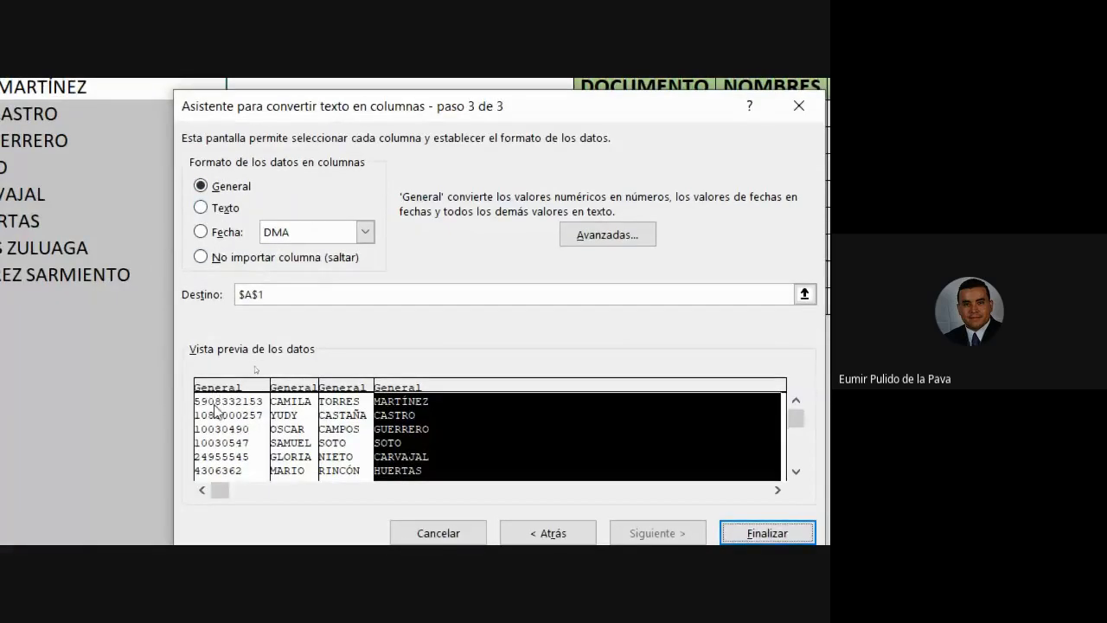
left_click(215, 411)
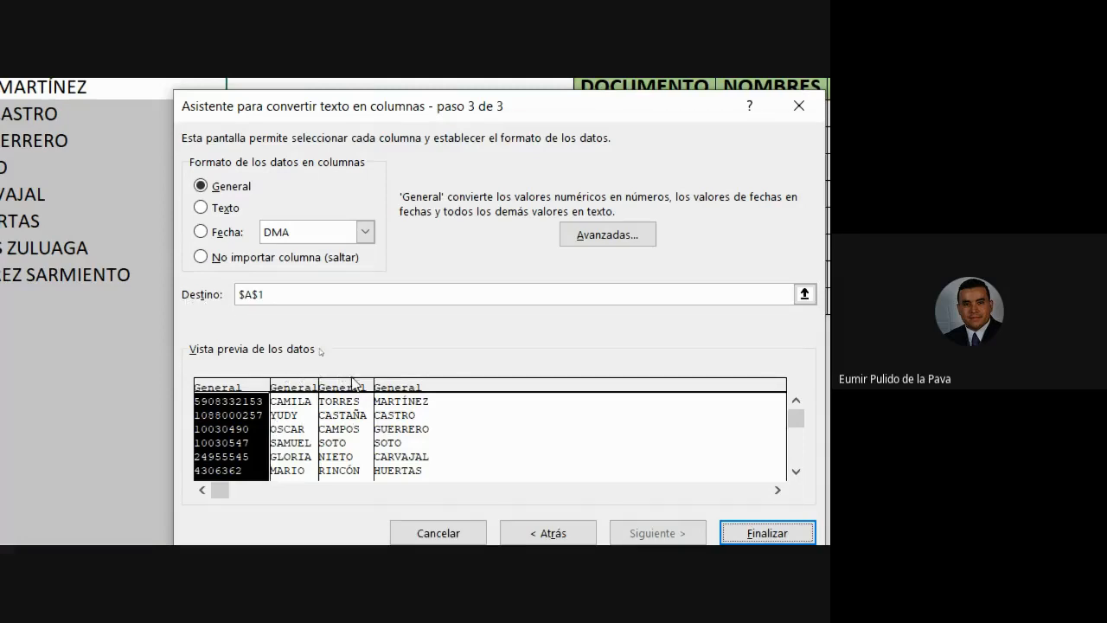
Step: Replace the $A$1 destination with $E$2 and finish the split
left_click(275, 295)
left_click_drag(275, 295, 242, 295)
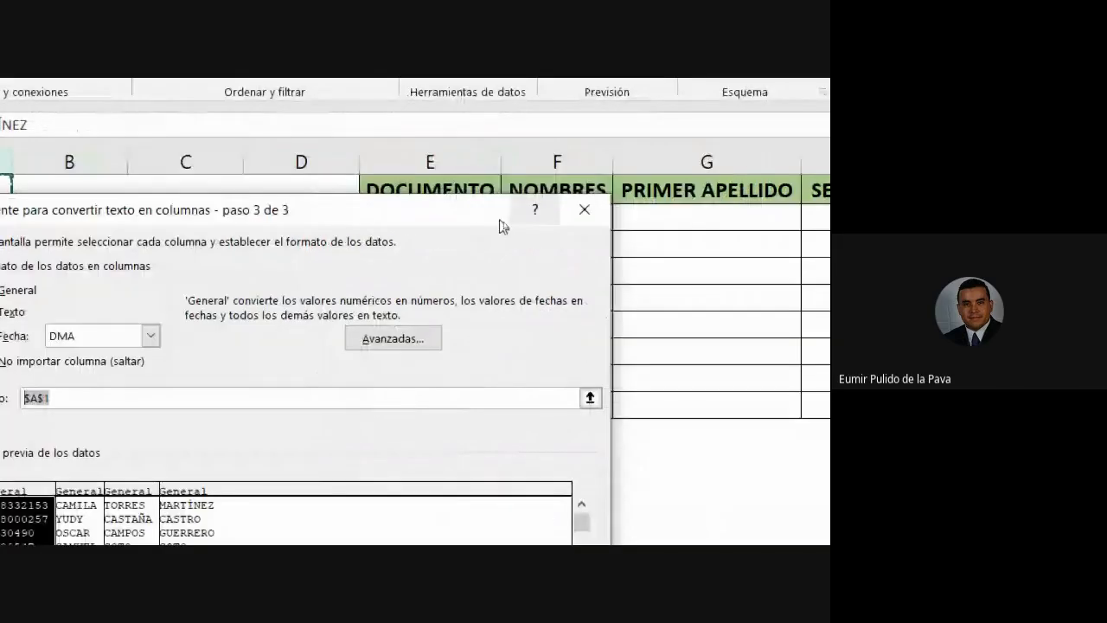
left_click_drag(419, 227, 612, 444)
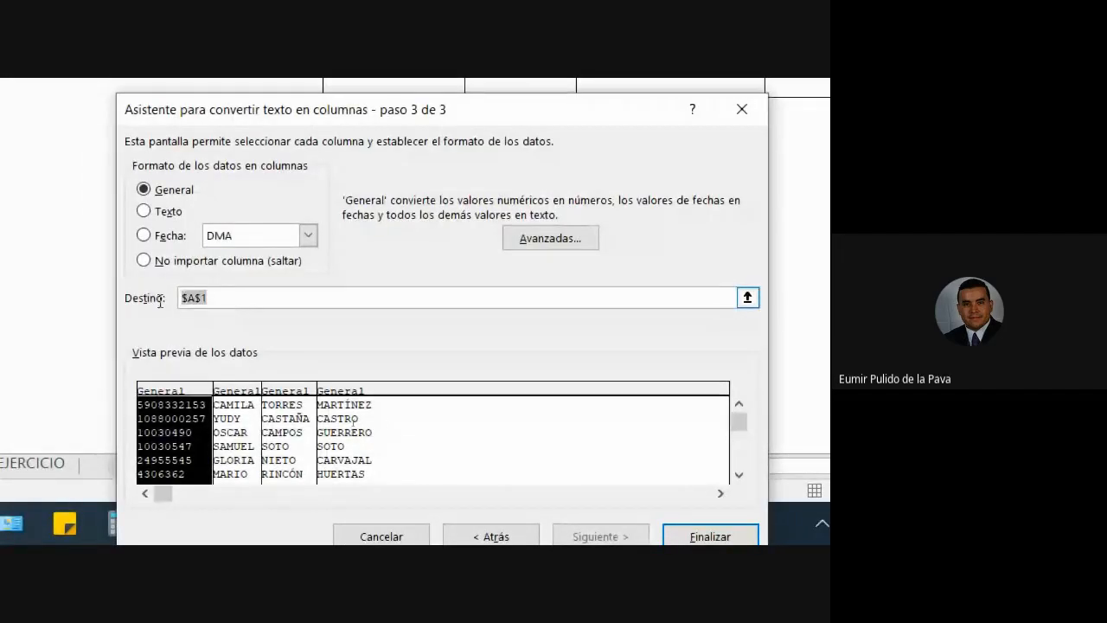
key("BackSpace")
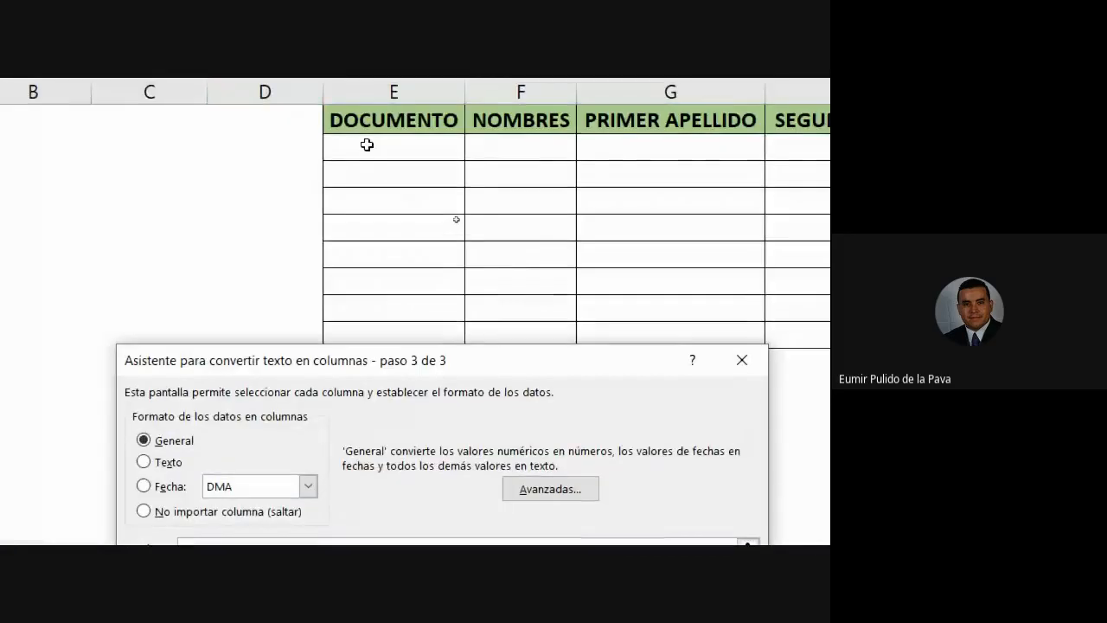
left_click(367, 145)
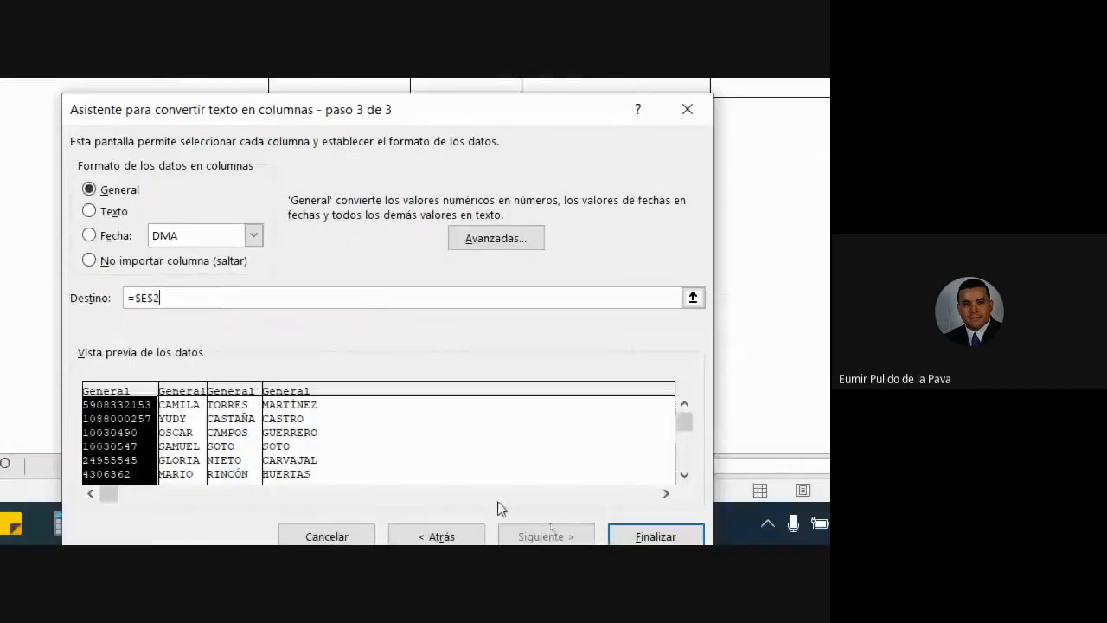
left_click(617, 531)
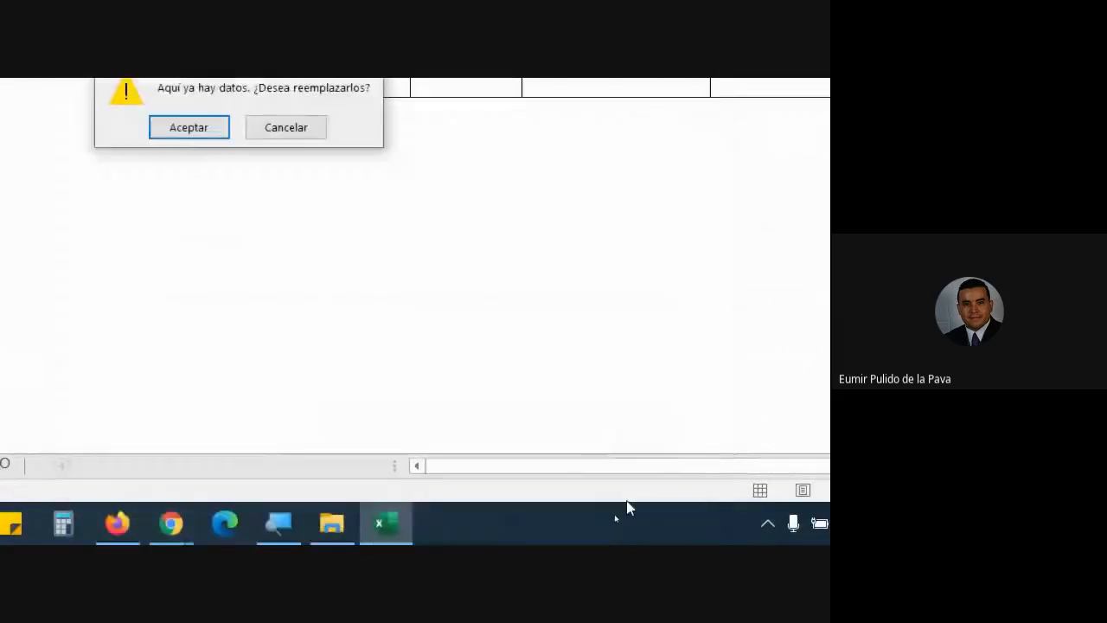
Step: Accept replacing the existing cells, then review the filled columns E, F, G and H
left_click_drag(214, 338, 503, 416)
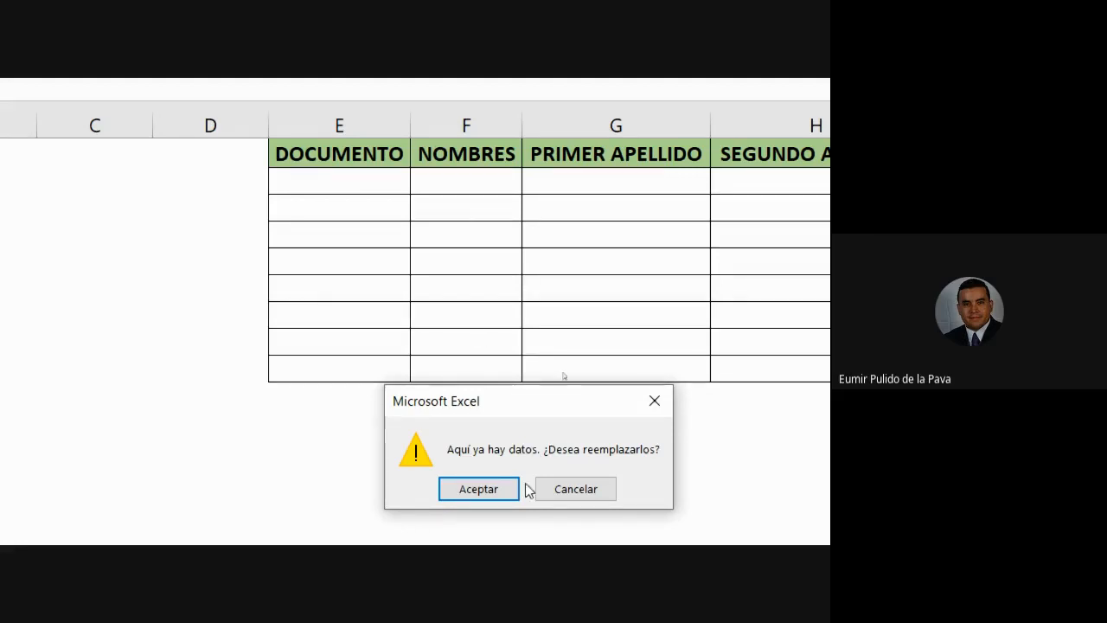
left_click_drag(525, 410, 580, 413)
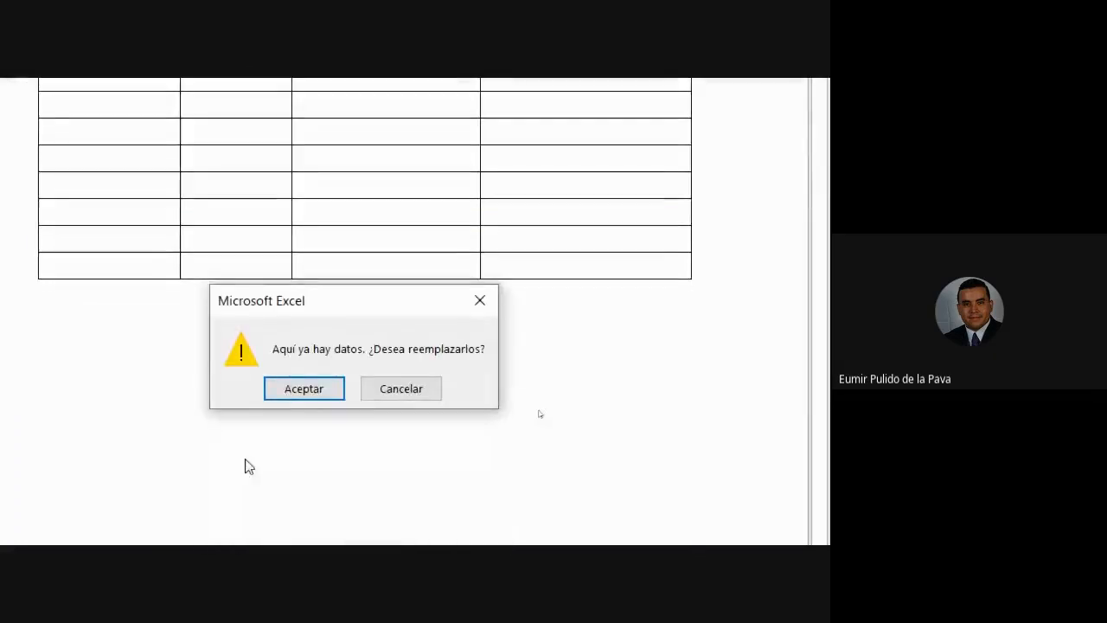
left_click(286, 393)
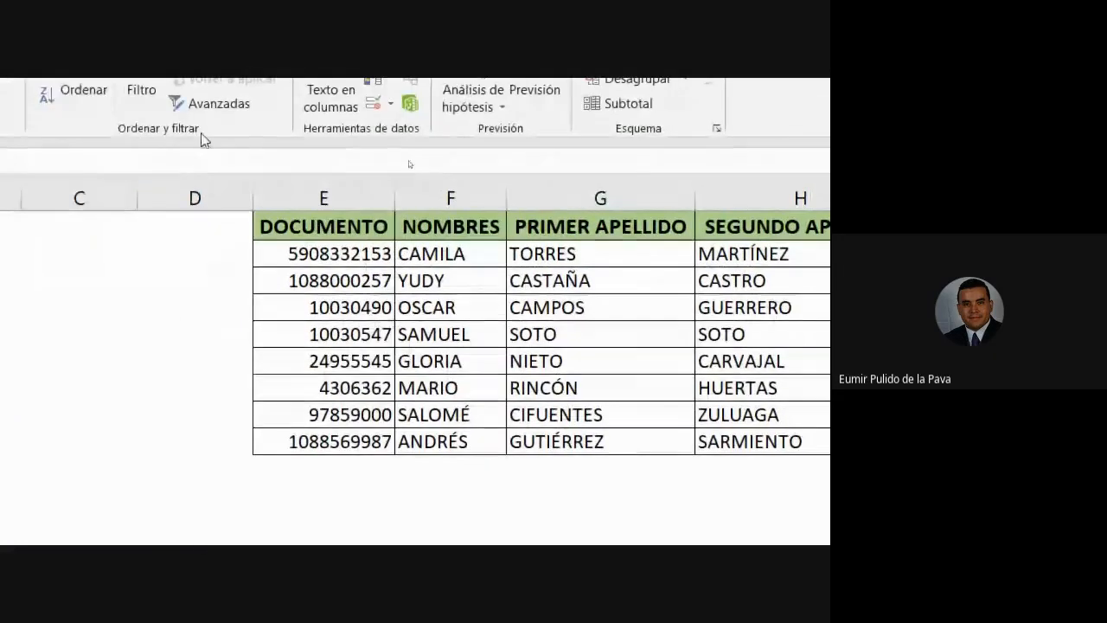
left_click(308, 198)
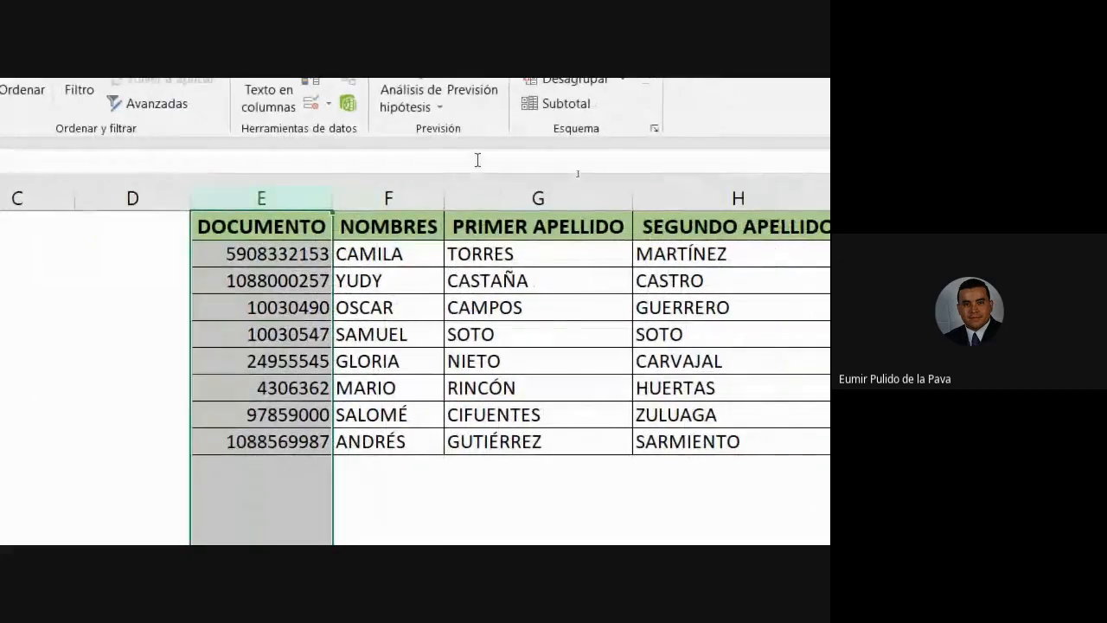
left_click(406, 198)
left_click(568, 195)
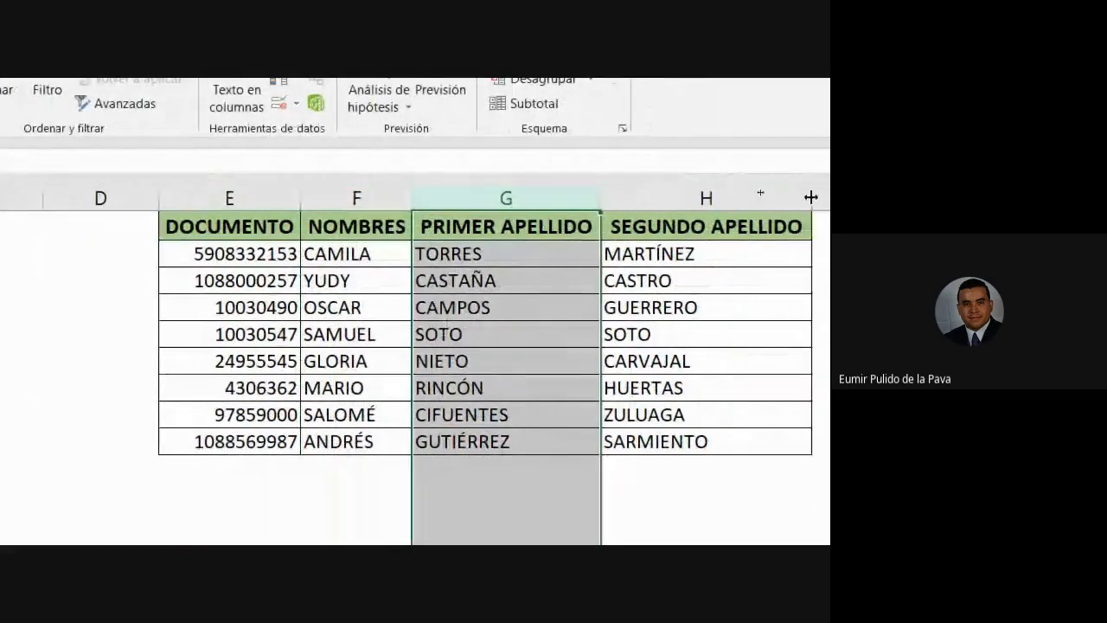
left_click(709, 195)
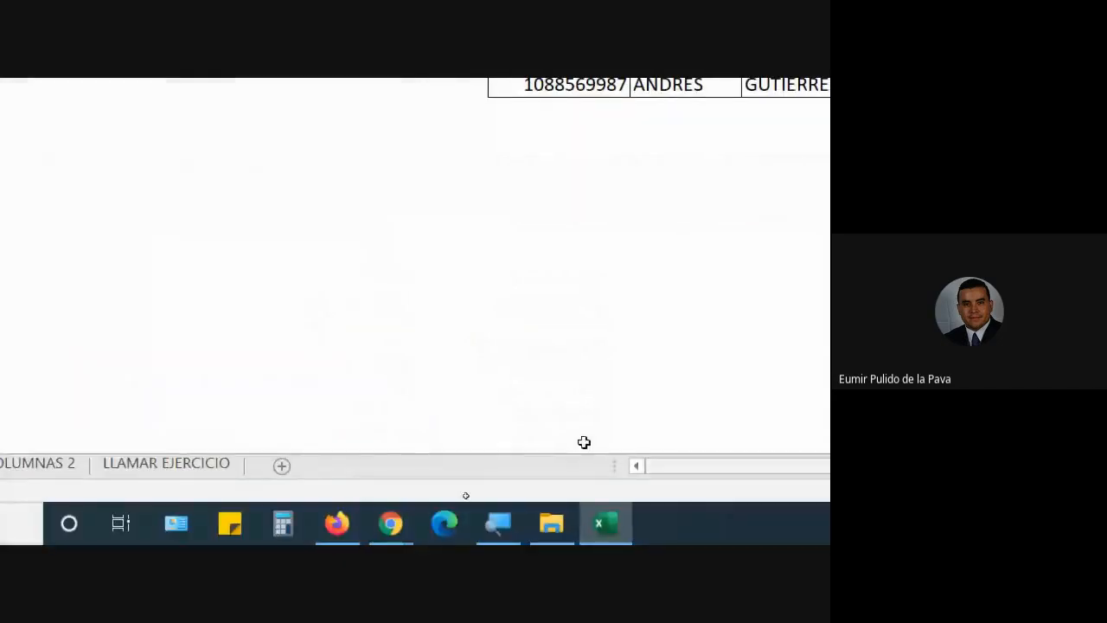
Step: Reset the screen magnifier to 100% and show the browser window previews
left_click(487, 533)
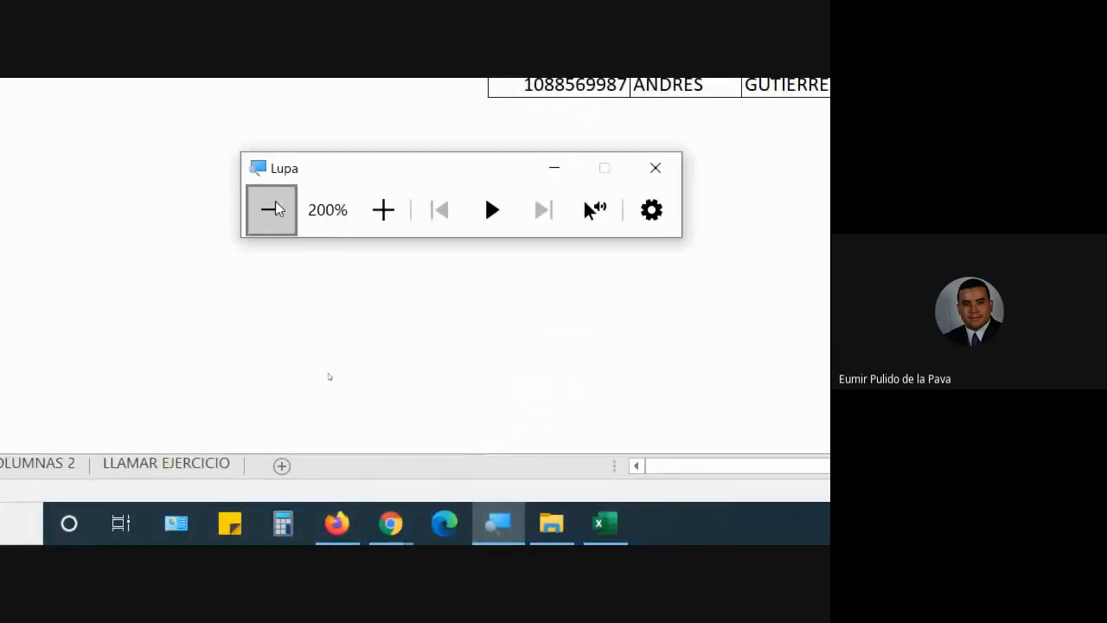
left_click(294, 230)
left_click(273, 290)
left_click(386, 533)
Step: Check the Google Meet chat box, then return to the Funciones_Texto_4 spreadsheet
left_click(330, 486)
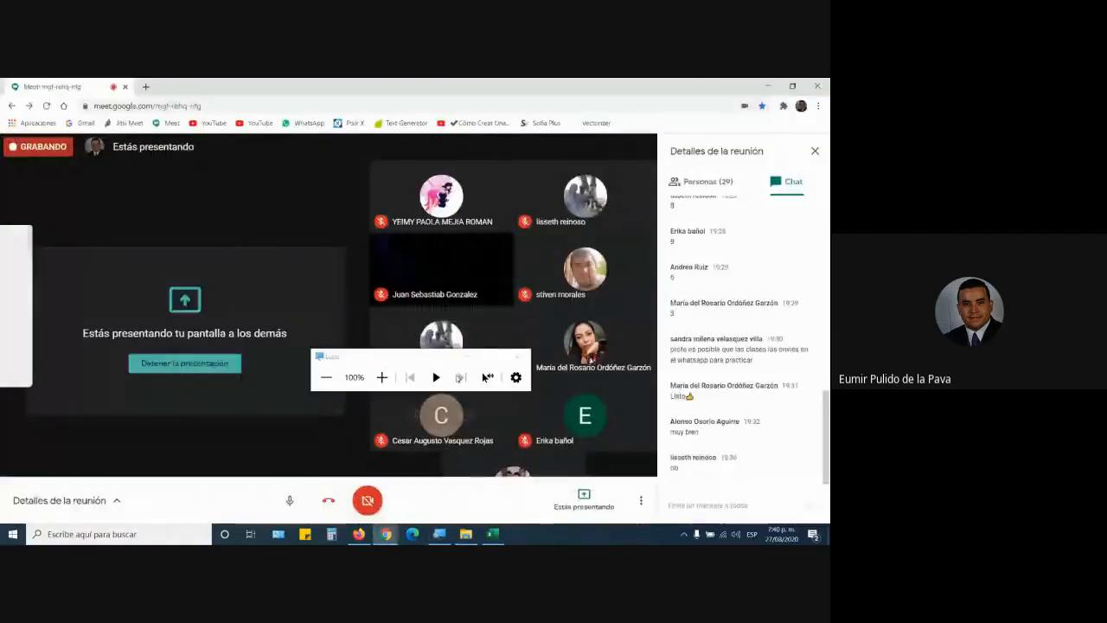
left_click(465, 358)
left_click(708, 506)
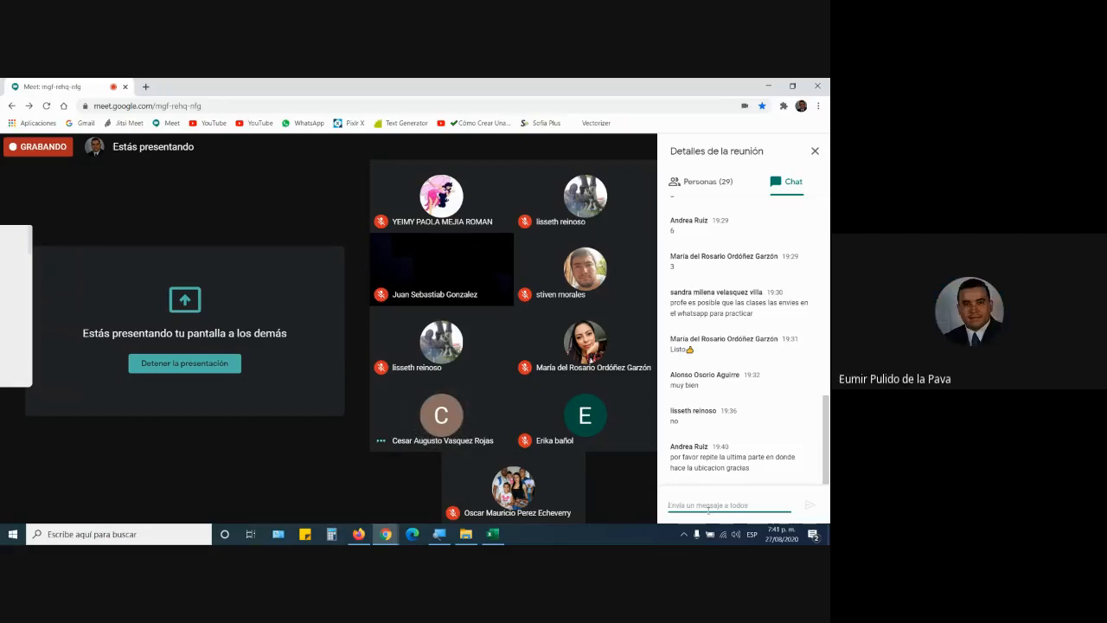
left_click(484, 537)
left_click(780, 223)
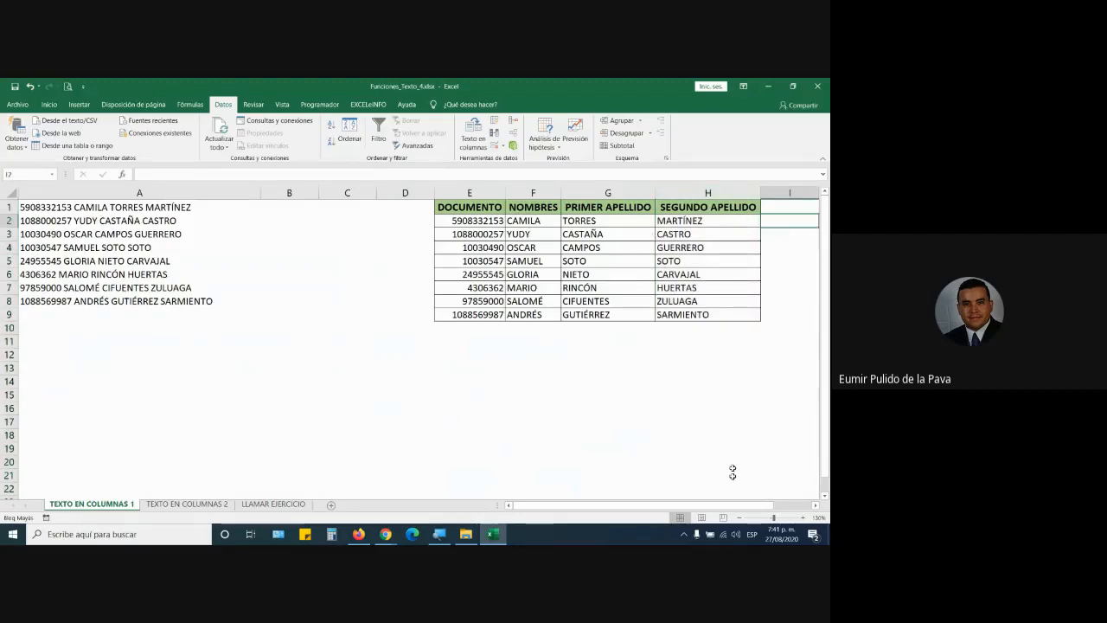
Step: Check the names in A1–A4 and AutoFit column A to its longest entry
scroll(592, 250, "right", 2)
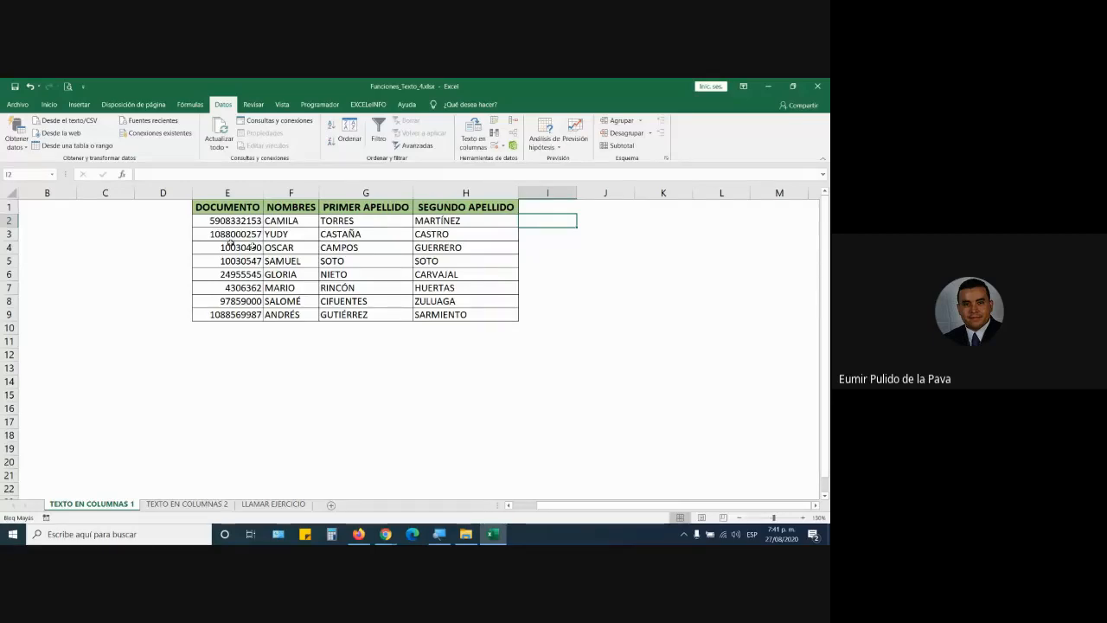
left_click_drag(562, 505, 535, 514)
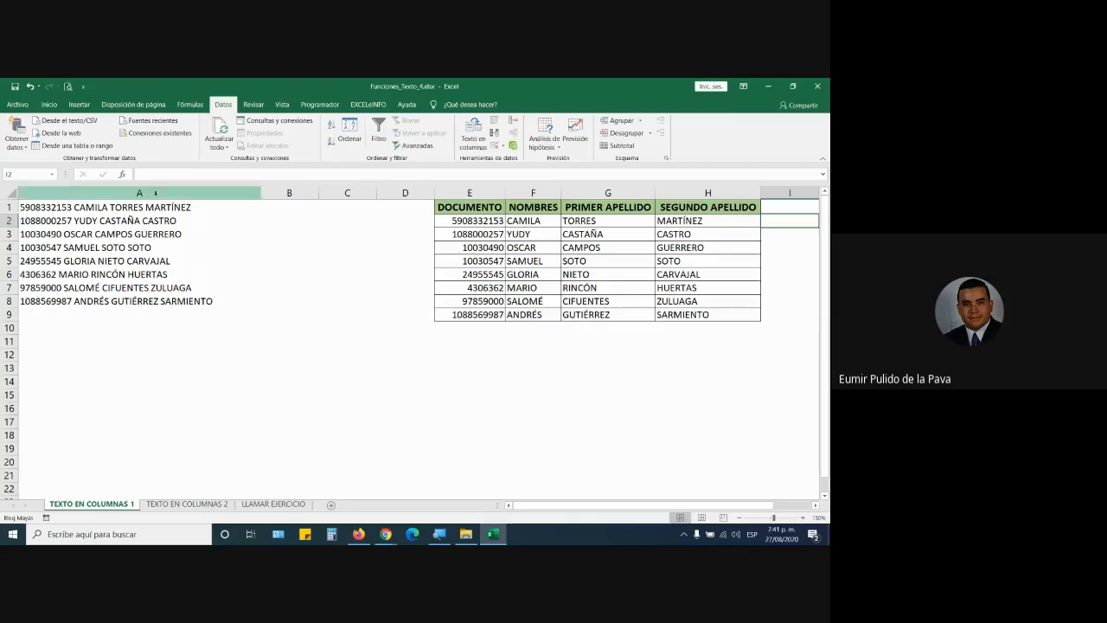
left_click(156, 192)
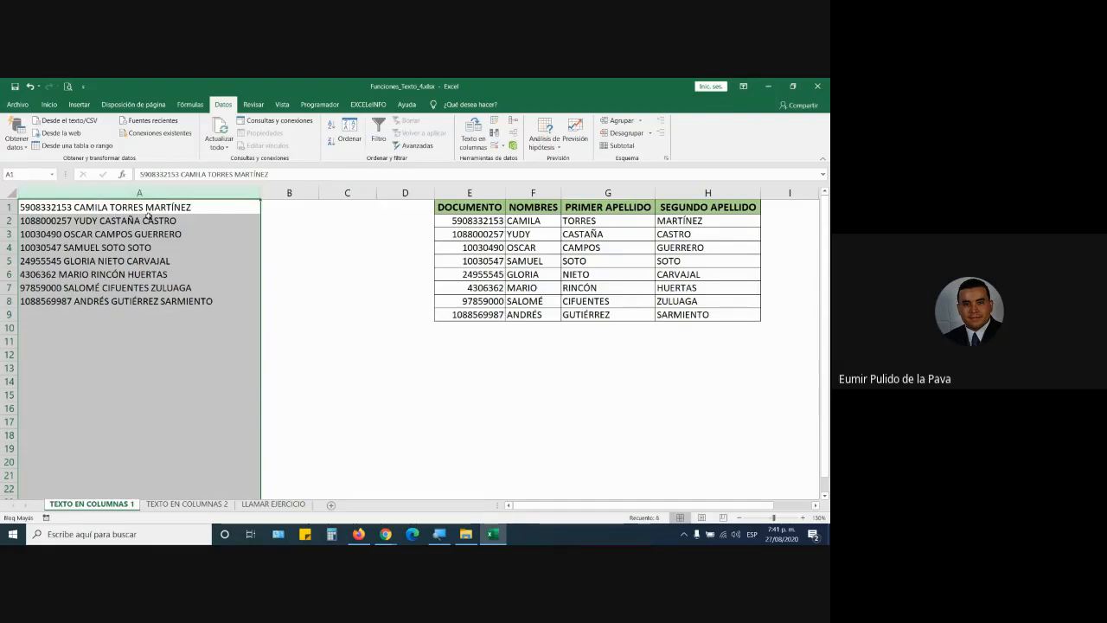
left_click(97, 211)
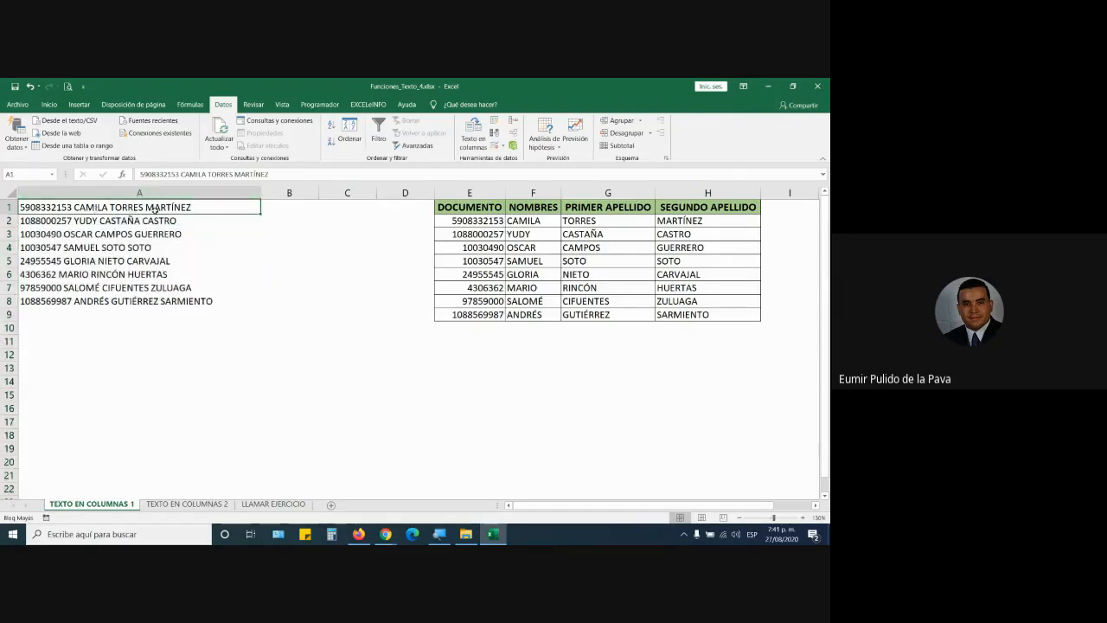
left_click(86, 222)
left_click(74, 233)
left_click(87, 249)
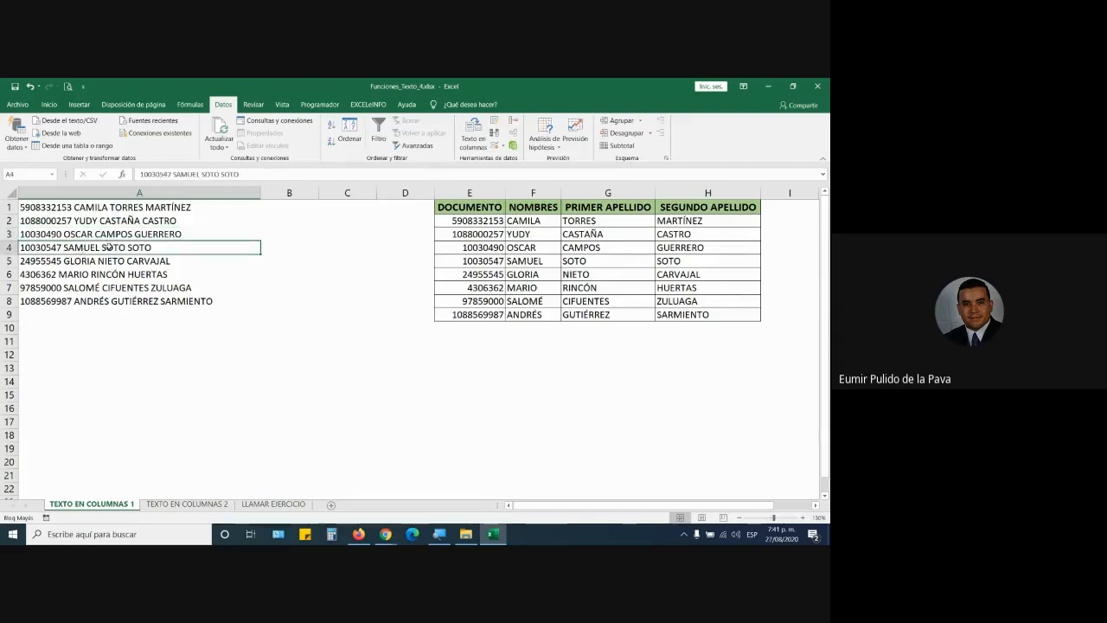
left_click(251, 193)
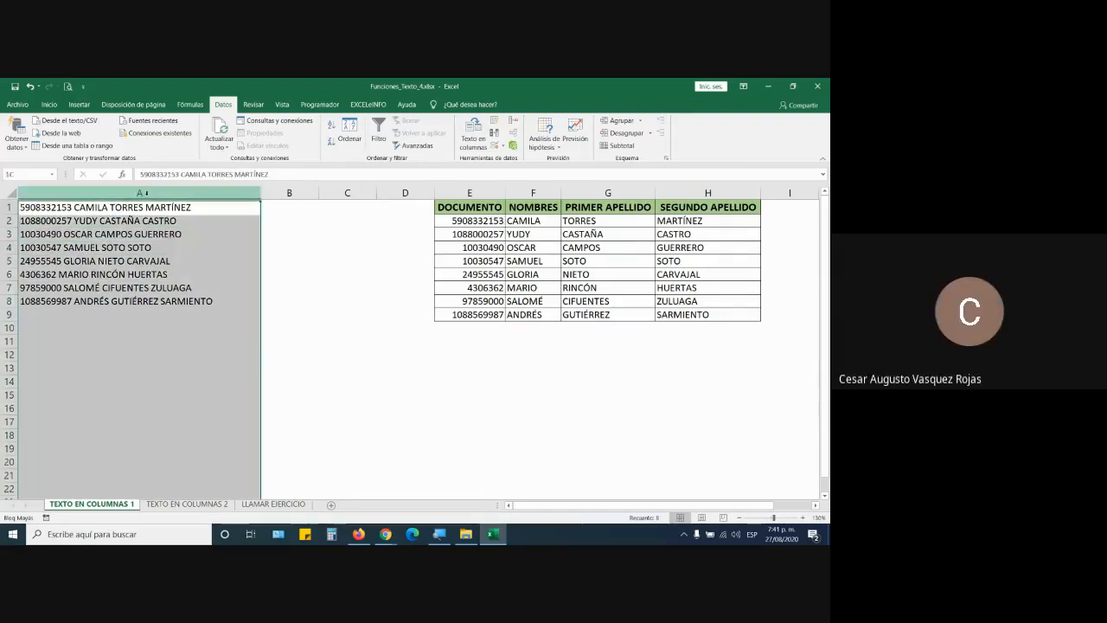
double_click(260, 193)
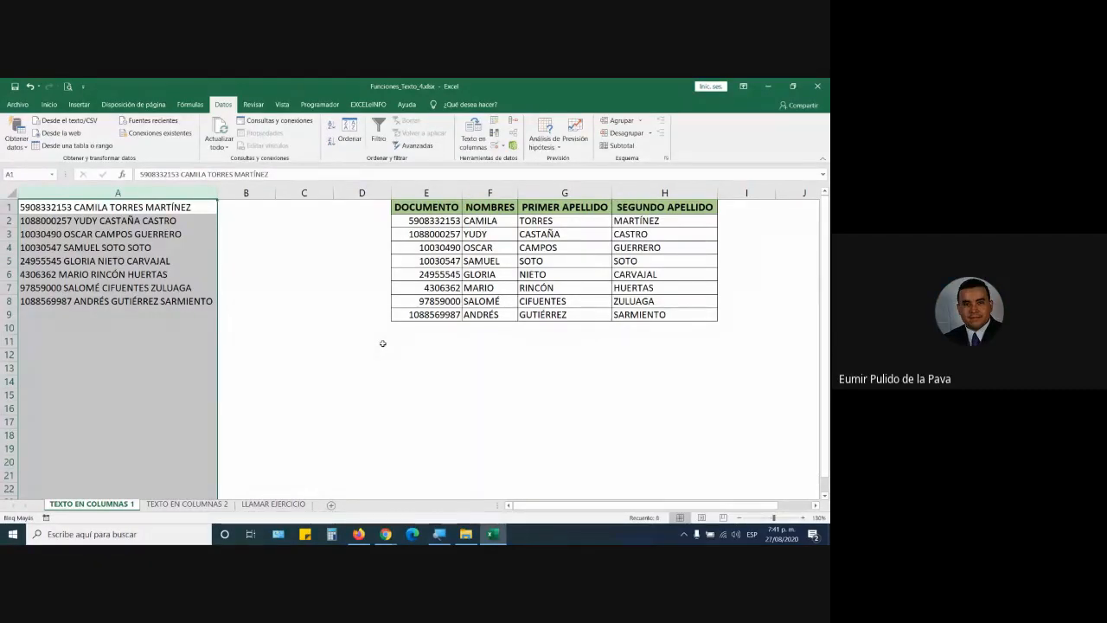
Step: Switch to the TEXTO EN COLUMNAS 2 sheet, glance at Meet, and return to Excel
left_click(175, 194)
left_click(203, 506)
left_click(311, 399)
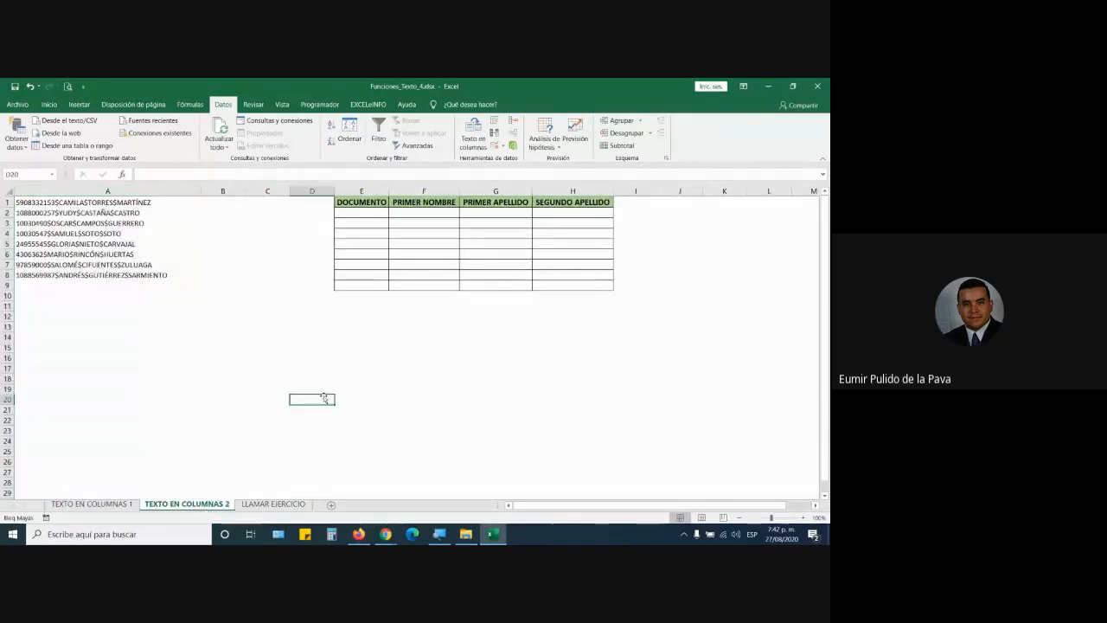
mouse_move(386, 534)
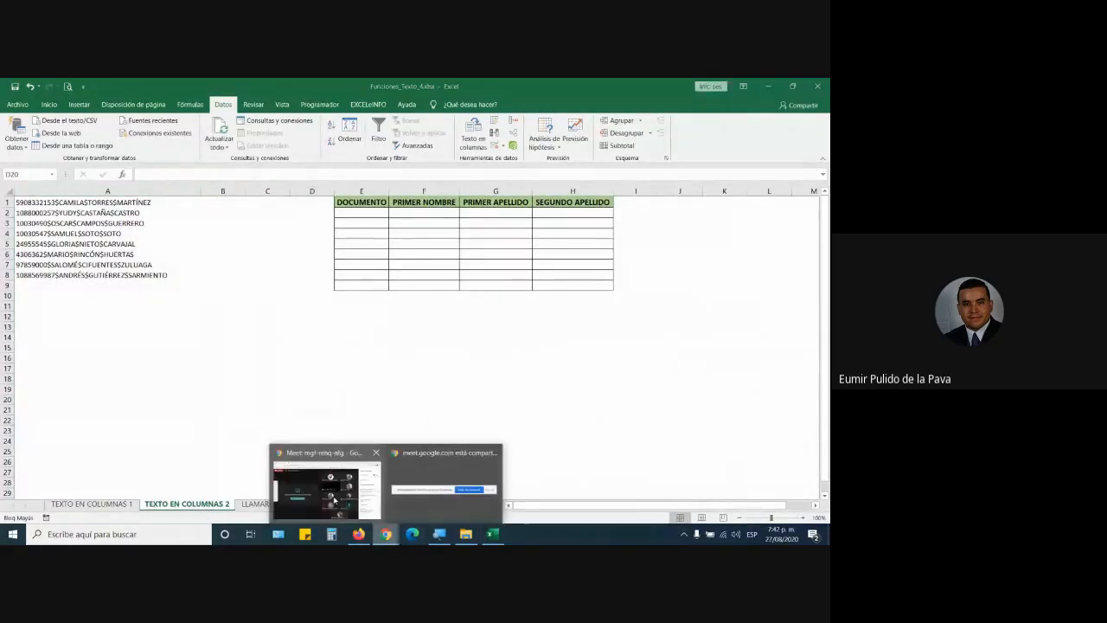
left_click(422, 472)
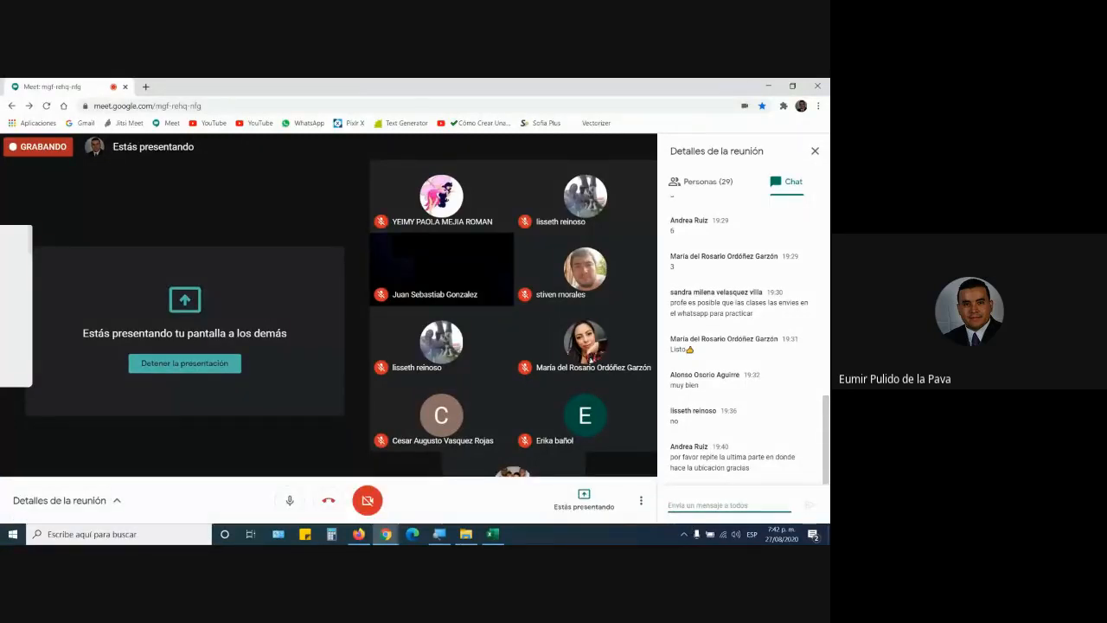
left_click(493, 533)
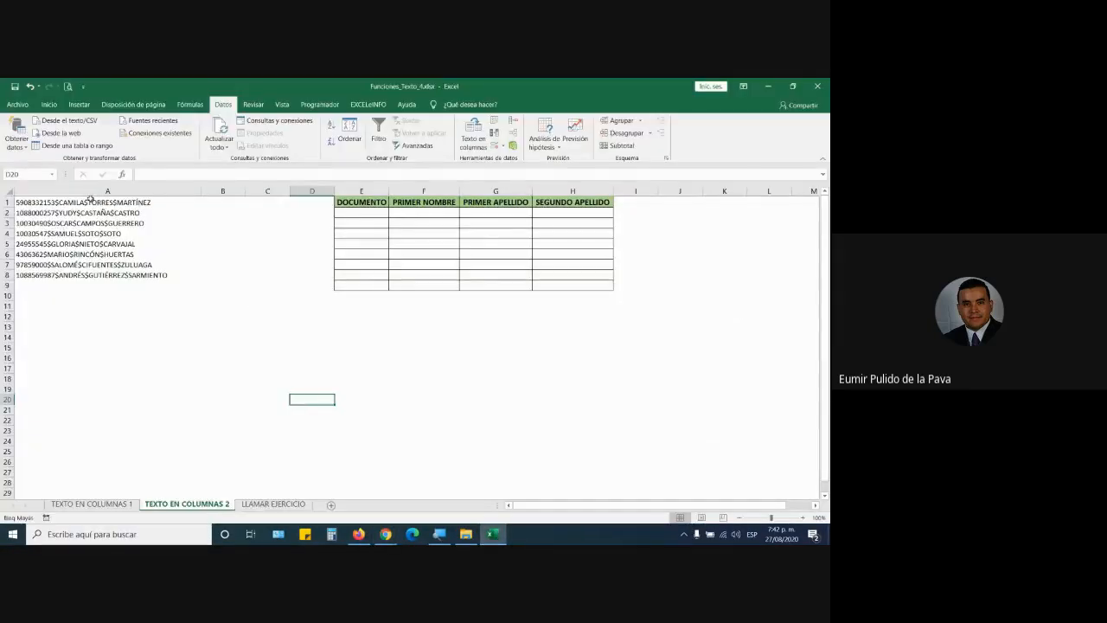
Step: Zoom the TEXTO EN COLUMNAS 2 sheet to about 170% and scroll back to A1
left_click(802, 518)
left_click(803, 517)
left_click(802, 517)
left_click(803, 517)
left_click(803, 518)
left_click(803, 518)
left_click(802, 517)
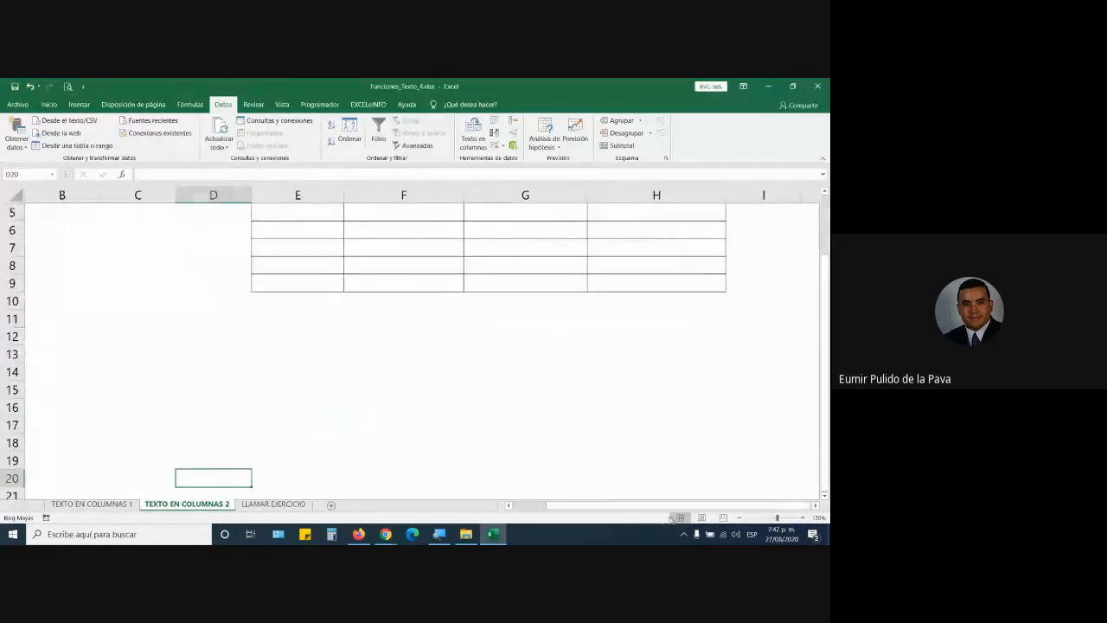
left_click_drag(558, 505, 522, 505)
scroll(415, 345, "up", 2)
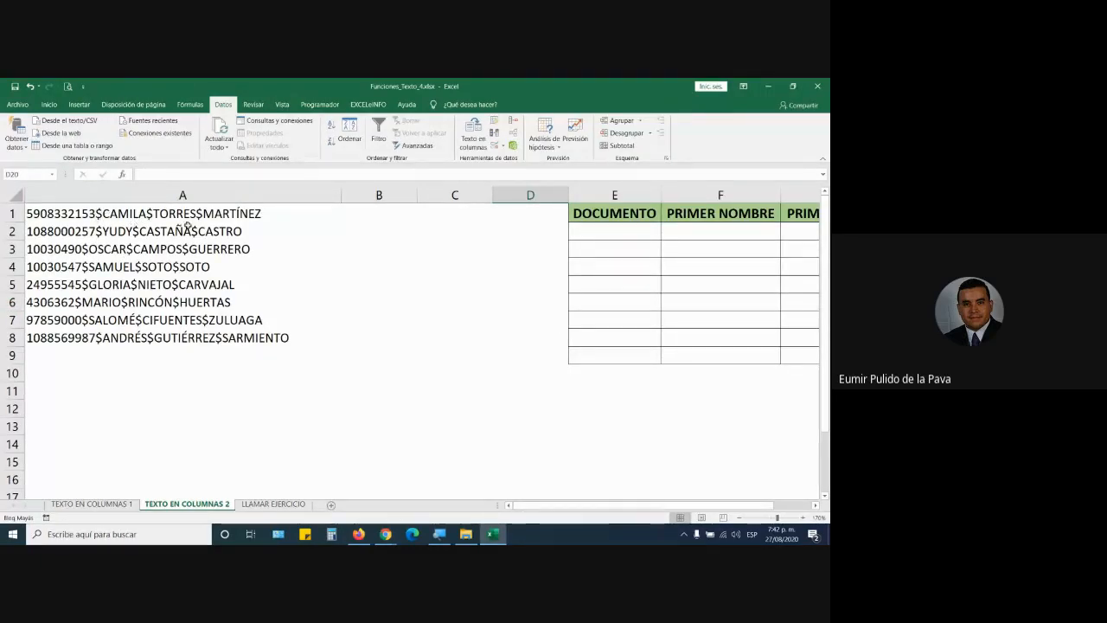
Step: Inspect the $ separators in A1, select column A and start a delimited Text to Columns
double_click(107, 213)
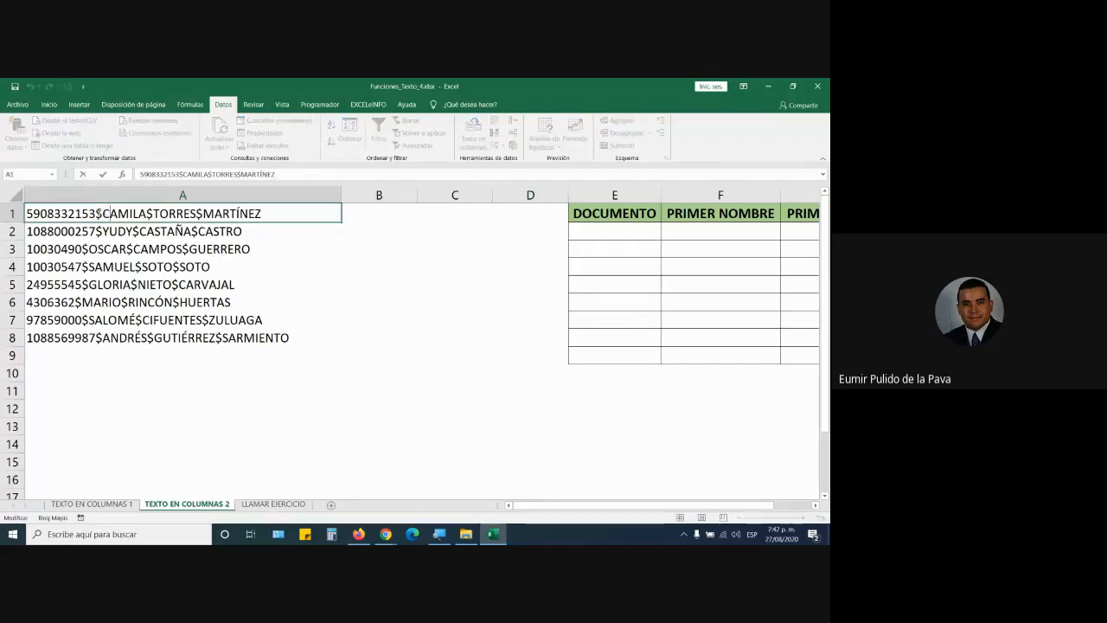
left_click_drag(97, 212, 103, 212)
left_click(196, 429)
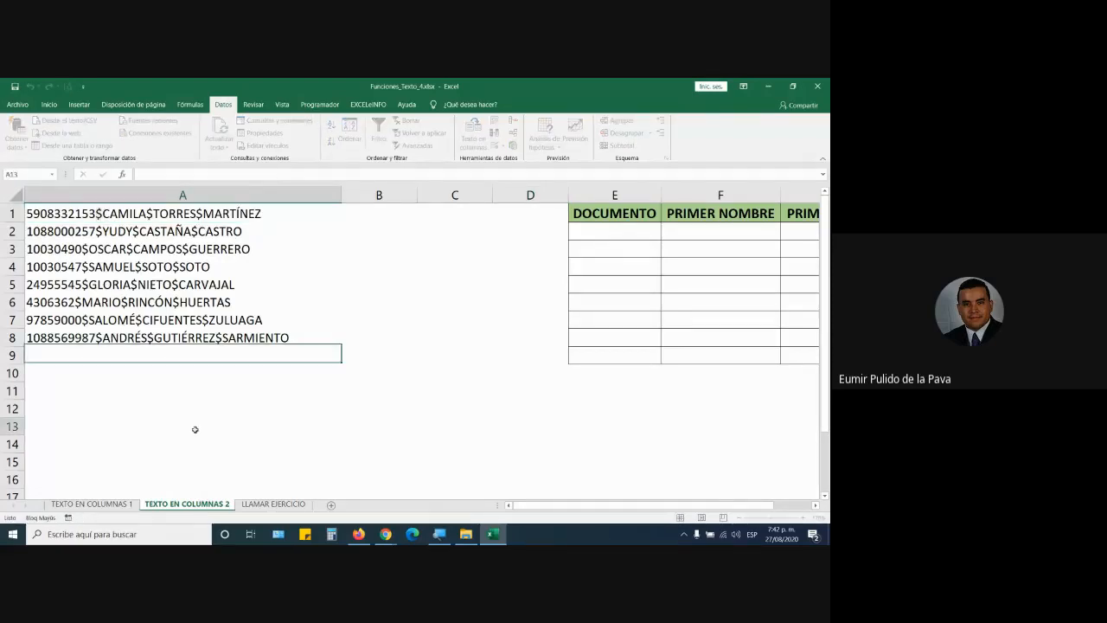
left_click(247, 195)
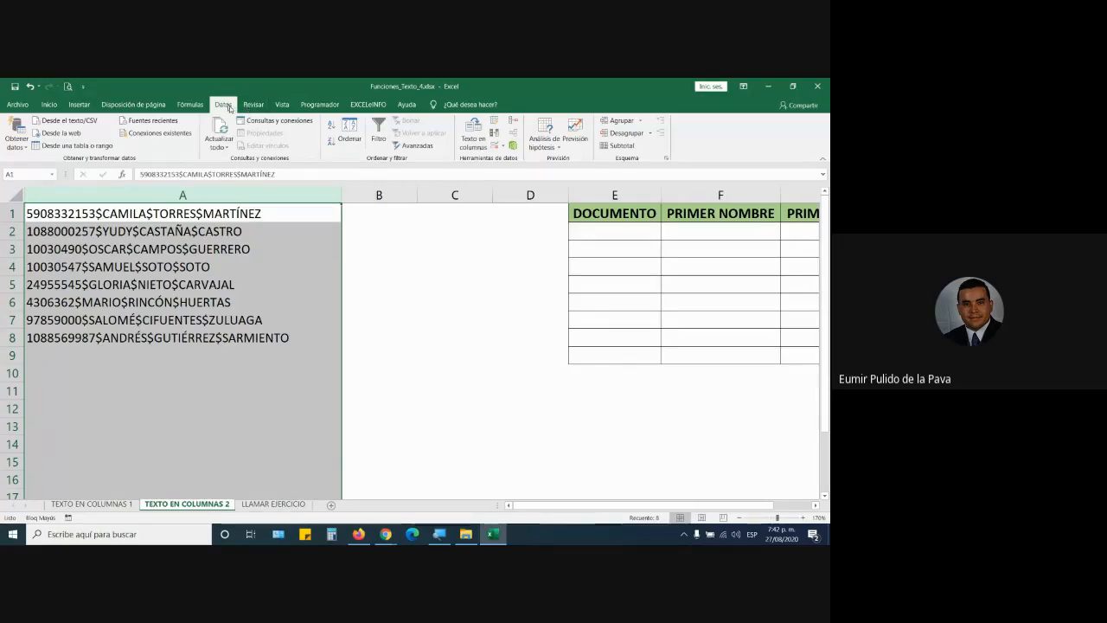
left_click(463, 141)
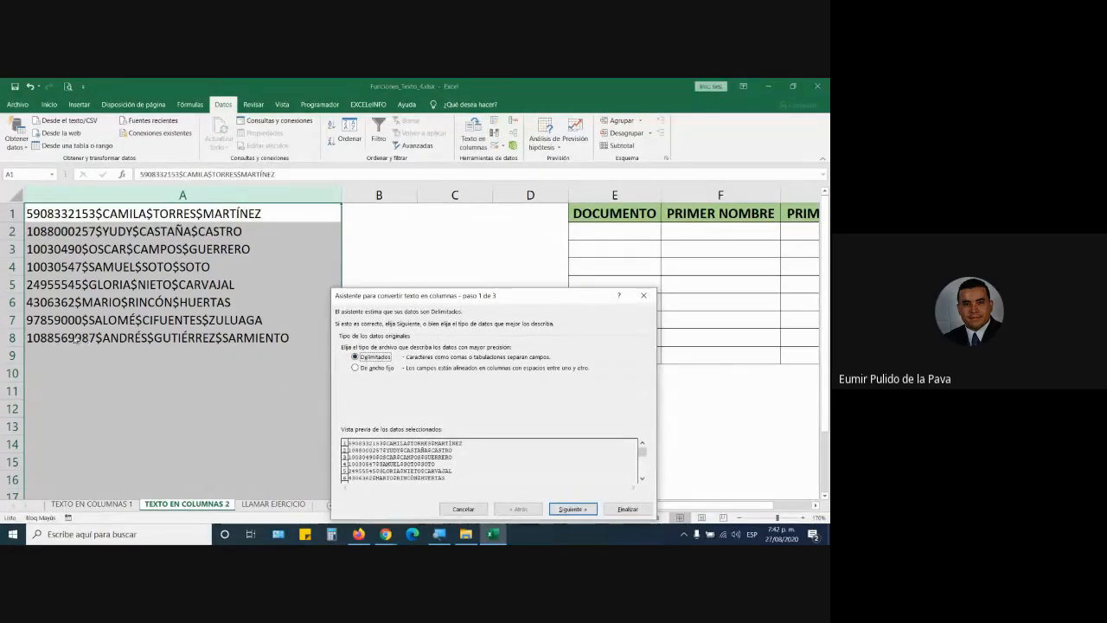
left_click(572, 509)
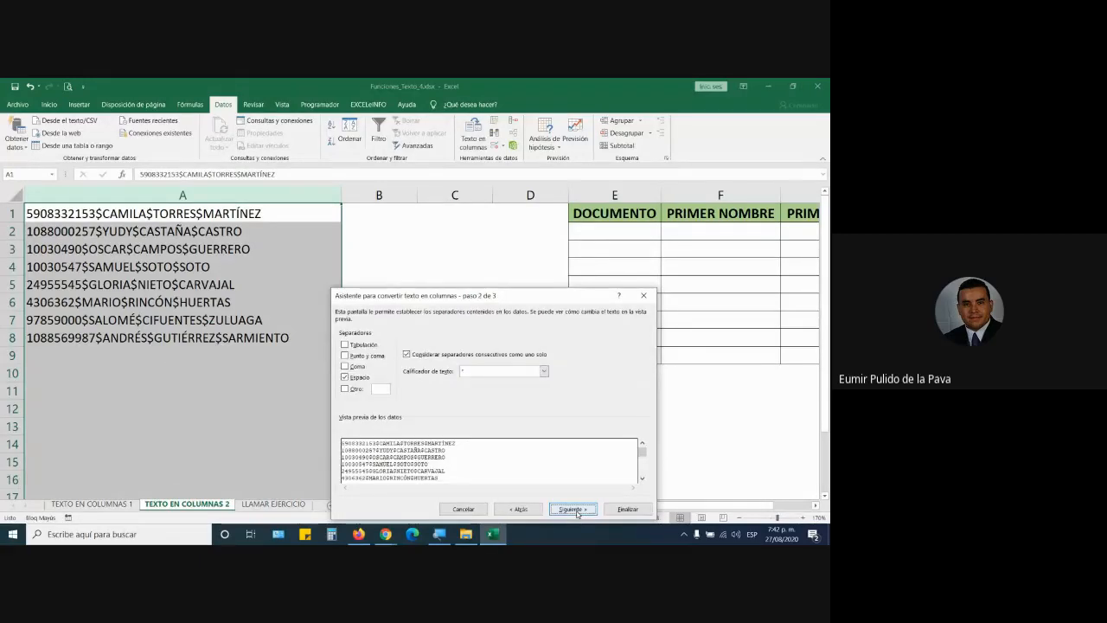
Step: Split on a custom $ separator instead of spaces, finish, and accept replacing data
left_click(346, 378)
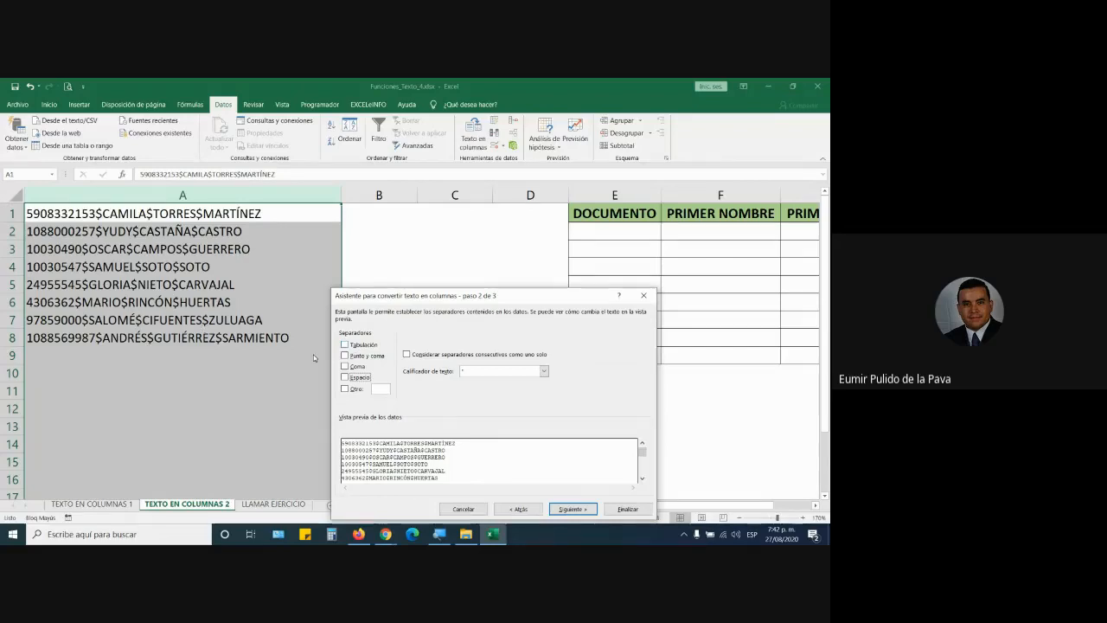
left_click(345, 388)
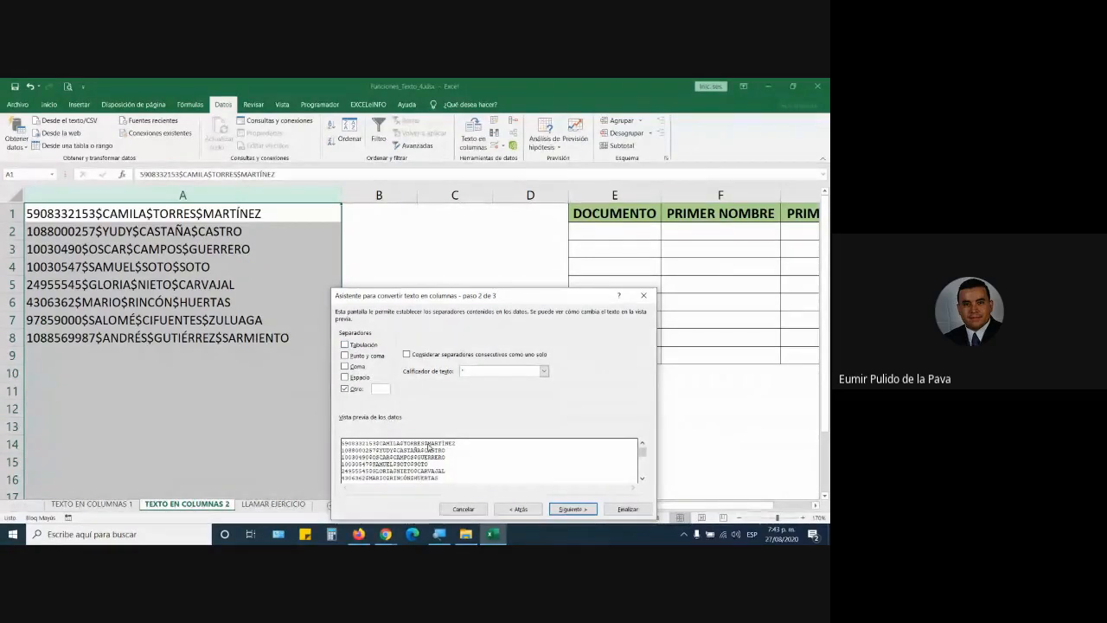
type("$")
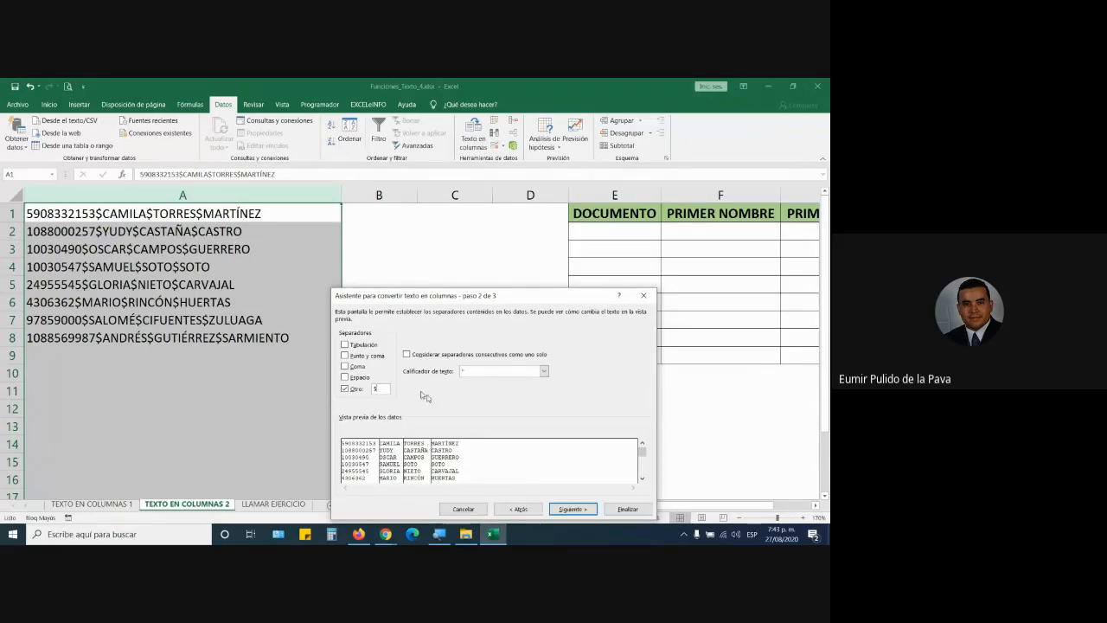
left_click(554, 507)
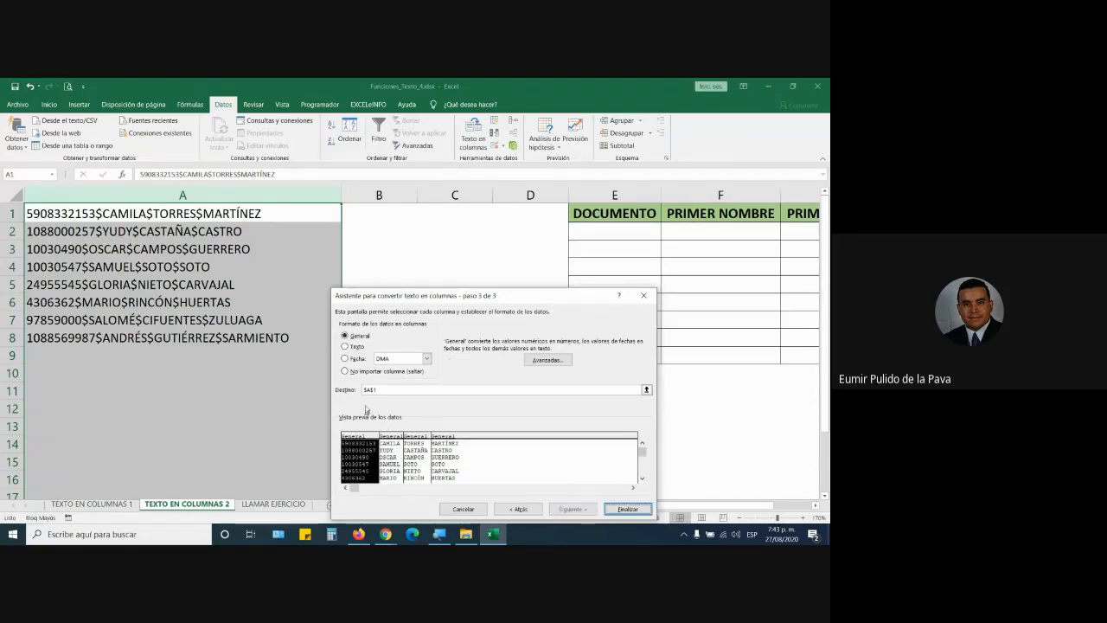
left_click(201, 212)
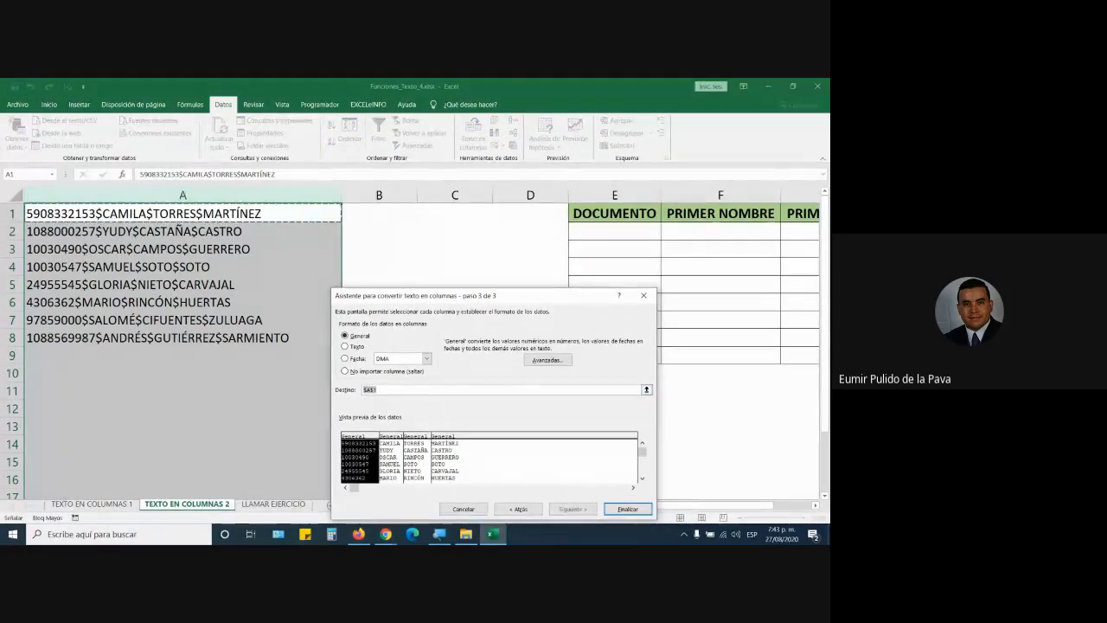
left_click(627, 509)
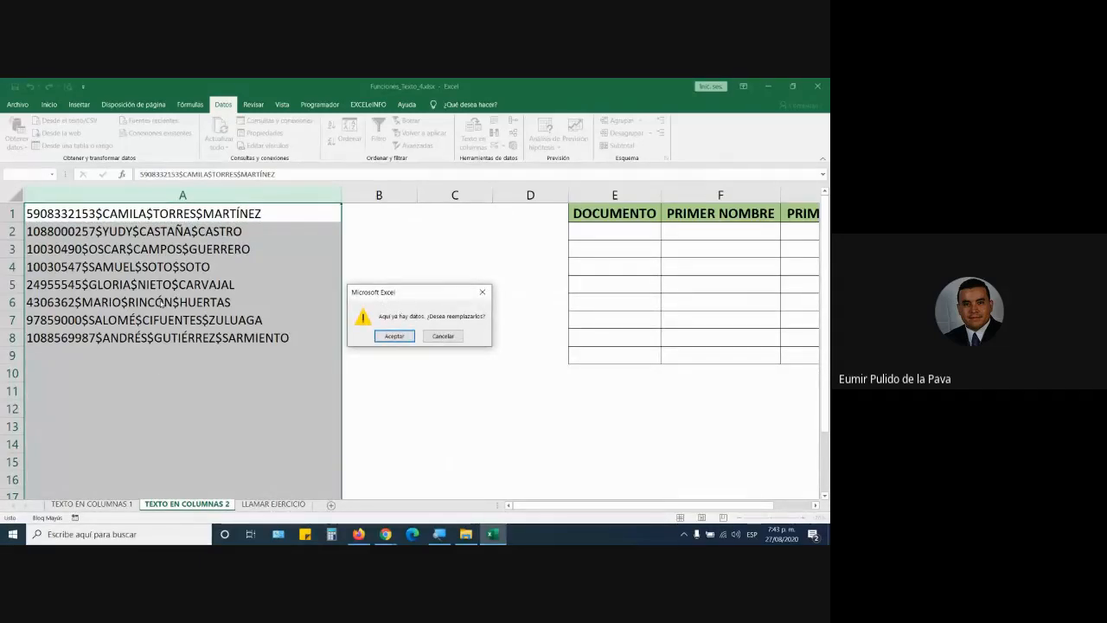
left_click(394, 335)
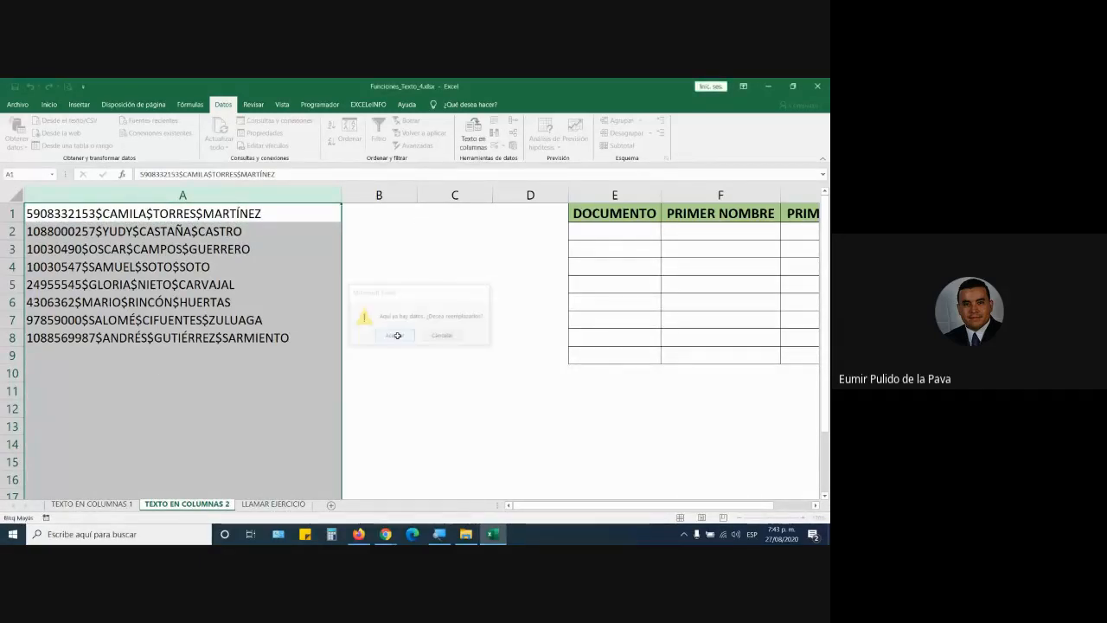
Step: AutoFit column A, select the split data A1:D8, and briefly check the Meet call
left_click_drag(342, 194, 341, 194)
double_click(342, 193)
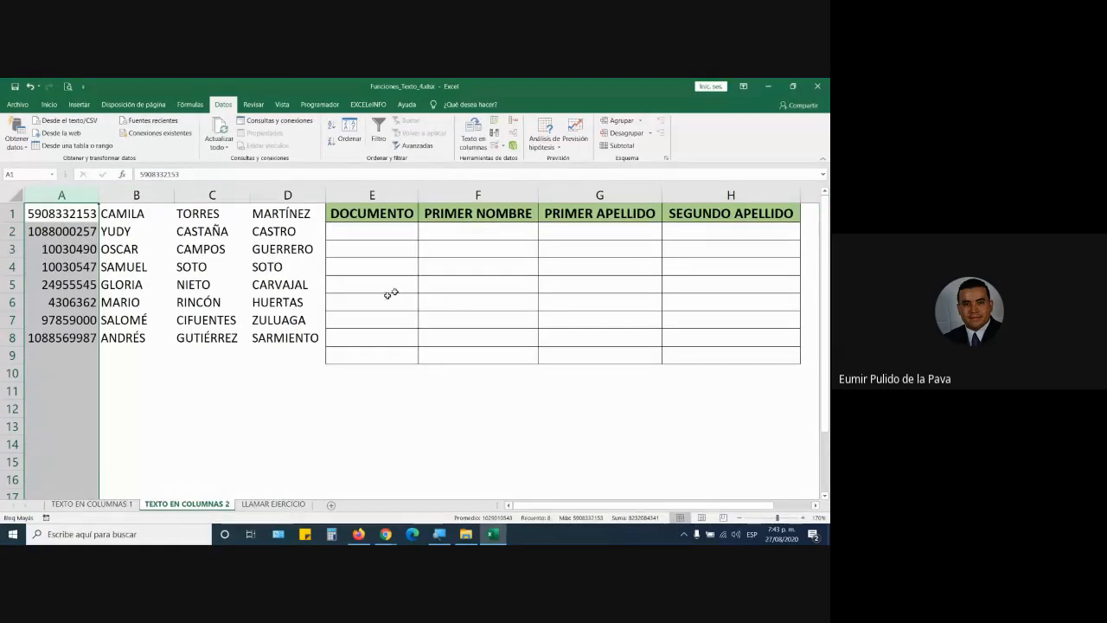
left_click_drag(77, 210, 709, 355)
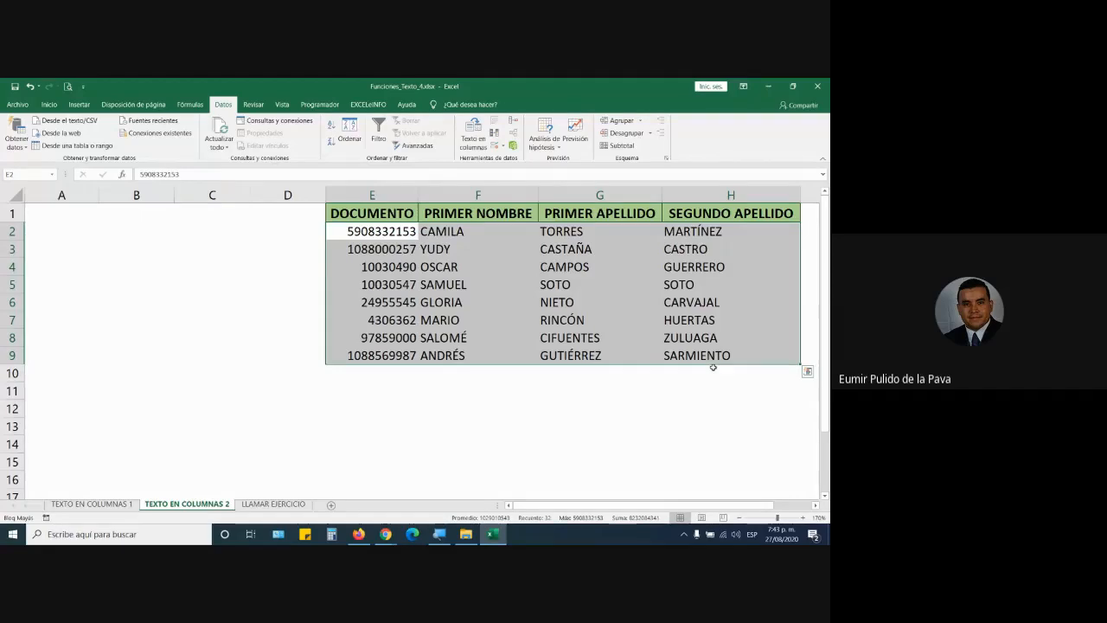
left_click(353, 510)
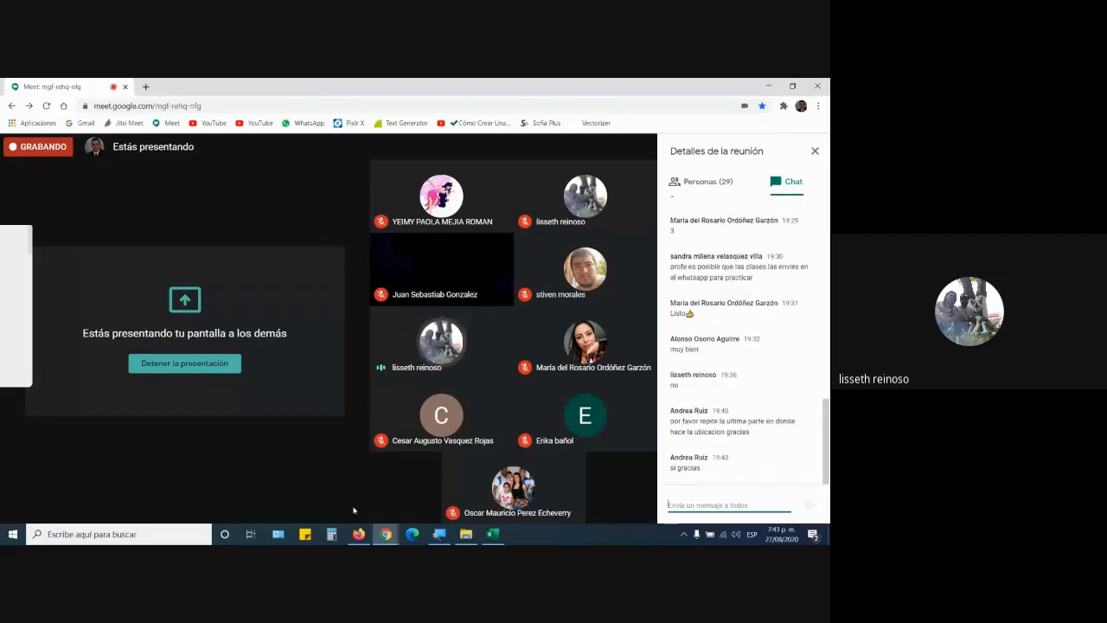
left_click(479, 540)
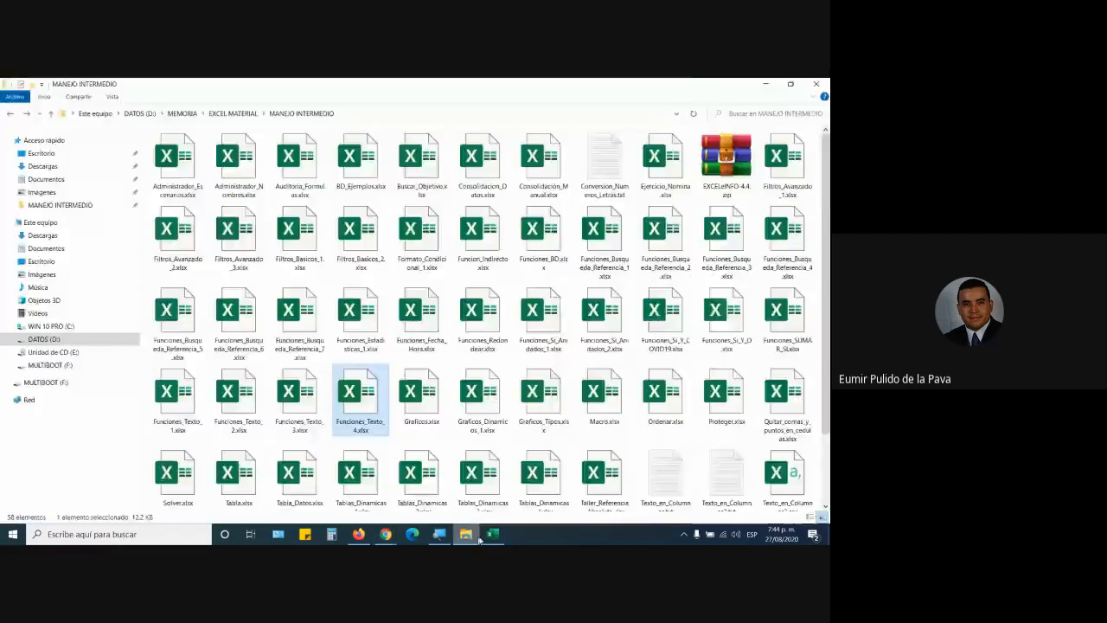
left_click(494, 536)
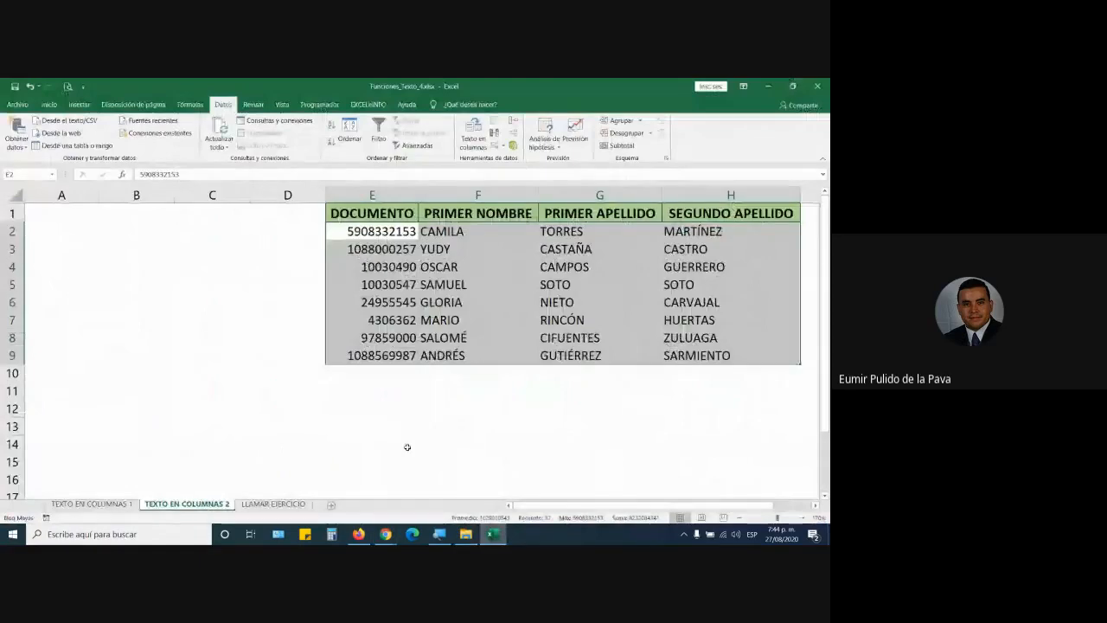
Step: Undo the split and rerun Text to Columns with $ as the custom separator
key("ctrl+z")
key("ctrl+z")
key("ctrl+z")
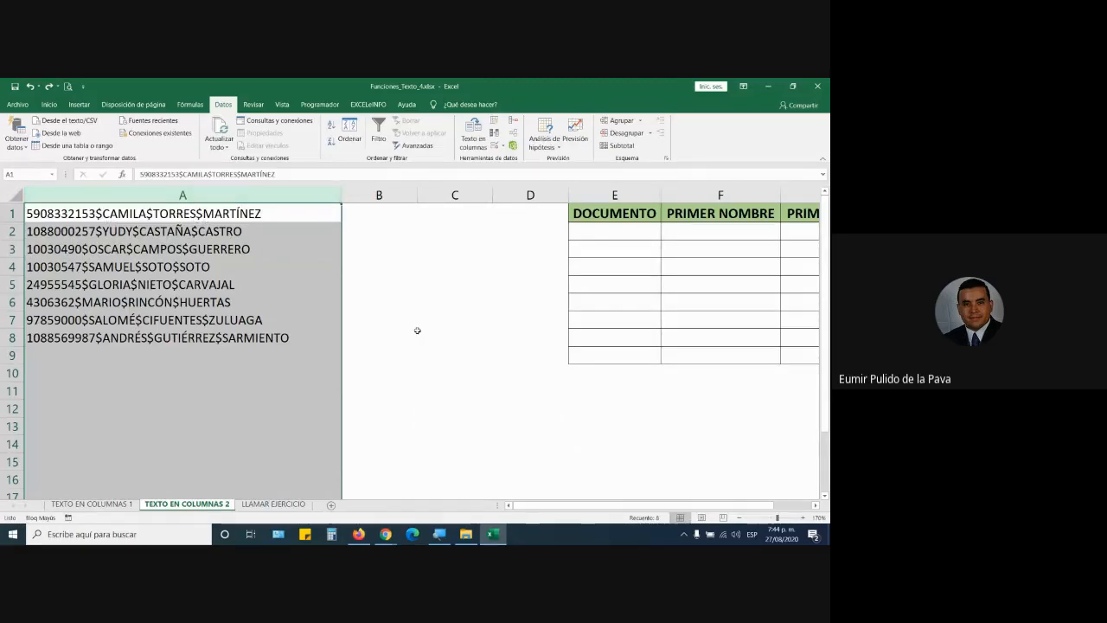
left_click(474, 140)
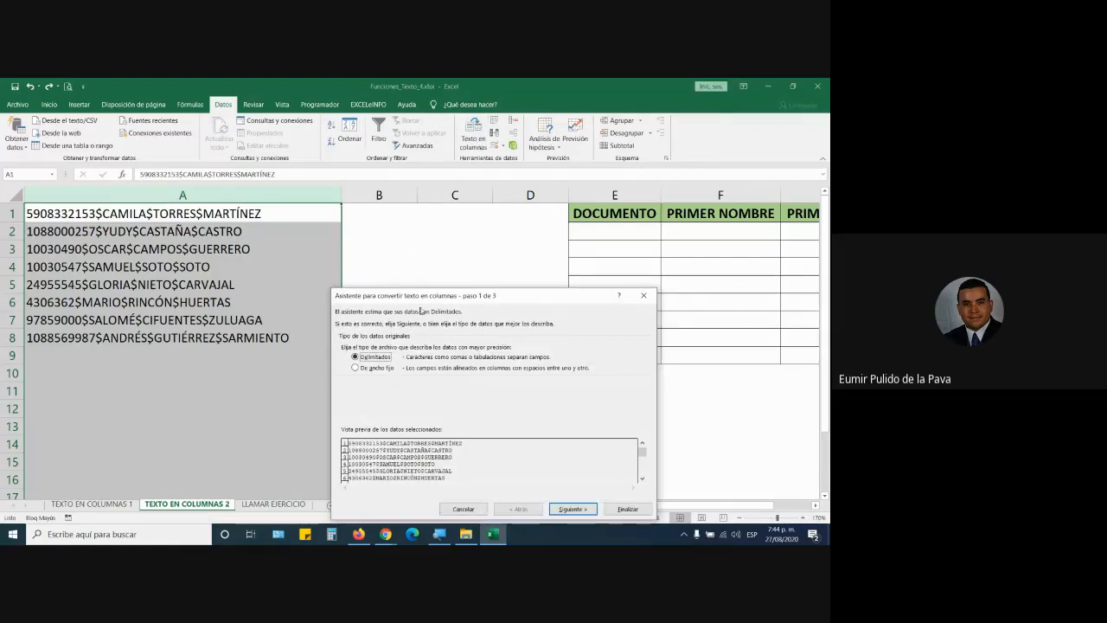
left_click_drag(426, 301, 383, 204)
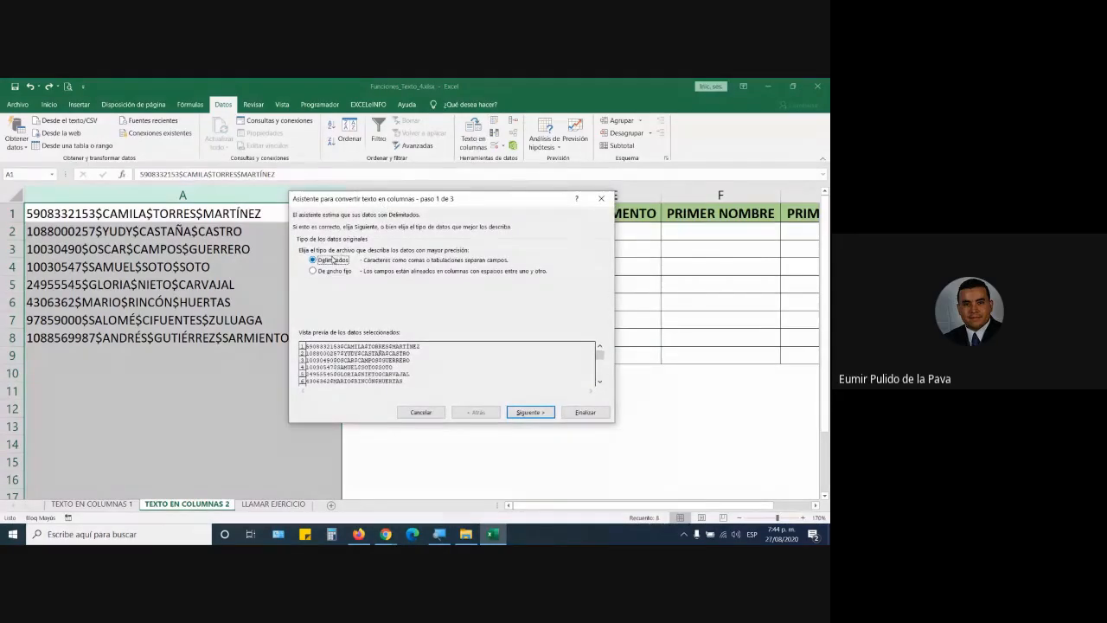
left_click(532, 415)
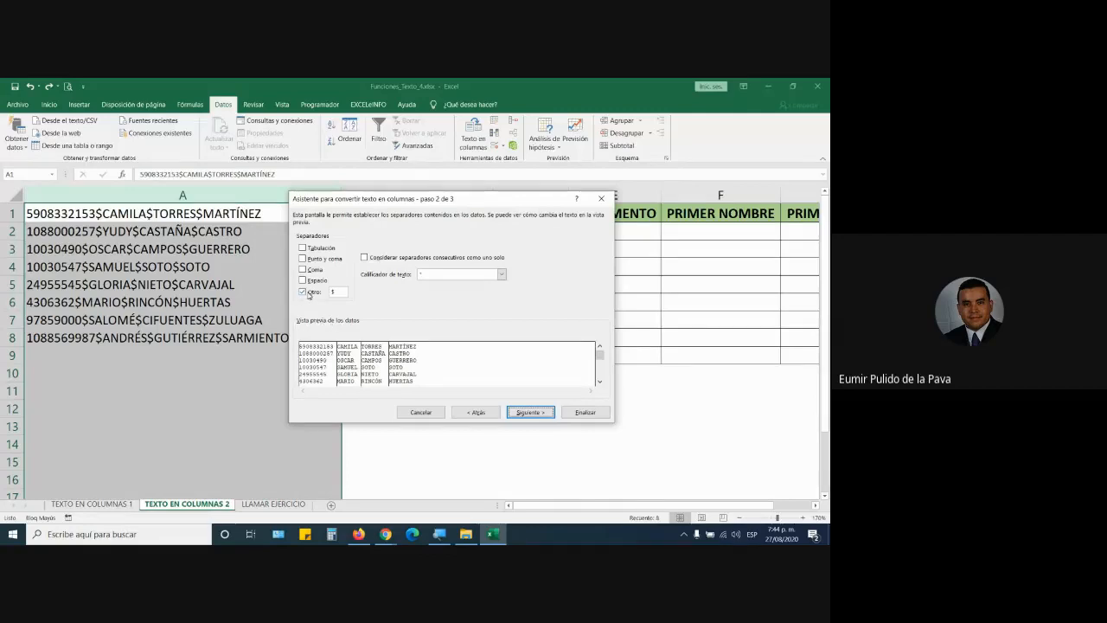
double_click(333, 292)
left_click_drag(338, 294, 326, 296)
Step: Set the destination to $E$2, finish the split and confirm replacing existing data
left_click(530, 411)
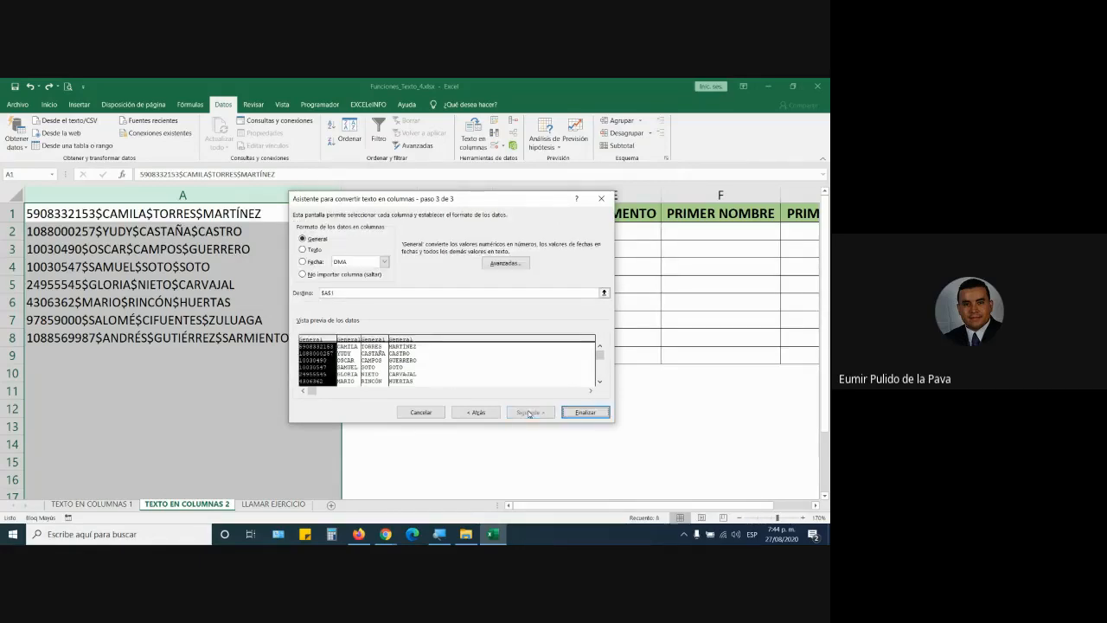
left_click(353, 296)
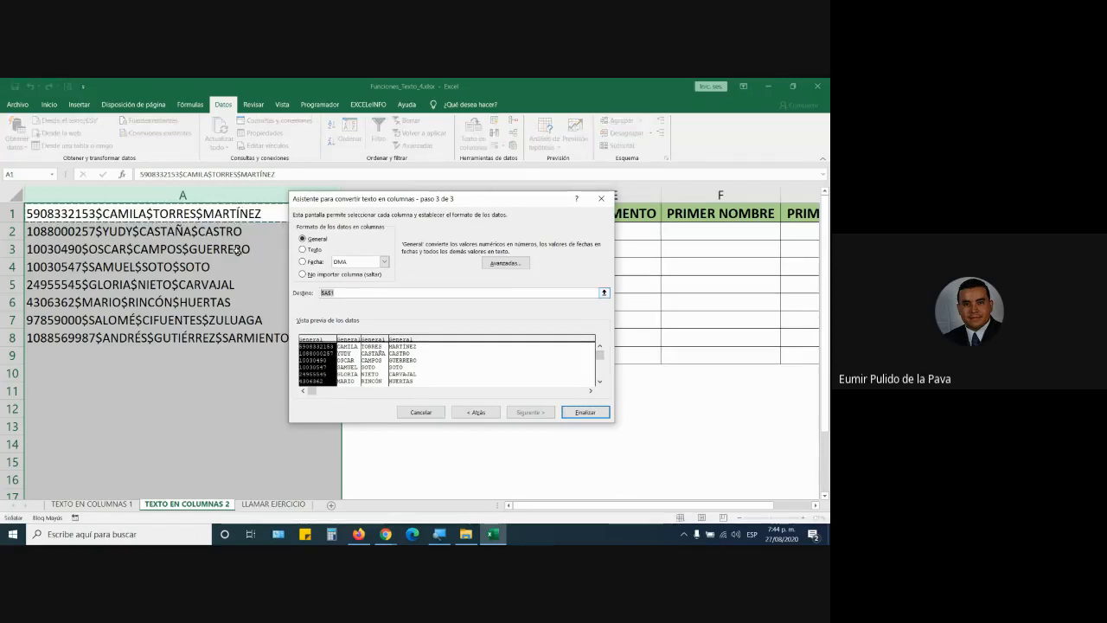
left_click_drag(364, 198, 348, 323)
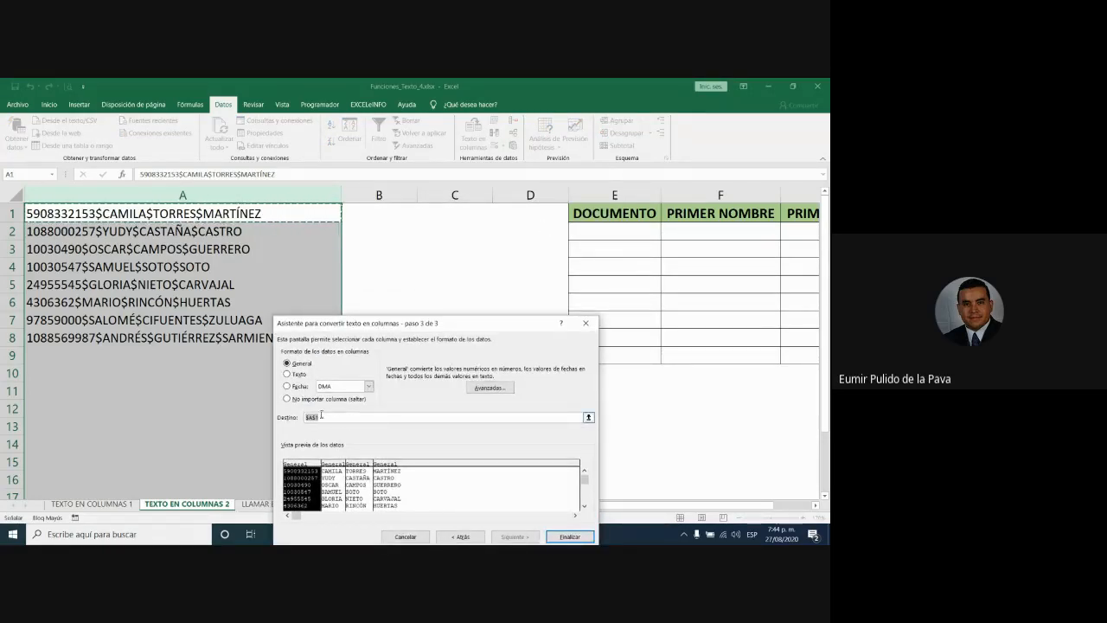
key("BackSpace")
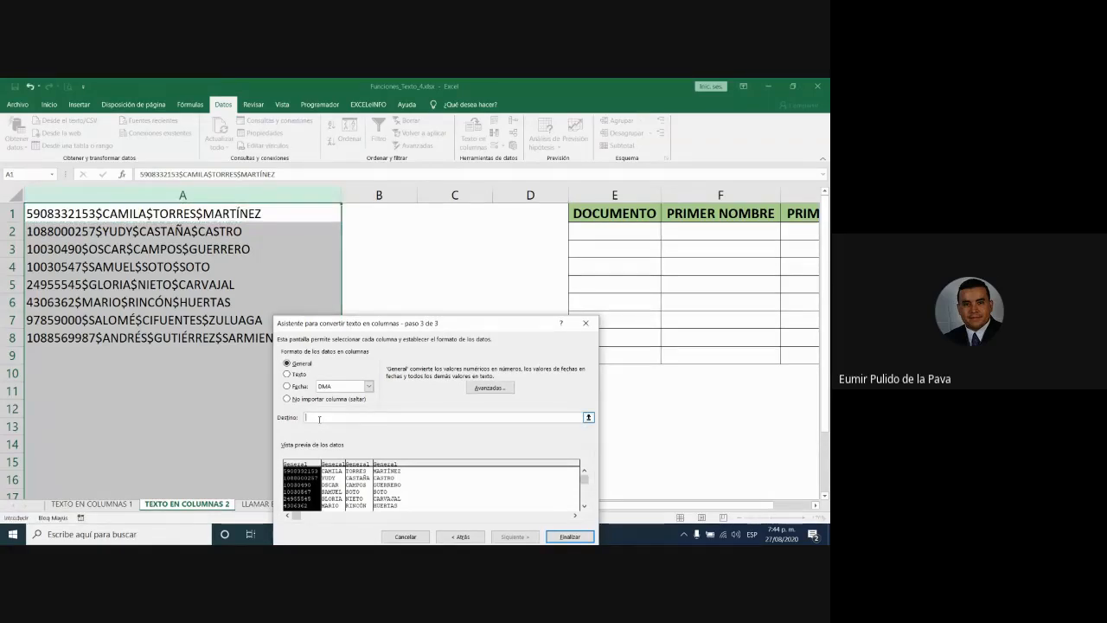
left_click(644, 230)
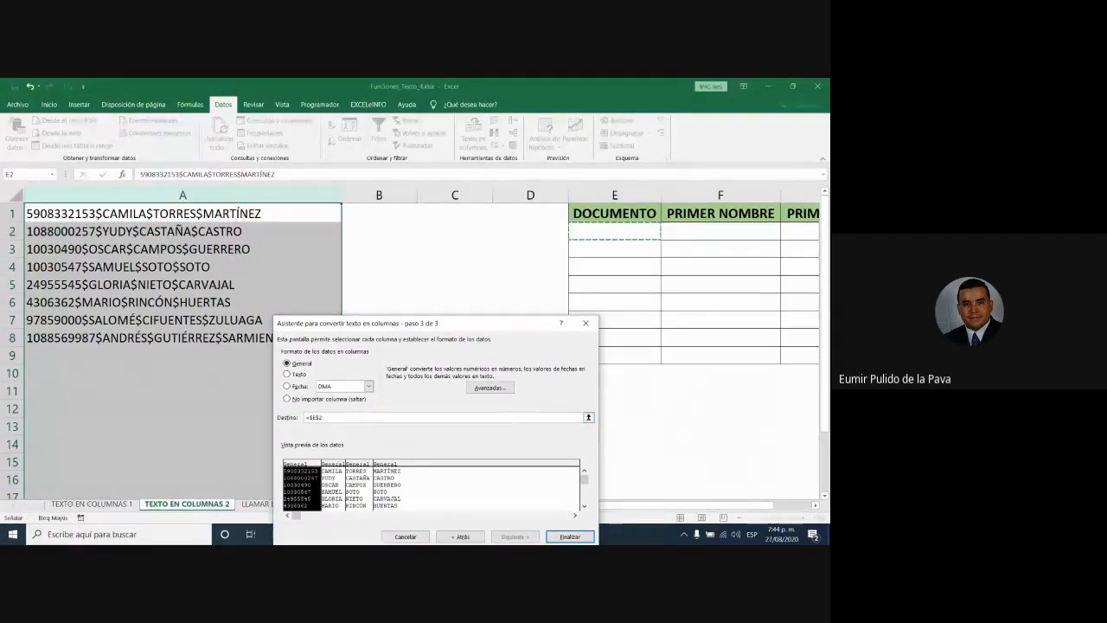
left_click(569, 536)
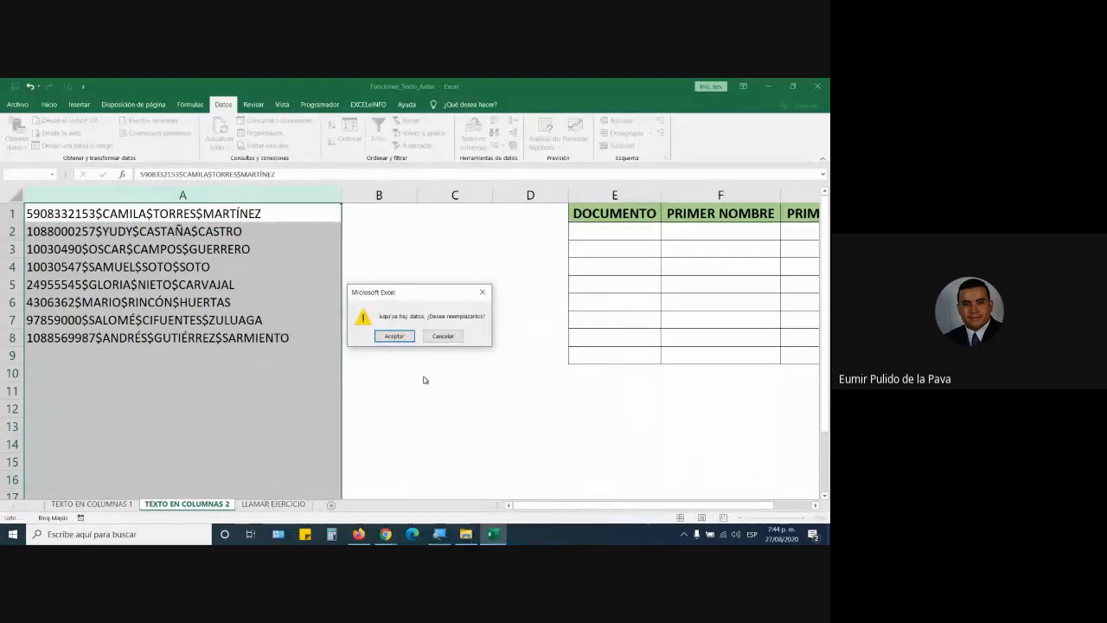
left_click(395, 336)
Step: Delete the original column A so the table shifts left
left_click_drag(619, 506, 528, 506)
right_click(277, 196)
left_click(304, 281)
left_click(373, 446)
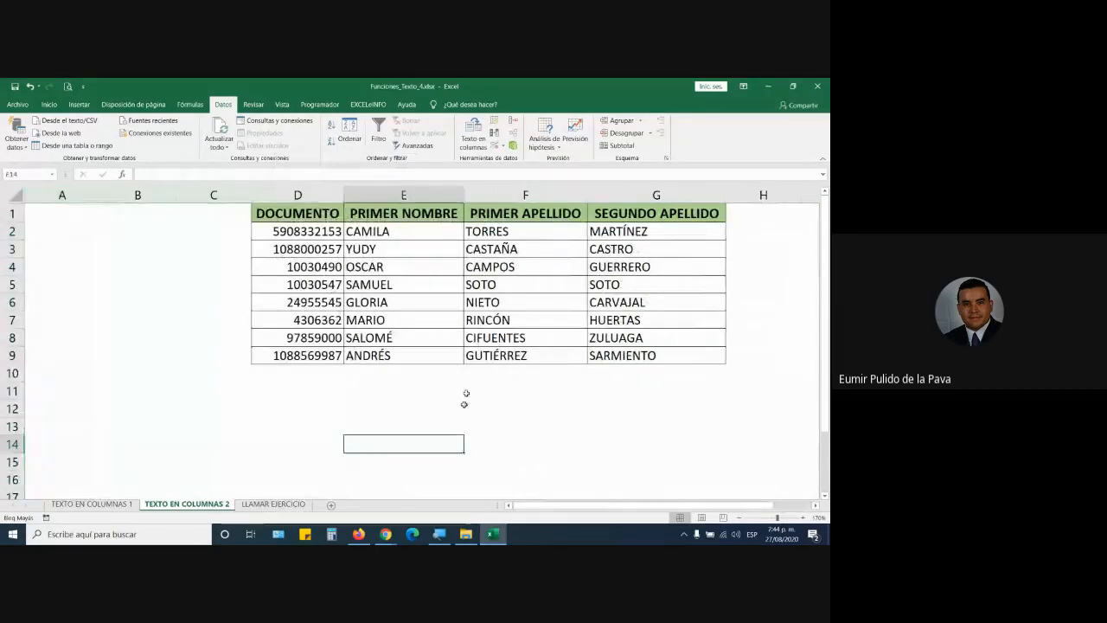
Step: Select the split data in D2:G9 and switch to the Google Meet call
left_click_drag(322, 238, 628, 356)
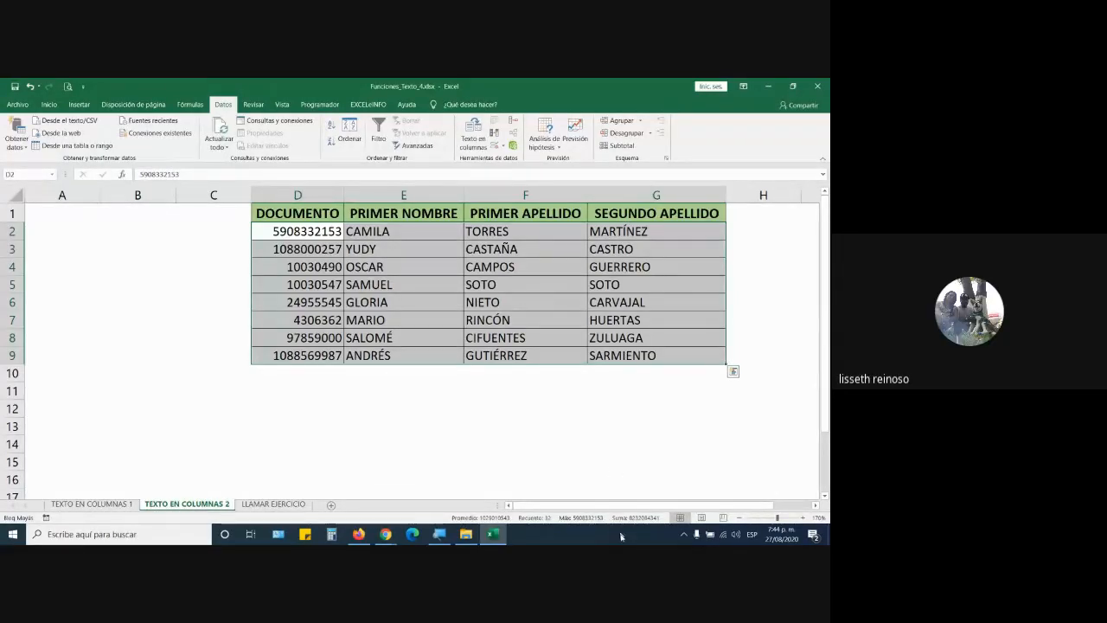
left_click(385, 534)
left_click(327, 506)
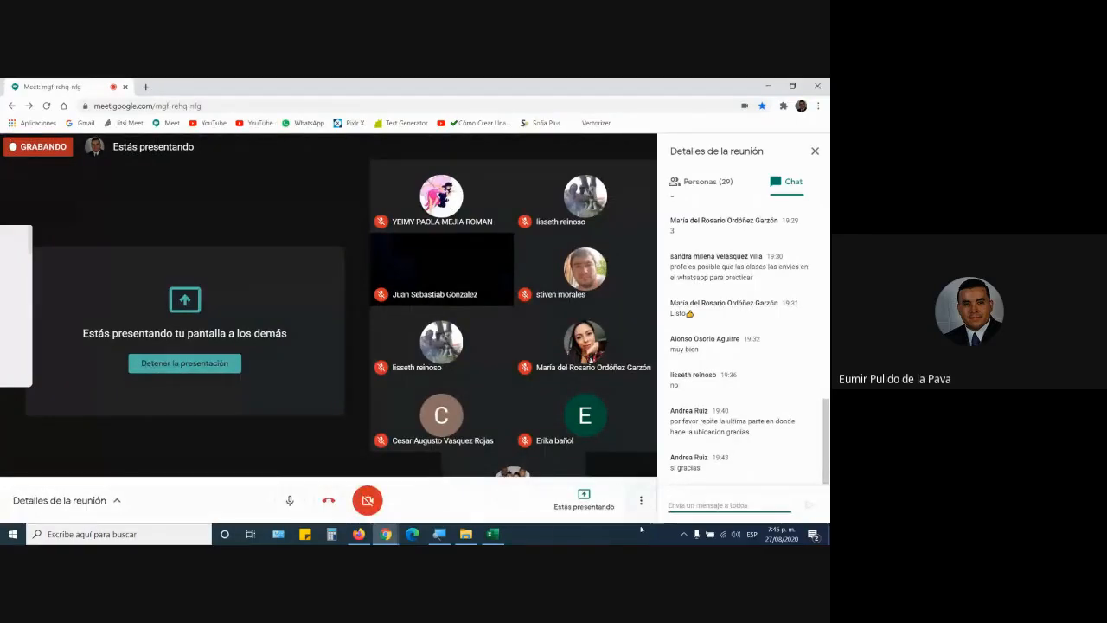
Step: Leave Meet for File Explorer's MANEJO INTERMEDIO folder of Excel practice files
left_click(476, 540)
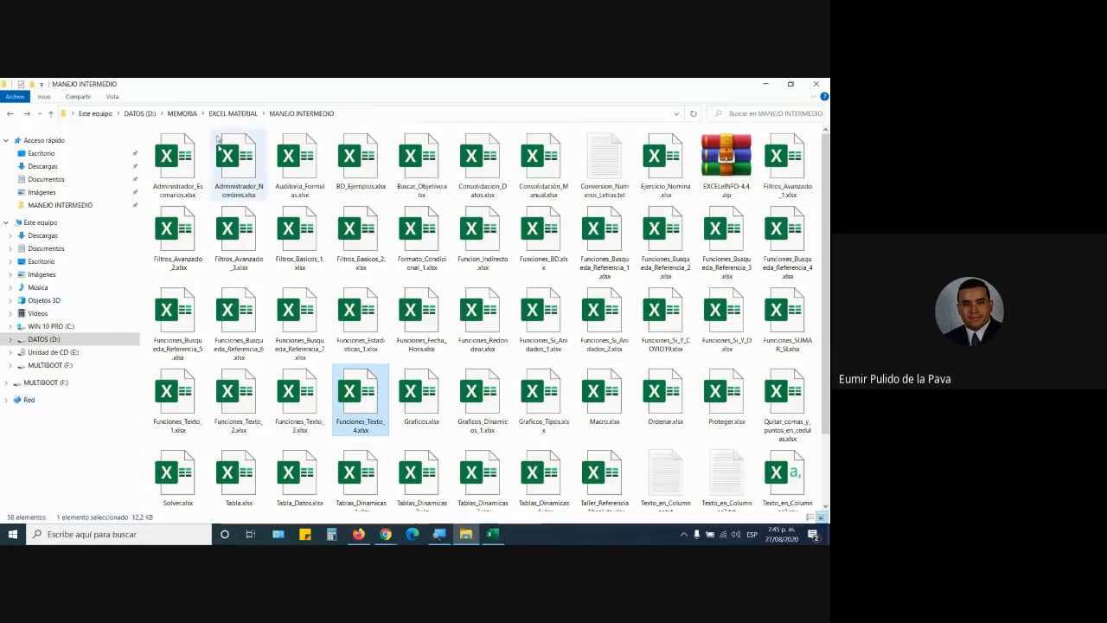
Step: Browse MEMORIA > SENA > COMPLEMENTARIOS, select the ASISTENCIA attendance workbook, and return to Excel
left_click(184, 114)
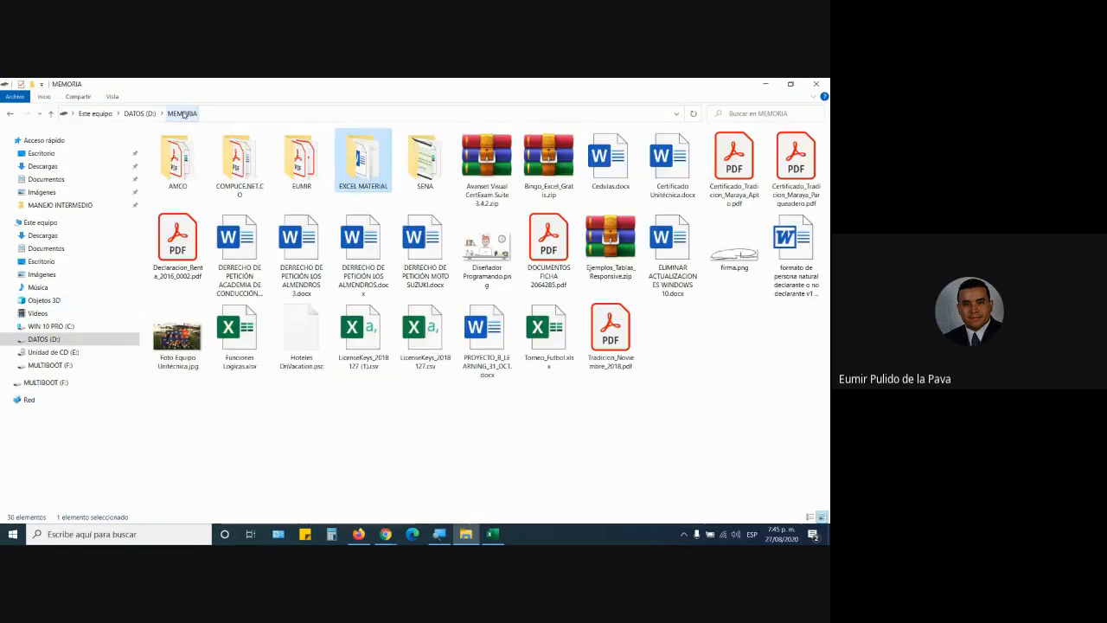
double_click(423, 164)
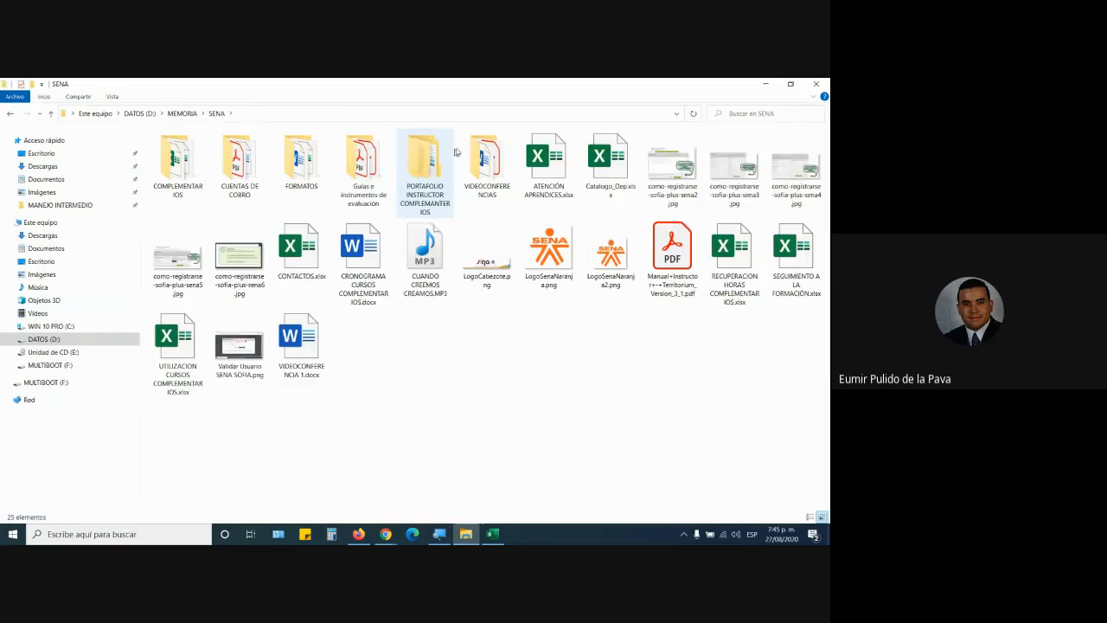
left_click(196, 172)
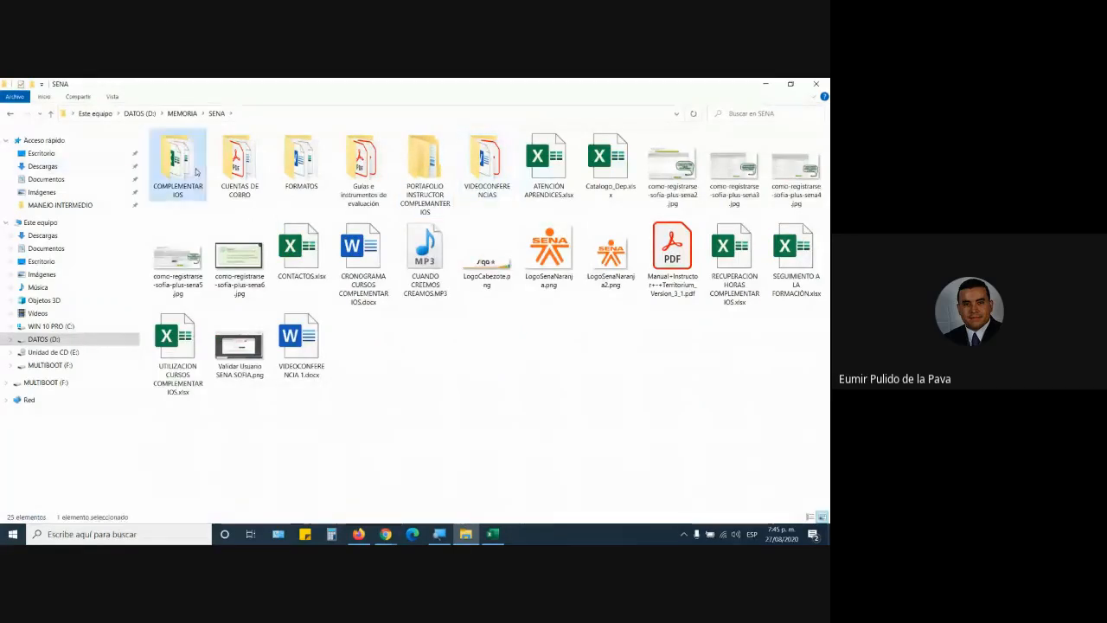
double_click(195, 172)
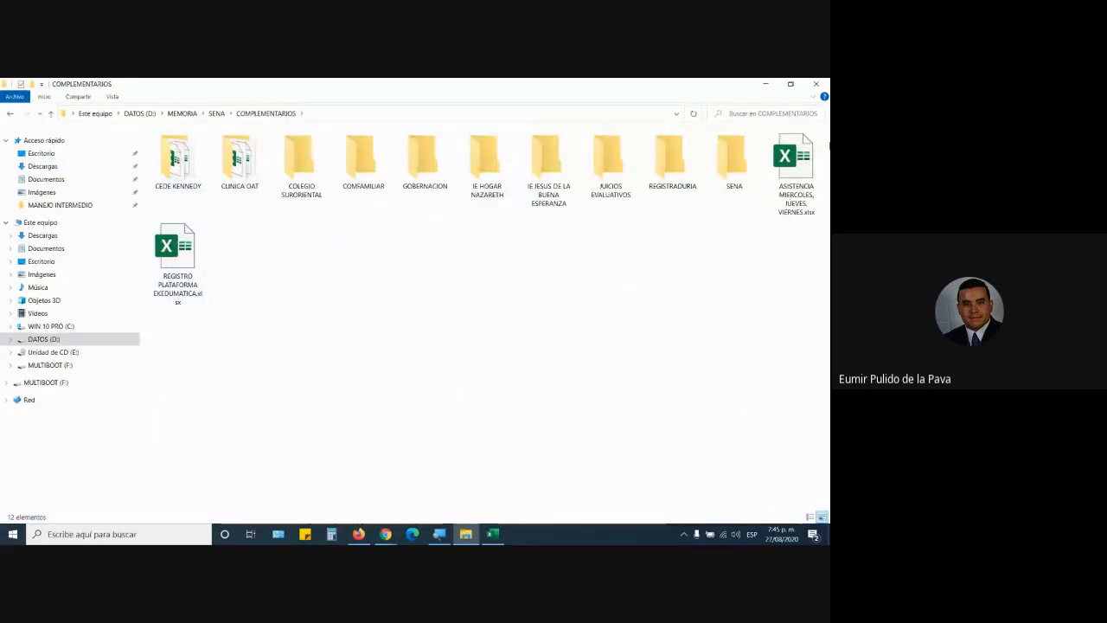
left_click(803, 169)
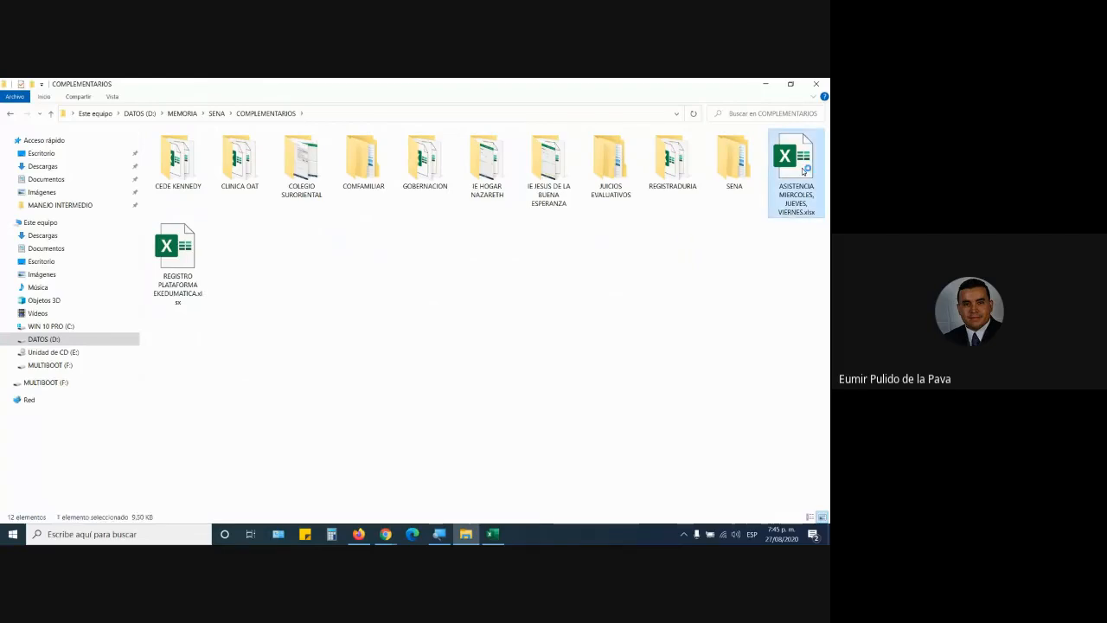
key("alt+Tab")
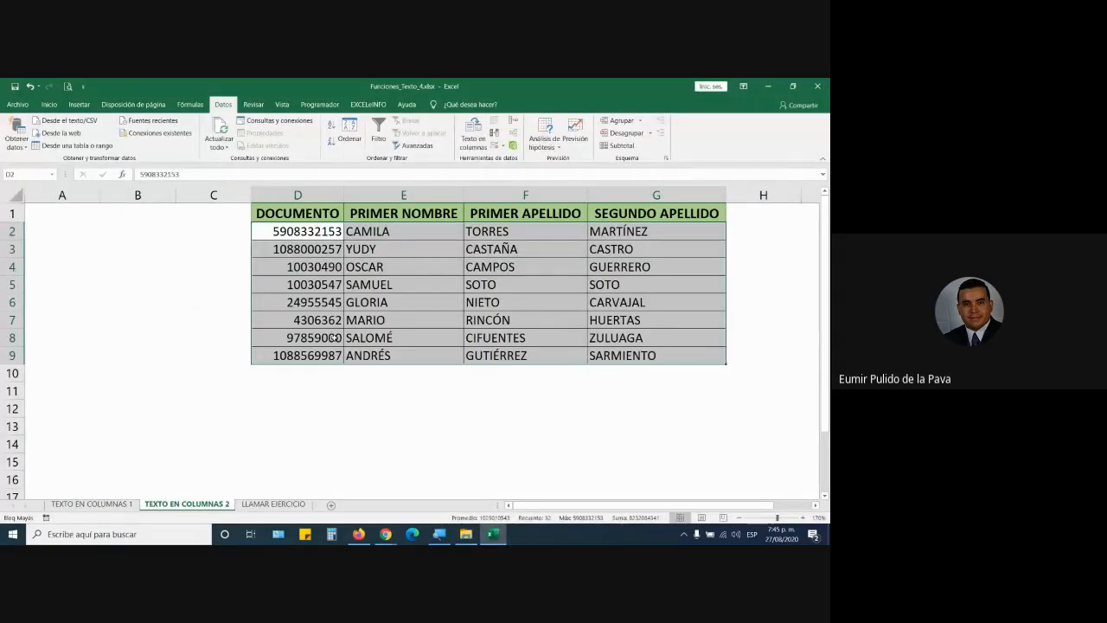
Step: Close the attendance workbook and open REGISTRO PLATAFORMA EKEDUMATICA.xlsx instead
left_click(334, 337)
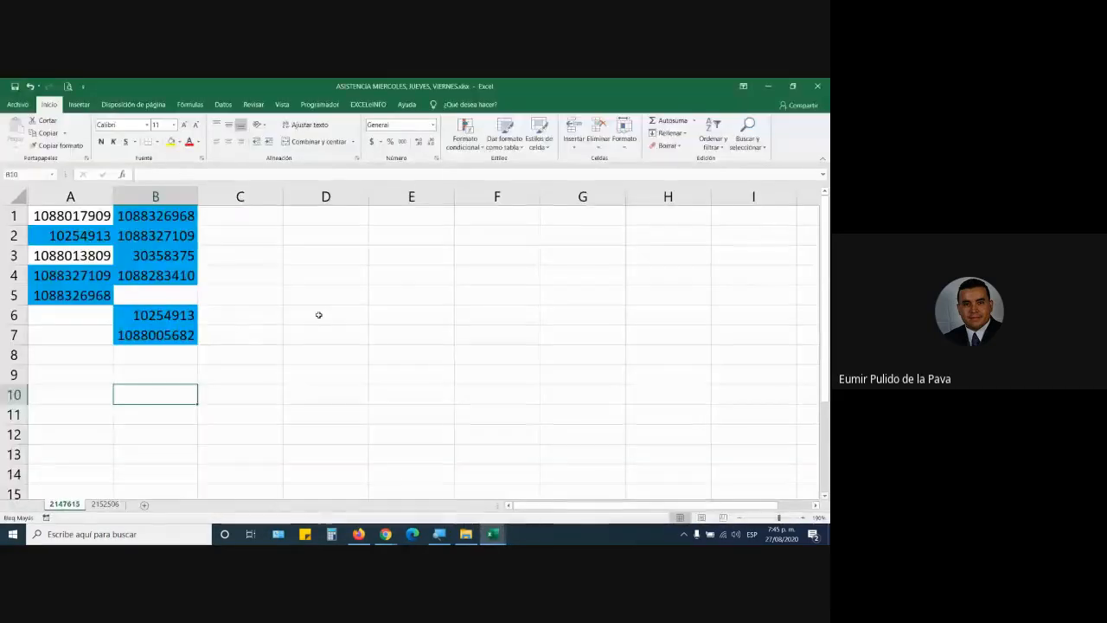
left_click(817, 86)
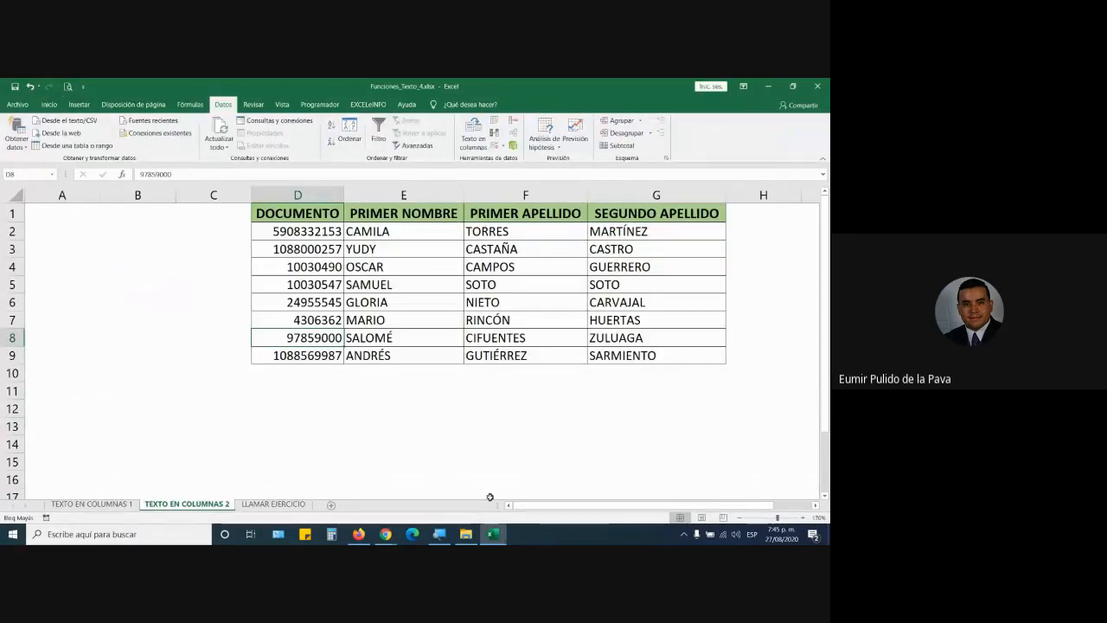
left_click(465, 533)
double_click(185, 257)
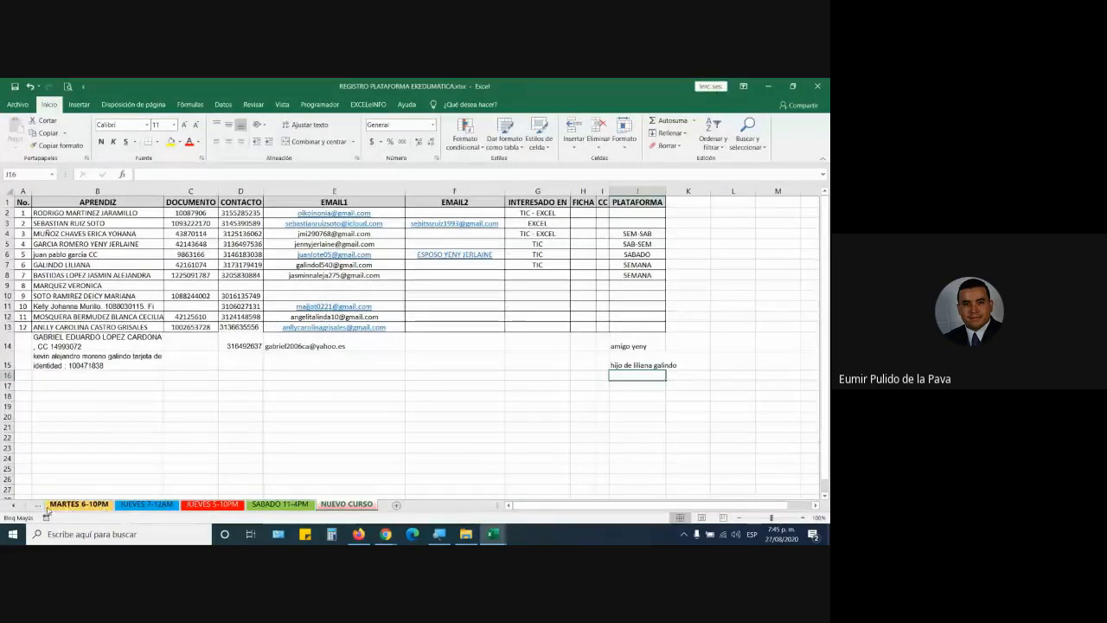
Step: On the PENDIENTES sheet, copy the student names from B4 down to the last entry
left_click(12, 505)
left_click(12, 504)
left_click(12, 504)
left_click(12, 505)
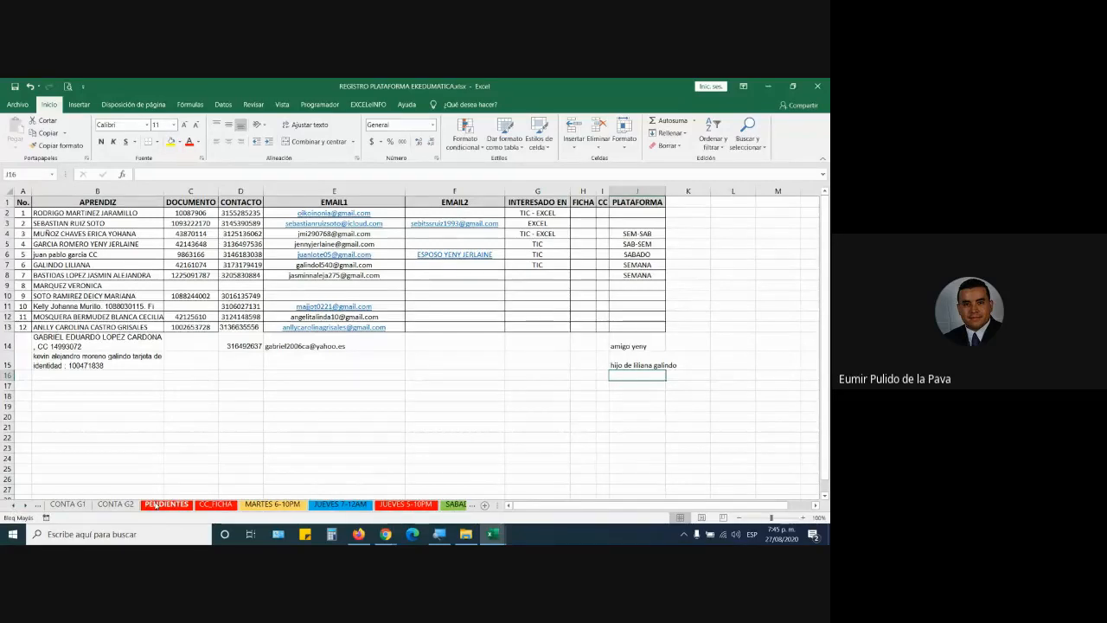
left_click(157, 505)
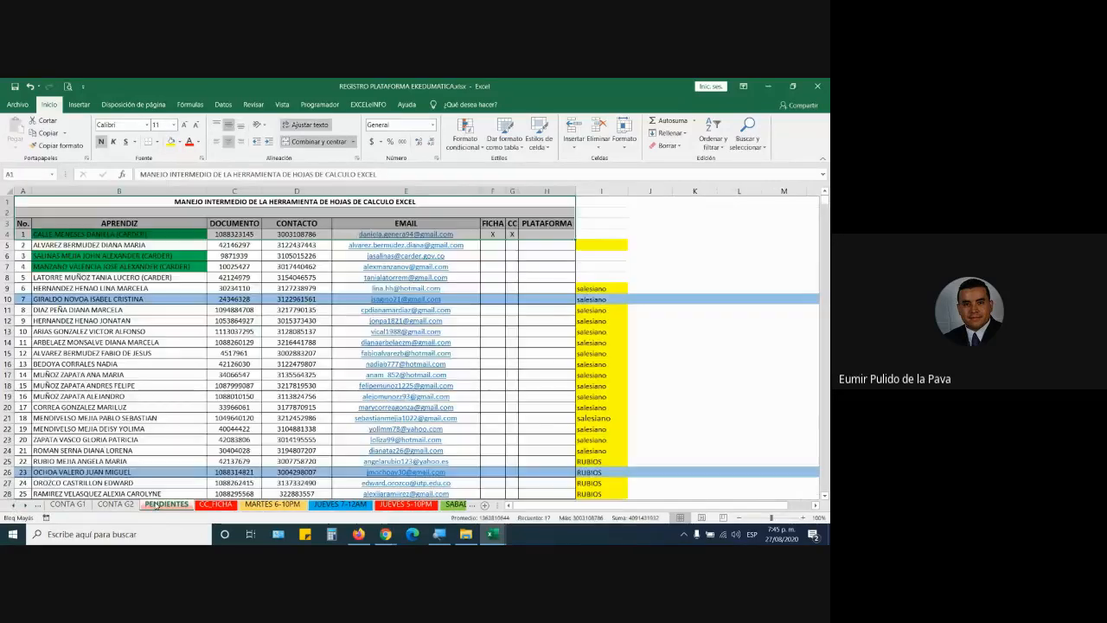
left_click(158, 234)
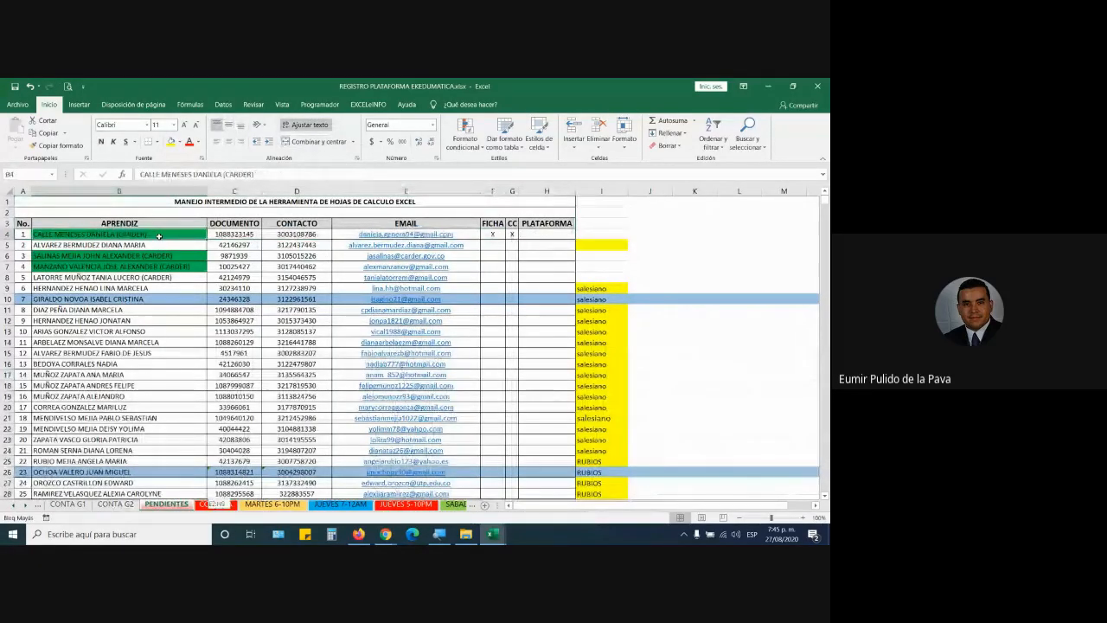
key("ctrl+shift+Down")
key("ctrl+c")
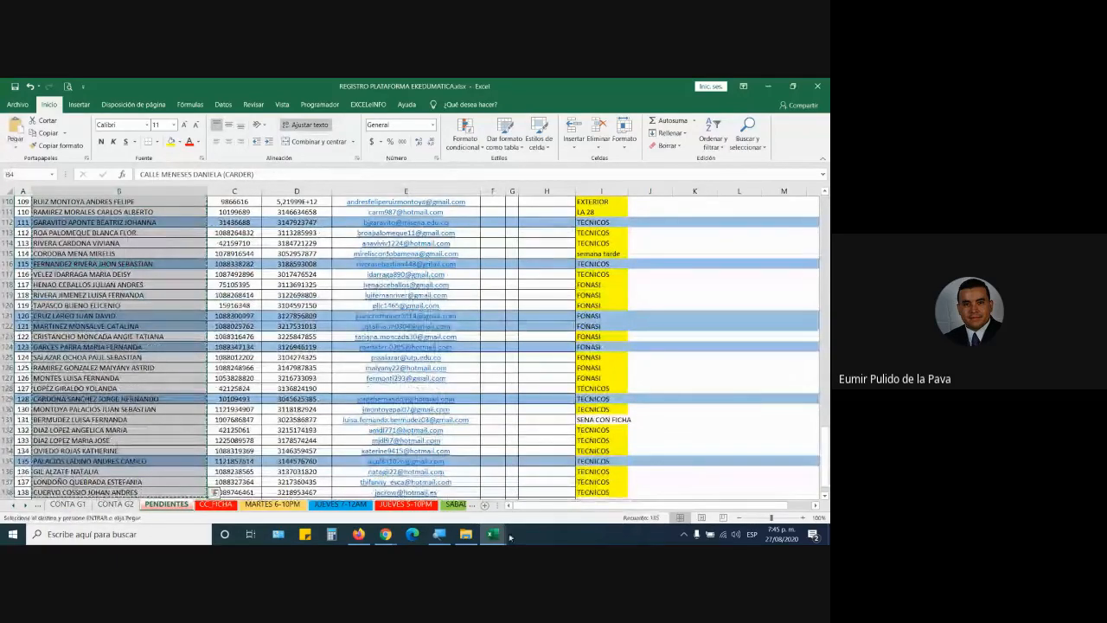
Step: Add a new sheet to Funciones_Texto_4 and paste the copied names as values only
mouse_move(500, 535)
left_click(432, 484)
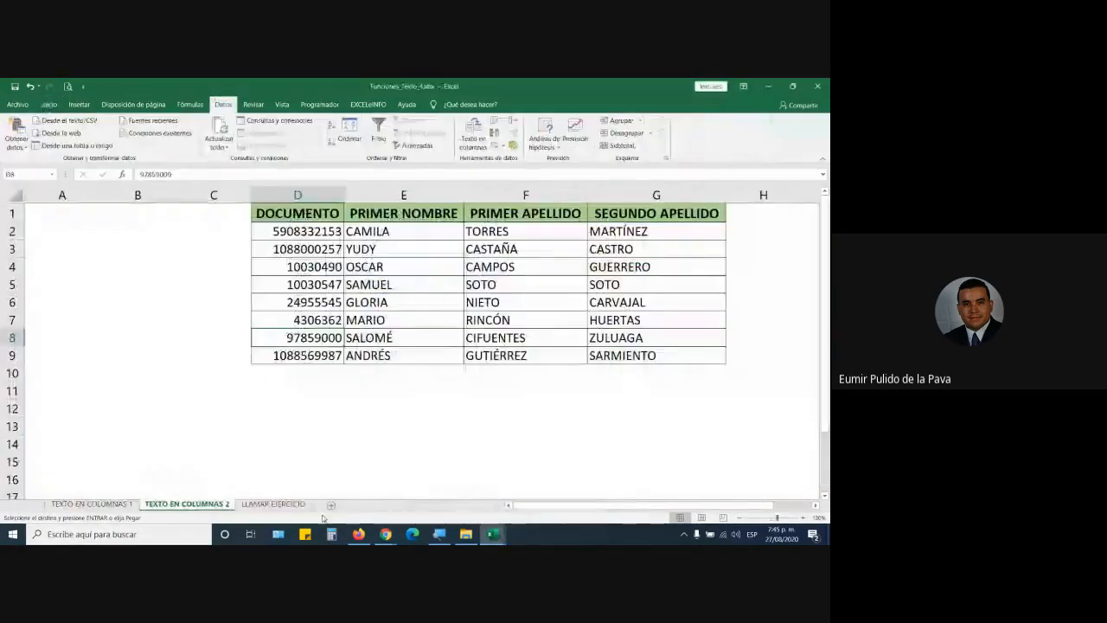
left_click(294, 503)
left_click(333, 505)
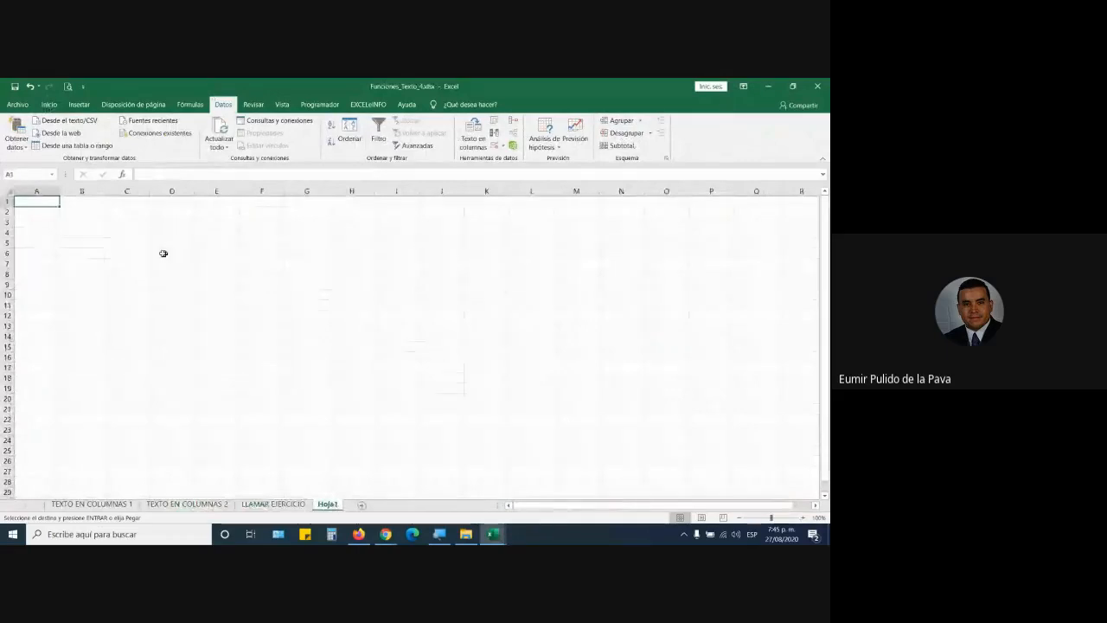
left_click(49, 105)
left_click(15, 147)
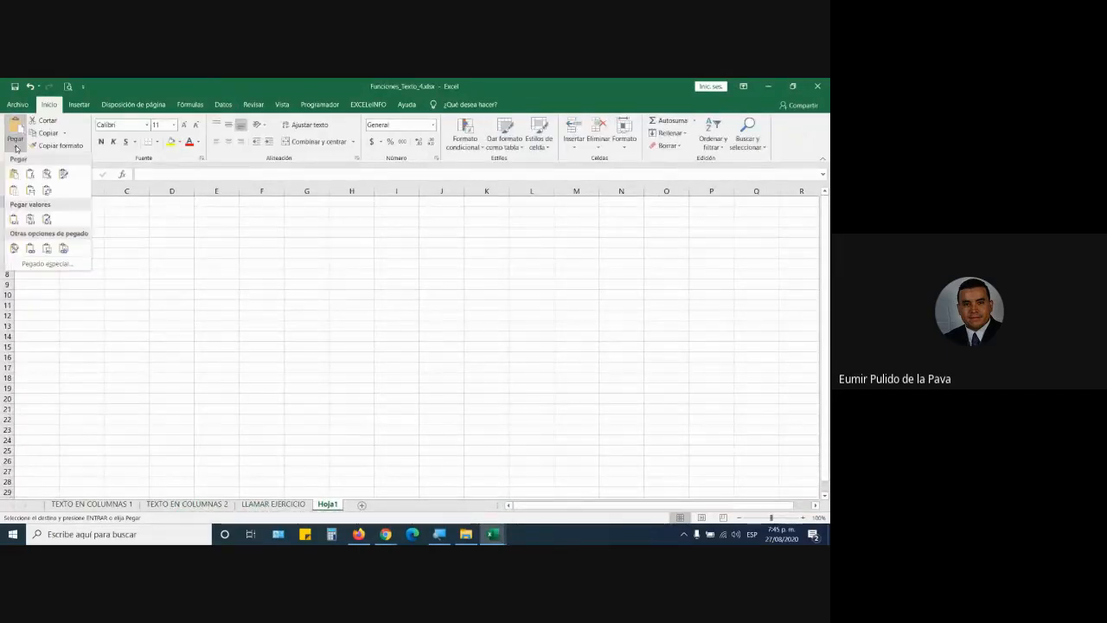
left_click(11, 222)
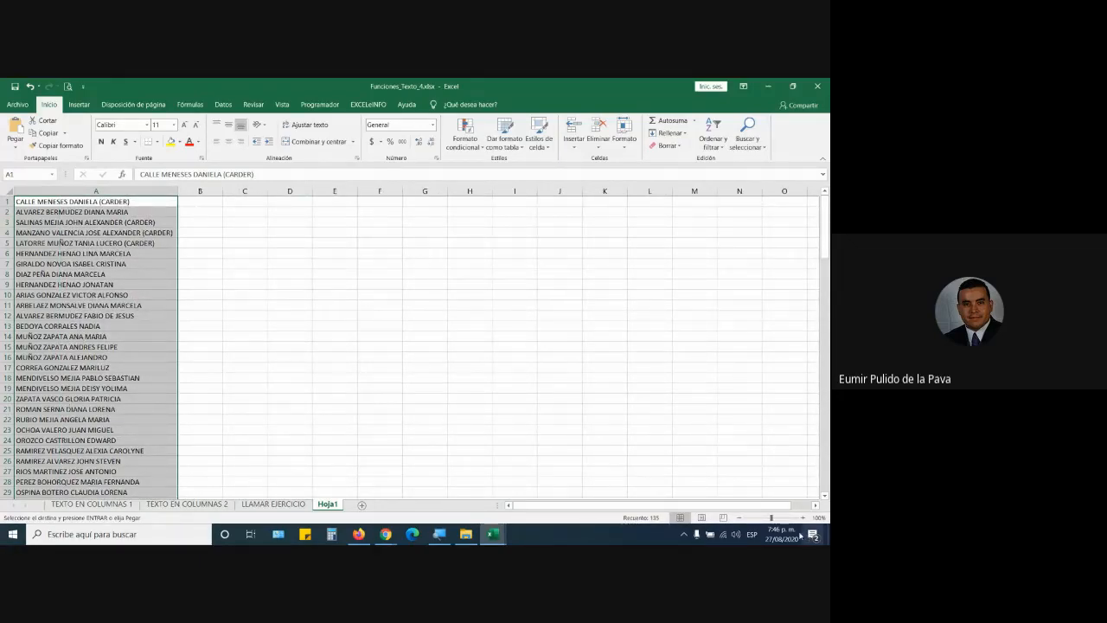
Step: Zoom in on the pasted name list and select cell A1
left_click(803, 518)
left_click(803, 518)
left_click(803, 519)
left_click(803, 519)
left_click(803, 519)
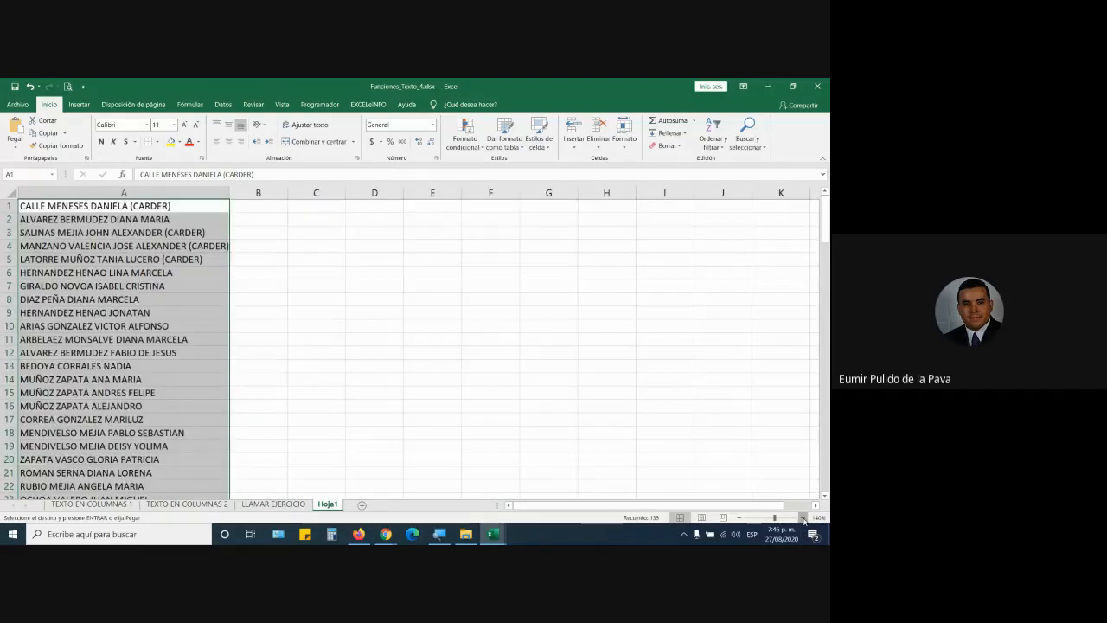
left_click(803, 519)
left_click(804, 519)
left_click(271, 368)
left_click(54, 214)
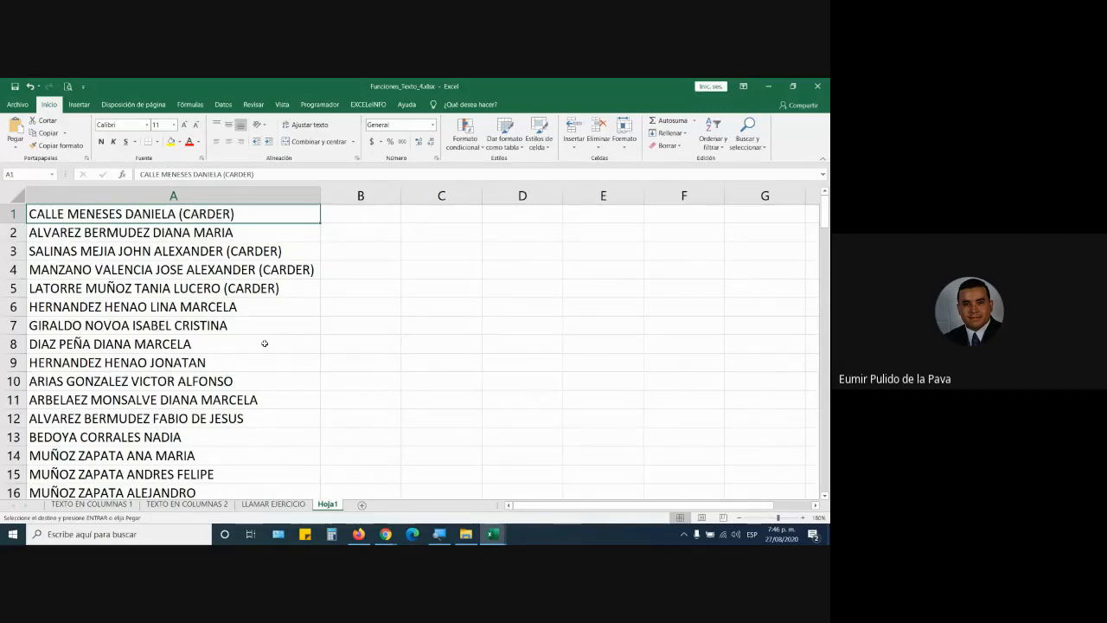
Step: Inspect the surnames and given names inside cell A12
scroll(268, 341, "down", 1)
left_click(179, 363)
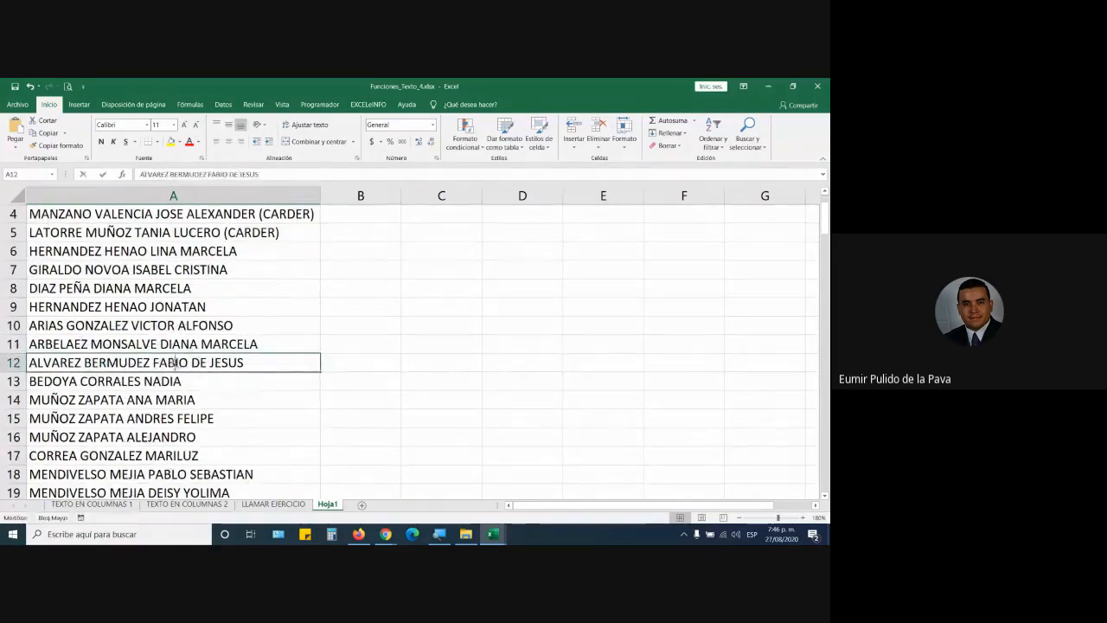
double_click(179, 363)
left_click_drag(152, 363, 247, 364)
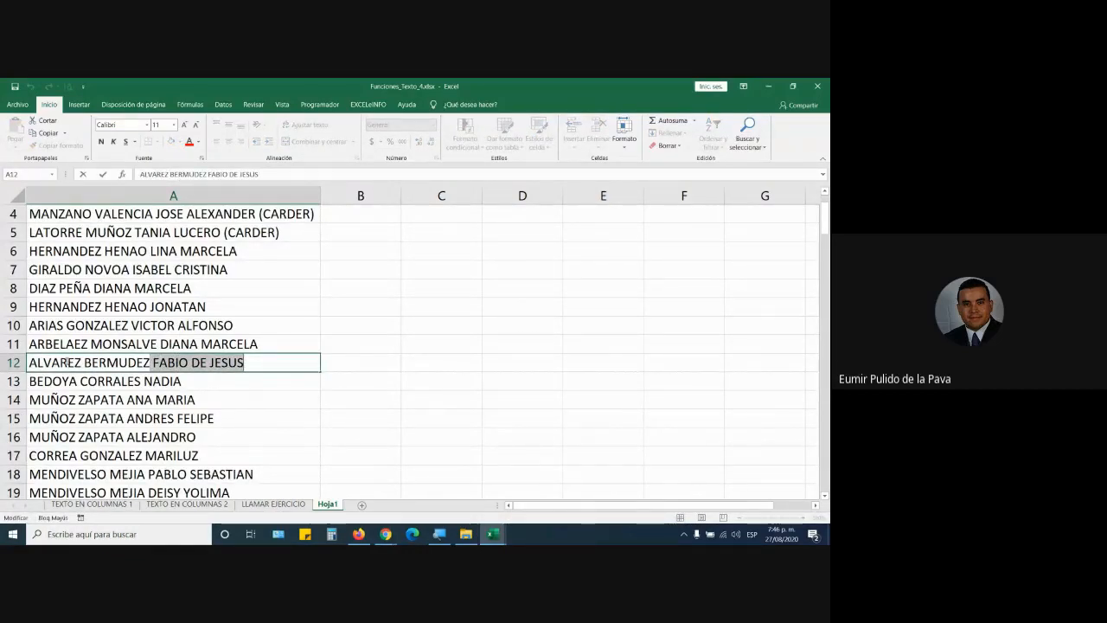
left_click_drag(29, 362, 254, 363)
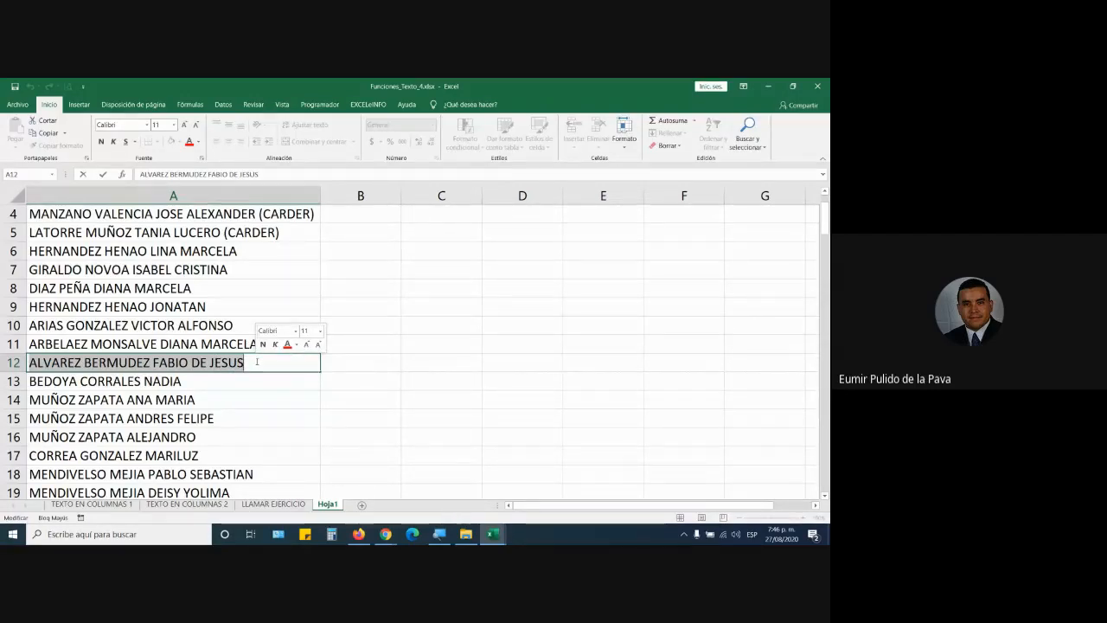
scroll(218, 456, "down", 10)
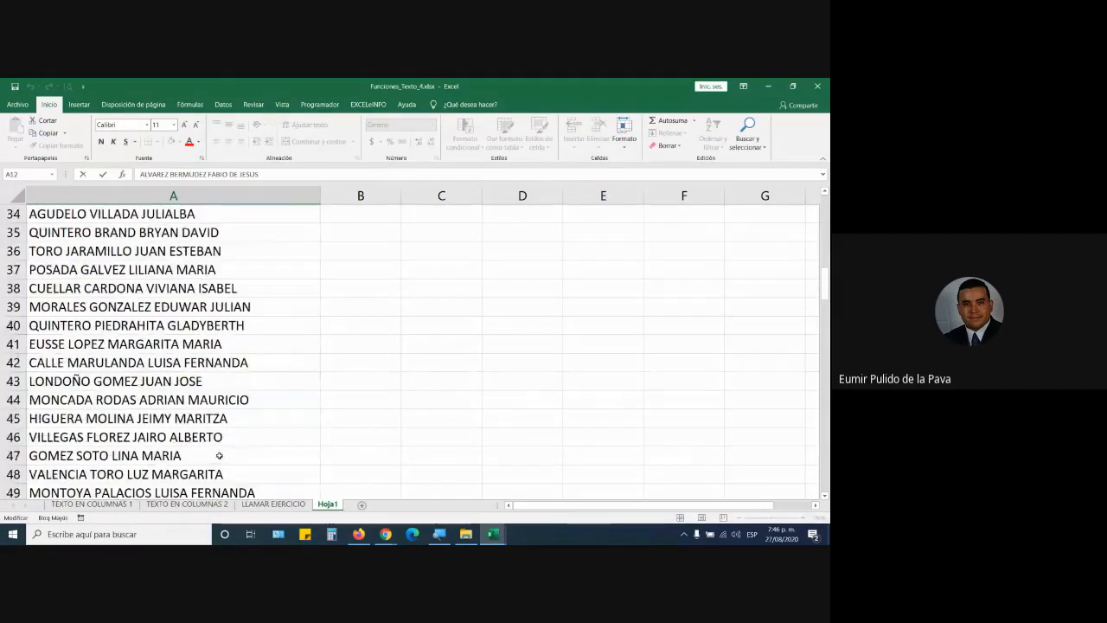
scroll(219, 456, "up", 2)
scroll(213, 414, "down", 3)
scroll(216, 420, "down", 5)
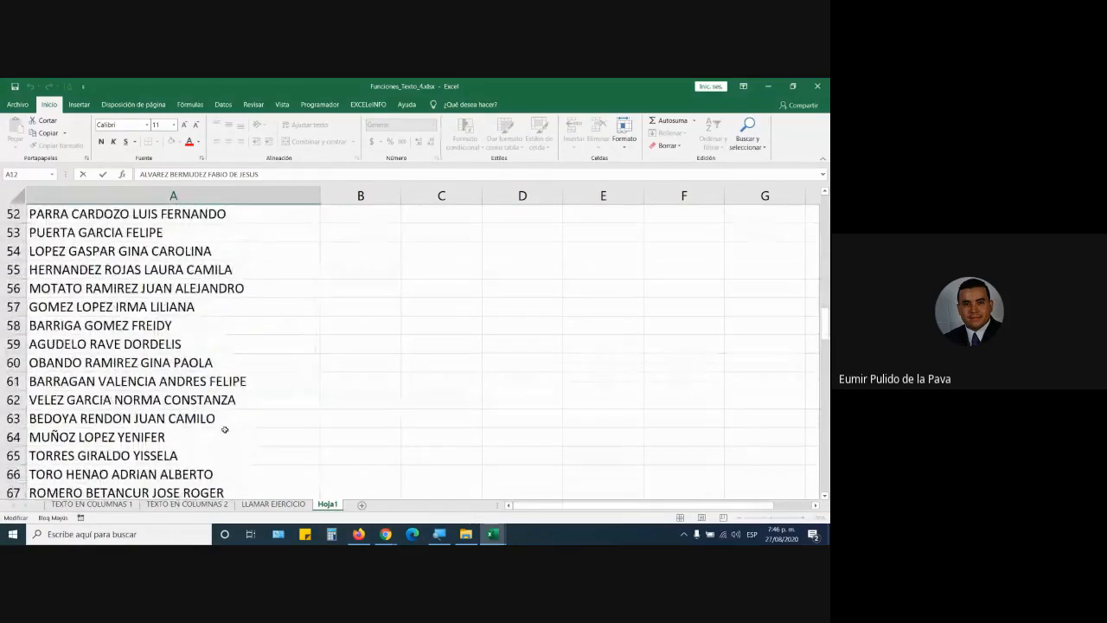
scroll(225, 429, "down", 16)
scroll(225, 439, "down", 10)
scroll(223, 444, "up", 1)
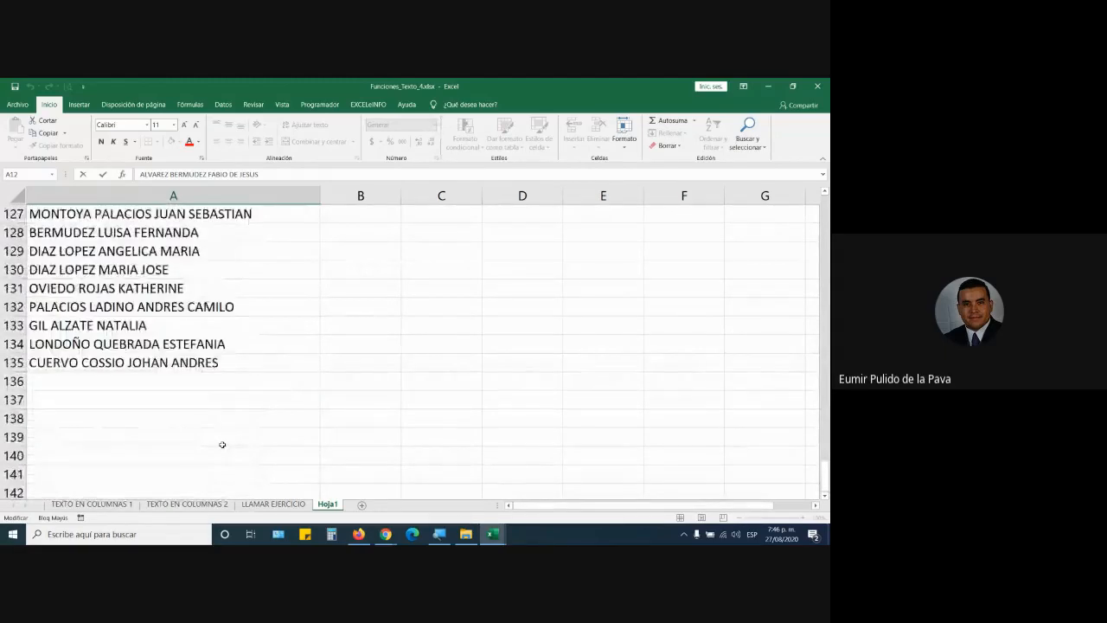
left_click(124, 386)
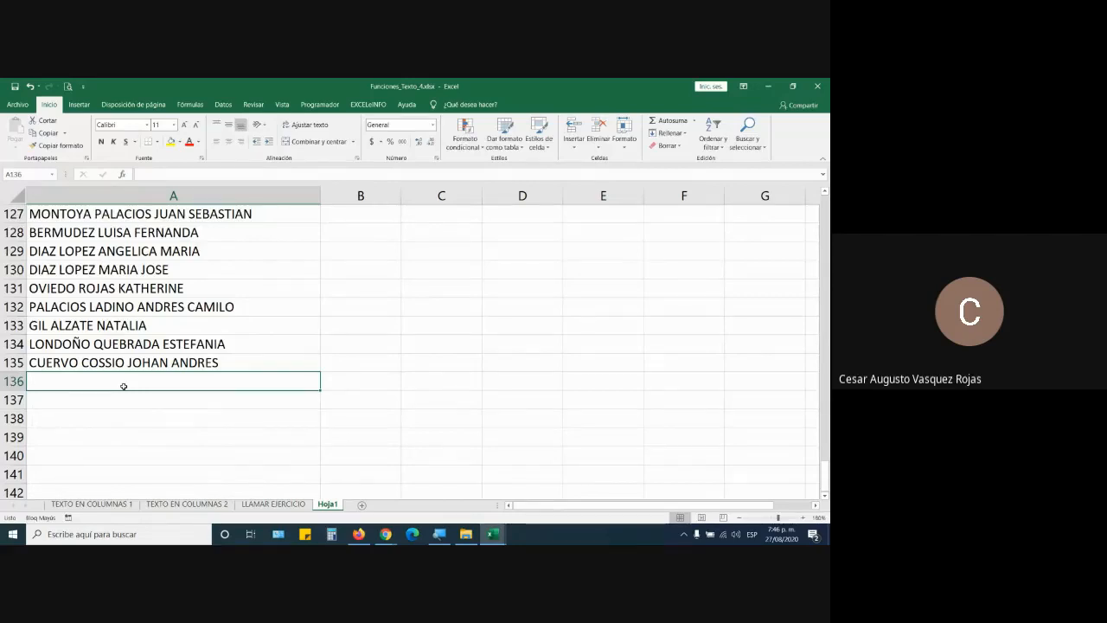
type("PEREZ PEDRO")
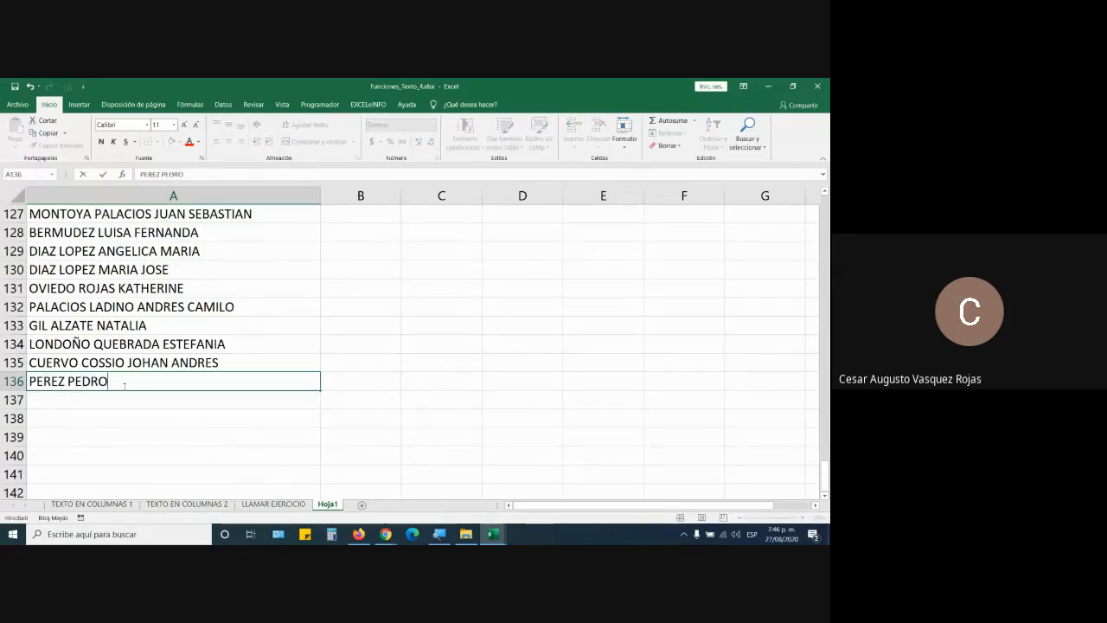
key("Return")
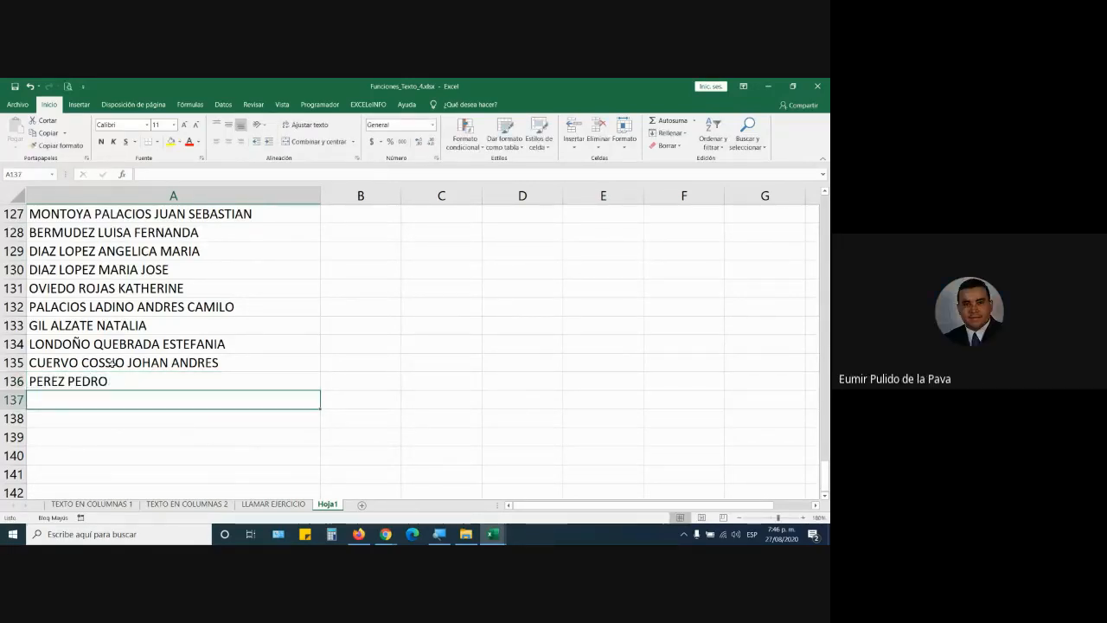
scroll(111, 362, "up", 8)
scroll(110, 362, "up", 20)
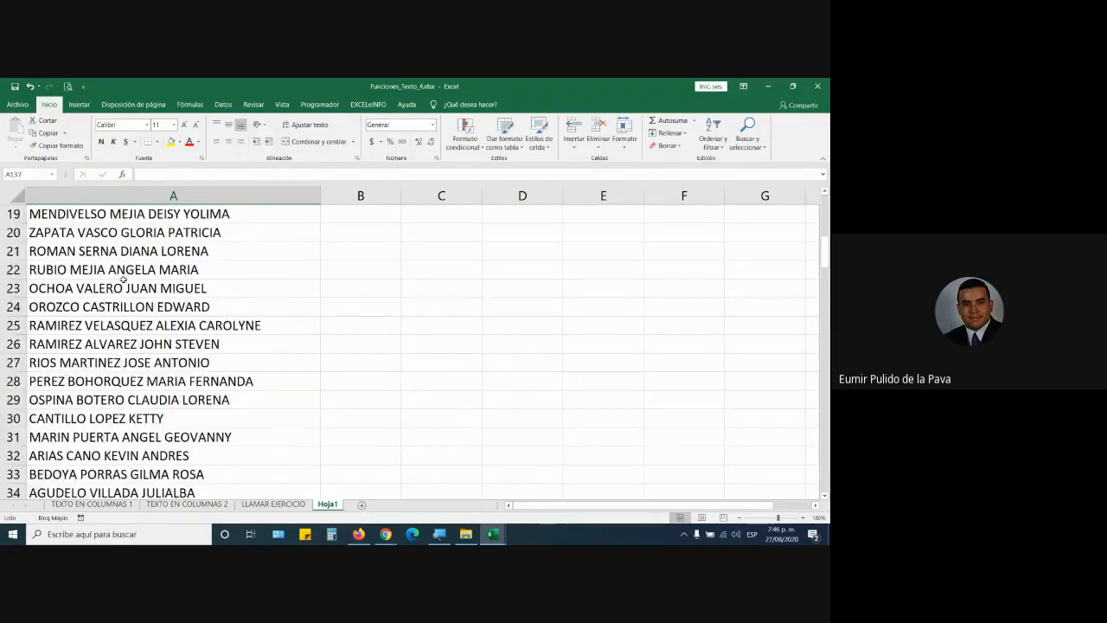
left_click(206, 214)
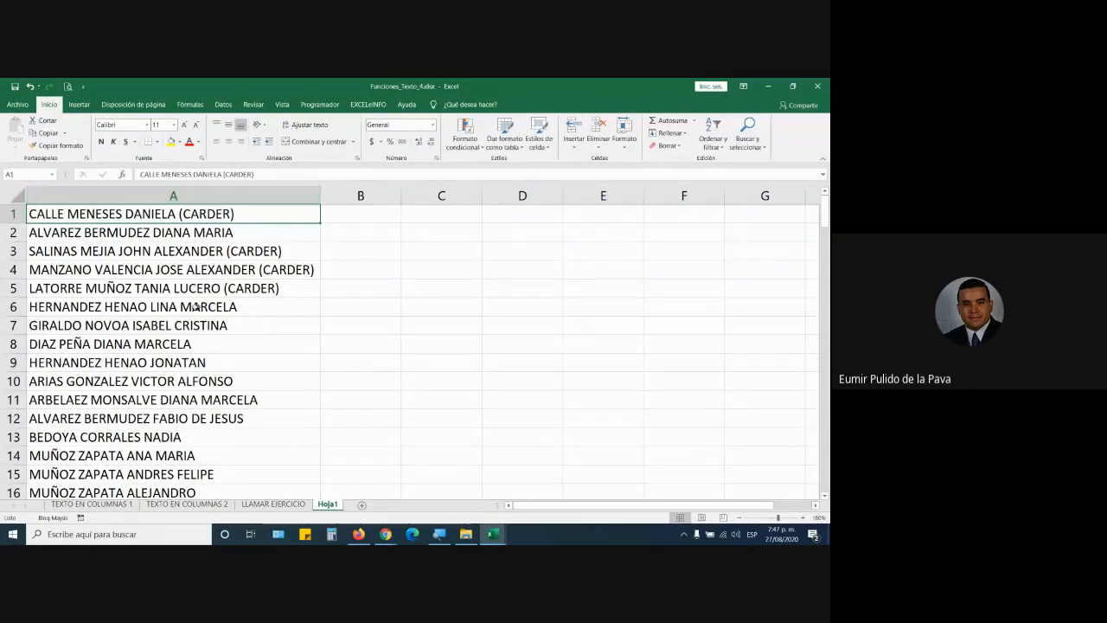
scroll(161, 426, "down", 16)
scroll(162, 426, "up", 16)
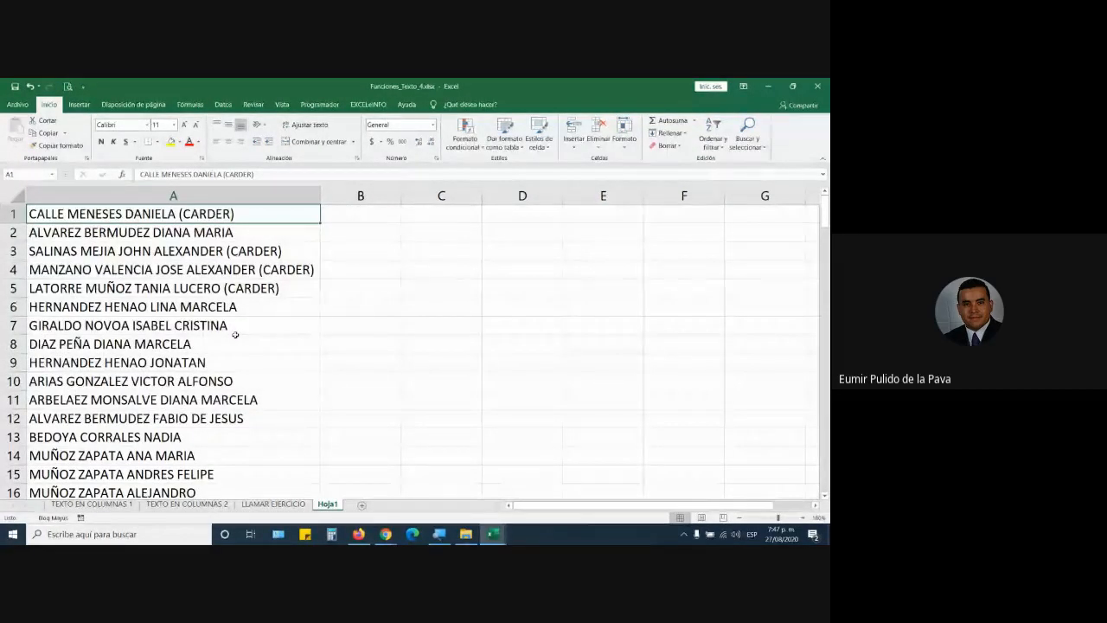
left_click(237, 197)
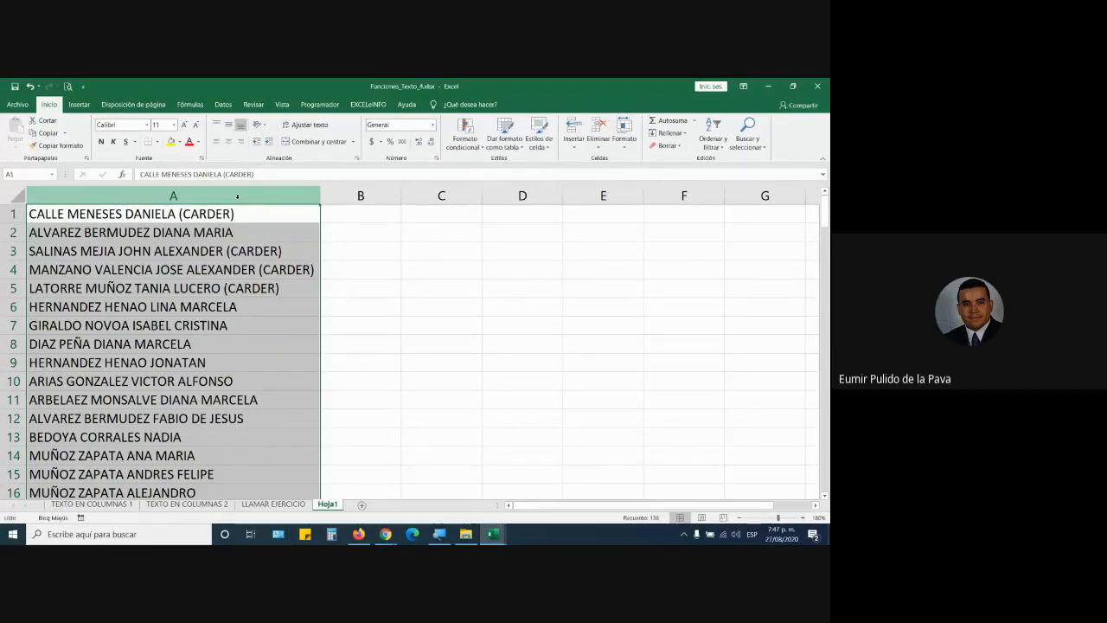
left_click(525, 214)
type("NOMBRES")
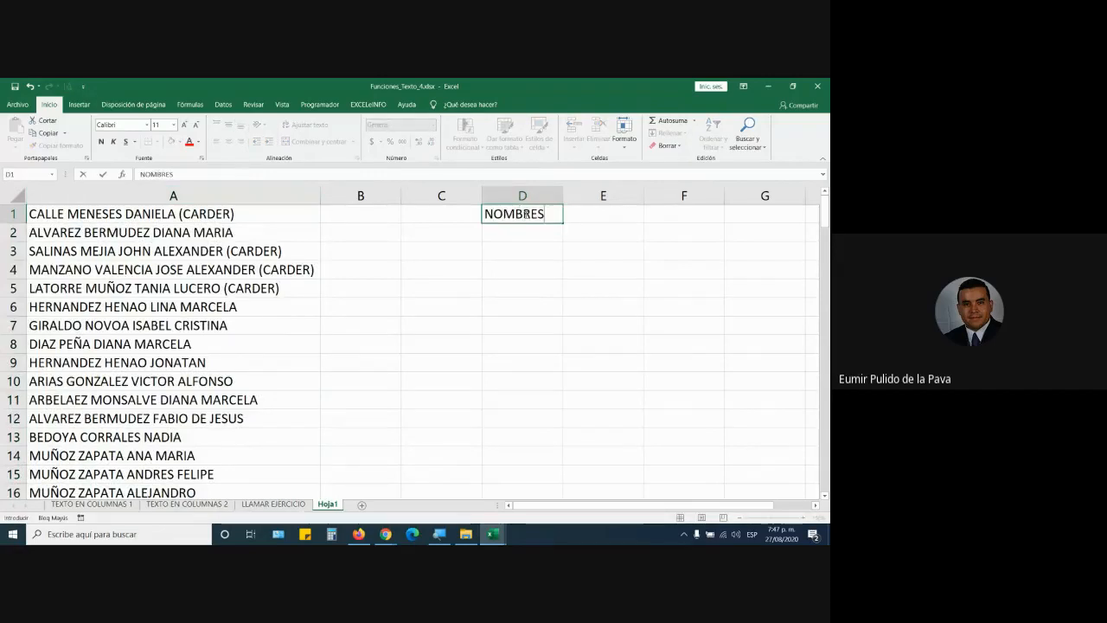
key("Tab")
type("APEL")
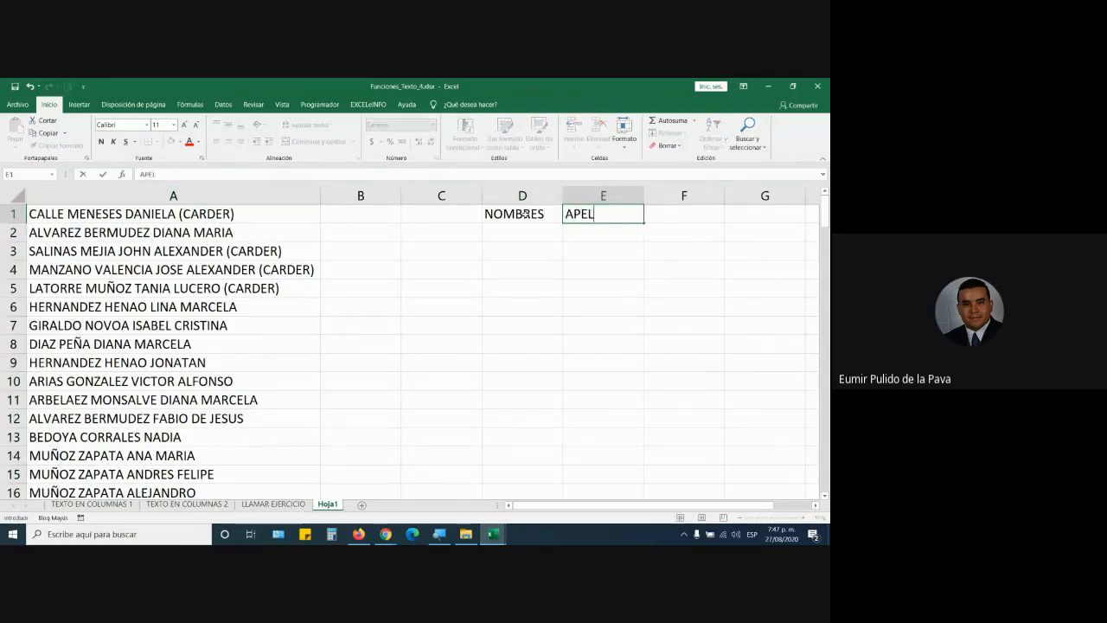
type("IIDOS")
key("Return")
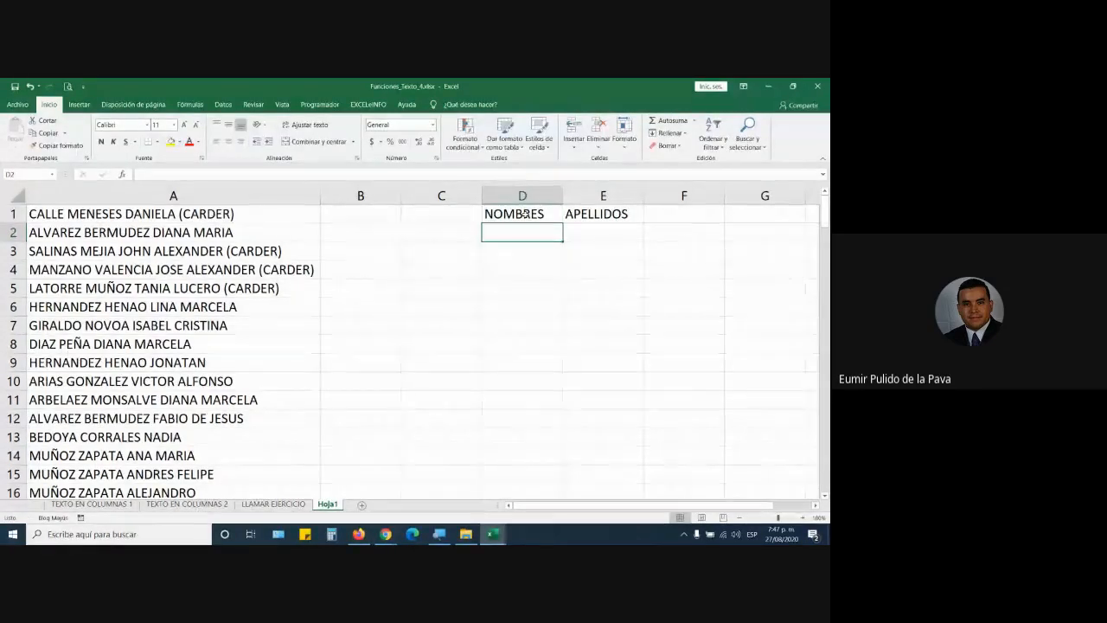
left_click(252, 219)
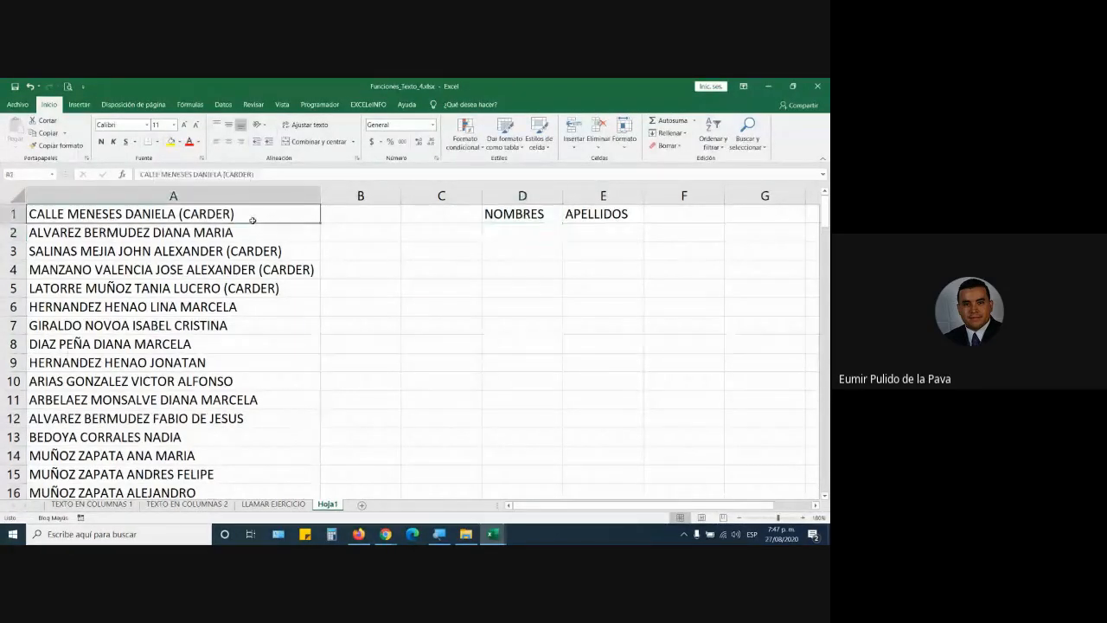
key("ctrl+Down")
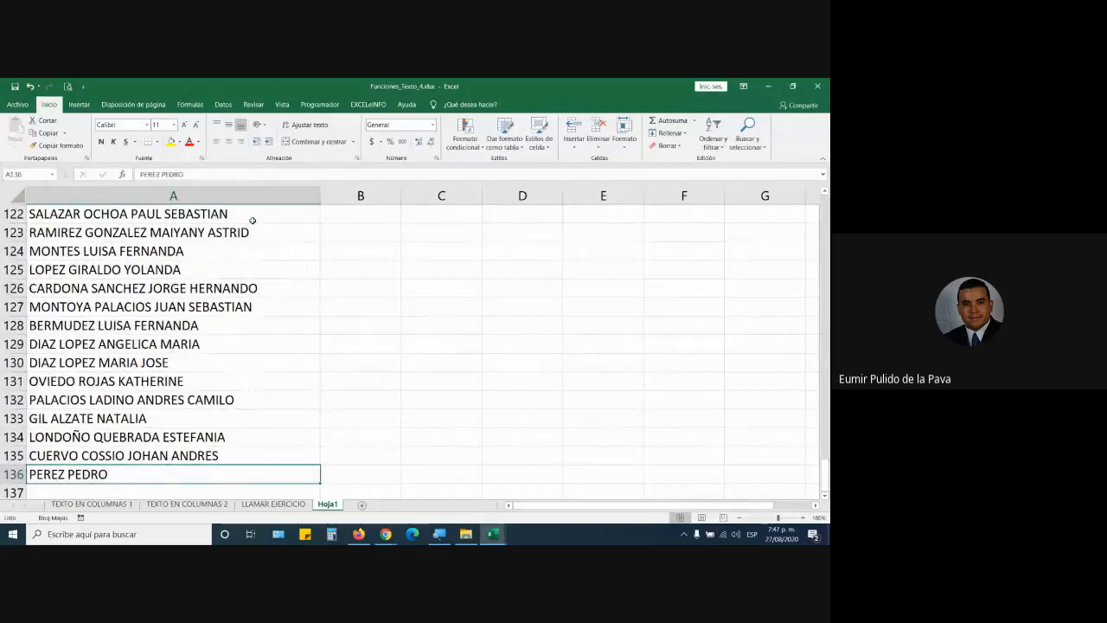
left_click_drag(817, 468, 816, 204)
left_click(513, 237)
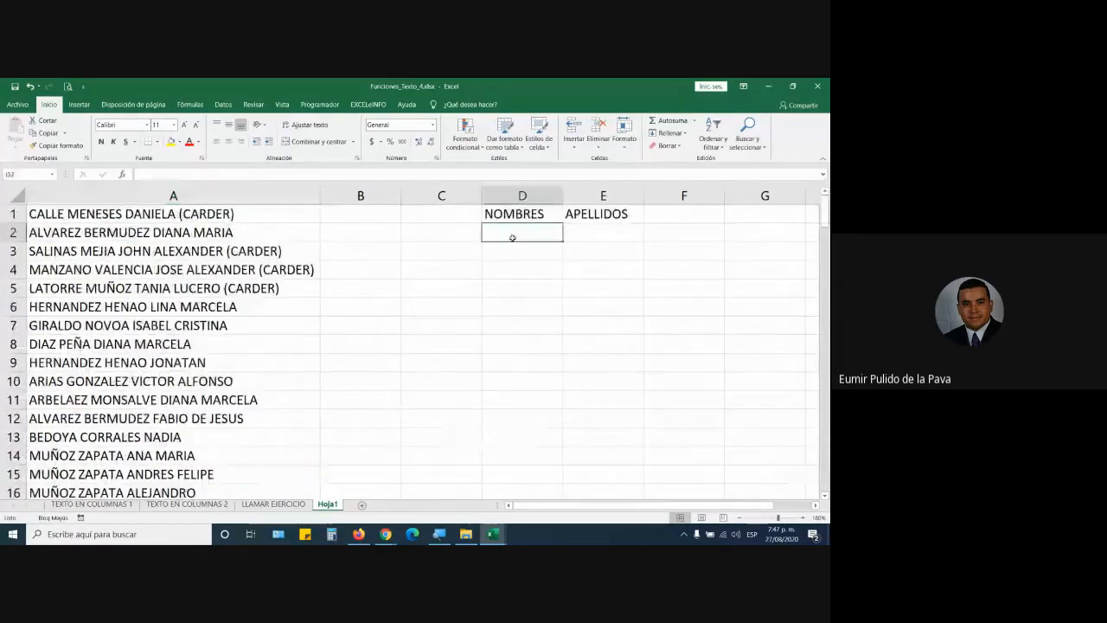
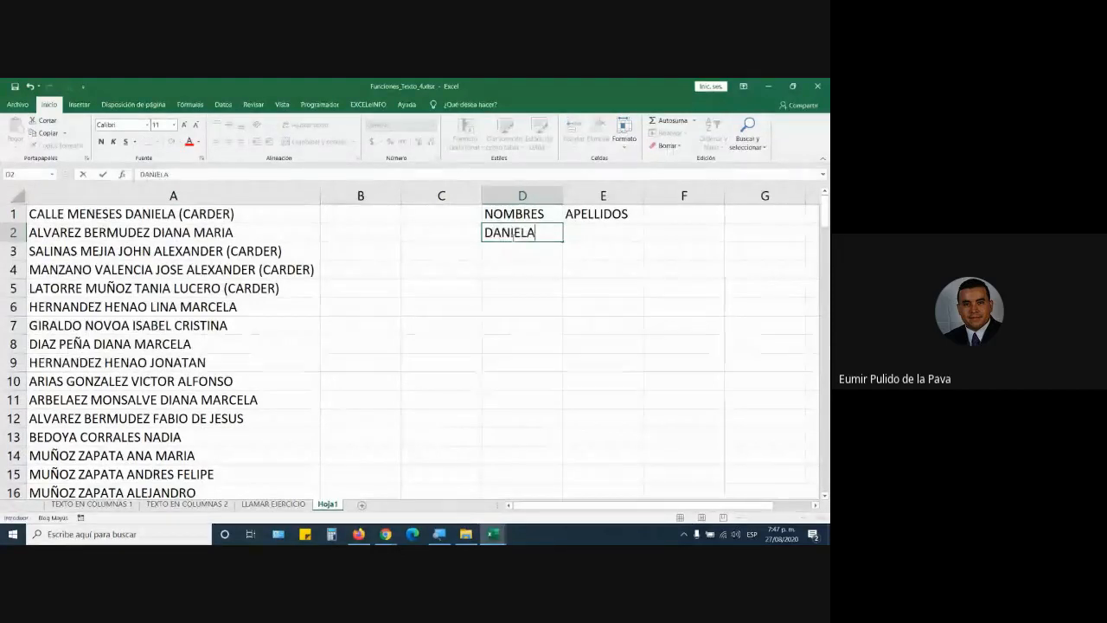
key("Tab")
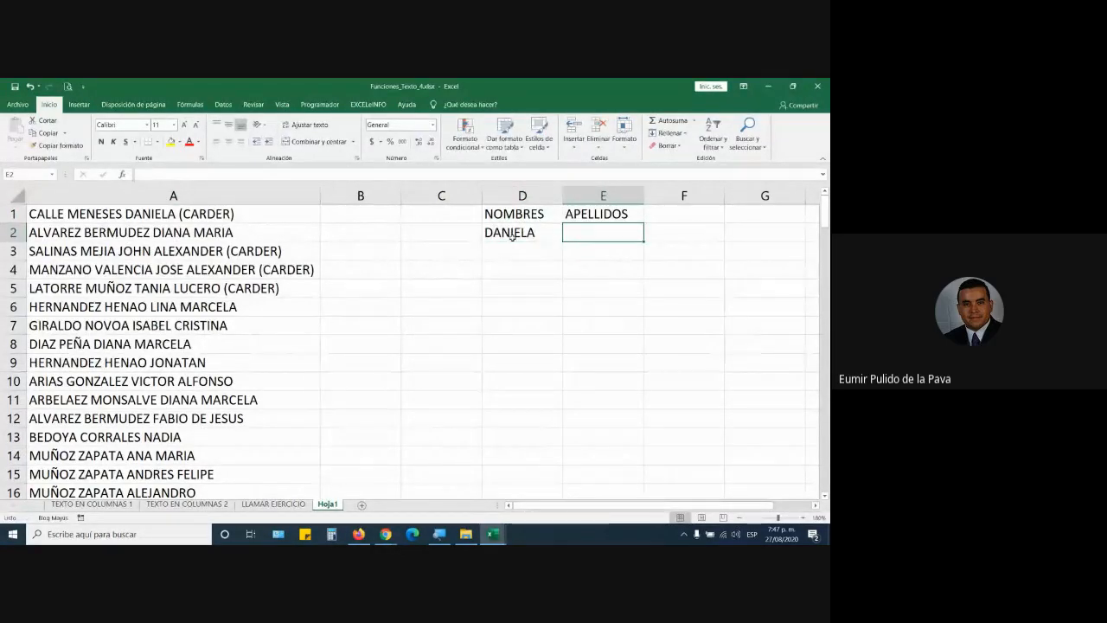
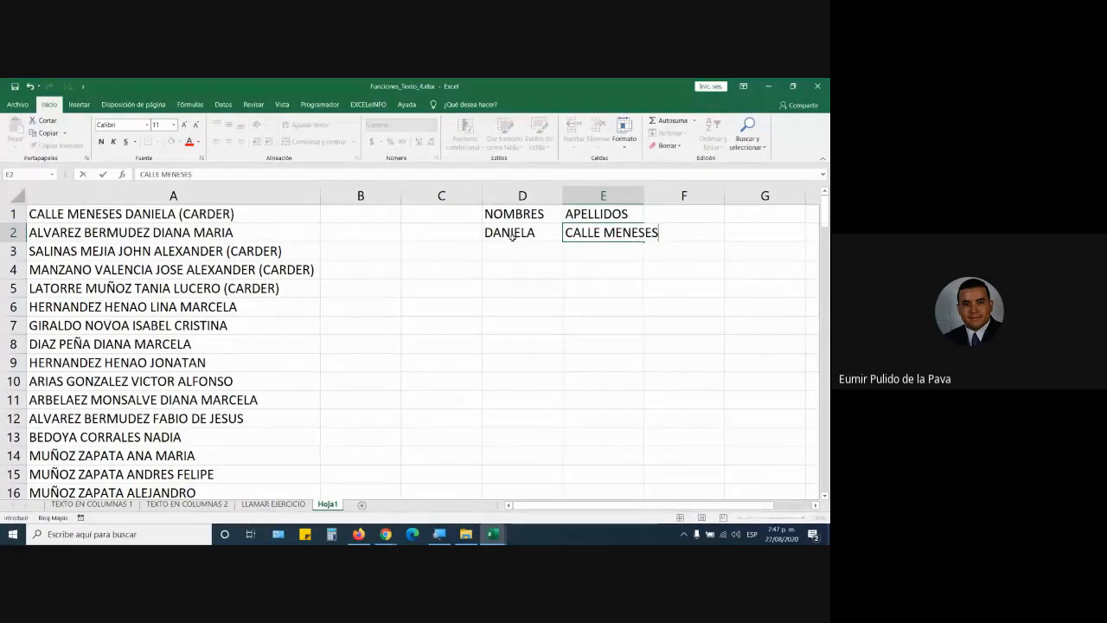
key("Return")
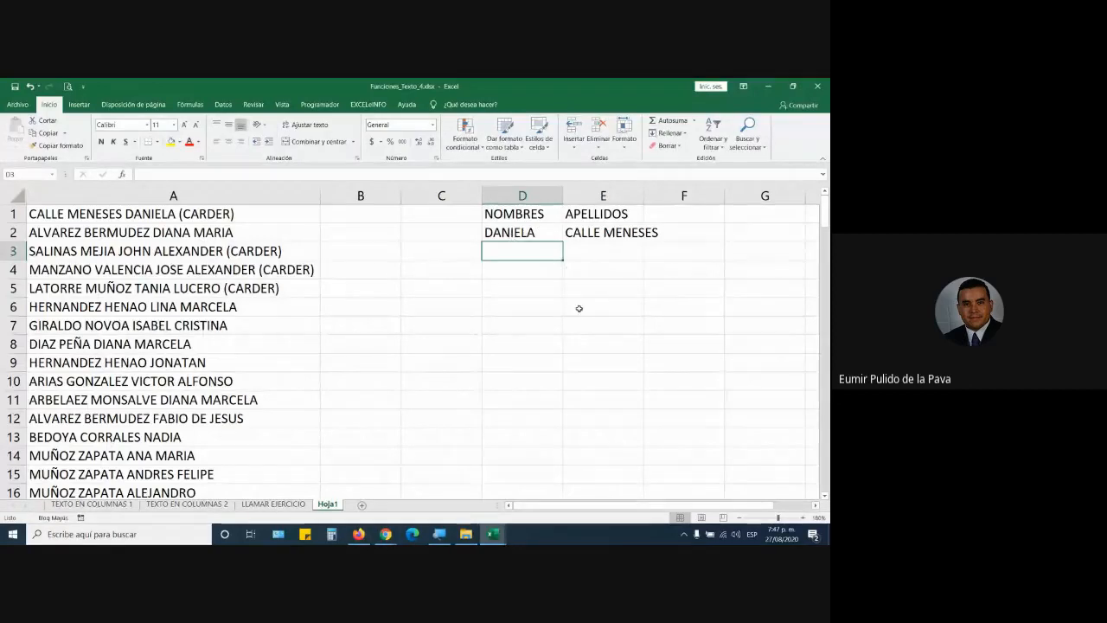
left_click_drag(531, 230, 605, 232)
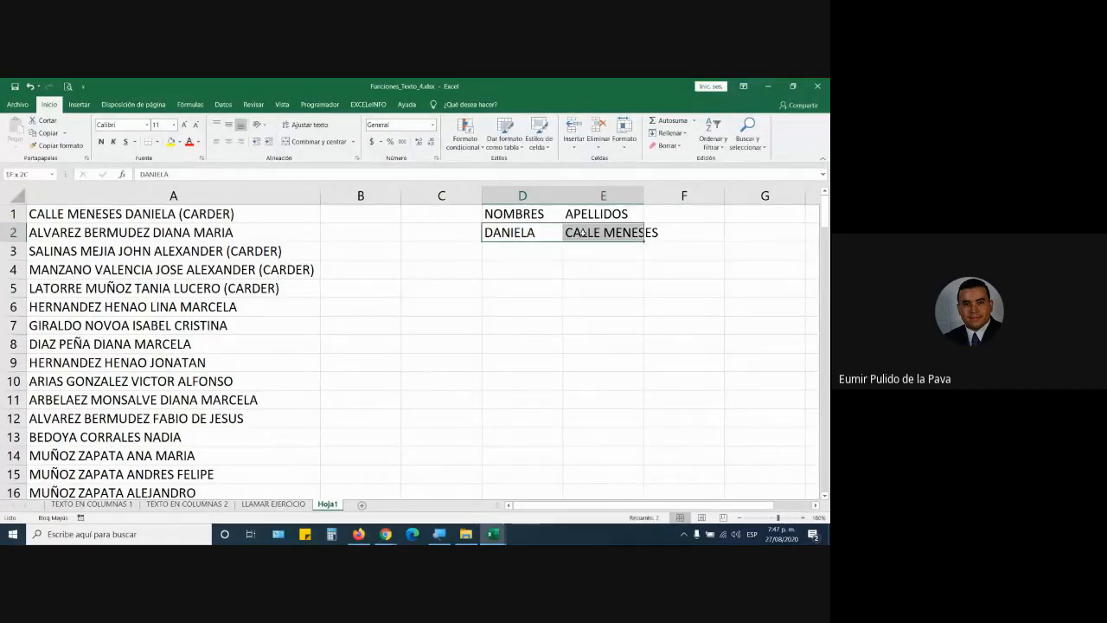
key("Delete")
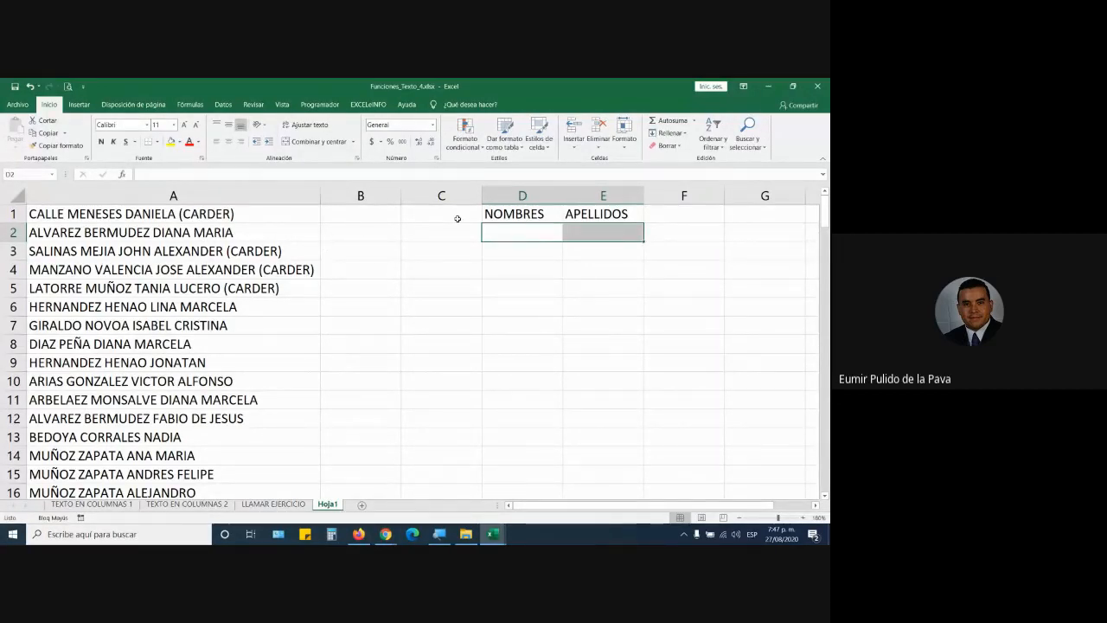
left_click_drag(519, 218, 605, 216)
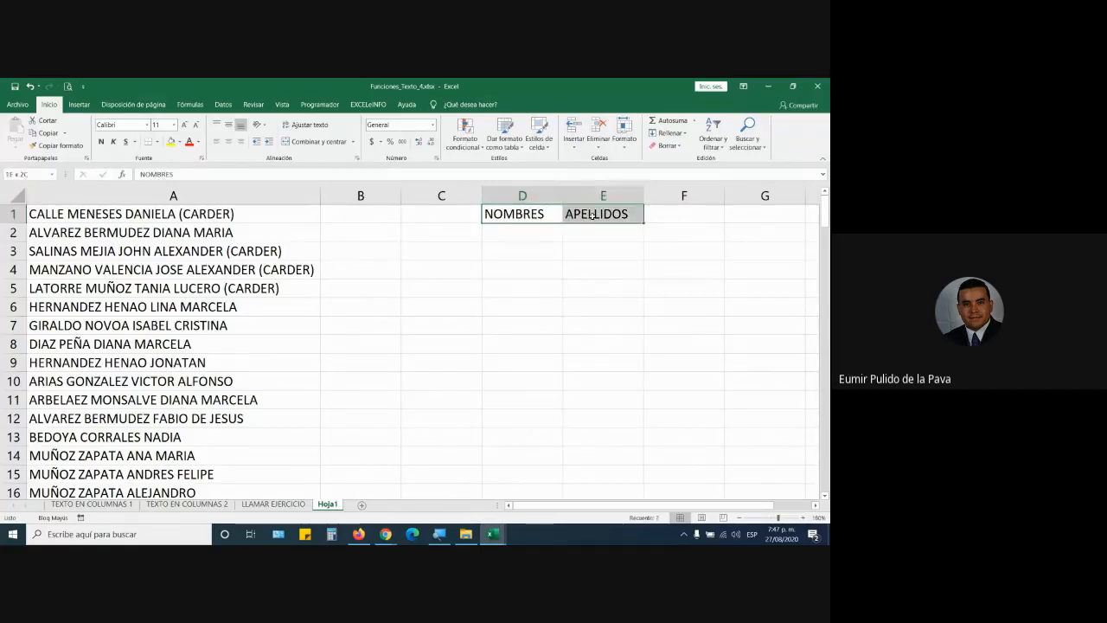
key("Delete")
left_click(224, 193)
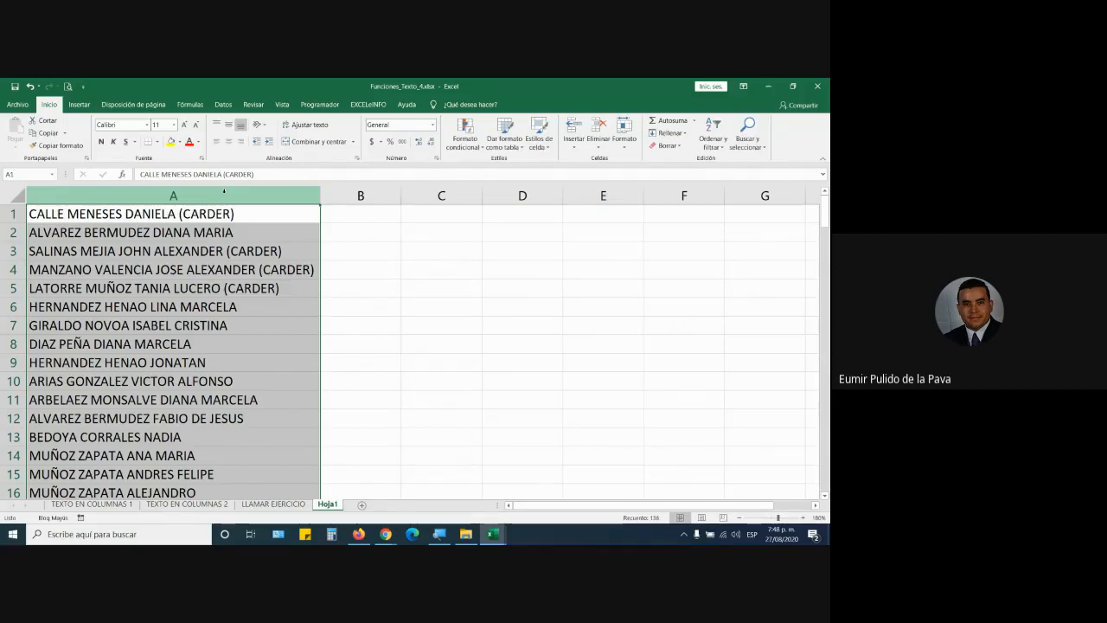
left_click(44, 416)
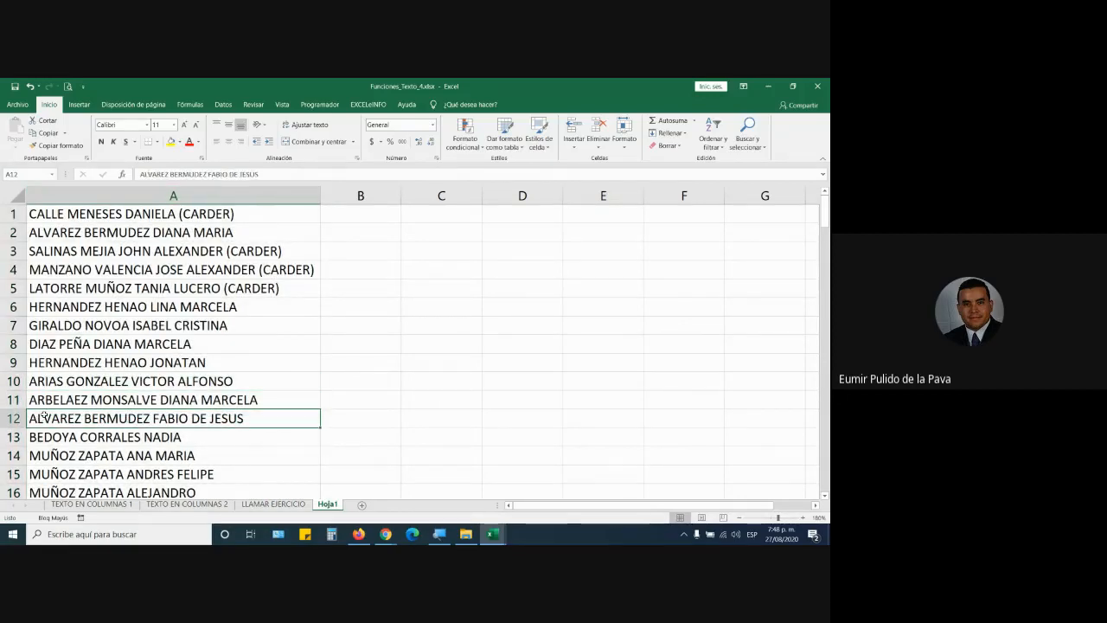
double_click(40, 418)
left_click_drag(28, 418, 208, 419)
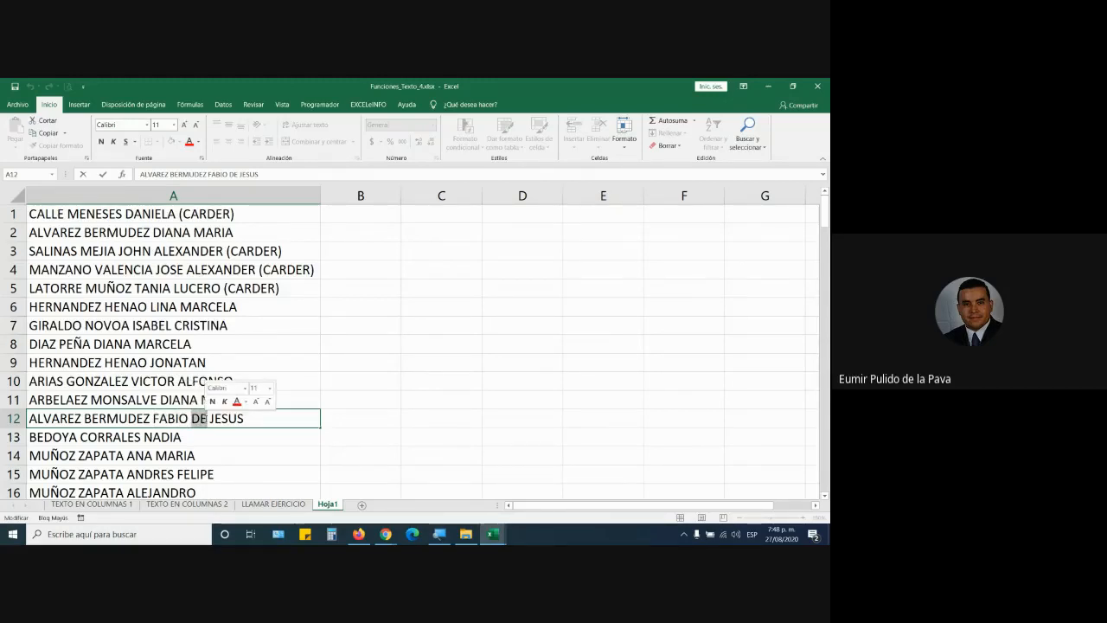
left_click_drag(210, 418, 261, 419)
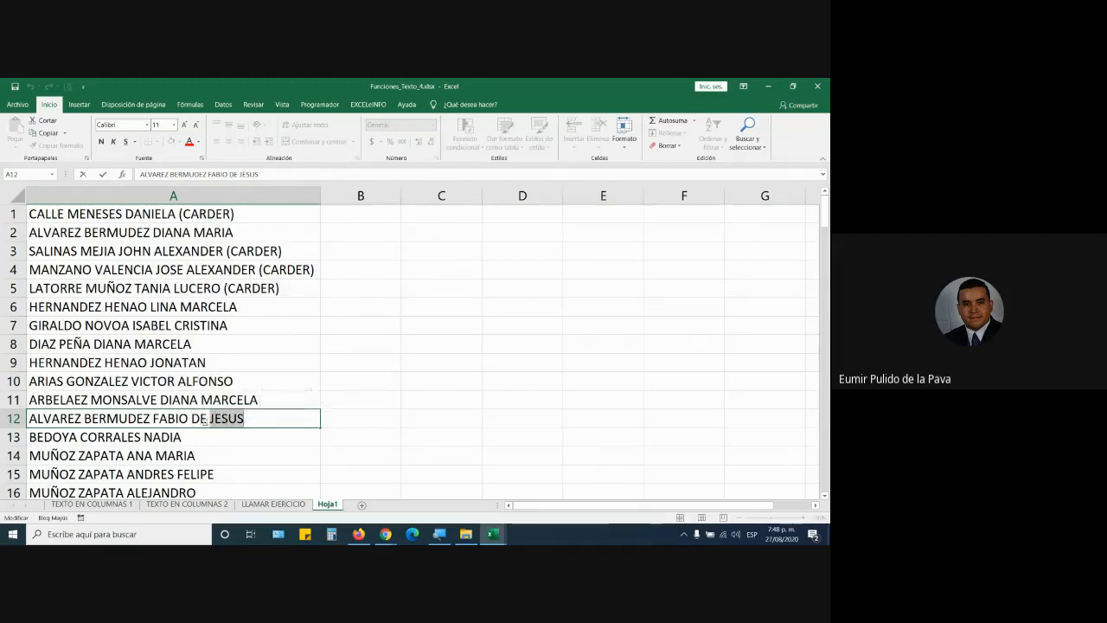
left_click_drag(192, 418, 261, 419)
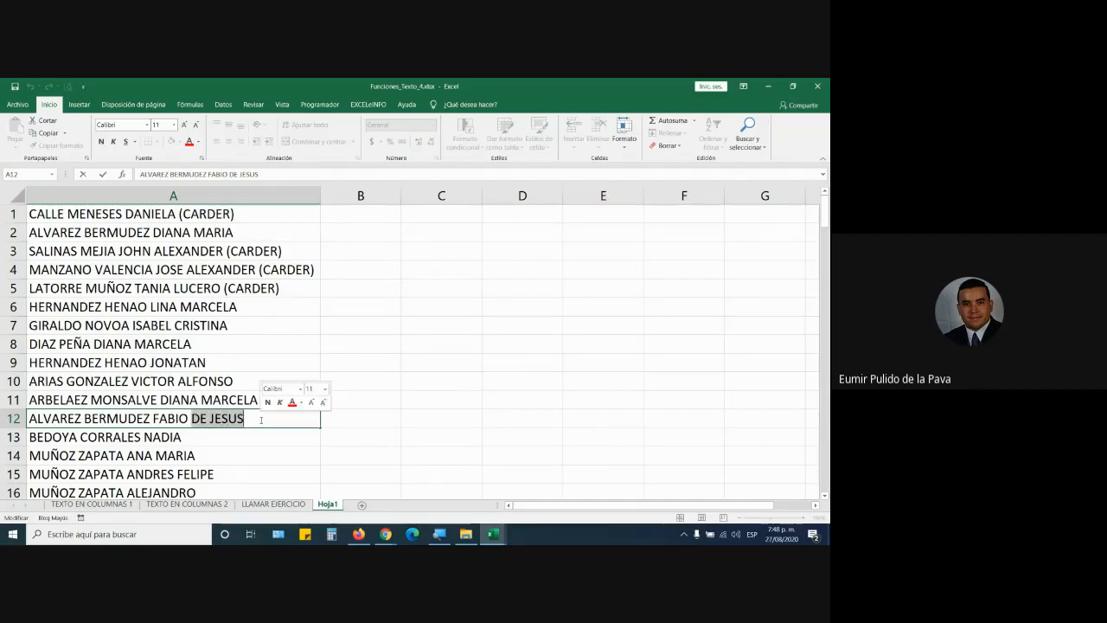
left_click(259, 421)
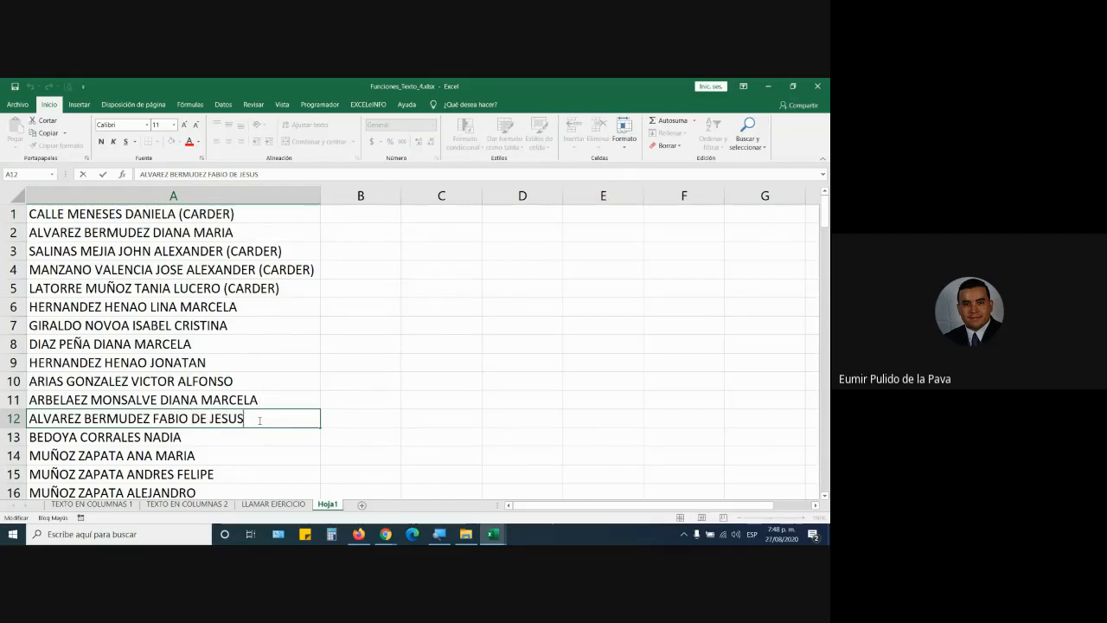
left_click_drag(183, 418, 250, 420)
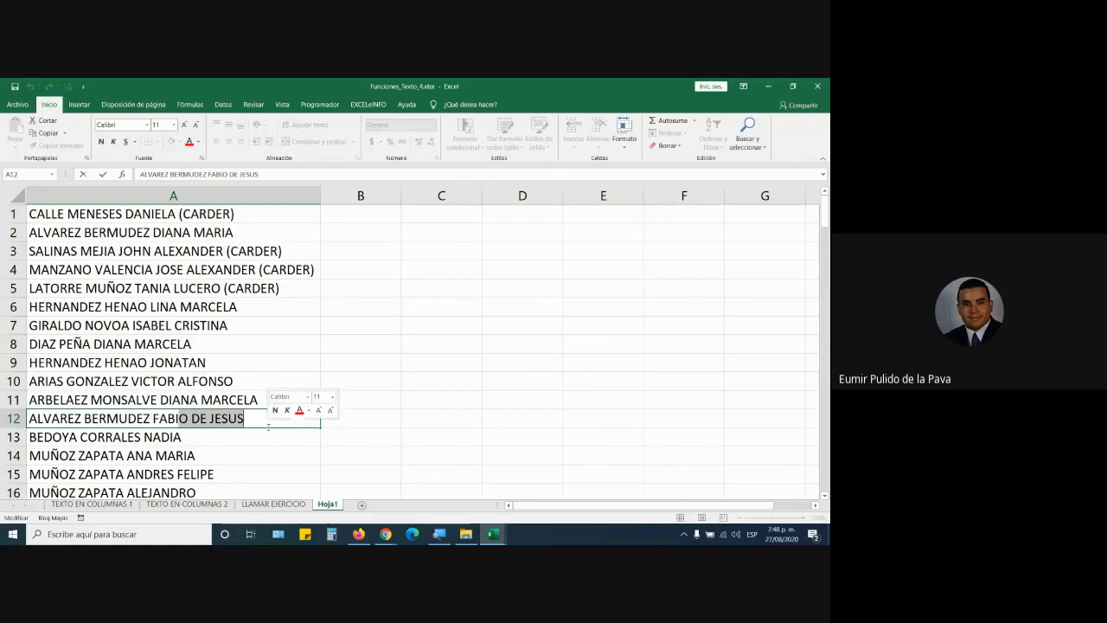
left_click(268, 439)
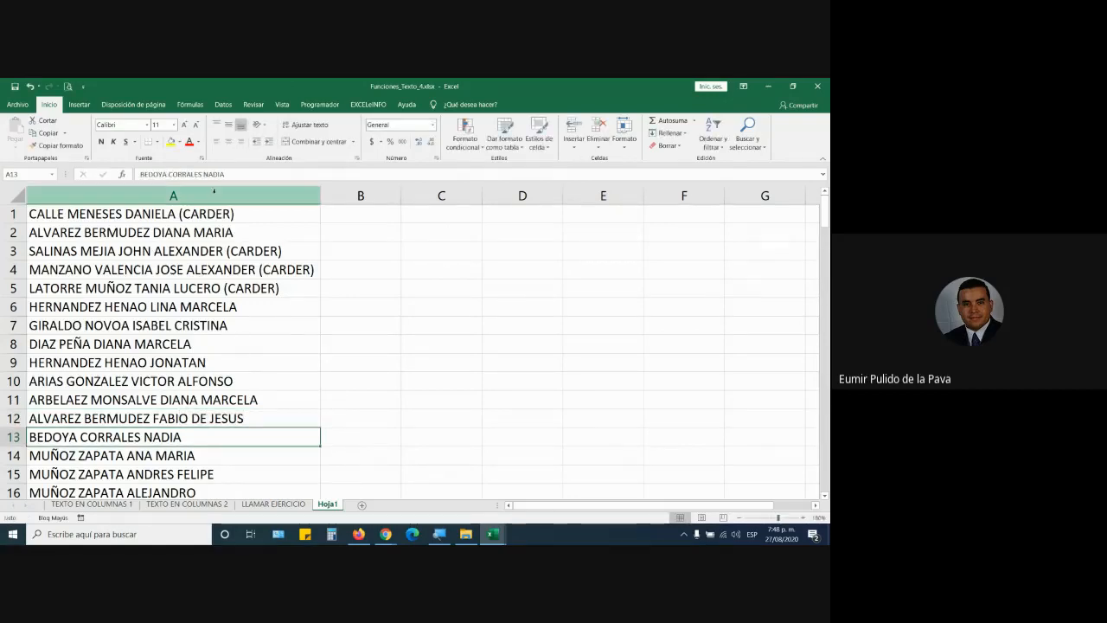
left_click(199, 195)
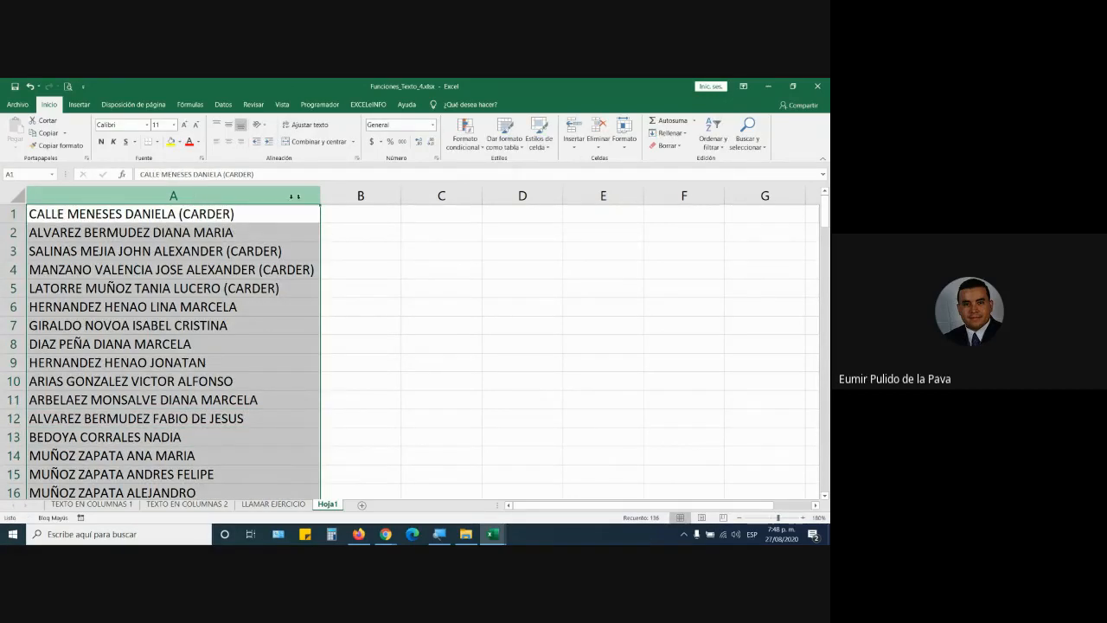
Step: Start Text to Columns on the names, splitting at spaces instead of a custom character
left_click(223, 104)
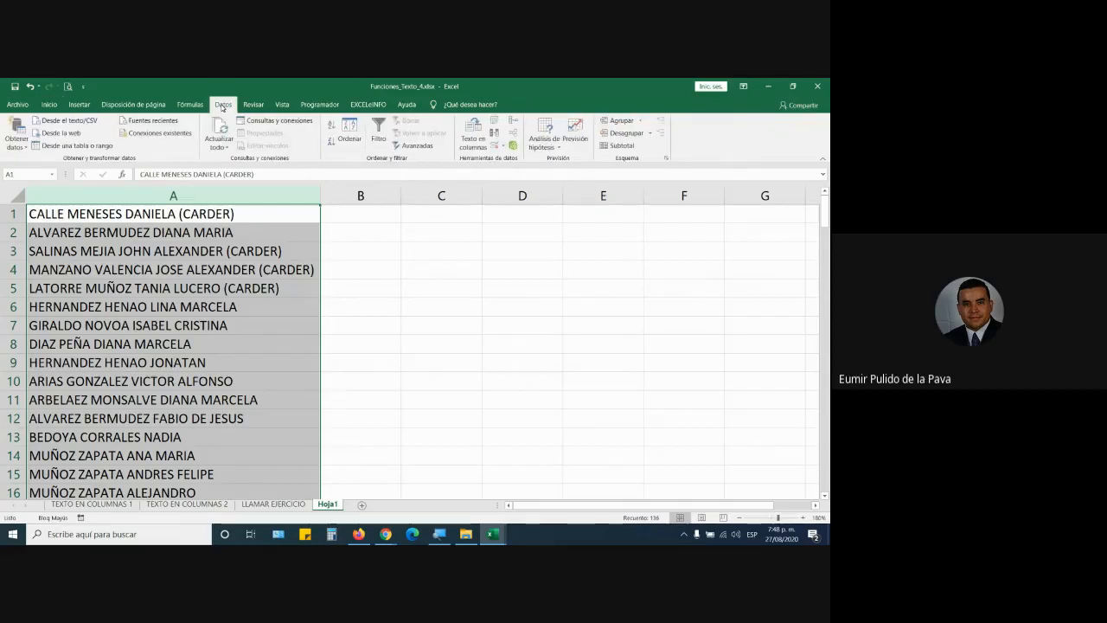
left_click(473, 138)
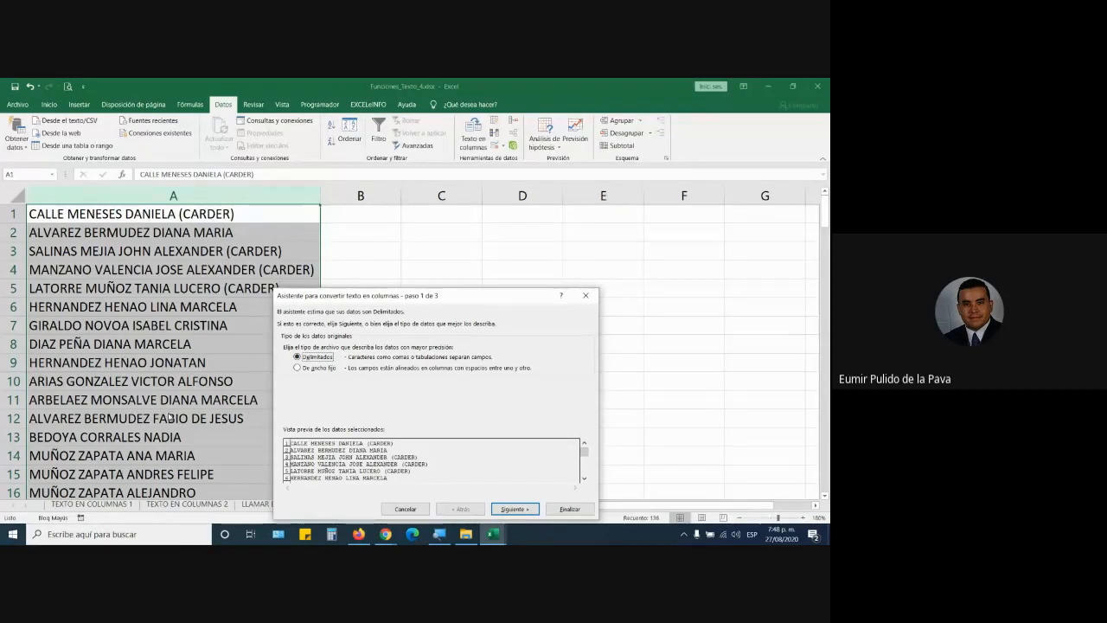
left_click(514, 508)
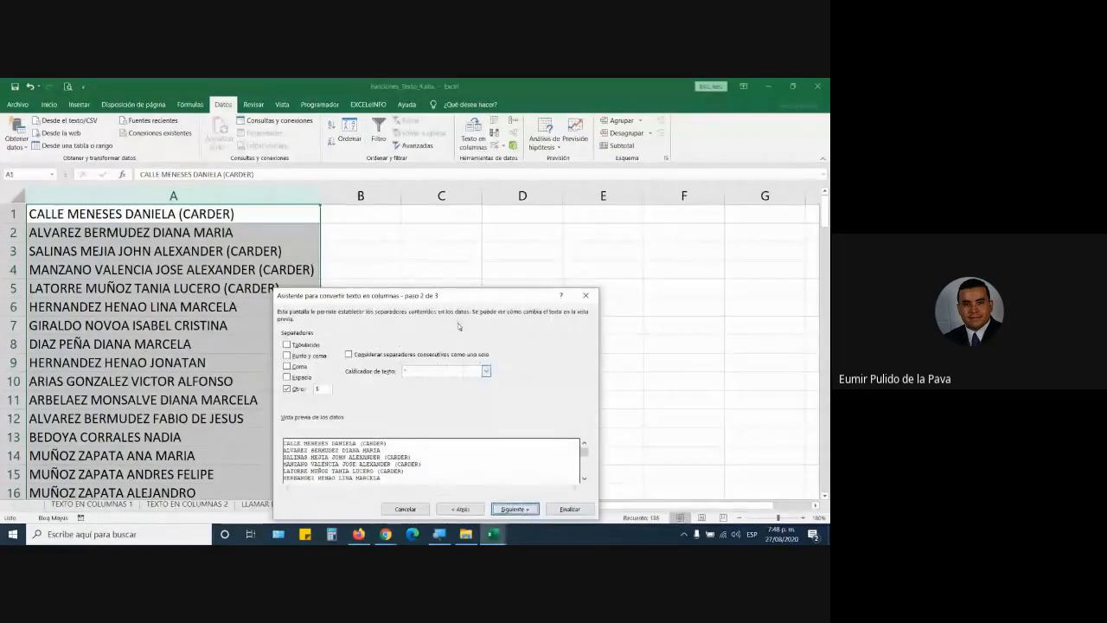
left_click_drag(449, 304, 497, 158)
left_click(337, 242)
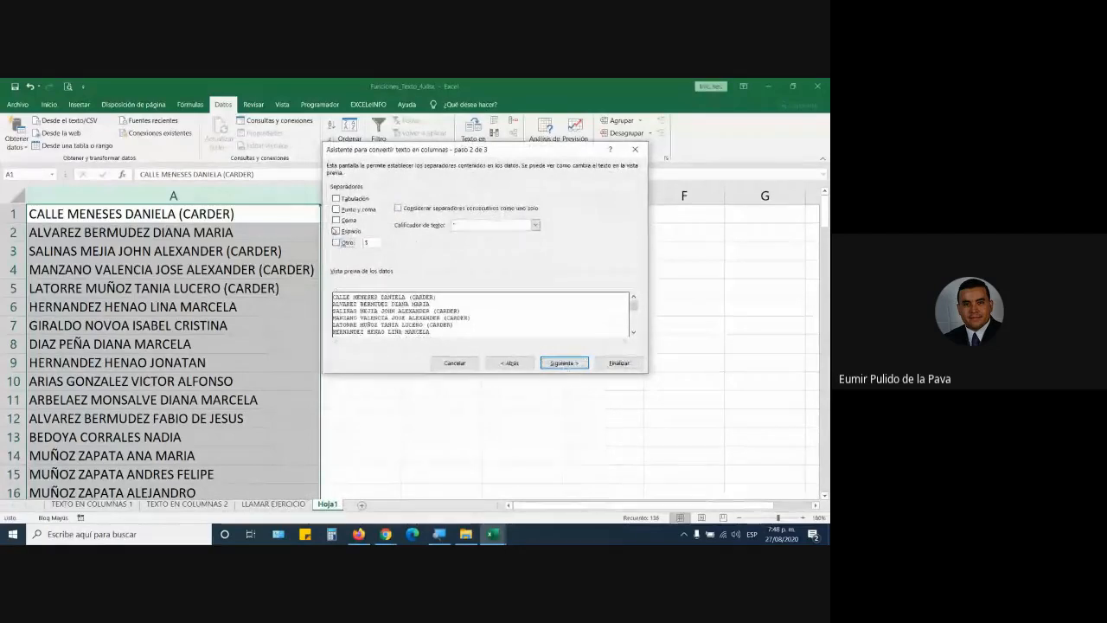
left_click(335, 230)
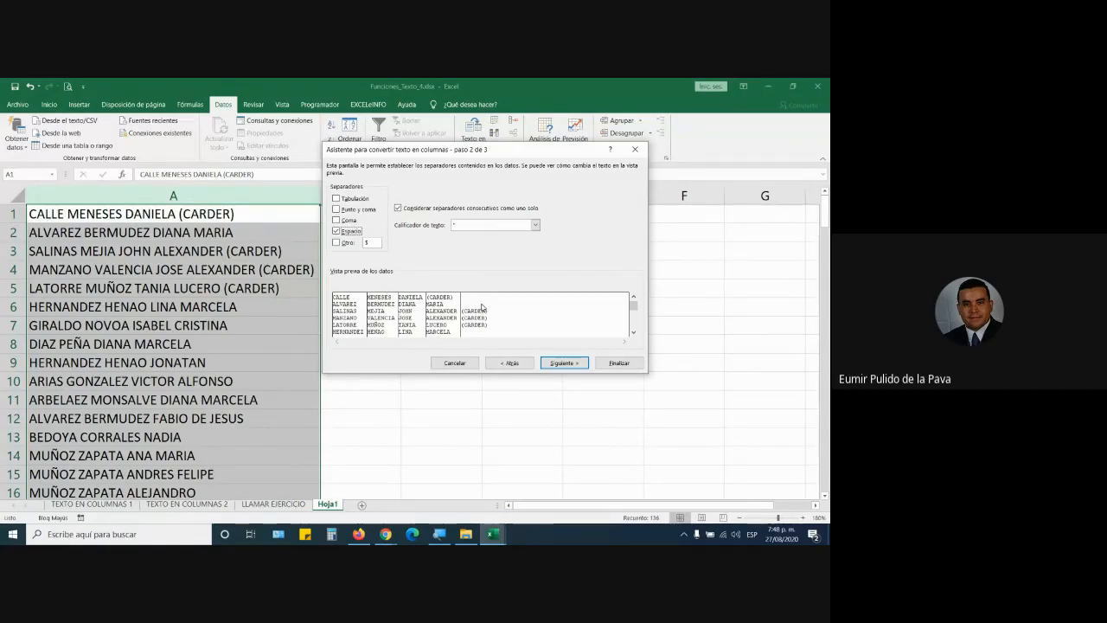
left_click(563, 363)
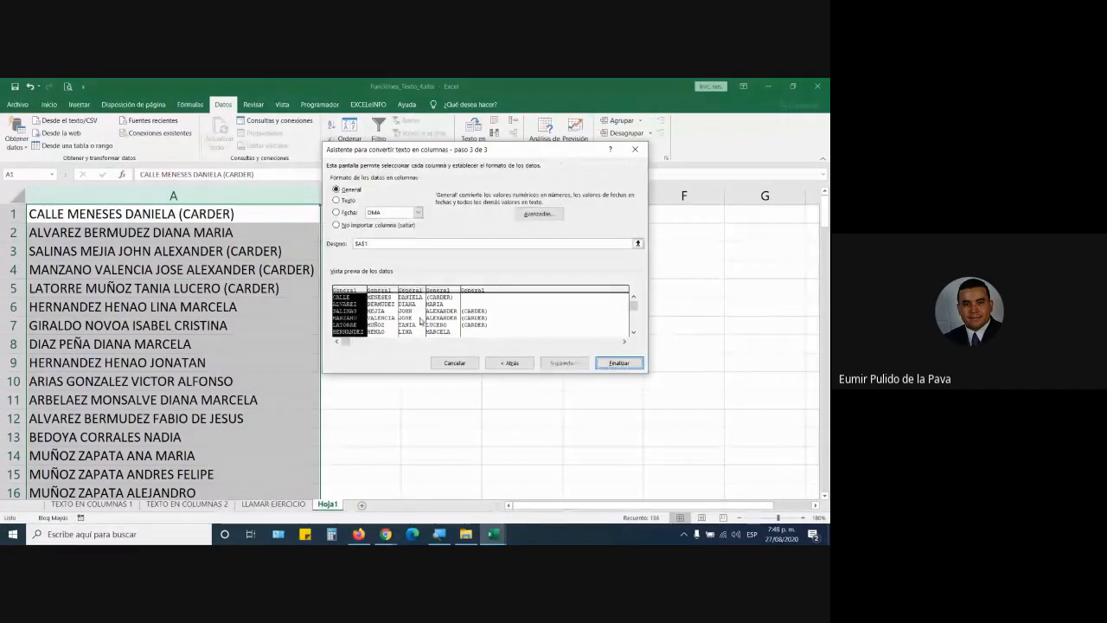
Step: Keep General format, set the destination to A1, and finish the split
left_click(411, 308)
left_click(471, 312)
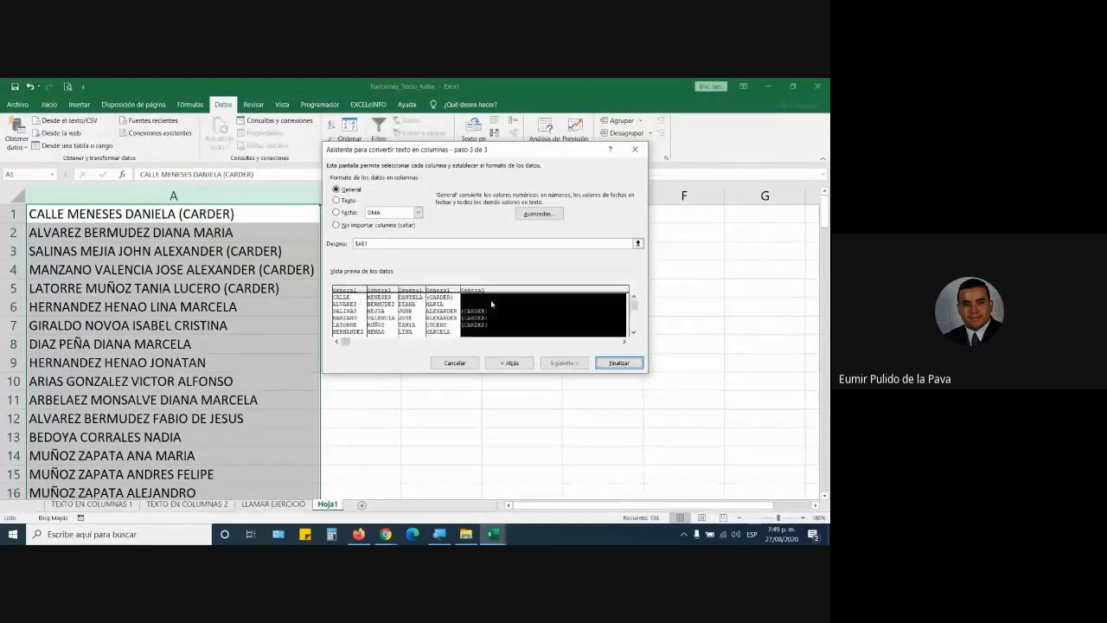
left_click(350, 307)
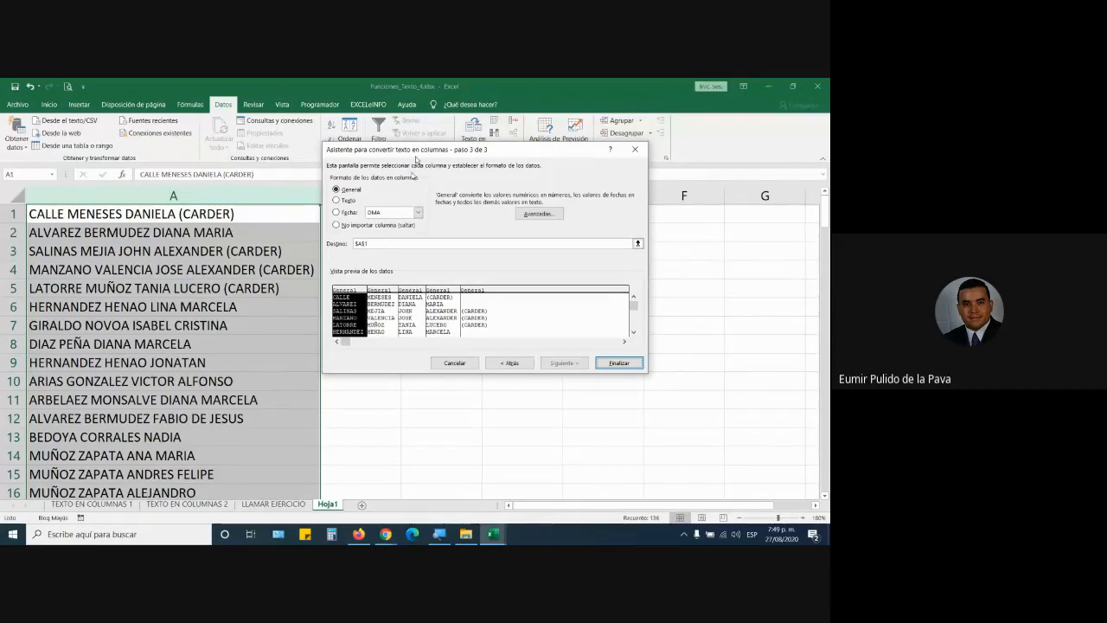
left_click_drag(423, 152, 506, 260)
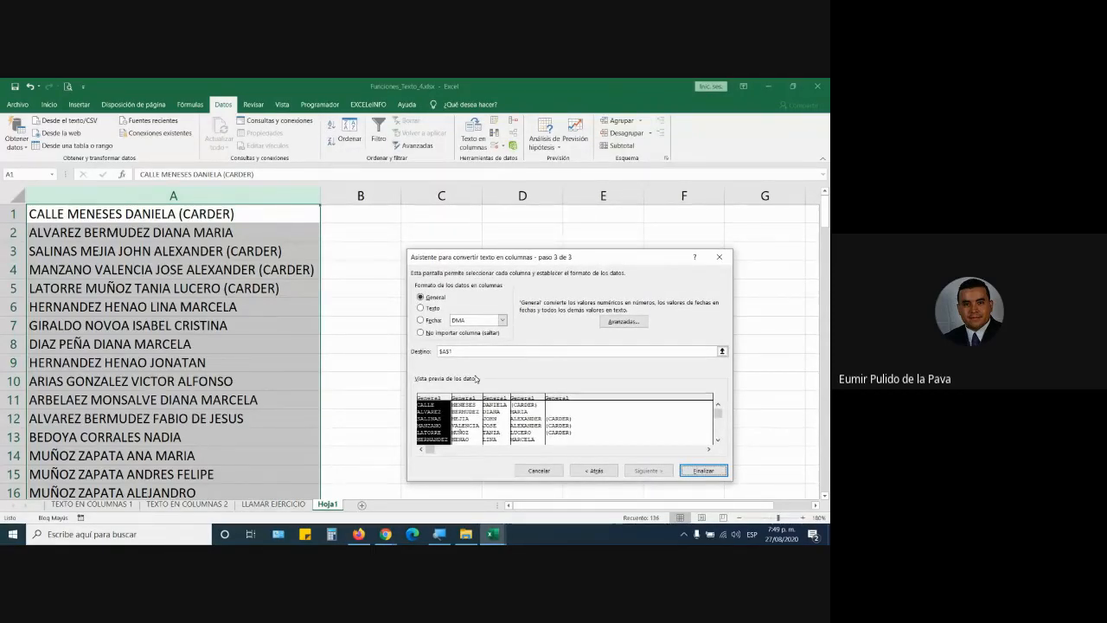
left_click(266, 212)
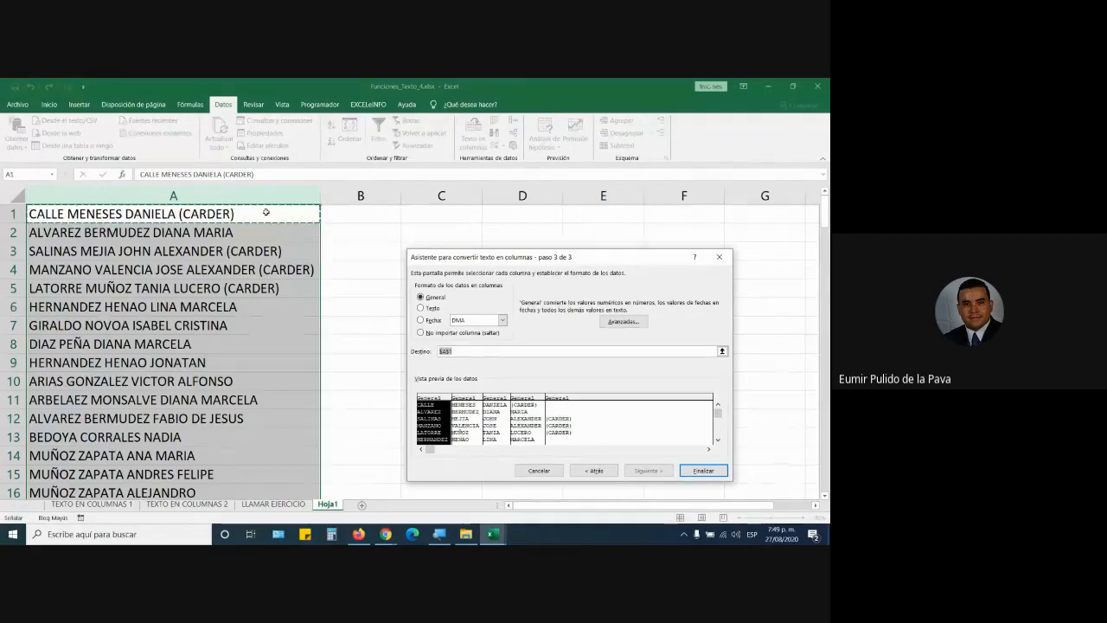
left_click(692, 470)
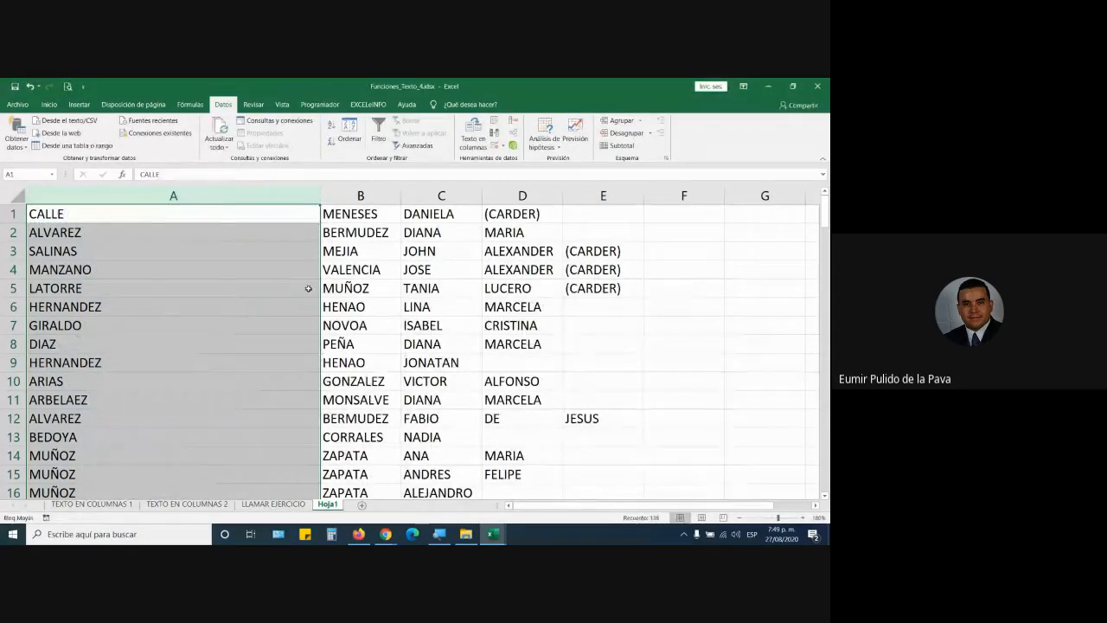
double_click(320, 195)
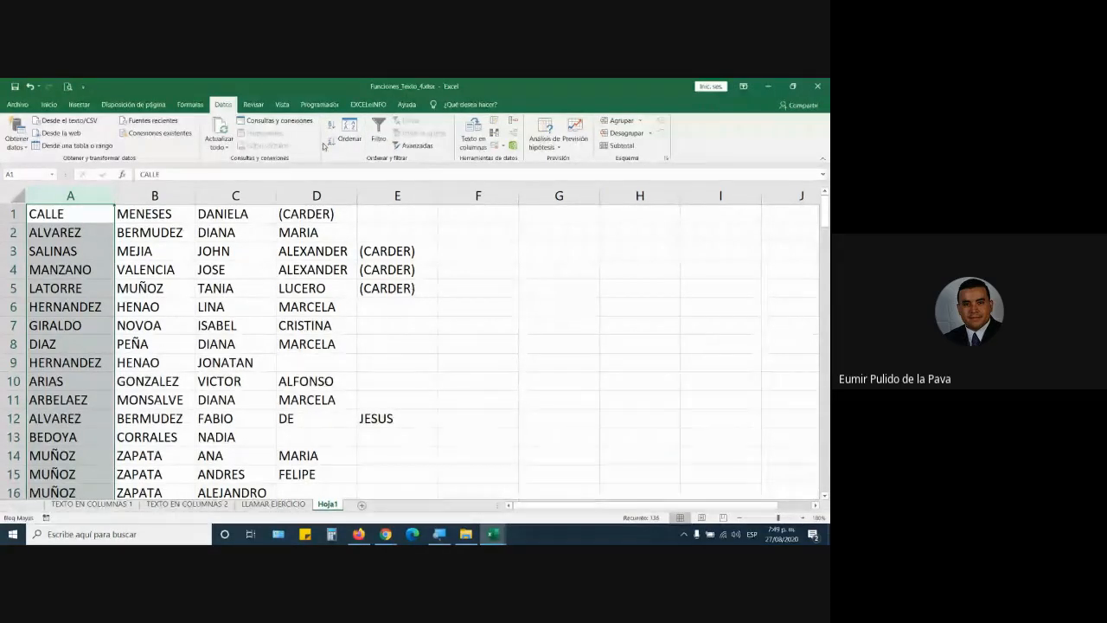
left_click(244, 194)
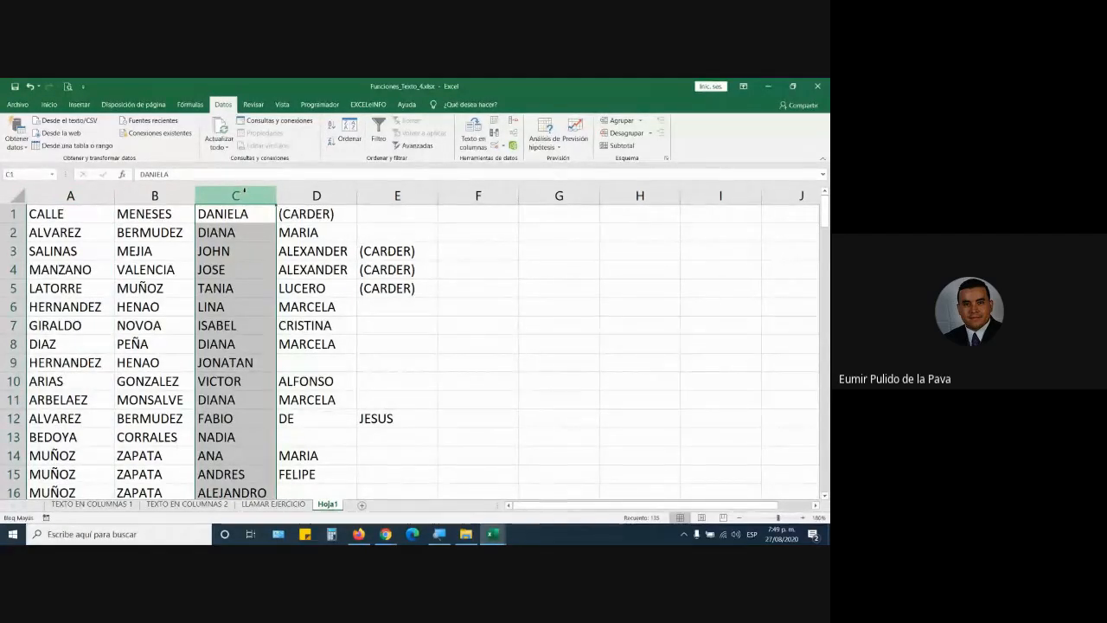
left_click_drag(827, 210, 825, 220)
left_click_drag(823, 464, 823, 472)
left_click(158, 482)
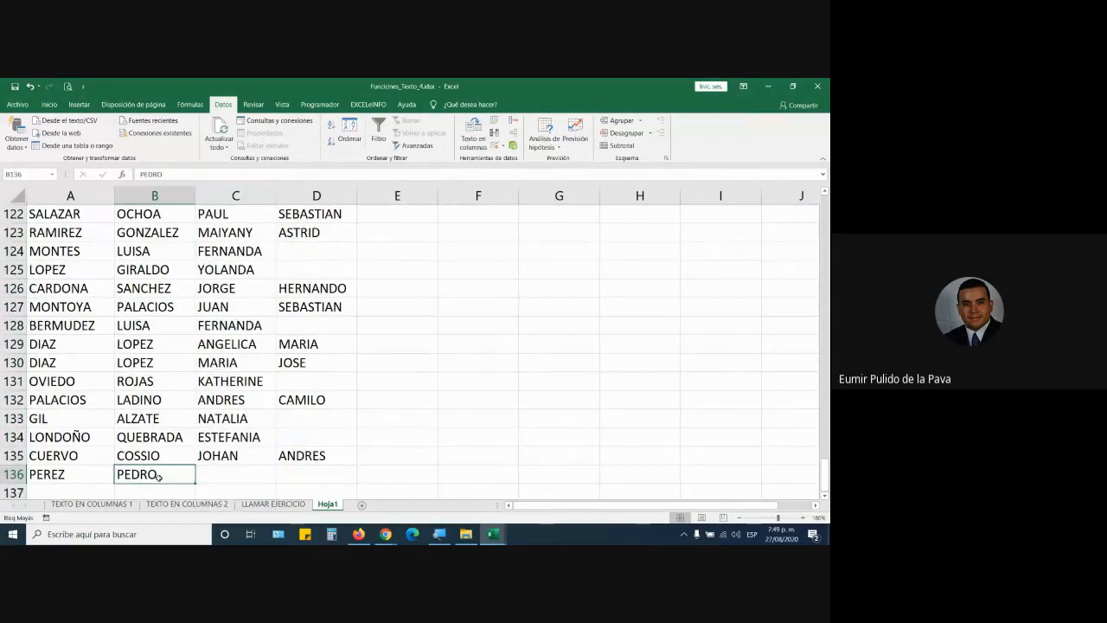
left_click(15, 474)
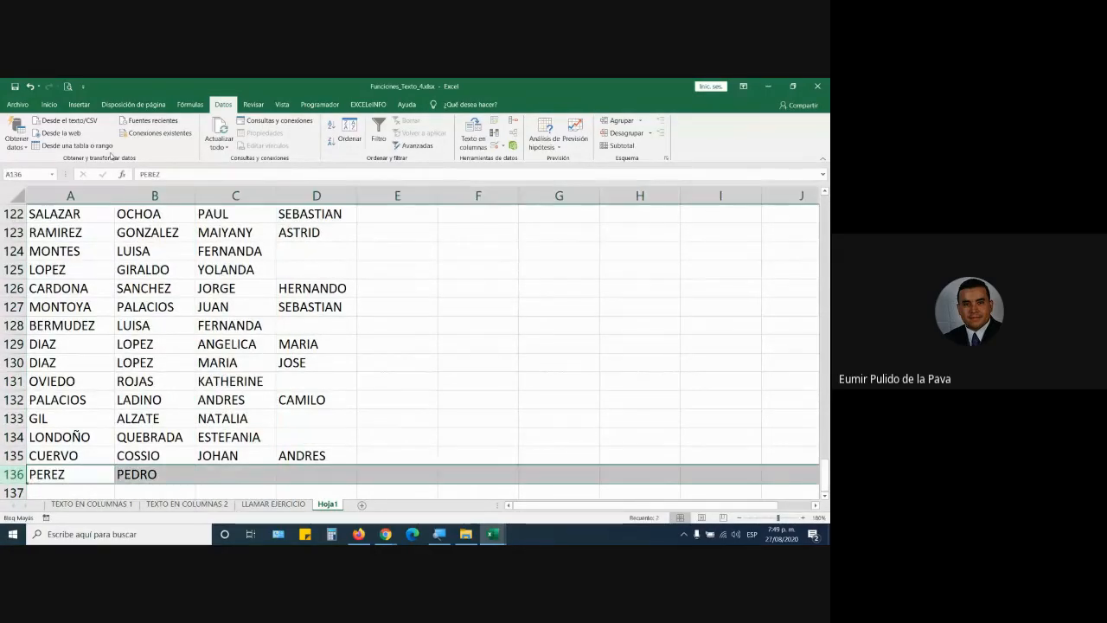
left_click(60, 110)
left_click(169, 142)
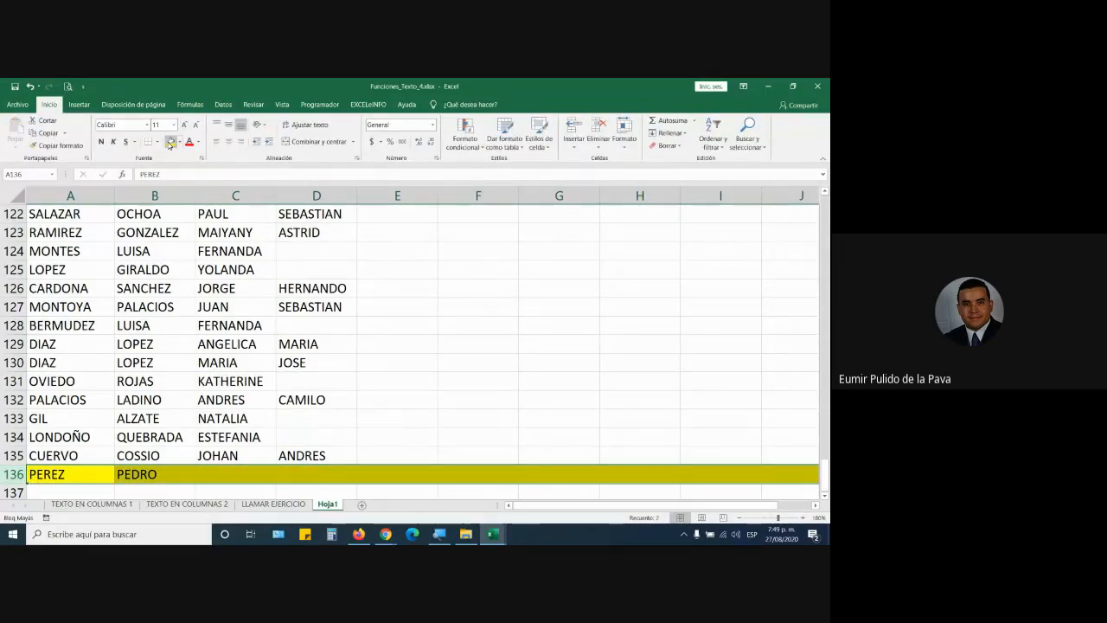
scroll(193, 358, "up", 3)
scroll(193, 358, "up", 18)
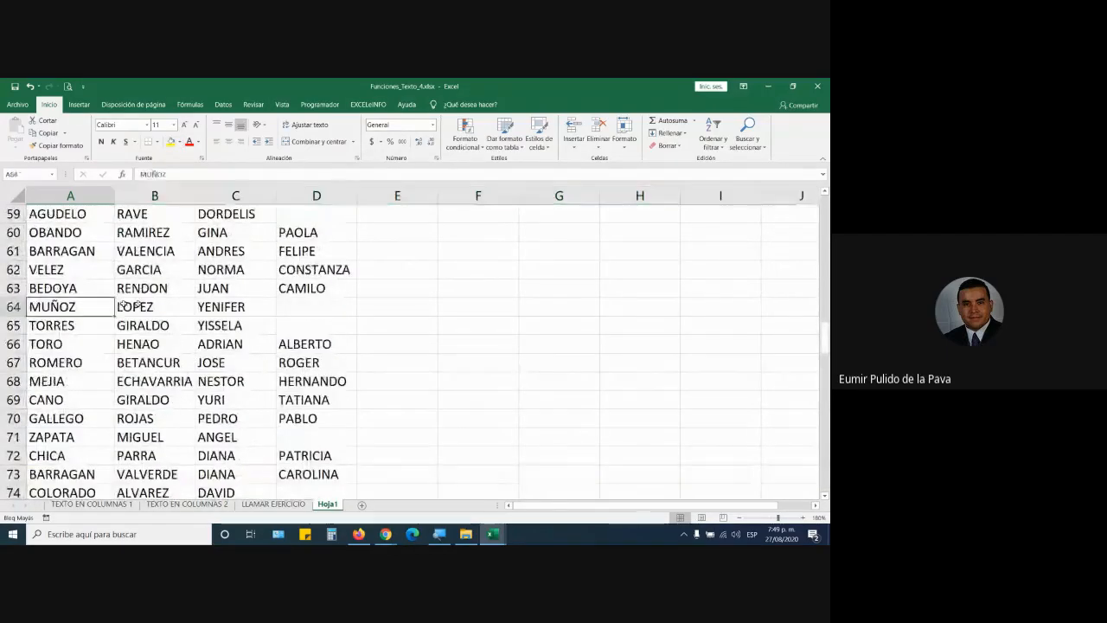
left_click_drag(51, 306, 234, 306)
left_click(170, 142)
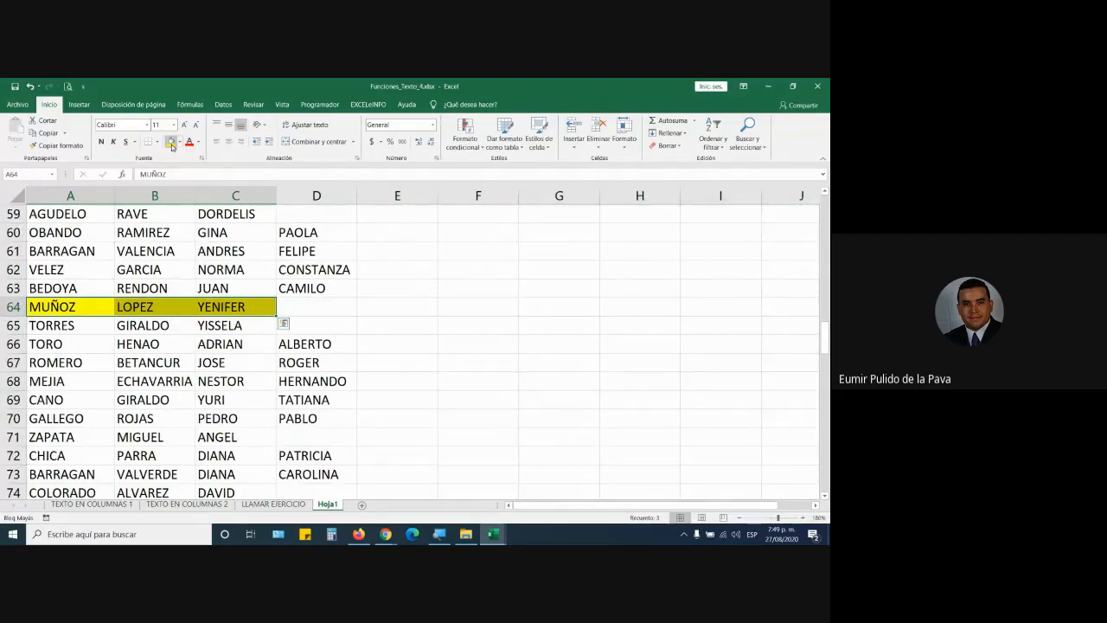
key("ctrl+z")
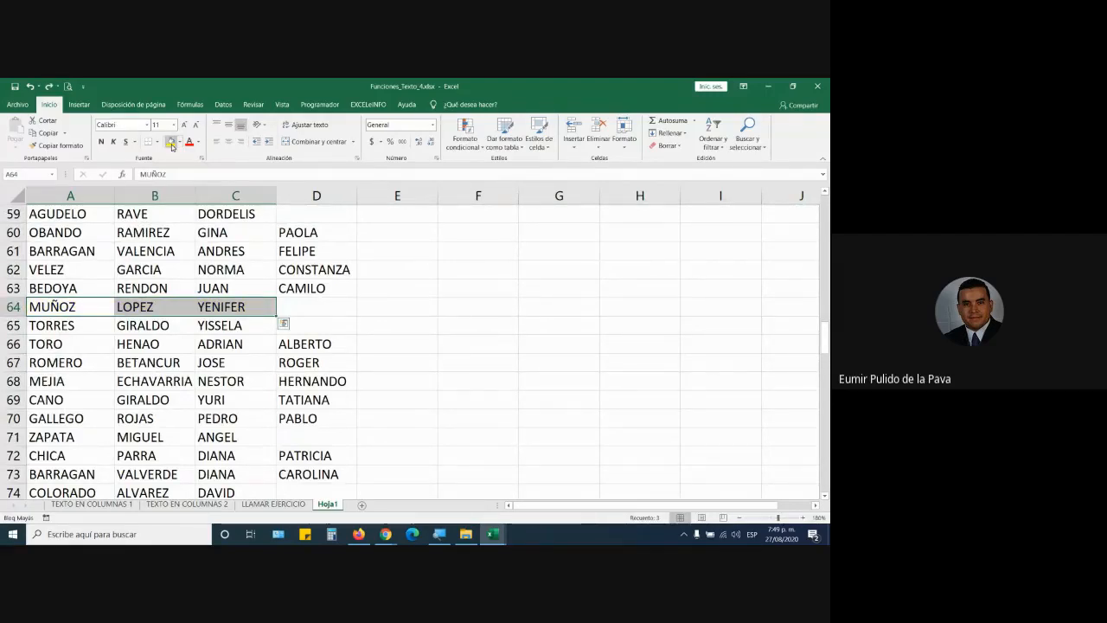
Step: Enter the headers NOMBRES in G1 and APELLIDOS in H1
left_click_drag(825, 335, 825, 212)
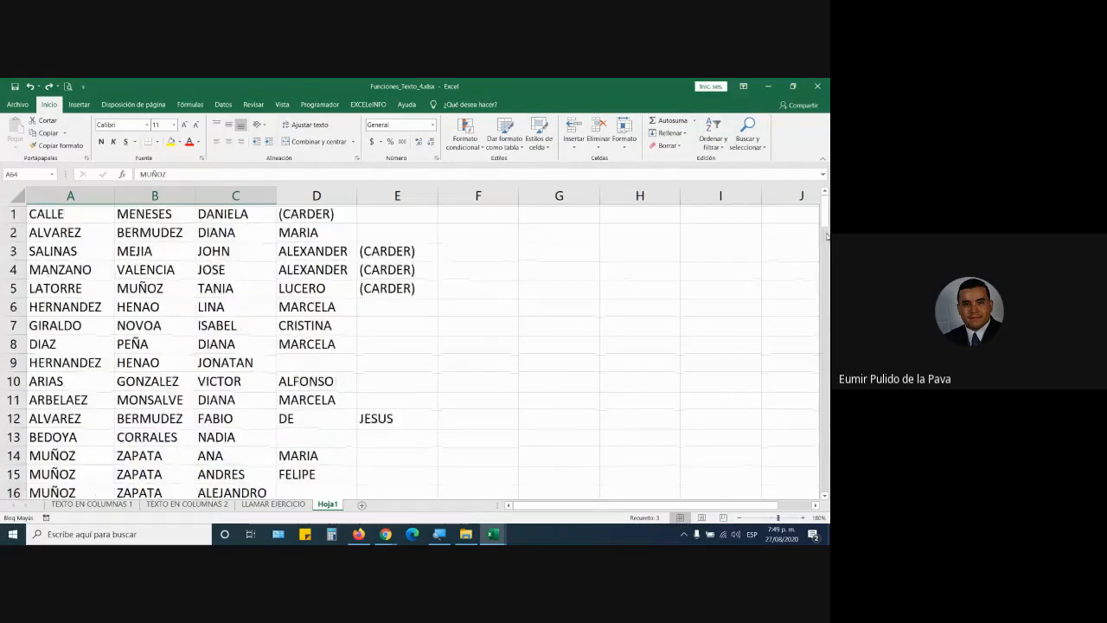
left_click(556, 218)
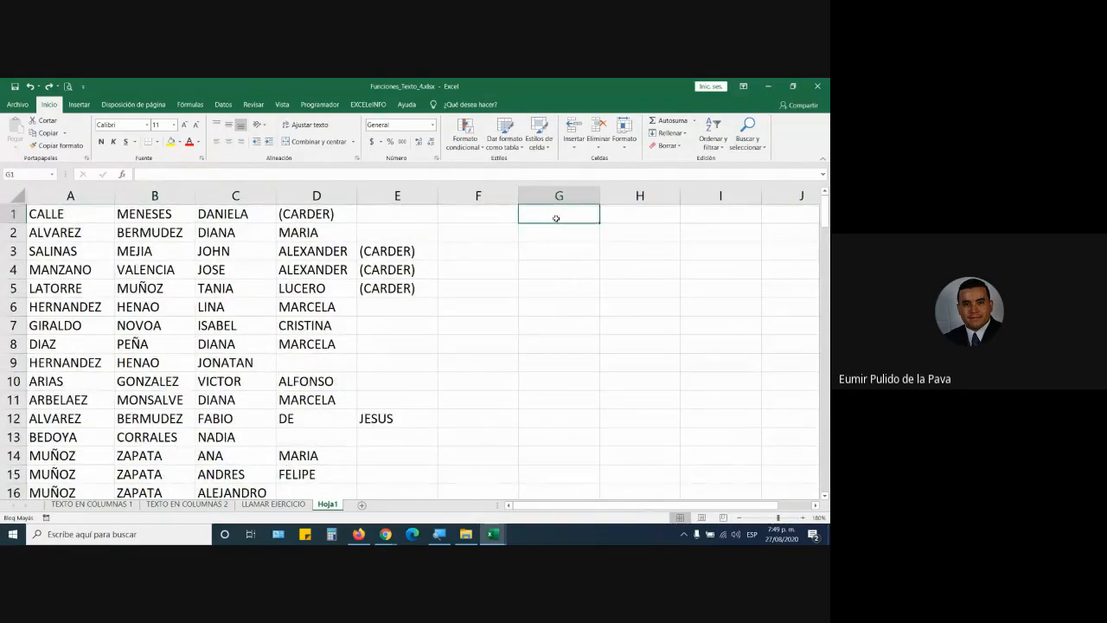
type("NOMBRES")
key("Tab")
type("APELLIDOS")
key("Return")
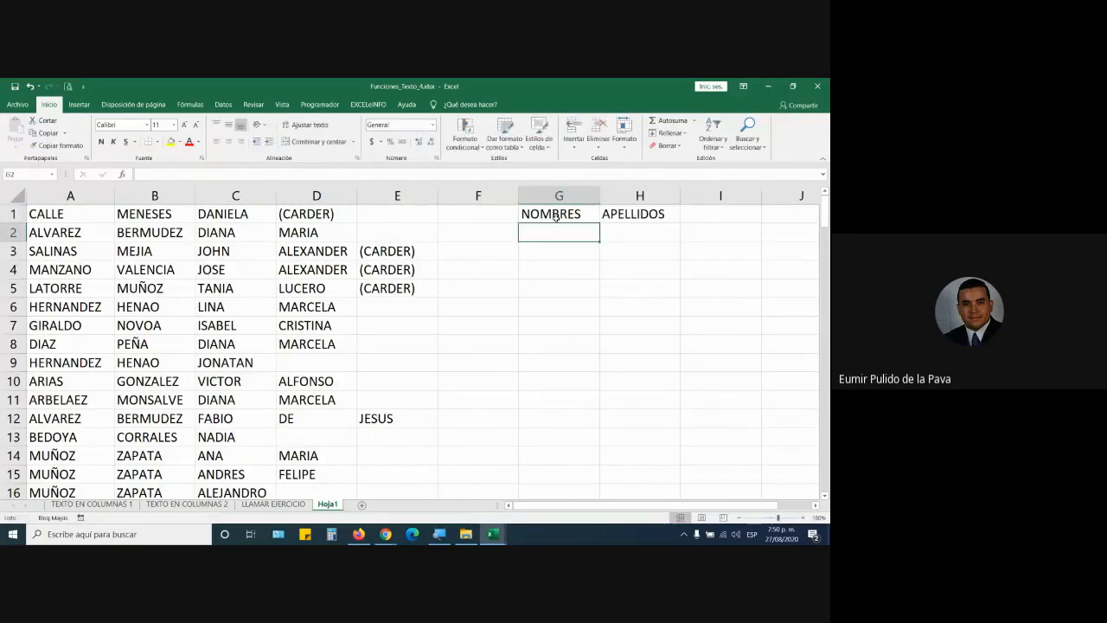
Step: Make the G1:H1 headers bold and centred, and widen columns G and H
left_click_drag(556, 216, 666, 214)
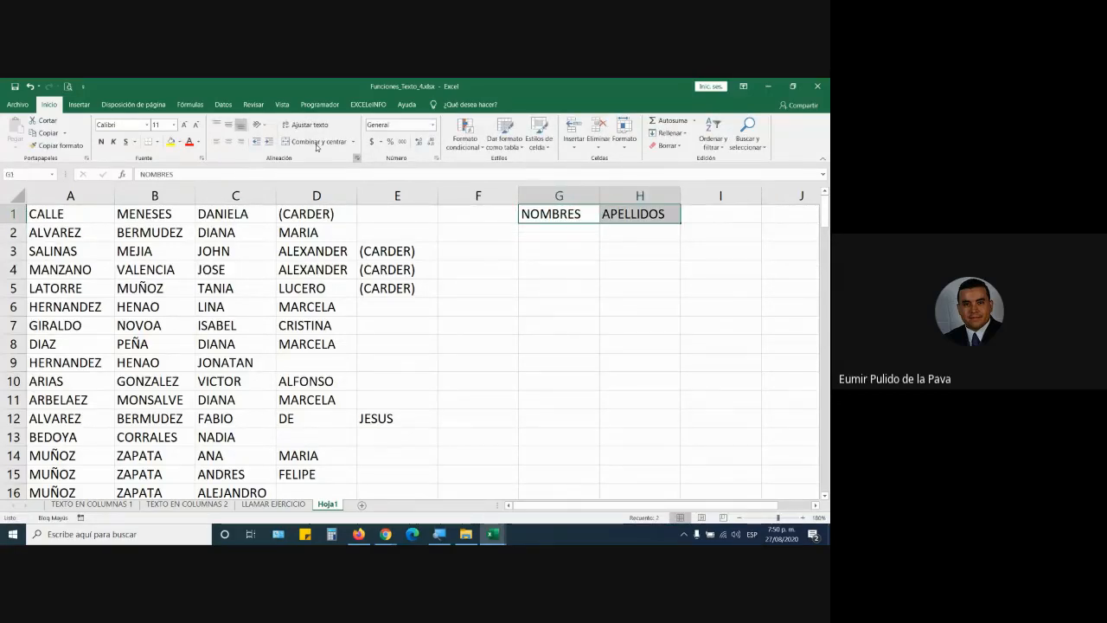
left_click(228, 142)
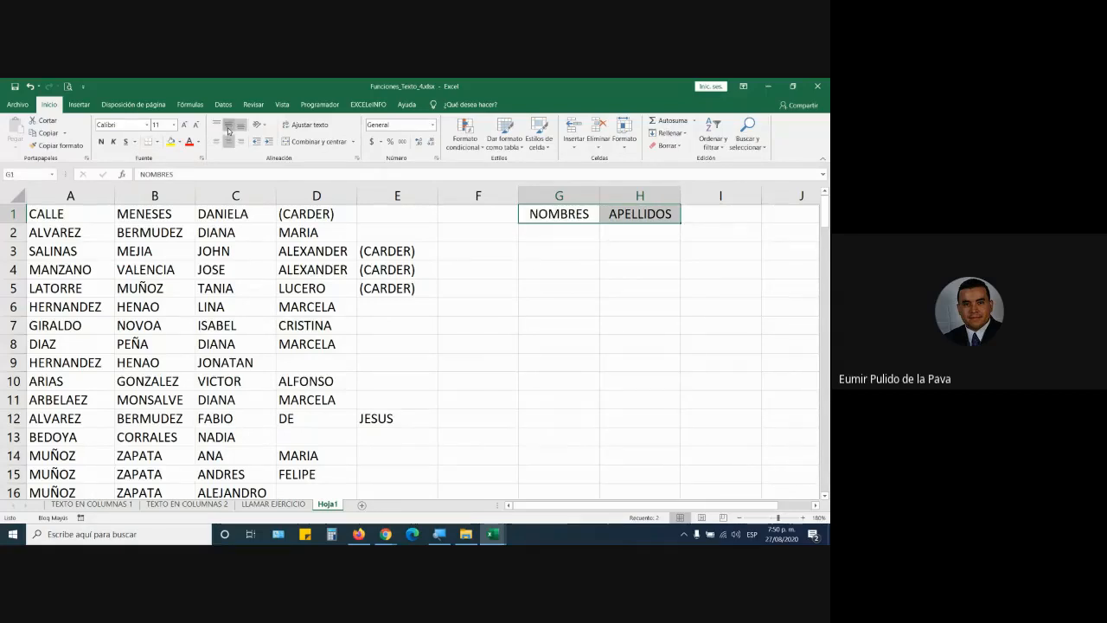
left_click(102, 141)
left_click_drag(599, 195, 626, 196)
left_click_drag(707, 197, 737, 196)
left_click(621, 197)
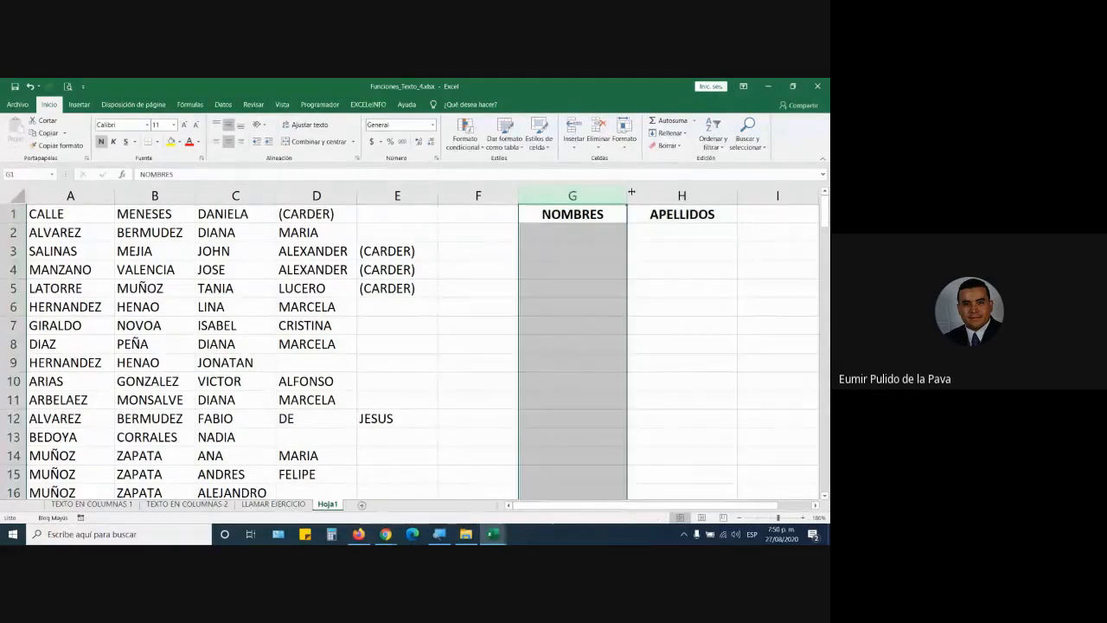
left_click_drag(632, 194, 677, 196)
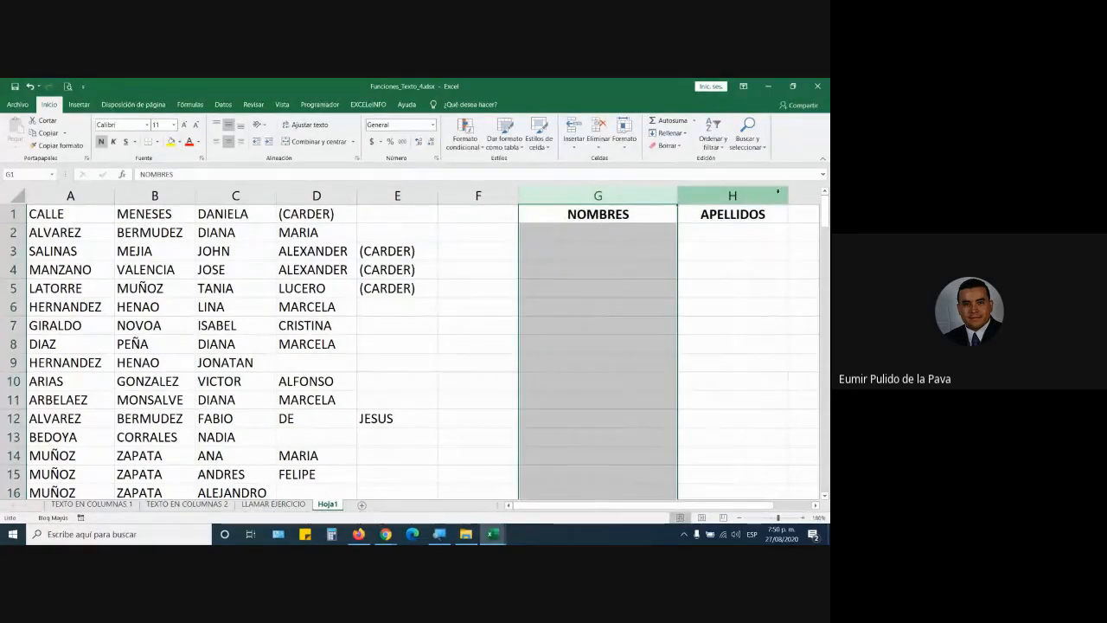
left_click_drag(788, 196, 818, 195)
left_click(640, 232)
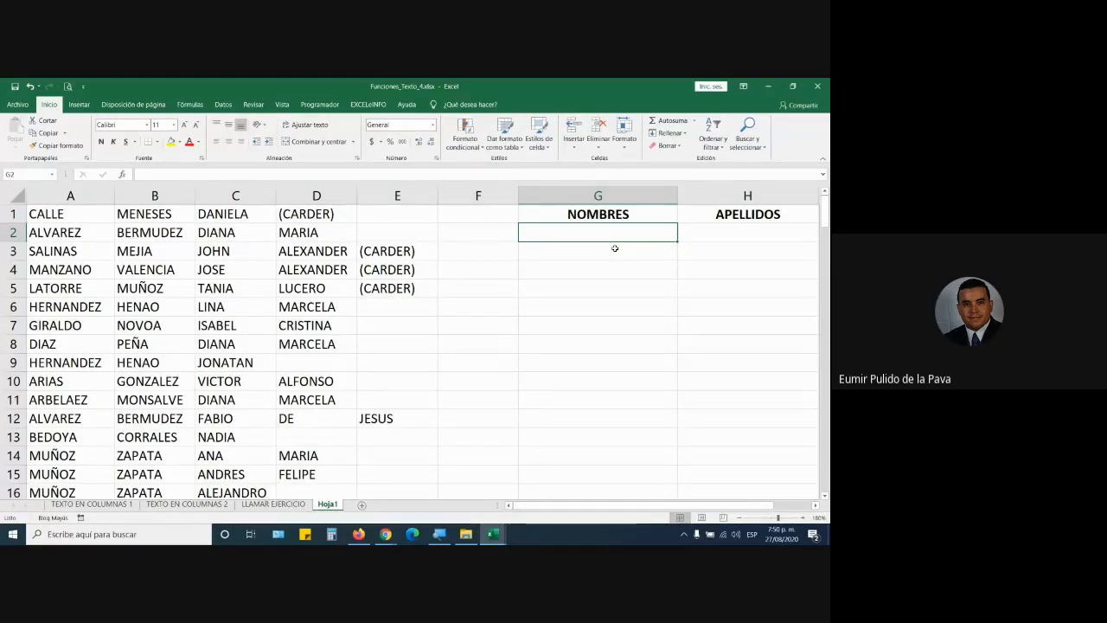
Step: Build the formula =C1&" "&D1&" "&E1 in G2 to join the given names
type("=")
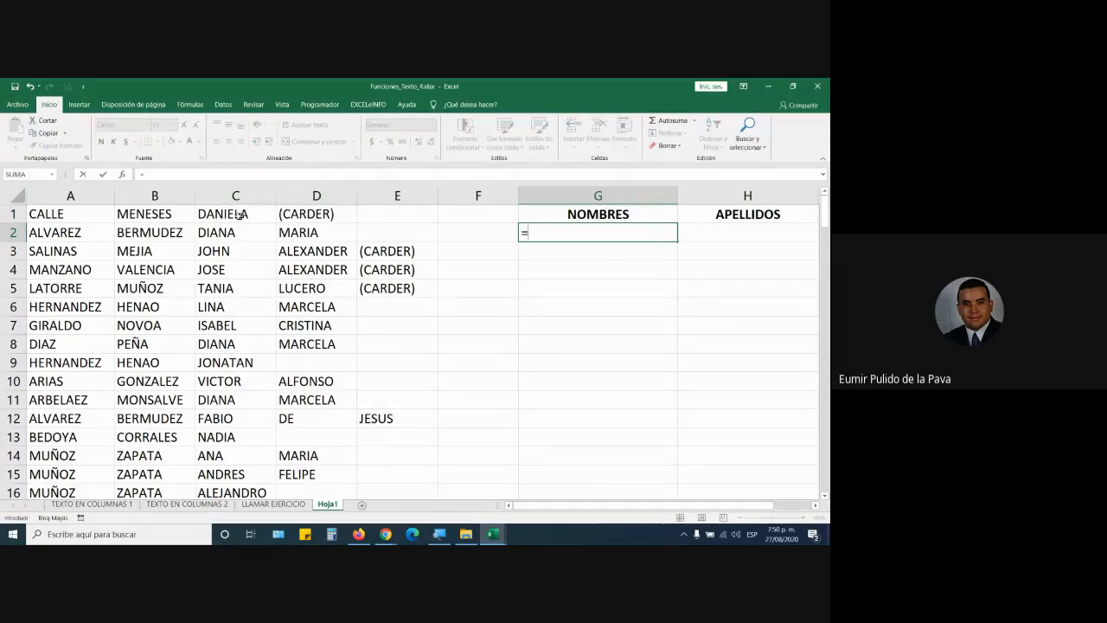
left_click(237, 213)
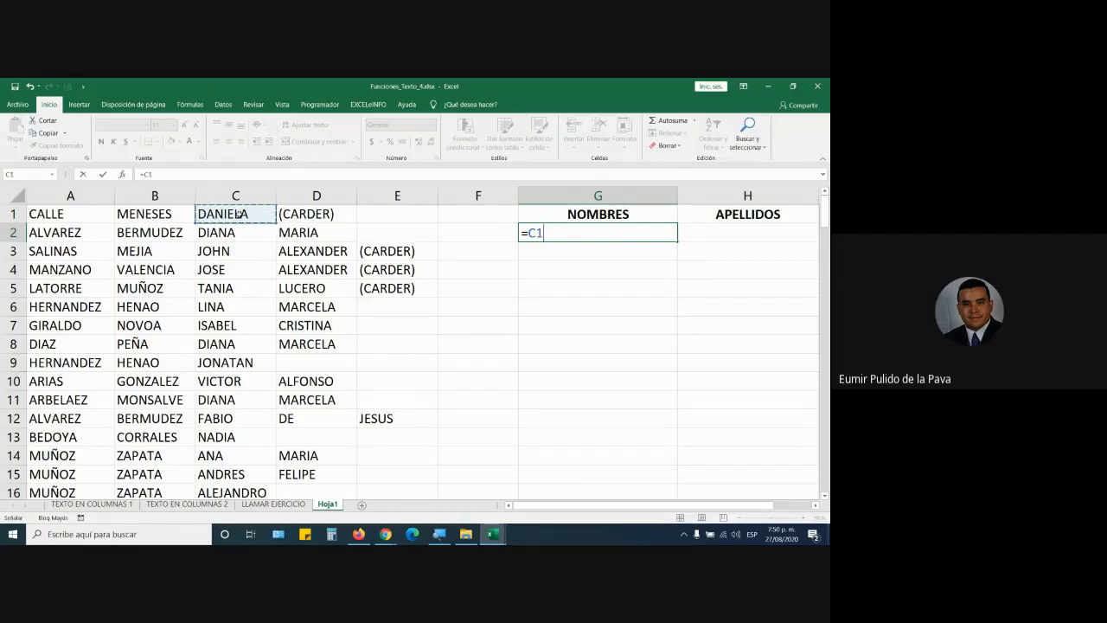
type("&\" \"&")
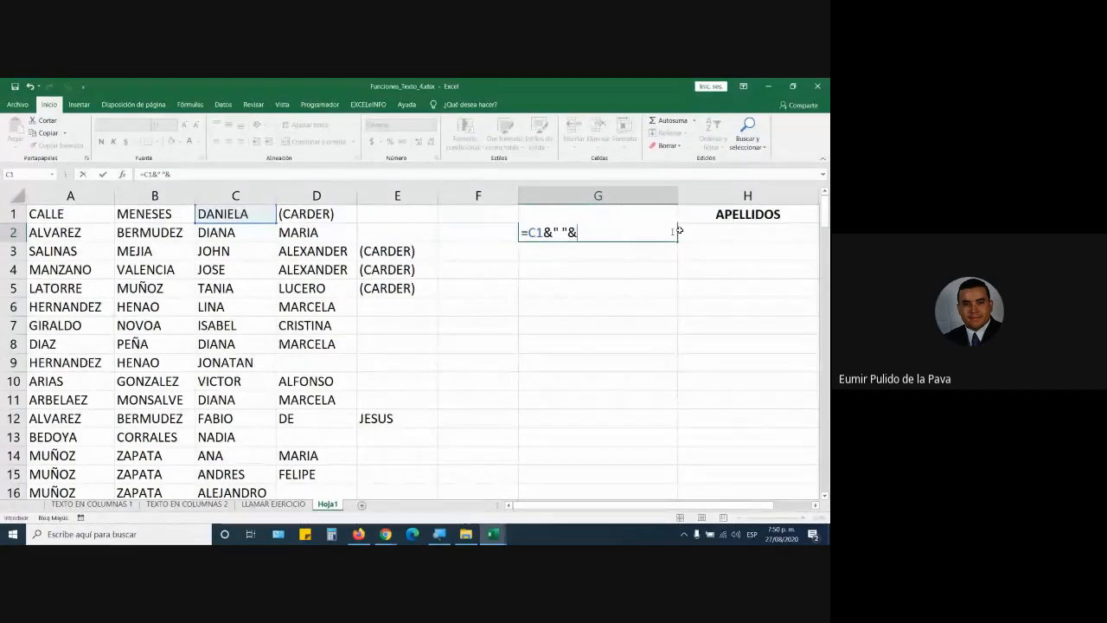
left_click(313, 214)
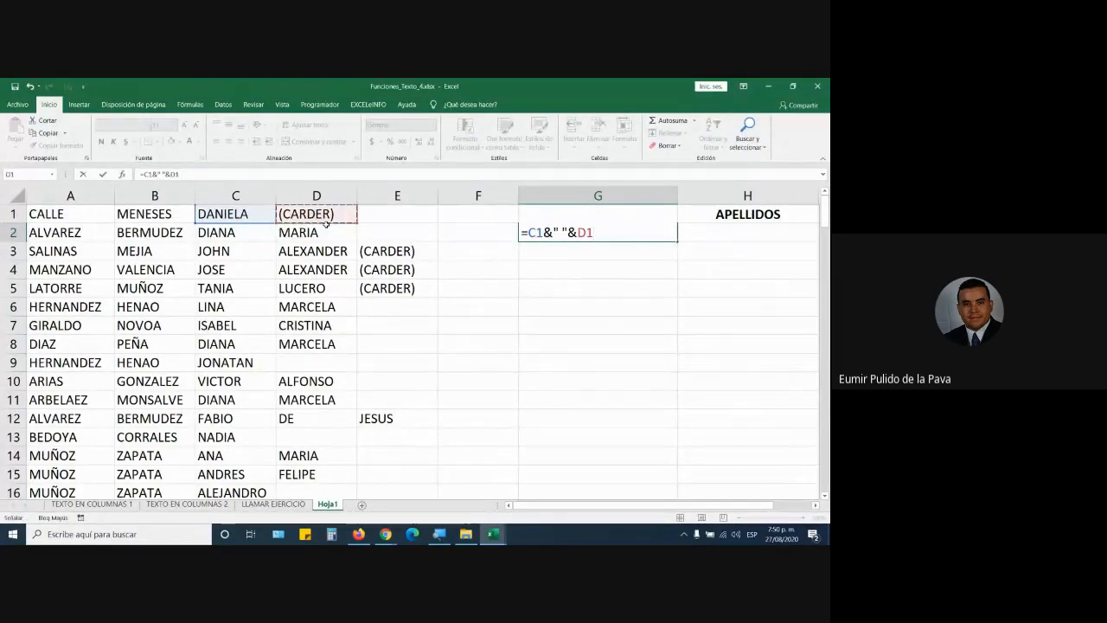
type("&\" \"&")
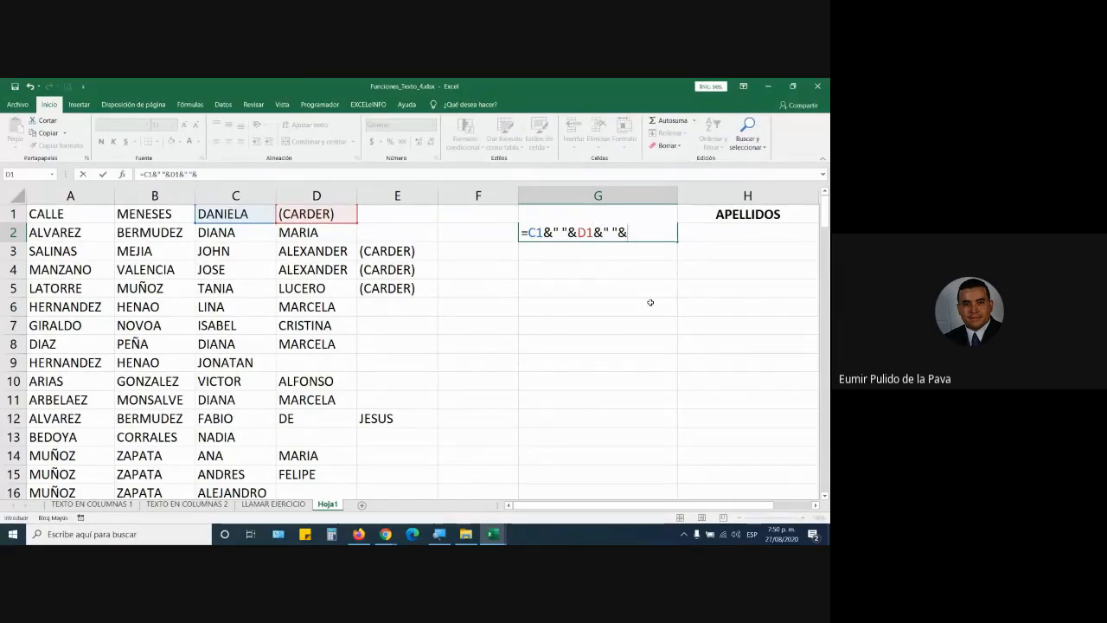
left_click(392, 217)
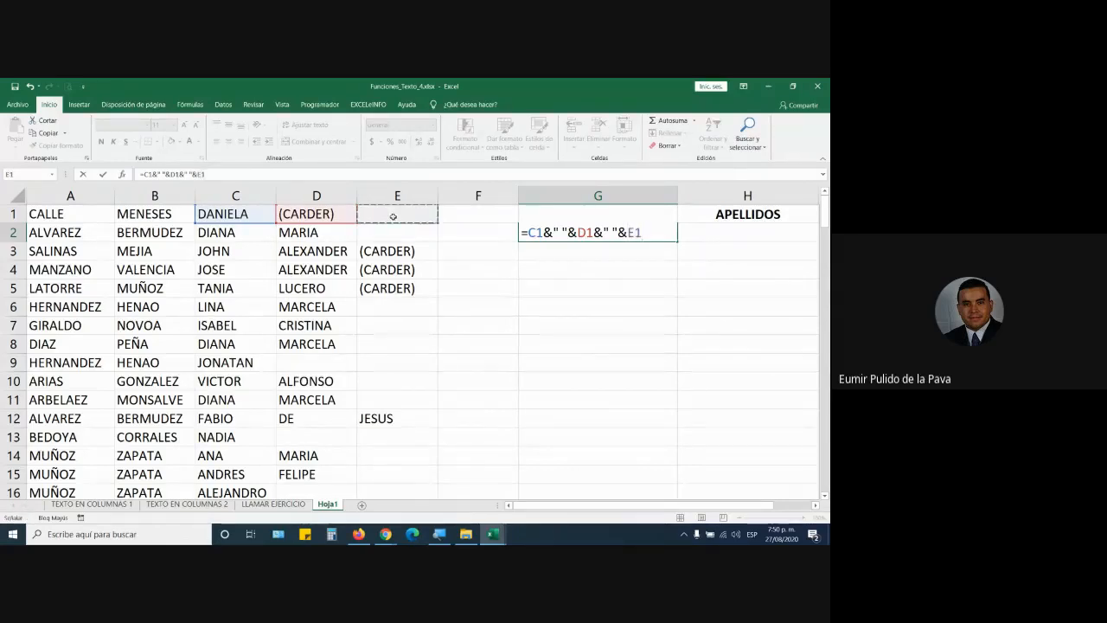
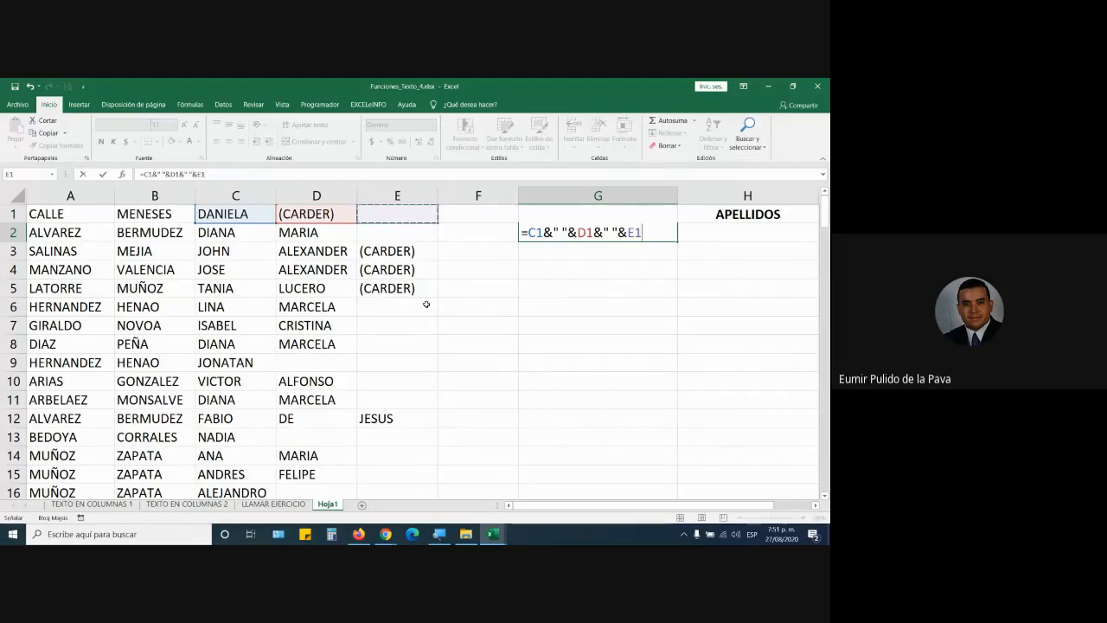
Step: Select the ampersand formula text in G2 so it can be overwritten
left_click_drag(641, 235, 523, 233)
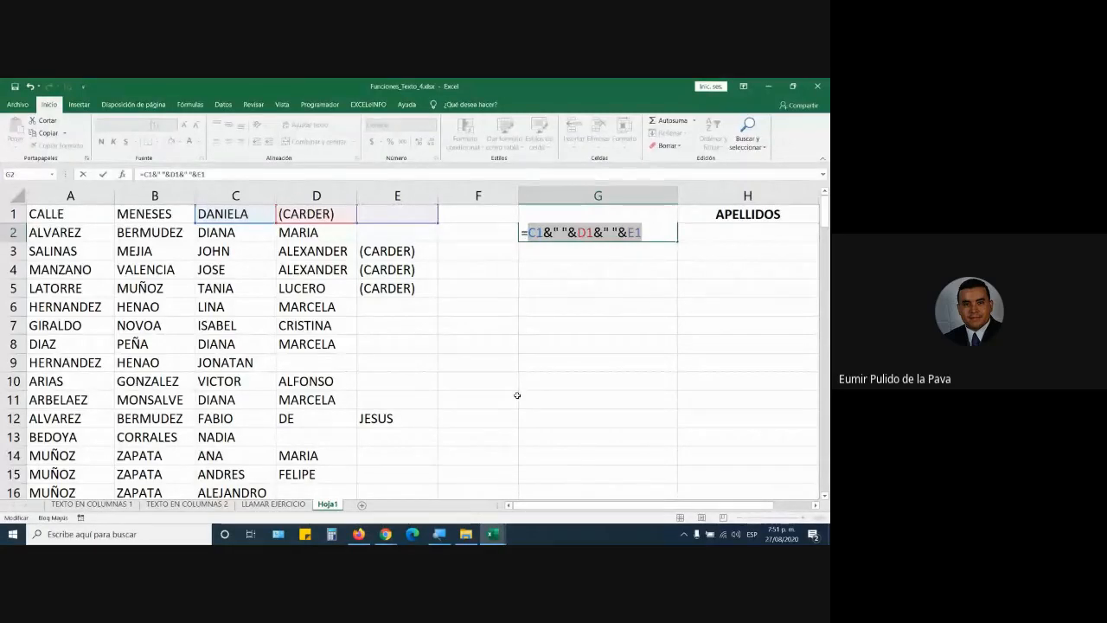
Step: Replace G2's formula with =CONCATENAR(C1;D1;E1)
type("CONCA")
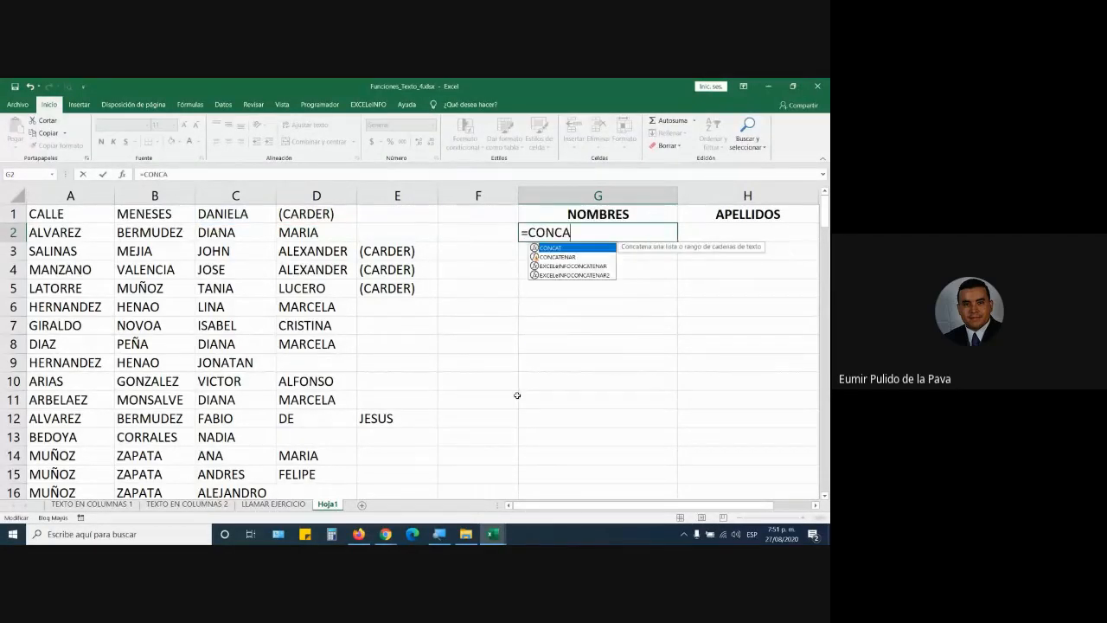
key("Down")
key("Tab")
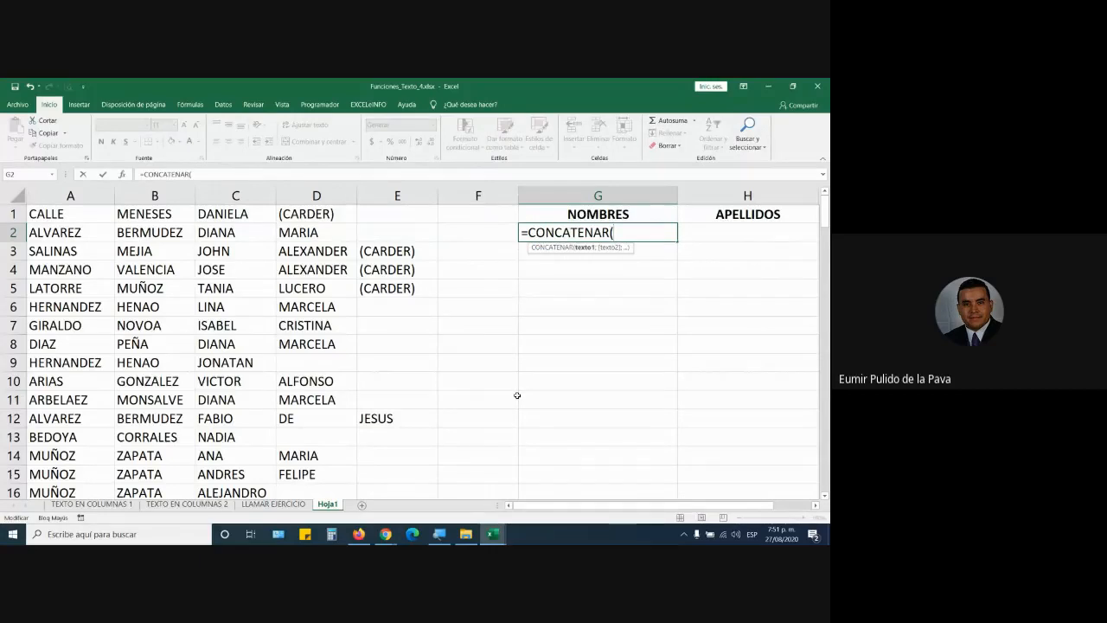
left_click(231, 213)
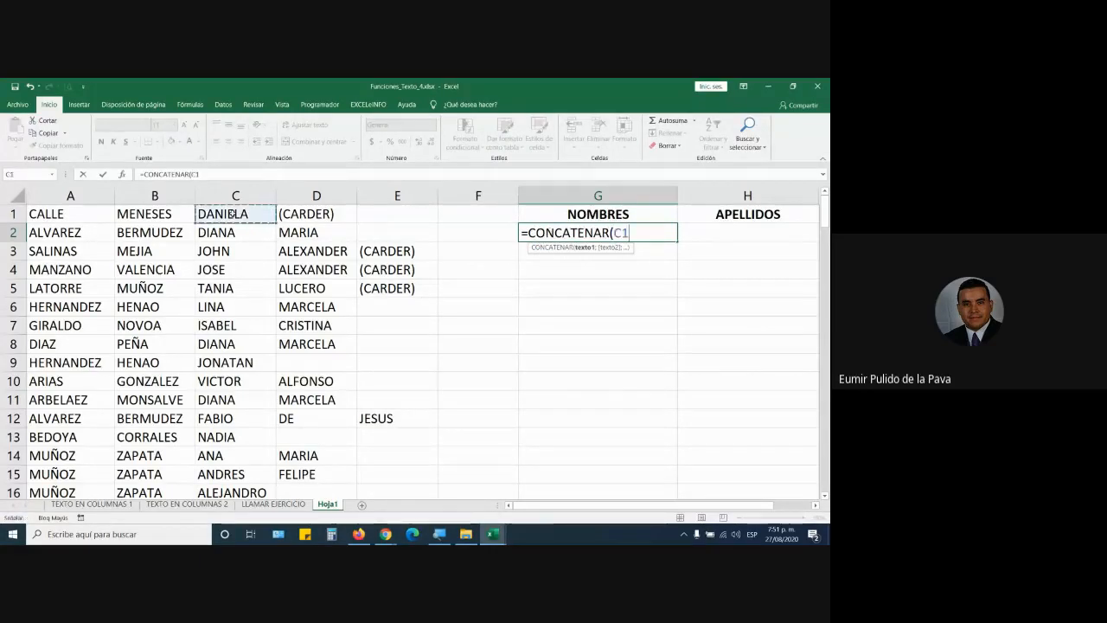
type(";")
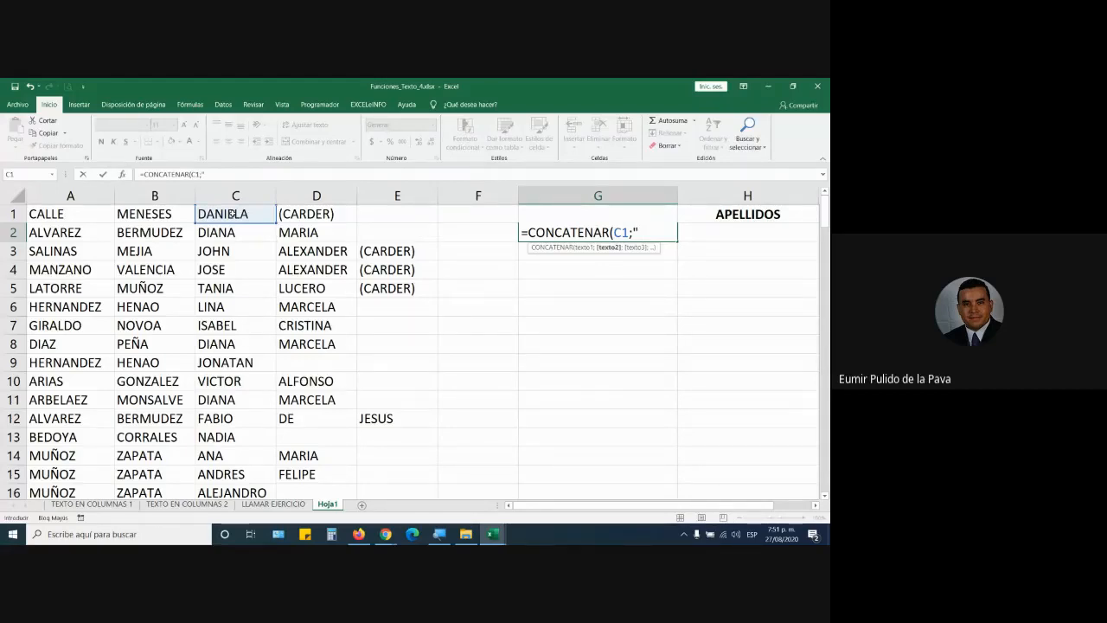
key("BackSpace")
key("BackSpace")
key("BackSpace")
left_click(294, 214)
type(";")
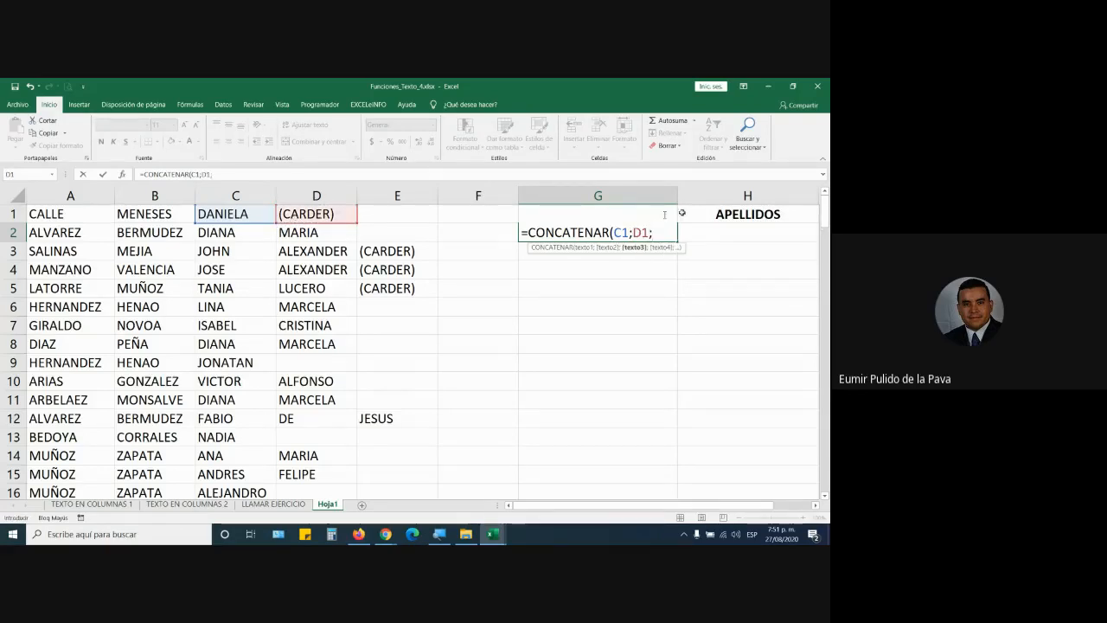
left_click(380, 214)
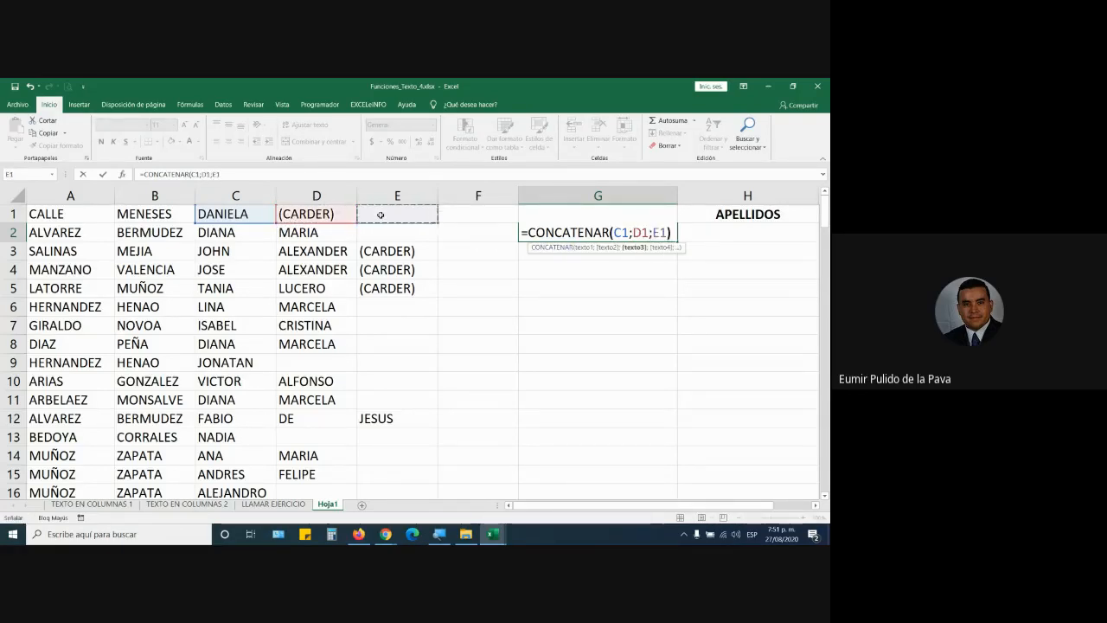
type(")")
key("Return")
Step: Fill the CONCATENAR formula from G2 down the NOMBRES column
left_click(662, 239)
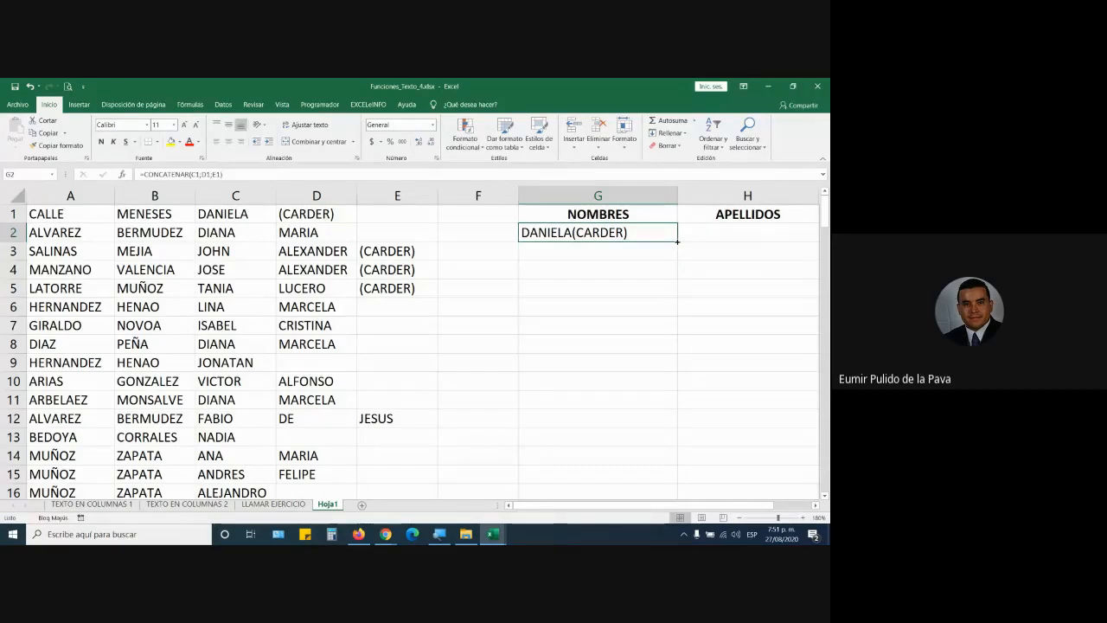
double_click(677, 242)
scroll(664, 253, "up", 8)
scroll(664, 253, "up", 10)
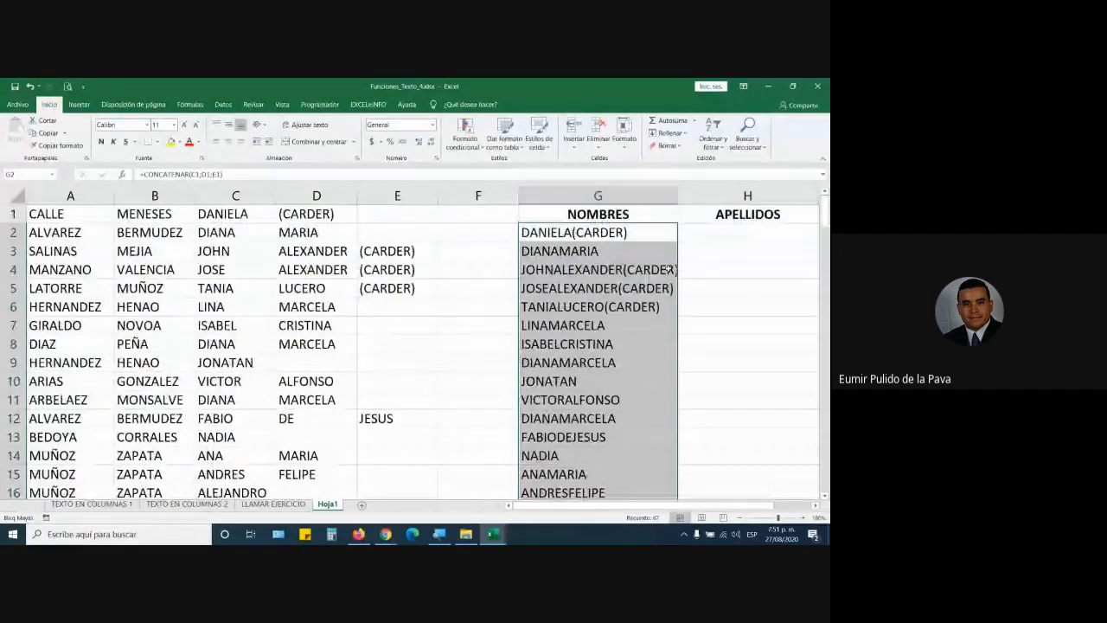
Step: Add " " separators so G2 becomes =CONCATENAR(C1;" ";D1;" ";E1)
double_click(655, 232)
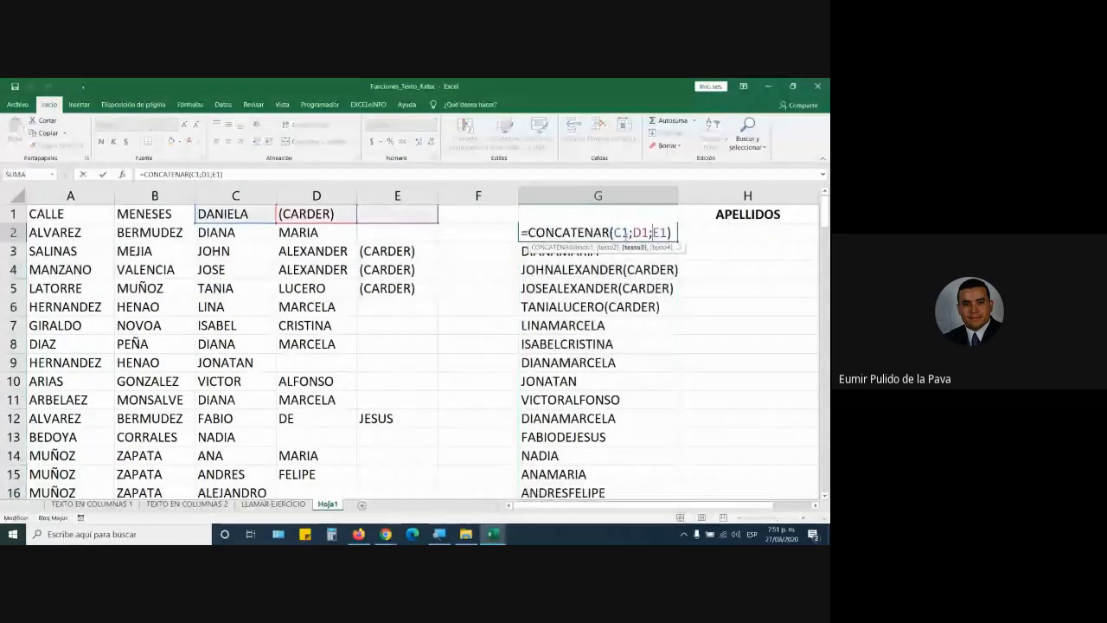
key("Left")
key("Left")
key("Left")
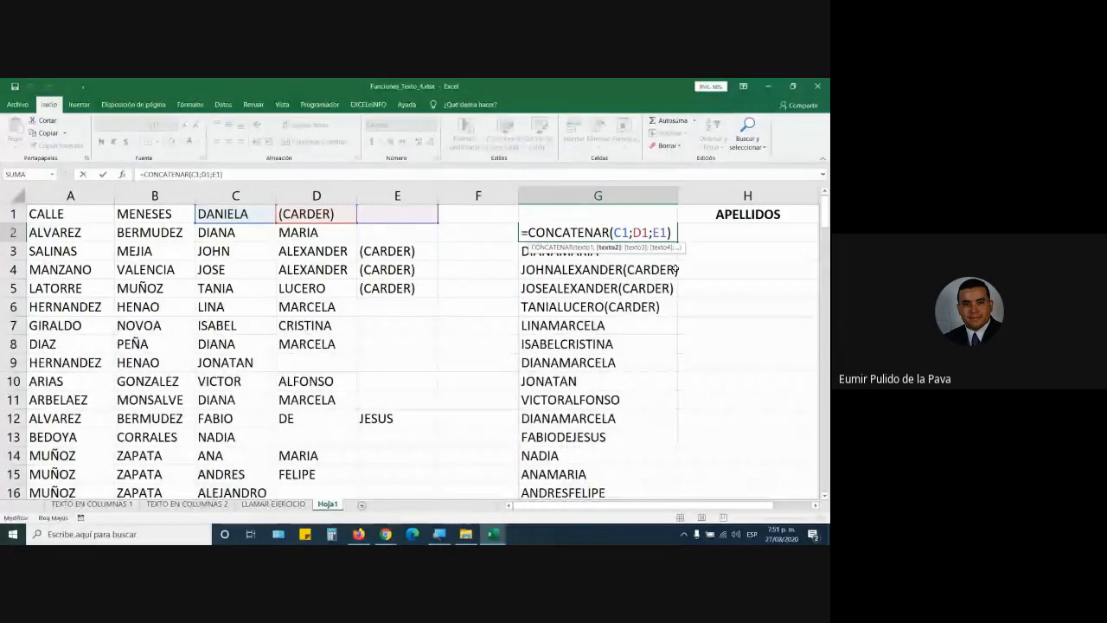
type("\" \";")
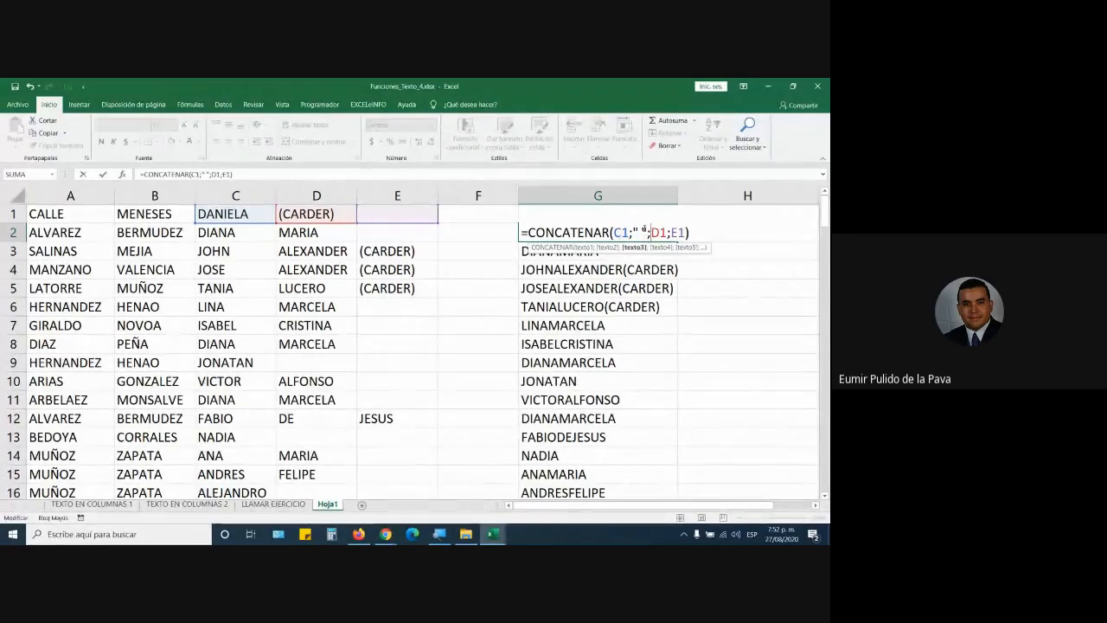
key("Right")
key("Right")
key("Right")
type("\"")
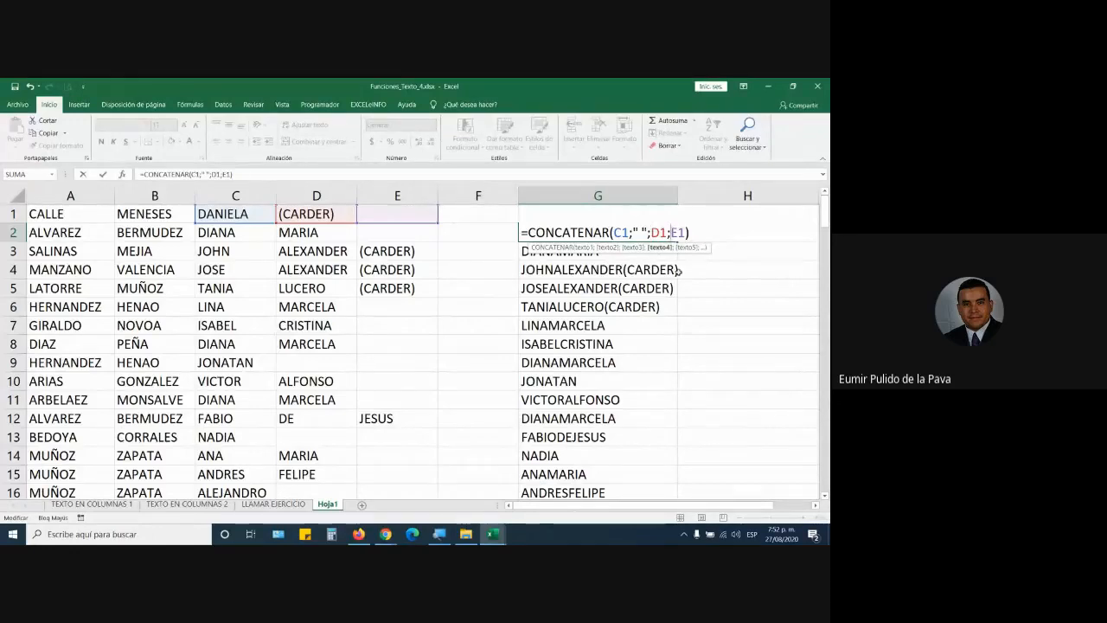
type(" \"")
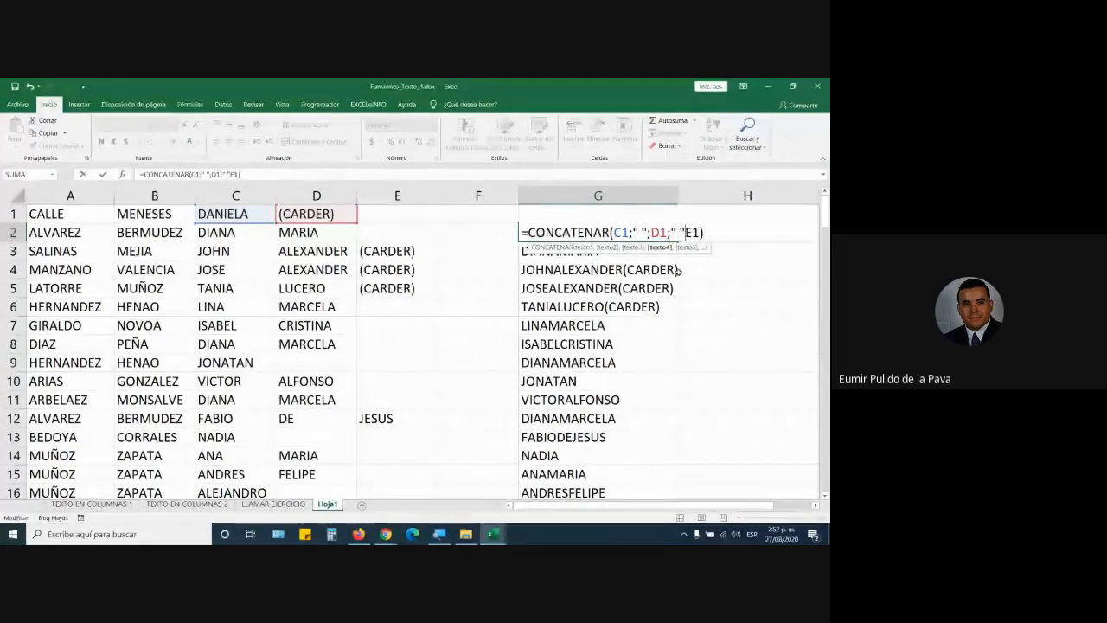
type(";")
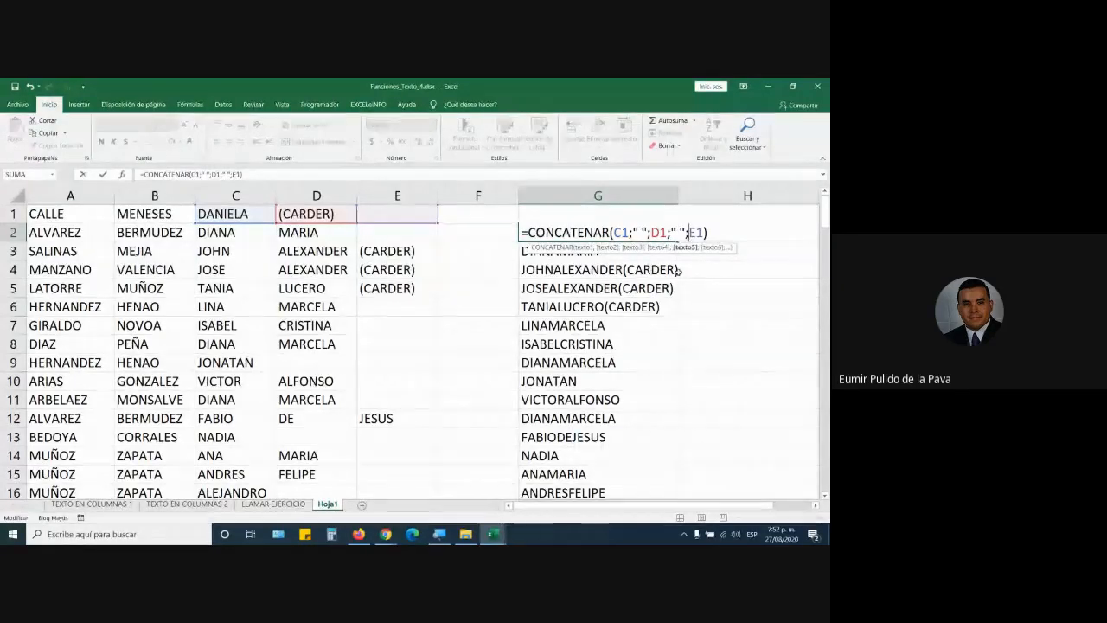
key("ctrl+Return")
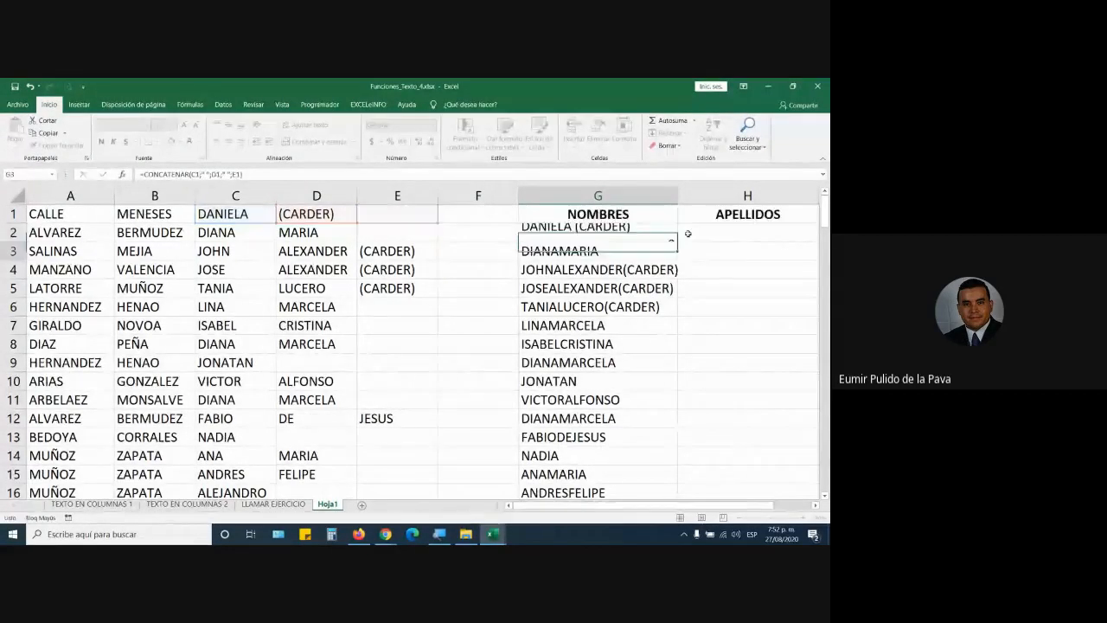
Step: Fill the spaced-name formula down to row 136 and autofit column G
left_click_drag(676, 241, 597, 506)
left_click_drag(447, 524, 443, 492)
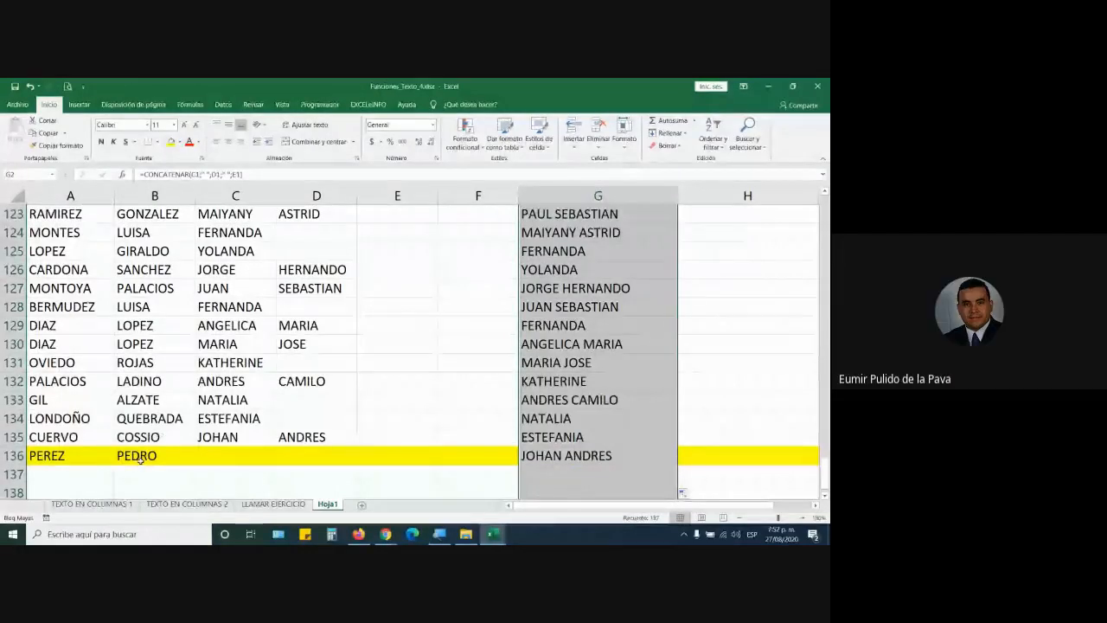
scroll(382, 445, "down", 2)
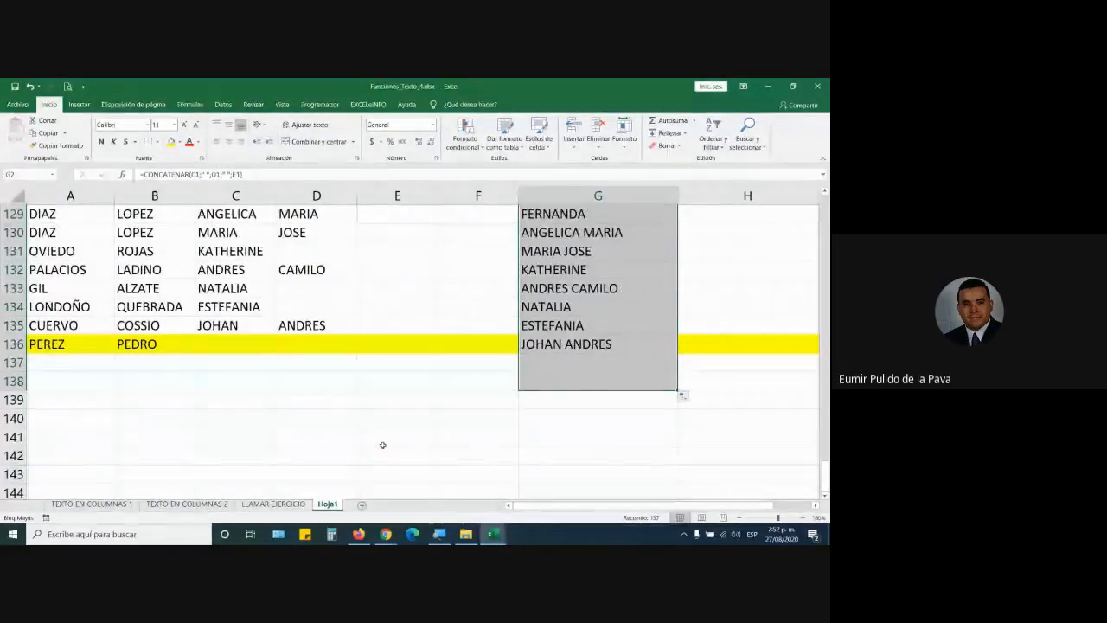
scroll(670, 362, "up", 9)
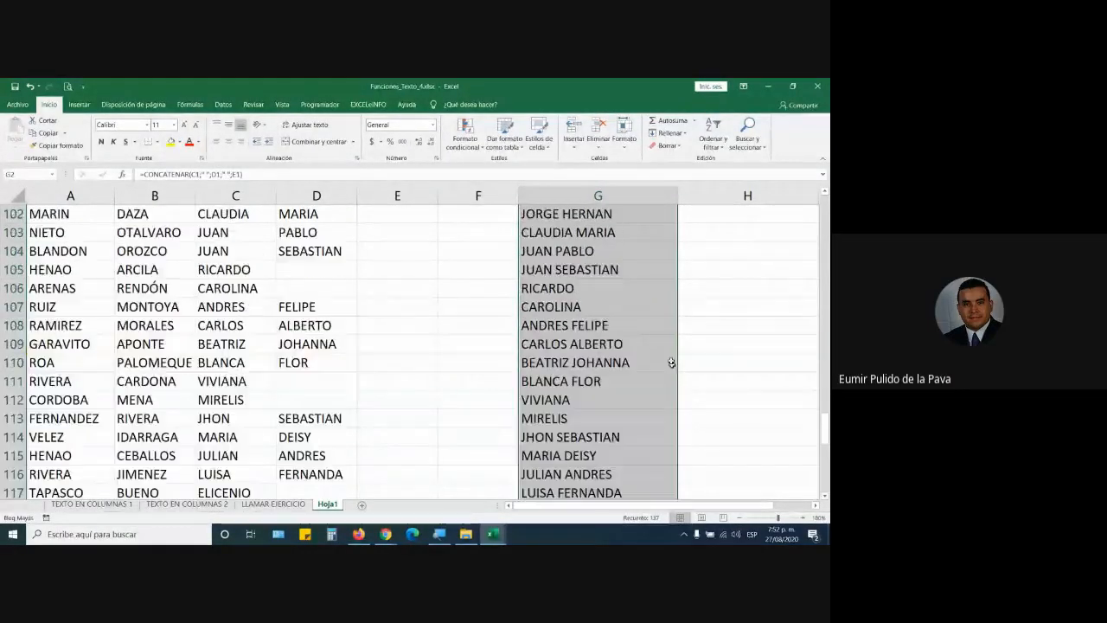
scroll(671, 363, "up", 20)
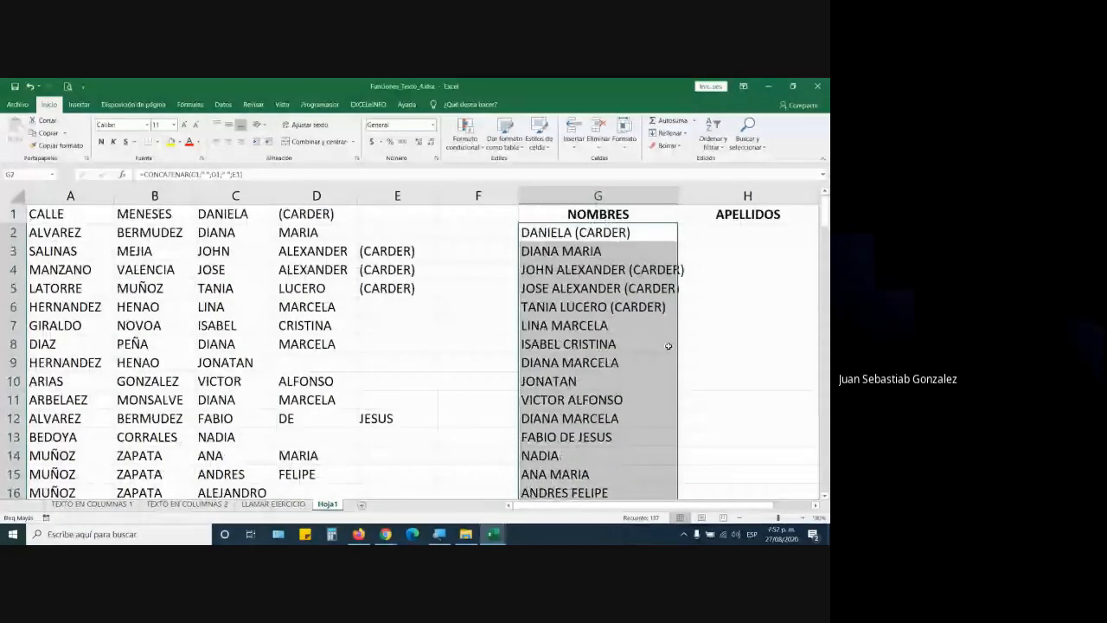
double_click(678, 195)
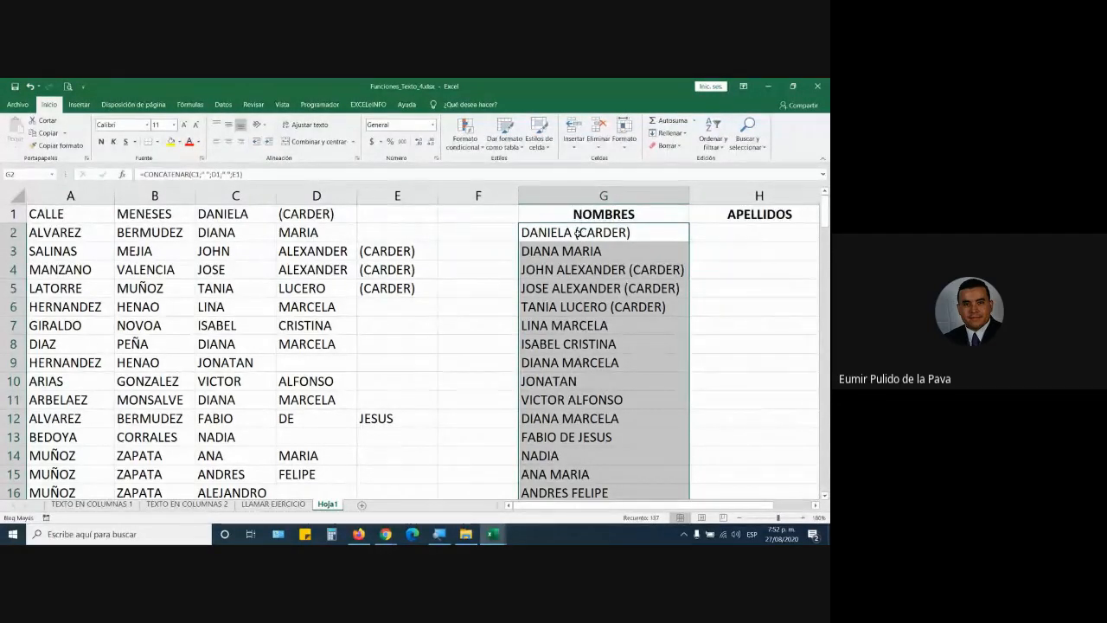
left_click(817, 508)
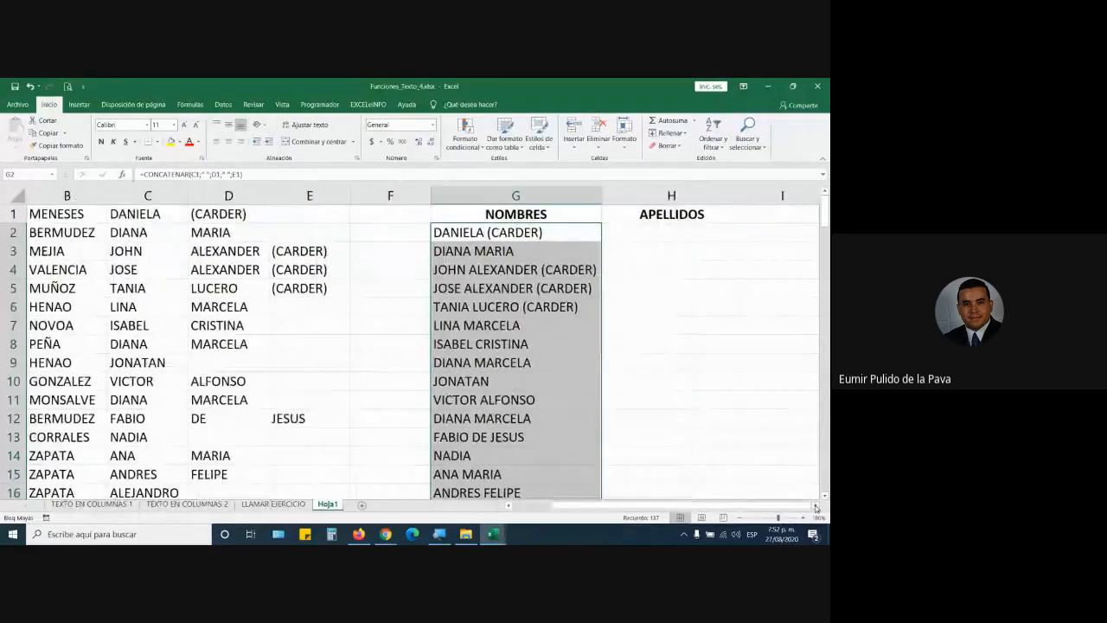
left_click(816, 509)
left_click(585, 240)
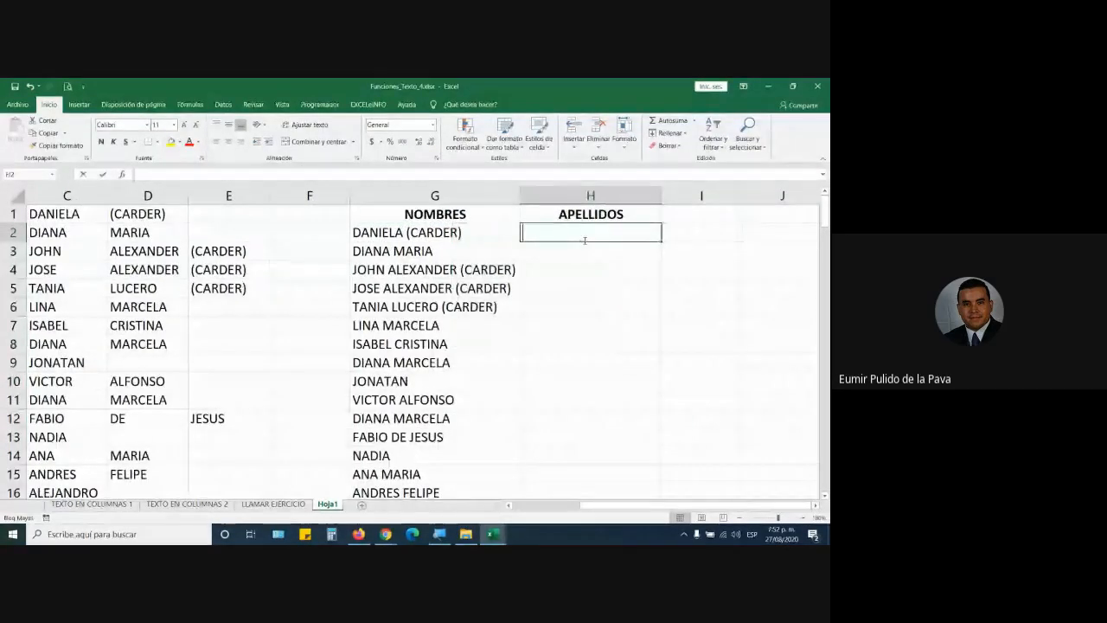
type("=CON")
key("BackSpace")
key("BackSpace")
key("BackSpace")
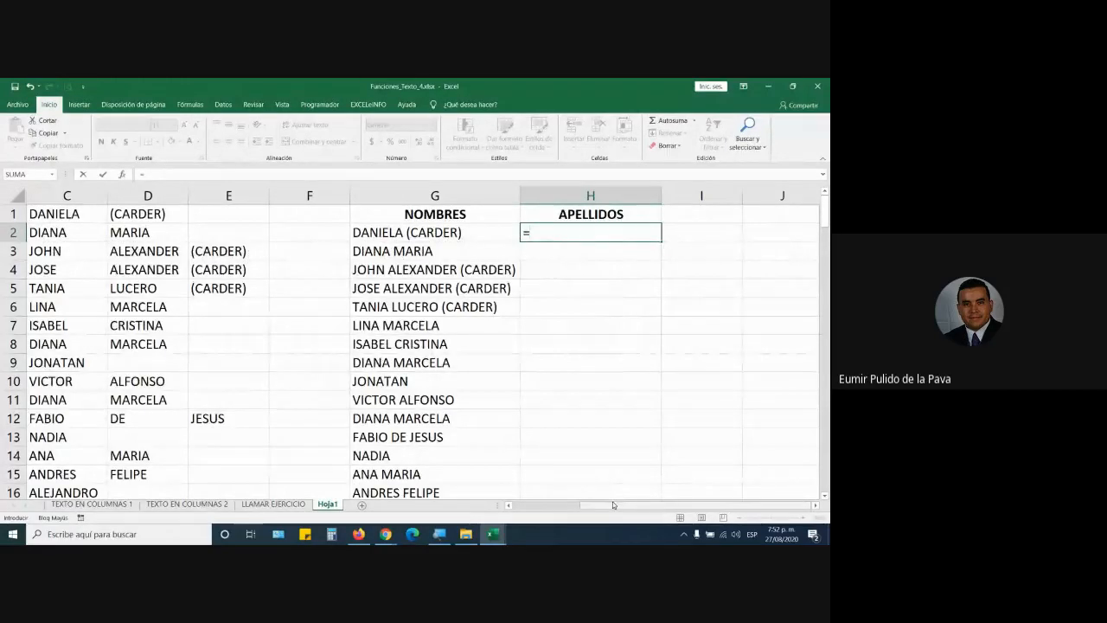
left_click_drag(612, 505, 543, 505)
left_click(90, 215)
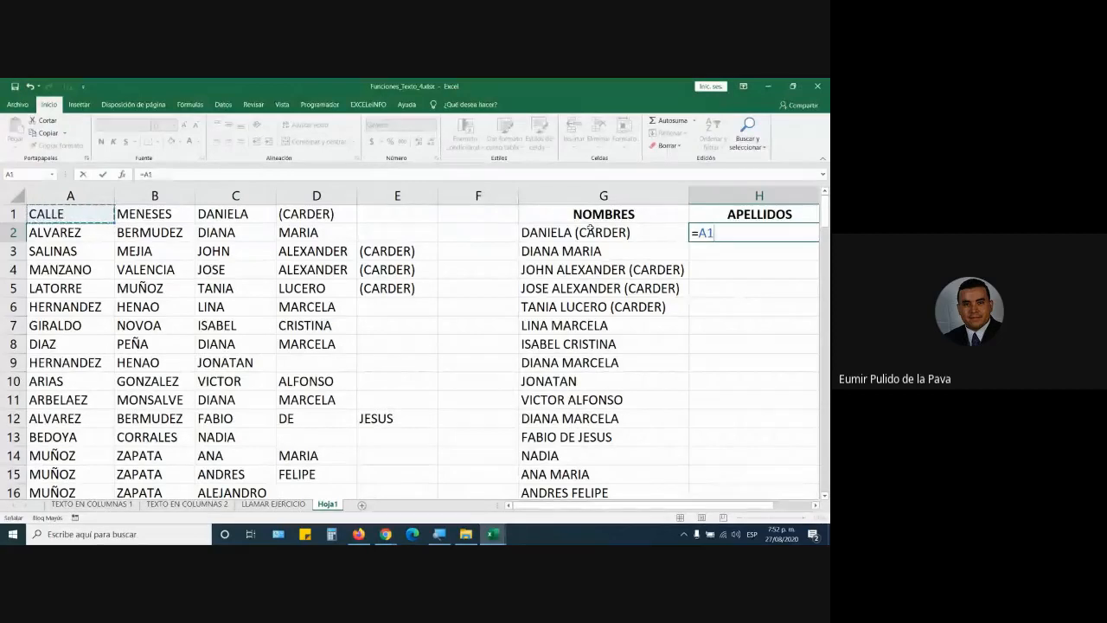
type("&\" \"")
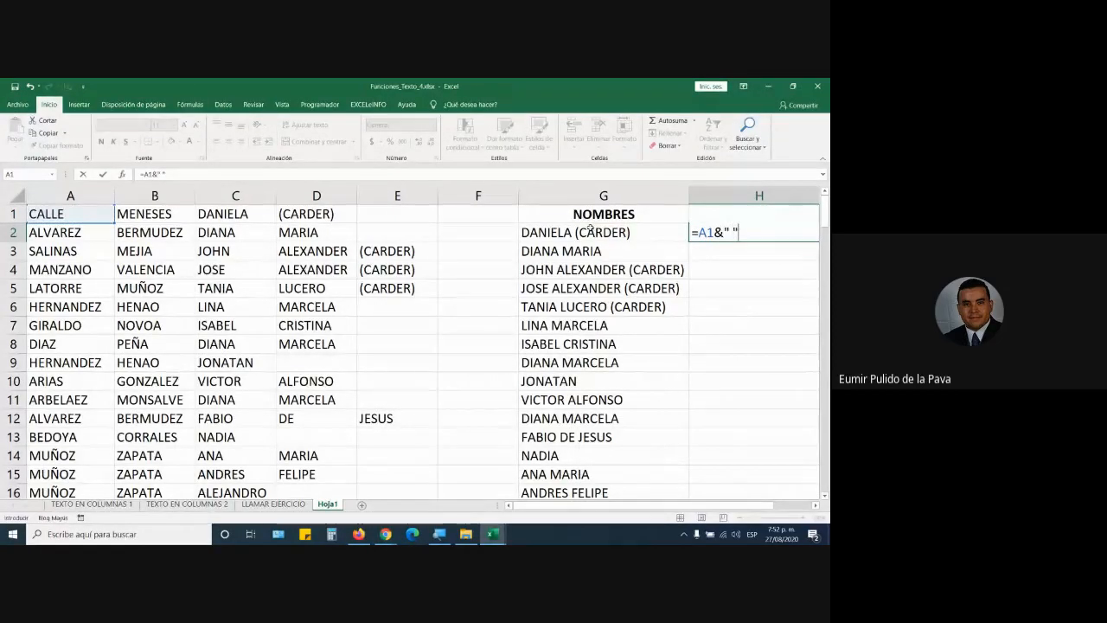
type("&")
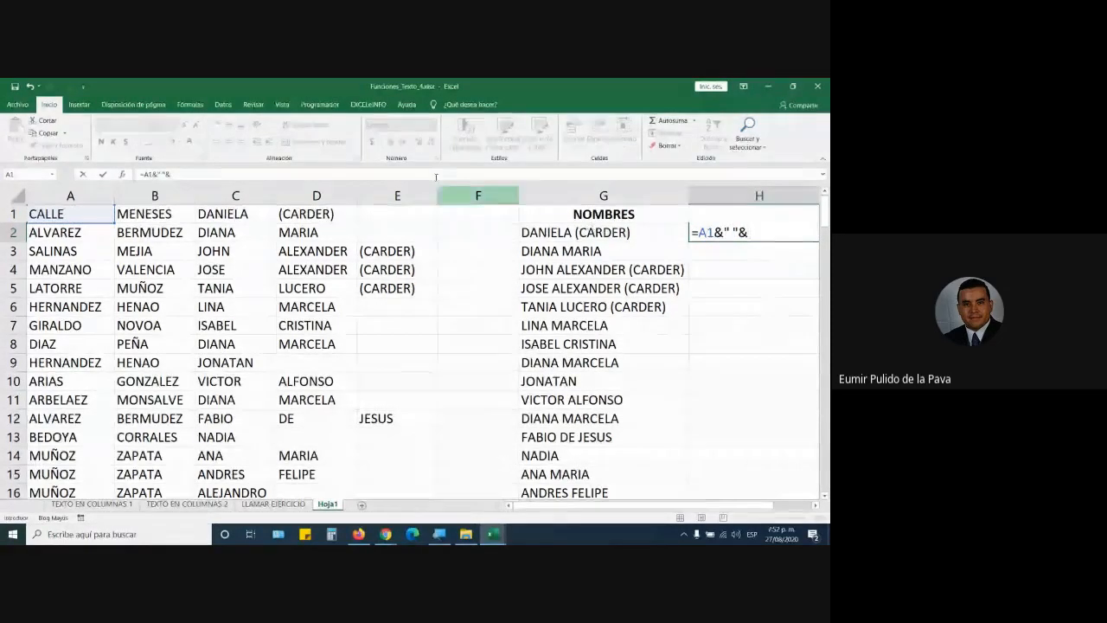
left_click(151, 213)
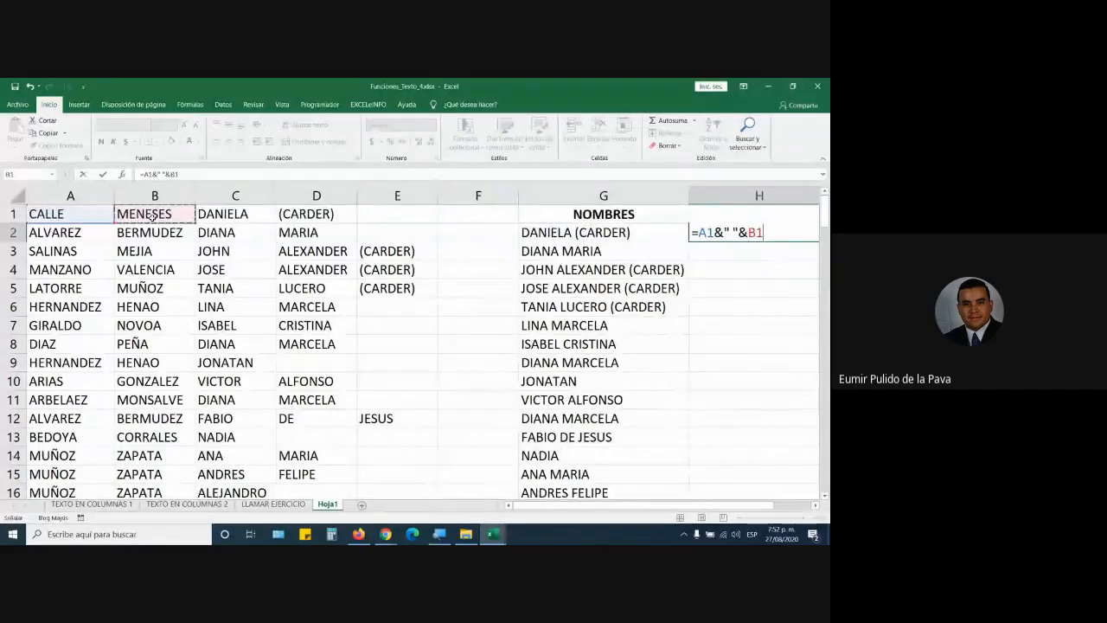
key("Return")
scroll(151, 214, "right", 1)
left_click(691, 232)
left_click_drag(741, 241, 750, 440)
left_click_drag(750, 492, 744, 439)
scroll(701, 354, "up", 20)
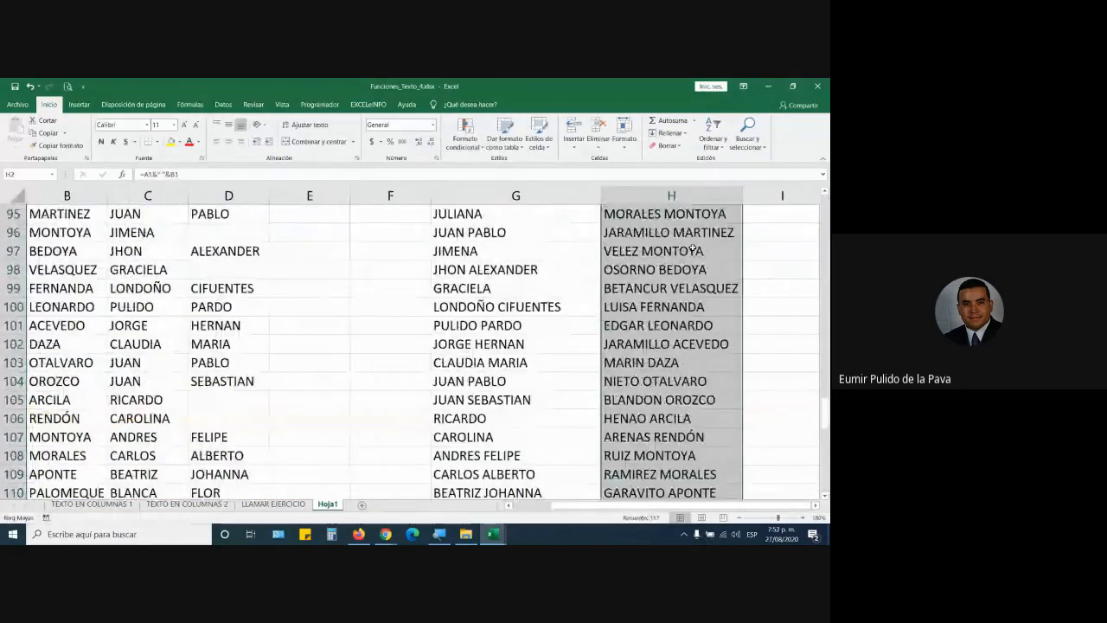
scroll(704, 213, "up", 13)
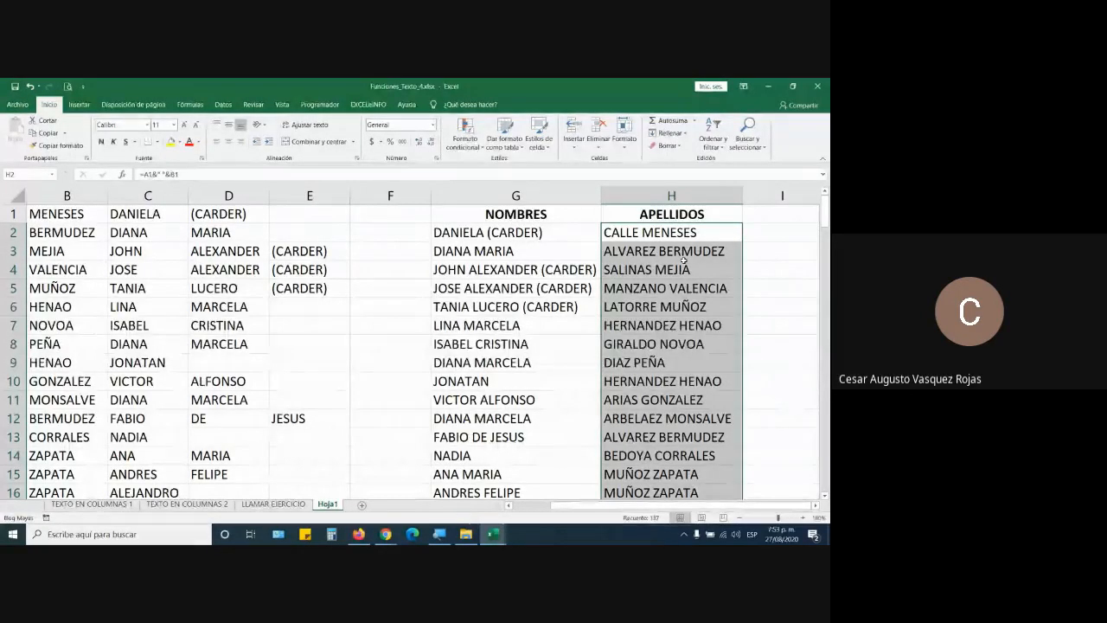
double_click(559, 235)
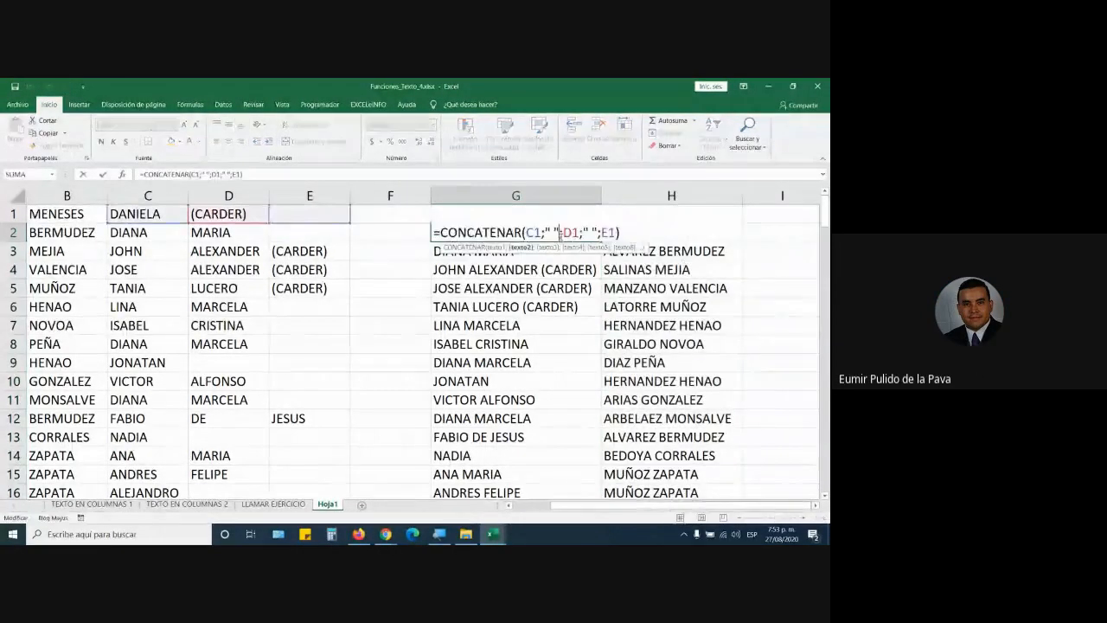
left_click(442, 540)
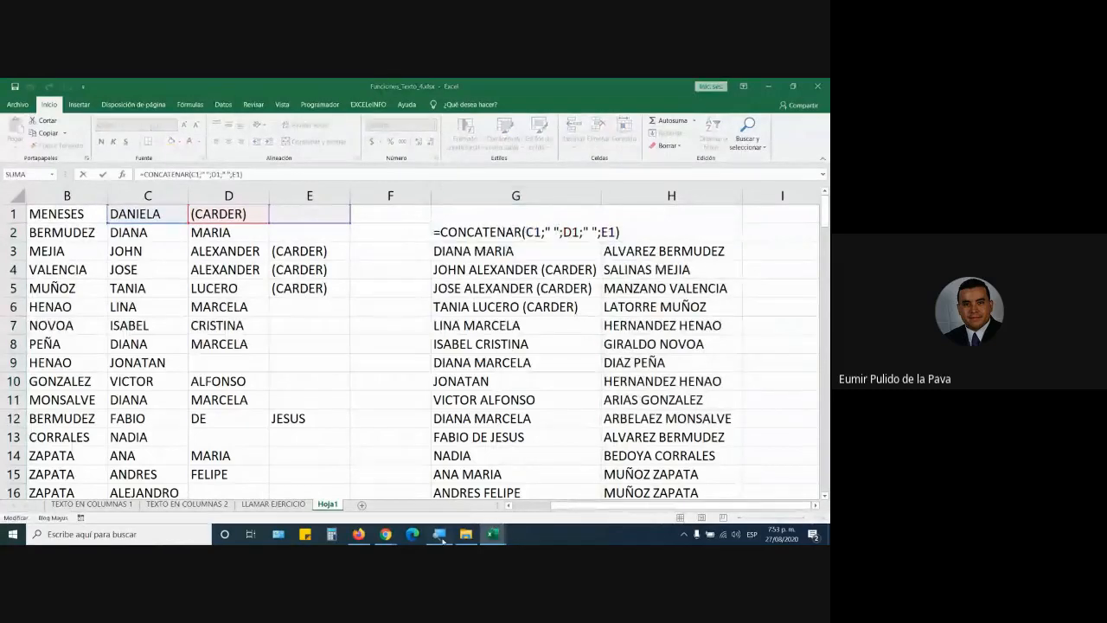
left_click(381, 377)
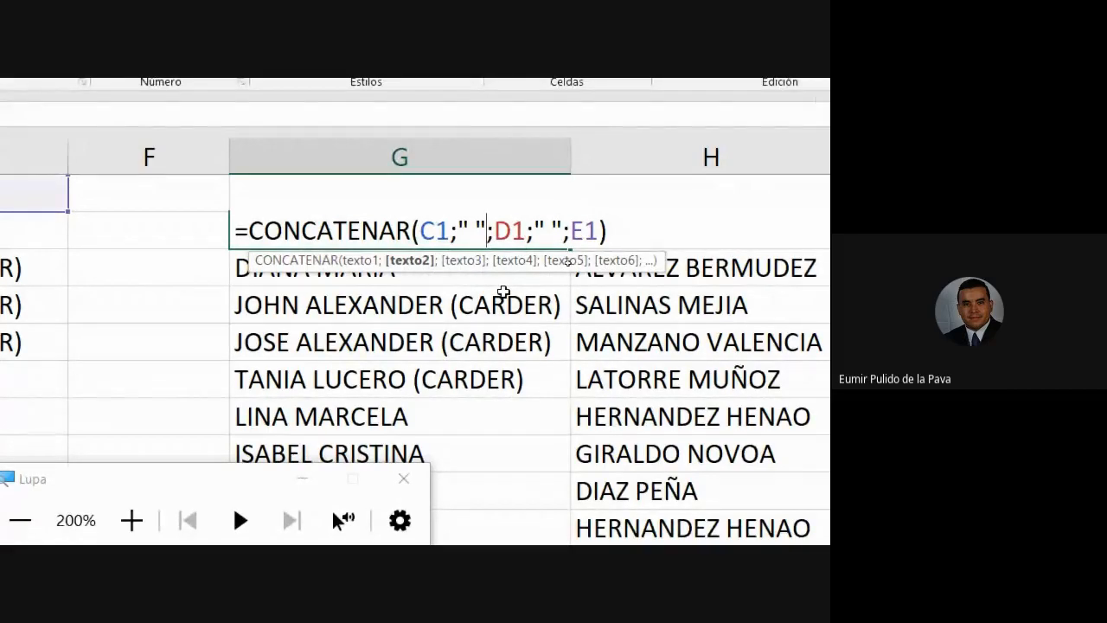
double_click(434, 230)
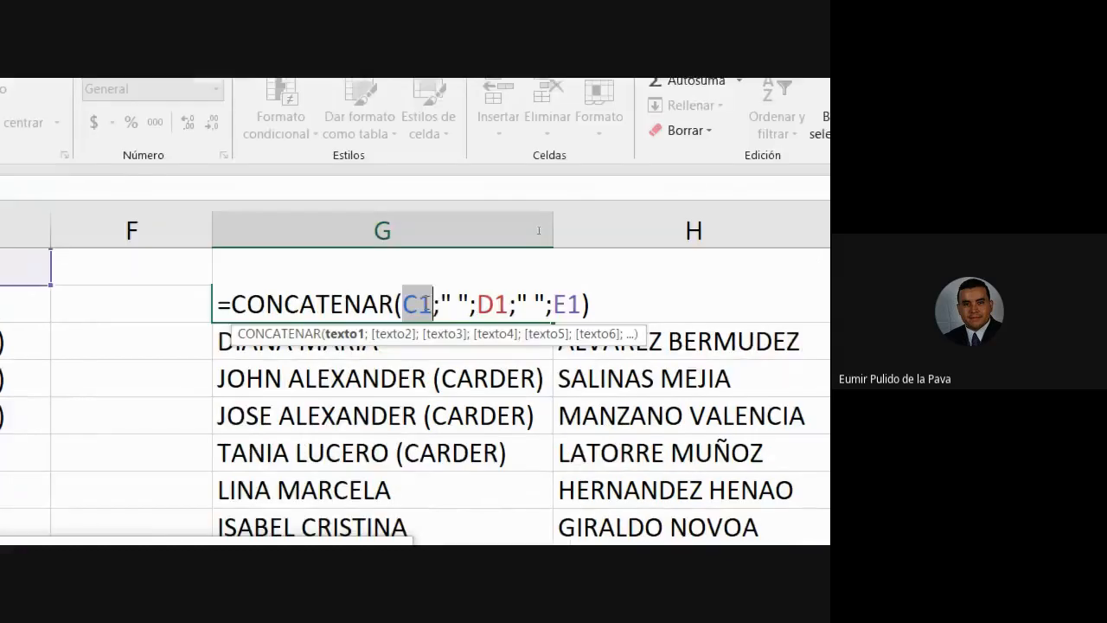
left_click_drag(439, 312, 472, 312)
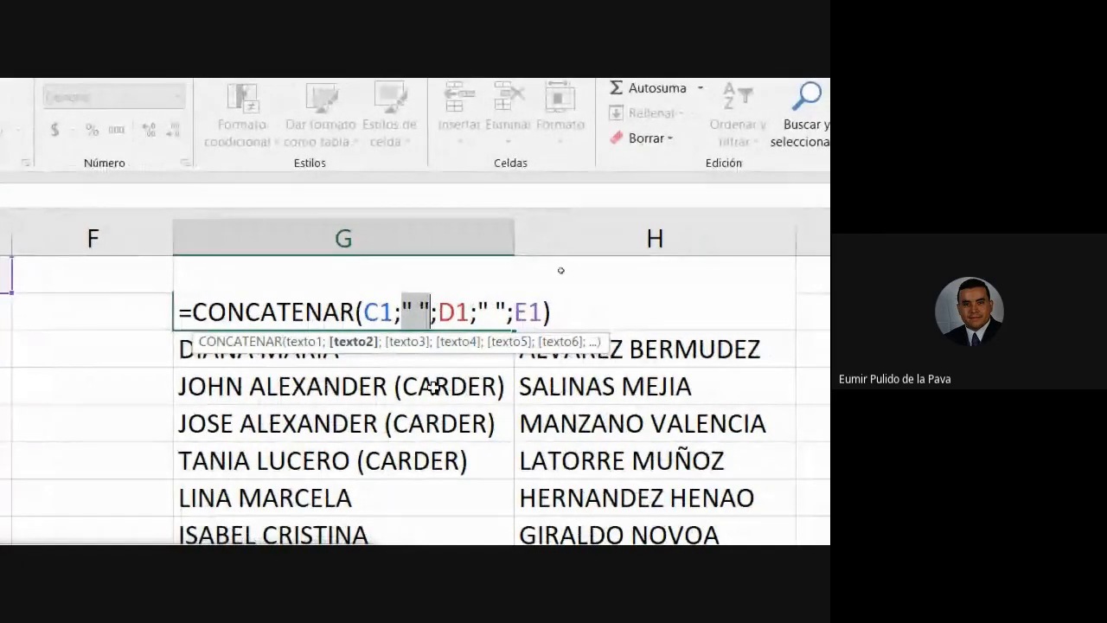
key("Delete")
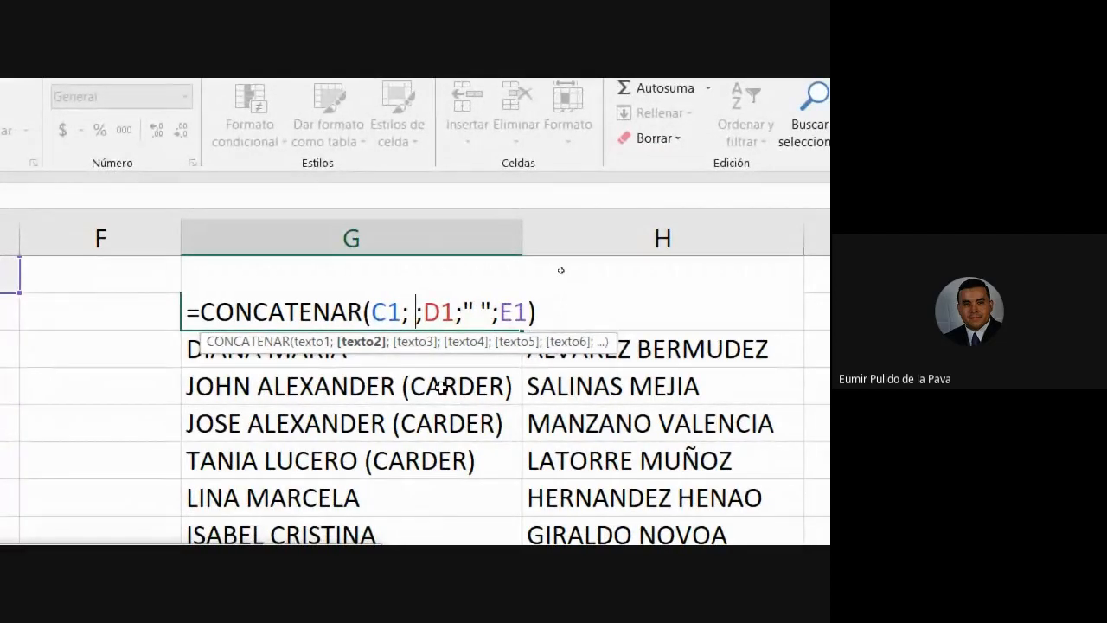
key("BackSpace")
type("\" \"")
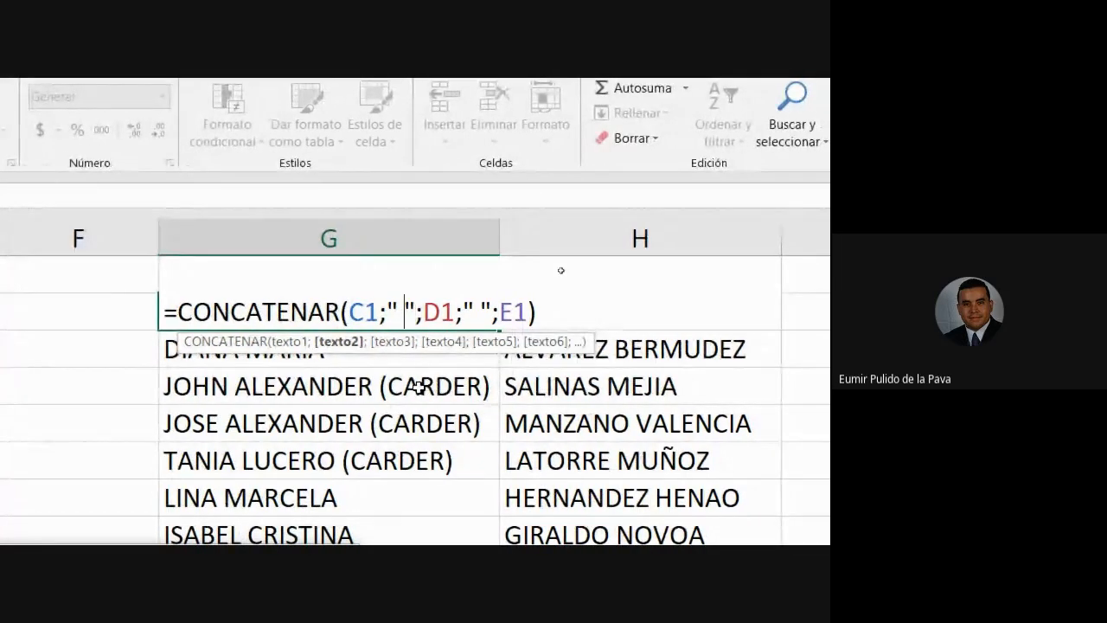
type("-")
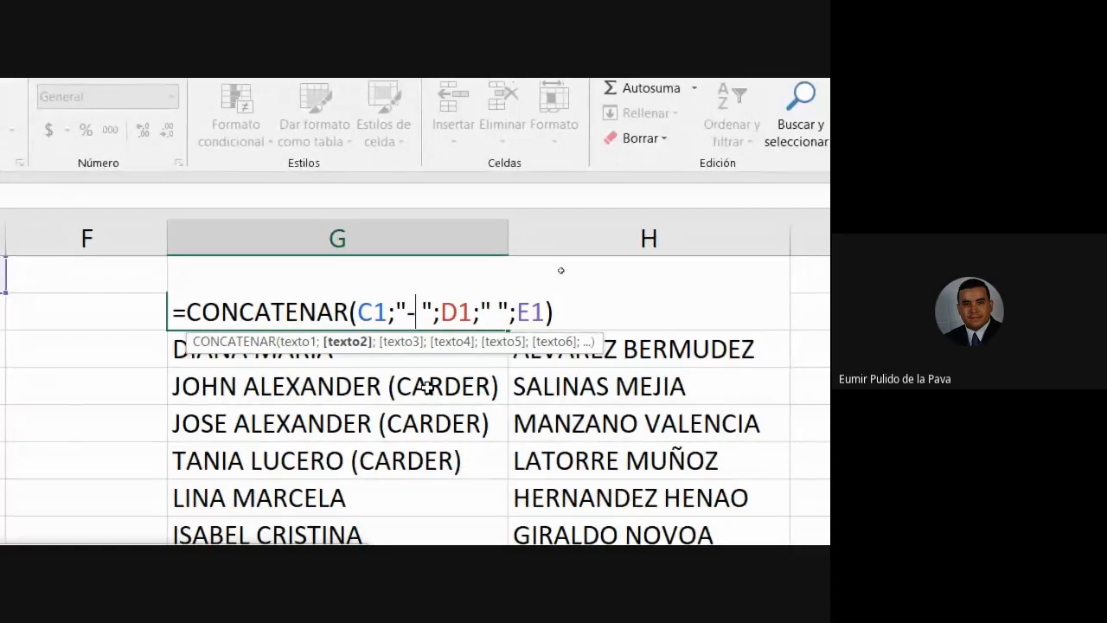
key("Right")
key("BackSpace")
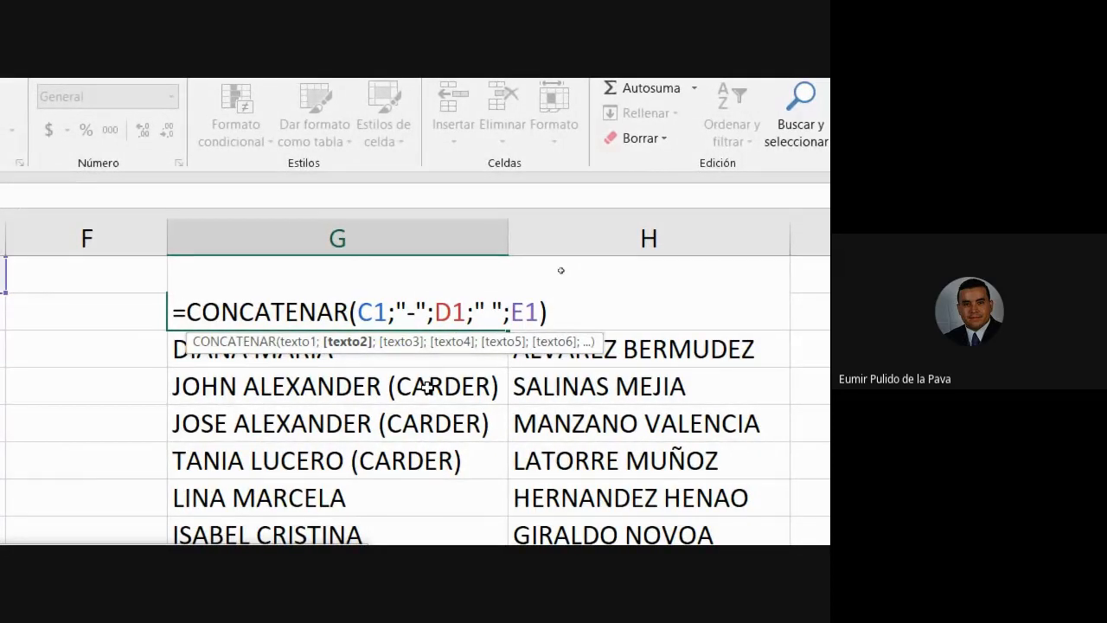
key("Return")
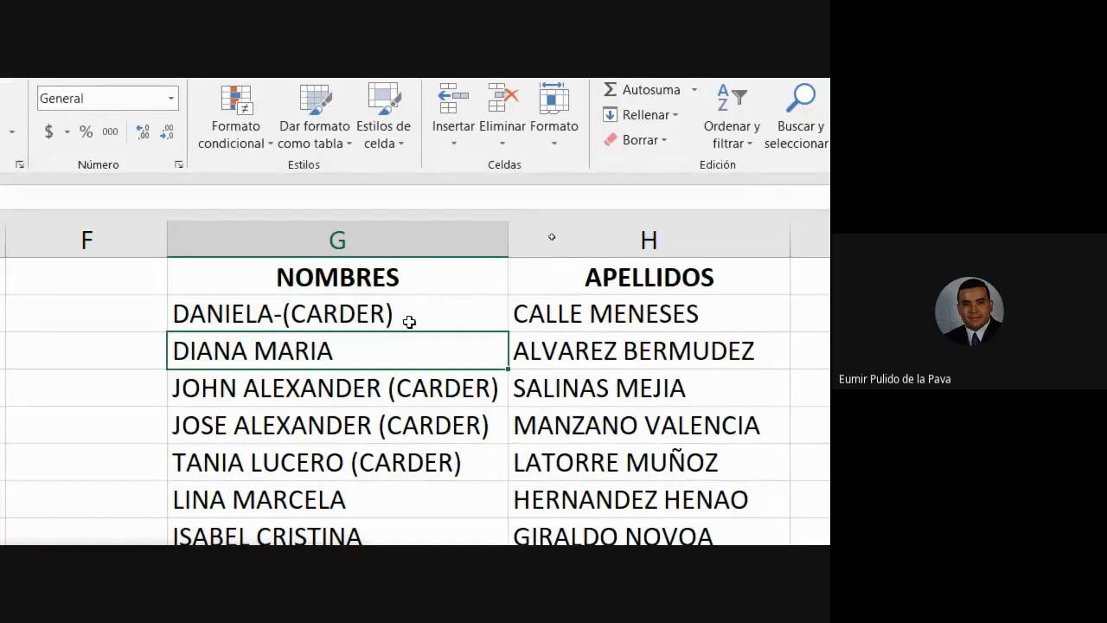
Step: Turn G2's hyphen separator back into a space and open the H2 surname formula
double_click(409, 316)
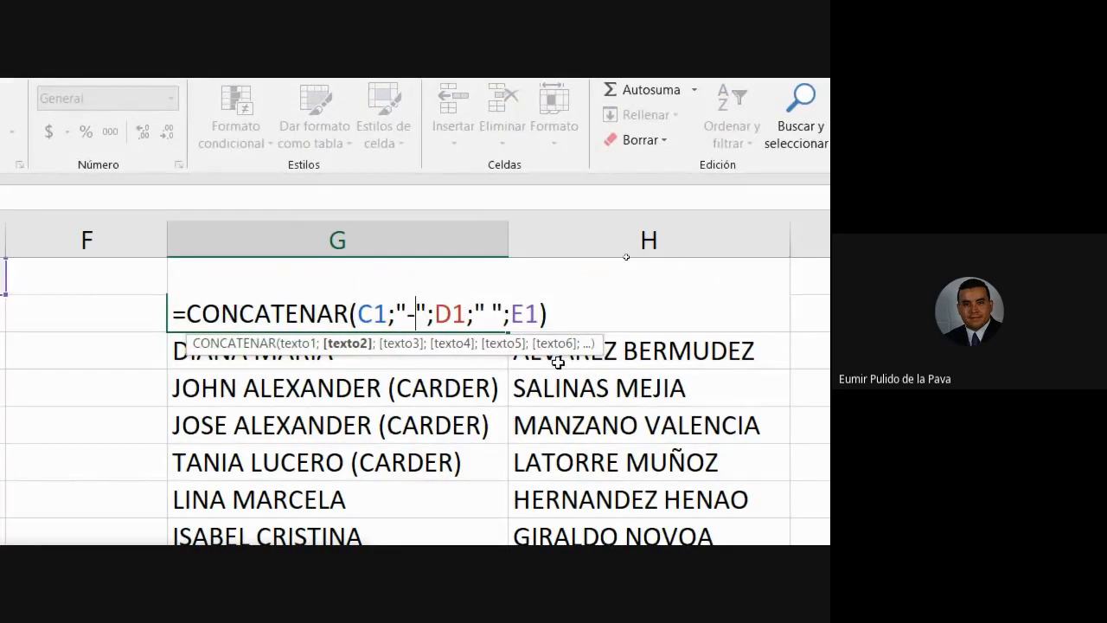
key("BackSpace")
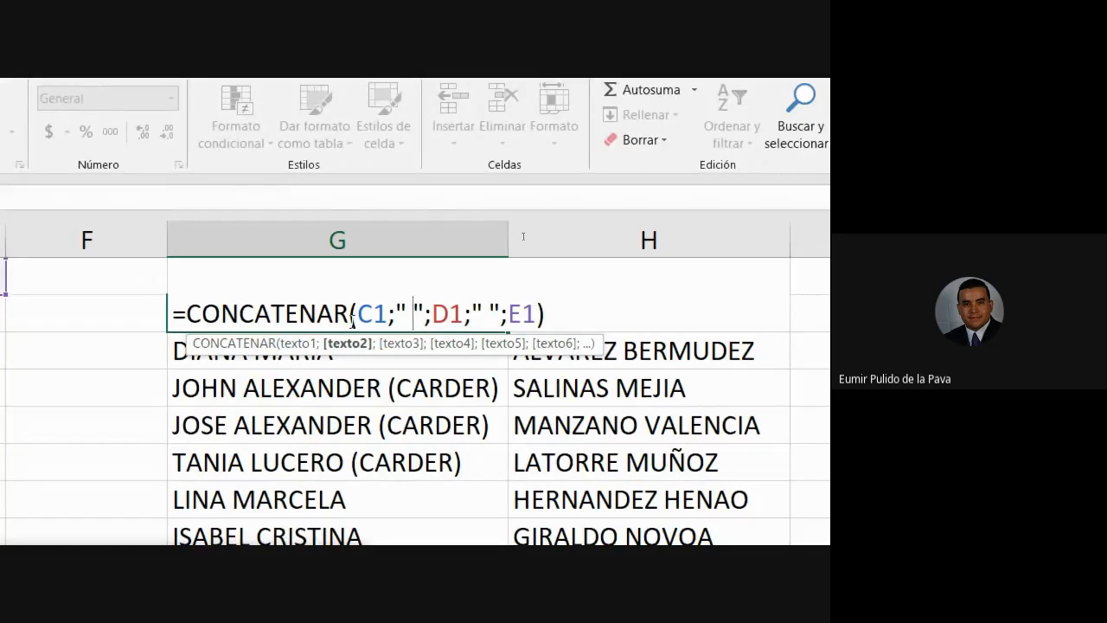
left_click(619, 312)
double_click(633, 312)
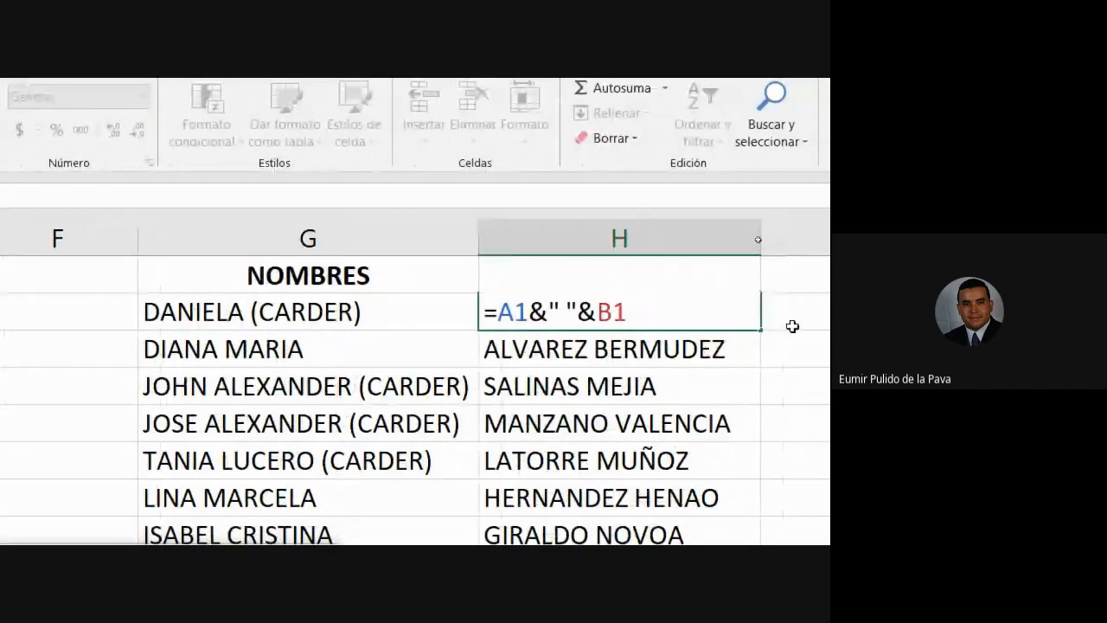
Step: Locate the ampersands and quoted space in H2's formula that need replacing
double_click(539, 312)
left_click_drag(568, 311, 596, 313)
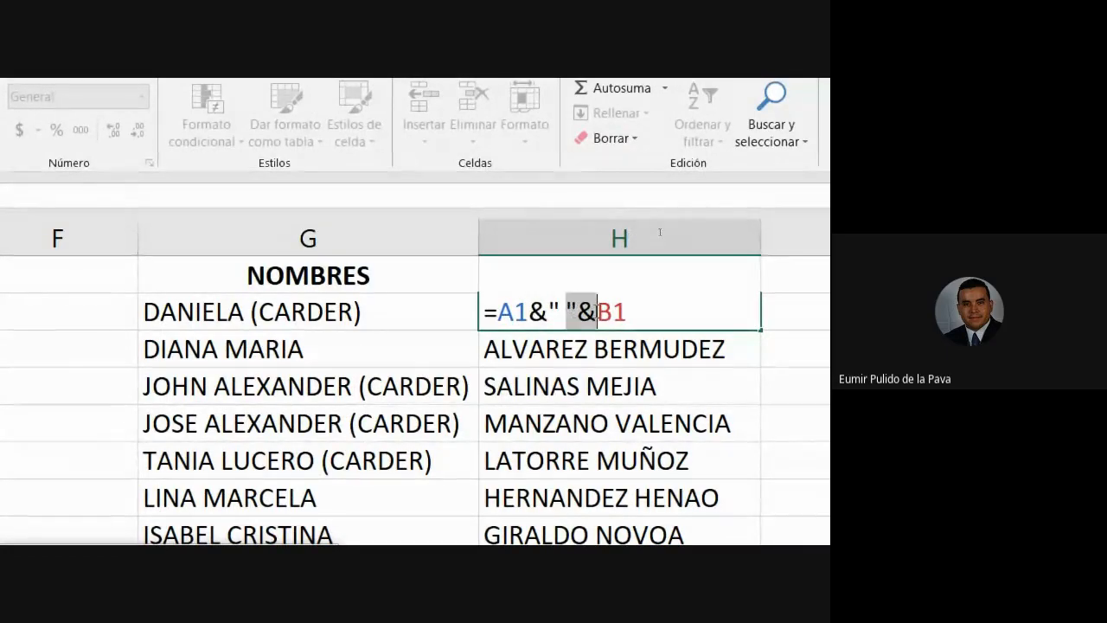
double_click(539, 311)
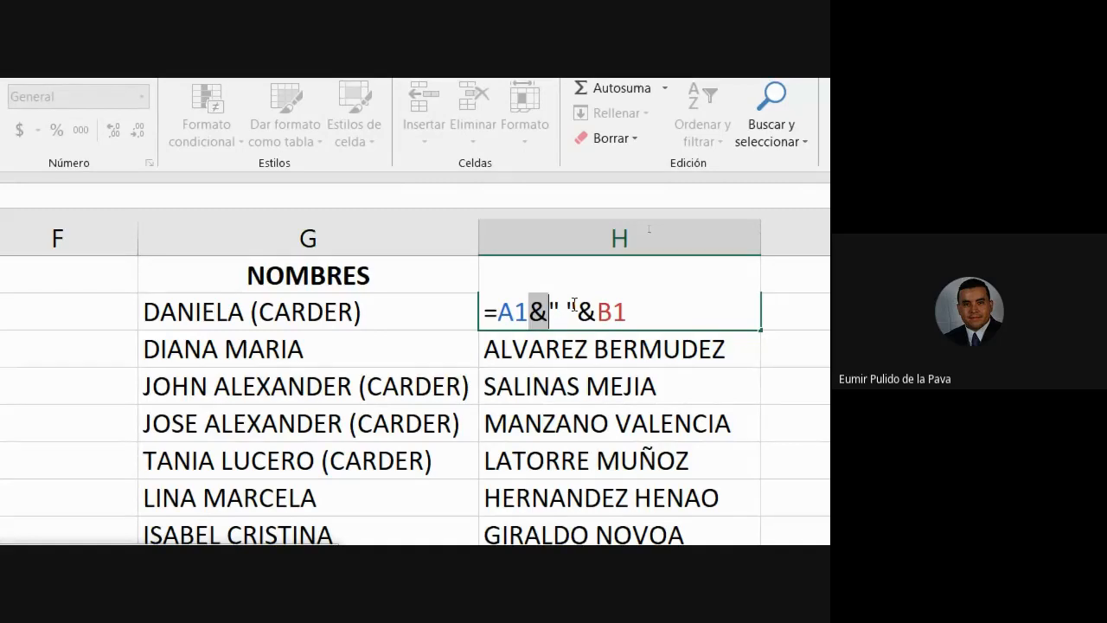
left_click(530, 313)
left_click_drag(530, 314, 551, 317)
left_click_drag(549, 313, 577, 314)
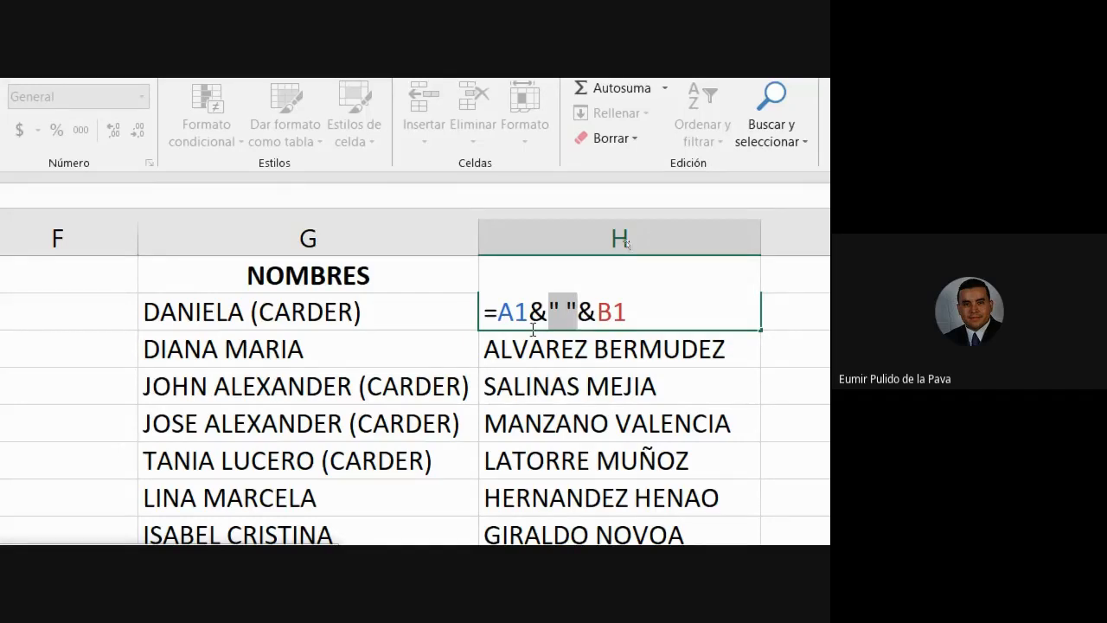
left_click(500, 311)
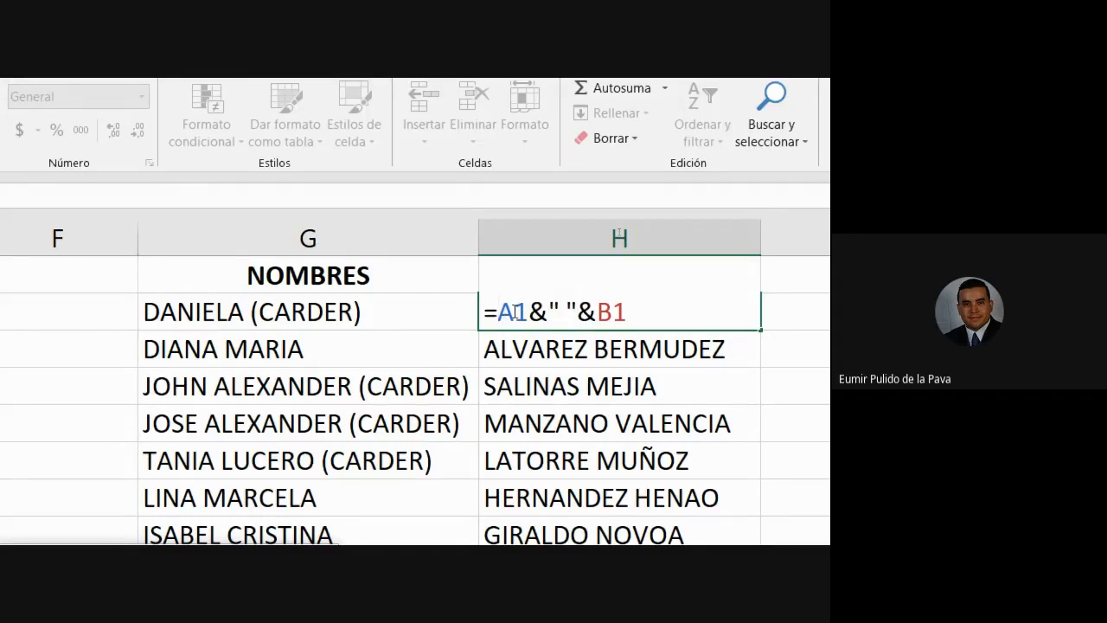
Step: Rewrite H2 as =CONCATENAR(A1;" ";B1), still showing CALLE MENESES
type("CONCA")
key("Down")
key("Tab")
key("Right")
key("Right")
key("Delete")
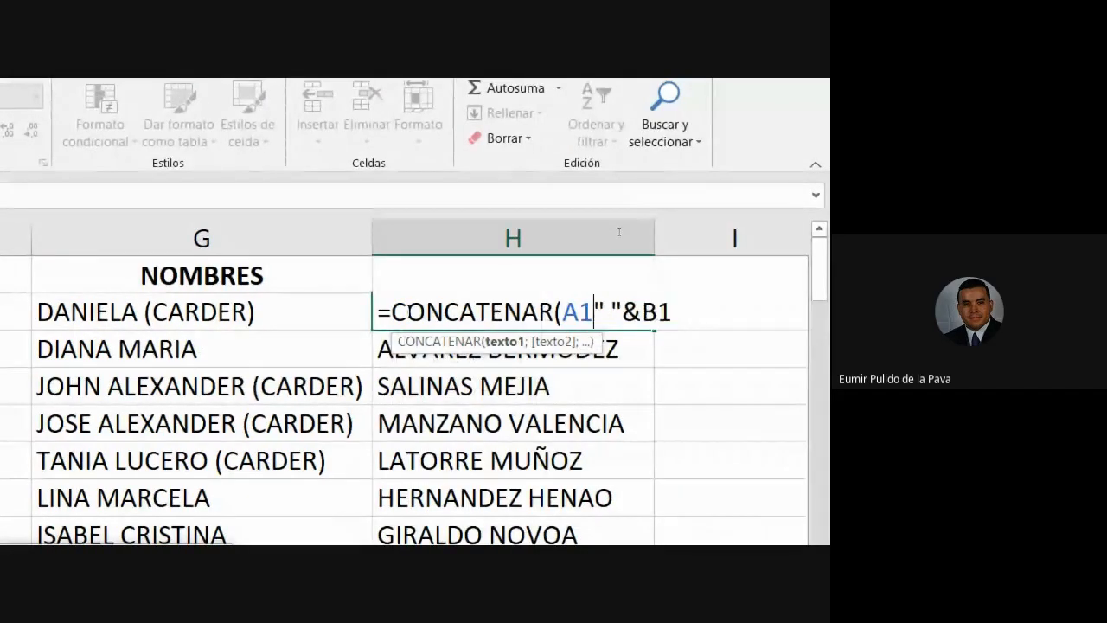
type(";")
key("Right")
key("Right")
key("Right")
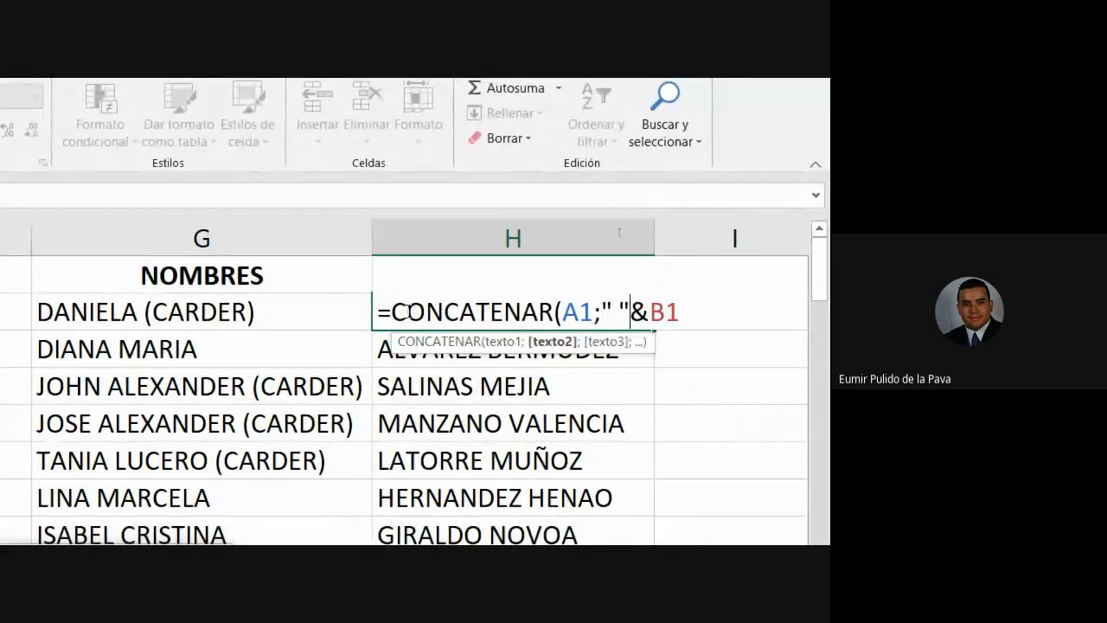
key("BackSpace")
type(";")
key("Right")
key("Right")
type(")")
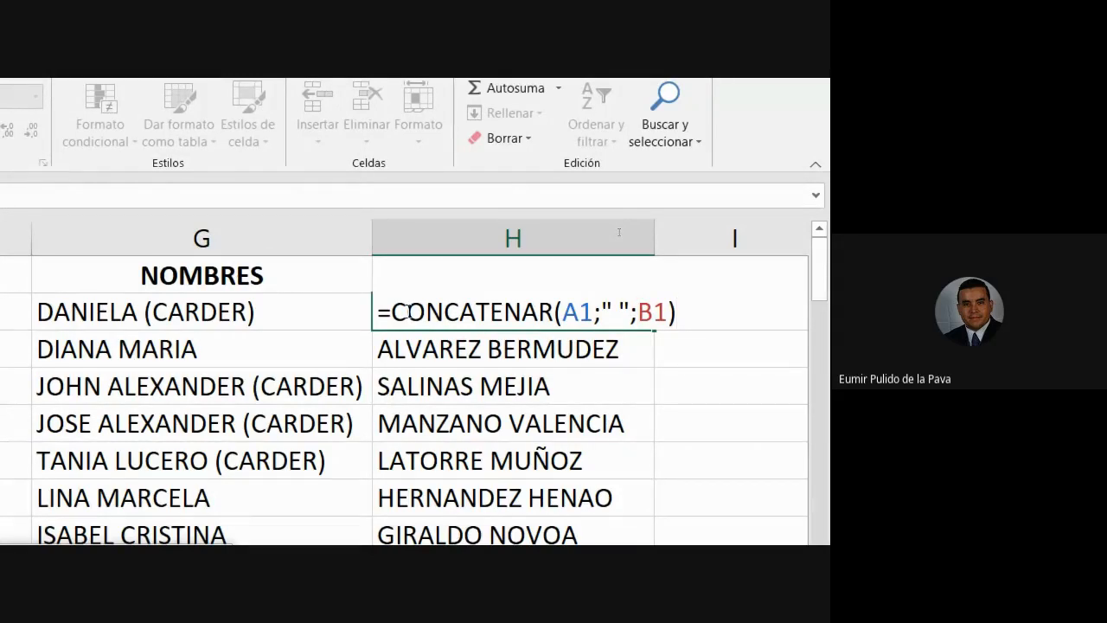
key("Return")
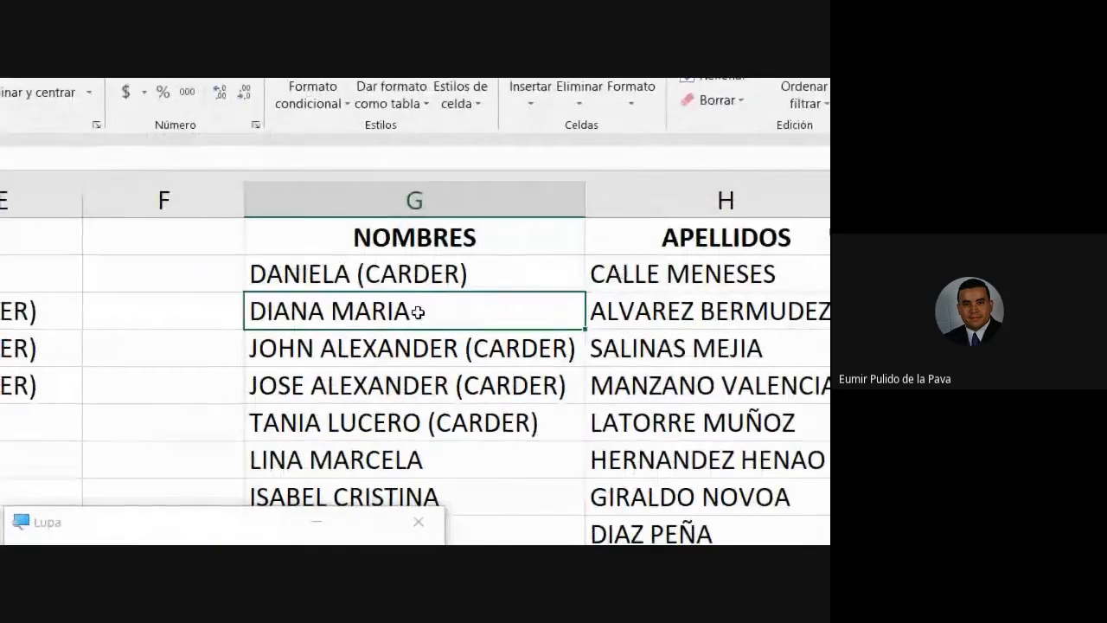
double_click(454, 288)
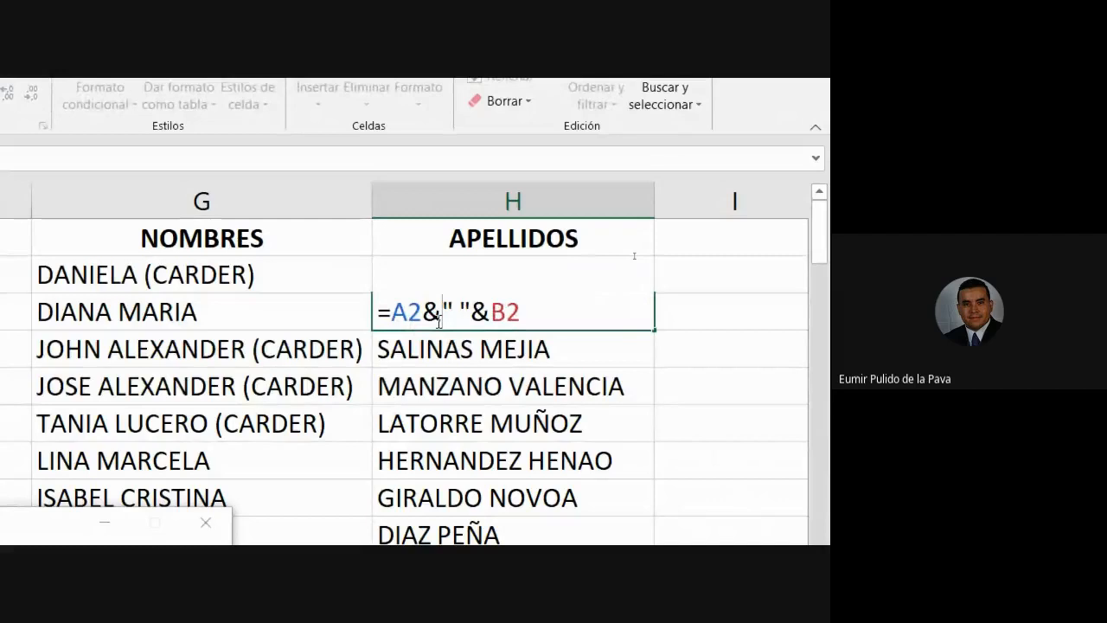
key("Return")
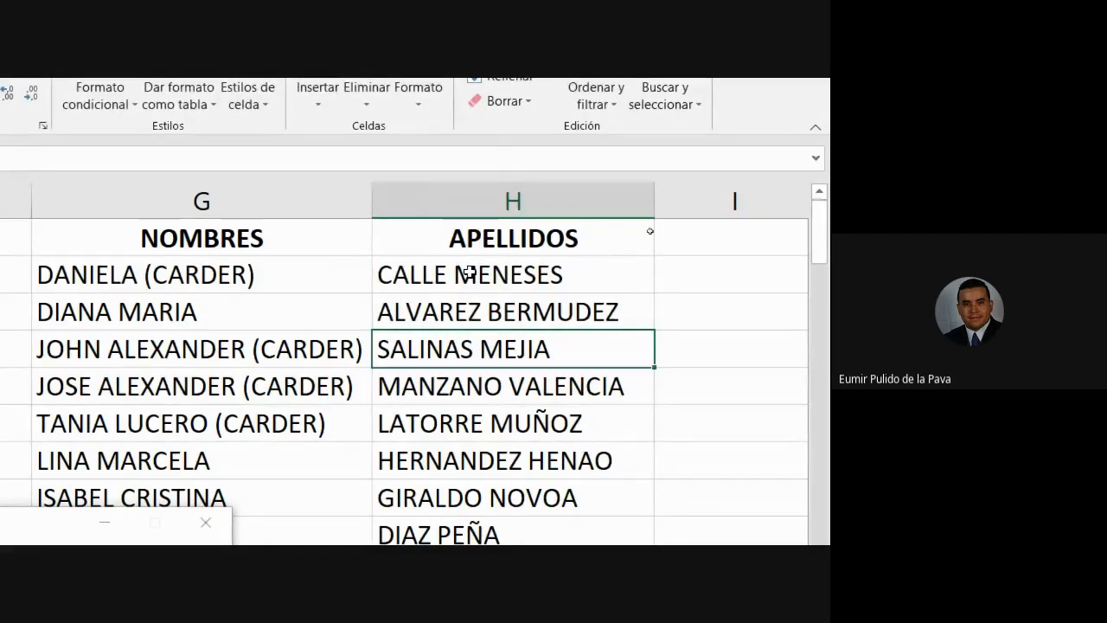
double_click(468, 273)
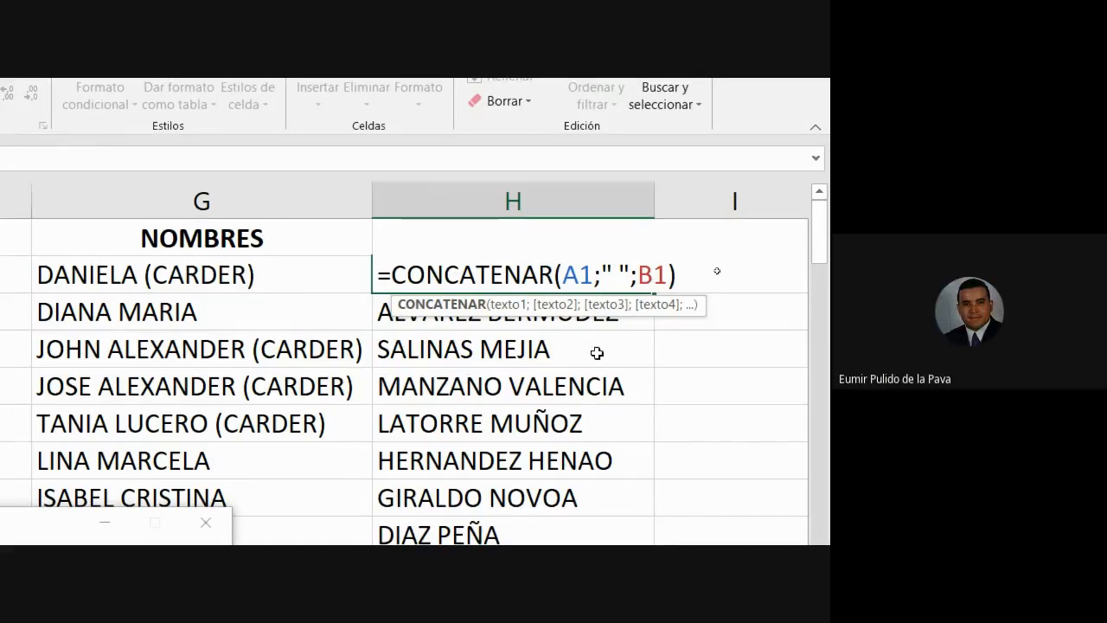
left_click(603, 275)
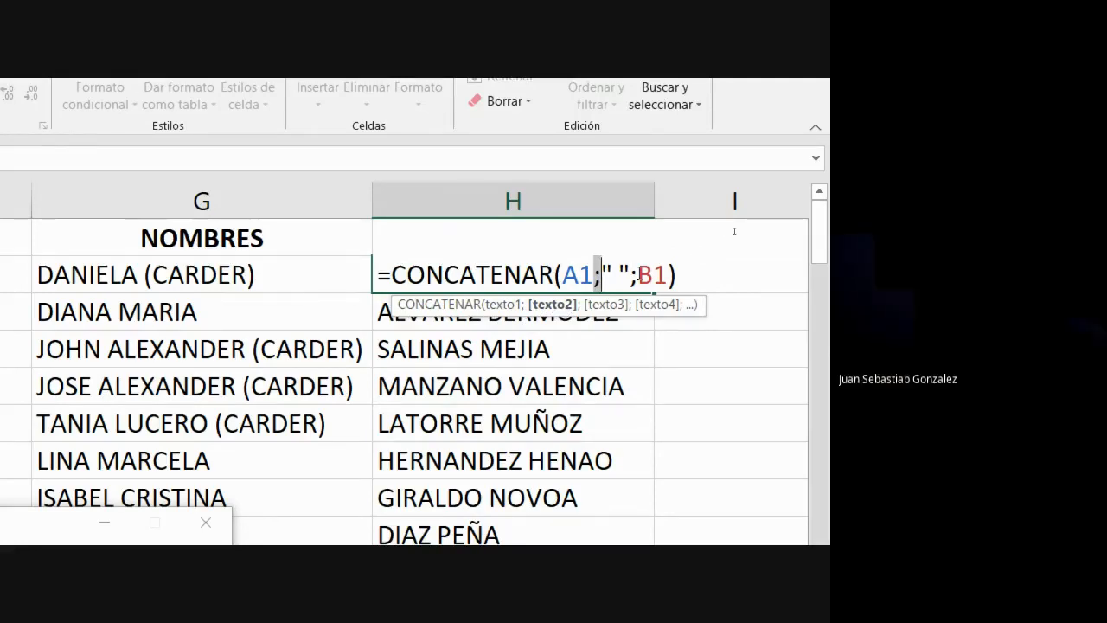
key("Return")
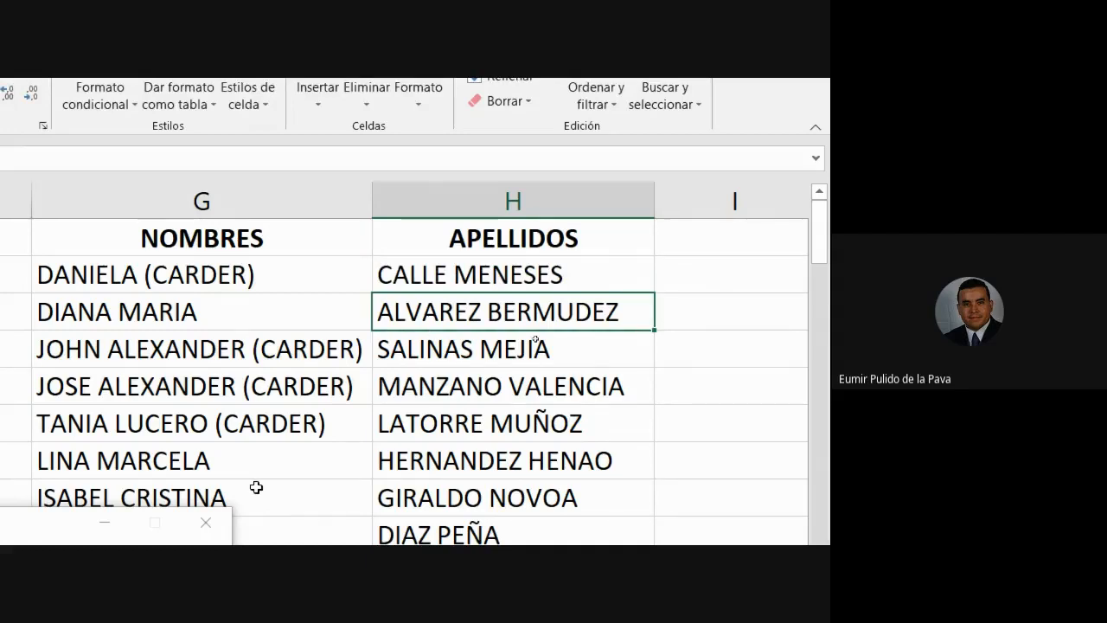
Step: Check the G2 first-name formula and select G2:H2
double_click(325, 284)
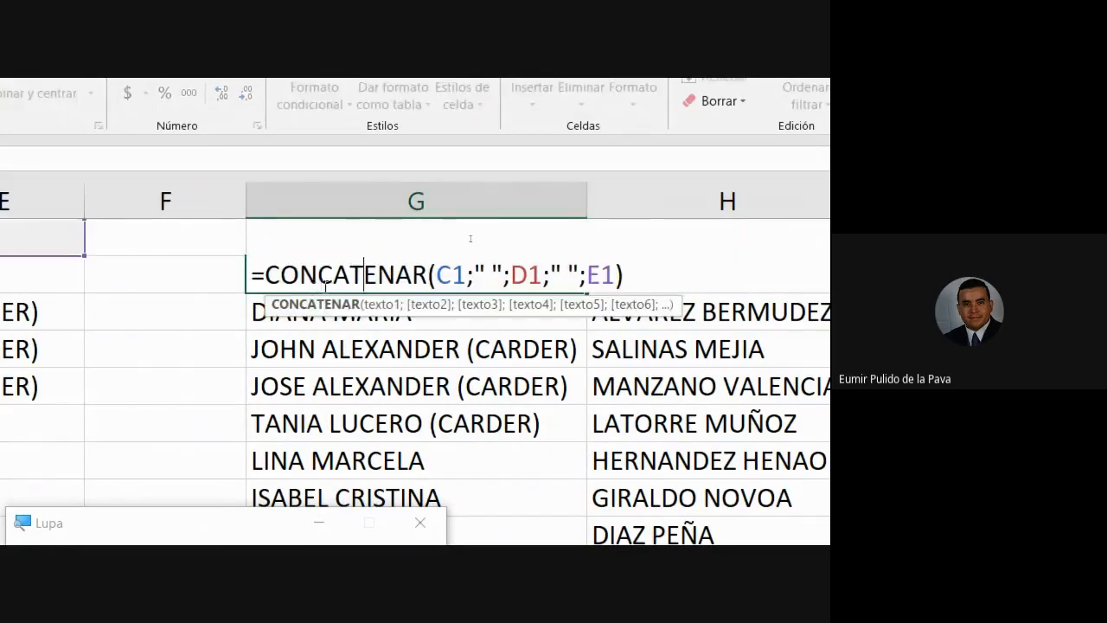
key("Return")
left_click(558, 273)
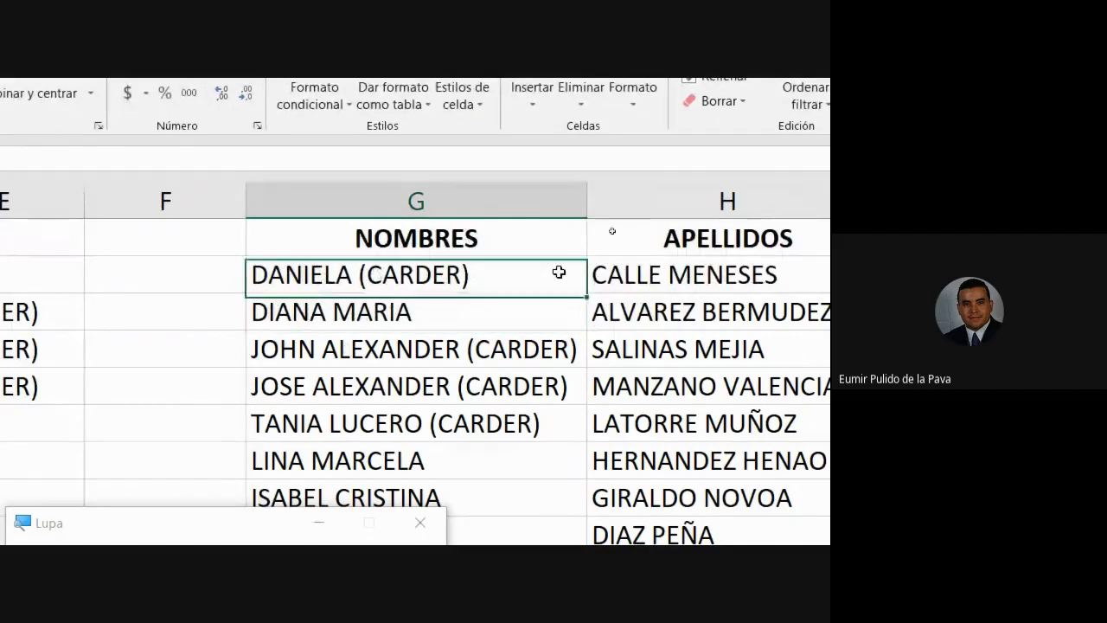
left_click_drag(558, 272, 643, 272)
Step: Copy all first names and surnames and paste them as values at B1
key("ctrl+shift+Down")
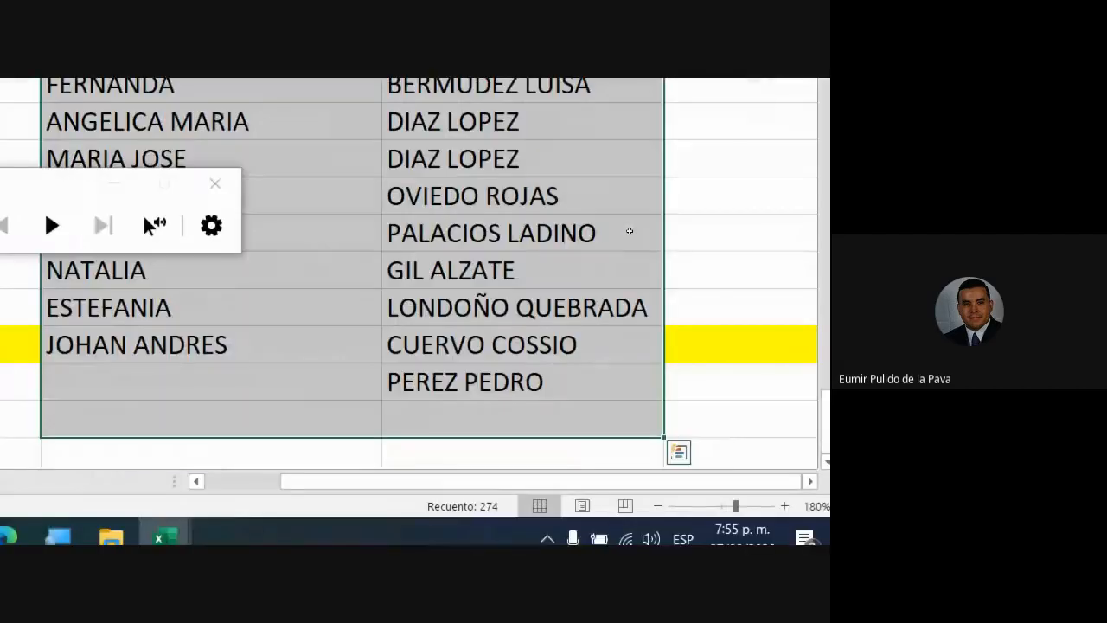
key("ctrl+c")
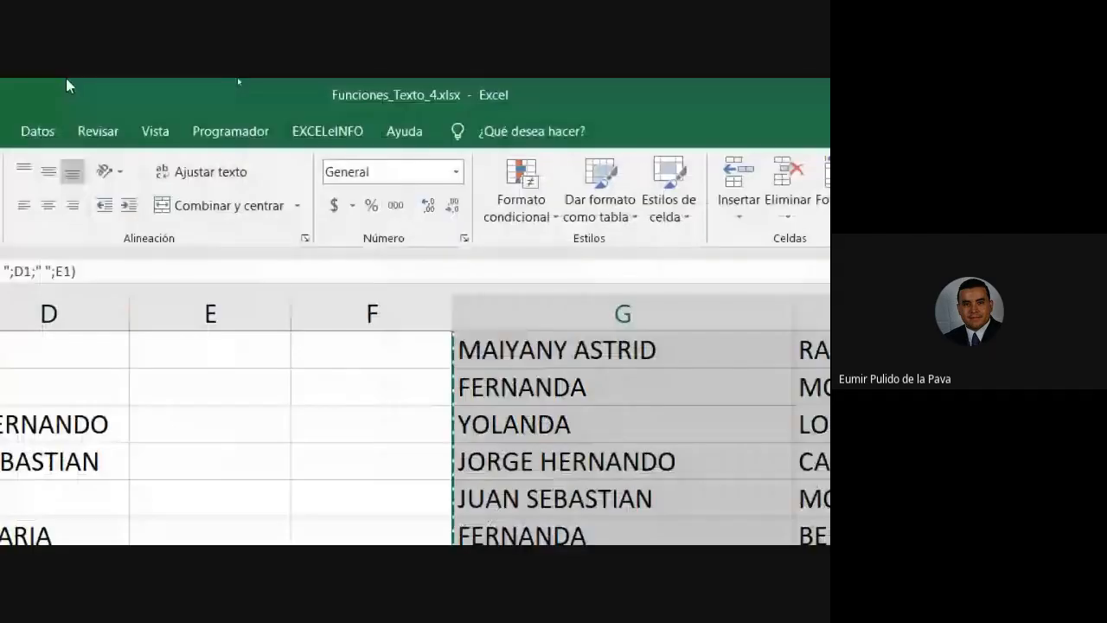
scroll(264, 344, "up", 20)
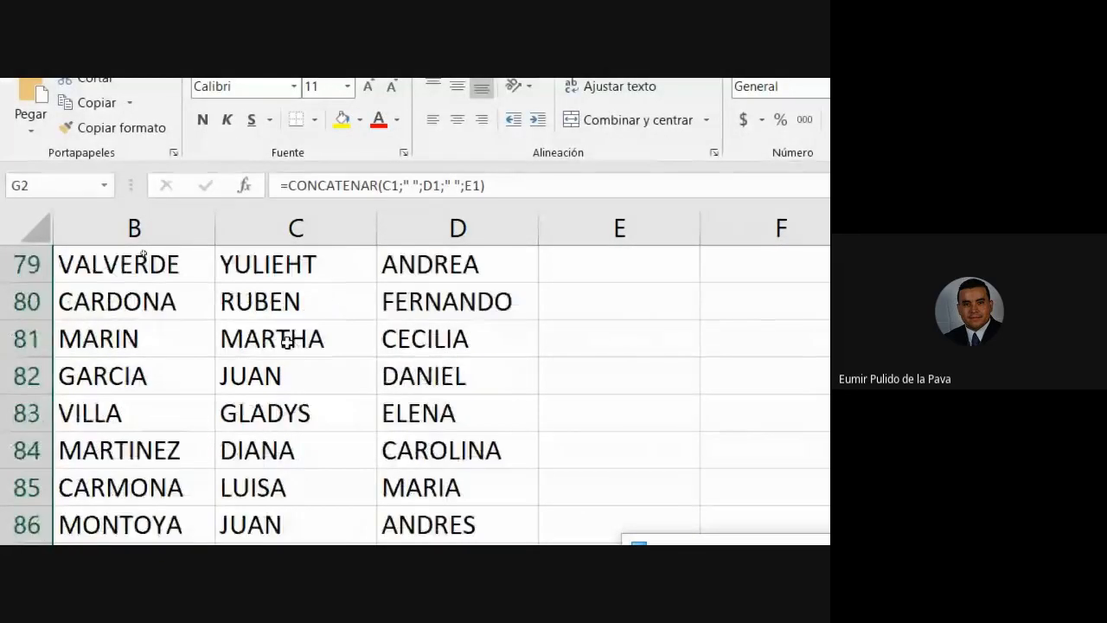
left_click(95, 257)
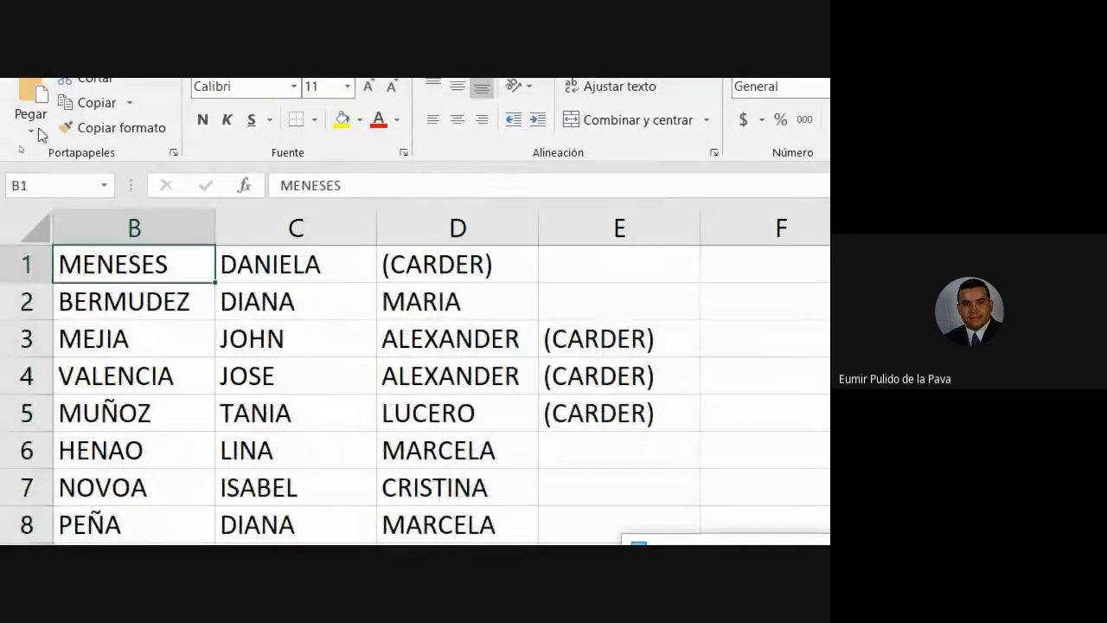
left_click(30, 129)
left_click(29, 275)
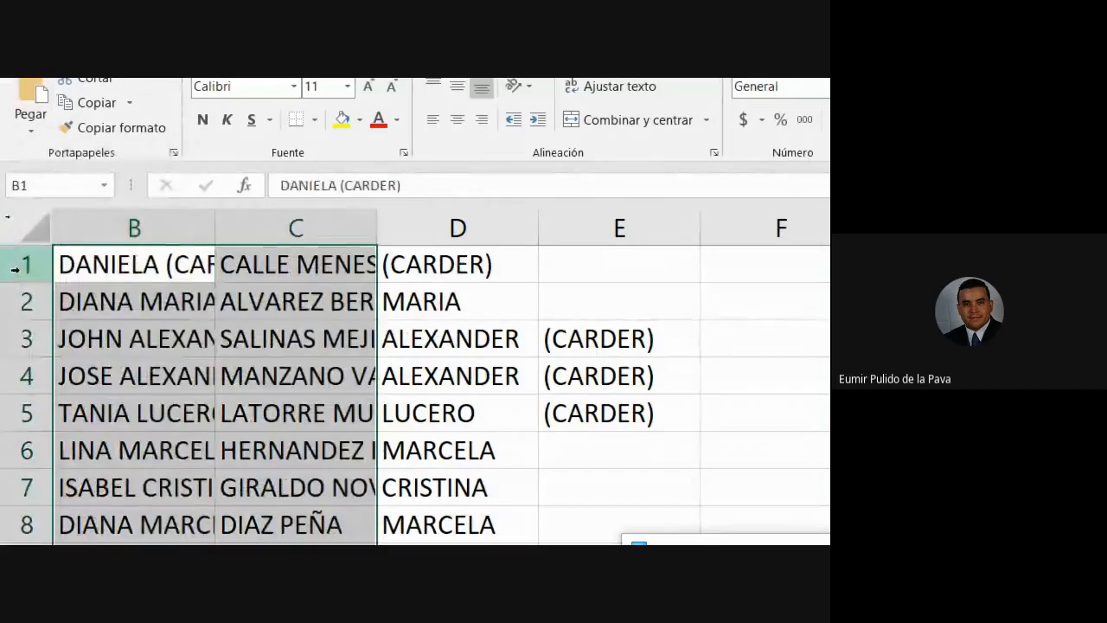
Step: Delete leftover columns D through Q and autofit column B
left_click(492, 220)
left_click_drag(492, 220, 424, 233)
right_click(422, 235)
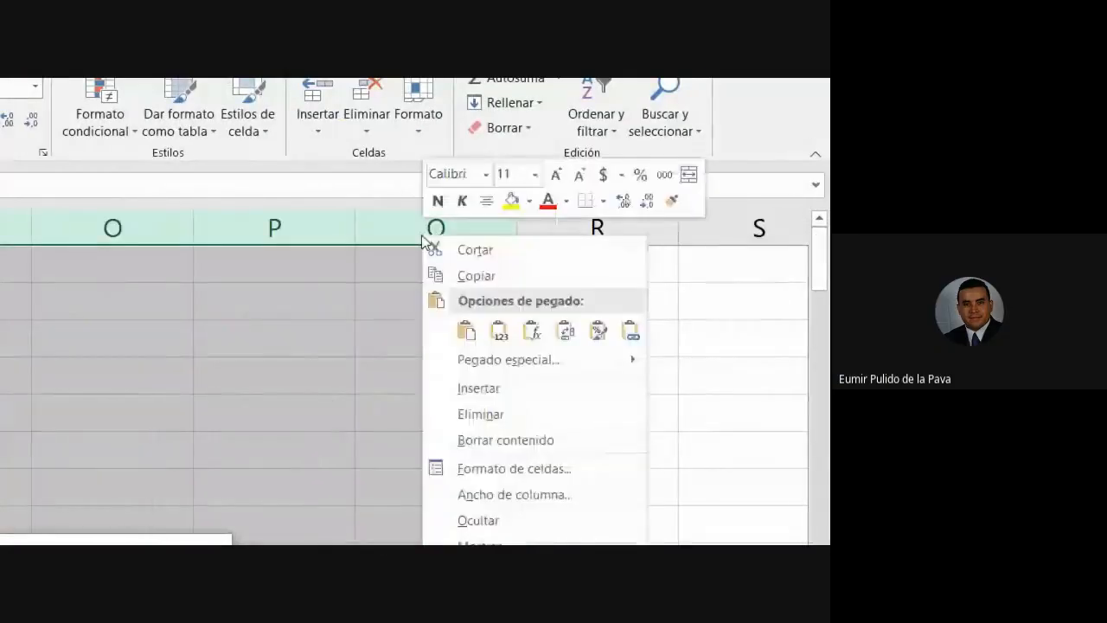
left_click(479, 414)
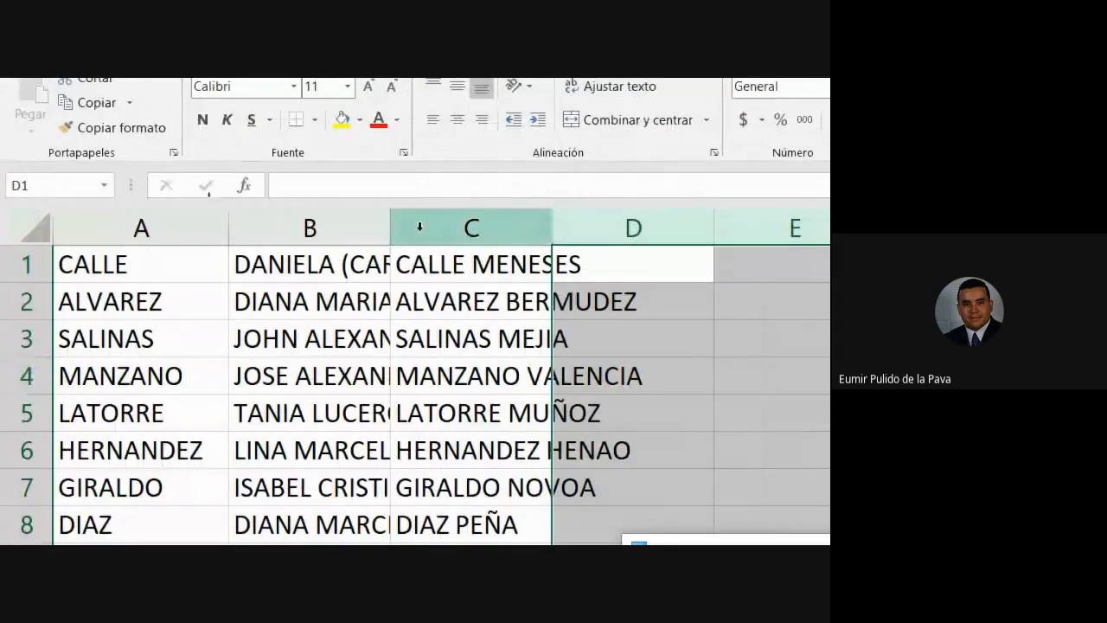
double_click(391, 225)
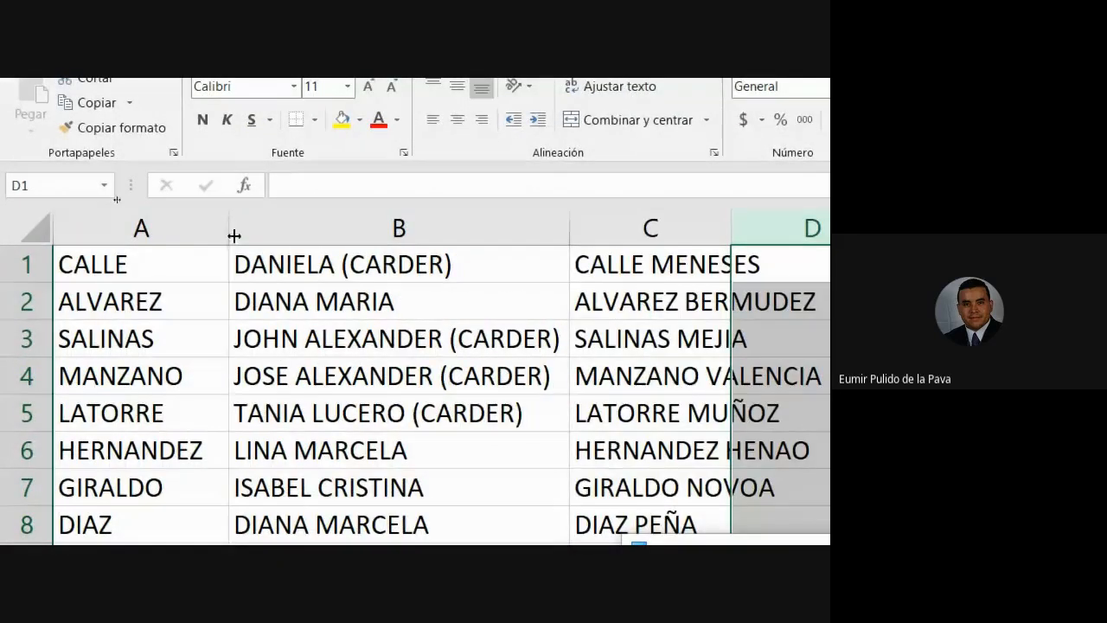
Step: Delete column C, check A1 and B1, then undo the deletion
left_click(625, 214)
right_click(625, 214)
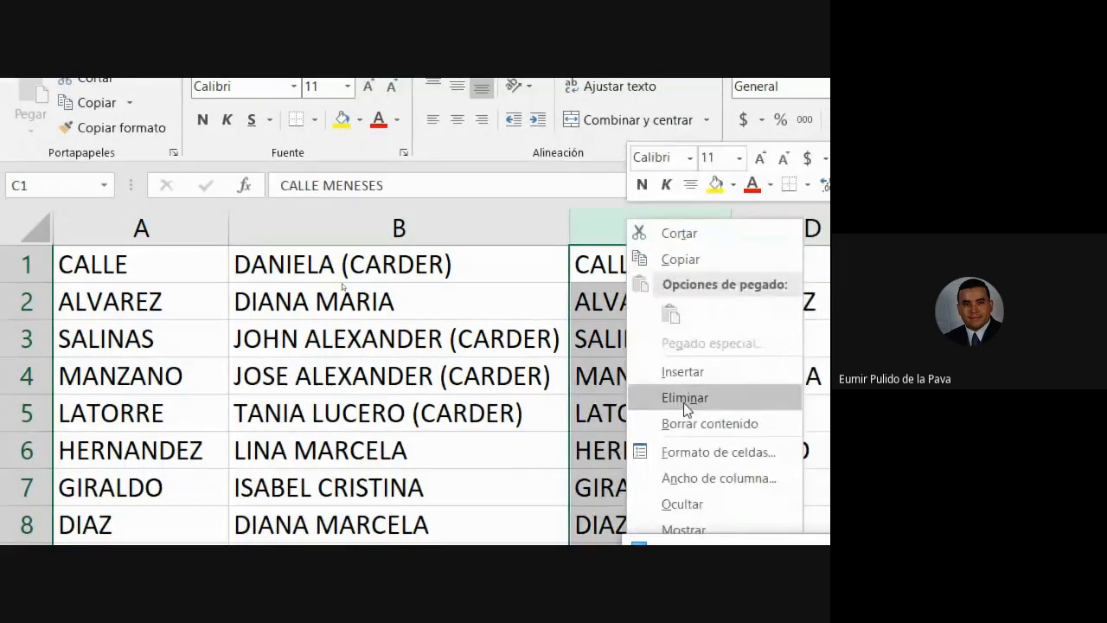
left_click(653, 396)
left_click(148, 265)
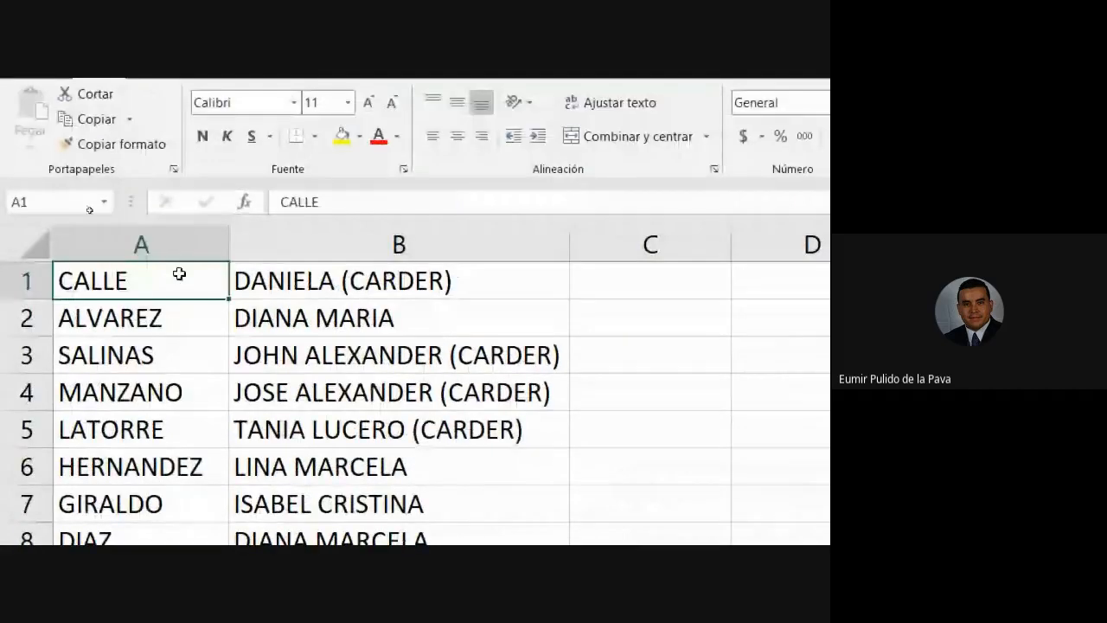
left_click(285, 232)
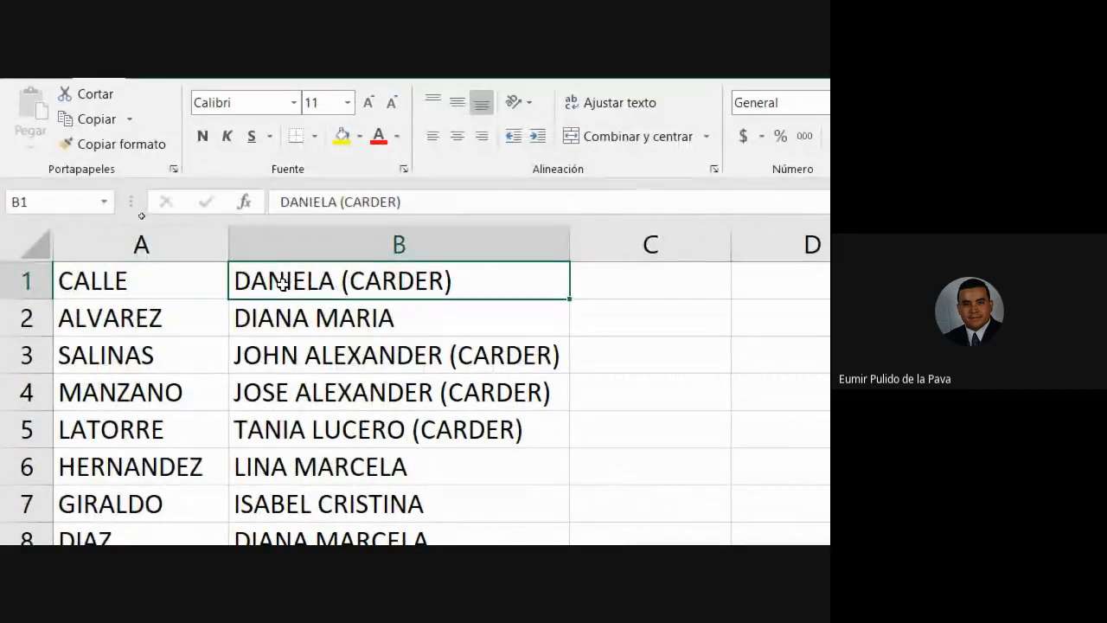
key("ctrl+z")
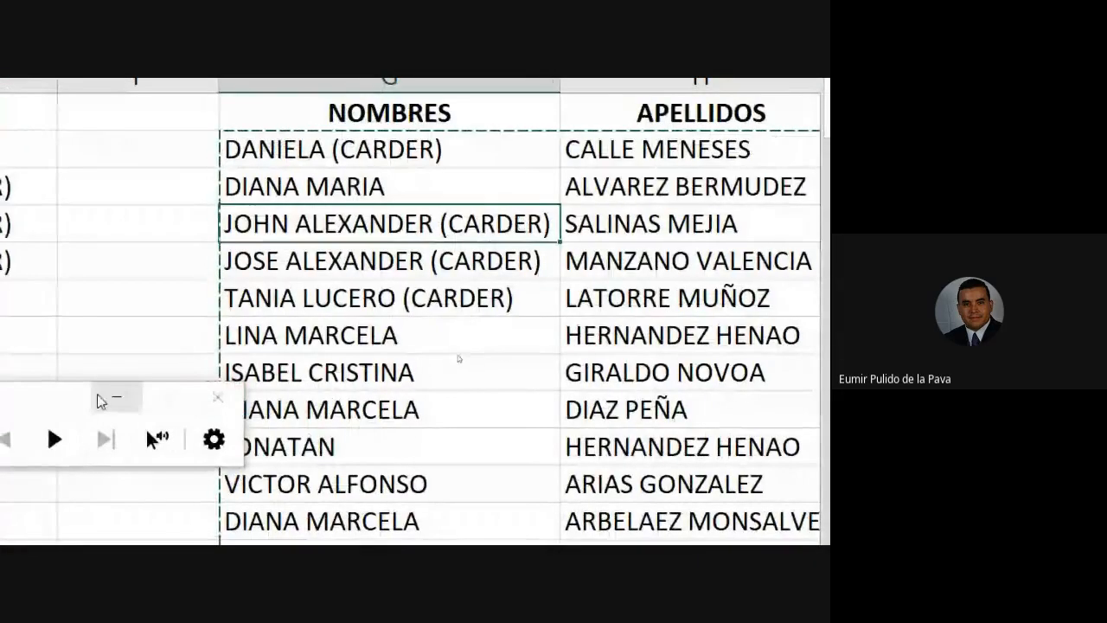
Step: Review the pasted names, including the DIANA MARIA cell
left_click(116, 397)
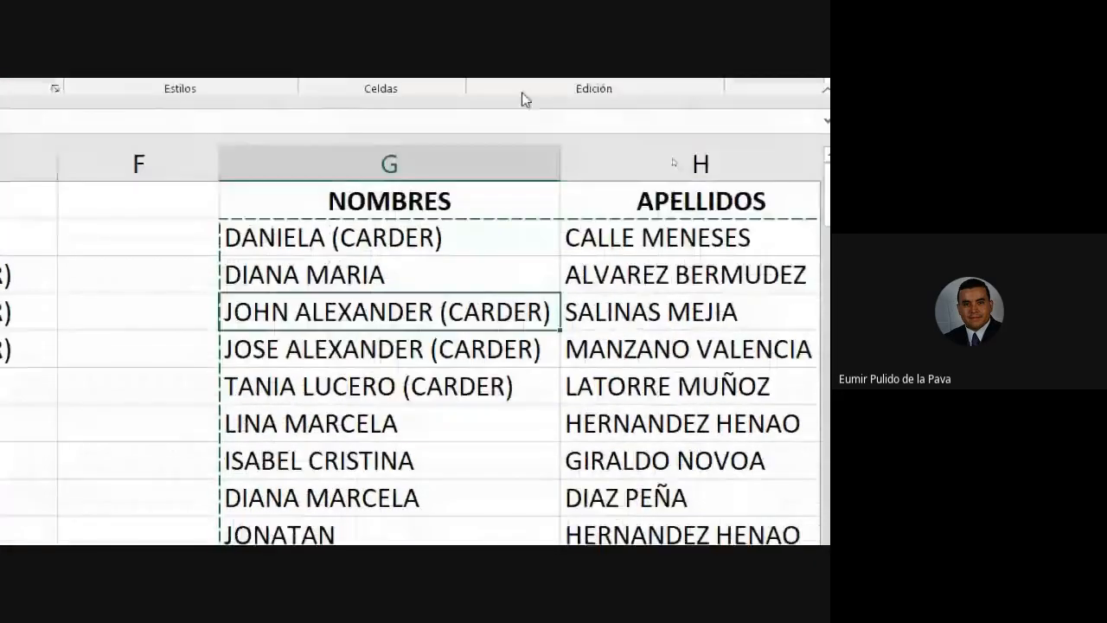
left_click(504, 279)
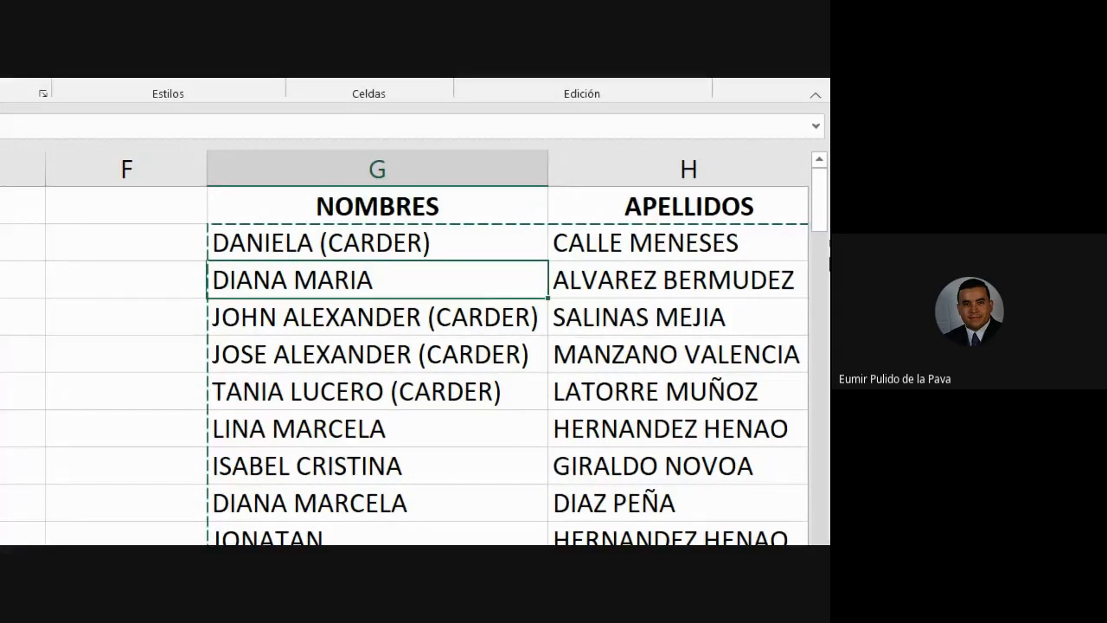
left_click(821, 226)
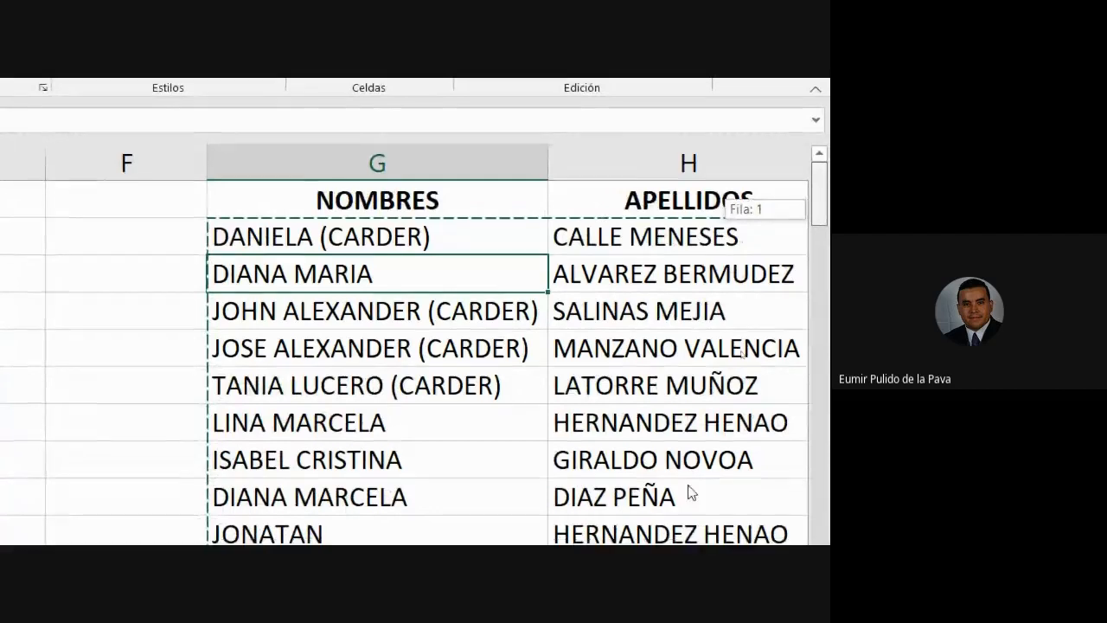
left_click_drag(547, 430, 544, 504)
scroll(545, 503, "down", 7)
scroll(597, 462, "up", 3)
scroll(684, 450, "down", 1)
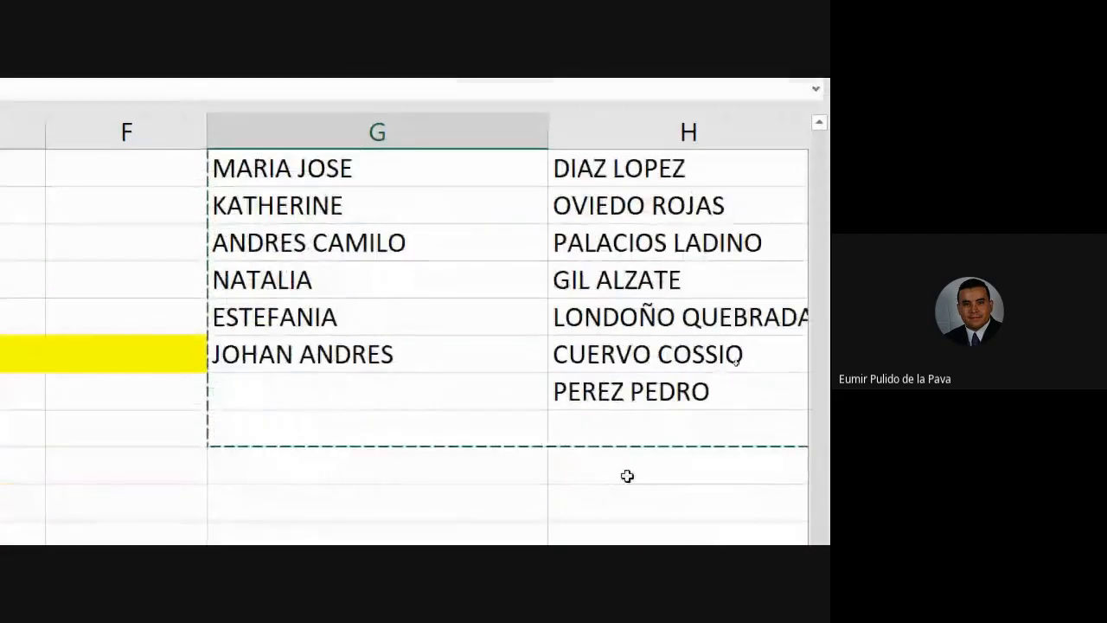
left_click(637, 391)
key("Delete")
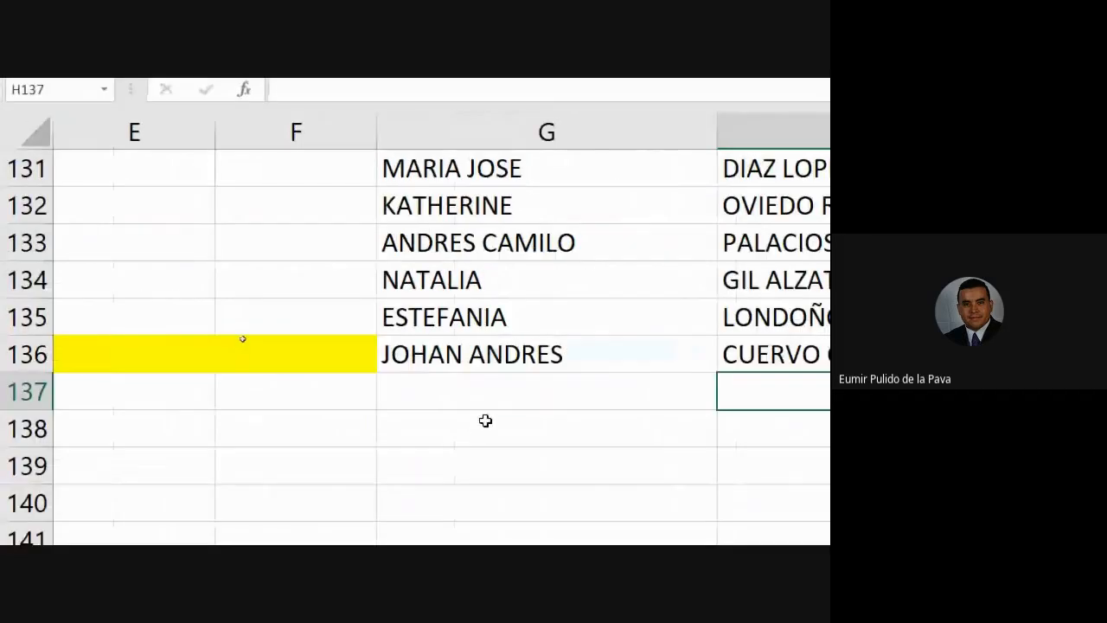
key("Left")
key("F2")
key("Escape")
type("PED")
key("Tab")
key("Left")
key("F2")
key("BackSpace")
key("BackSpace")
key("BackSpace")
key("BackSpace")
key("BackSpace")
key("BackSpace")
key("BackSpace")
key("BackSpace")
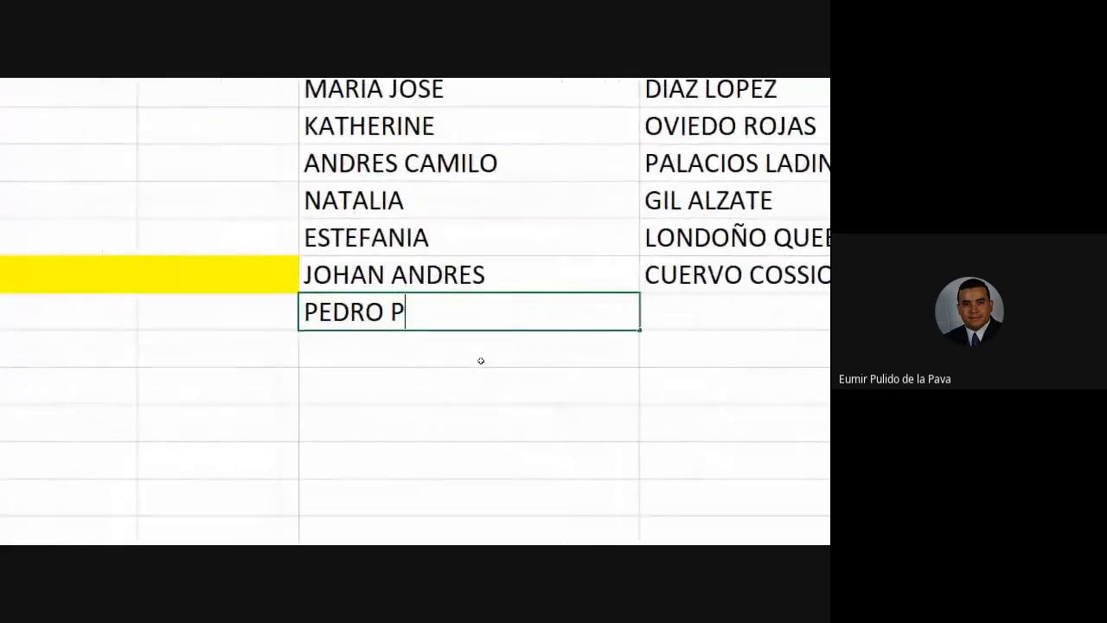
key("Tab")
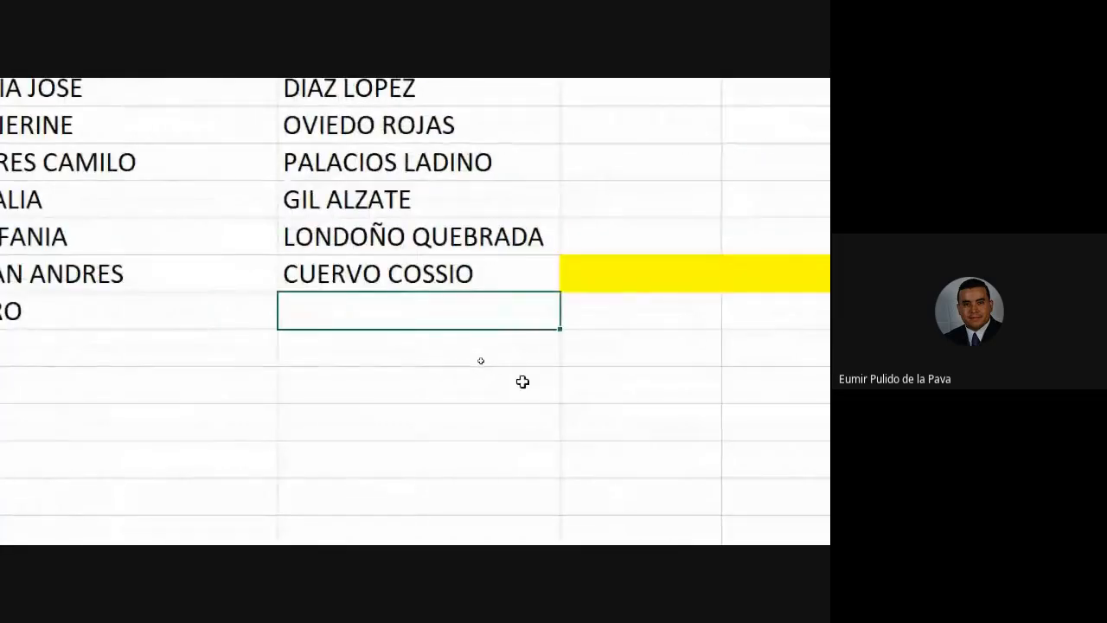
Step: Enter PEREZ as the last row's surname, rejecting the BOHORQUEZ autocomplete
type("PEREZ")
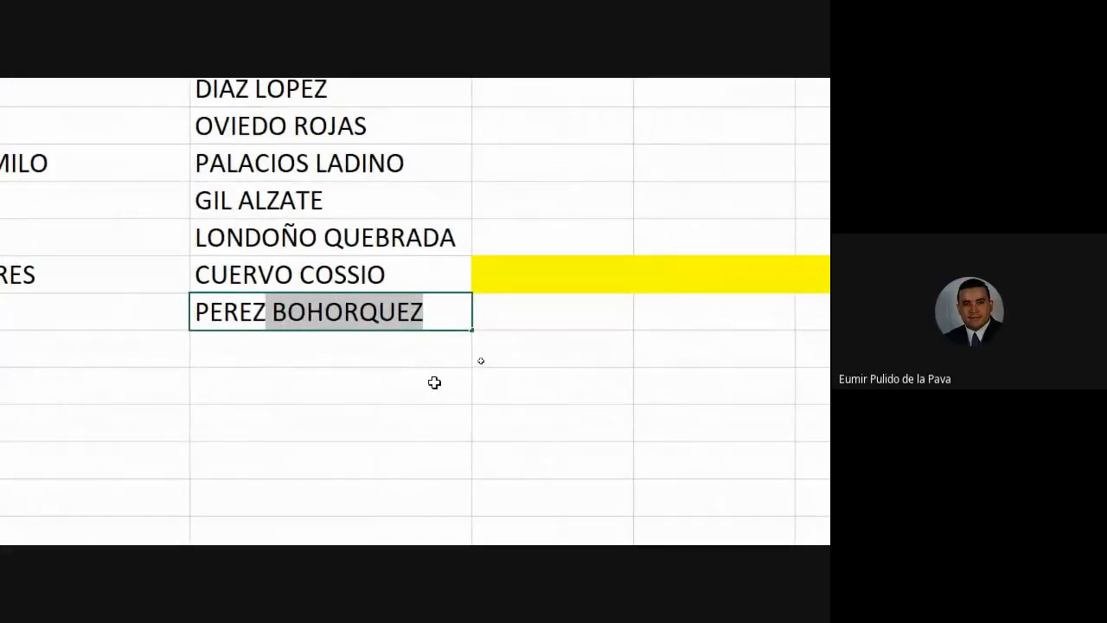
key("BackSpace")
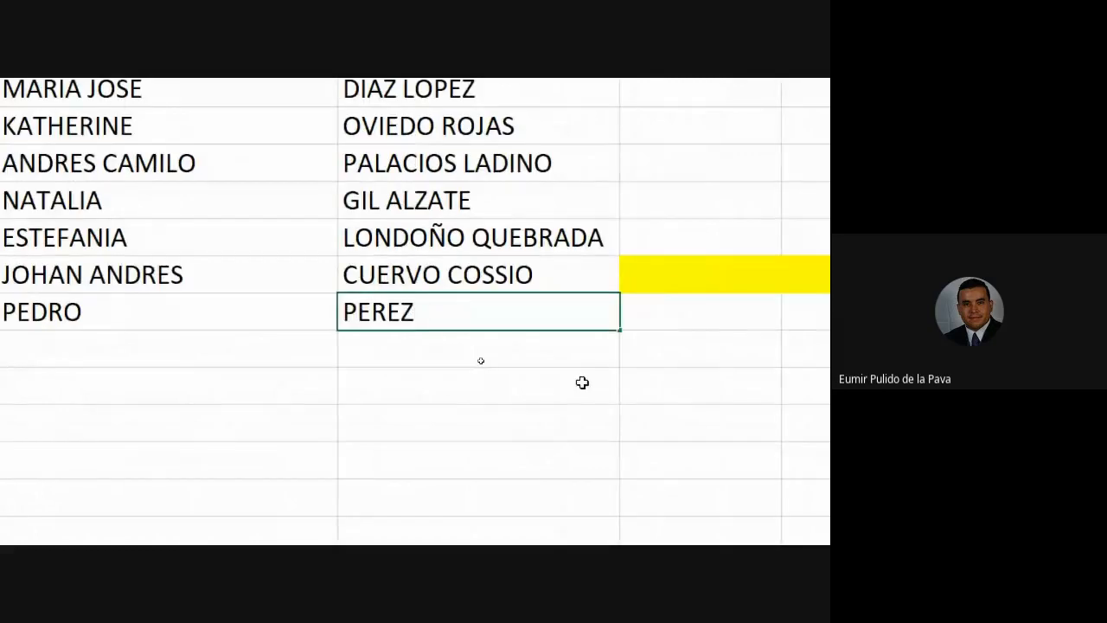
key("Return")
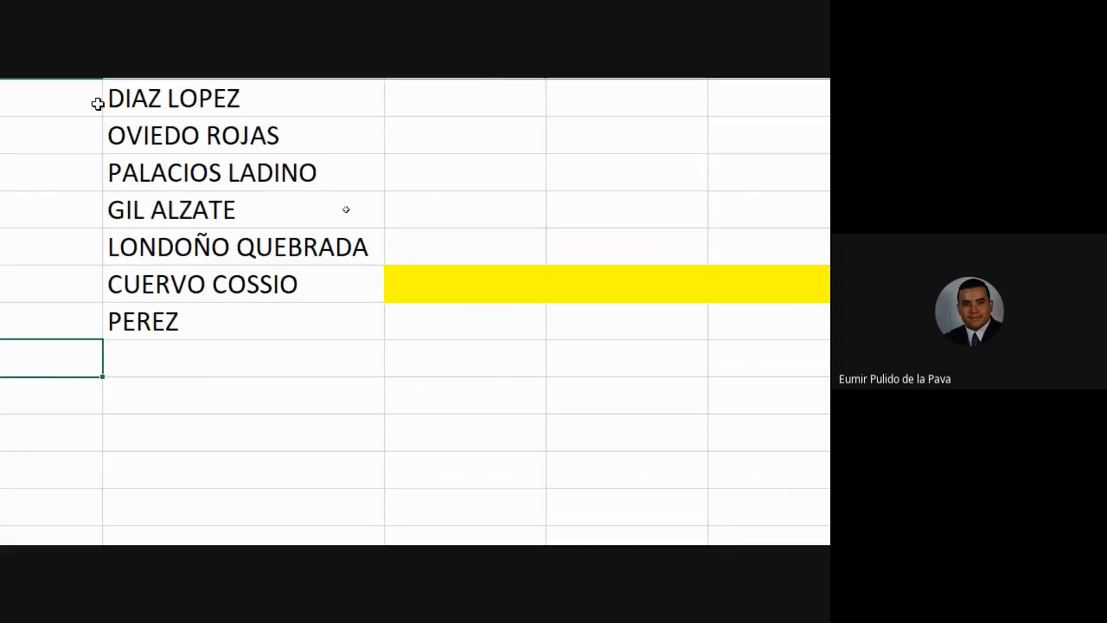
scroll(37, 396, "up", 20)
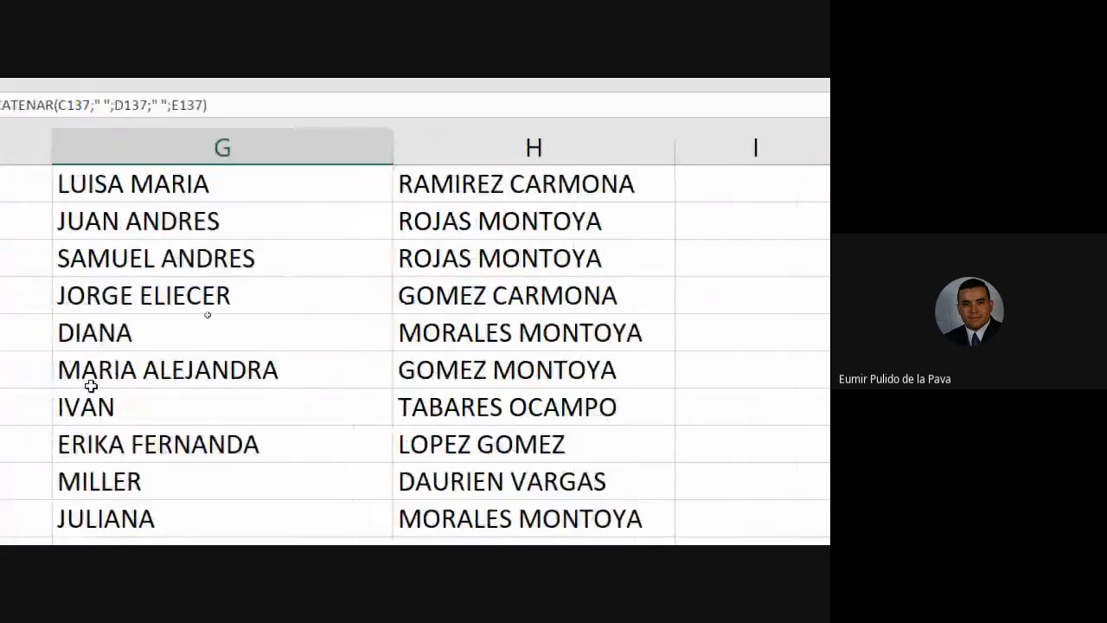
scroll(138, 412, "up", 10)
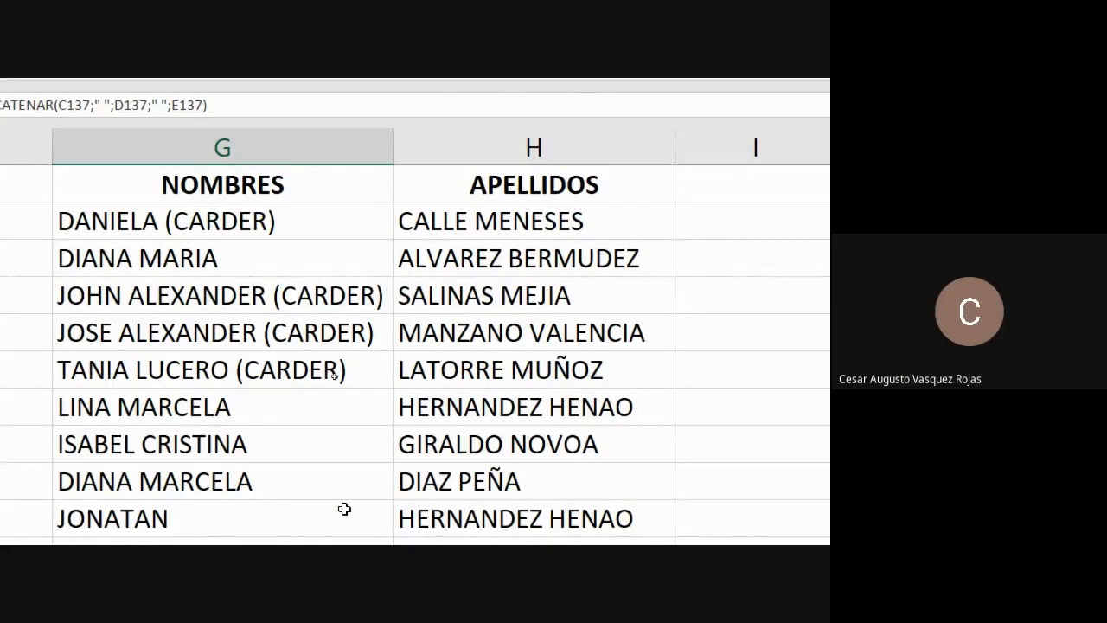
mouse_move(448, 530)
left_click(392, 445)
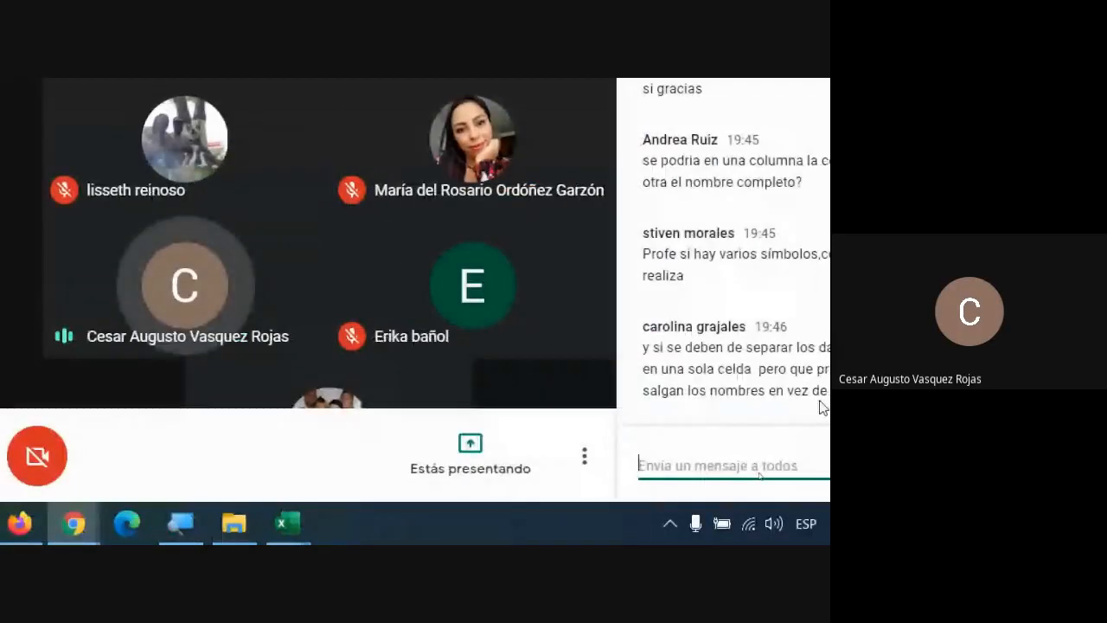
left_click(184, 523)
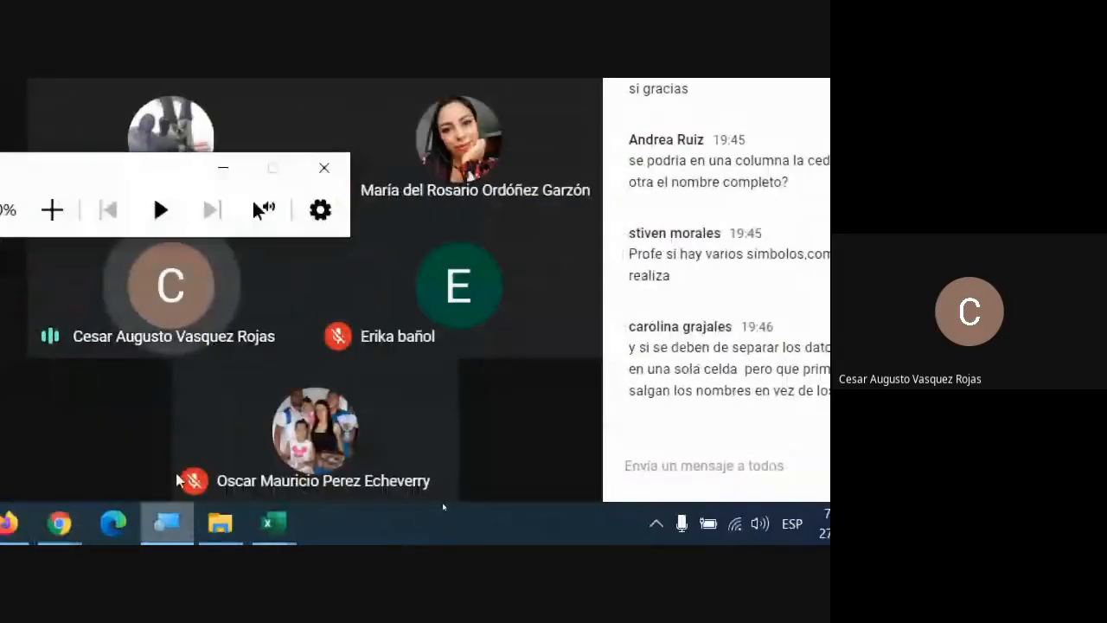
left_click(10, 208)
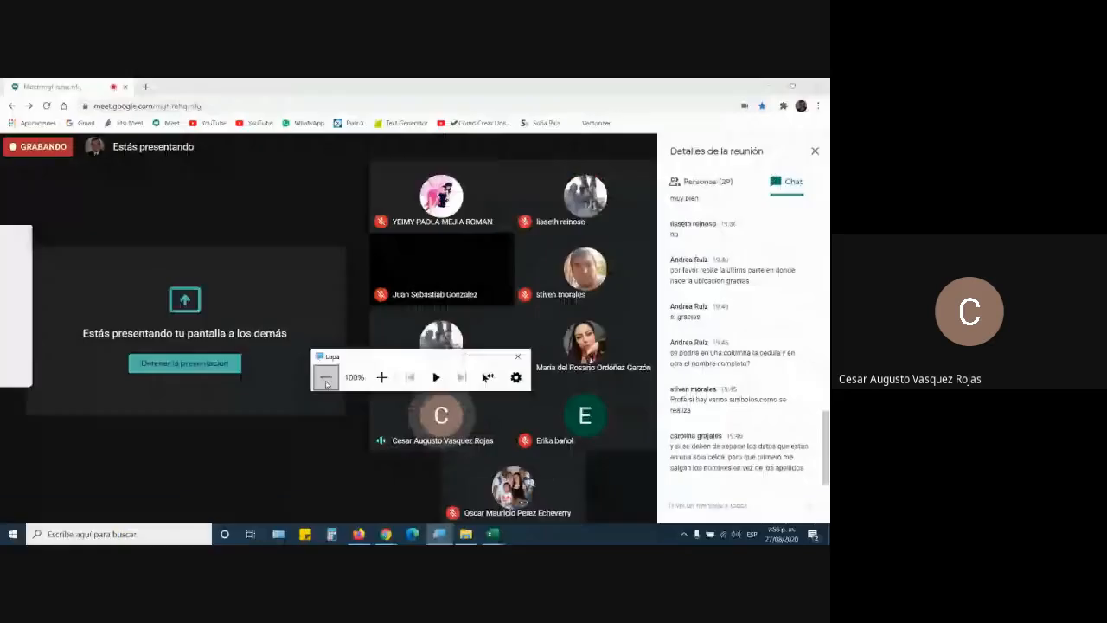
left_click(517, 356)
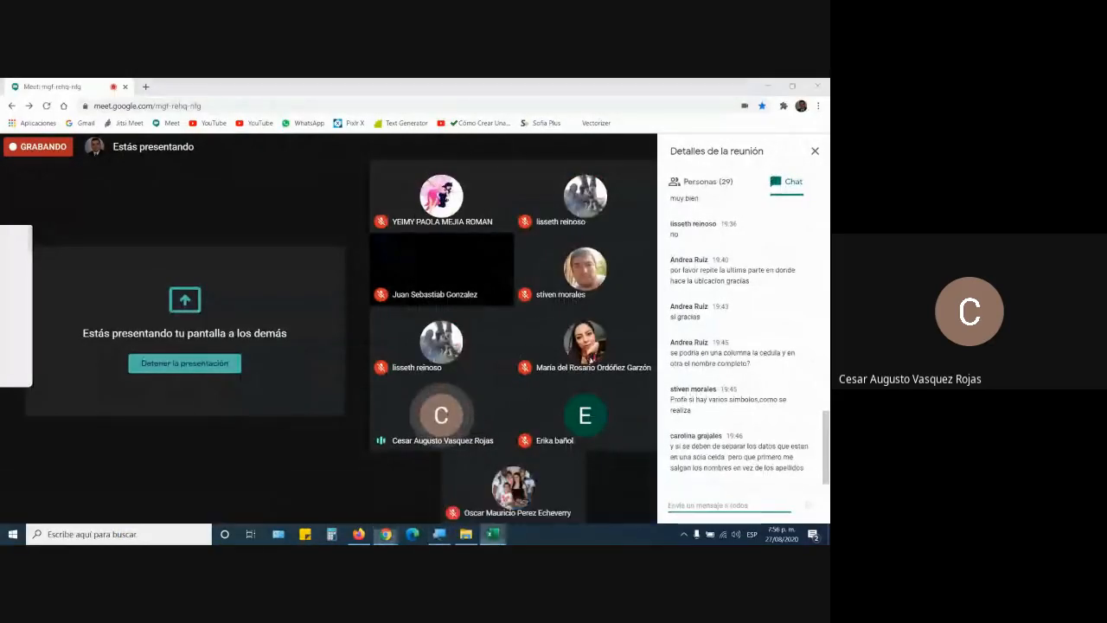
mouse_move(493, 533)
left_click(477, 505)
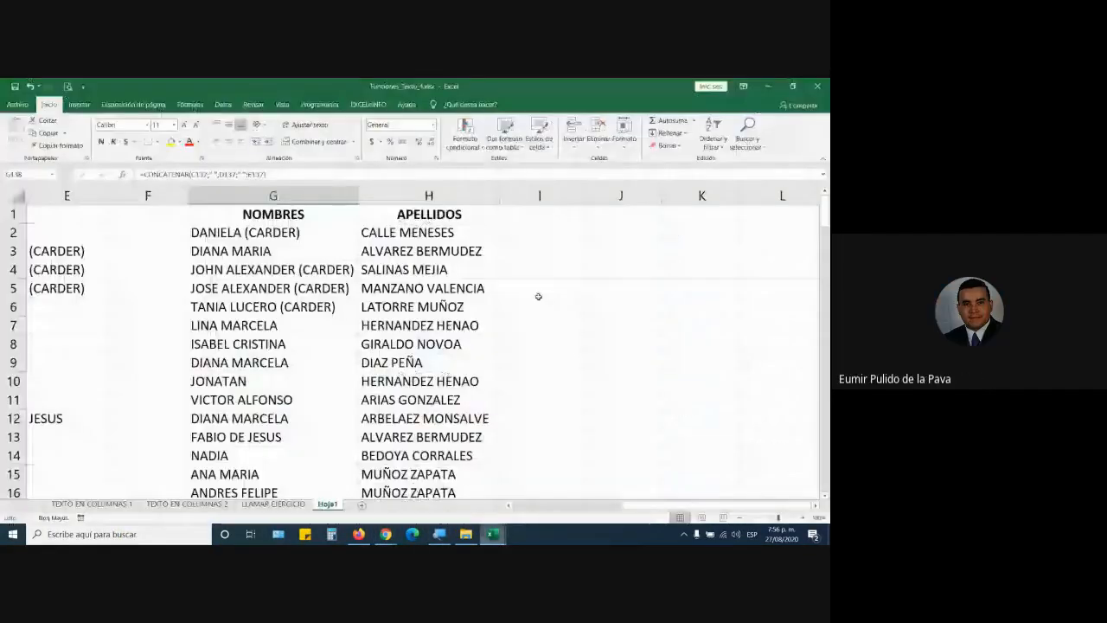
Step: Copy the first two name and surname results and paste them as values at A1
left_click(424, 229)
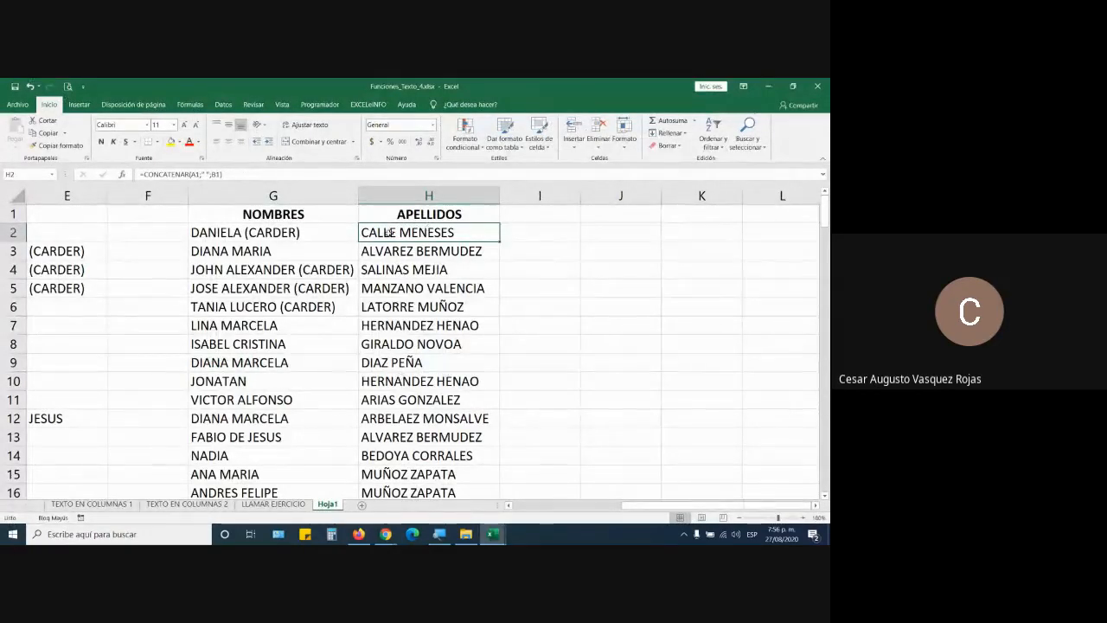
scroll(347, 277, "left", 3)
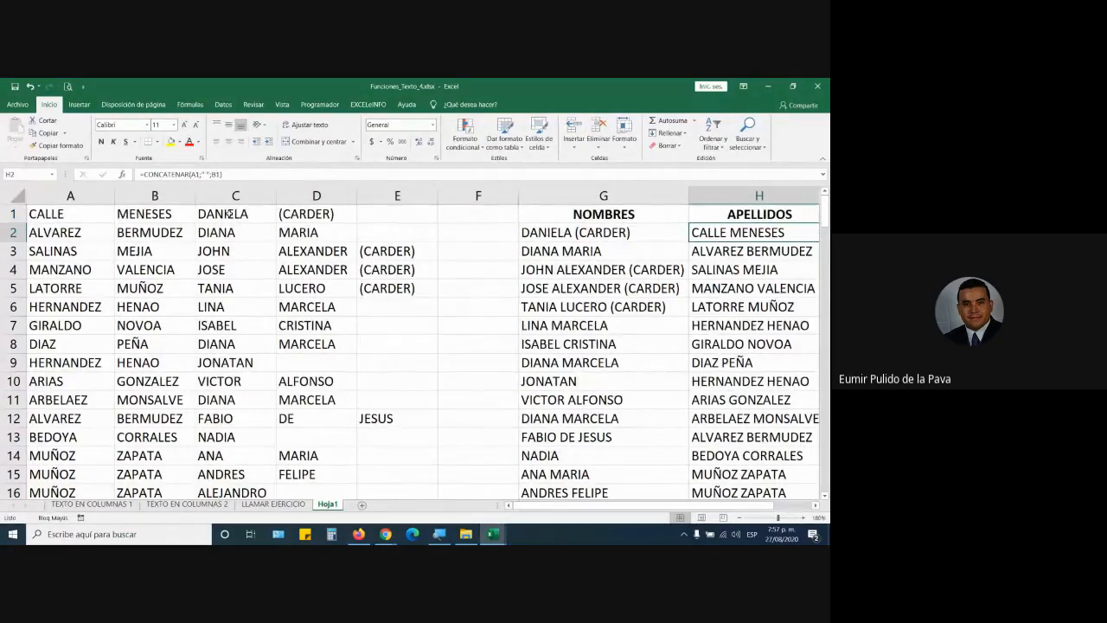
double_click(543, 233)
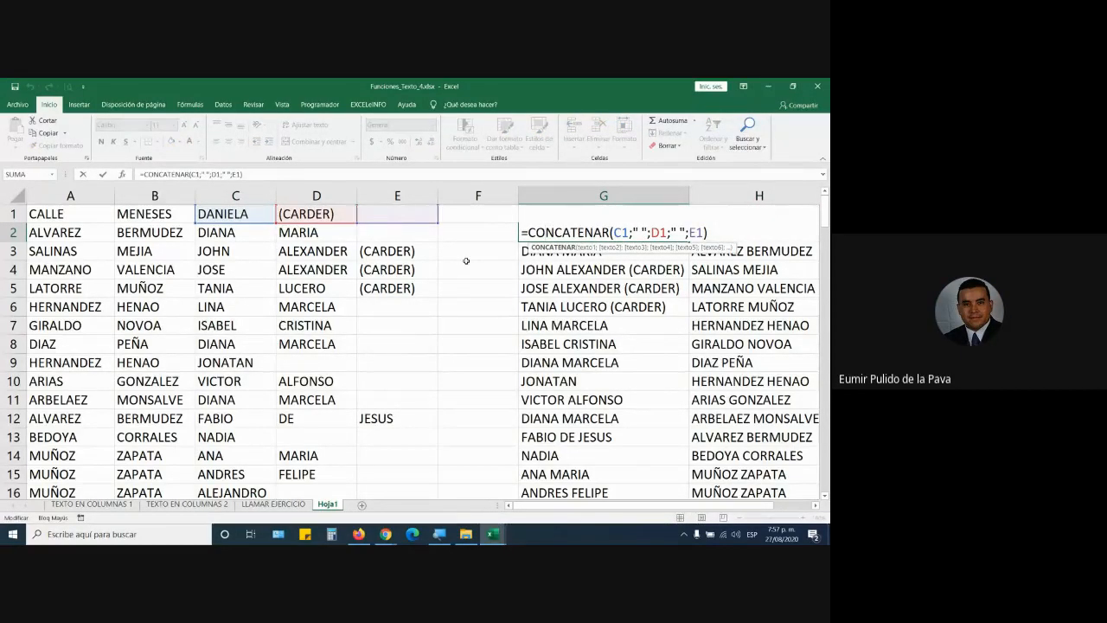
key("Return")
left_click_drag(605, 232, 716, 249)
key("ctrl+c")
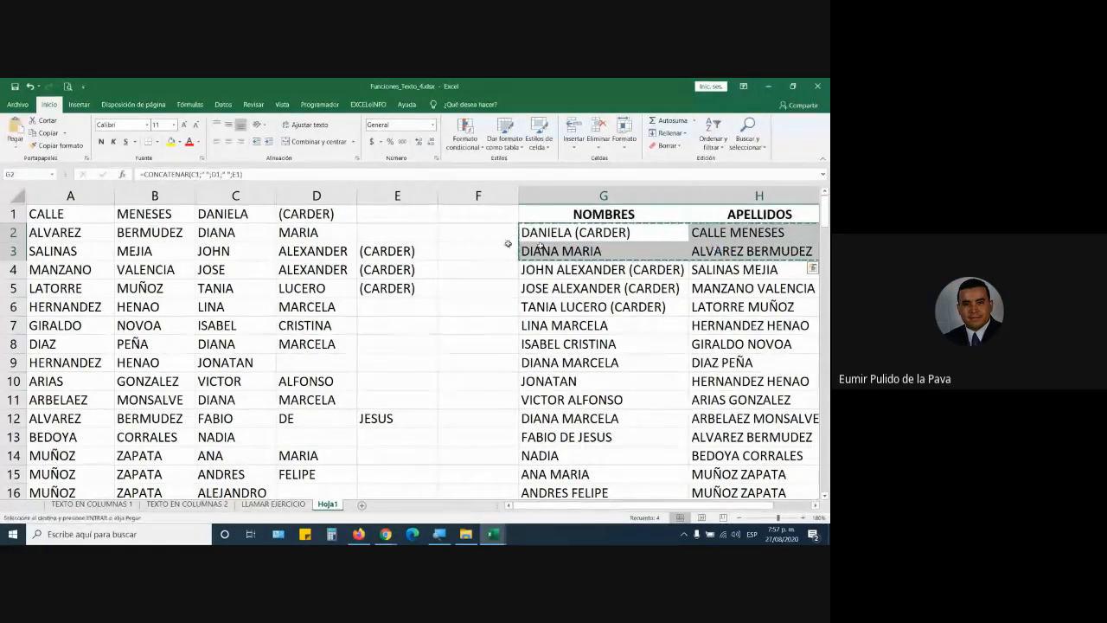
key("ctrl+Home")
left_click(10, 145)
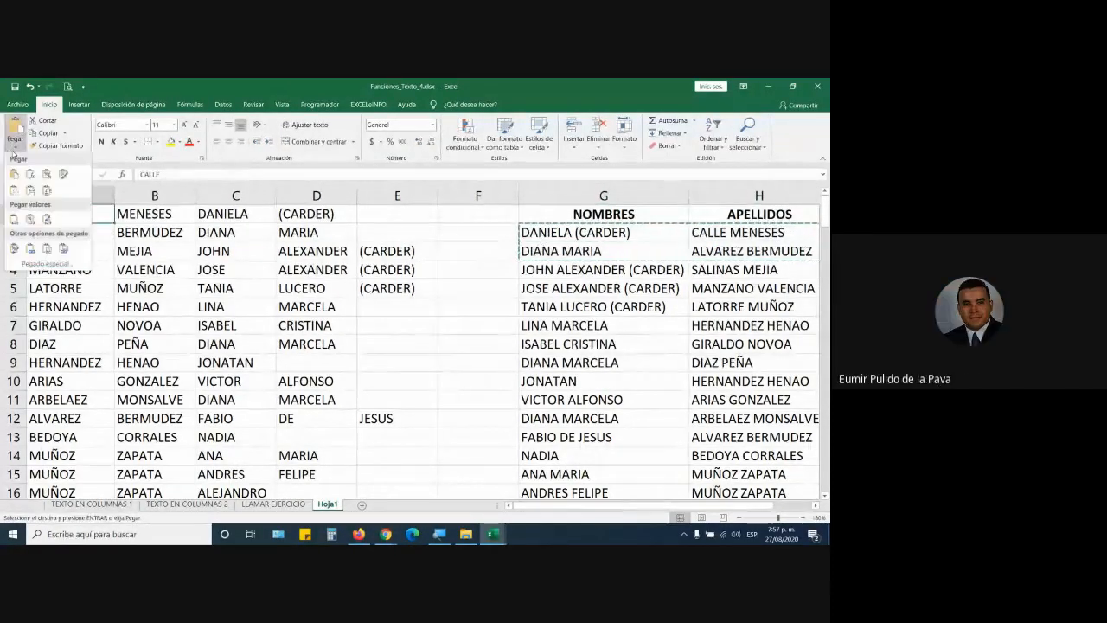
left_click(17, 218)
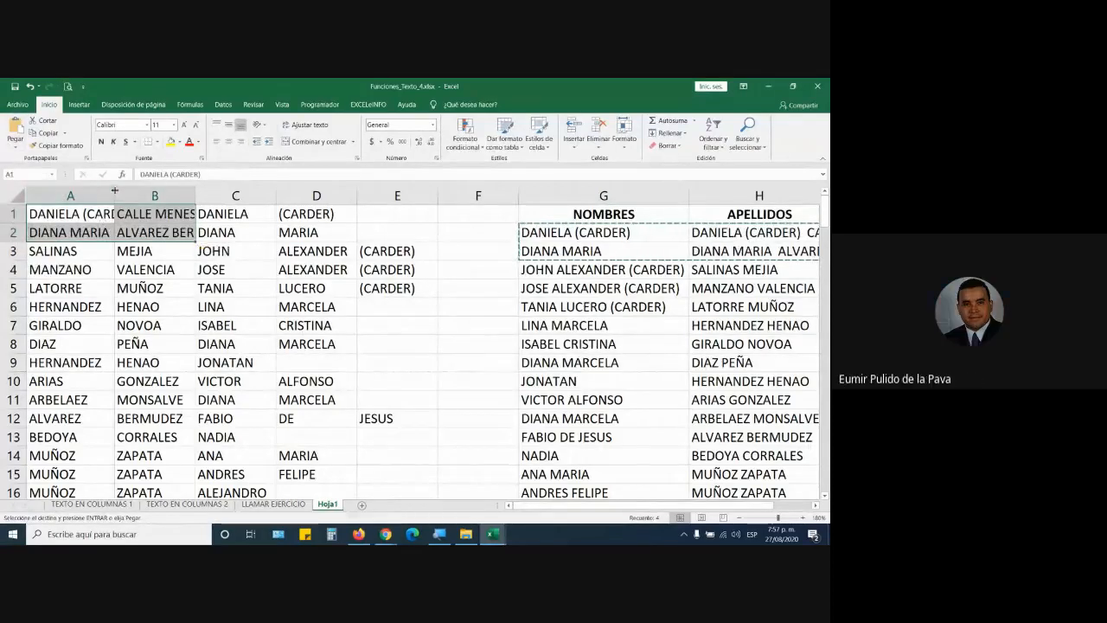
double_click(114, 195)
double_click(102, 215)
left_click_drag(80, 215, 138, 214)
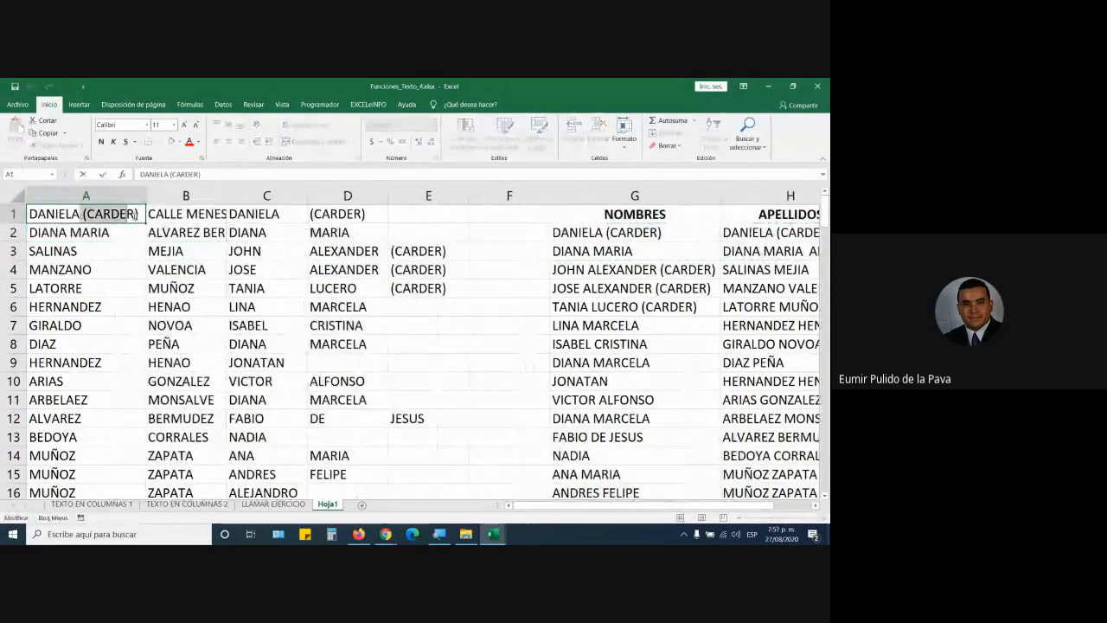
key("BackSpace")
key("Return")
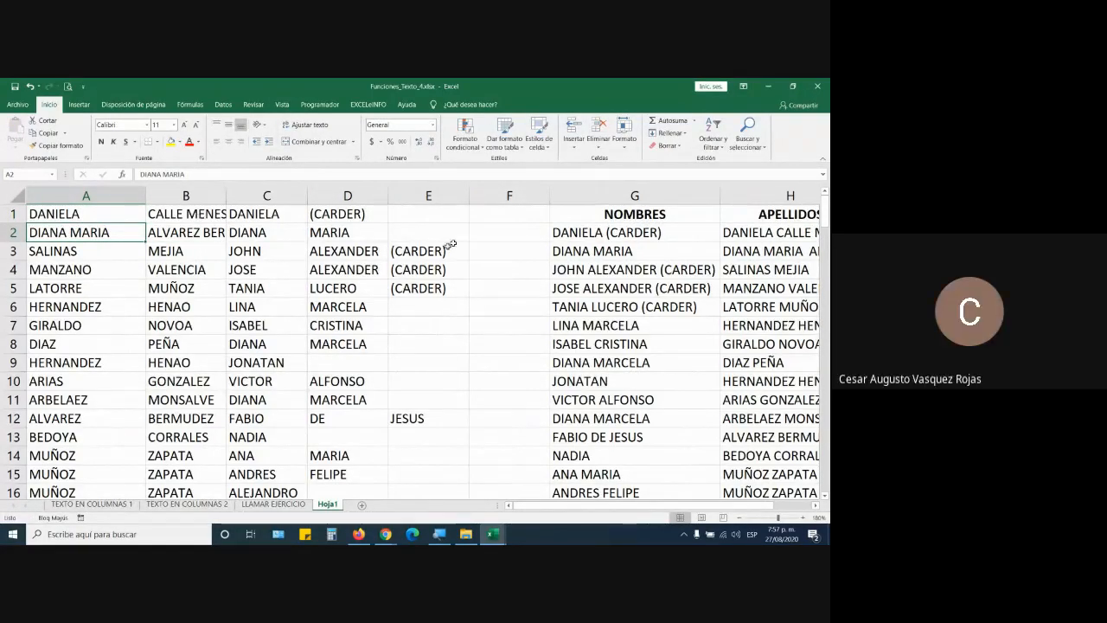
Step: Fill G2, G4, G5 and G6 yellow
left_click(619, 233)
left_click(640, 270, "ctrl")
left_click(651, 288, "ctrl")
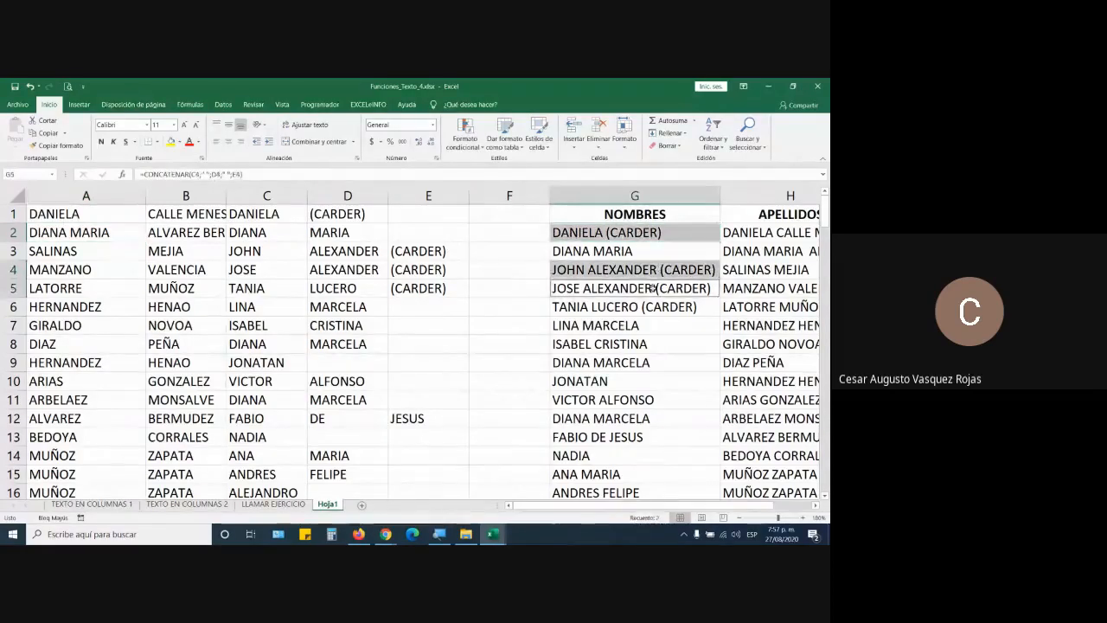
left_click(648, 307, "ctrl")
left_click(170, 142)
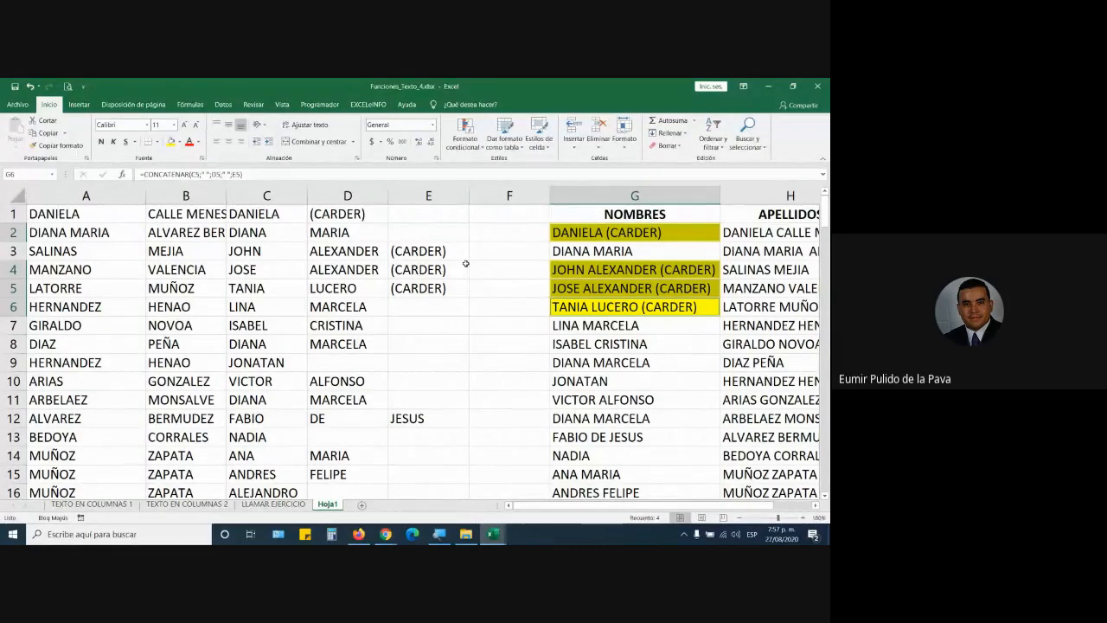
Step: Check the Google Meet call, then return to the Funciones_Texto_4 workbook
left_click(380, 534)
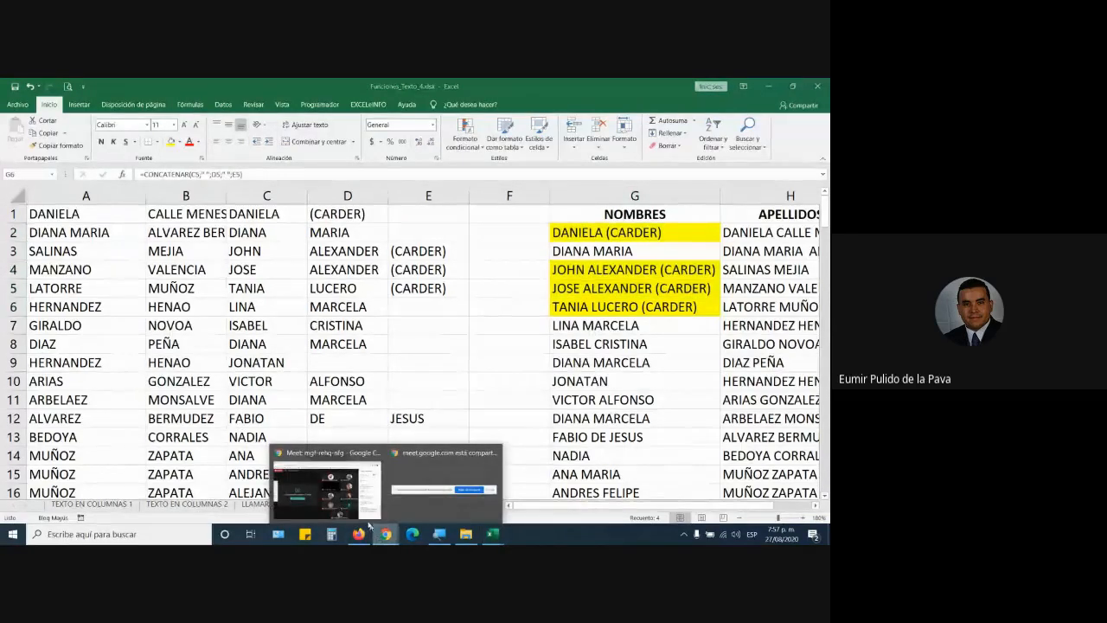
left_click(364, 517)
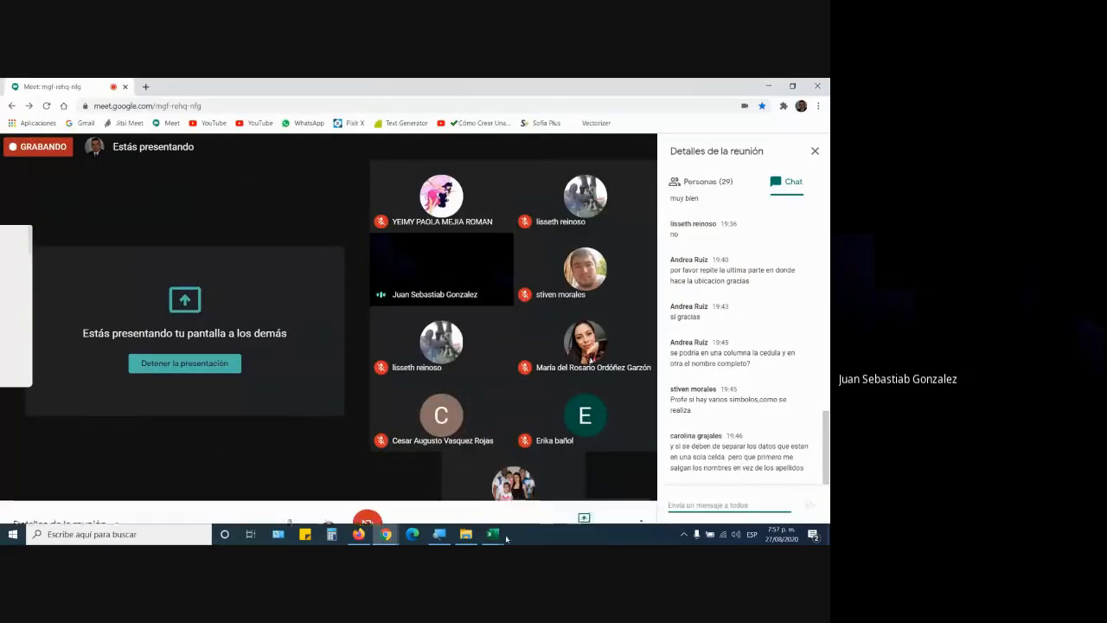
mouse_move(499, 541)
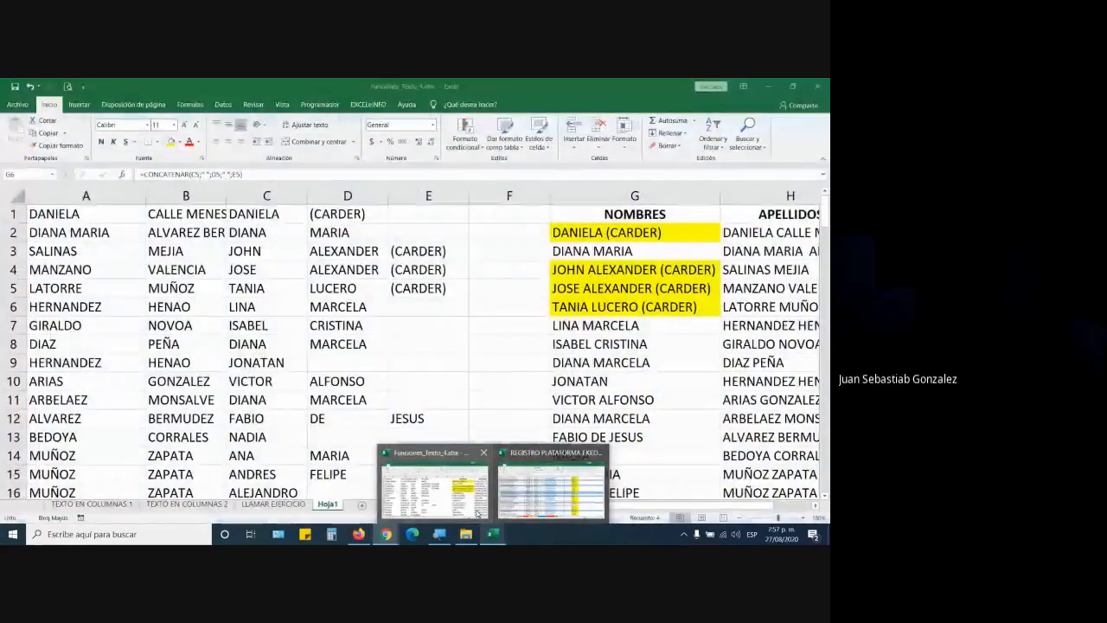
left_click(477, 508)
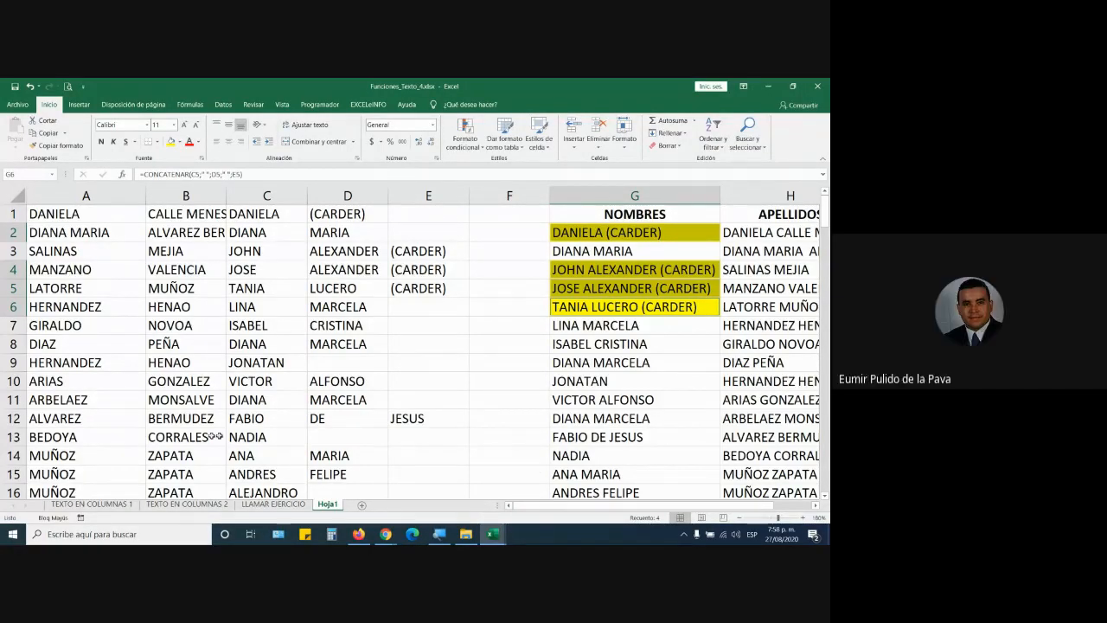
scroll(213, 436, "down", 7)
scroll(213, 427, "down", 4)
scroll(213, 427, "down", 4)
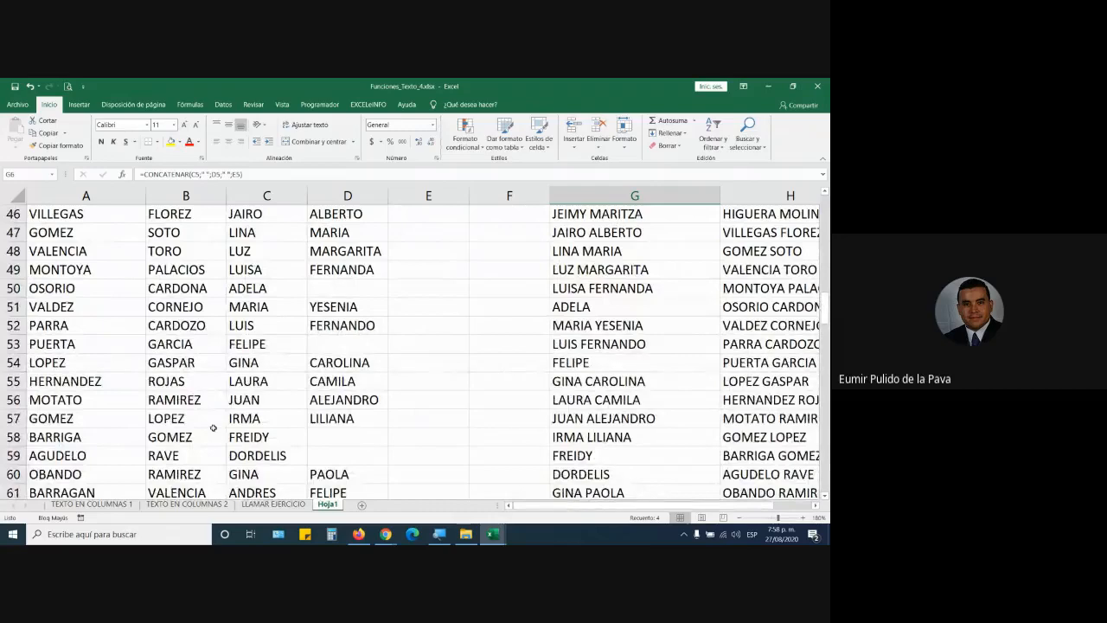
scroll(213, 427, "down", 3)
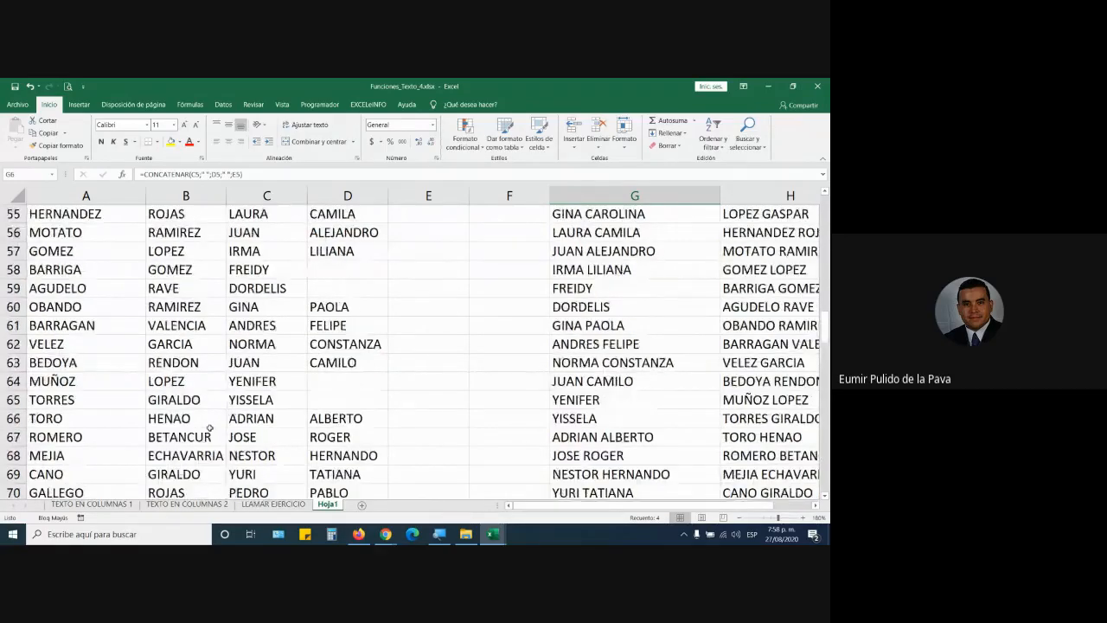
scroll(209, 427, "down", 4)
scroll(209, 427, "down", 4)
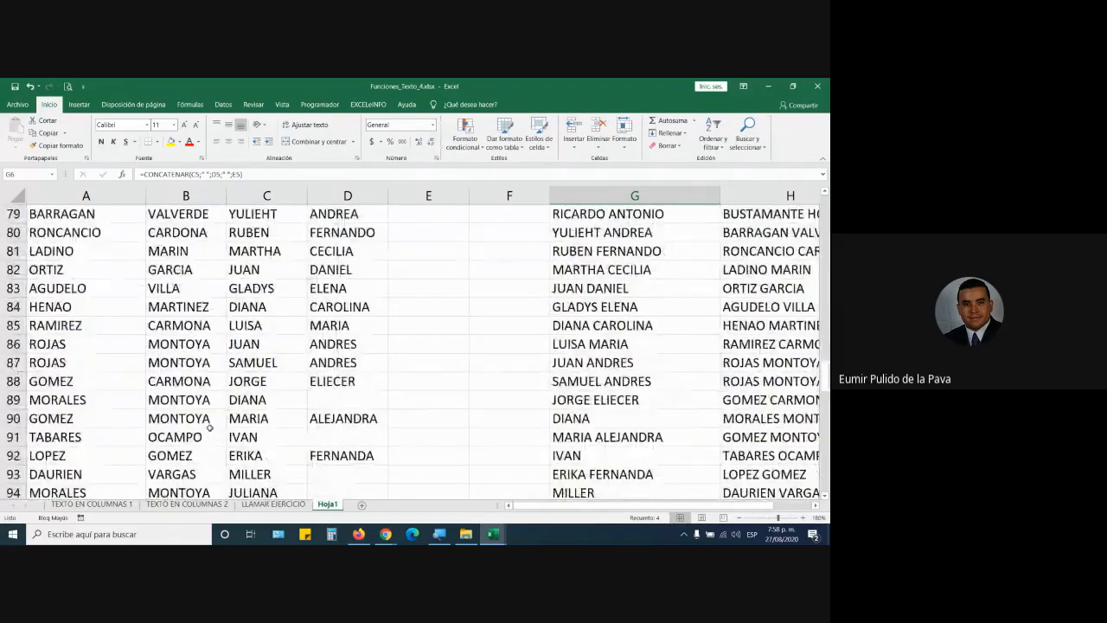
scroll(209, 427, "down", 2)
scroll(209, 427, "down", 4)
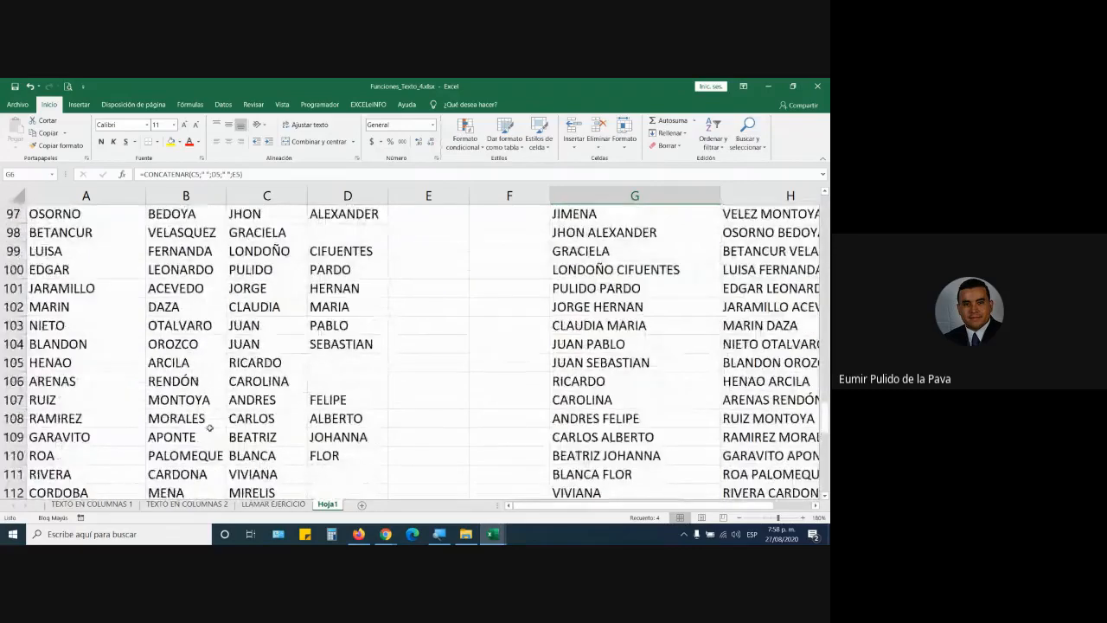
scroll(249, 428, "down", 3)
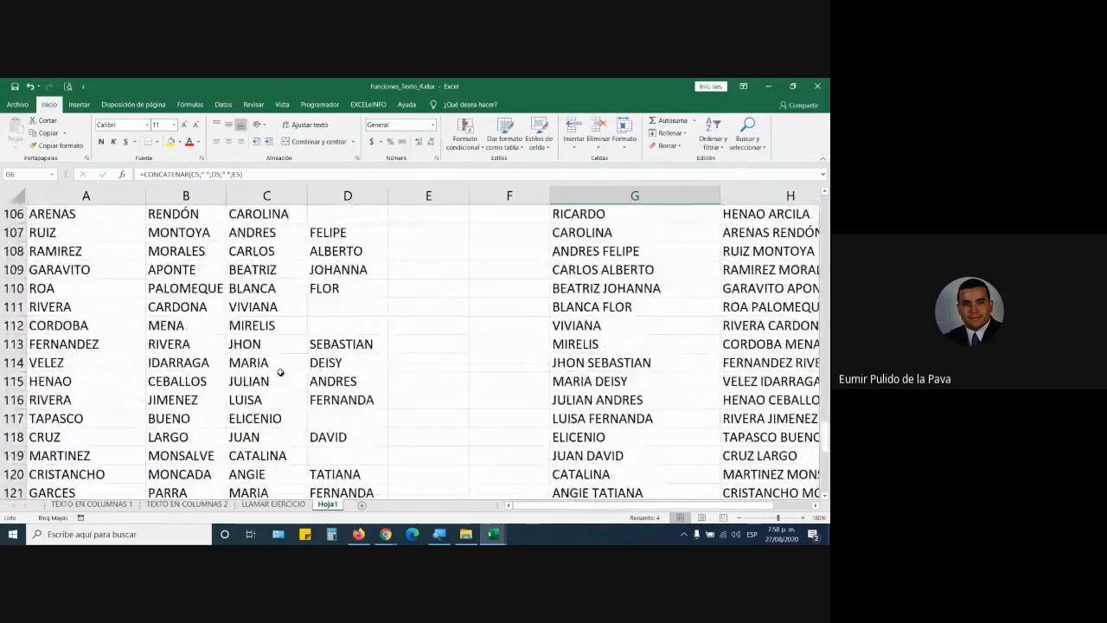
scroll(276, 375, "down", 1)
scroll(277, 375, "down", 3)
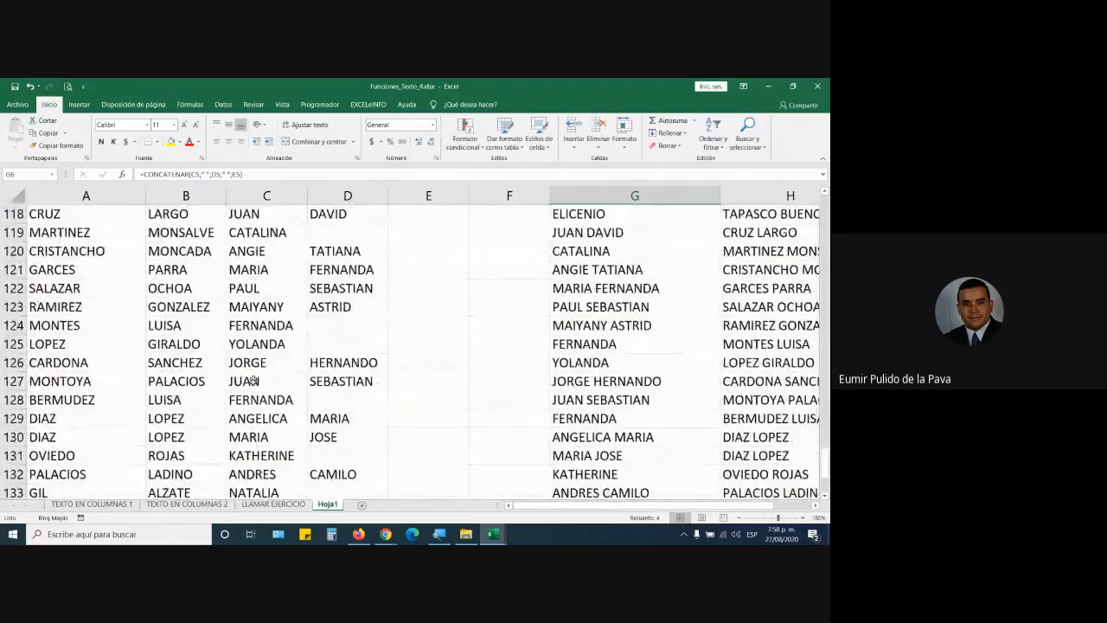
scroll(253, 384, "down", 4)
scroll(253, 385, "up", 1)
left_click_drag(81, 440, 253, 445)
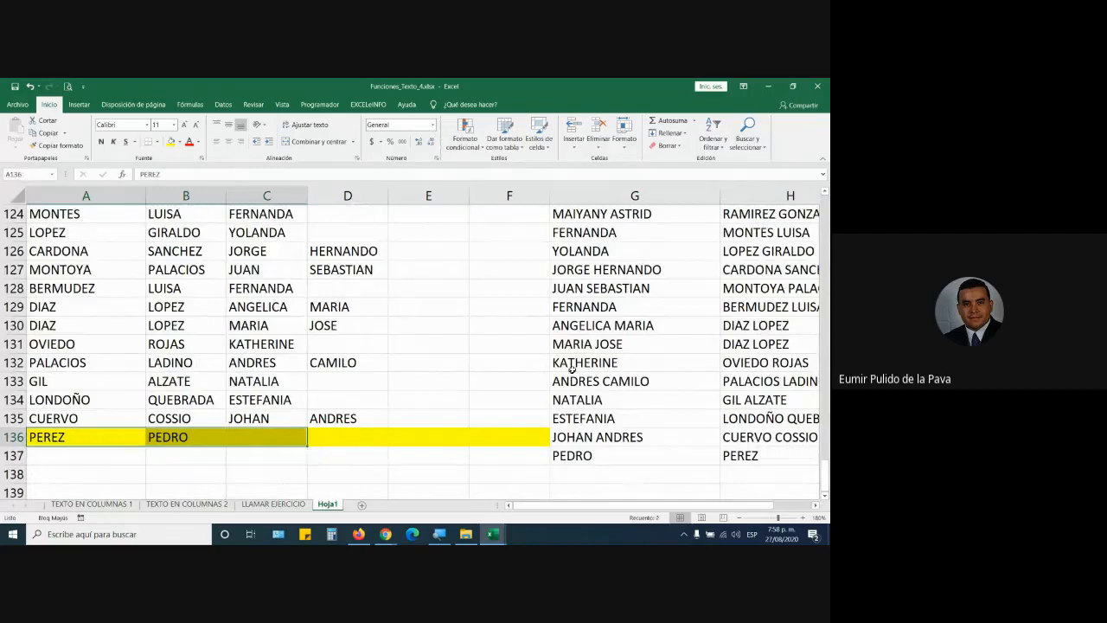
left_click(606, 325)
double_click(606, 324)
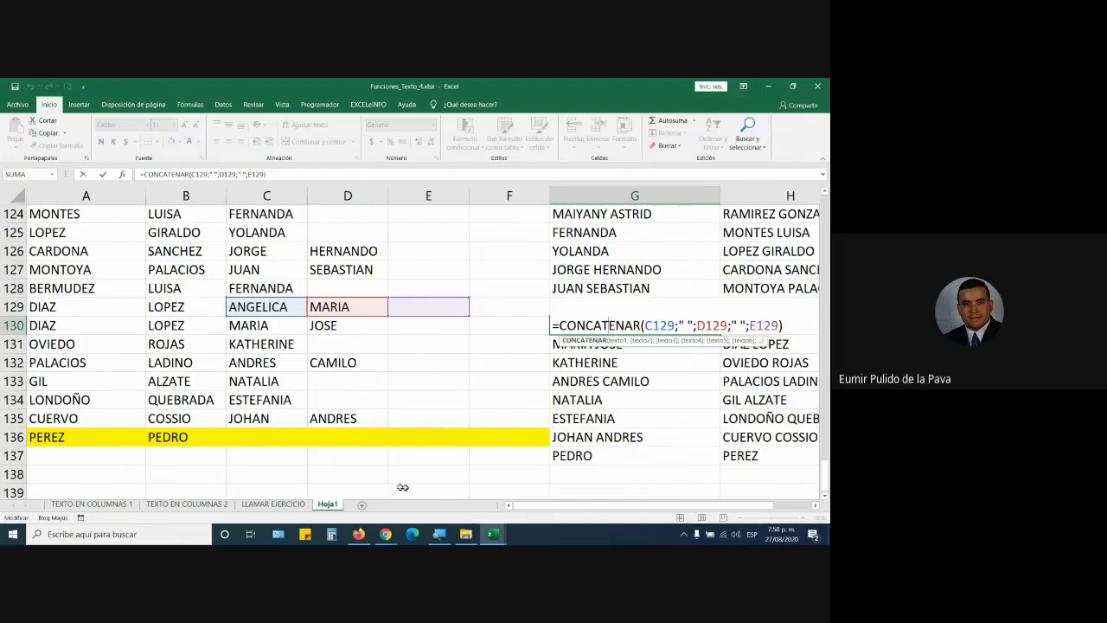
left_click(574, 456)
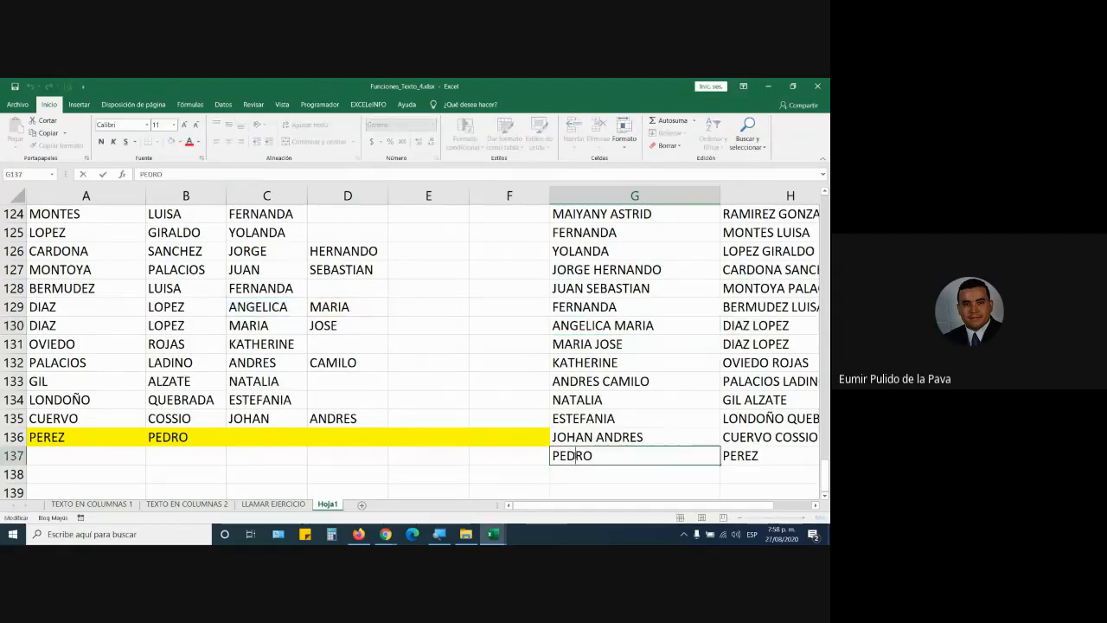
key("Escape")
key("BackSpace")
type("PEDRO PABLO")
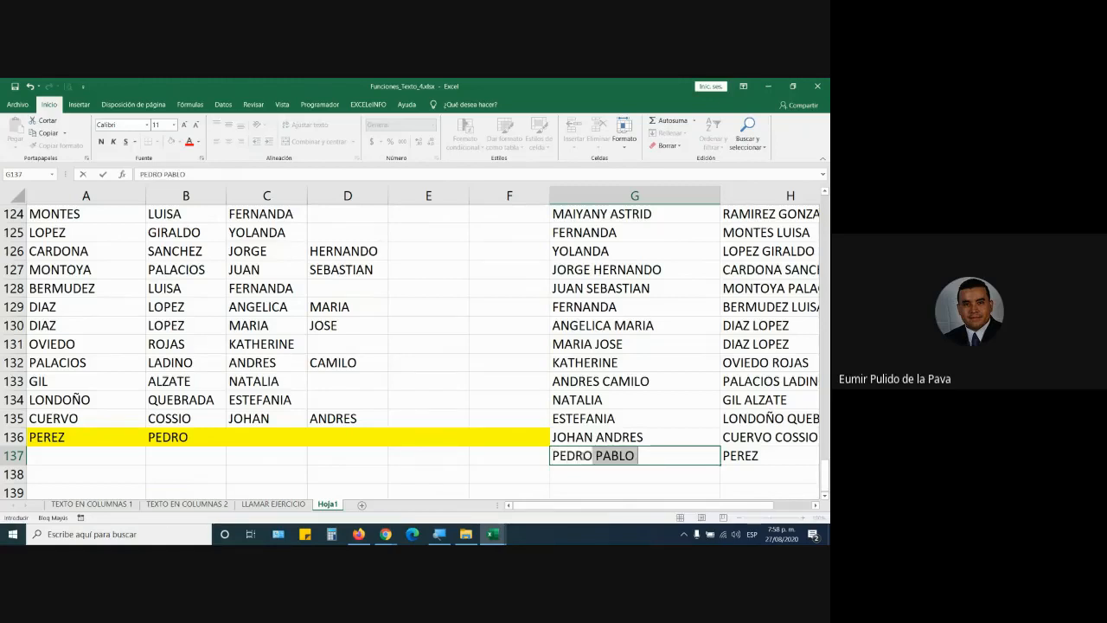
key("Tab")
double_click(582, 455)
key("BackSpace")
key("BackSpace")
key("BackSpace")
key("BackSpace")
key("BackSpace")
key("BackSpace")
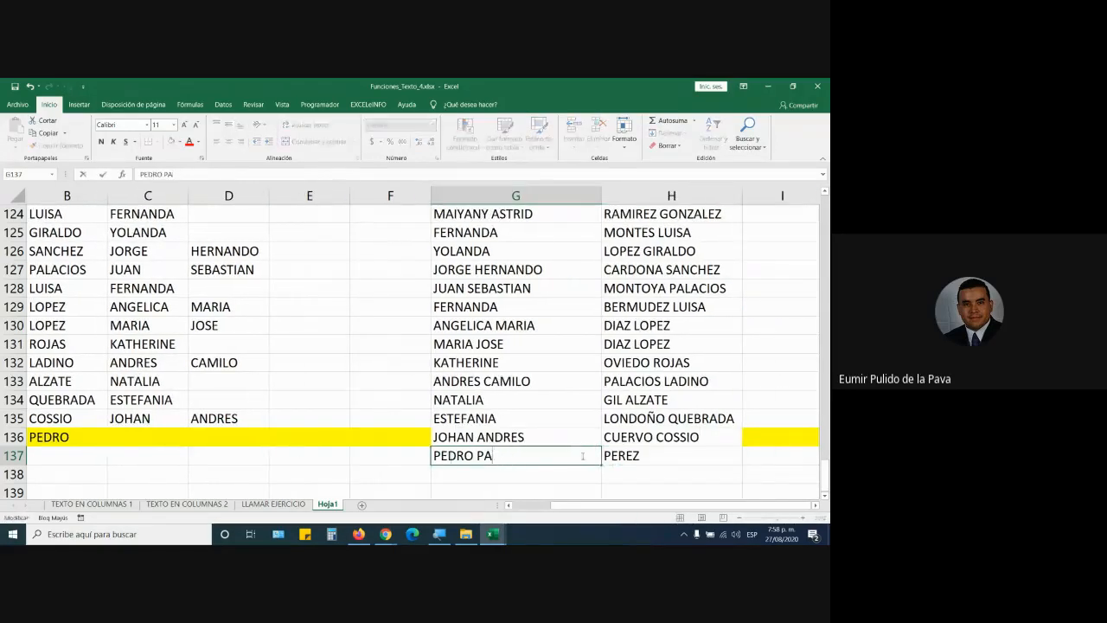
key("Tab")
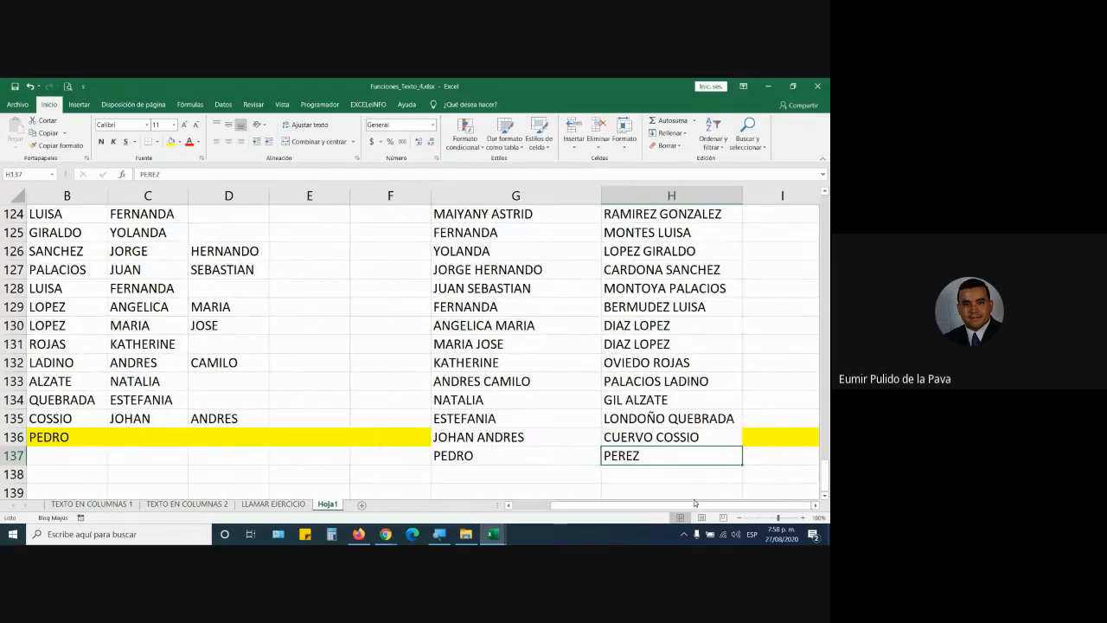
left_click_drag(694, 503, 499, 504)
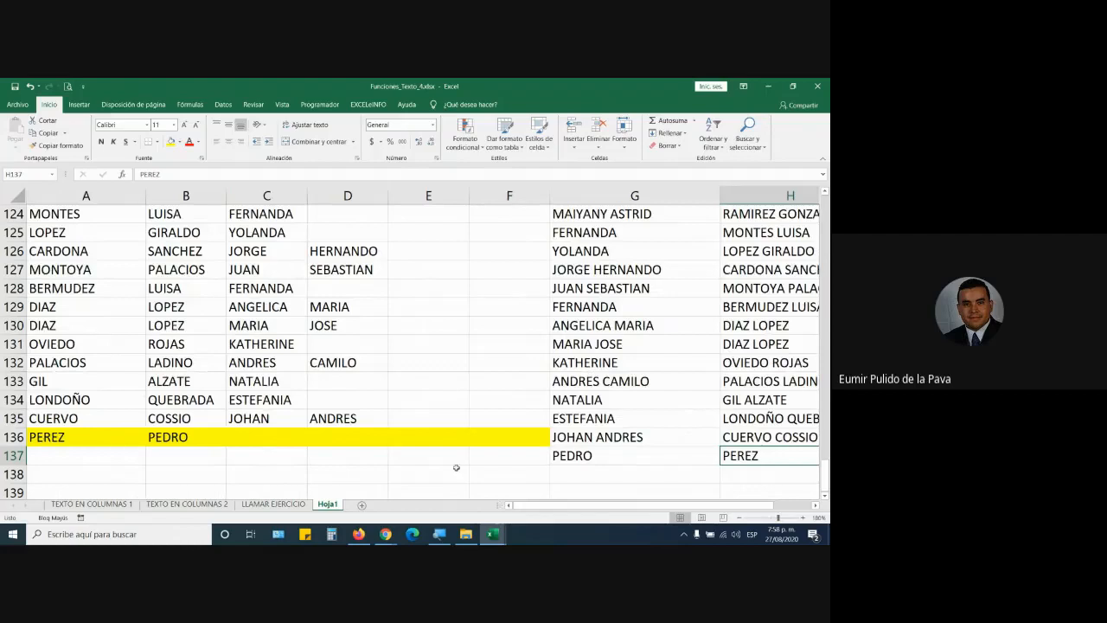
left_click(104, 439)
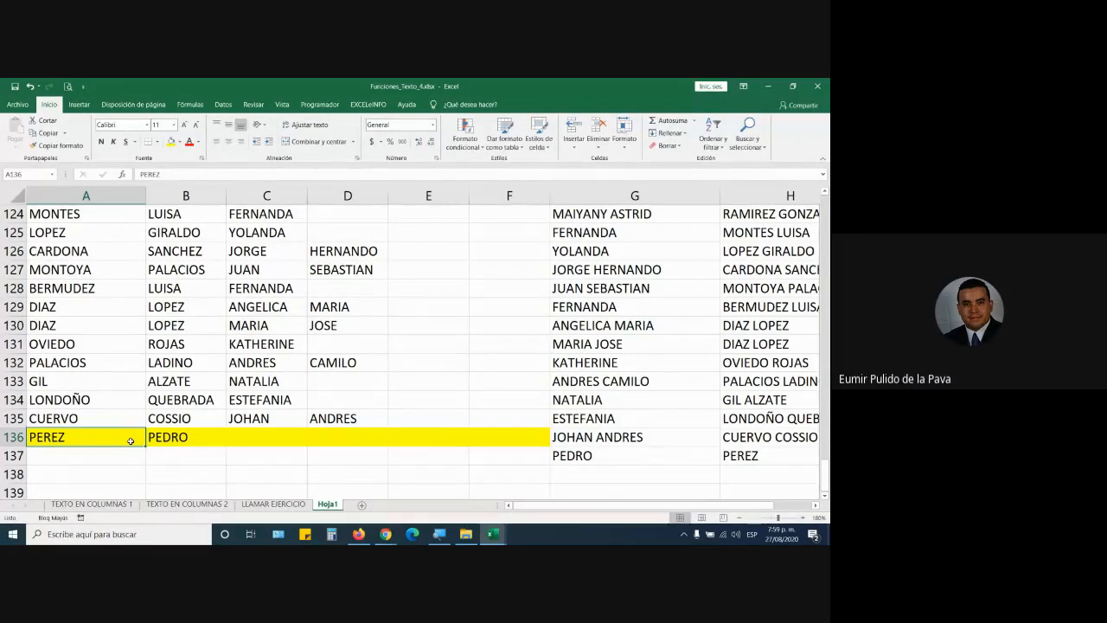
Step: Delete columns A to F, then undo the deletion with Ctrl+Z
scroll(116, 387, "up", 6)
scroll(322, 379, "up", 19)
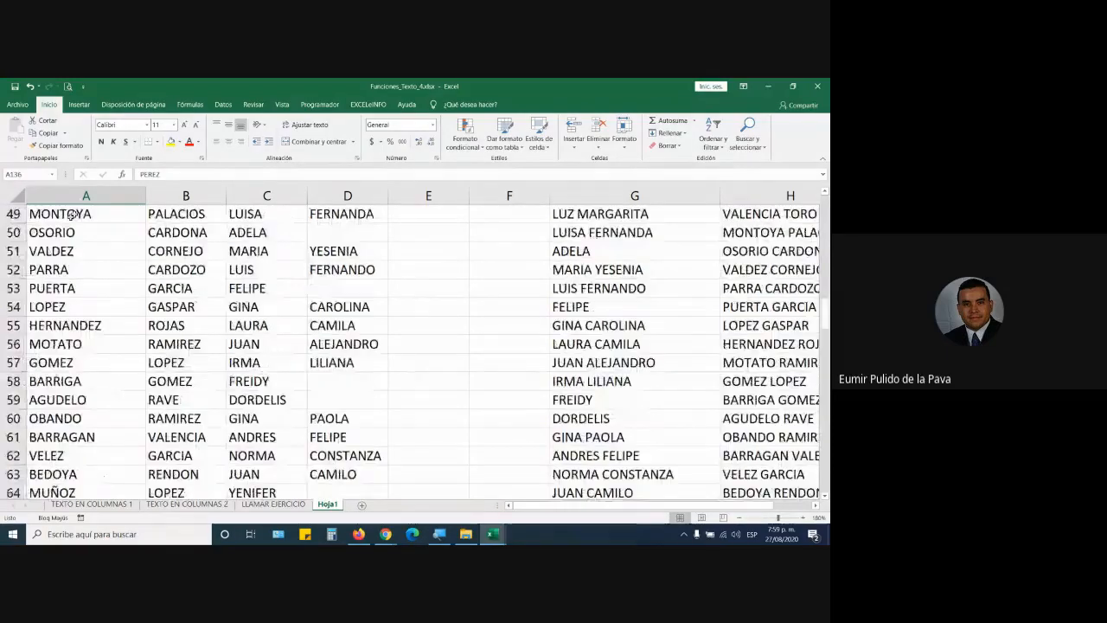
left_click_drag(87, 195, 508, 196)
right_click(501, 196)
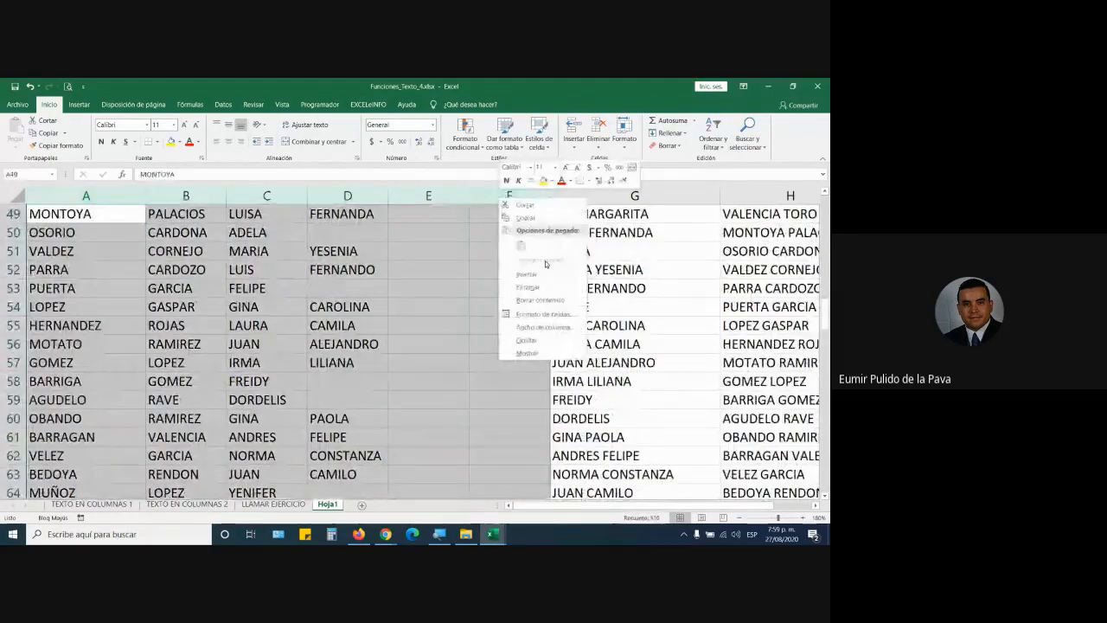
left_click(528, 286)
scroll(147, 209, "up", 2)
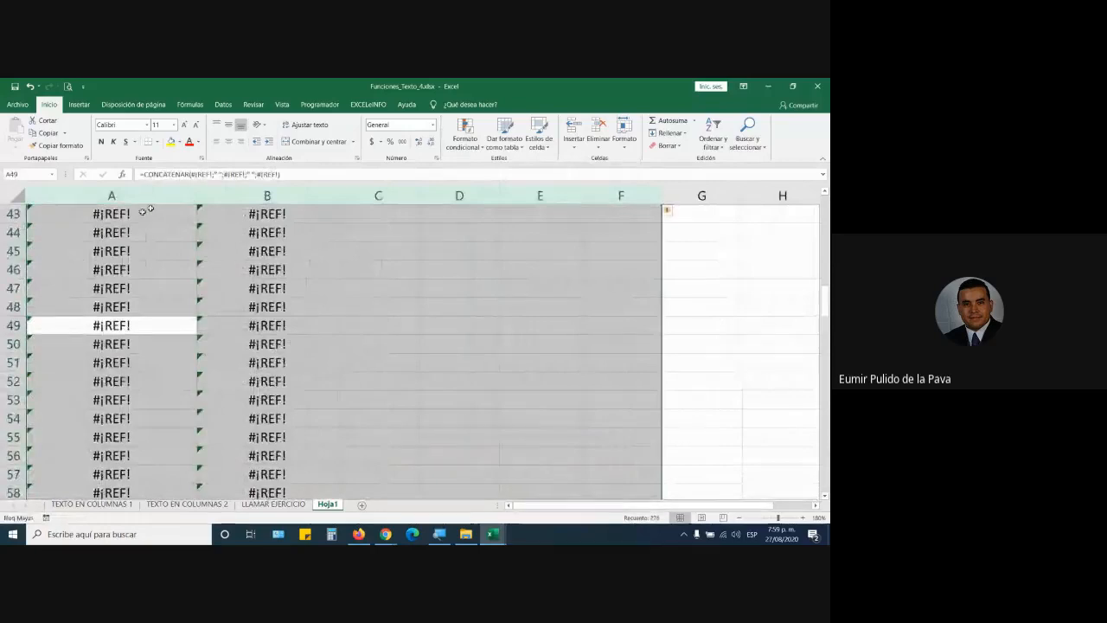
scroll(165, 242, "up", 14)
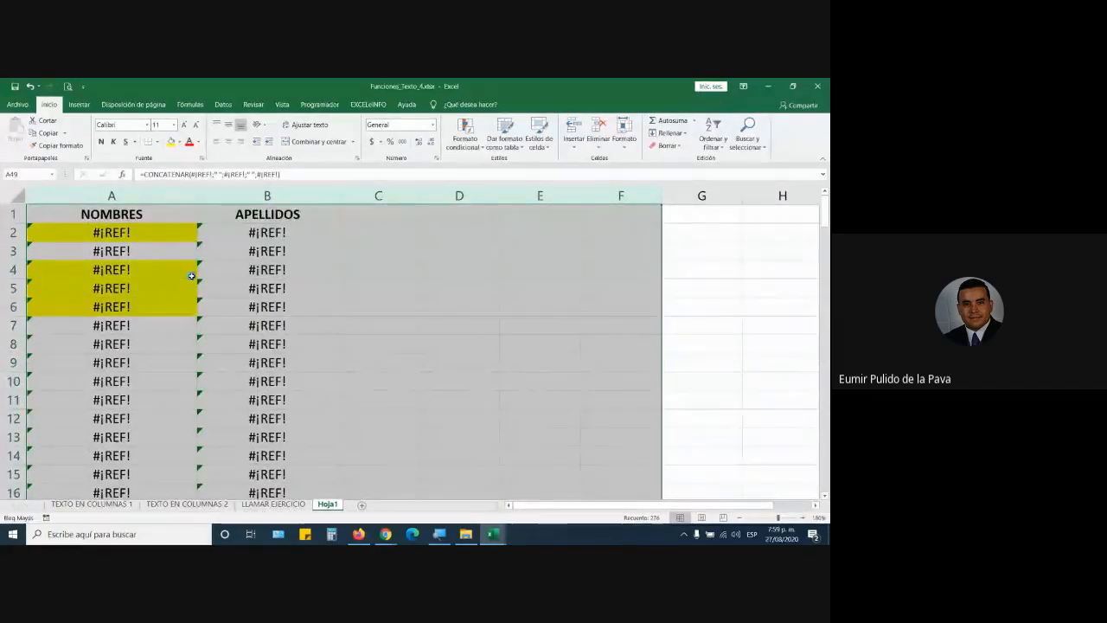
key("ctrl+z")
Step: Select the joined names and surnames from G2:H2 down to row 137
scroll(374, 305, "up", 14)
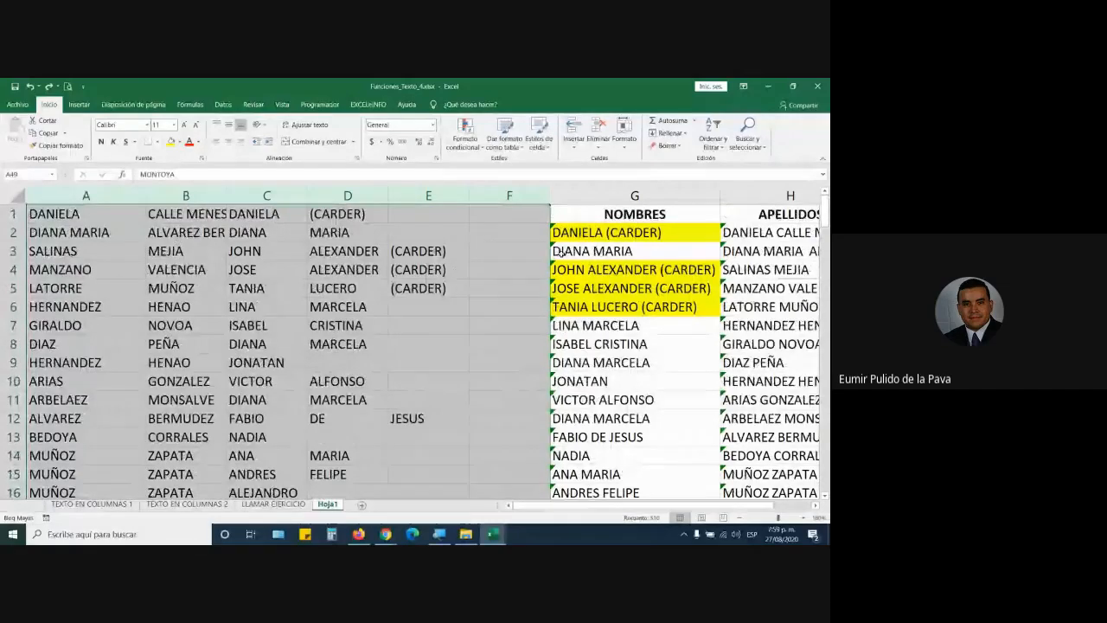
left_click_drag(591, 233, 726, 235)
key("ctrl+shift+Down")
Step: Copy the name lists, paste them at K2, and autofit columns K and L
key("ctrl+c")
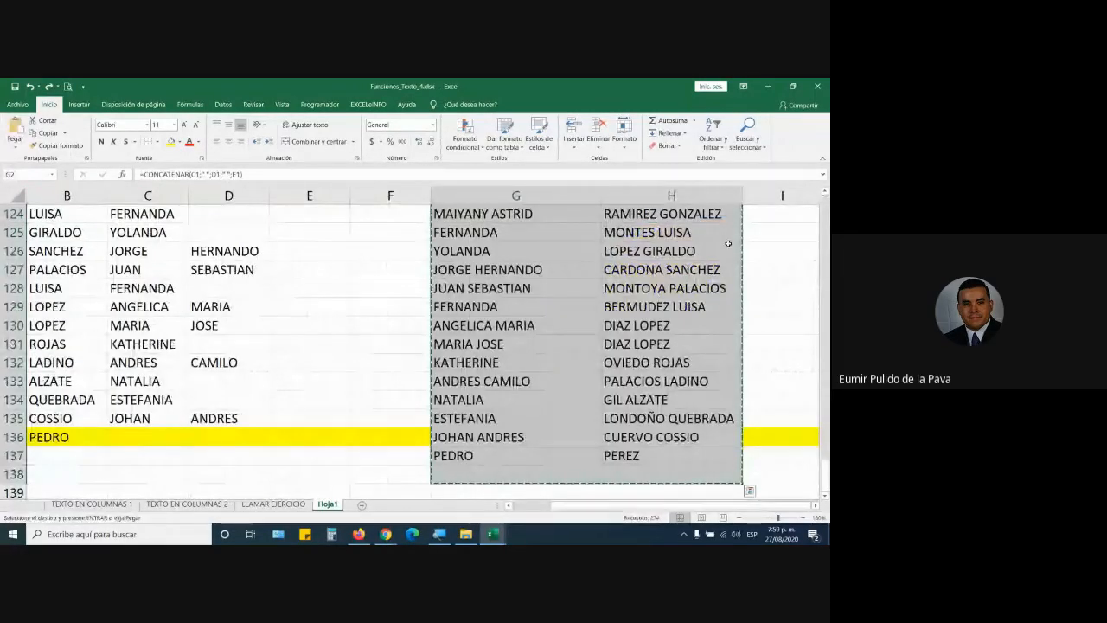
left_click(815, 505)
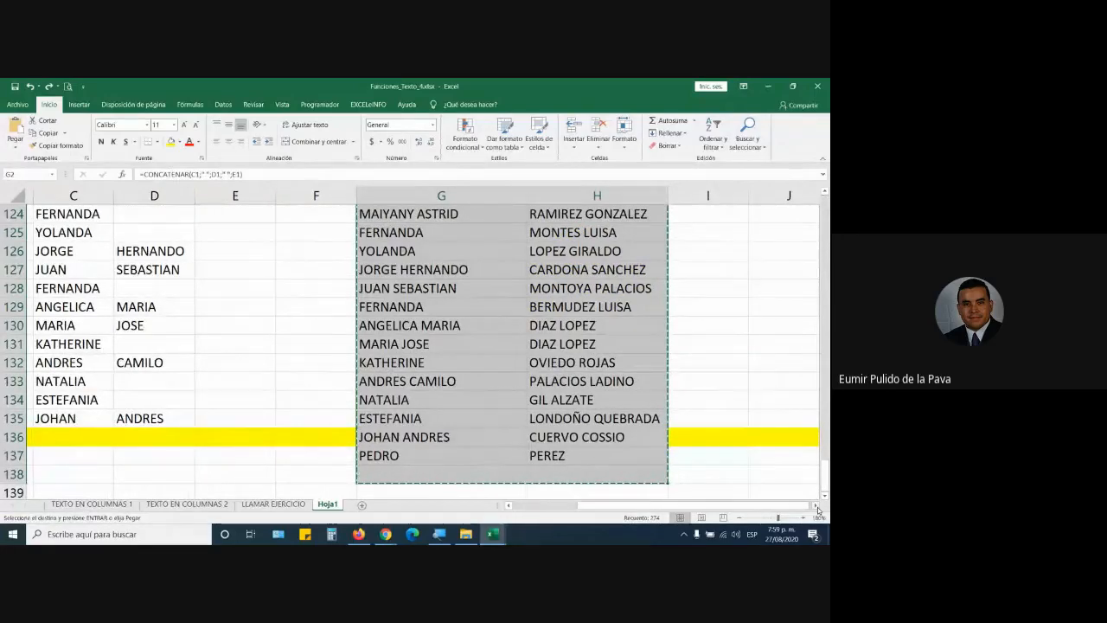
left_click_drag(825, 471, 826, 212)
left_click(501, 237)
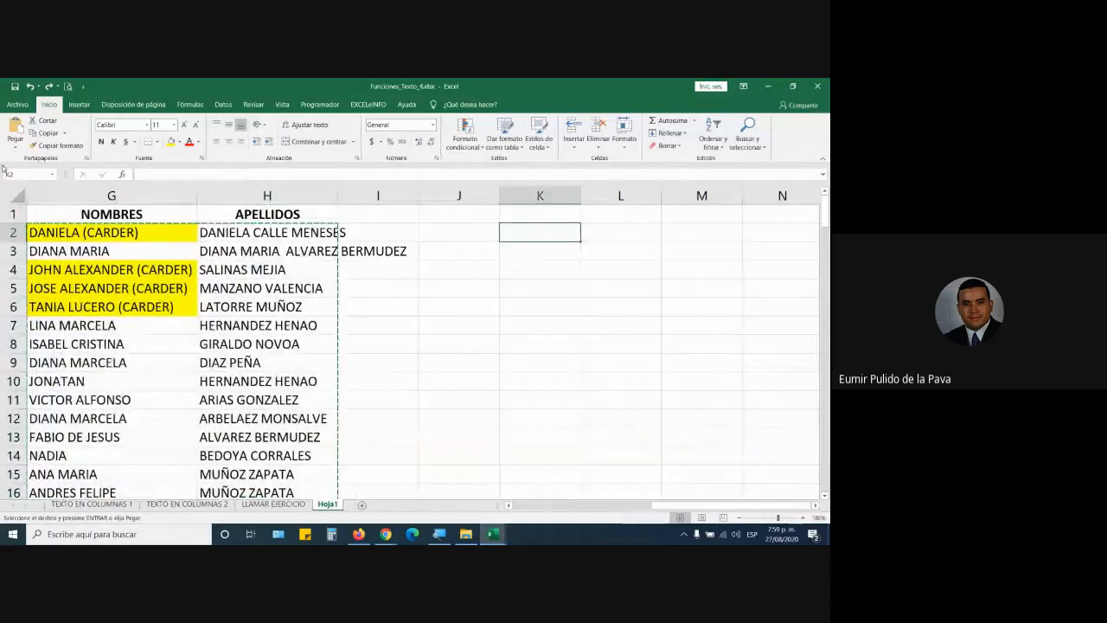
left_click(15, 130)
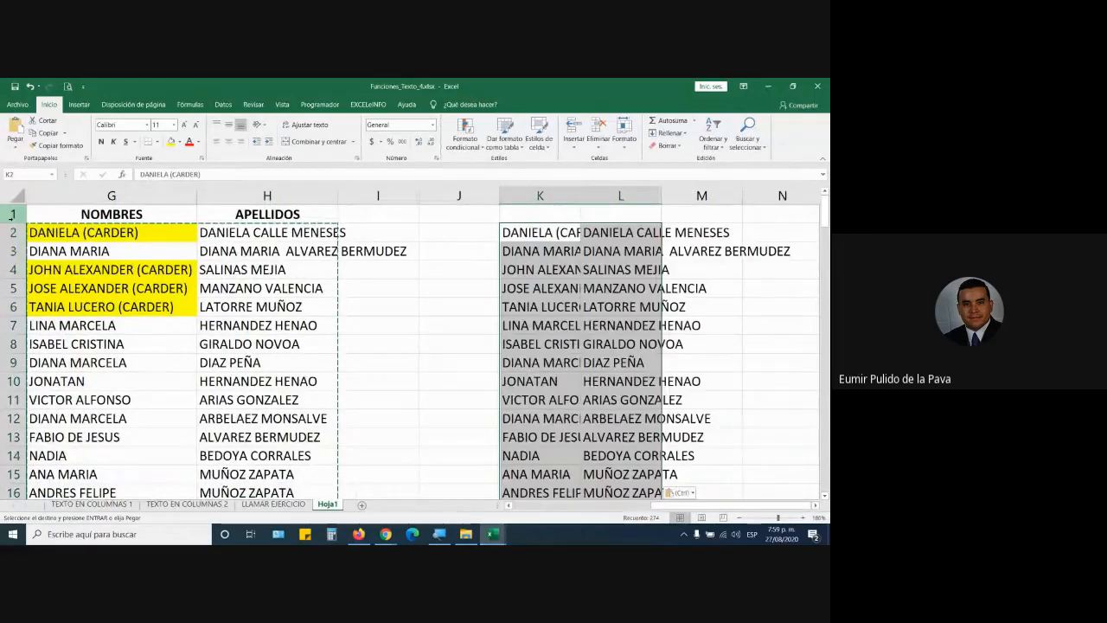
double_click(580, 195)
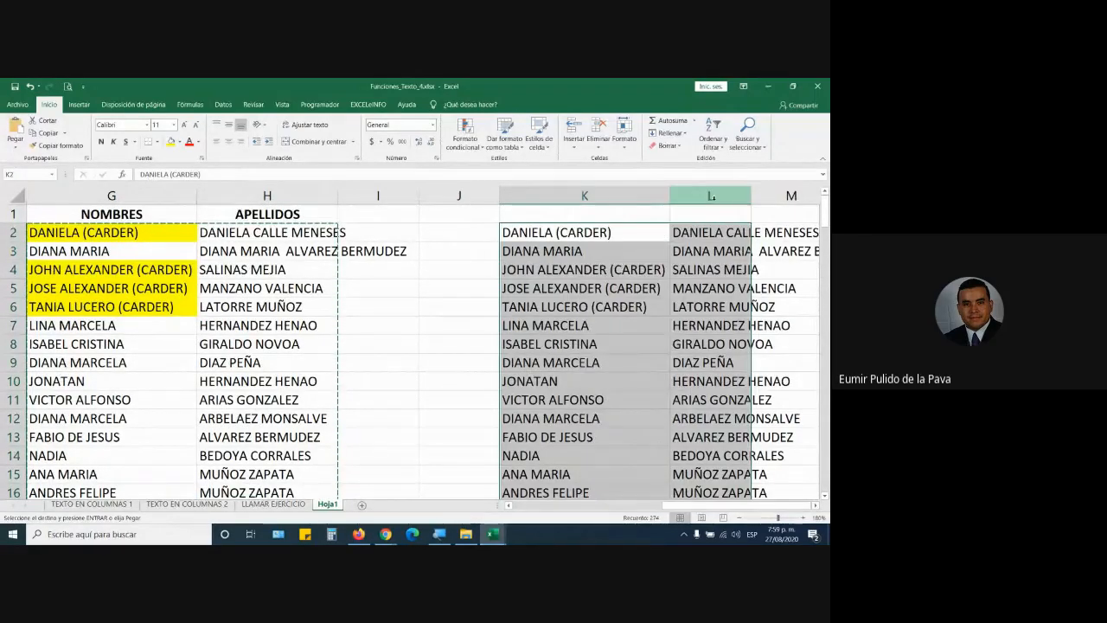
double_click(750, 196)
Step: Move the NOMBRES and APELLIDOS headers to K1:L1 and delete the original columns A–J
left_click_drag(246, 213, 623, 218)
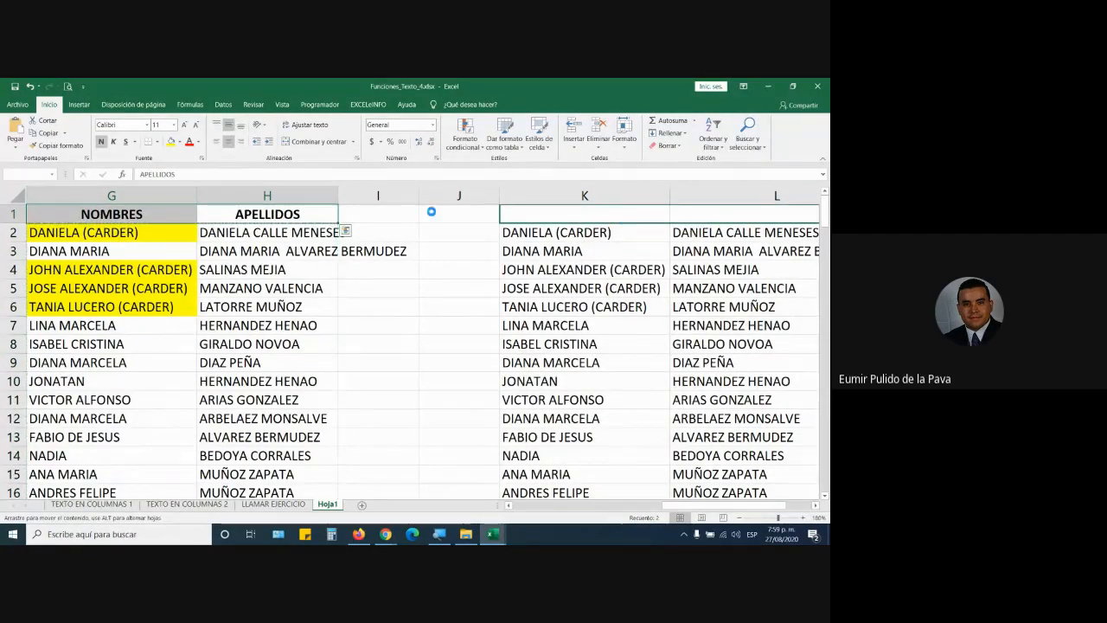
left_click_drag(456, 196, 4, 200)
right_click(190, 198)
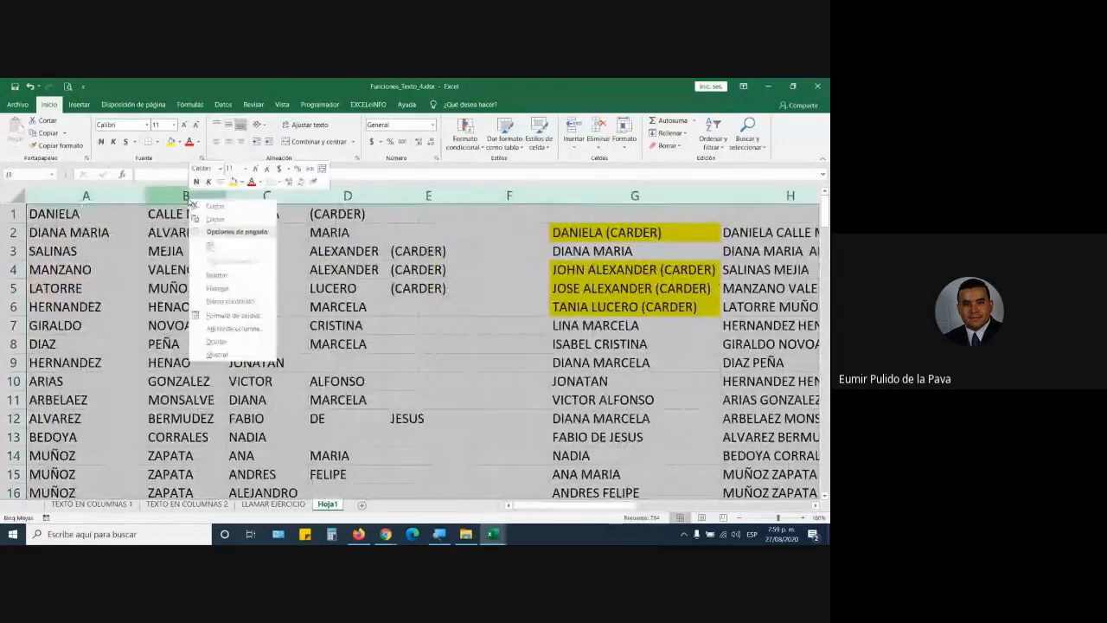
left_click(217, 287)
left_click(452, 346)
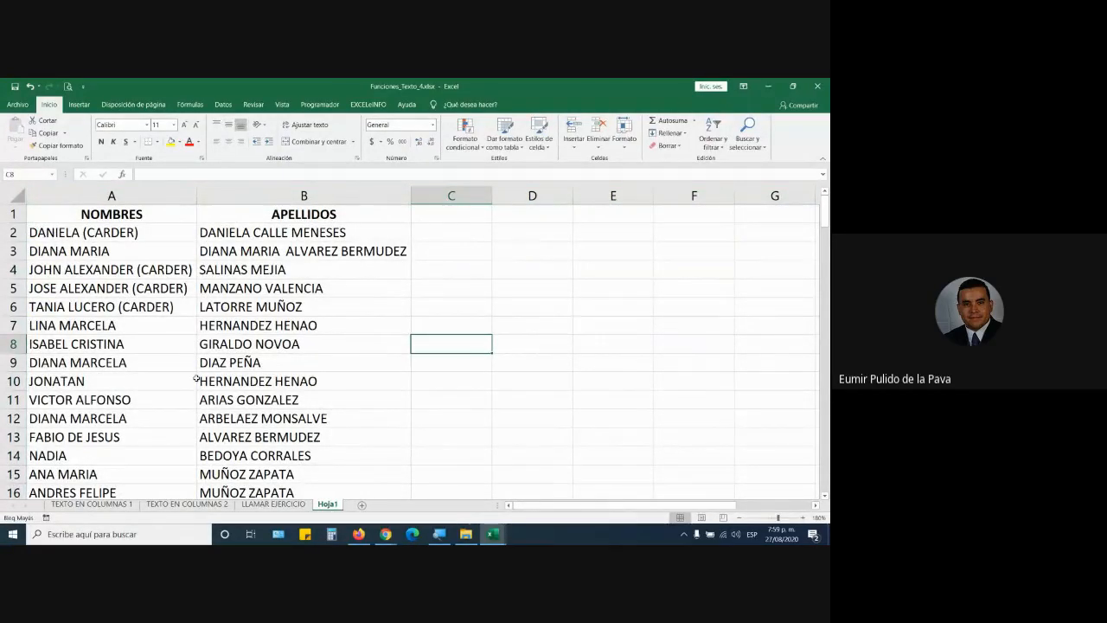
Step: Apply the Énfasis1 cell style to the header cells A1:B1
scroll(200, 380, "down", 2)
scroll(201, 381, "down", 2)
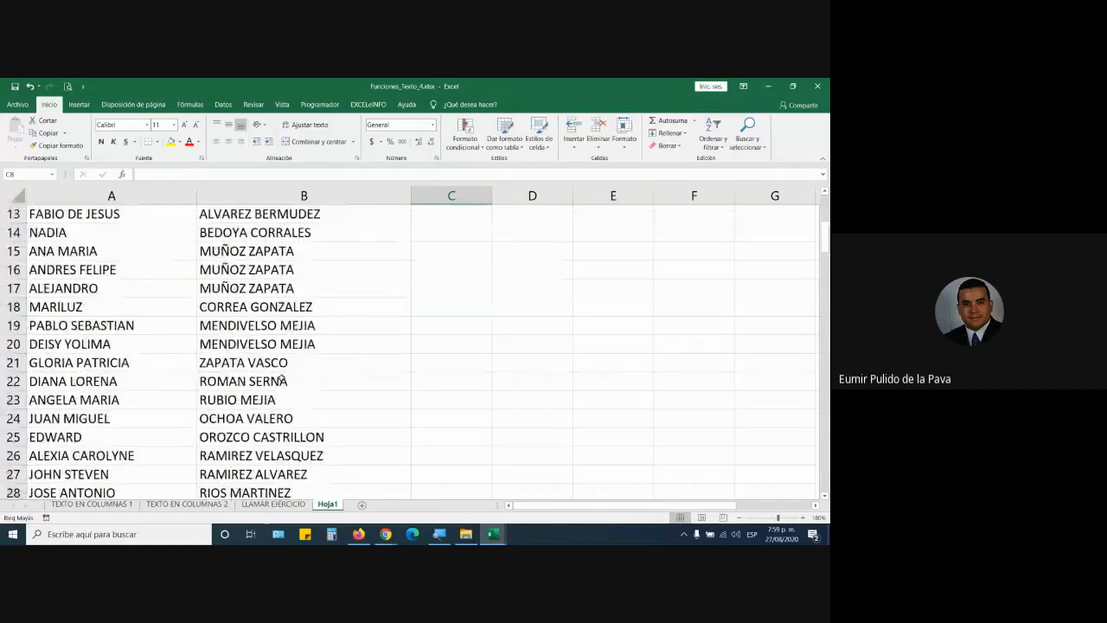
scroll(282, 379, "down", 6)
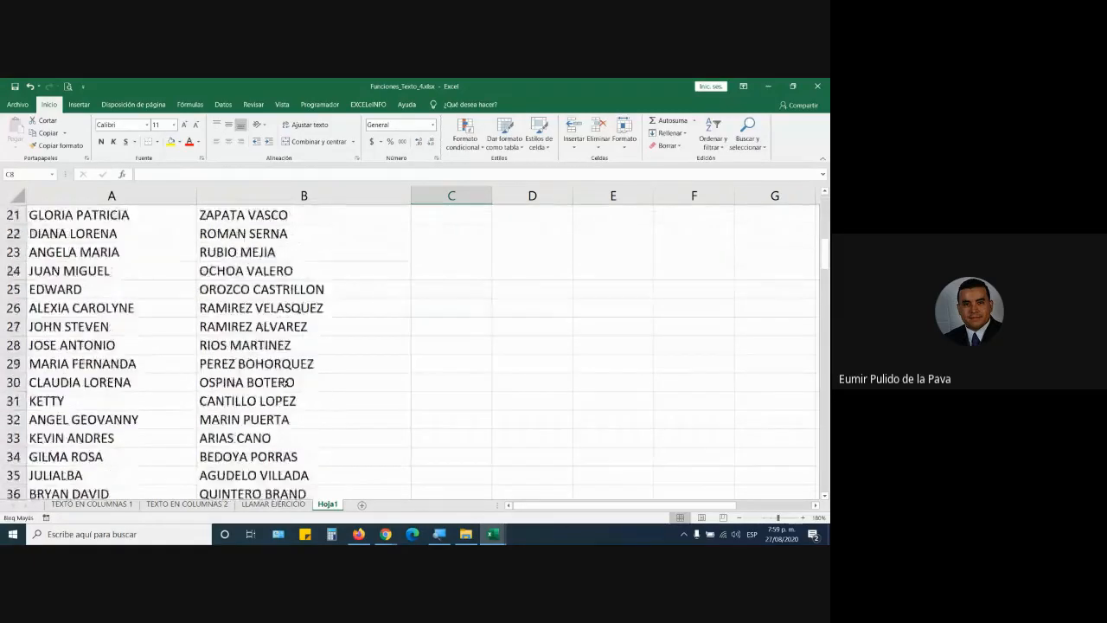
scroll(284, 383, "down", 6)
scroll(284, 383, "up", 16)
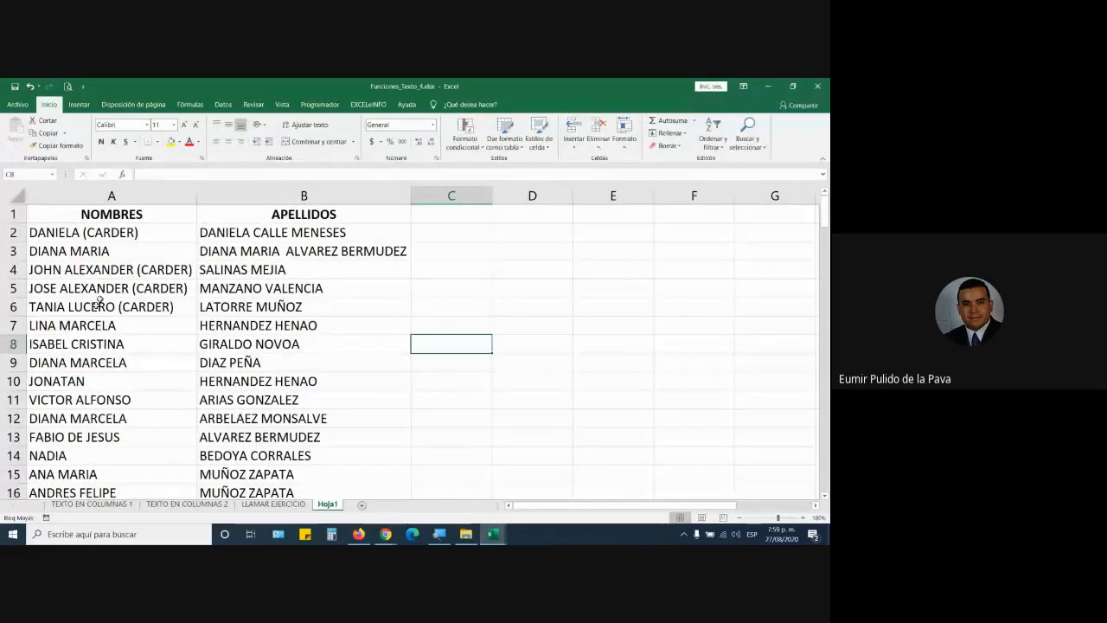
left_click_drag(129, 215, 316, 213)
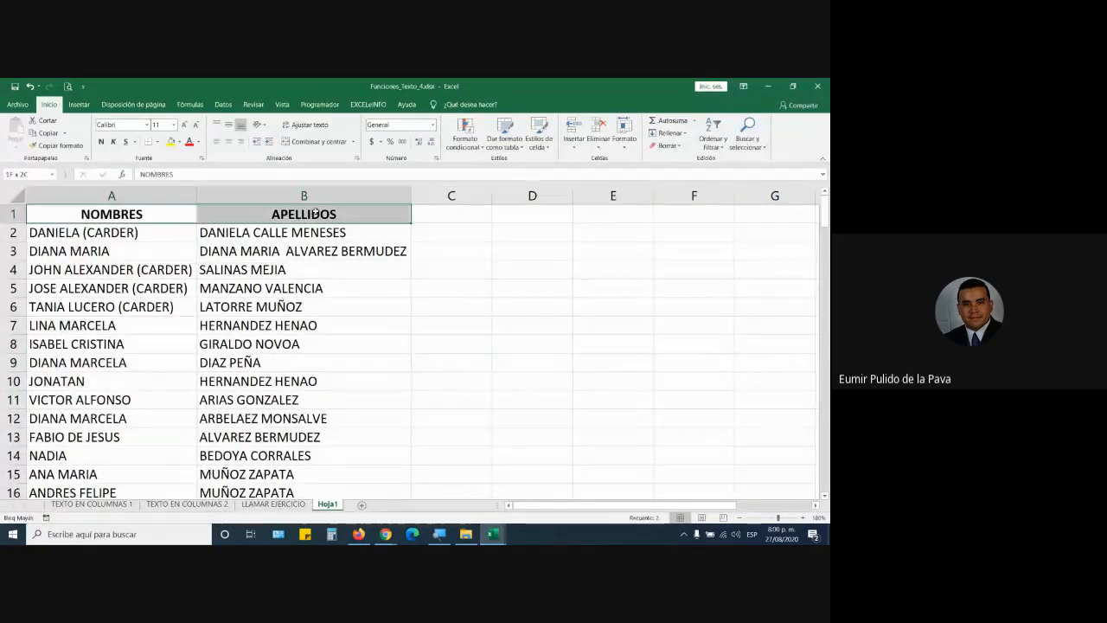
left_click(621, 139)
left_click(538, 139)
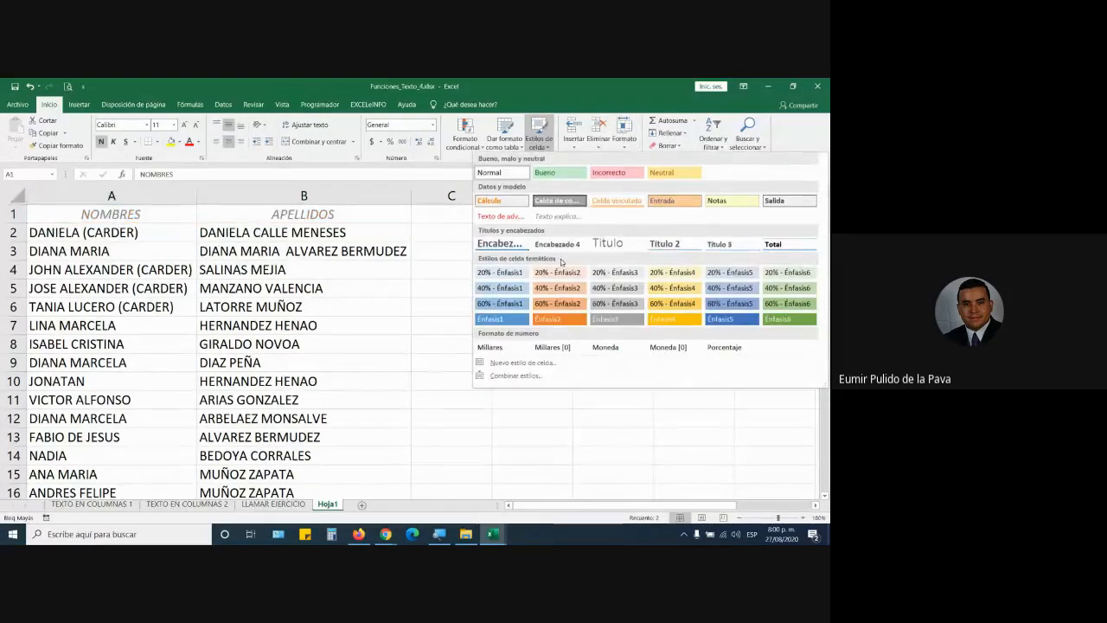
left_click(491, 319)
Step: Give the names in A2:B23 the 20% - Énfasis2 style and all borders
left_click_drag(82, 232, 387, 455)
left_click(537, 138)
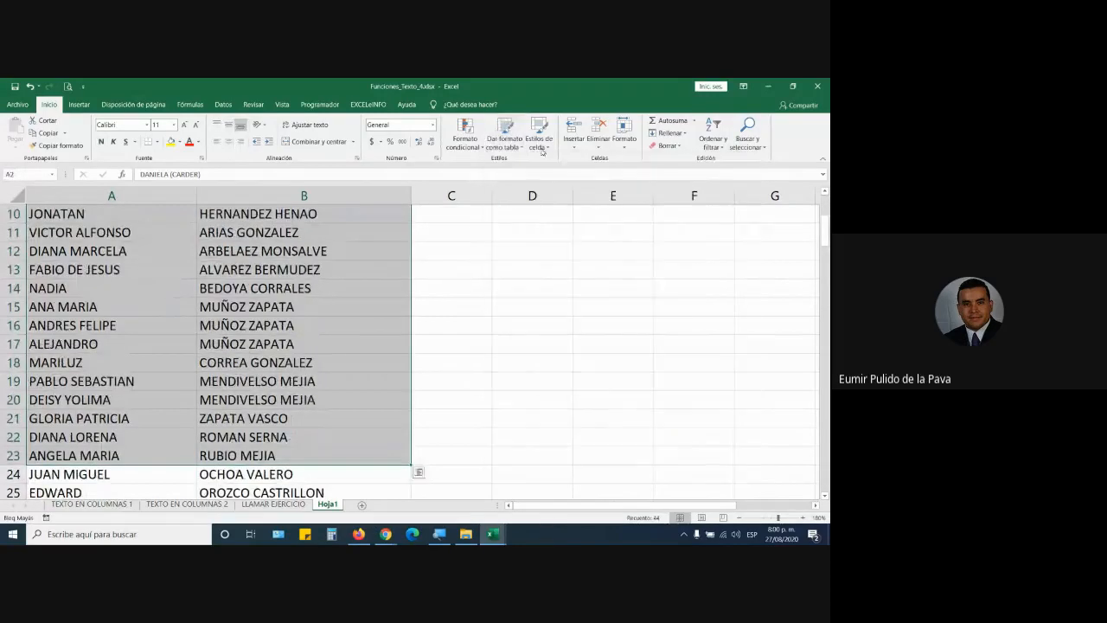
left_click(558, 271)
scroll(346, 225, "up", 3)
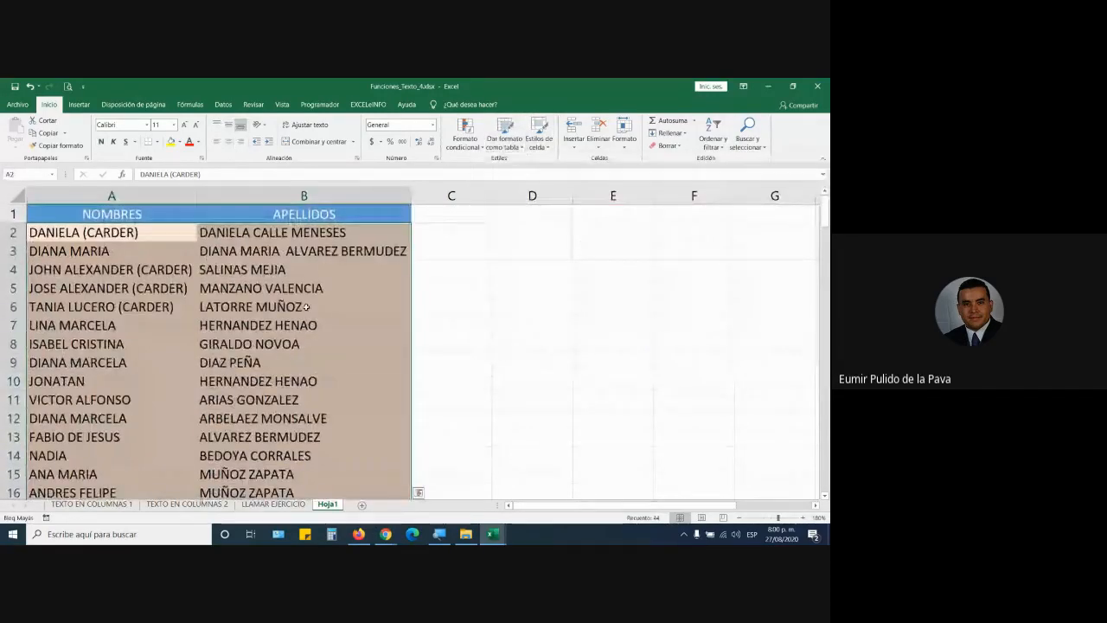
left_click(156, 144)
left_click(173, 234)
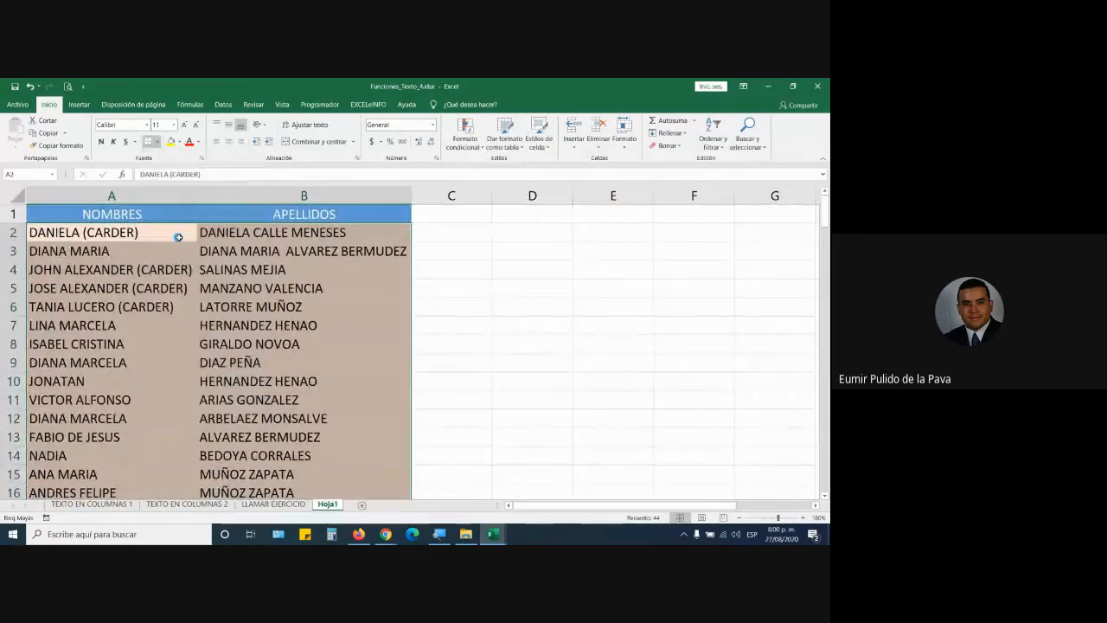
left_click(303, 306)
type("0,")
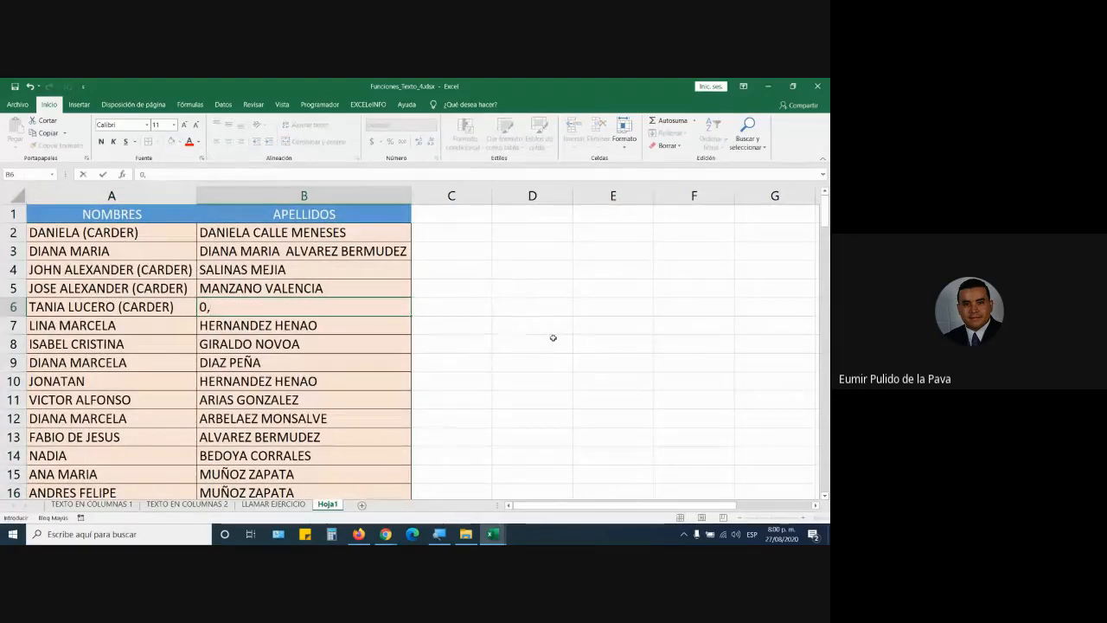
key("Escape")
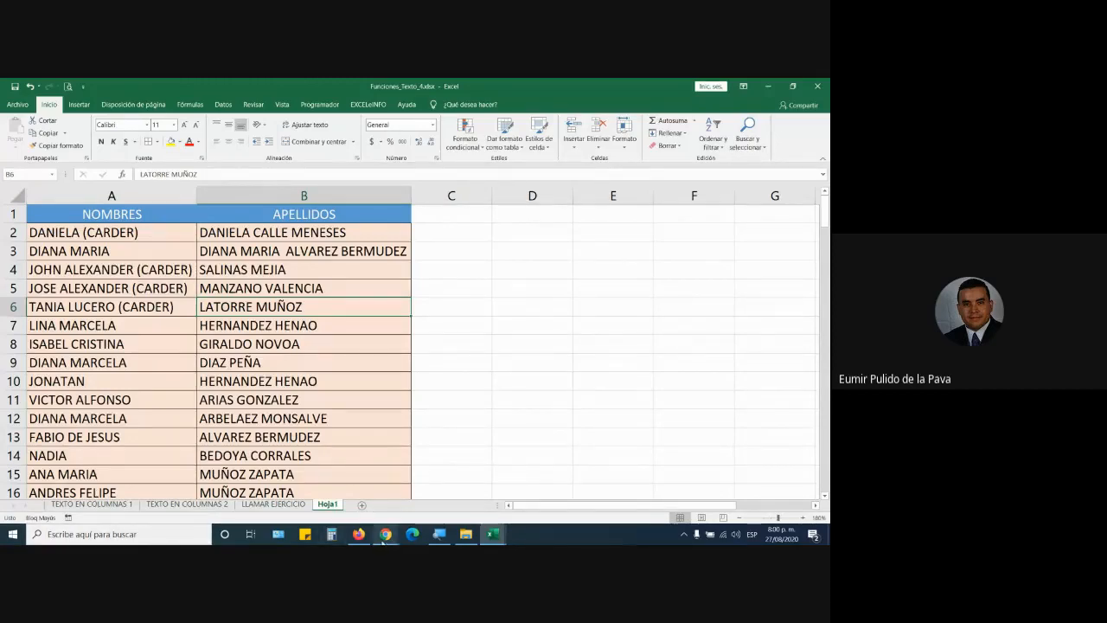
Step: Switch to Google Meet to read the chat question, then return to the registration workbook
mouse_move(385, 534)
left_click(359, 484)
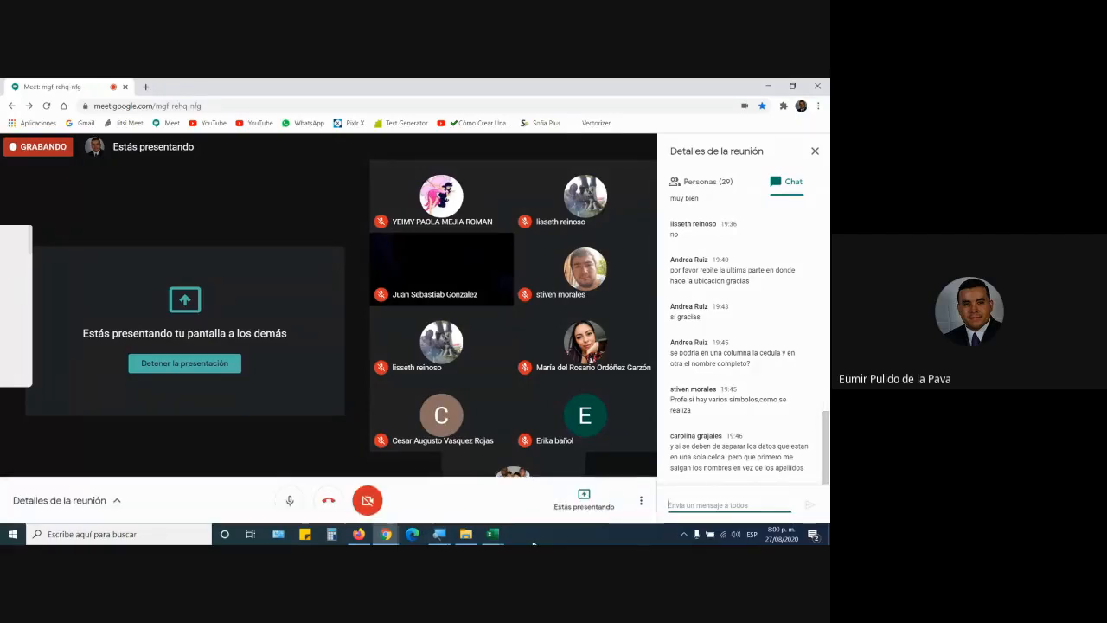
mouse_move(492, 533)
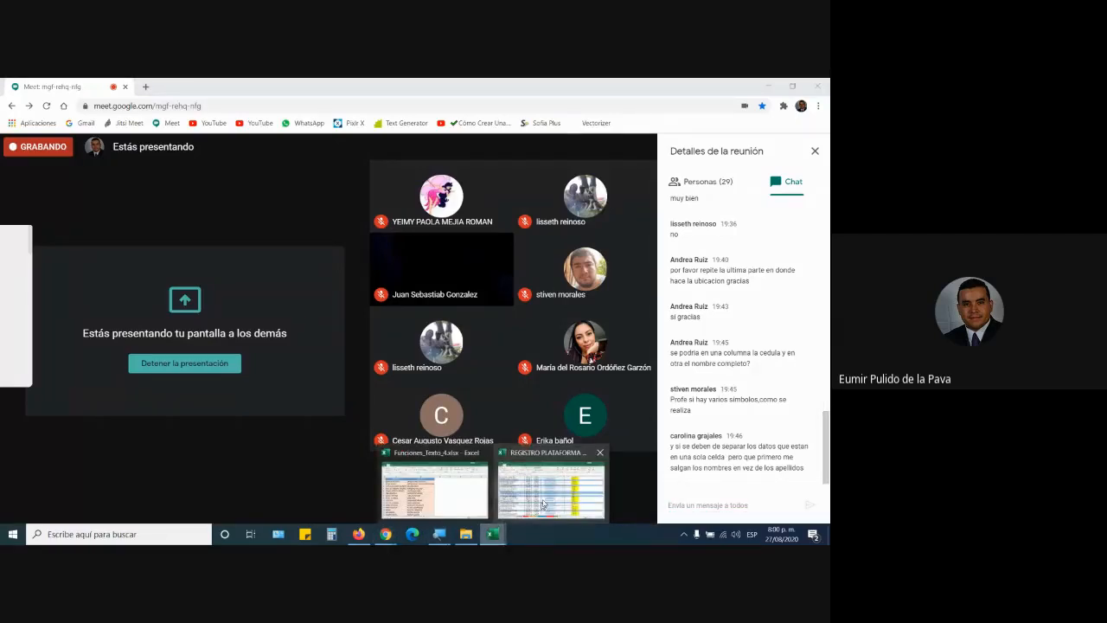
left_click(543, 502)
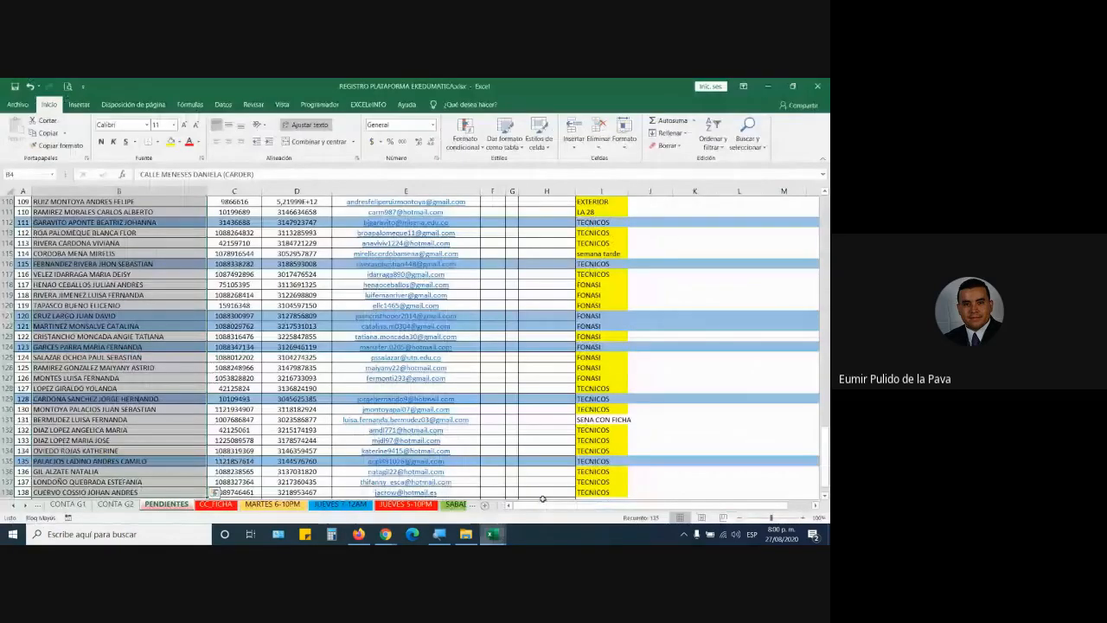
Step: Paste the copied full names as values into column A of Funciones_Texto_4's Hoja2
scroll(415, 346, "up", 16)
mouse_move(492, 534)
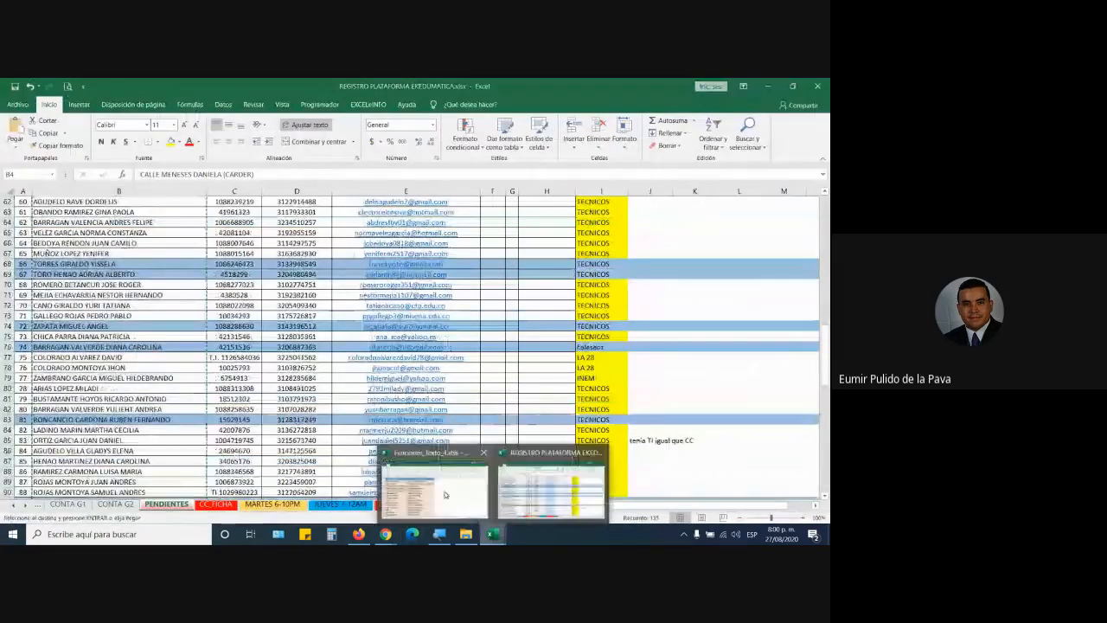
left_click(424, 489)
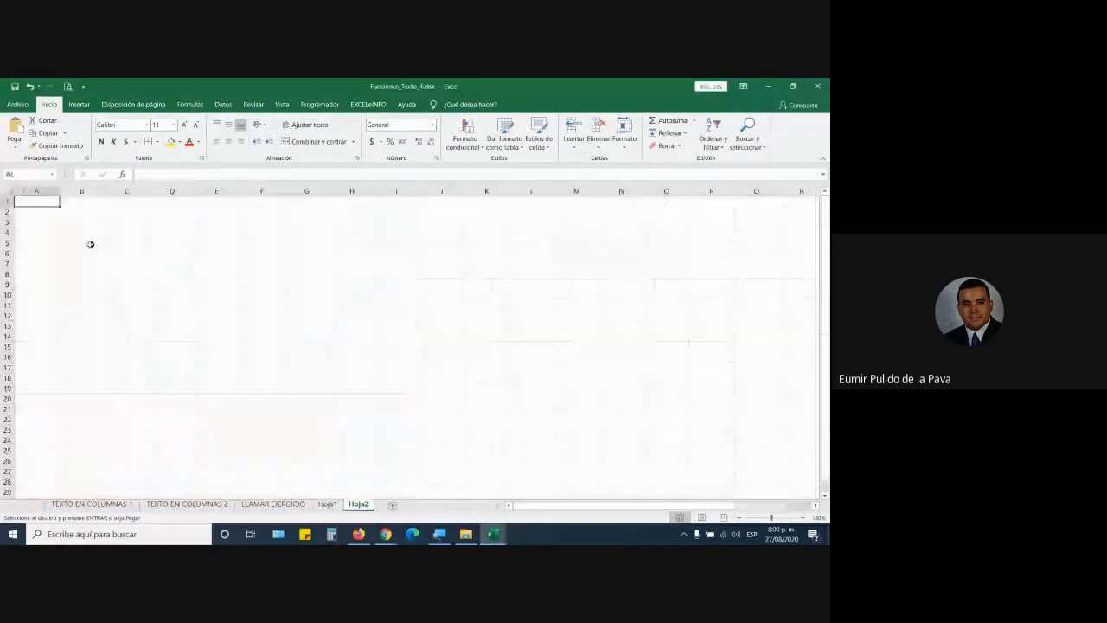
left_click(16, 146)
left_click(13, 220)
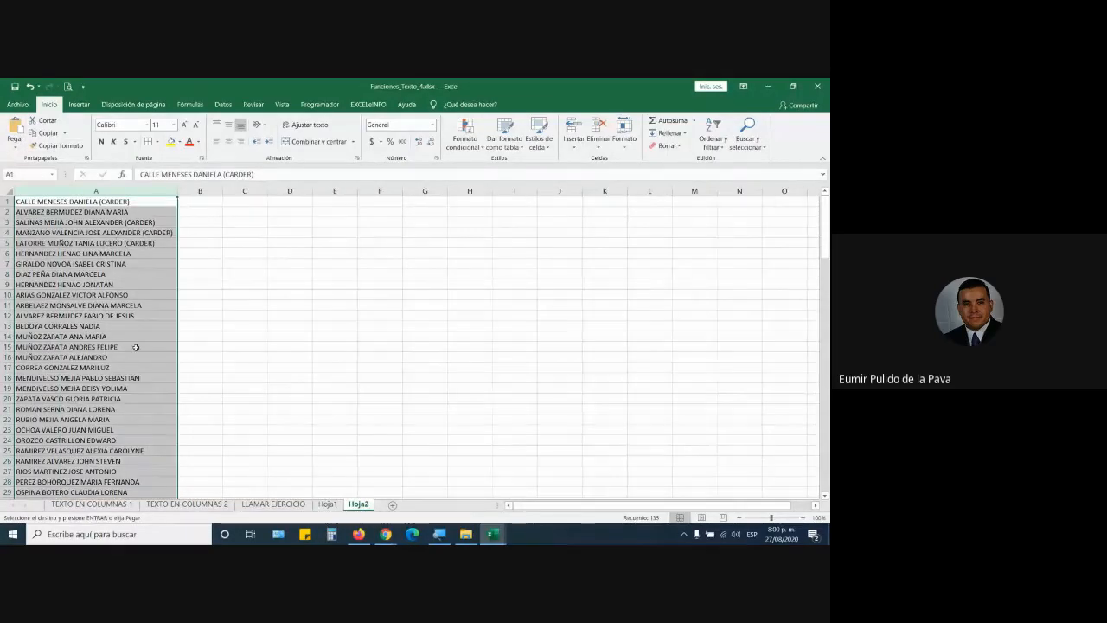
Step: Switch back to the registration workbook with Alt+Tab
key("alt+Tab")
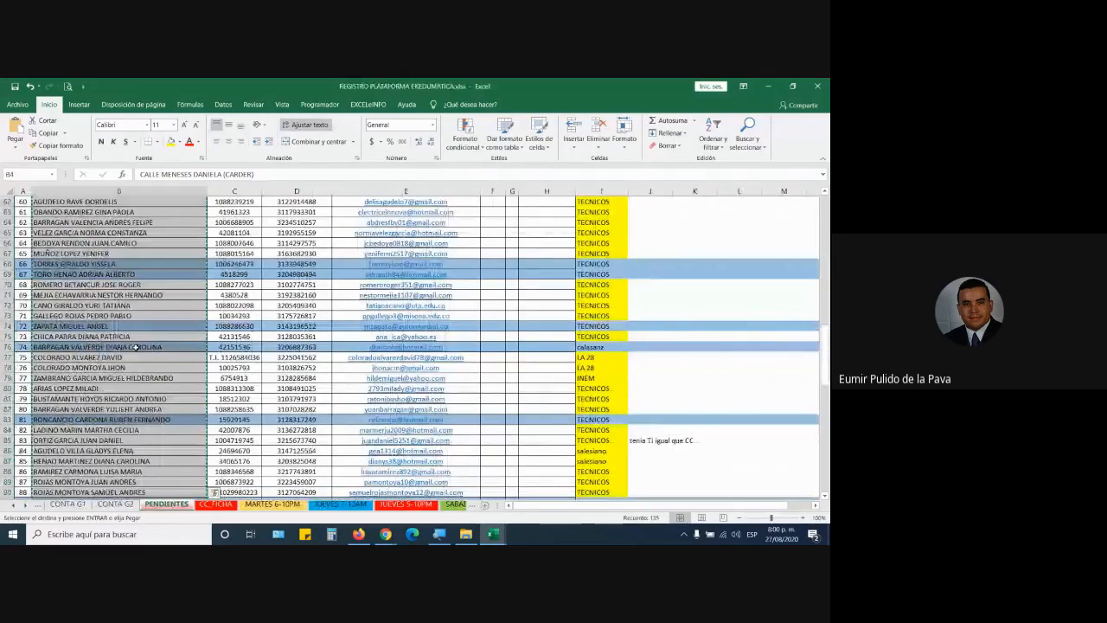
key("alt+Tab")
left_click(359, 533)
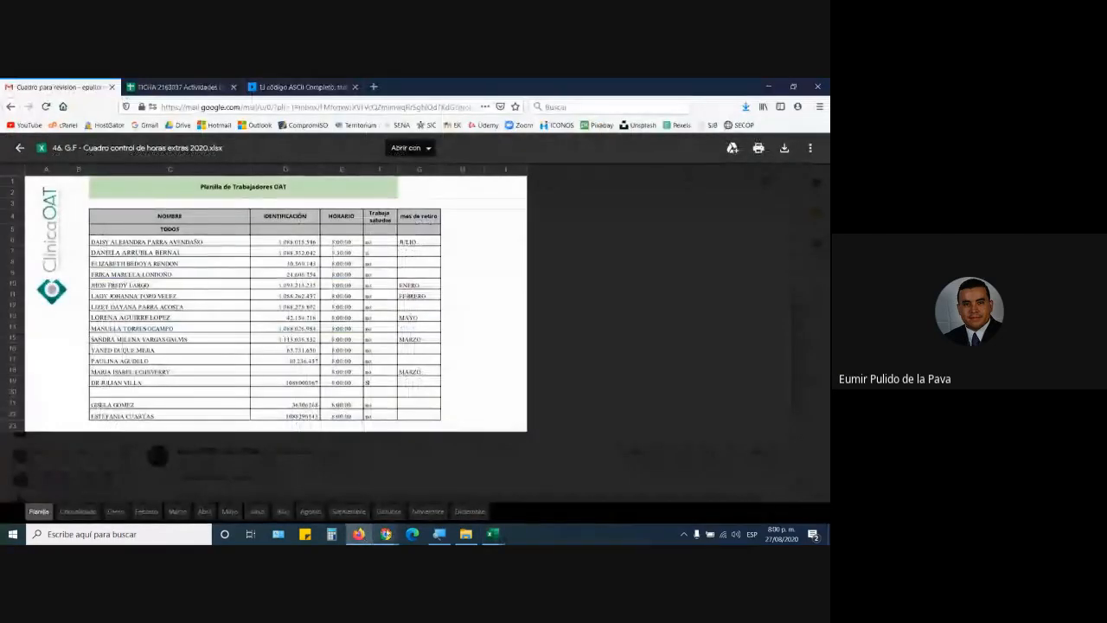
Step: Bring the Google Meet call window back to the front from the Chrome taskbar
left_click(386, 533)
left_click(327, 484)
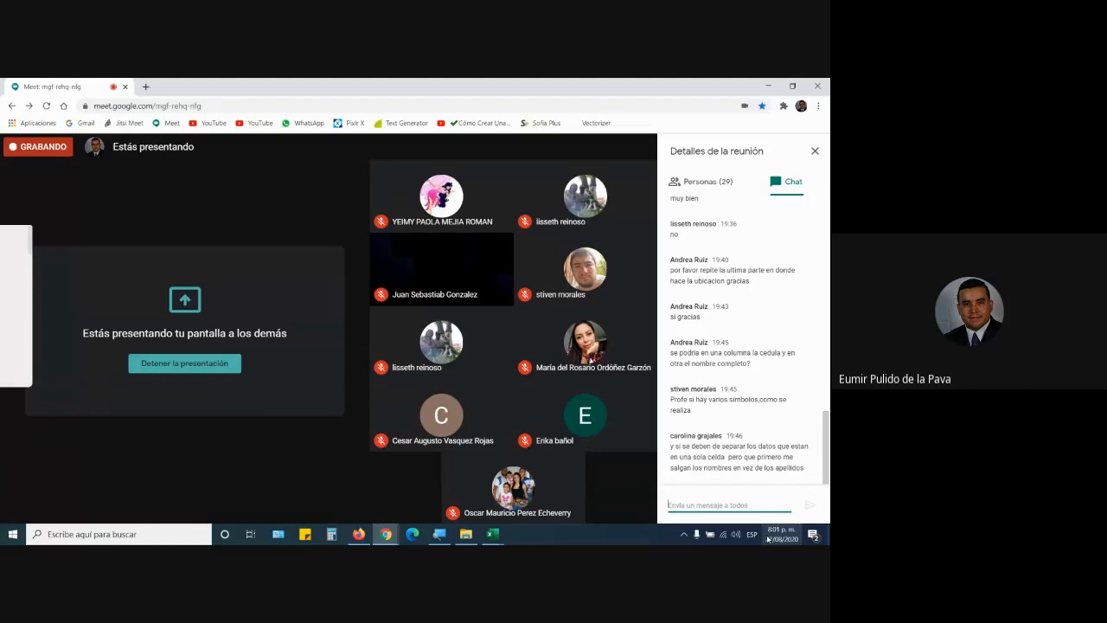
Step: Switch between Meet and the Excel windows, ending on Funciones_Texto_4's Hoja2 name list
key("alt+Tab")
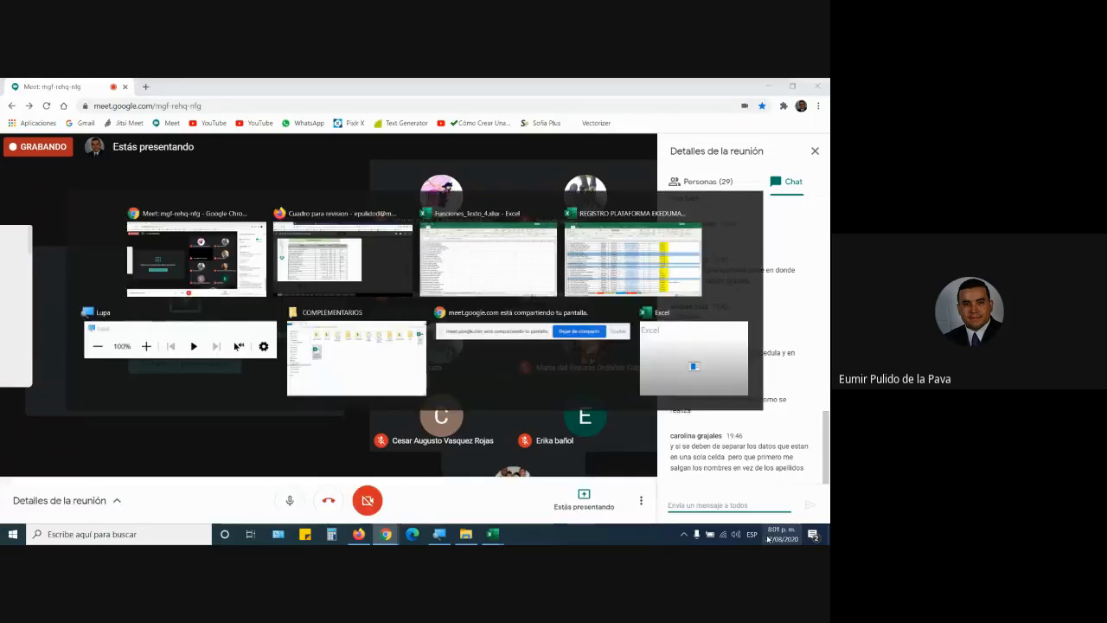
key("alt+Tab")
left_click(495, 538)
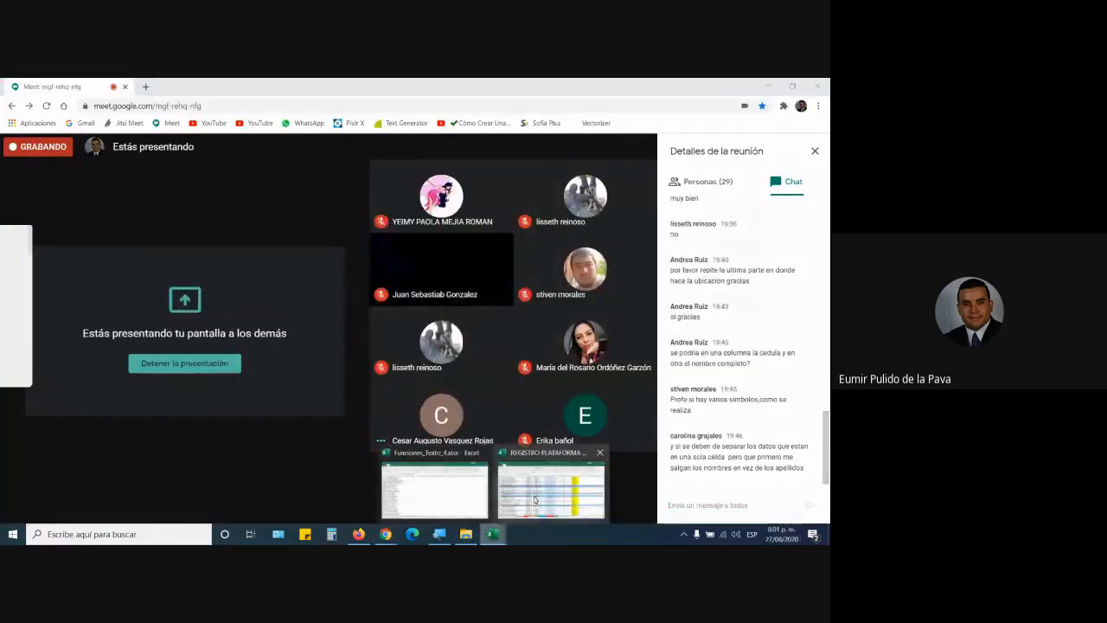
left_click(532, 493)
key("alt+Tab")
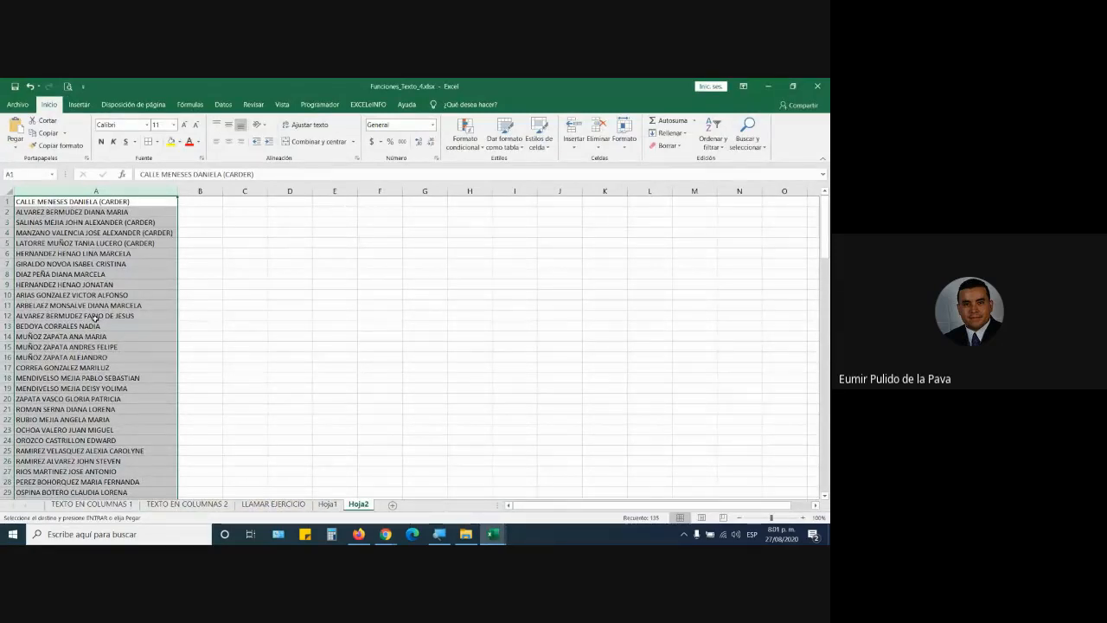
left_click(382, 535)
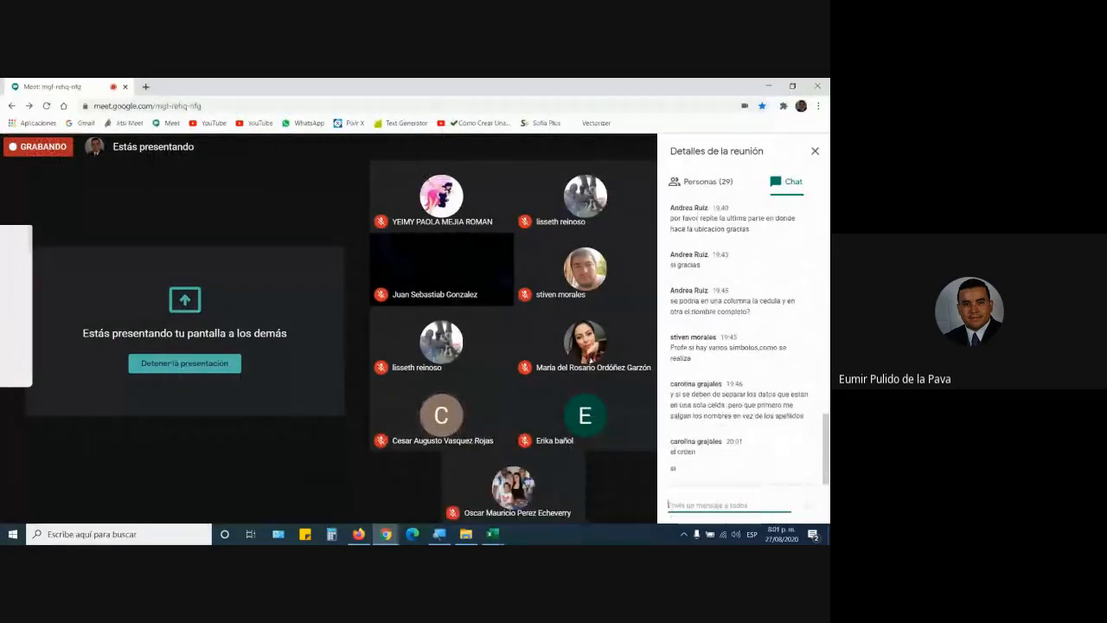
left_click(492, 532)
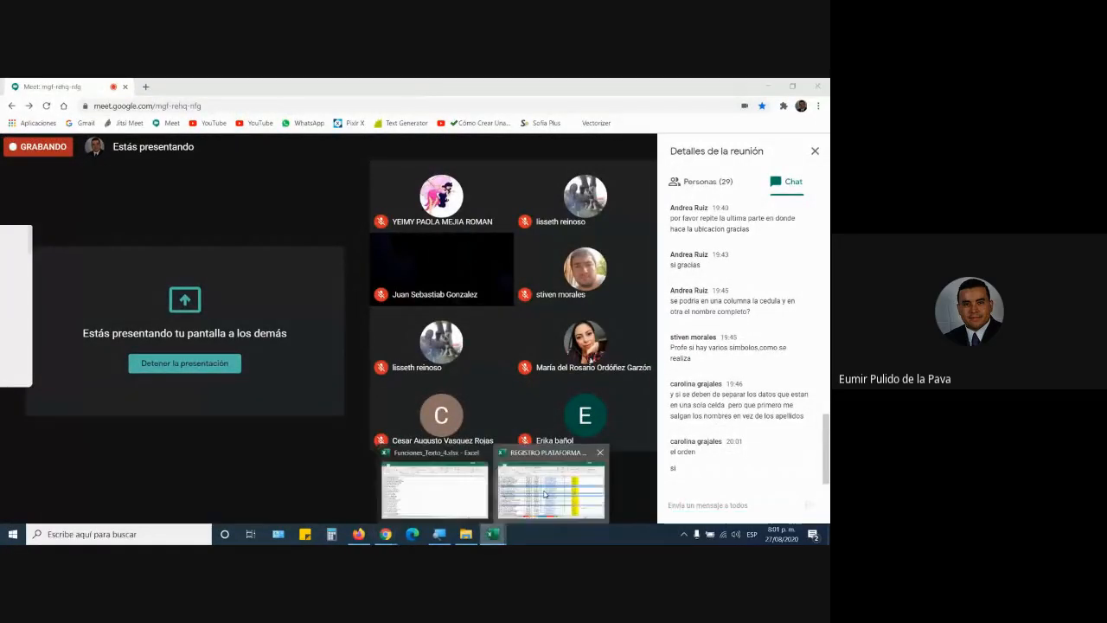
left_click(512, 481)
left_click(449, 486)
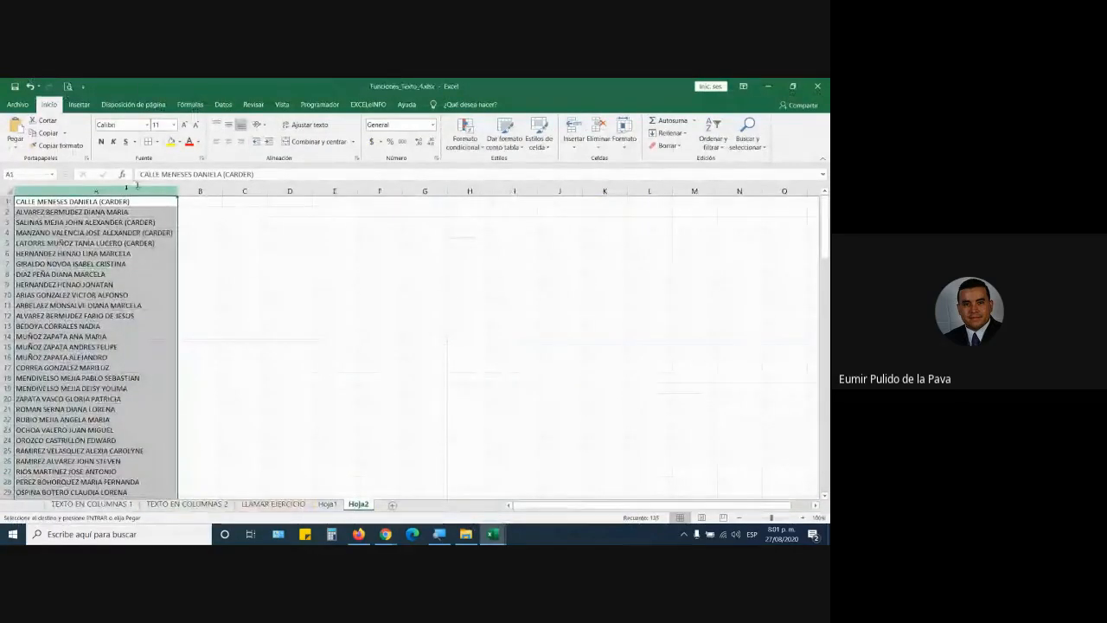
Step: Split column A's full names at each space using Datos > Texto en columnas
left_click(224, 103)
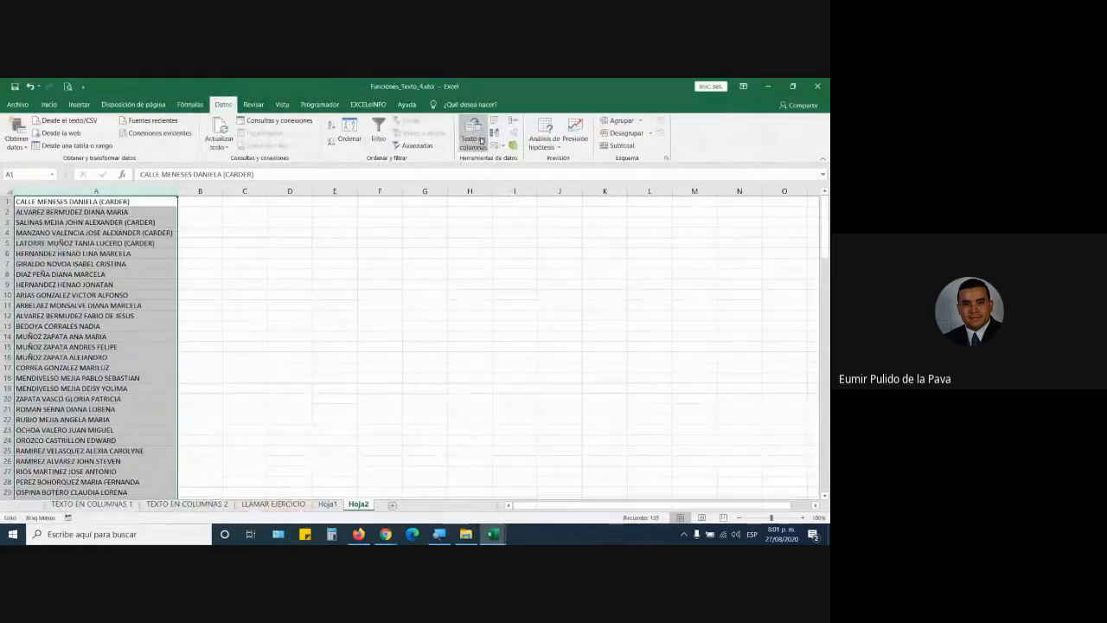
left_click(473, 137)
left_click(648, 470)
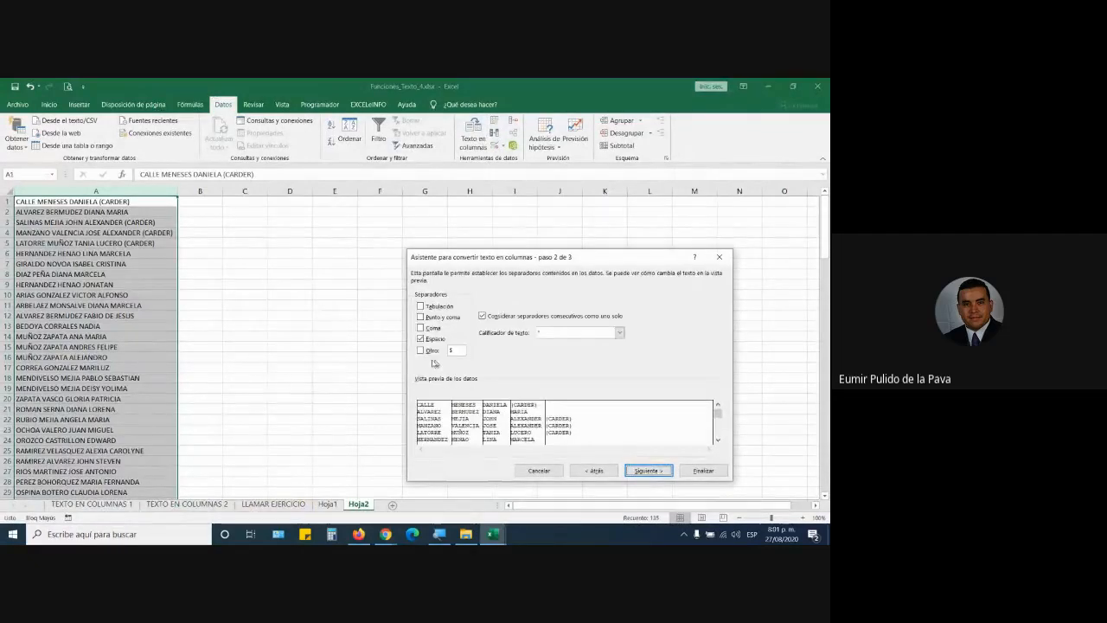
left_click(651, 470)
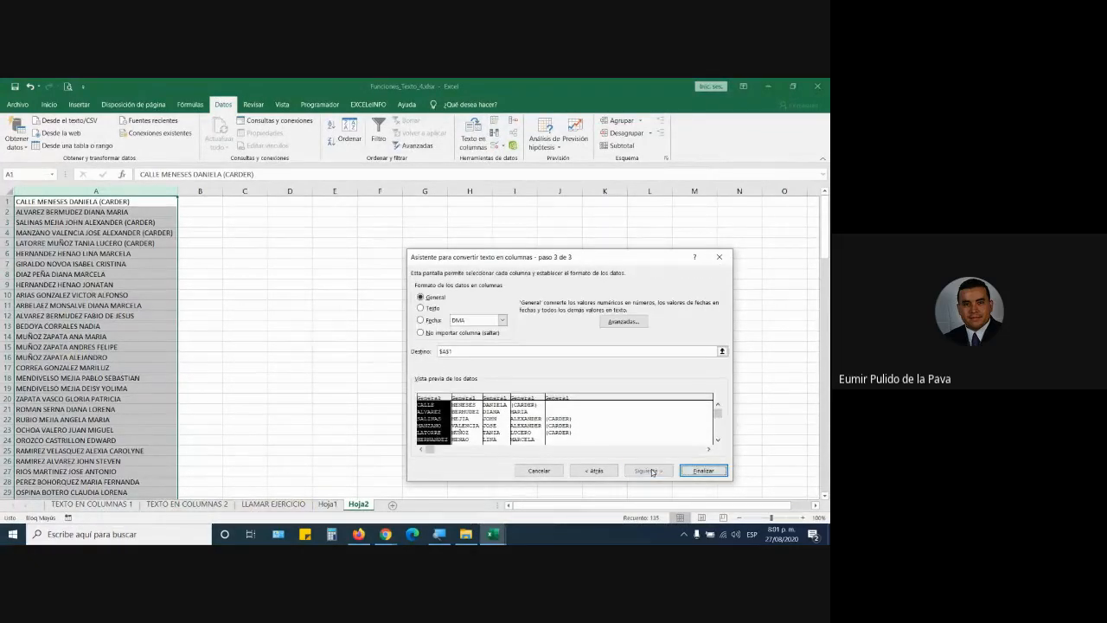
left_click(699, 471)
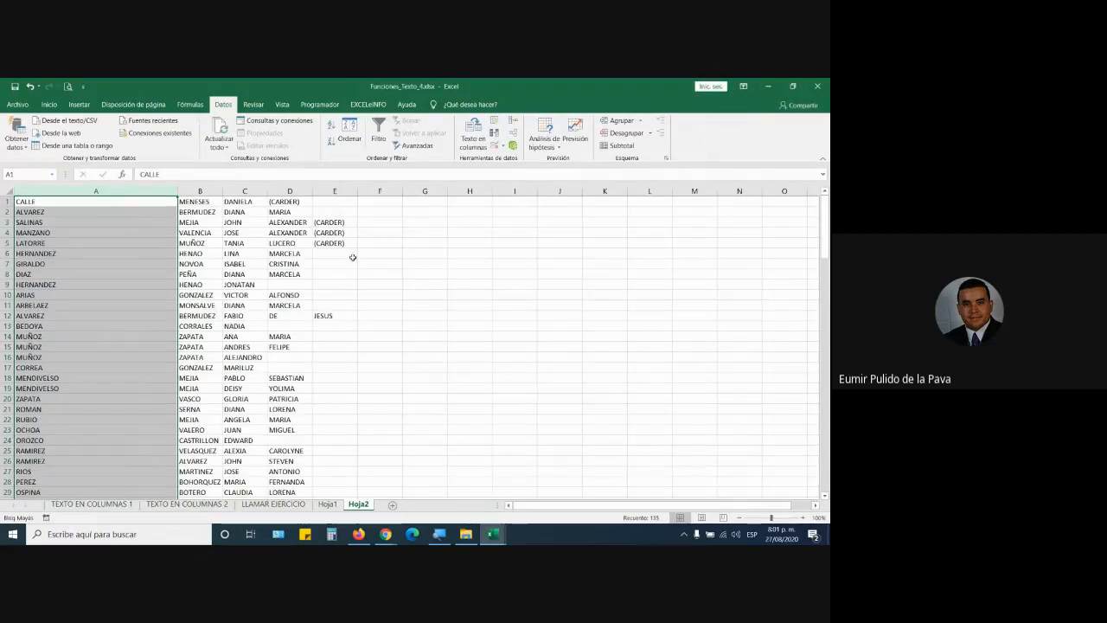
Step: Select surname columns A and B and scroll through the split names
left_click_drag(104, 192, 209, 187)
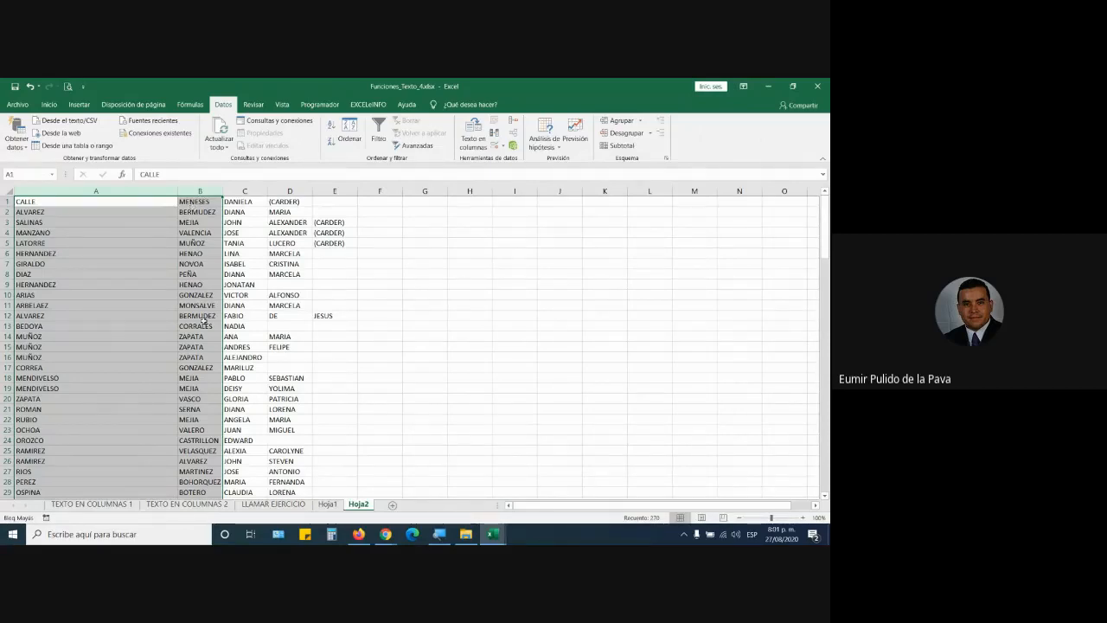
scroll(199, 346, "down", 20)
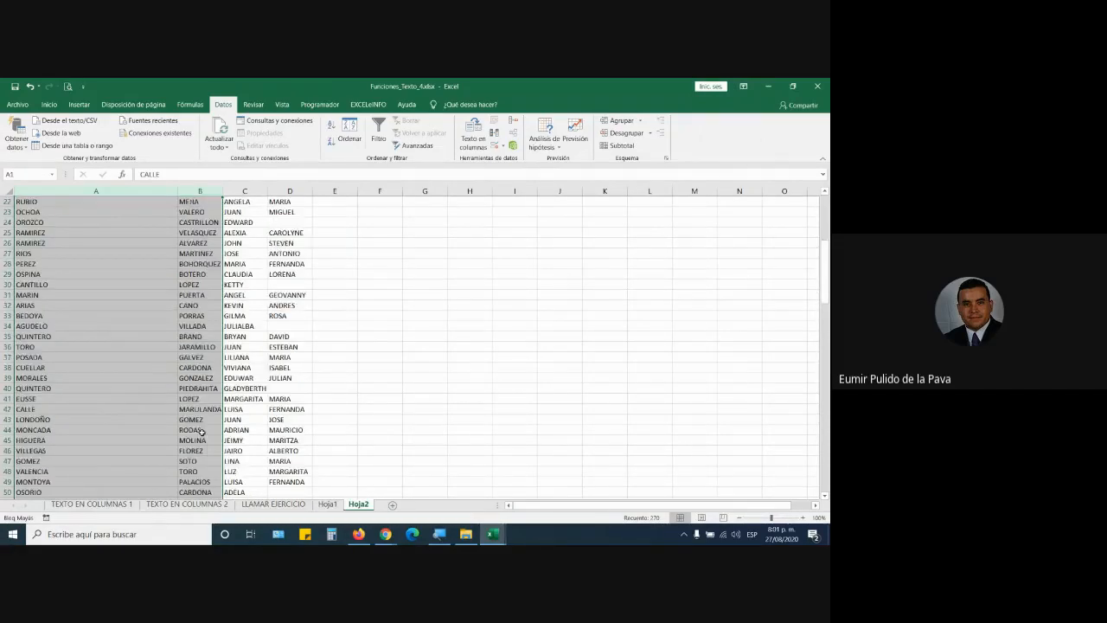
scroll(194, 447, "down", 8)
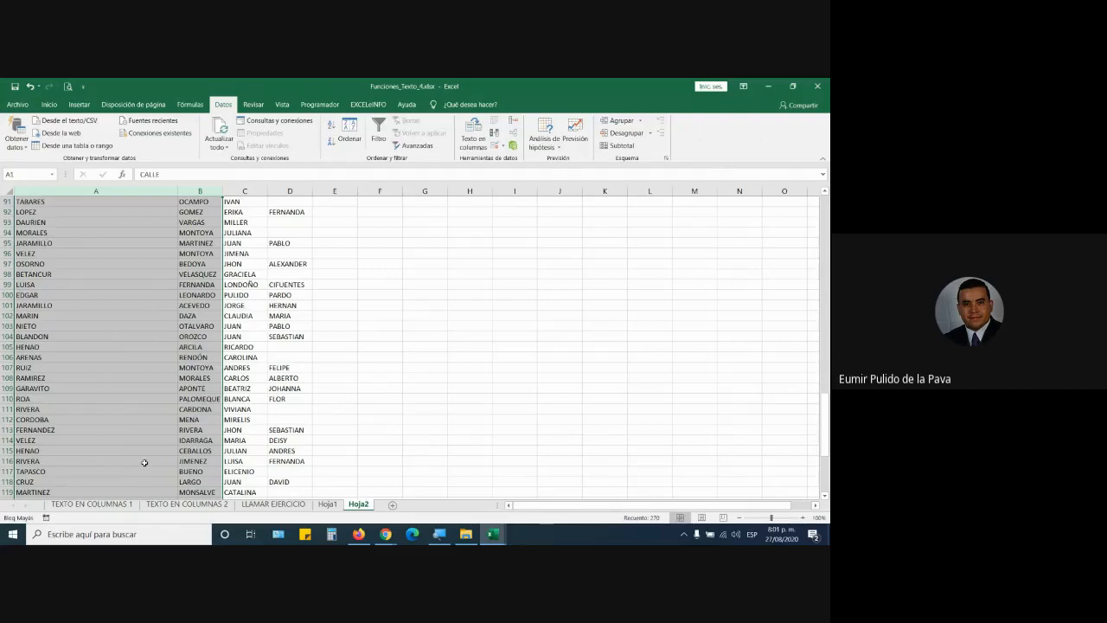
scroll(144, 463, "up", 20)
Step: Delete the two surname columns A and B
scroll(176, 316, "up", 10)
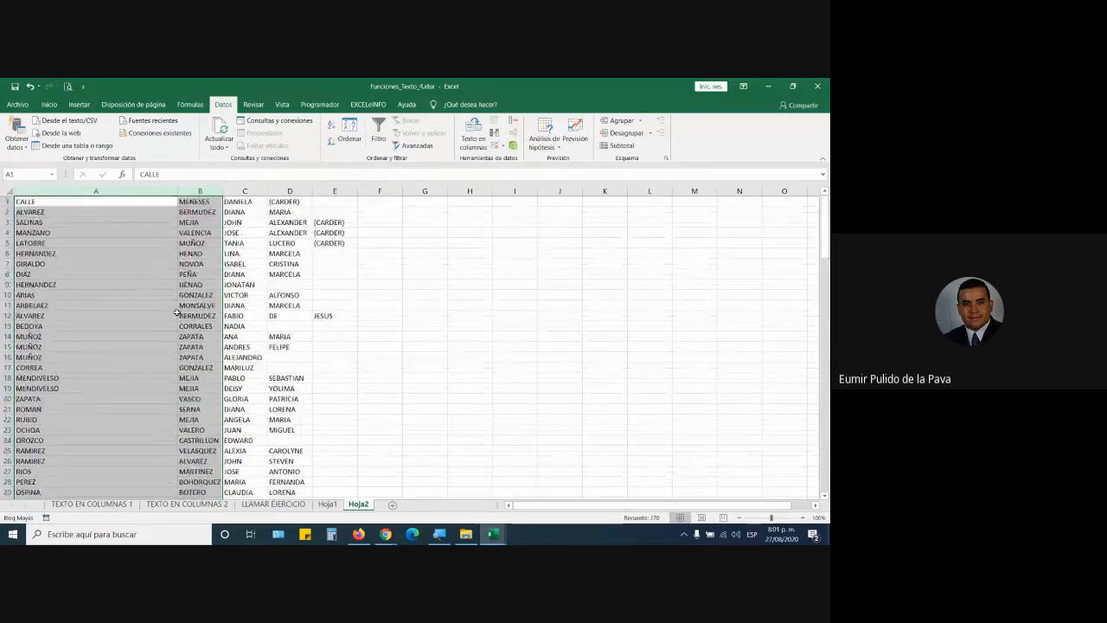
right_click(204, 192)
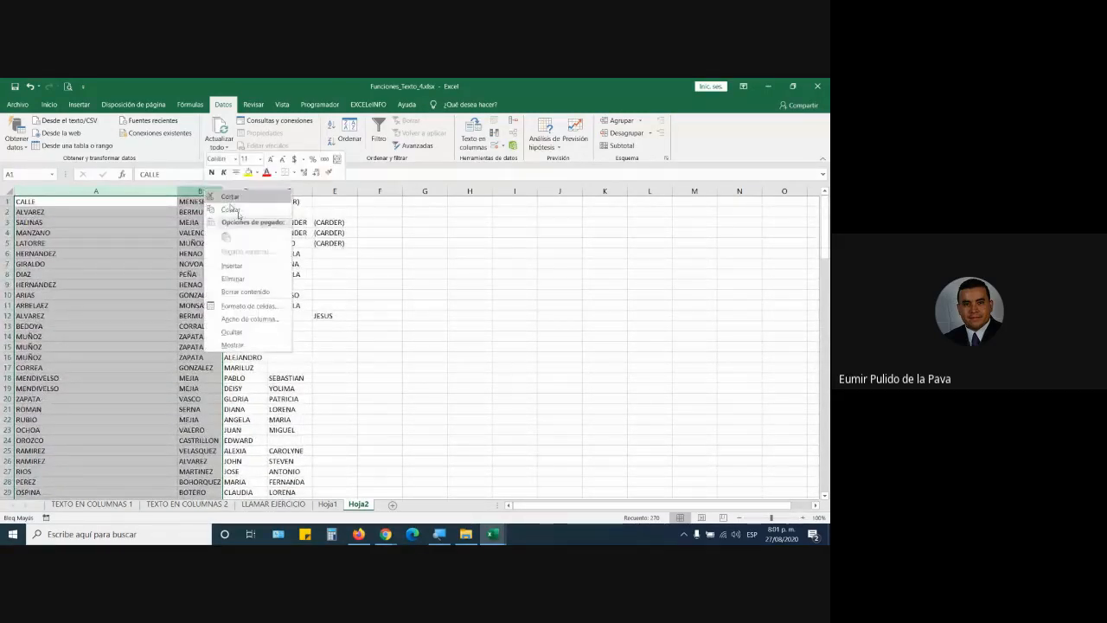
left_click(233, 278)
Step: Clear the (CARDER) tags from the remaining name columns
left_click_drag(35, 191, 123, 243)
left_click(97, 202)
key("Delete")
key("Delete")
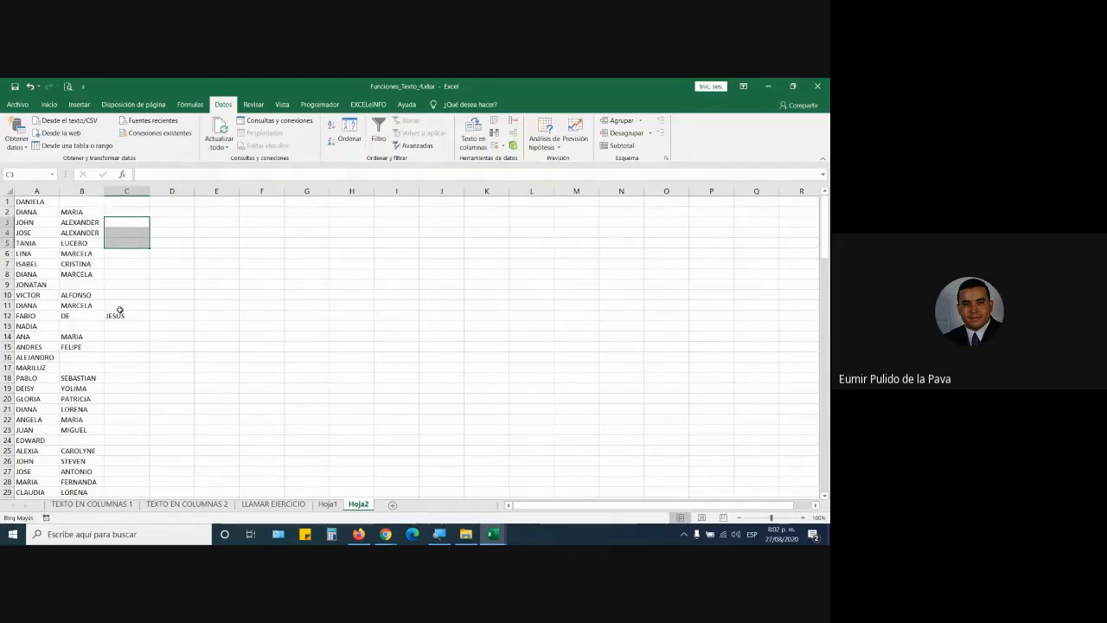
Step: Auto-fit columns A and B, and change cell B12 to read DE JESUS
double_click(59, 191)
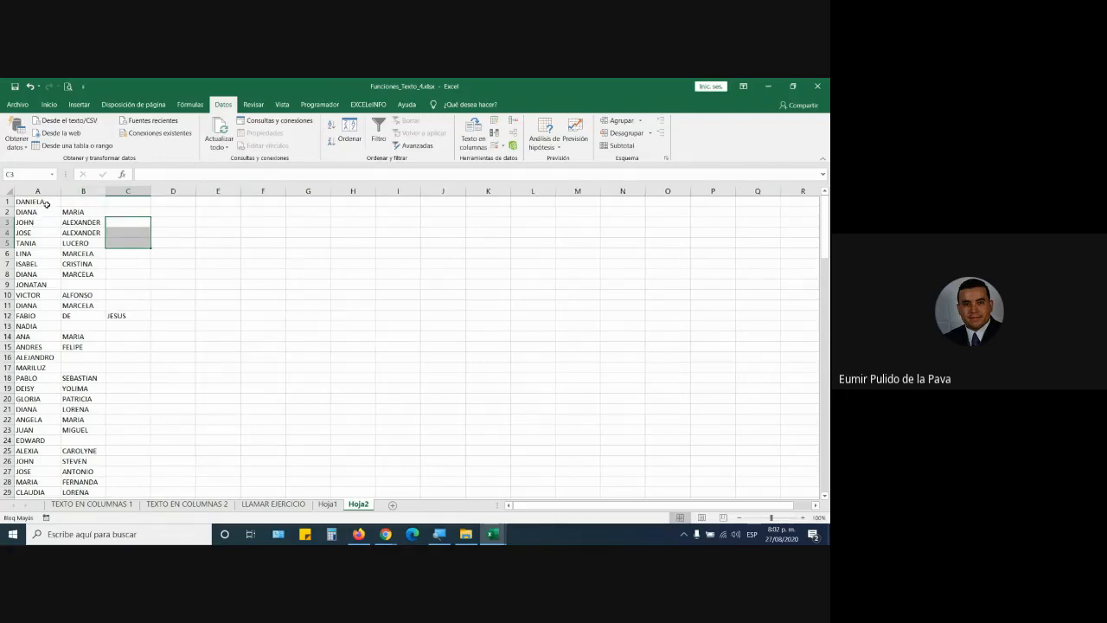
double_click(105, 191)
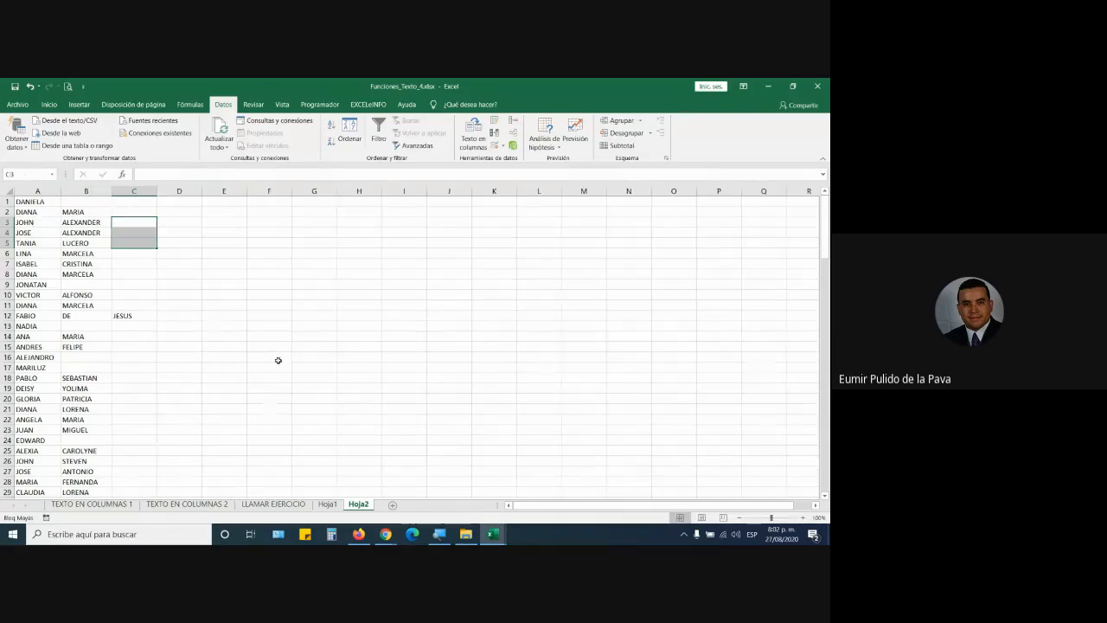
double_click(94, 315)
type("JES")
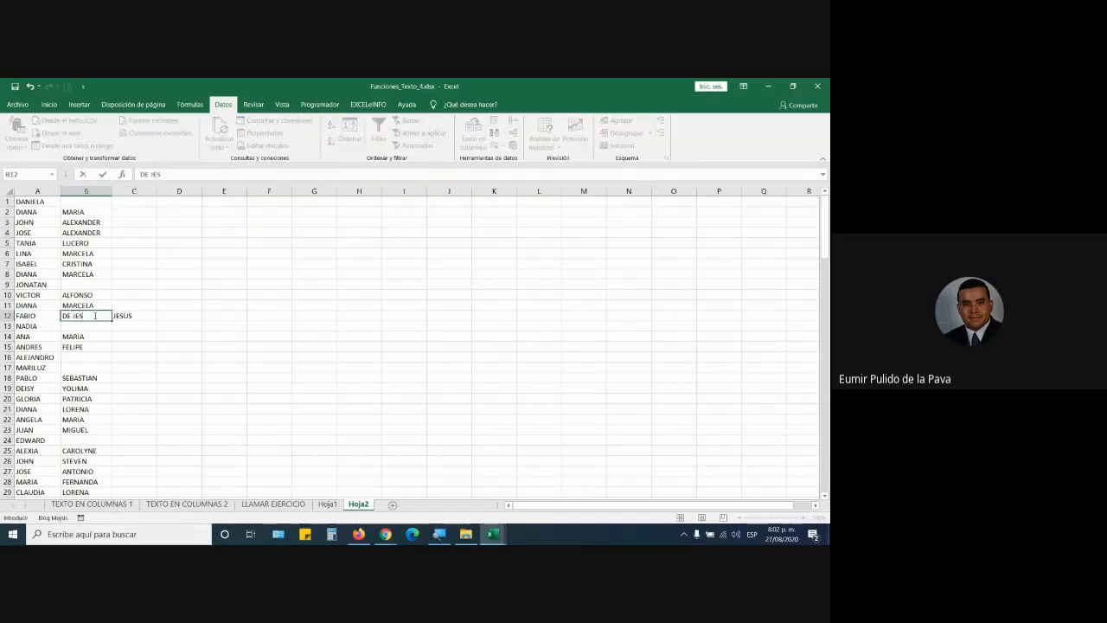
type("US")
key("Return")
Step: Select the leftover JESUS in cell C12, then select columns A and B
scroll(131, 390, "down", 20)
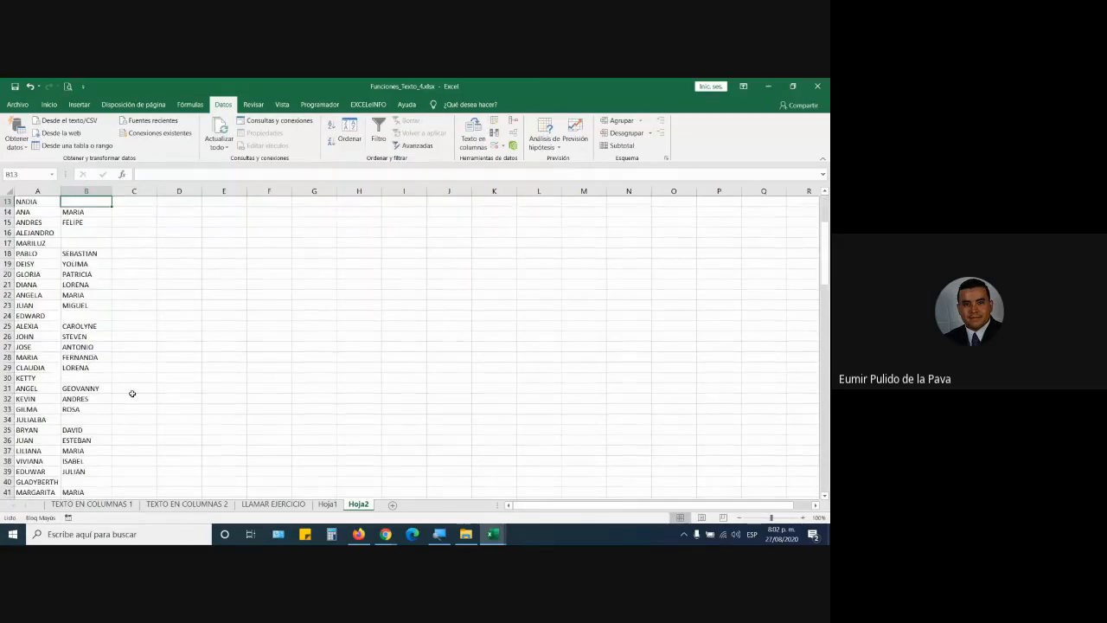
scroll(131, 413, "down", 20)
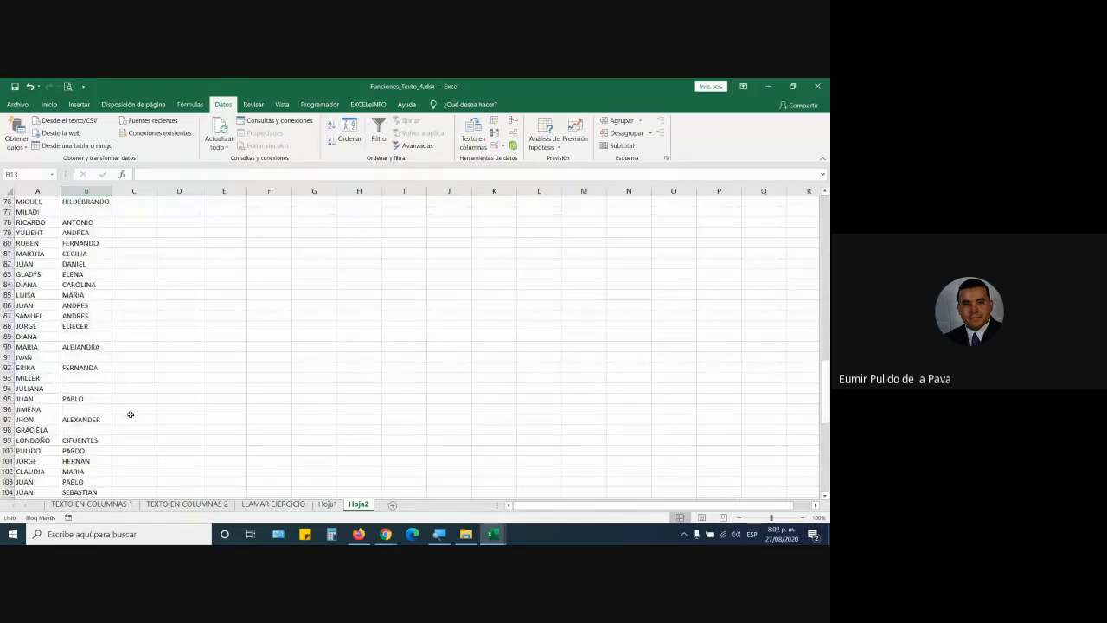
scroll(130, 418, "up", 20)
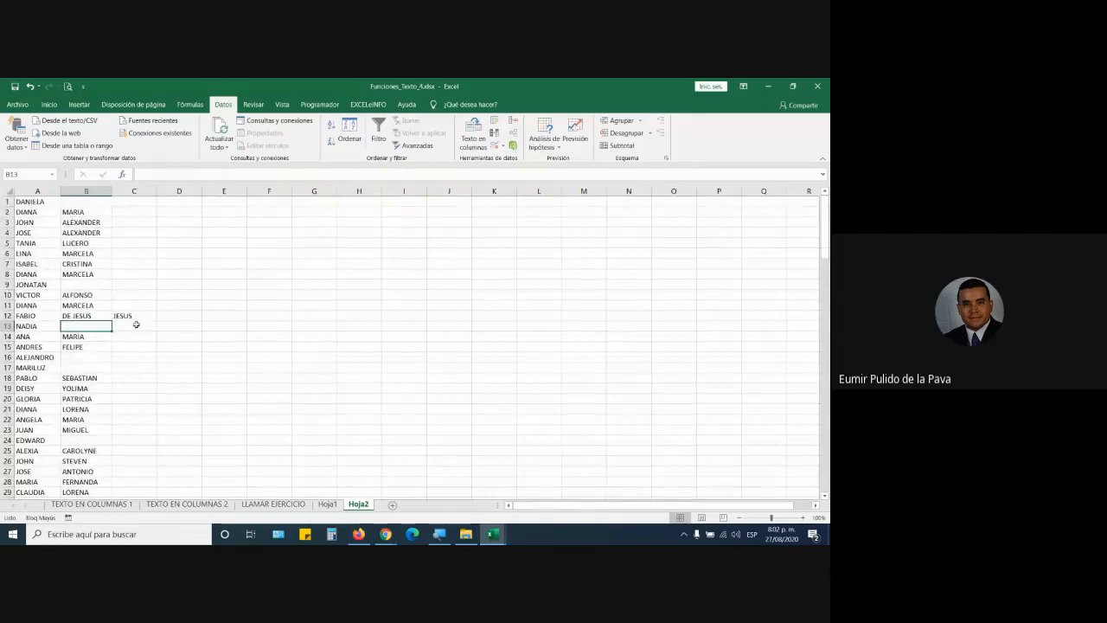
left_click(136, 314)
left_click_drag(37, 190, 91, 189)
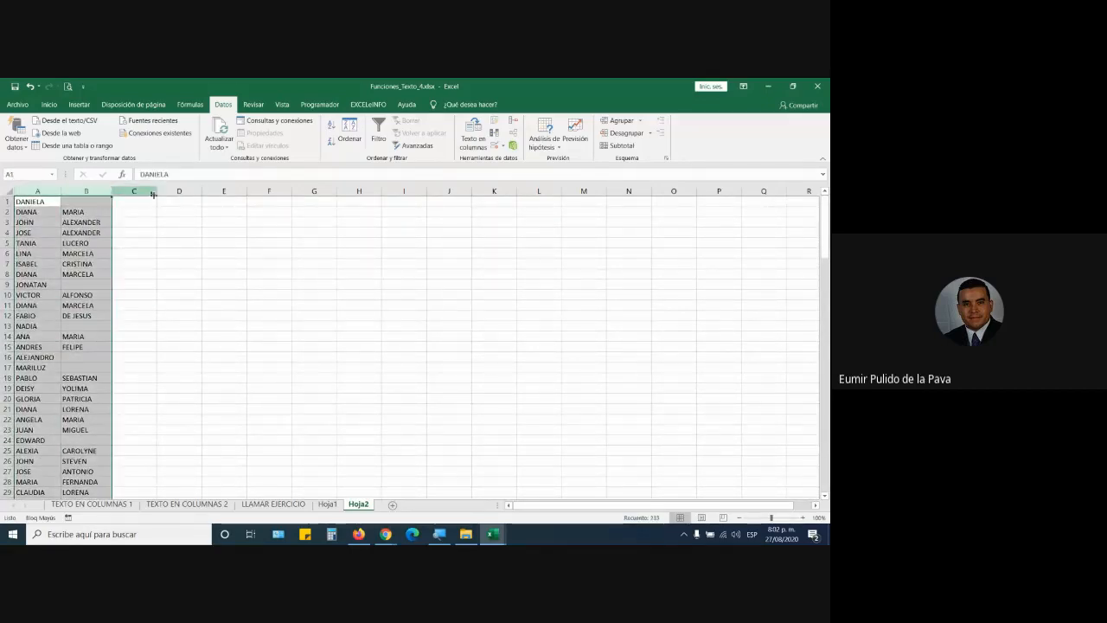
Step: Enter the formula =A1&" "&B1 in cell D1 to join the first and second names
left_click(180, 200)
type("=")
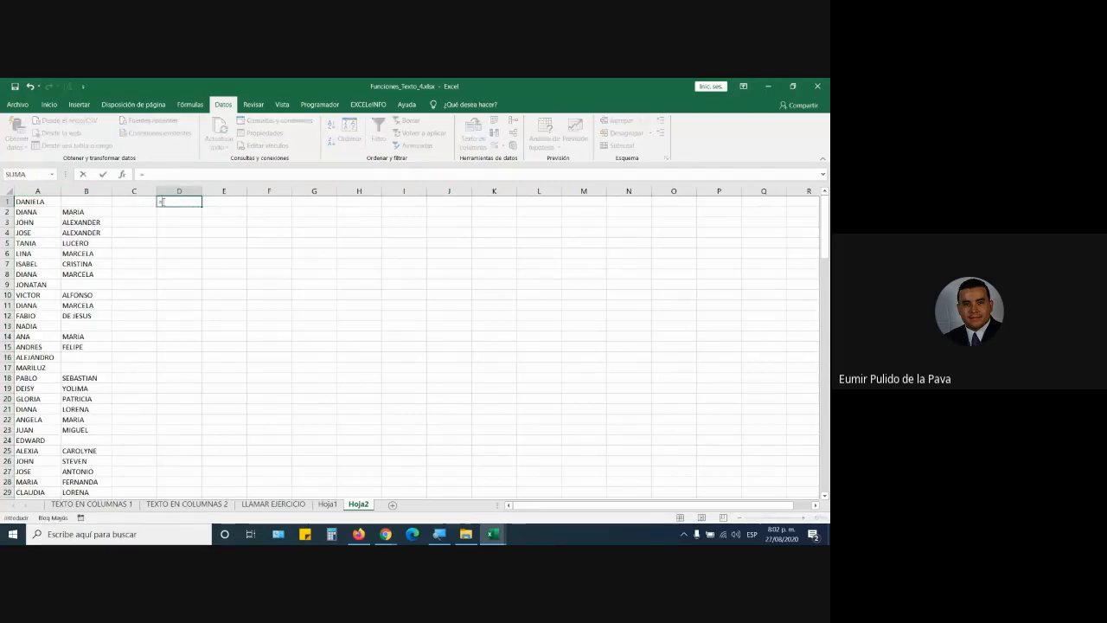
left_click(34, 199)
type("&\" \"")
left_click(110, 202)
key("Return")
Step: Fill the D1 formula down to row 136, auto-fit column D, and return to Google Meet
left_click(185, 202)
left_click_drag(202, 209, 202, 492)
scroll(242, 265, "up", 8)
double_click(201, 191)
scroll(261, 257, "up", 20)
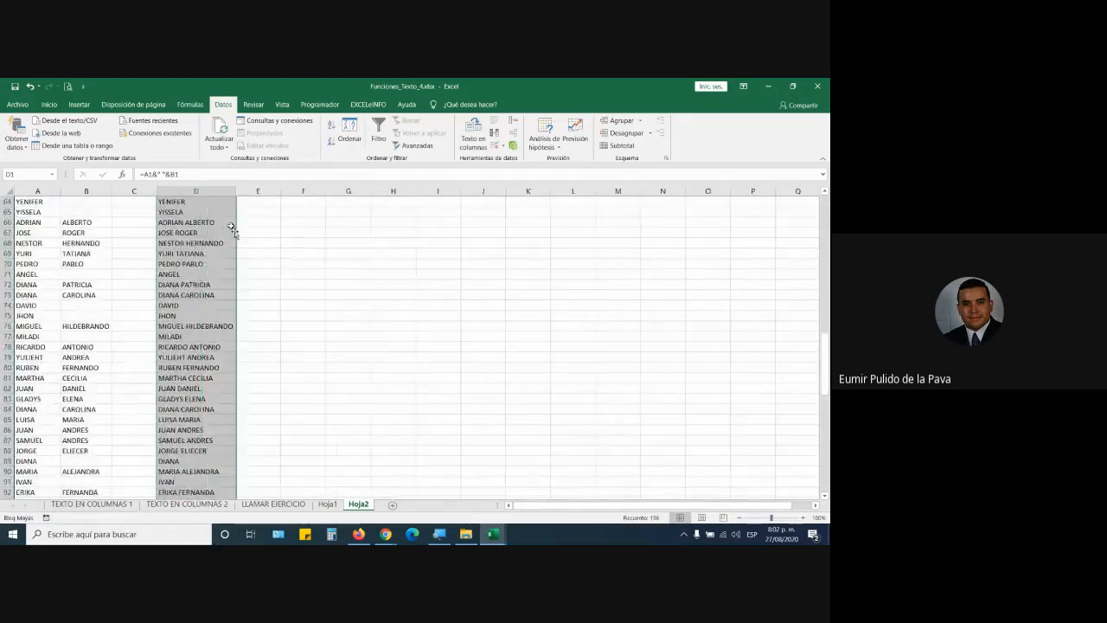
scroll(260, 257, "up", 5)
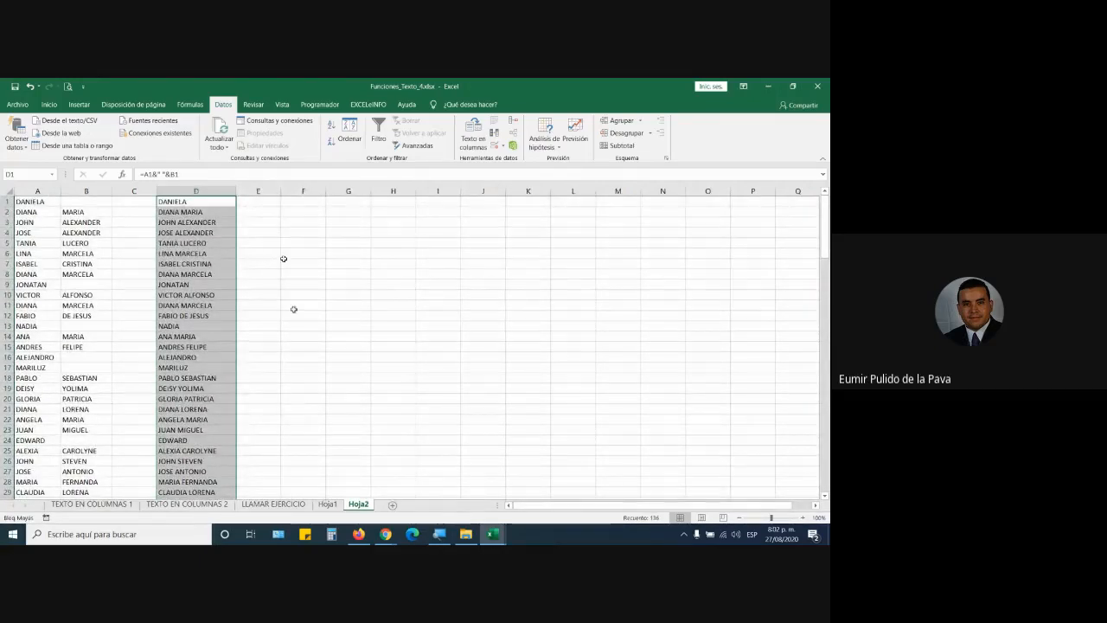
left_click(388, 534)
left_click(344, 487)
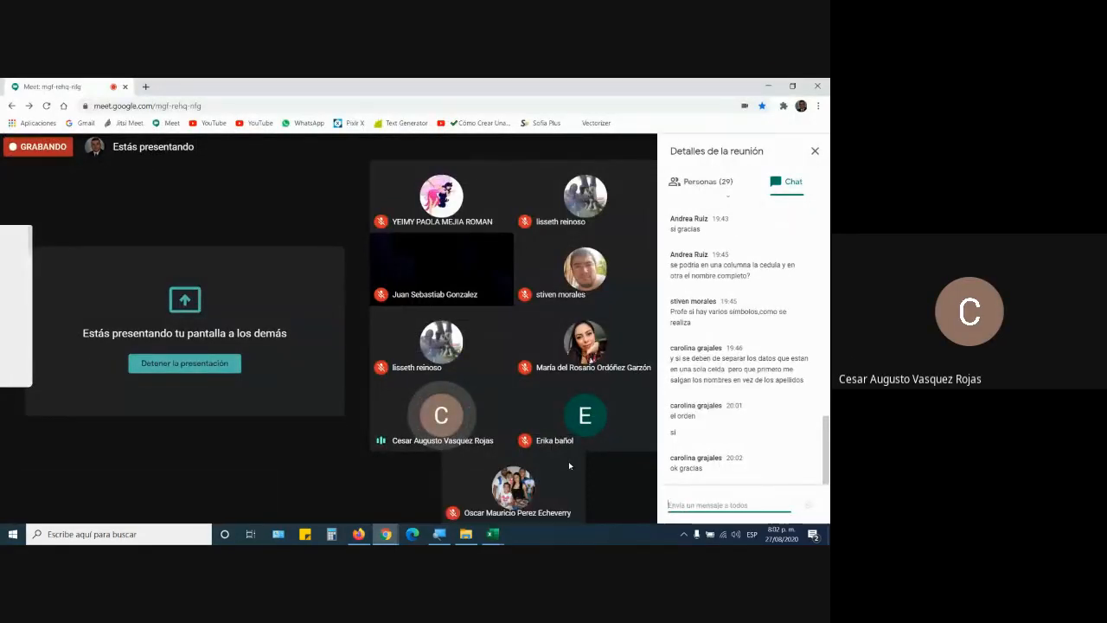
Step: Switch back to Excel via the REGISTRO PLATAFORMA window, then to the Funciones_Texto_4 workbook
left_click(492, 533)
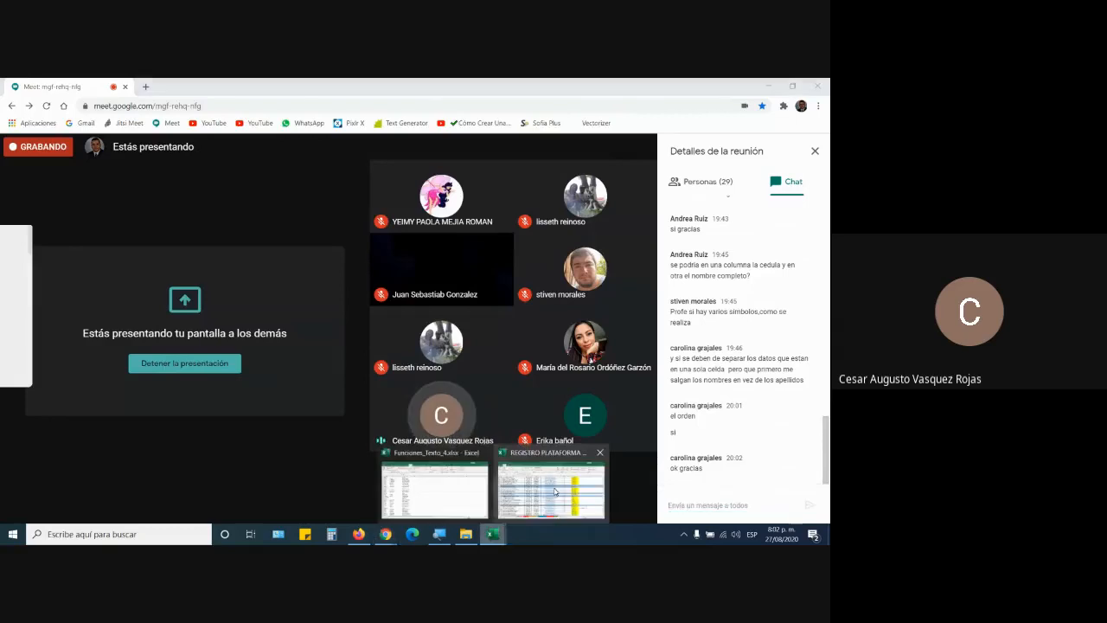
left_click(555, 492)
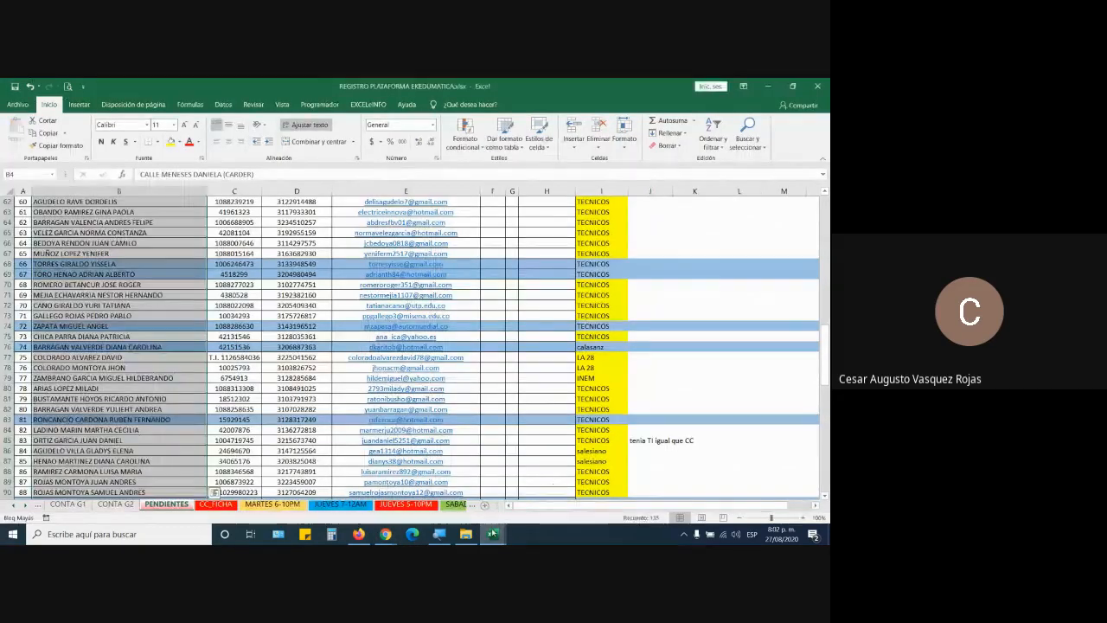
left_click(436, 493)
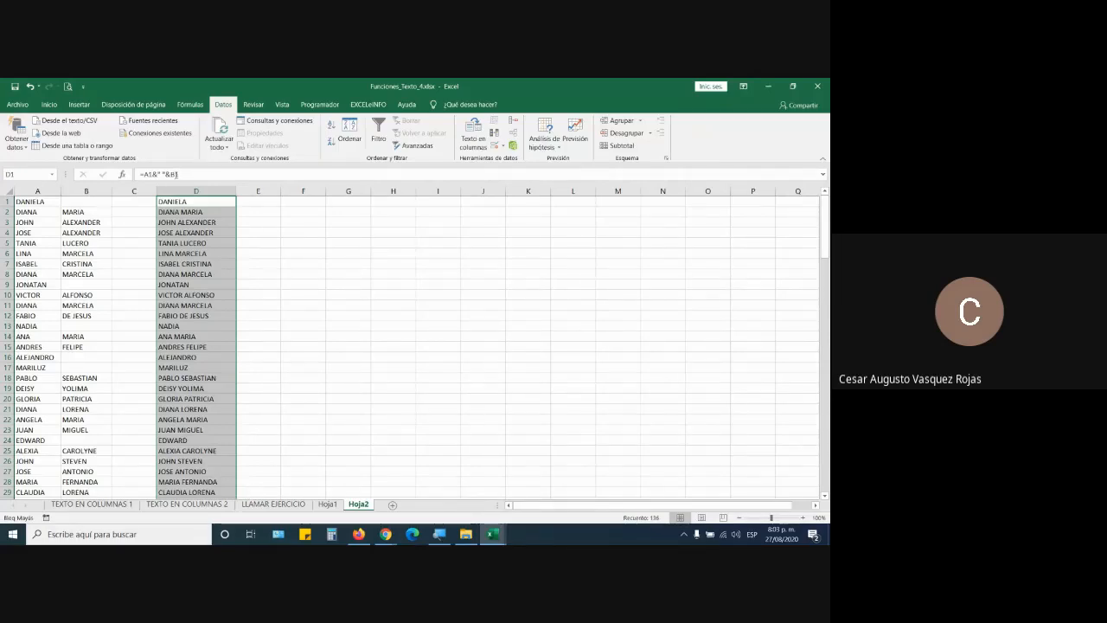
Step: Delete the joined-names column D, then undo changes back toward the original names
right_click(196, 192)
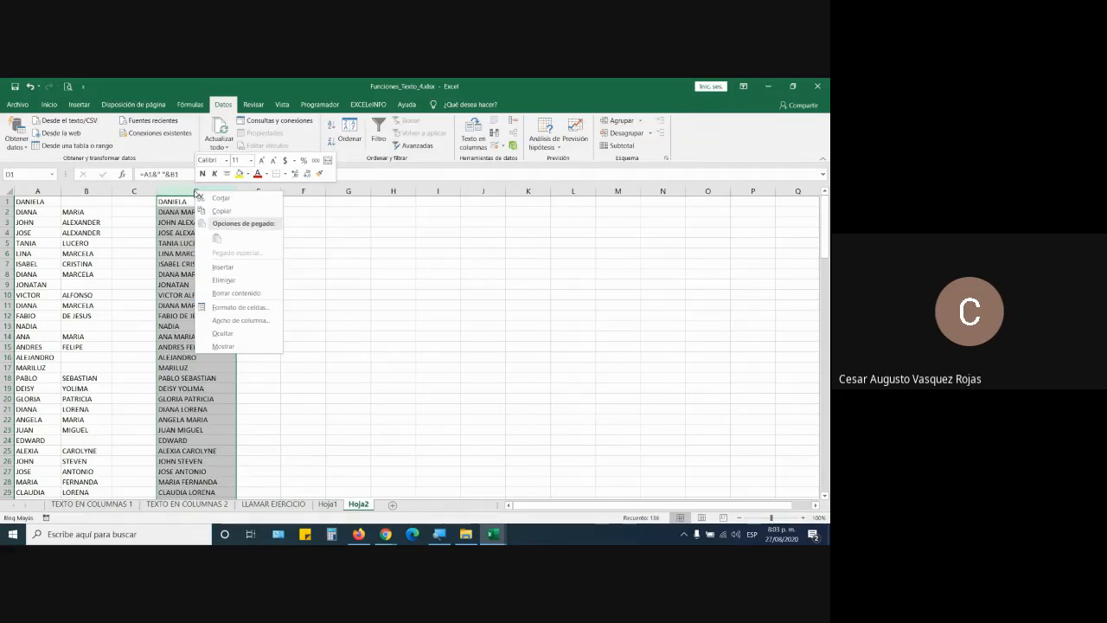
left_click(217, 281)
key("ctrl+z")
key("ctrl+z")
key("ctrl+z")
key("ctrl+z")
key("ctrl+z")
key("ctrl+z")
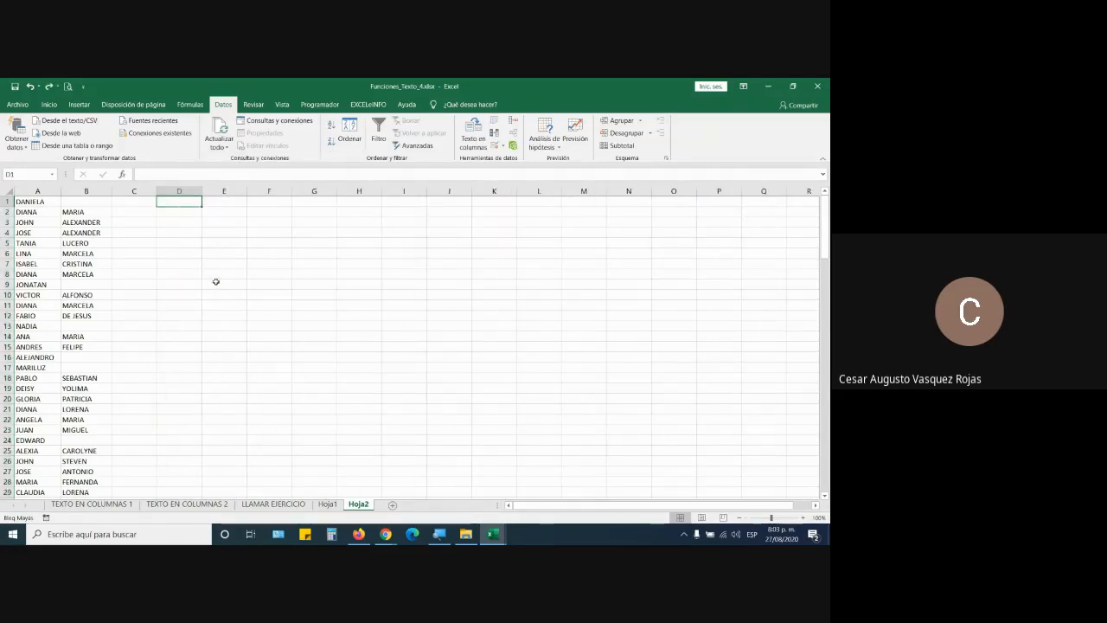
key("ctrl+z")
key("ctrl+z")
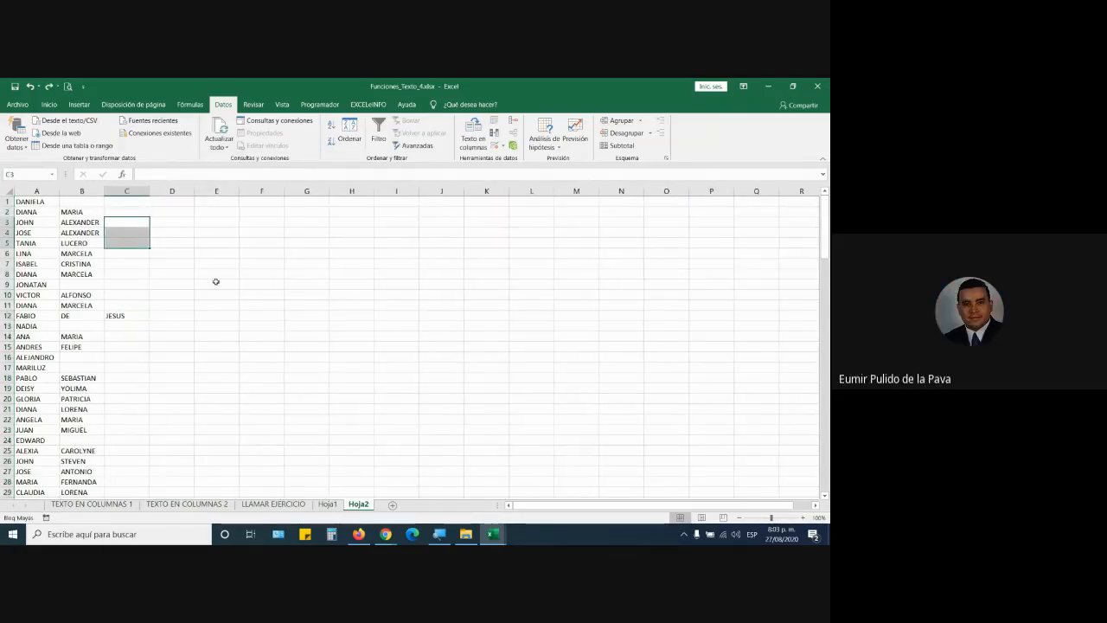
key("ctrl+z")
key("ctrl+z")
key("ctrl+z")
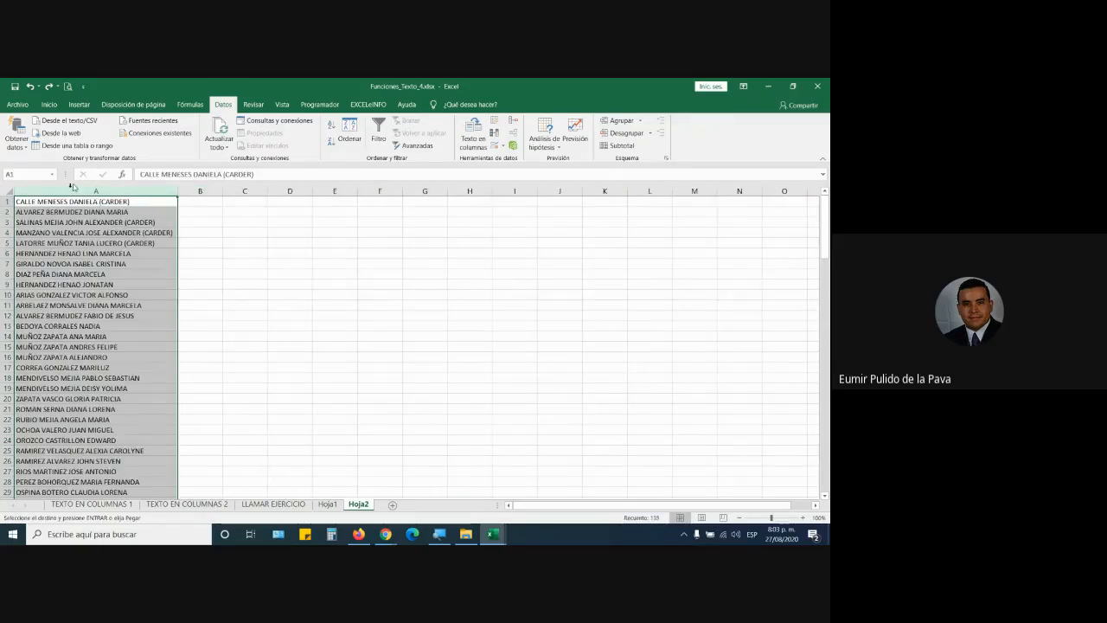
Step: Select column A and run Text to Columns through to Finish to split the names
left_click(55, 326)
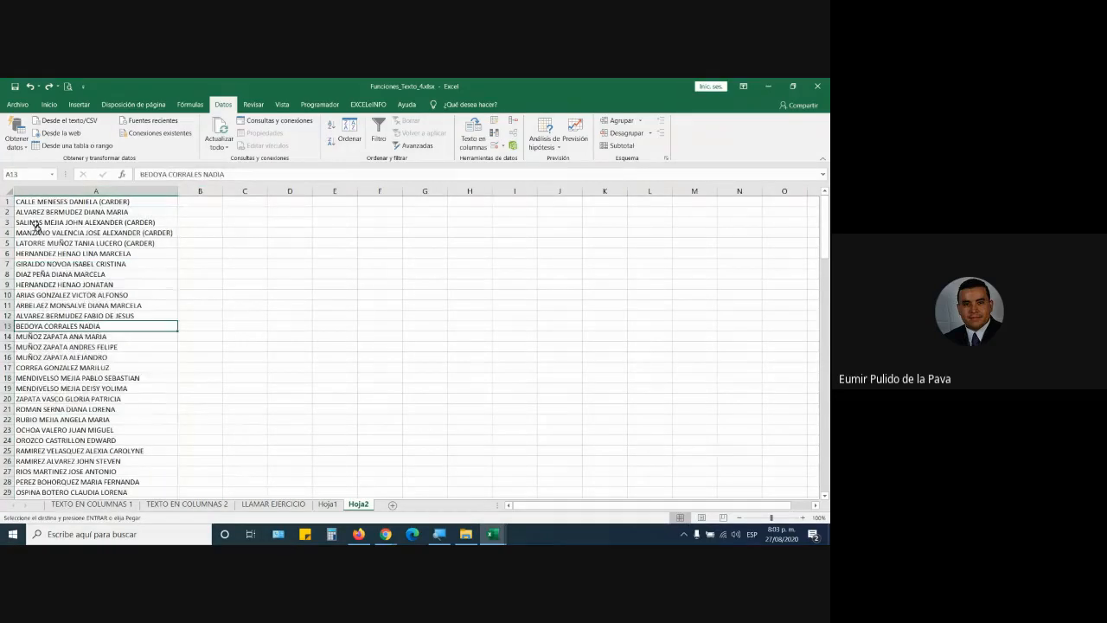
left_click(95, 191)
left_click(474, 136)
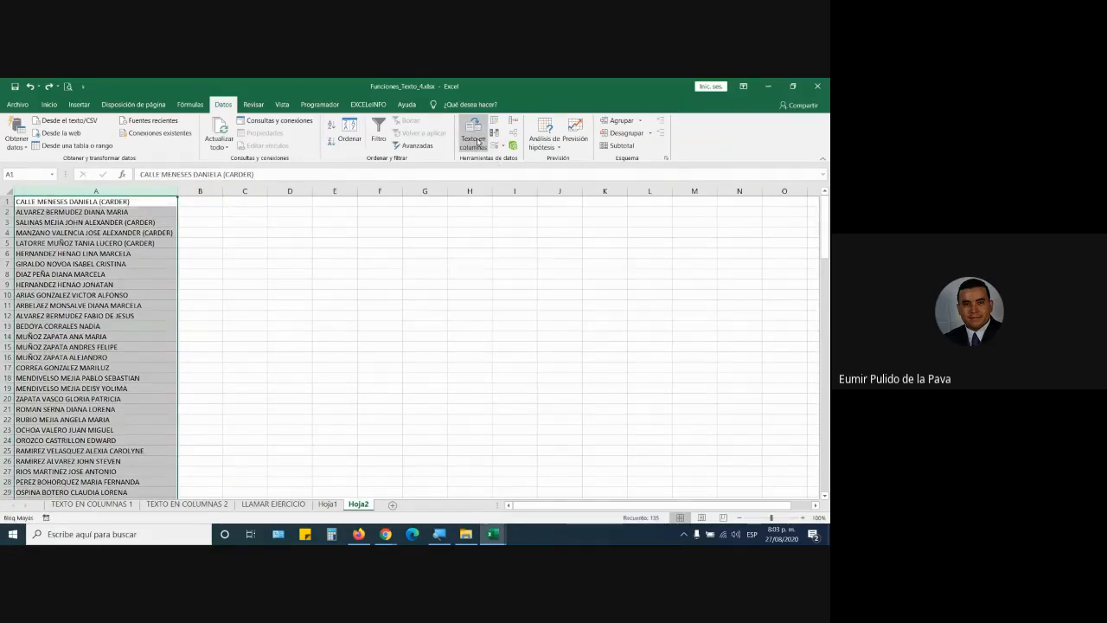
left_click(646, 470)
left_click(647, 470)
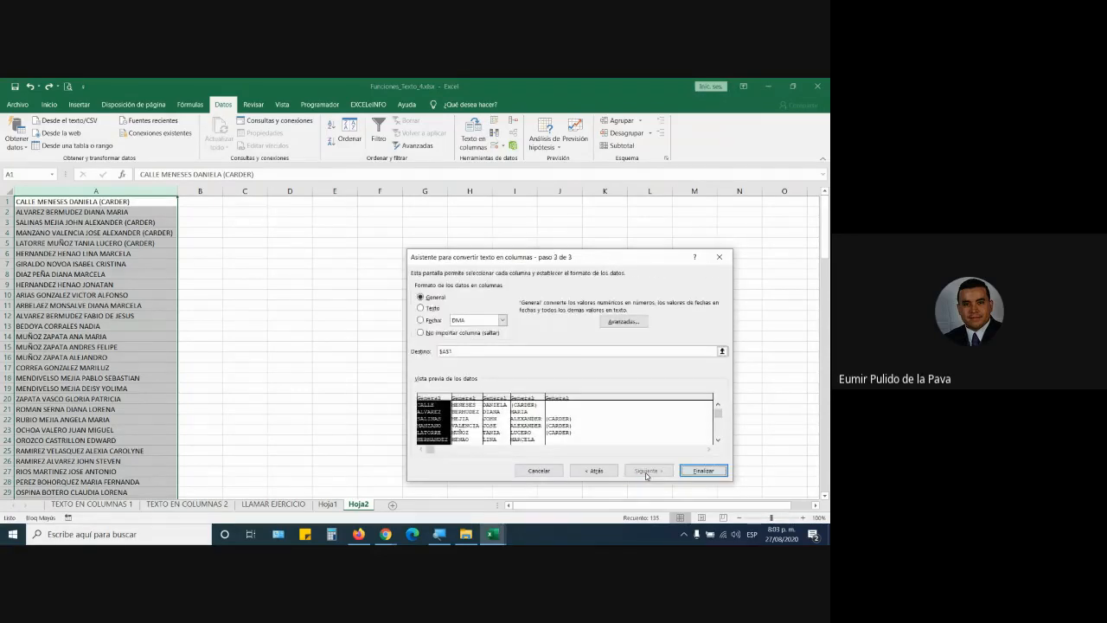
left_click(703, 470)
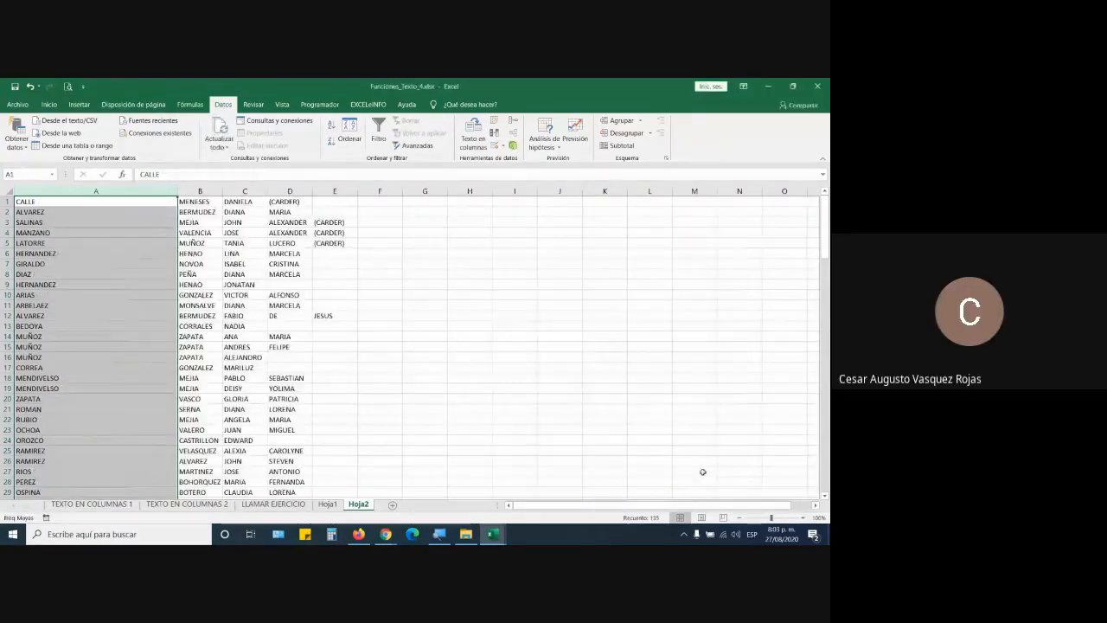
left_click(391, 334)
Step: Dismiss the column A menu and undo the name split
right_click(106, 192)
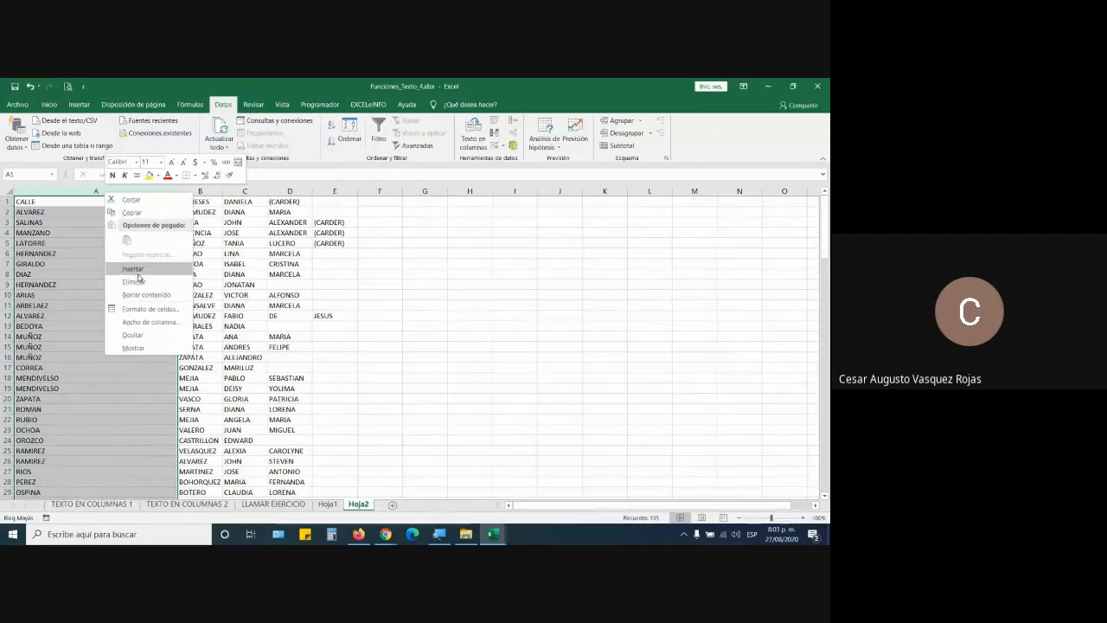
key("Escape")
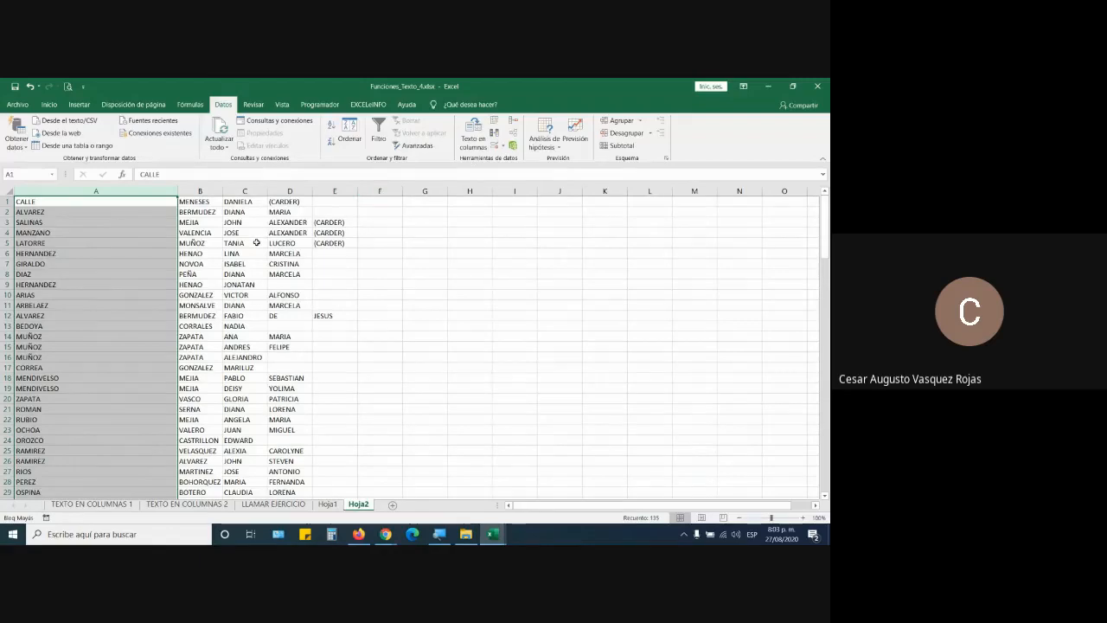
key("ctrl+z")
Step: Split the full names into columns A–E with Text to Columns
left_click(473, 138)
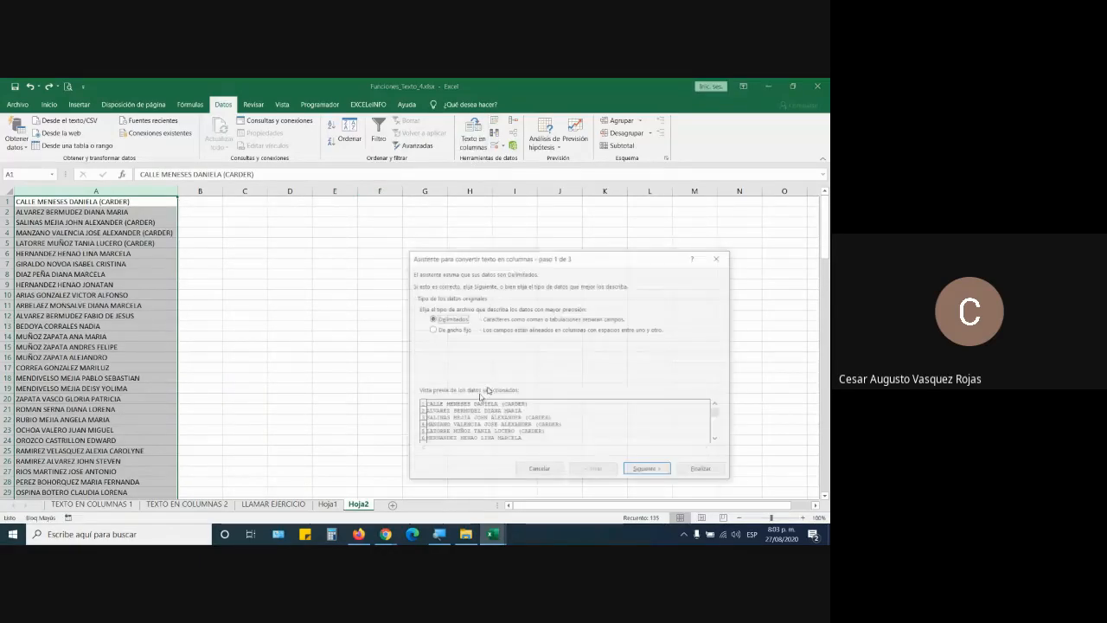
left_click(641, 470)
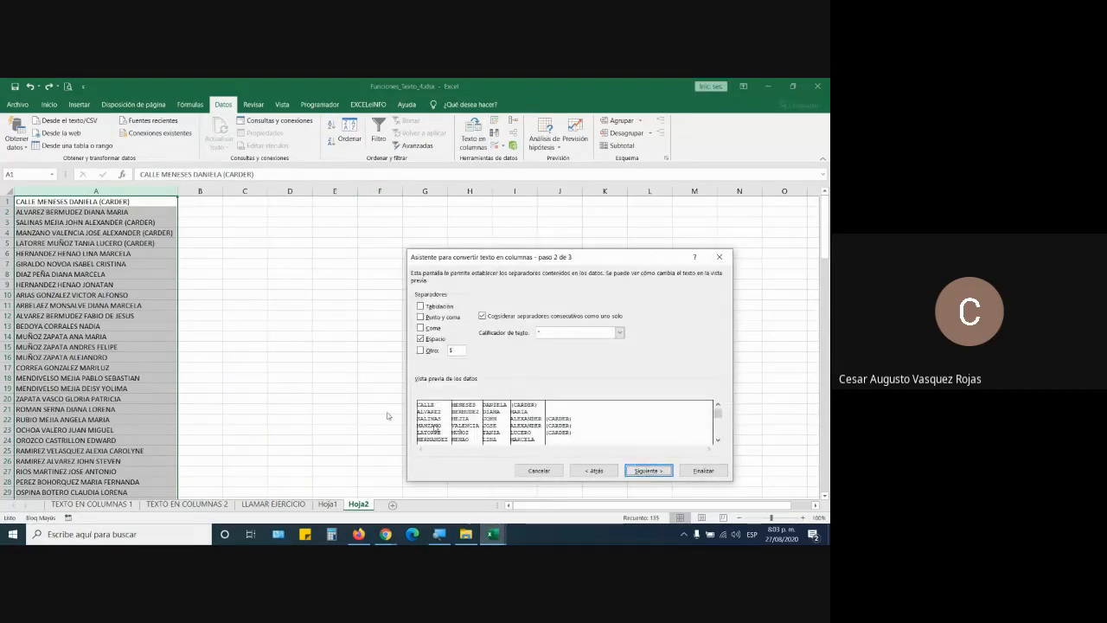
key("Return")
left_click(498, 426)
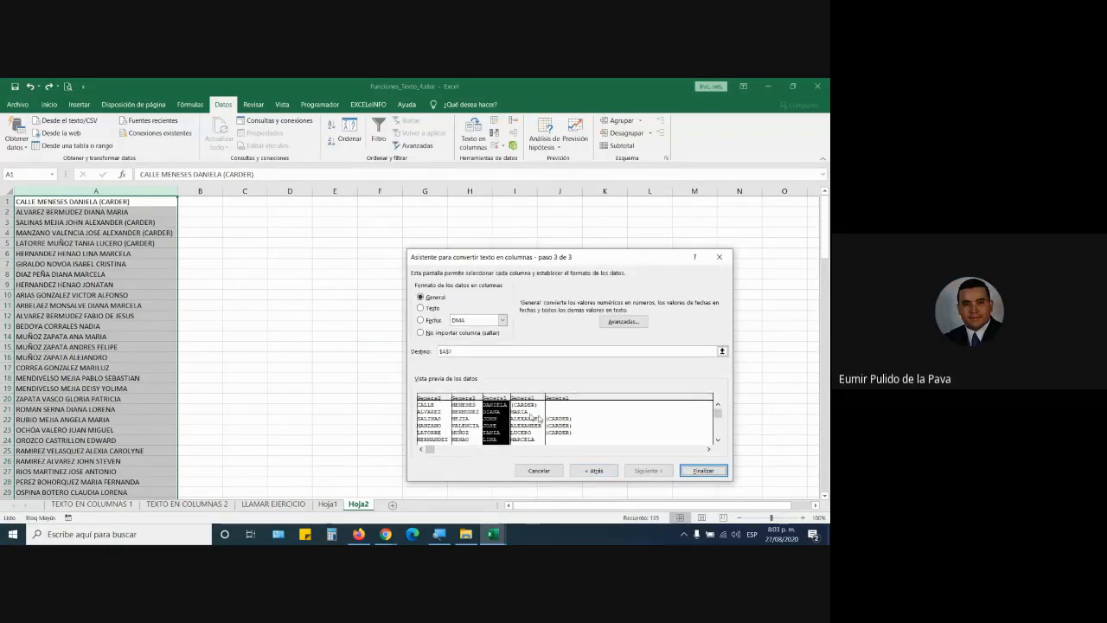
left_click(704, 471)
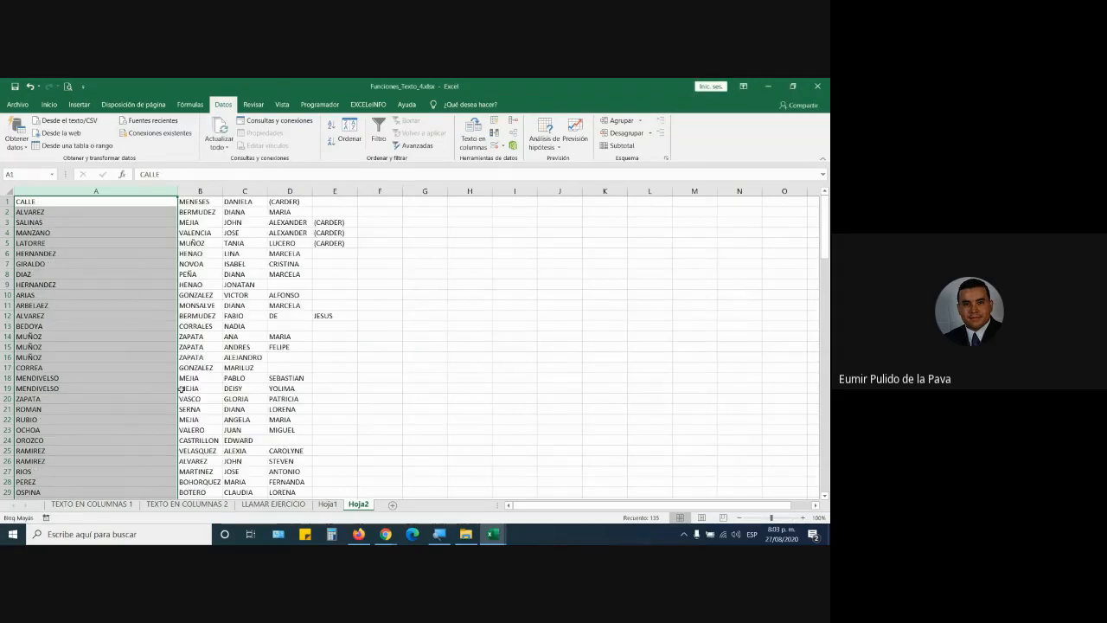
Step: Move the first-name columns C–E ahead of the surnames in column A, then return to Google Meet
left_click_drag(242, 190, 348, 189)
key("ctrl+x")
left_click(94, 190)
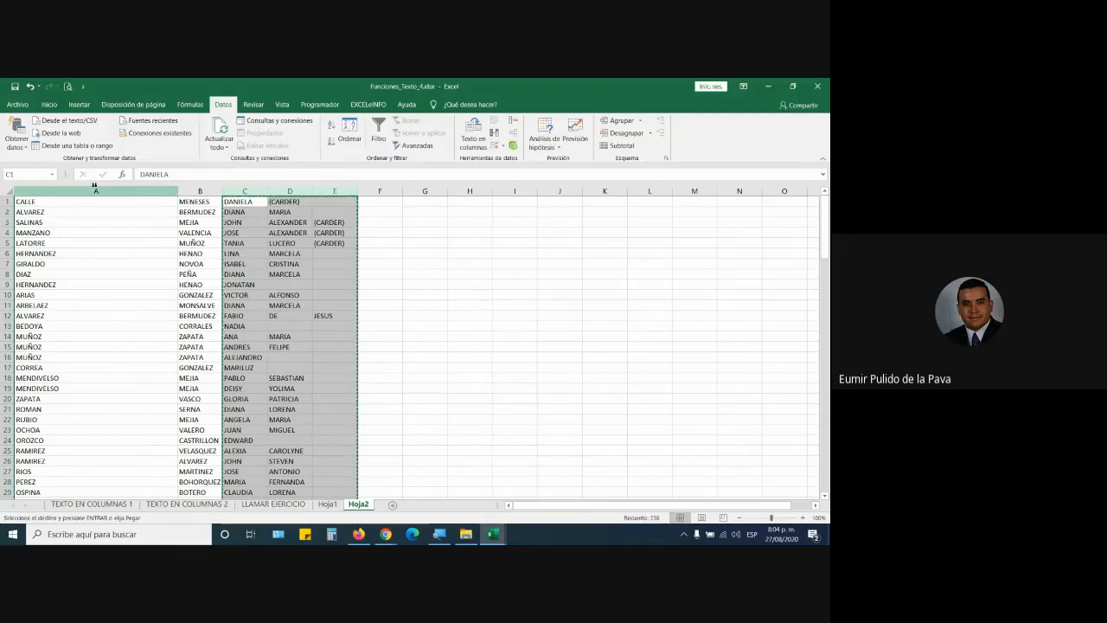
right_click(73, 192)
left_click(124, 267)
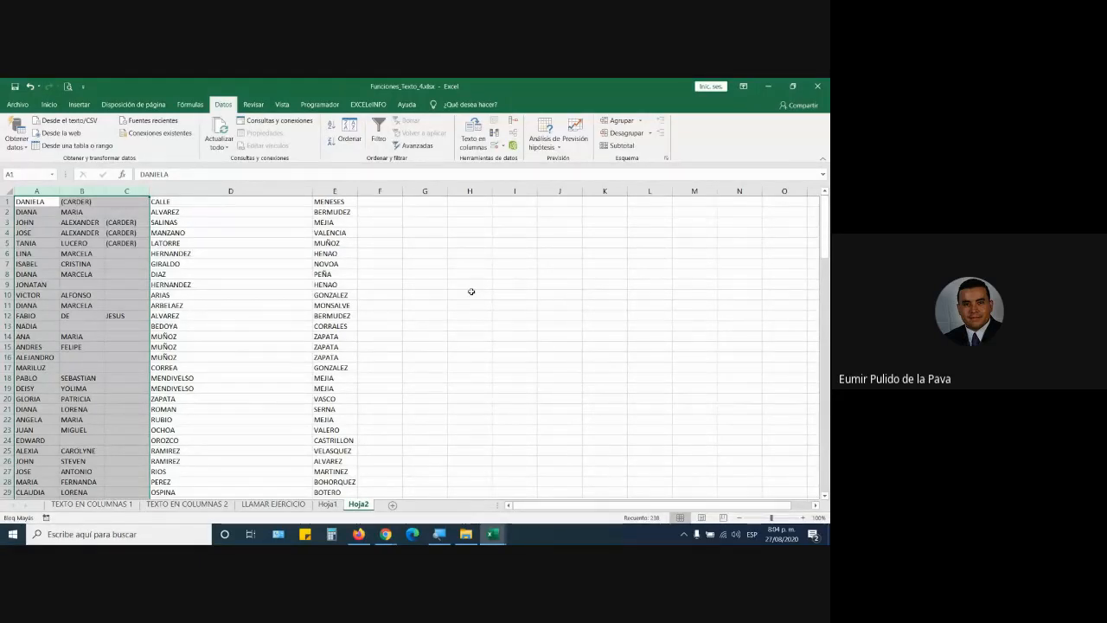
left_click(385, 533)
left_click(327, 488)
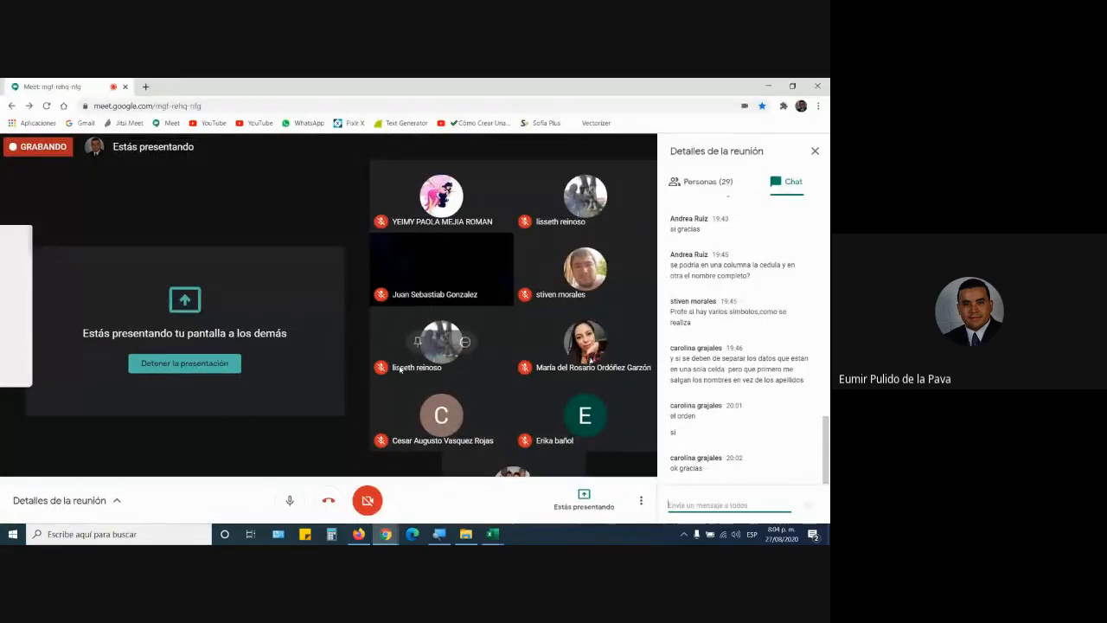
Step: Copy the FICHA 2163037 spreadsheet's share link and post it in the Google Meet chat
left_click(363, 538)
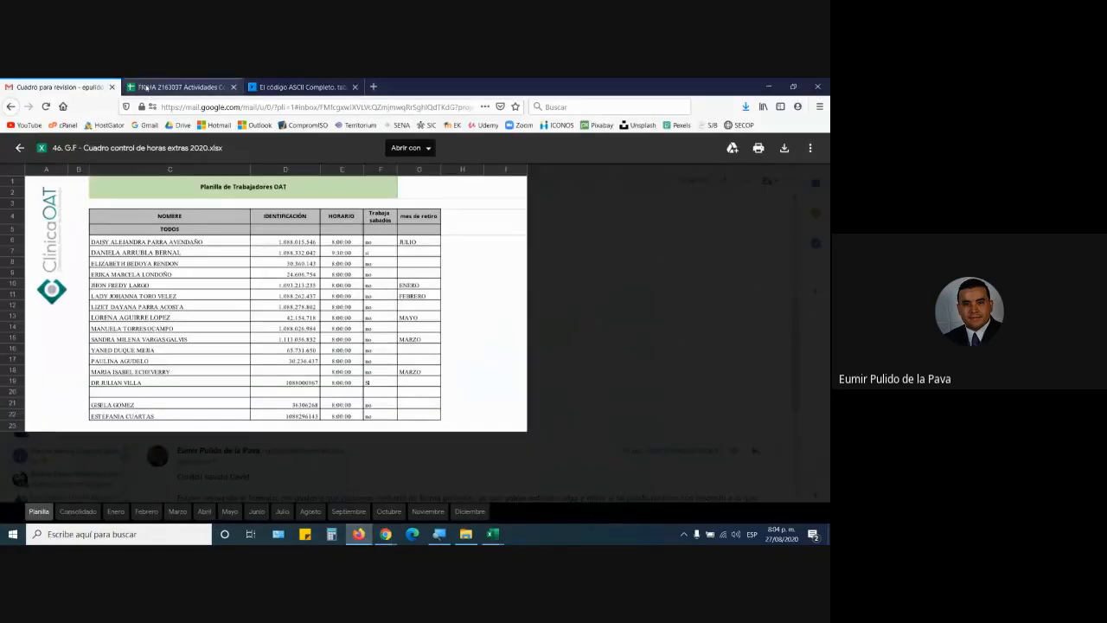
left_click(177, 87)
left_click(759, 150)
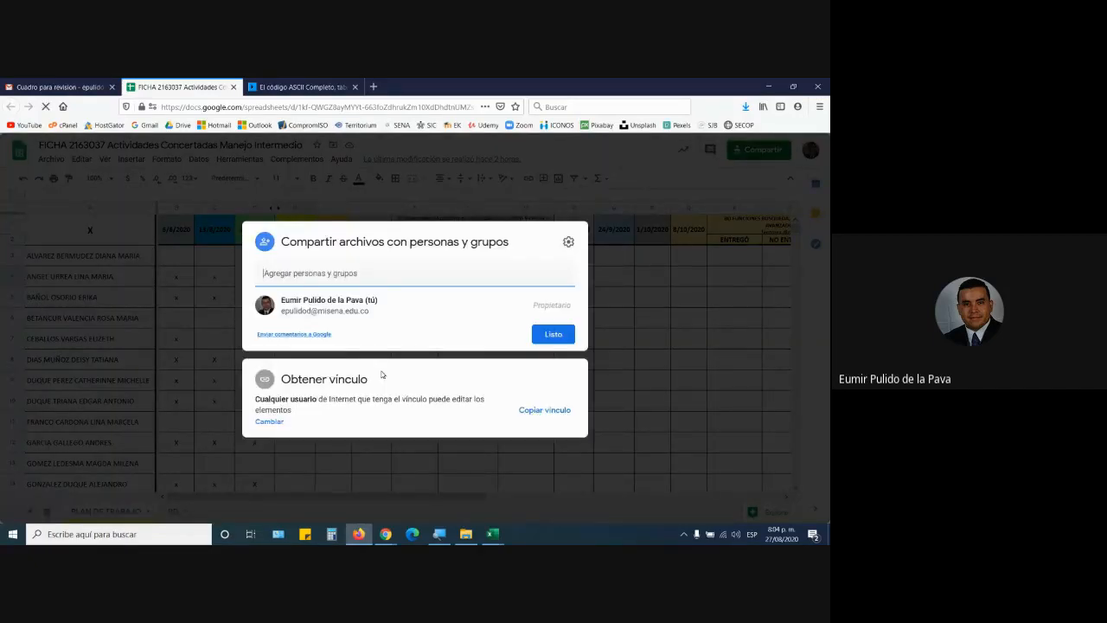
left_click(550, 412)
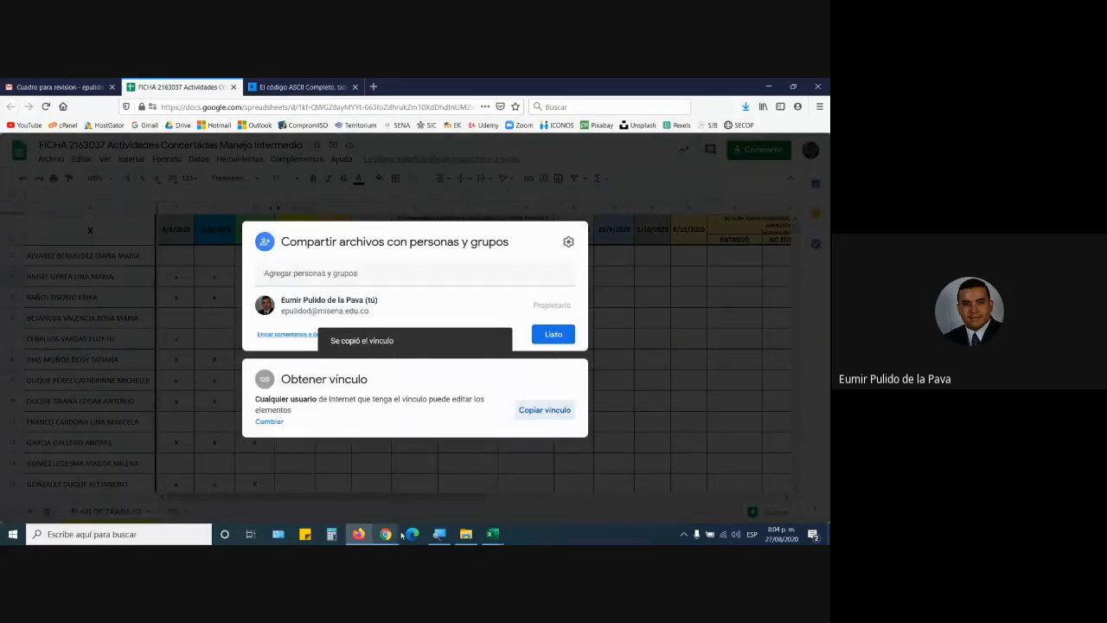
mouse_move(386, 533)
left_click(320, 480)
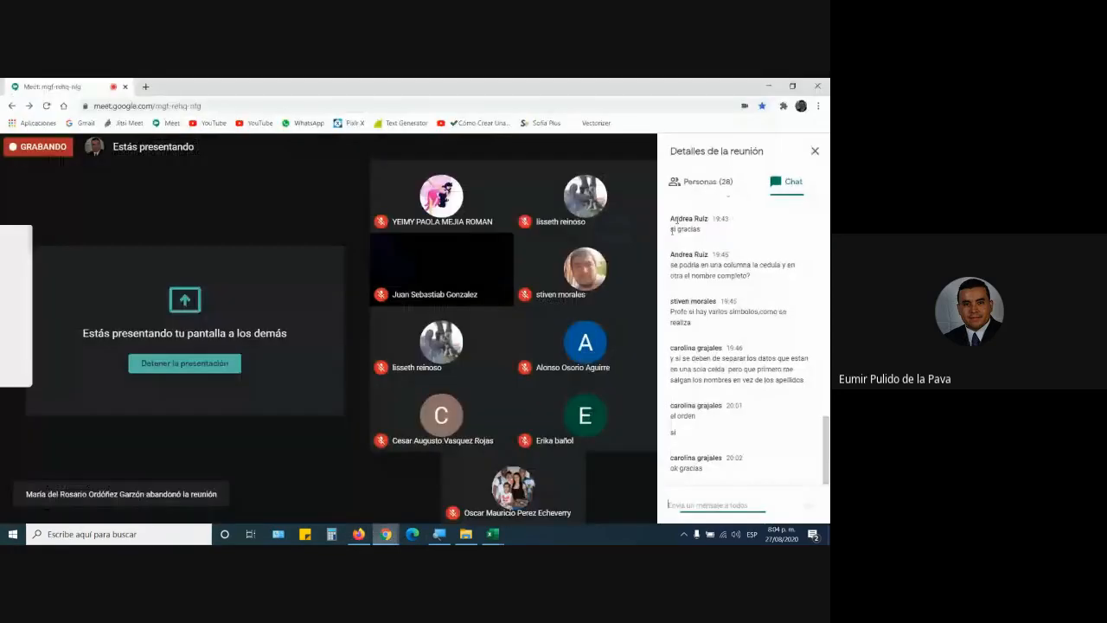
key("ctrl+v")
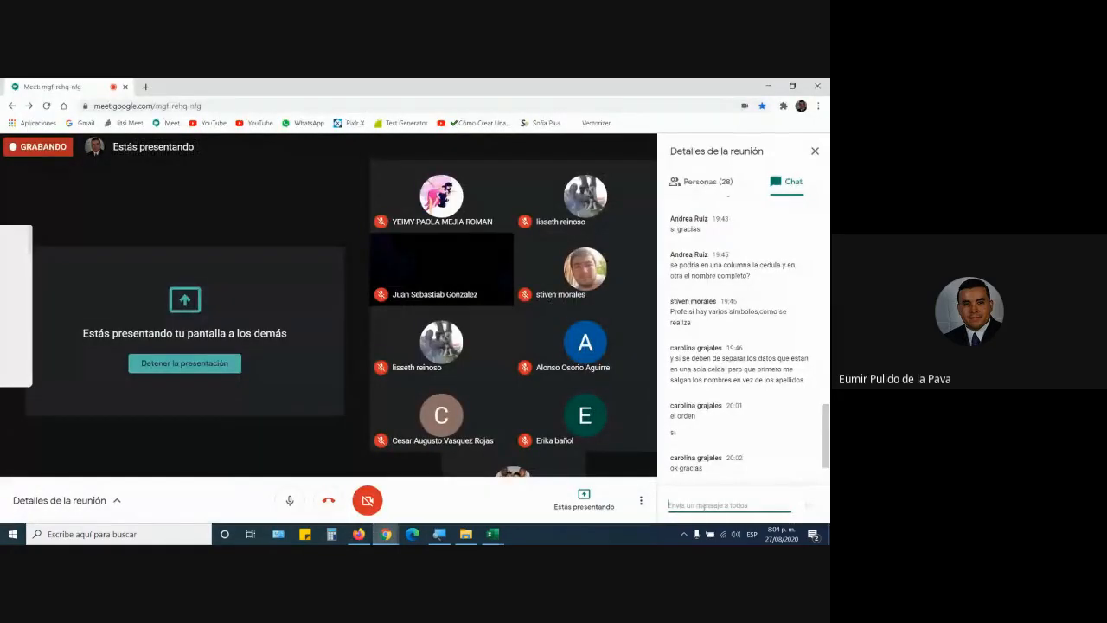
key("Return")
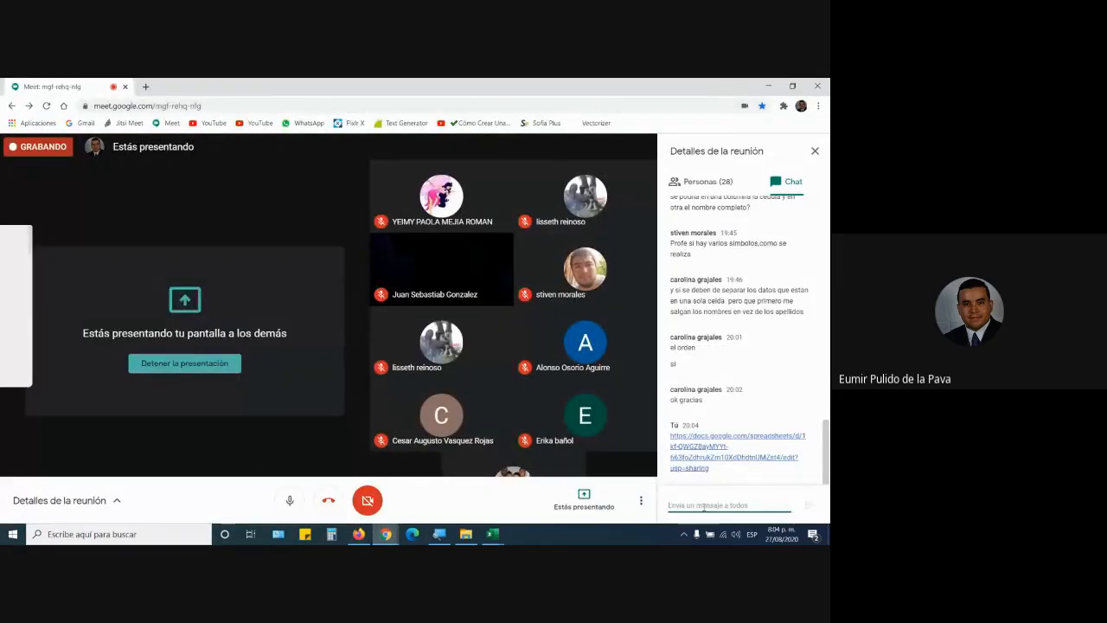